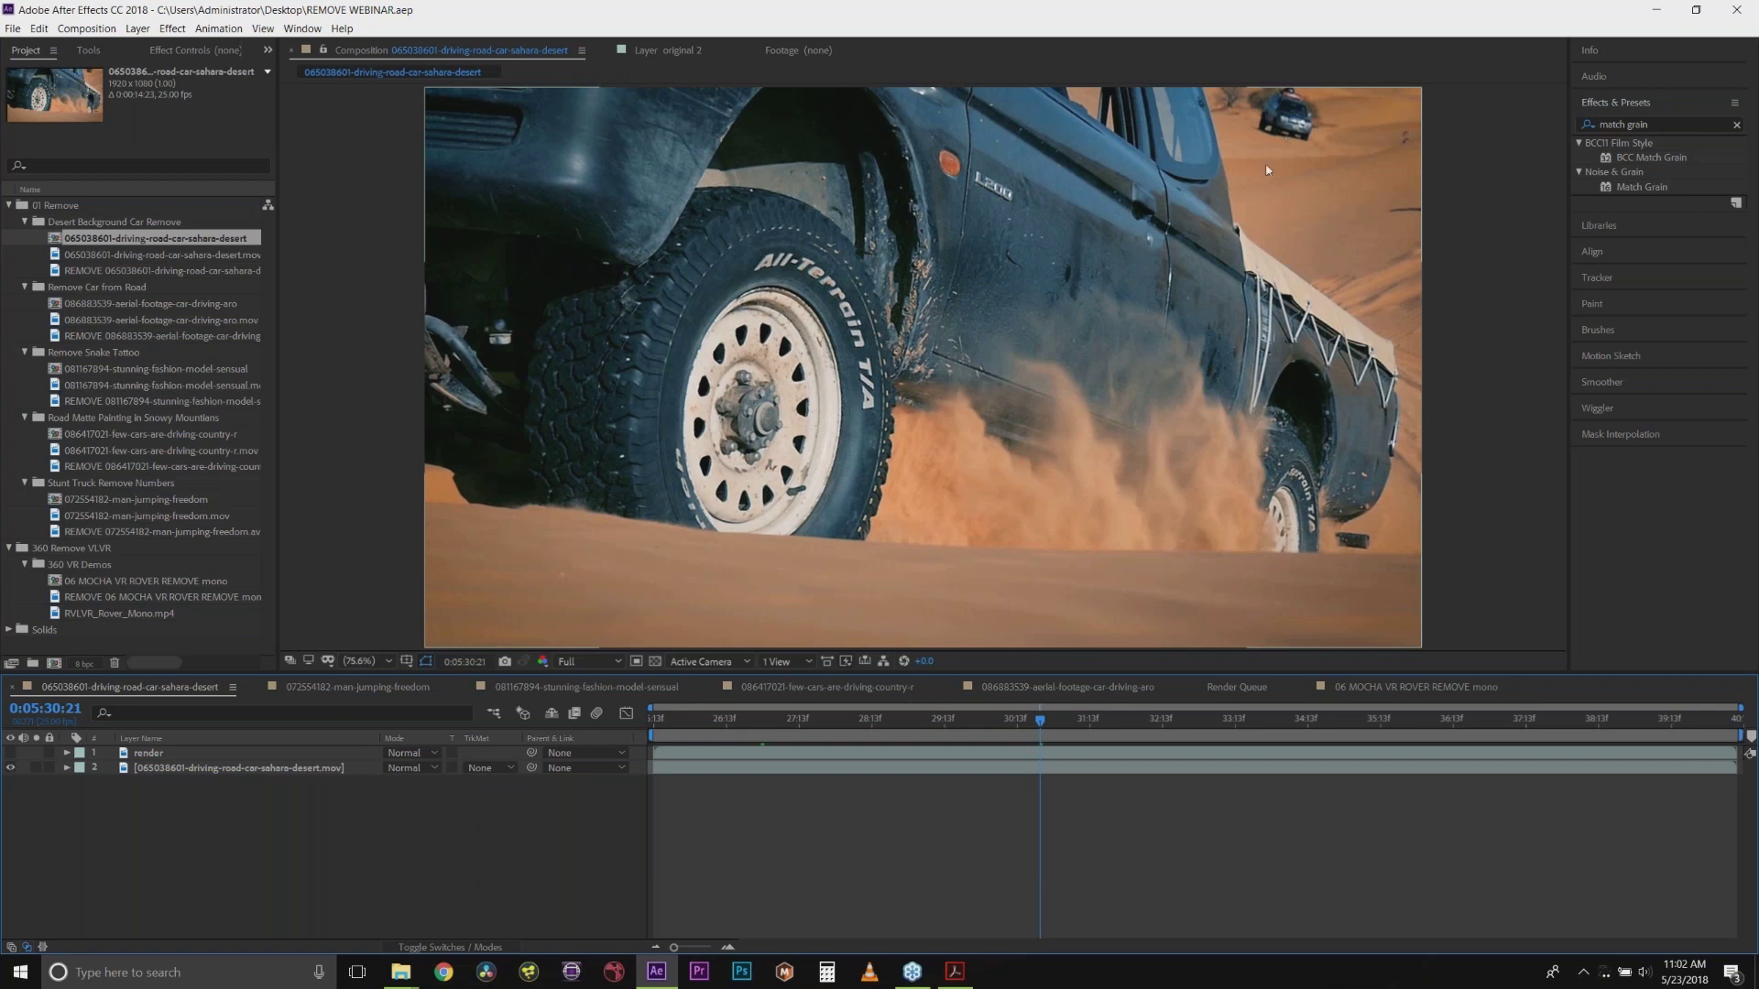
# Step: Play back the desert driving composition from its start to review the background car
pyautogui.moveTo(922, 728); pyautogui.dragTo(621, 730)
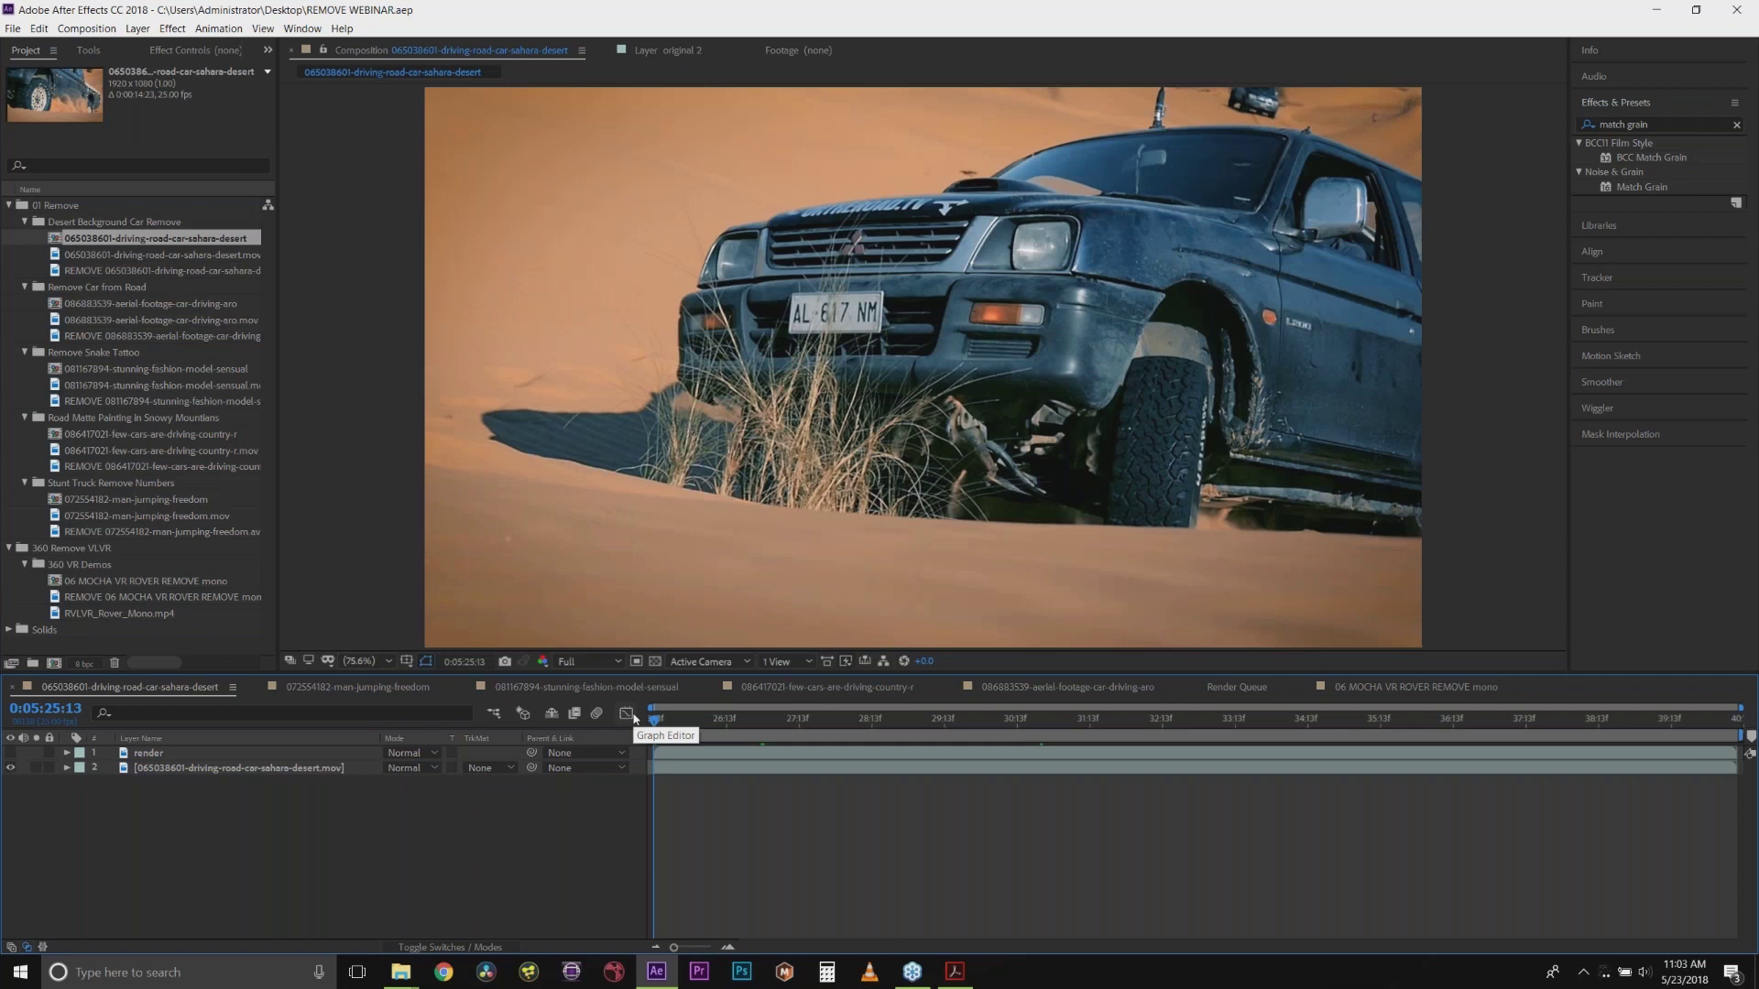
pyautogui.press('space')
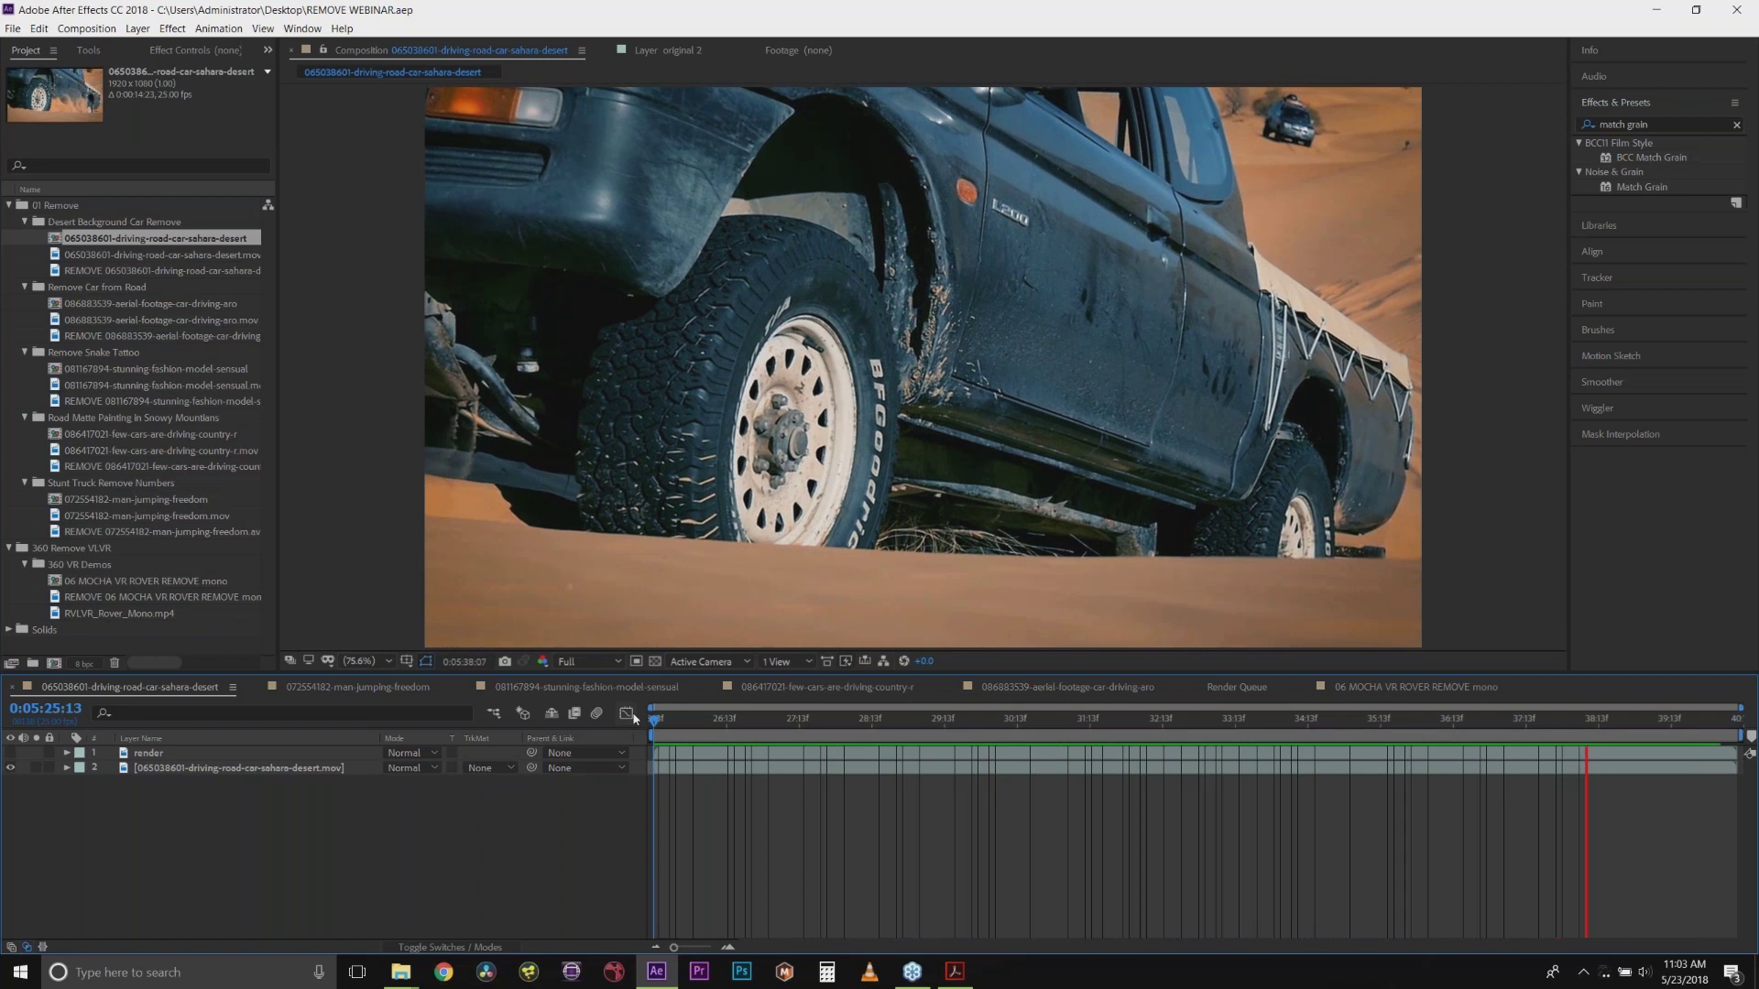
pyautogui.press('space')
# Step: Open the 086883539 aerial car driving composition and play it back from the start
pyautogui.doubleClick(118, 306)
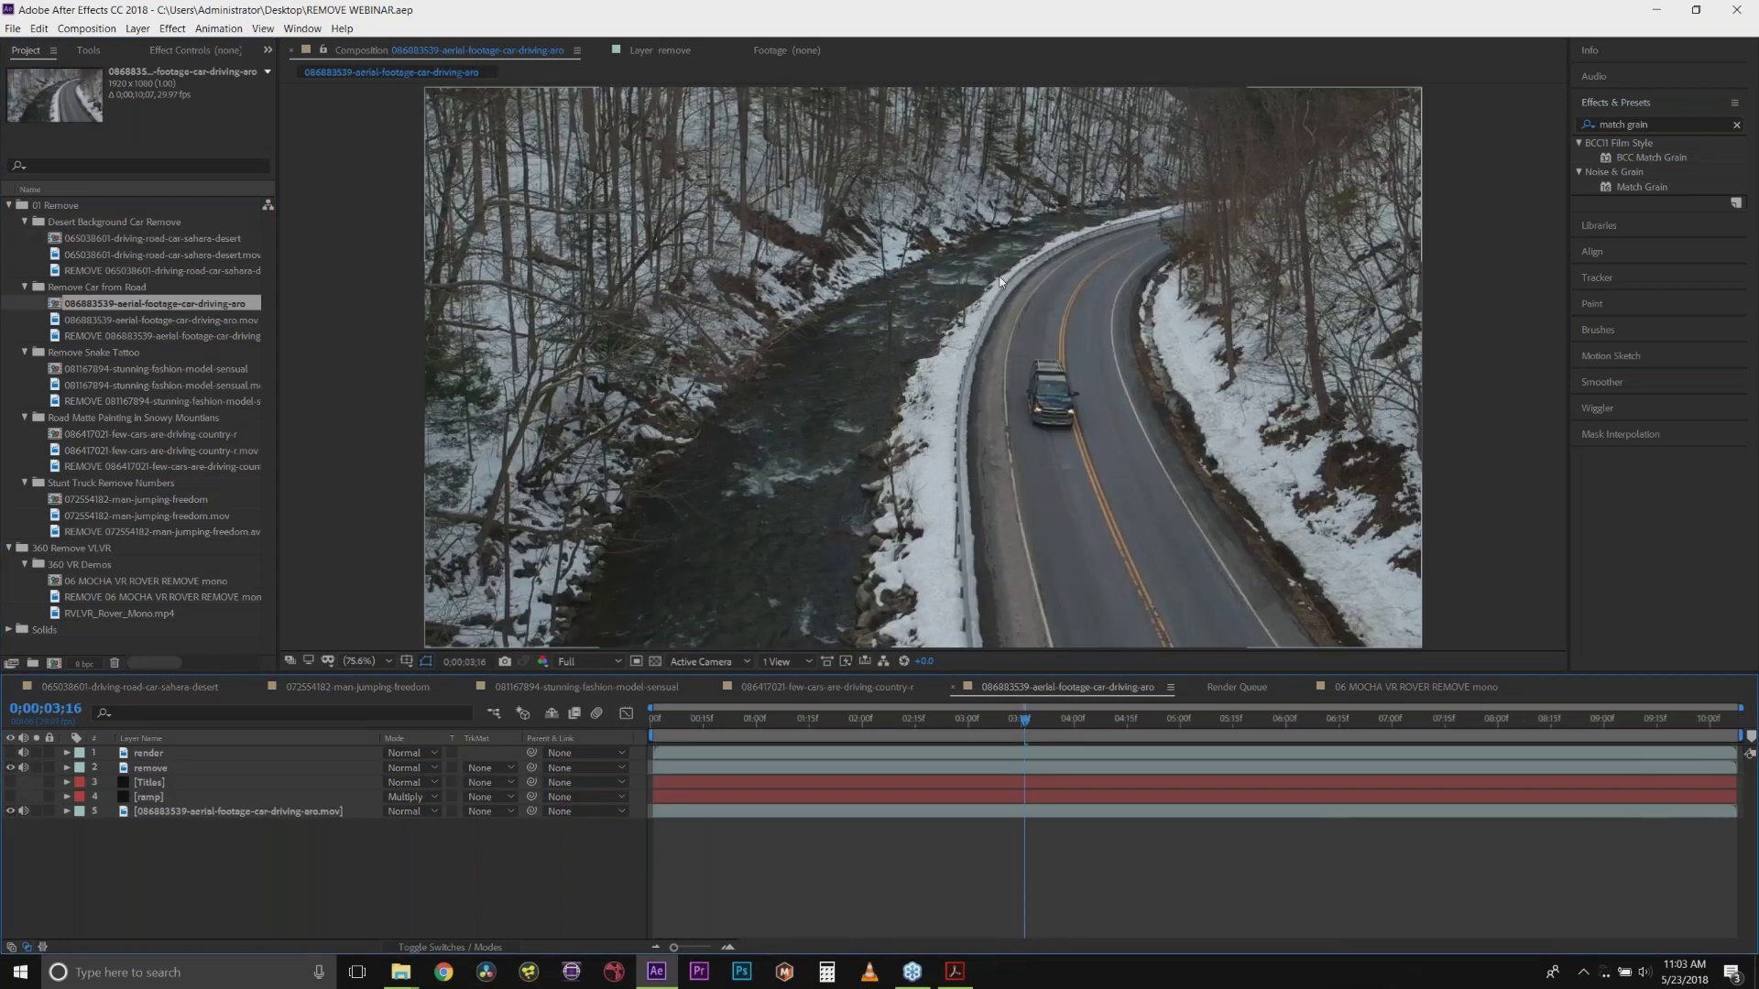
pyautogui.moveTo(1025, 720); pyautogui.dragTo(653, 752)
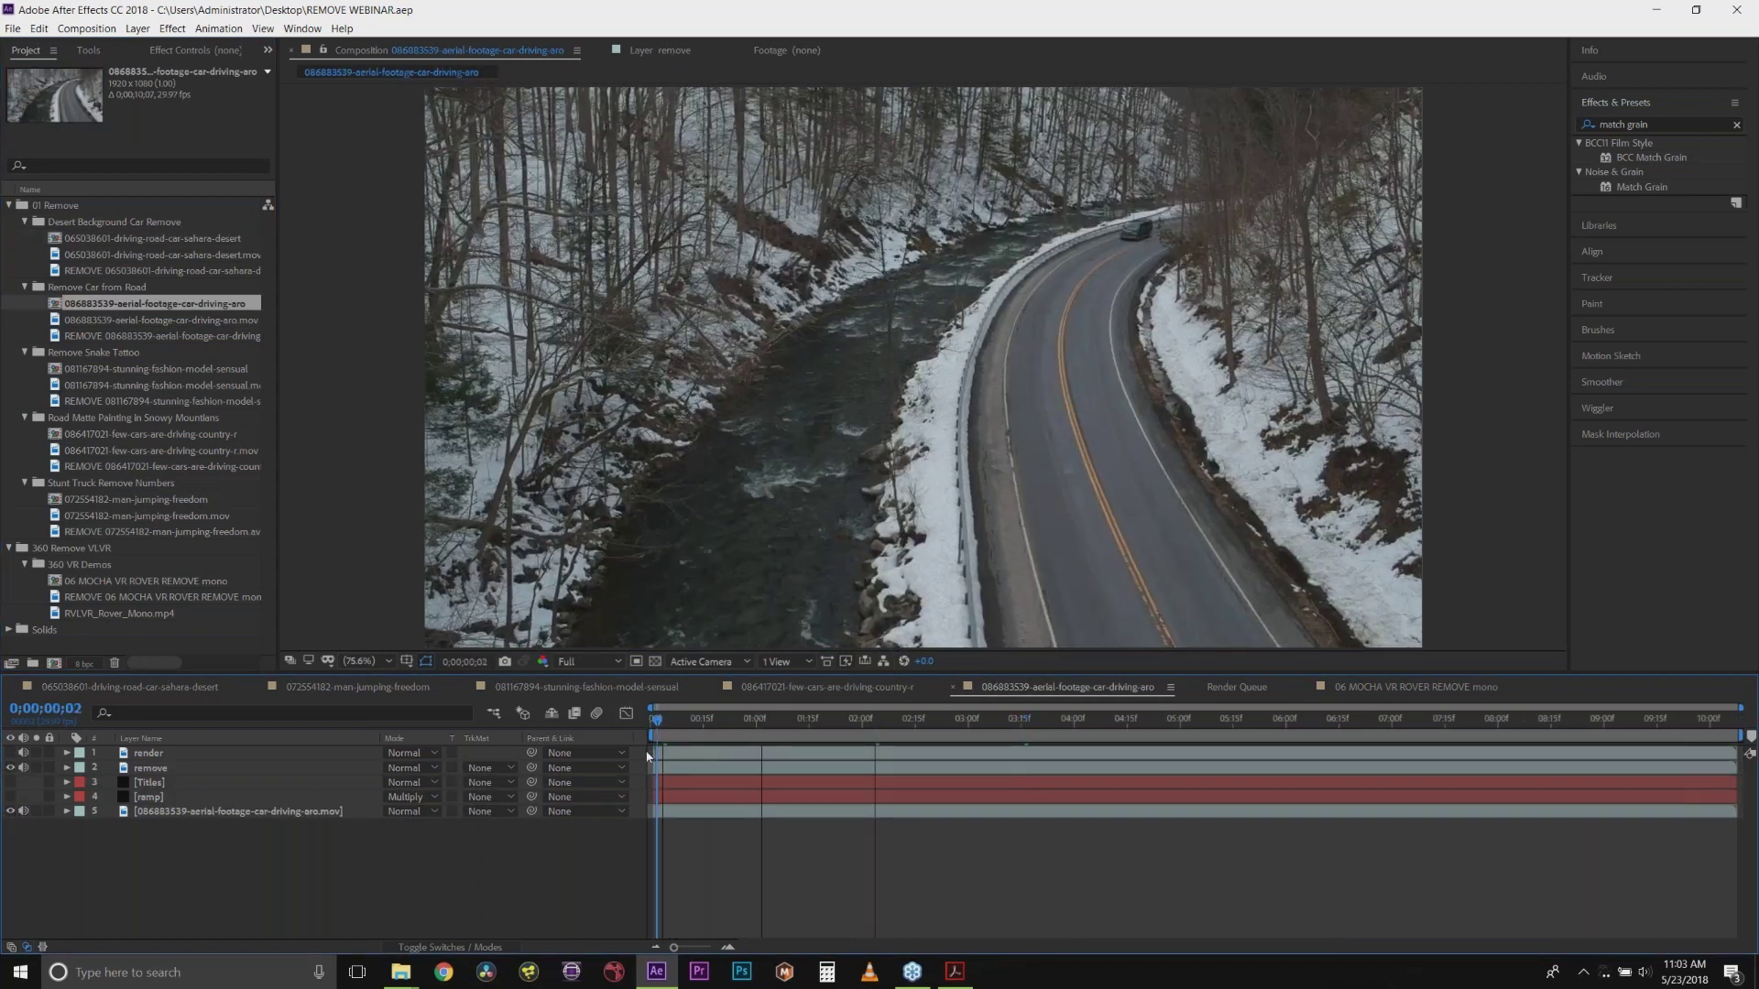
pyautogui.press('space')
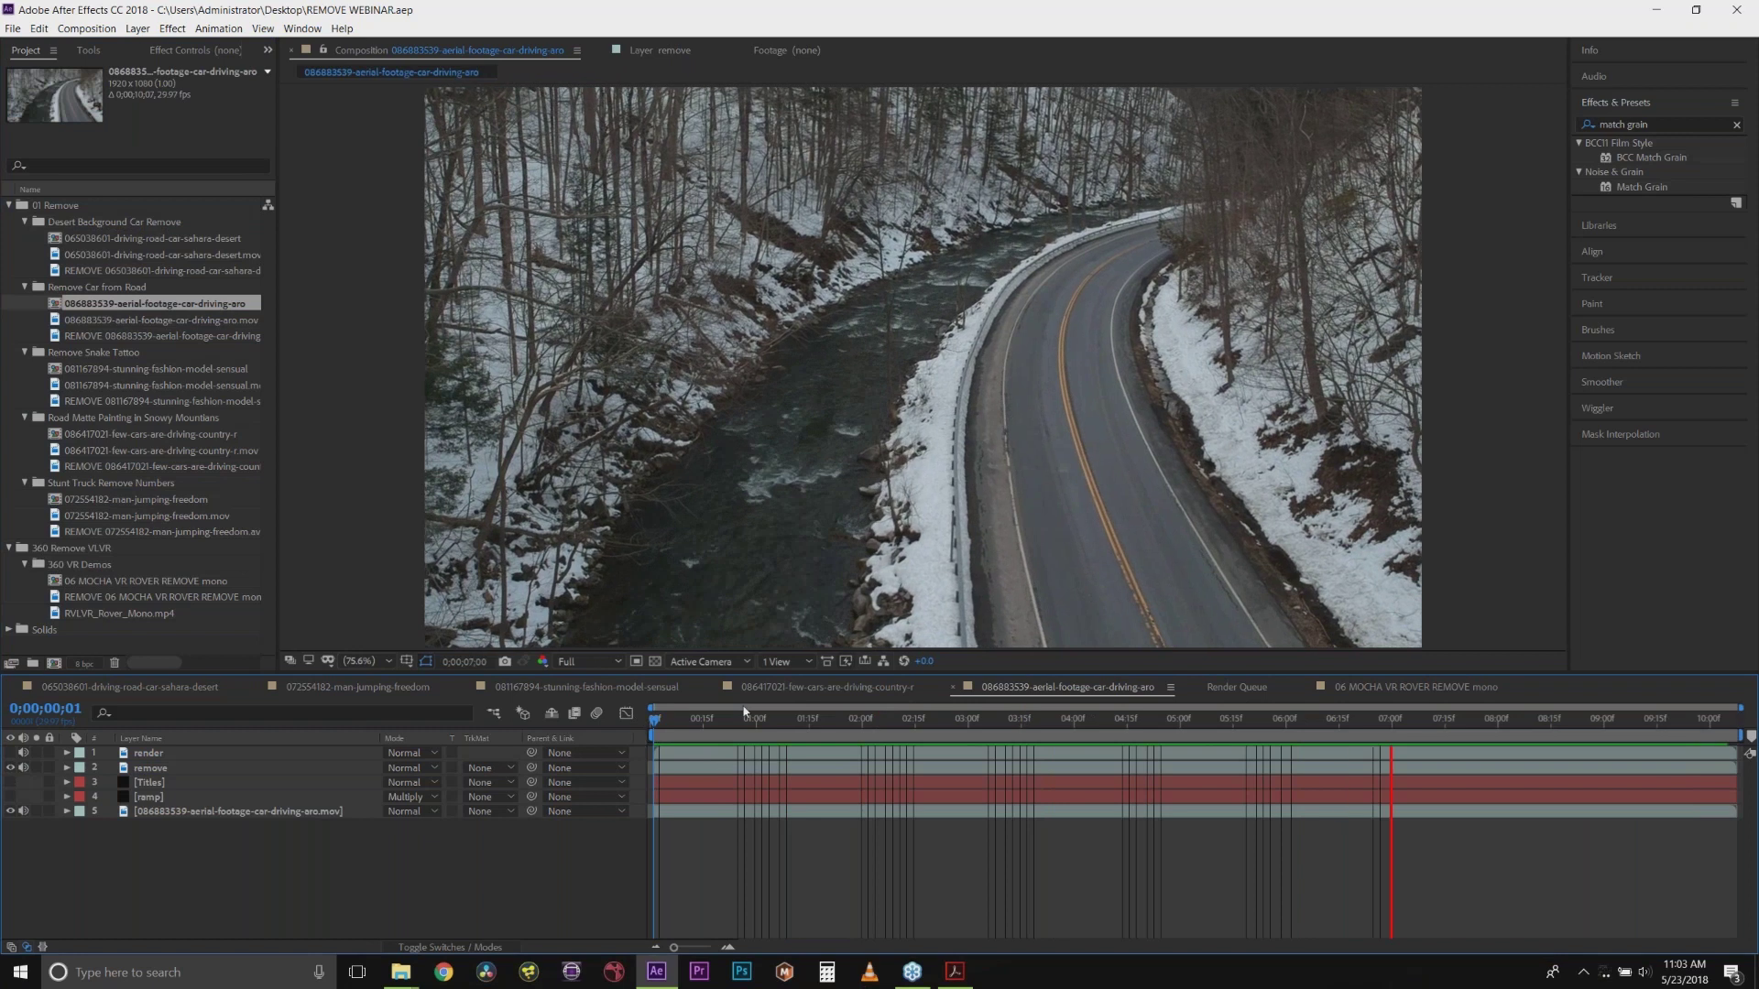
pyautogui.press('space')
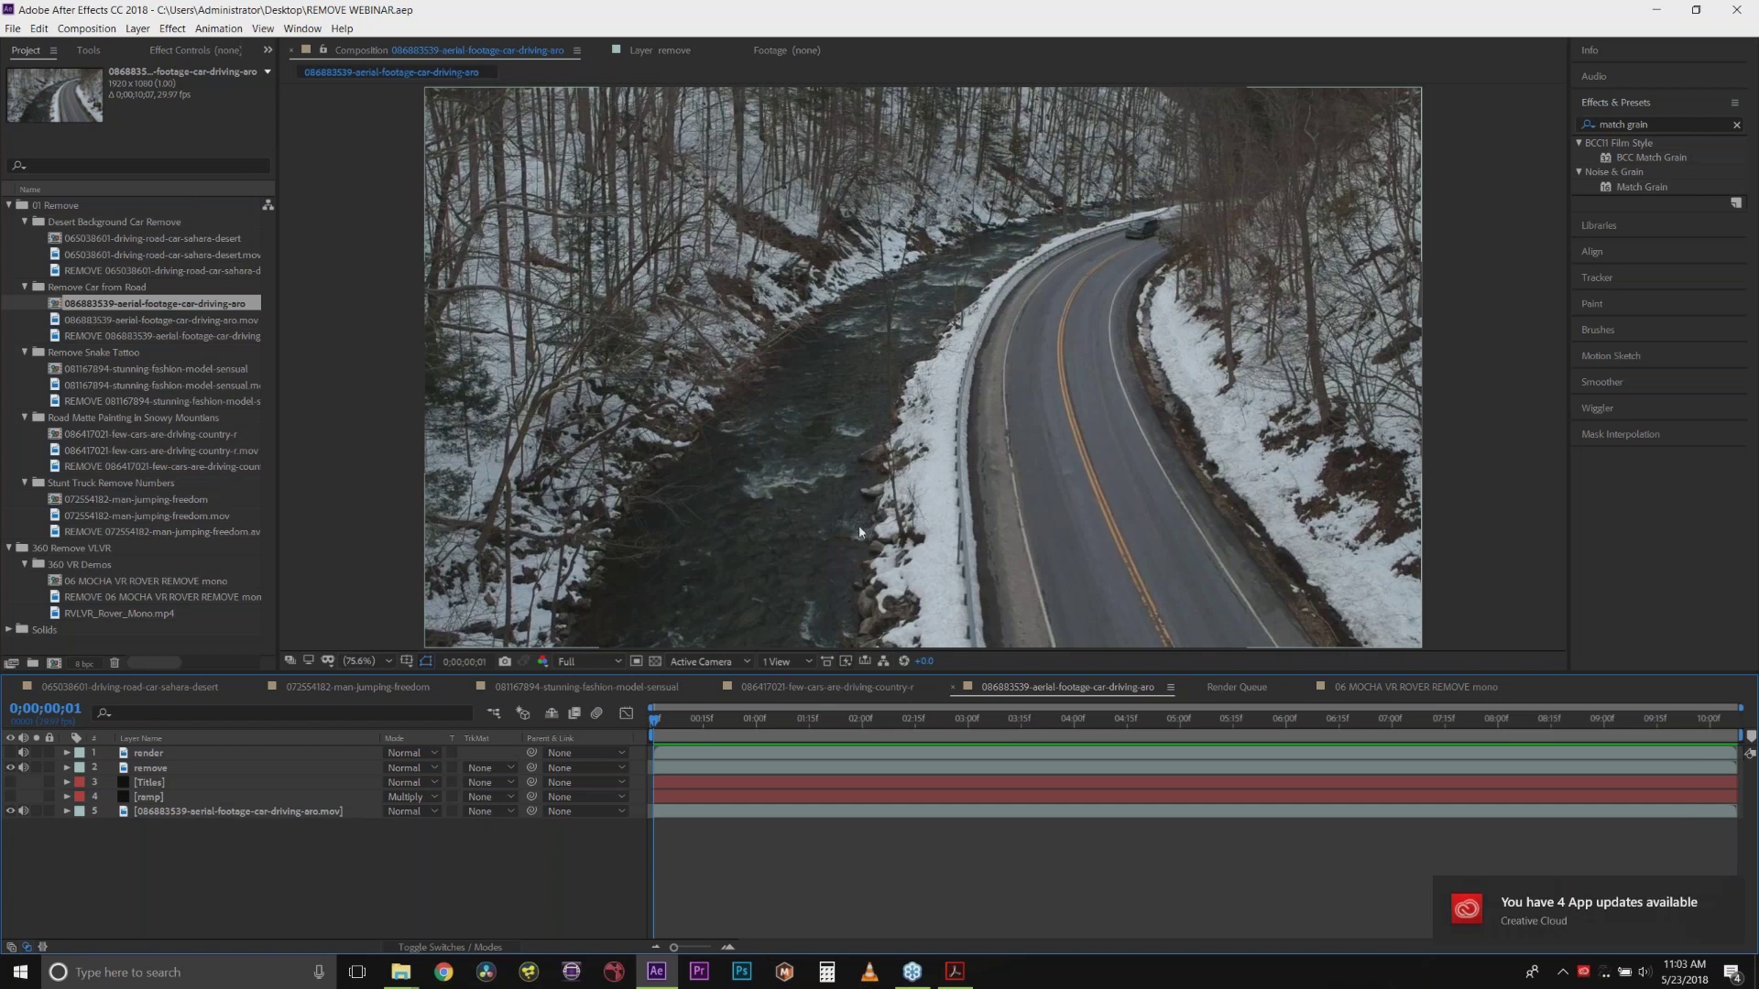
# Step: Show the render layer temporarily to preview the finished car removal, and hide it again
pyautogui.click(153, 813)
pyautogui.click(147, 753)
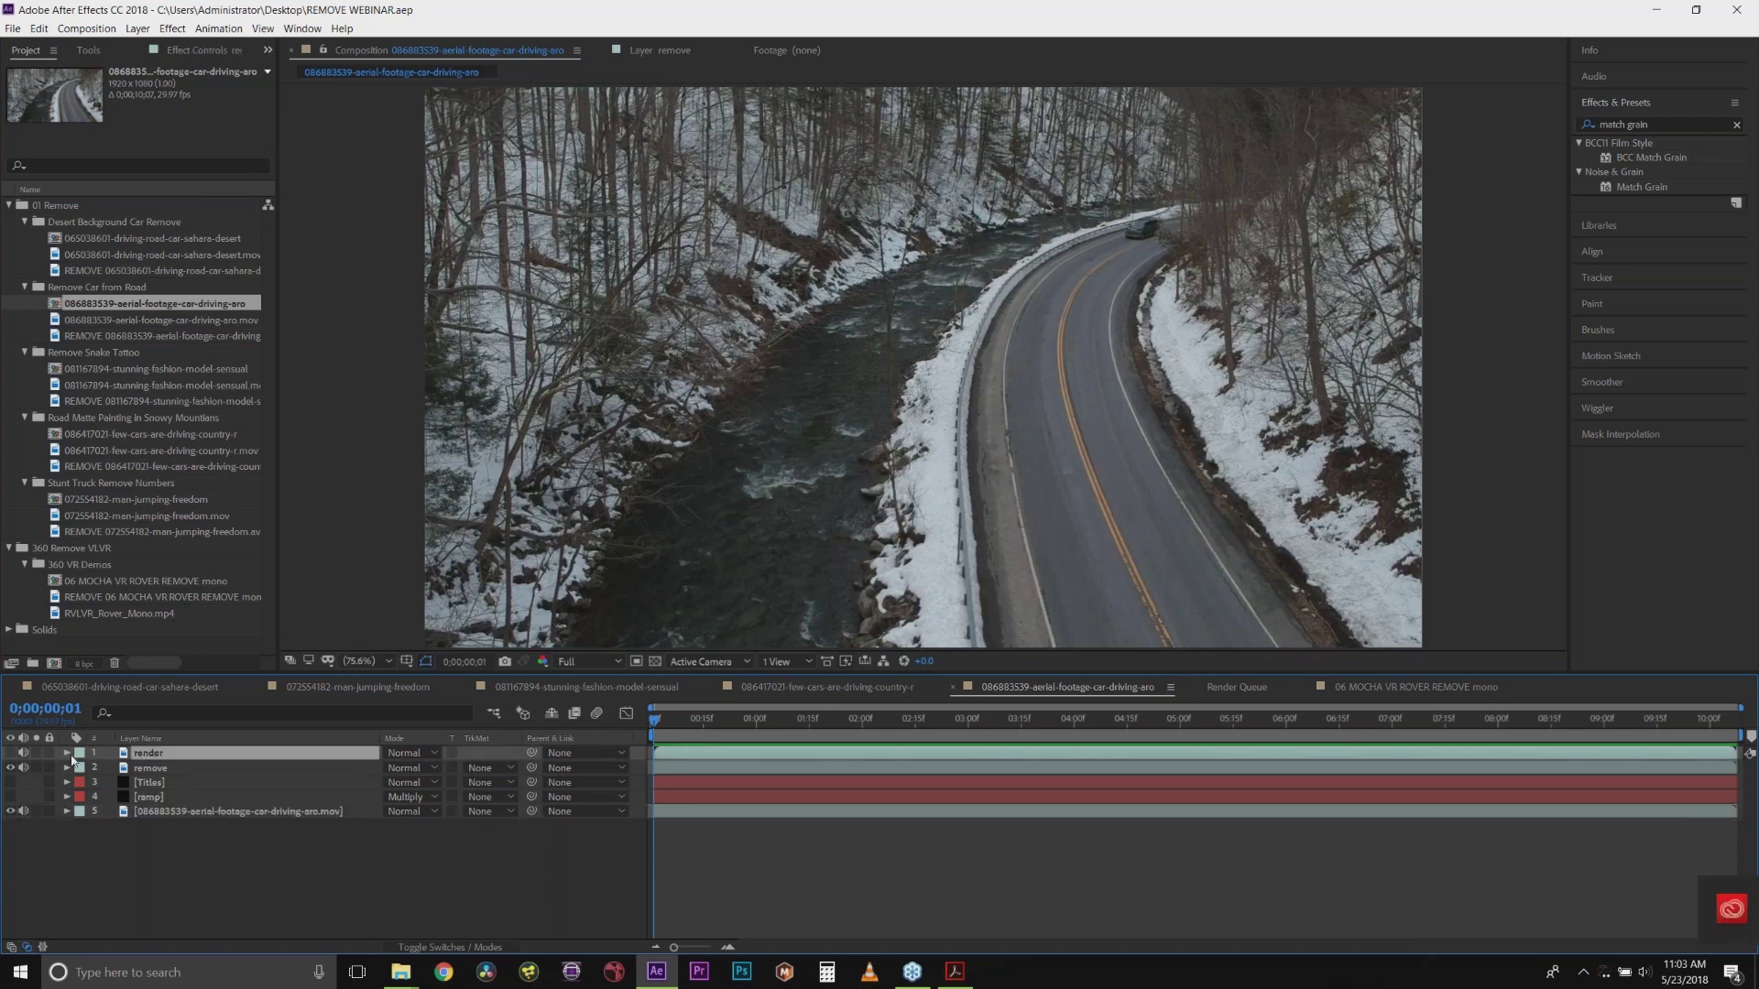
pyautogui.click(10, 754)
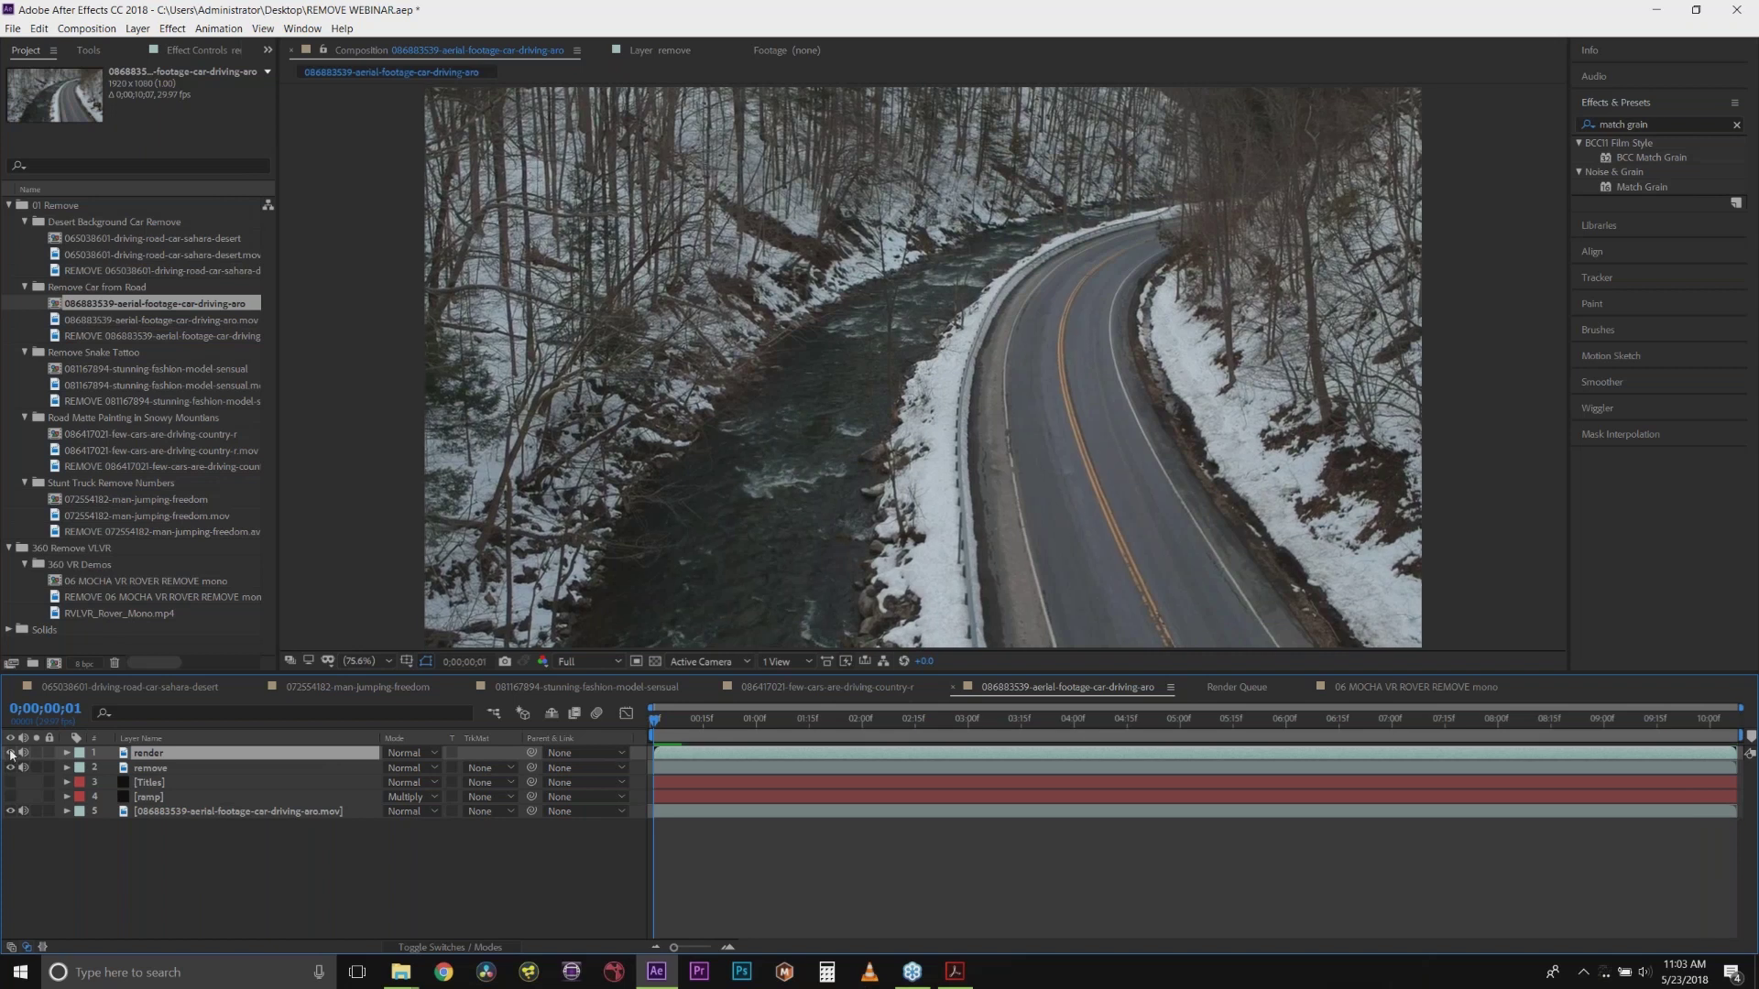
pyautogui.press('space')
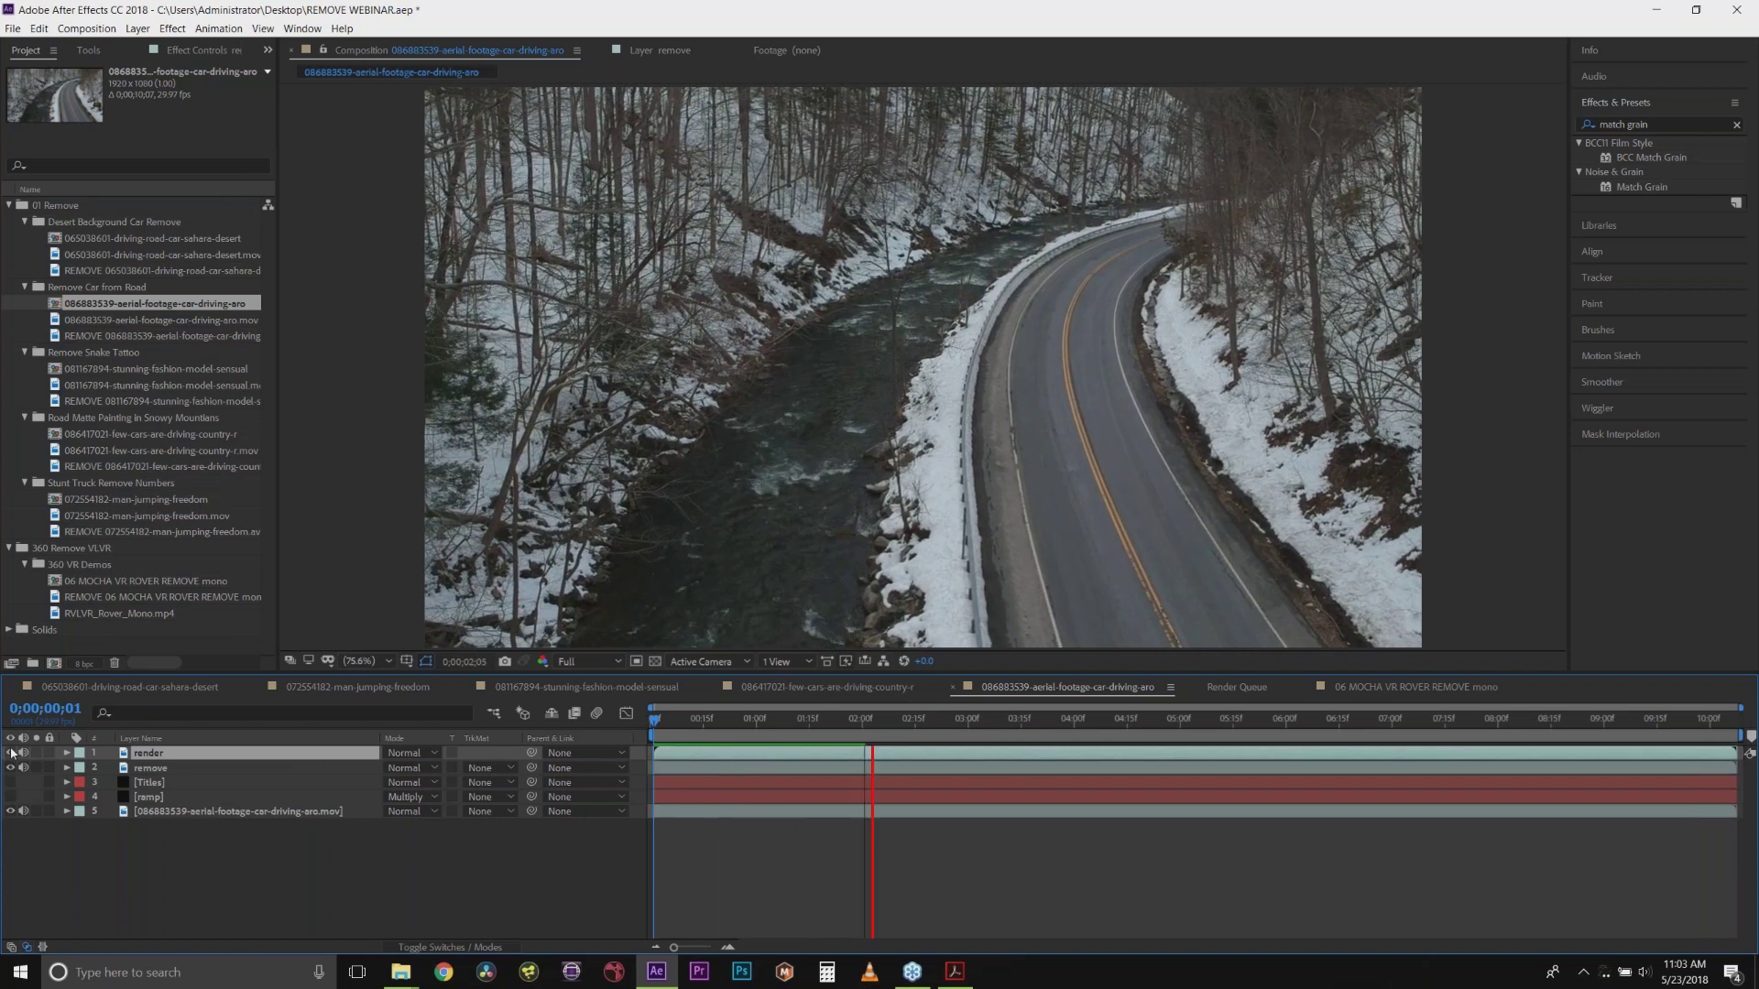
pyautogui.press('space')
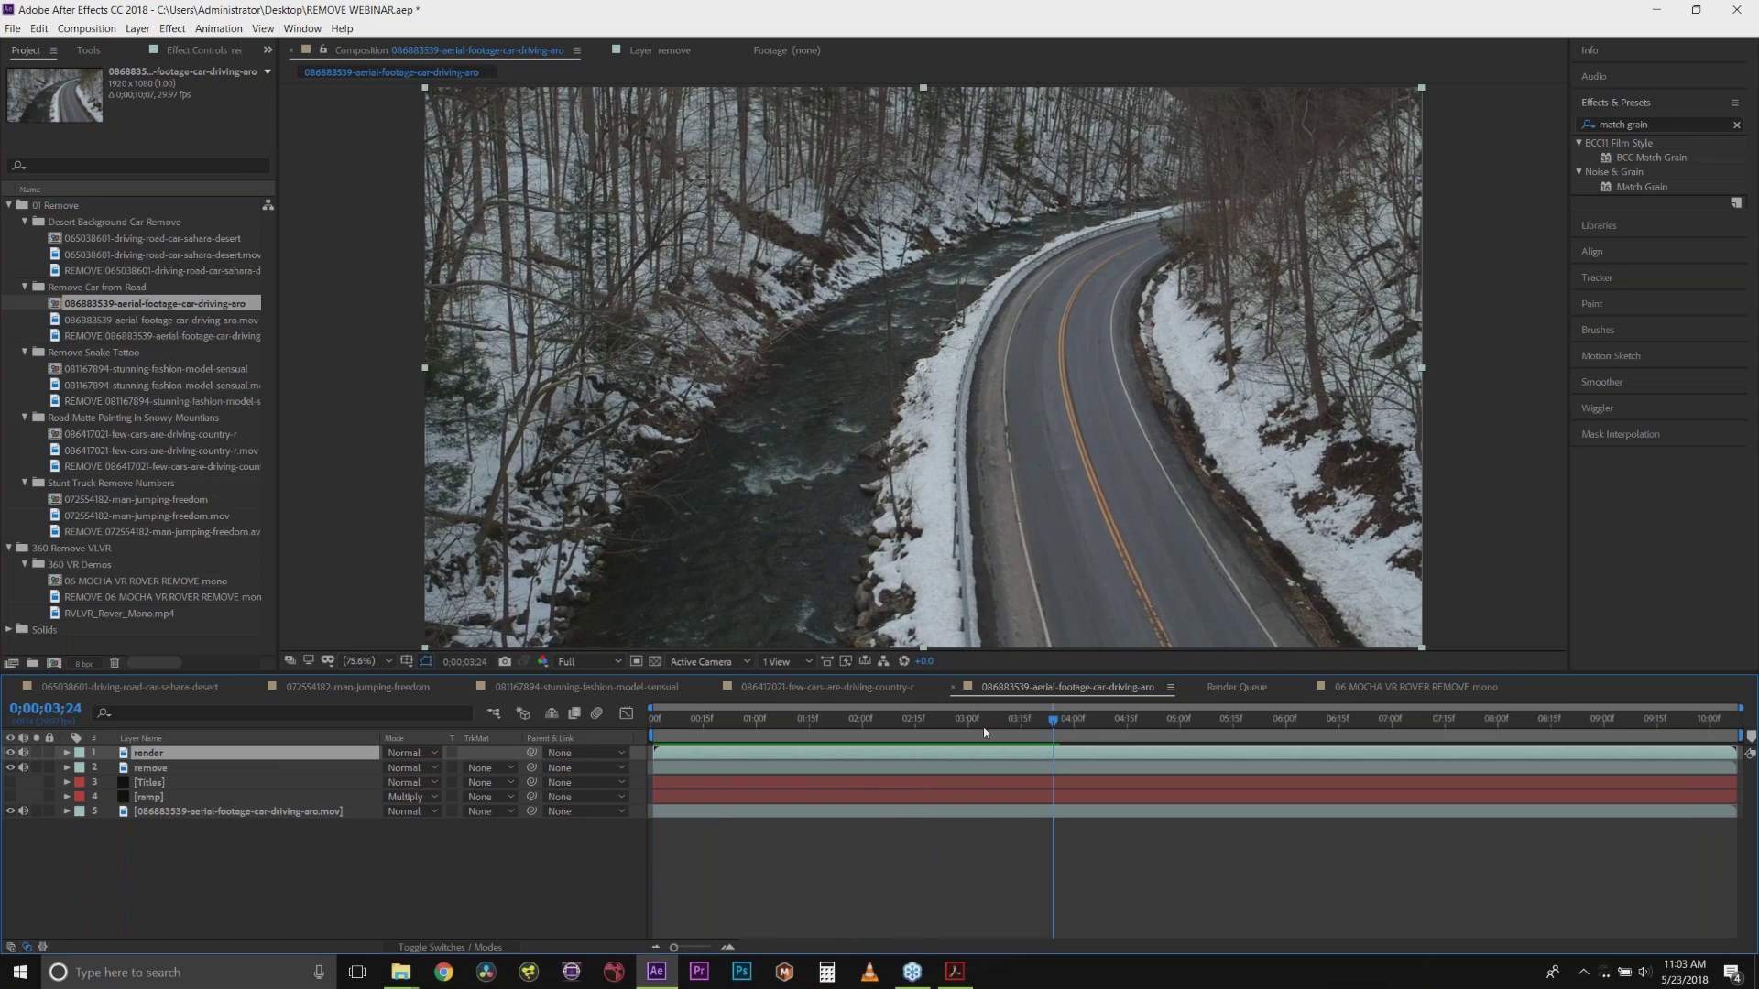
pyautogui.moveTo(906, 725); pyautogui.dragTo(693, 718)
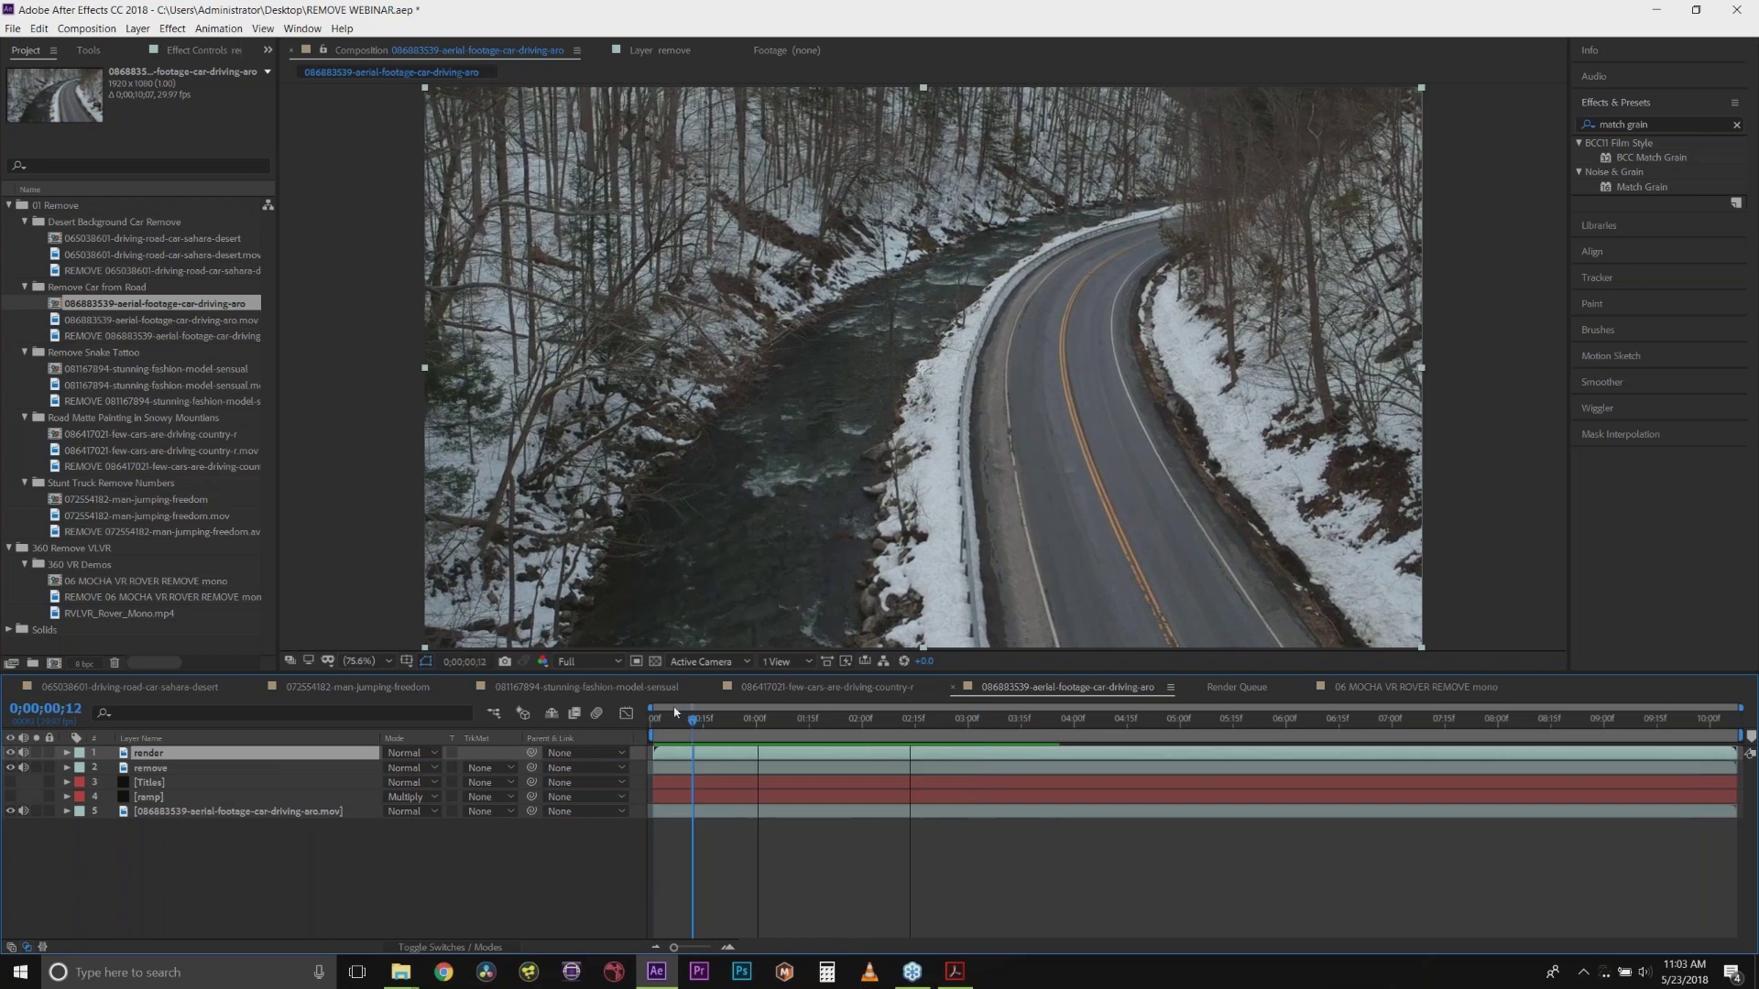
pyautogui.click(10, 752)
# Step: Delete both existing mocha Pro effects from the remove layer
pyautogui.click(150, 768)
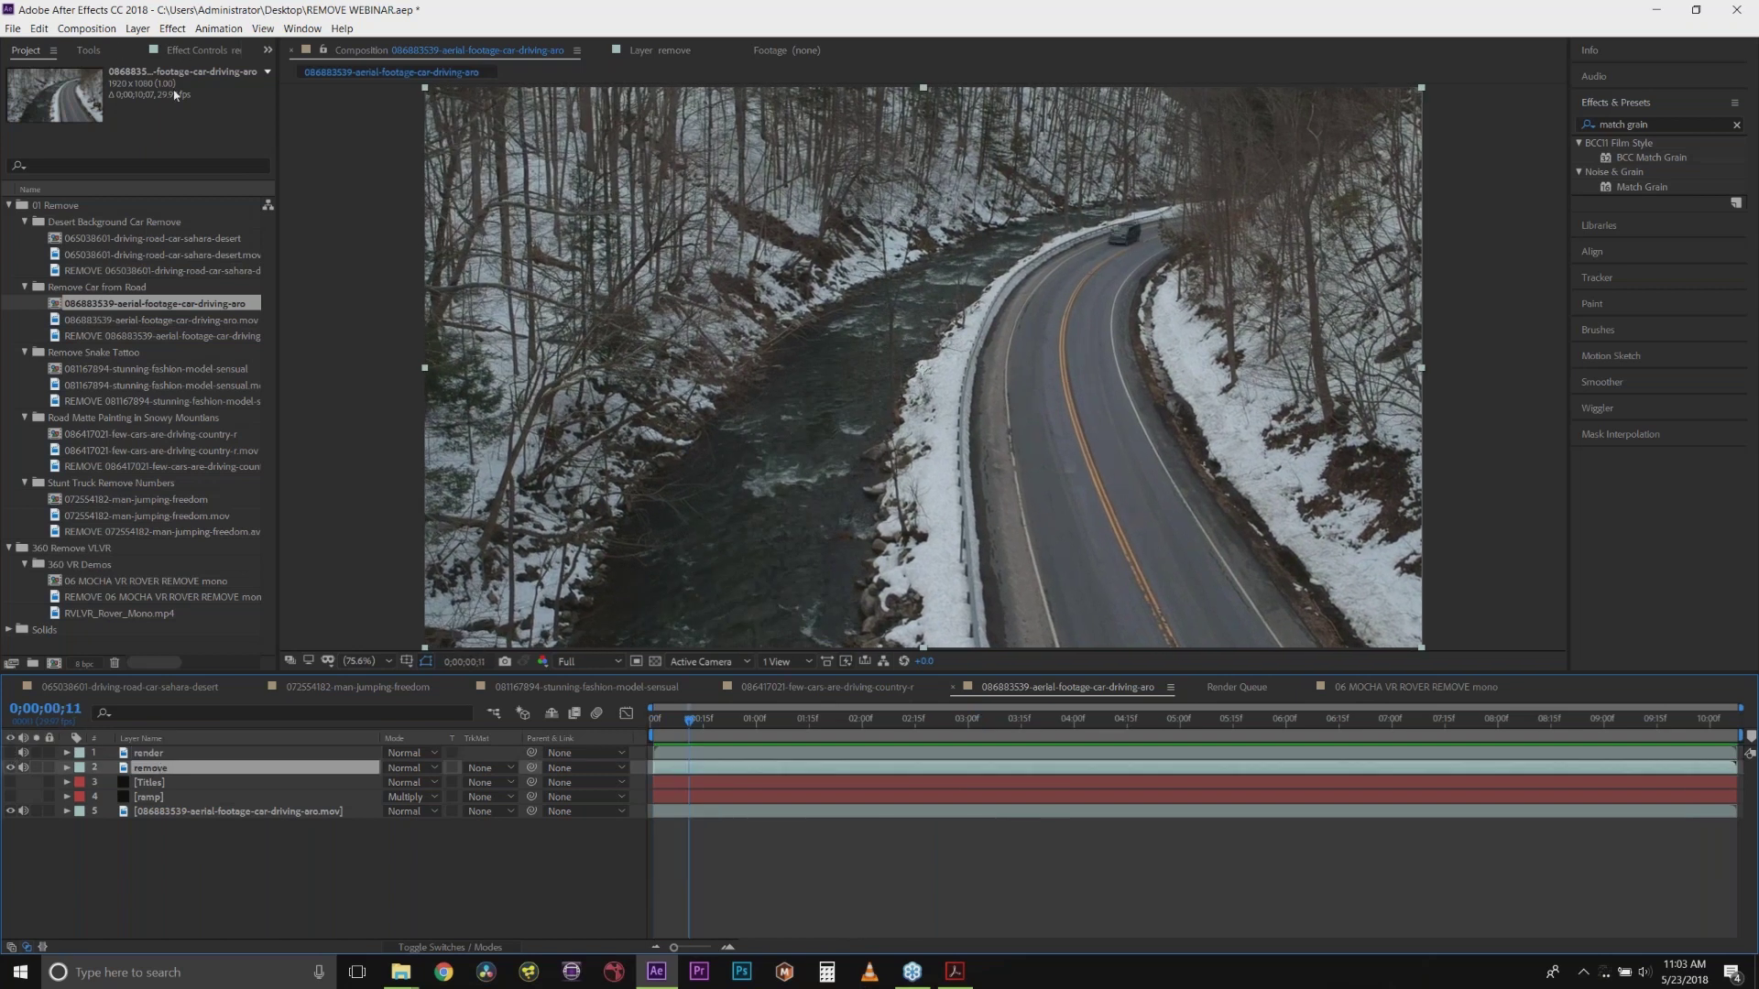
pyautogui.click(183, 51)
pyautogui.click(60, 86)
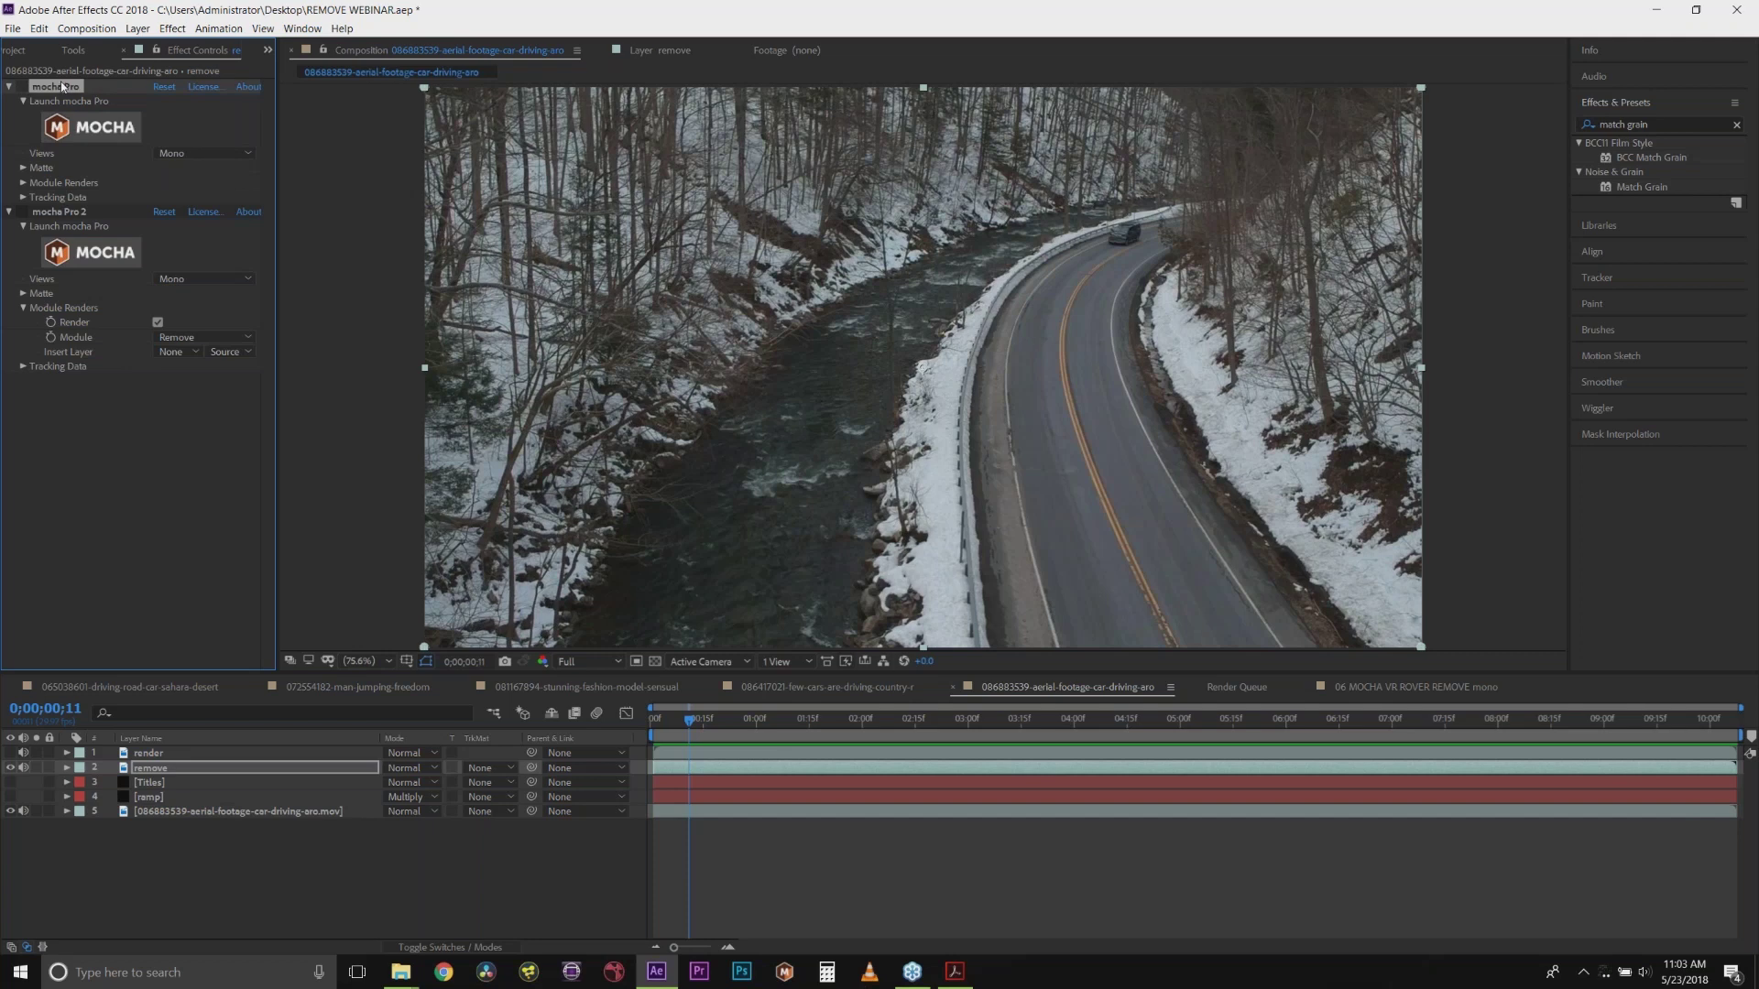
pyautogui.press('Delete')
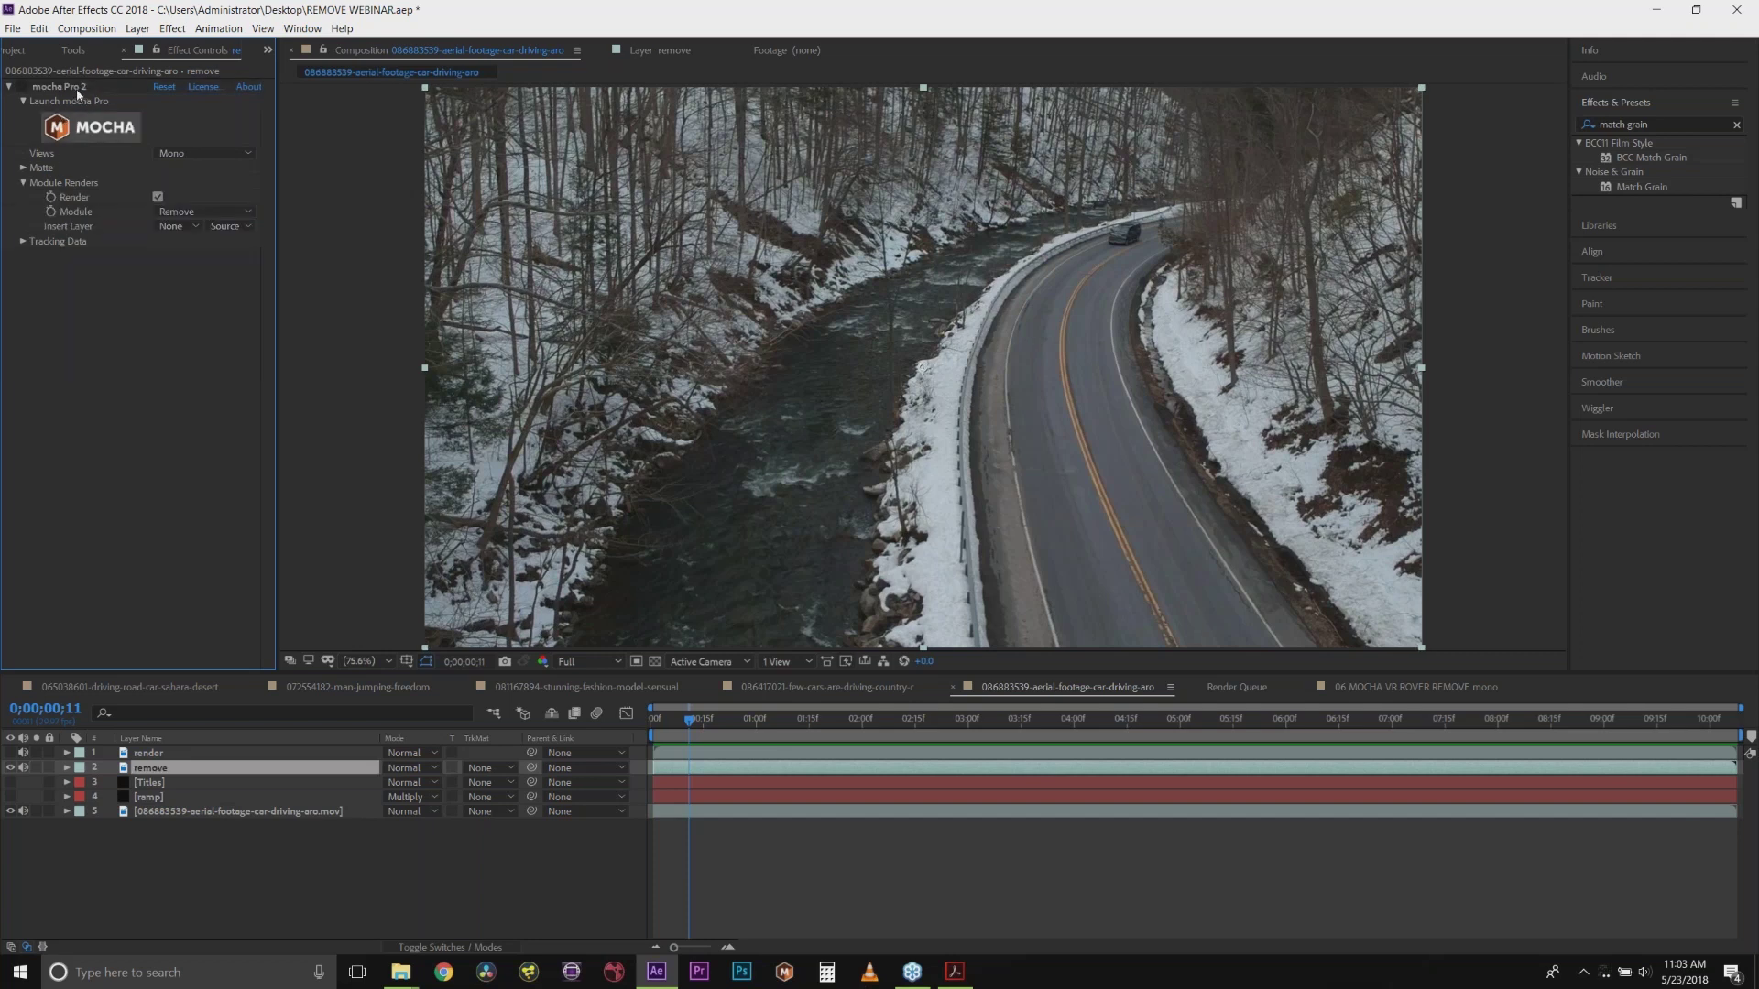
pyautogui.press('Delete')
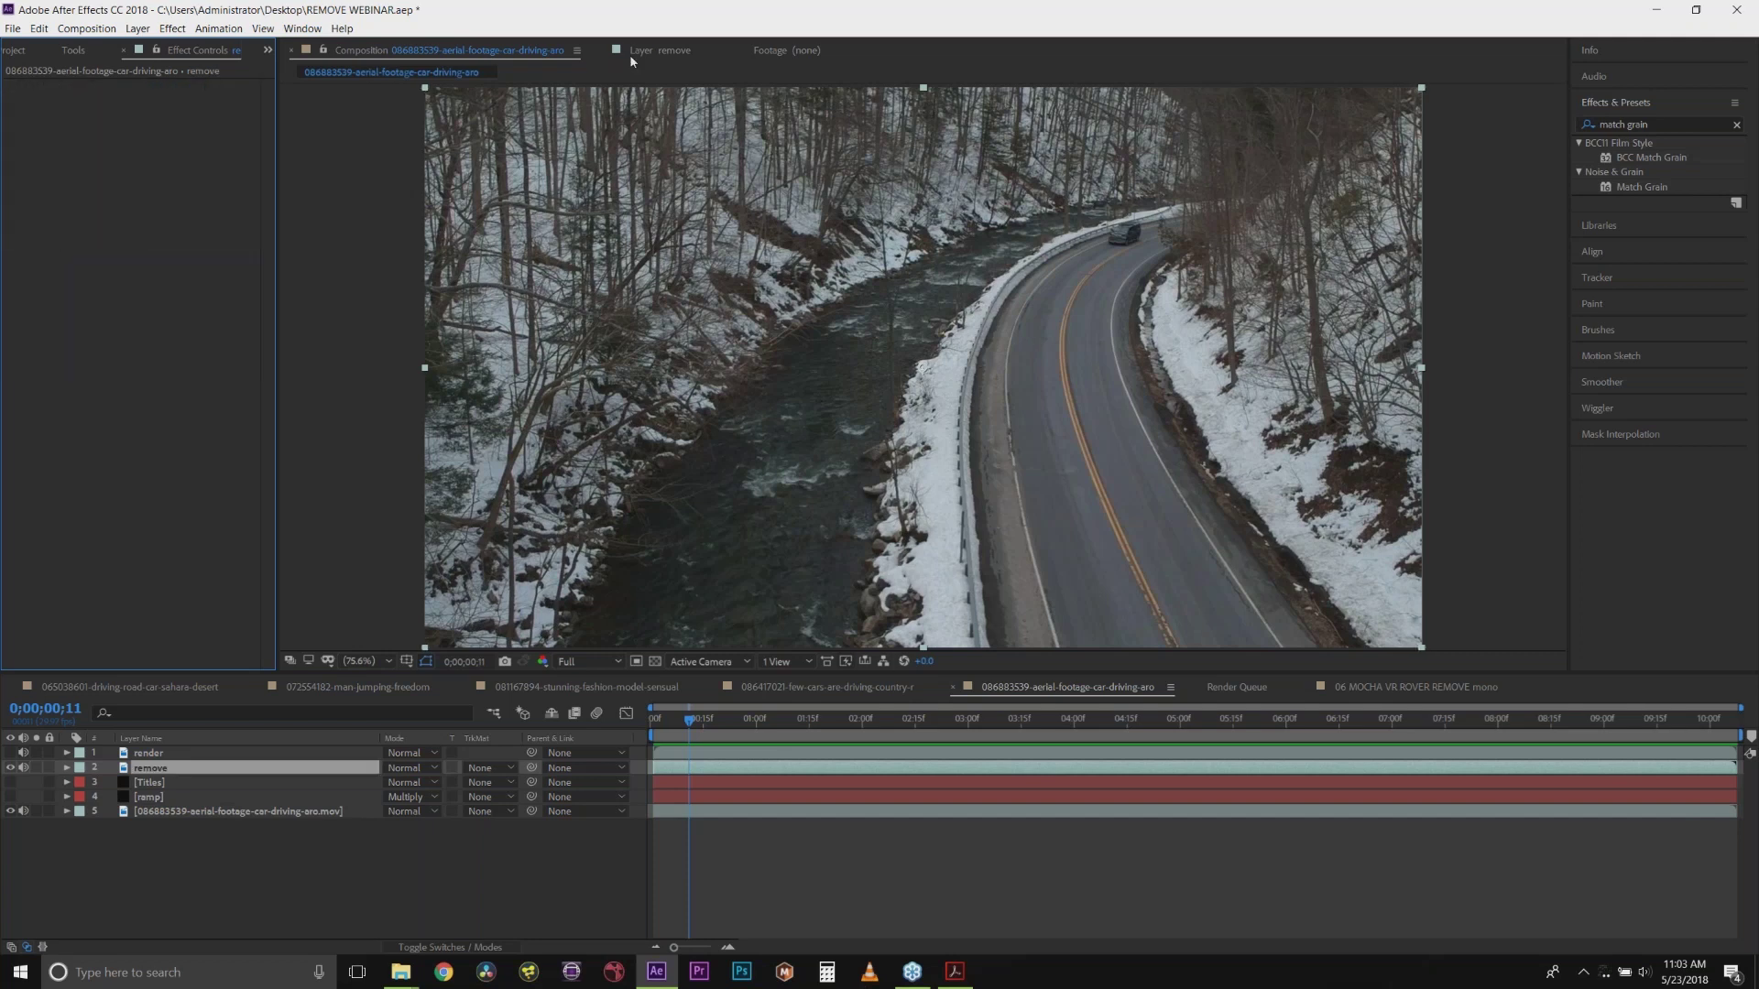
# Step: Apply a fresh mocha Pro effect to the remove layer
pyautogui.click(163, 768)
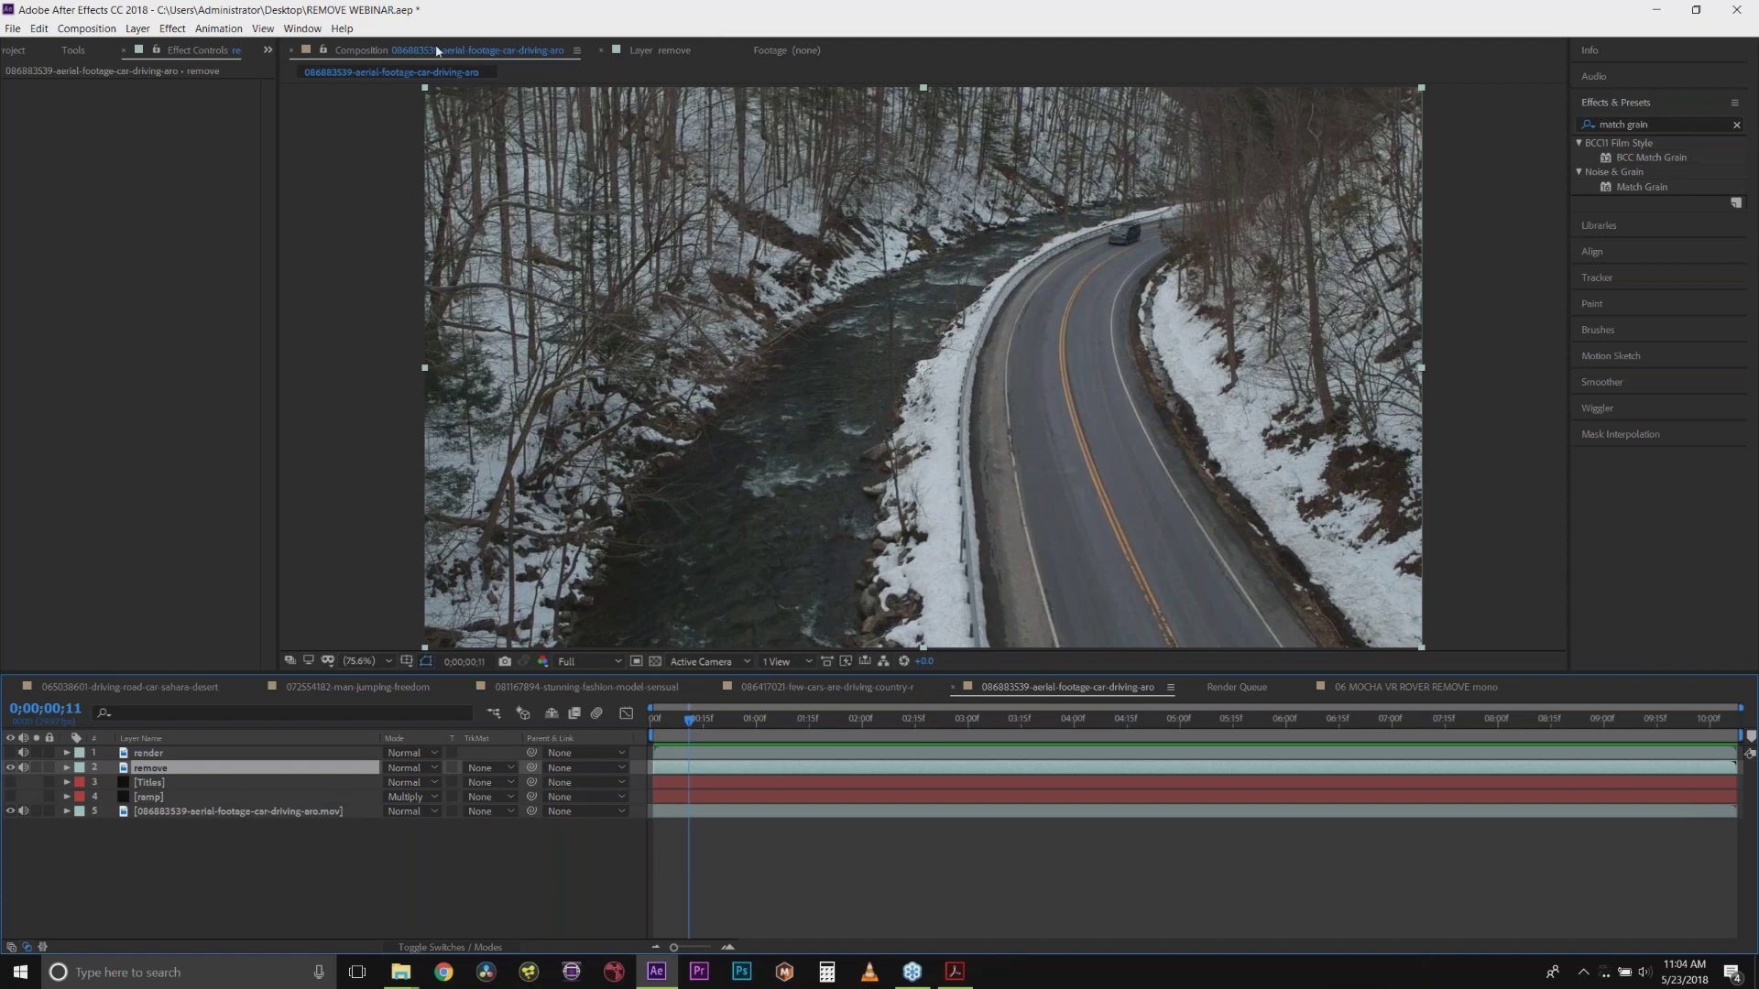
pyautogui.click(176, 31)
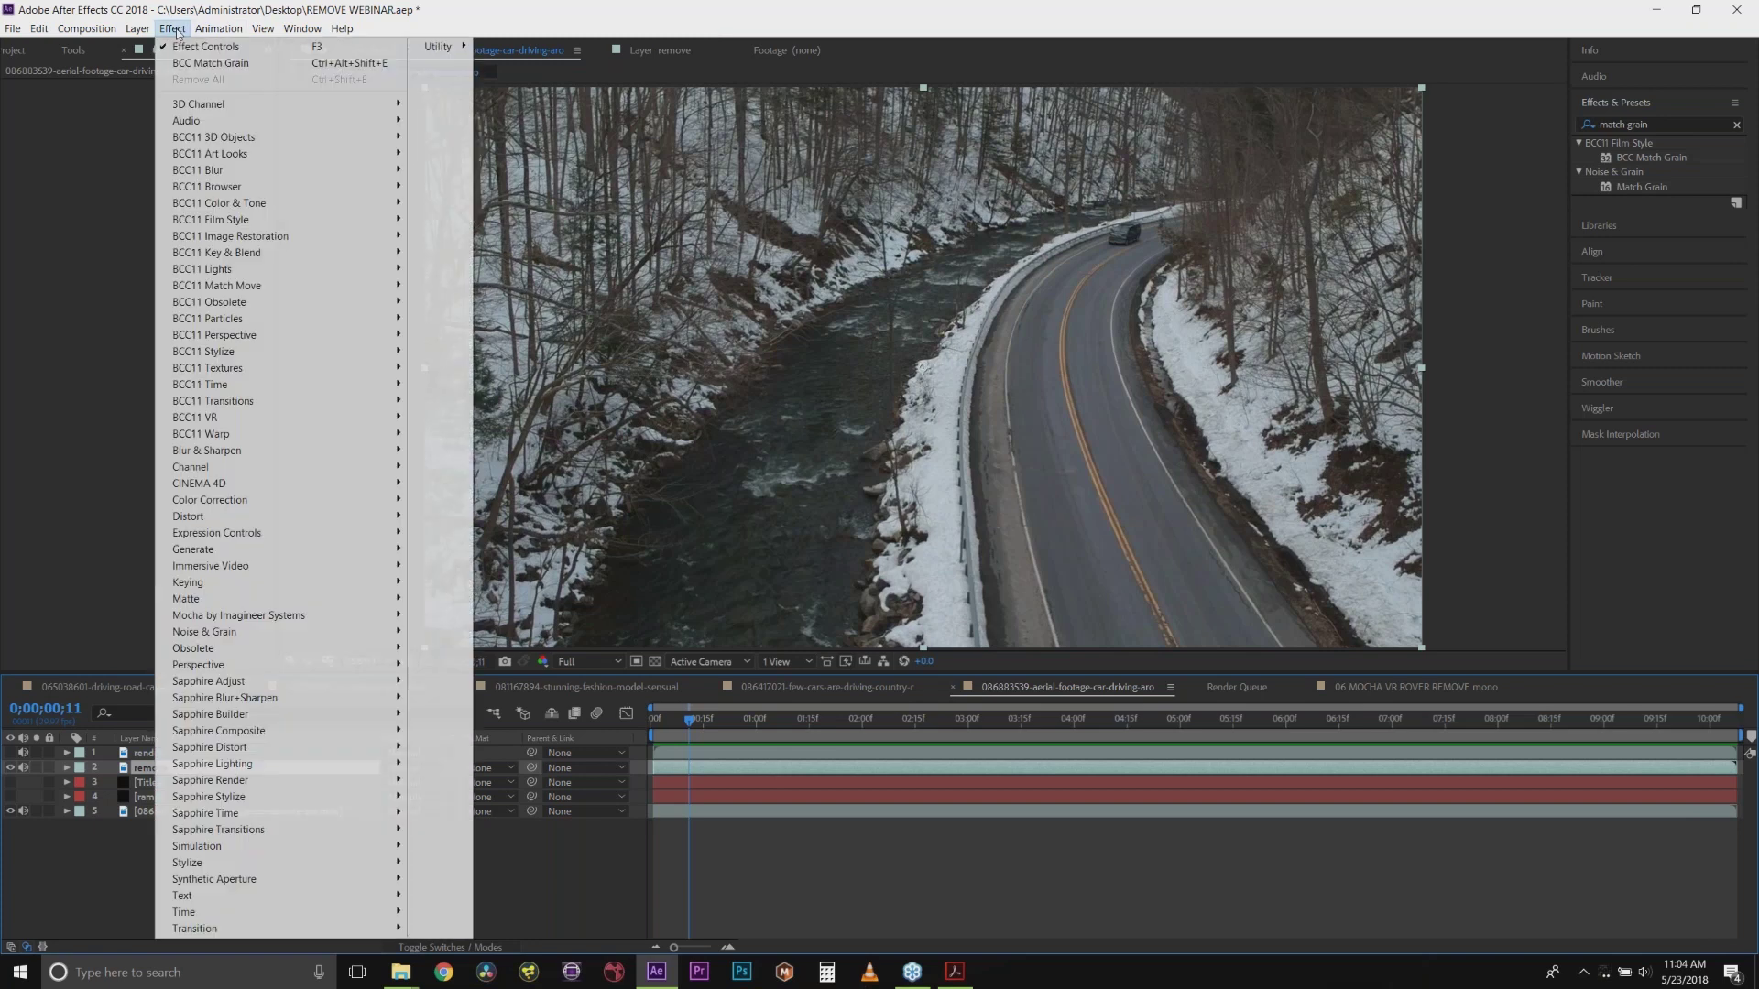
pyautogui.moveTo(367, 616)
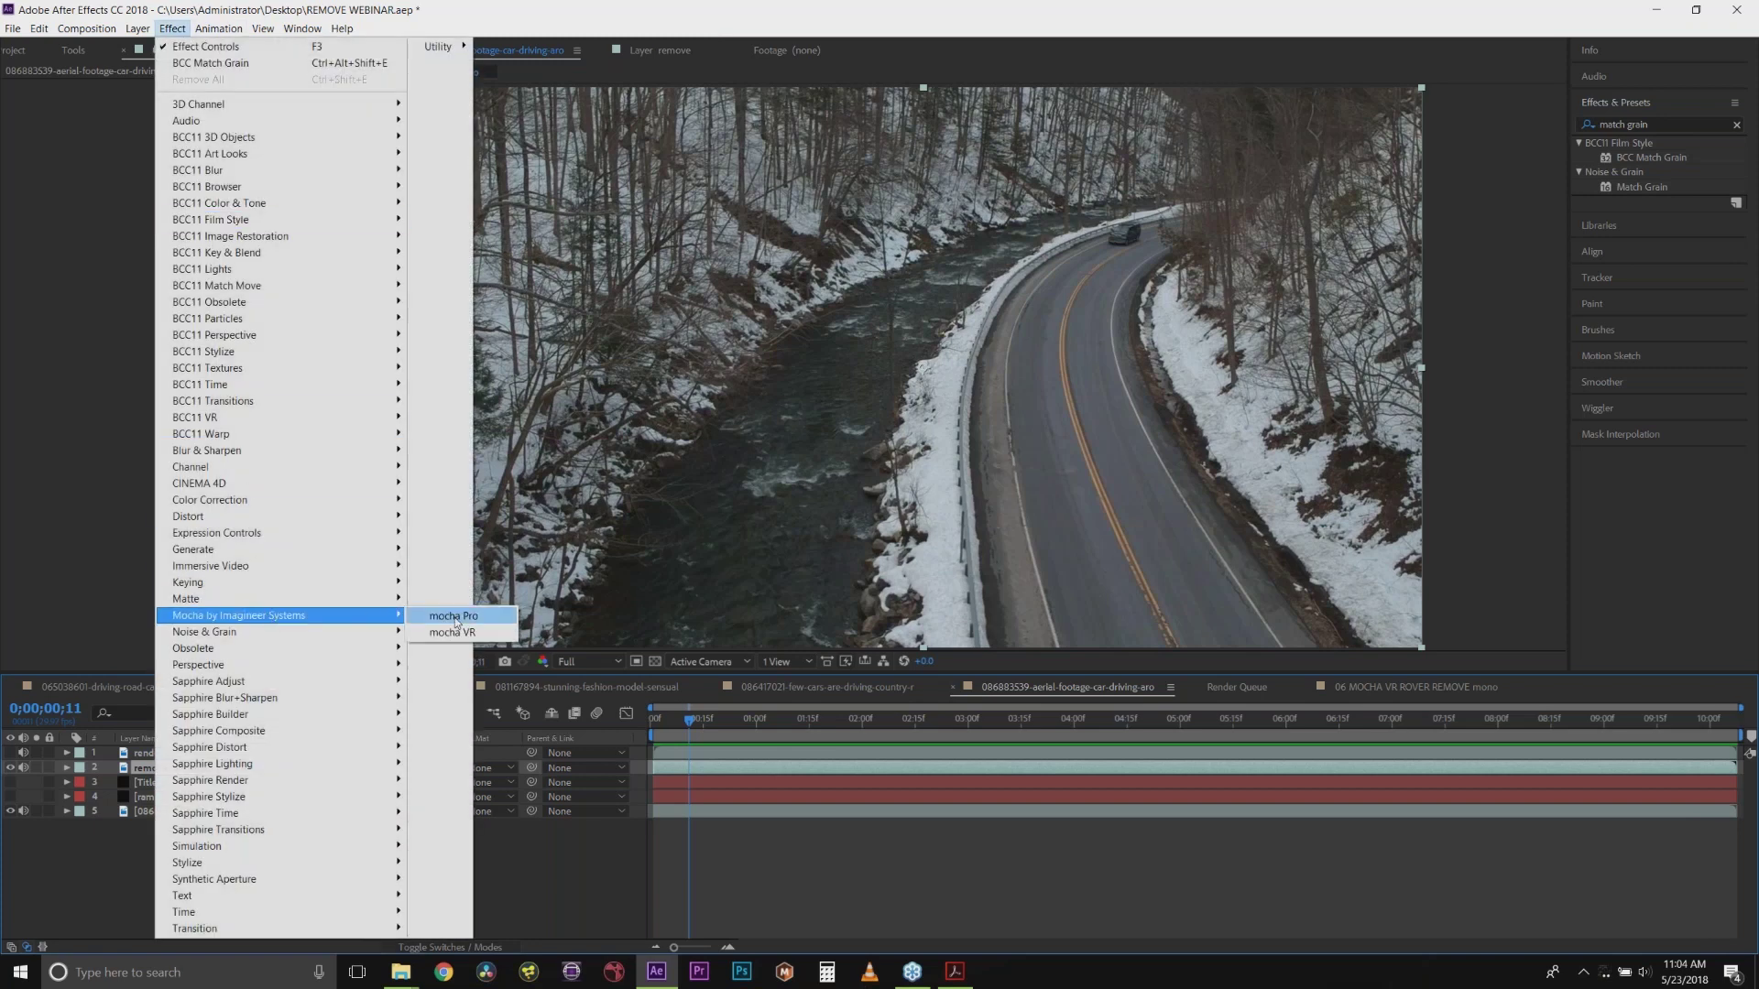
pyautogui.click(455, 619)
pyautogui.click(96, 128)
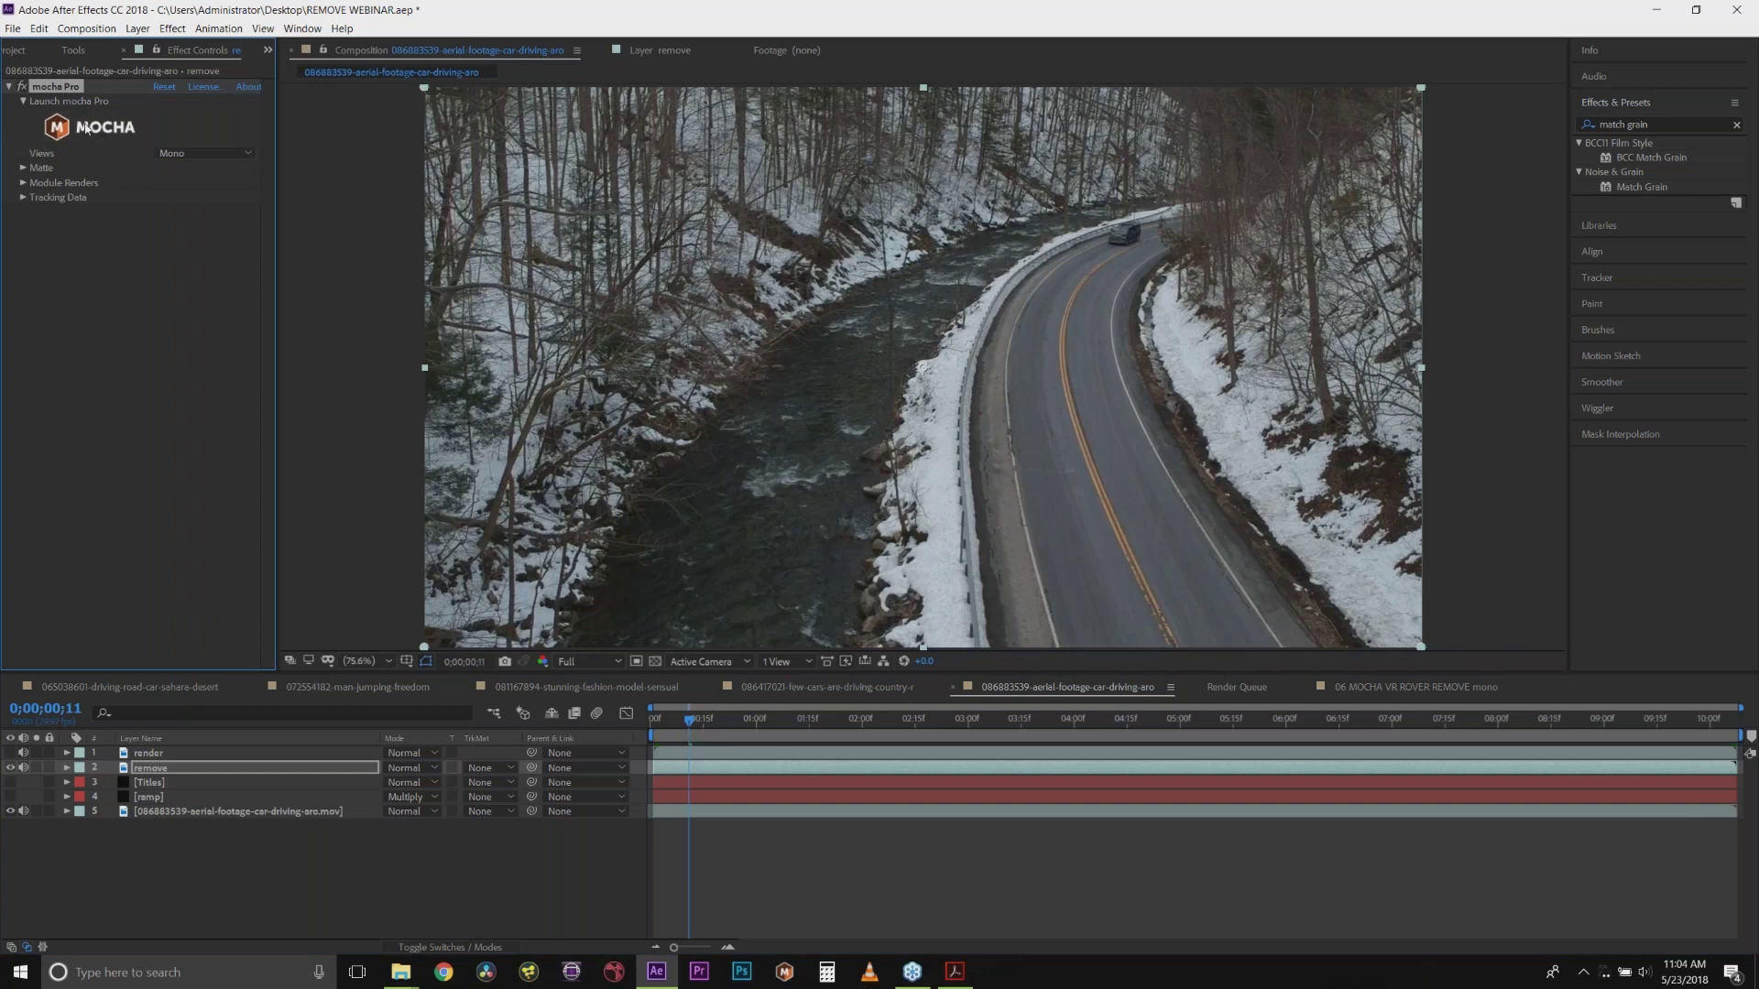
# Step: Try to launch Mocha with the composition preview resolution at Half, and return the resolution to Full
pyautogui.click(596, 665)
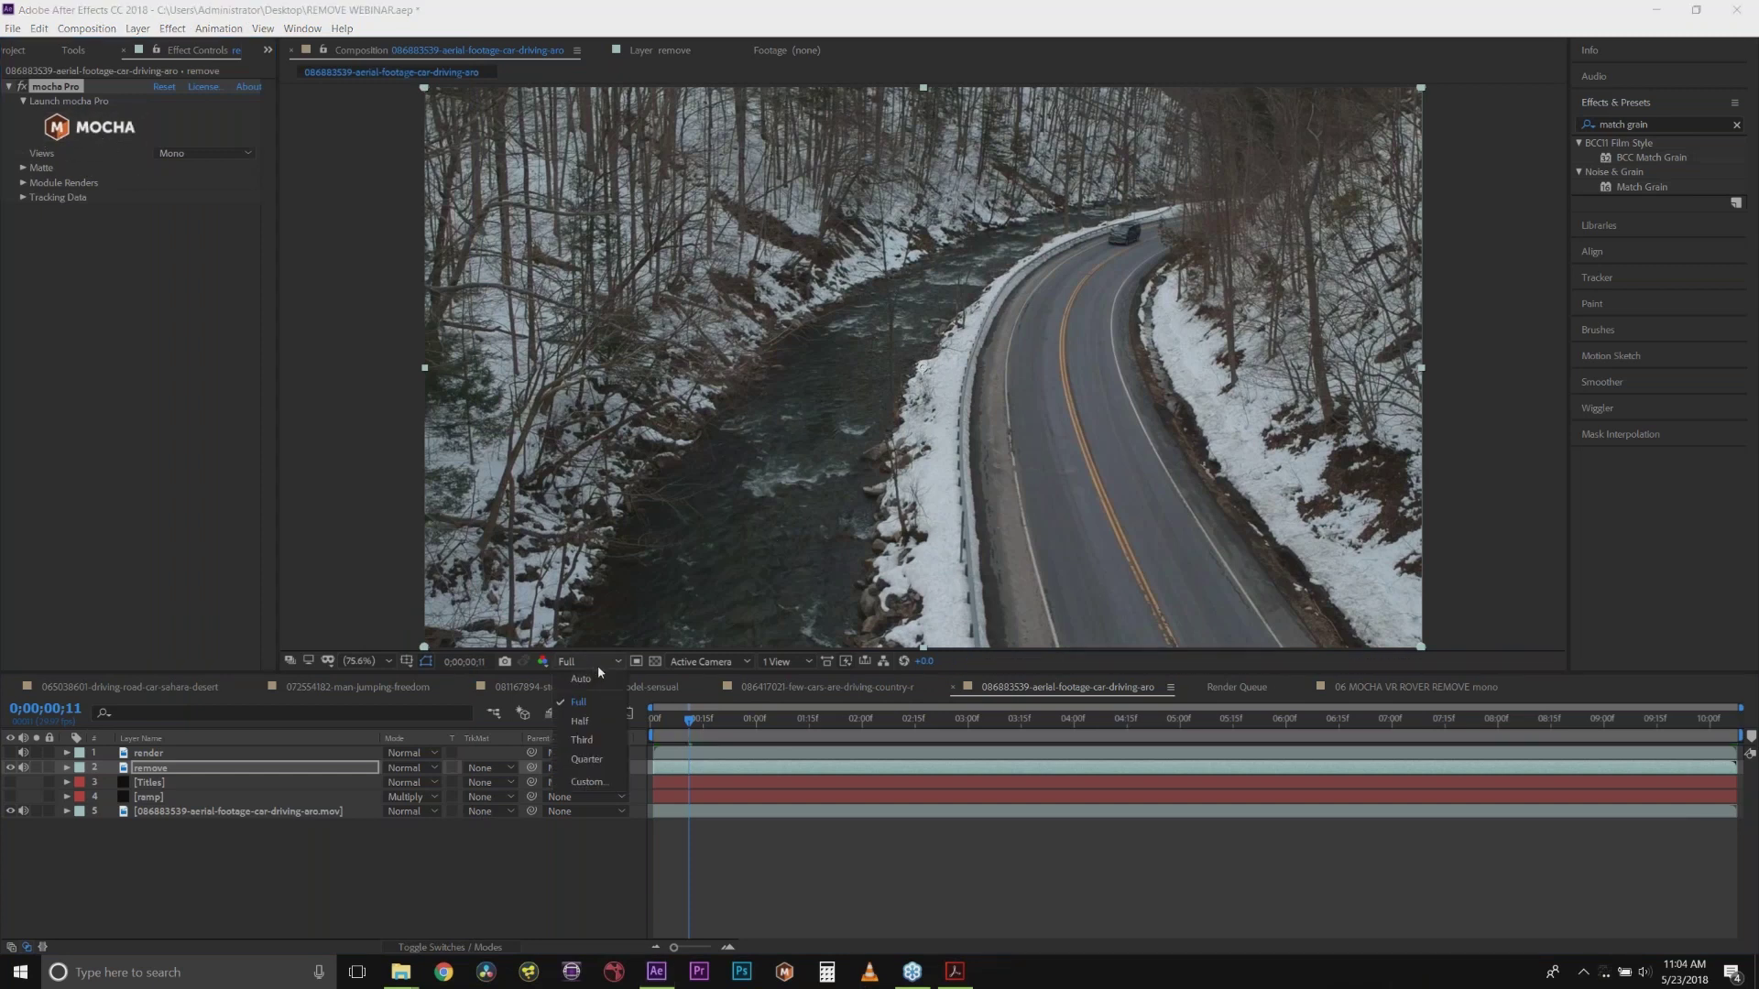
pyautogui.click(597, 682)
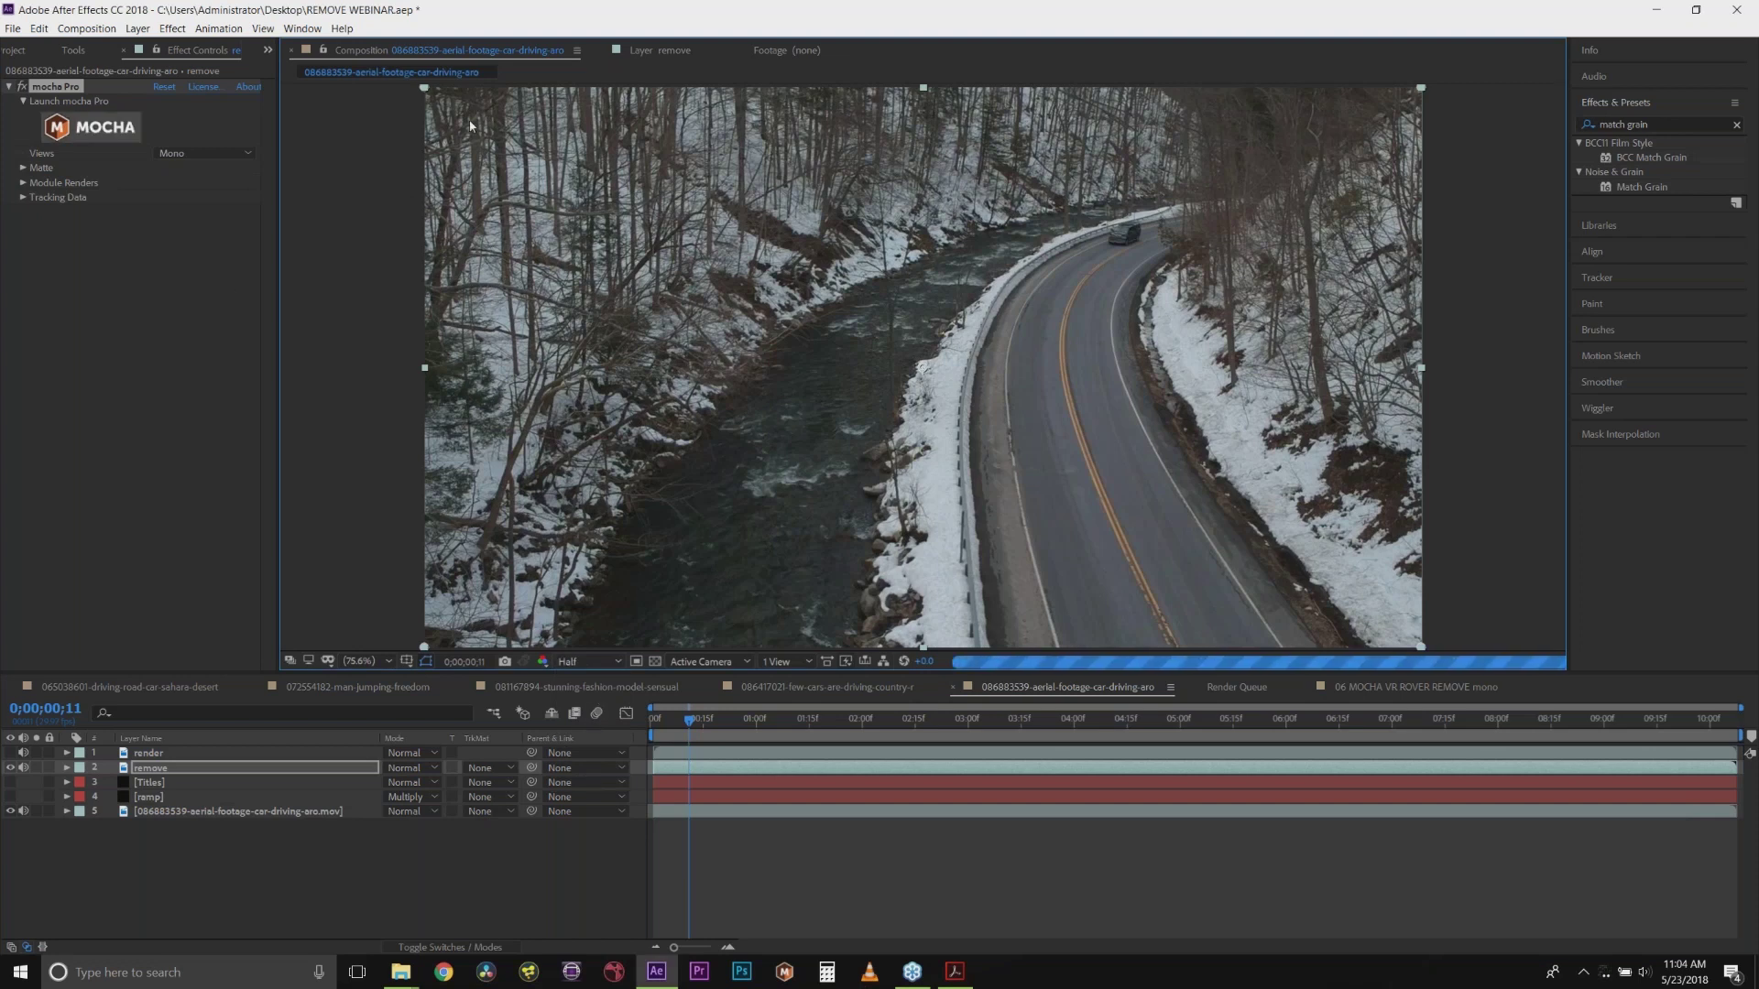
pyautogui.click(92, 128)
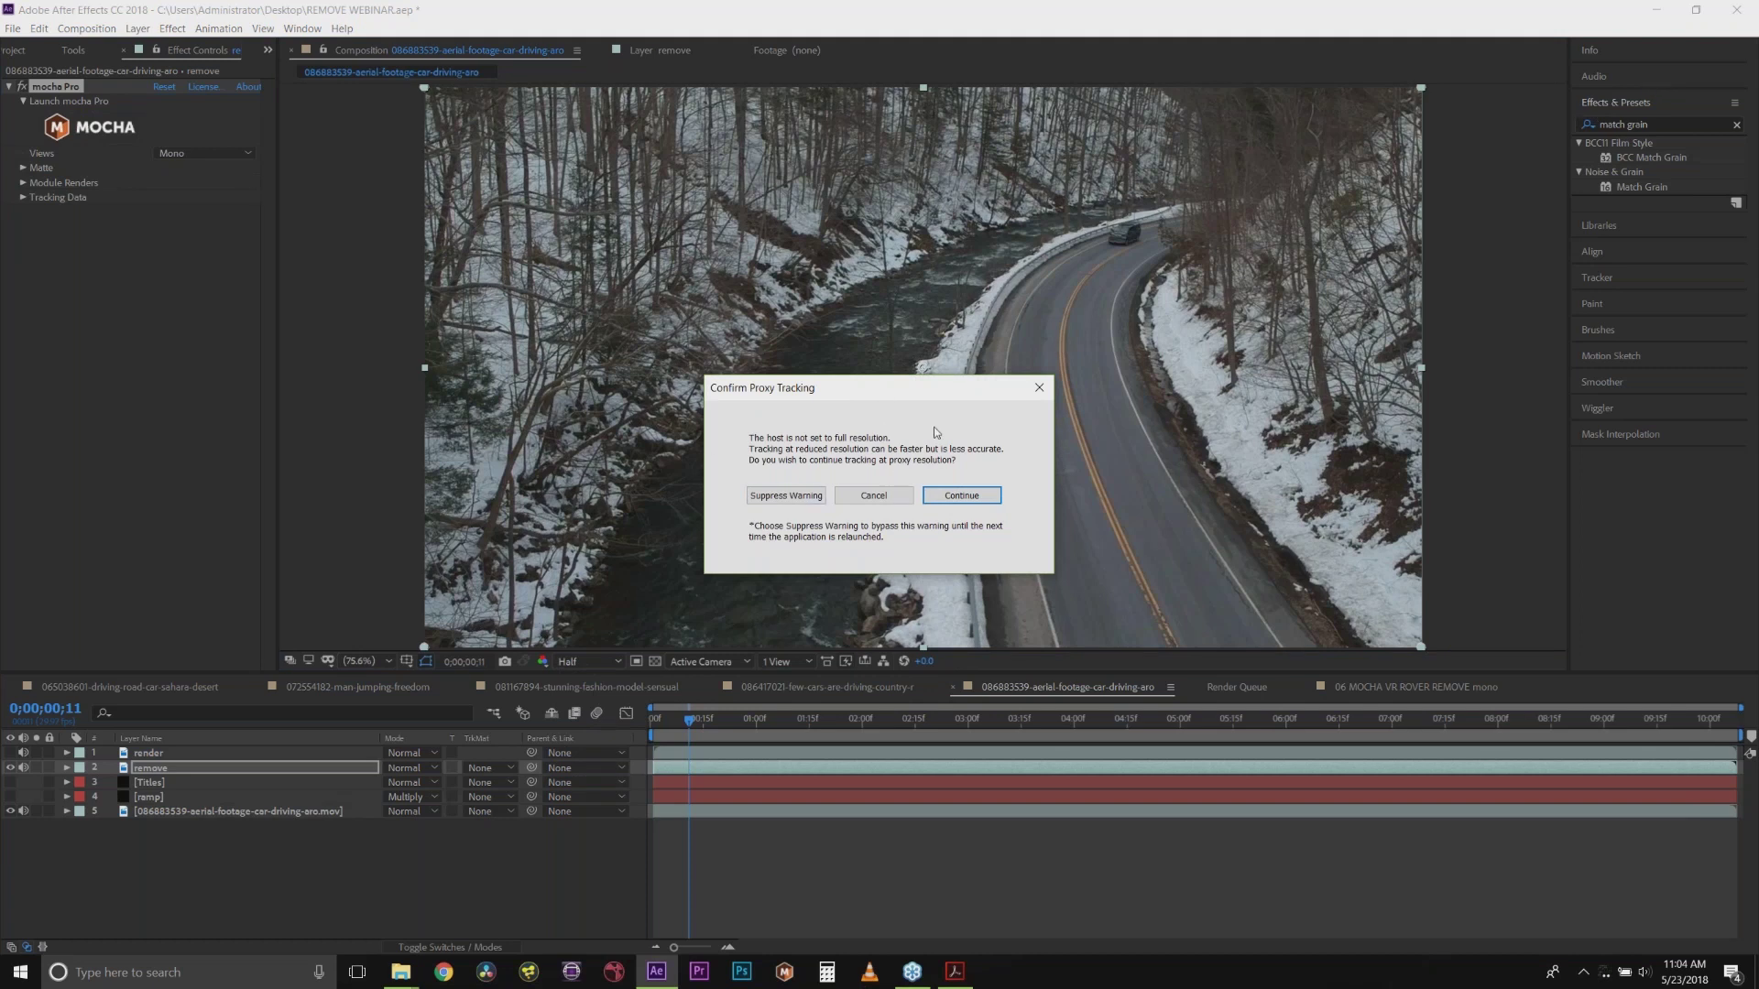
pyautogui.click(1041, 391)
pyautogui.click(586, 661)
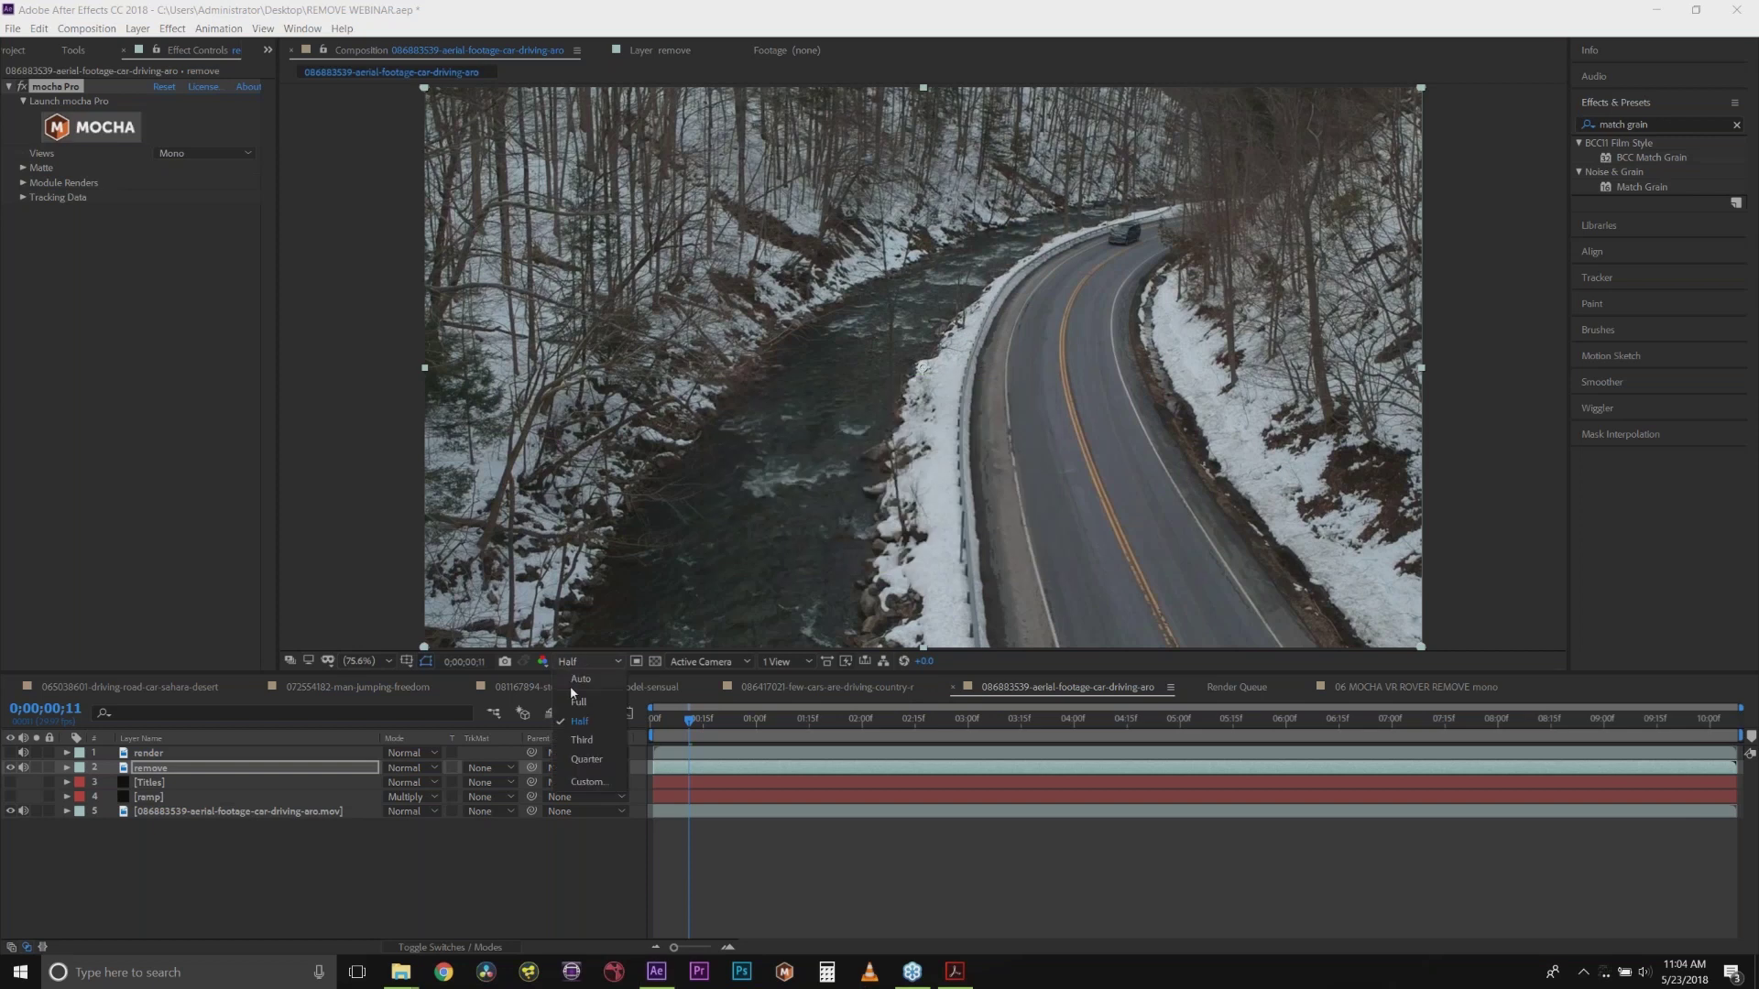
pyautogui.click(577, 675)
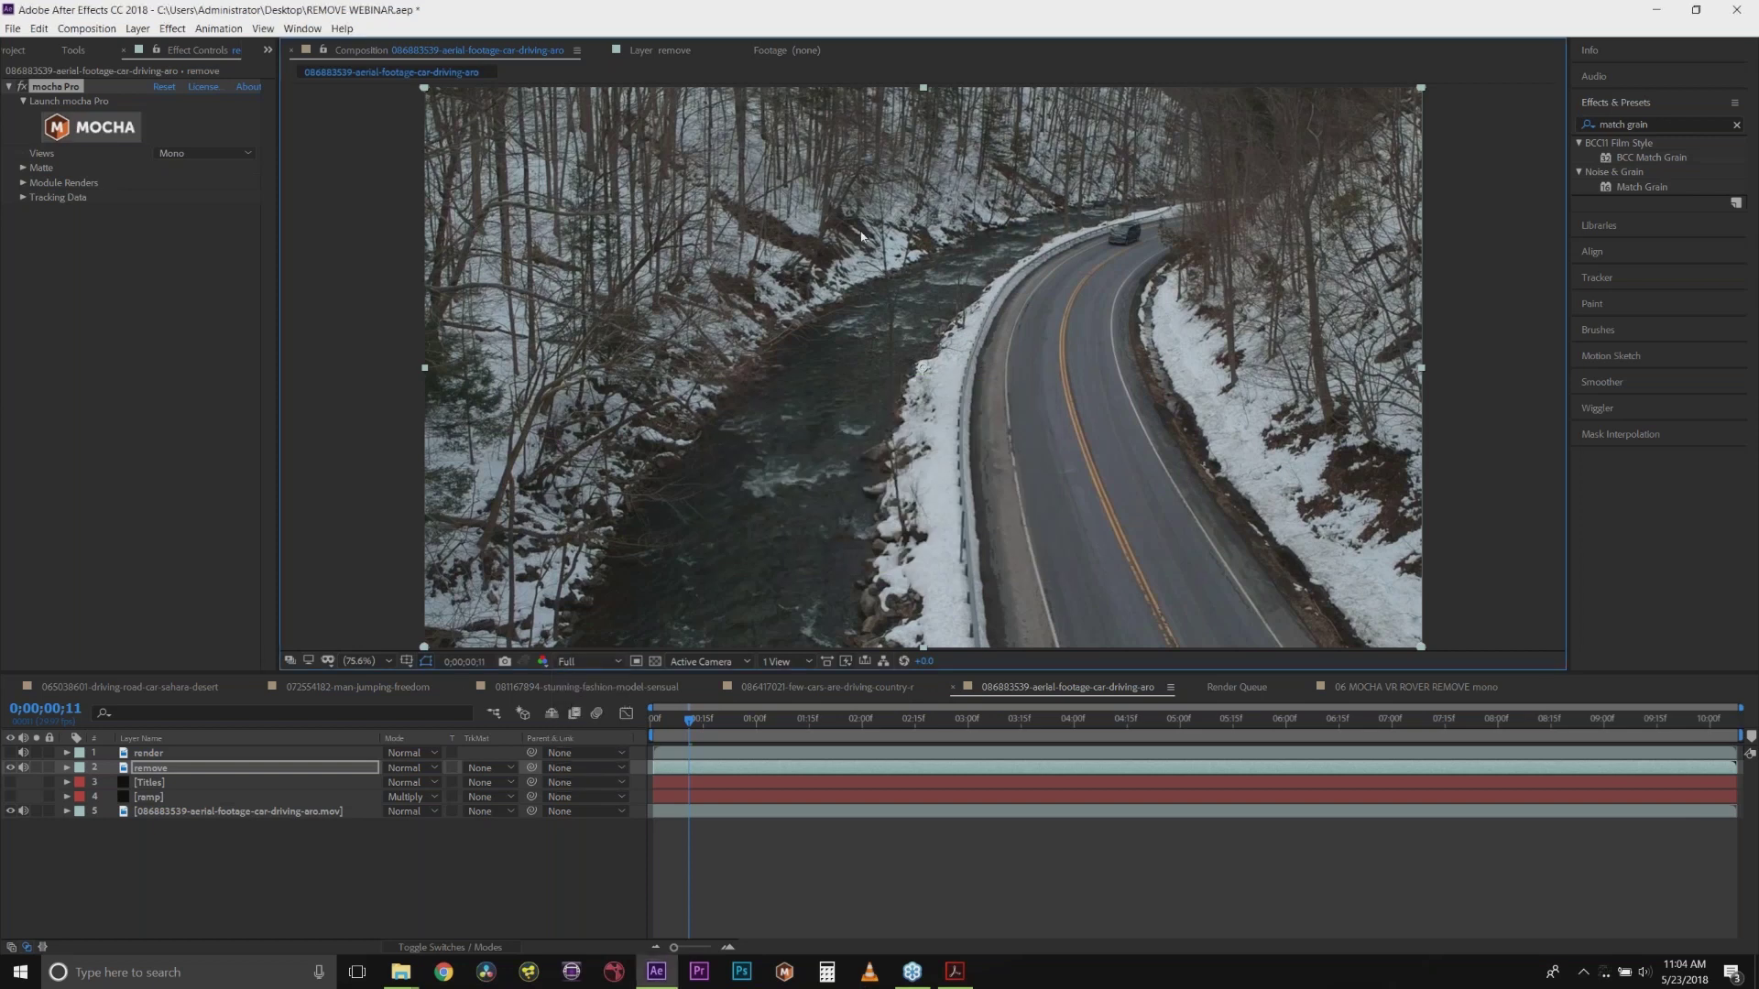
# Step: Launch Mocha from the remove layer's effect and go to frame 209, where the car is large on the road
pyautogui.click(168, 147)
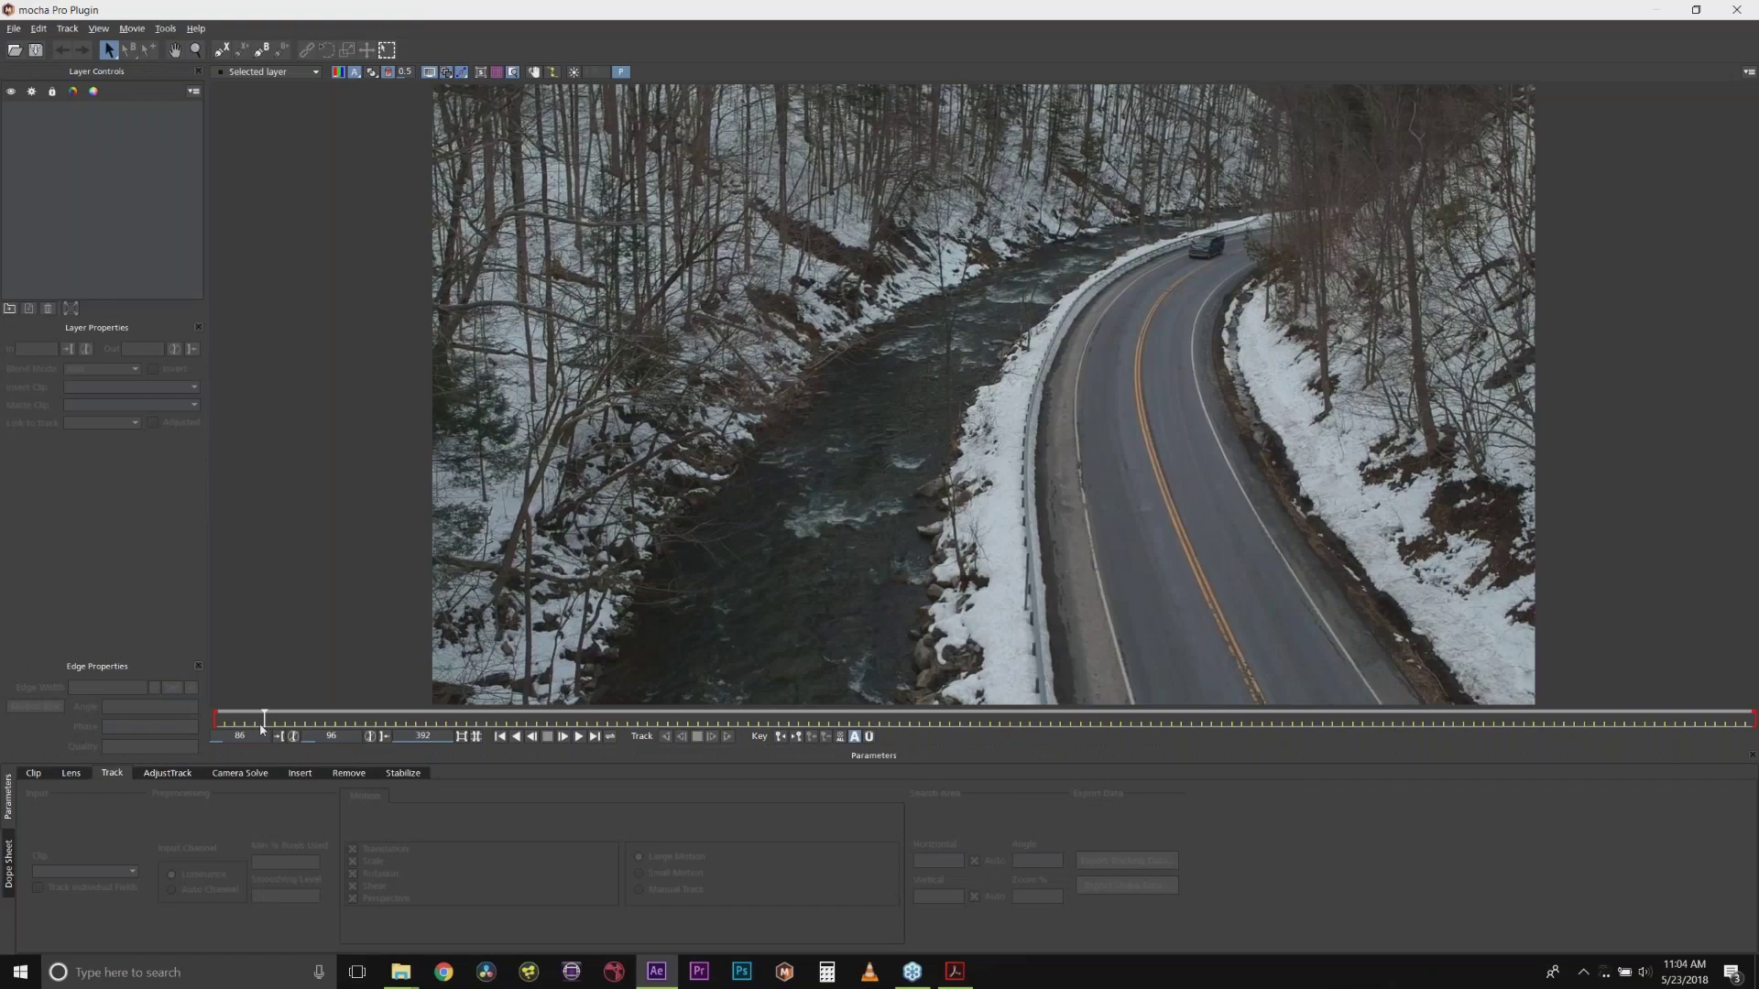
pyautogui.moveTo(252, 722); pyautogui.dragTo(840, 737)
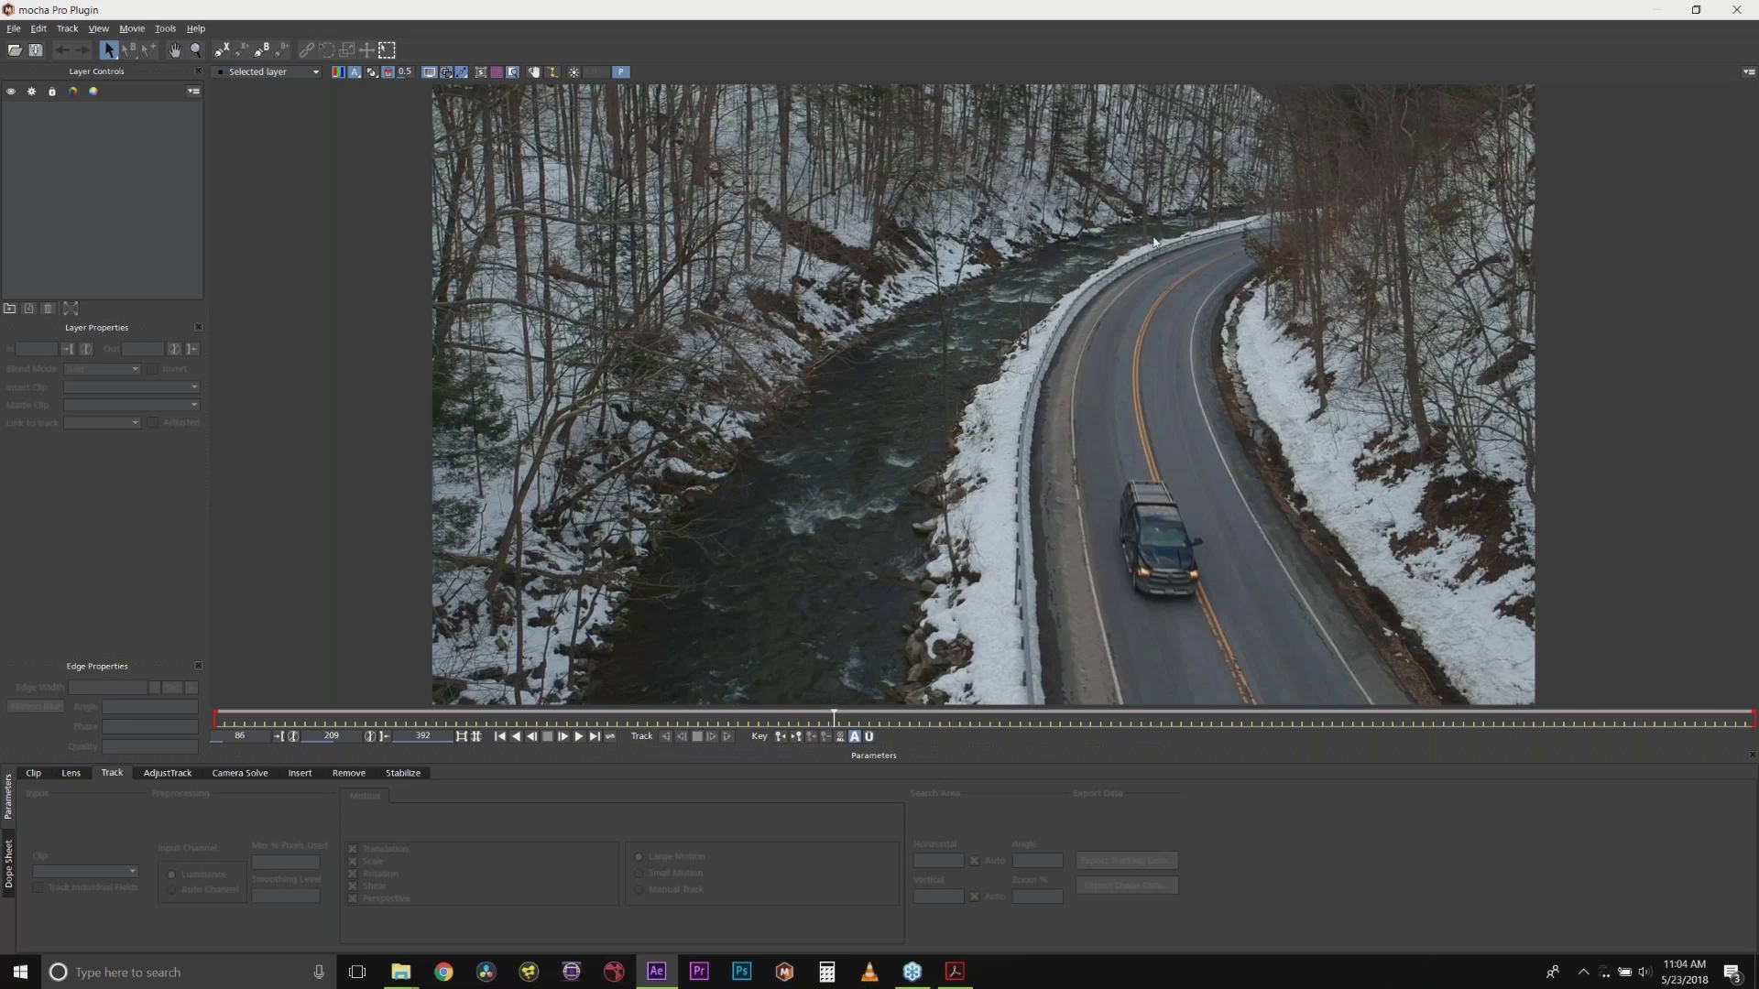
# Step: Draw a closed X-spline loosely around the dark car on the road
pyautogui.click(221, 49)
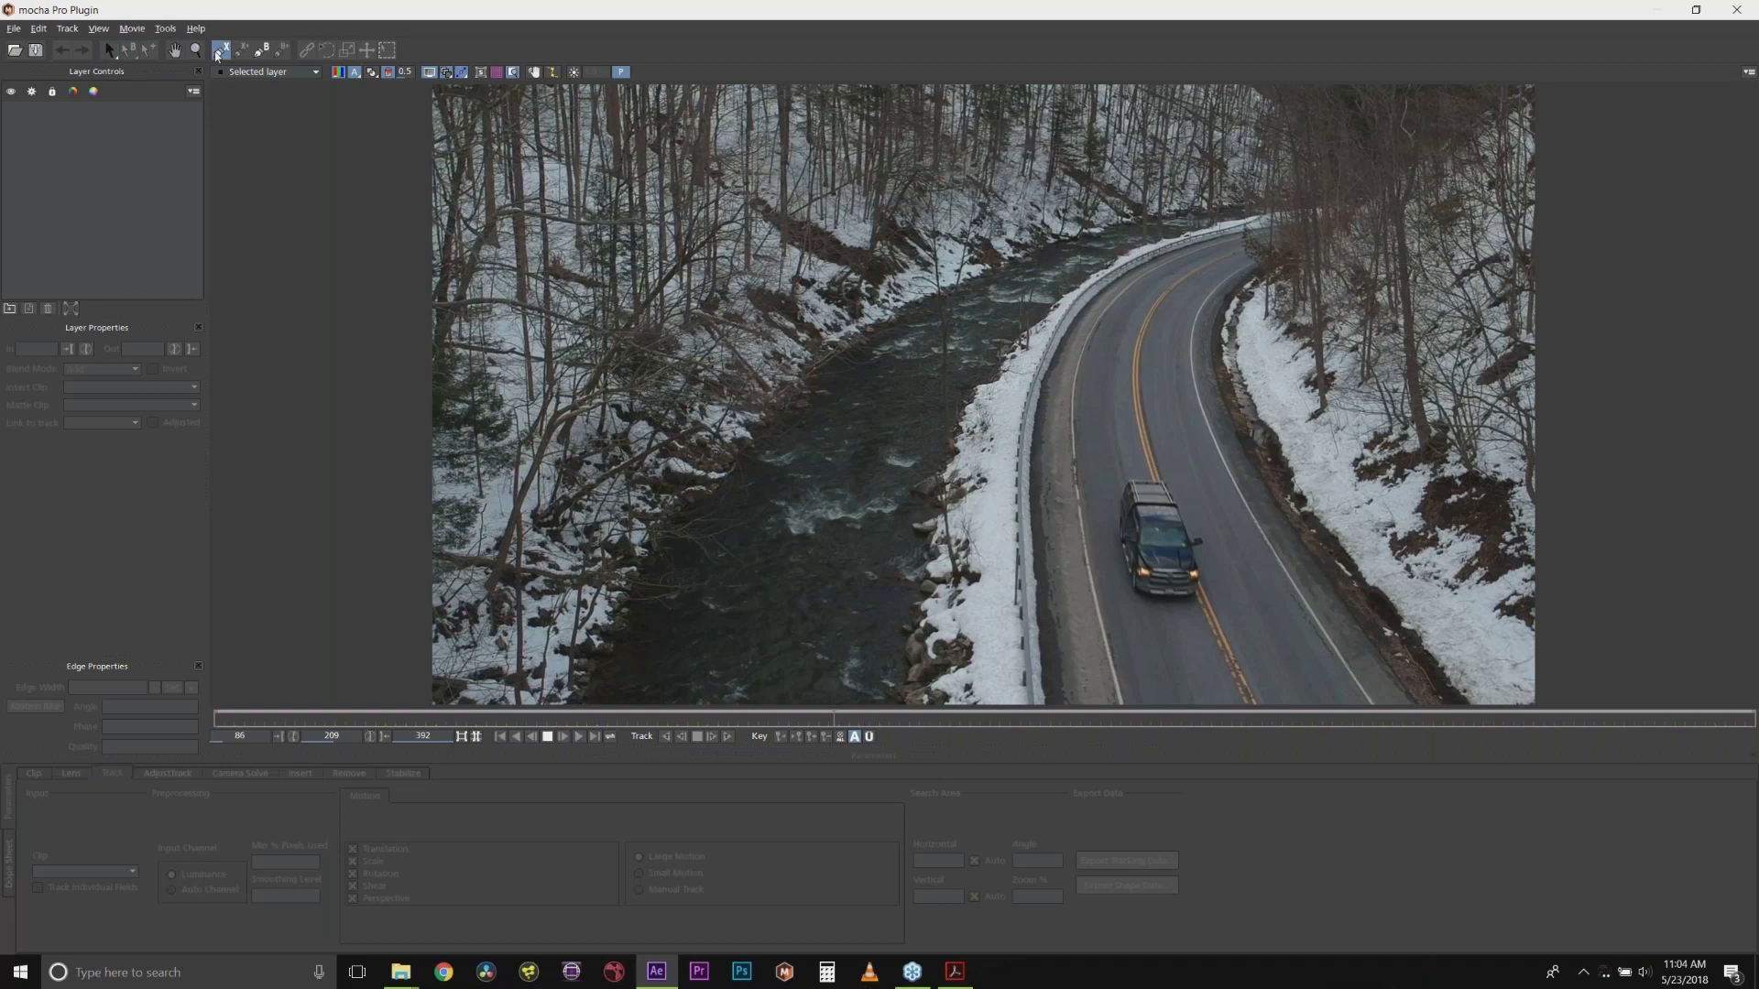
pyautogui.click(1107, 492)
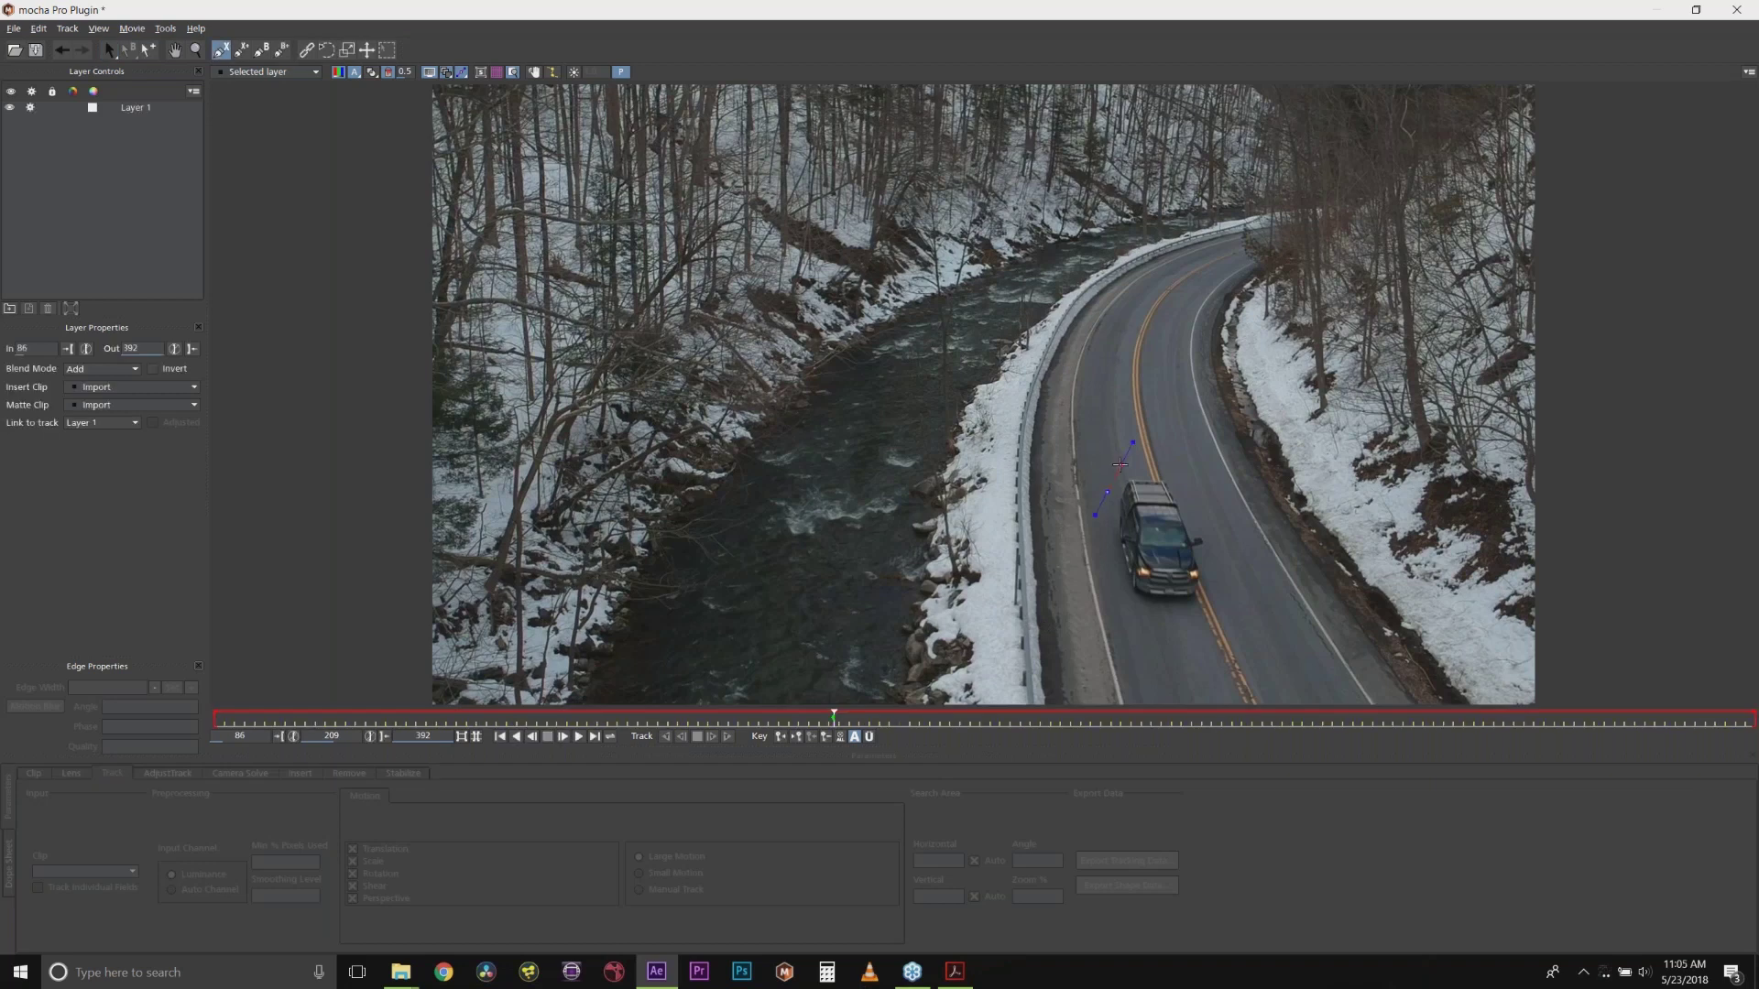
pyautogui.click(1120, 465)
pyautogui.click(1157, 464)
pyautogui.click(1185, 477)
pyautogui.click(1229, 534)
pyautogui.click(1230, 577)
pyautogui.click(1217, 611)
pyautogui.rightClick(1109, 561)
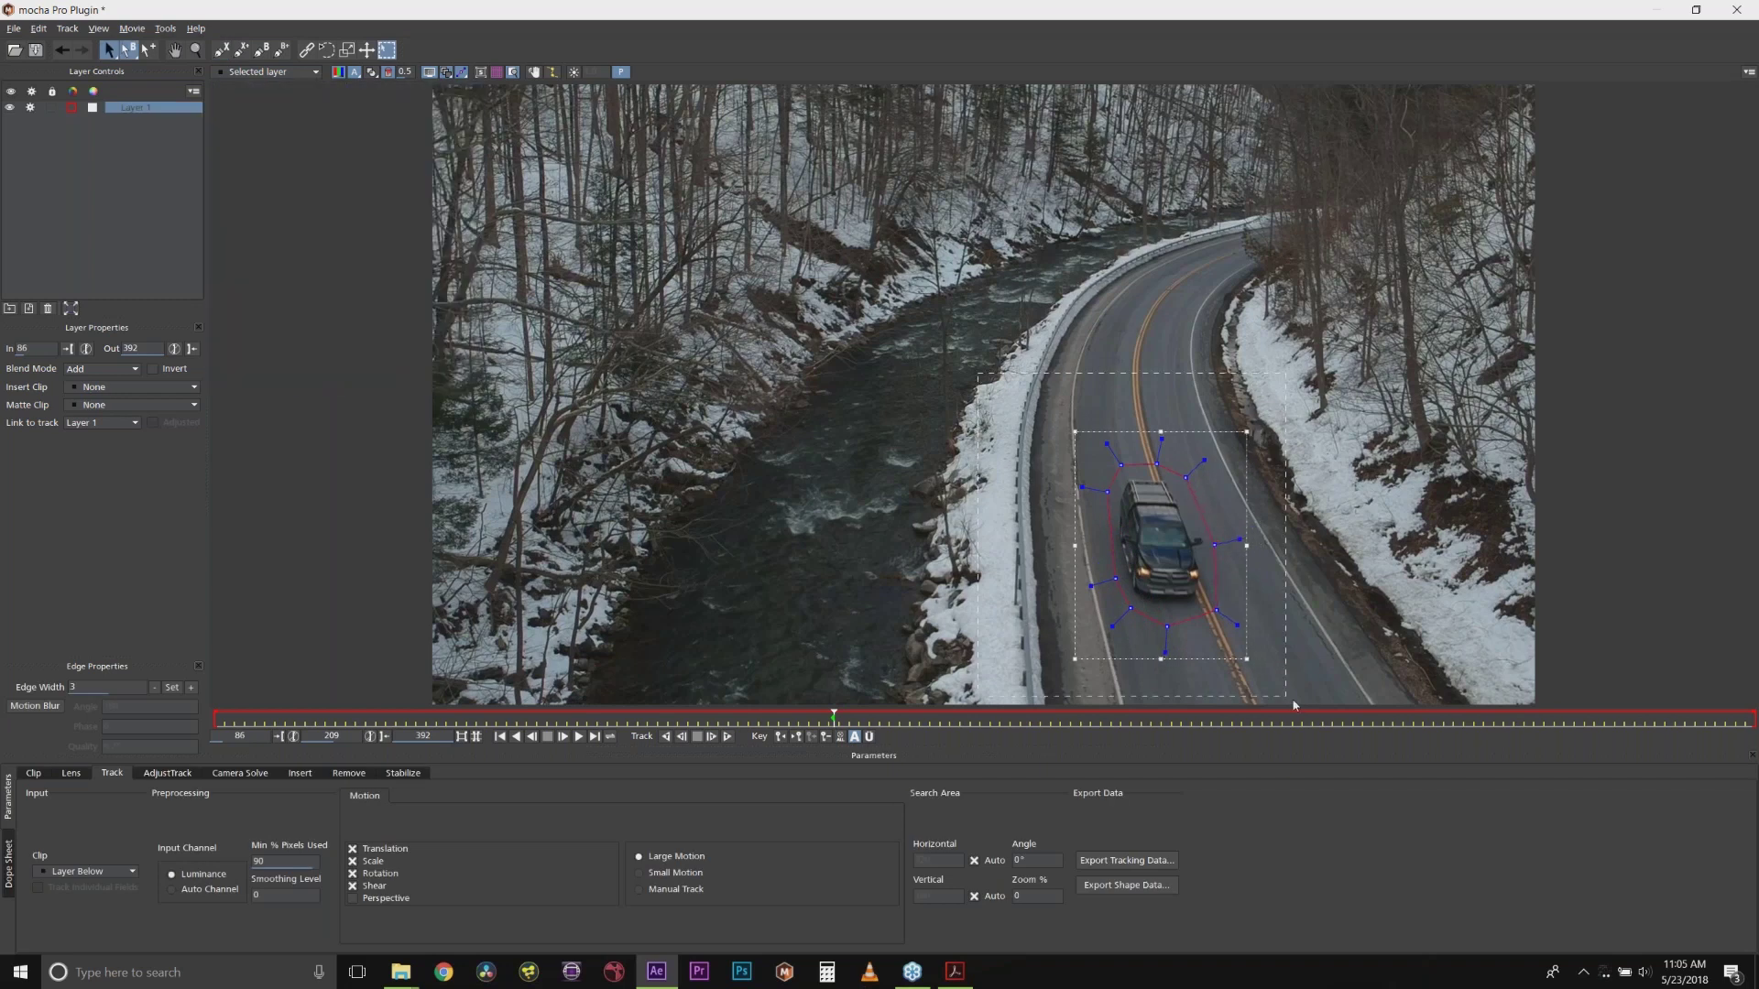
# Step: Shorten the car spline's point handles together to round its outline, and turn off Shear in its tracked motion
pyautogui.moveTo(1200, 467); pyautogui.dragTo(1132, 509)
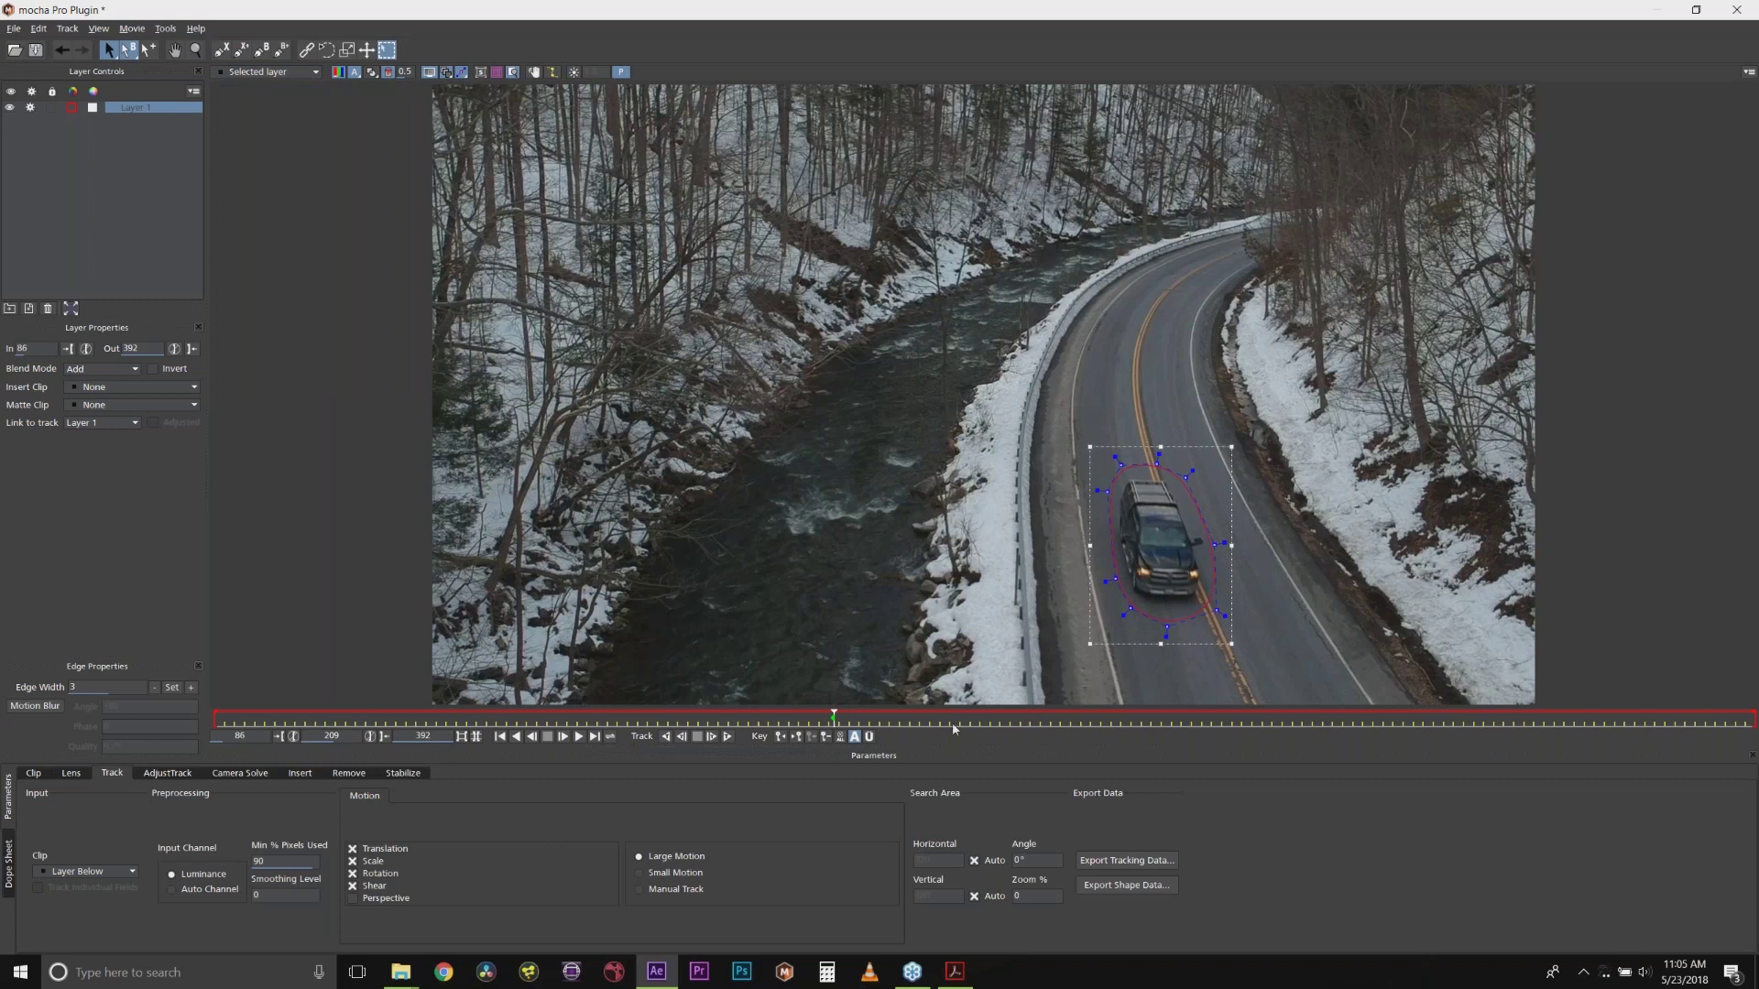
pyautogui.click(352, 886)
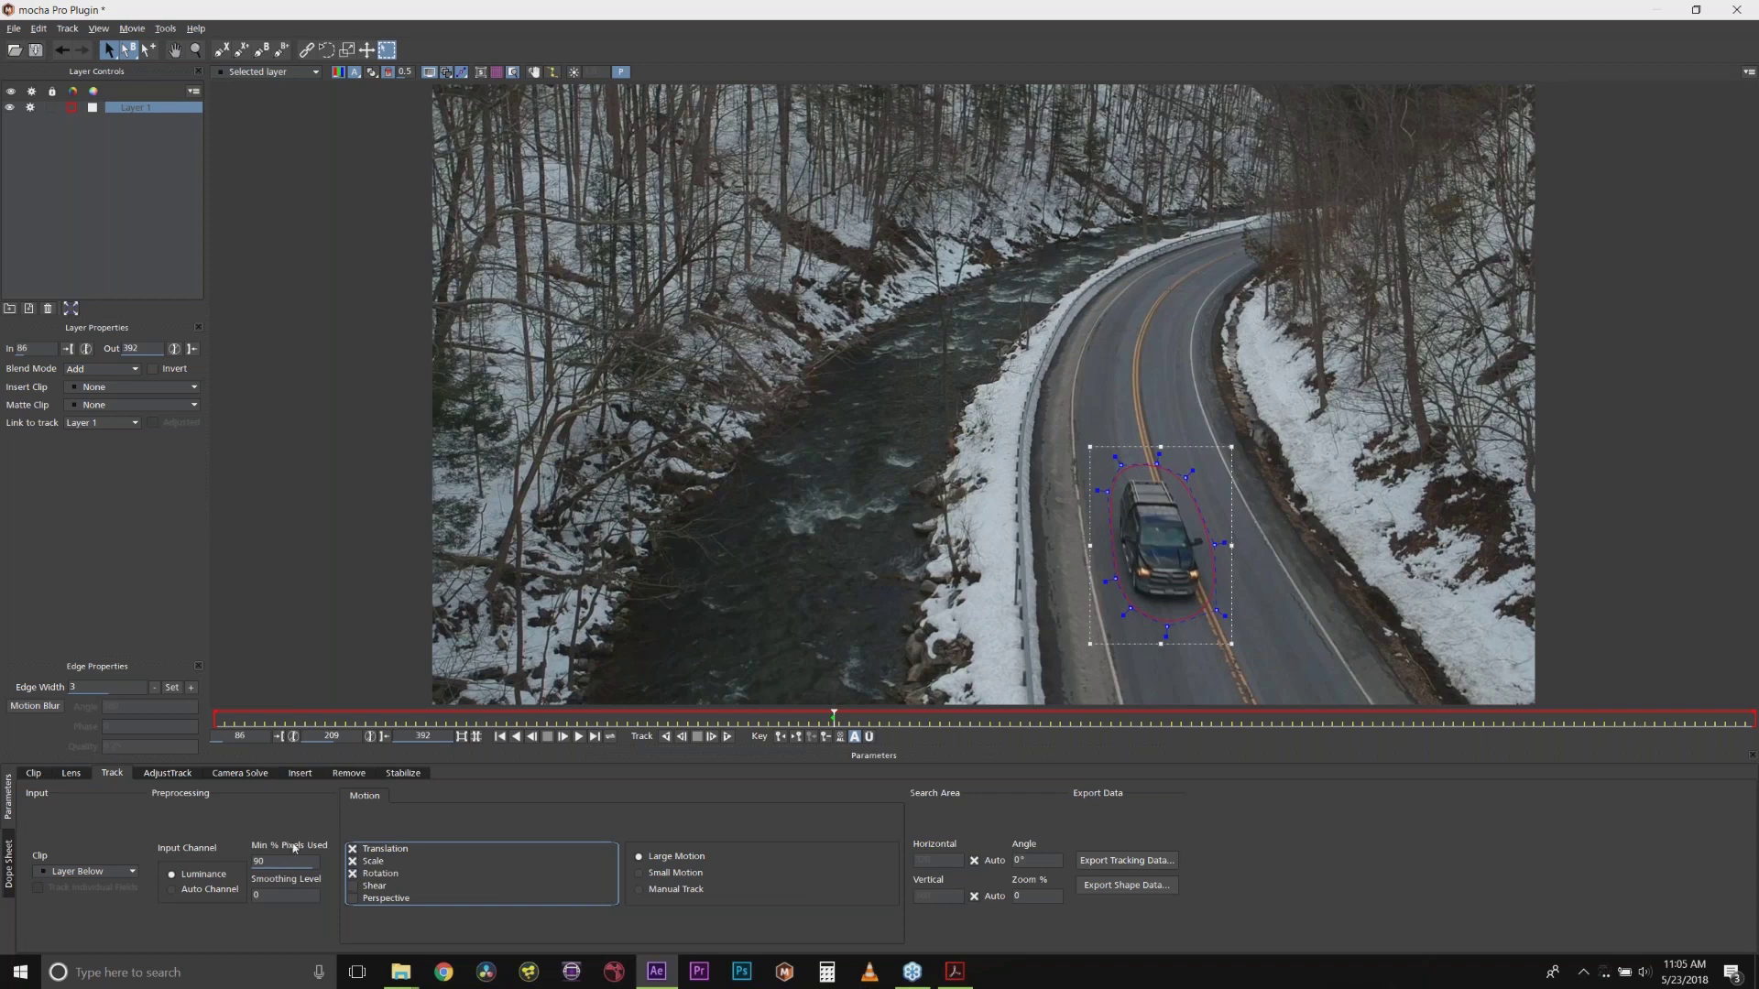
pyautogui.click(221, 49)
pyautogui.click(1233, 369)
pyautogui.click(1156, 370)
pyautogui.click(1181, 389)
pyautogui.click(1134, 419)
pyautogui.click(1114, 390)
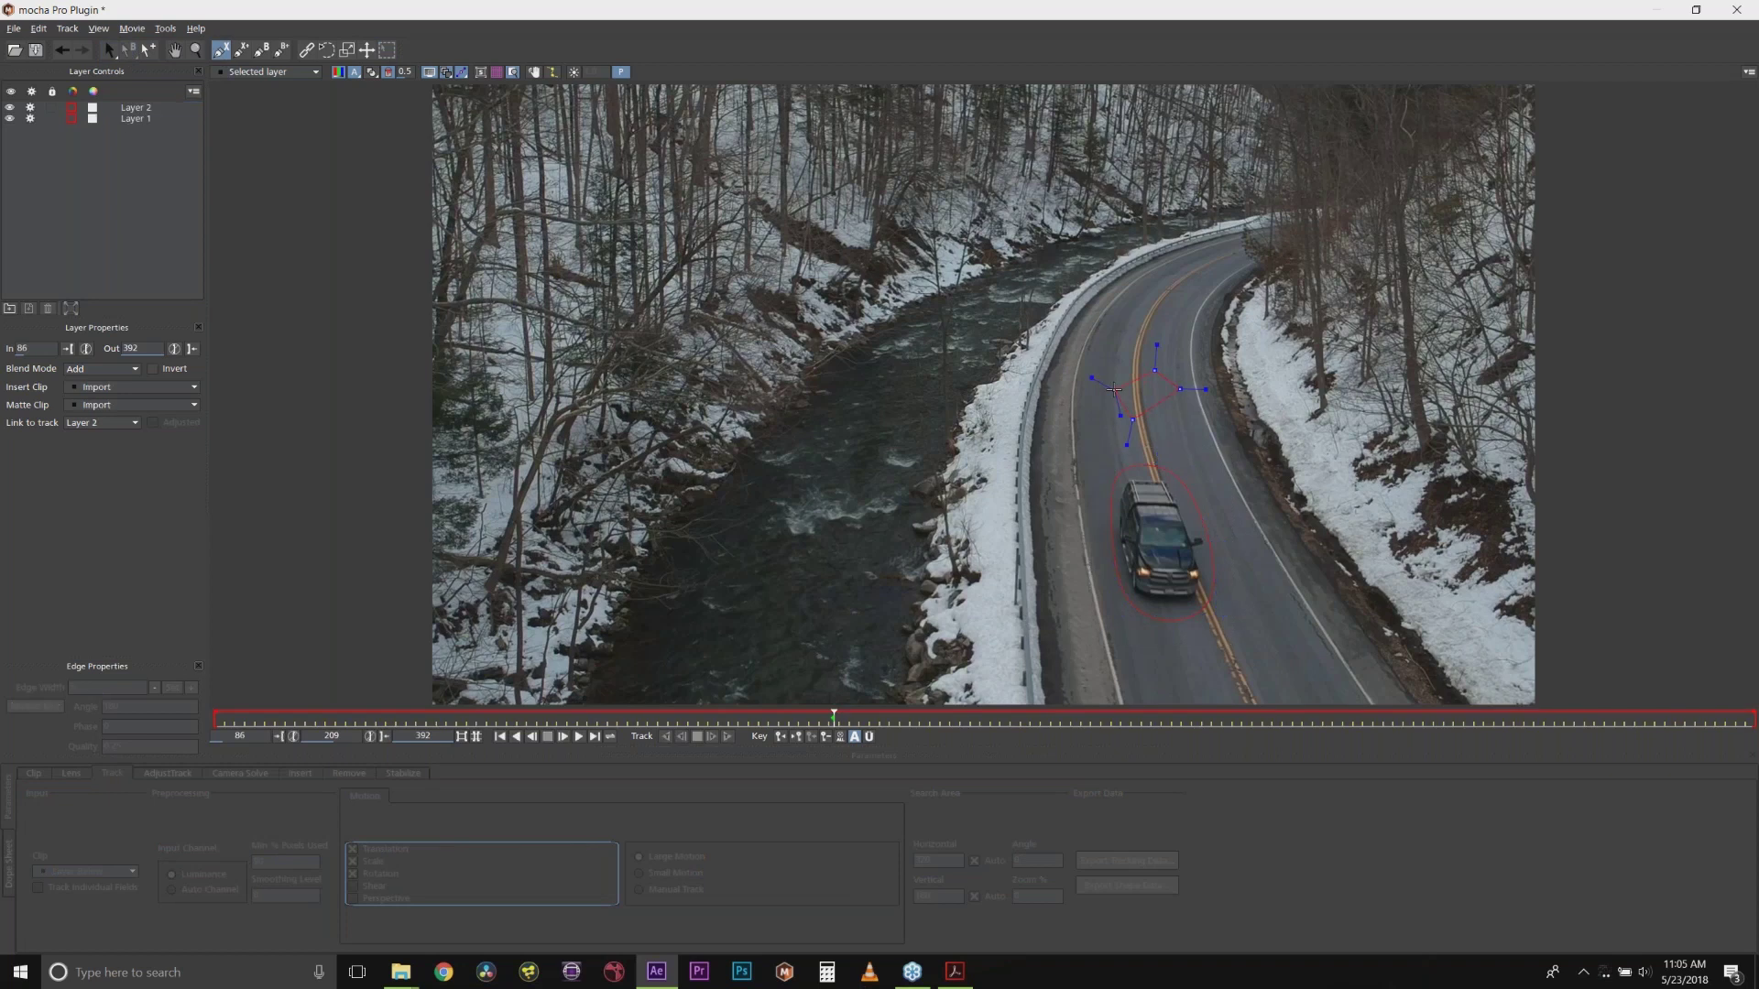
pyautogui.rightClick(1115, 390)
pyautogui.press('Delete')
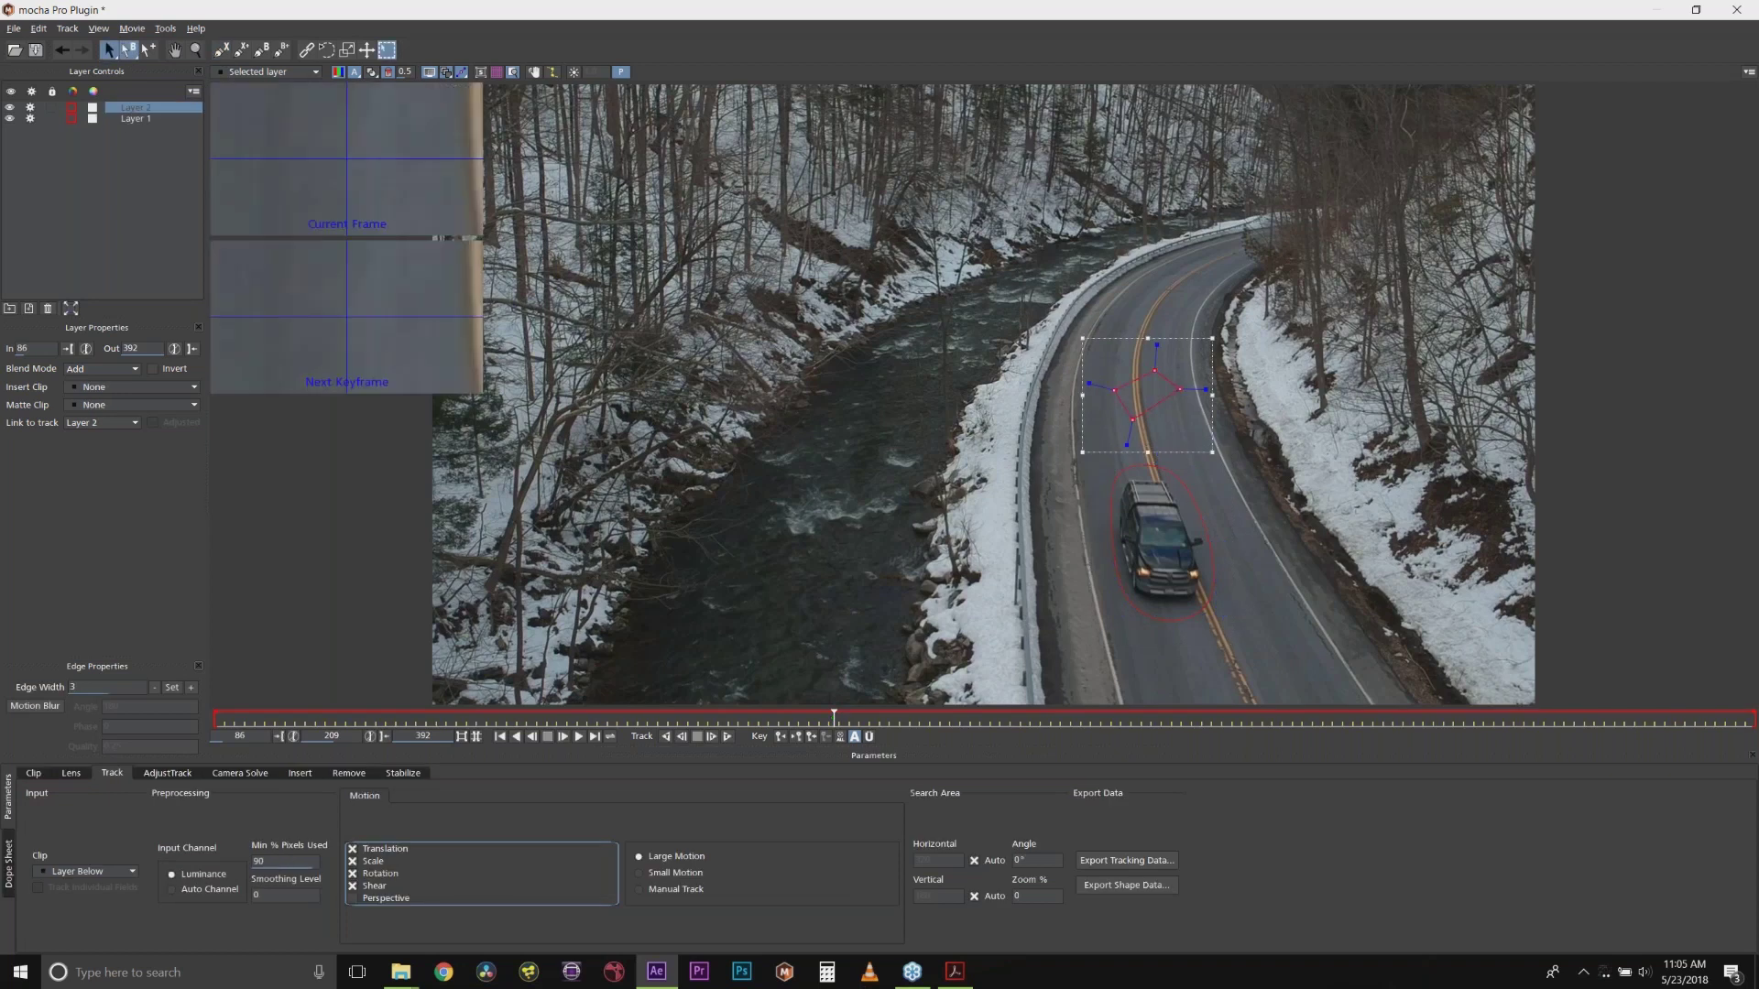
# Step: Draw a large closed X-spline enclosing the road, guardrail and snowy banks around the car
pyautogui.click(221, 50)
pyautogui.click(994, 268)
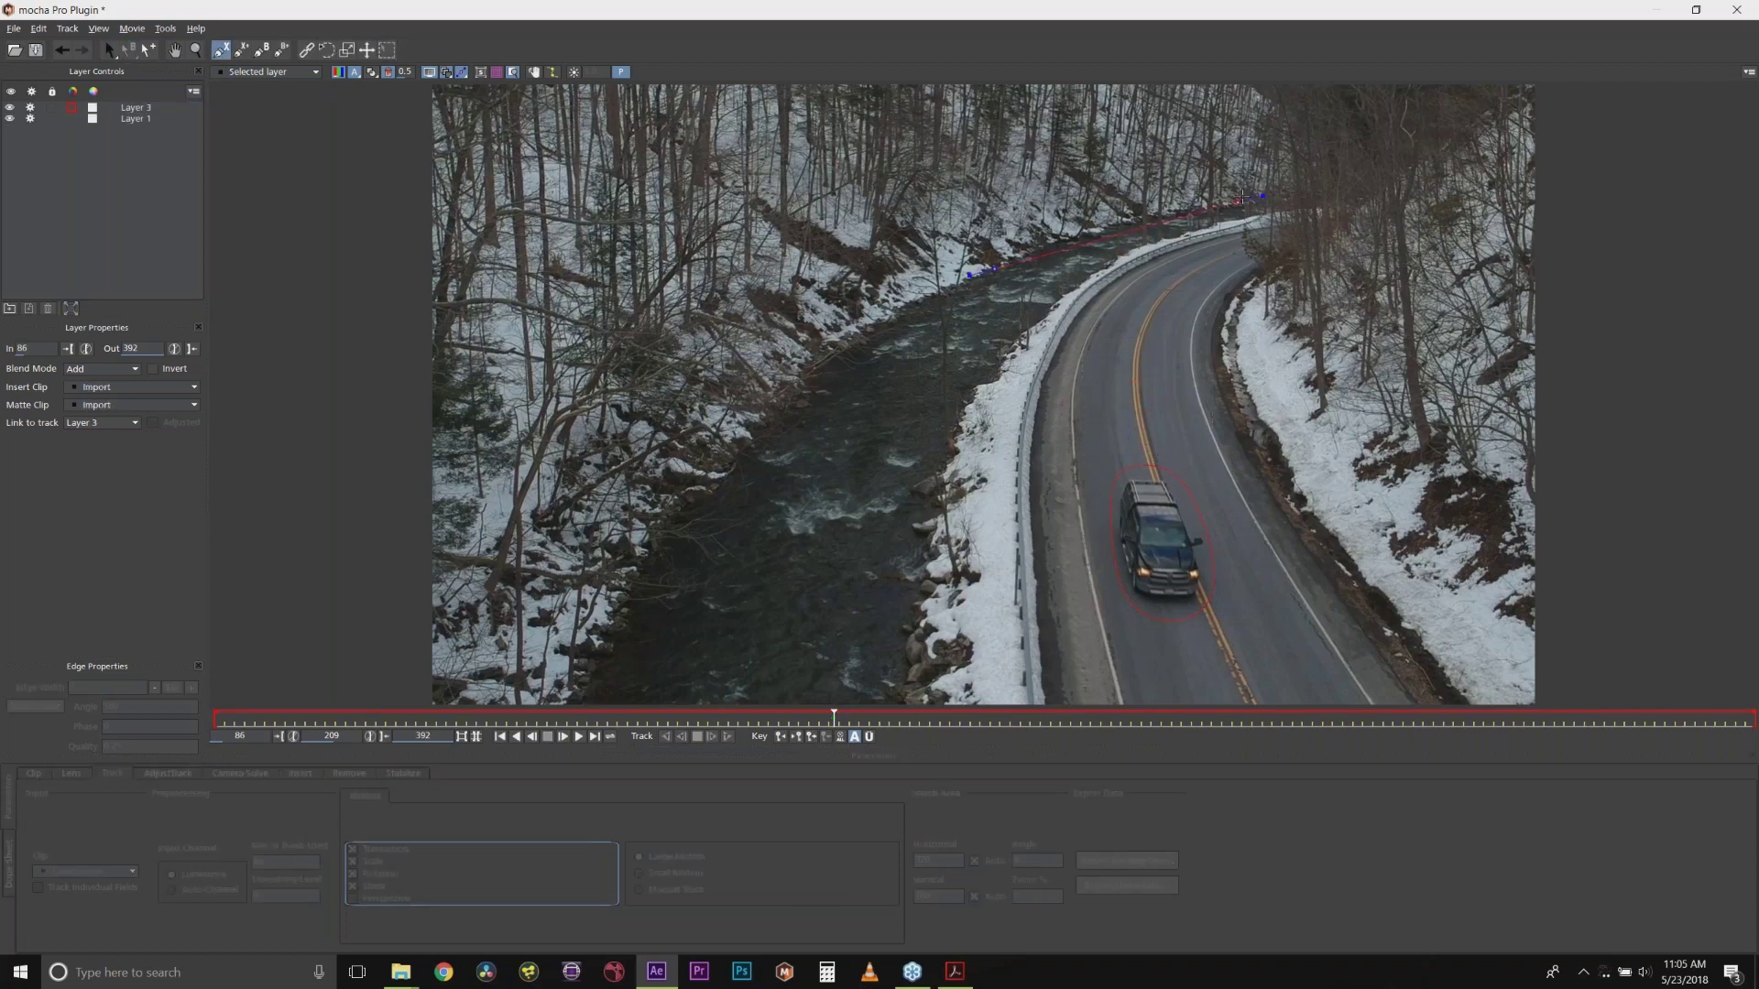
pyautogui.click(1246, 197)
pyautogui.click(1326, 410)
pyautogui.click(1370, 646)
pyautogui.click(1312, 670)
pyautogui.click(938, 670)
pyautogui.rightClick(971, 178)
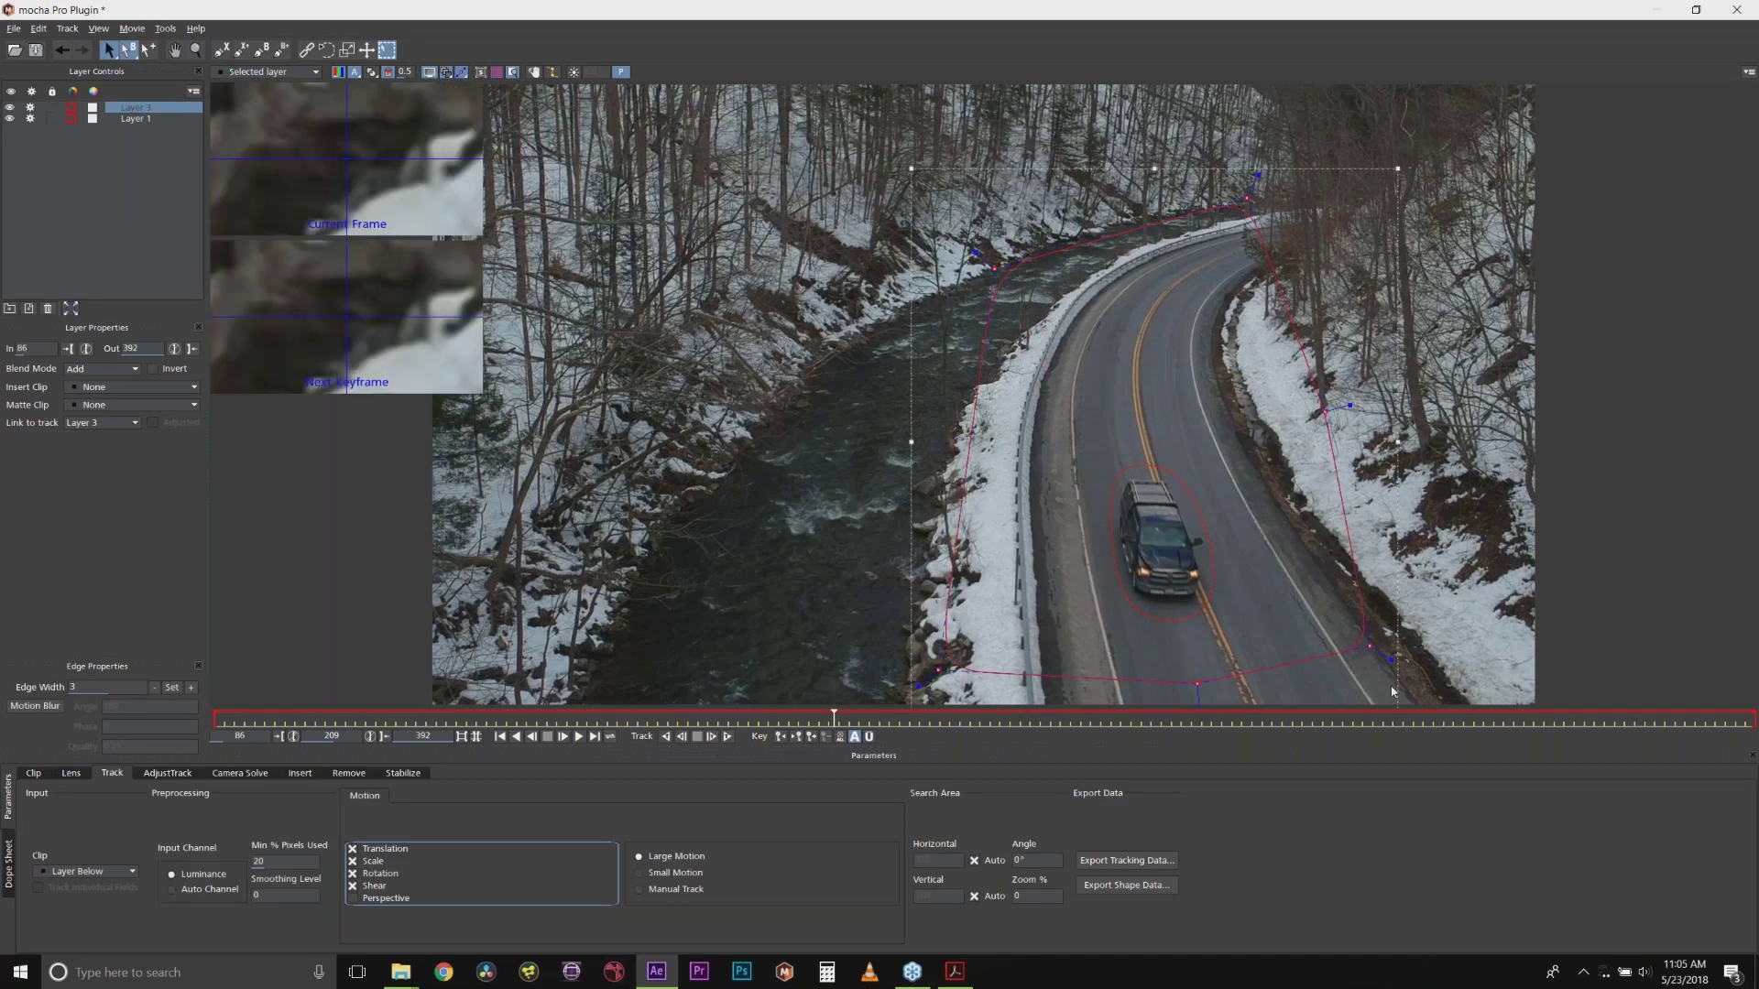
# Step: Delete the large road spline, and track the car shape from frame 209 back to frame 86 and forward to frame 230
pyautogui.press('Delete')
pyautogui.click(1134, 460)
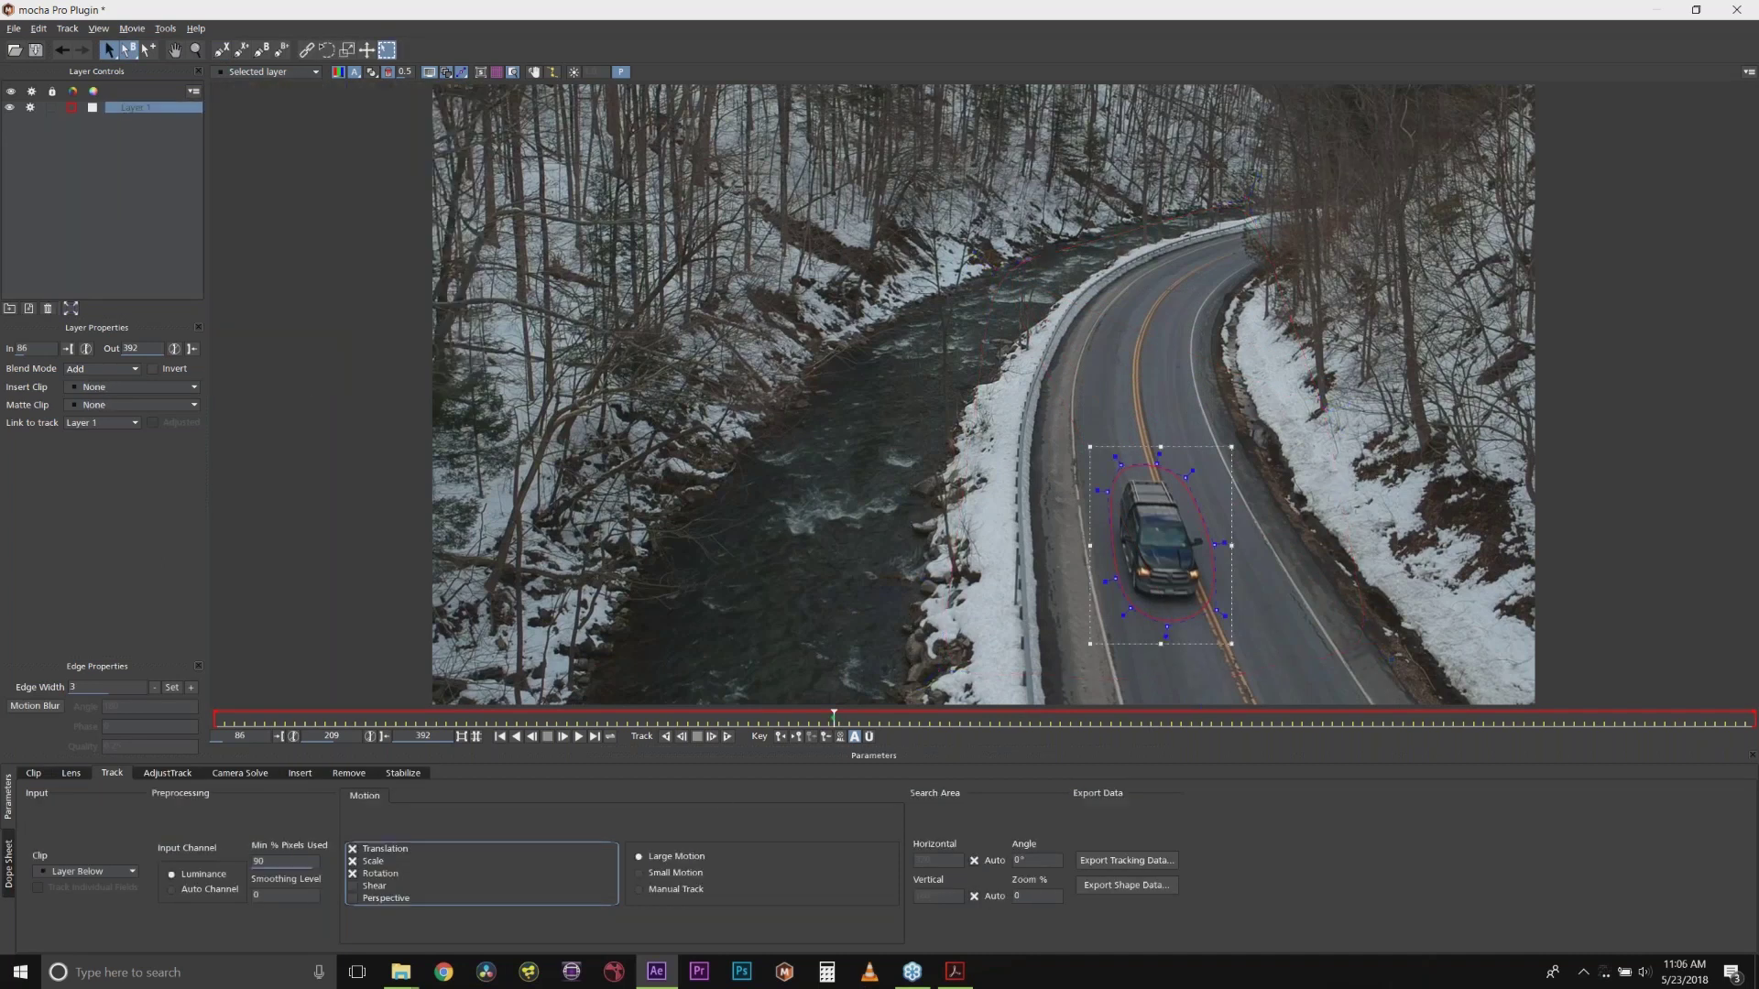
pyautogui.click(666, 738)
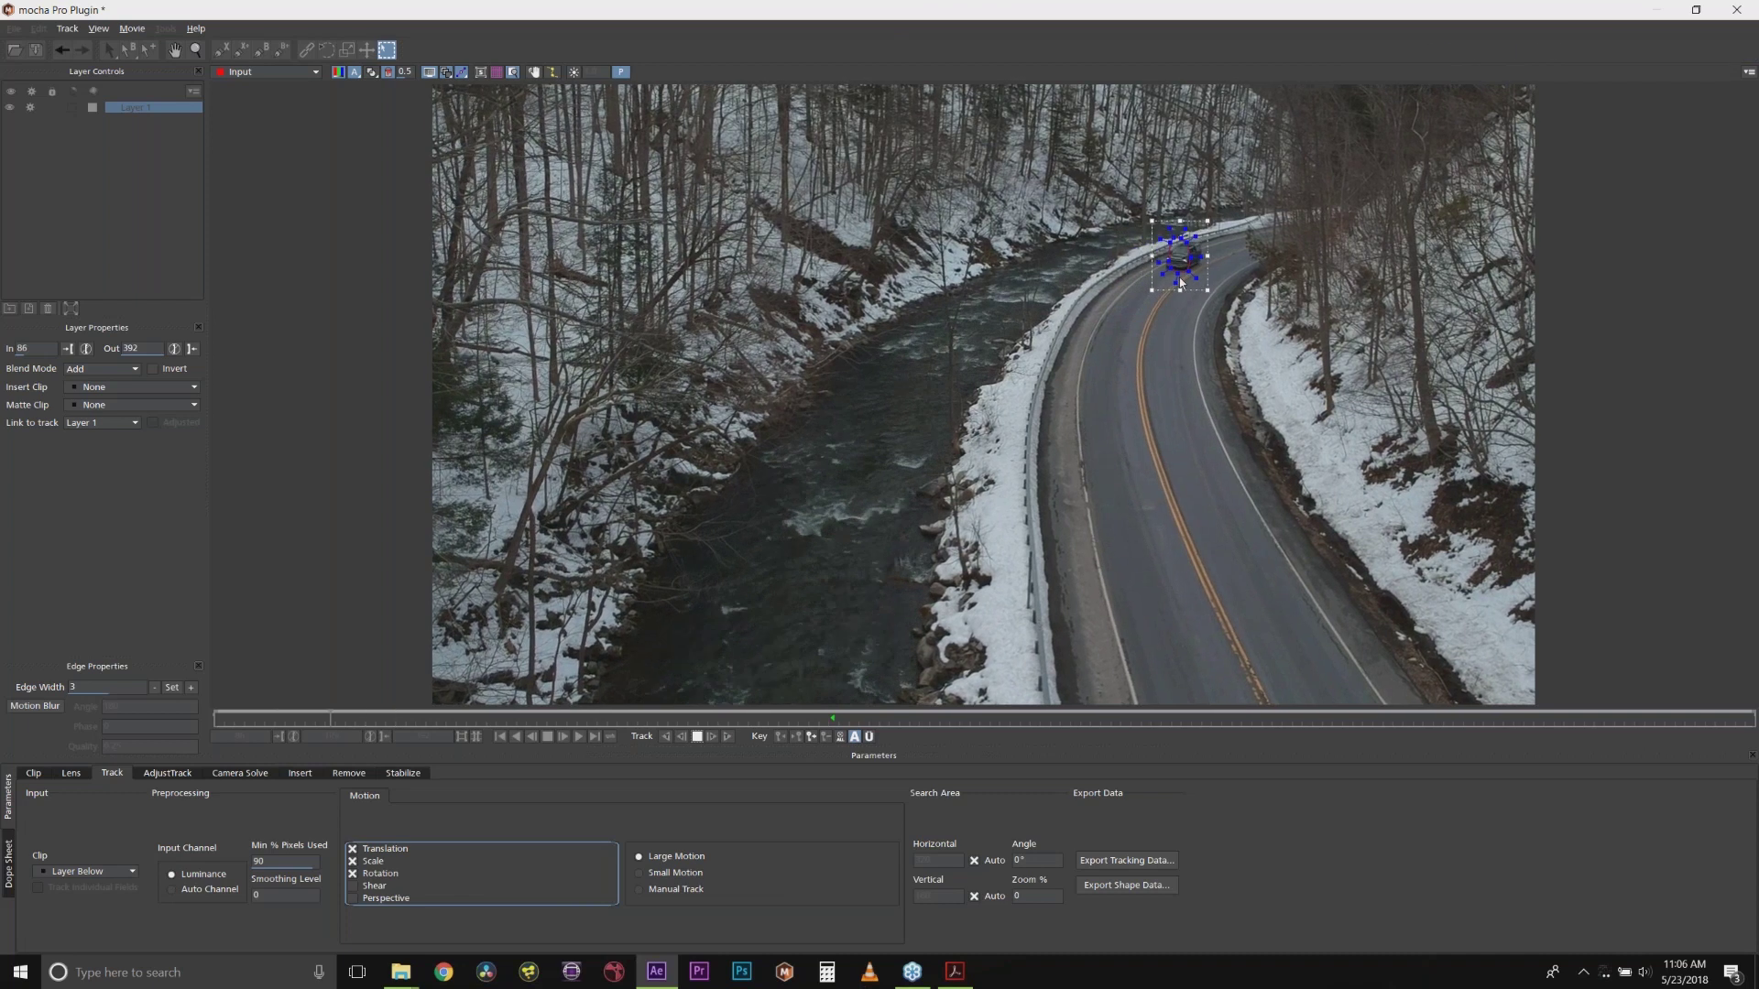
pyautogui.press('Escape')
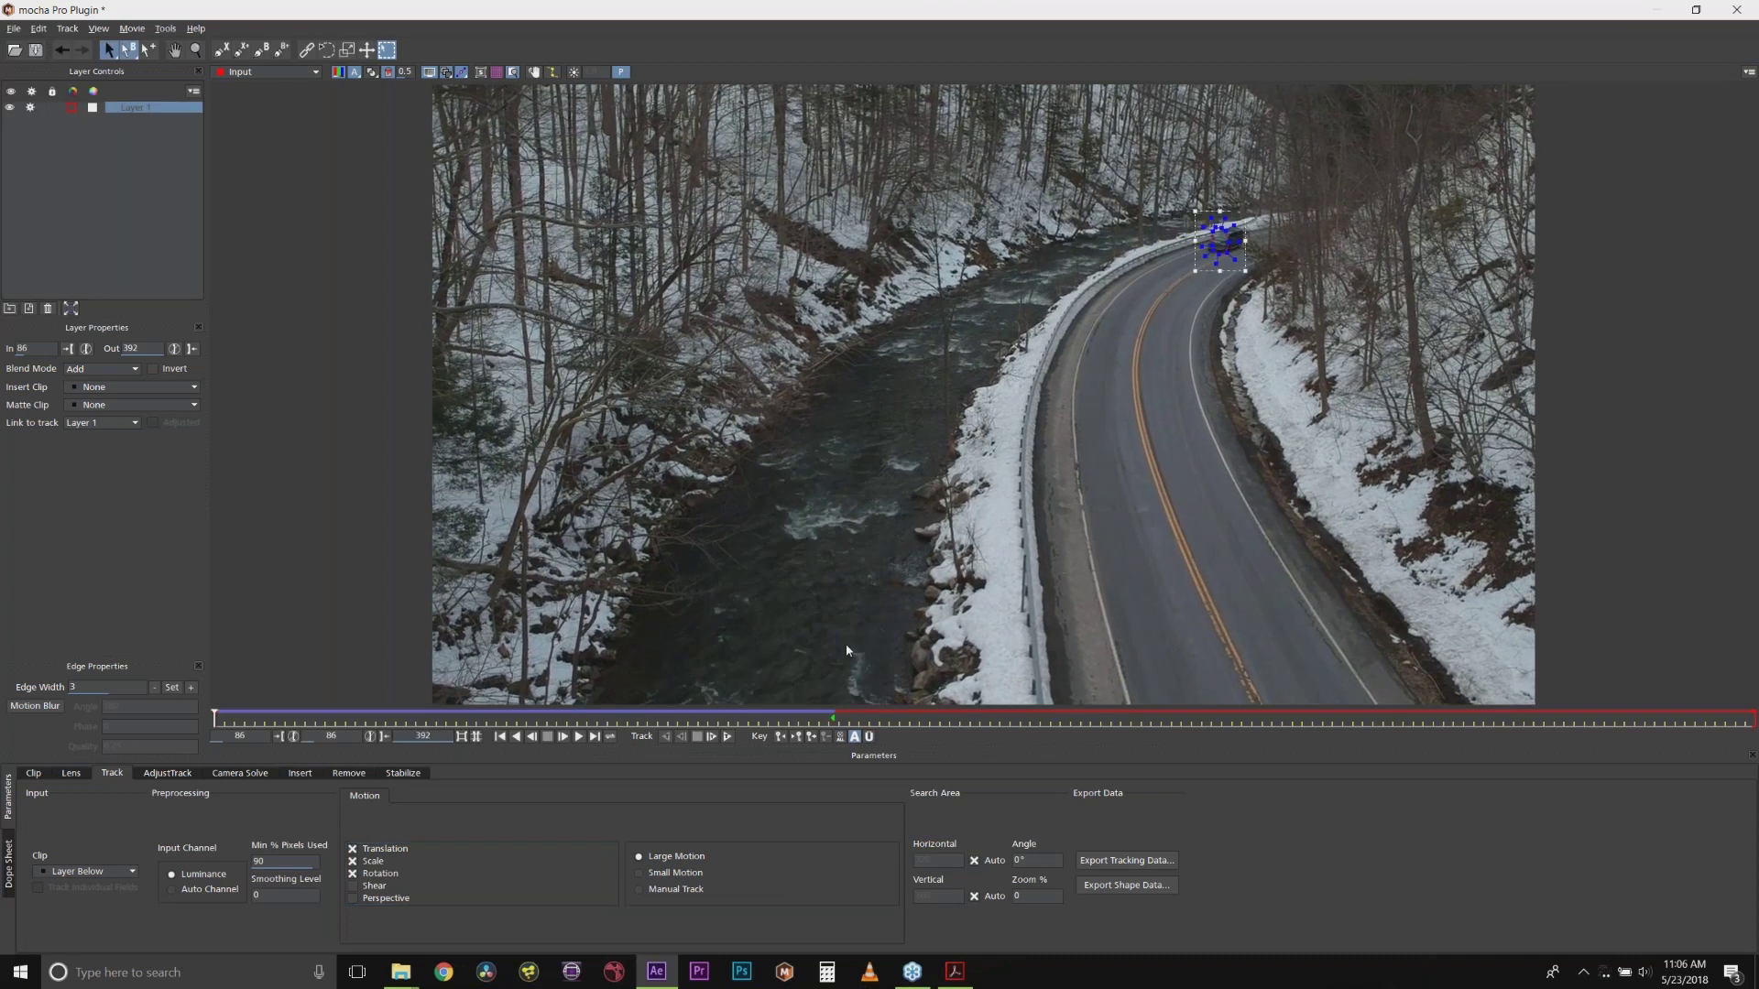
pyautogui.click(729, 737)
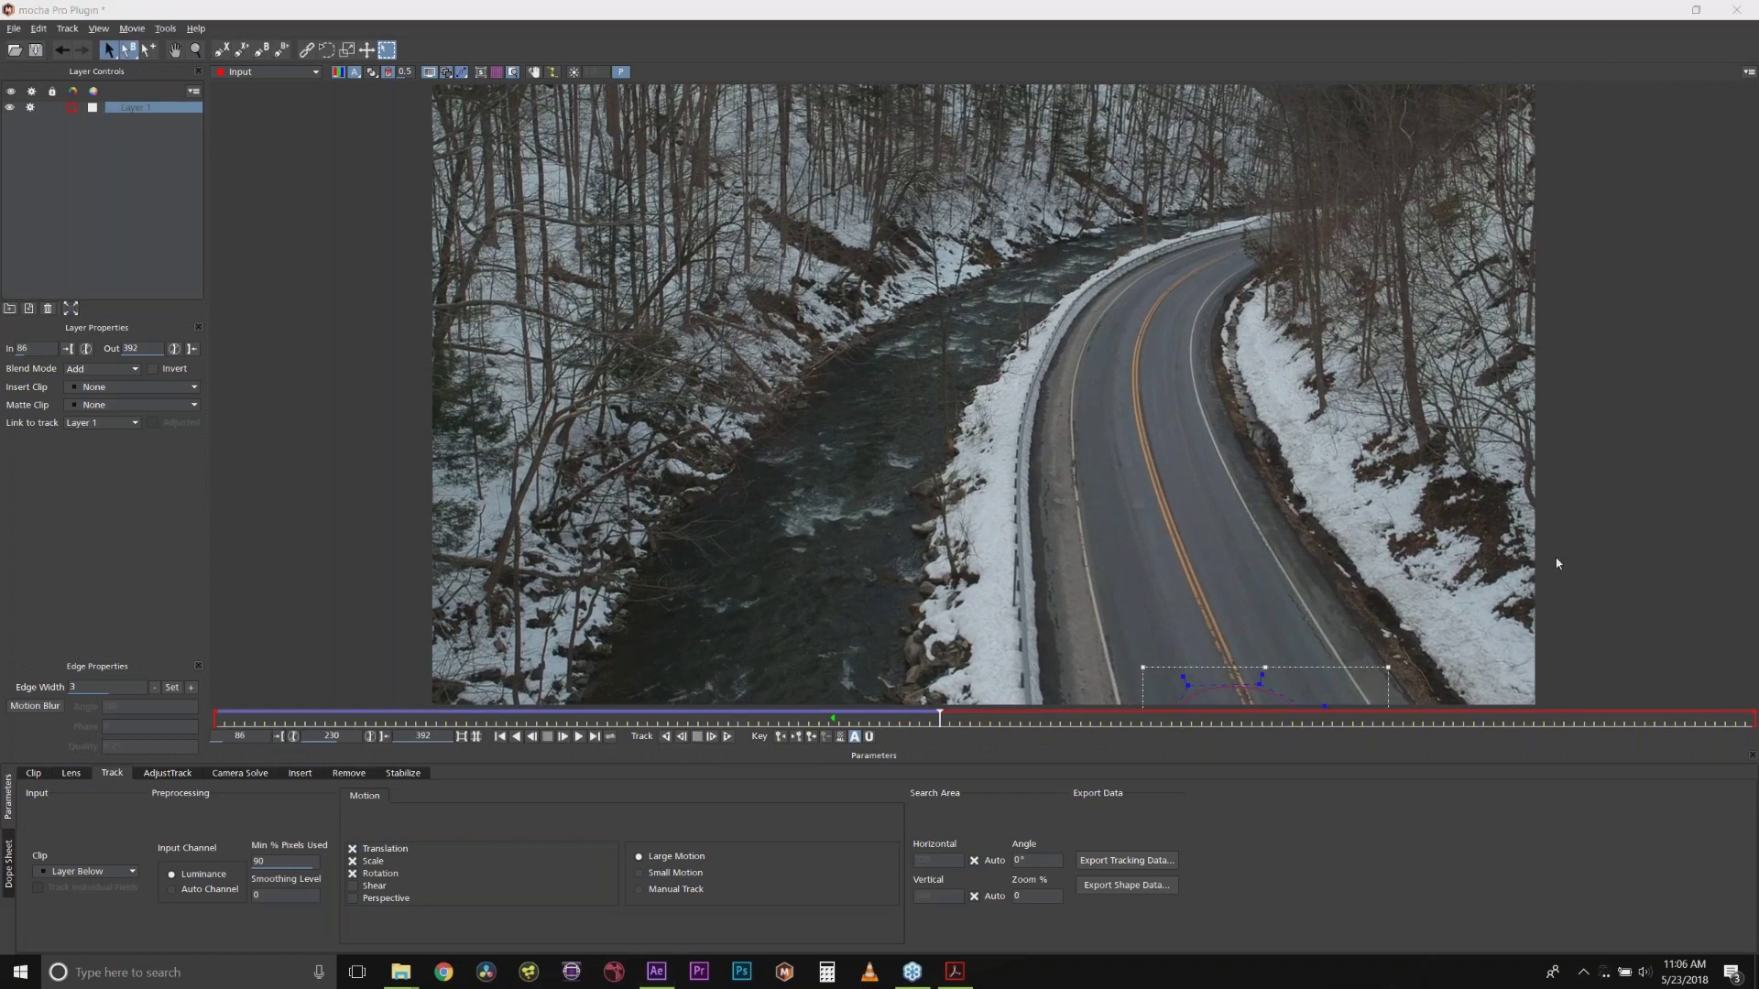
# Step: Return to frame 209 and turn on quick stabilize mode with the car enlarged and centred in the view
pyautogui.click(934, 724)
pyautogui.moveTo(926, 721); pyautogui.dragTo(834, 721)
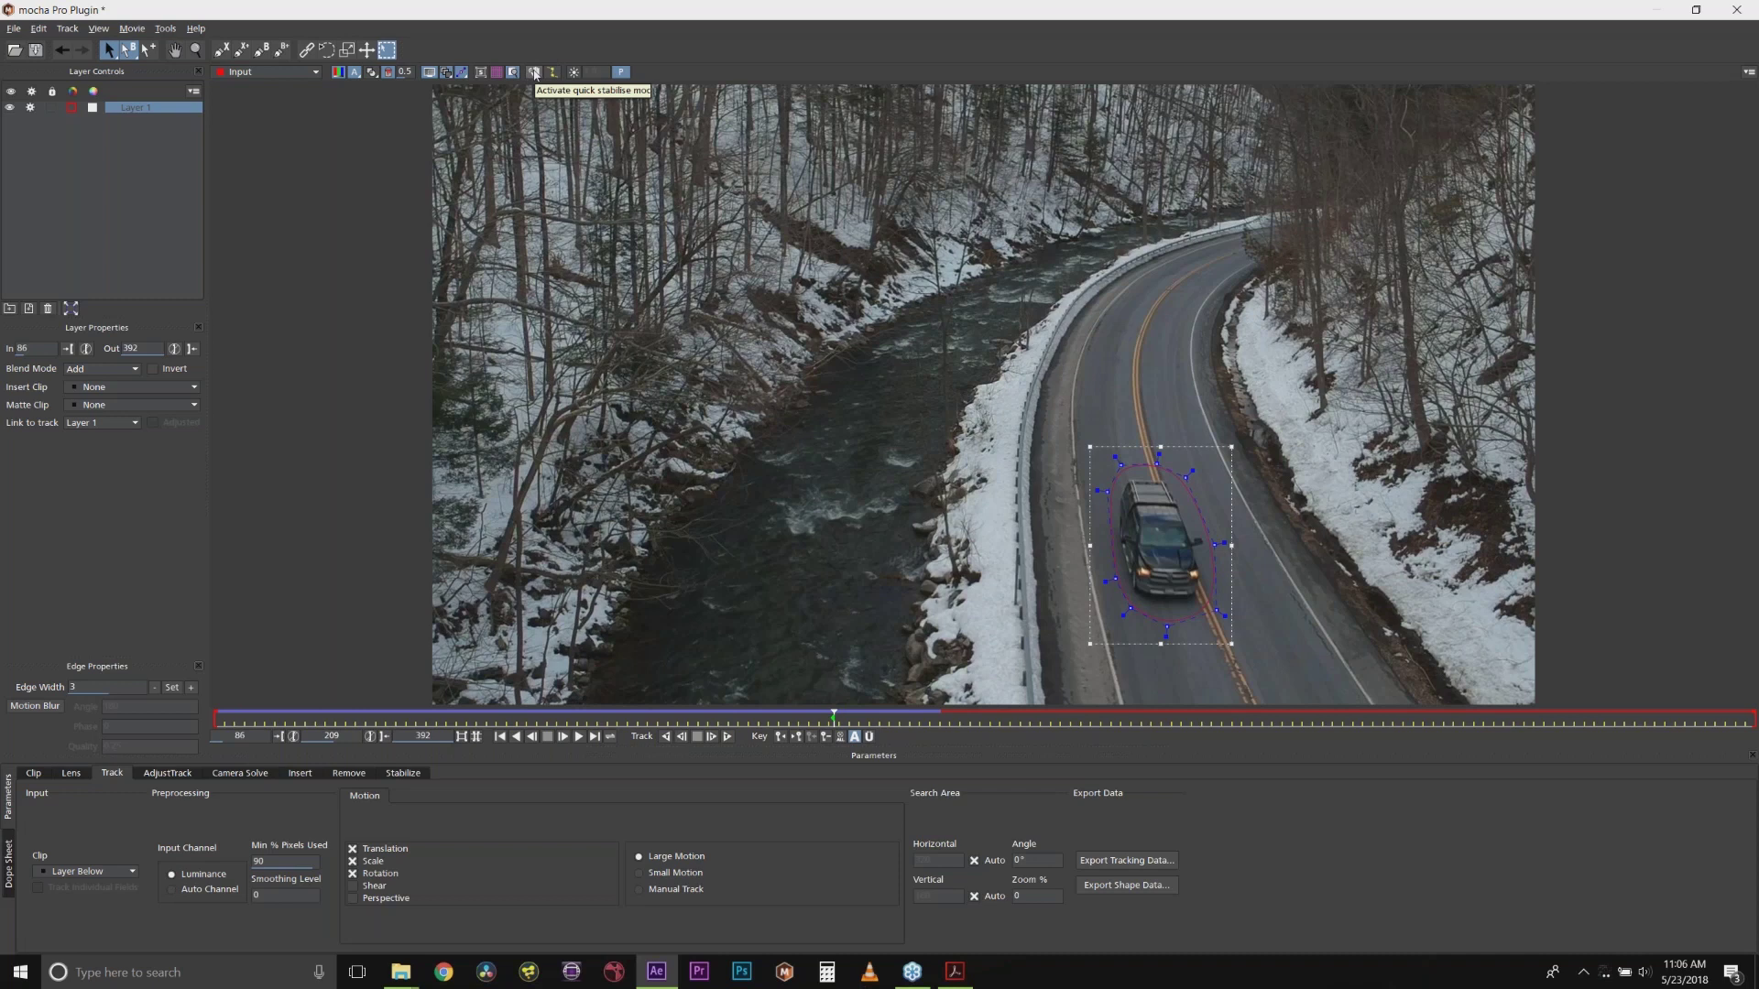
pyautogui.click(535, 73)
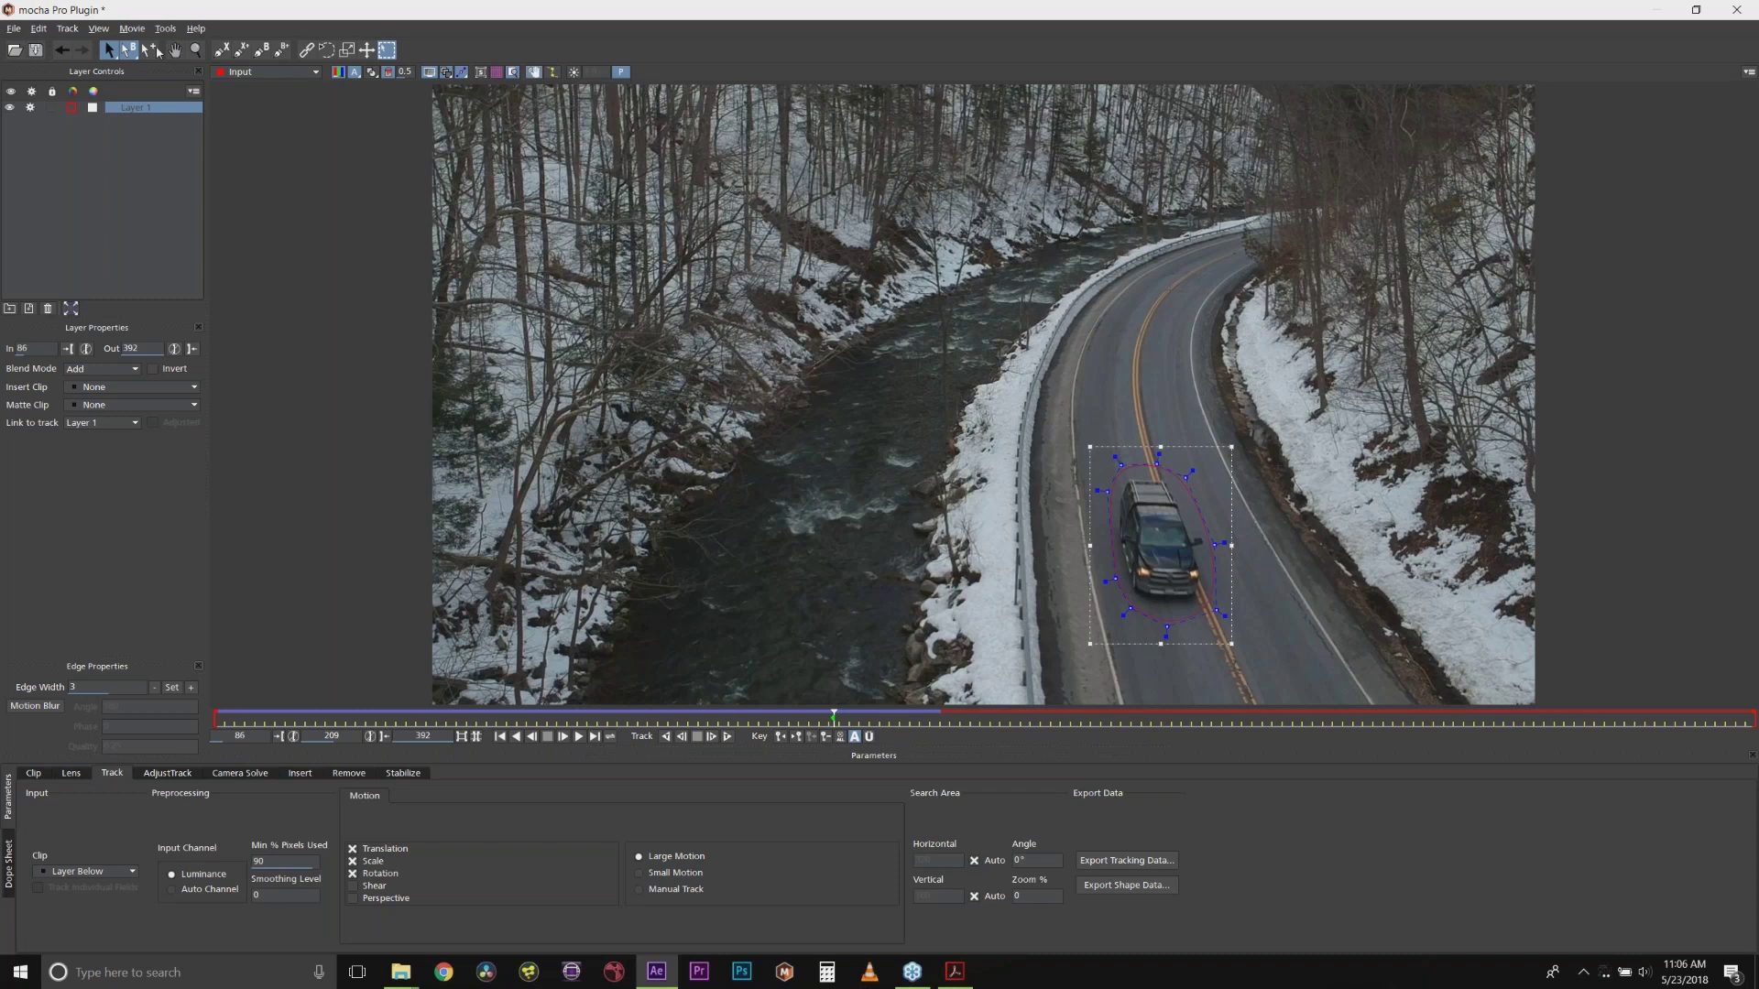
pyautogui.click(195, 49)
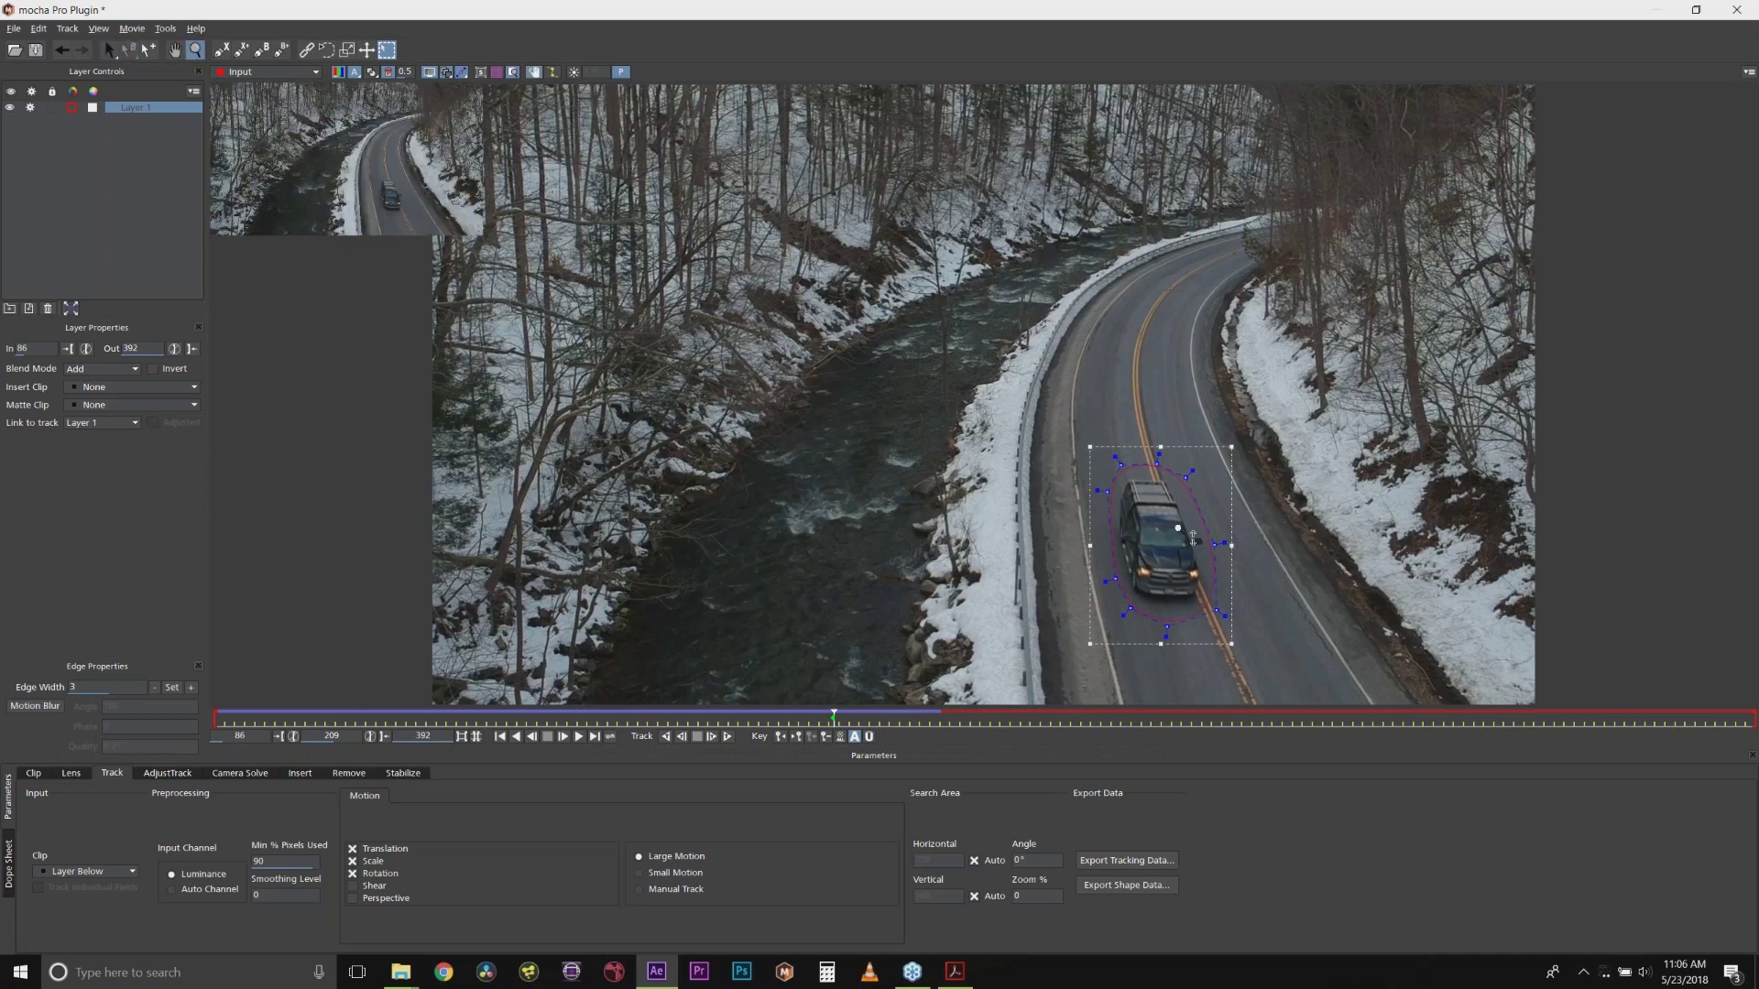
pyautogui.moveTo(1193, 537); pyautogui.dragTo(1246, 539)
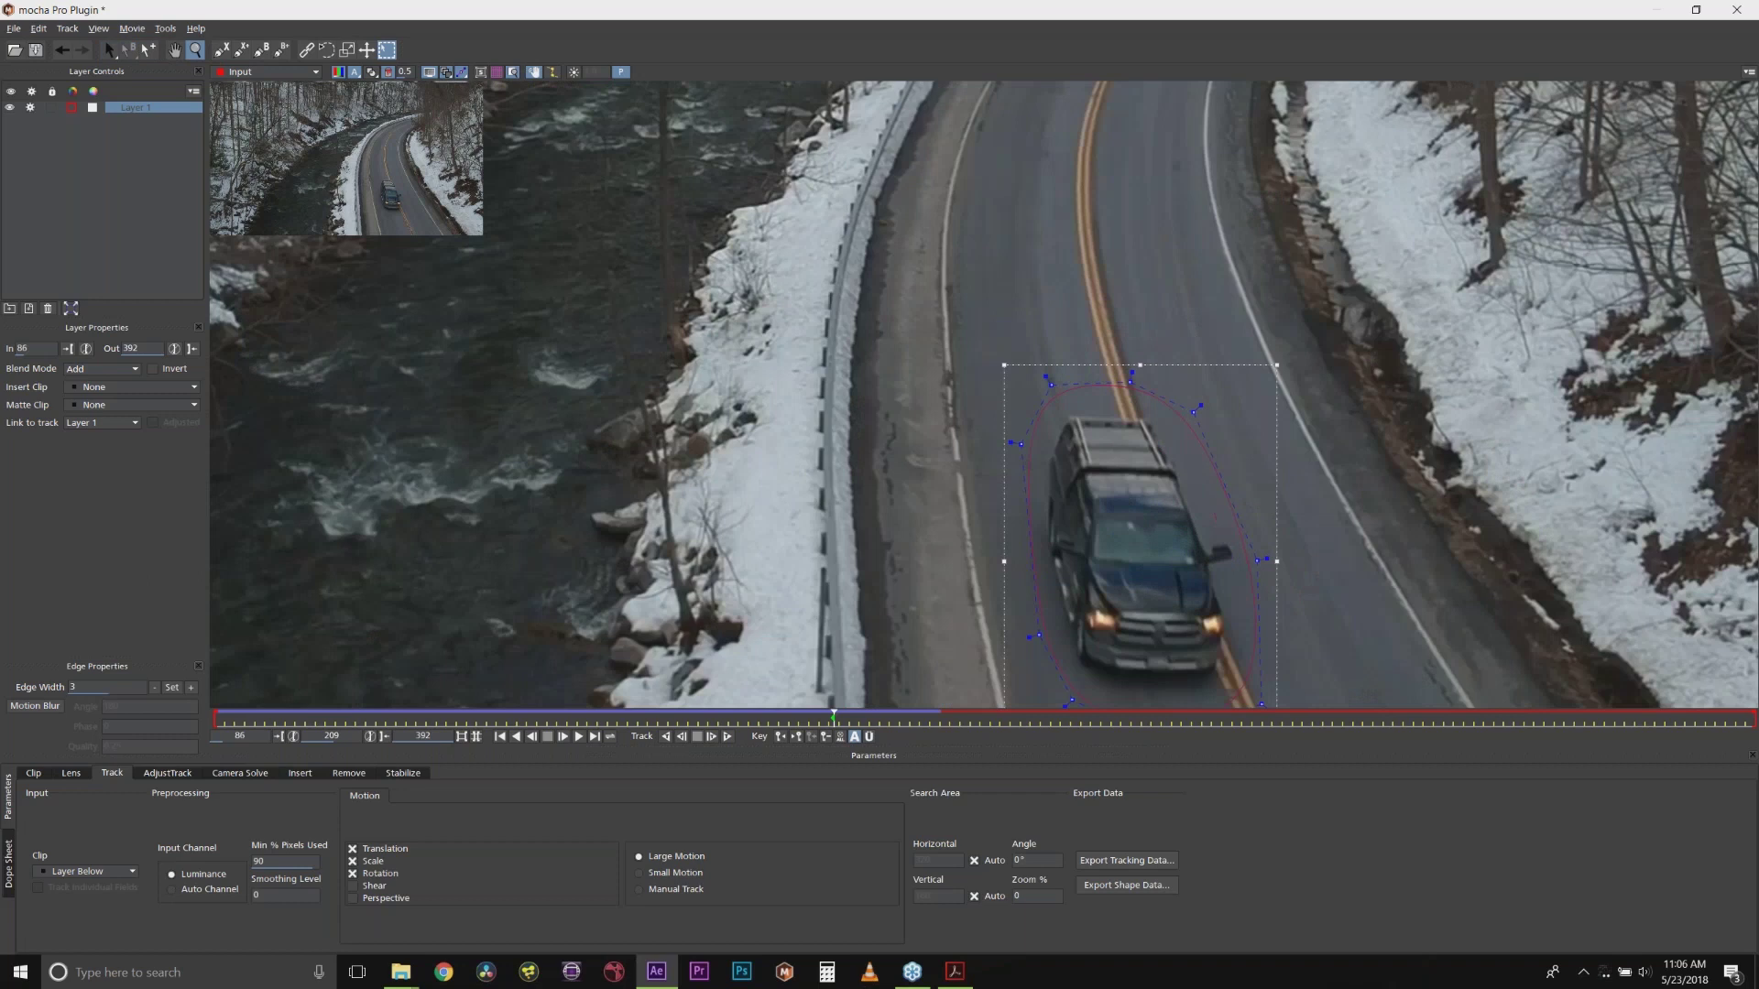
pyautogui.click(833, 721)
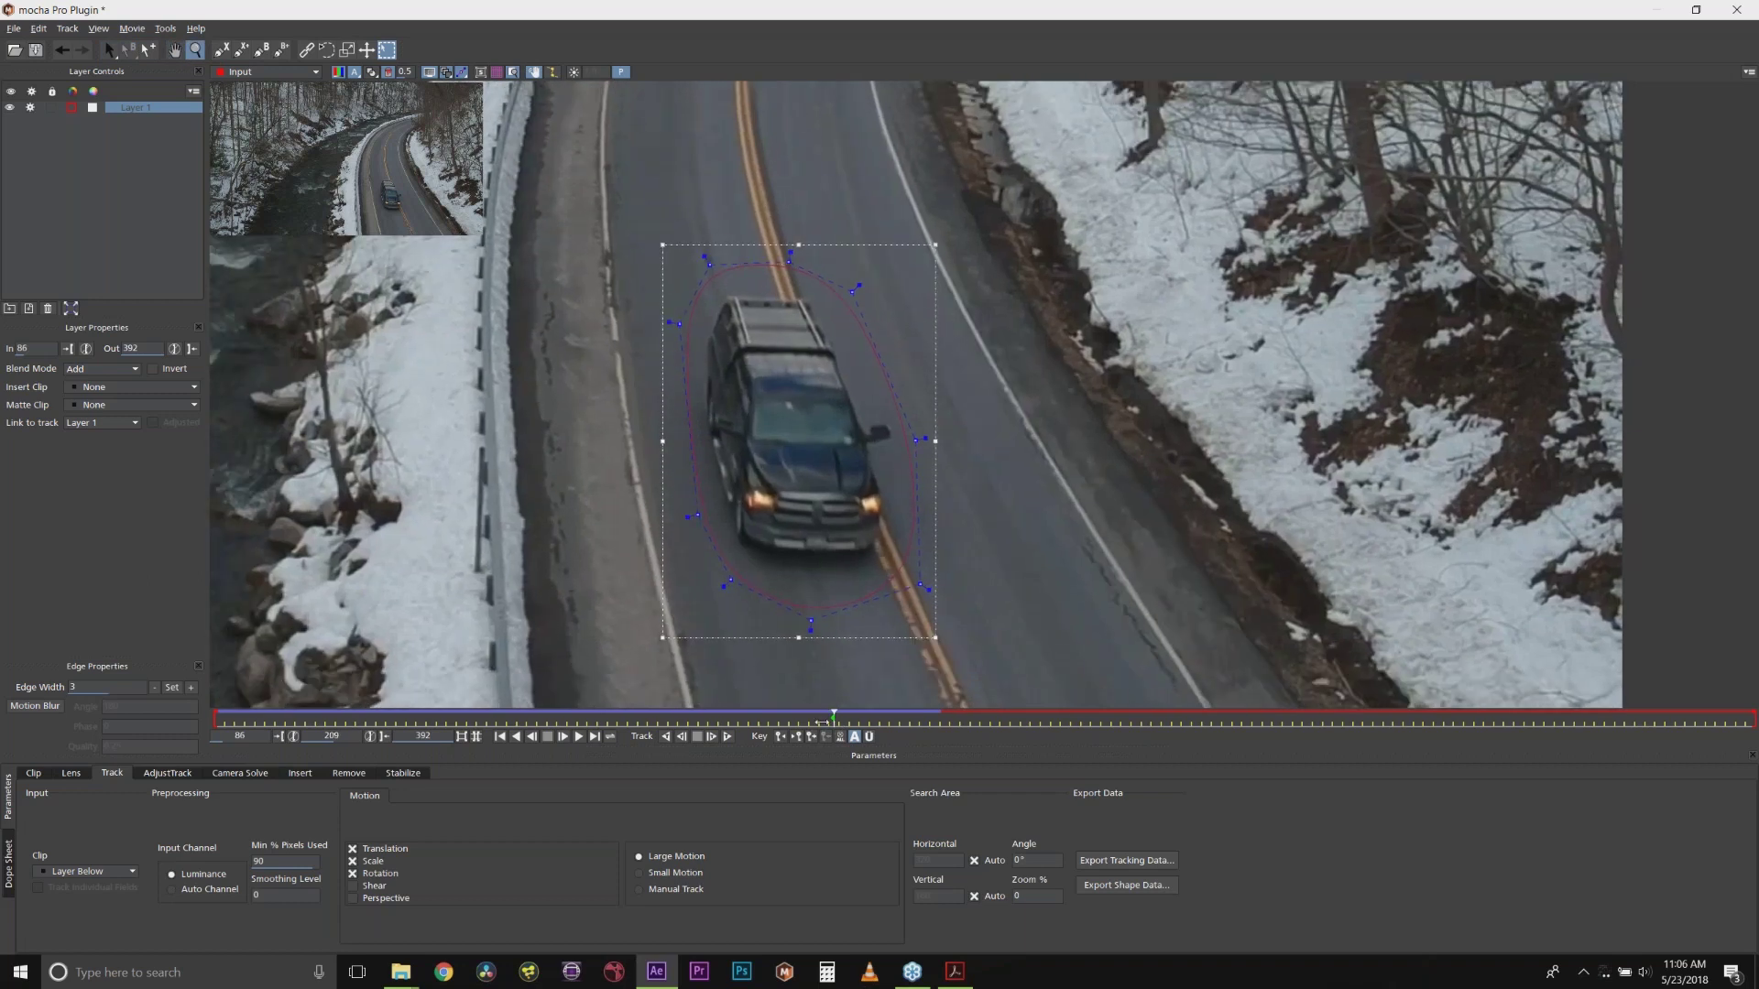
# Step: At frame 230, move the whole car spline down off the footage and set the layer's Out point to 230
pyautogui.moveTo(821, 722); pyautogui.dragTo(928, 722)
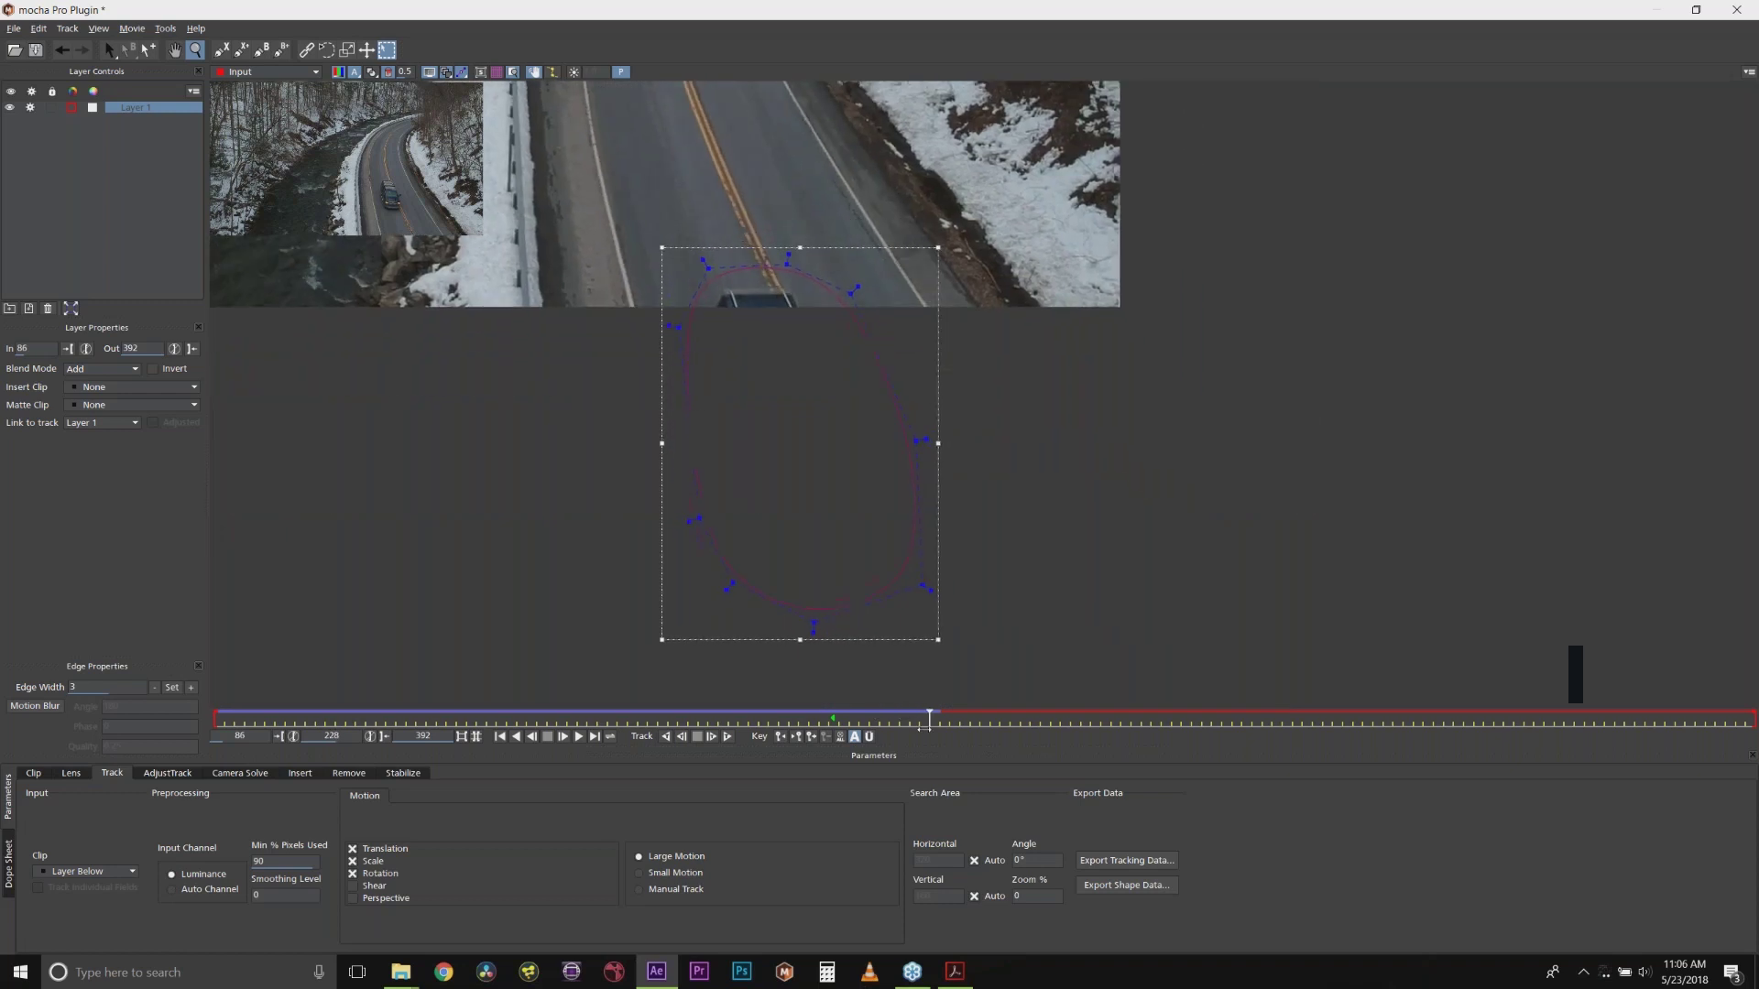
pyautogui.click(127, 54)
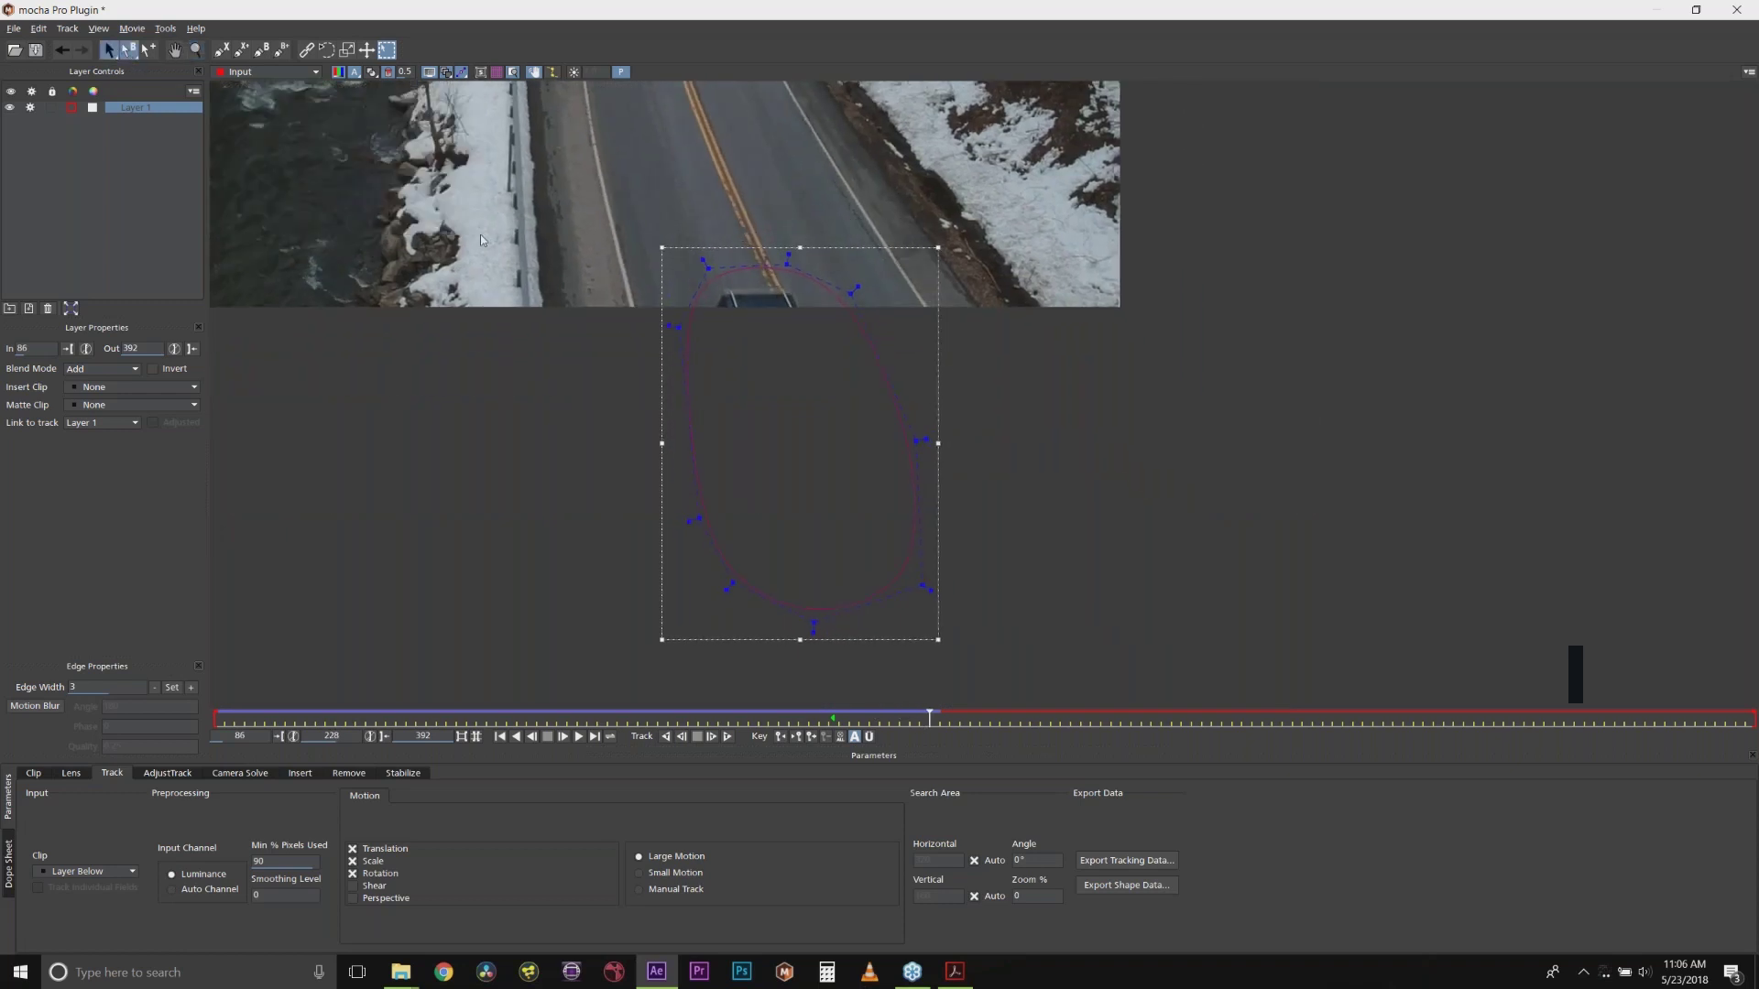
pyautogui.click(704, 264)
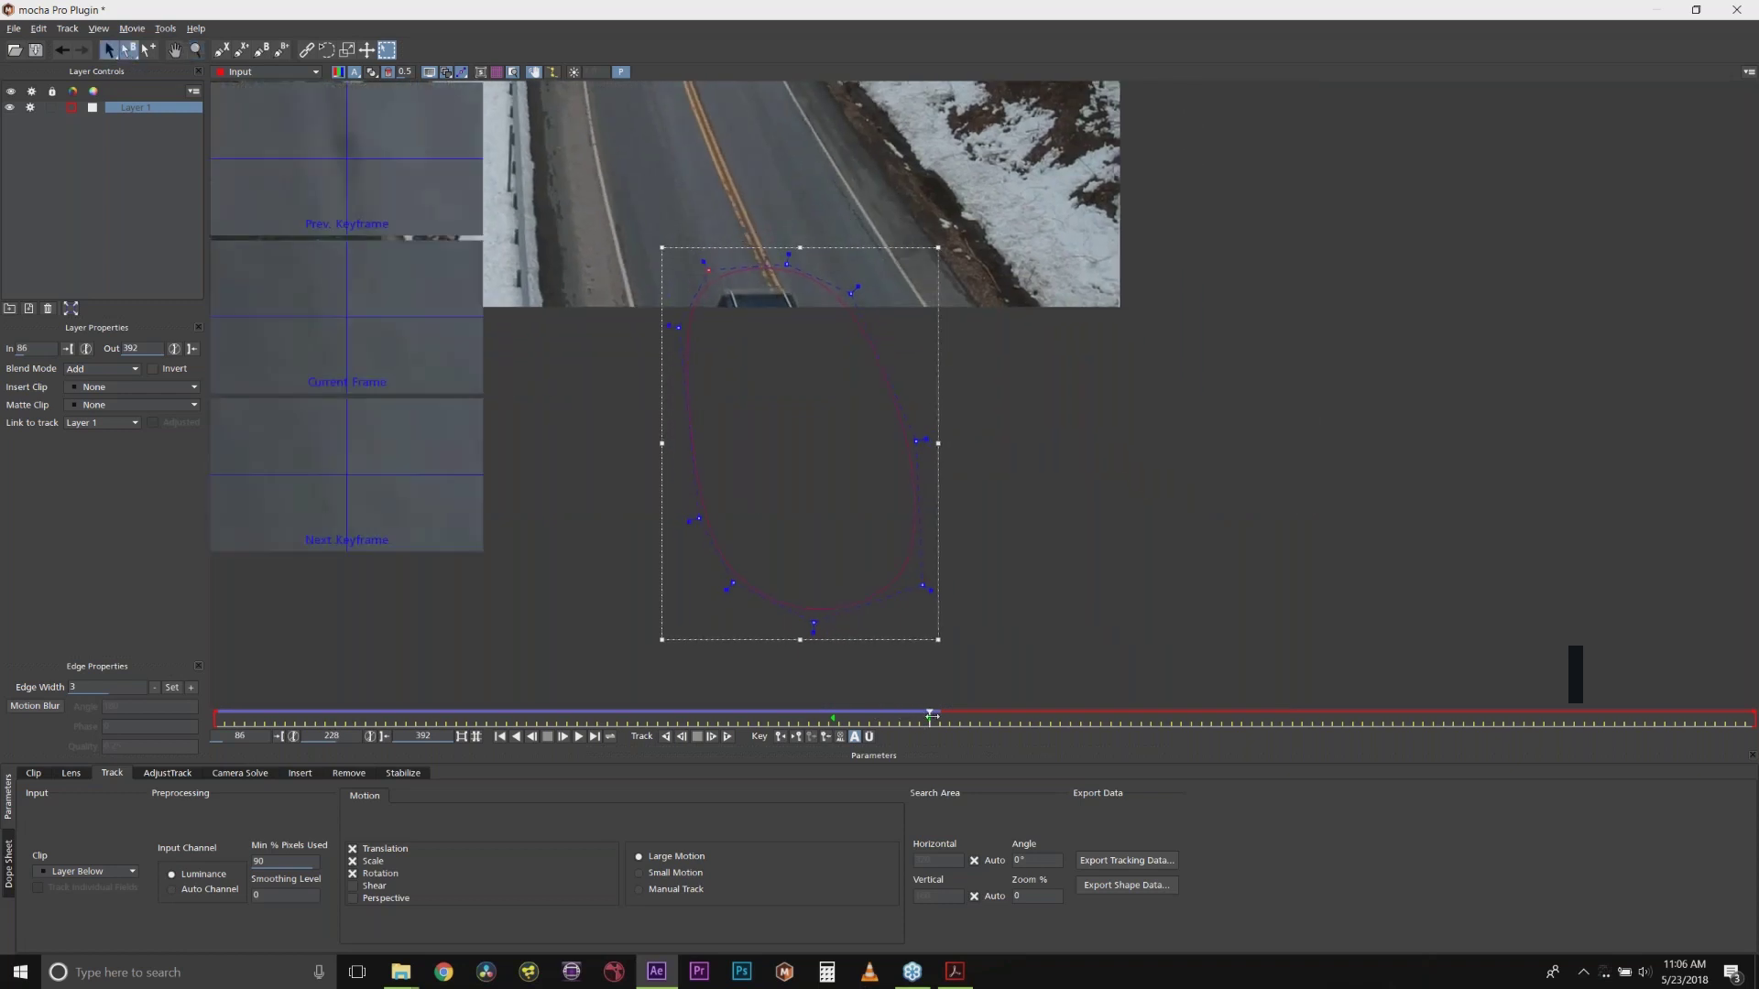
pyautogui.moveTo(931, 715); pyautogui.dragTo(939, 715)
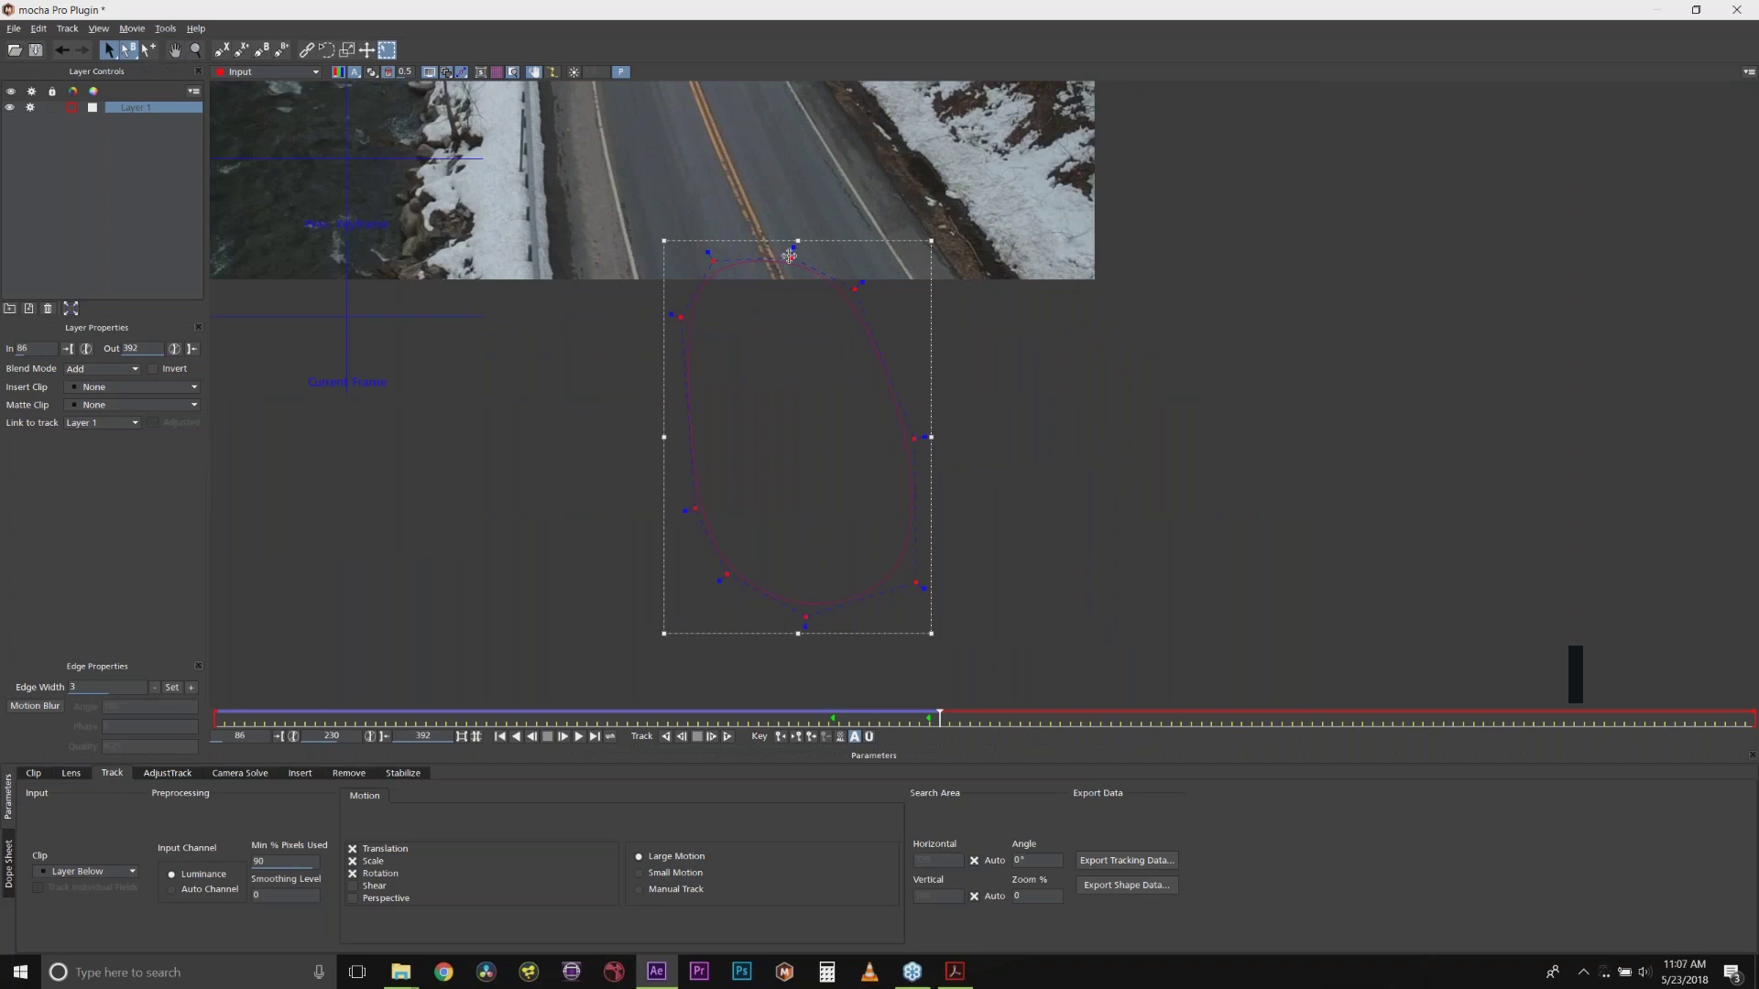
pyautogui.moveTo(791, 258); pyautogui.dragTo(805, 321)
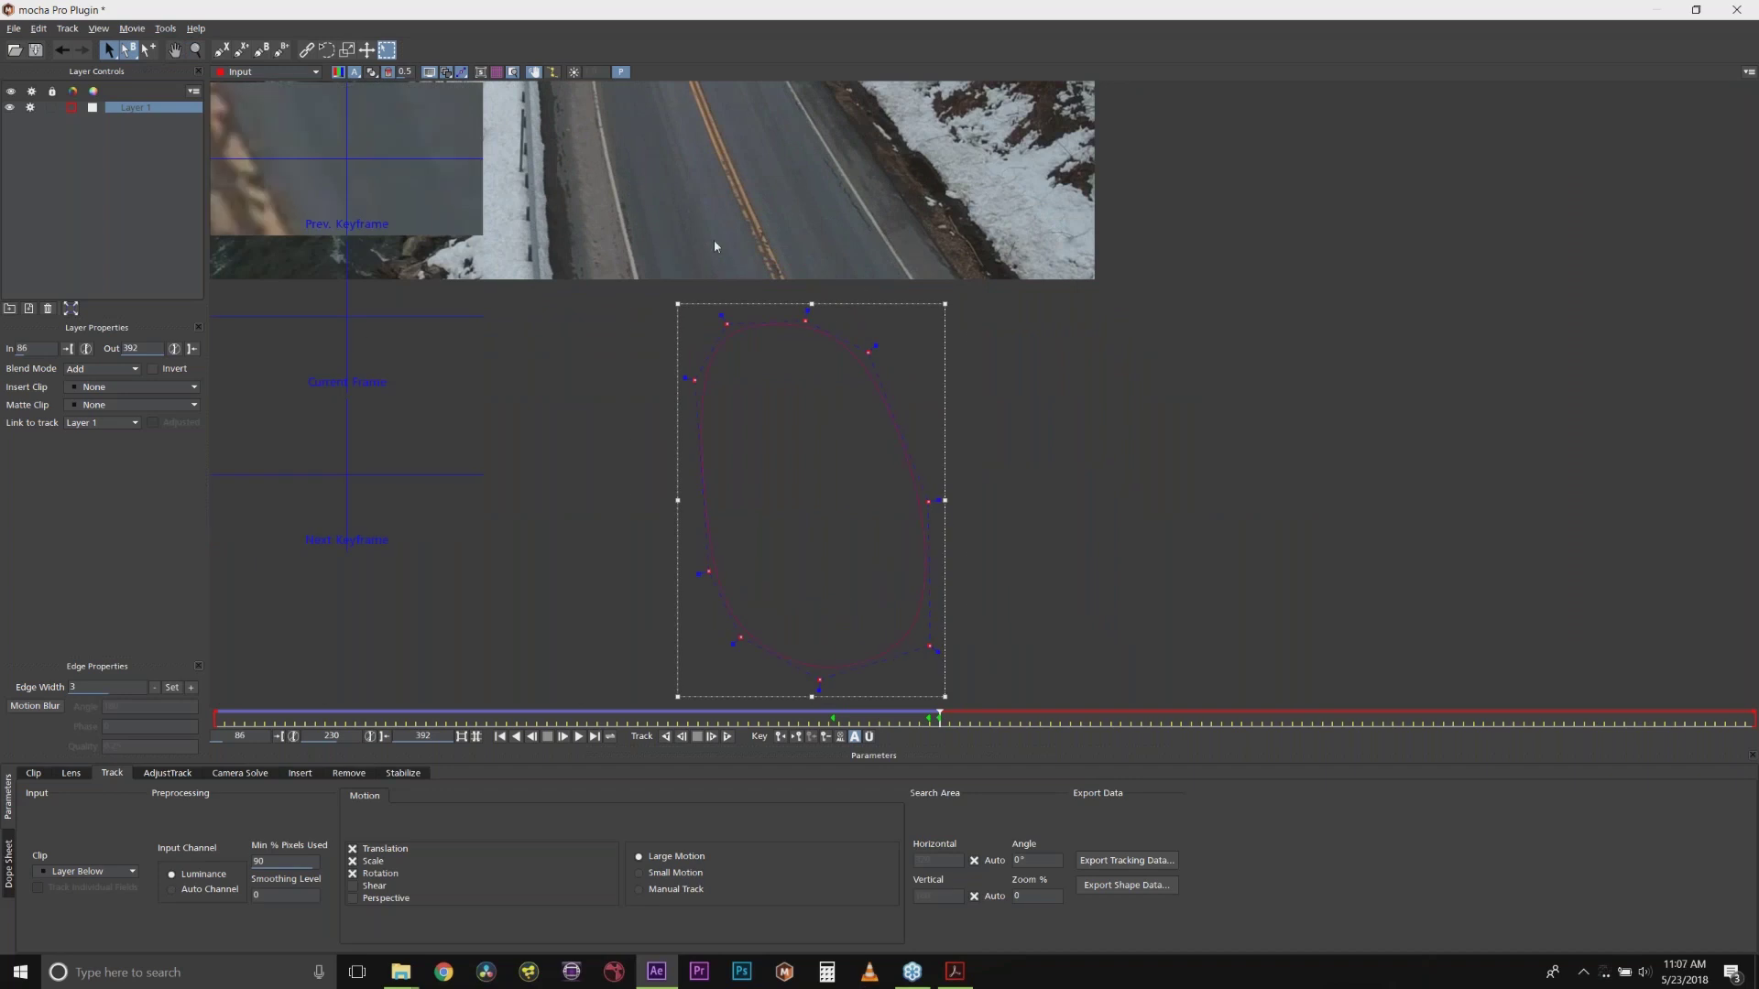
pyautogui.click(193, 349)
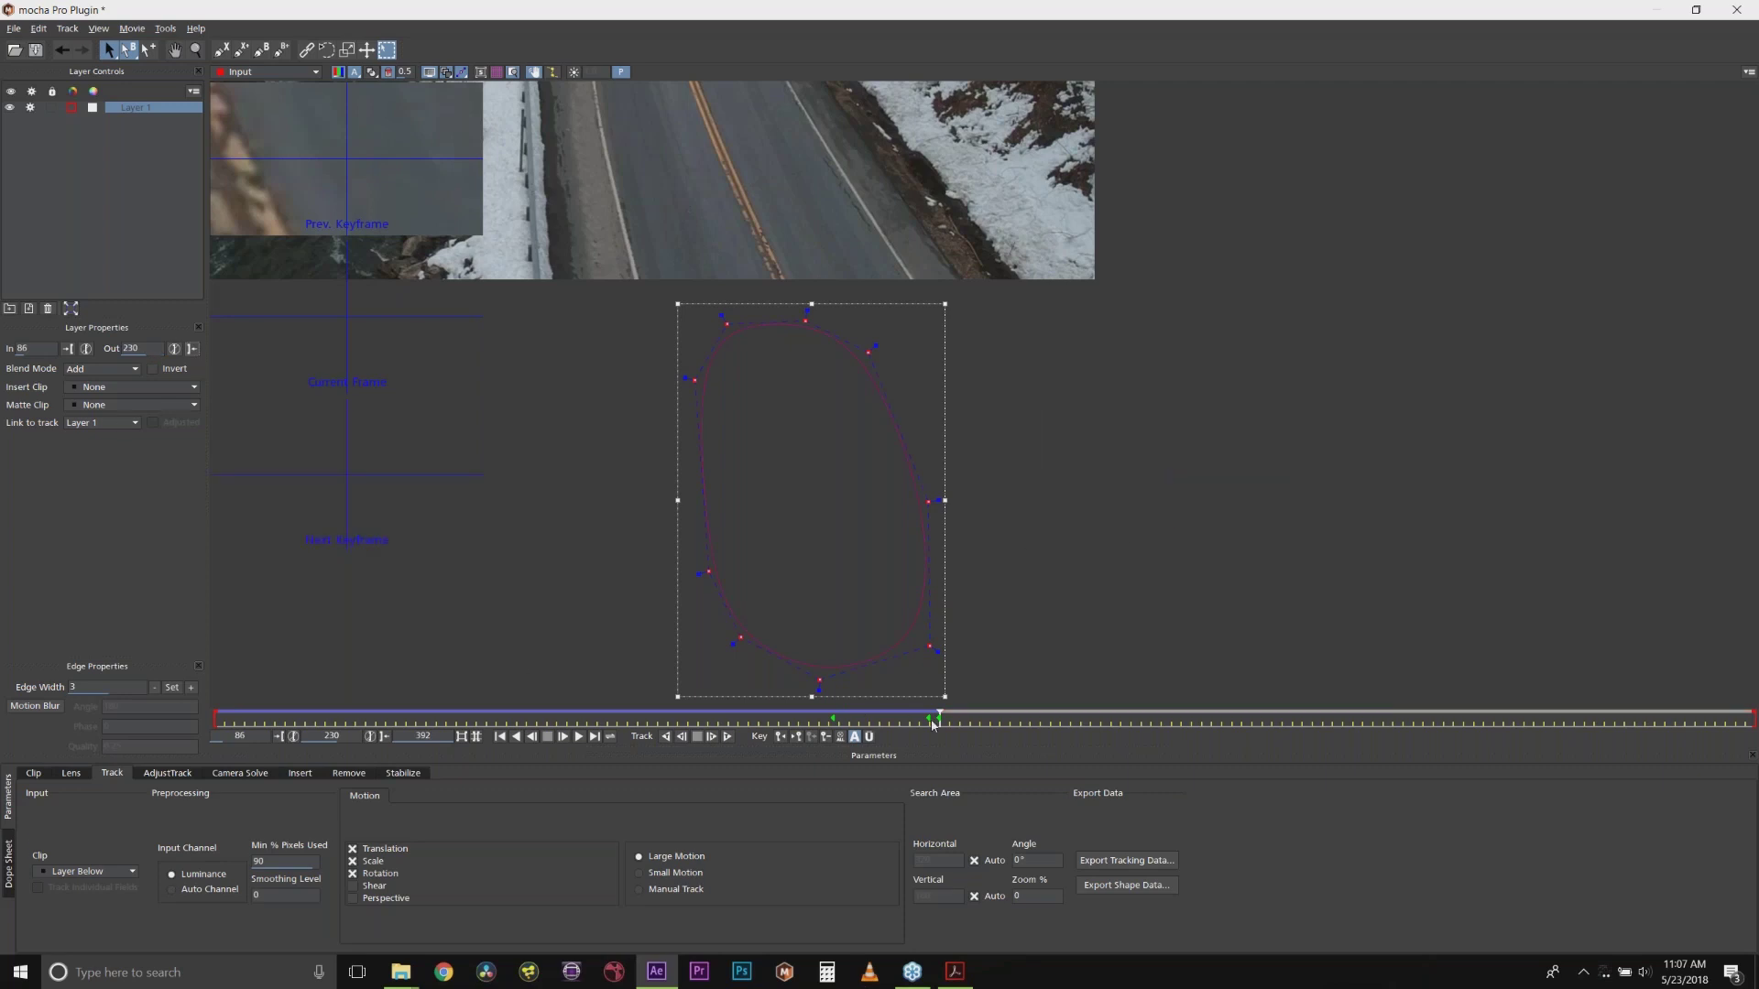
# Step: At frame 169, spread the car spline's points outward, extending it furthest over the road in front of the car
pyautogui.moveTo(932, 724); pyautogui.dragTo(631, 713)
pyautogui.click(684, 595)
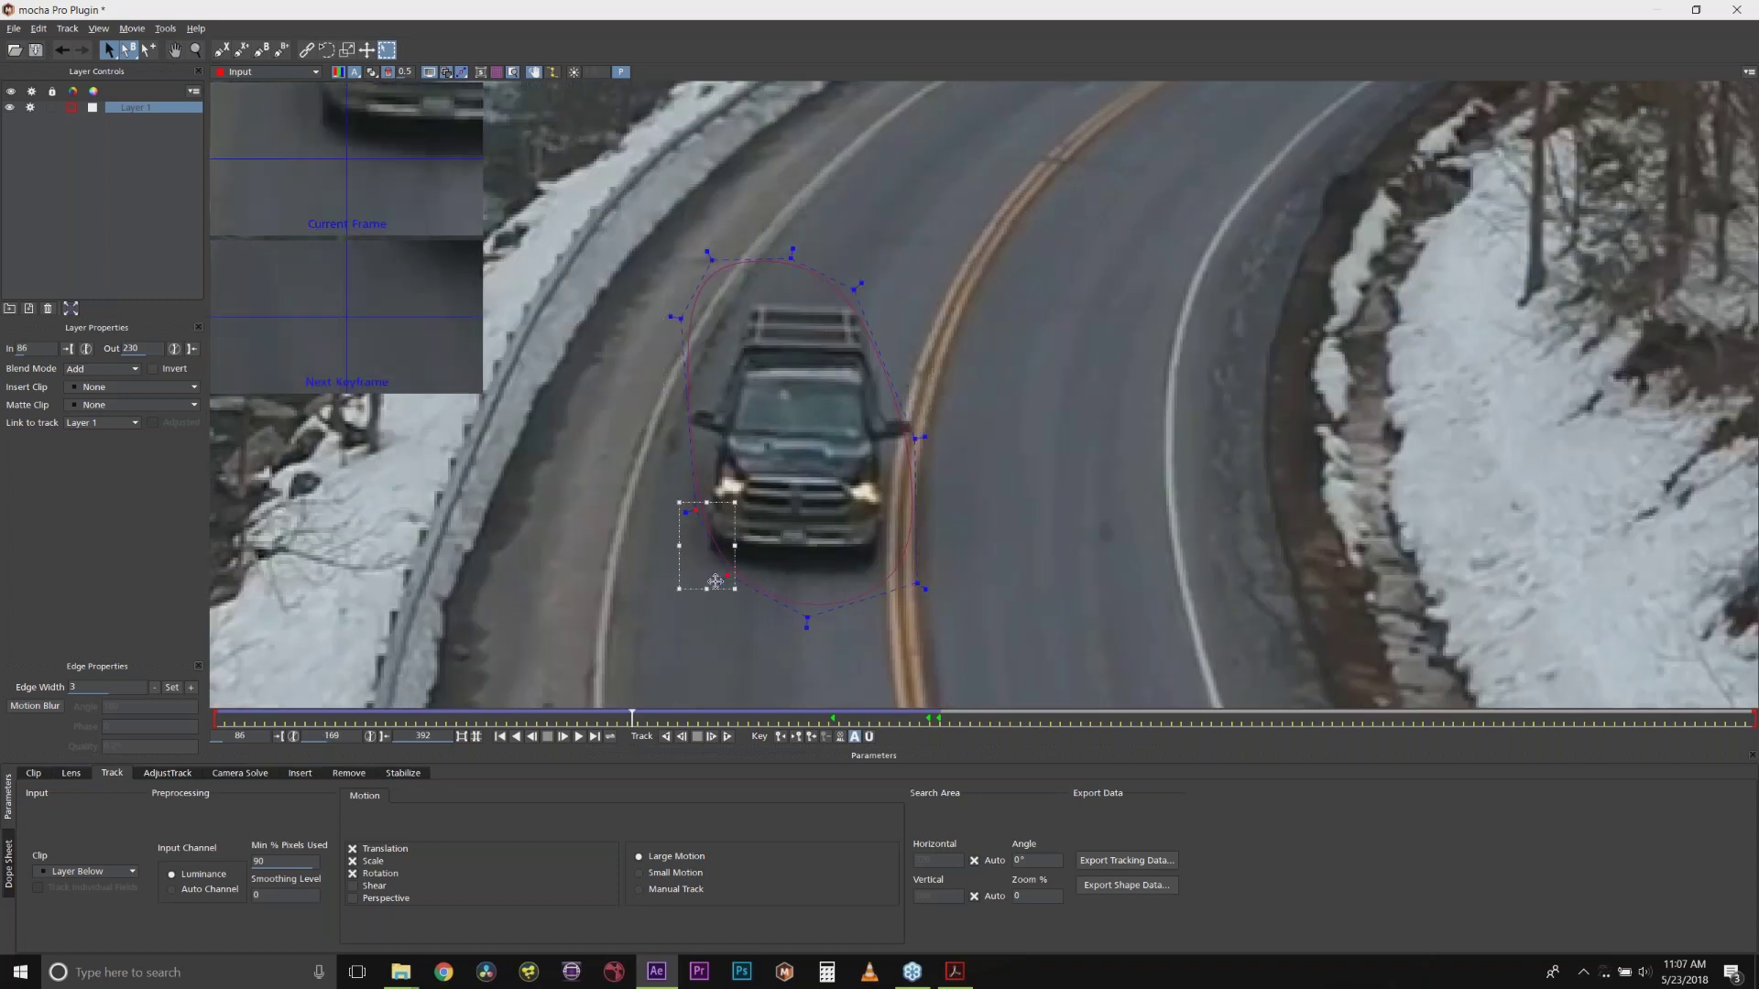
pyautogui.moveTo(916, 438); pyautogui.dragTo(959, 424)
pyautogui.moveTo(848, 290); pyautogui.dragTo(928, 272)
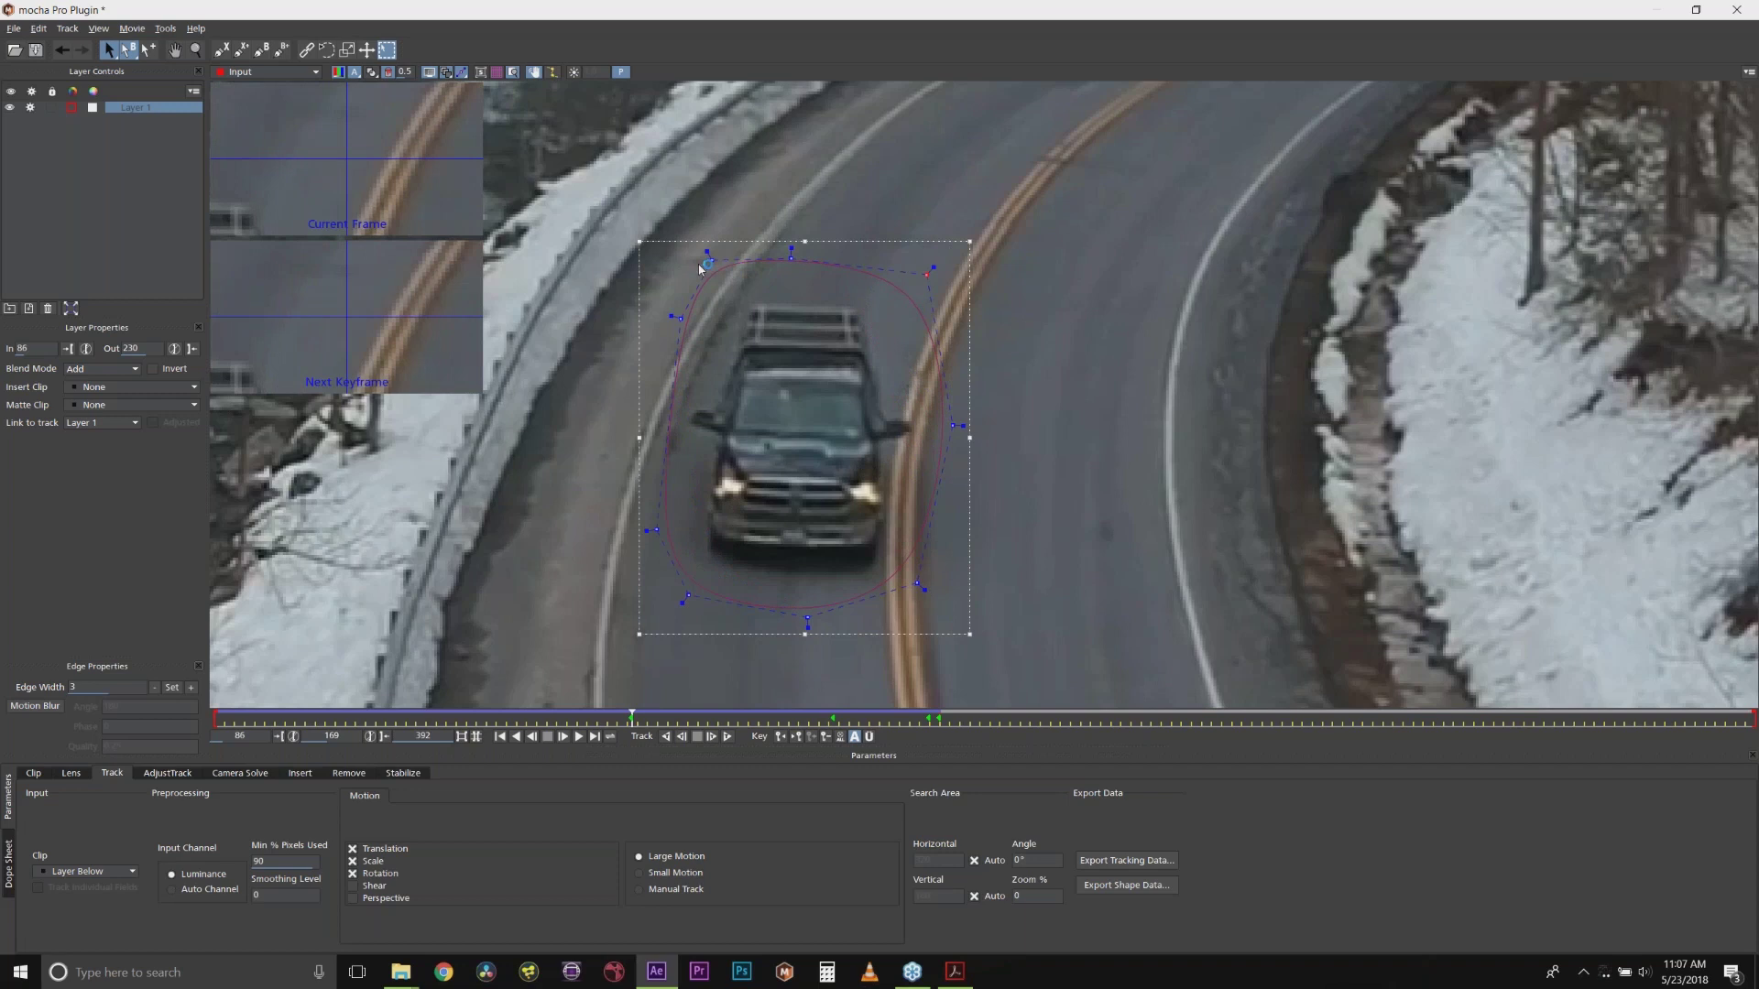
pyautogui.moveTo(716, 256); pyautogui.dragTo(736, 257)
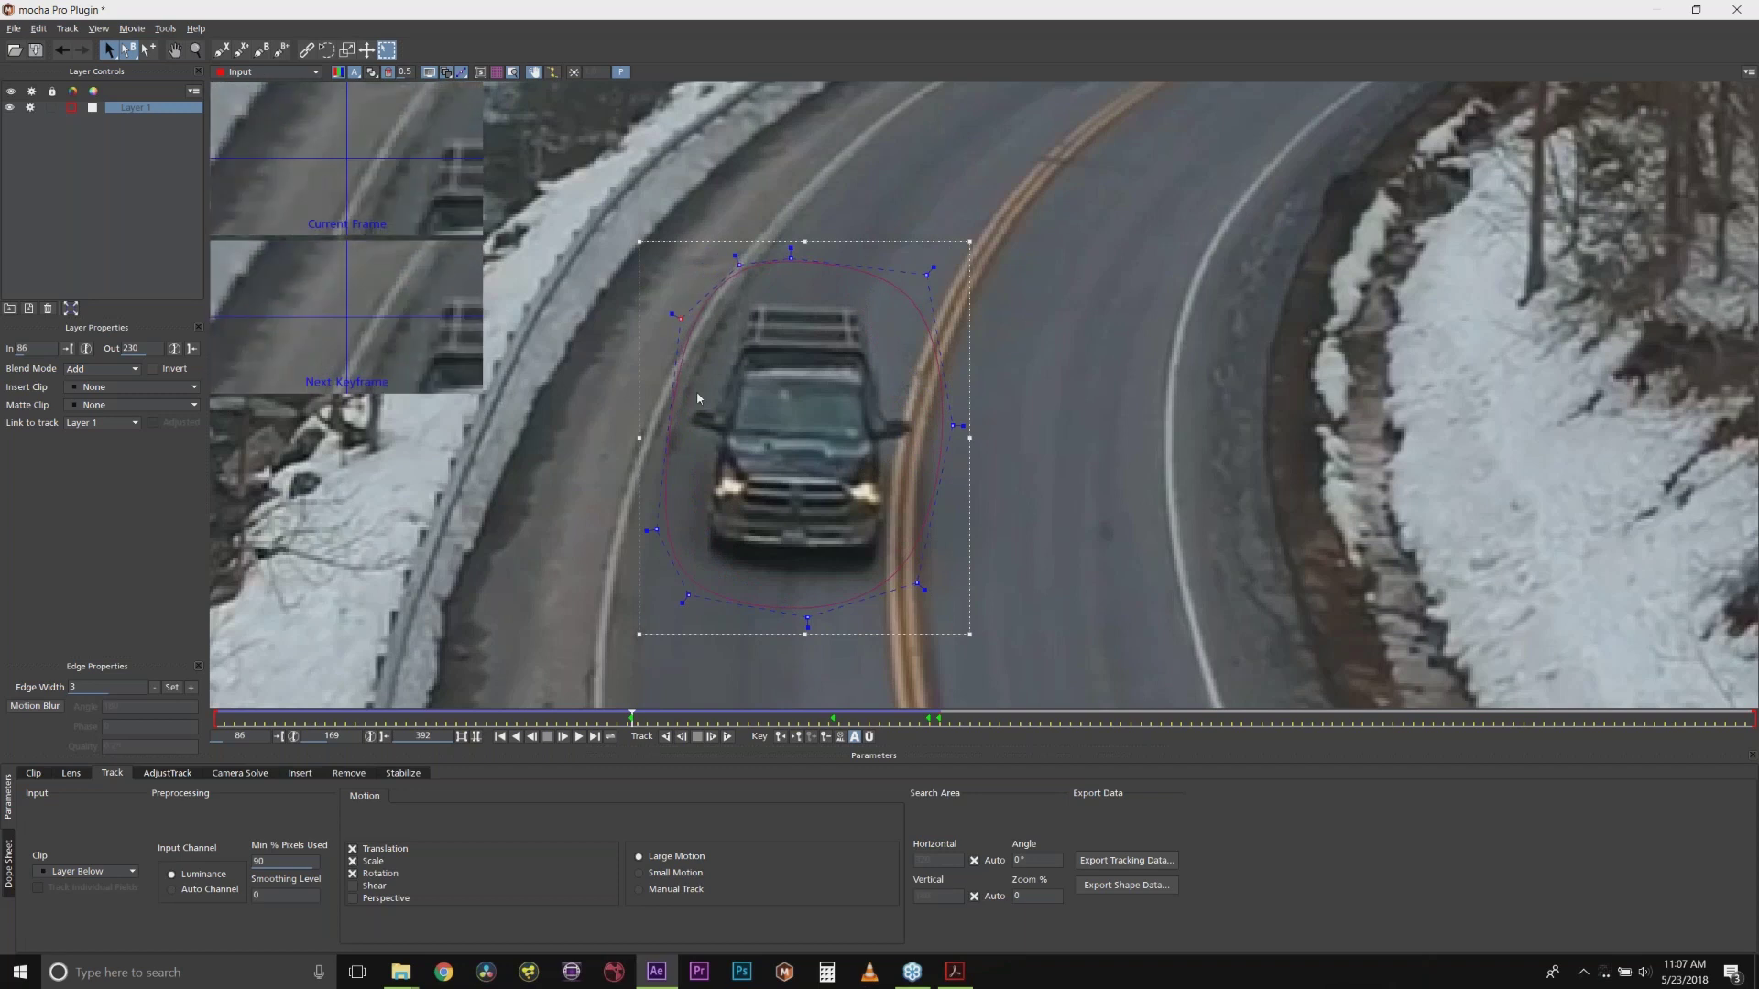
pyautogui.moveTo(985, 407); pyautogui.dragTo(795, 641)
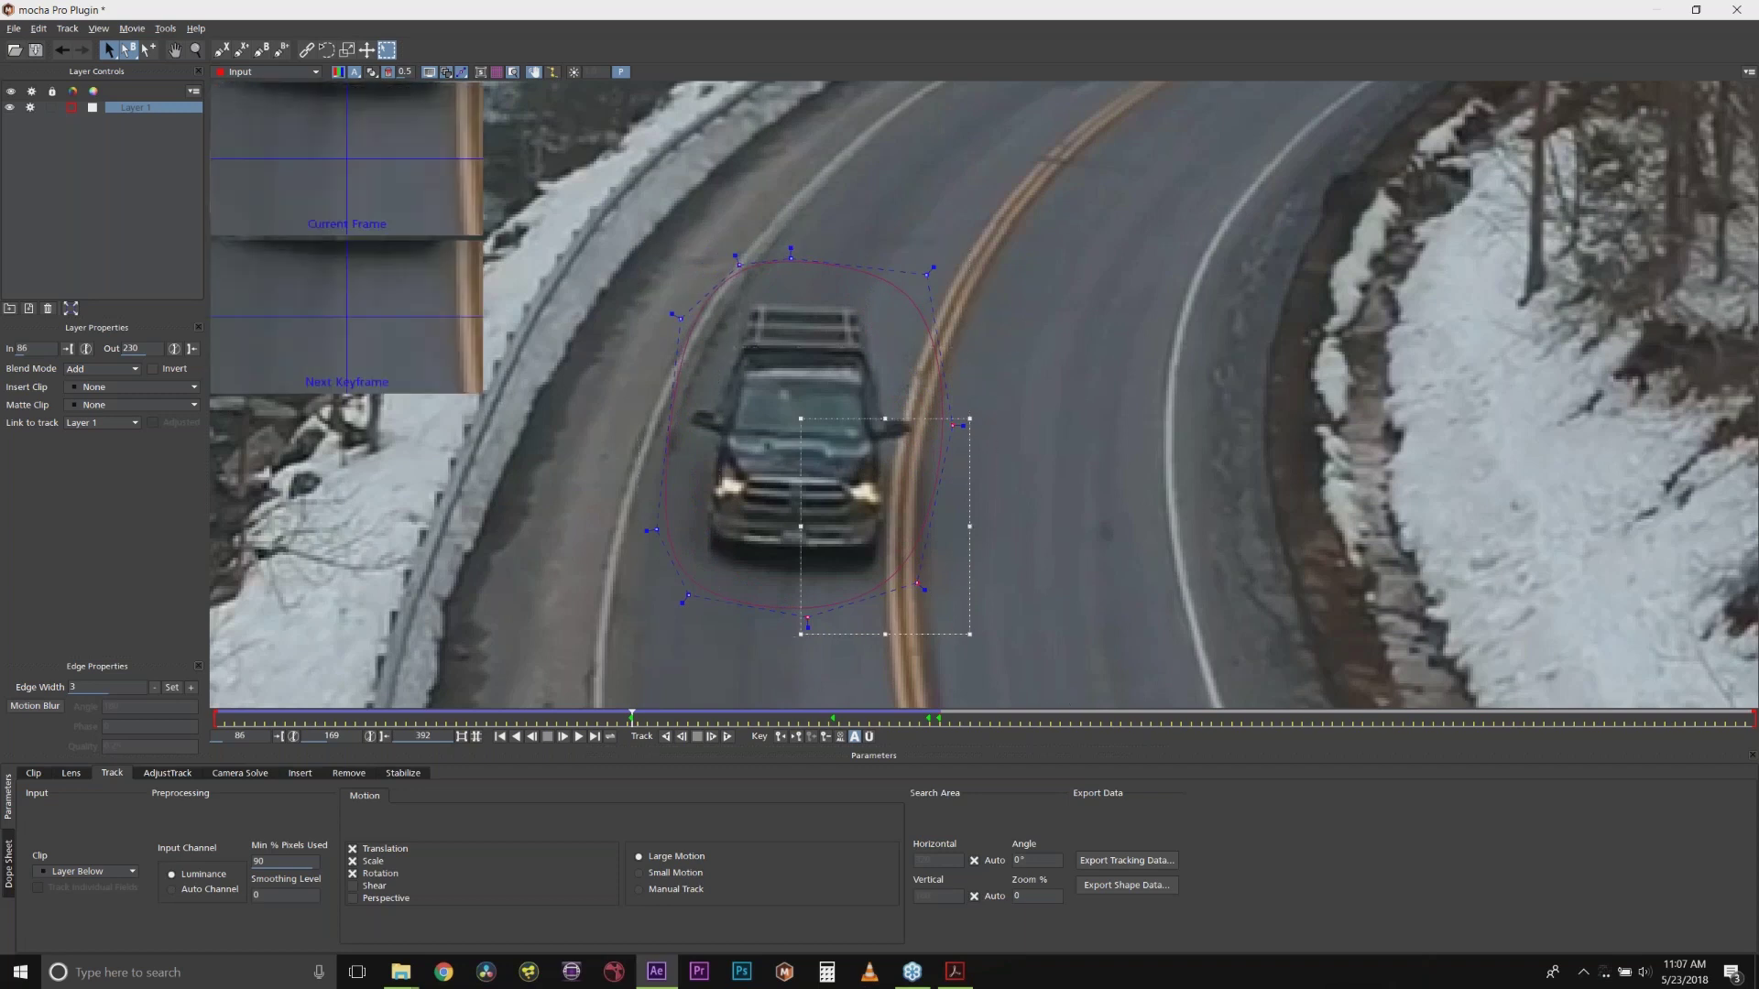
pyautogui.moveTo(914, 579); pyautogui.dragTo(1043, 685)
pyautogui.hotkey('ctrl', 'a')
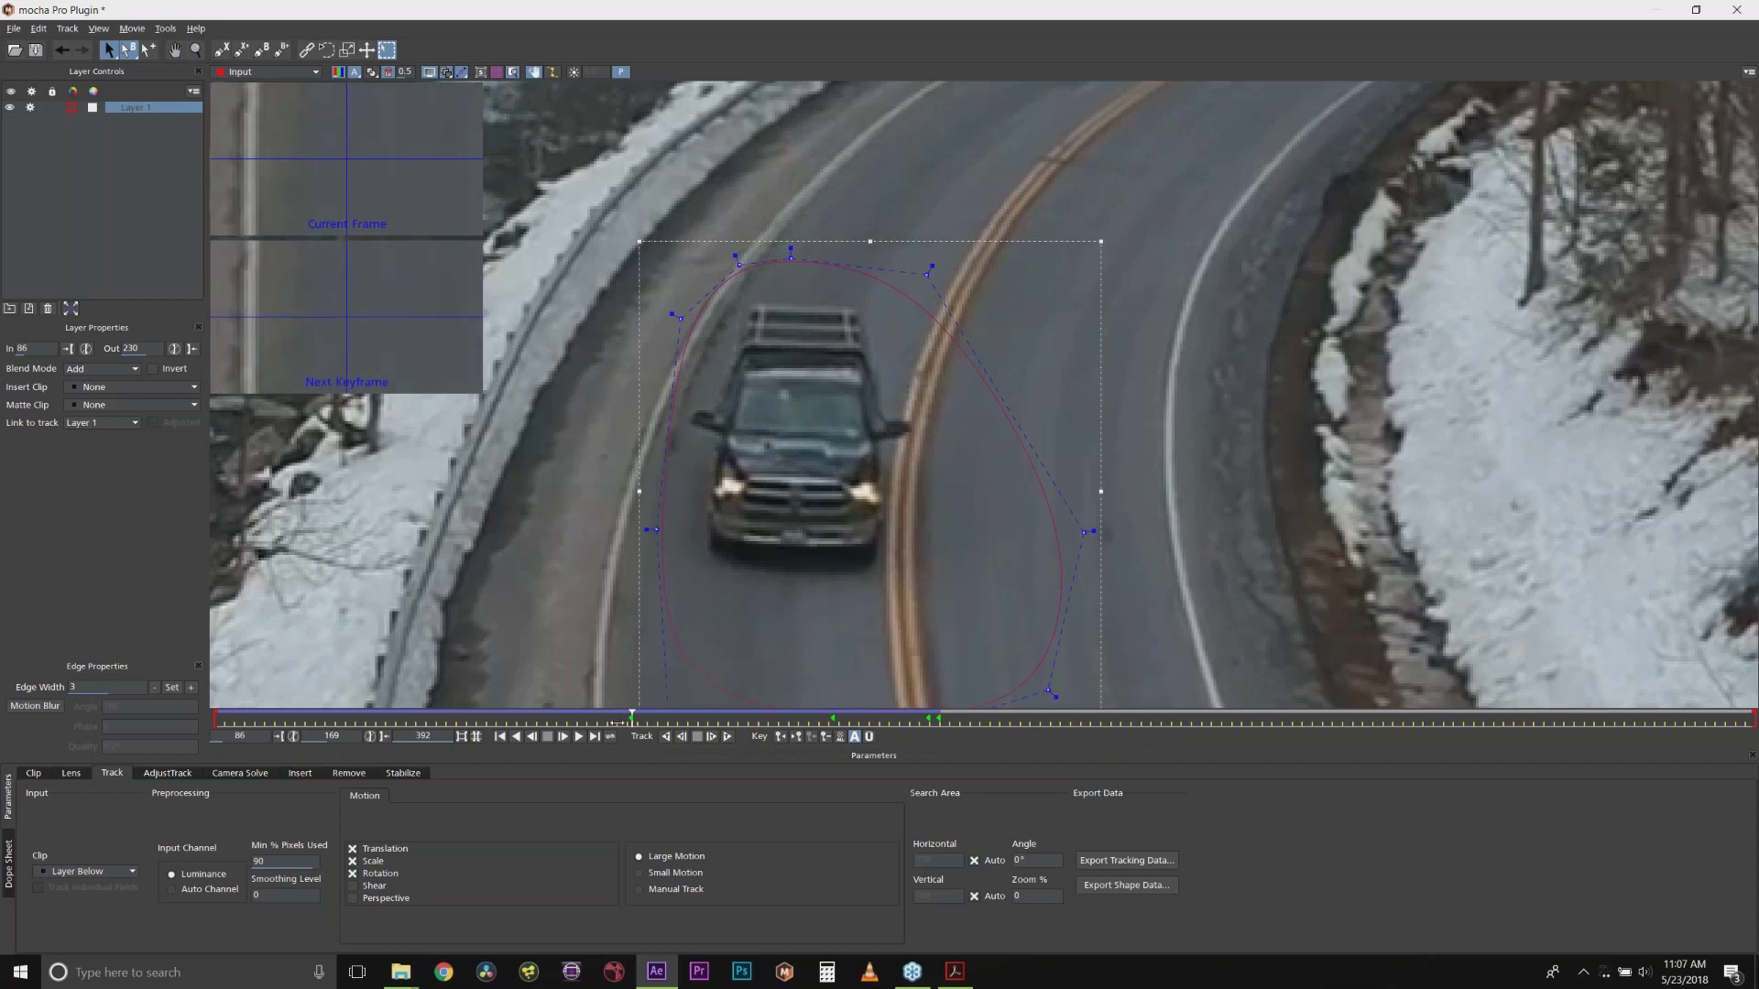
# Step: At frame 209, pull the car spline's lower and side points outward to include more road around the car's front
pyautogui.moveTo(616, 723); pyautogui.dragTo(834, 717)
pyautogui.click(726, 735)
pyautogui.click(667, 735)
pyautogui.click(921, 583)
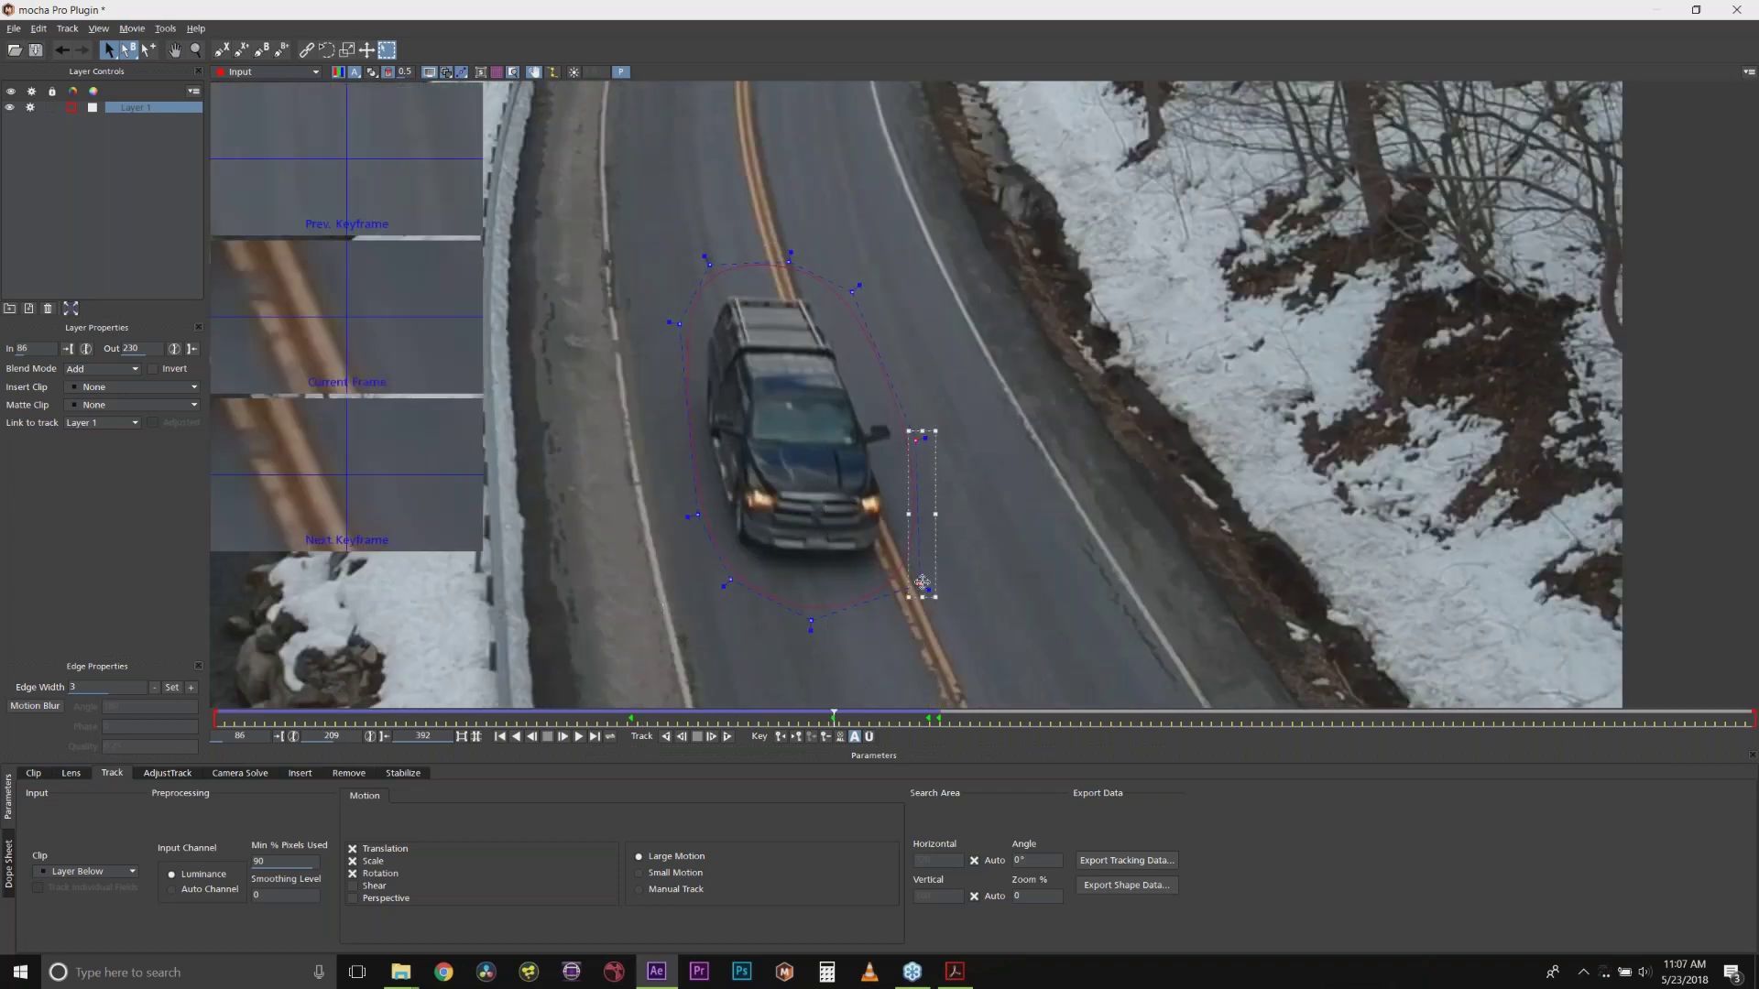
pyautogui.moveTo(921, 583); pyautogui.dragTo(990, 608)
pyautogui.click(818, 632)
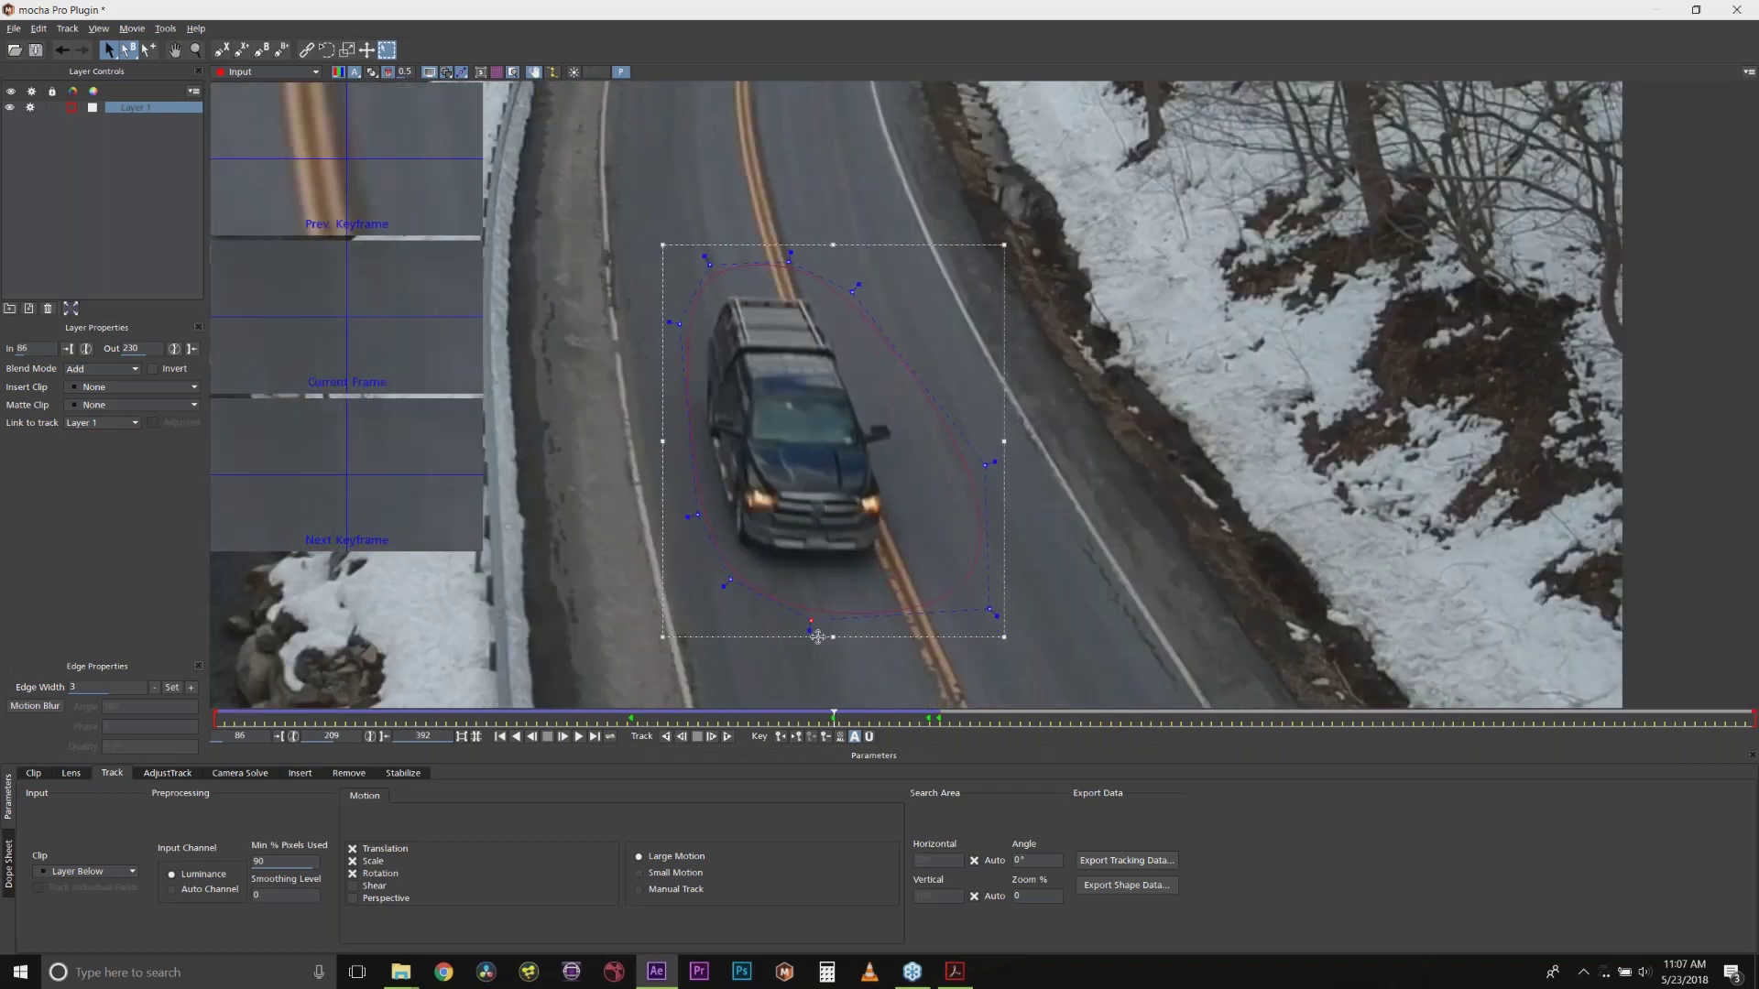
pyautogui.moveTo(818, 634); pyautogui.dragTo(824, 700)
pyautogui.moveTo(723, 584); pyautogui.dragTo(716, 641)
pyautogui.moveTo(688, 516); pyautogui.dragTo(664, 519)
# Step: Widen the car spline's upper, side and bottom corner points slightly to even out its margin at frame 209
pyautogui.moveTo(843, 291); pyautogui.dragTo(860, 288)
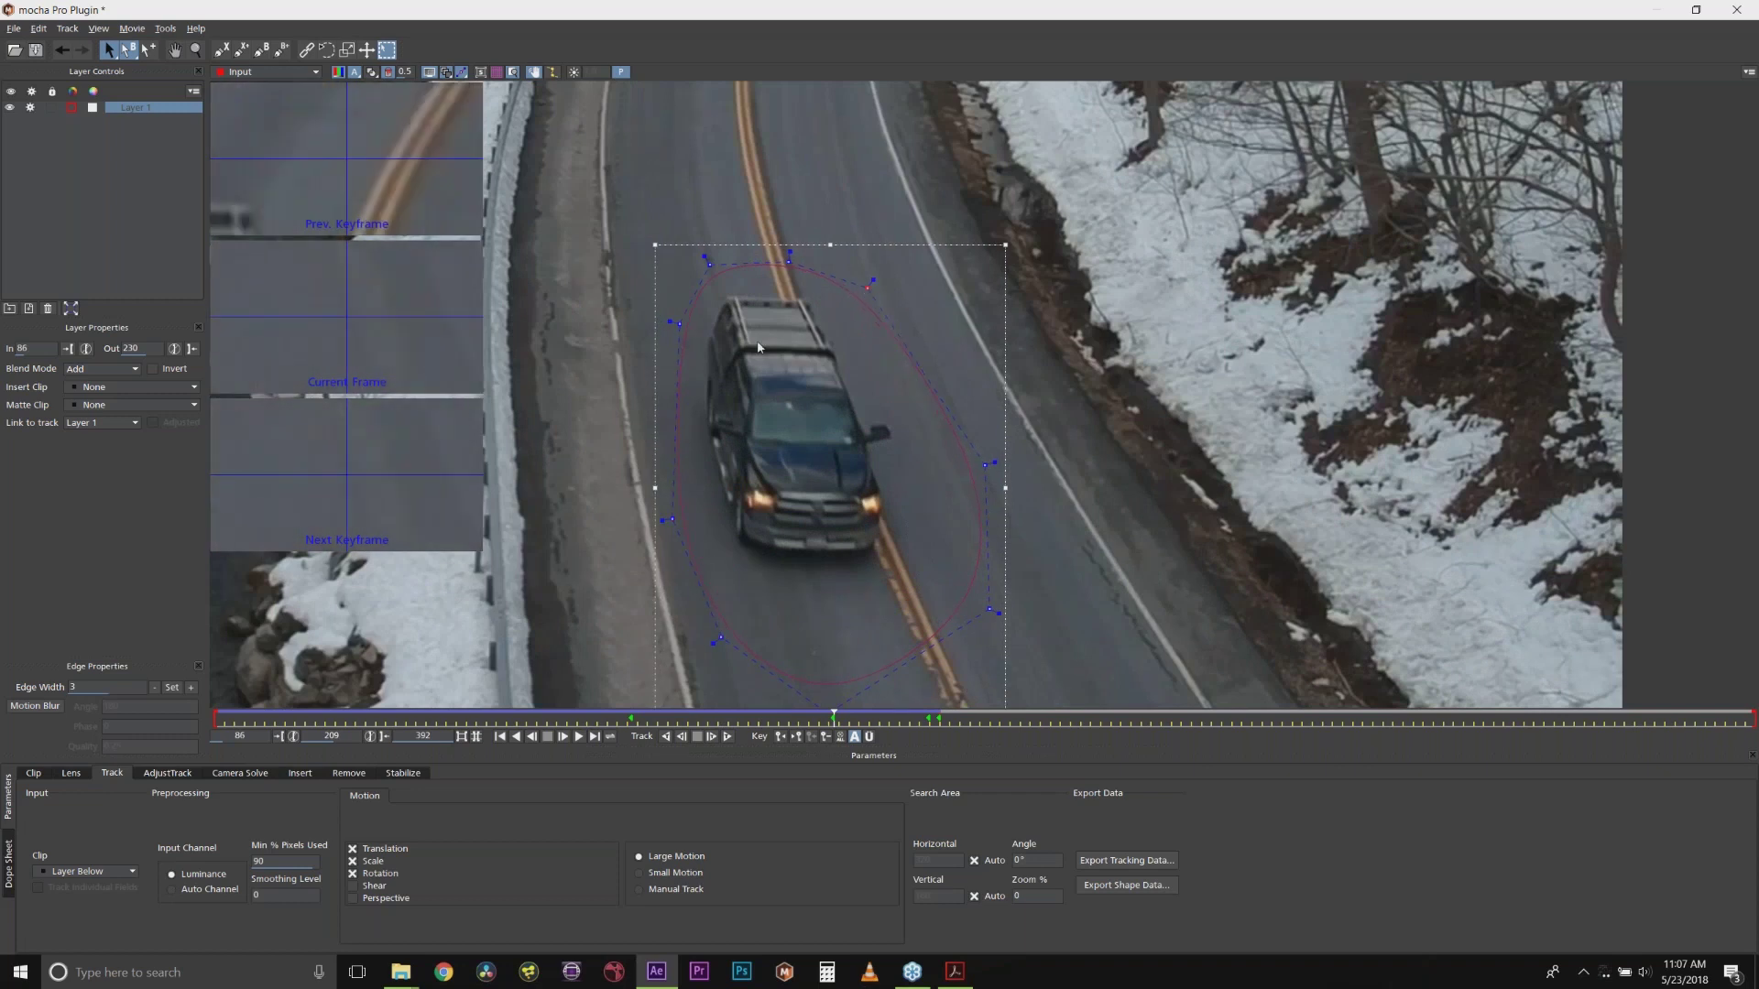
pyautogui.moveTo(679, 324); pyautogui.dragTo(666, 325)
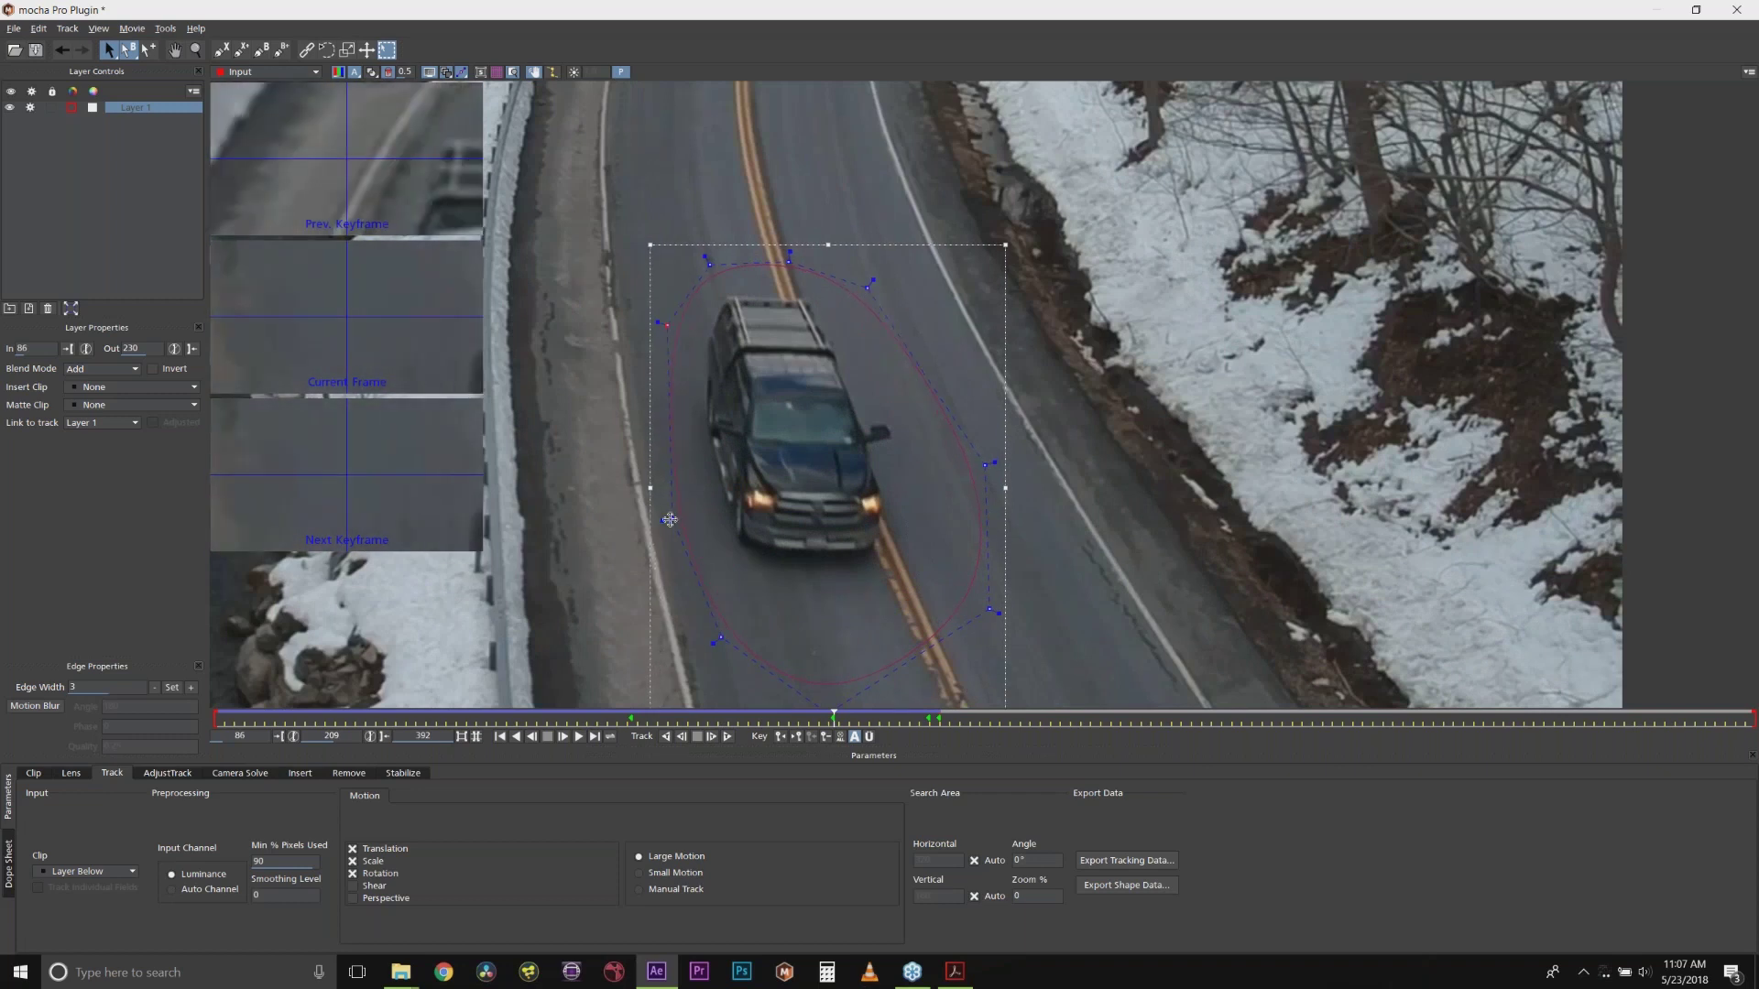
pyautogui.click(664, 521)
pyautogui.moveTo(665, 521); pyautogui.dragTo(652, 524)
pyautogui.moveTo(721, 638); pyautogui.dragTo(700, 664)
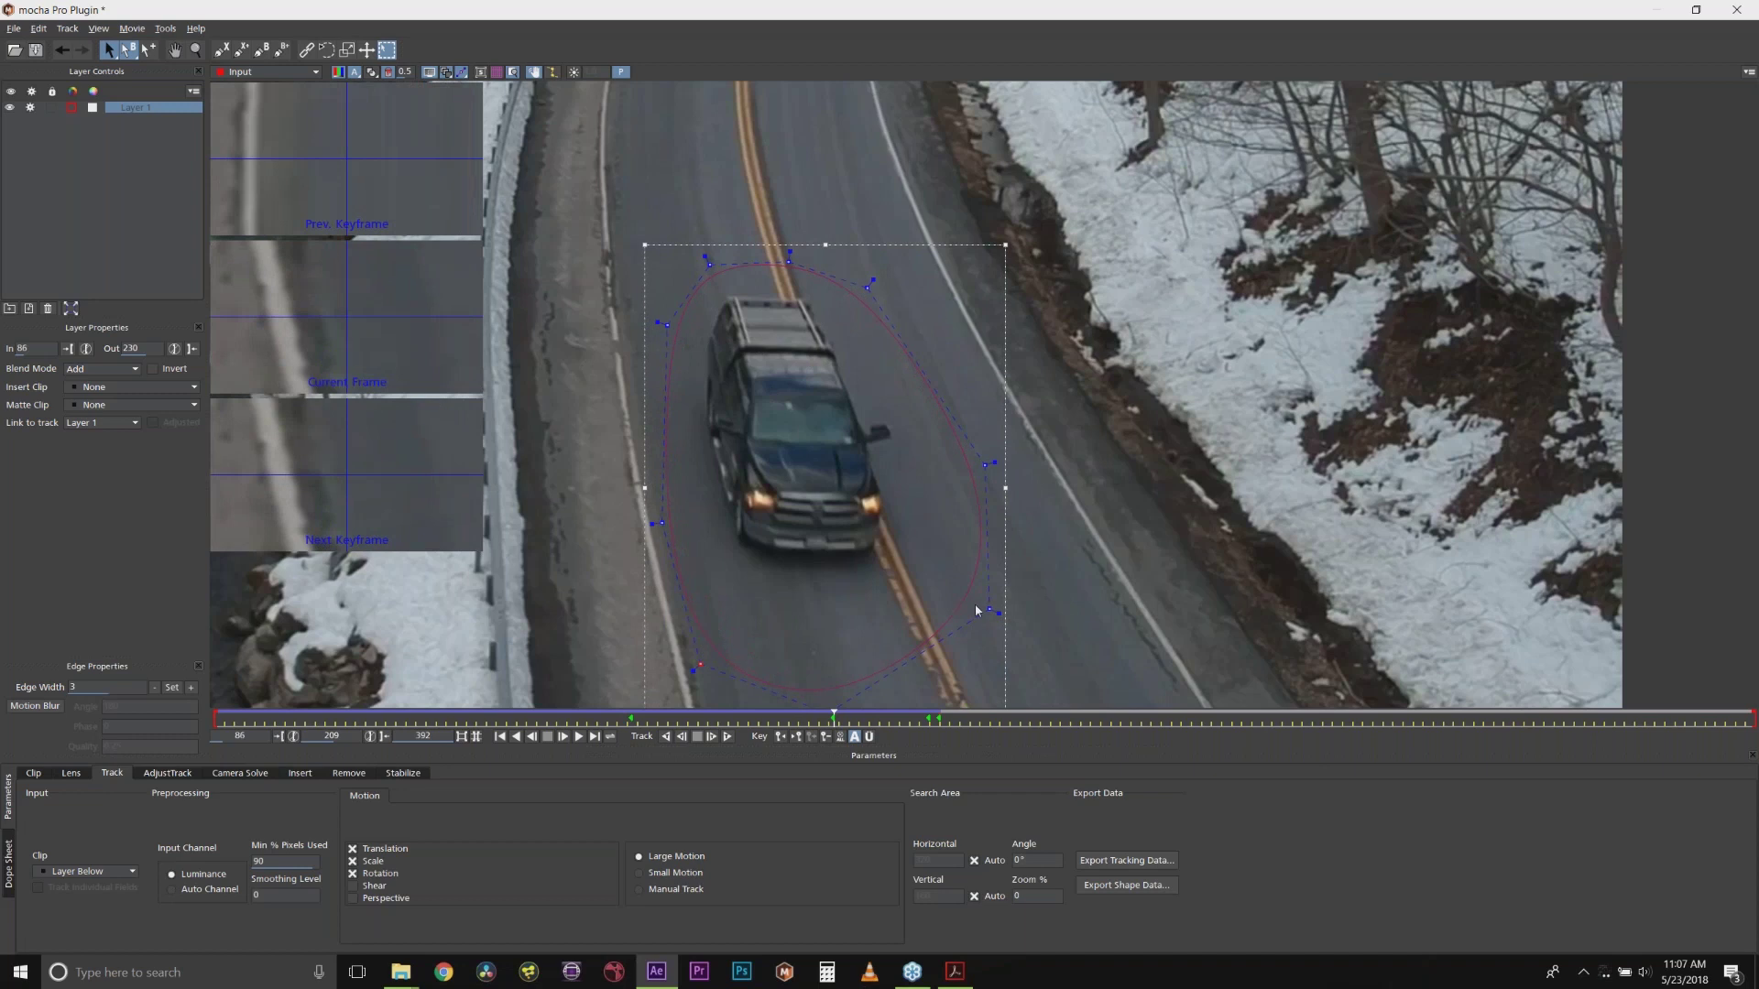
pyautogui.moveTo(990, 611); pyautogui.dragTo(1024, 664)
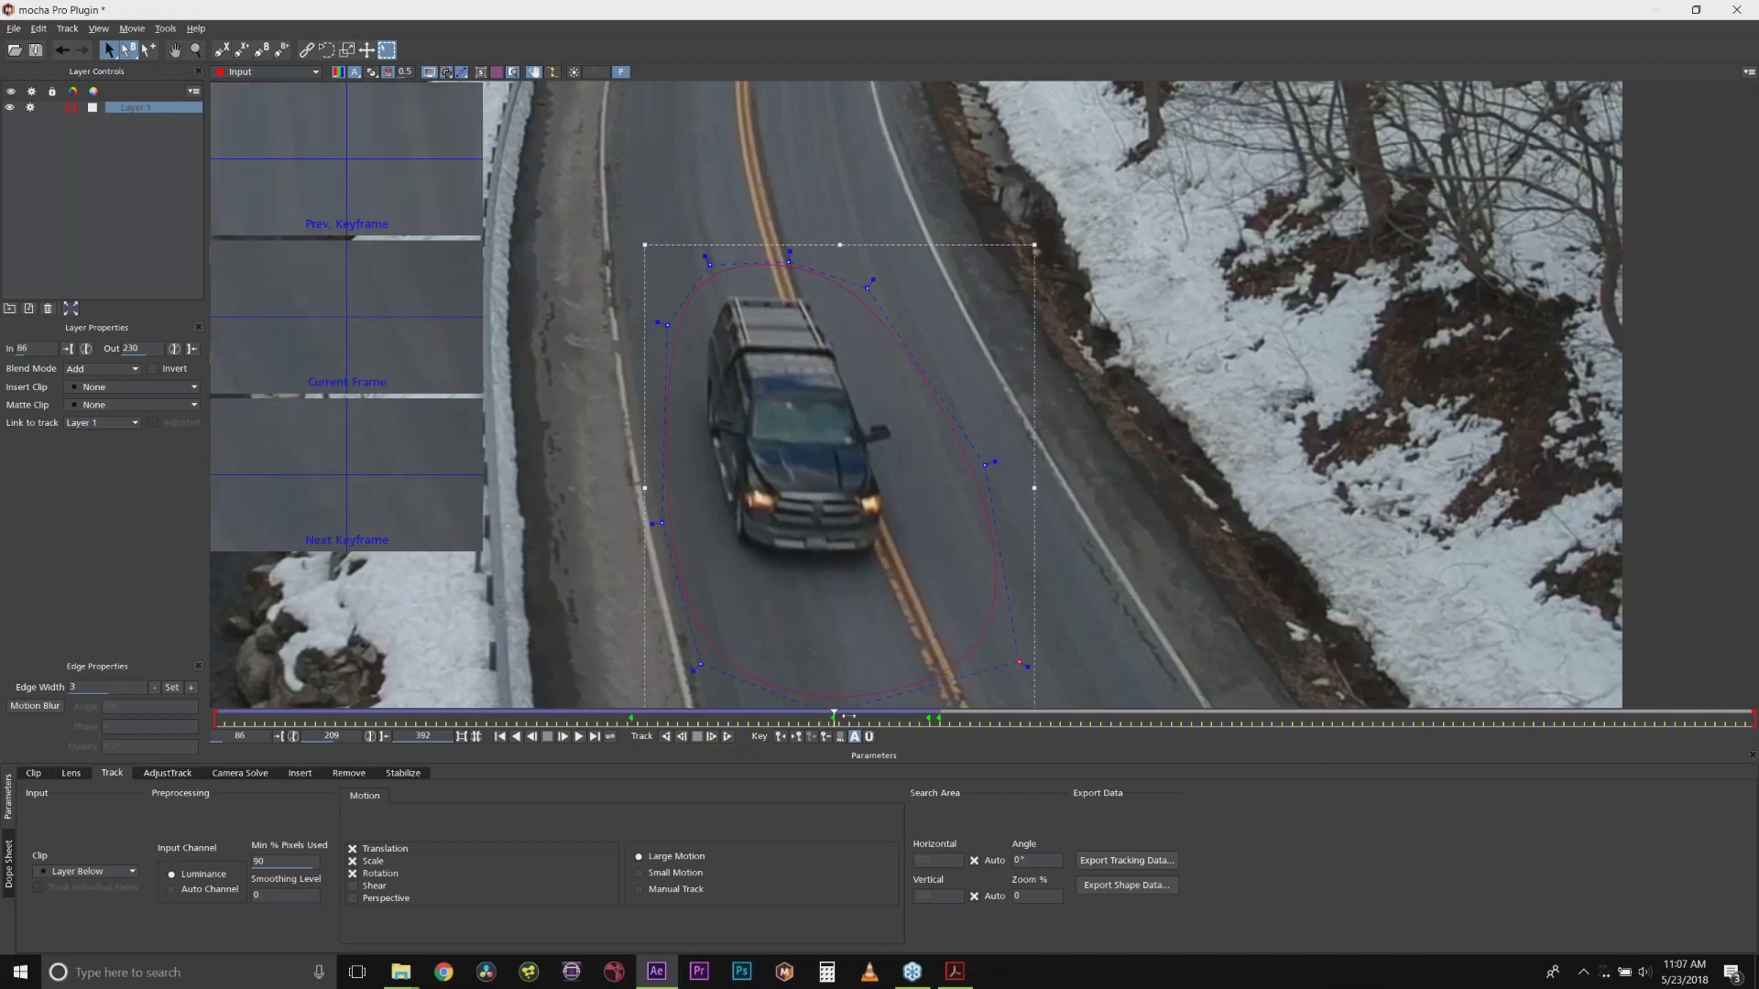
# Step: At frame 119, reshape the car spline with more room around the car's rear and less over the snowy guardrail
pyautogui.moveTo(848, 716); pyautogui.dragTo(380, 712)
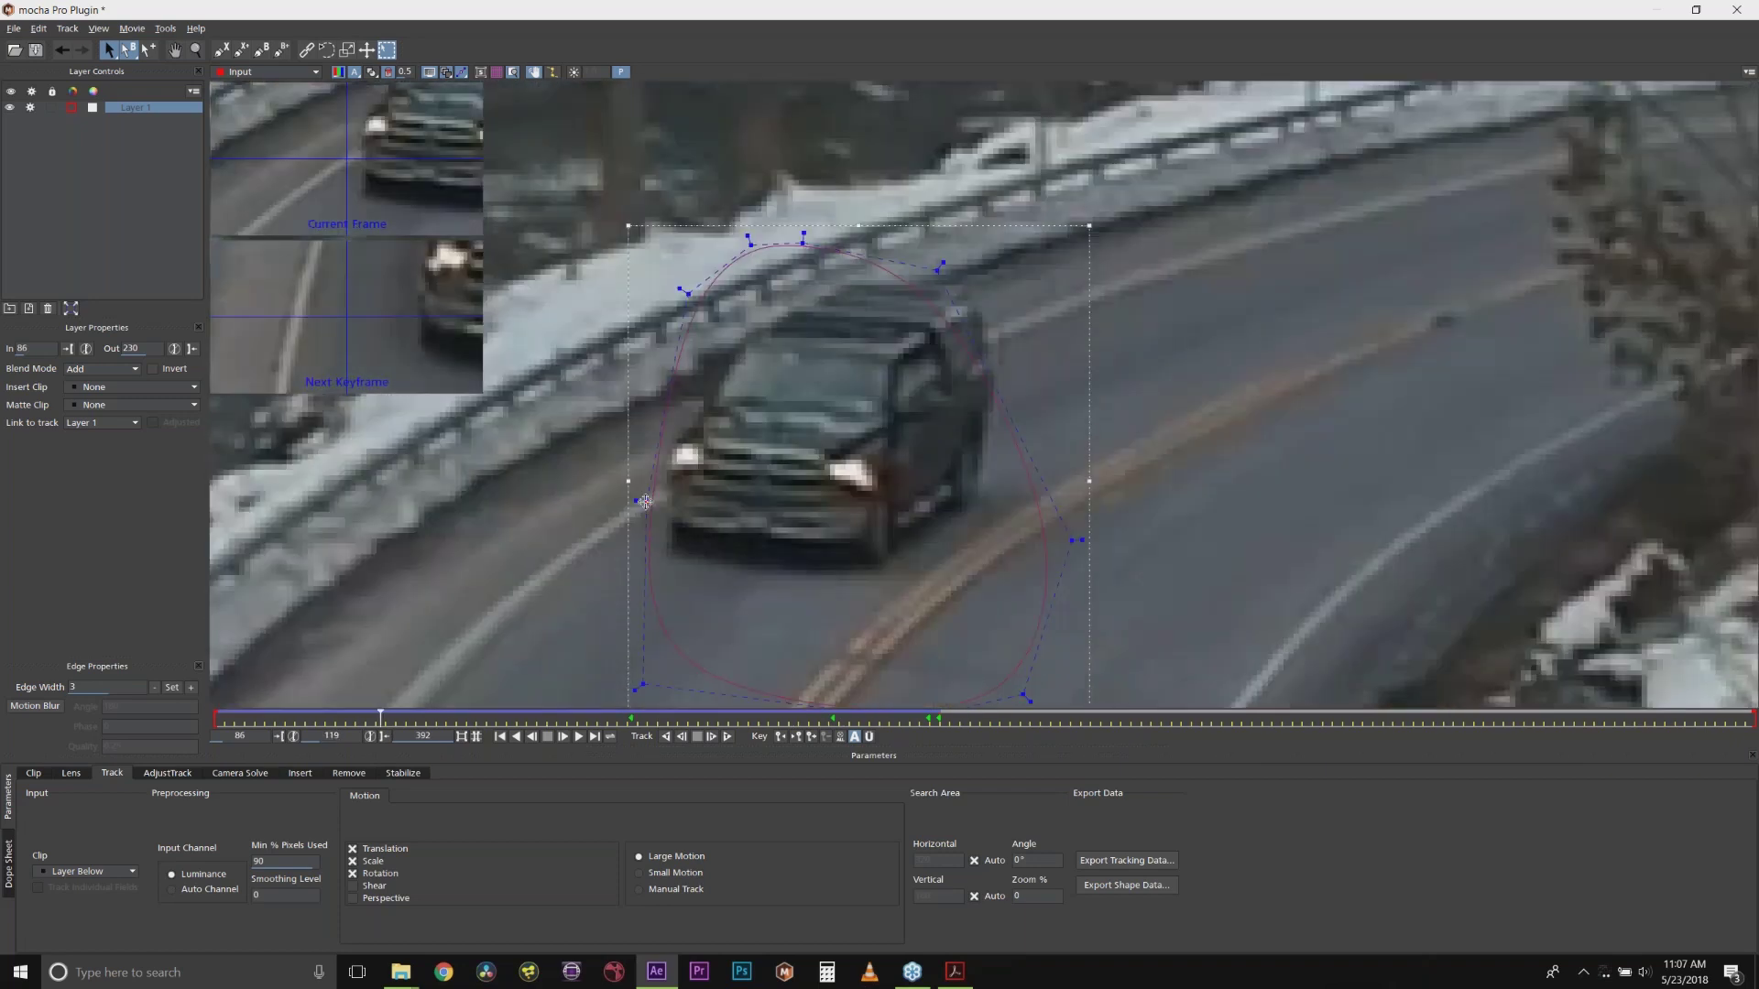
pyautogui.moveTo(939, 267); pyautogui.dragTo(1036, 241)
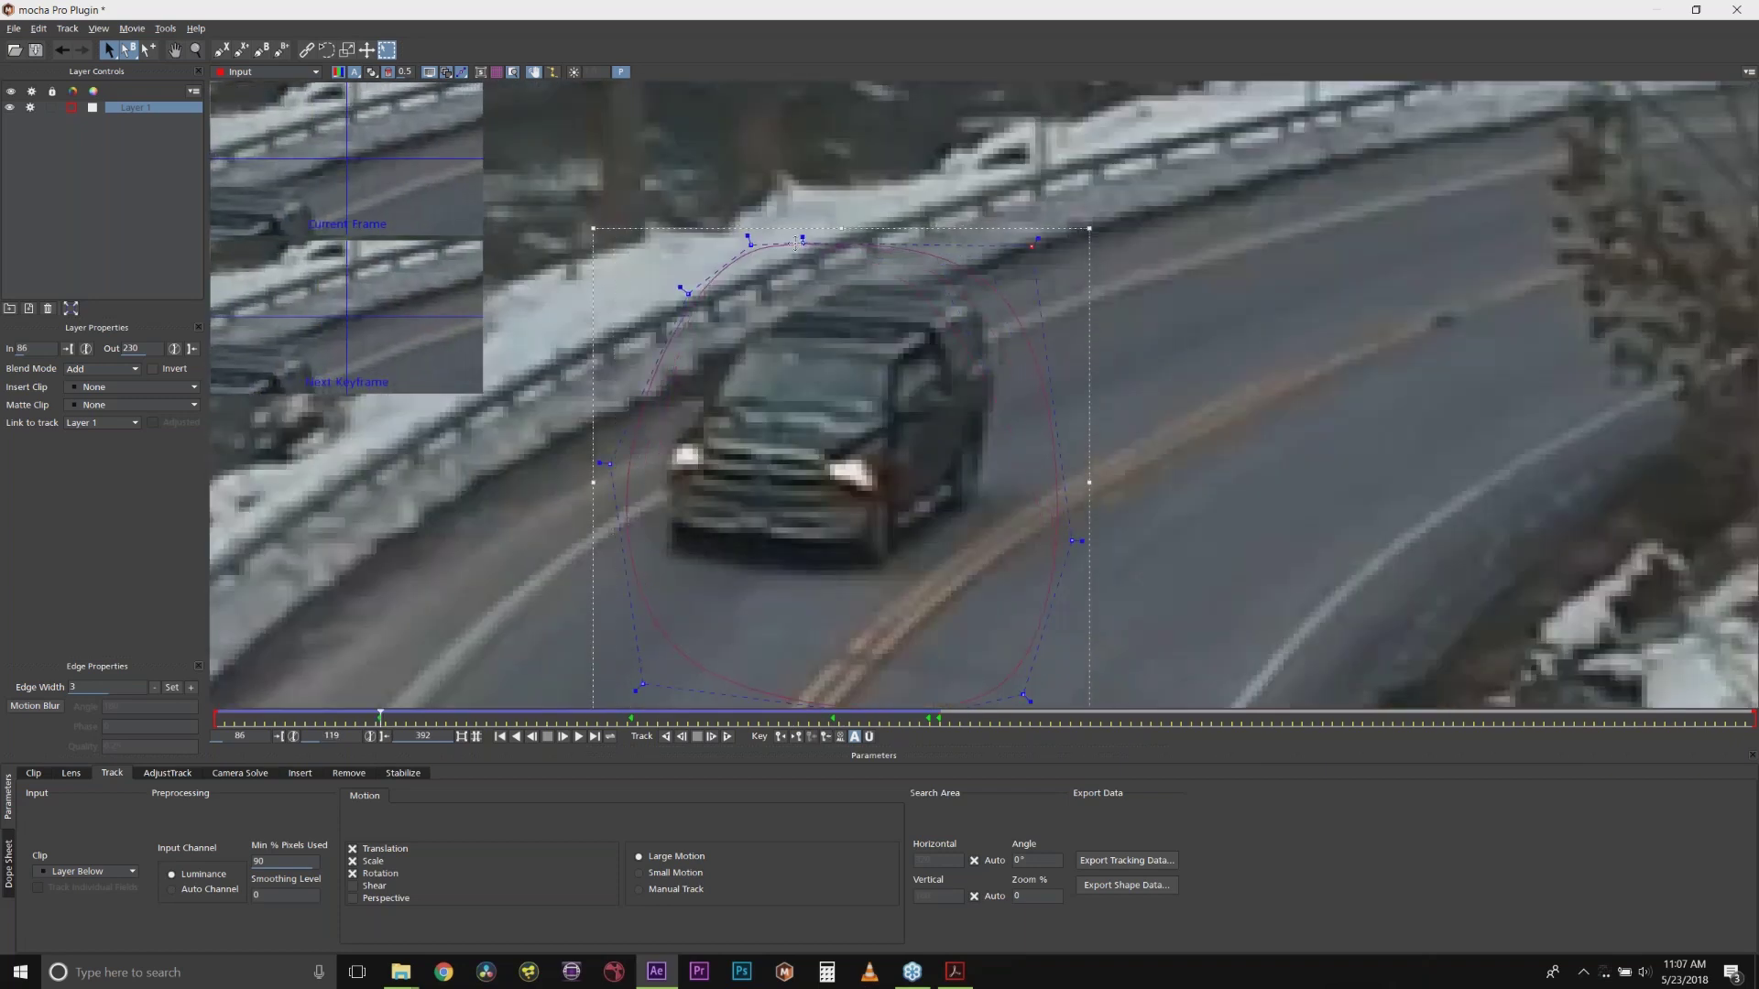
pyautogui.moveTo(862, 247); pyautogui.dragTo(868, 242)
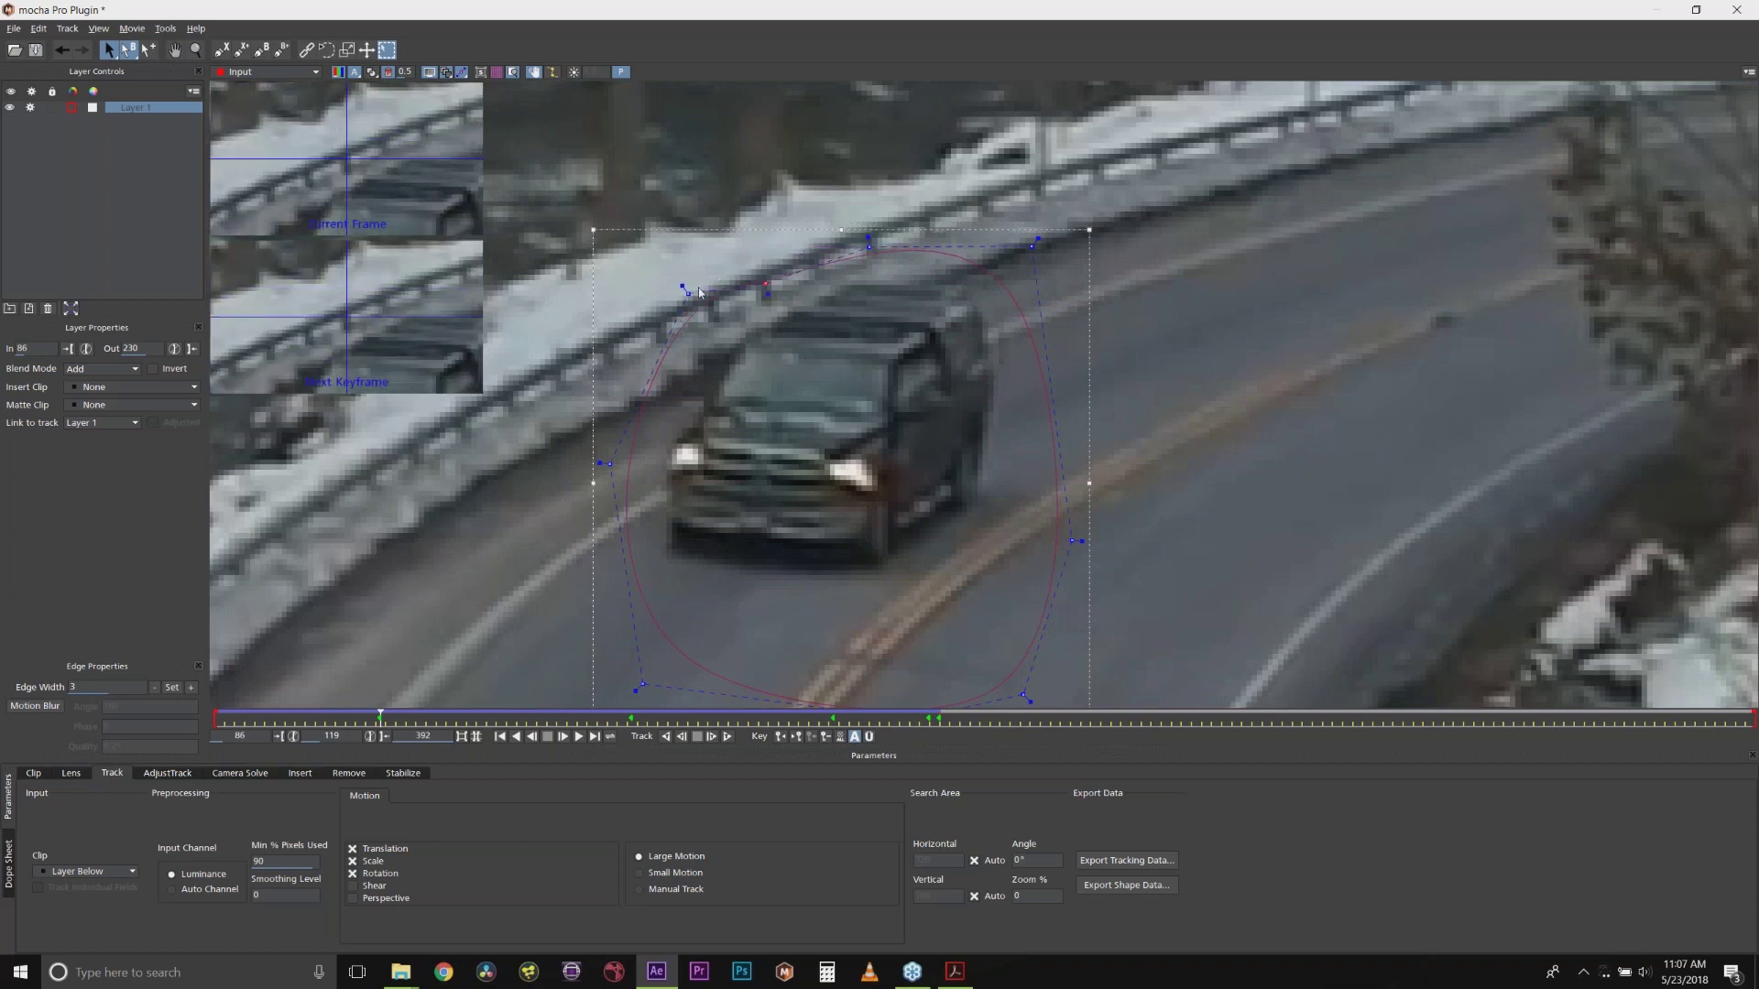
pyautogui.moveTo(686, 299); pyautogui.dragTo(679, 355)
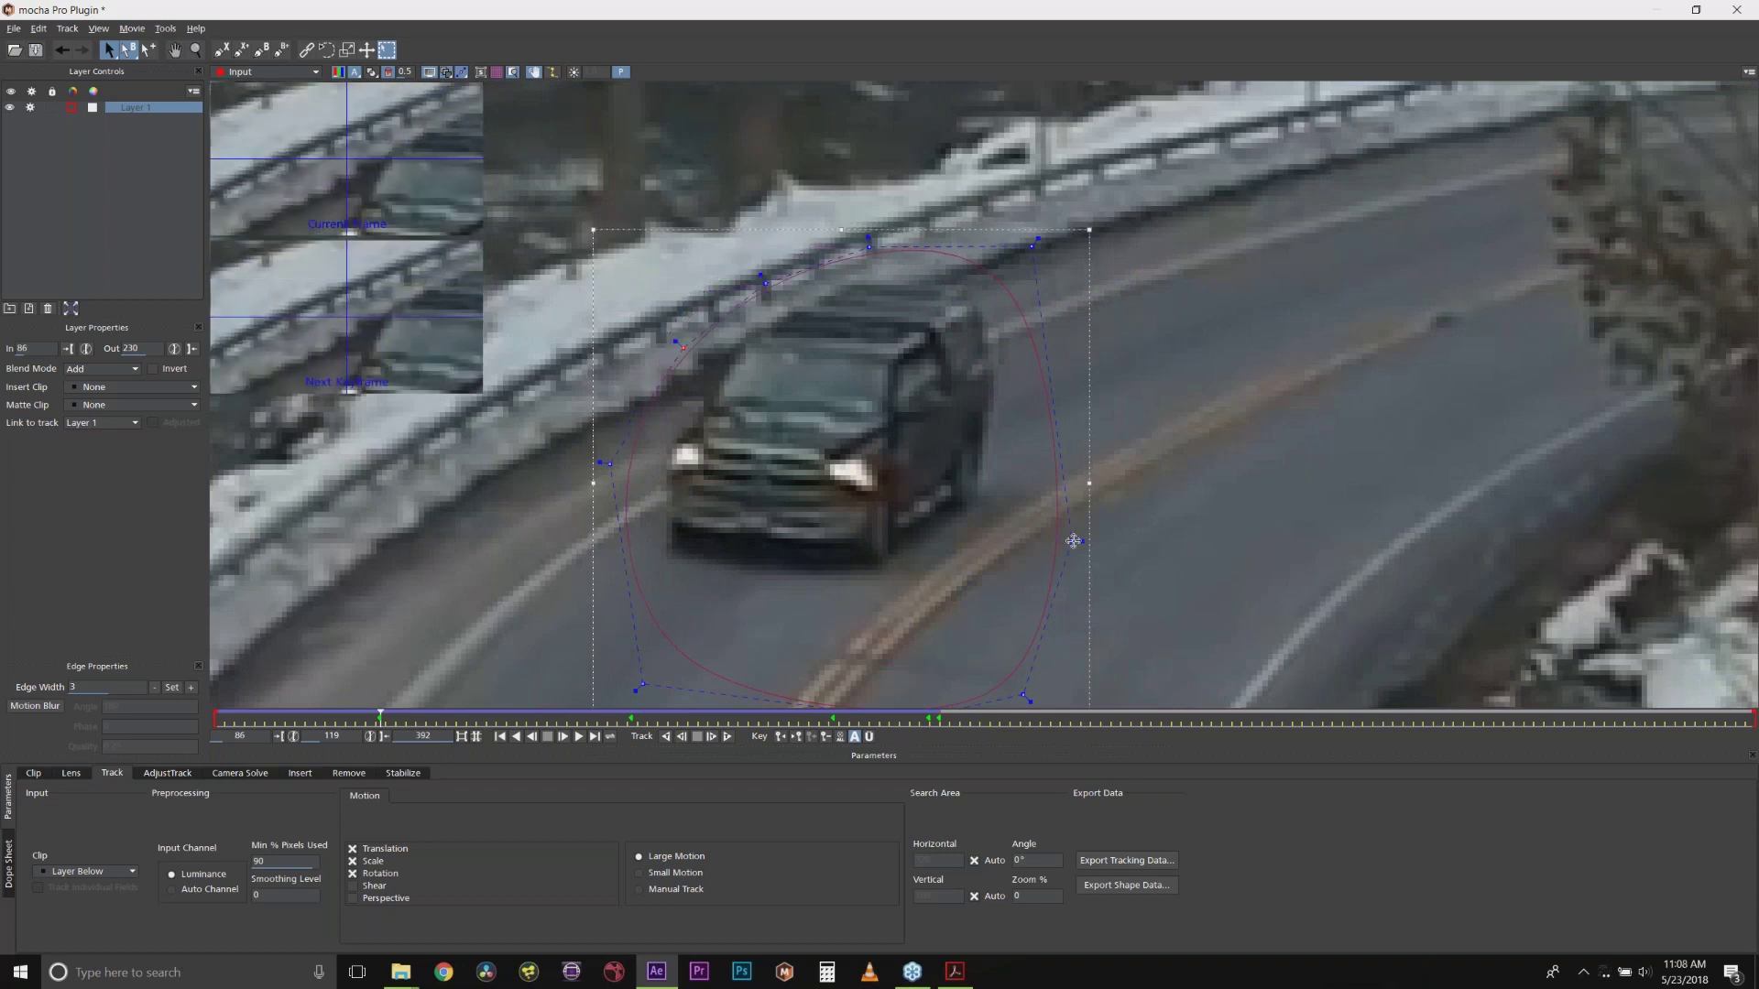
pyautogui.moveTo(1074, 540); pyautogui.dragTo(1282, 523)
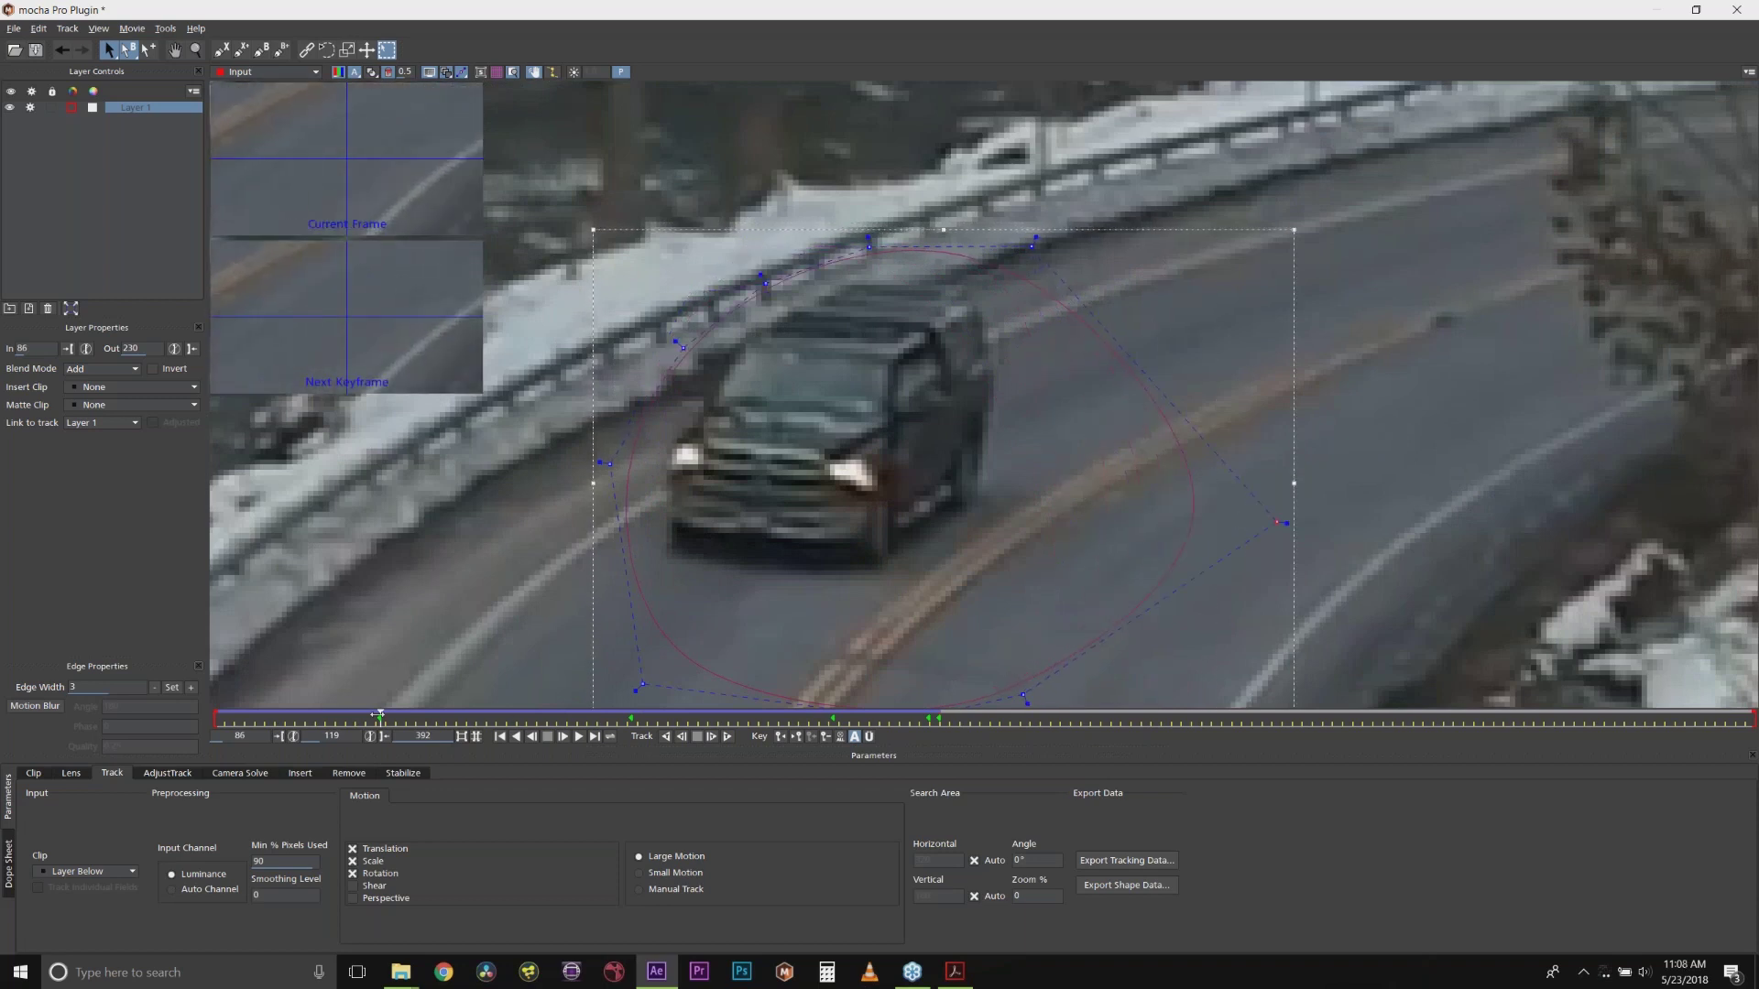
# Step: At frame 86, refit the car spline's points around the car, pulling the side nearest the bushes inward
pyautogui.moveTo(367, 717); pyautogui.dragTo(214, 718)
pyautogui.moveTo(1076, 213); pyautogui.dragTo(1135, 145)
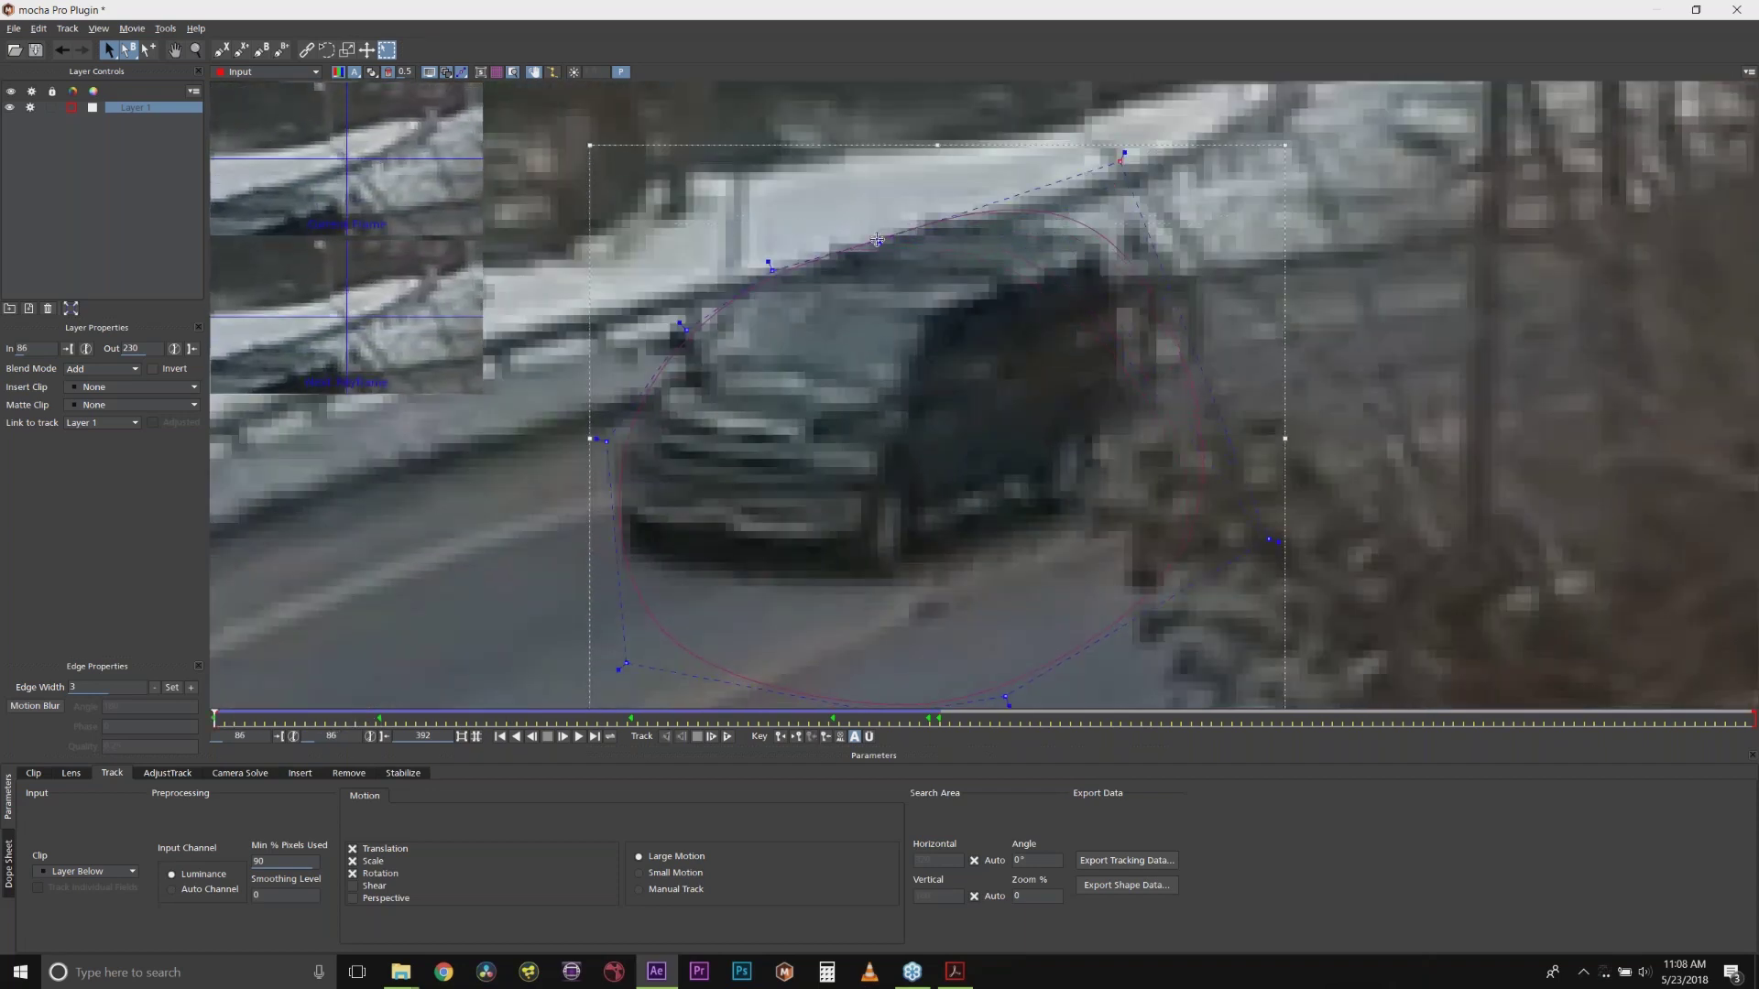
pyautogui.moveTo(878, 234); pyautogui.dragTo(867, 223)
pyautogui.moveTo(768, 263); pyautogui.dragTo(751, 248)
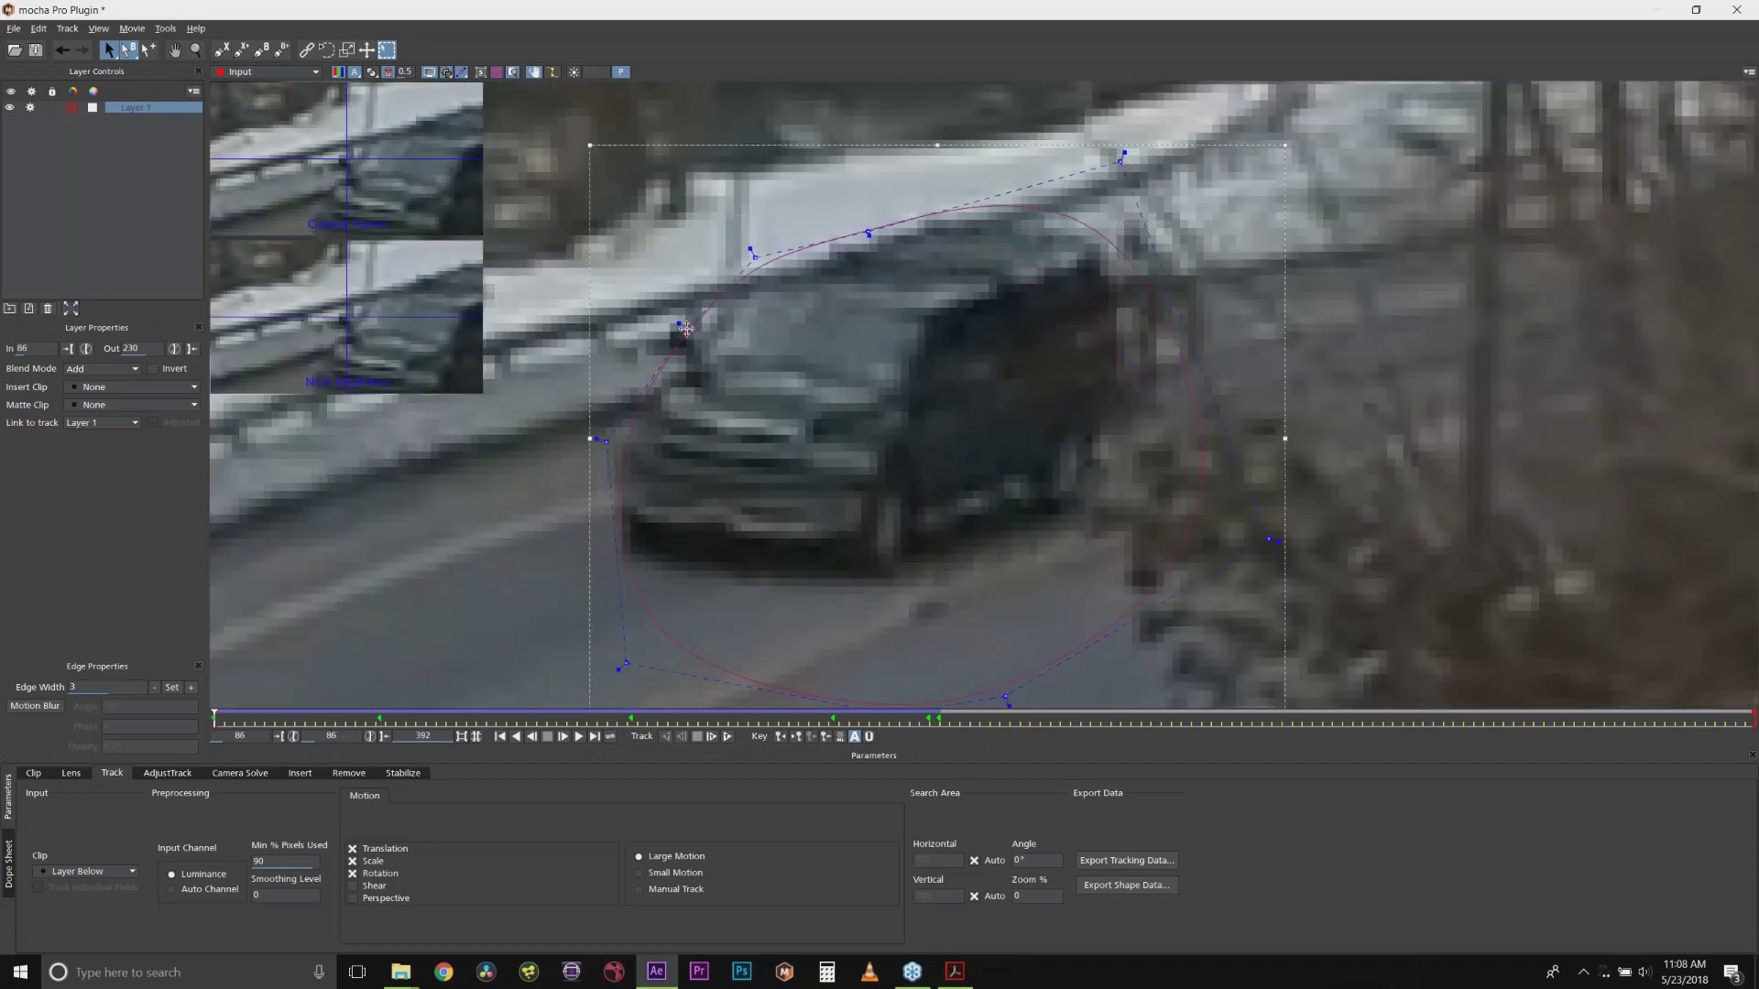
pyautogui.moveTo(680, 326); pyautogui.dragTo(627, 315)
pyautogui.moveTo(605, 436); pyautogui.dragTo(586, 439)
pyautogui.moveTo(623, 666); pyautogui.dragTo(568, 661)
pyautogui.moveTo(1005, 697); pyautogui.dragTo(945, 656)
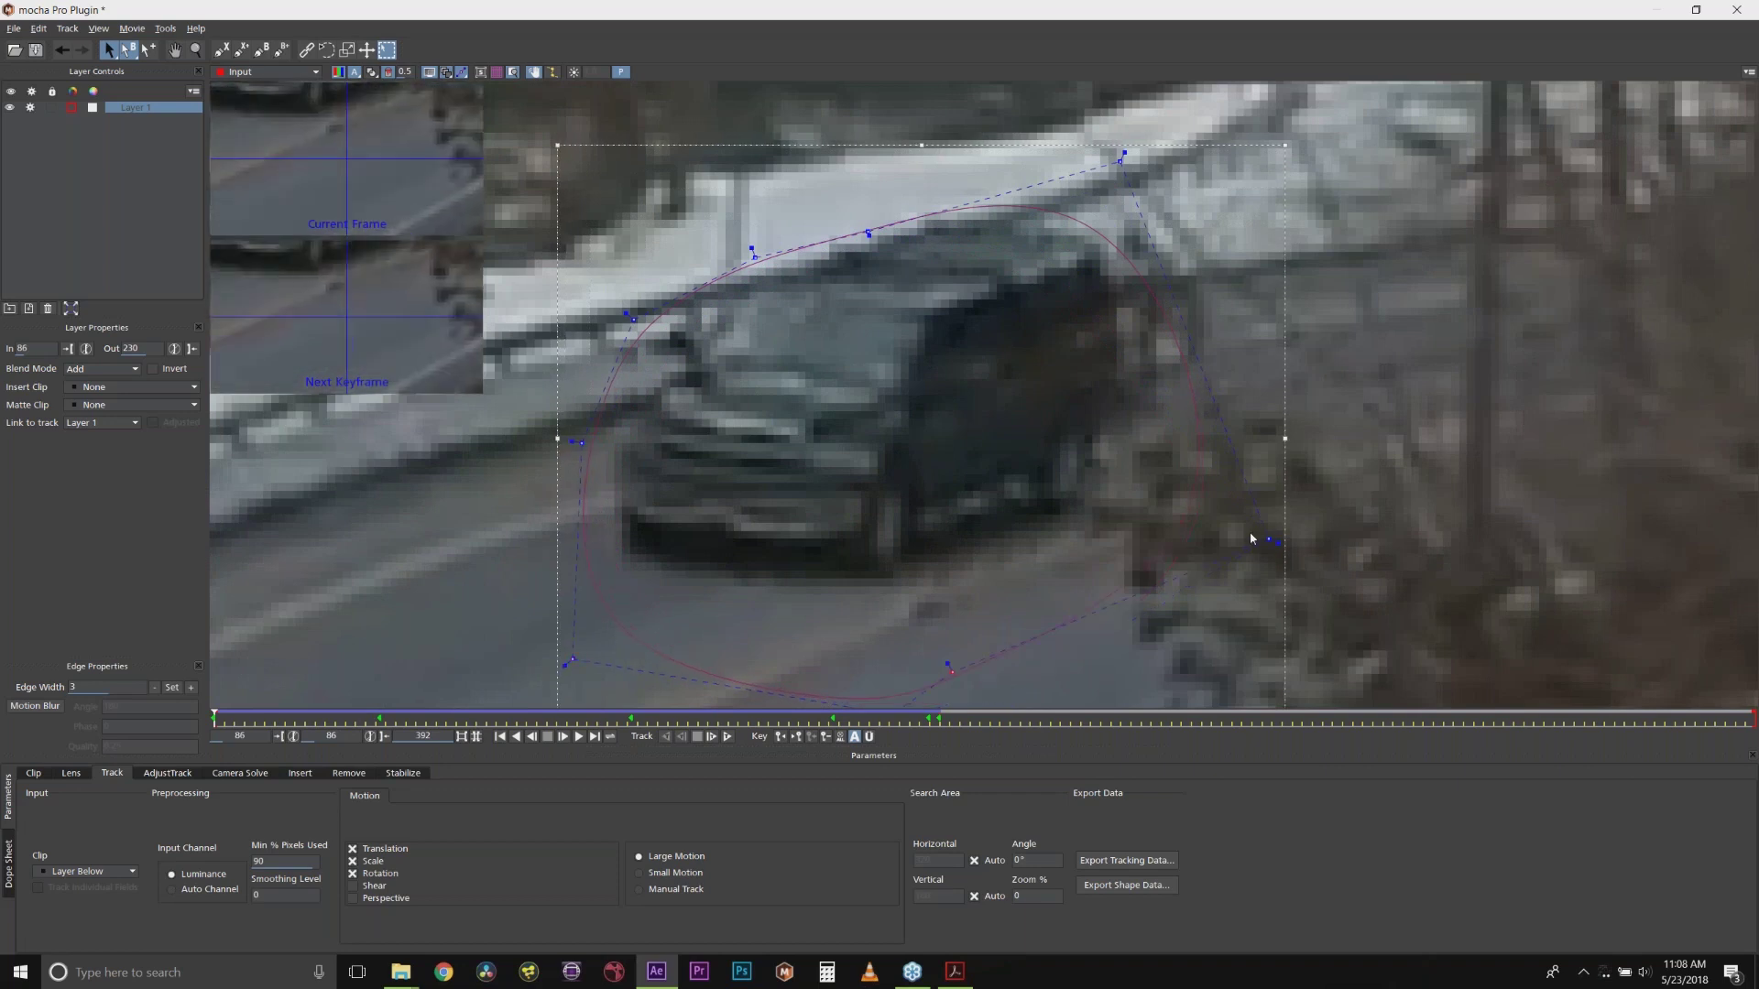
pyautogui.moveTo(1268, 538); pyautogui.dragTo(1198, 412)
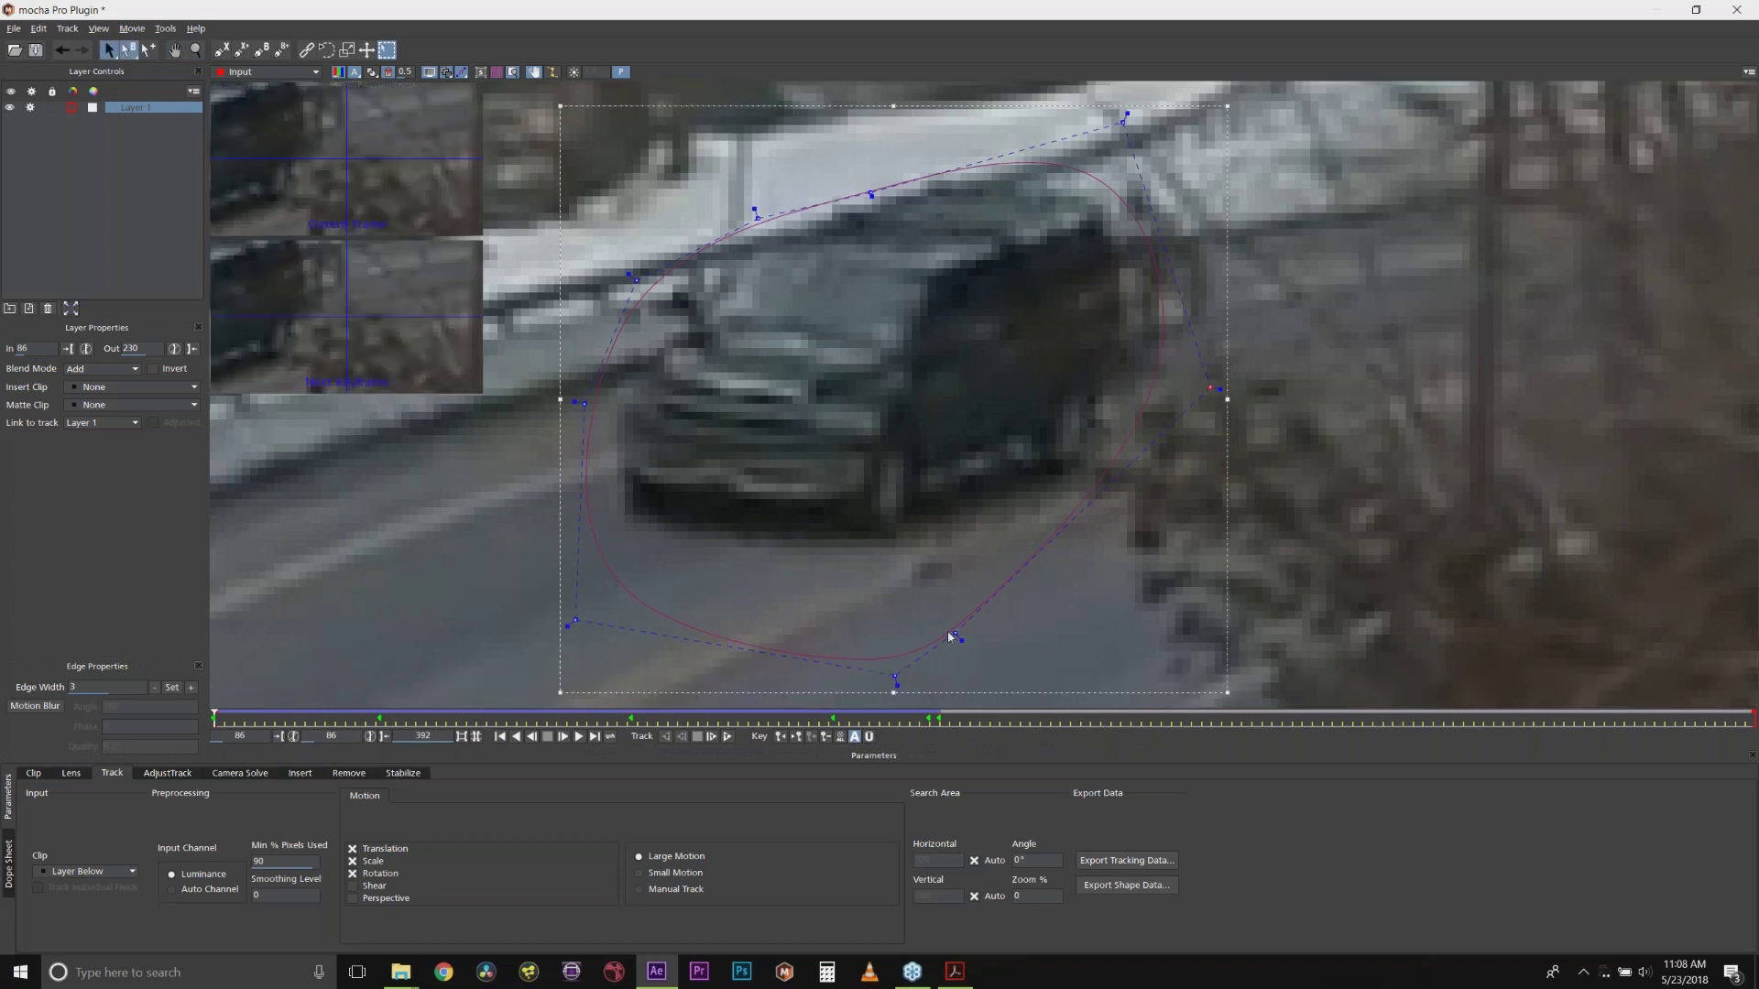
# Step: At frame 86, reshape the car spline's lower corner and bush-side points to include more road beside the car's rear wheel
pyautogui.moveTo(950, 636); pyautogui.dragTo(1065, 525)
pyautogui.moveTo(897, 678); pyautogui.dragTo(1065, 667)
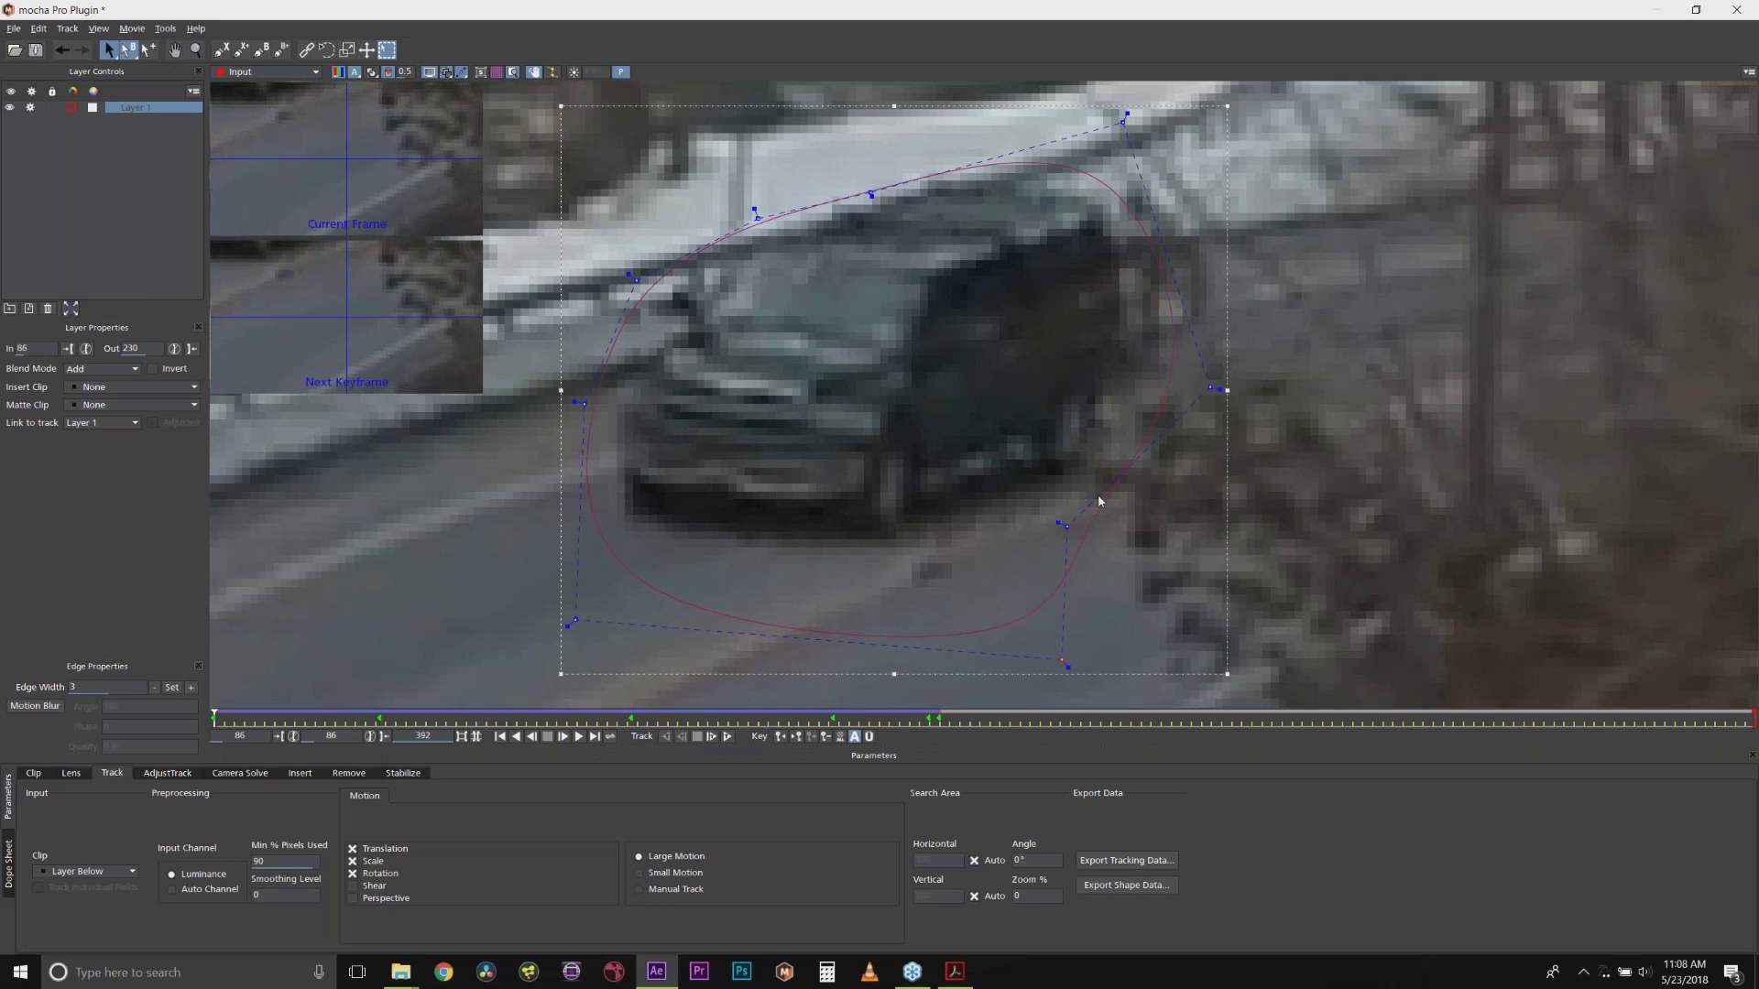
pyautogui.moveTo(1065, 525); pyautogui.dragTo(1101, 470)
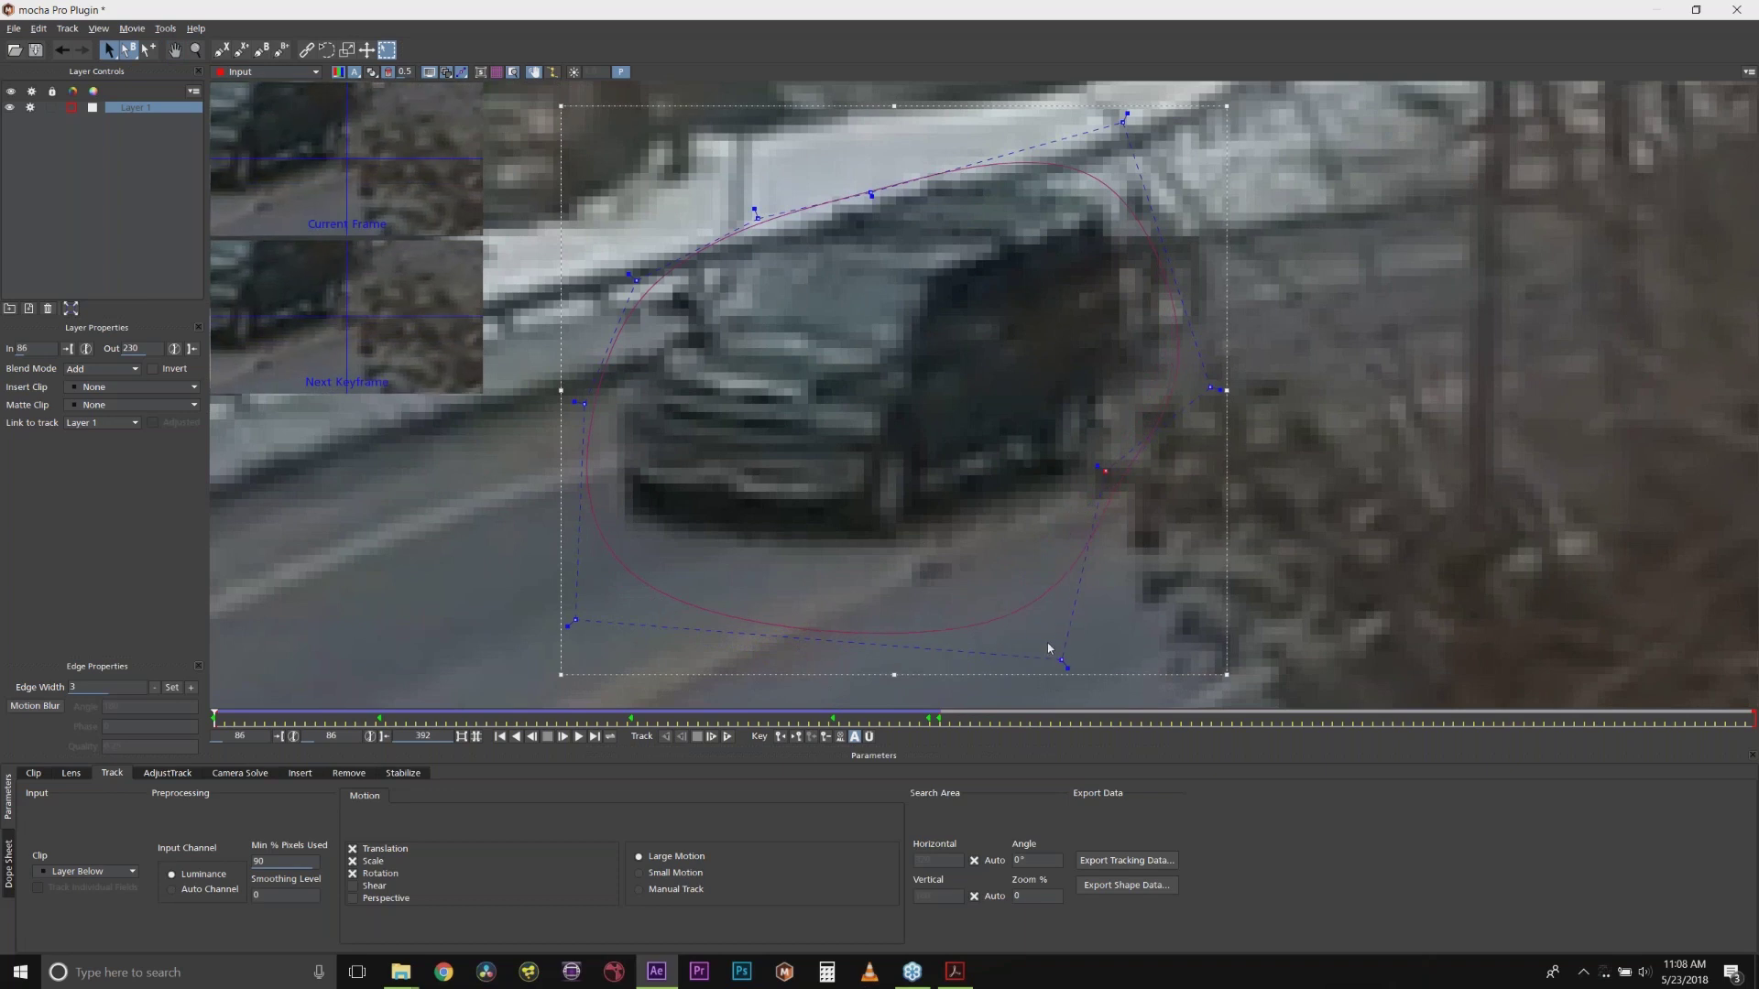
pyautogui.moveTo(1061, 660); pyautogui.dragTo(1114, 656)
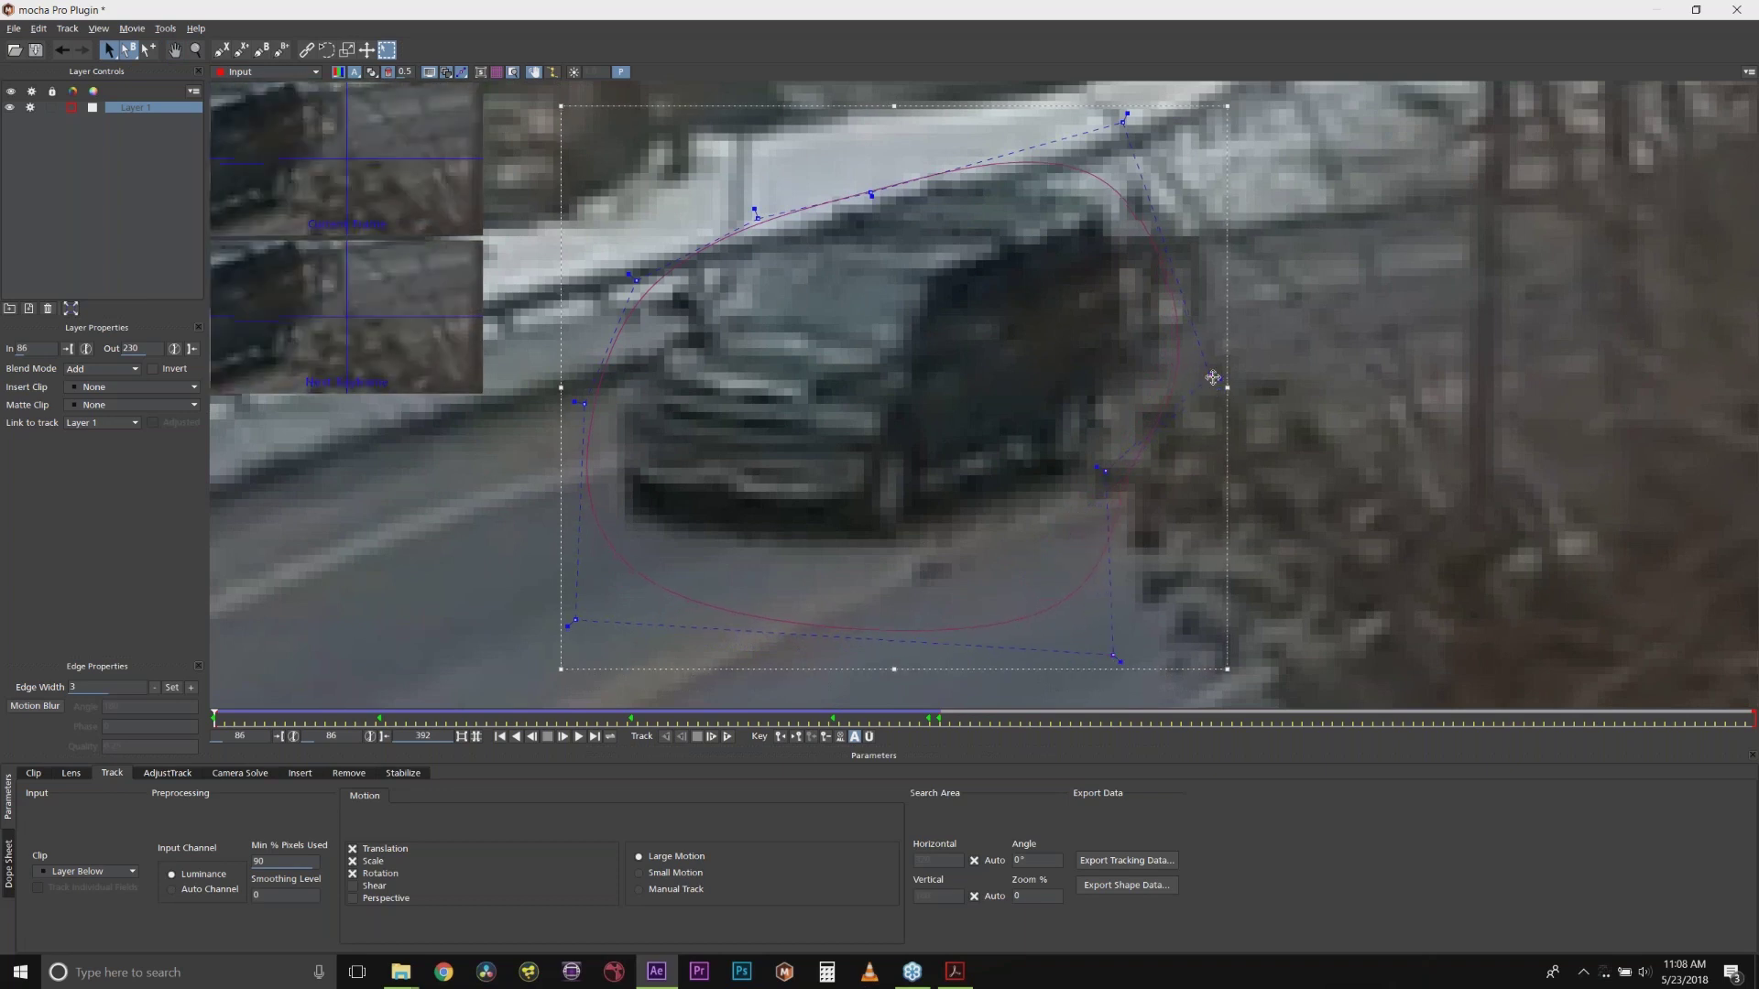
pyautogui.moveTo(1213, 378); pyautogui.dragTo(1228, 340)
pyautogui.moveTo(1105, 471); pyautogui.dragTo(1105, 459)
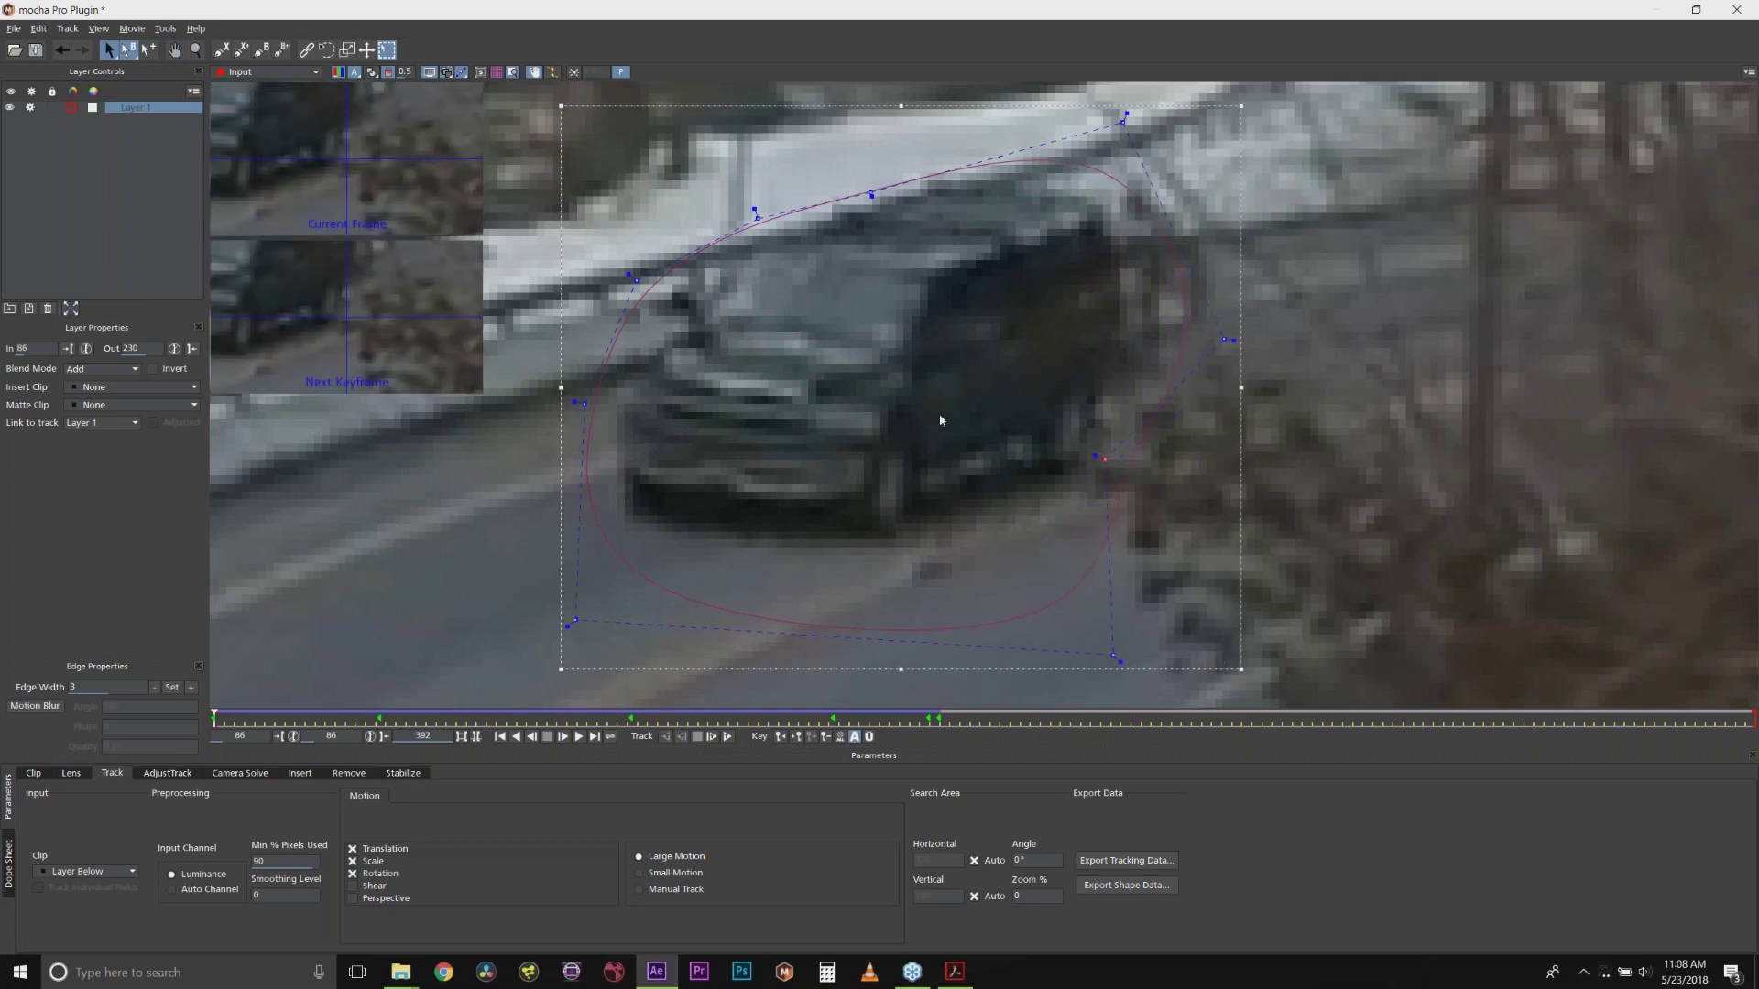
# Step: At frame 86, adjust the car spline's upper points slightly along the guardrail to even out the margin above the roof and windshield
pyautogui.moveTo(758, 218); pyautogui.dragTo(749, 207)
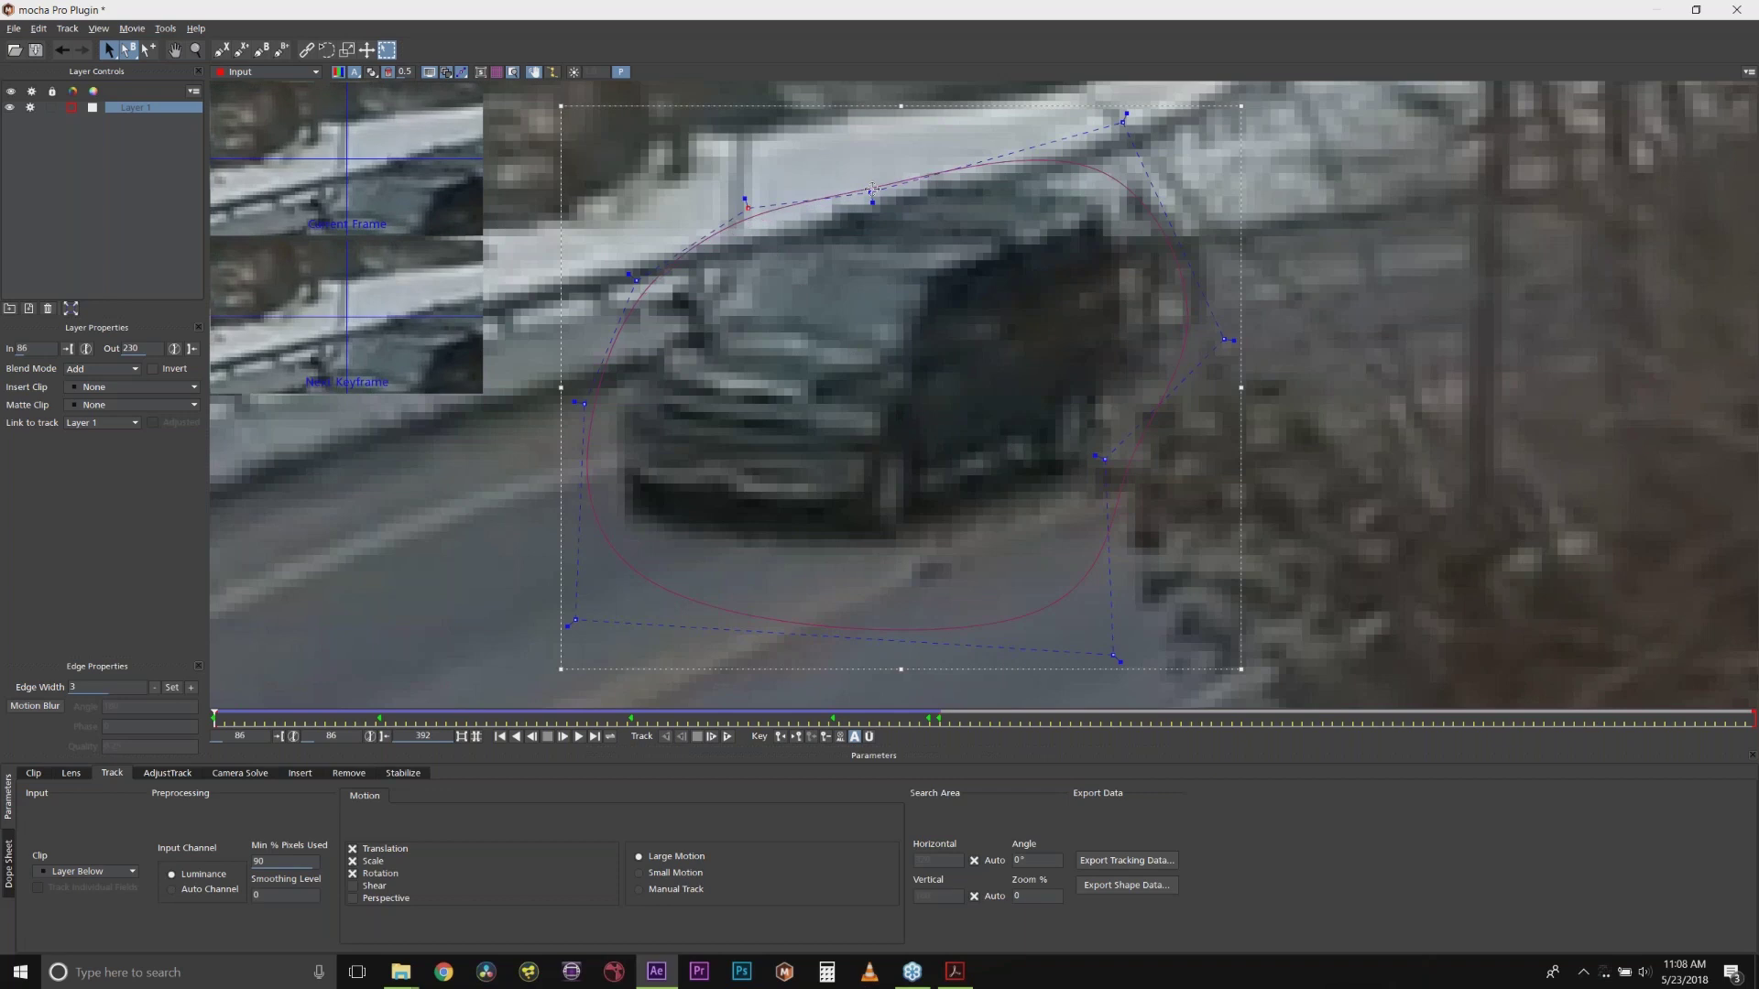
pyautogui.moveTo(873, 191); pyautogui.dragTo(872, 181)
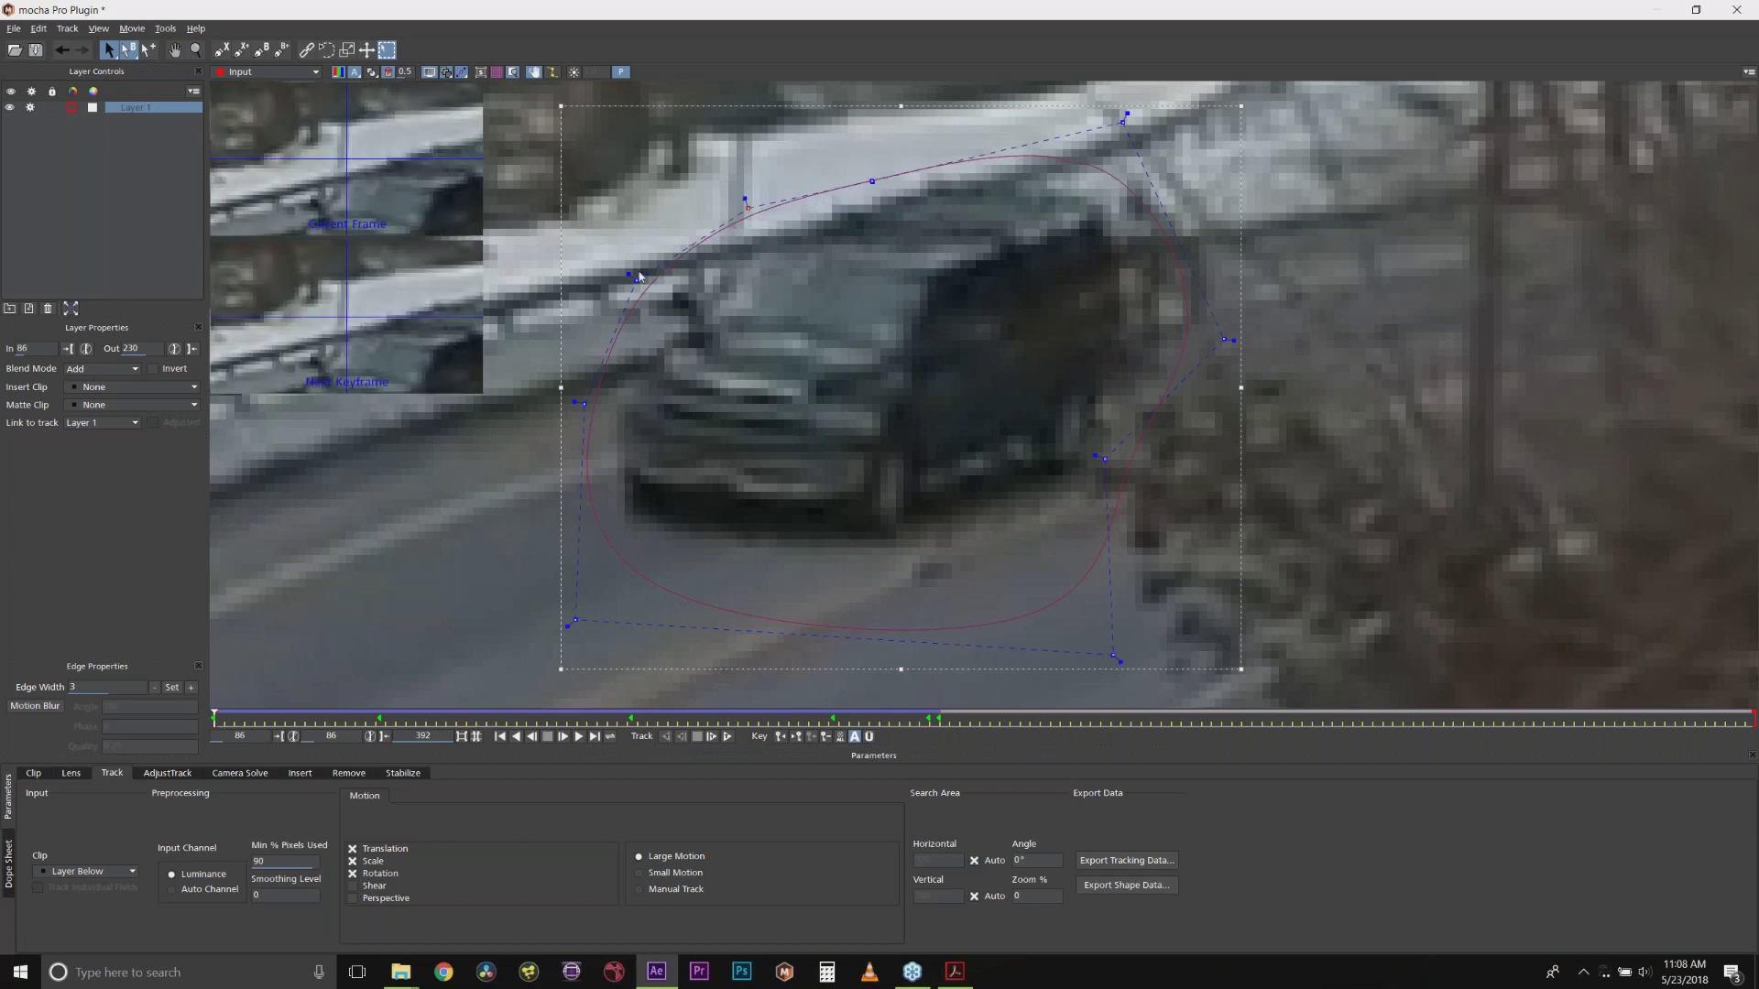
pyautogui.moveTo(640, 276); pyautogui.dragTo(635, 285)
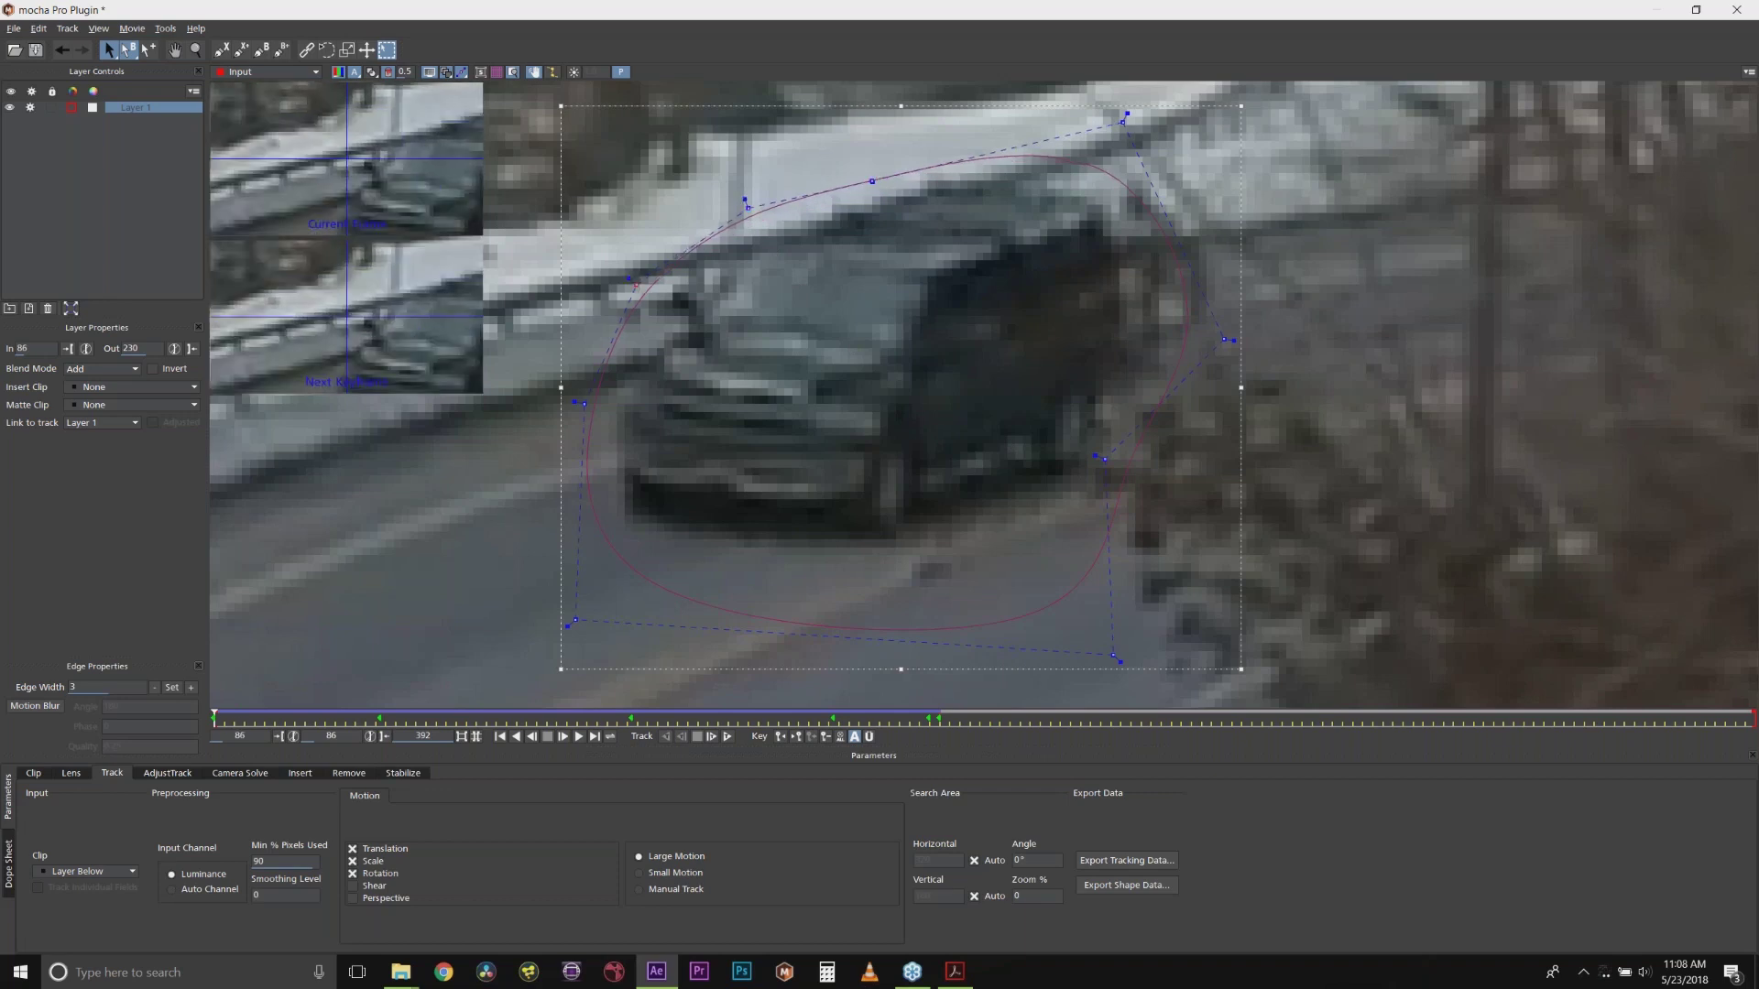
# Step: Examine the car spline's fit around the moving car between frames 86 and 145 in a wider view
pyautogui.moveTo(214, 718); pyautogui.dragTo(511, 708)
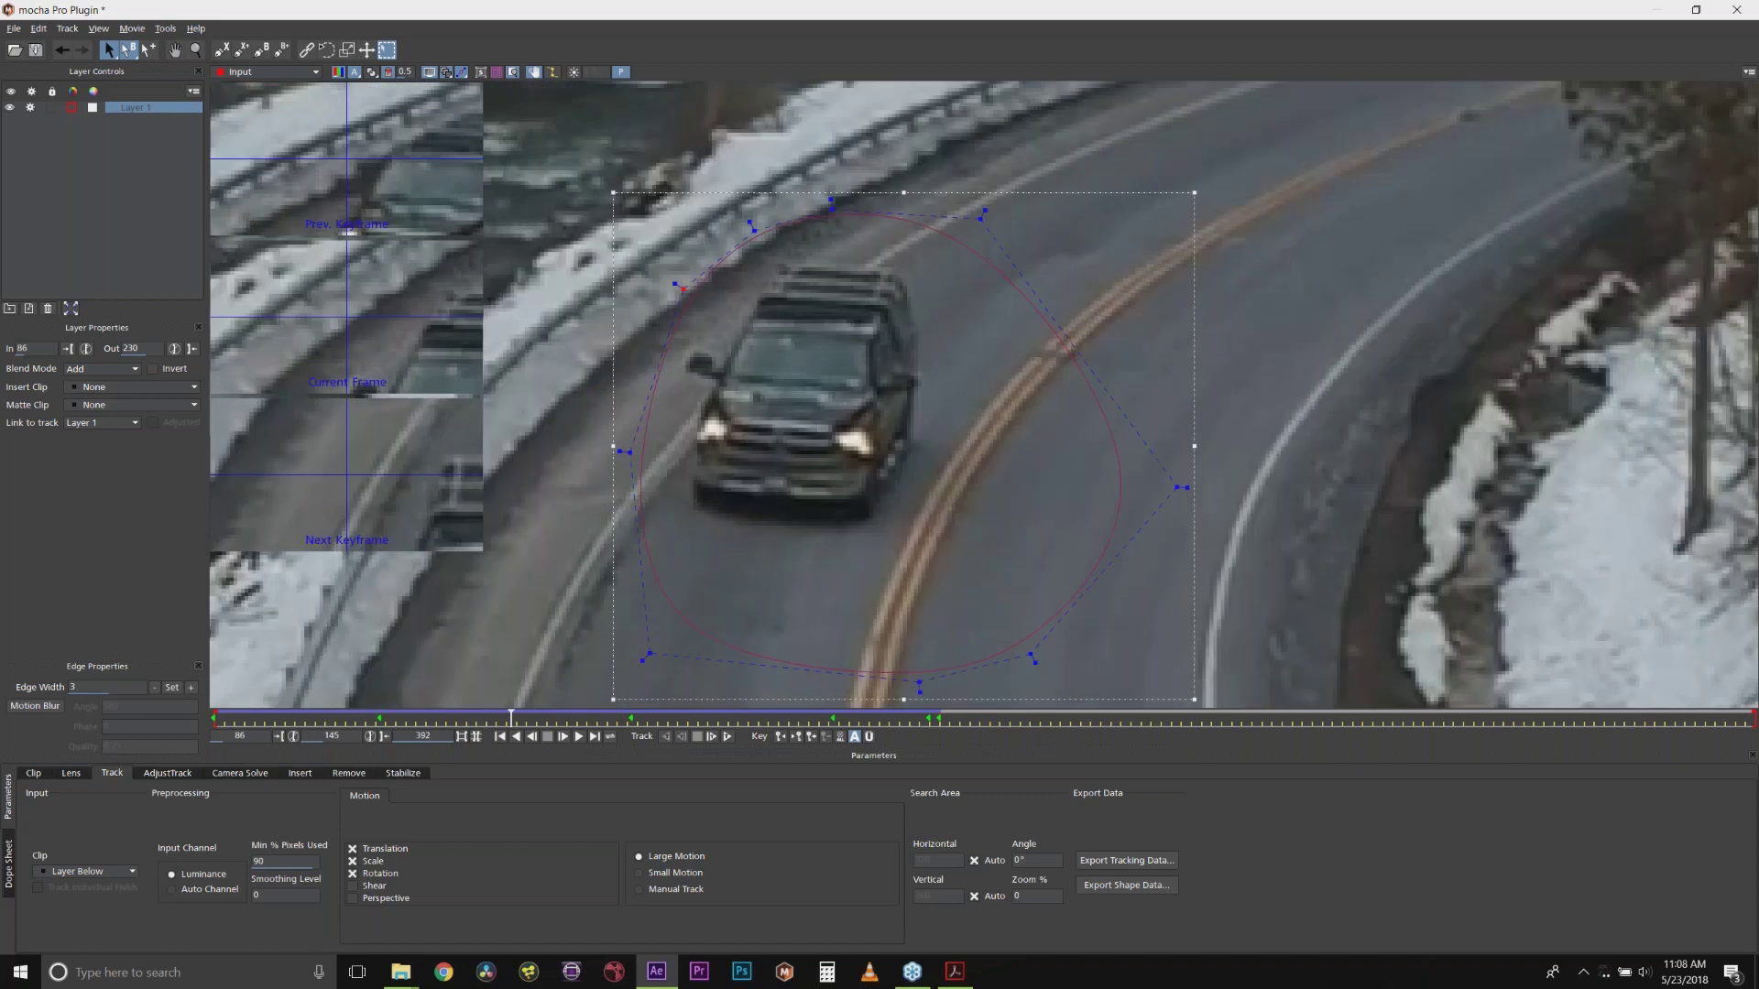
pyautogui.click(195, 50)
pyautogui.moveTo(1094, 317); pyautogui.dragTo(1107, 137)
pyautogui.press('x')
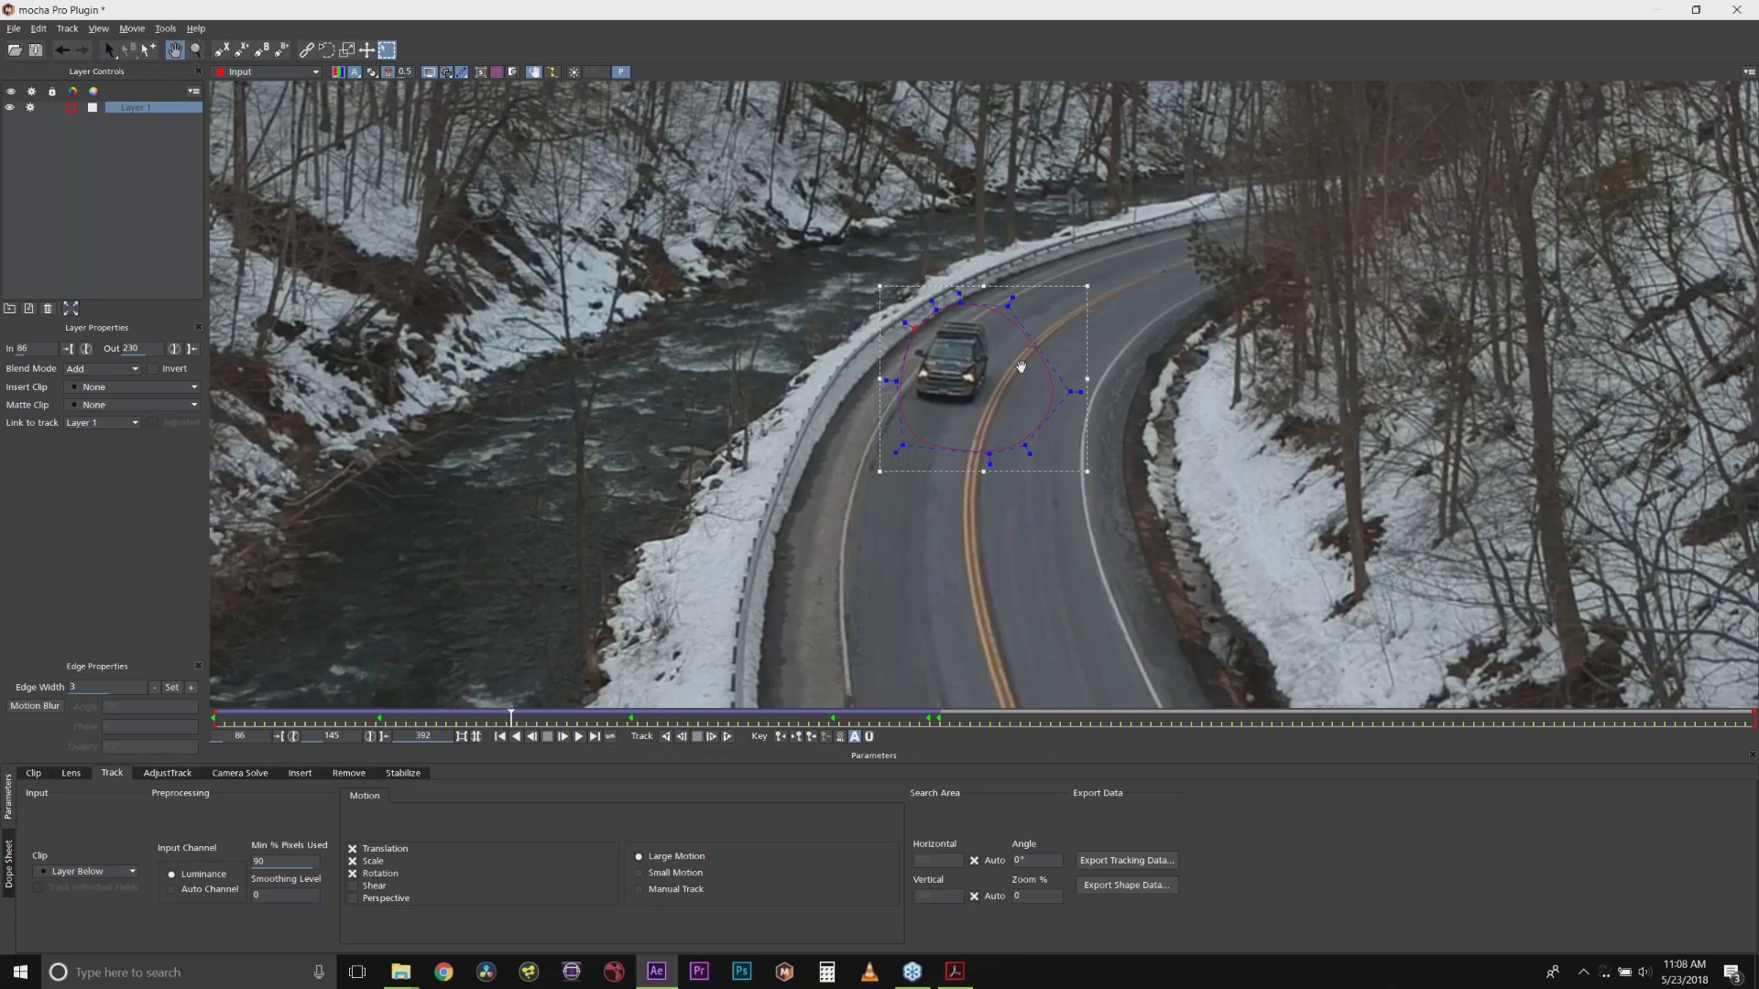
pyautogui.press('z')
pyautogui.moveTo(1075, 306); pyautogui.dragTo(1067, 311)
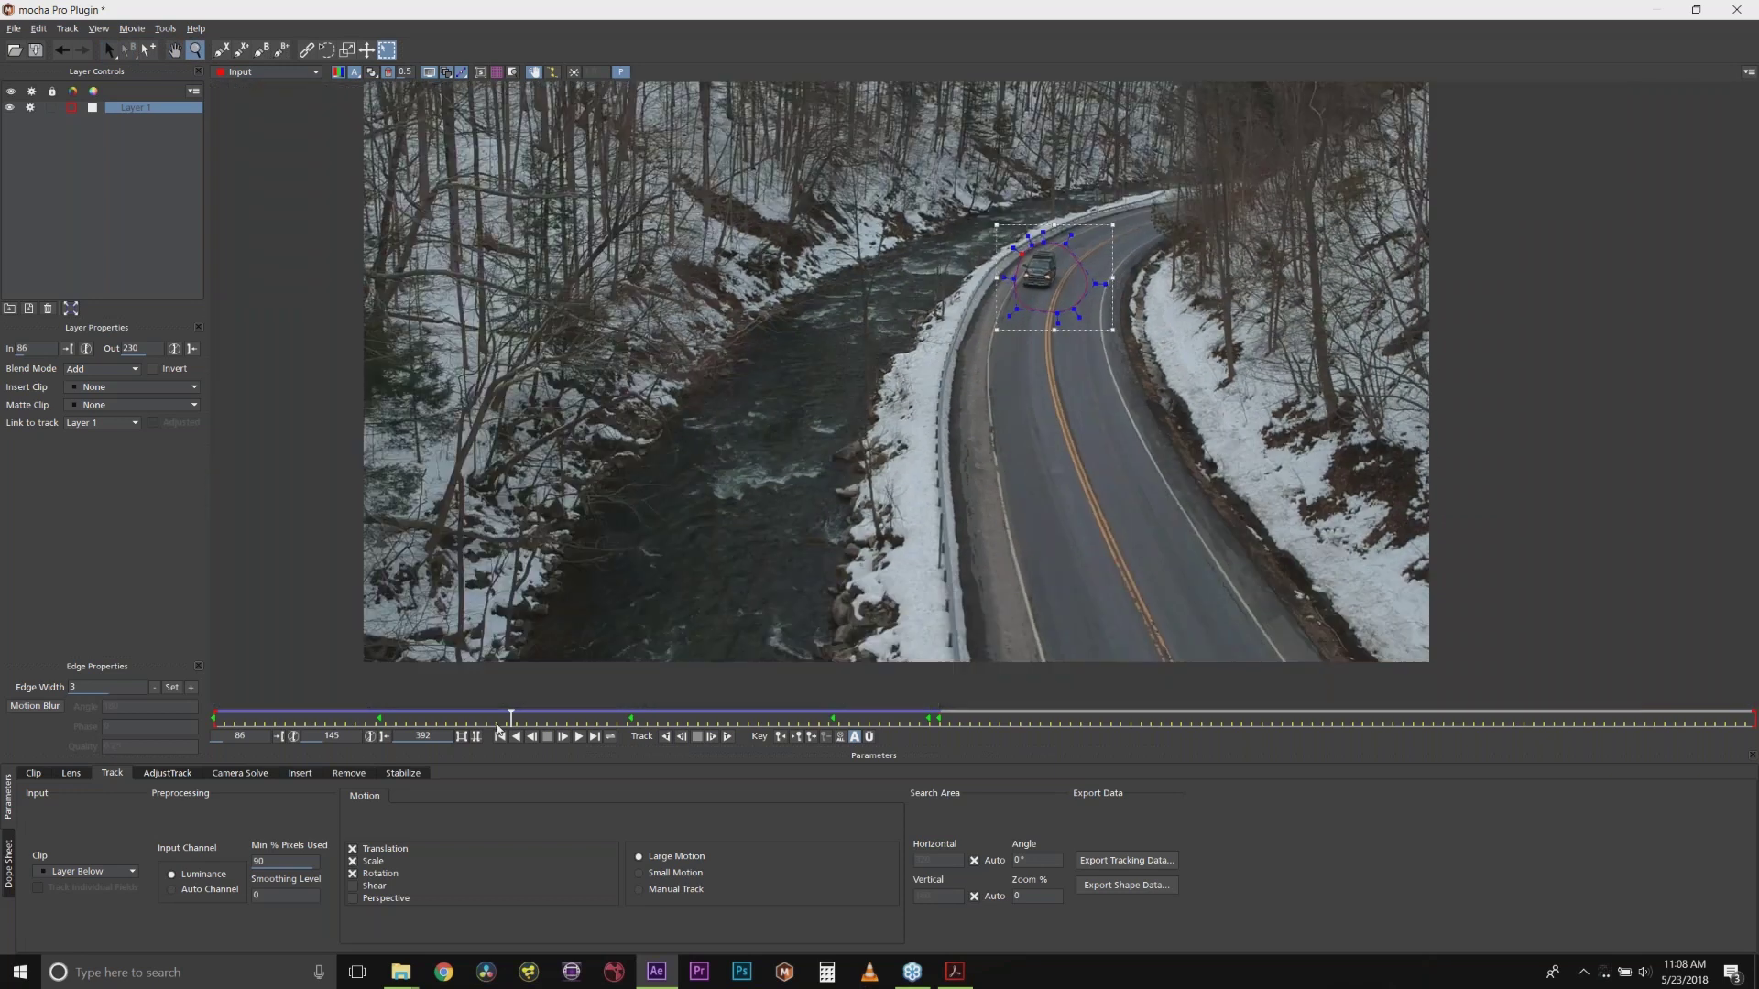
pyautogui.moveTo(487, 716); pyautogui.dragTo(213, 712)
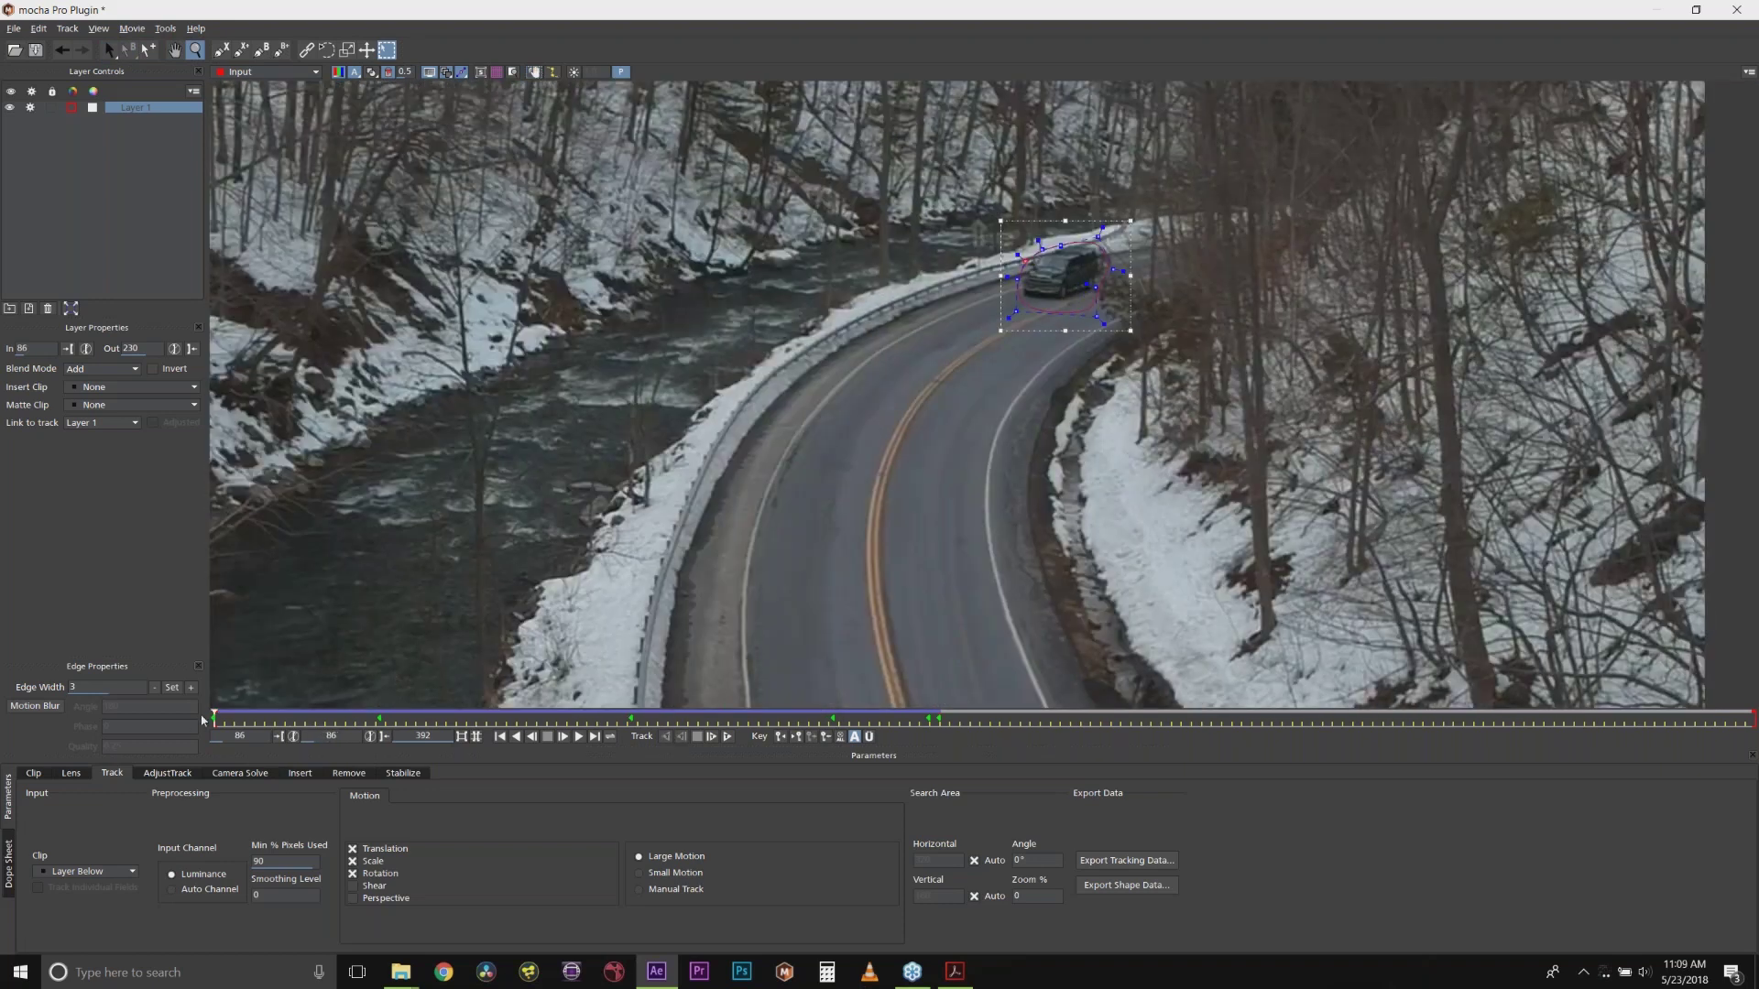
pyautogui.moveTo(214, 717)
pyautogui.mouseDown()
pyautogui.moveTo(550, 719)
pyautogui.moveTo(214, 719)
pyautogui.mouseUp()
# Step: At frame 86, draw a new X-spline around the whole road, following the guardrail and snowy shoulder and extending below the frame edge
pyautogui.scroll(-2, 825, 490)
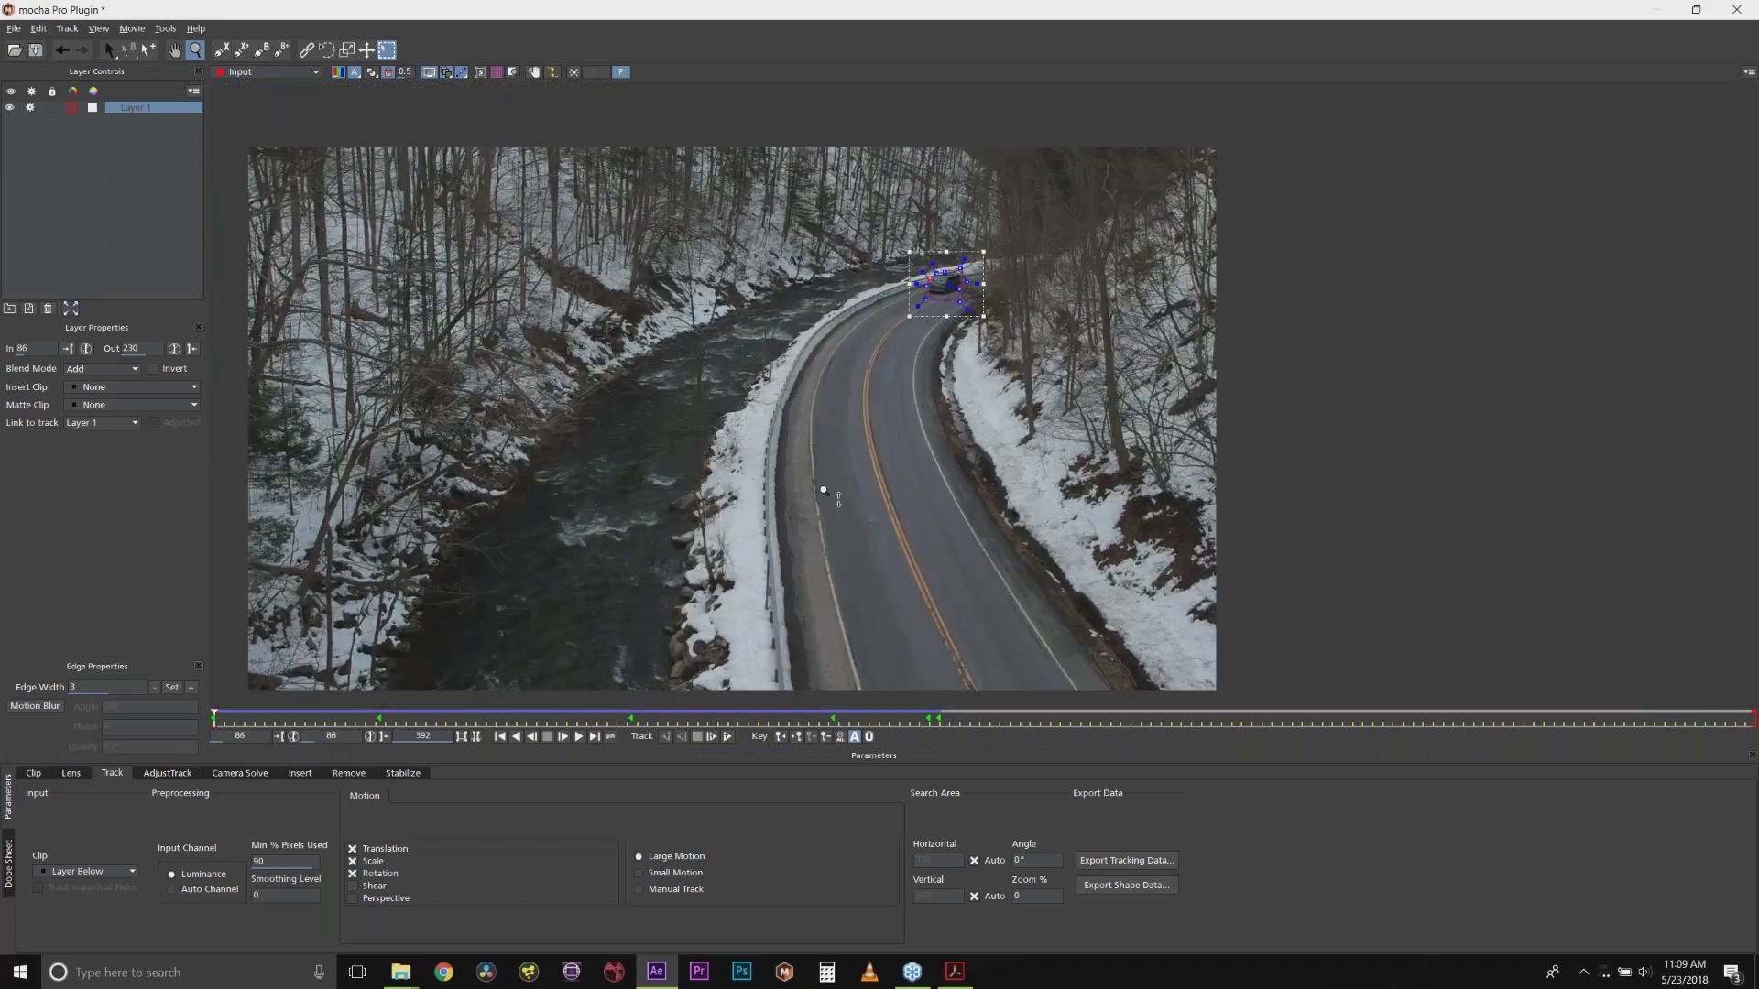
pyautogui.hotkey('shift', '.')
pyautogui.click(823, 656)
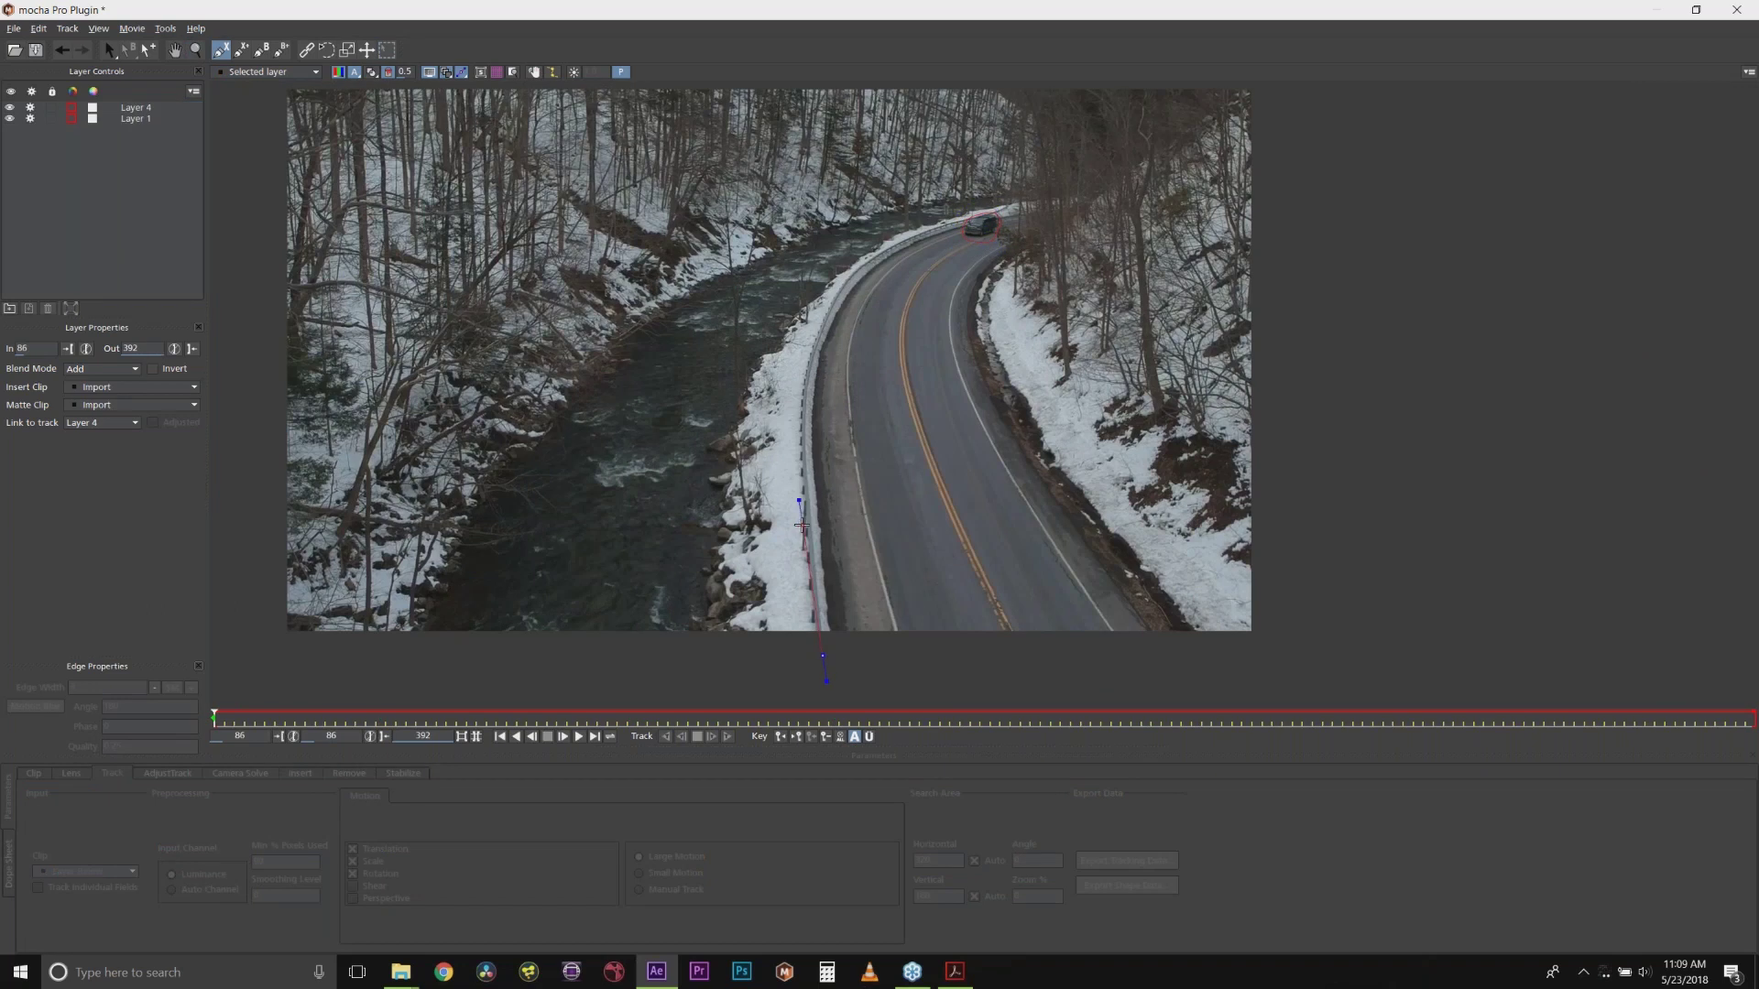
pyautogui.click(804, 523)
pyautogui.click(803, 372)
pyautogui.click(836, 275)
pyautogui.click(871, 254)
pyautogui.click(922, 228)
pyautogui.click(969, 214)
pyautogui.click(1003, 207)
pyautogui.click(1002, 229)
pyautogui.click(1000, 261)
pyautogui.click(986, 296)
pyautogui.click(990, 394)
pyautogui.click(1177, 624)
pyautogui.click(1213, 666)
pyautogui.click(1129, 678)
pyautogui.rightClick(1129, 678)
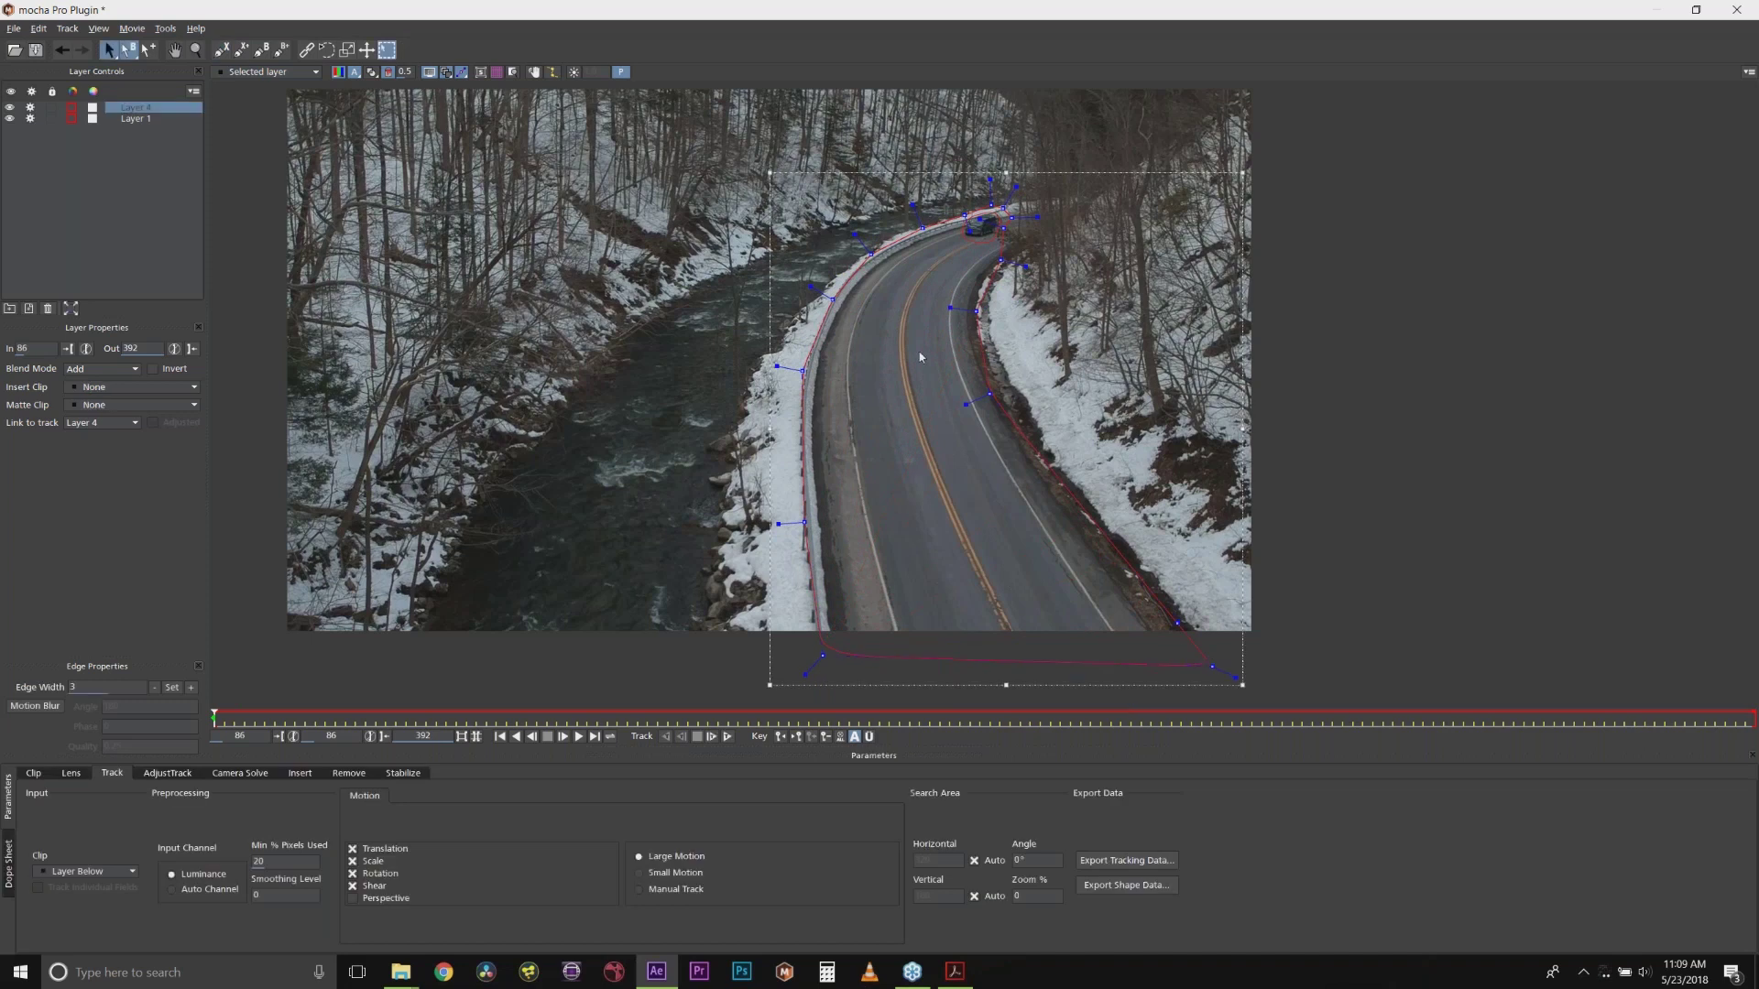
# Step: Show the layer mattes, and rename the car layer "car remove" and the road layer "background"
pyautogui.click(371, 71)
pyautogui.click(982, 240)
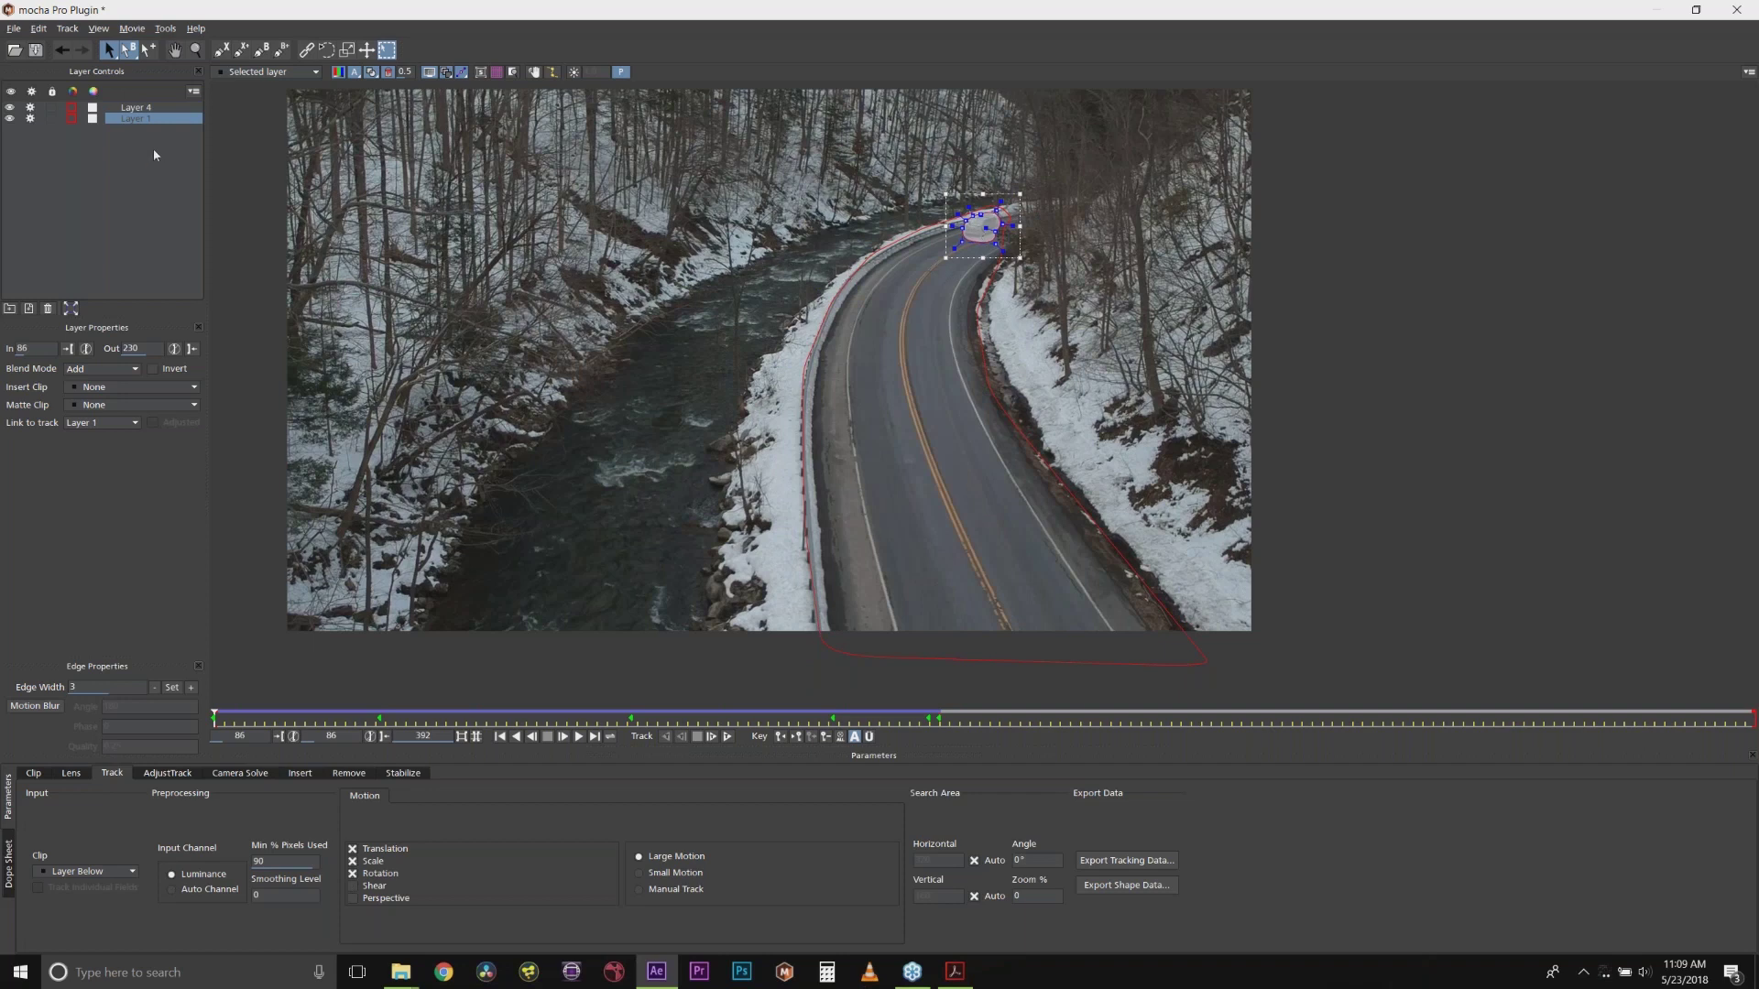
pyautogui.doubleClick(137, 117)
pyautogui.write('car remove')
pyautogui.click(146, 108)
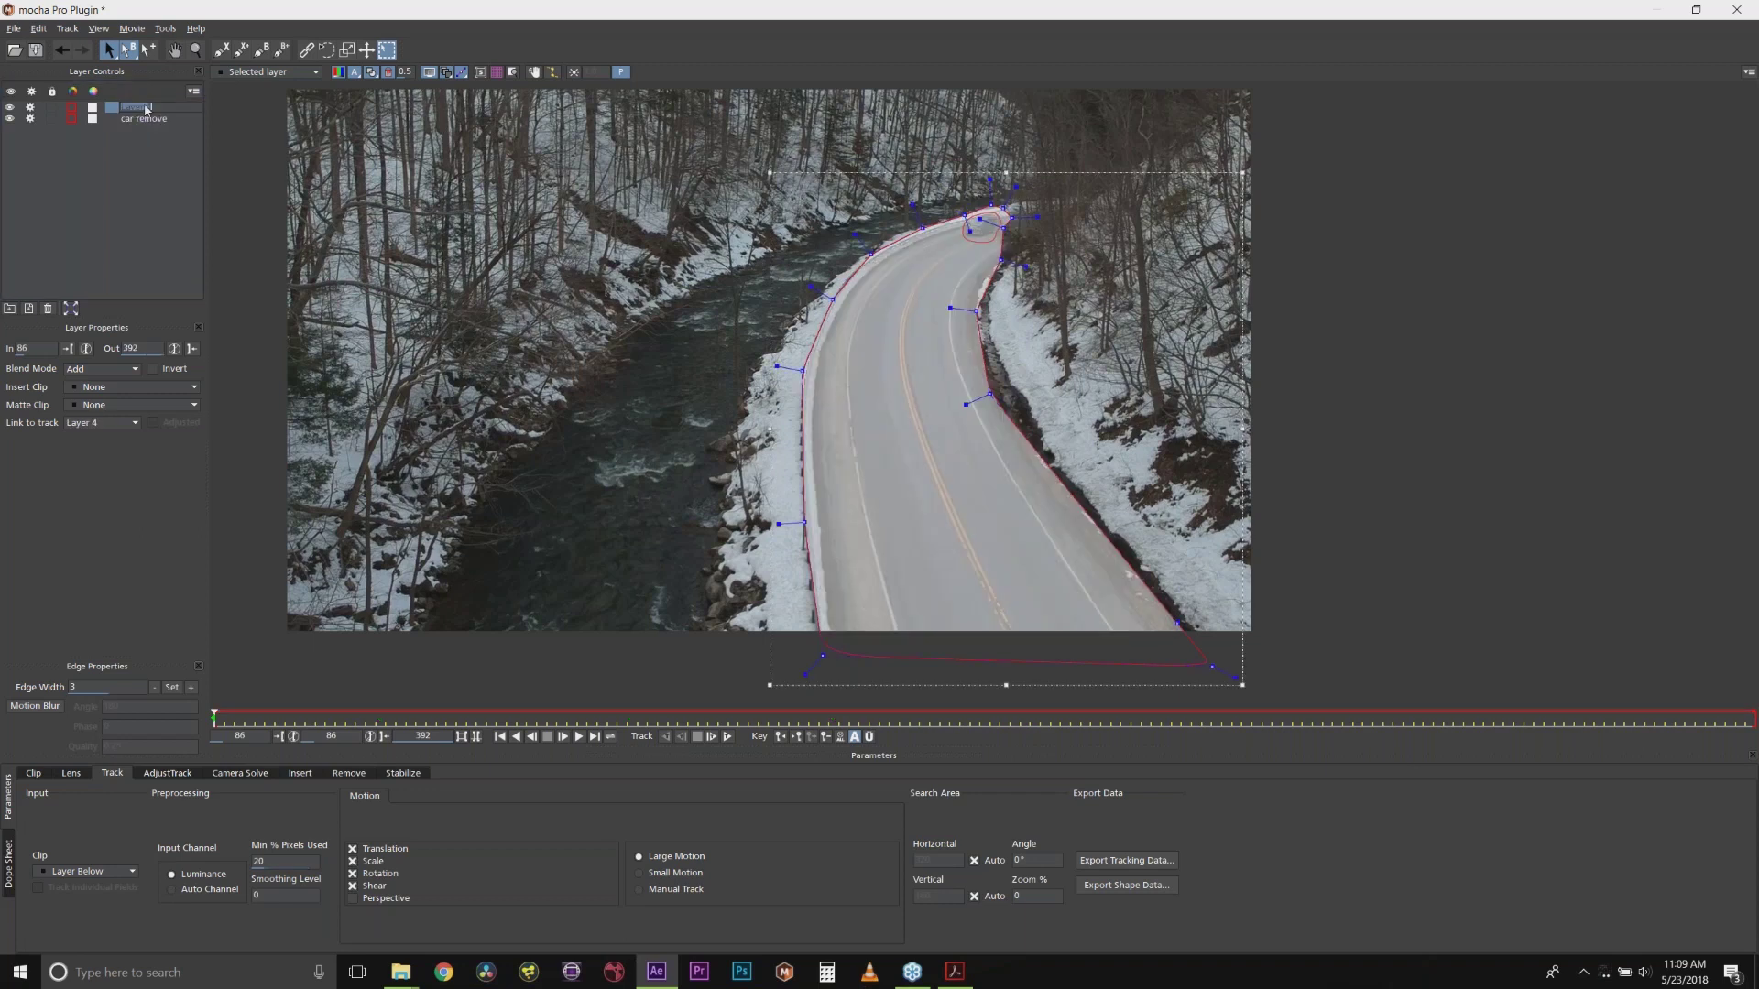
pyautogui.write('background')
pyautogui.press('Return')
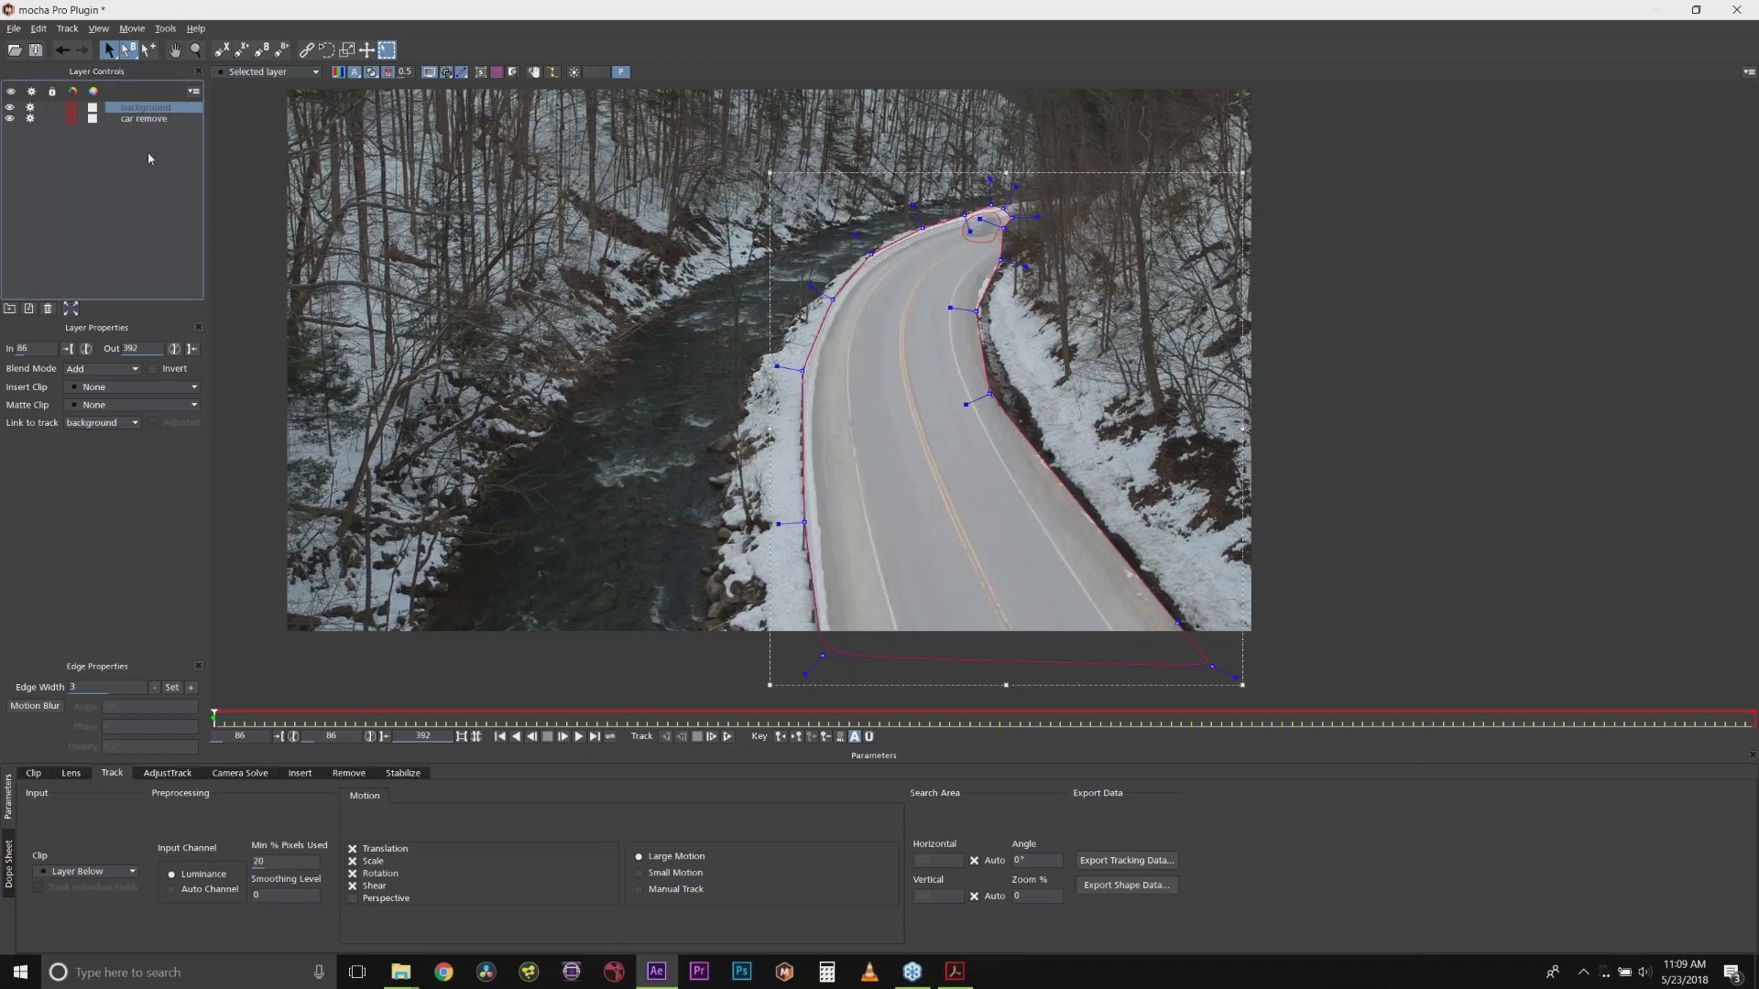
# Step: Move the car remove layer above the background layer and compare the areas covered by the two layers
pyautogui.moveTo(146, 119); pyautogui.dragTo(152, 108)
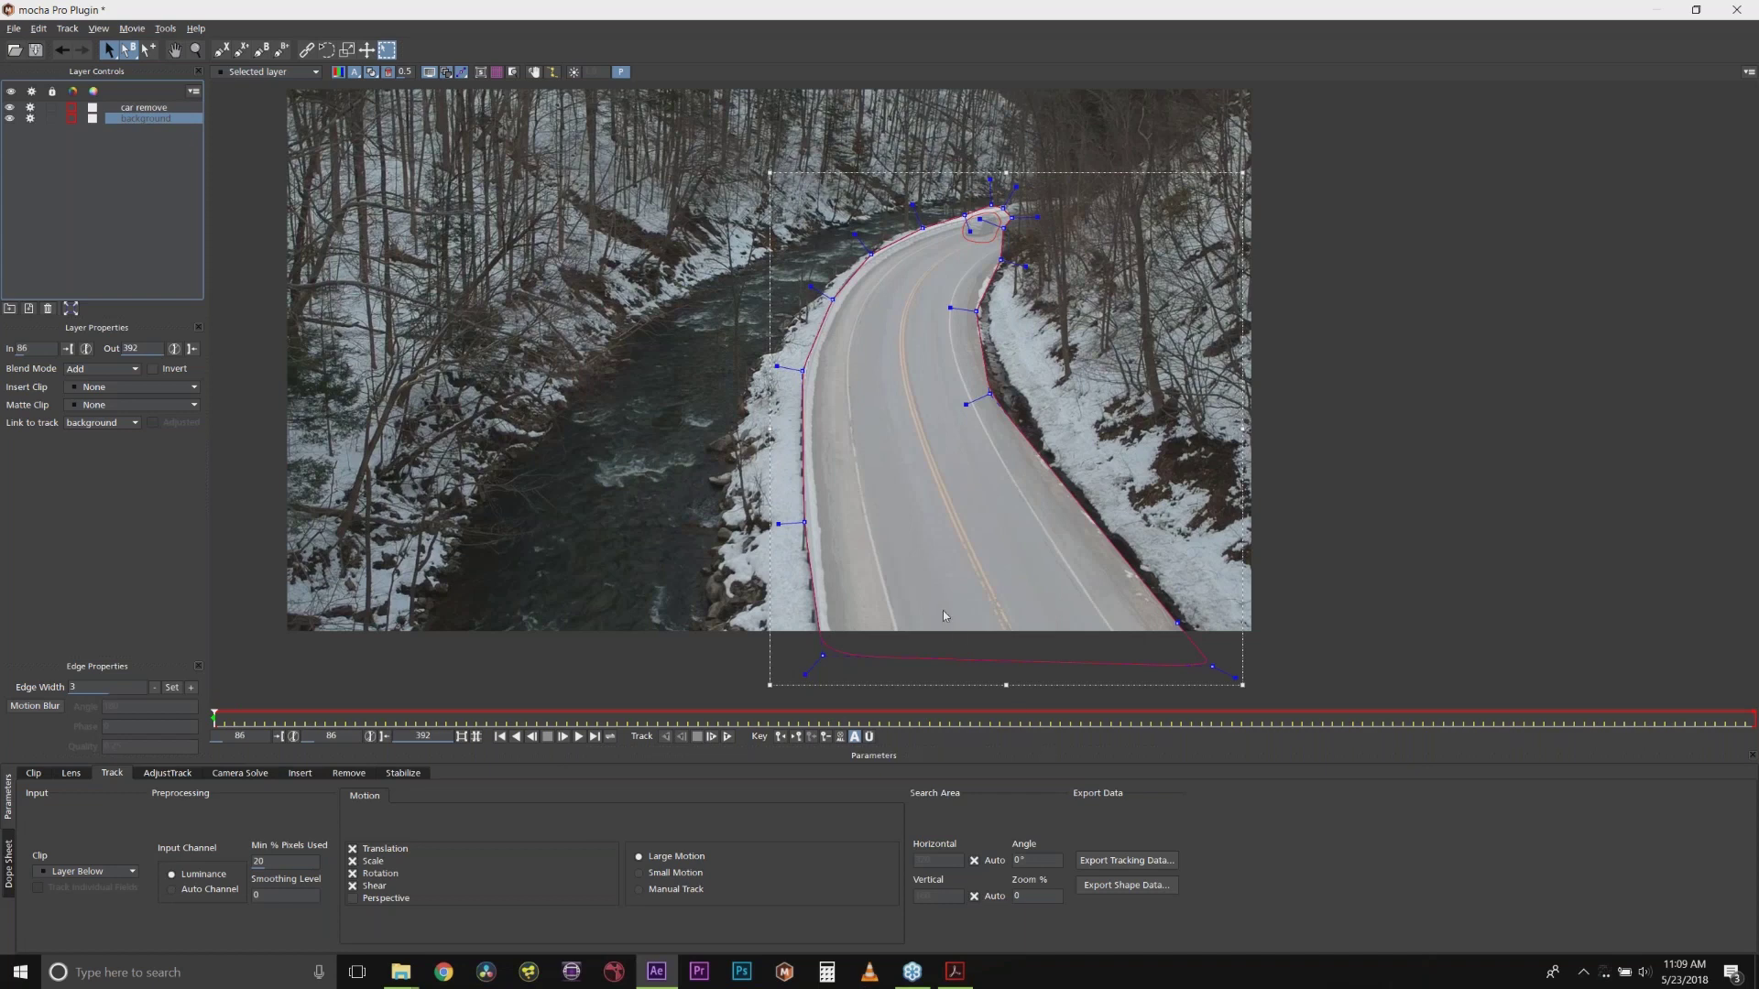
pyautogui.click(986, 228)
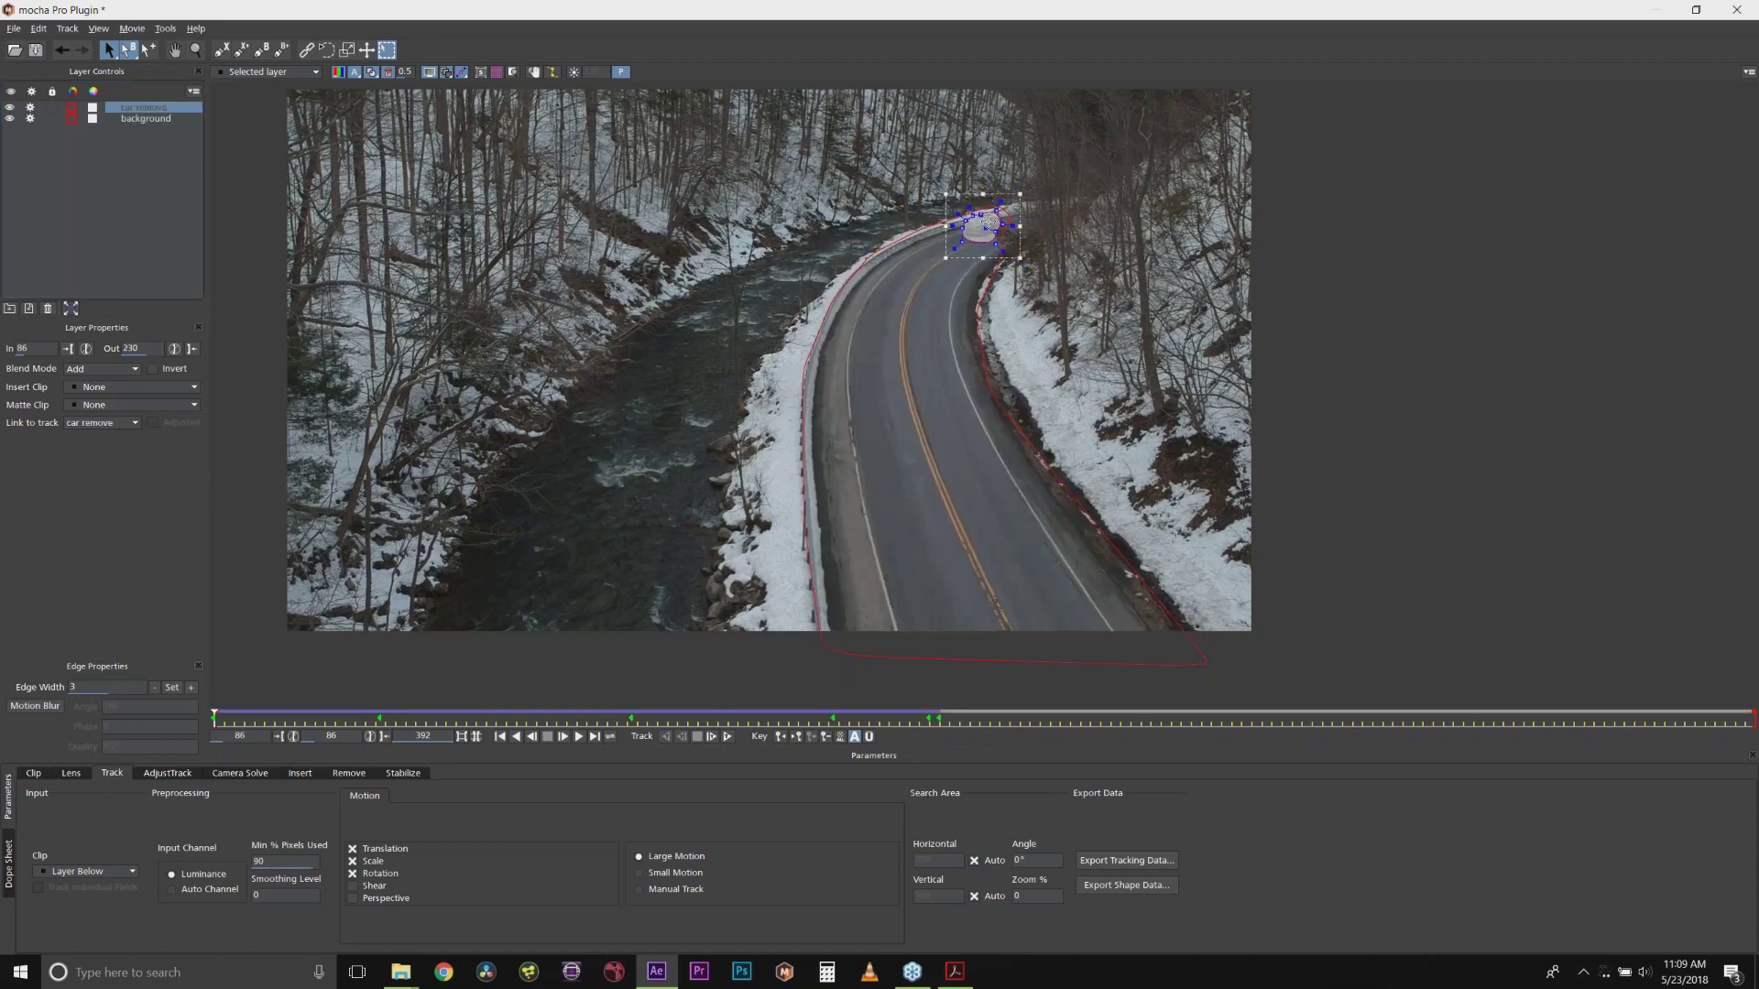
pyautogui.click(897, 266)
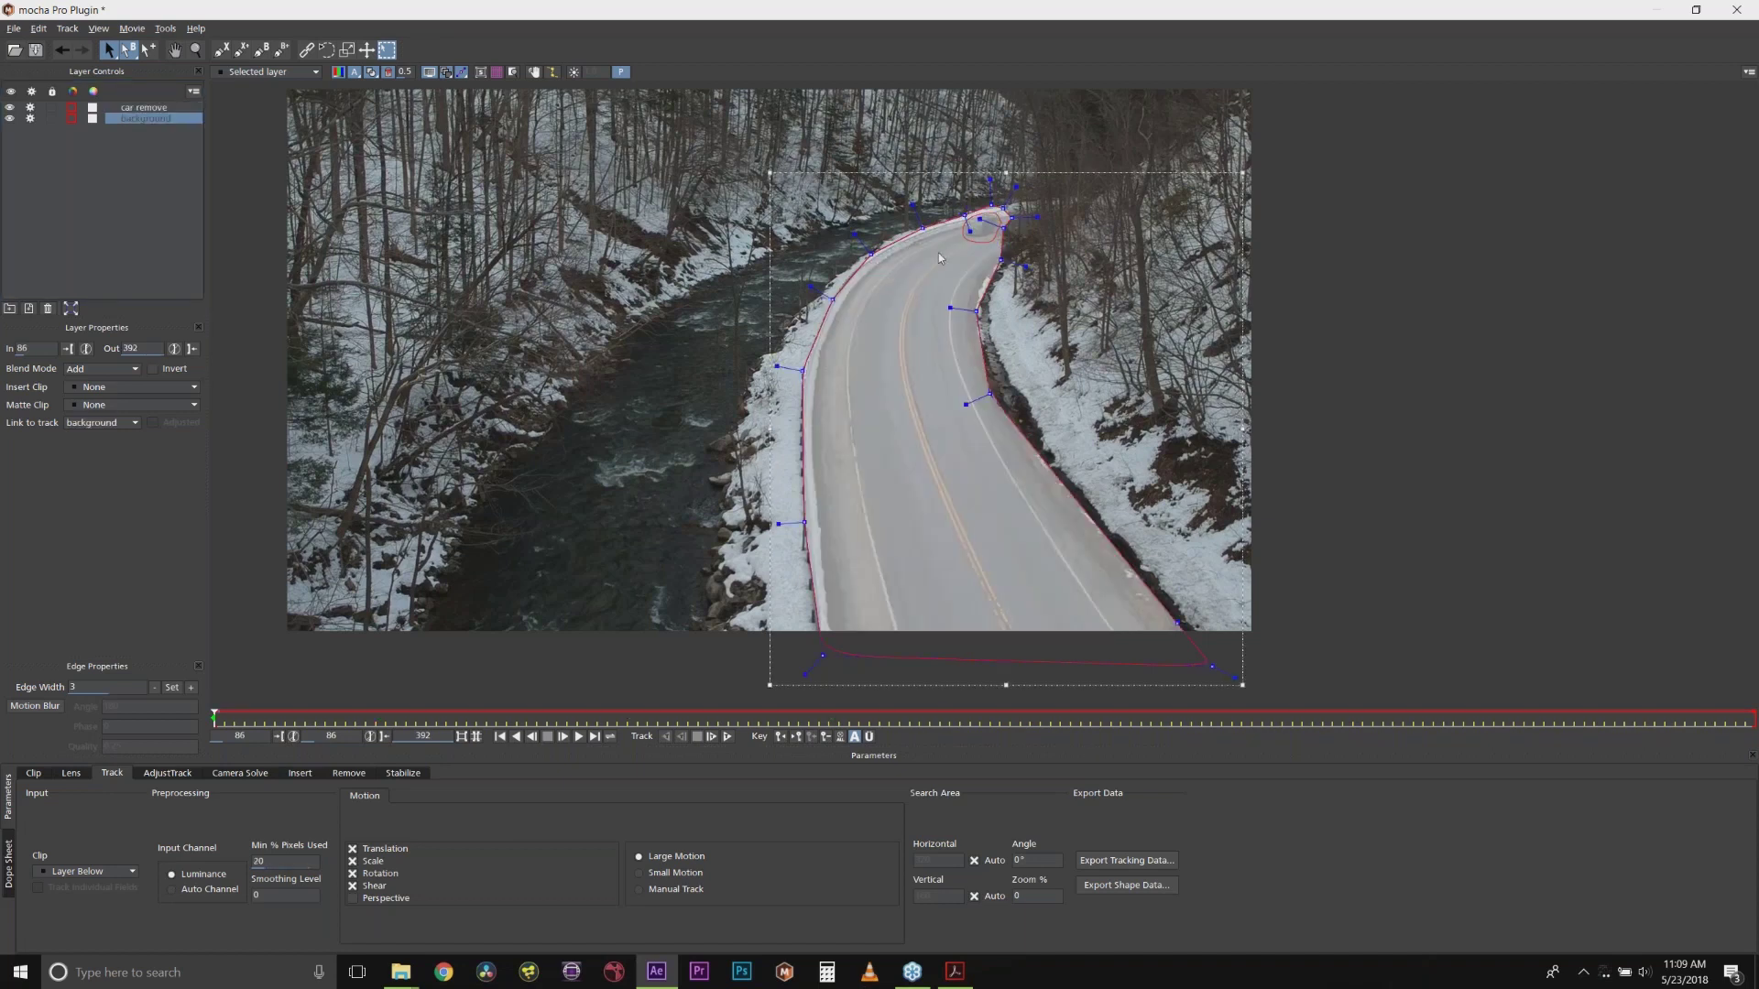
pyautogui.click(970, 237)
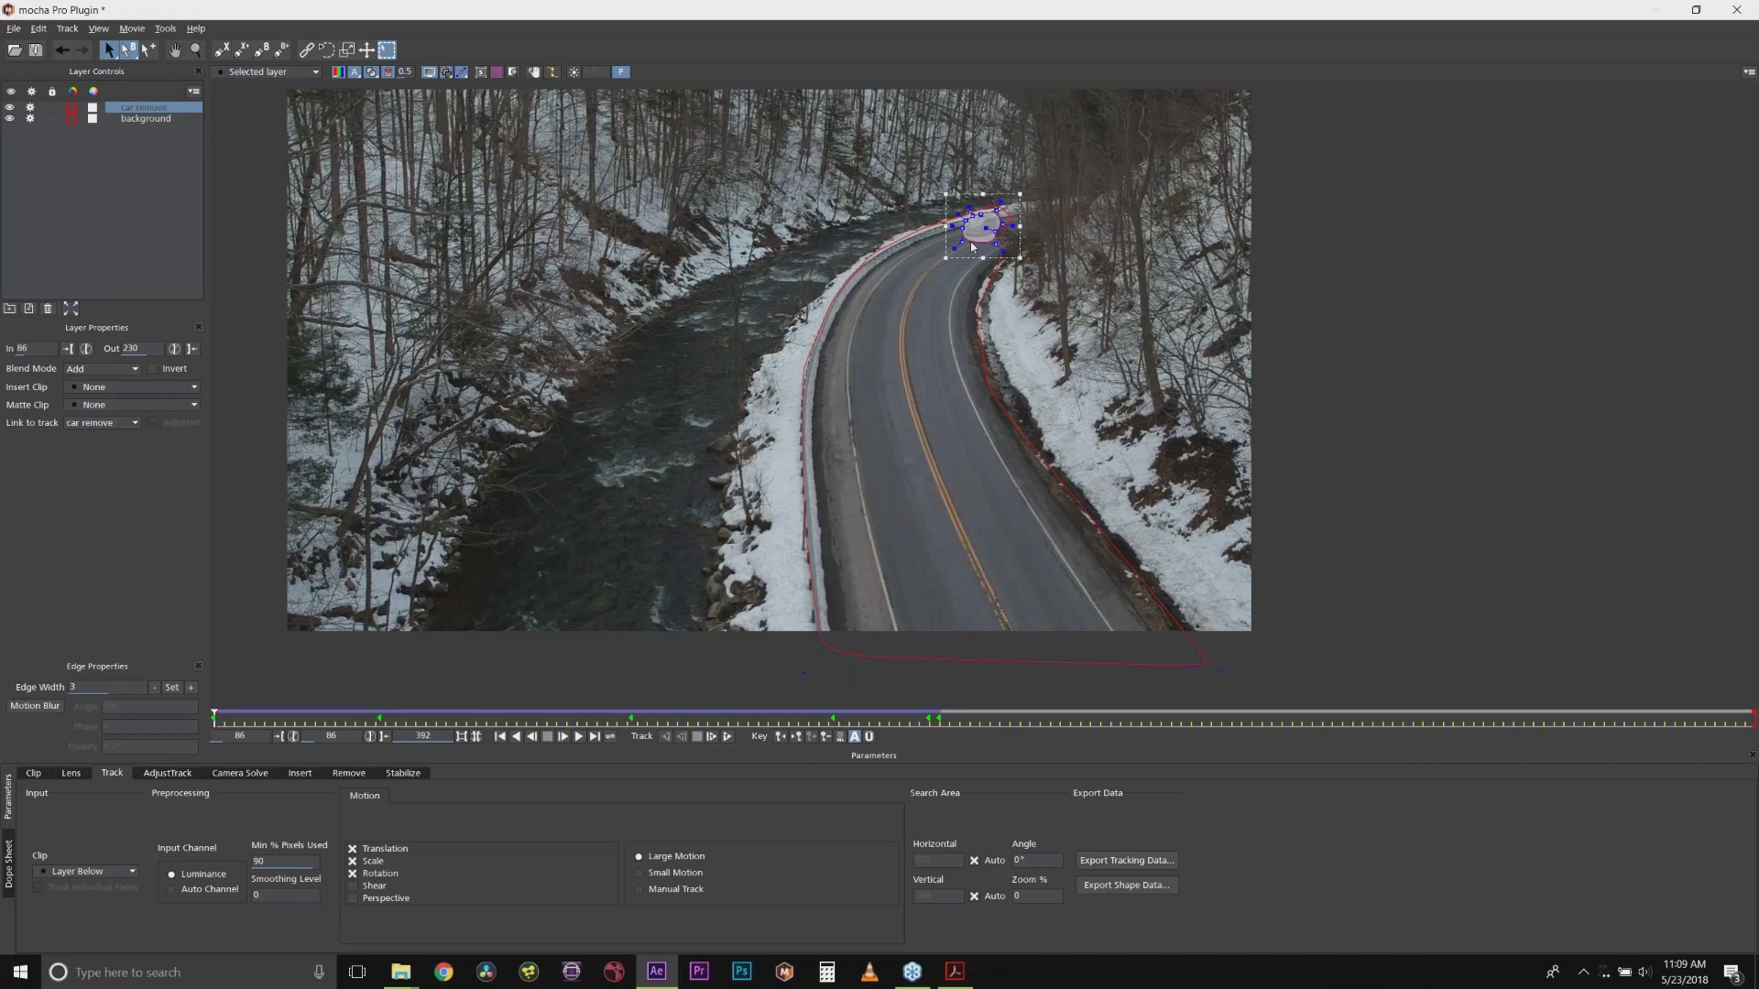
pyautogui.click(904, 244)
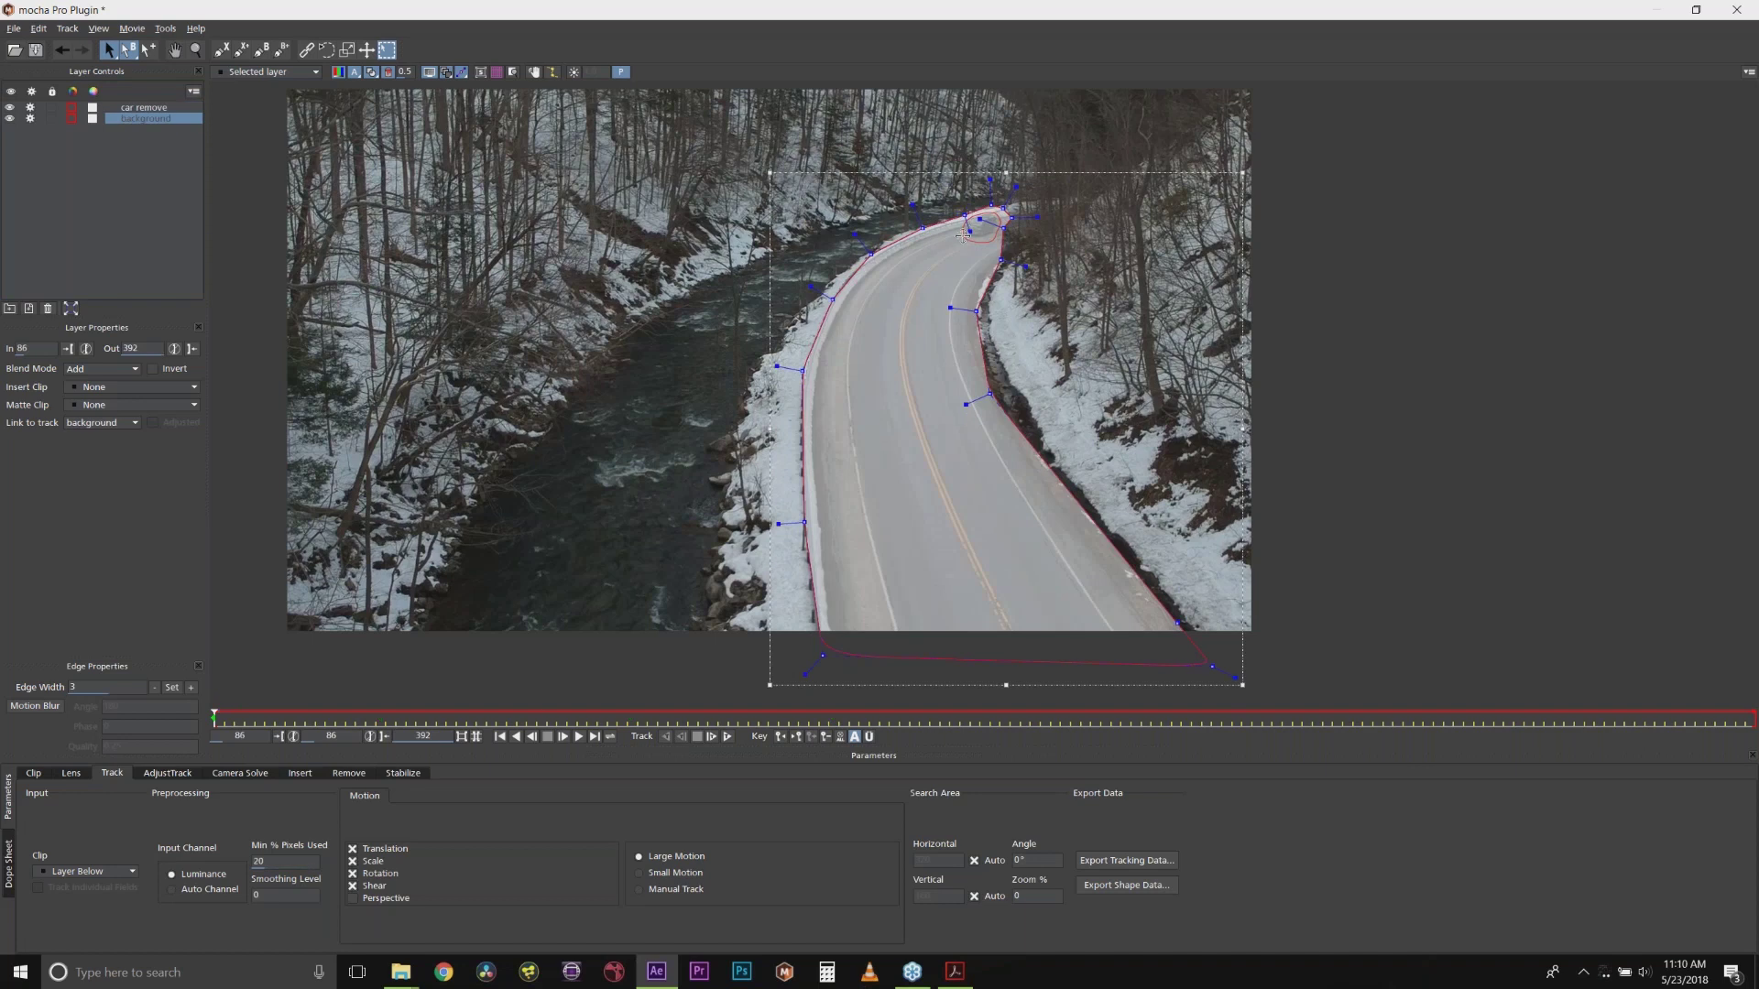
# Step: Enable perspective tracking for the background layer, and display its planar surface and grid, shaping the surface to the road's perspective
pyautogui.click(353, 898)
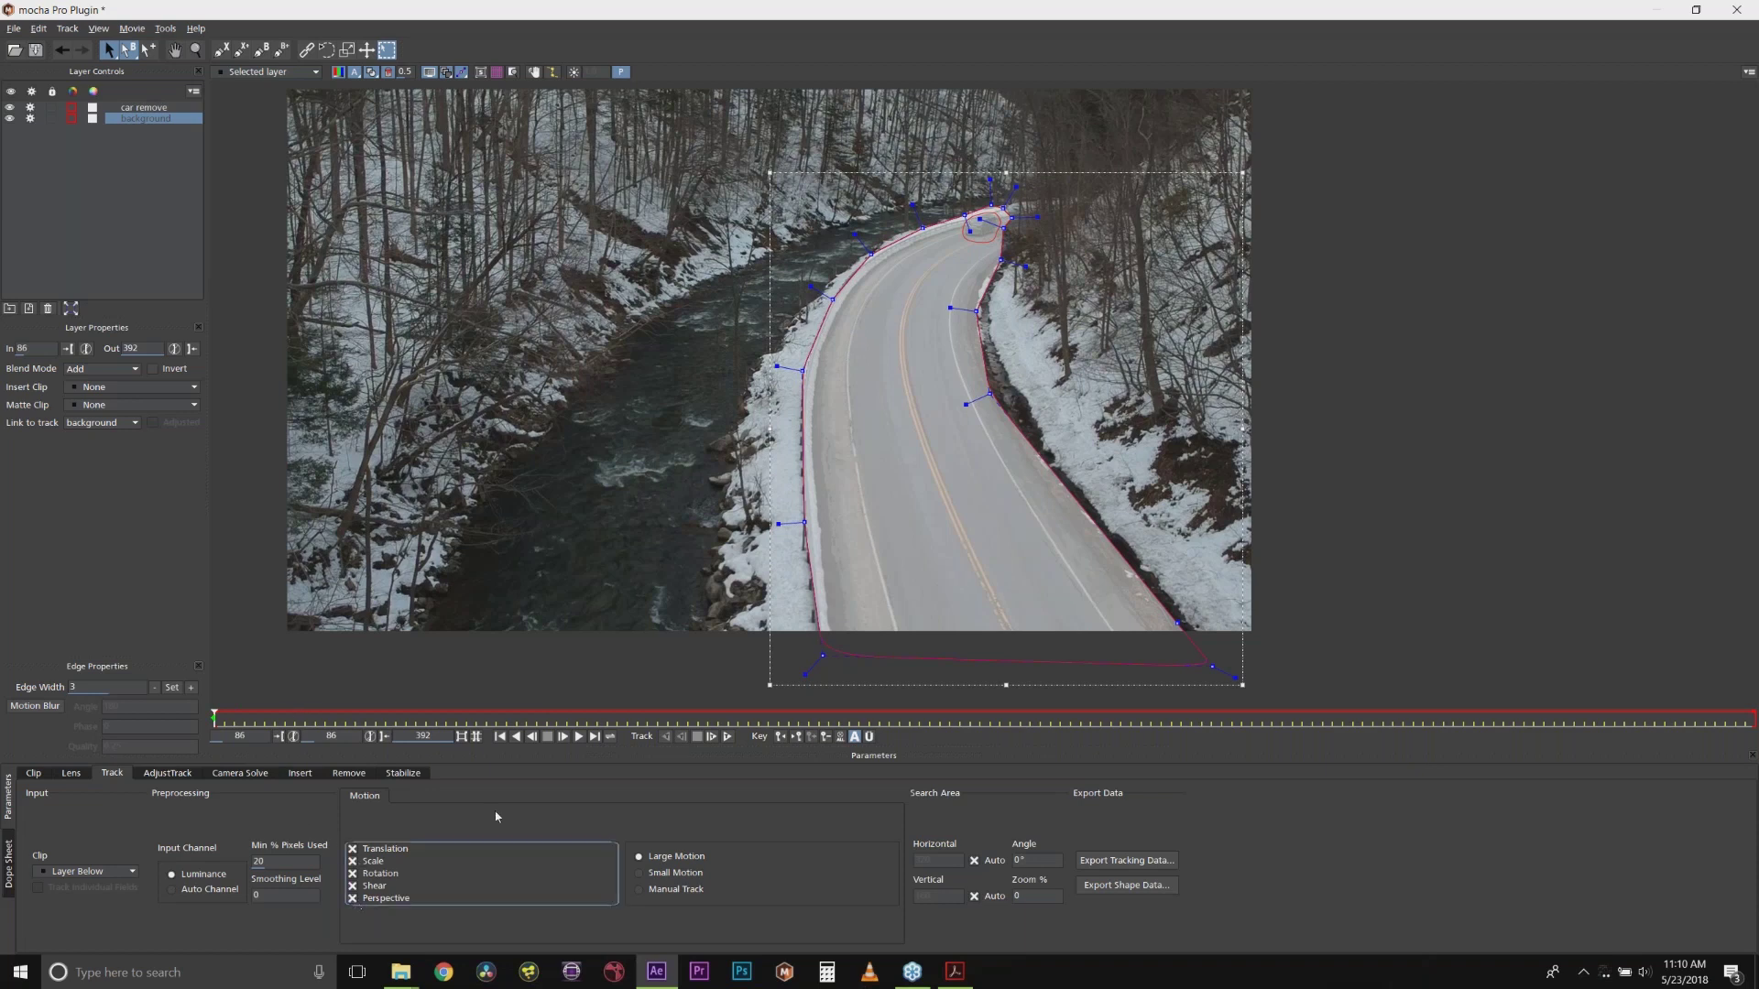
pyautogui.click(481, 72)
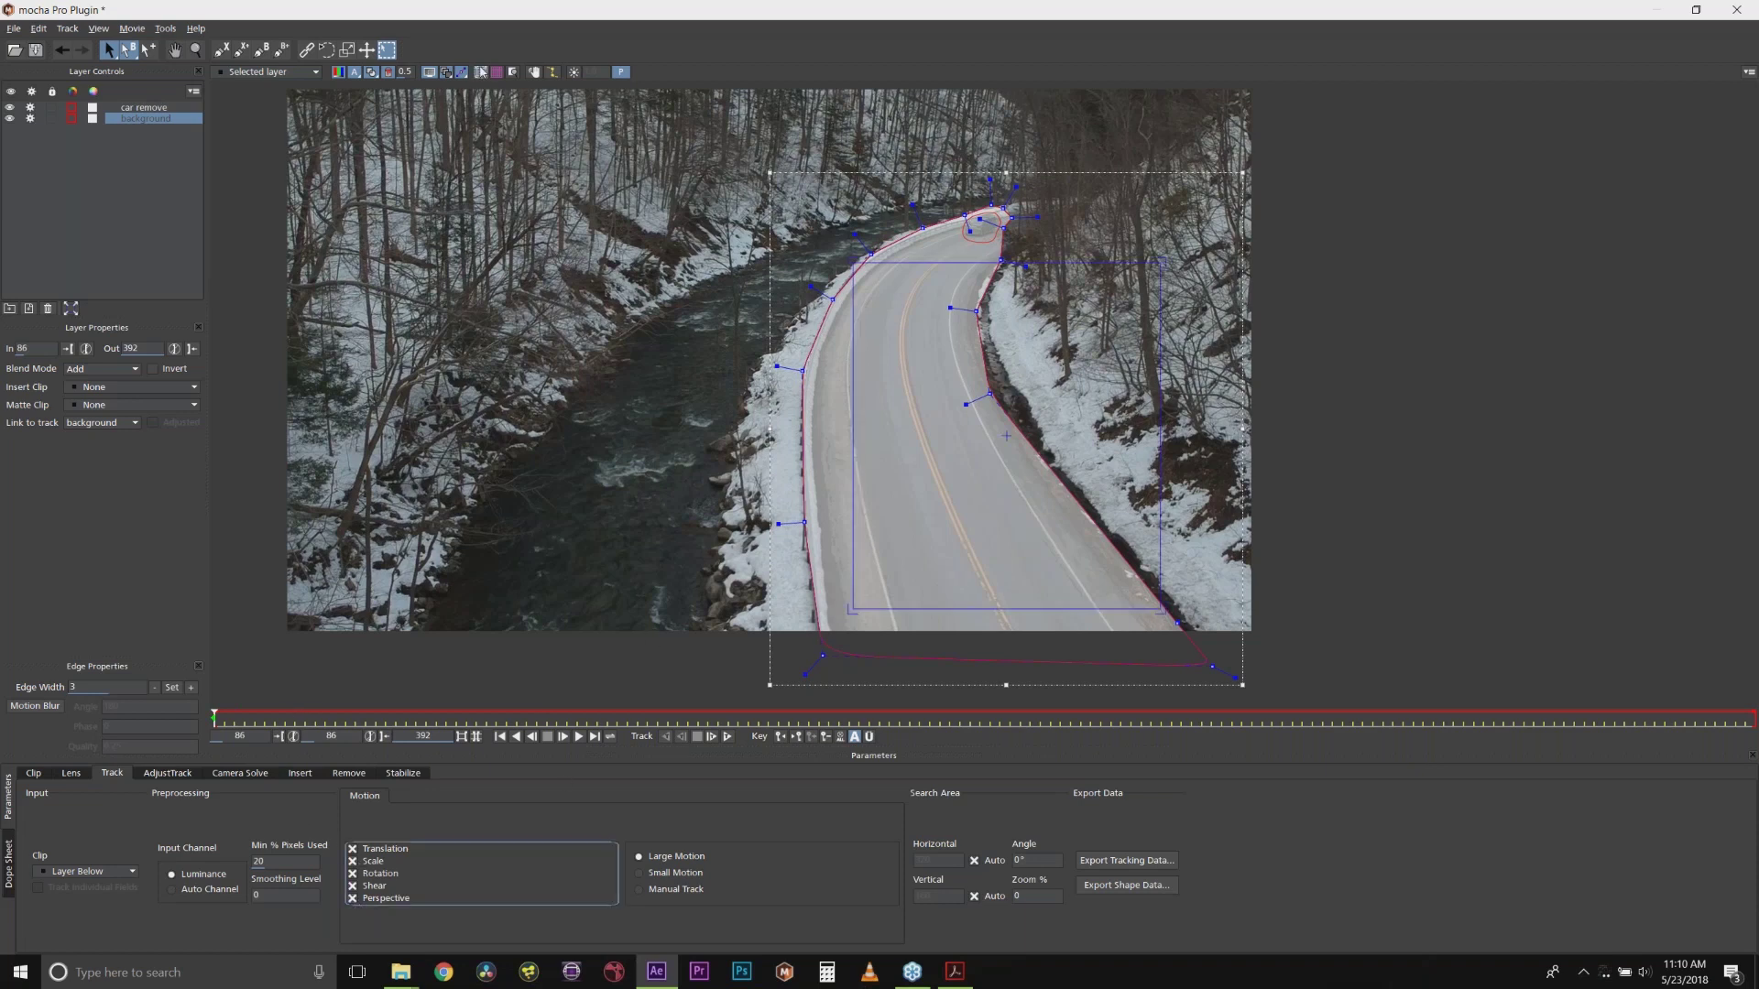
pyautogui.click(495, 73)
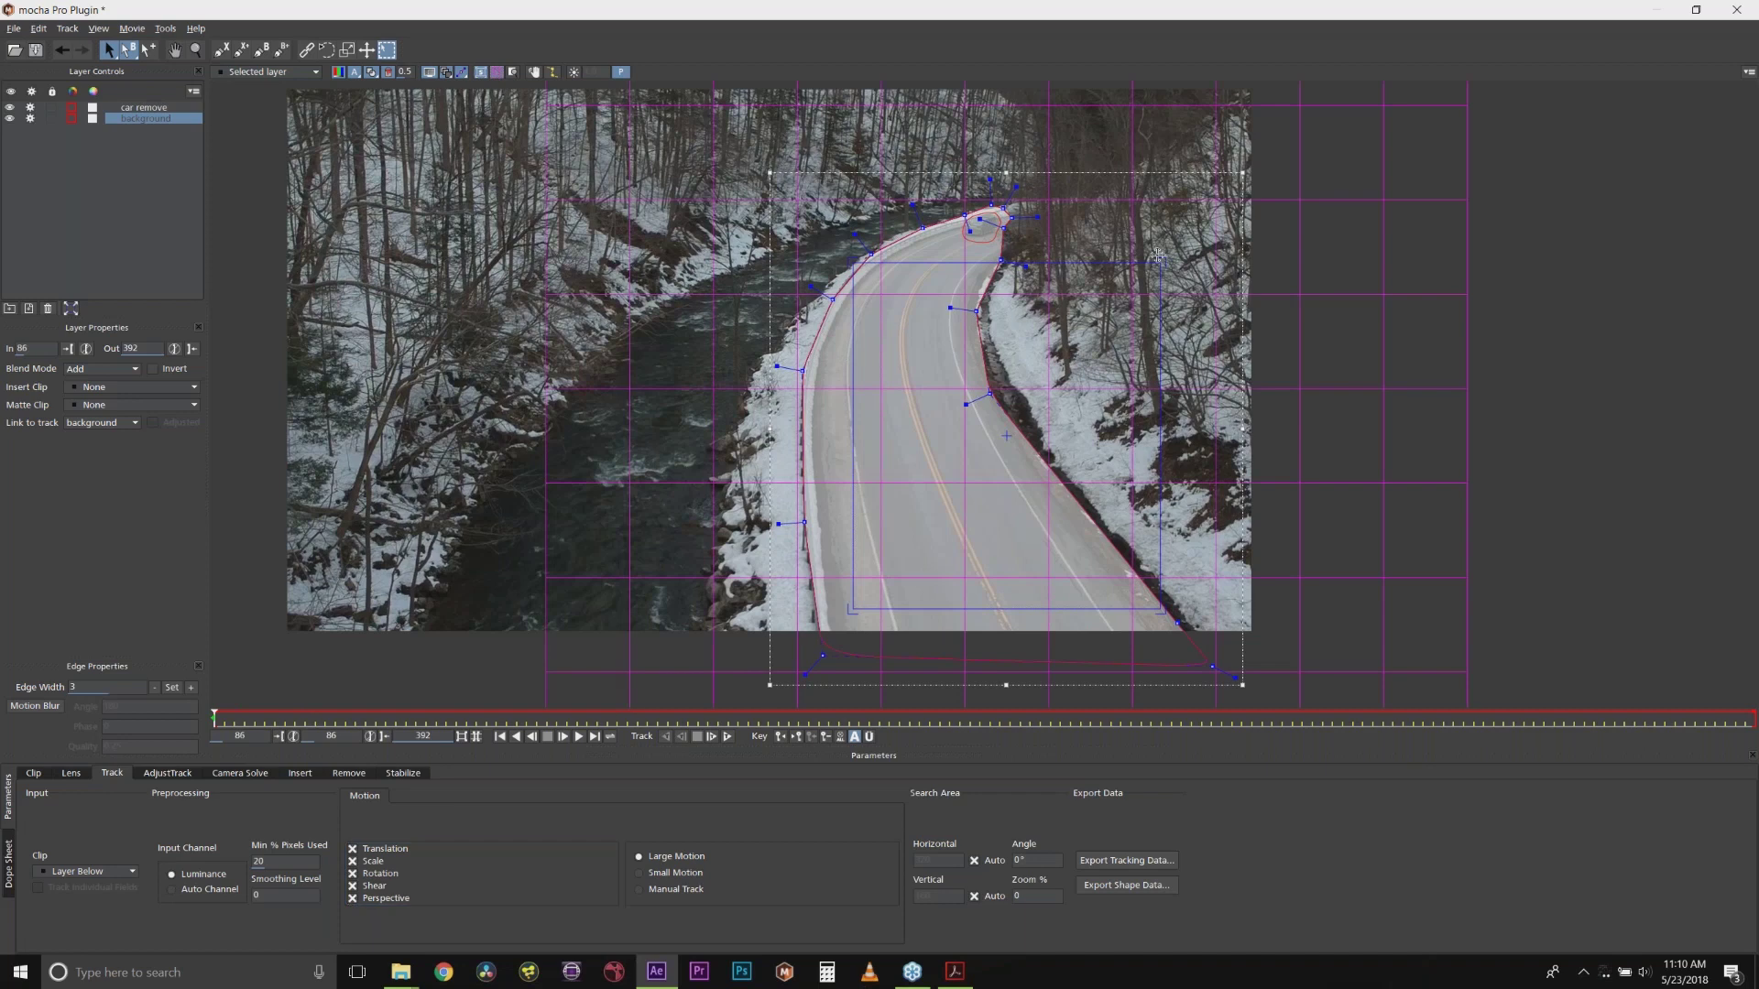
pyautogui.moveTo(1150, 257); pyautogui.dragTo(965, 262)
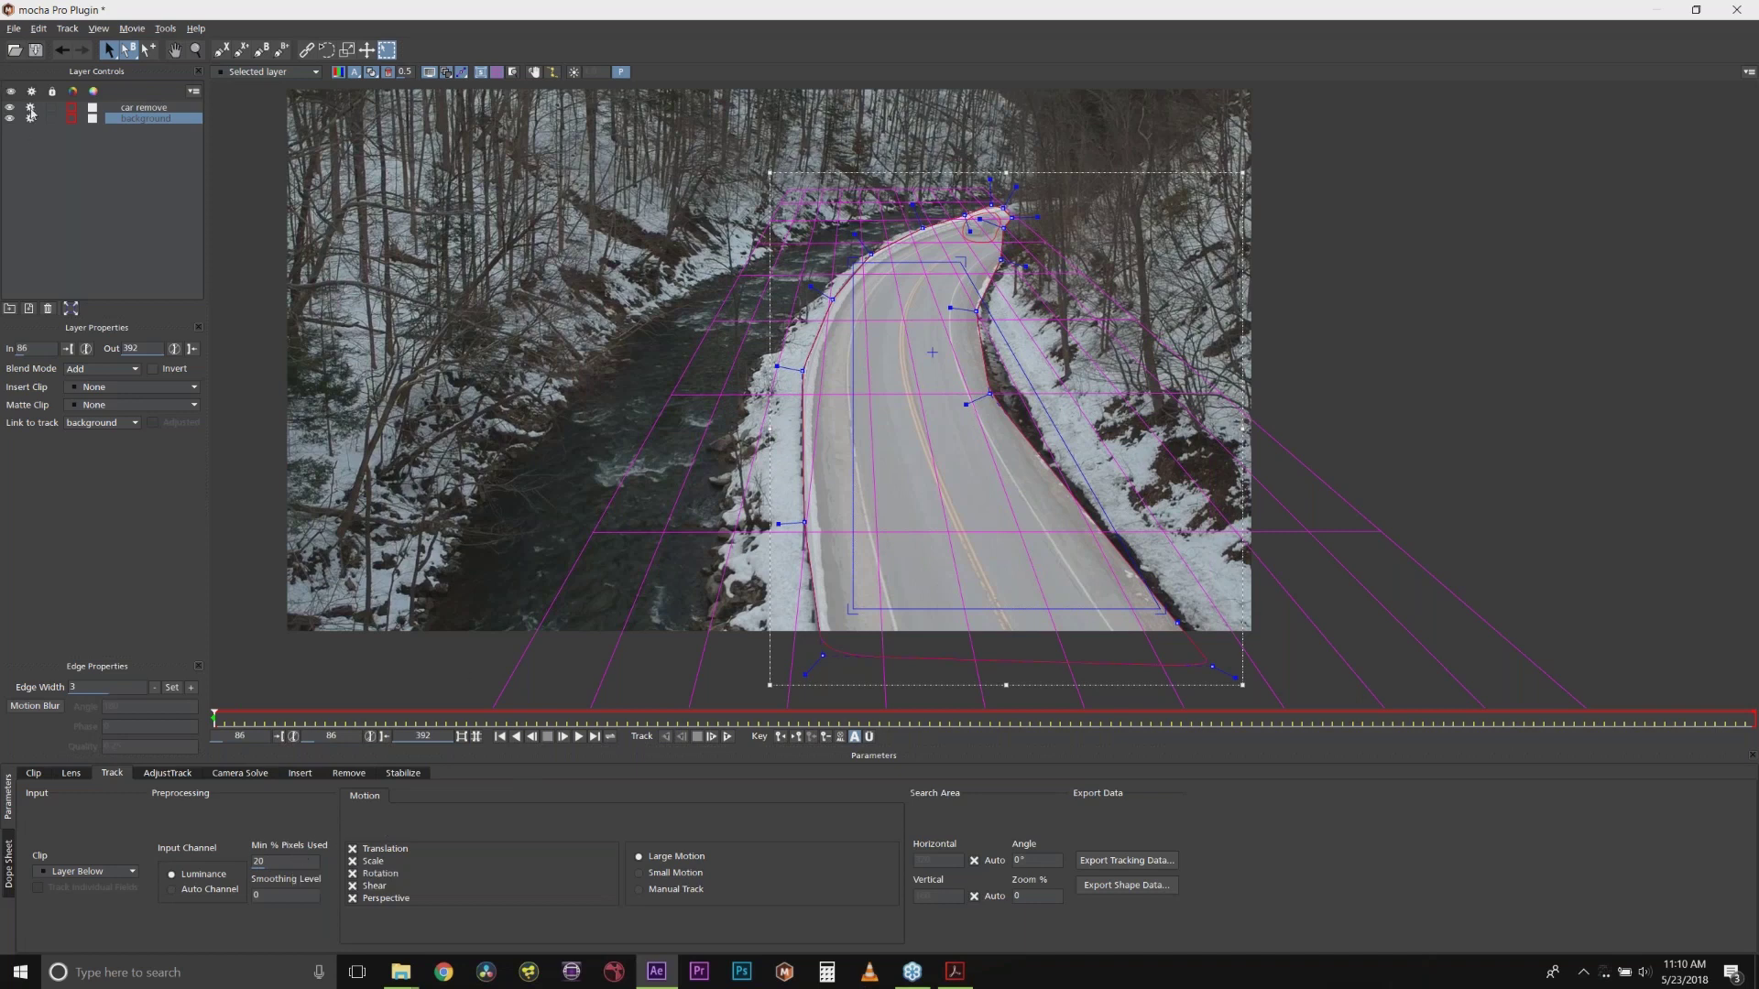
# Step: With processing off for the car remove layer, track the background layer forward to frame 392 and check the road track
pyautogui.click(31, 108)
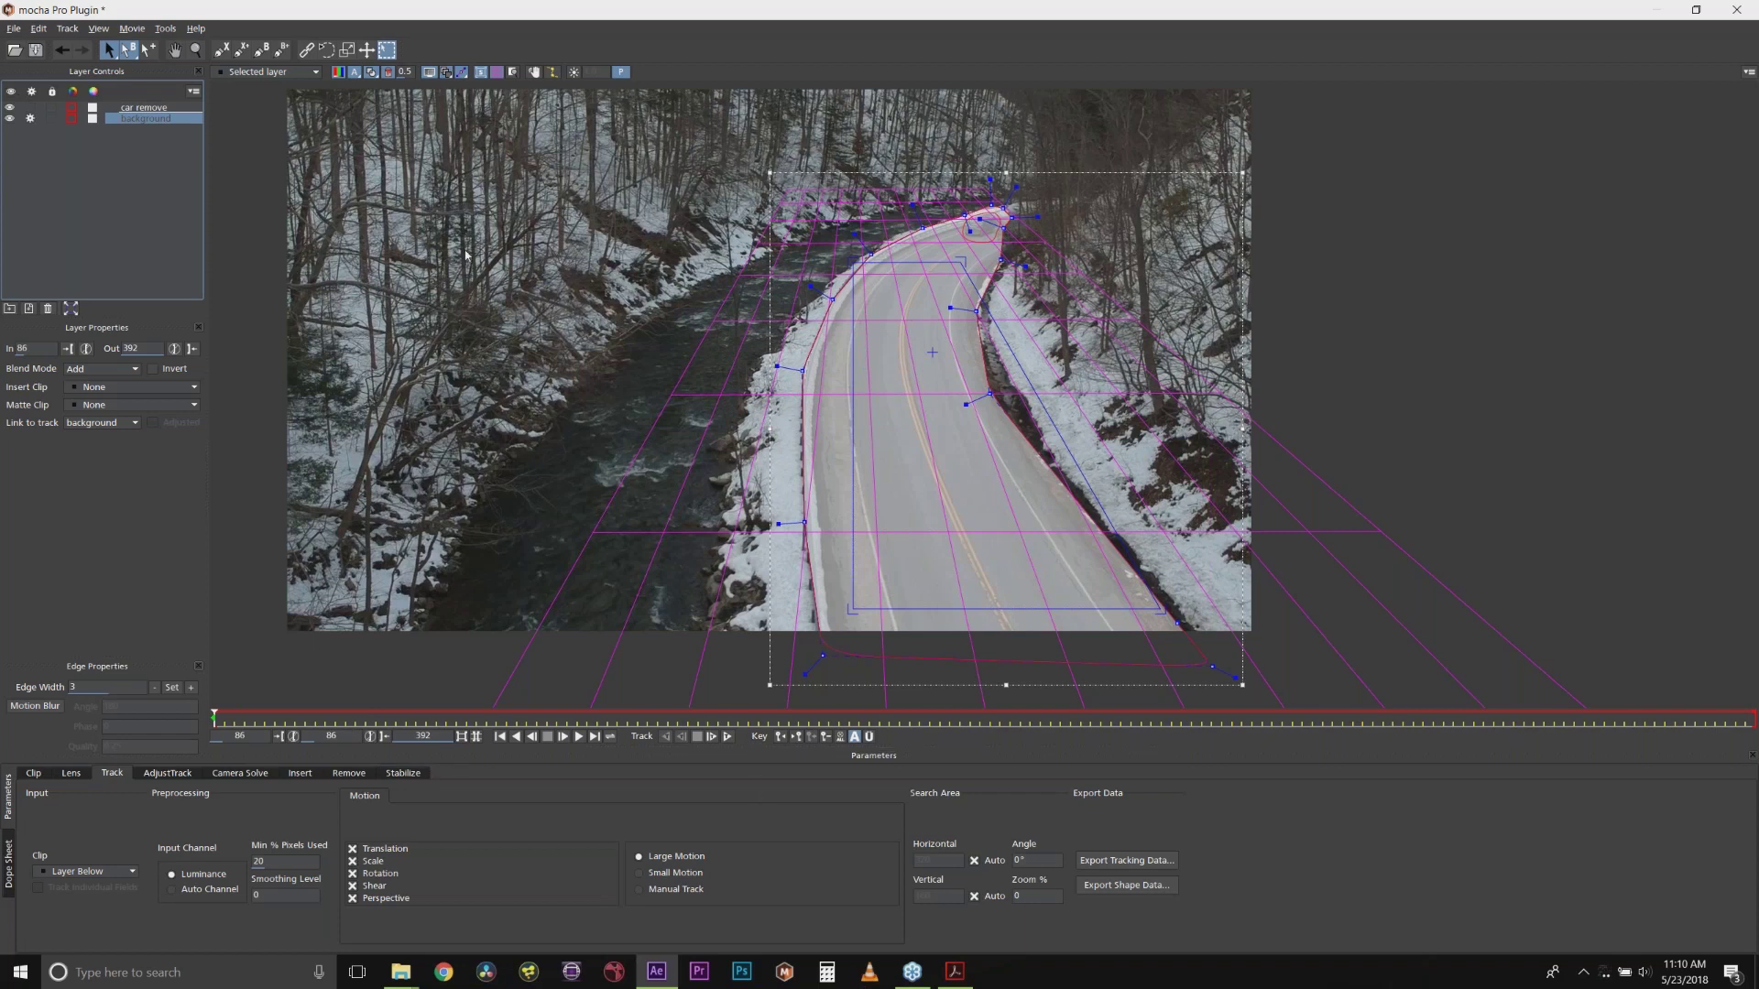
pyautogui.click(371, 72)
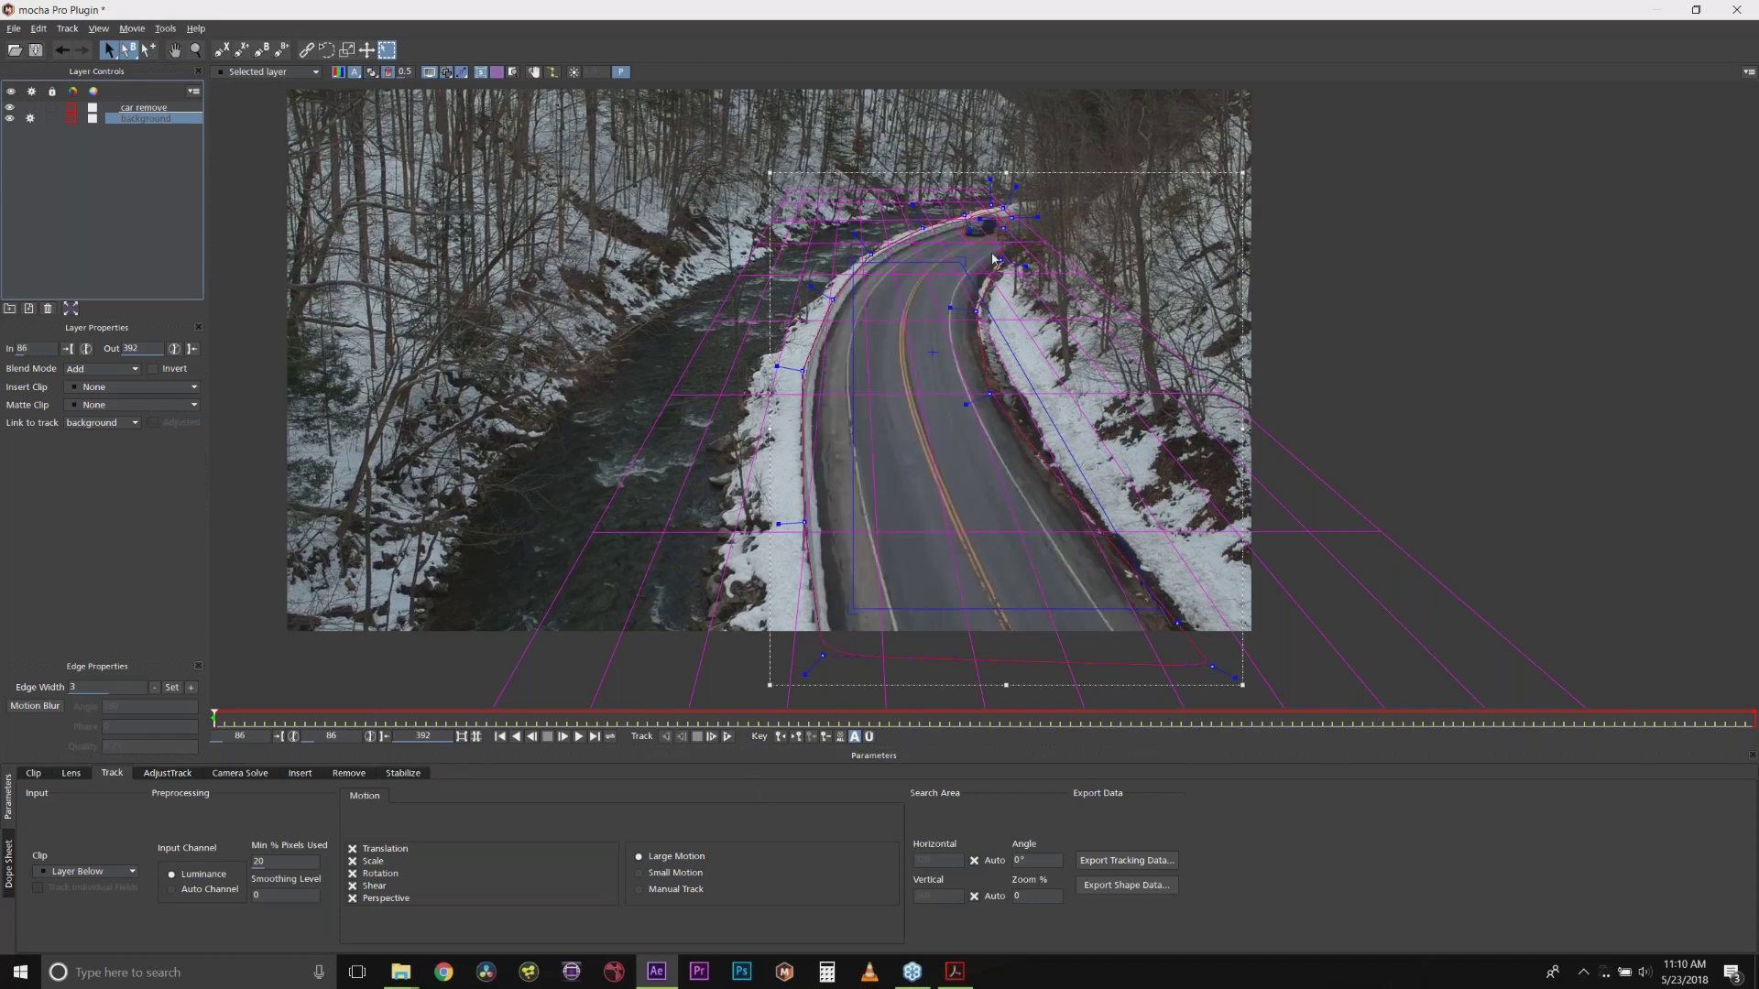
pyautogui.click(727, 736)
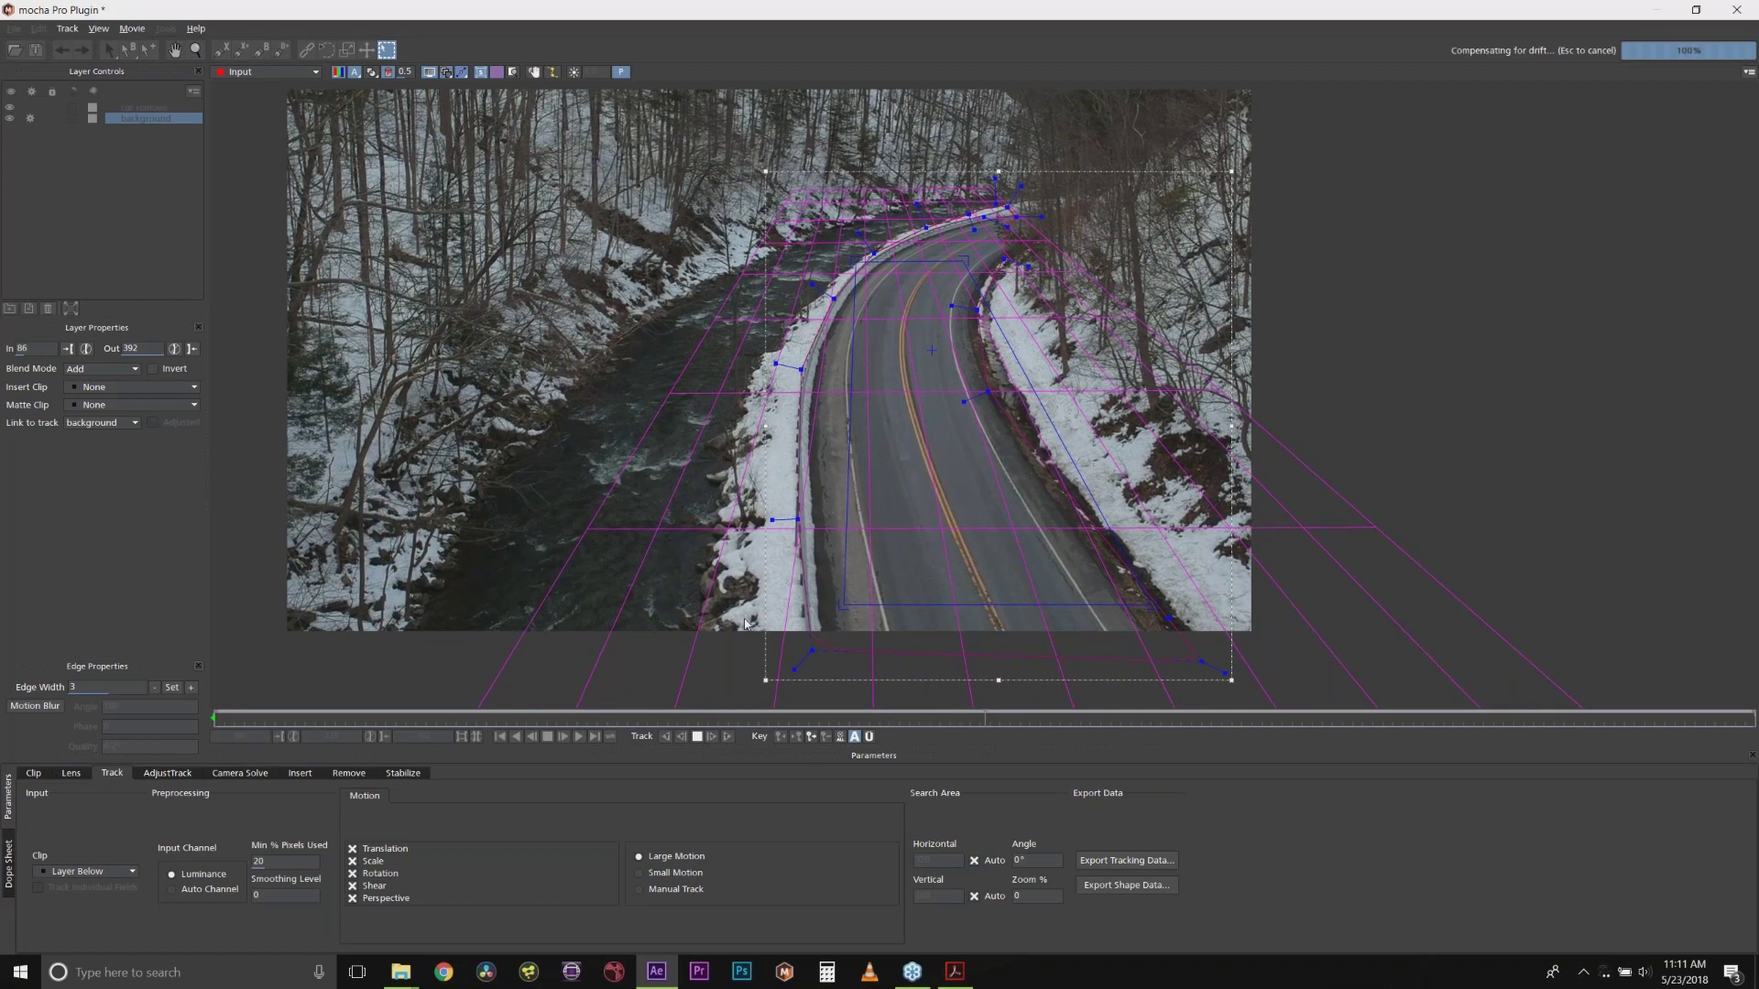
pyautogui.press('Escape')
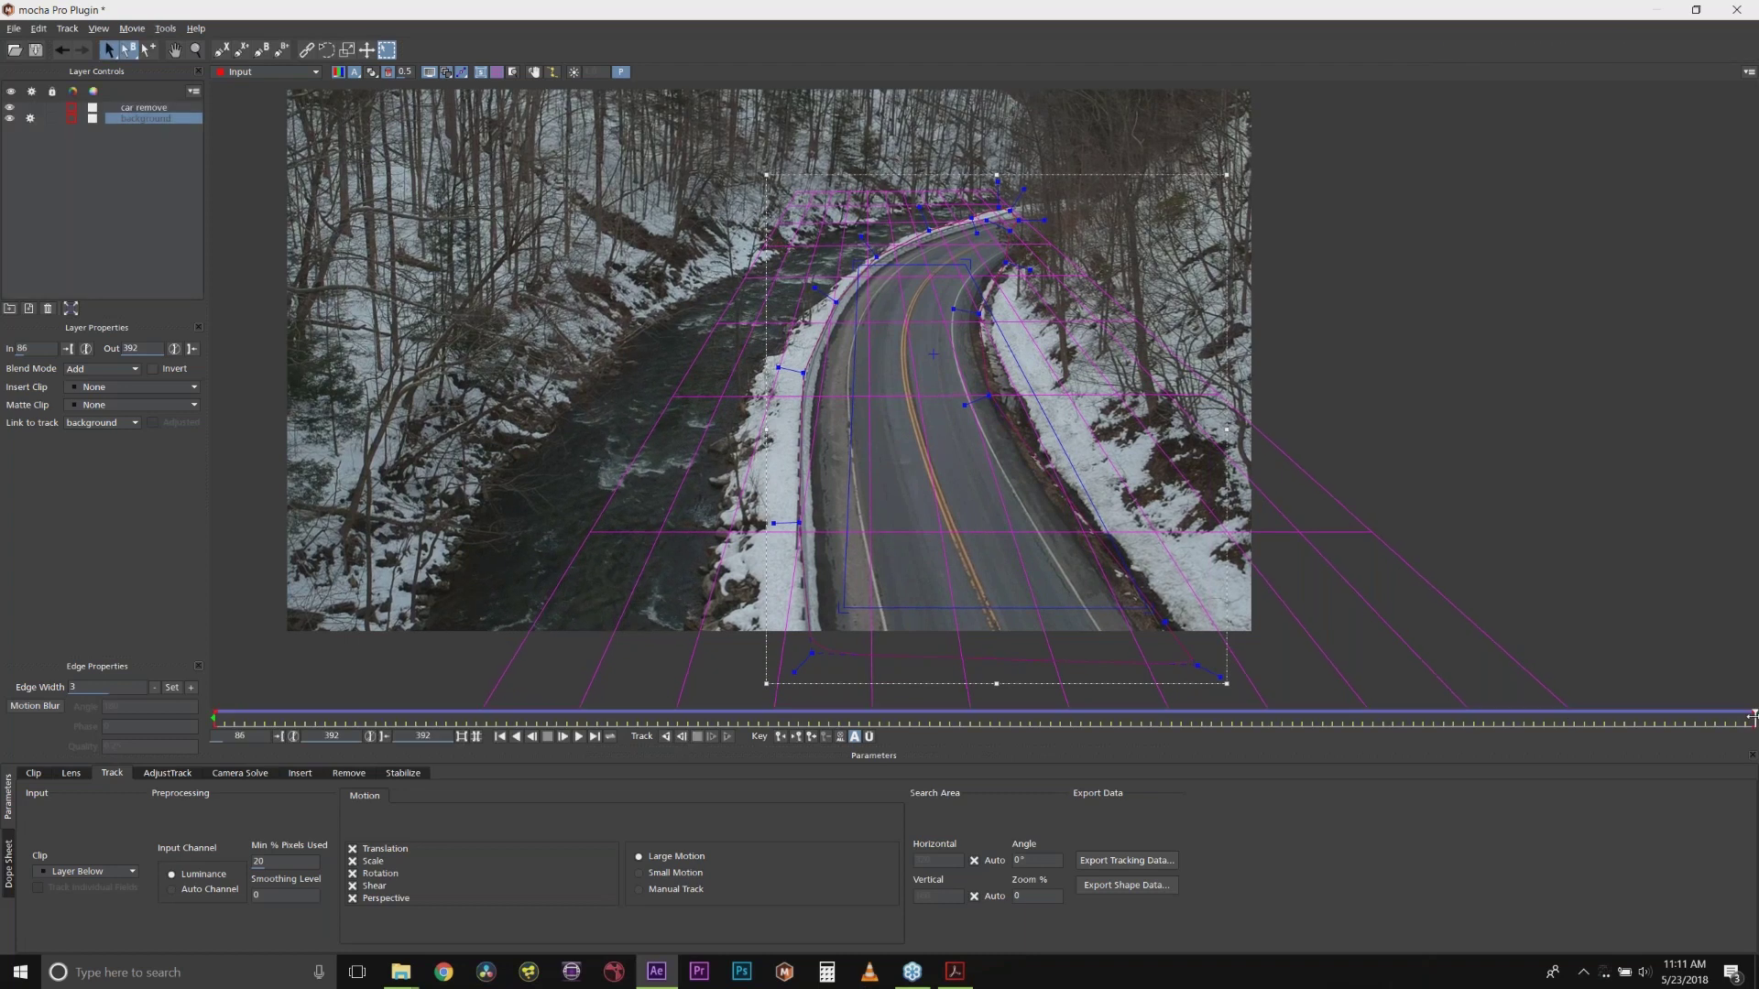
pyautogui.moveTo(1568, 739); pyautogui.dragTo(224, 701)
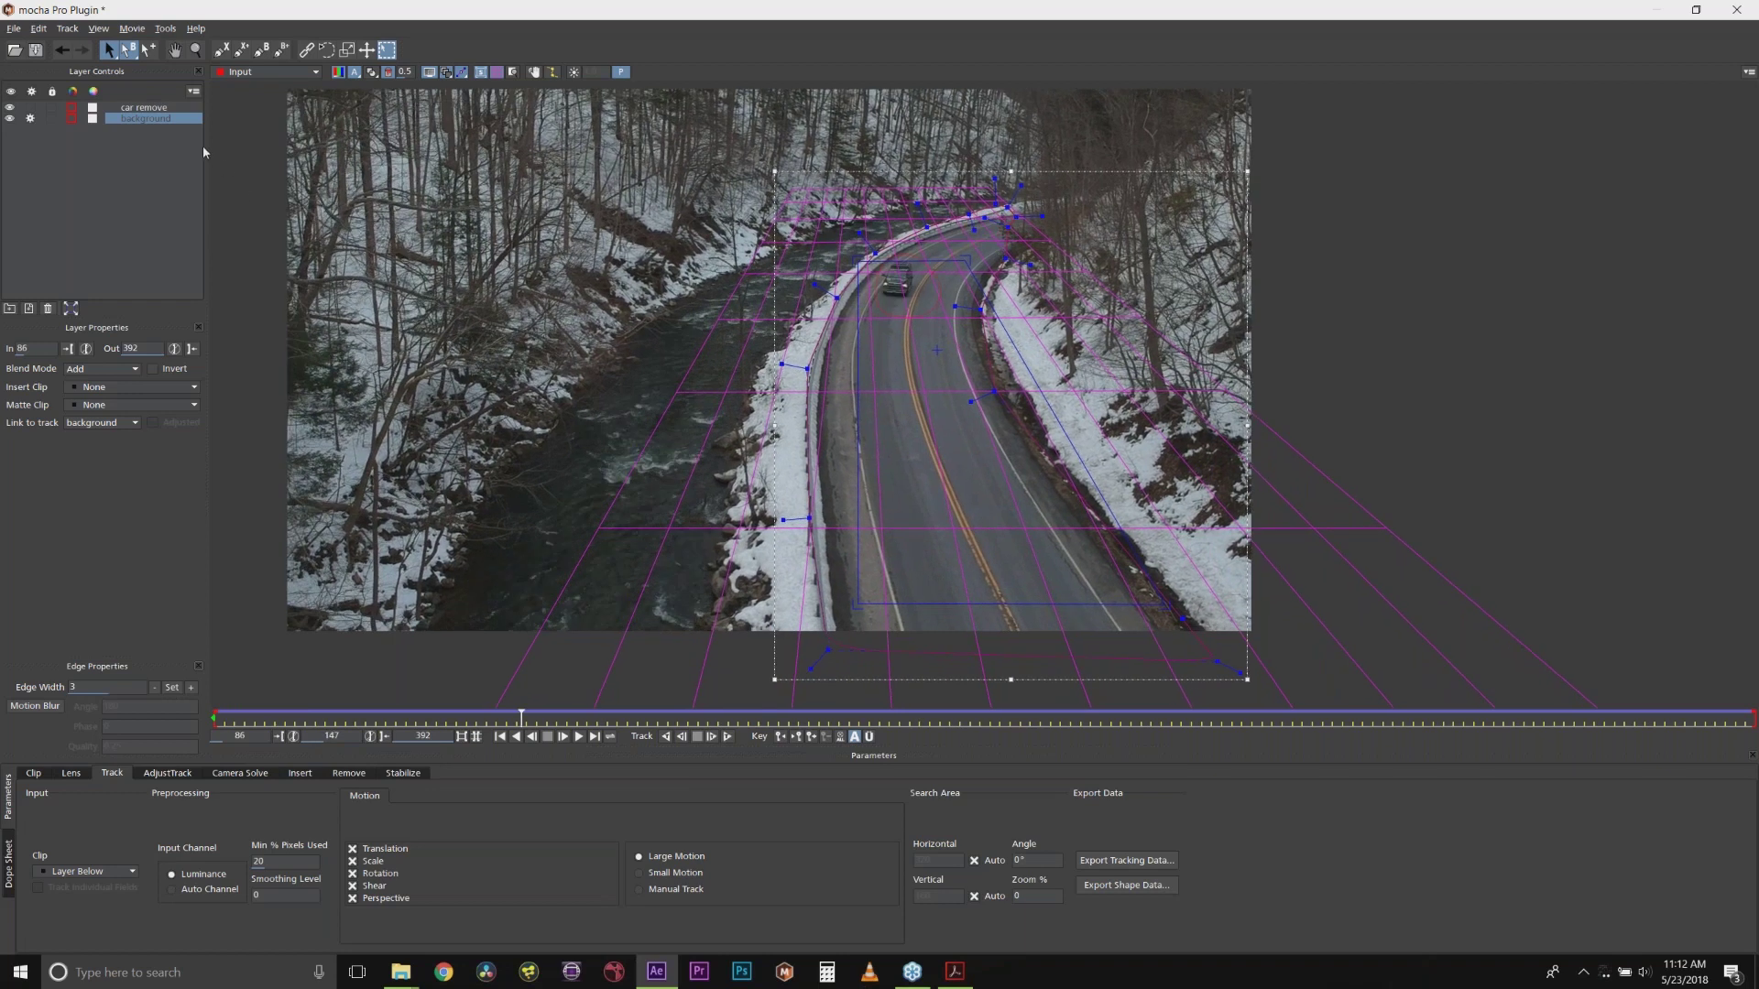
# Step: At frame 86, hide the overlays and open the Remove settings for the car remove layer
pyautogui.click(137, 108)
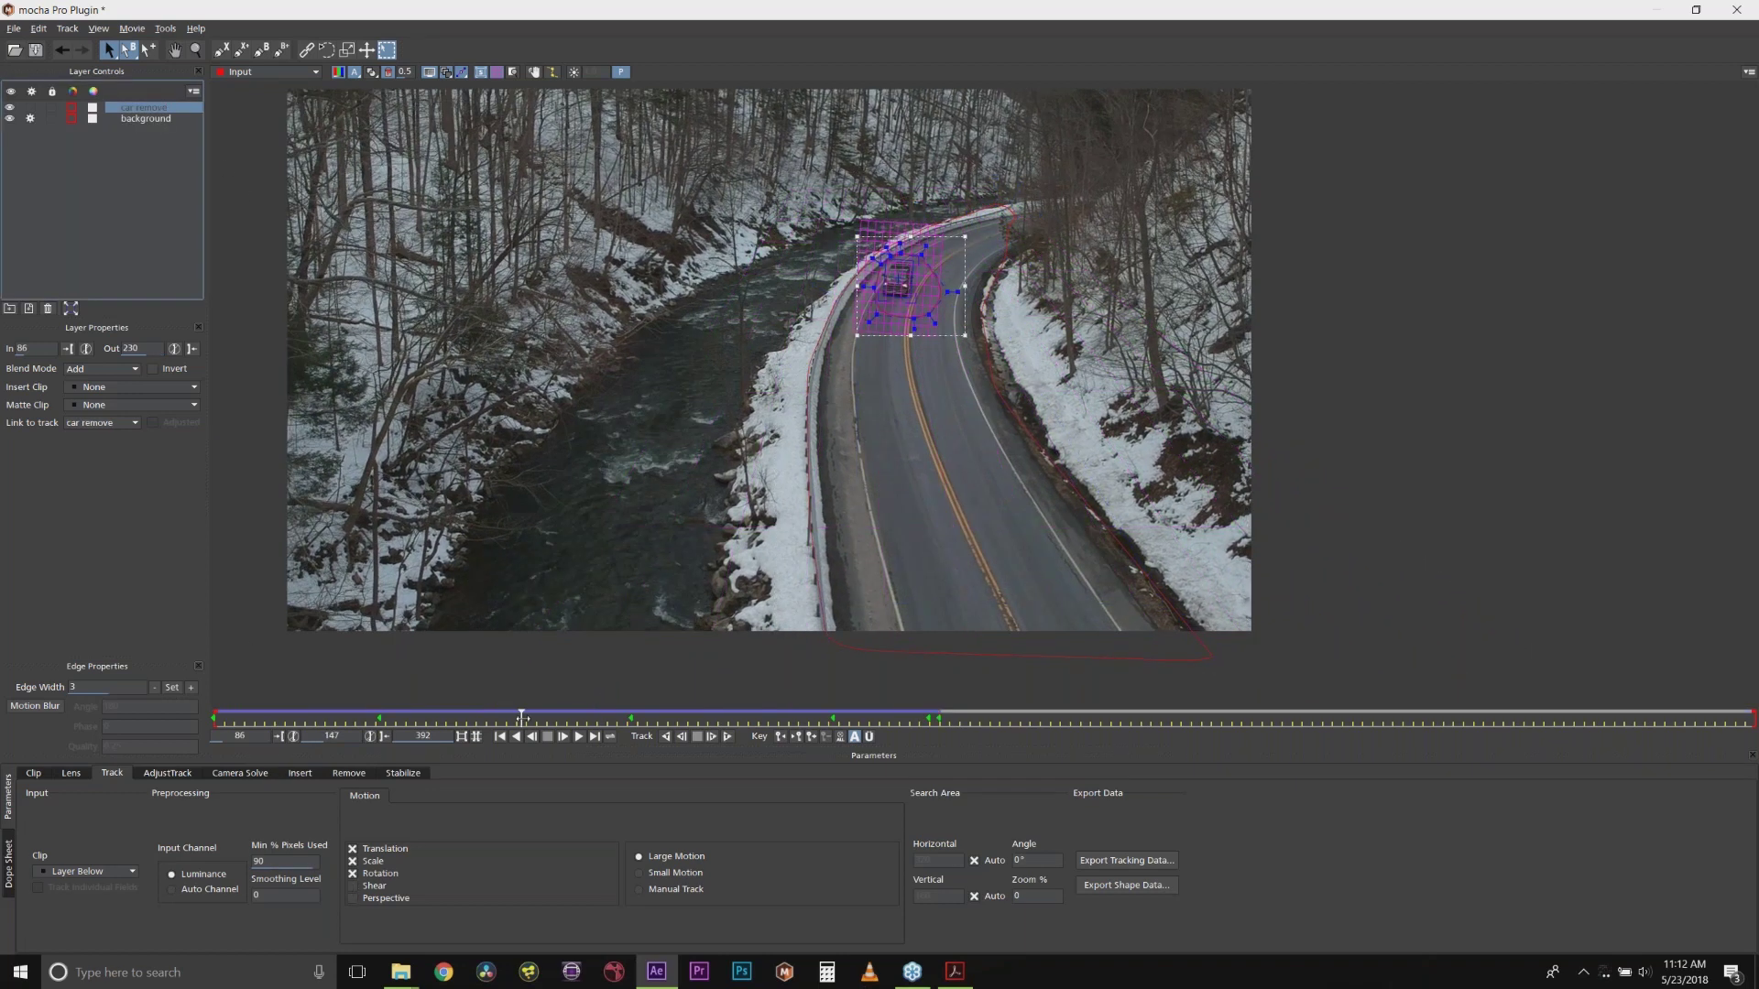
pyautogui.press('Home')
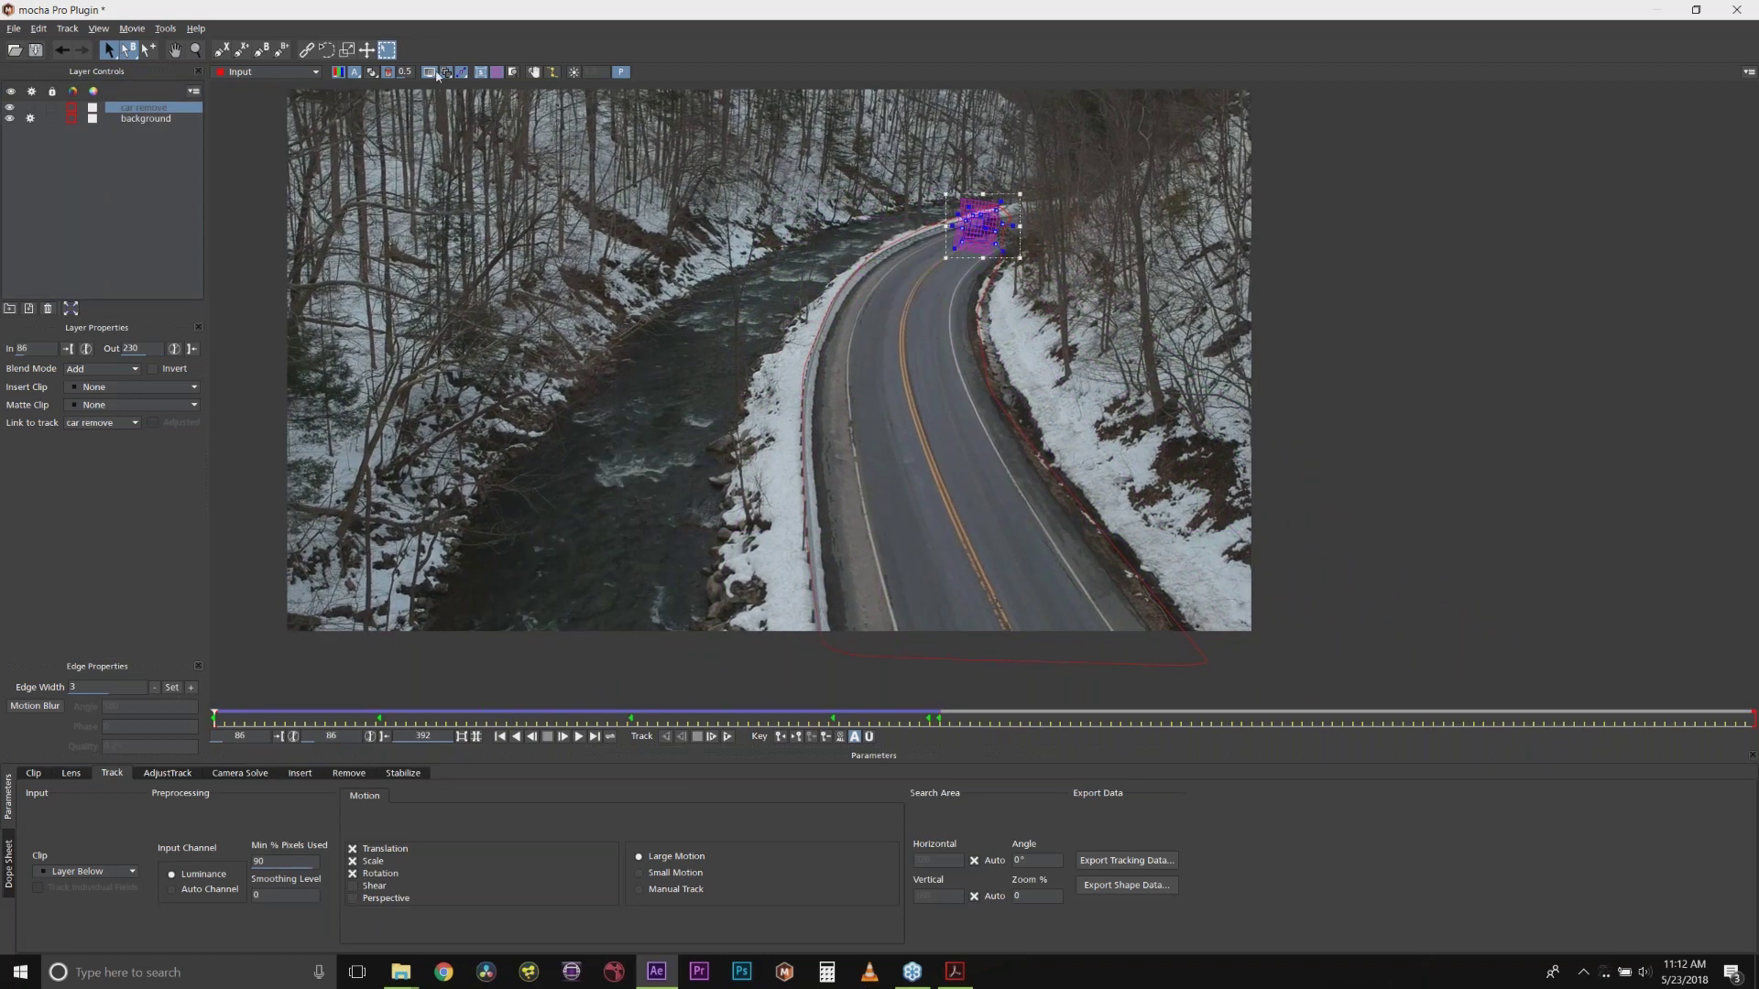
pyautogui.click(430, 73)
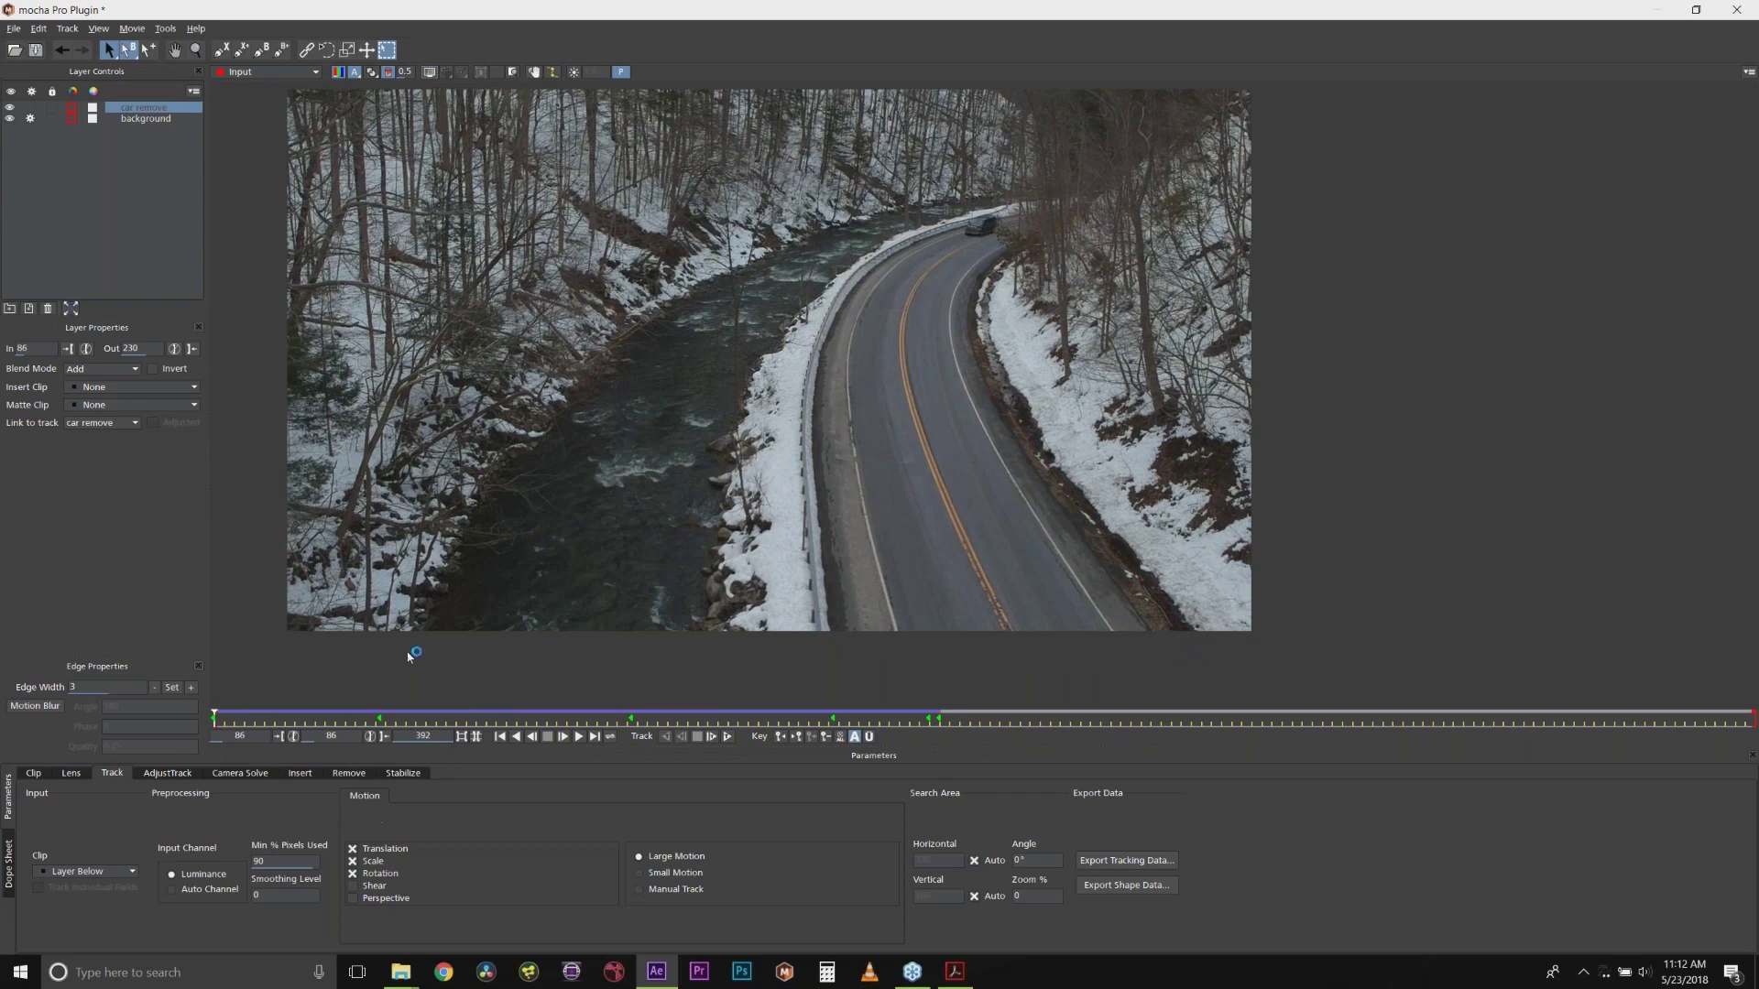
pyautogui.click(346, 774)
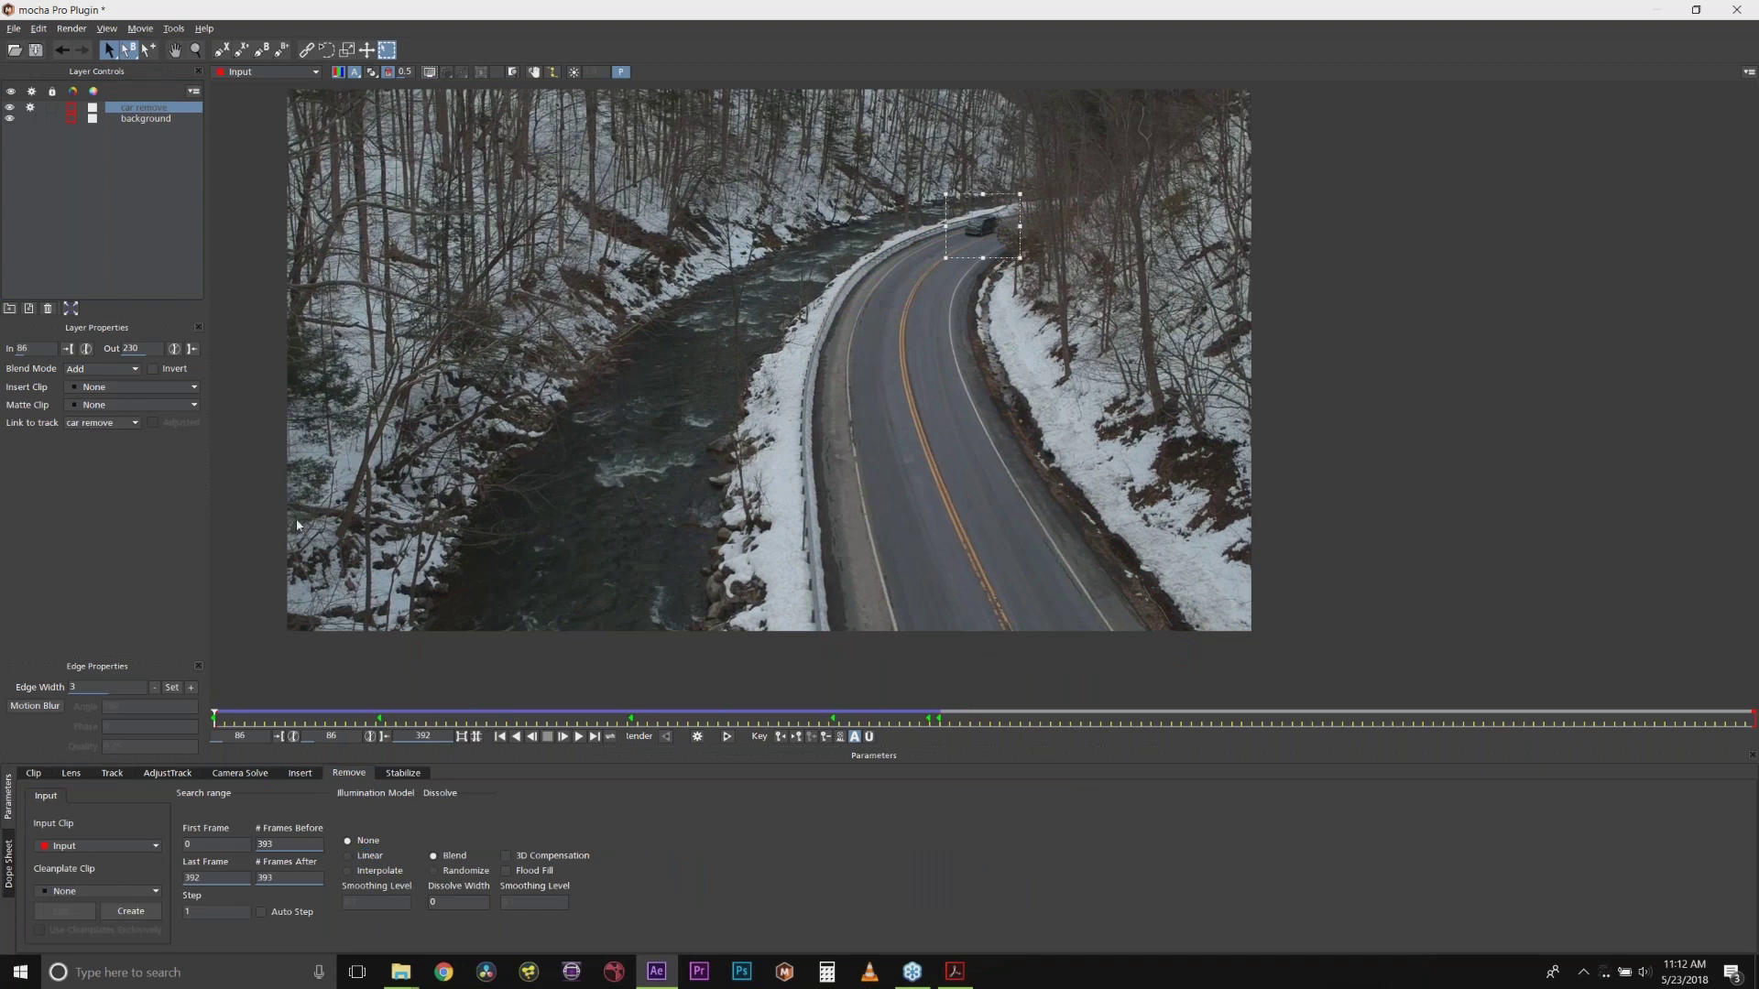
# Step: Render the car removal on frame 86, and render it again on frame 192
pyautogui.press('z')
pyautogui.moveTo(824, 358); pyautogui.dragTo(1070, 275)
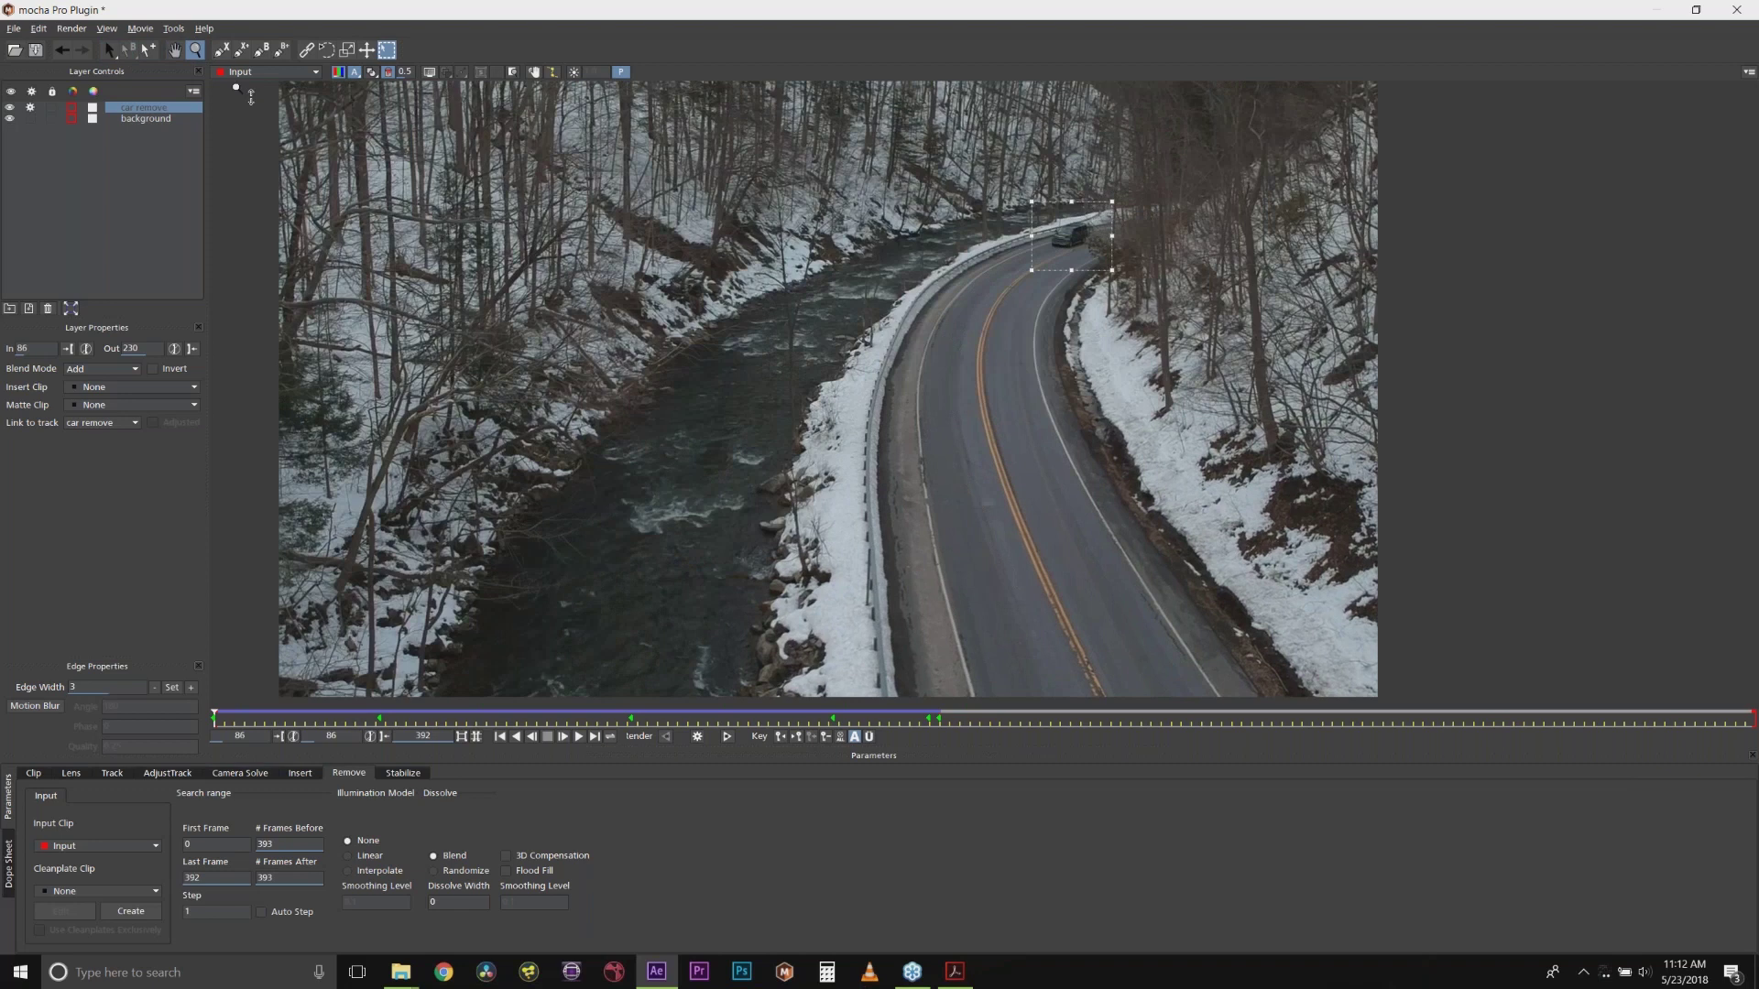
pyautogui.click(121, 50)
pyautogui.click(698, 736)
pyautogui.click(744, 718)
pyautogui.click(697, 736)
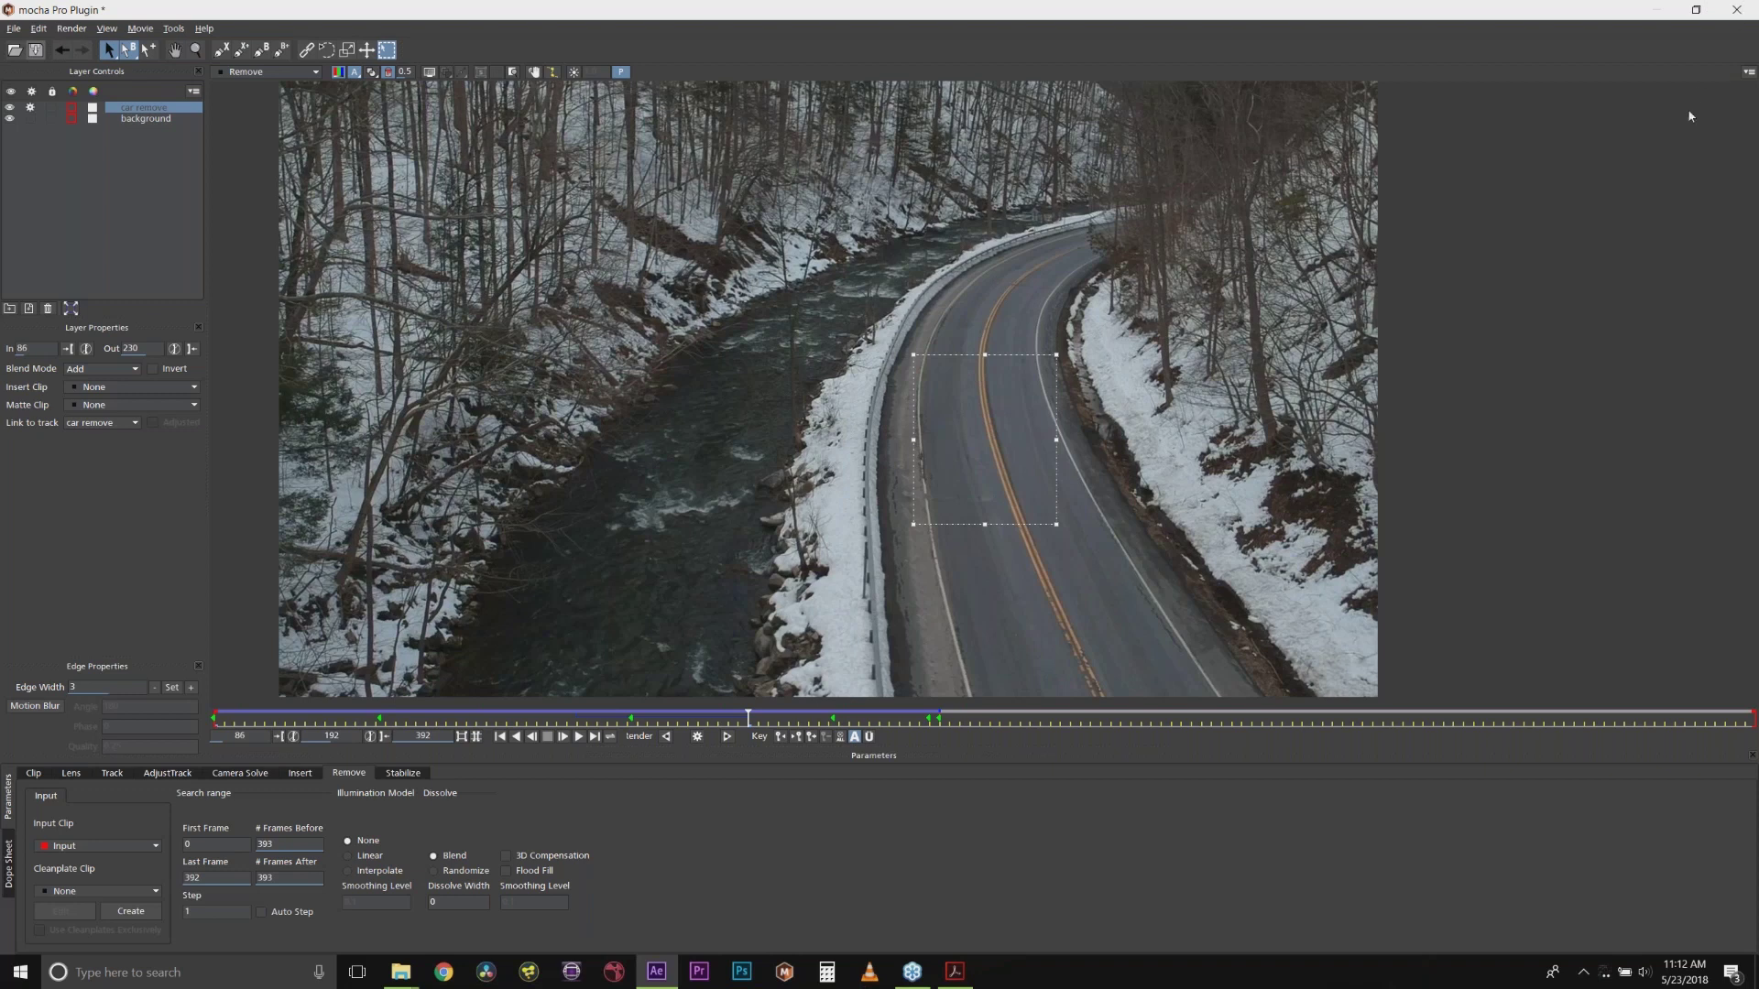
# Step: Save the mocha project and, back in After Effects, set the remove layer's mocha Pro module to Remove with rendering enabled
pyautogui.hotkey('ctrl', 's')
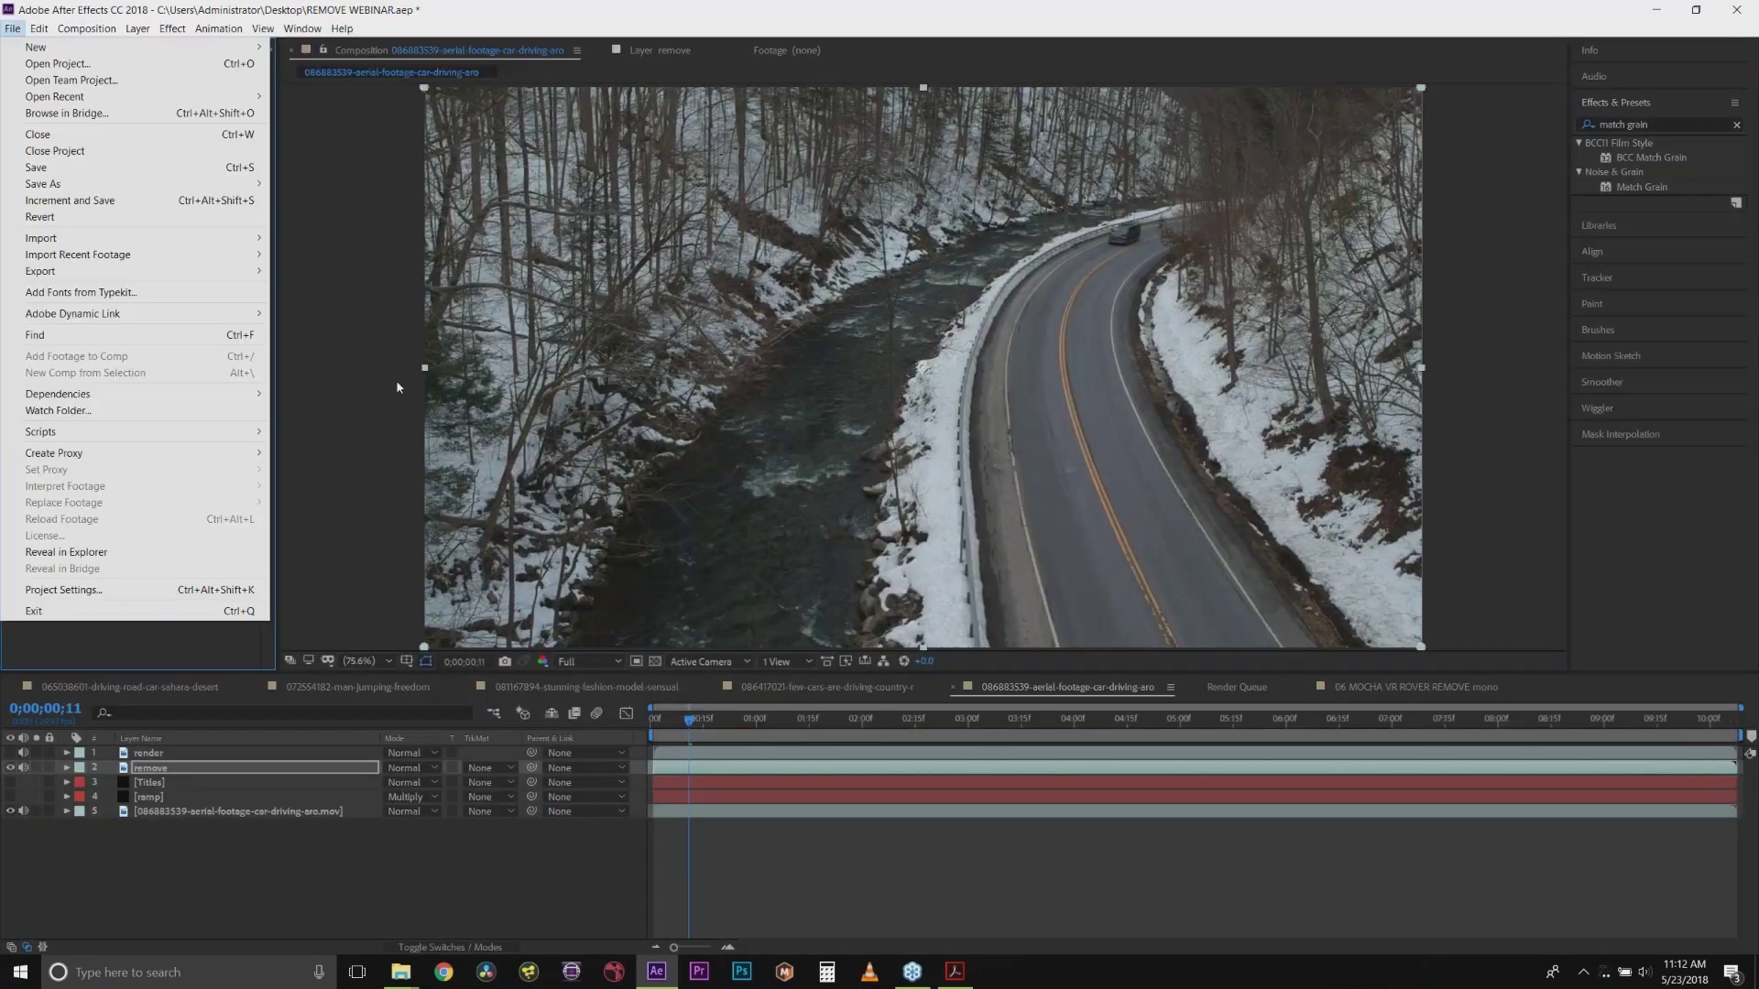
pyautogui.click(396, 386)
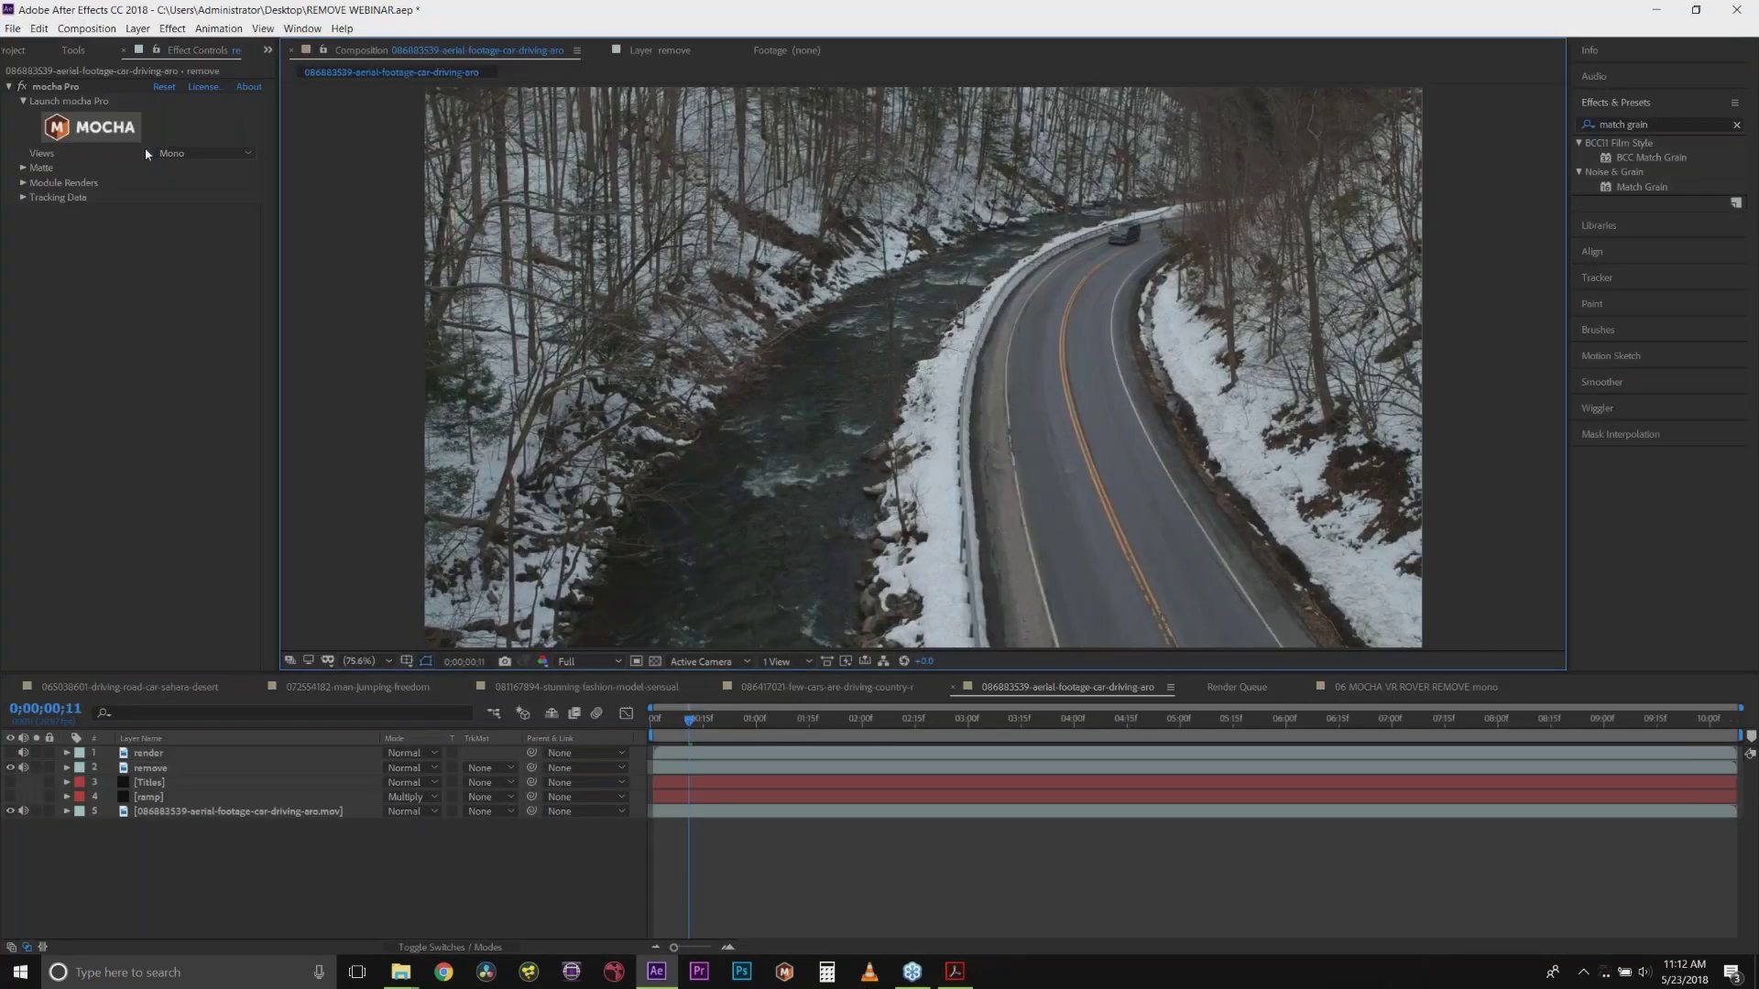
pyautogui.click(115, 135)
pyautogui.click(24, 183)
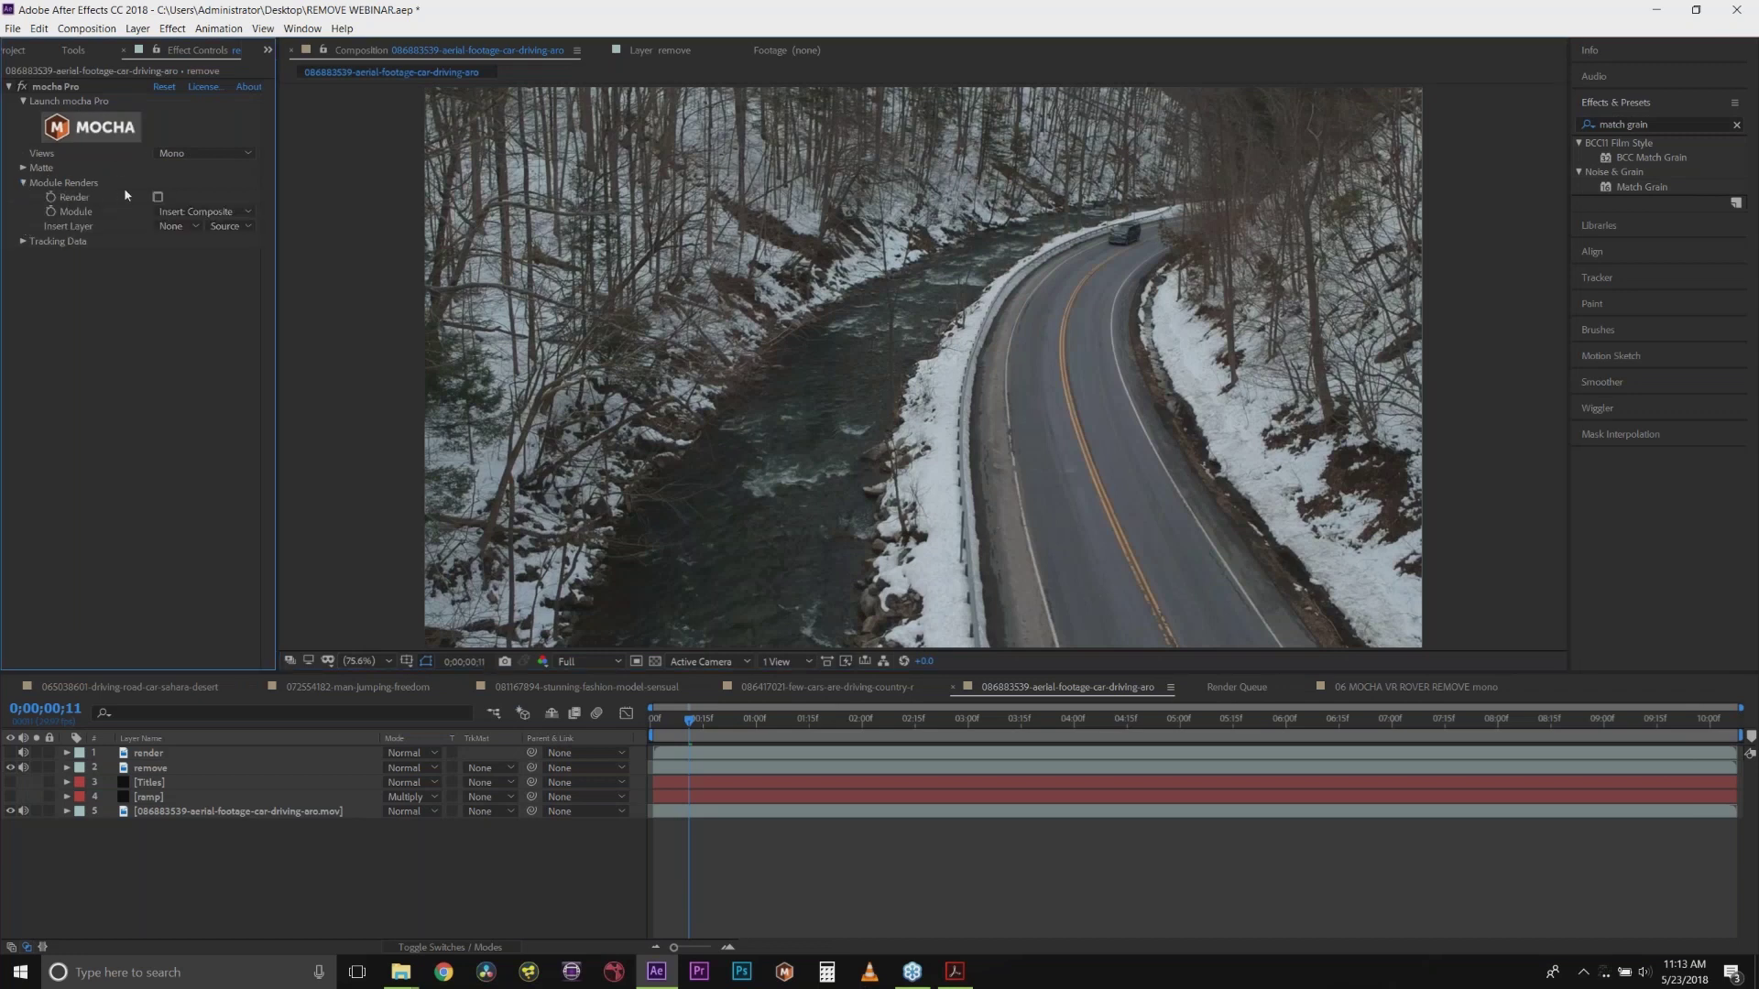
pyautogui.click(188, 213)
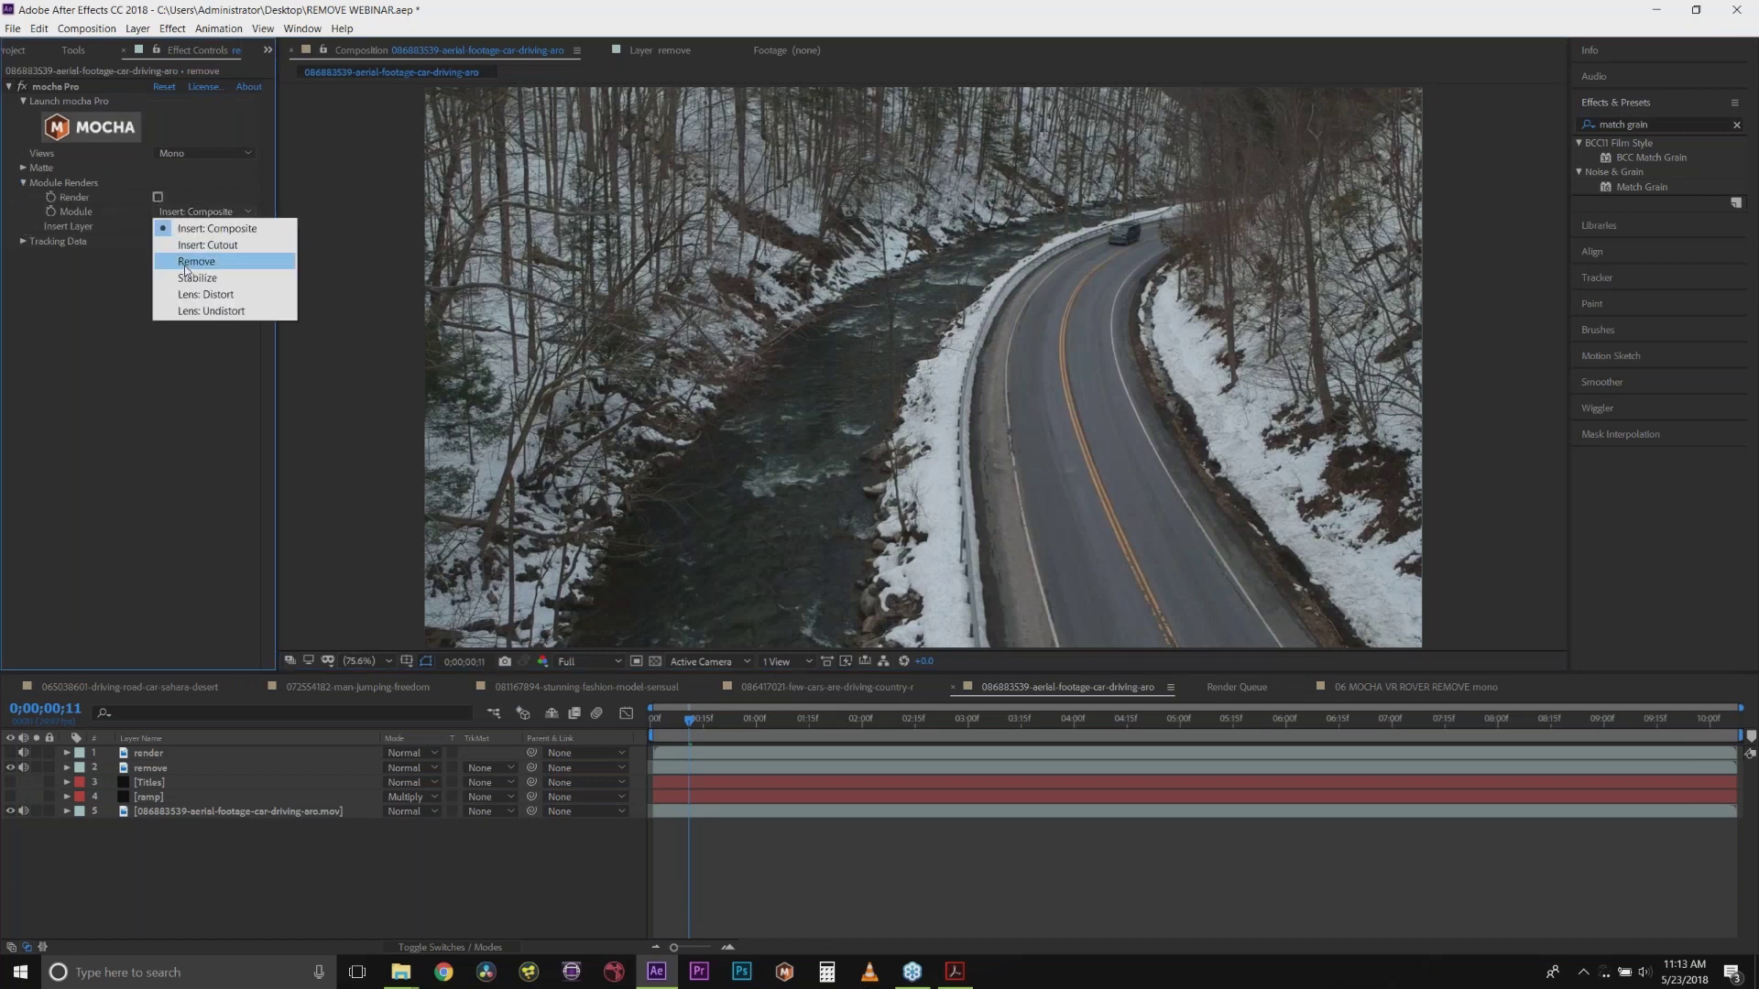
pyautogui.click(194, 265)
pyautogui.click(158, 197)
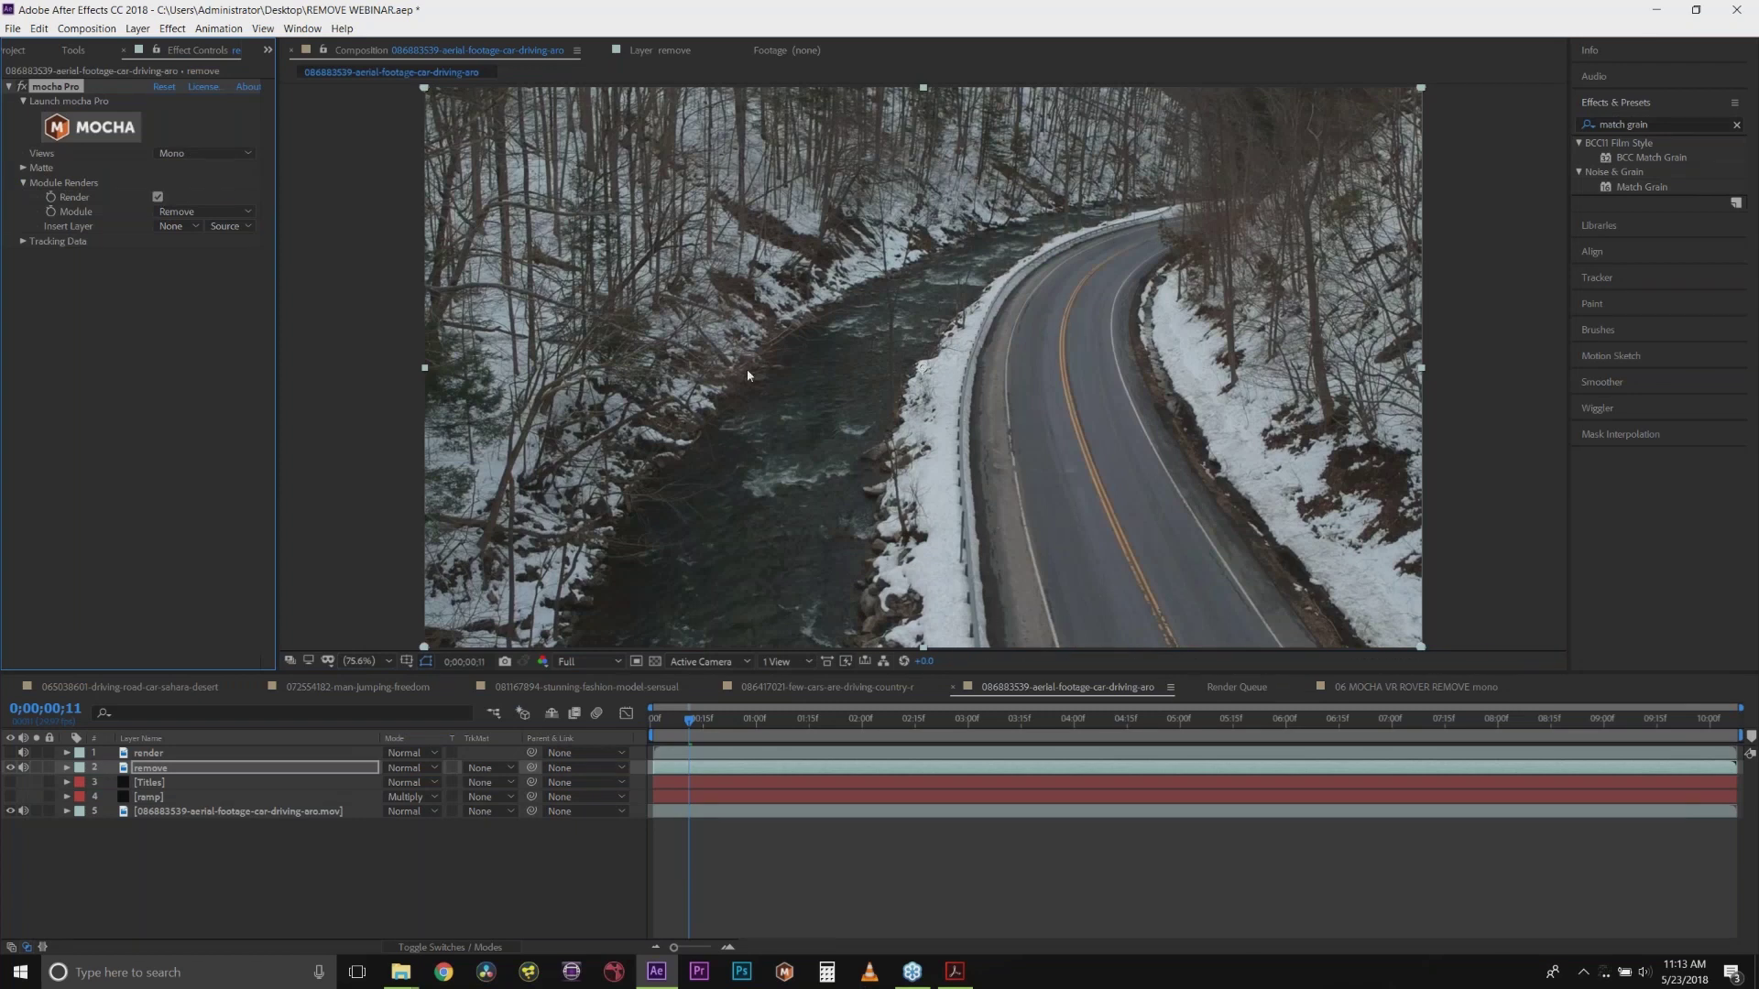
# Step: Set the composition preview to Quarter resolution and play the car removal from the start
pyautogui.click(596, 661)
pyautogui.click(586, 753)
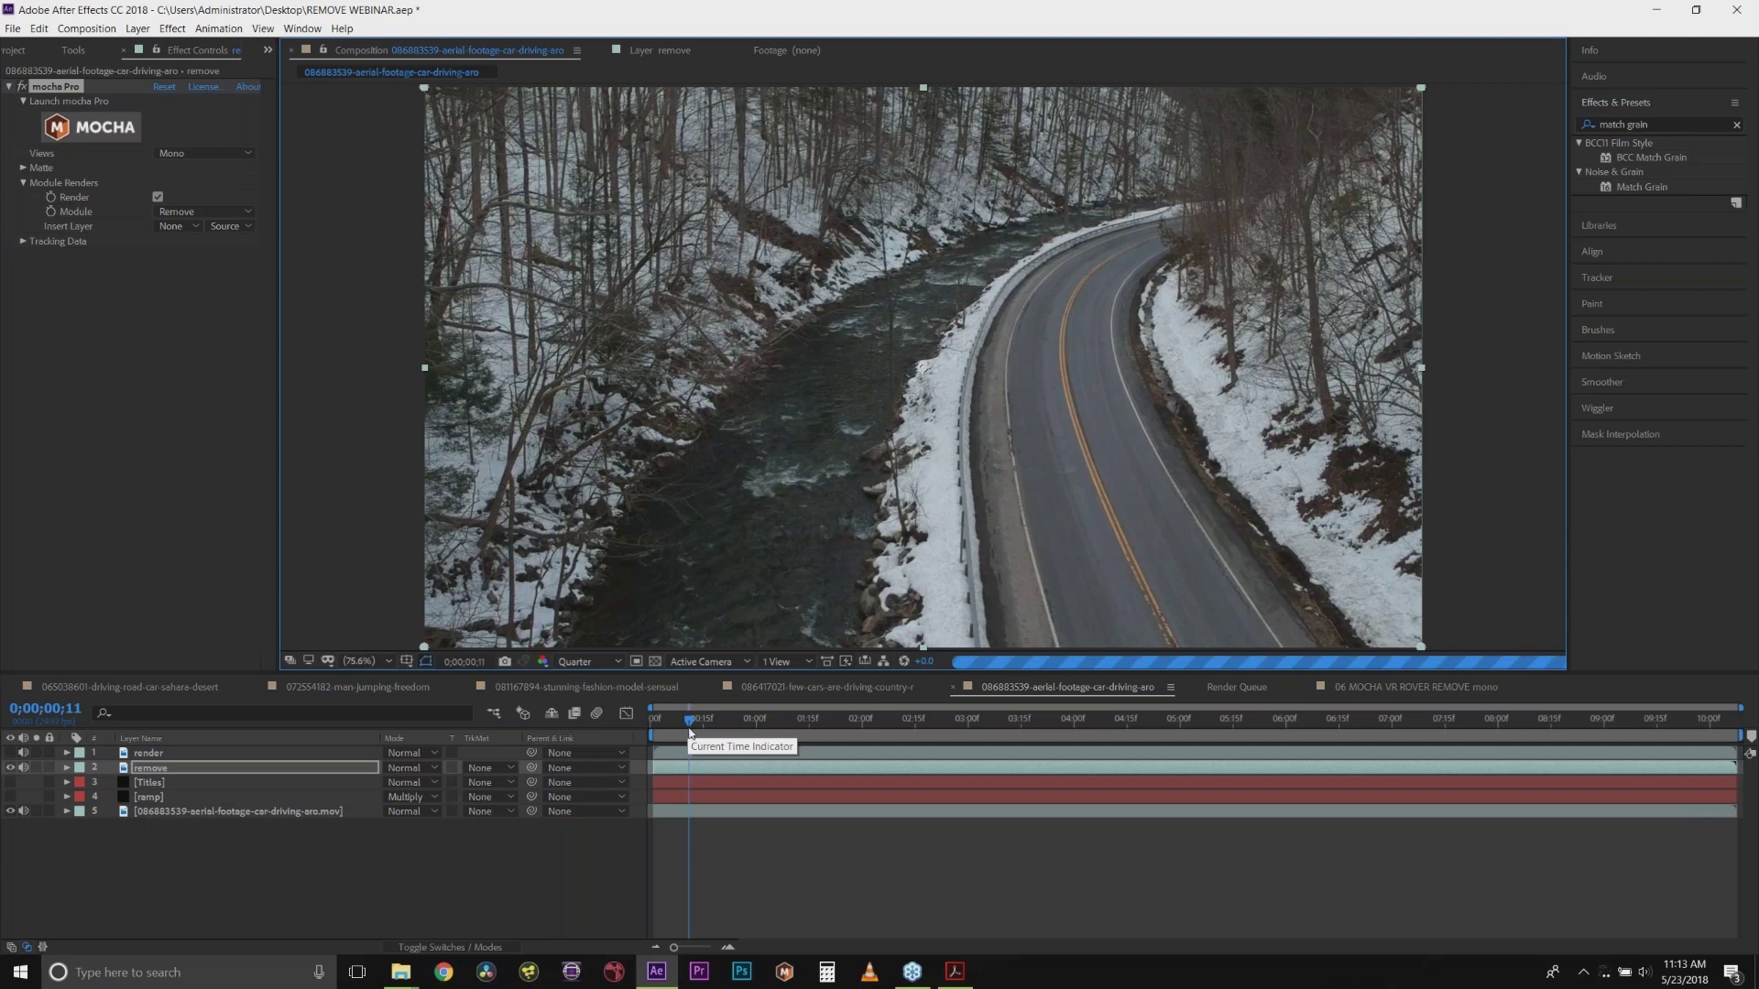
pyautogui.moveTo(691, 733); pyautogui.dragTo(655, 733)
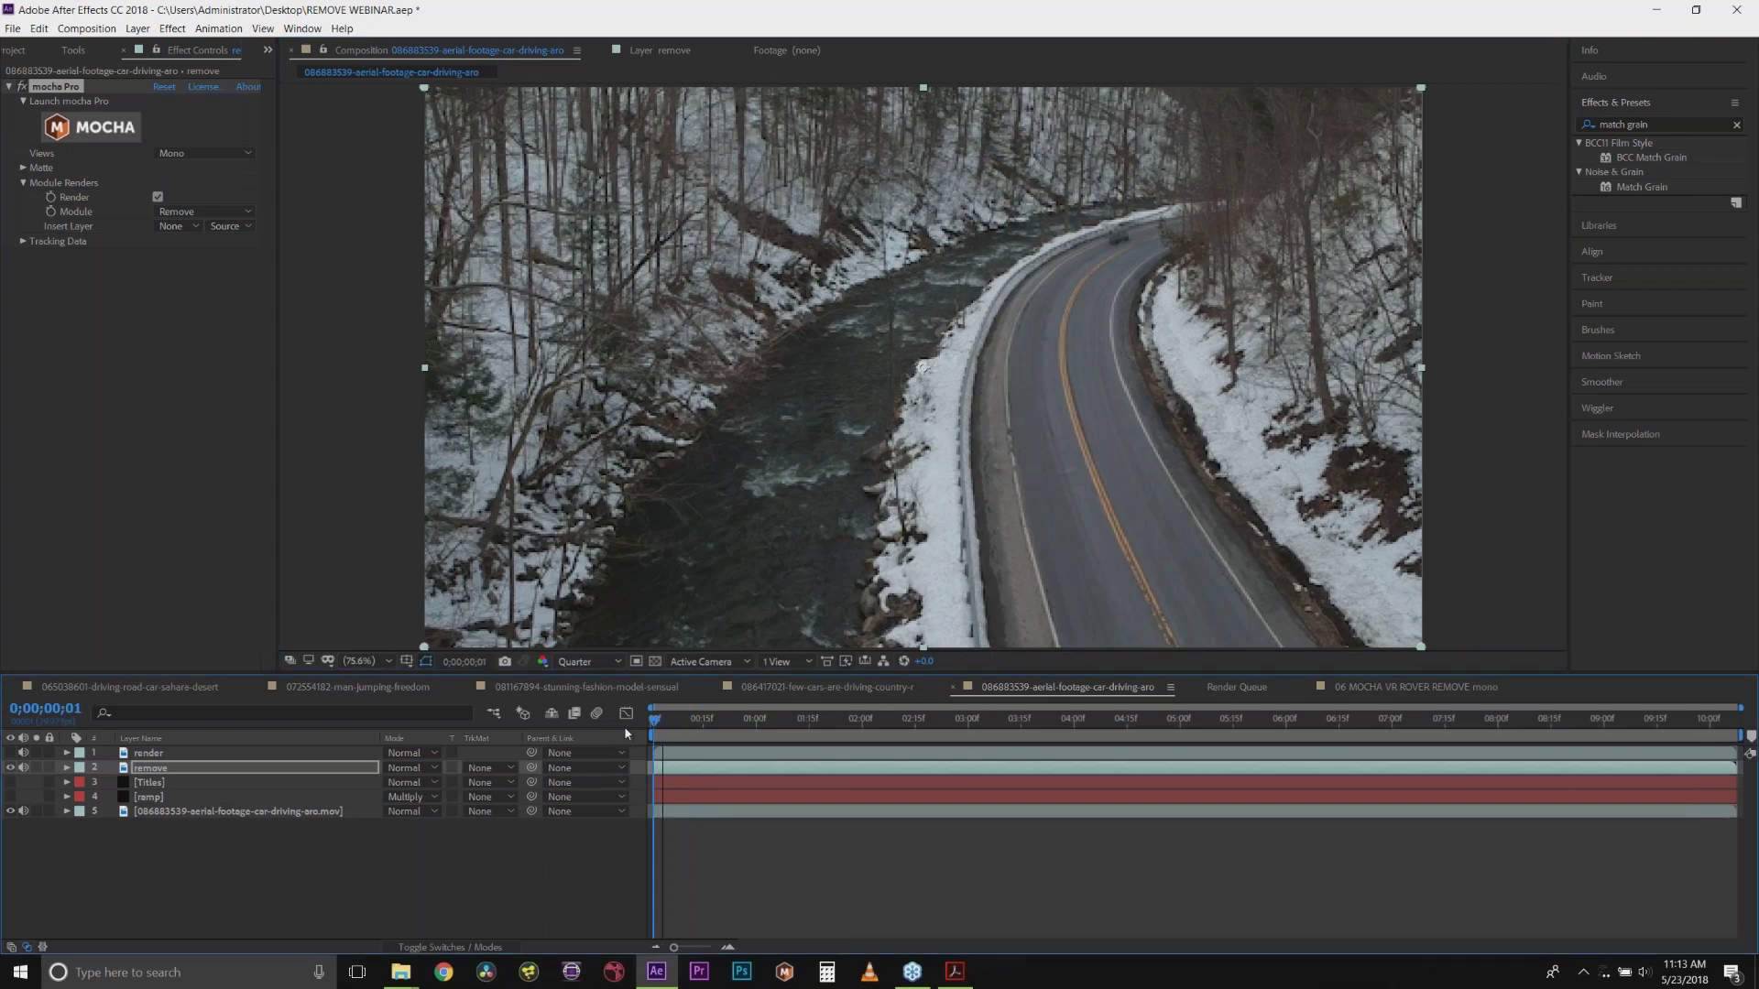
pyautogui.press('space')
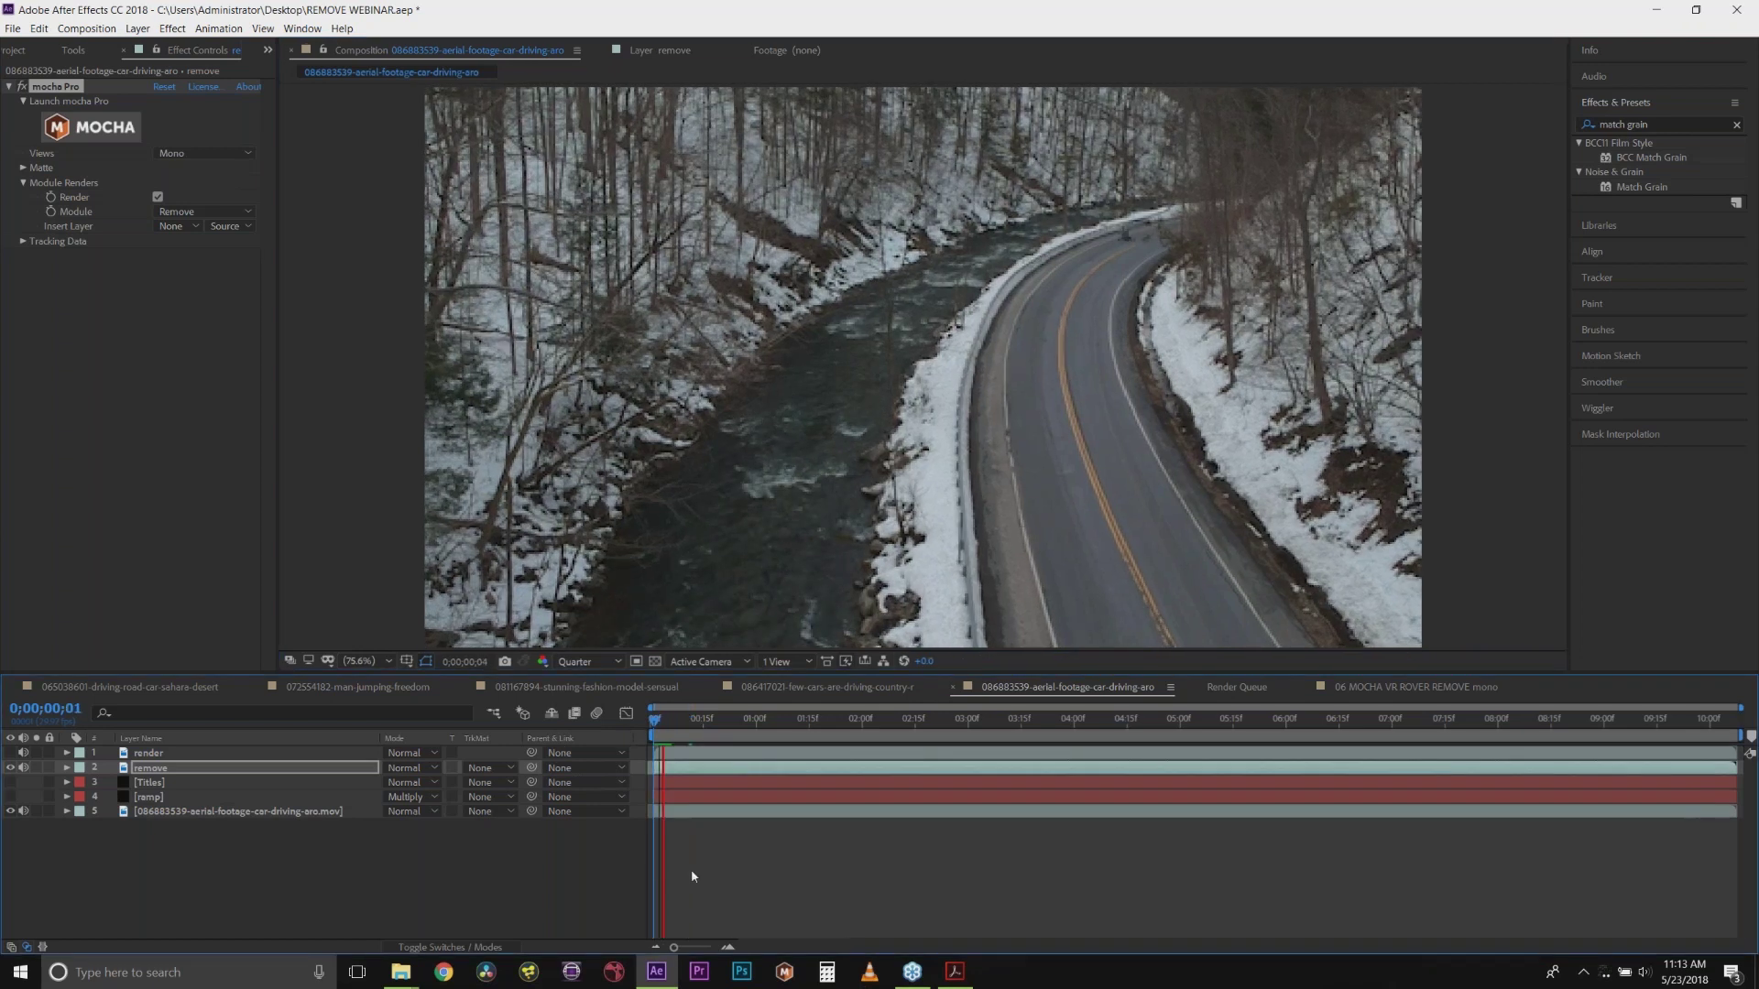
# Step: Return the preview to Full resolution and play the opening frames of the car removal
pyautogui.click(620, 664)
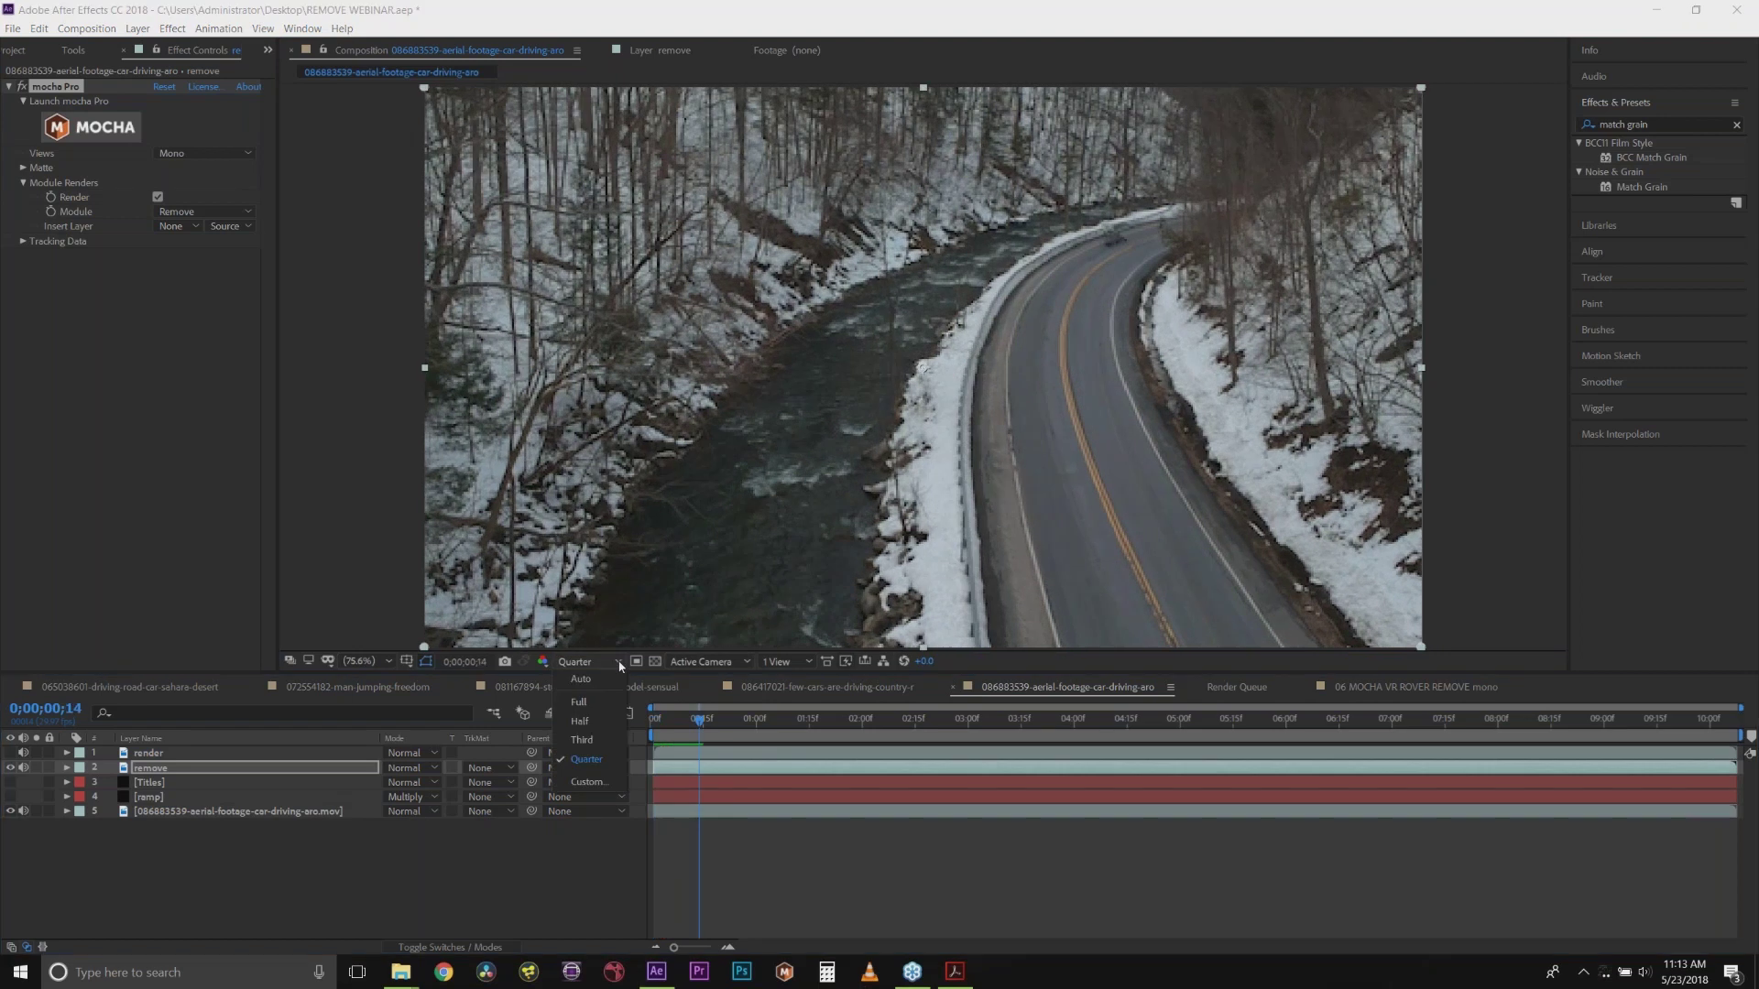
pyautogui.click(603, 703)
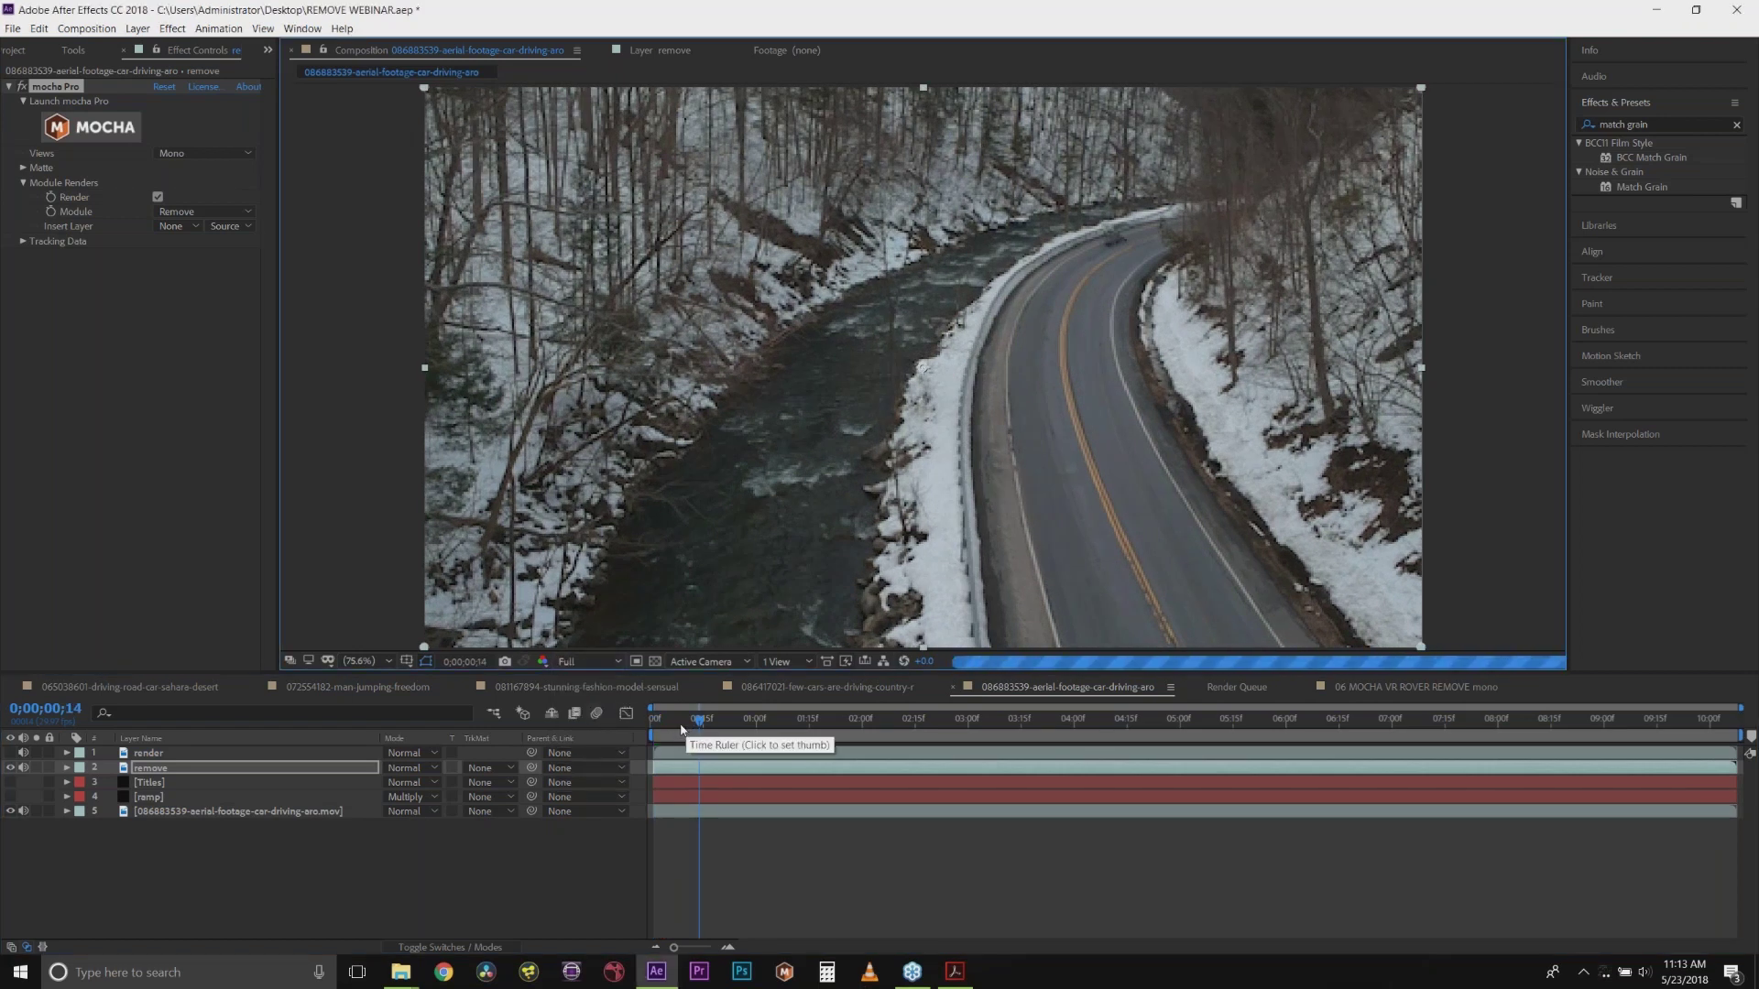
pyautogui.press('space')
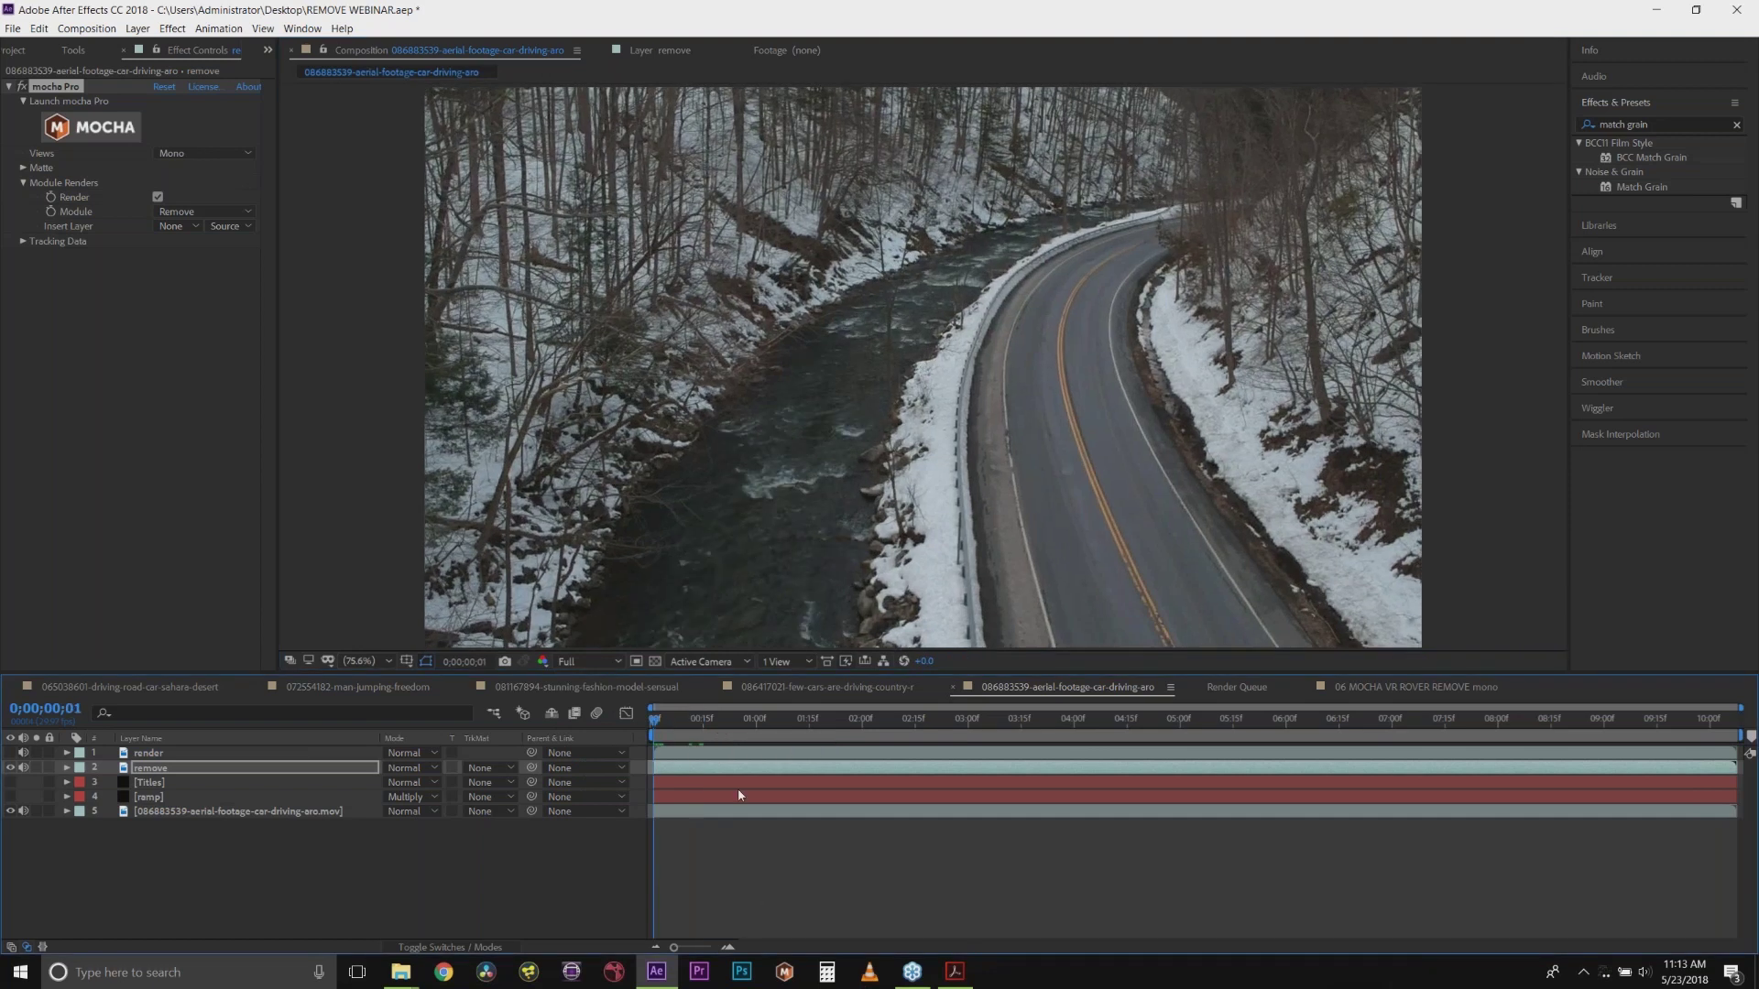
pyautogui.press('space')
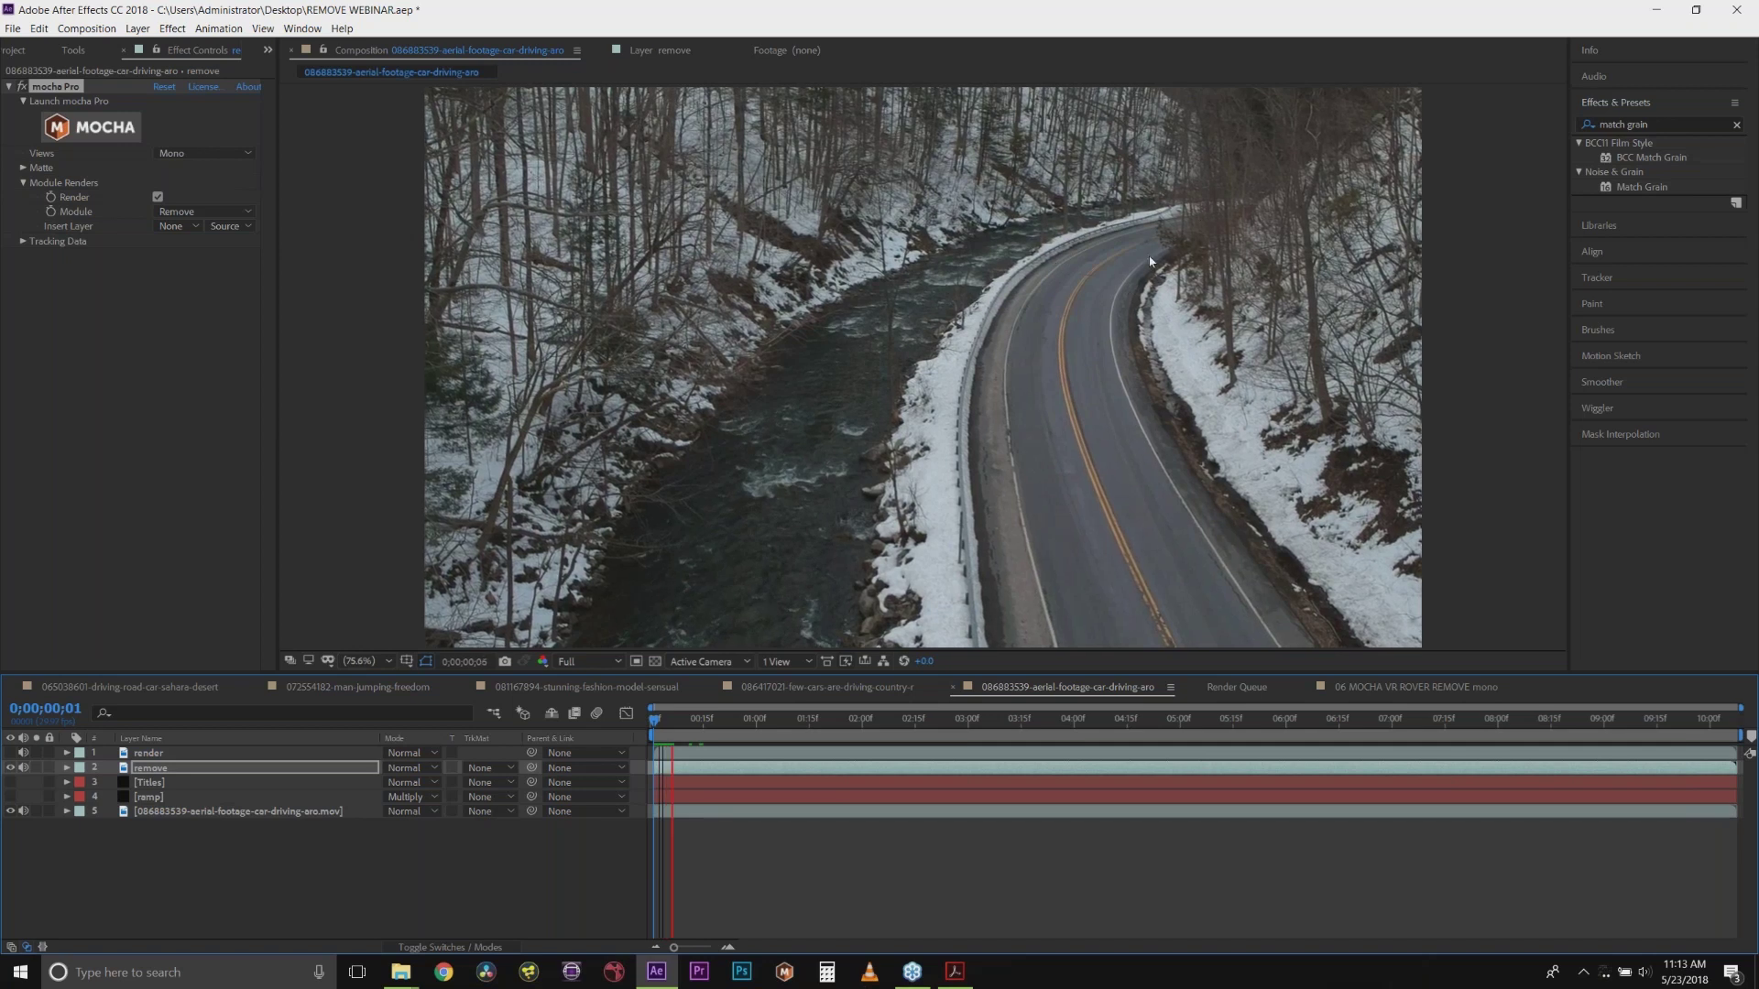
pyautogui.press('space')
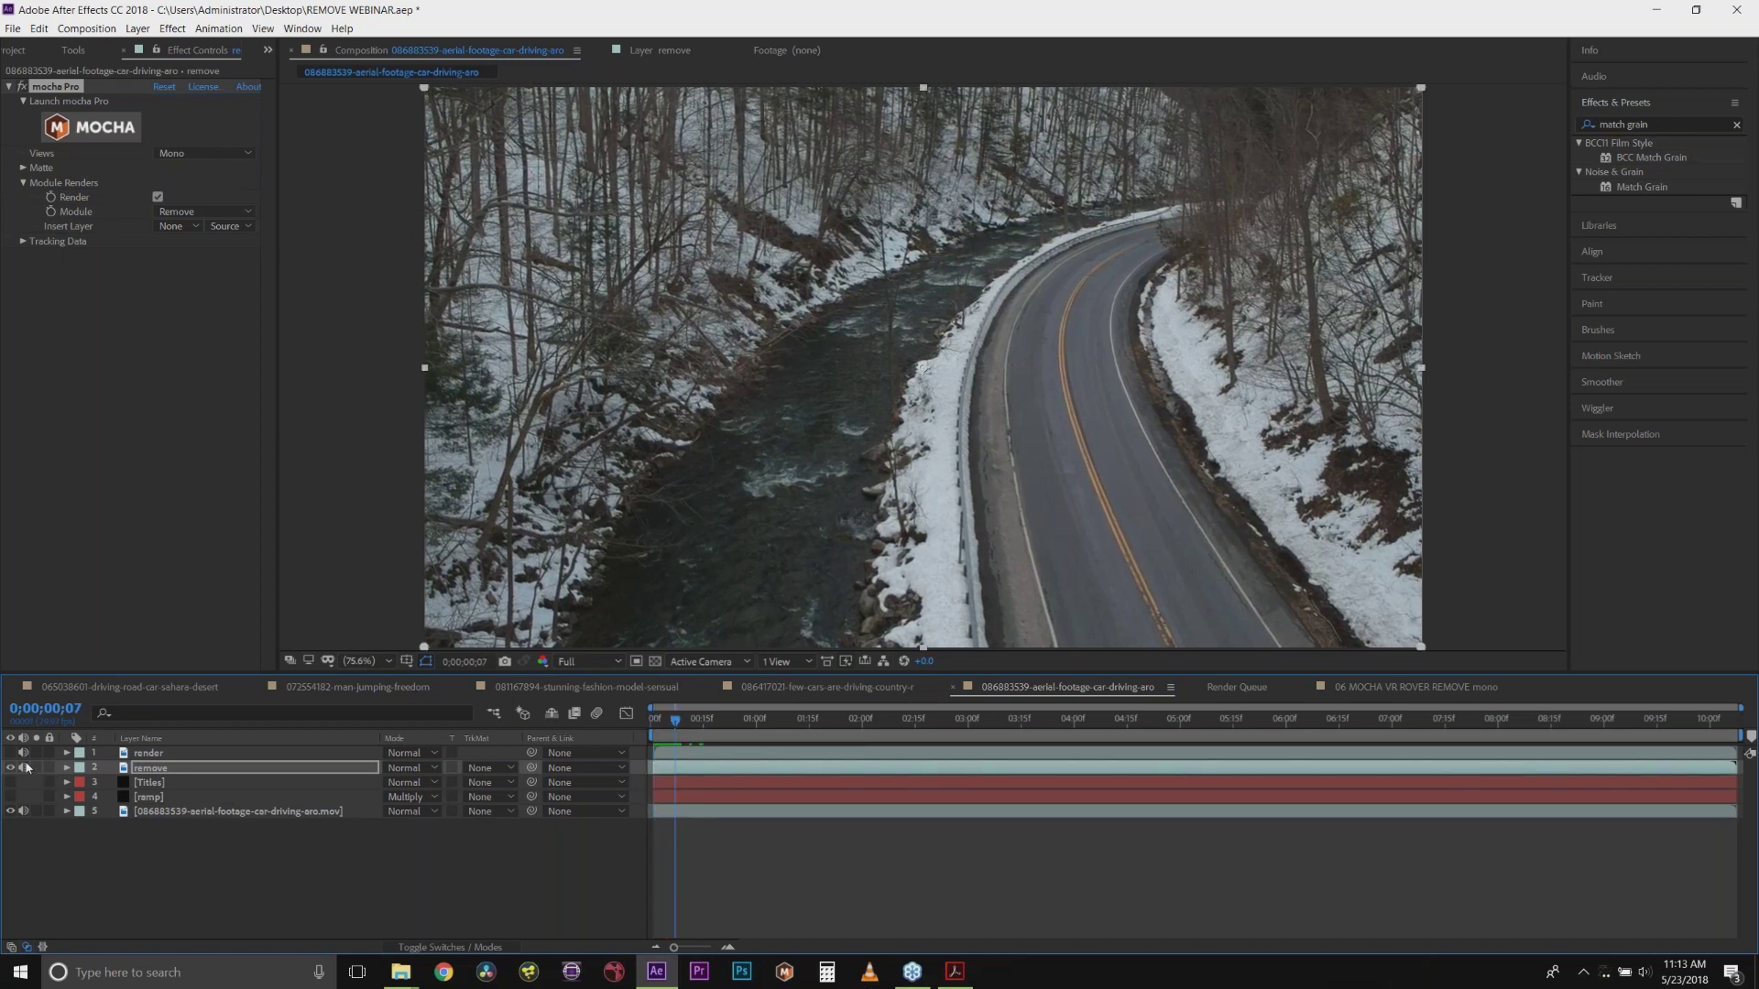
# Step: Make the render layer visible and play the road composition from the start to check the finished removal
pyautogui.click(661, 722)
pyautogui.moveTo(661, 726); pyautogui.dragTo(655, 723)
pyautogui.press('space')
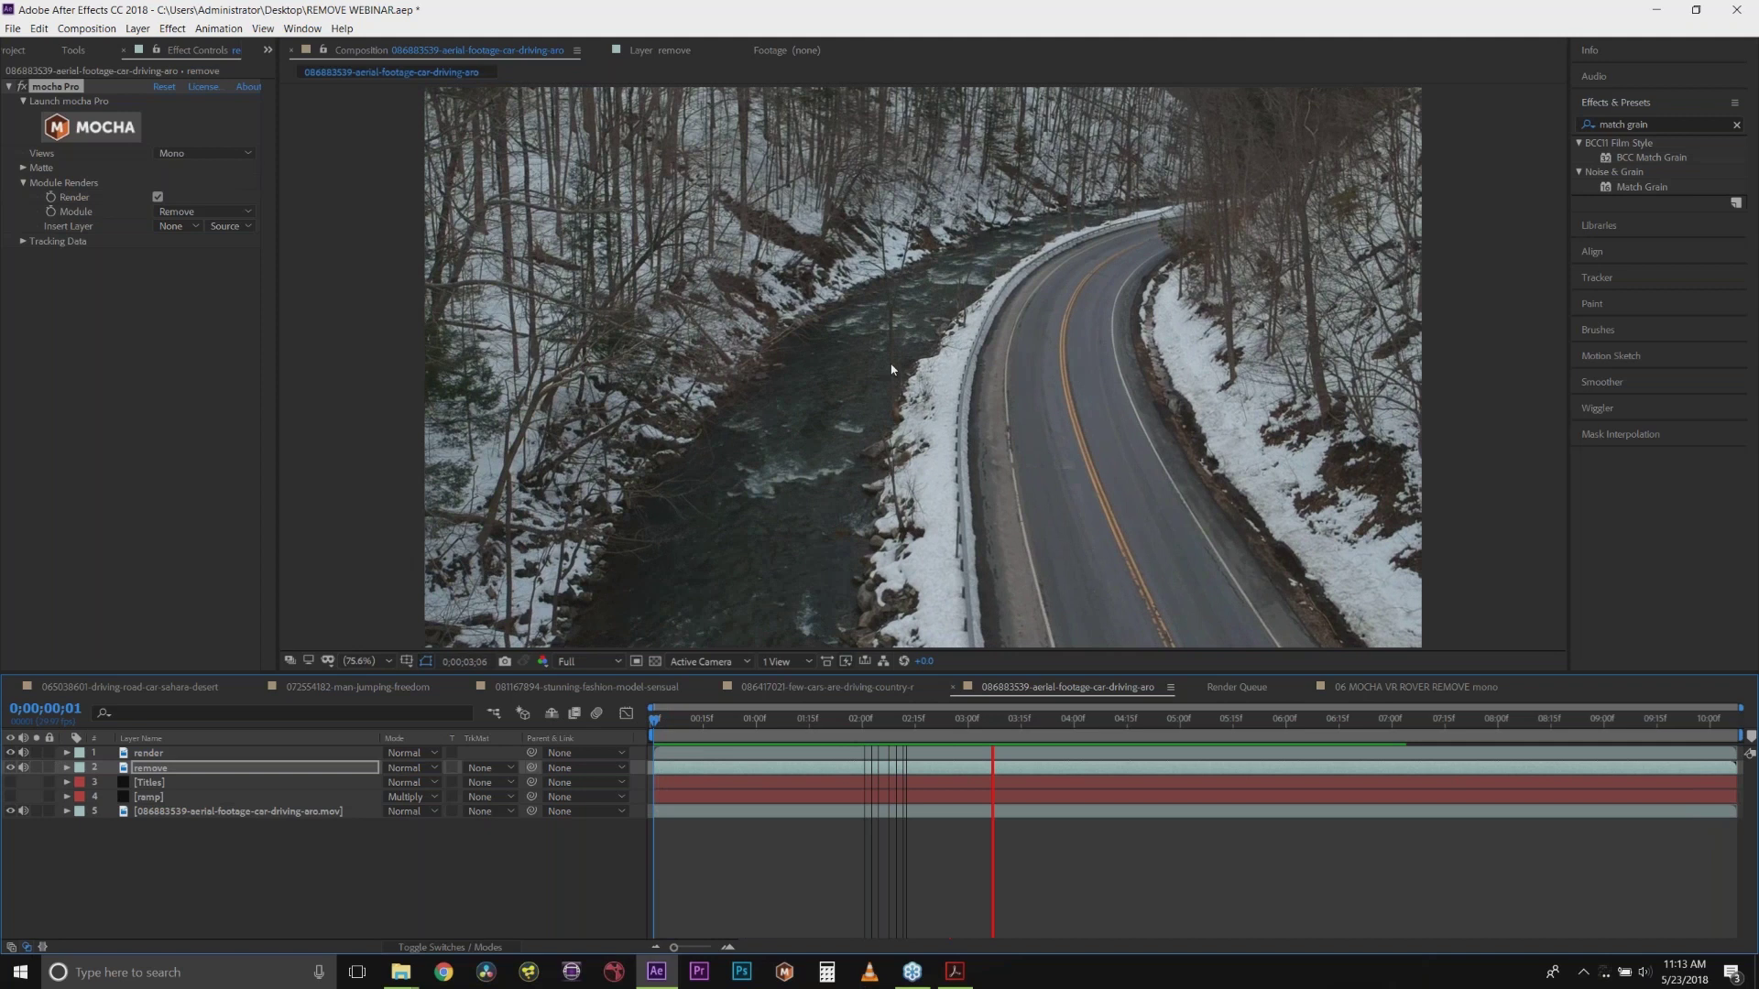
pyautogui.press('space')
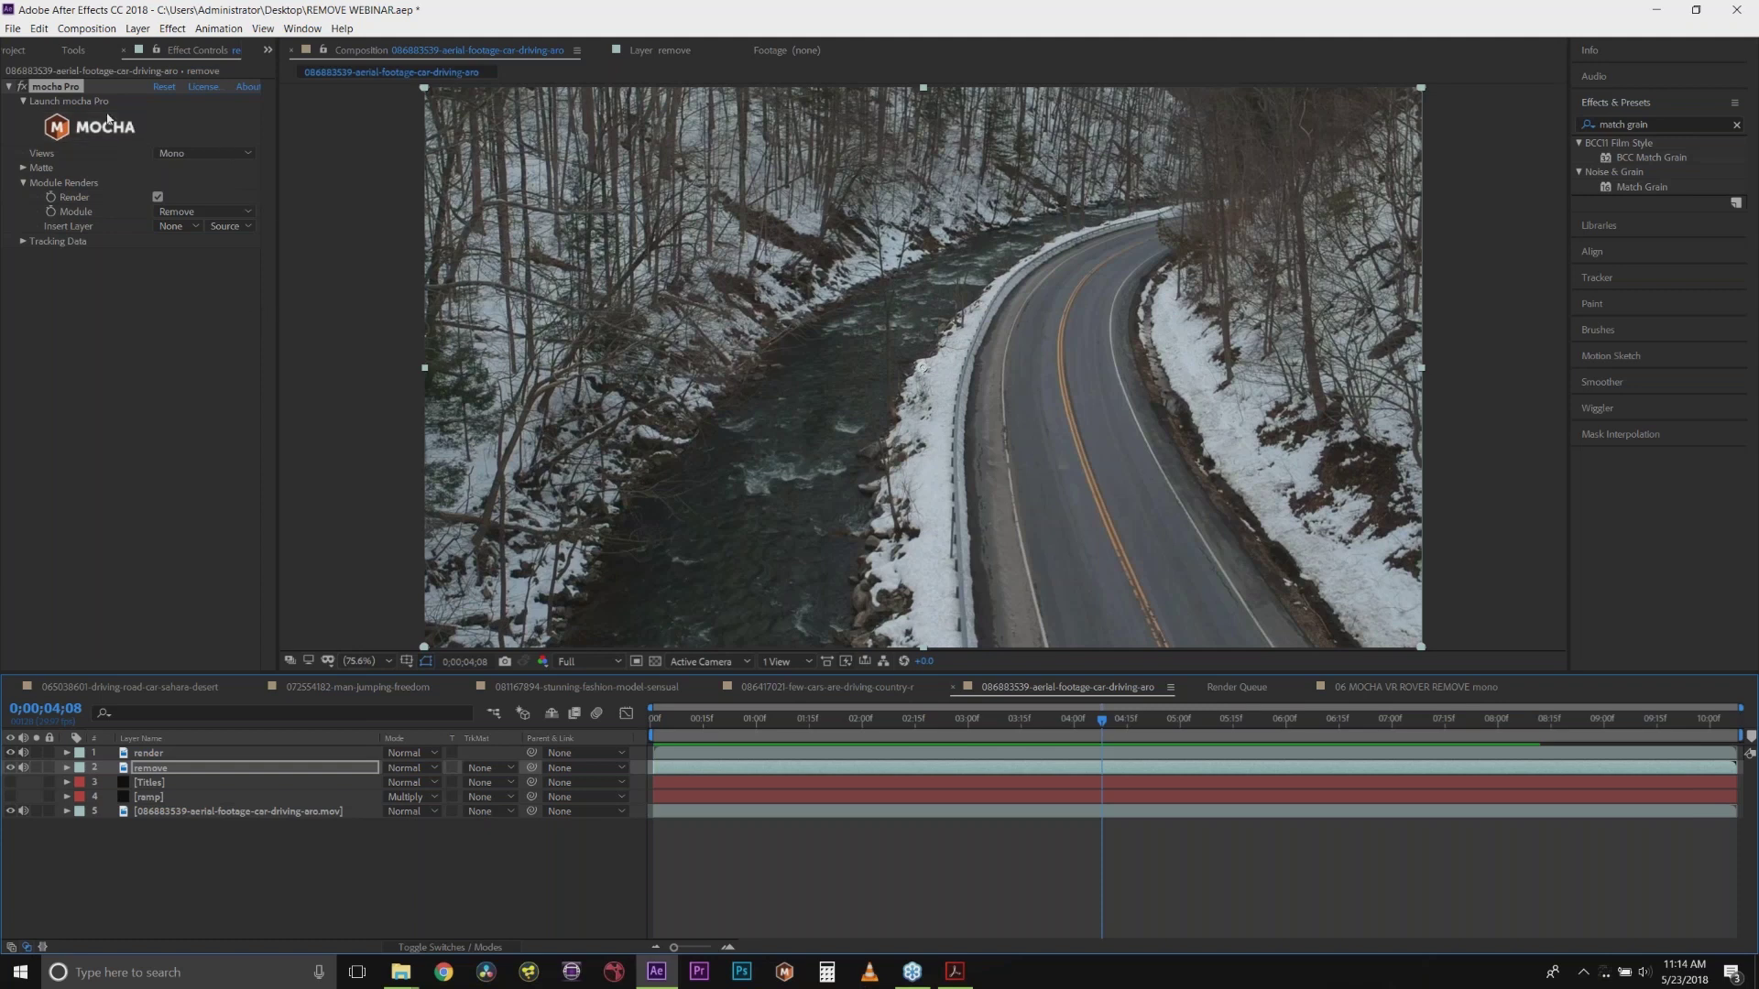
# Step: Open the 065038601-driving-road-car-sahara-desert composition from the Desert Background Car Remove folder
pyautogui.click(224, 427)
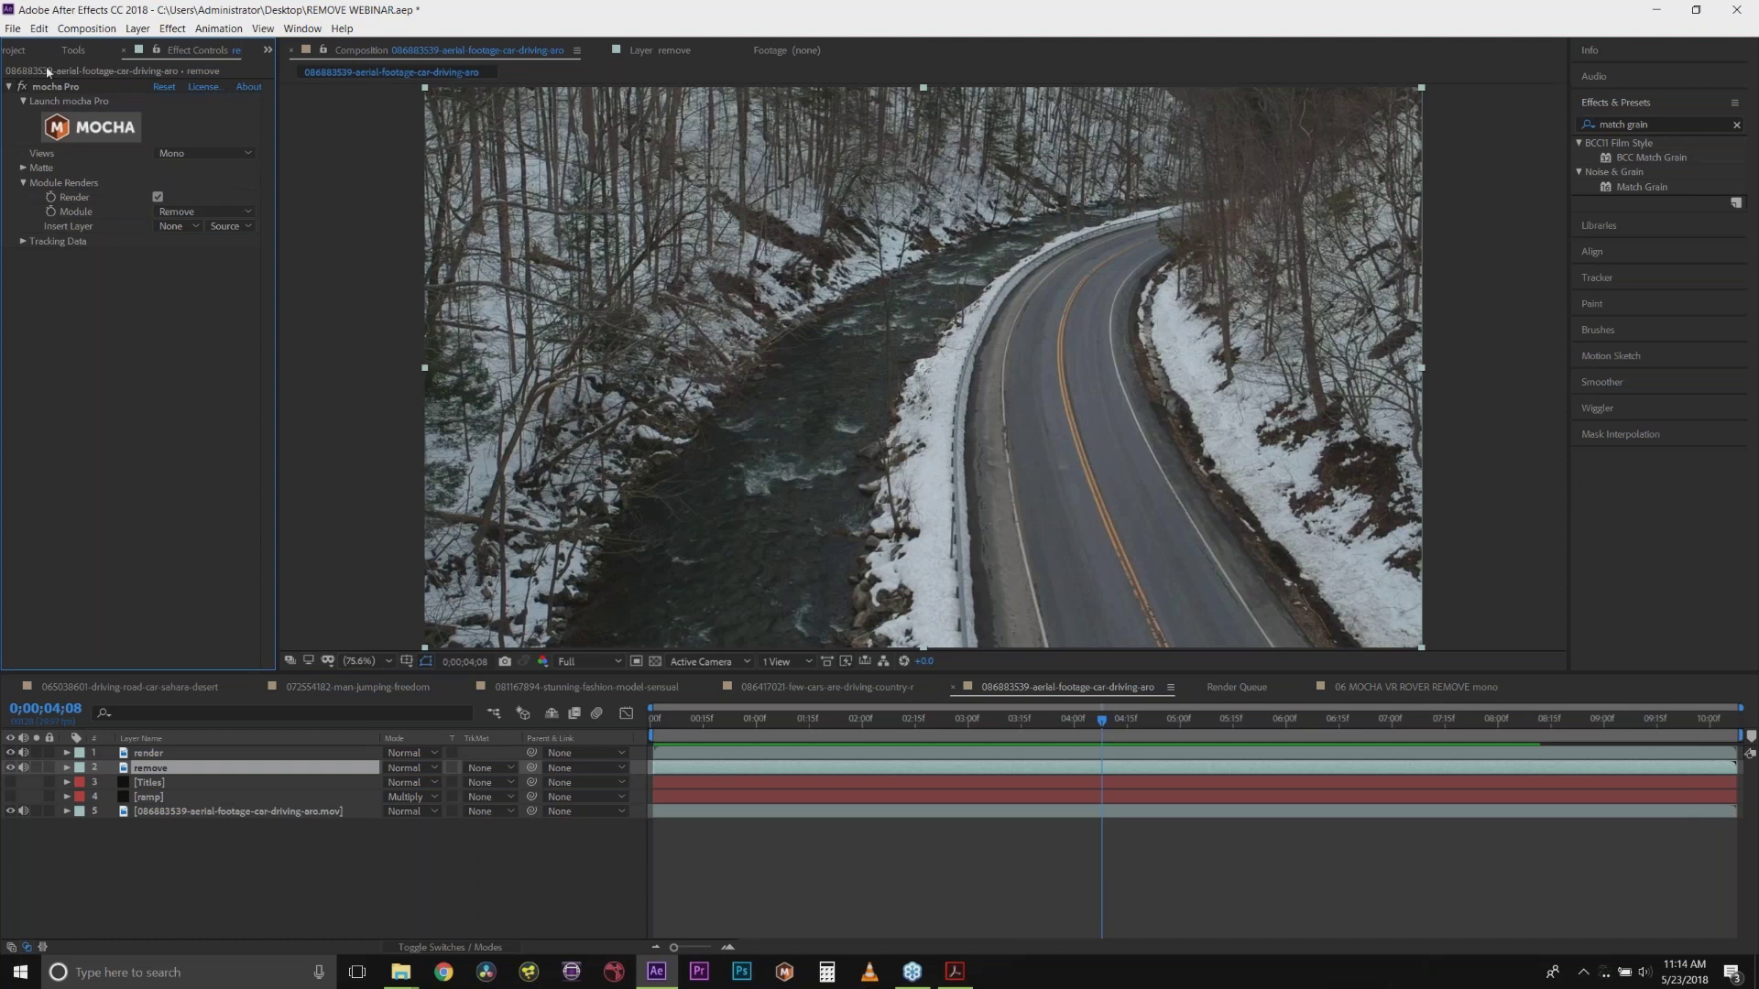
pyautogui.click(267, 49)
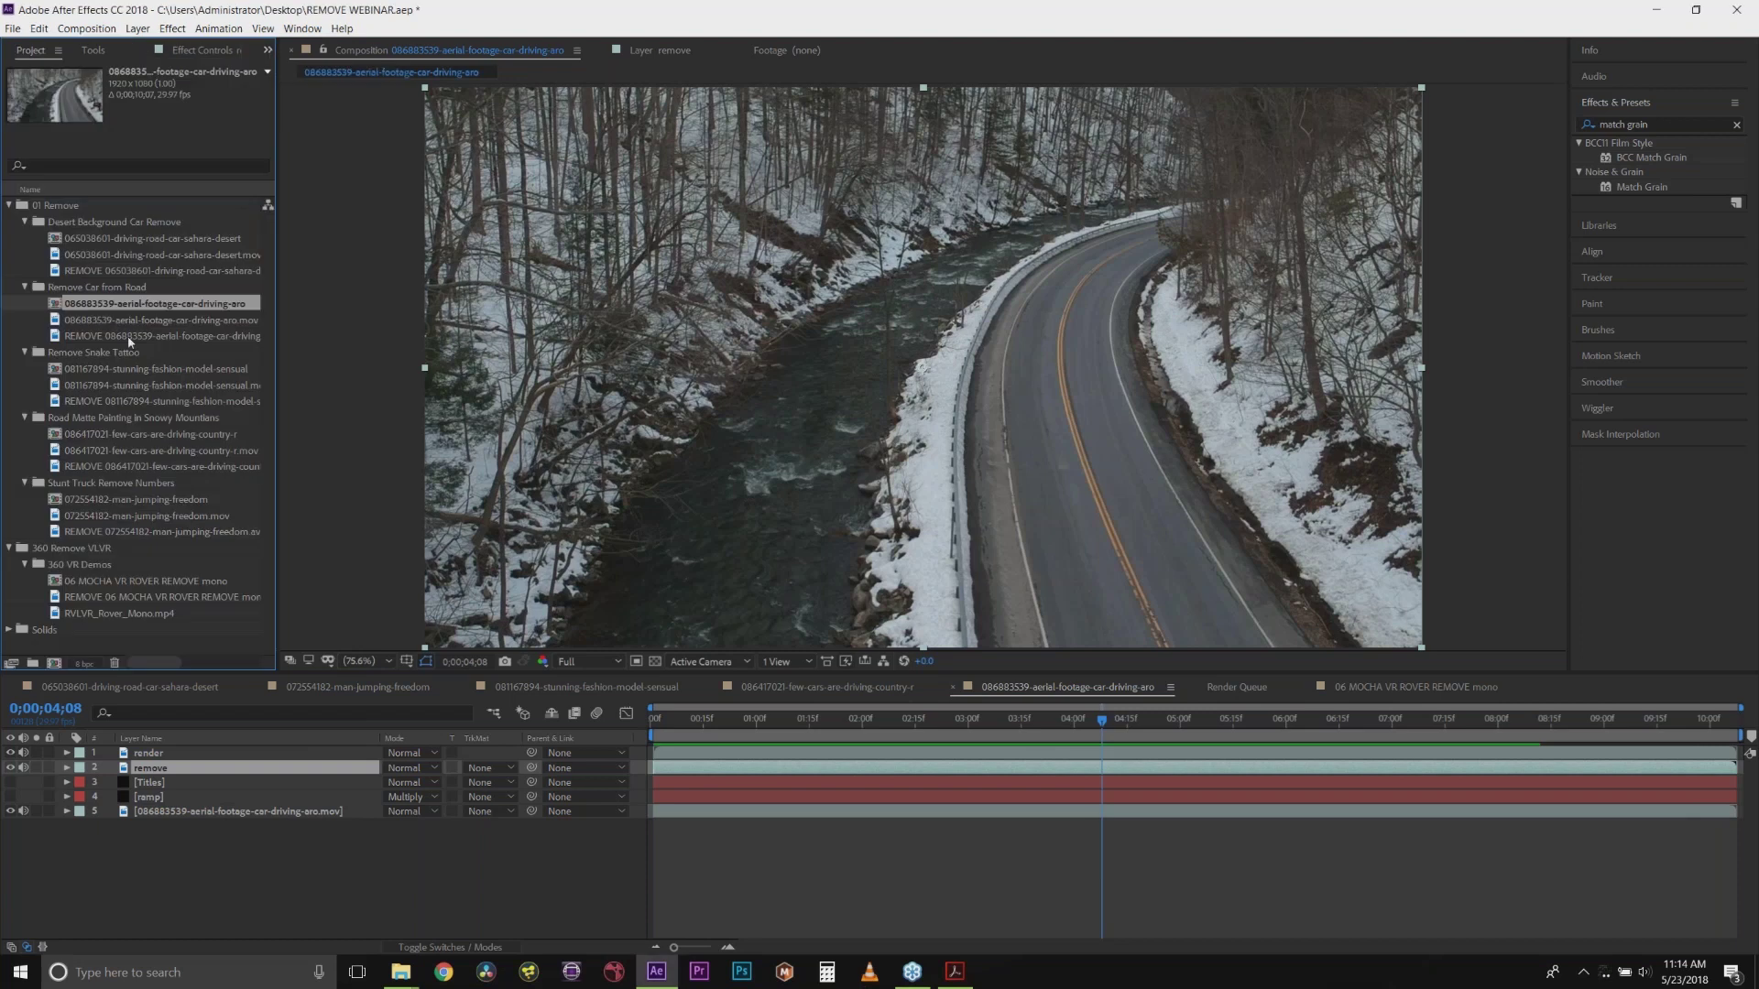
pyautogui.click(92, 240)
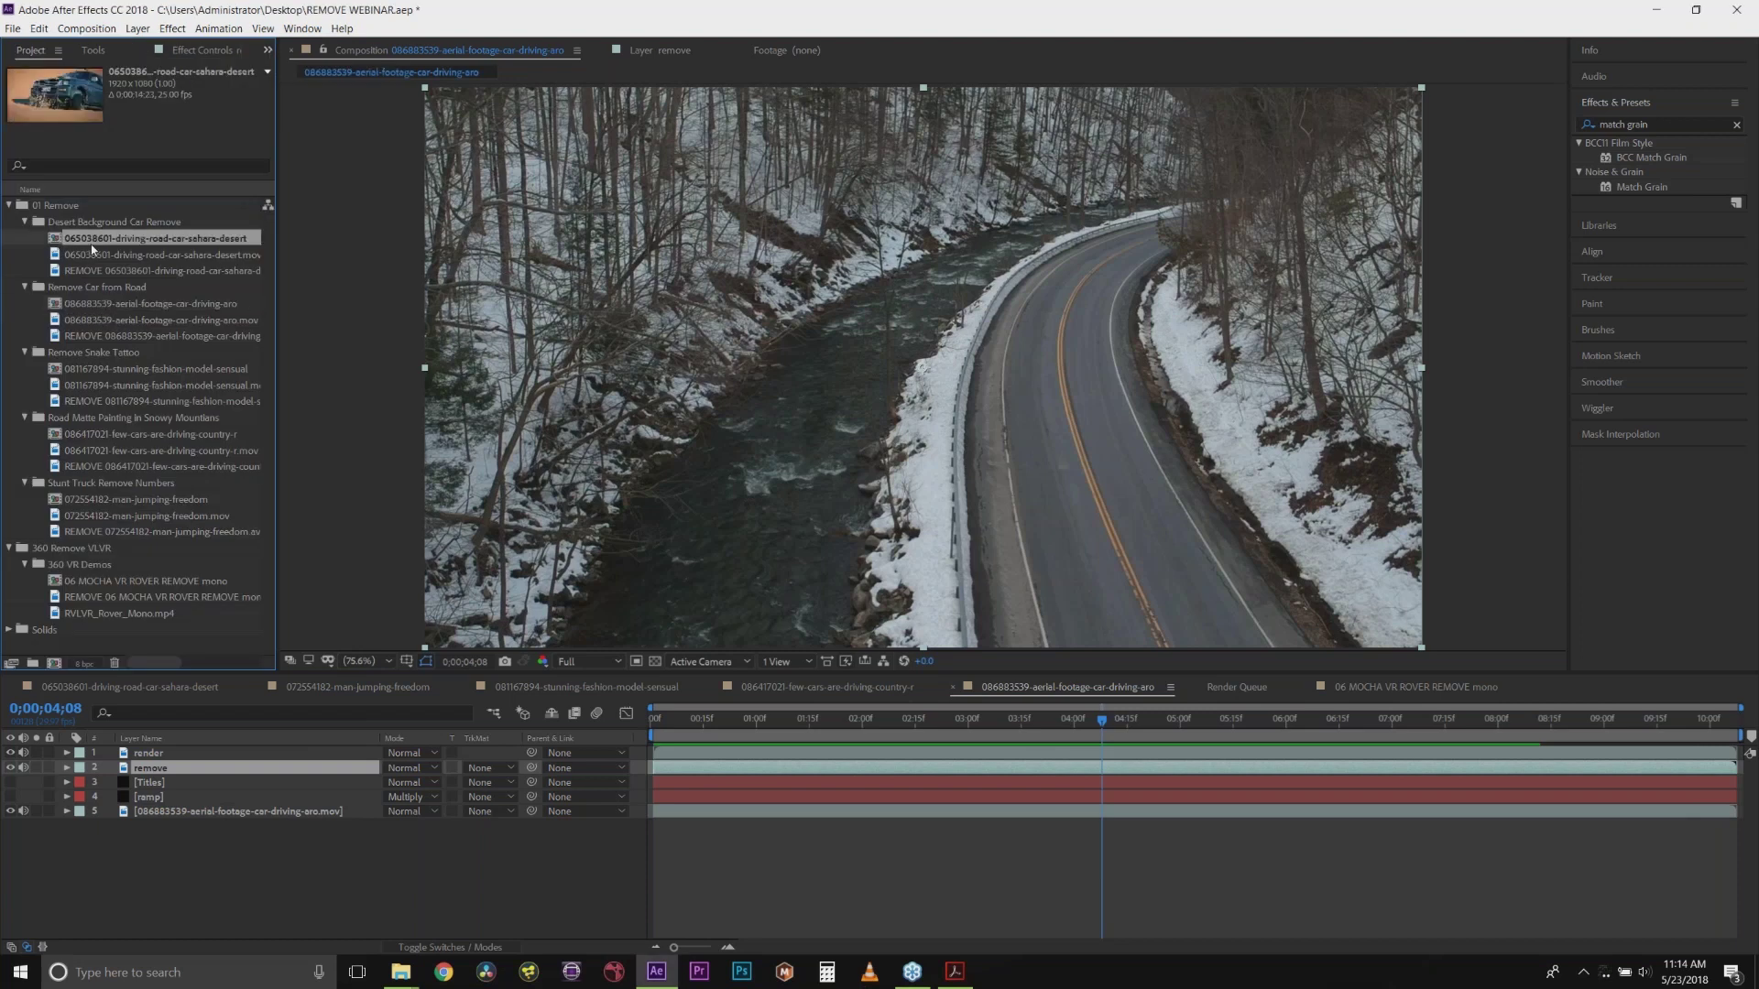
pyautogui.doubleClick(91, 240)
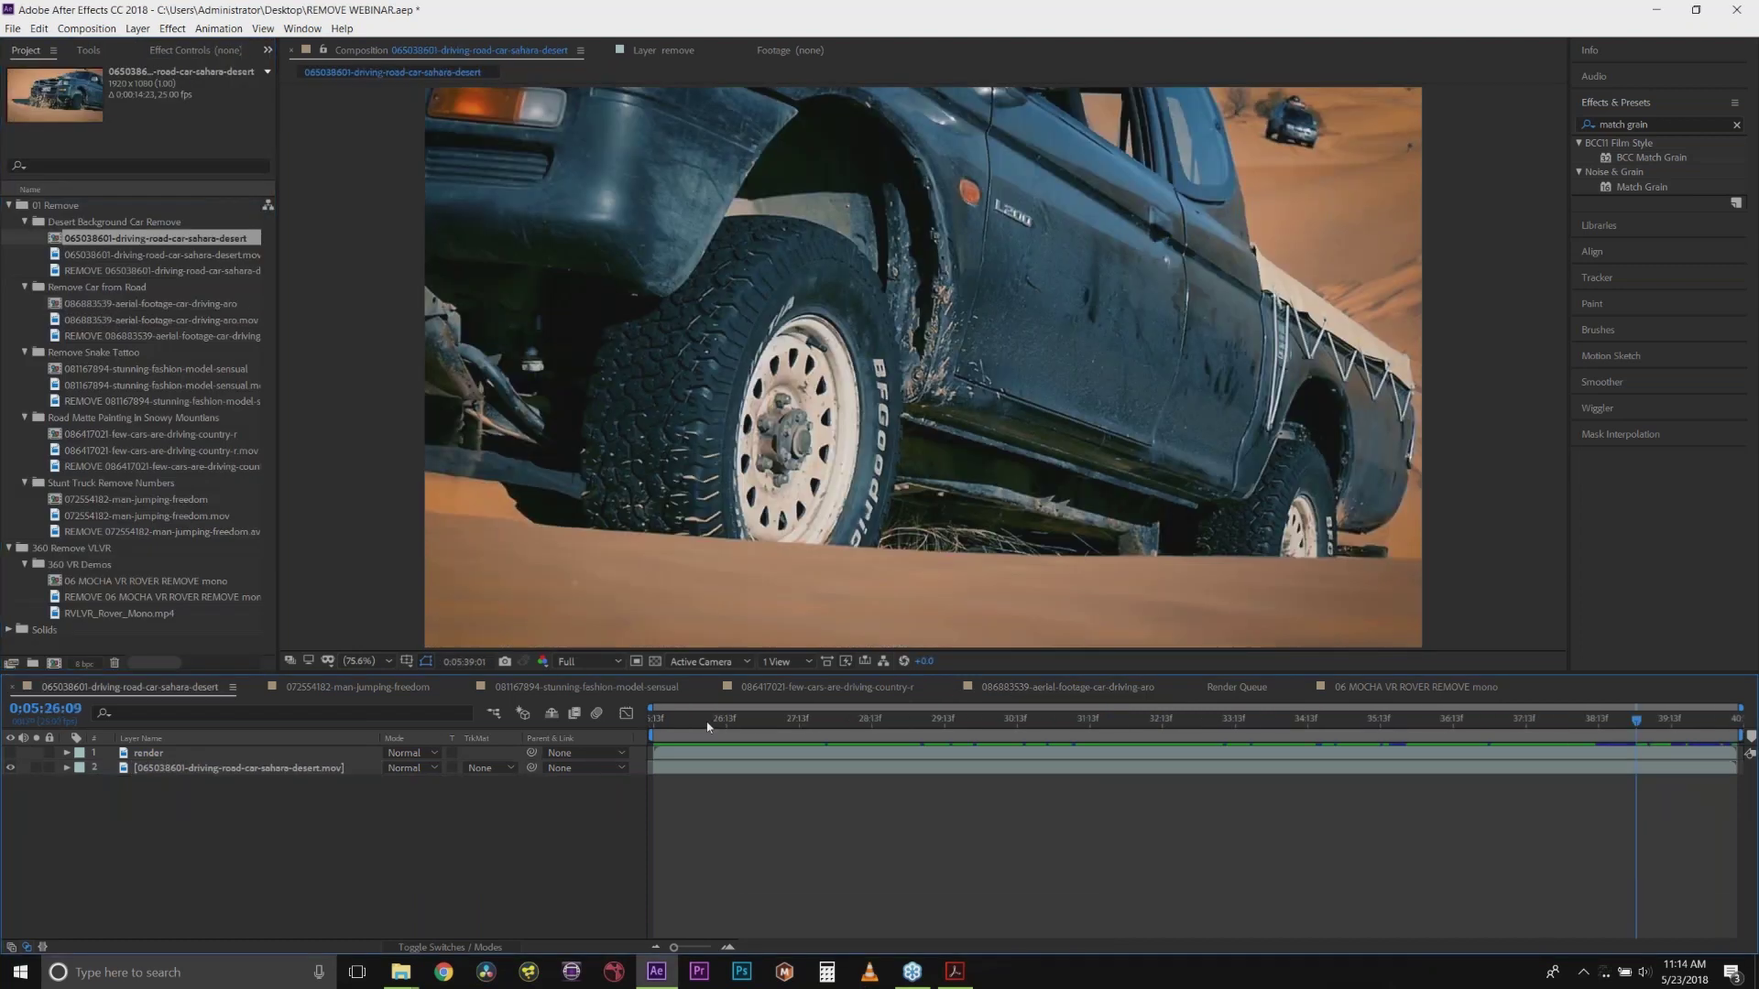
# Step: Scrub and play the desert footage from its first frame to examine the background car
pyautogui.press('Home')
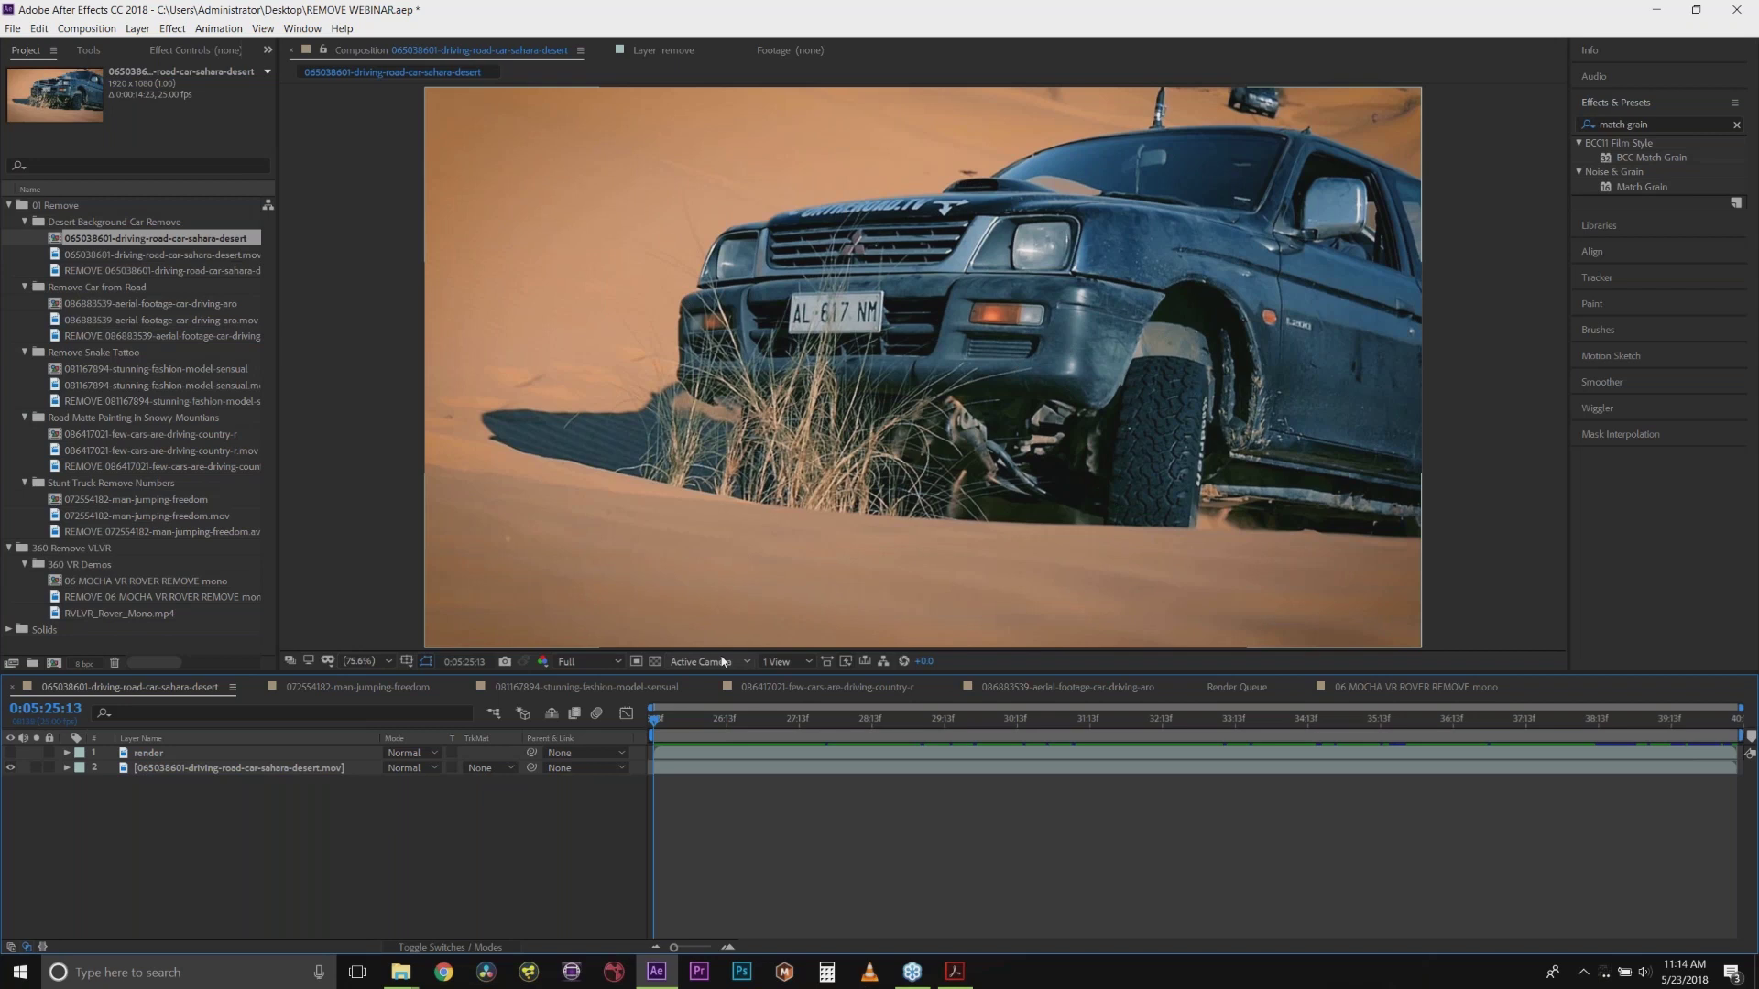
pyautogui.click(672, 724)
pyautogui.moveTo(673, 724); pyautogui.dragTo(1228, 723)
pyautogui.press('Home')
pyautogui.press('space')
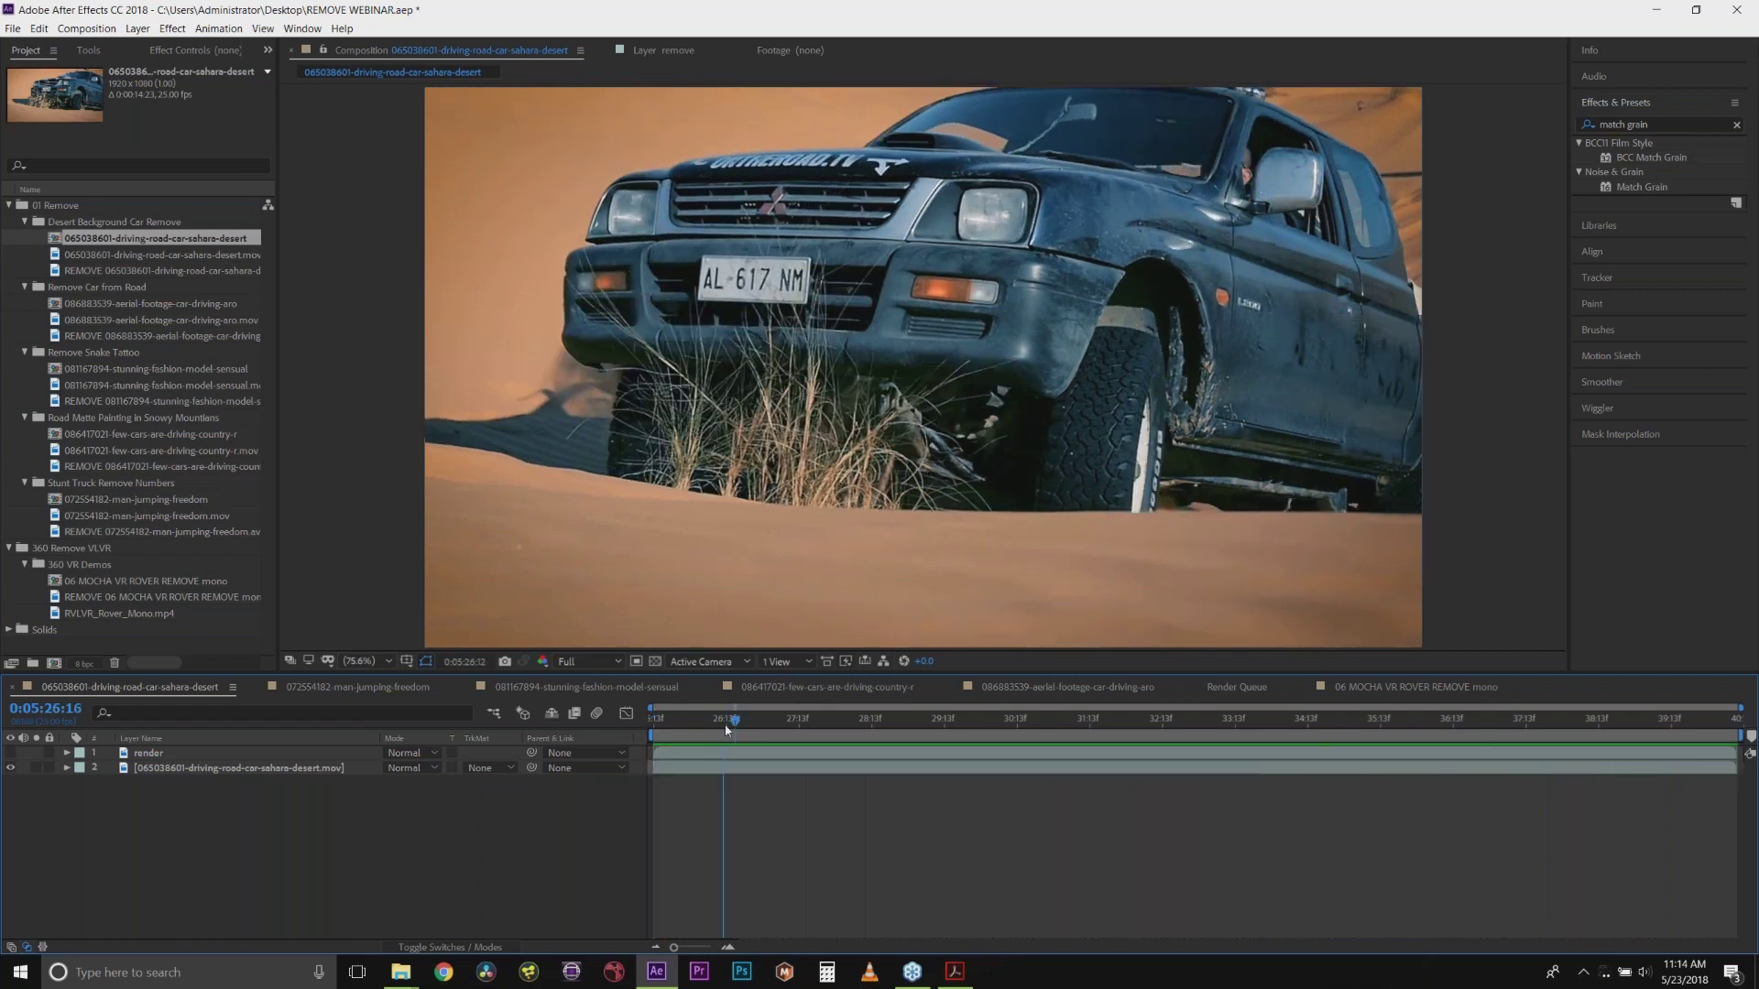
pyautogui.press('space')
# Step: Temporarily show the render layer and play the desert shot to check the finished removal, leaving the layer hidden again
pyautogui.click(140, 767)
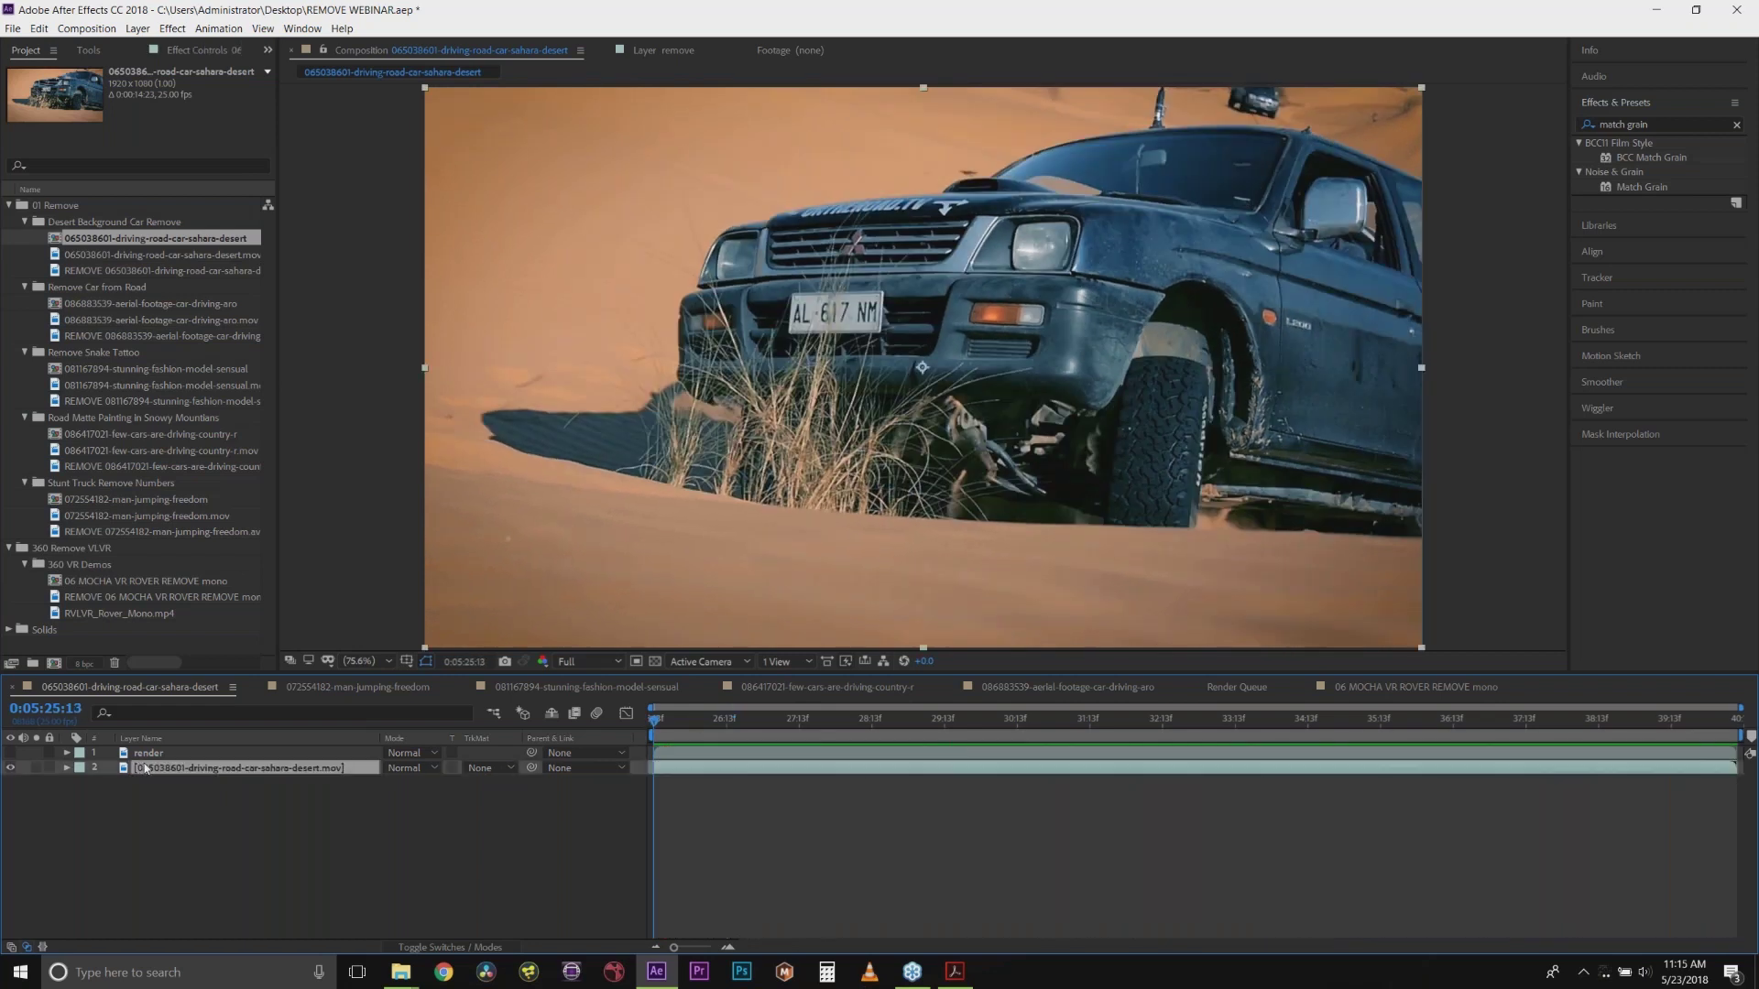
pyautogui.click(11, 752)
pyautogui.press('space')
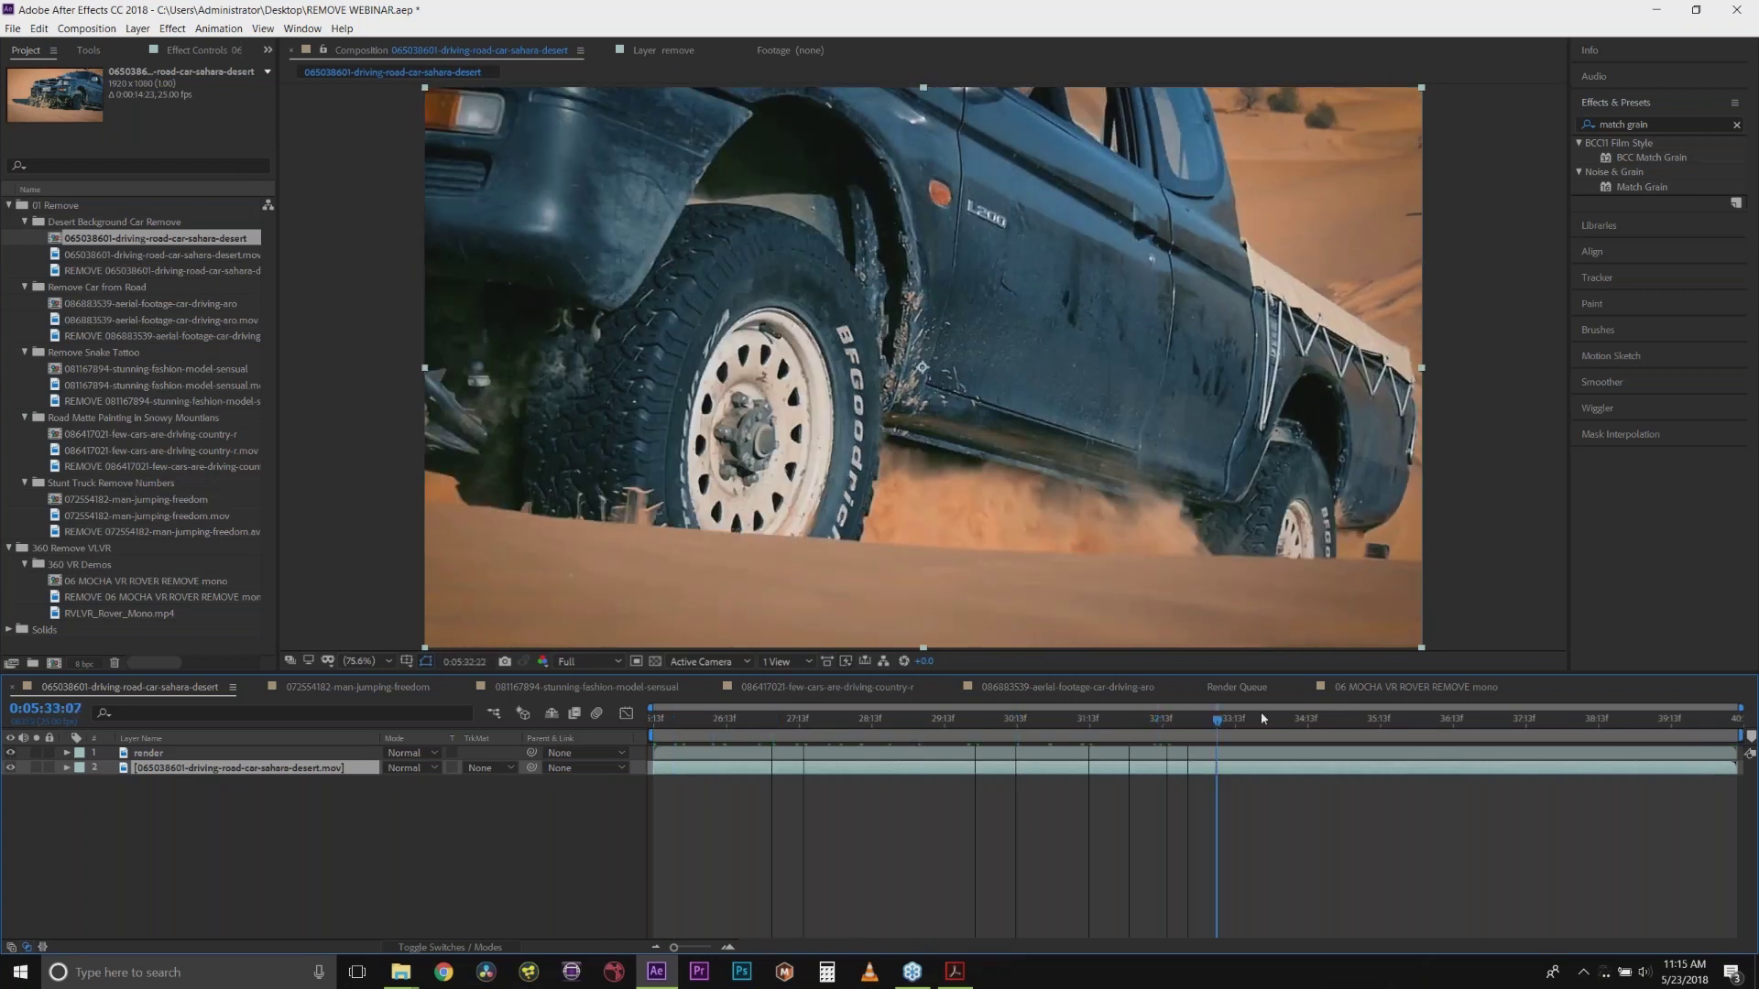
pyautogui.press('space')
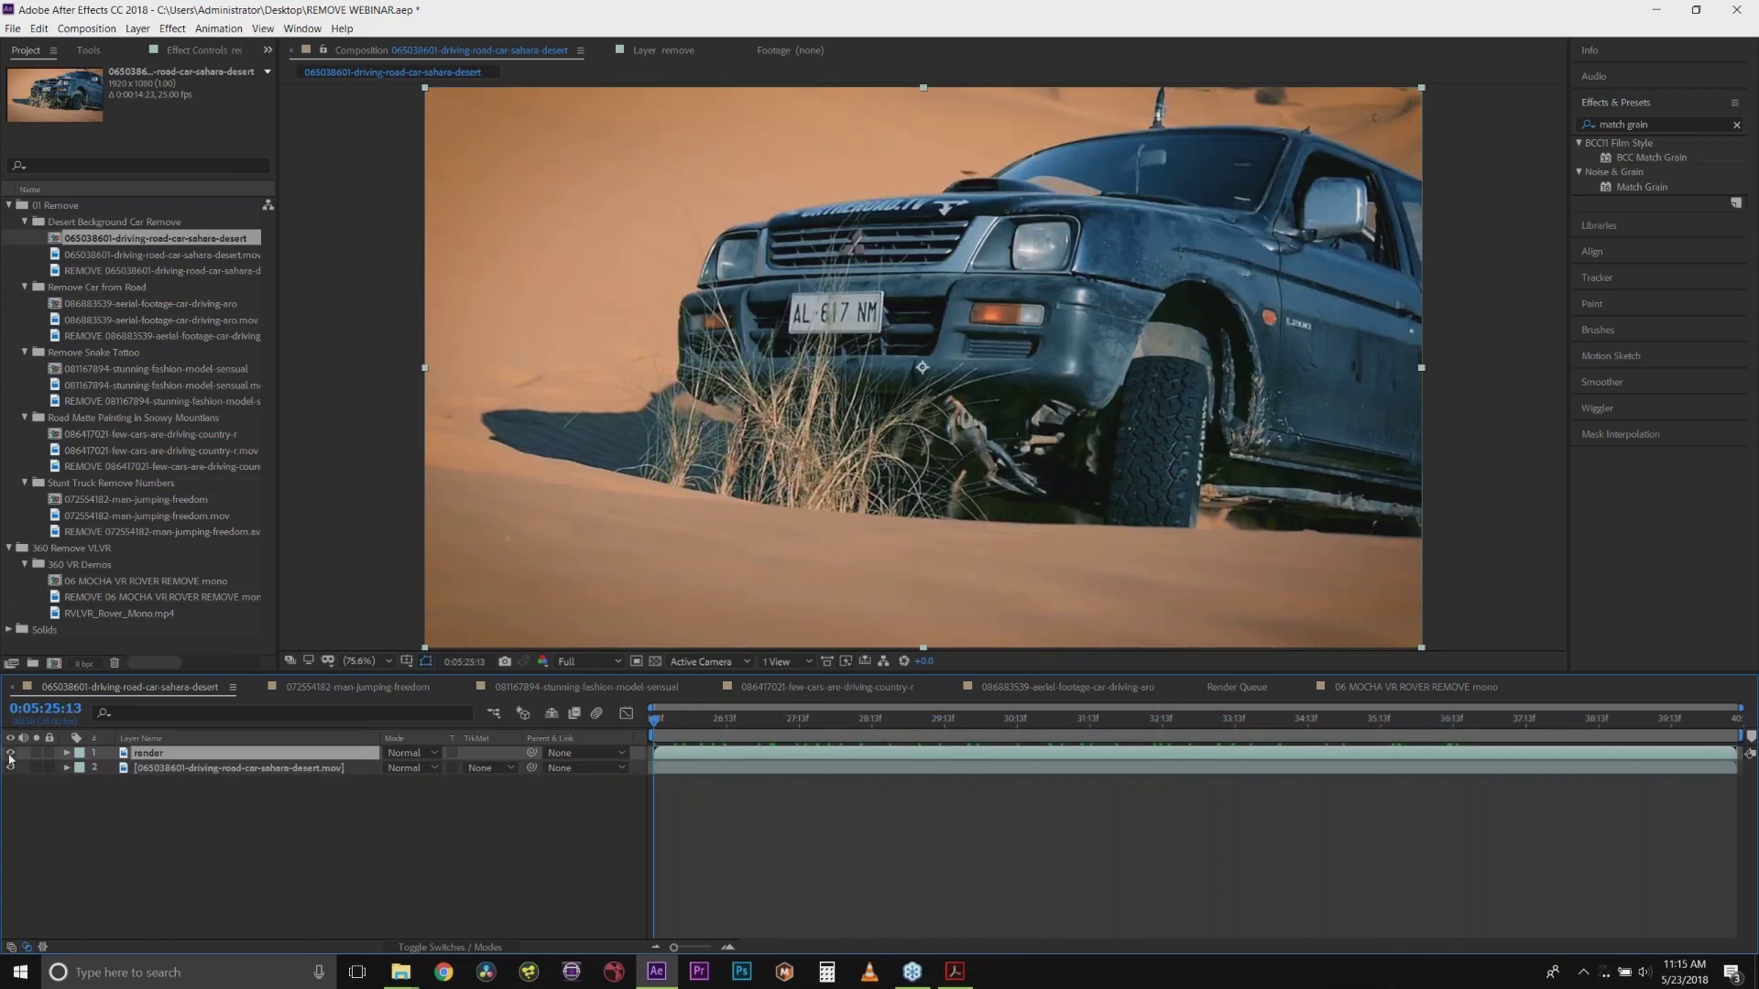
pyautogui.click(10, 752)
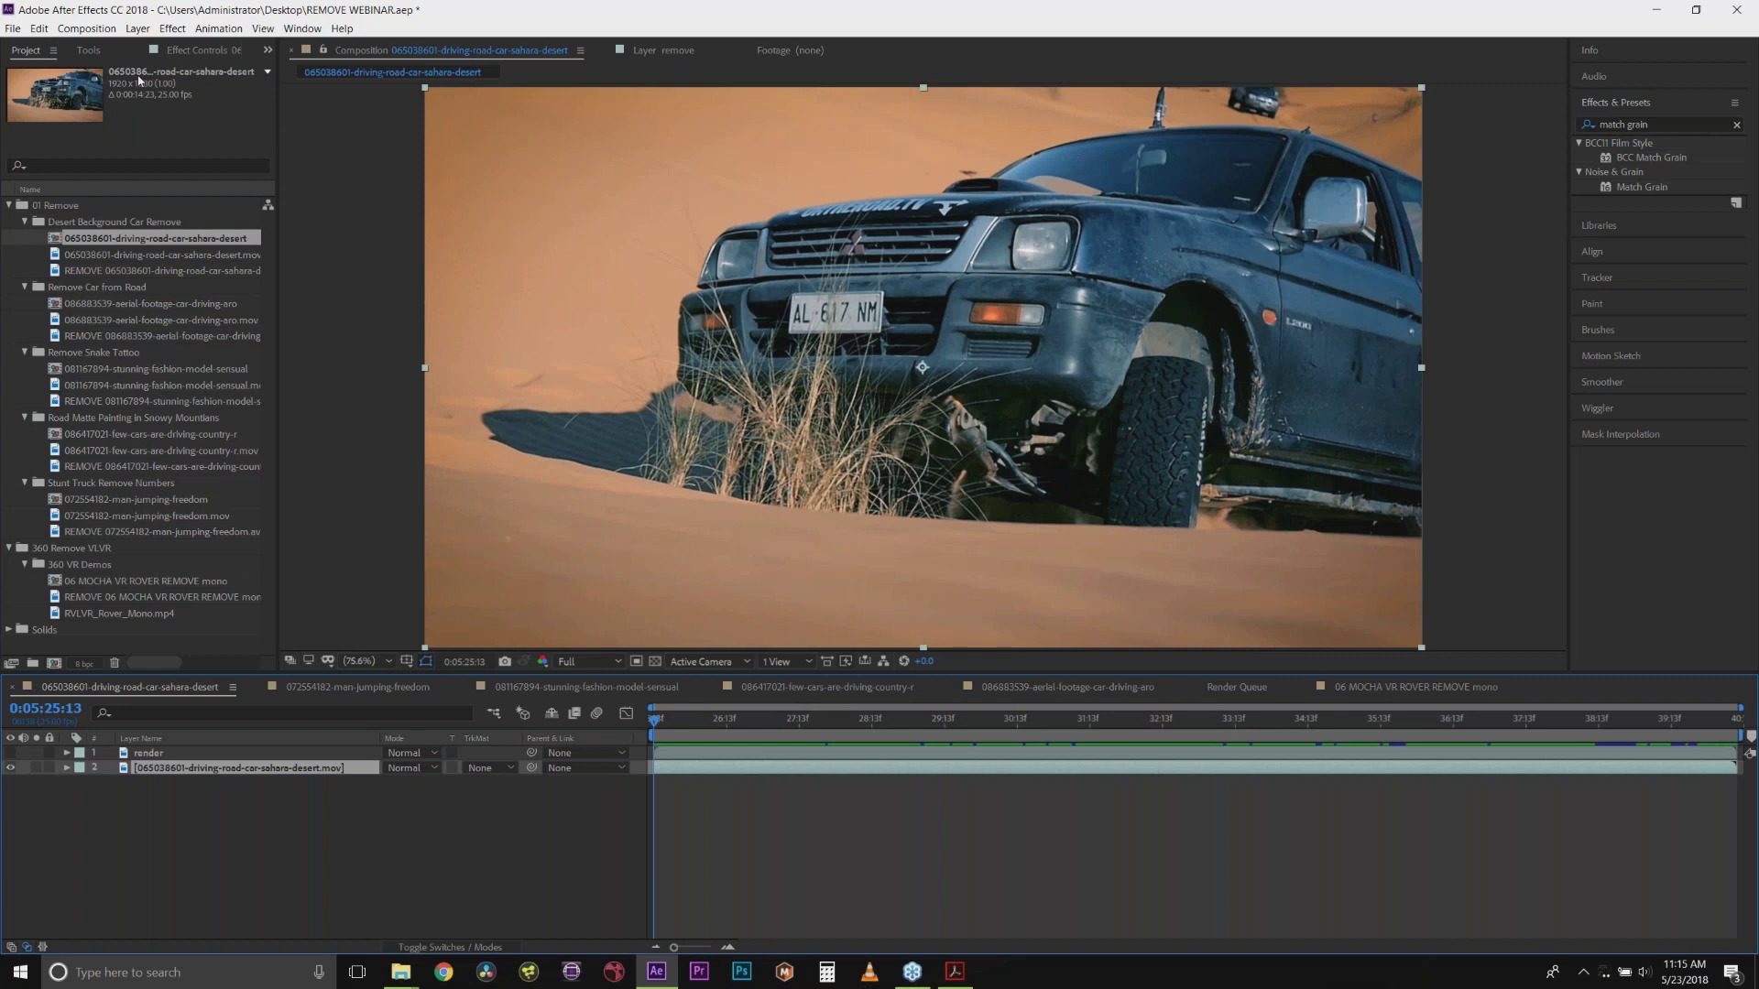
# Step: Launch mocha Pro for the desert footage layer and set the viewer to the Selected layer clip
pyautogui.click(188, 50)
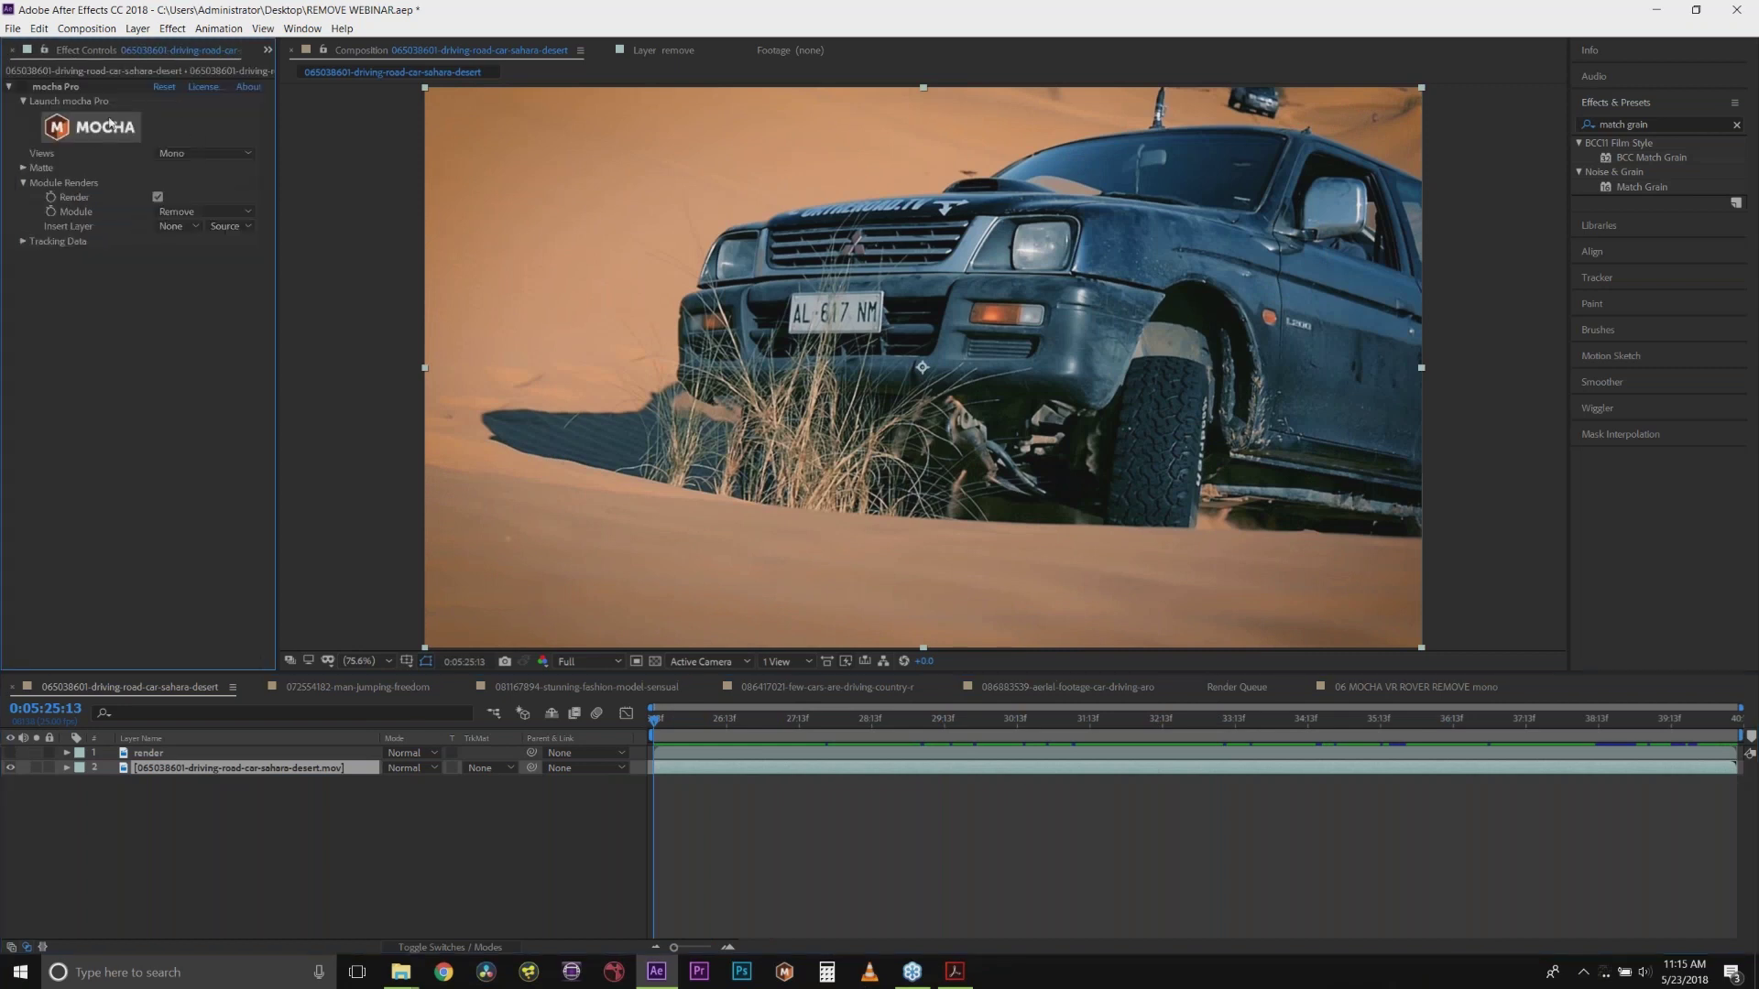
pyautogui.click(110, 126)
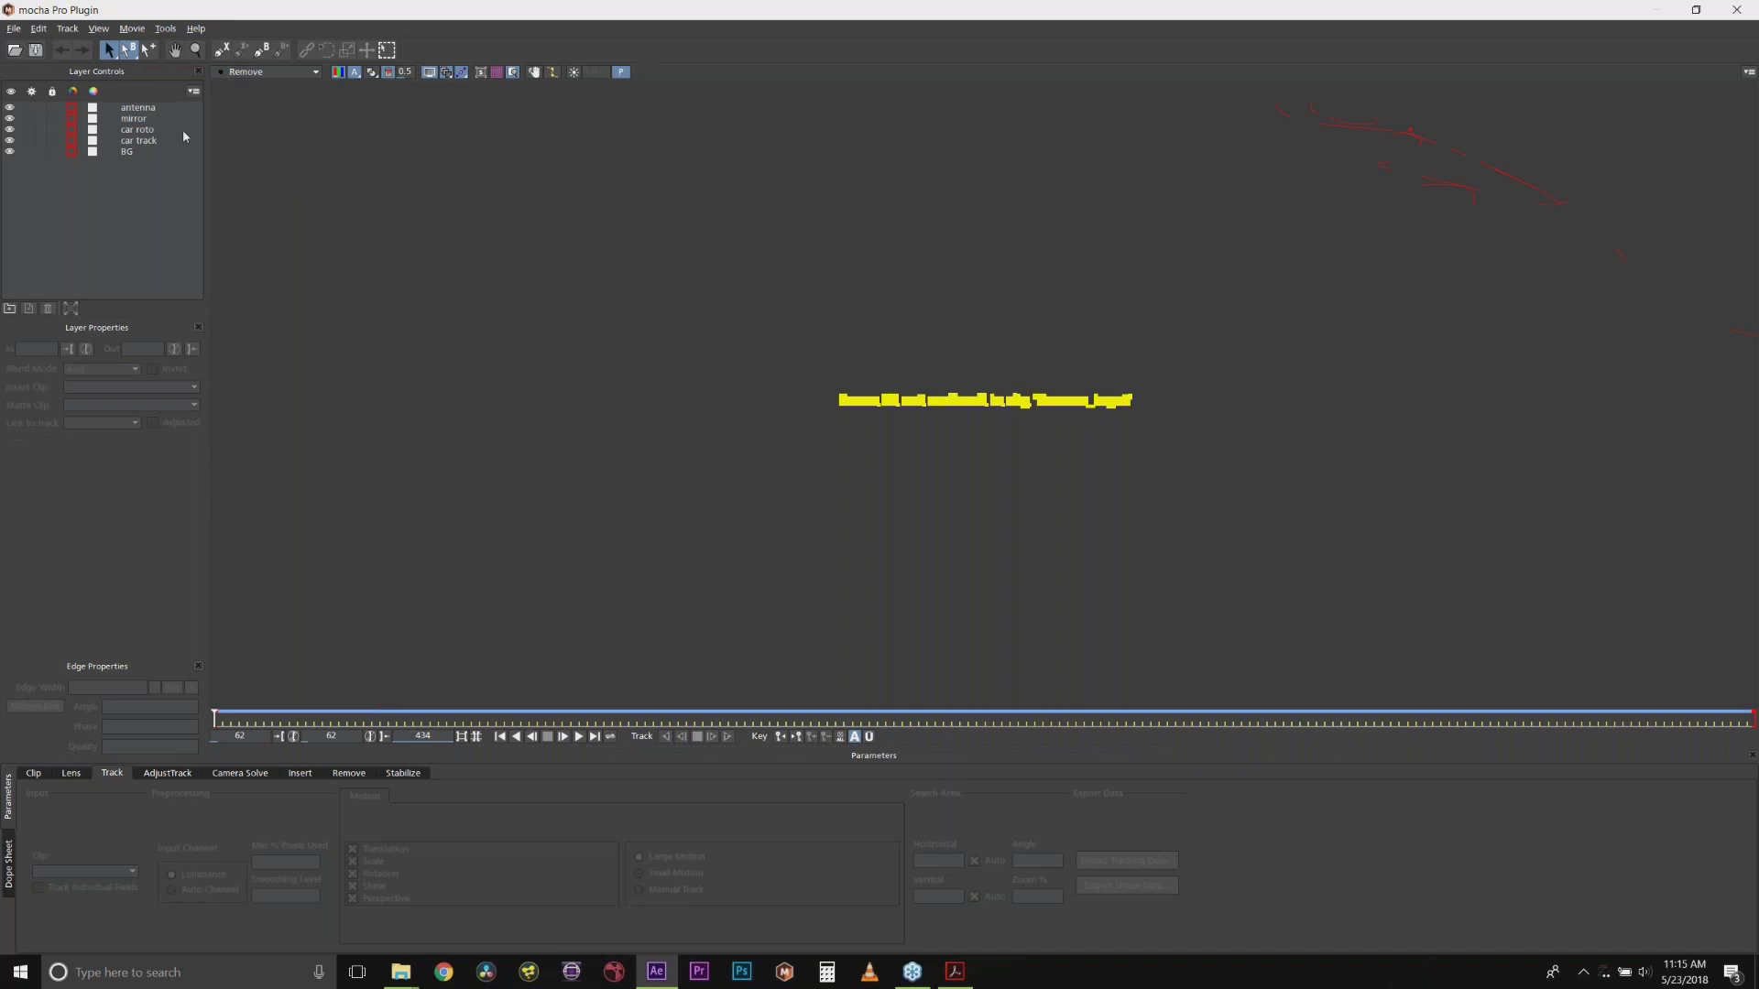
pyautogui.click(255, 80)
pyautogui.click(251, 86)
pyautogui.click(255, 72)
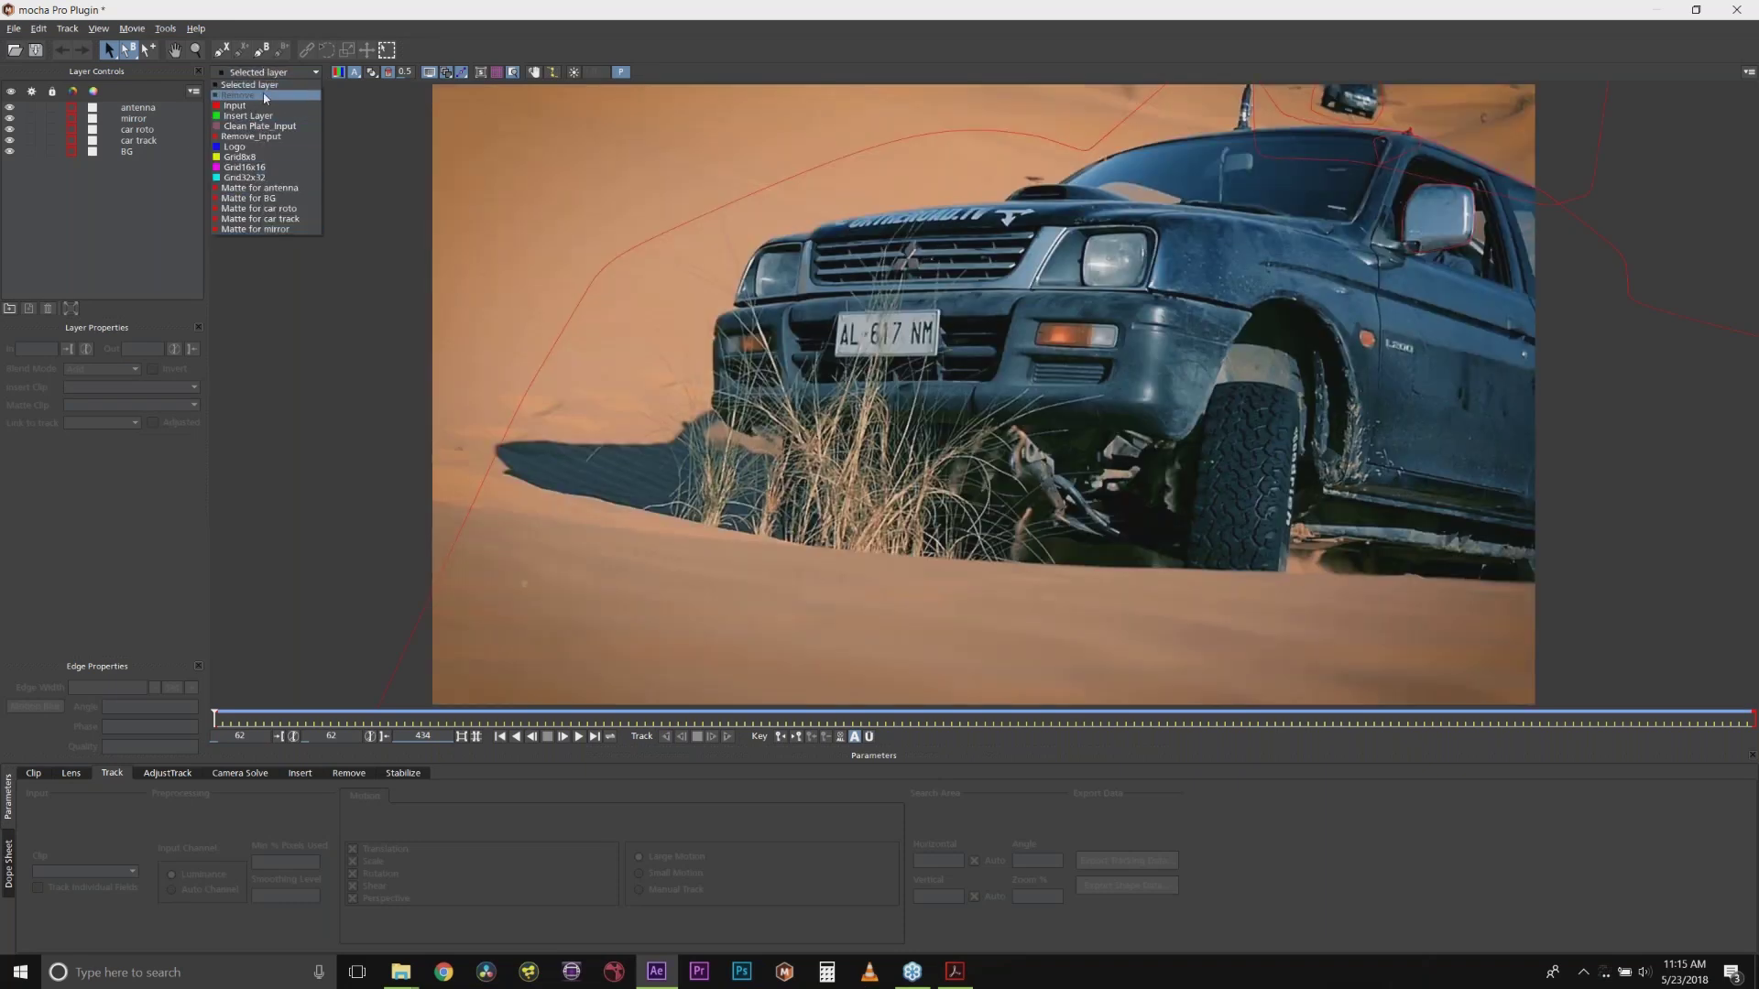
pyautogui.click(265, 97)
pyautogui.click(257, 73)
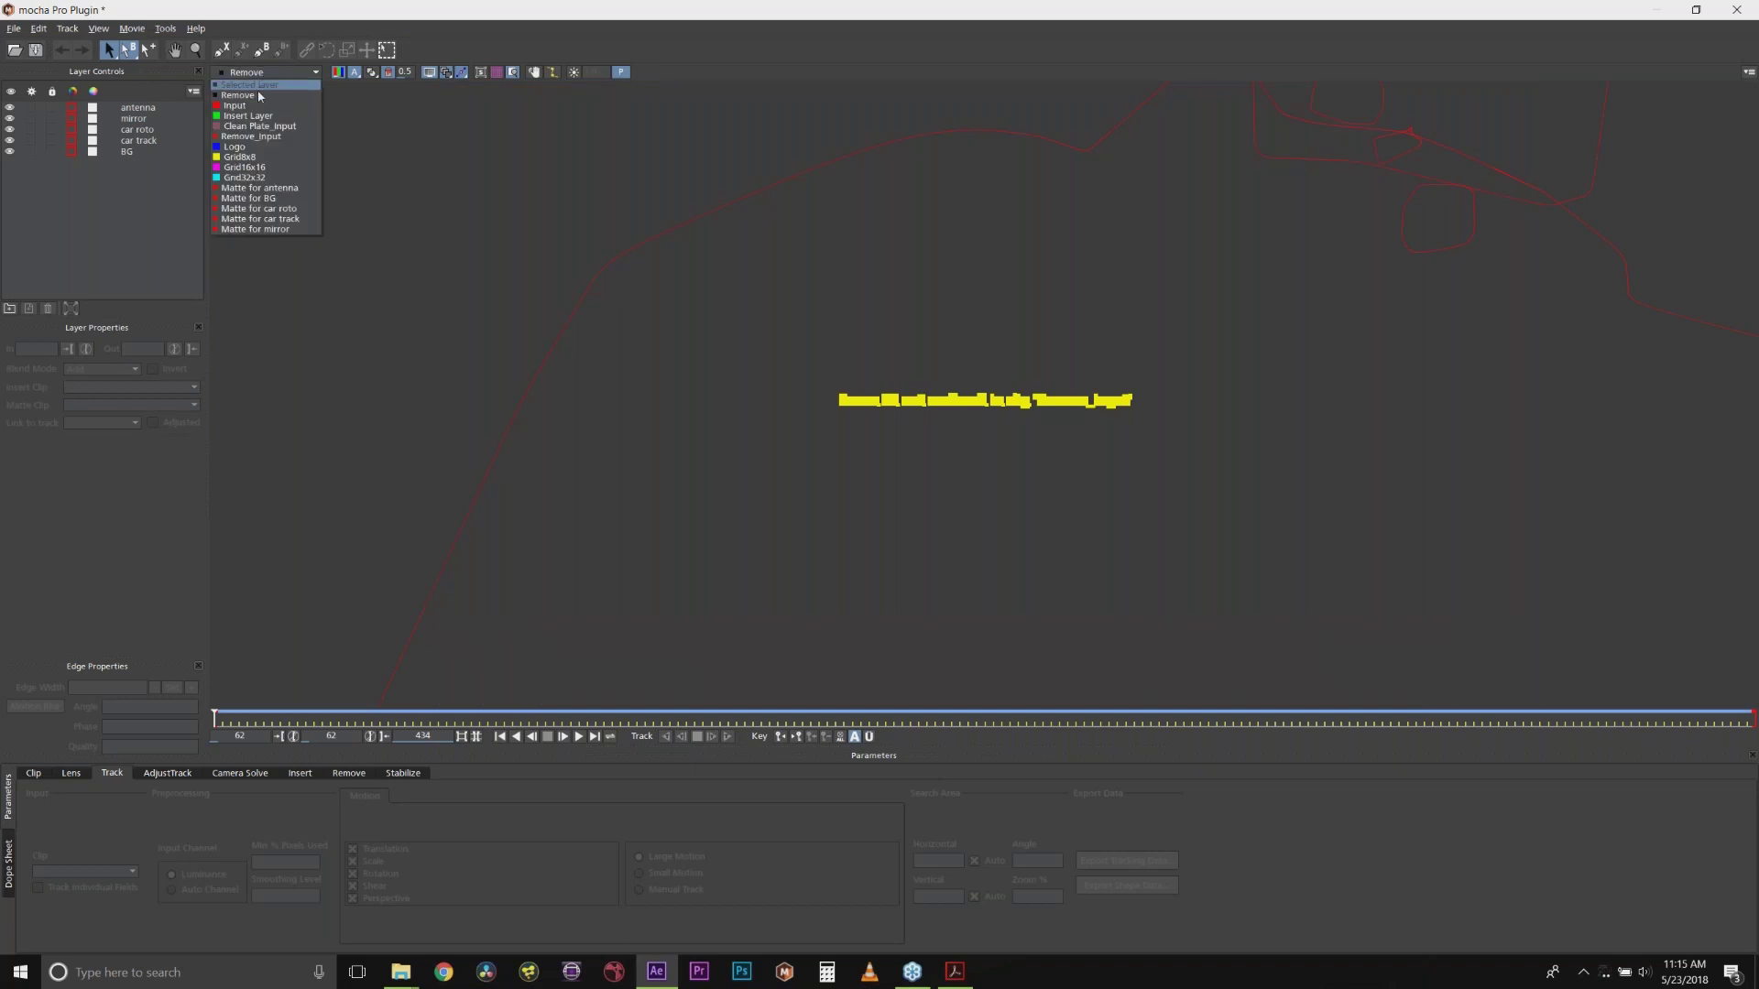
pyautogui.click(260, 85)
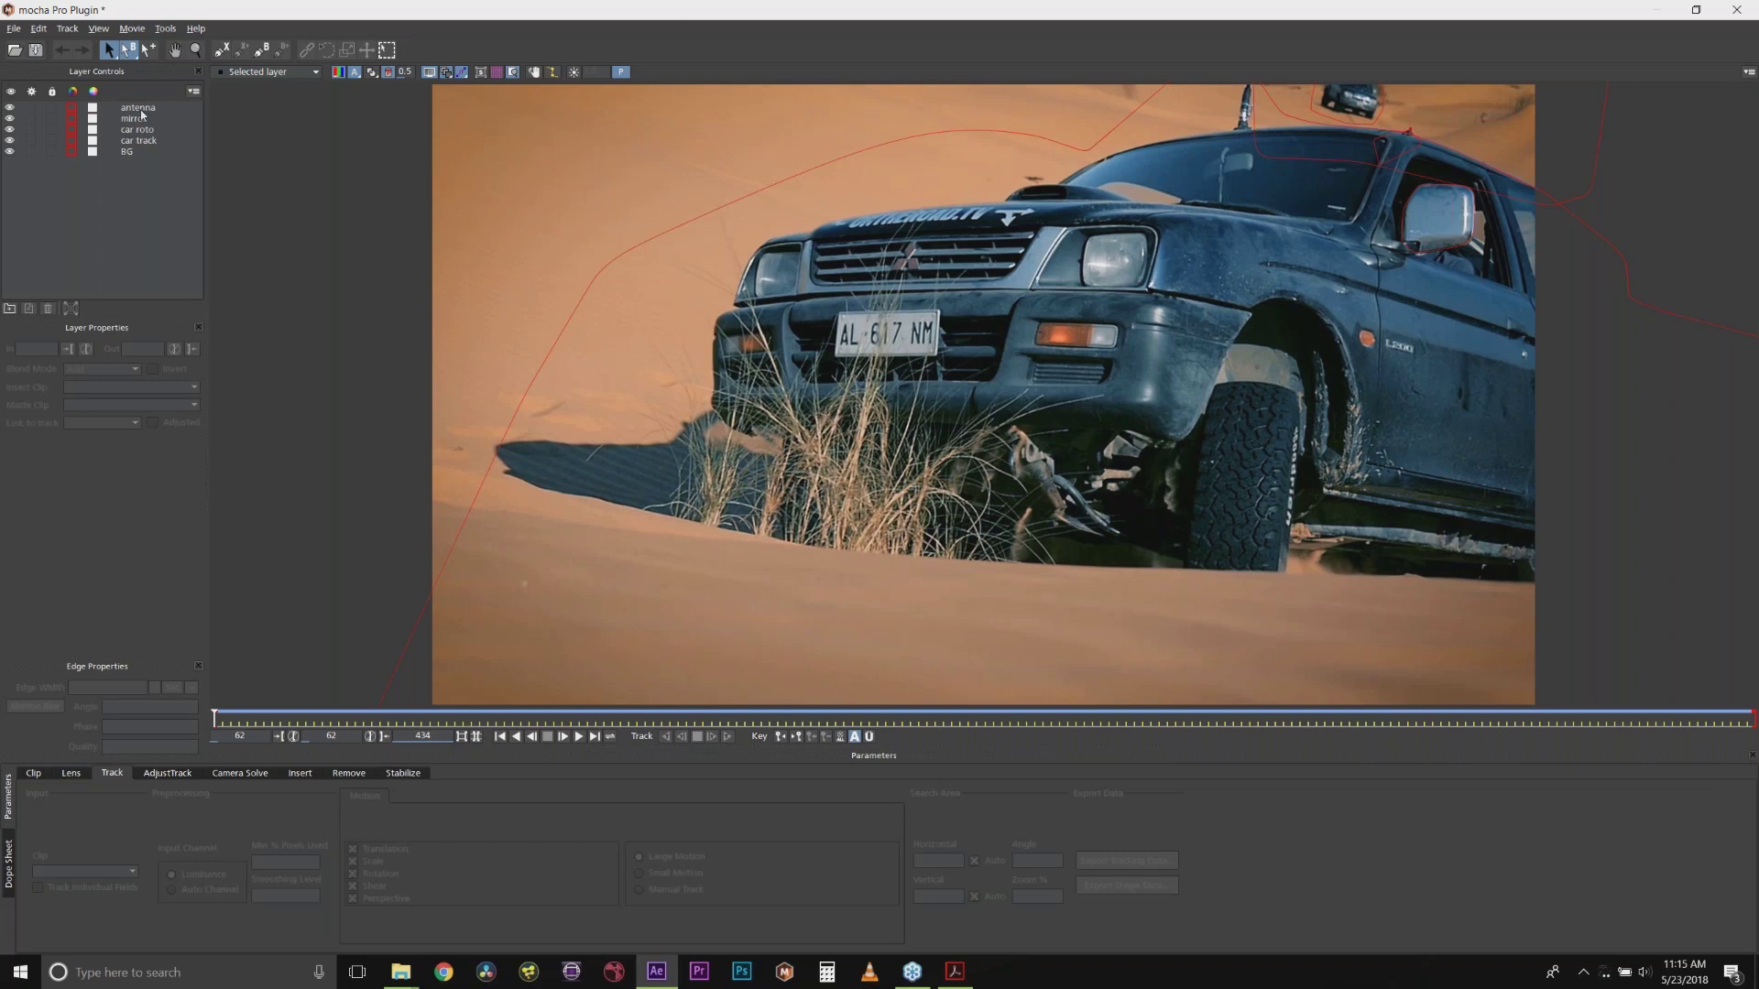
# Step: Hide all five layers from antenna to BG and examine the opening frames of the desert footage
pyautogui.moveTo(142, 115); pyautogui.dragTo(131, 154)
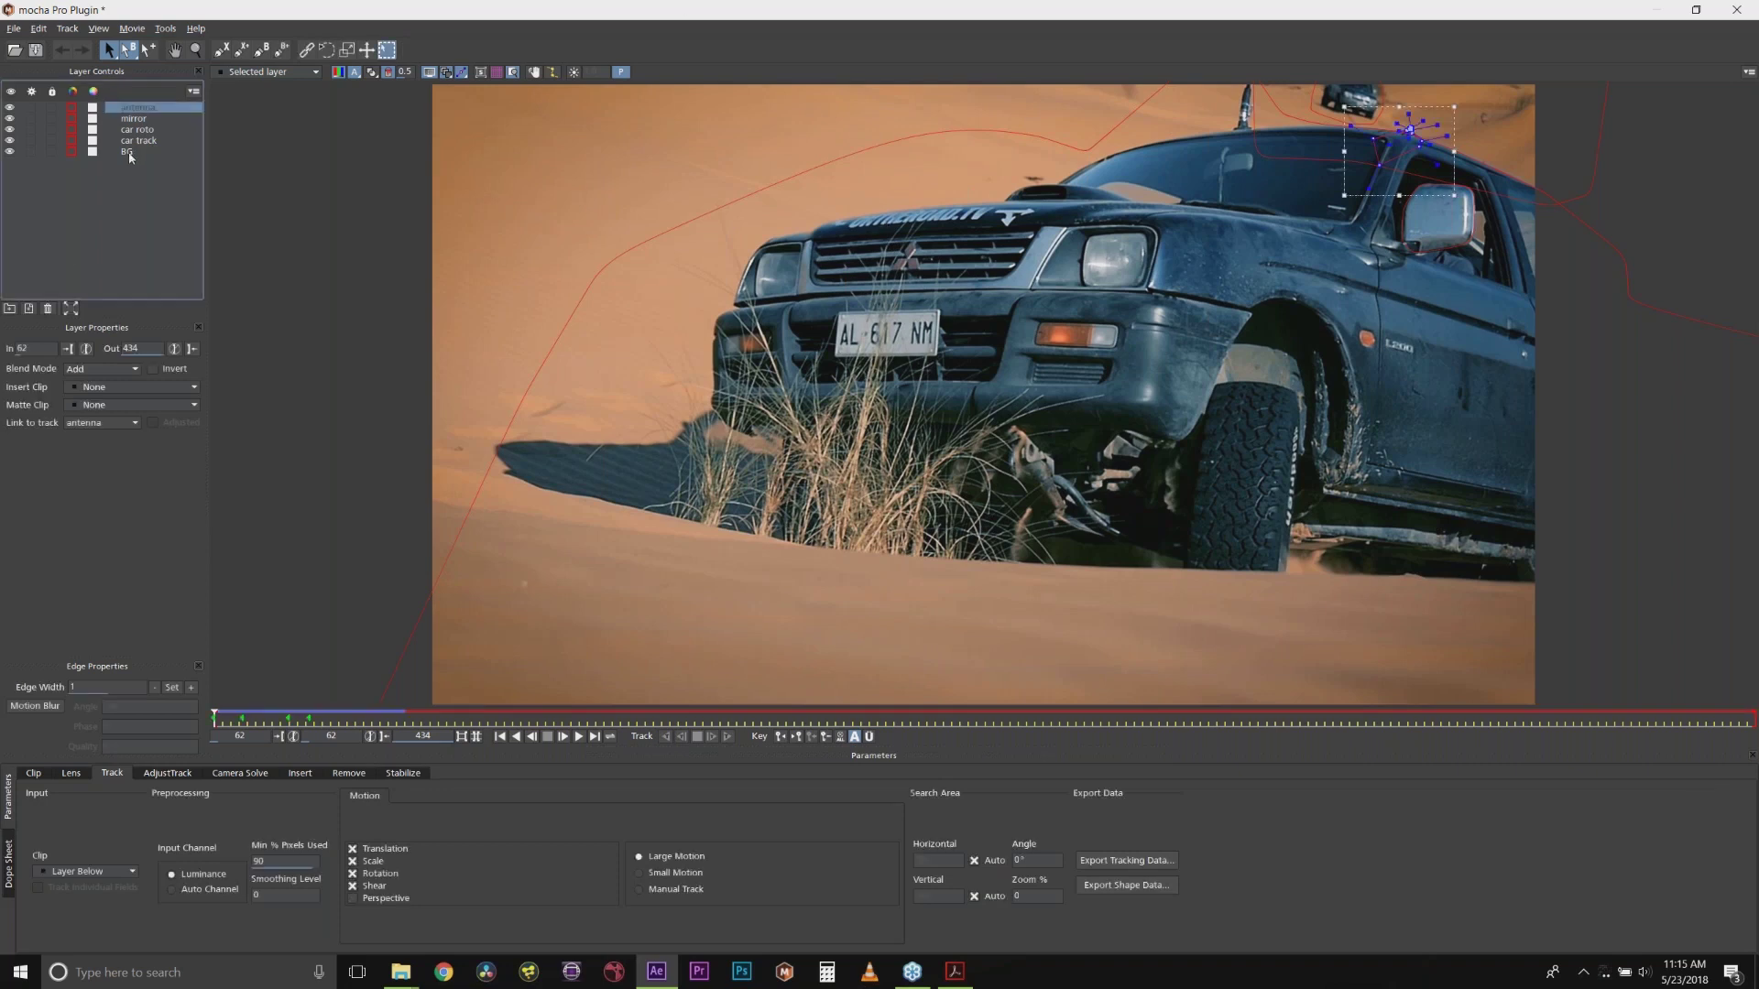
pyautogui.click(11, 110)
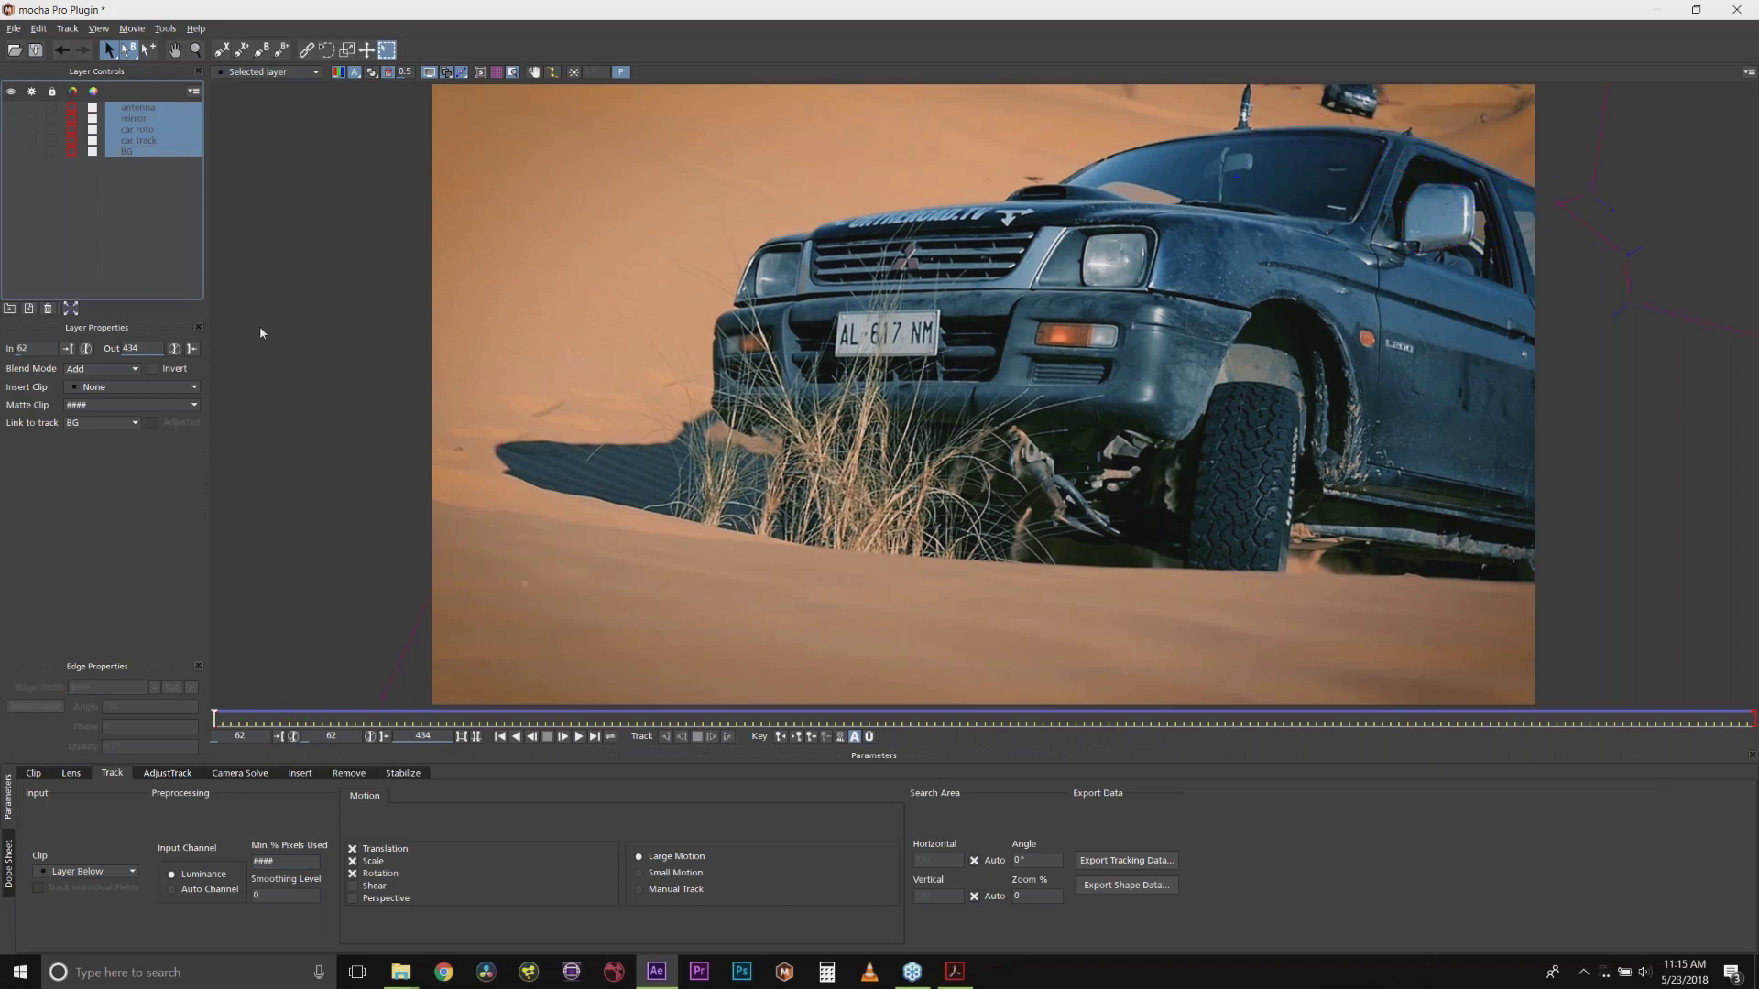
pyautogui.click(239, 722)
pyautogui.moveTo(236, 719)
pyautogui.mouseDown()
pyautogui.moveTo(1359, 716)
pyautogui.moveTo(228, 716)
pyautogui.moveTo(207, 686)
pyautogui.moveTo(222, 692)
pyautogui.mouseUp()
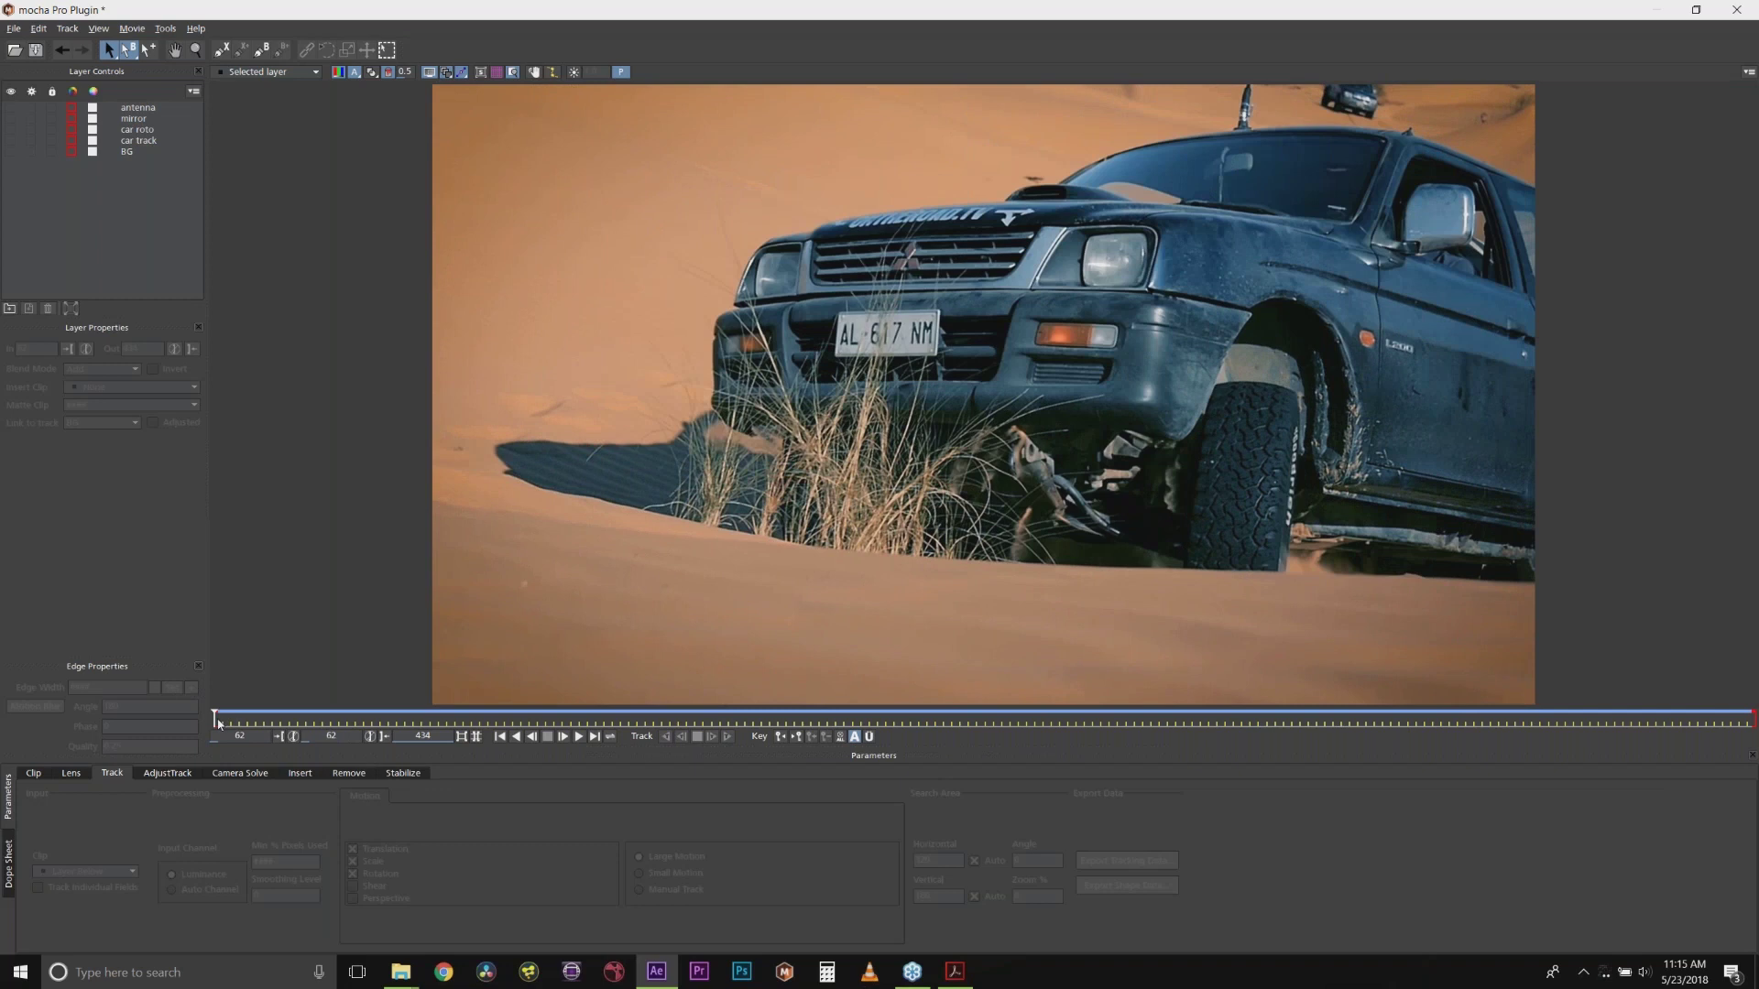
# Step: From the first frame, outline the foreground truck with a closed X-spline that extends past the frame's edge behind its cab
pyautogui.moveTo(215, 715)
pyautogui.mouseDown()
pyautogui.moveTo(1453, 718)
pyautogui.moveTo(215, 721)
pyautogui.mouseUp()
pyautogui.click(221, 50)
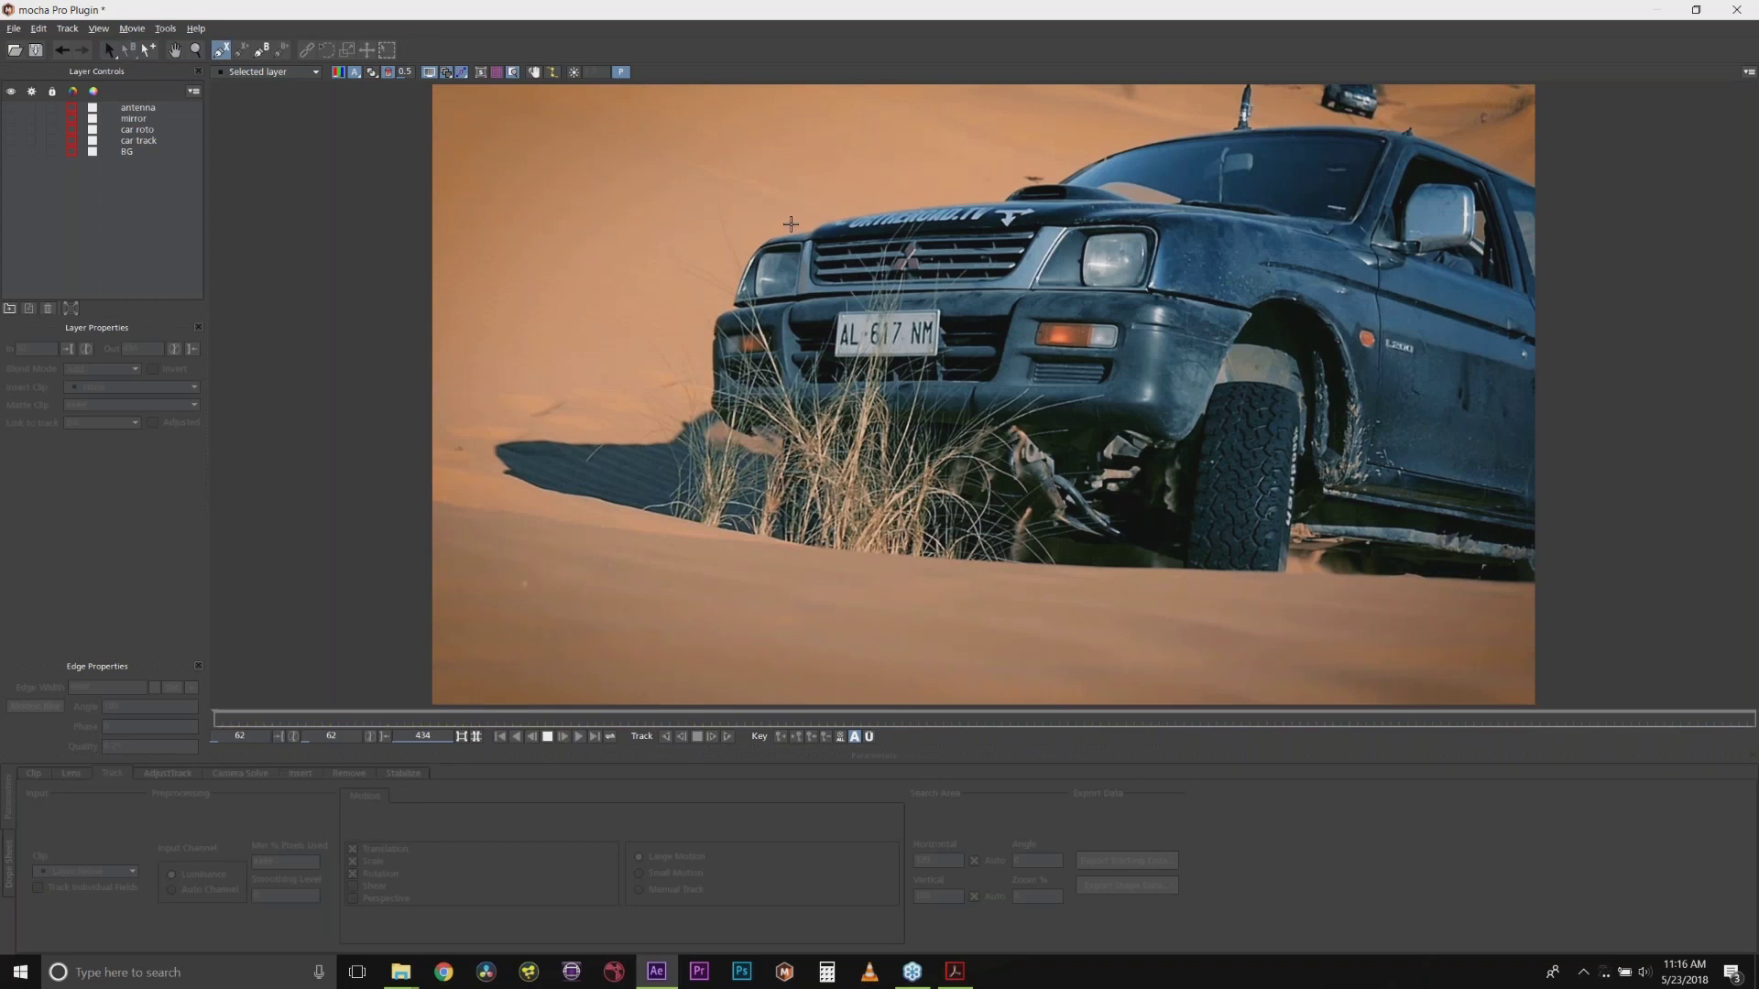
pyautogui.click(999, 222)
pyautogui.click(1031, 166)
pyautogui.click(1021, 186)
pyautogui.click(1062, 181)
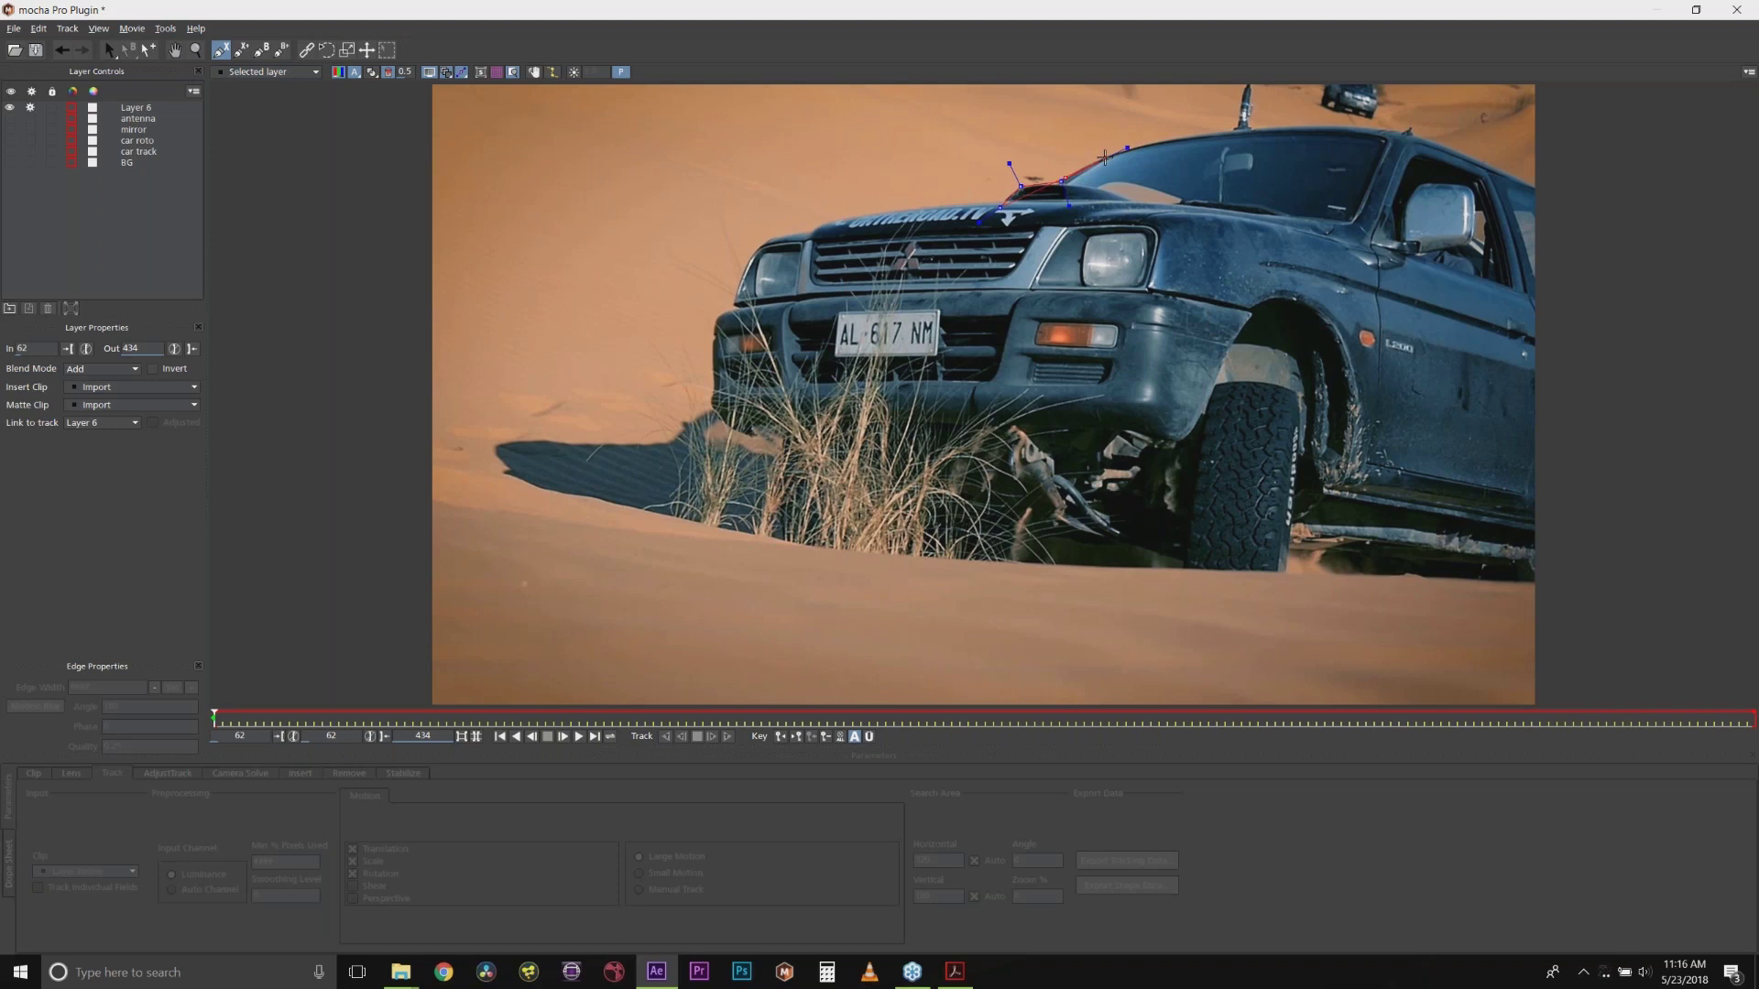
pyautogui.click(1108, 152)
pyautogui.click(1211, 130)
pyautogui.click(1268, 125)
pyautogui.click(1395, 127)
pyautogui.click(1412, 129)
pyautogui.click(1452, 151)
pyautogui.click(1507, 173)
pyautogui.click(1594, 197)
pyautogui.click(1695, 350)
pyautogui.click(1686, 457)
pyautogui.click(1656, 545)
pyautogui.click(1539, 573)
pyautogui.click(1111, 504)
pyautogui.click(810, 456)
pyautogui.click(720, 414)
pyautogui.click(713, 331)
pyautogui.click(729, 311)
pyautogui.click(735, 273)
pyautogui.click(768, 234)
pyautogui.click(826, 219)
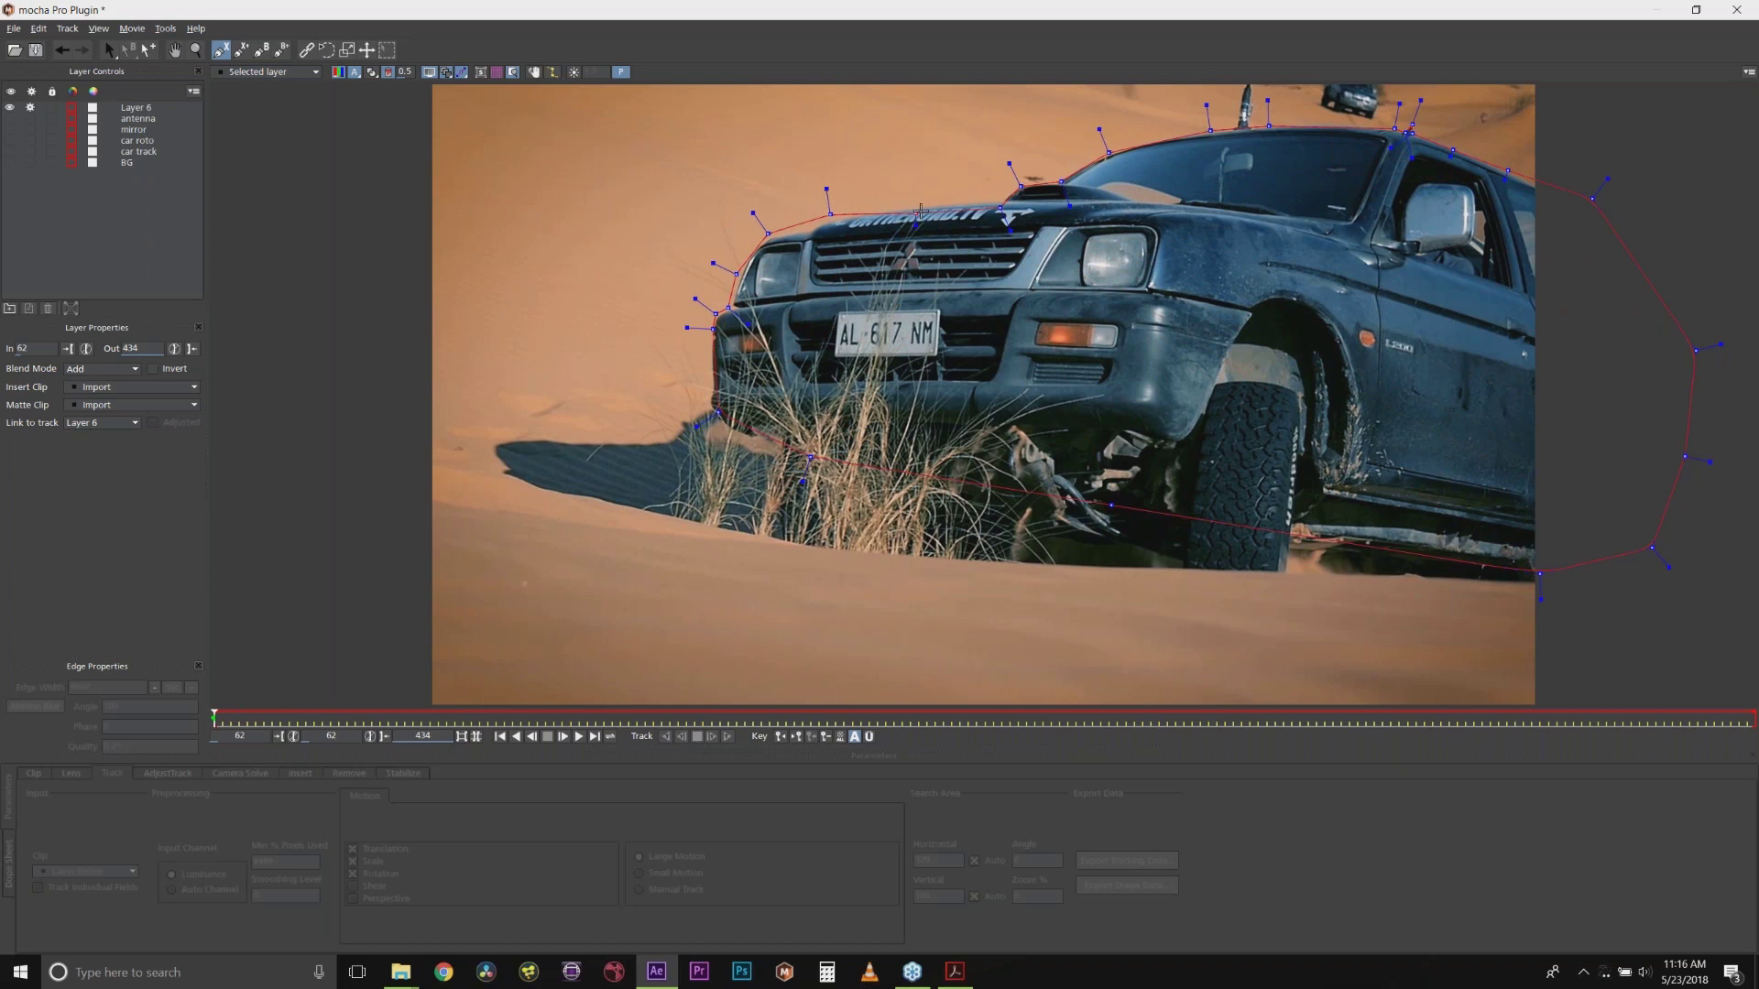
pyautogui.rightClick(1001, 203)
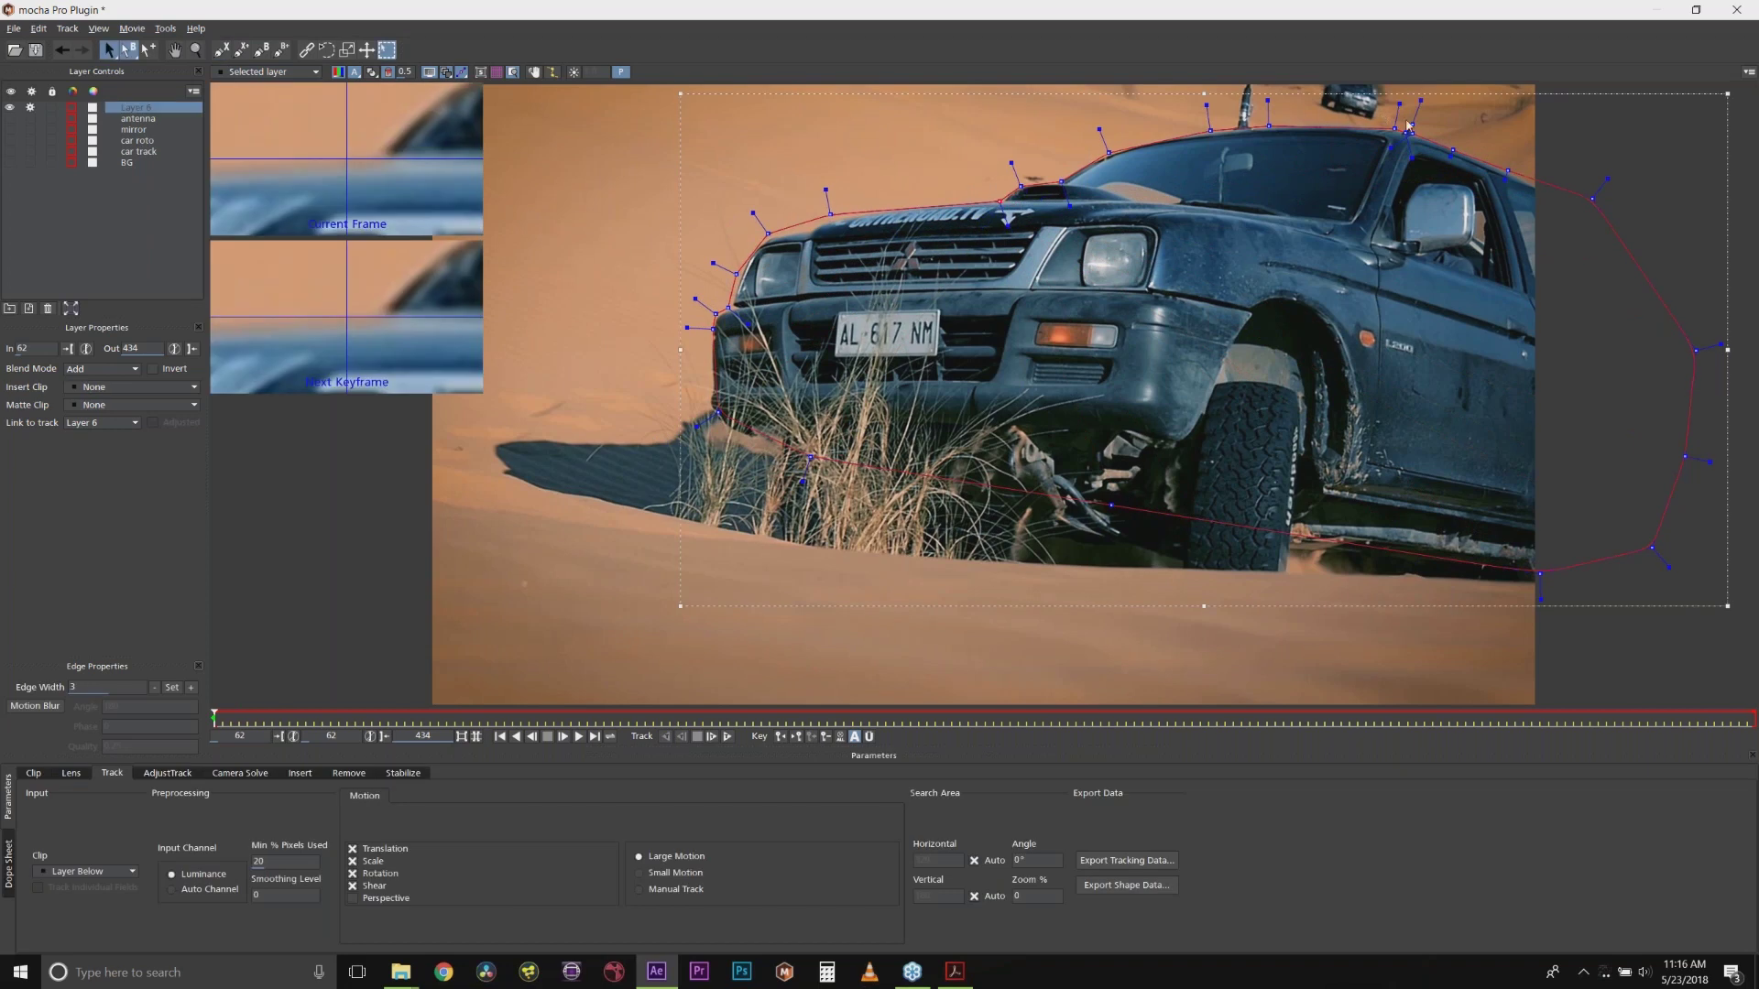
# Step: Track the truck outline forward briefly, stop at frame 89, return to frame 62 and delete the layer
pyautogui.click(728, 737)
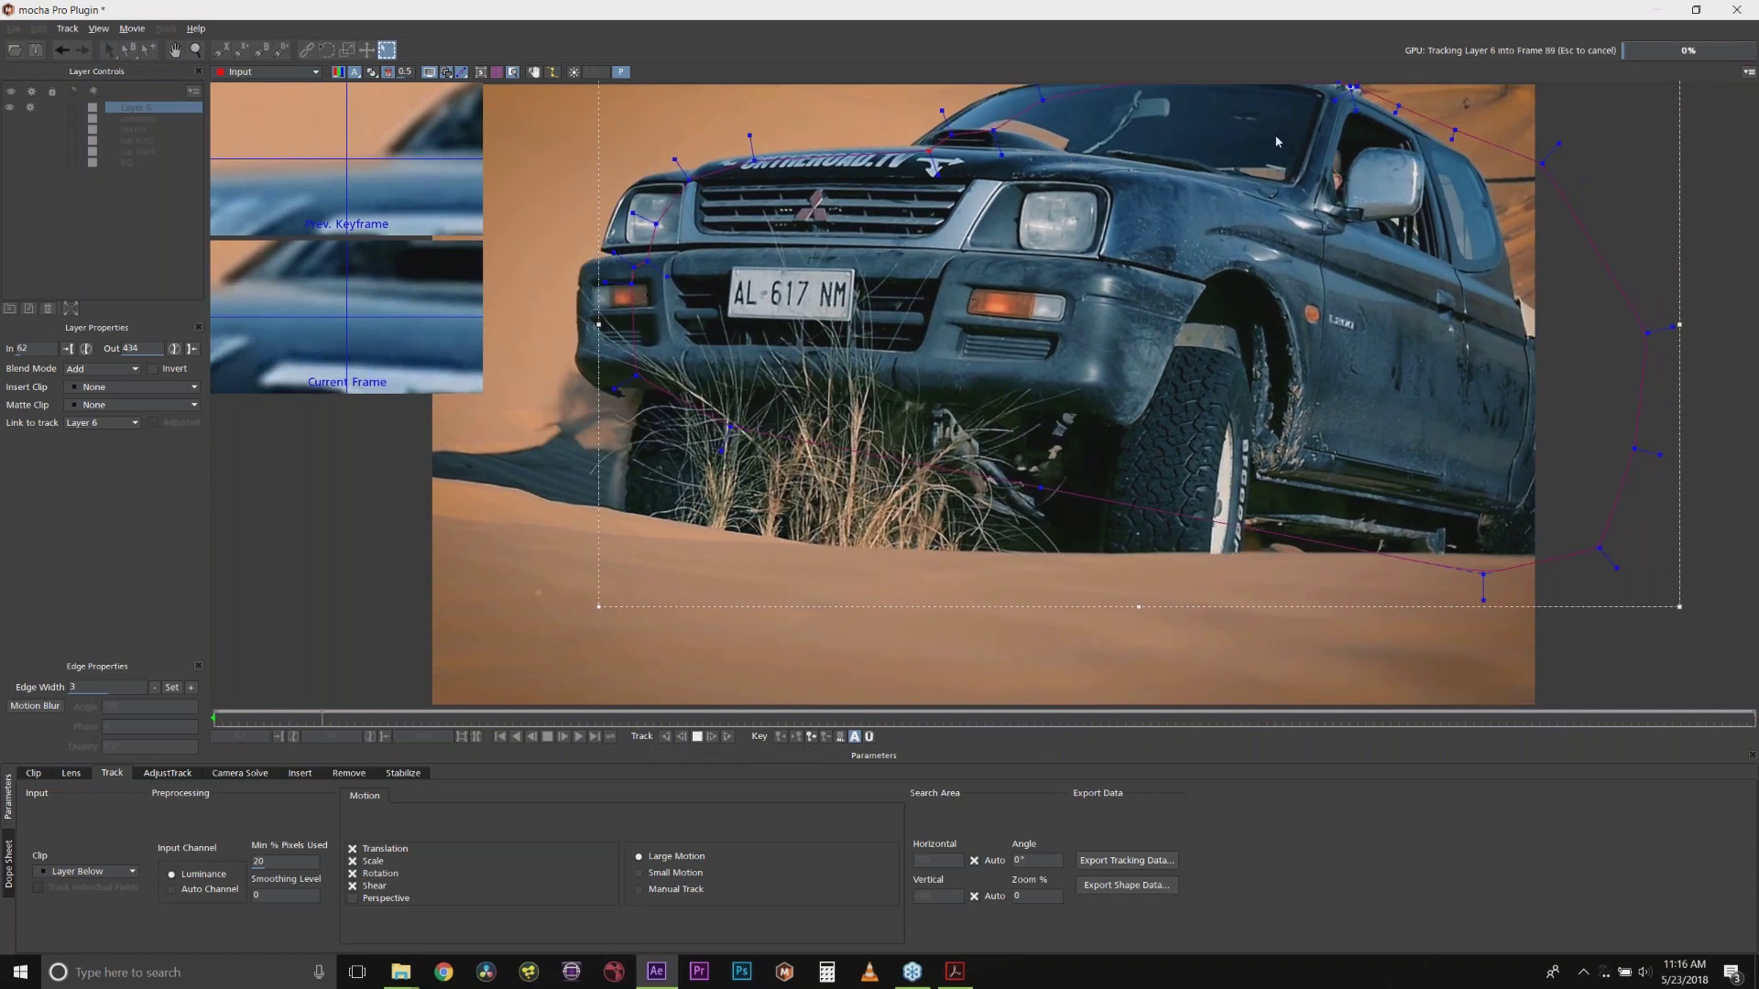
pyautogui.press('Escape')
pyautogui.moveTo(331, 723); pyautogui.dragTo(220, 720)
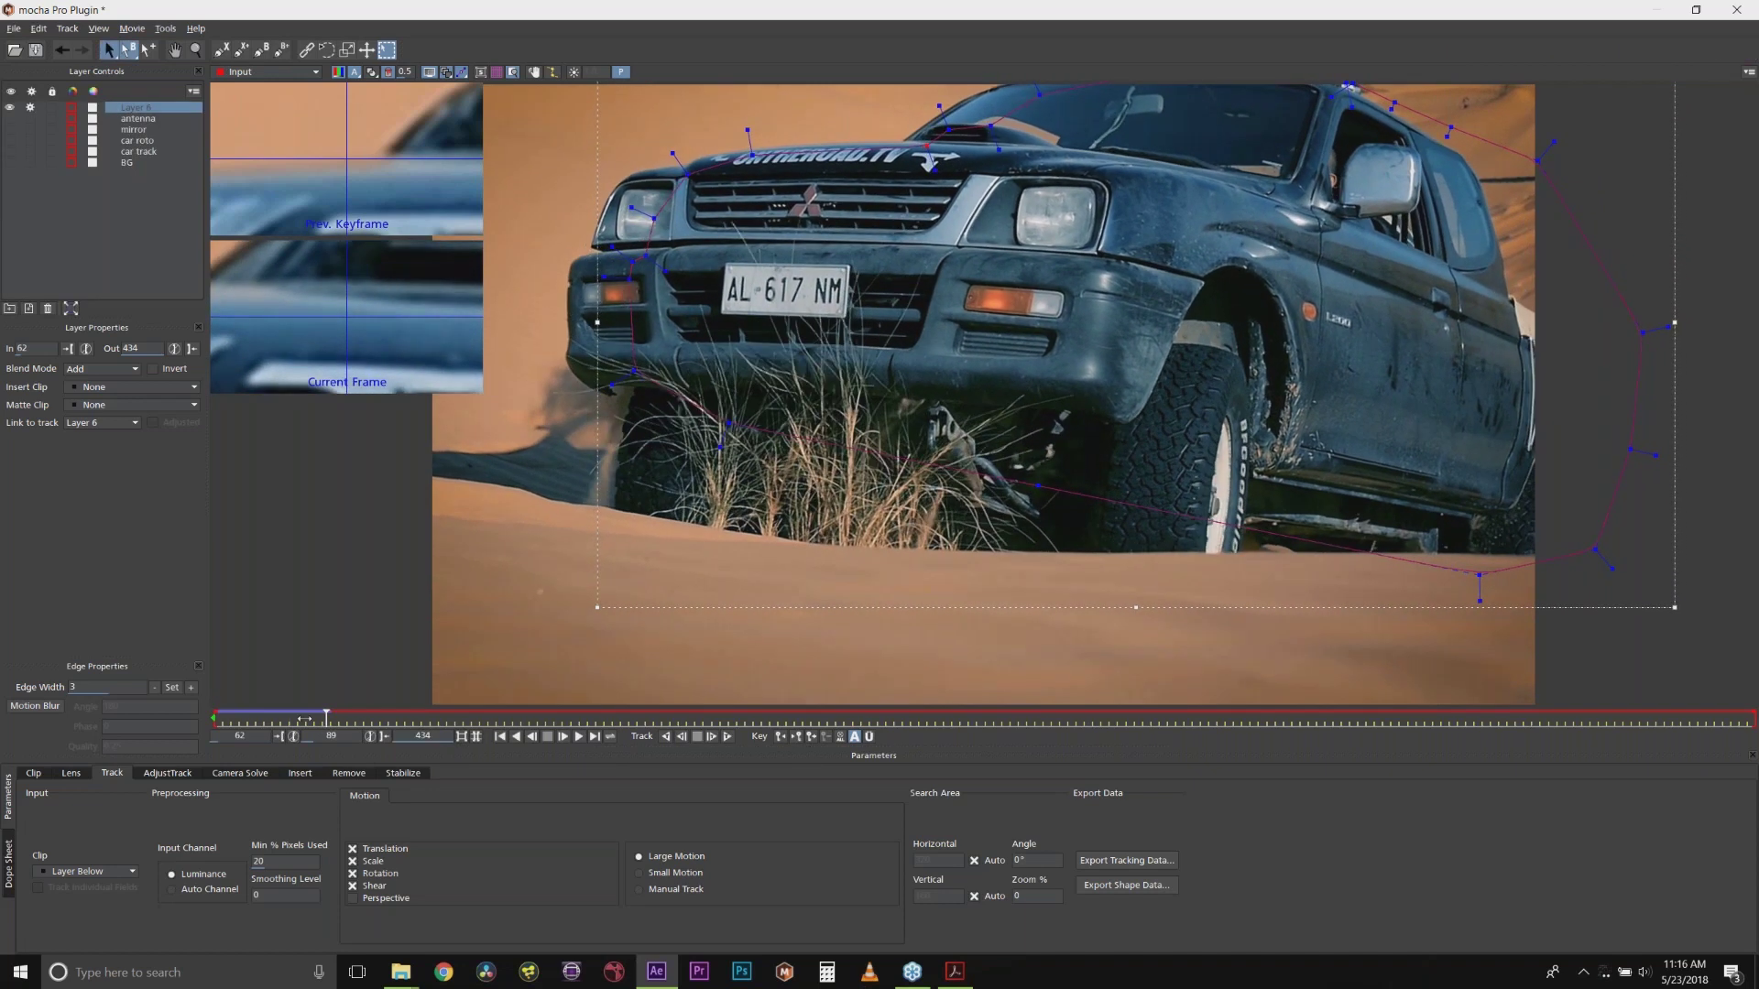
pyautogui.press('Delete')
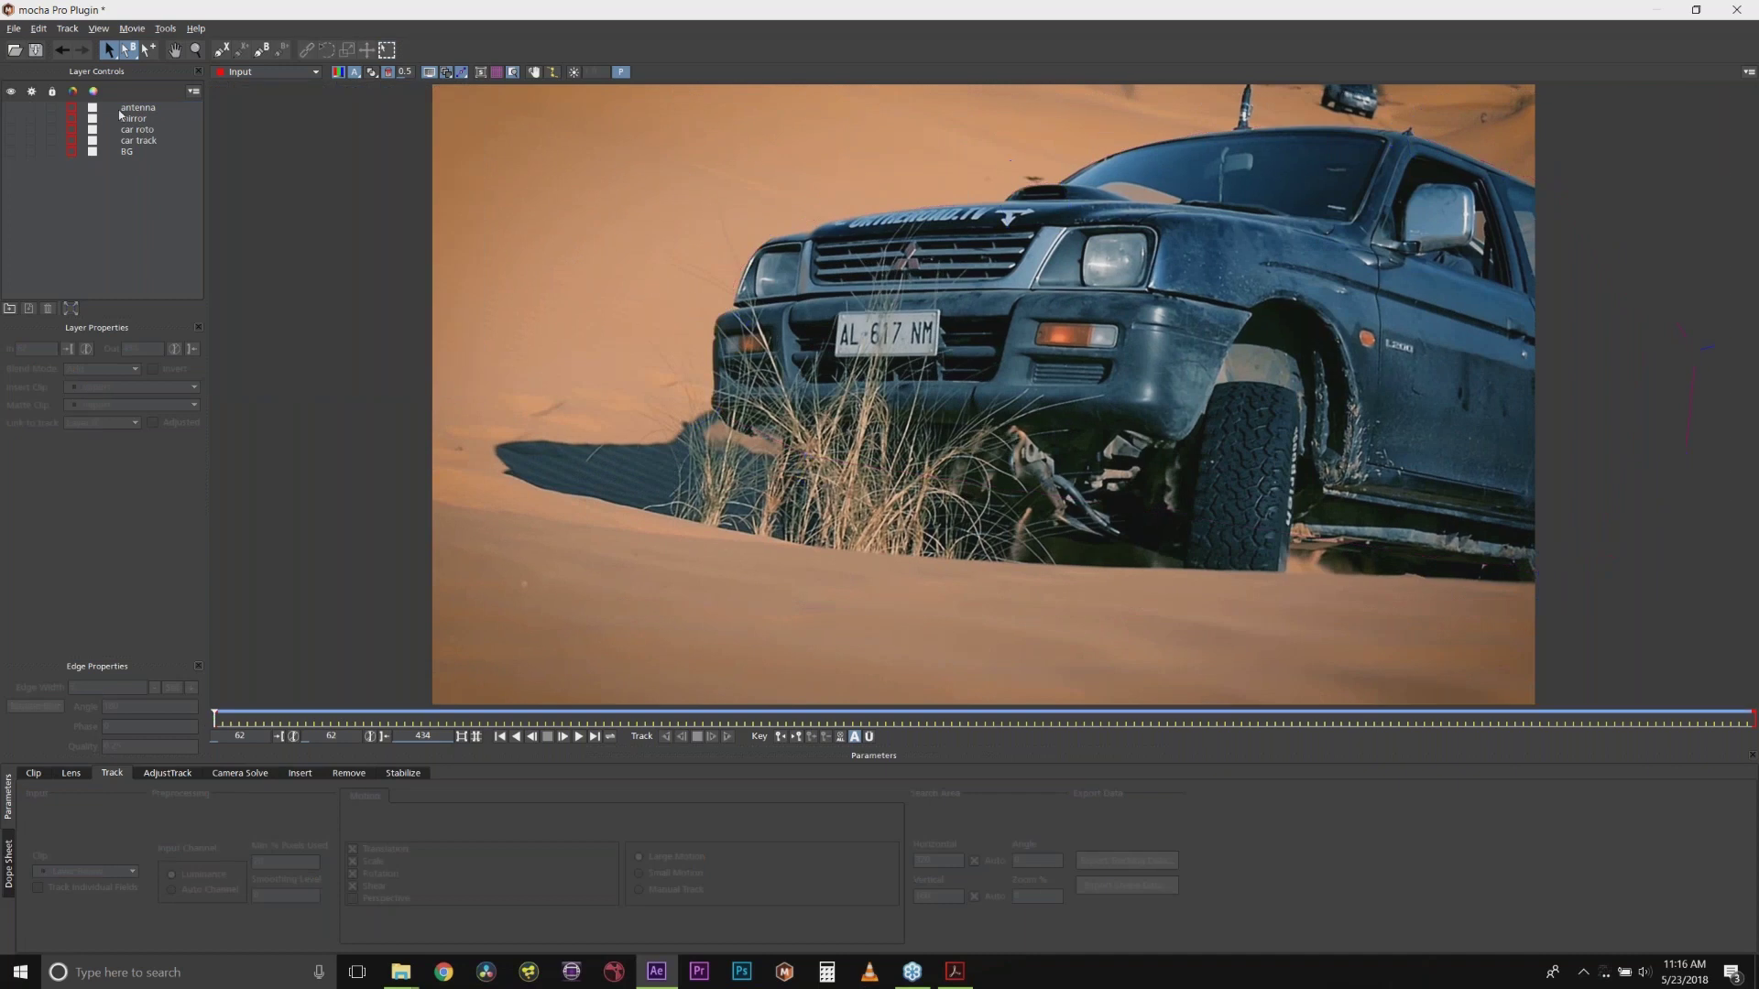
# Step: Make the antenna and mirror layers visible and examine how each spline follows the truck over the opening frames
pyautogui.click(11, 108)
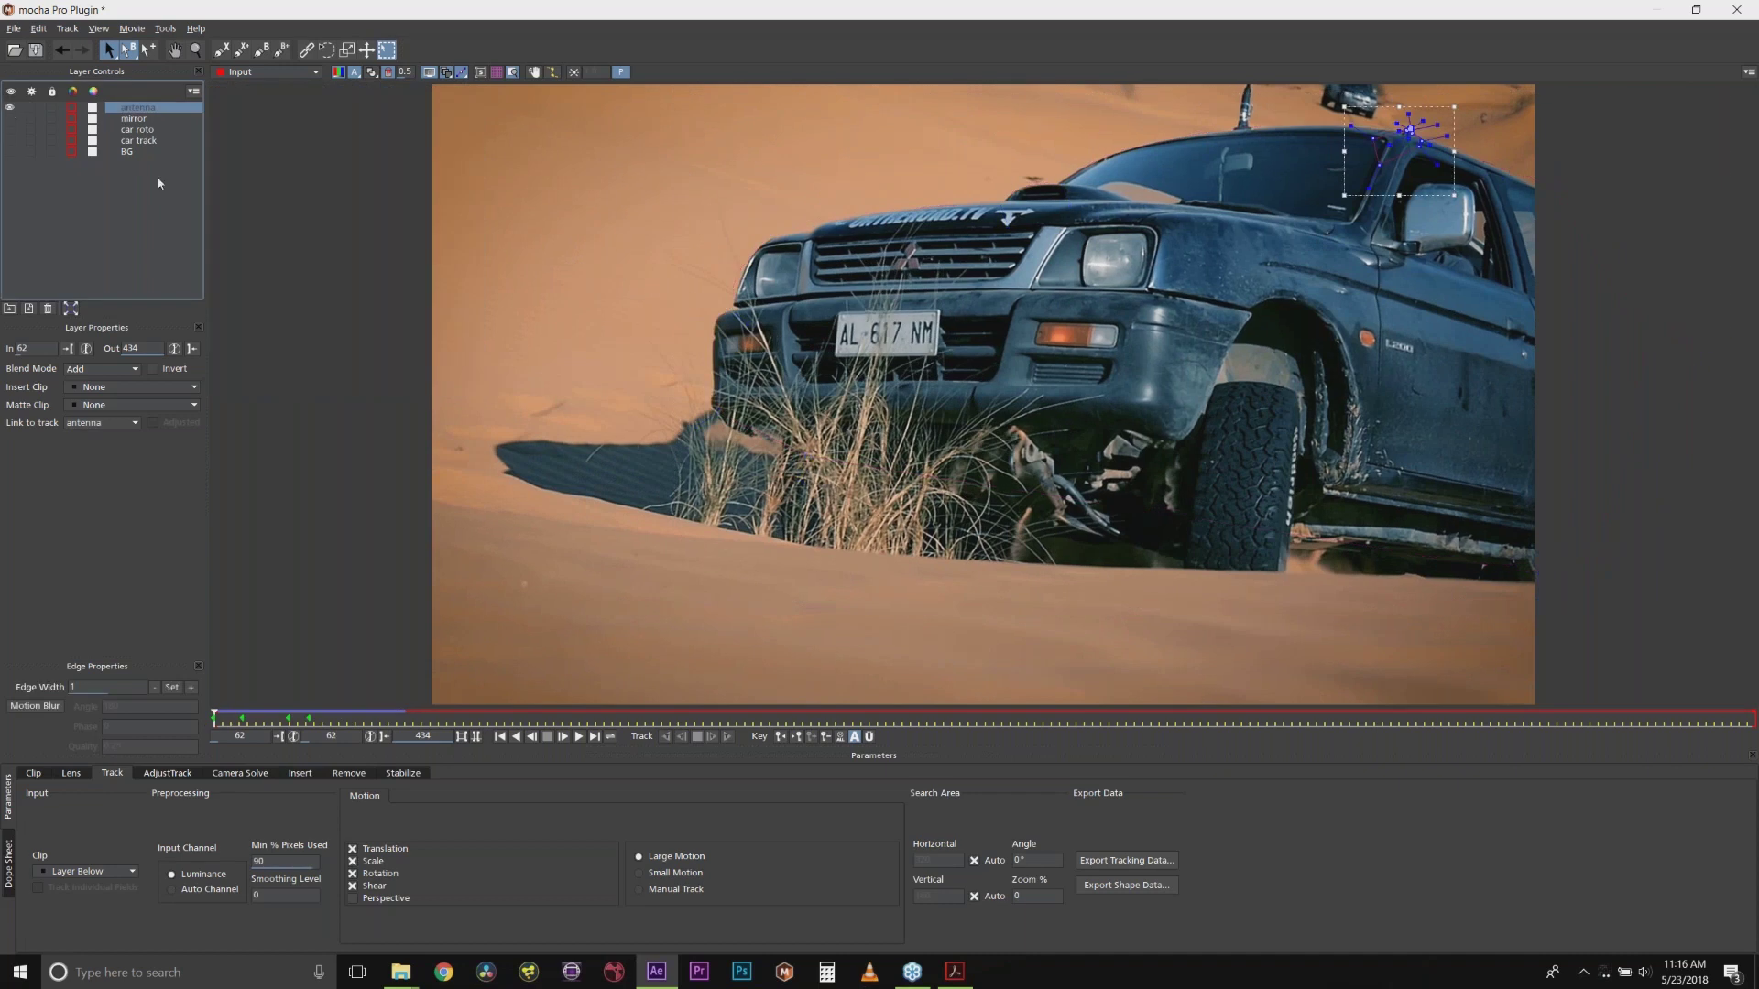
pyautogui.moveTo(215, 716)
pyautogui.mouseDown()
pyautogui.moveTo(318, 721)
pyautogui.moveTo(215, 716)
pyautogui.mouseUp()
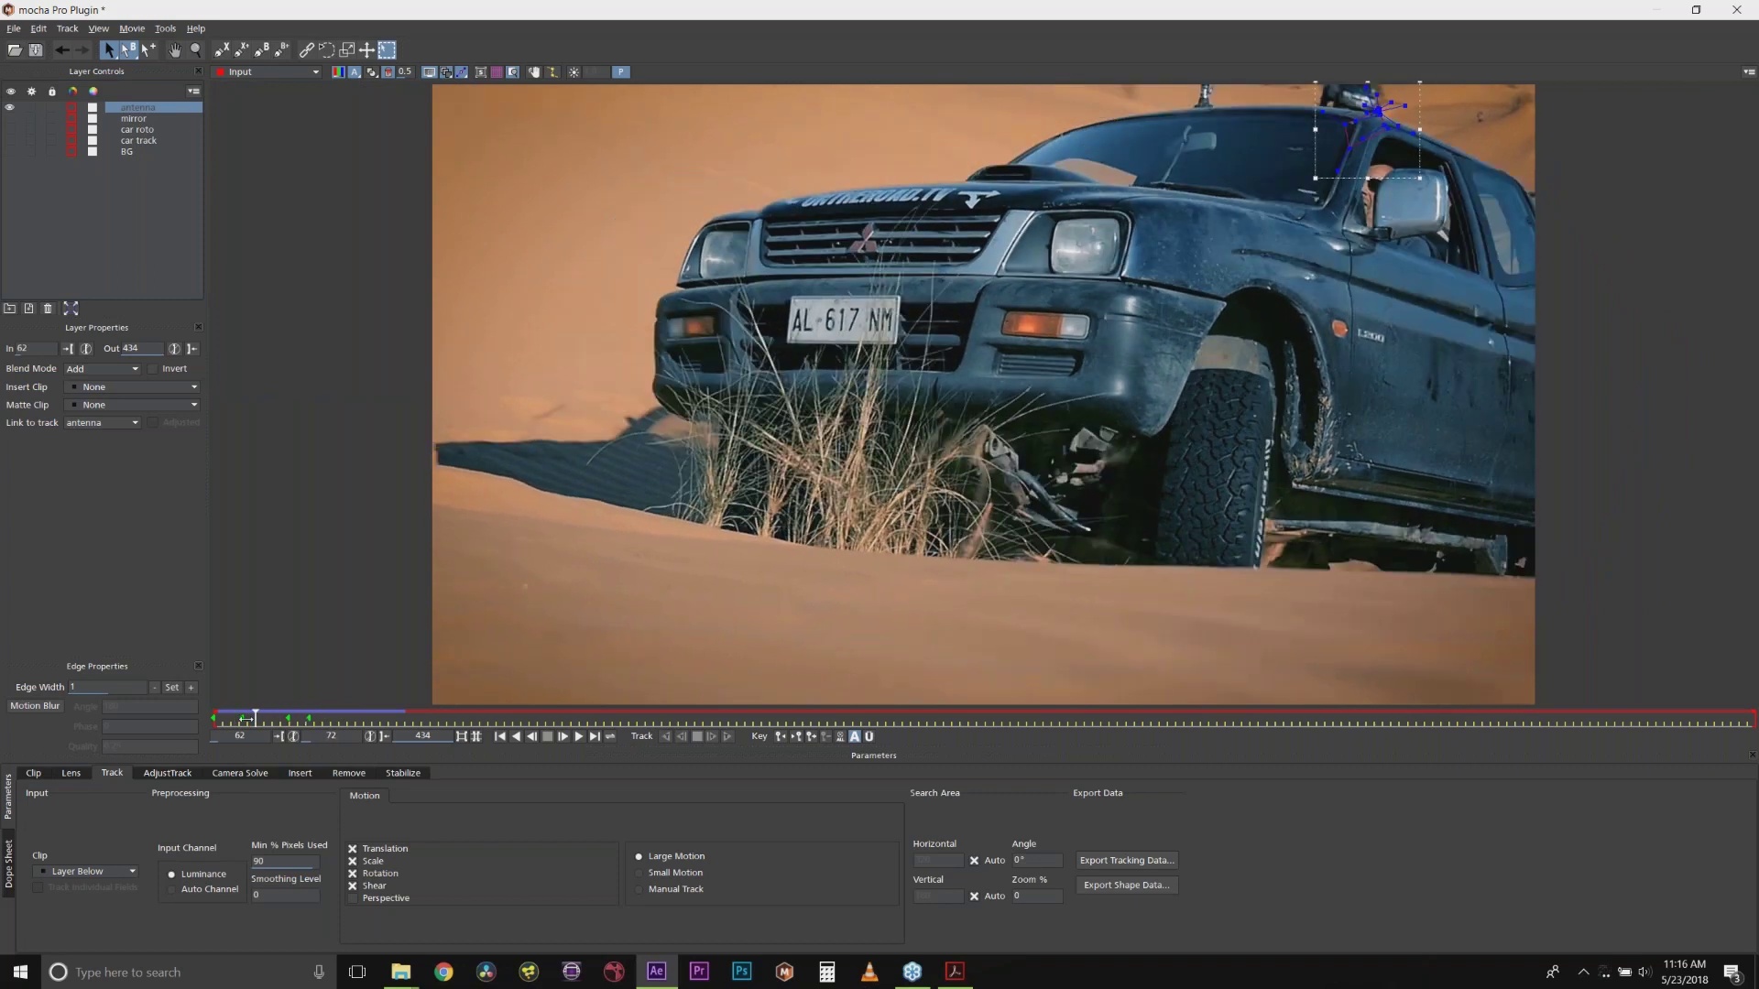
pyautogui.click(131, 119)
pyautogui.click(10, 118)
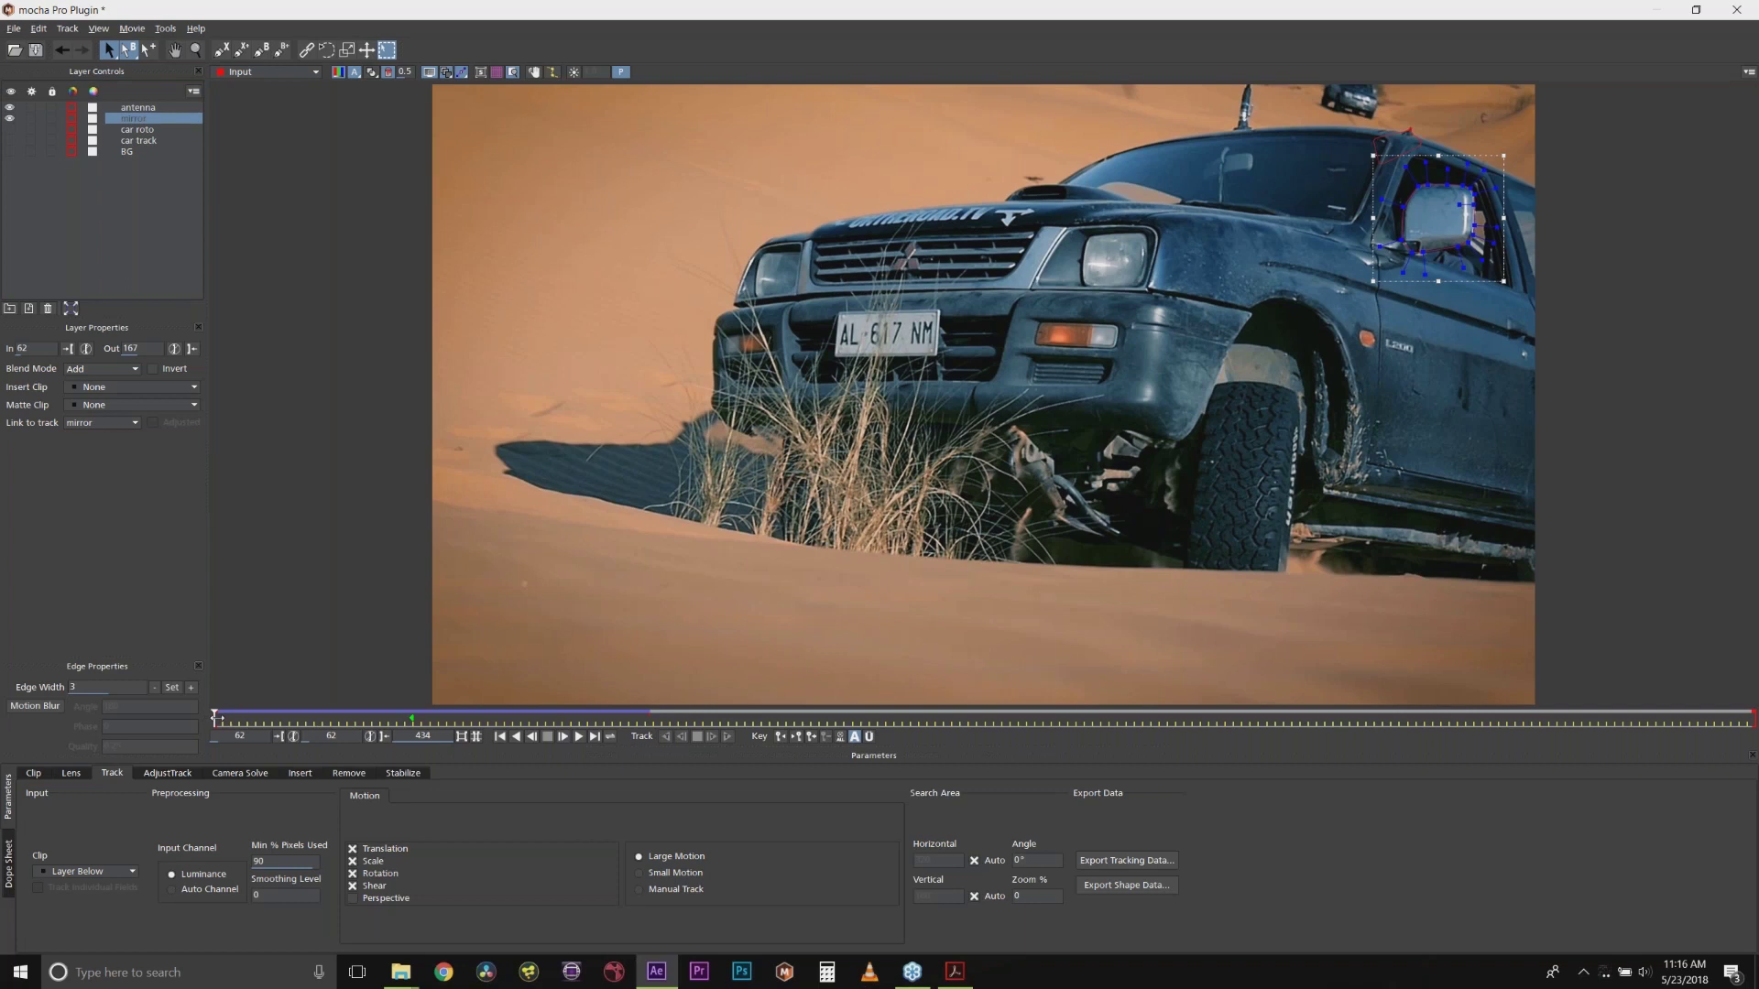
pyautogui.moveTo(217, 716)
pyautogui.mouseDown()
pyautogui.moveTo(434, 717)
pyautogui.moveTo(220, 717)
pyautogui.mouseUp()
# Step: Make the car roto layer visible and scrub through the shot to examine its roto shape, ending back at frame 62
pyautogui.click(122, 129)
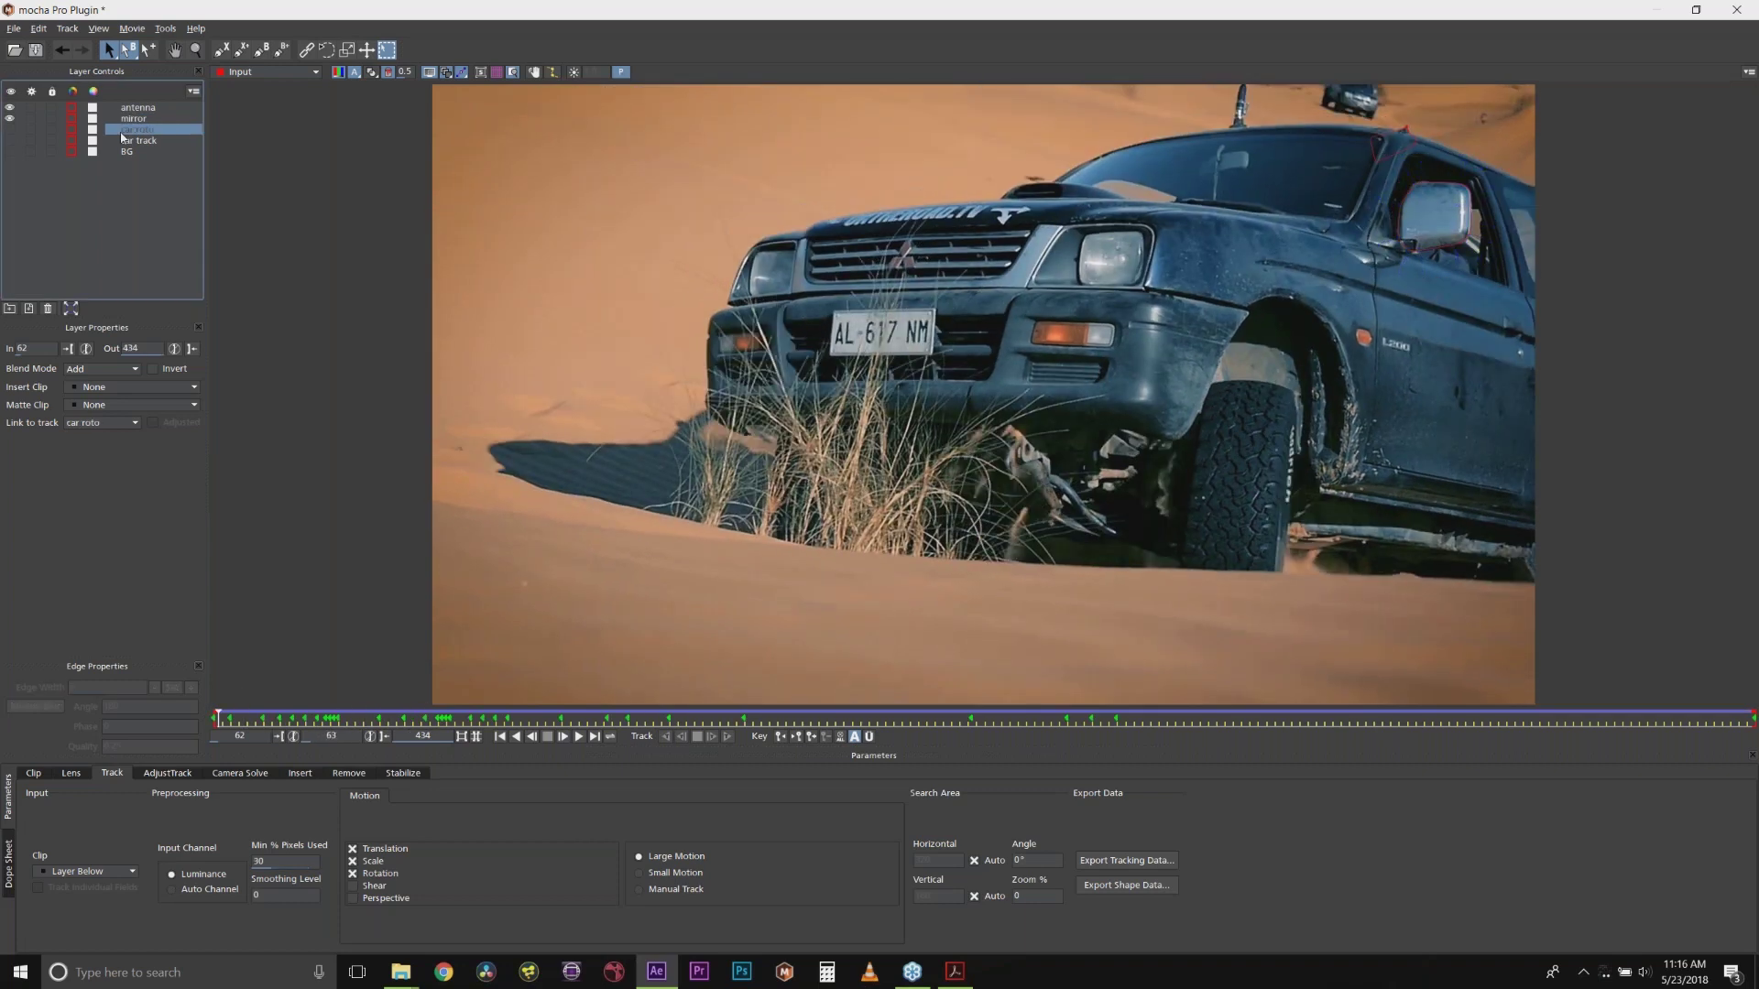
pyautogui.click(10, 129)
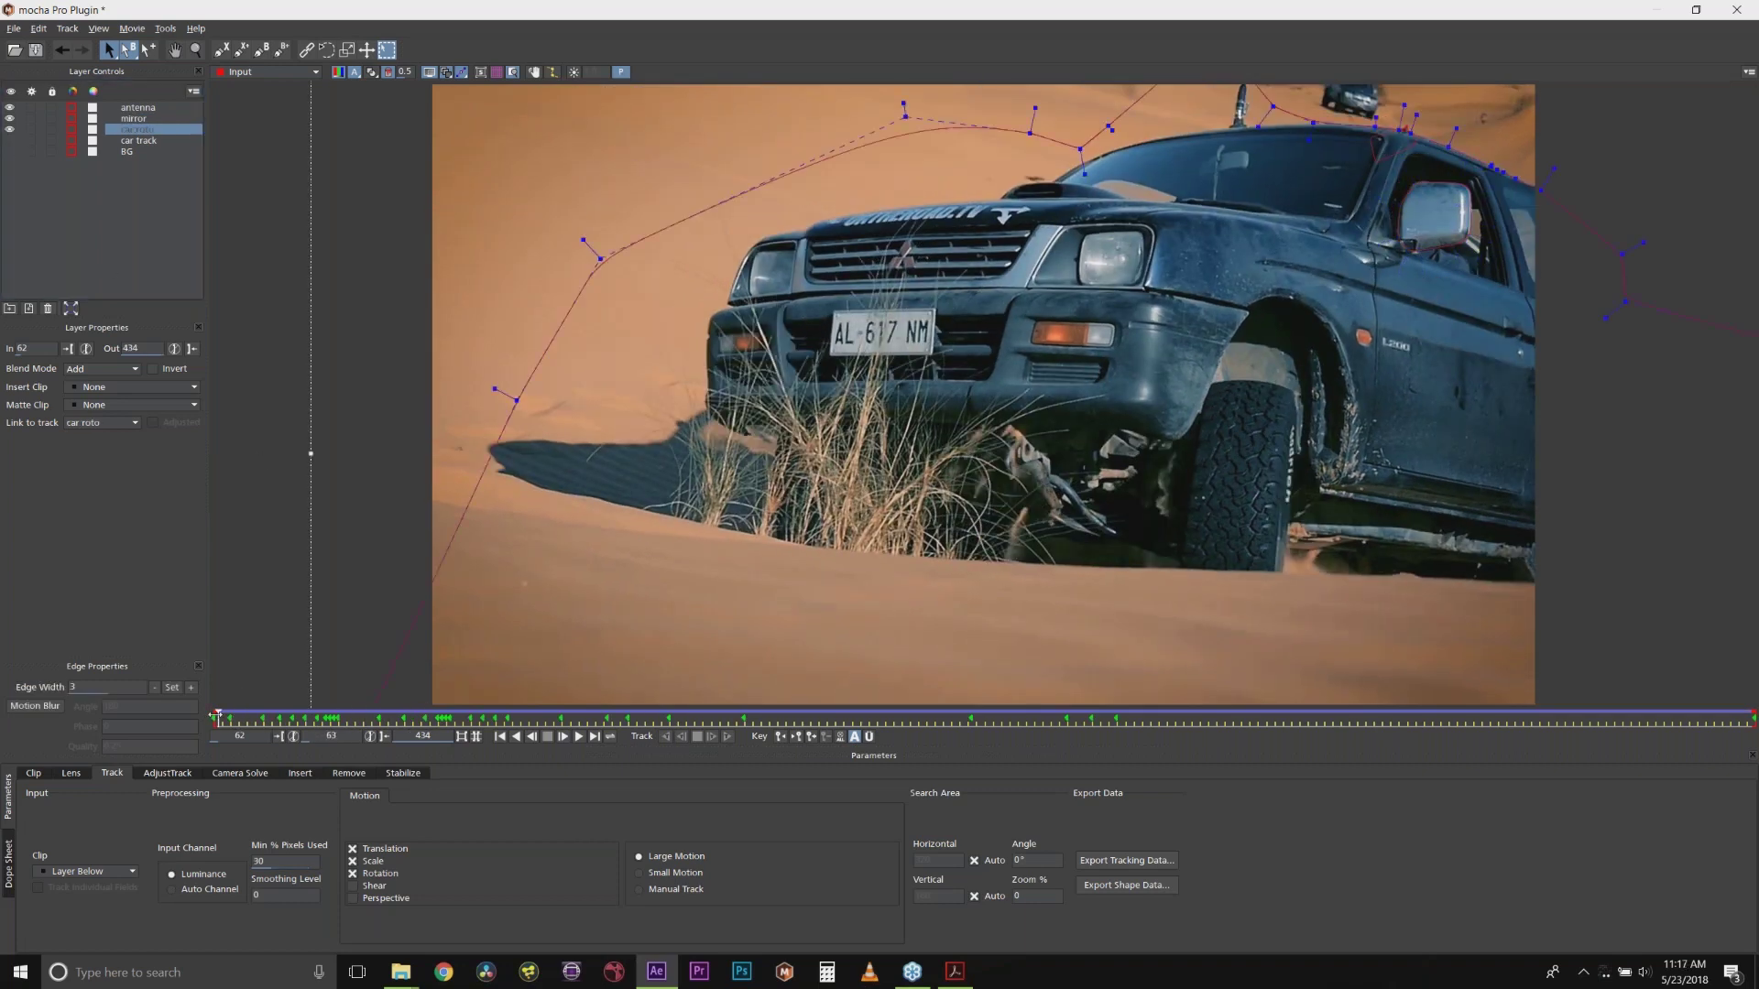
pyautogui.moveTo(224, 717); pyautogui.dragTo(894, 714)
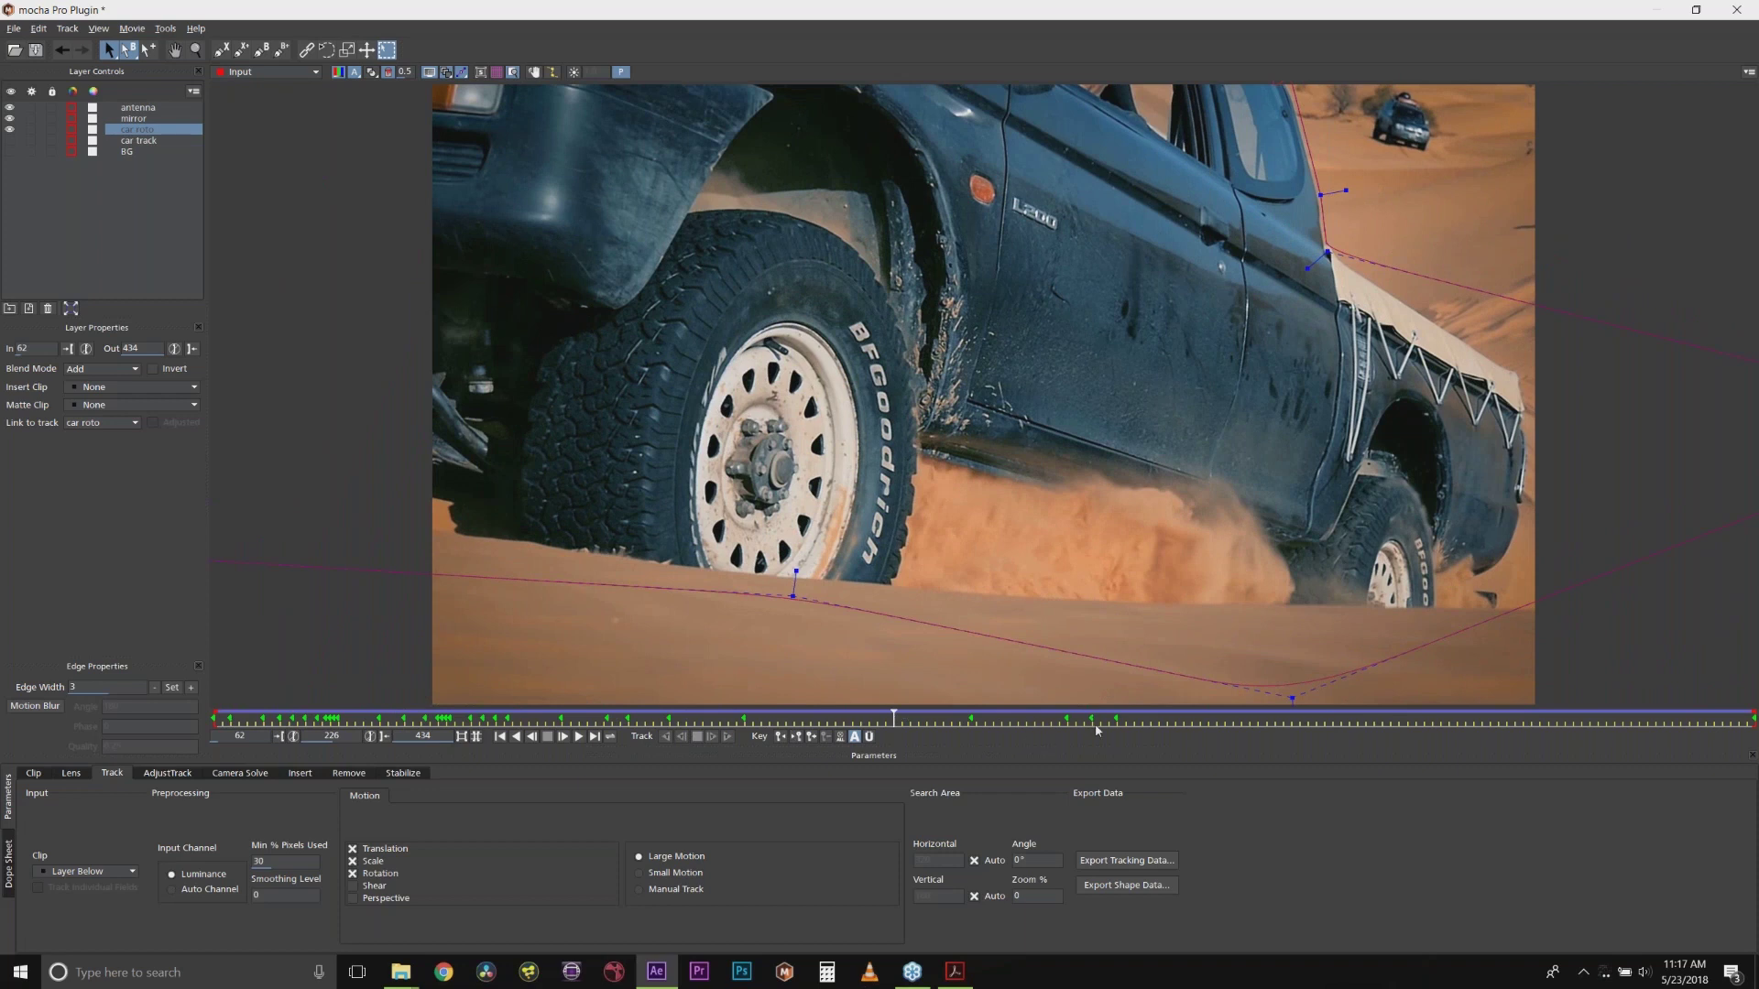
pyautogui.moveTo(896, 714); pyautogui.dragTo(107, 196)
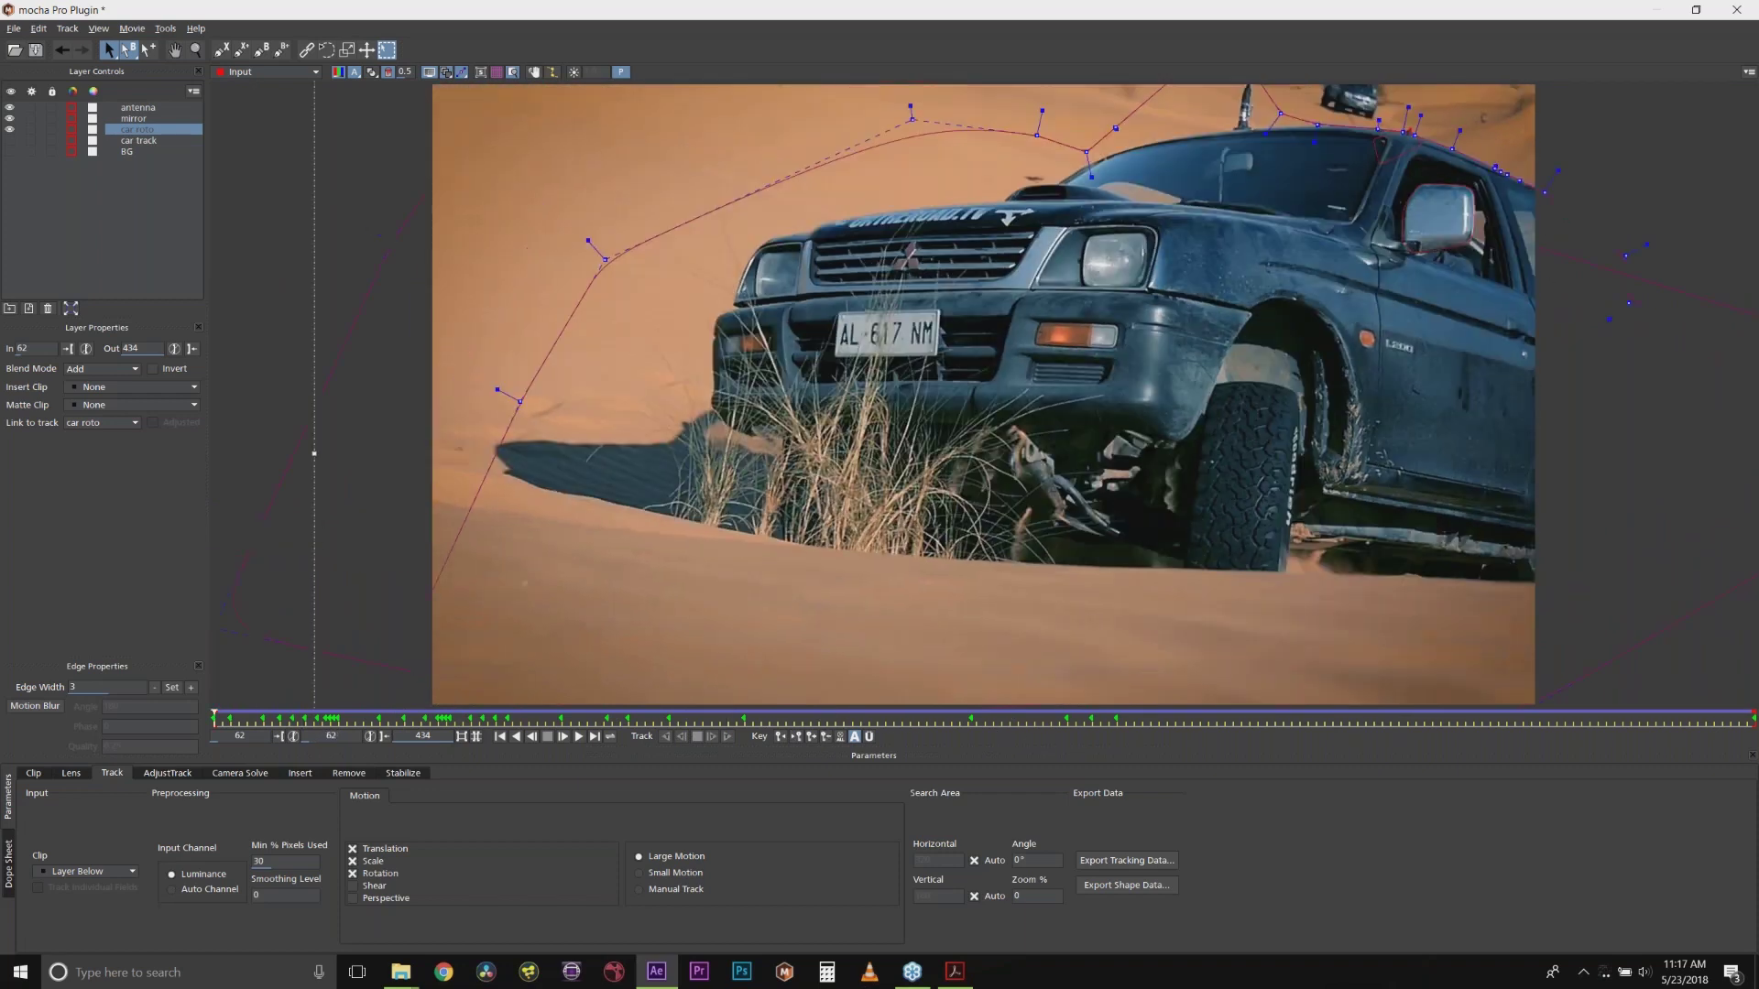
# Step: Compare the antenna, mirror and car roto shapes, temporarily hiding the car roto and mirror layers
pyautogui.click(137, 108)
pyautogui.click(133, 120)
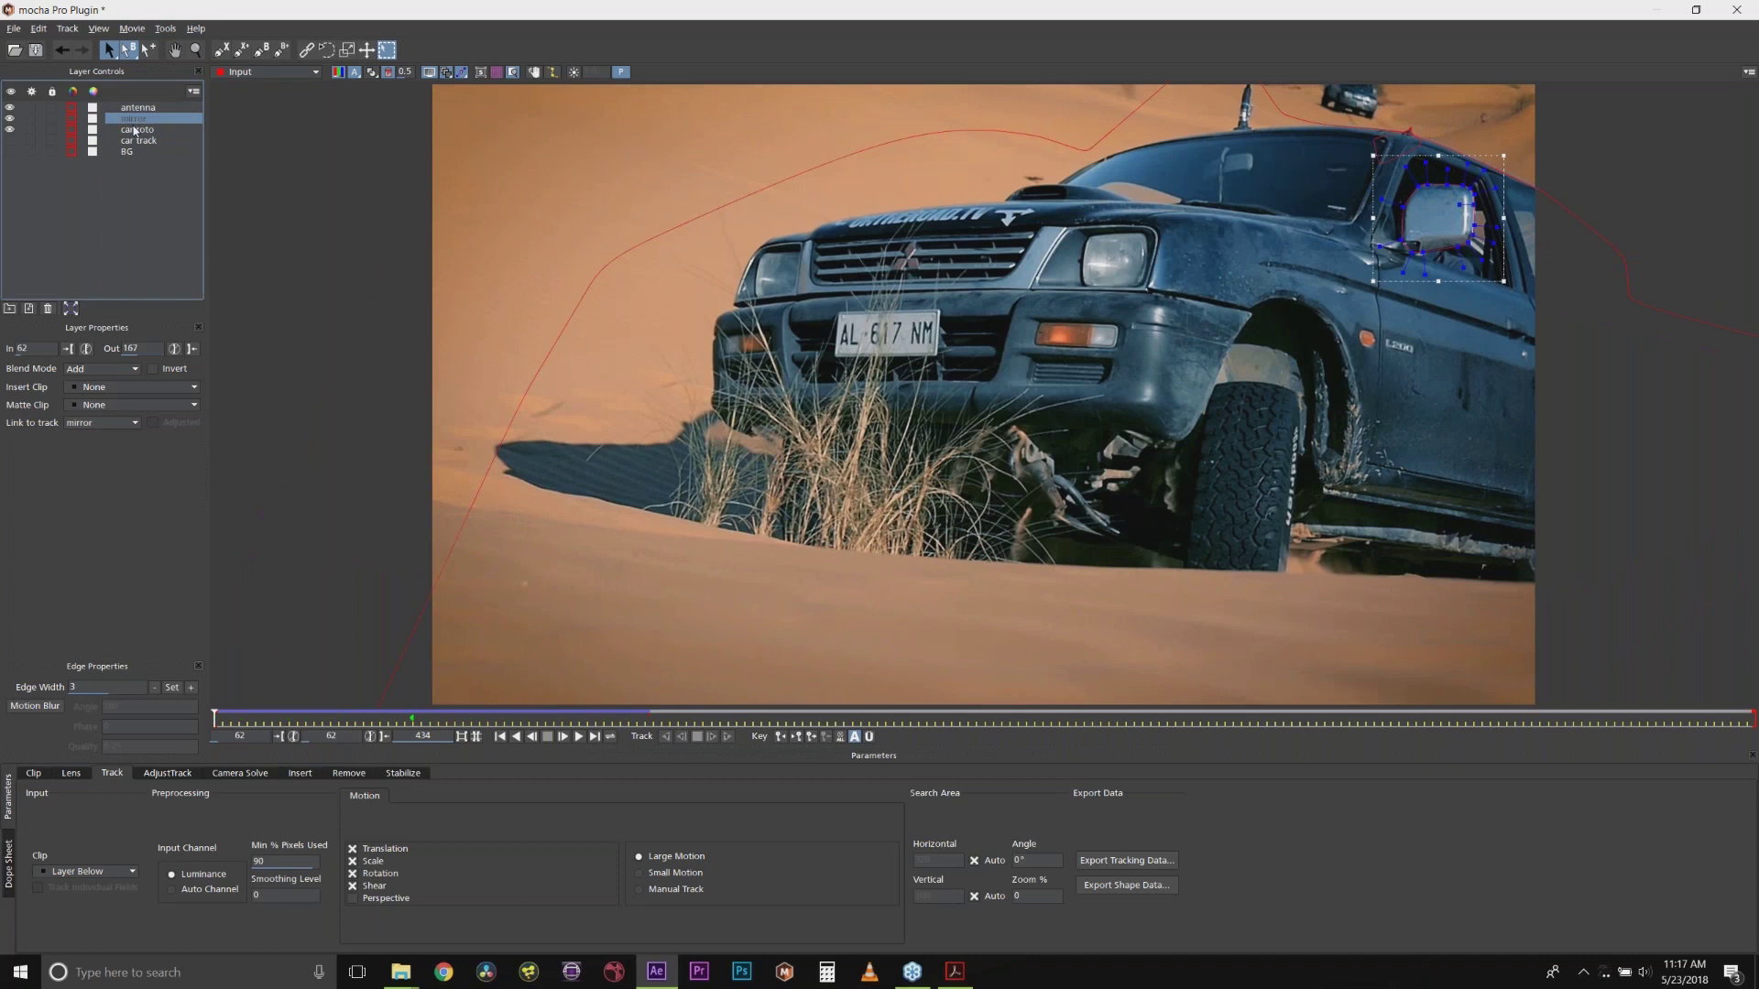
pyautogui.click(135, 129)
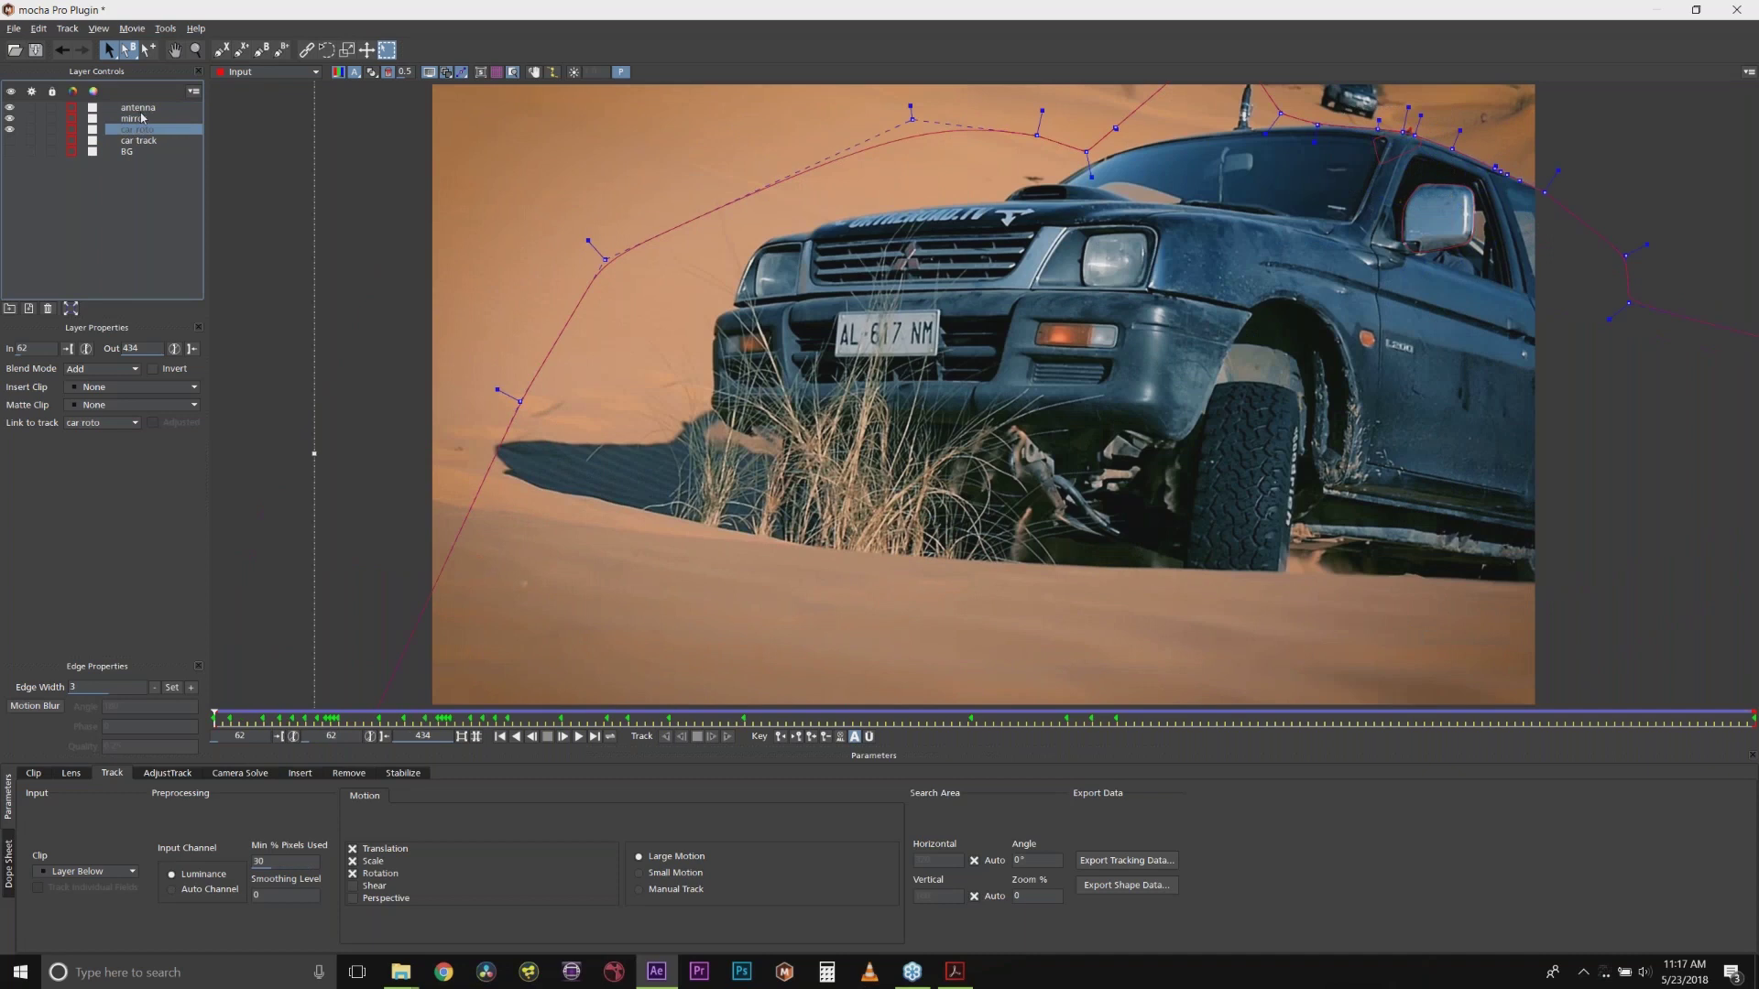
pyautogui.click(10, 131)
pyautogui.click(10, 118)
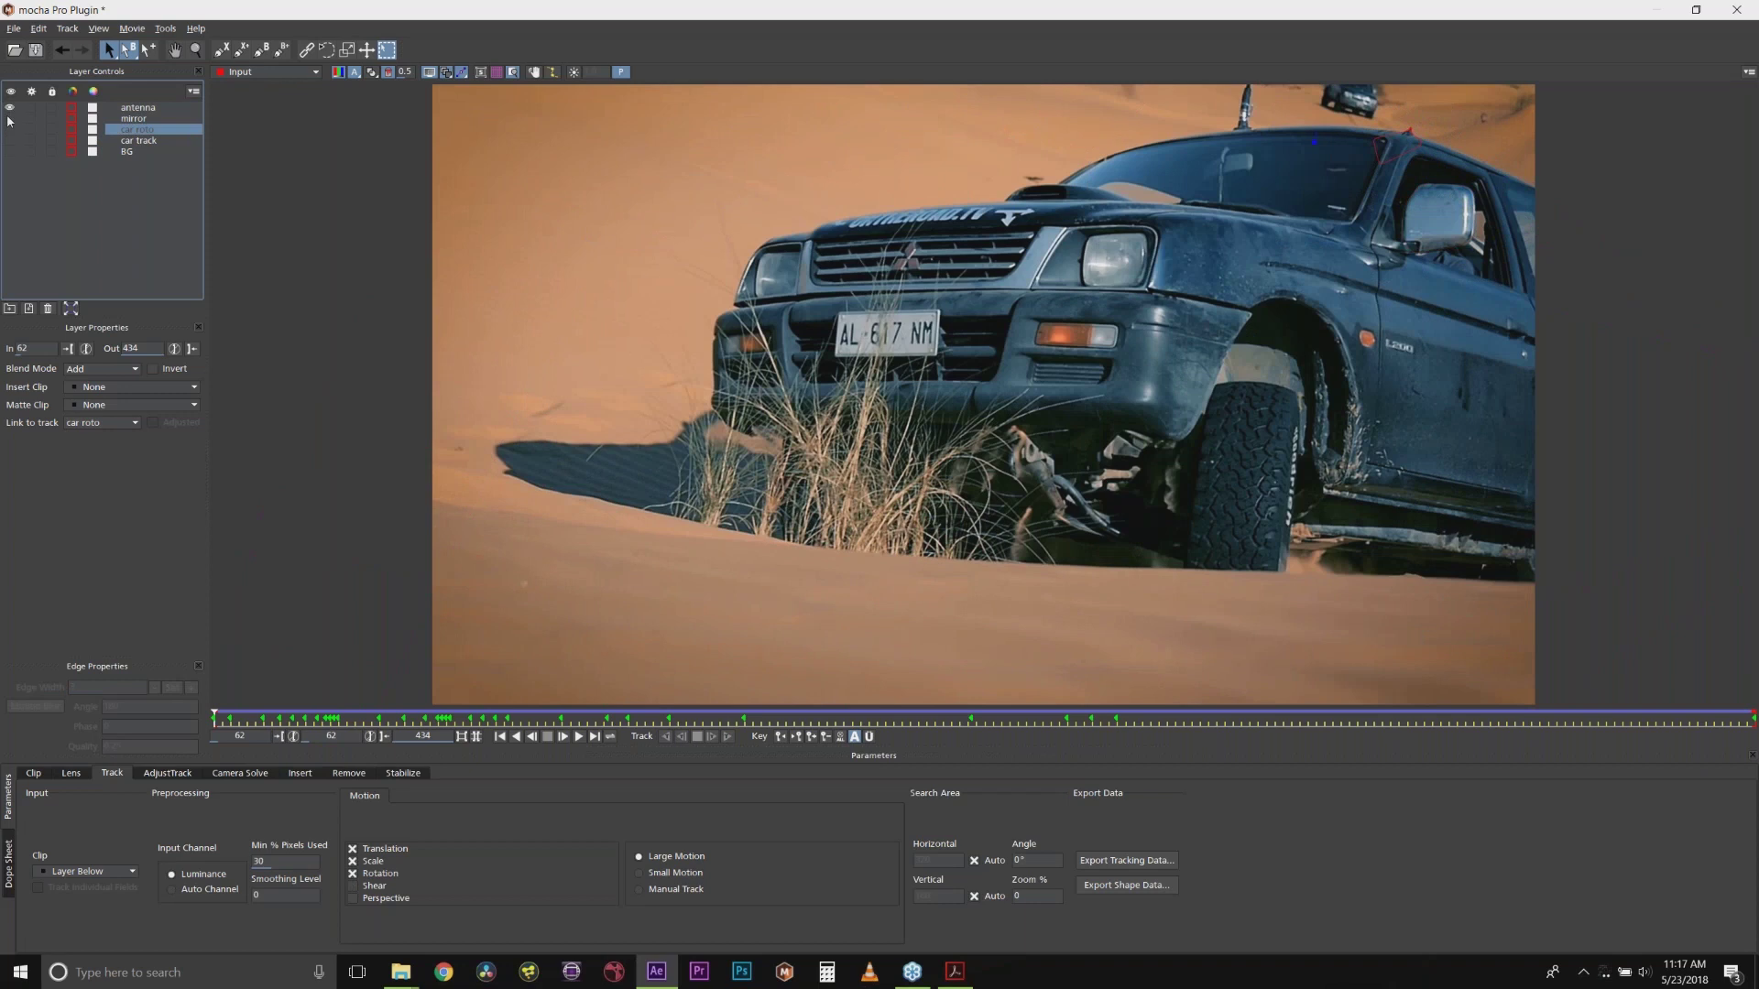
pyautogui.click(10, 118)
pyautogui.click(10, 129)
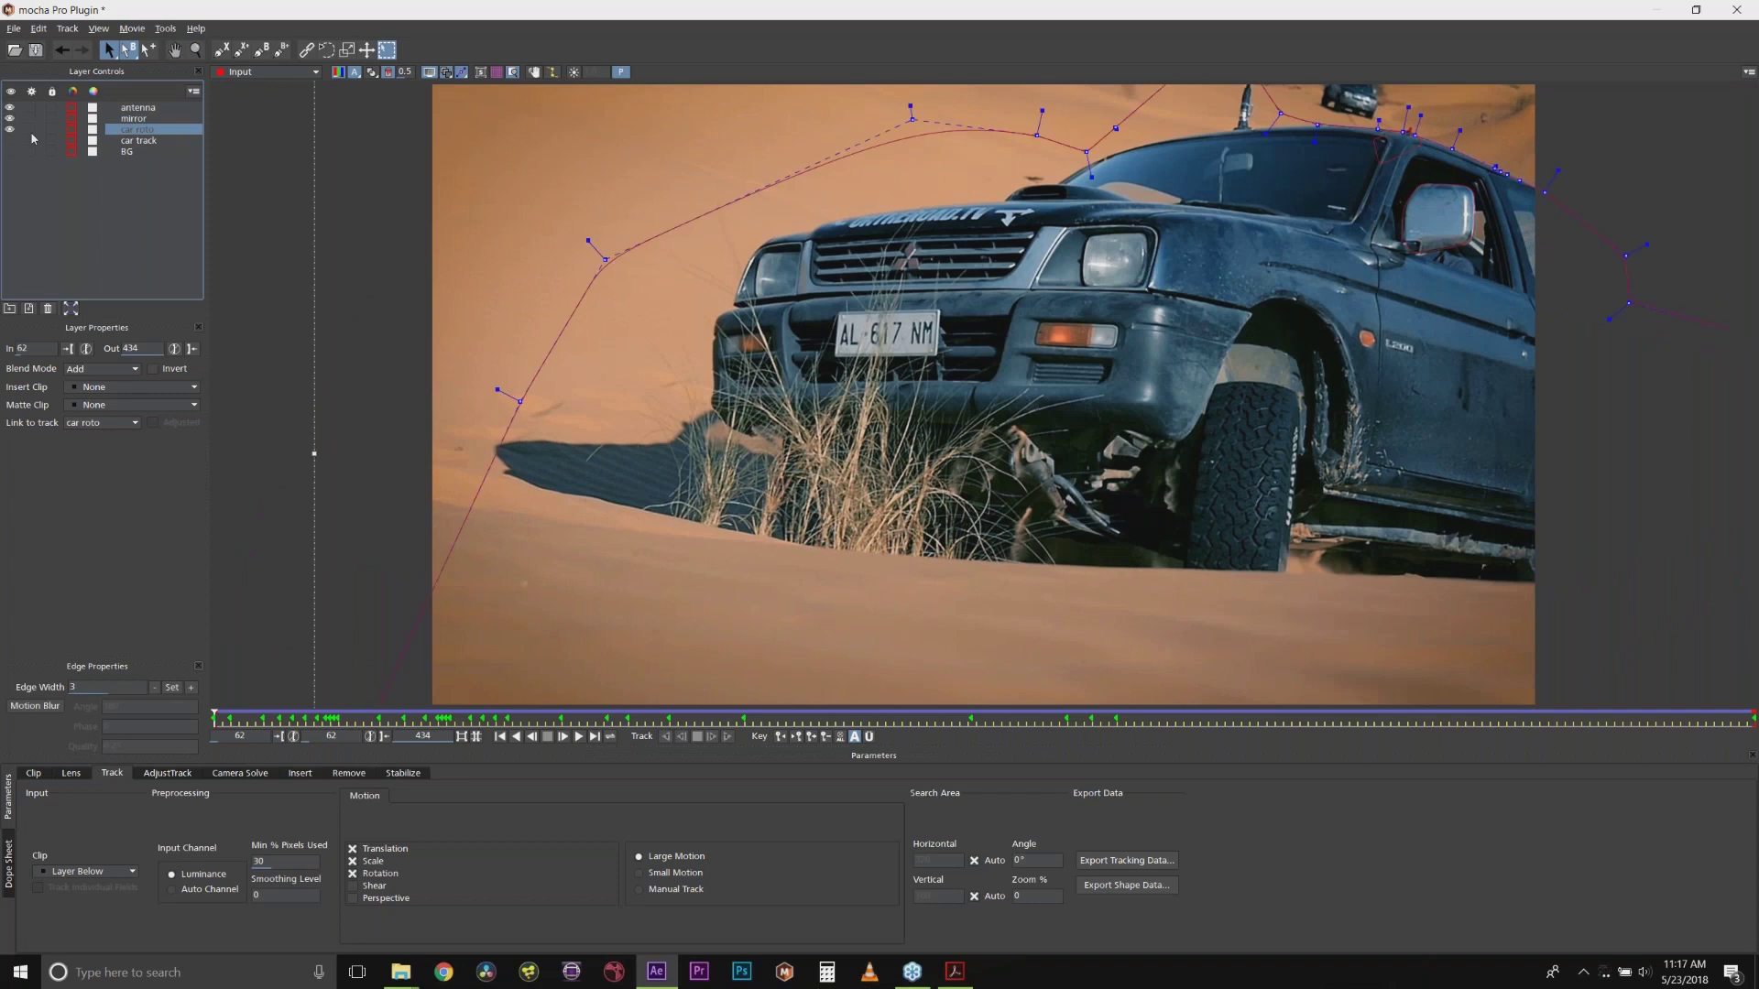
# Step: Display the mattes of all visible layers as fills over the footage
pyautogui.click(358, 76)
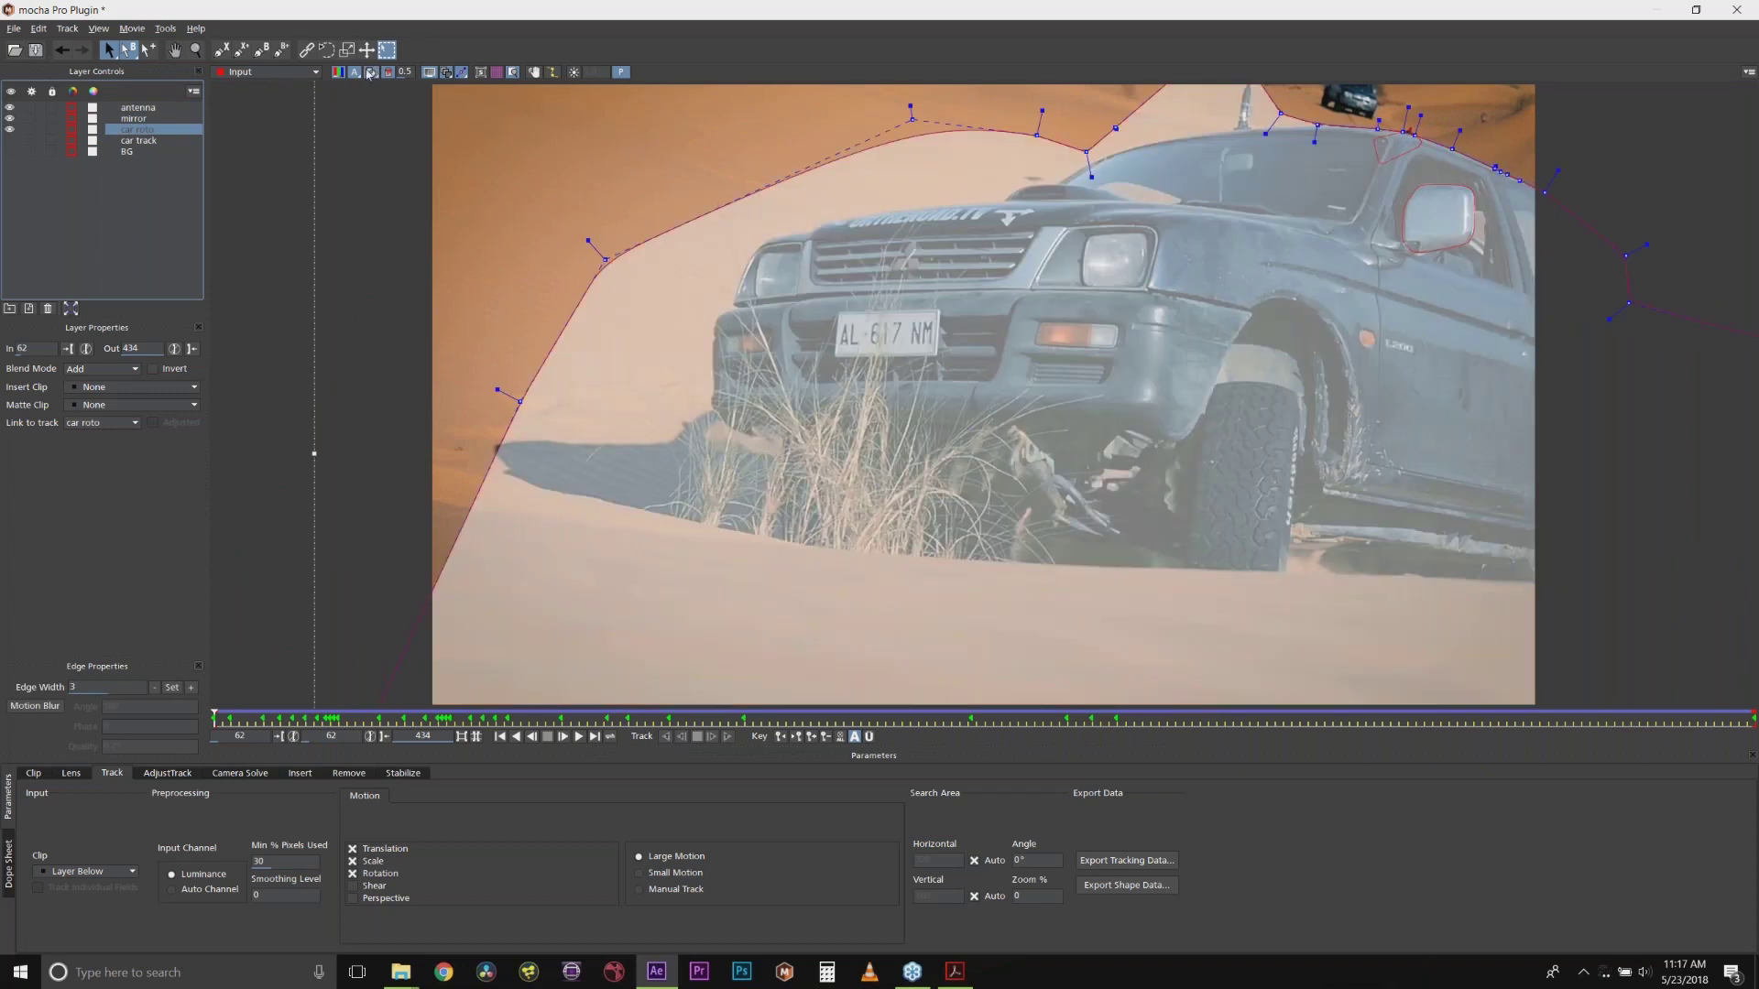
pyautogui.click(372, 73)
pyautogui.click(388, 87)
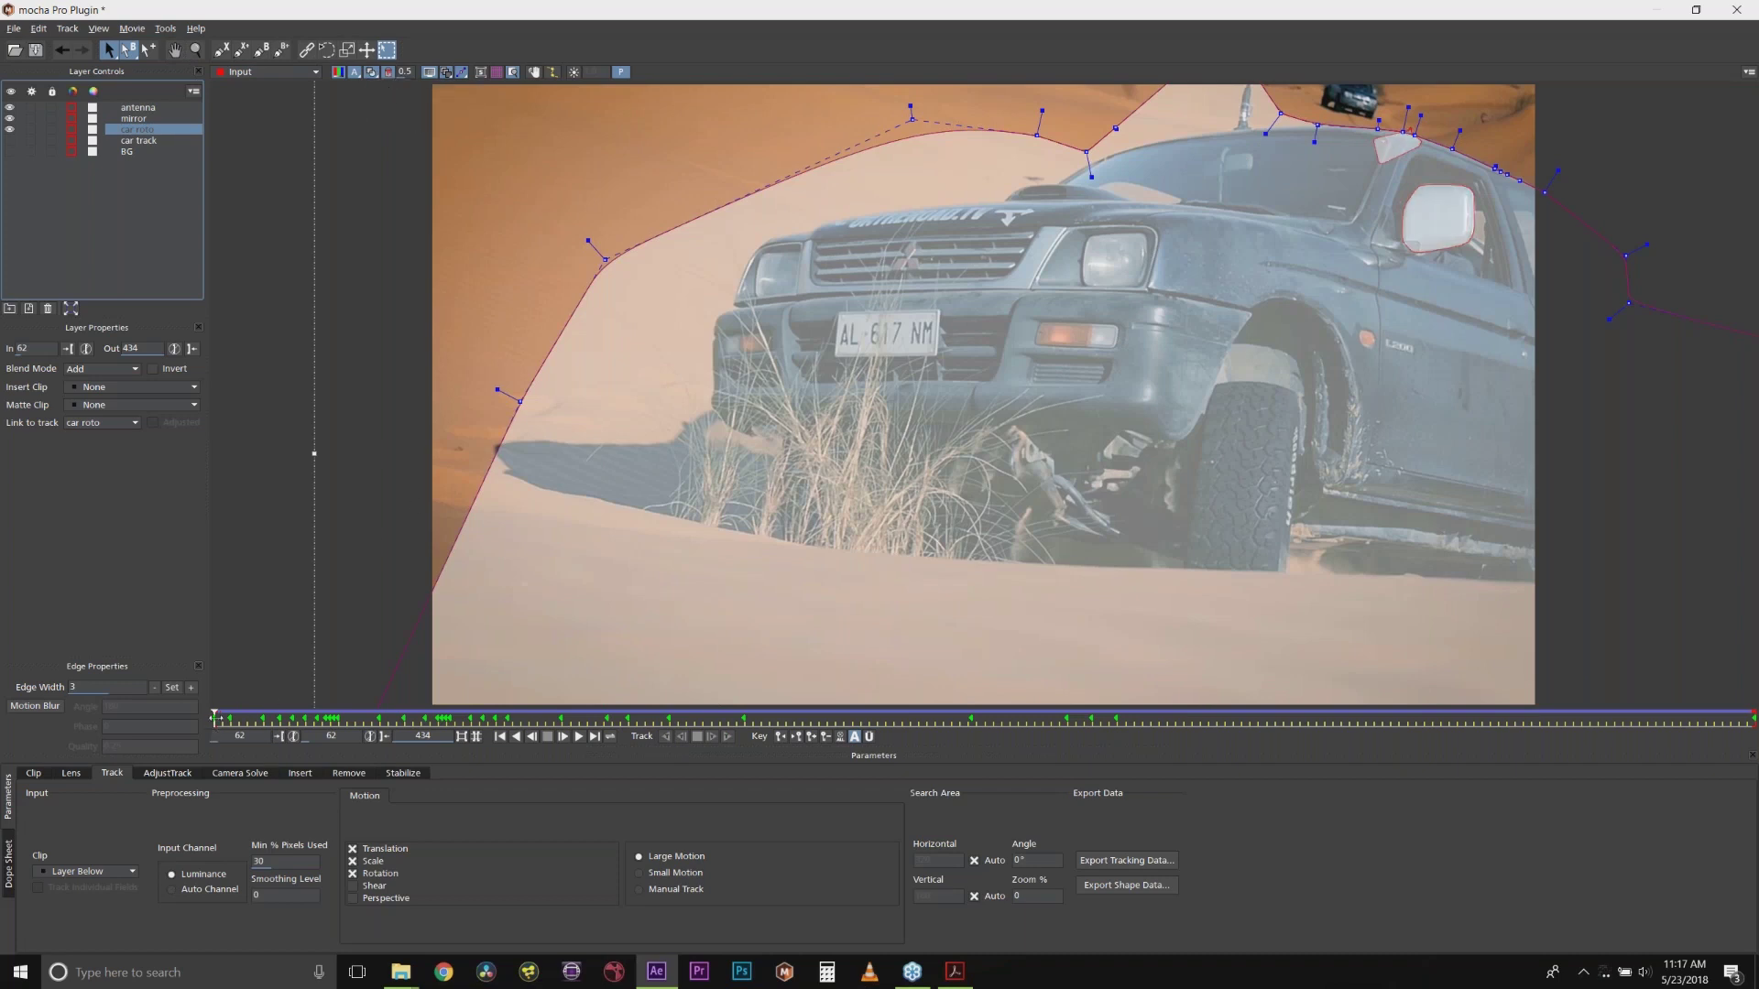
# Step: Play and scrub the shot to check the matte coverage of the foreground truck, ending back at frame 62
pyautogui.press('space')
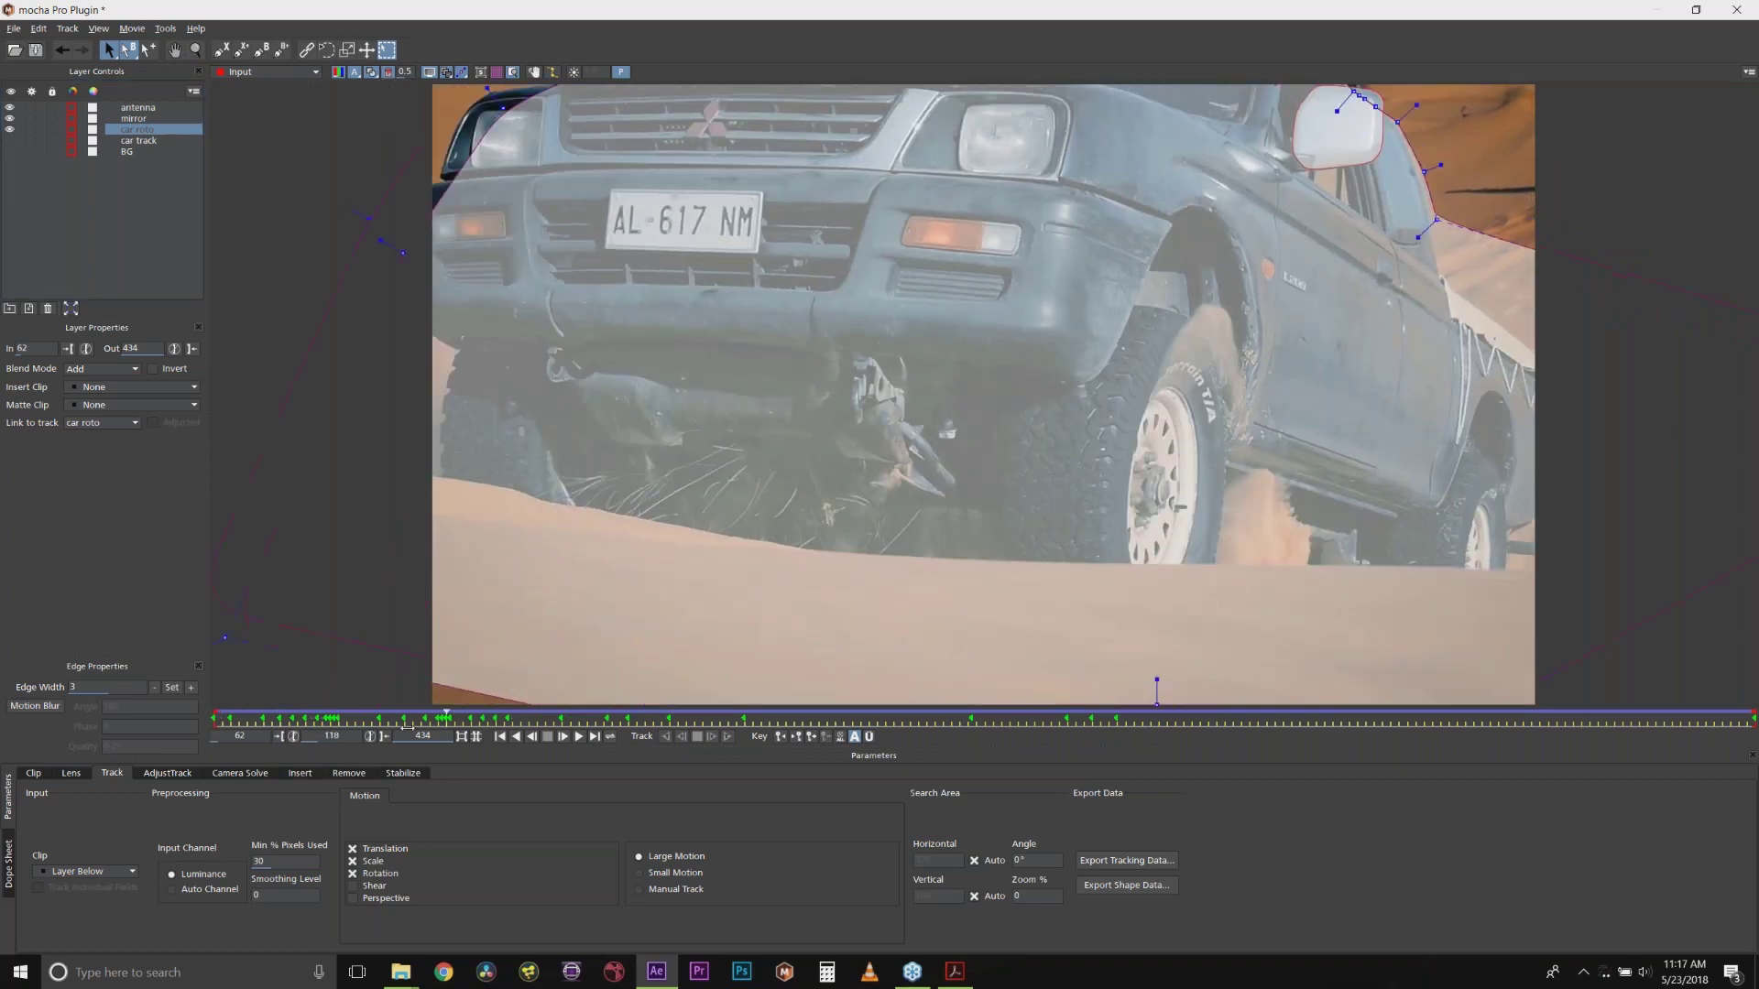
pyautogui.moveTo(408, 726); pyautogui.dragTo(342, 722)
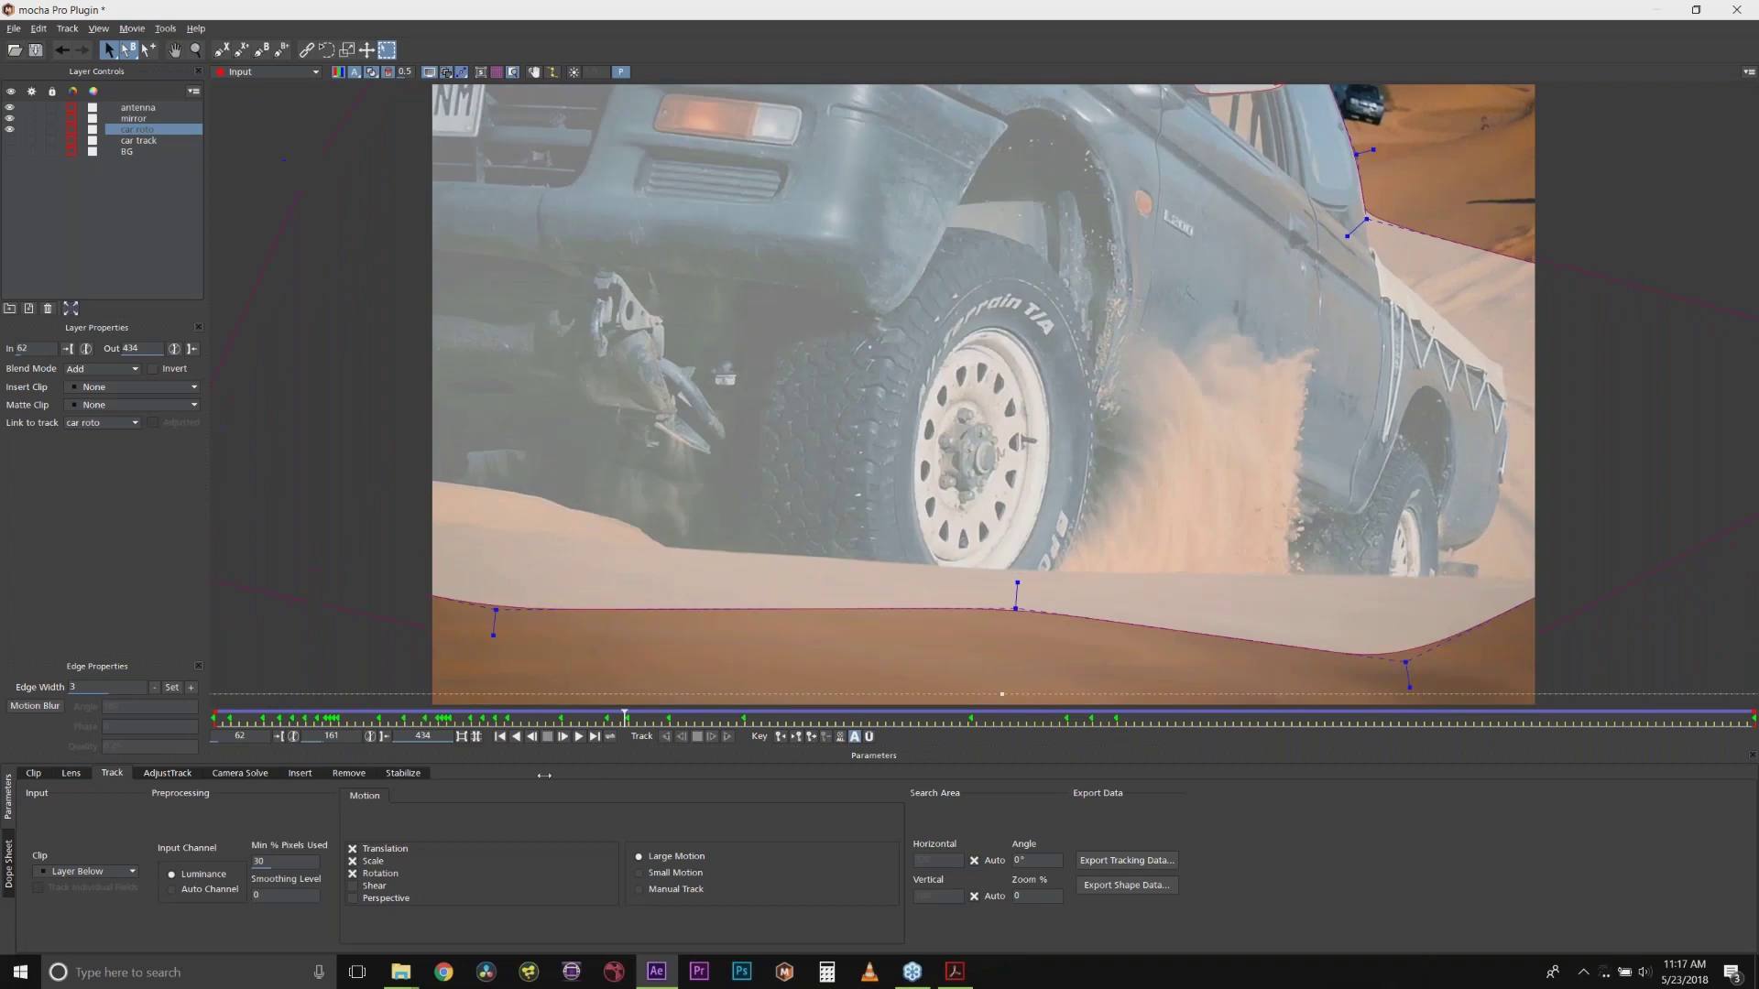
pyautogui.click(229, 719)
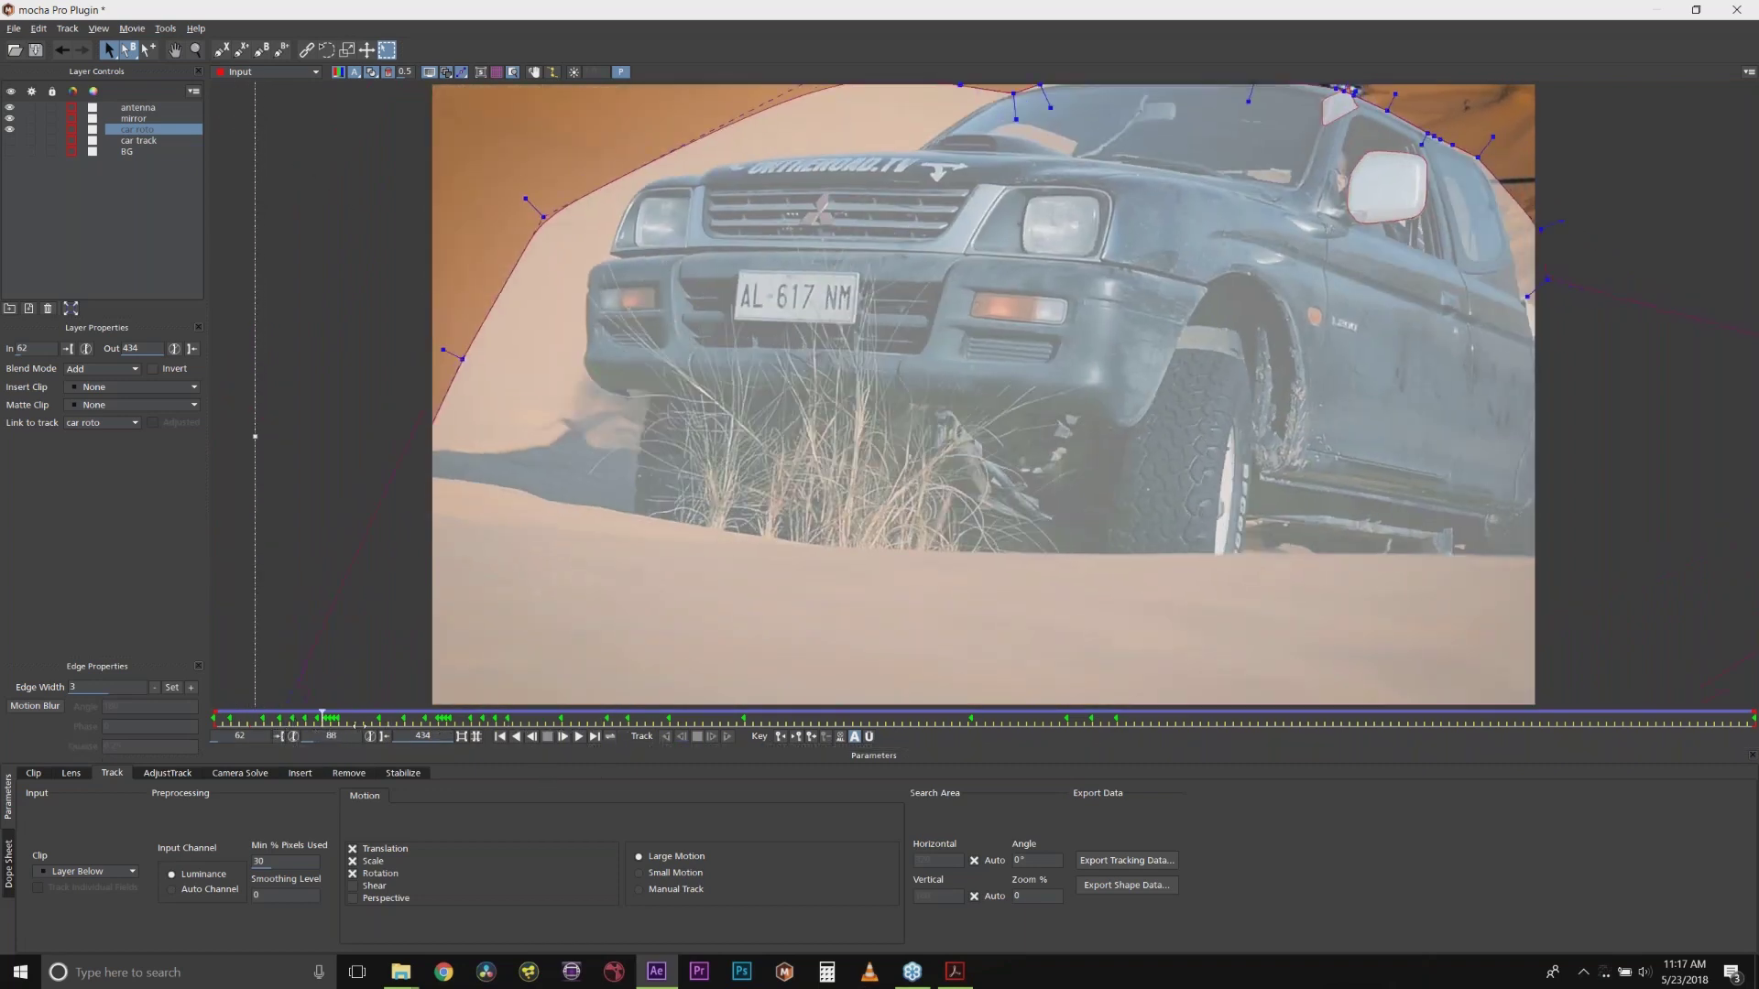
pyautogui.click(216, 719)
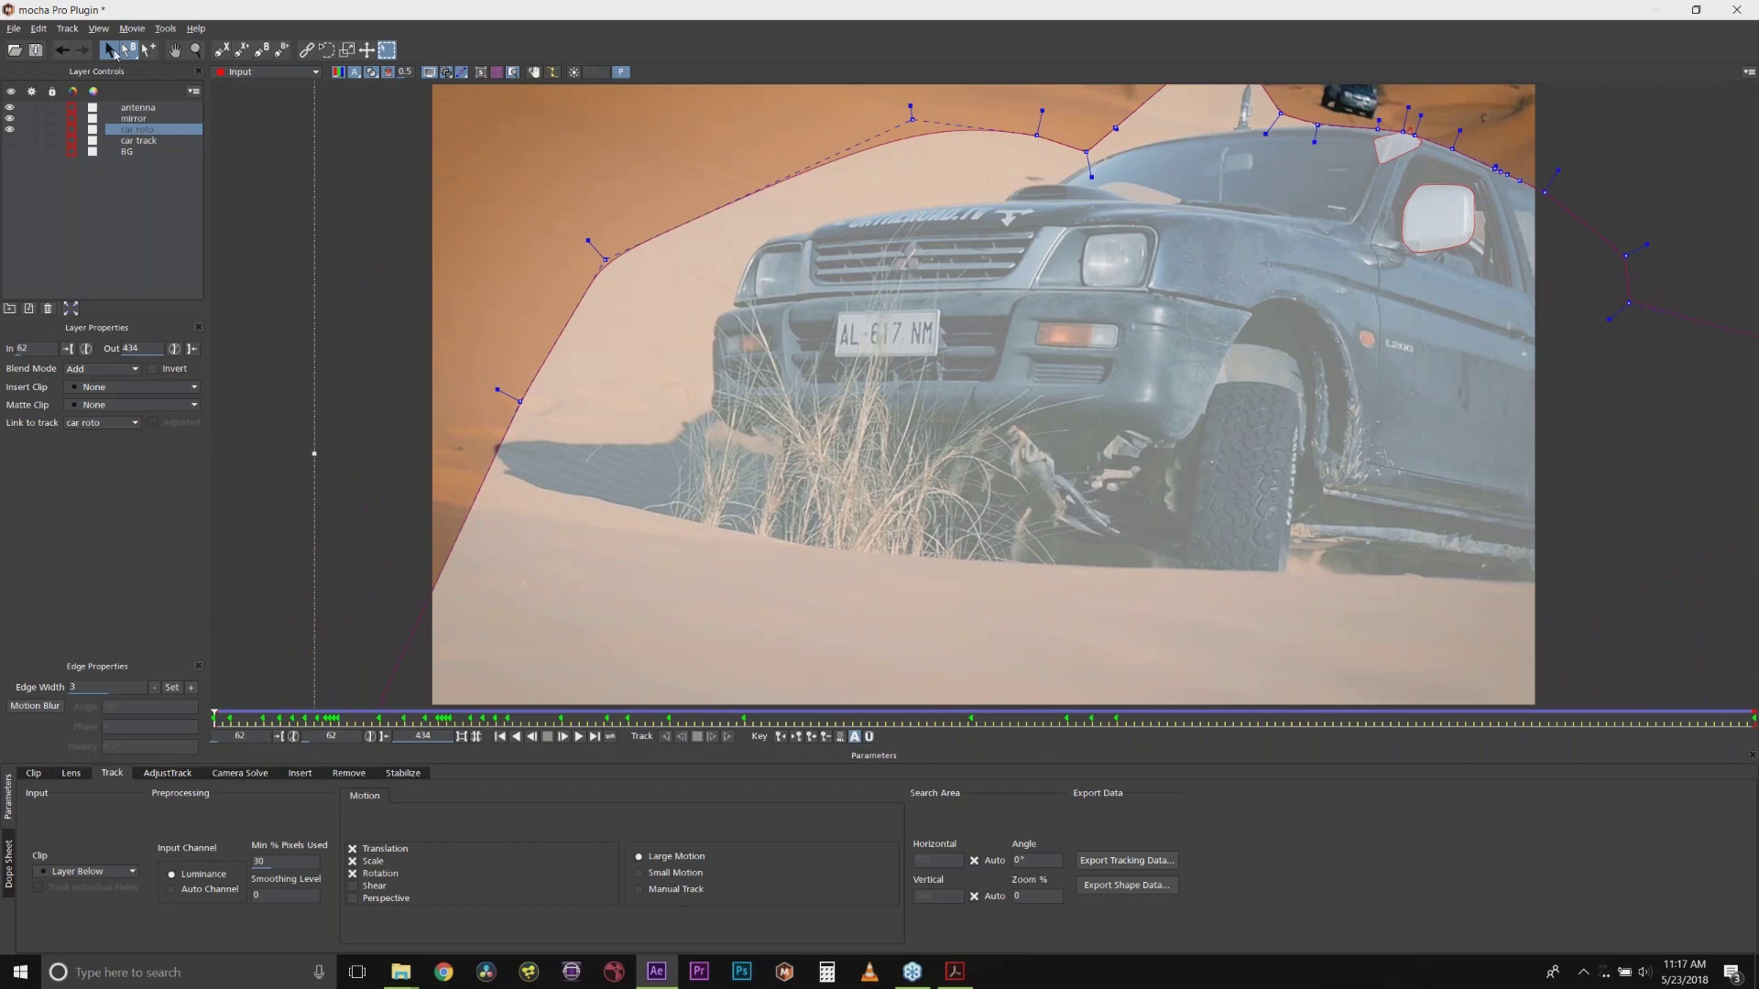
# Step: Draw a closed X-spline around the background above the truck's roof, extending past the frame's upper edge, and exclude Shear from its tracking
pyautogui.click(195, 49)
pyautogui.moveTo(1011, 173); pyautogui.dragTo(1010, 303)
pyautogui.click(221, 49)
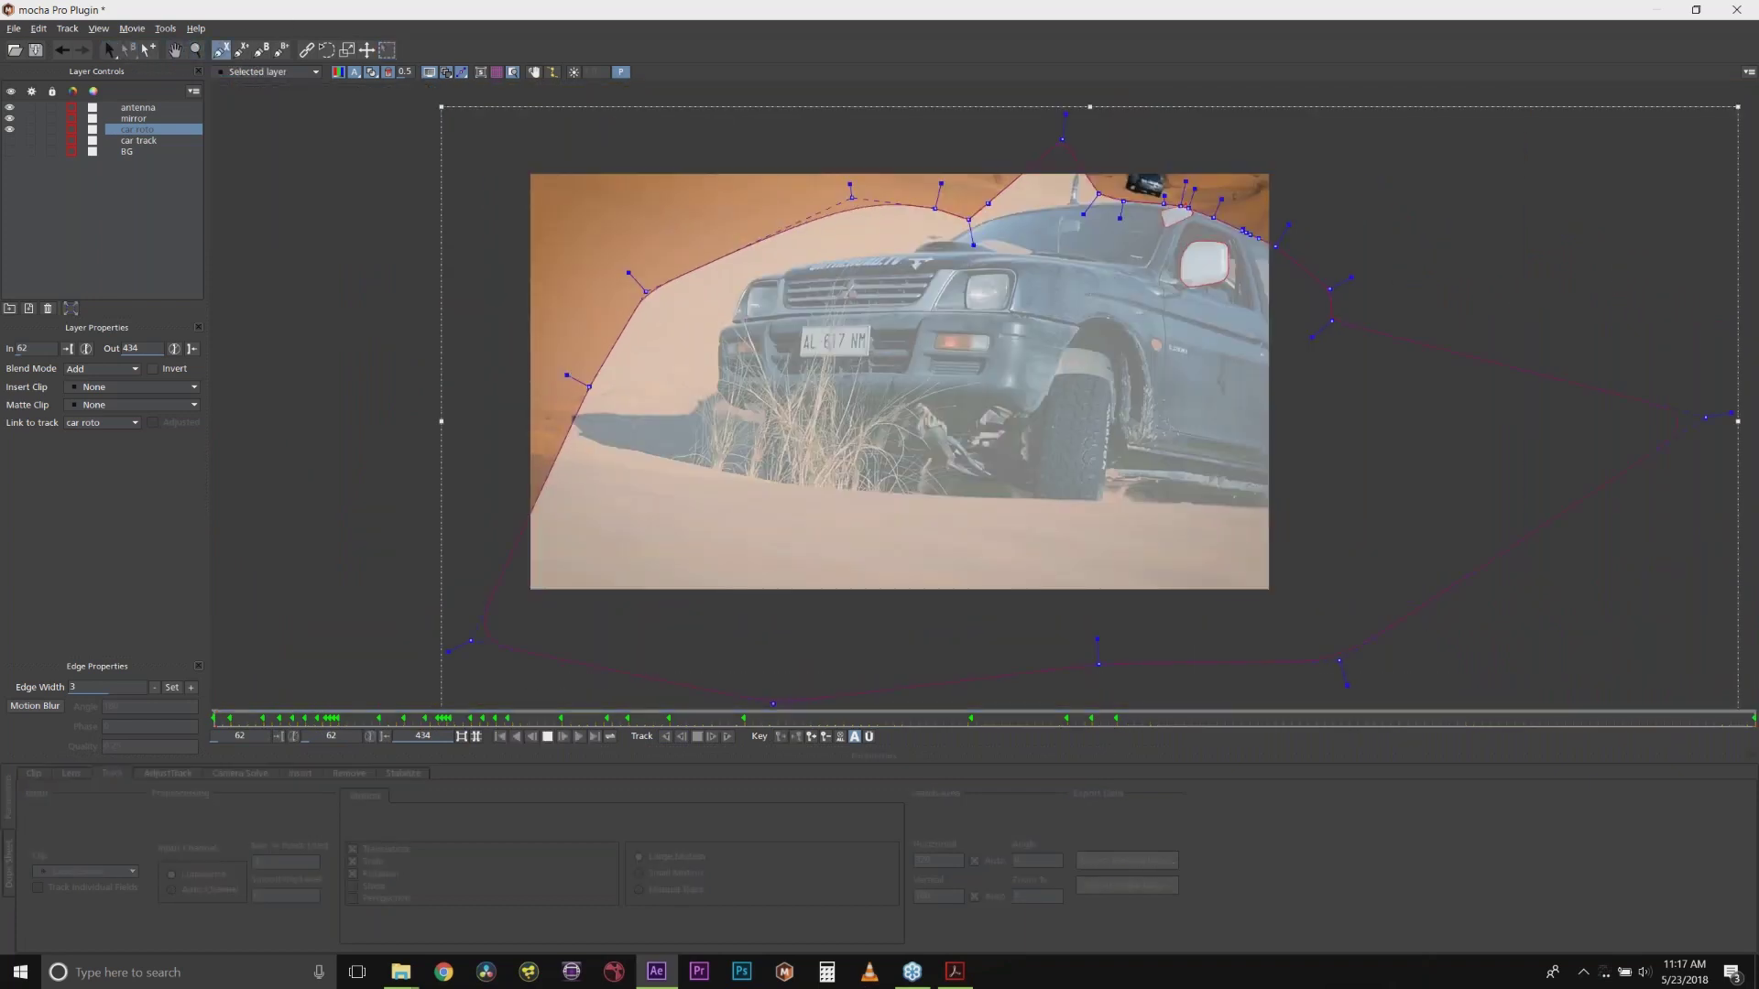
pyautogui.click(1091, 145)
pyautogui.click(1286, 173)
pyautogui.click(1289, 218)
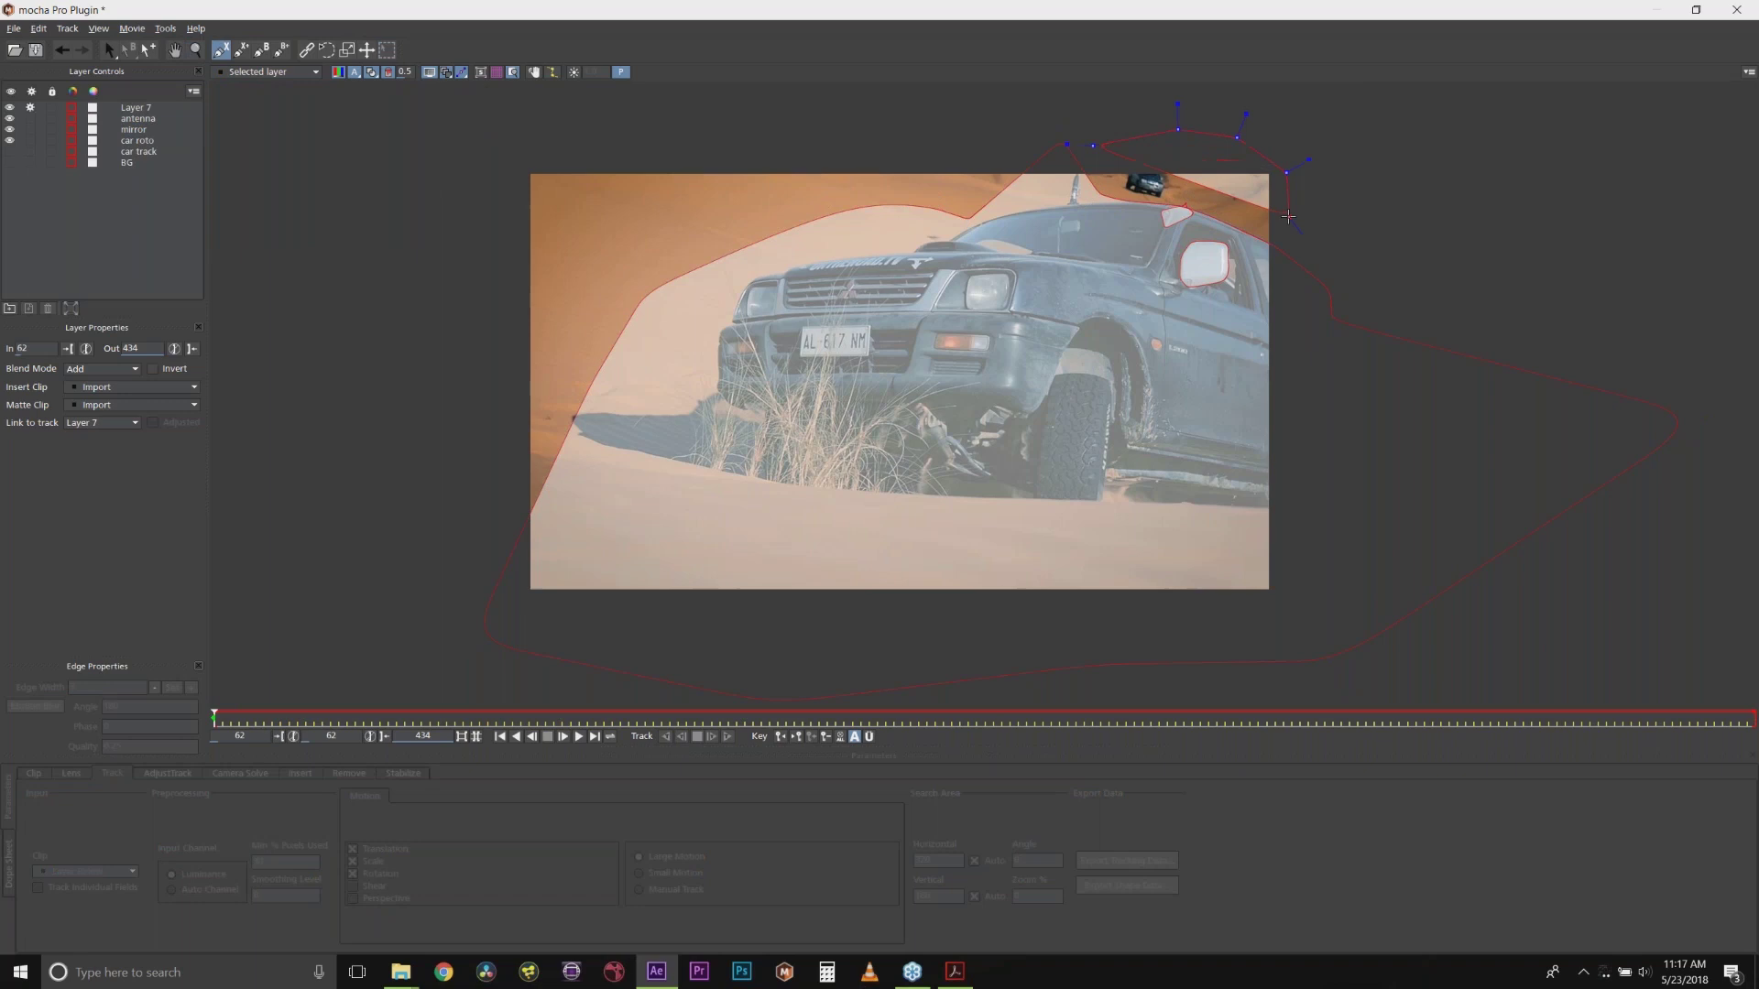
pyautogui.click(1256, 241)
pyautogui.click(1165, 242)
pyautogui.click(1051, 226)
pyautogui.click(1019, 160)
pyautogui.rightClick(1033, 119)
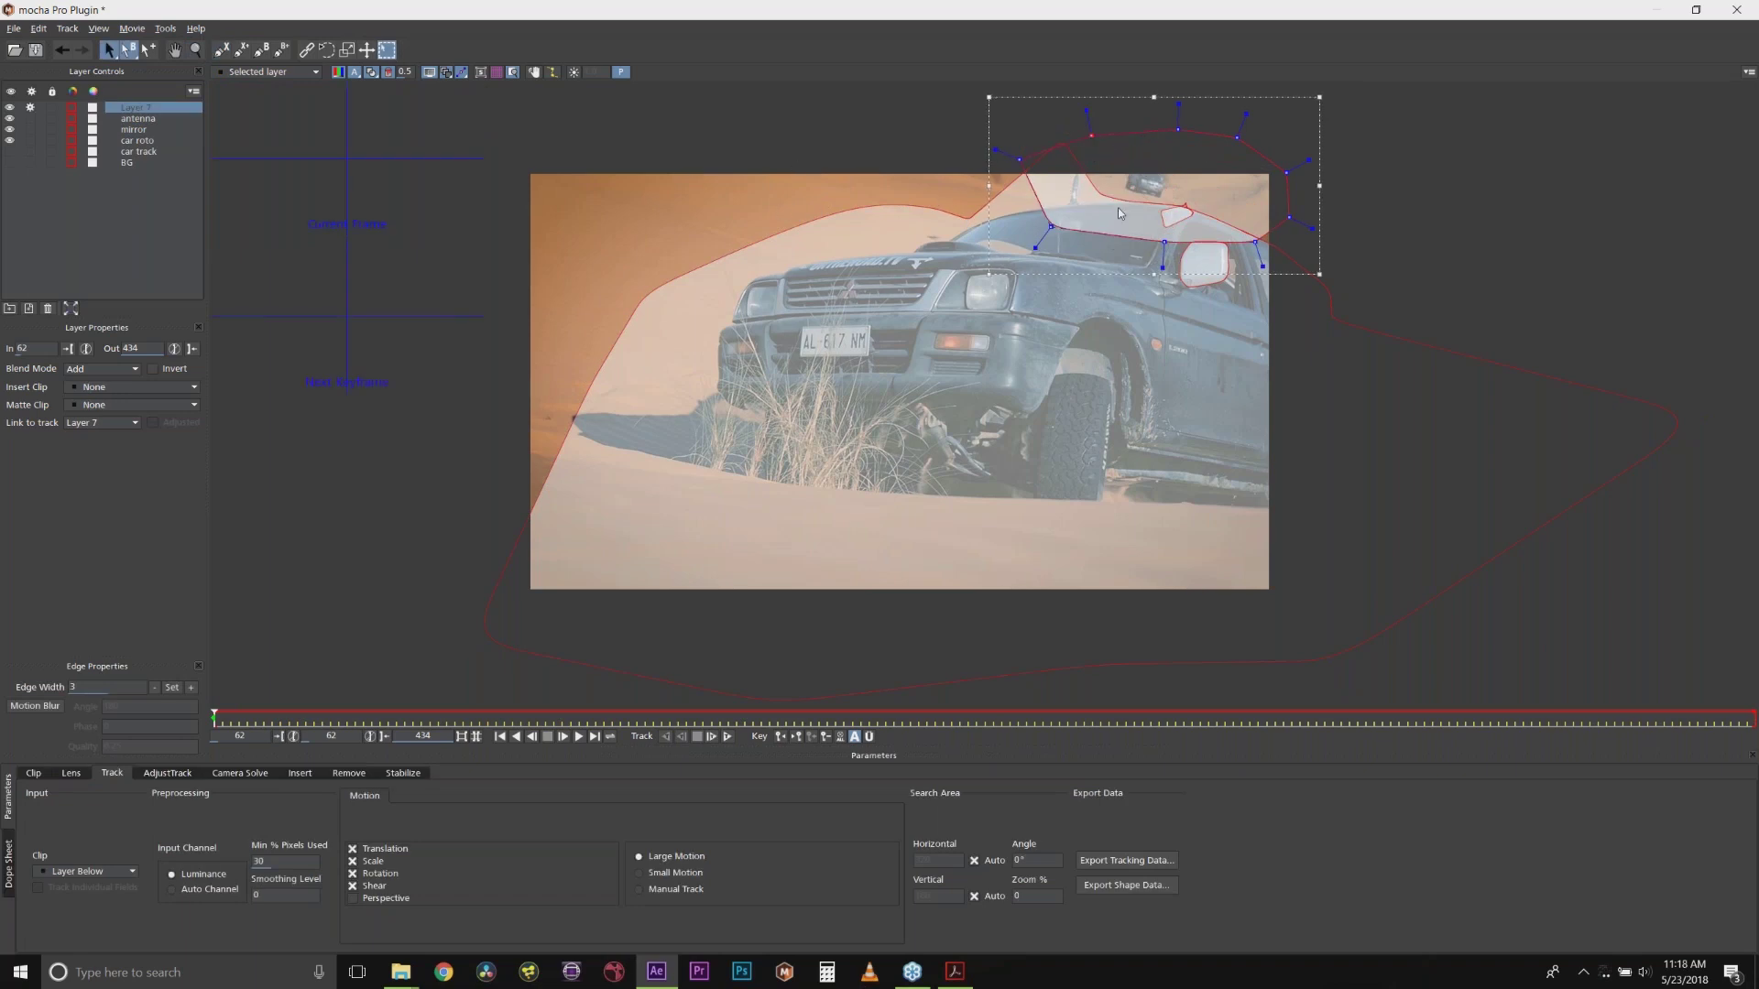
pyautogui.click(352, 886)
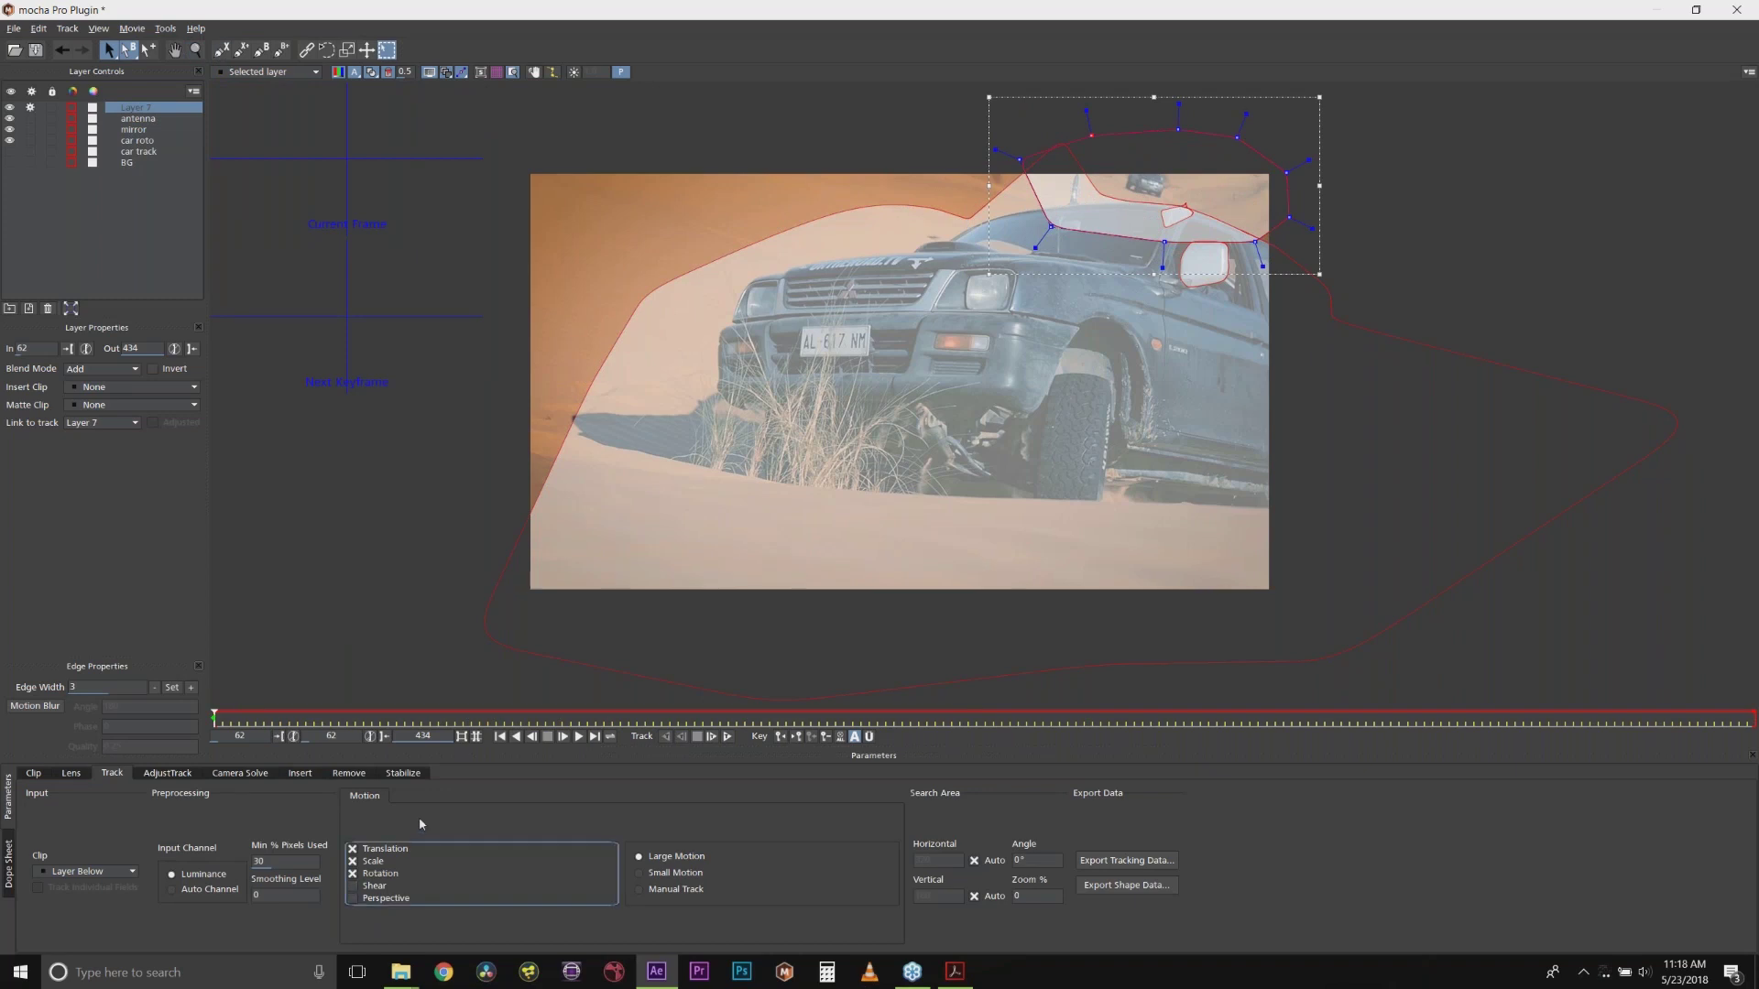
# Step: Move the new background layer directly below car roto and name it "BG track"
pyautogui.moveTo(147, 107); pyautogui.dragTo(139, 142)
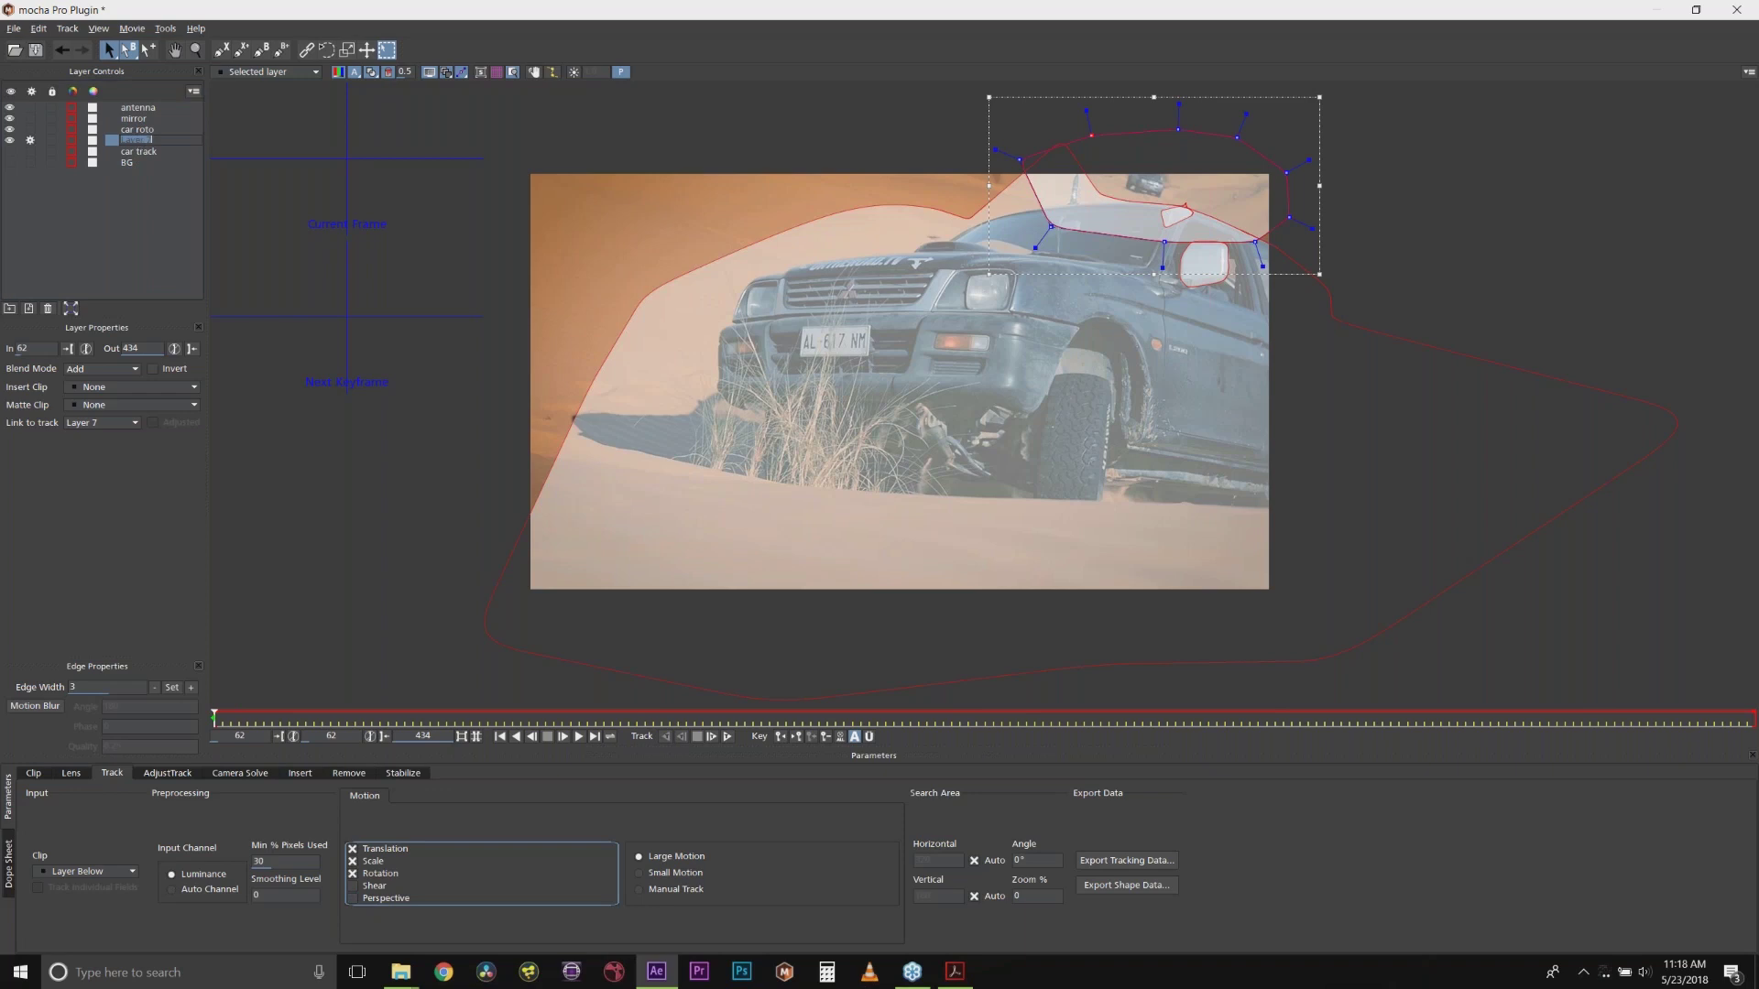
pyautogui.write('BG track')
pyautogui.press('Return')
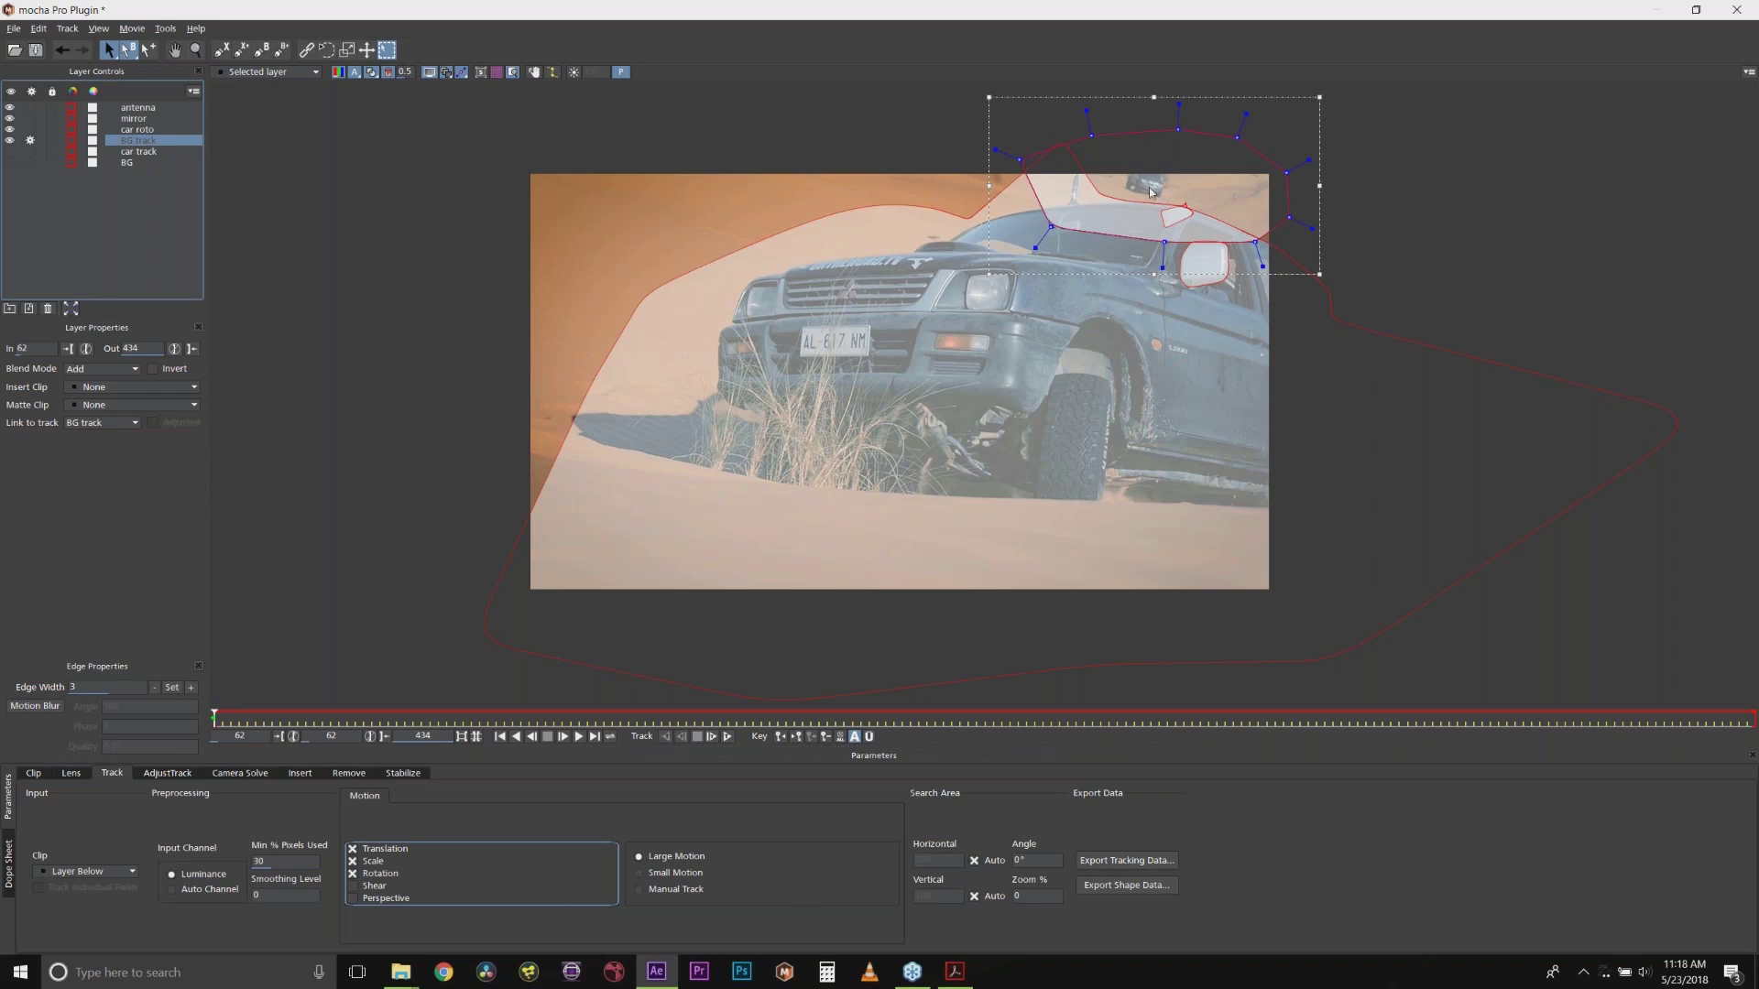
# Step: Track the BG track layer forward to frame 434, displaying the planar grid over the footage during the track
pyautogui.click(728, 737)
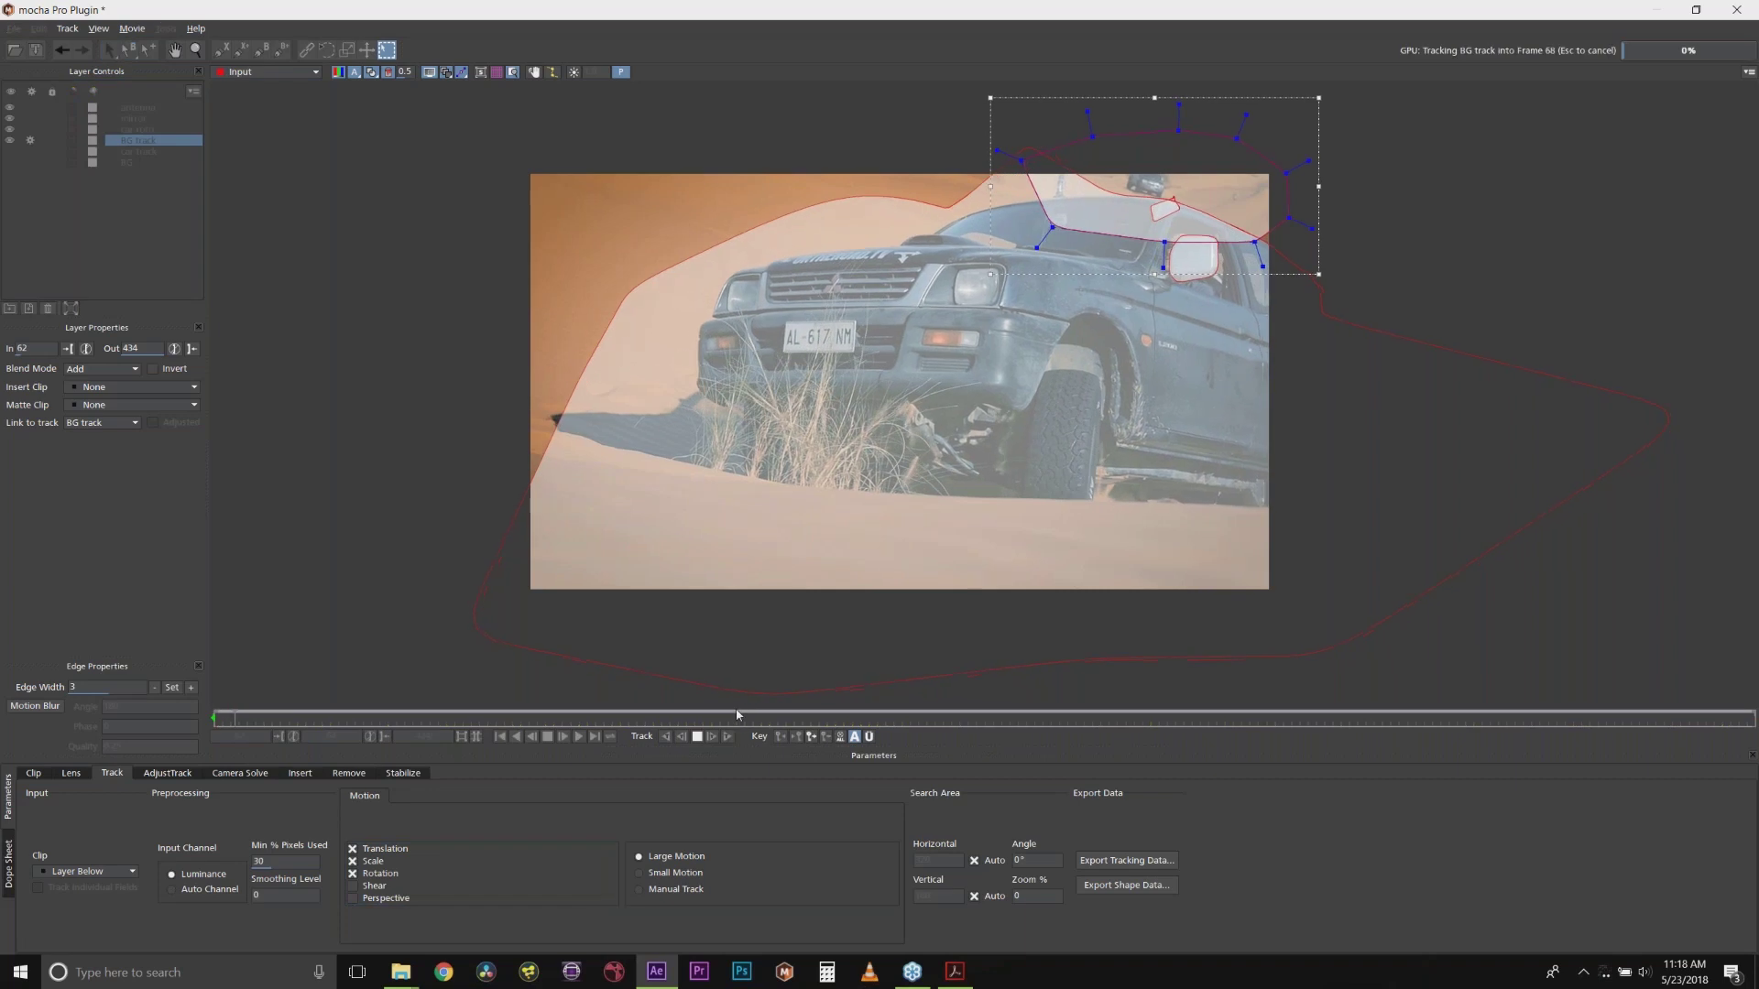
pyautogui.click(499, 72)
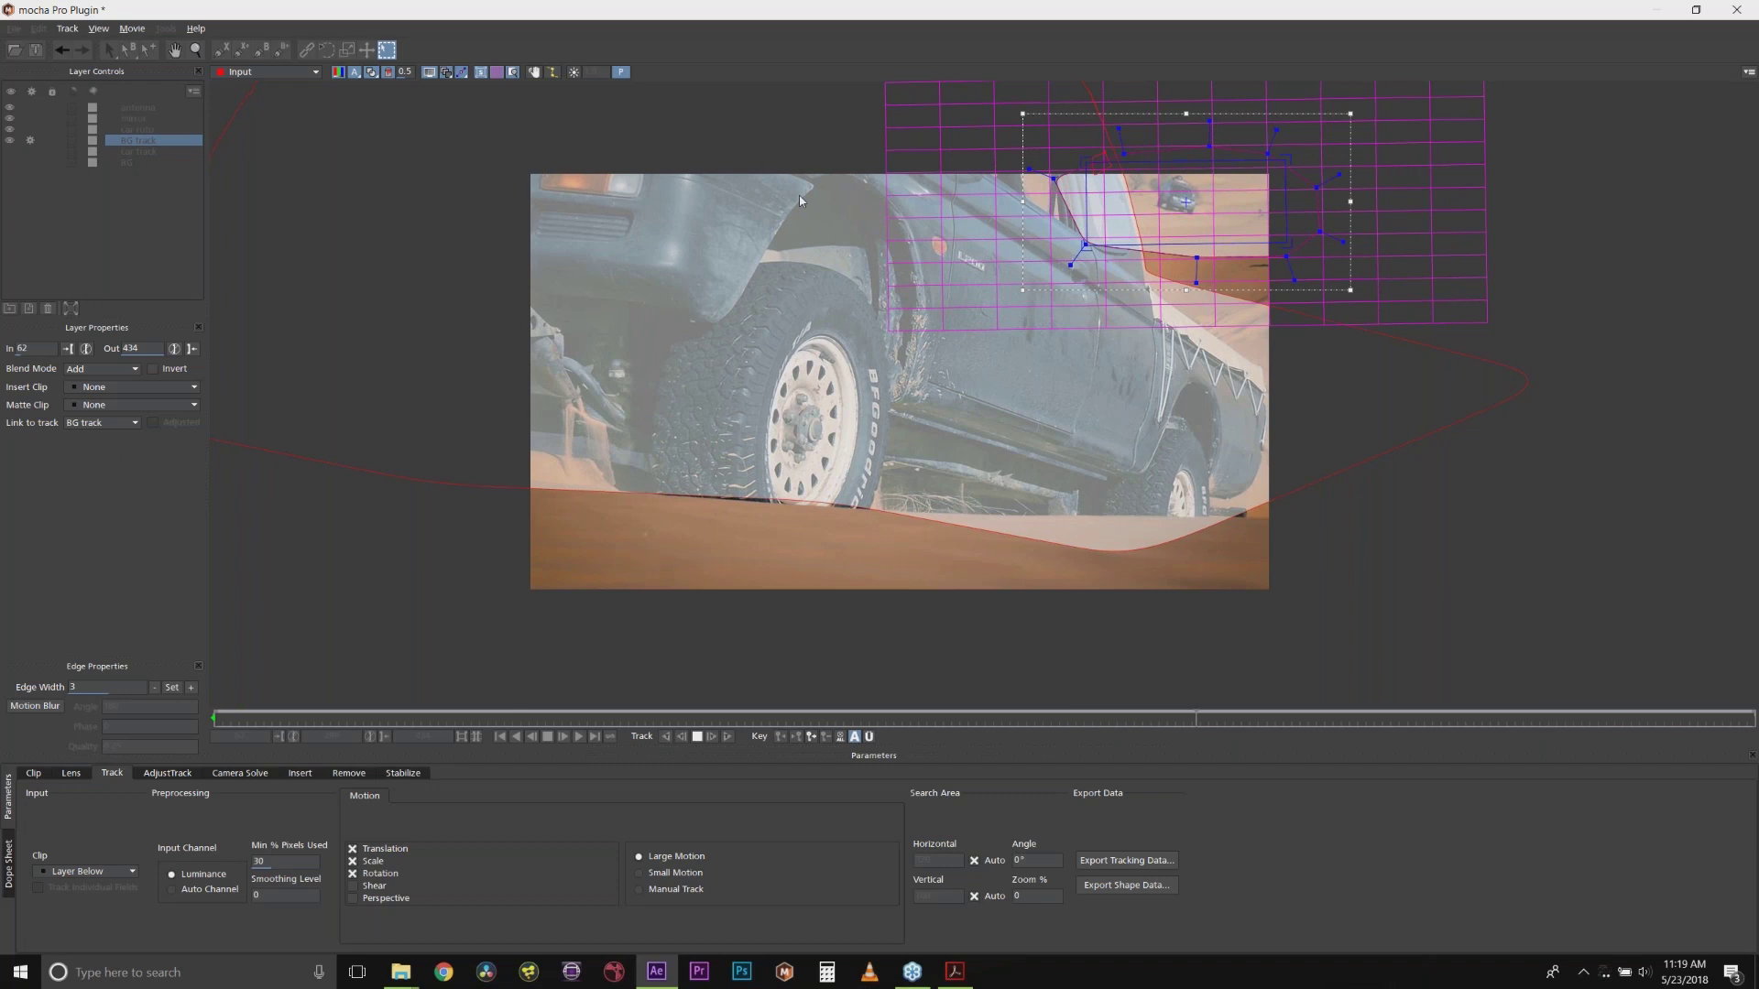
pyautogui.press('t')
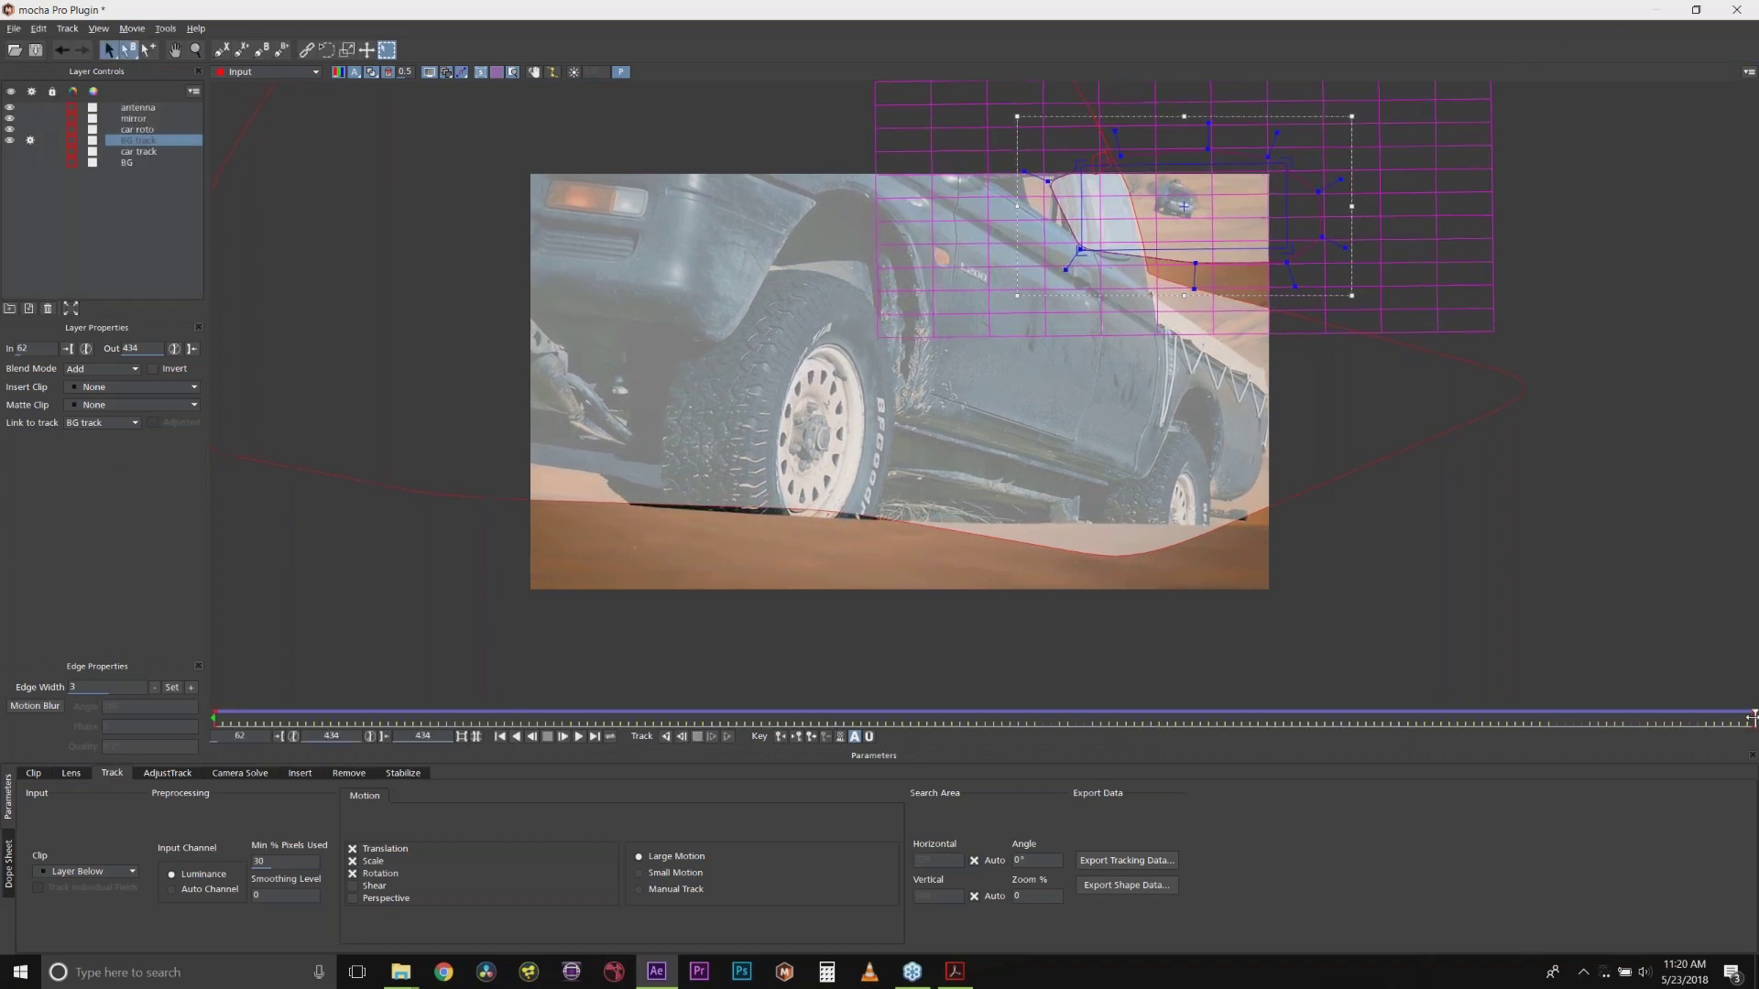
# Step: Scrub the tracked shot back and forth to check how the grid follows the dunes, ending at frame 62
pyautogui.moveTo(1751, 717); pyautogui.dragTo(220, 717)
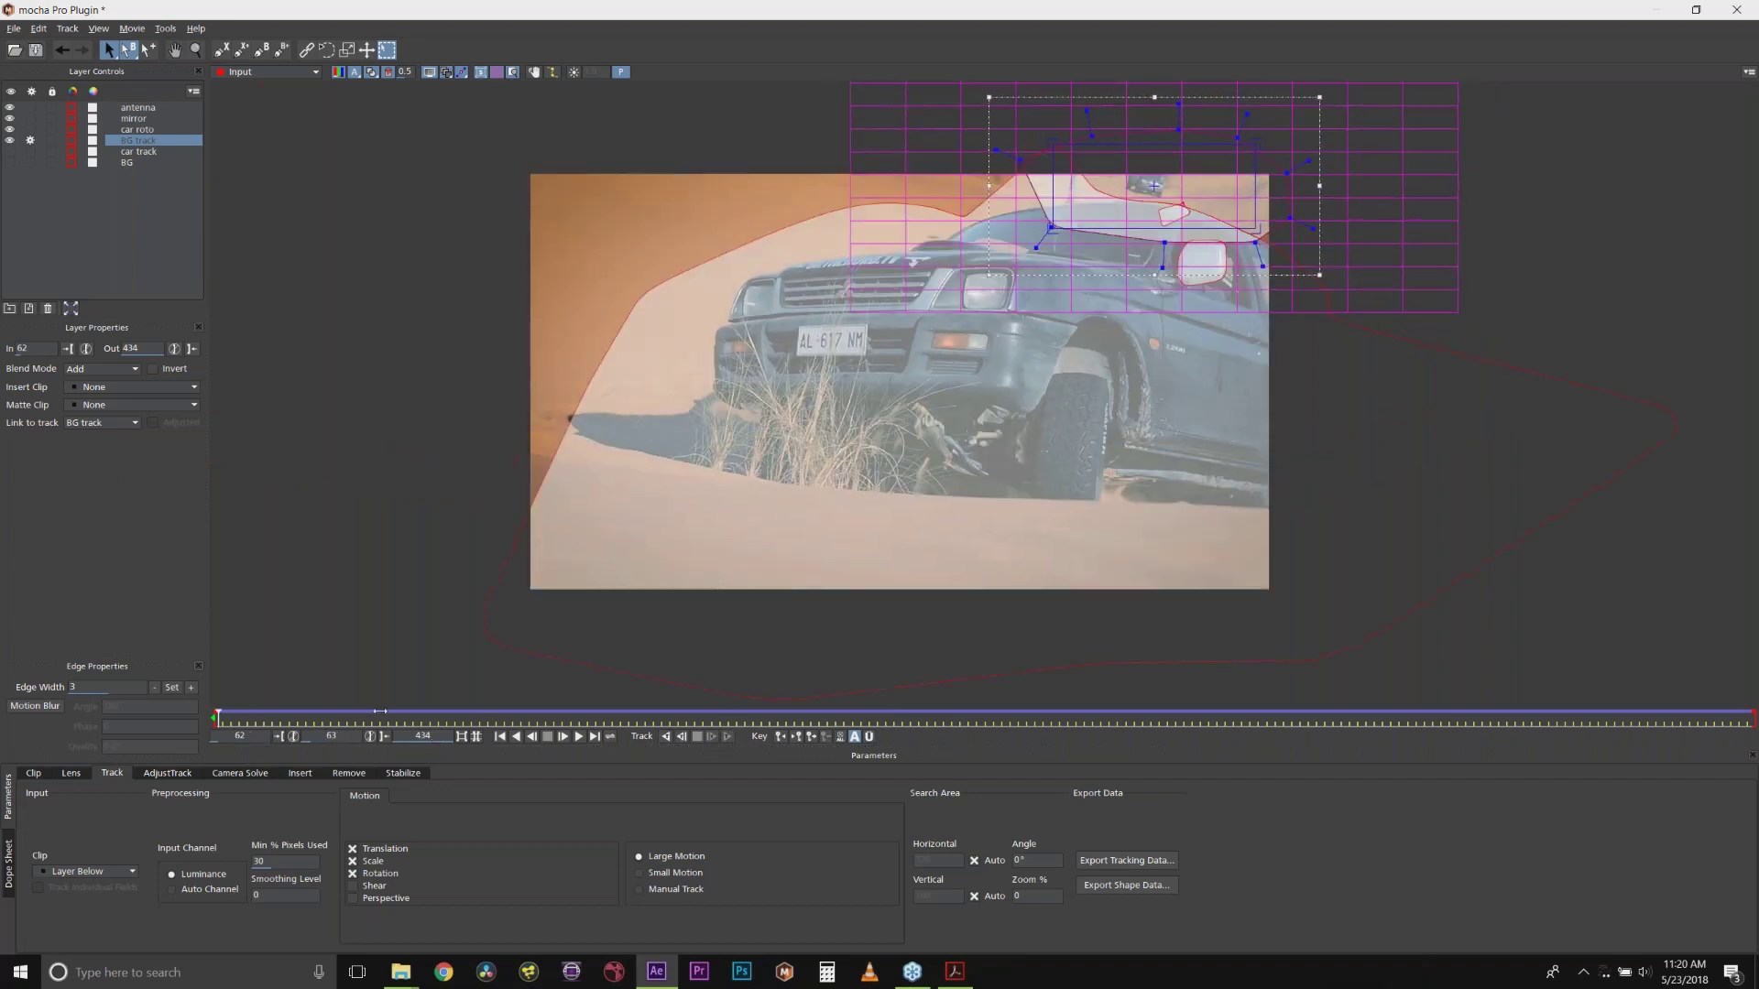
pyautogui.moveTo(380, 711); pyautogui.dragTo(1520, 637)
pyautogui.moveTo(1661, 640); pyautogui.dragTo(1752, 641)
pyautogui.moveTo(1690, 722); pyautogui.dragTo(112, 606)
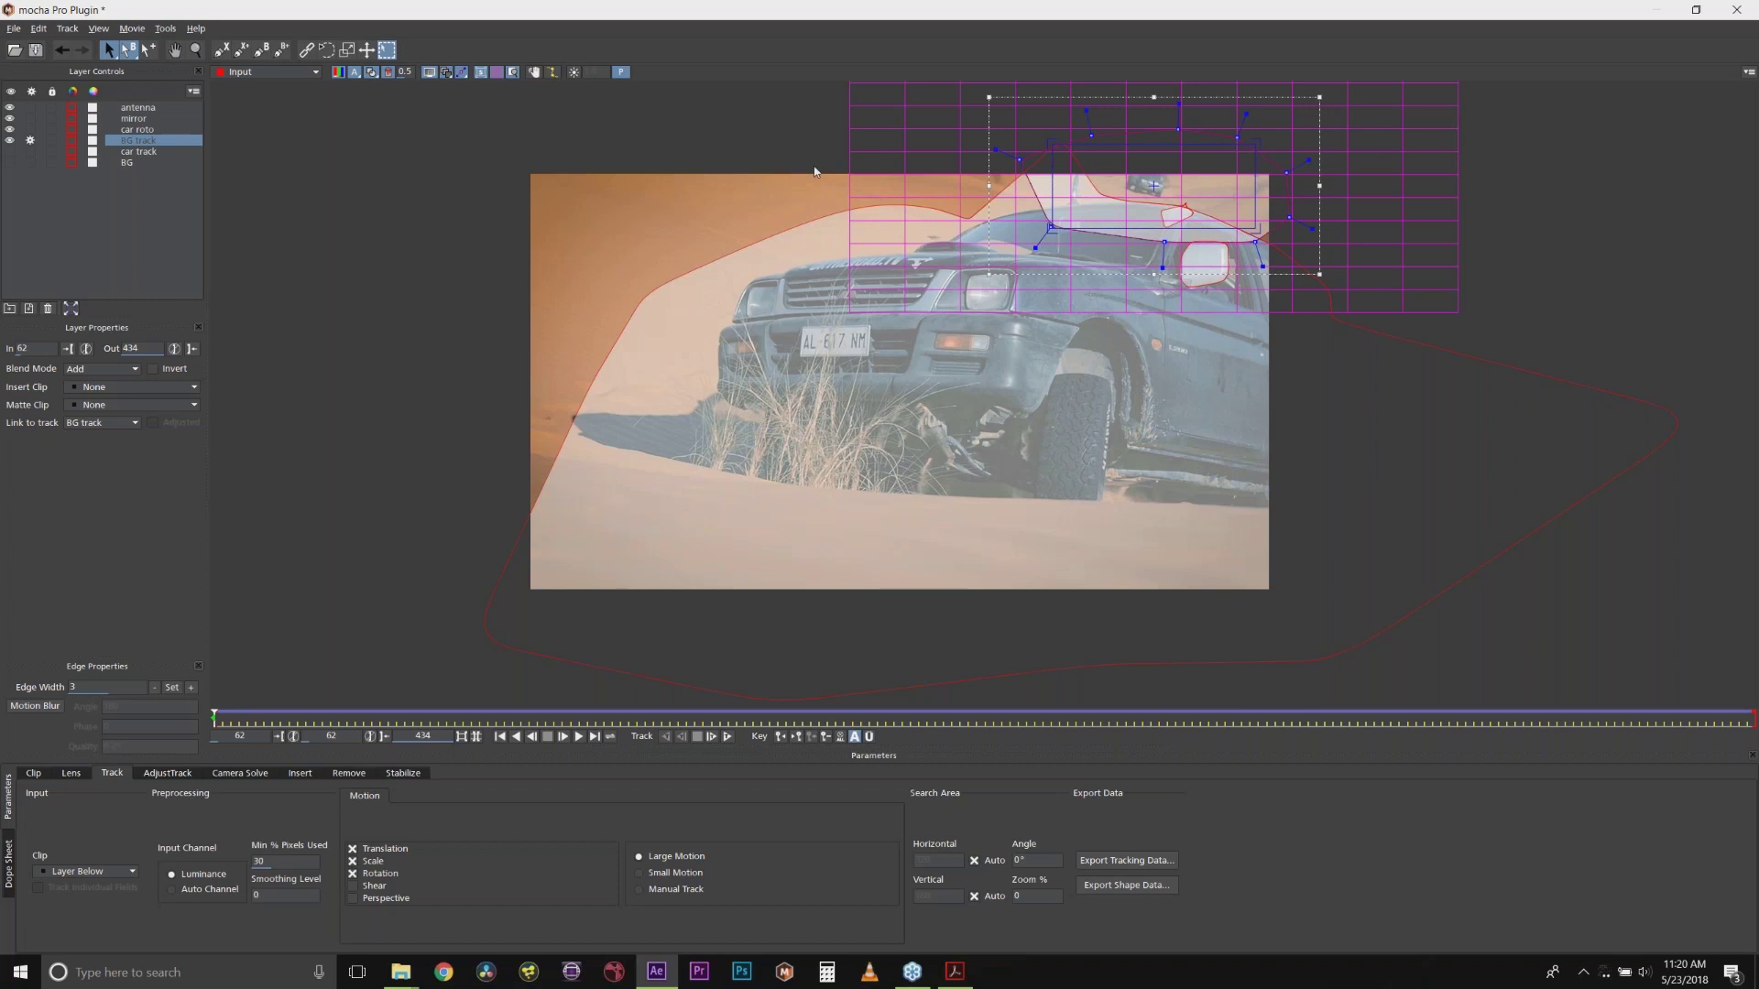
# Step: Hide the matte overlay and the planar grid so the footage around the distant car above the truck's roof is clear
pyautogui.click(195, 50)
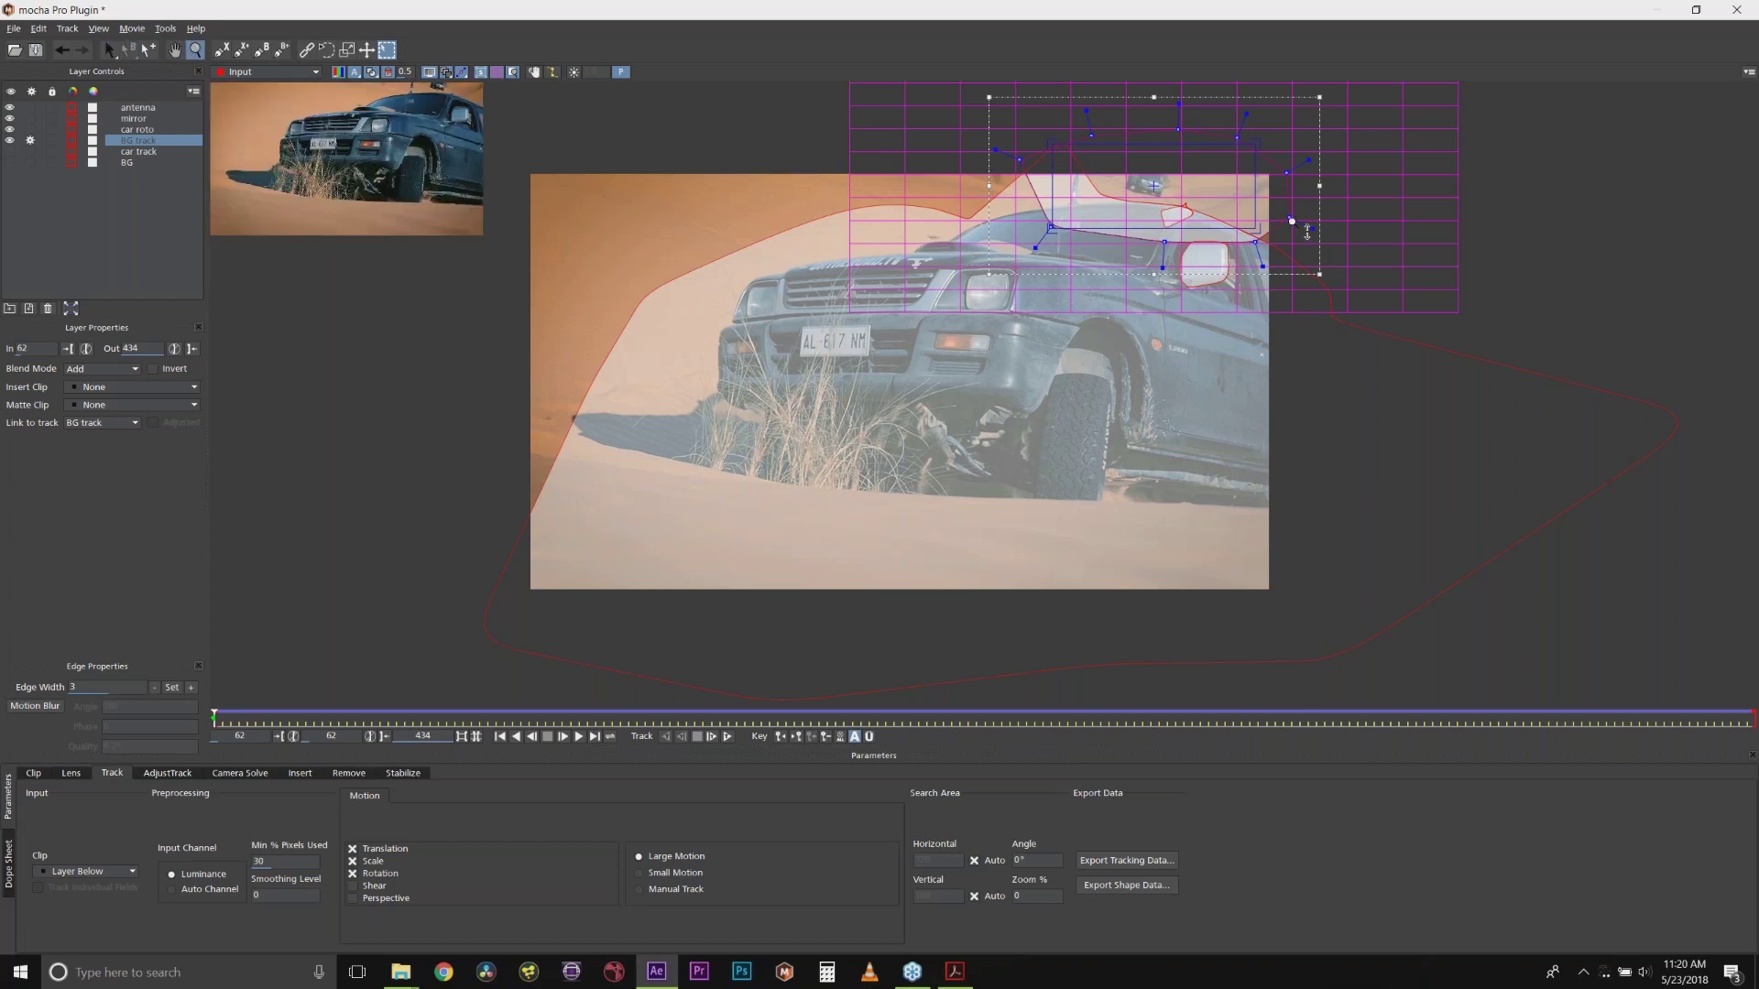
pyautogui.moveTo(1307, 233); pyautogui.dragTo(1127, 92)
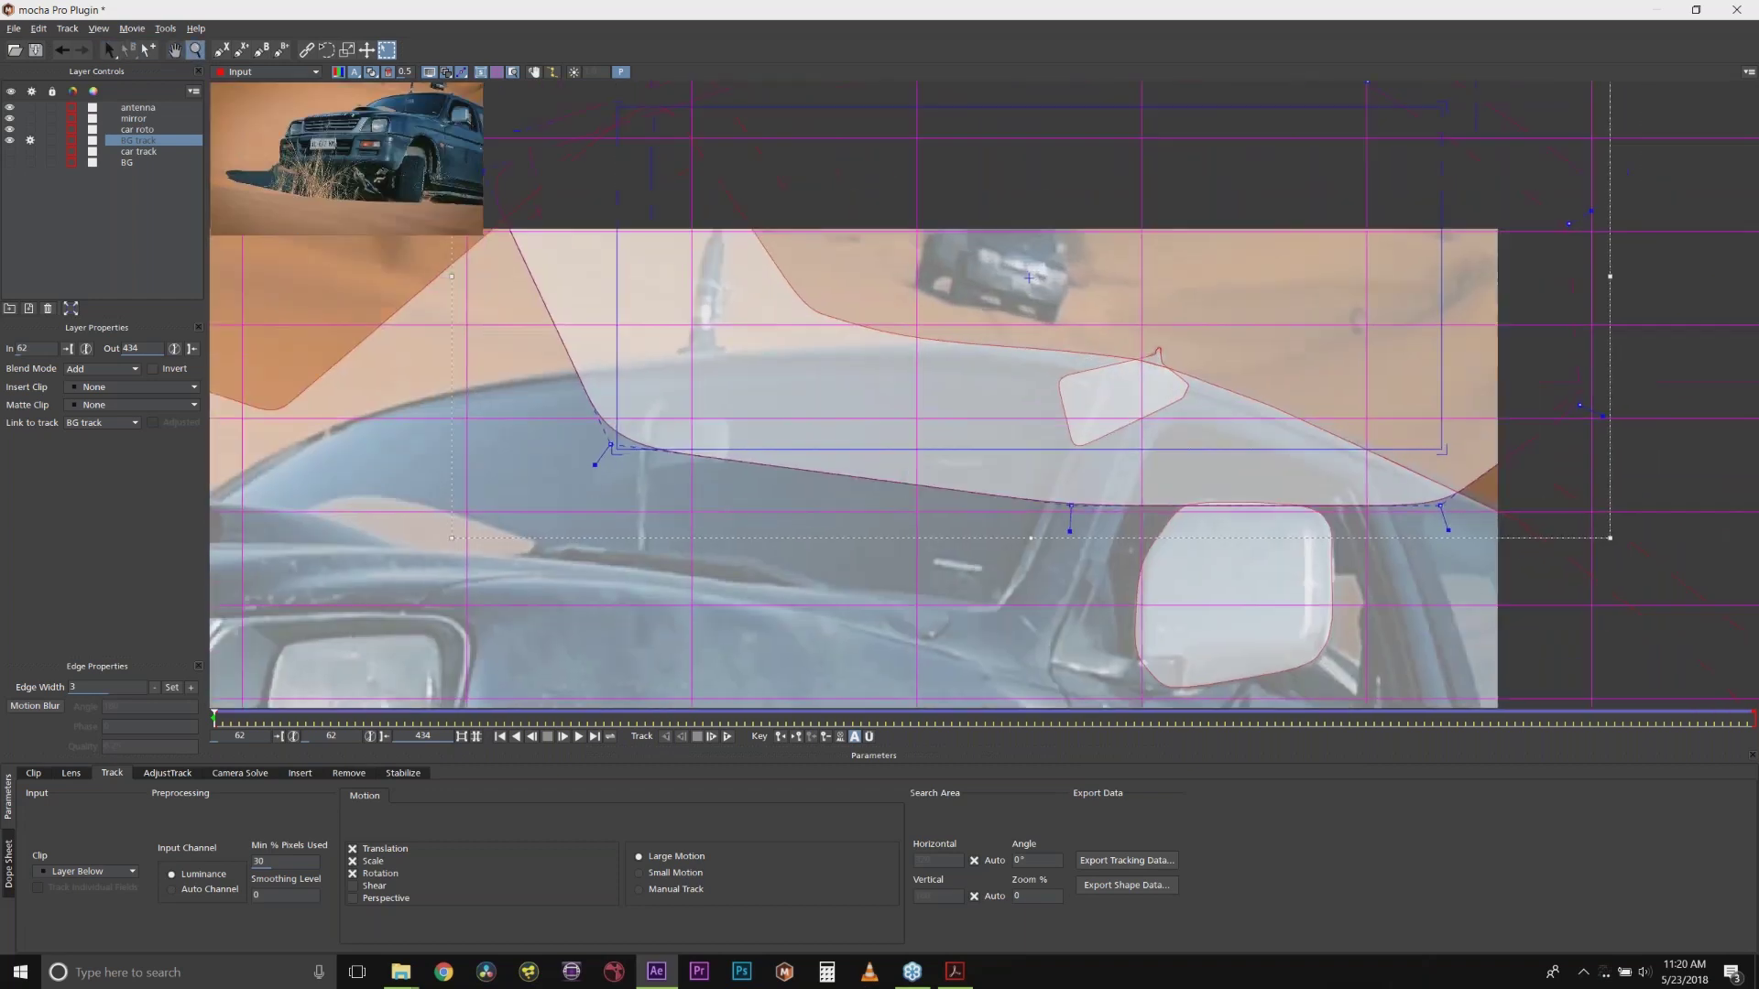
pyautogui.click(371, 73)
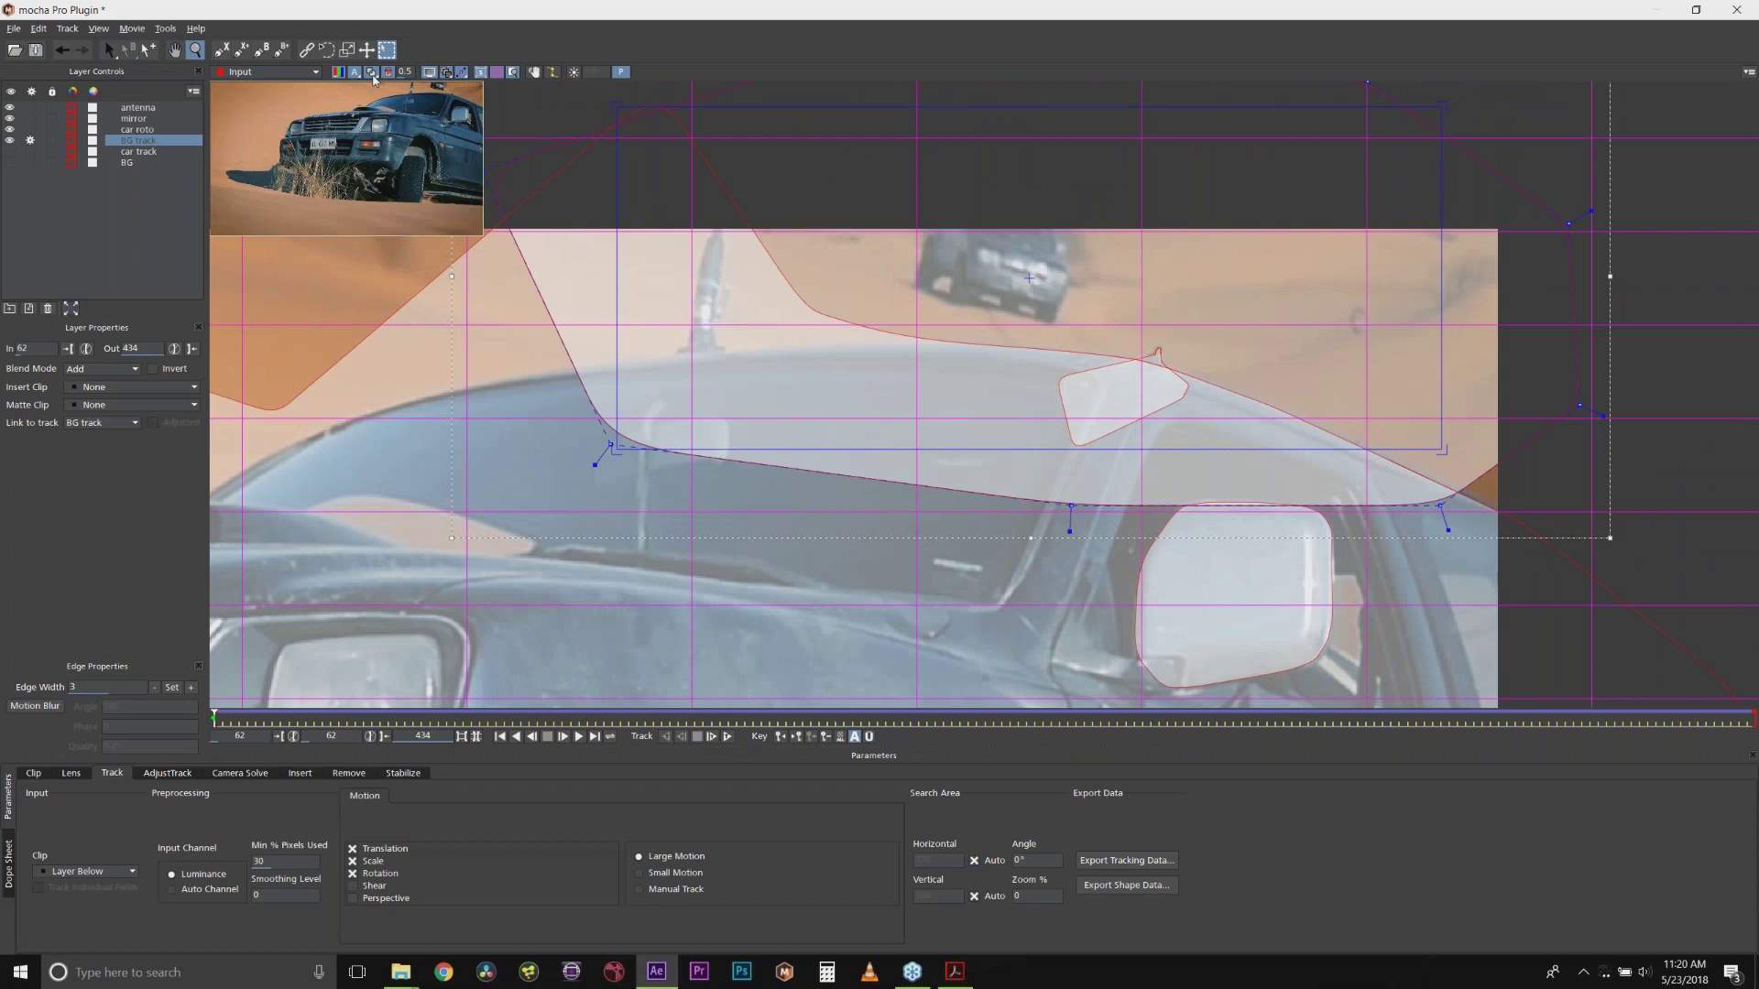
pyautogui.click(496, 72)
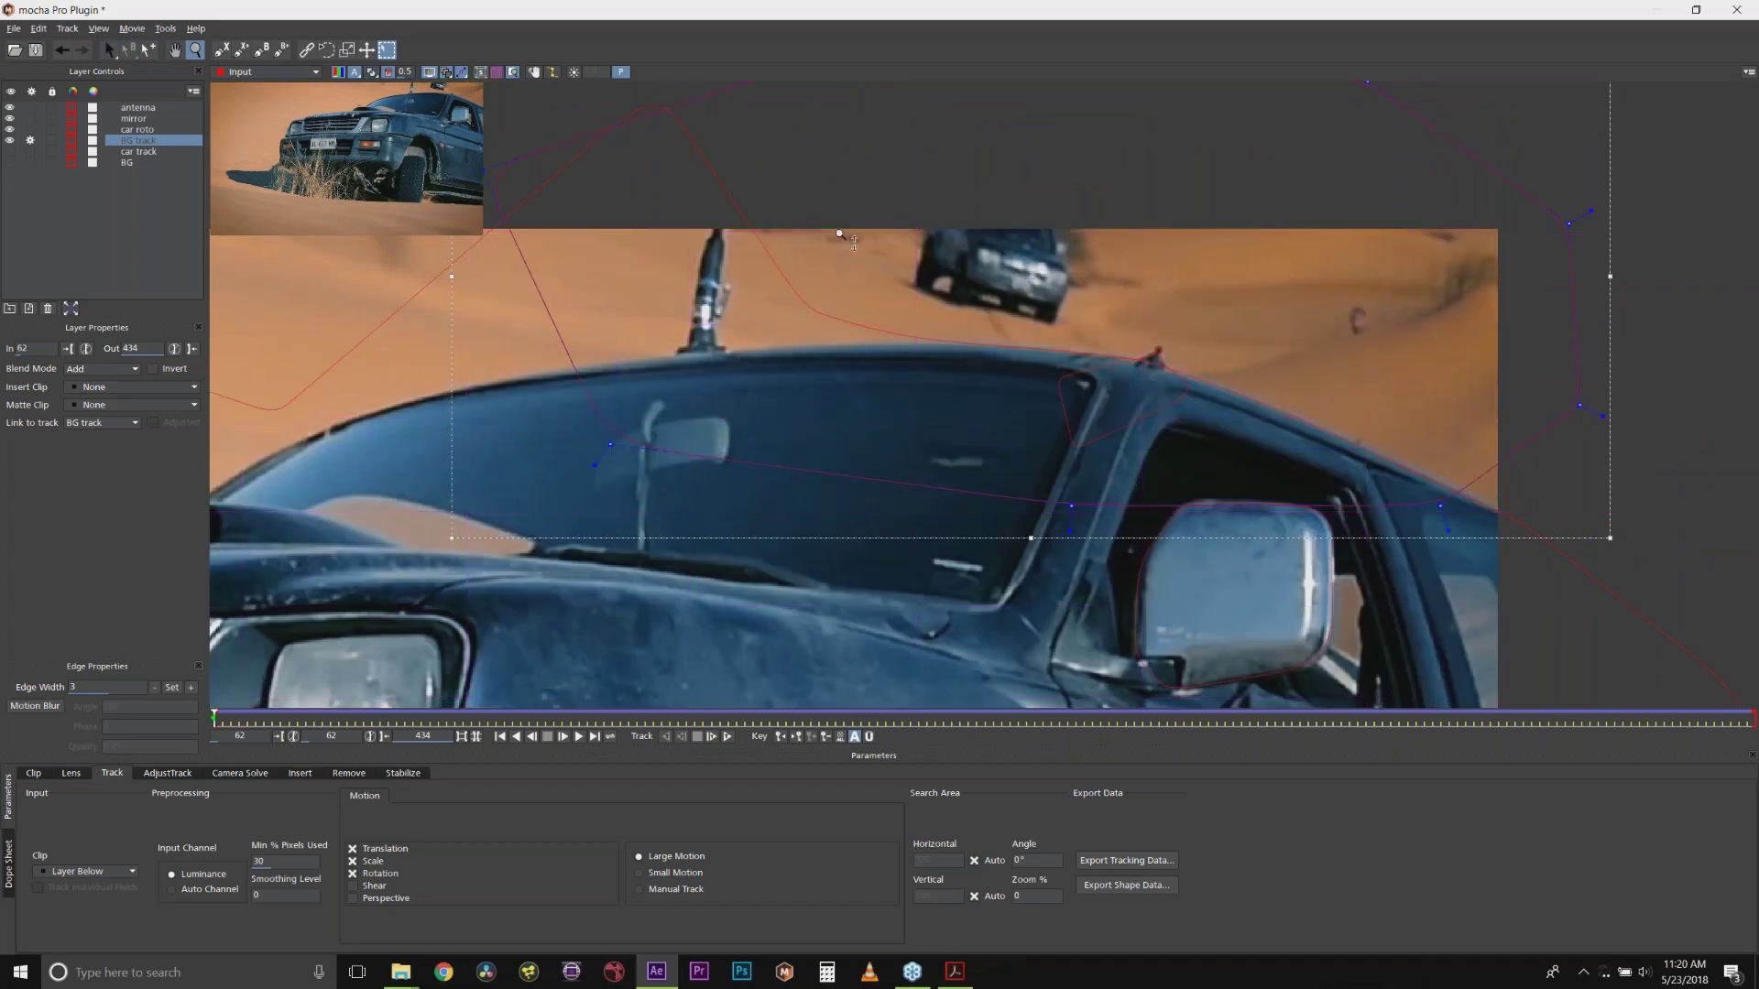
# Step: Draw a closed X-spline around the distant car above the truck's roof, extending past the frame's upper edge, and round all its points
pyautogui.click(221, 50)
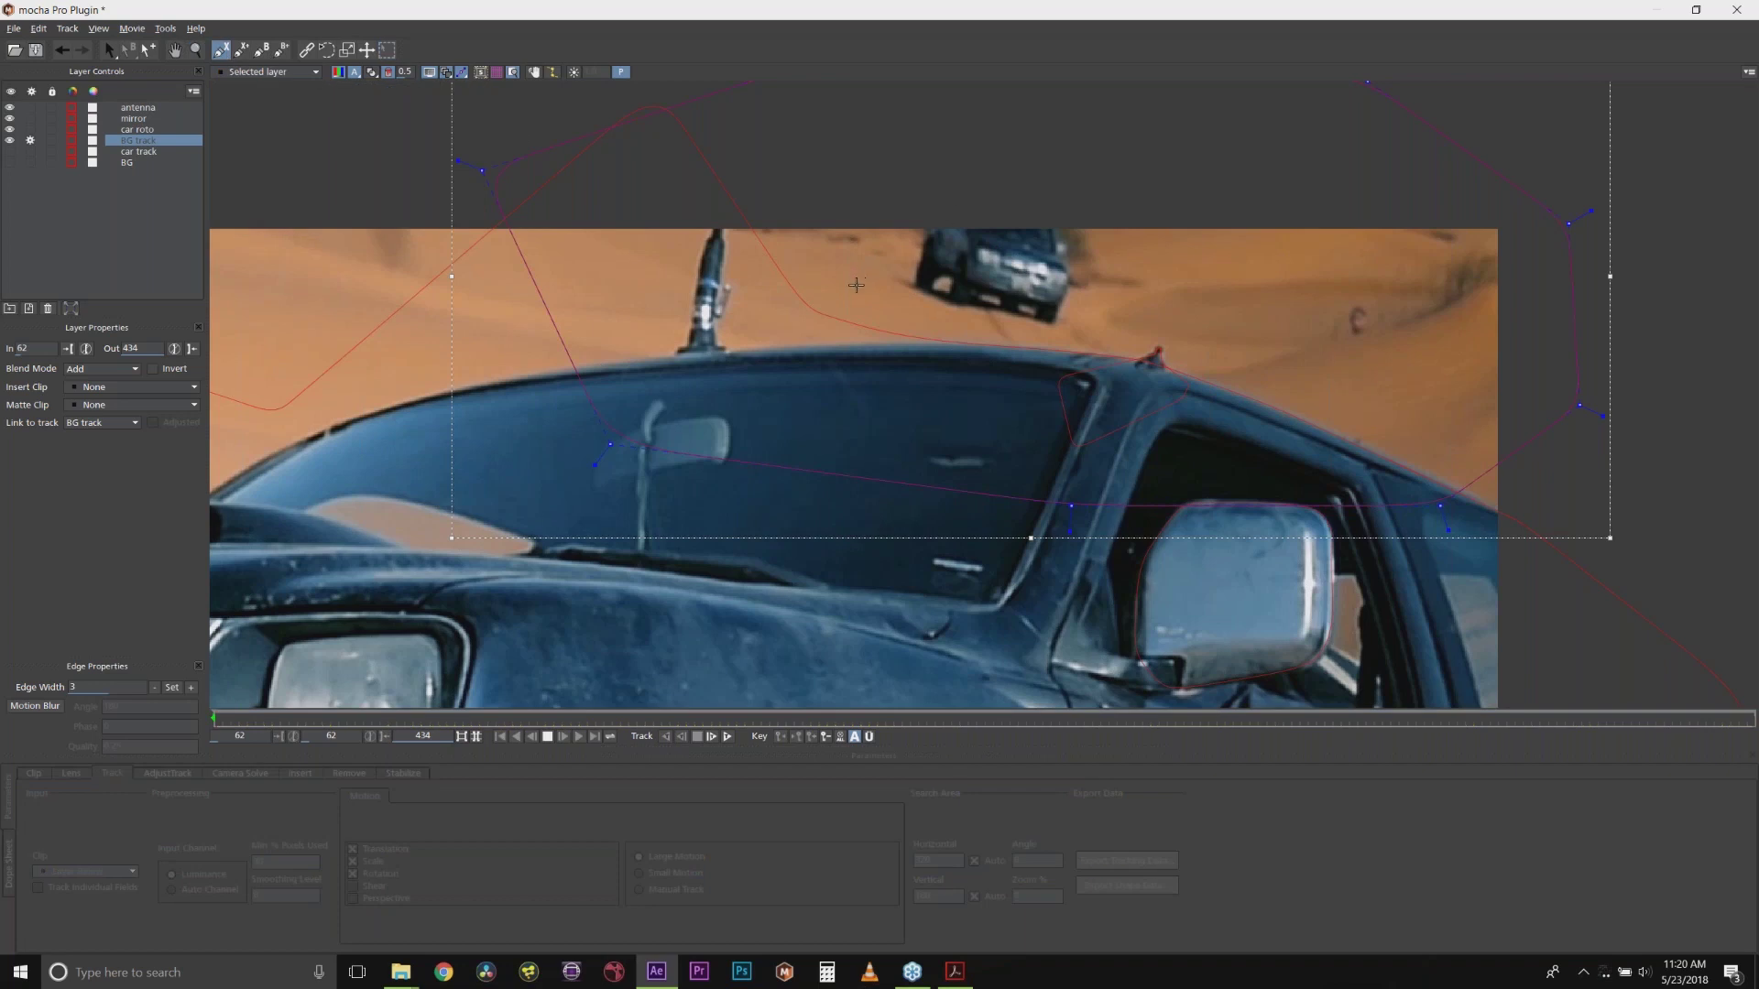
pyautogui.click(857, 285)
pyautogui.click(875, 200)
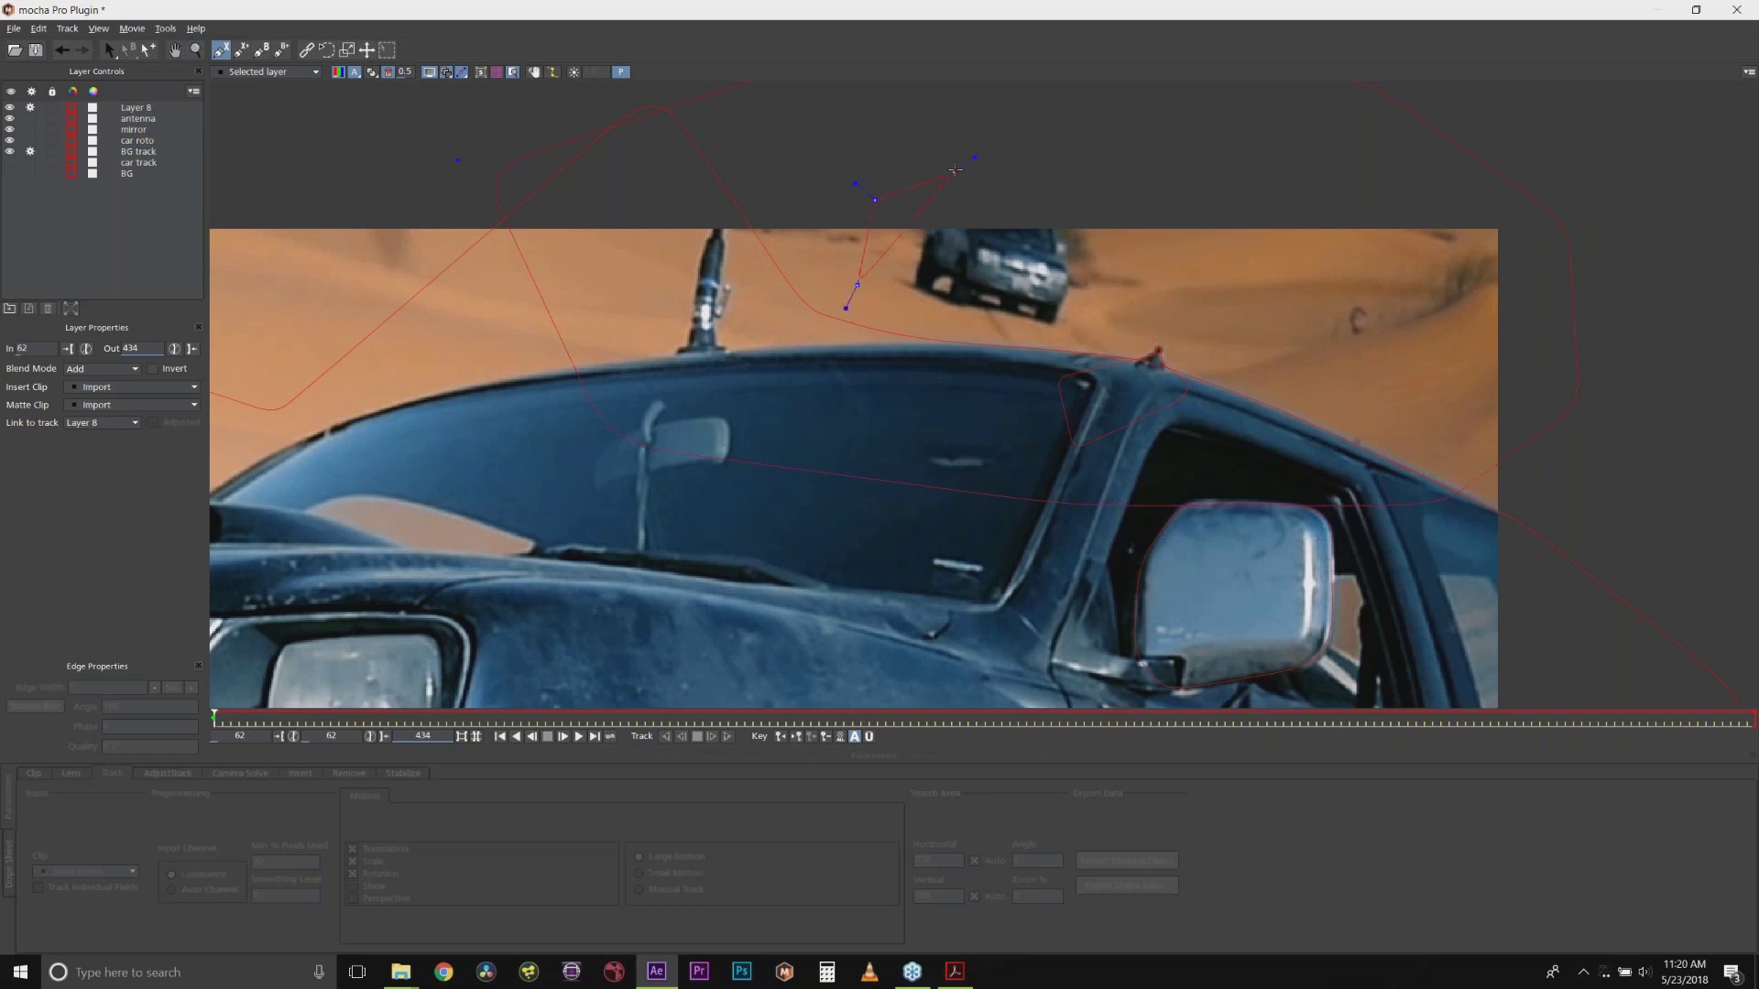
pyautogui.click(963, 167)
pyautogui.click(1061, 166)
pyautogui.click(1094, 187)
pyautogui.click(1132, 261)
pyautogui.click(1120, 313)
pyautogui.click(1102, 342)
pyautogui.click(1033, 358)
pyautogui.click(983, 361)
pyautogui.click(961, 351)
pyautogui.rightClick(961, 351)
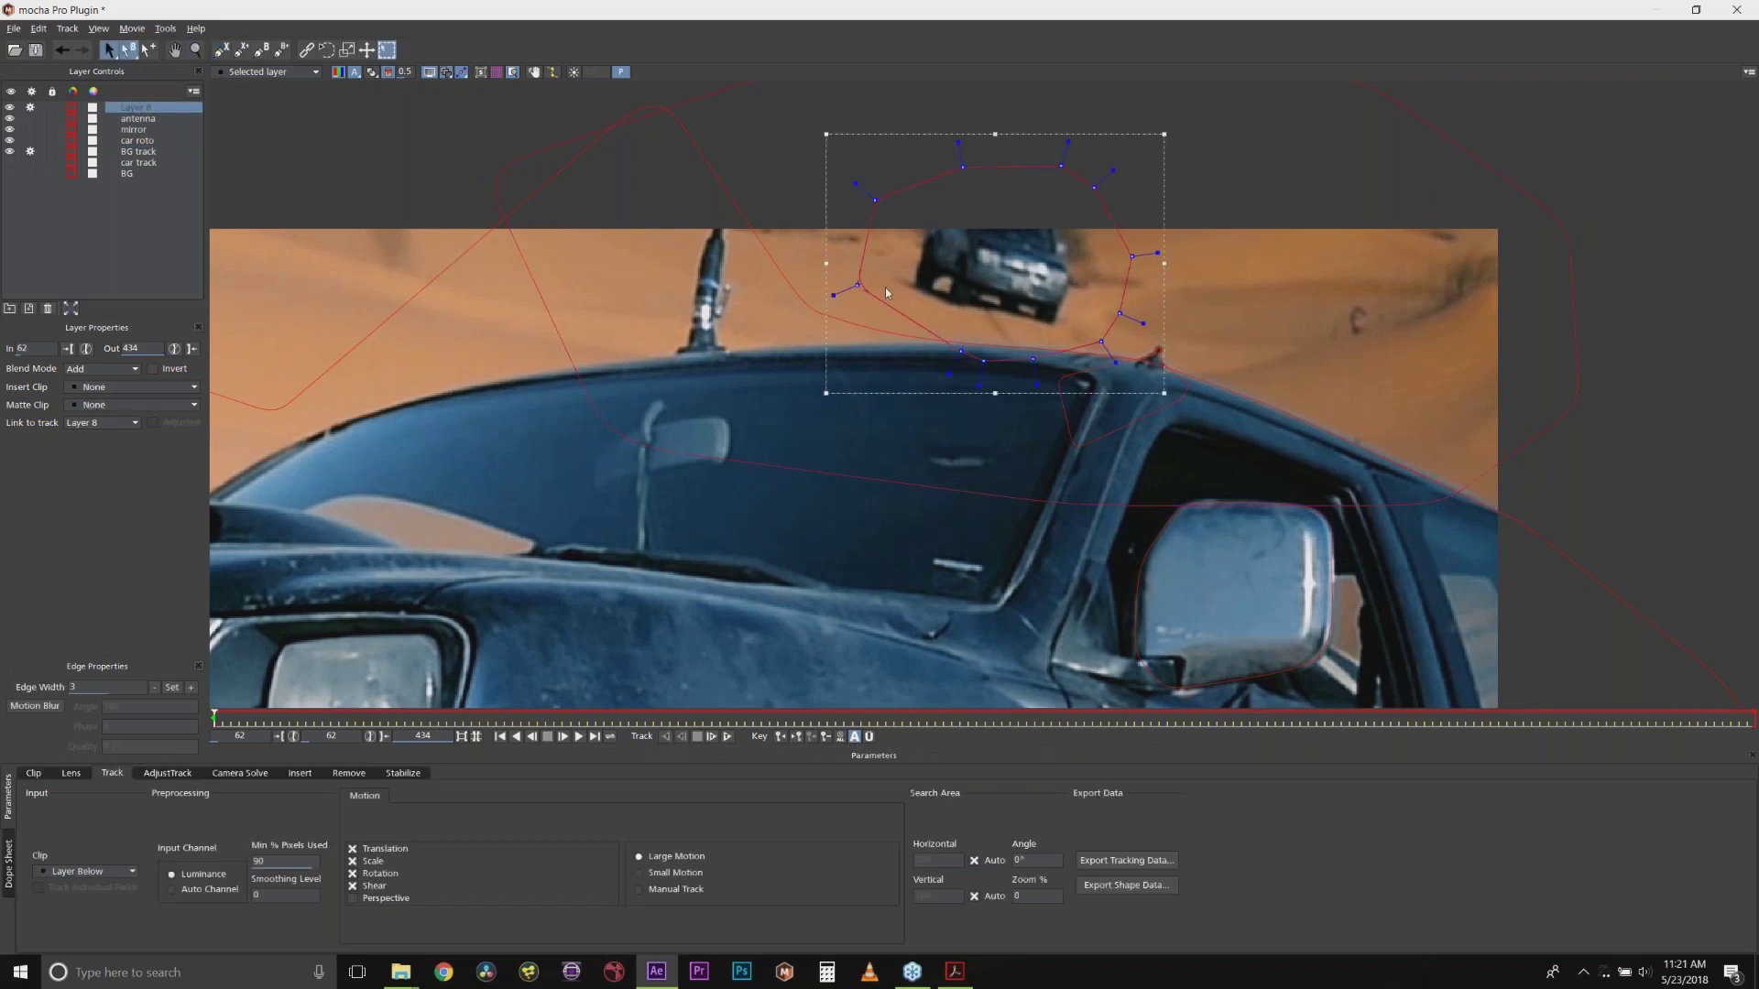
pyautogui.click(1292, 431)
pyautogui.moveTo(1115, 172); pyautogui.dragTo(1052, 279)
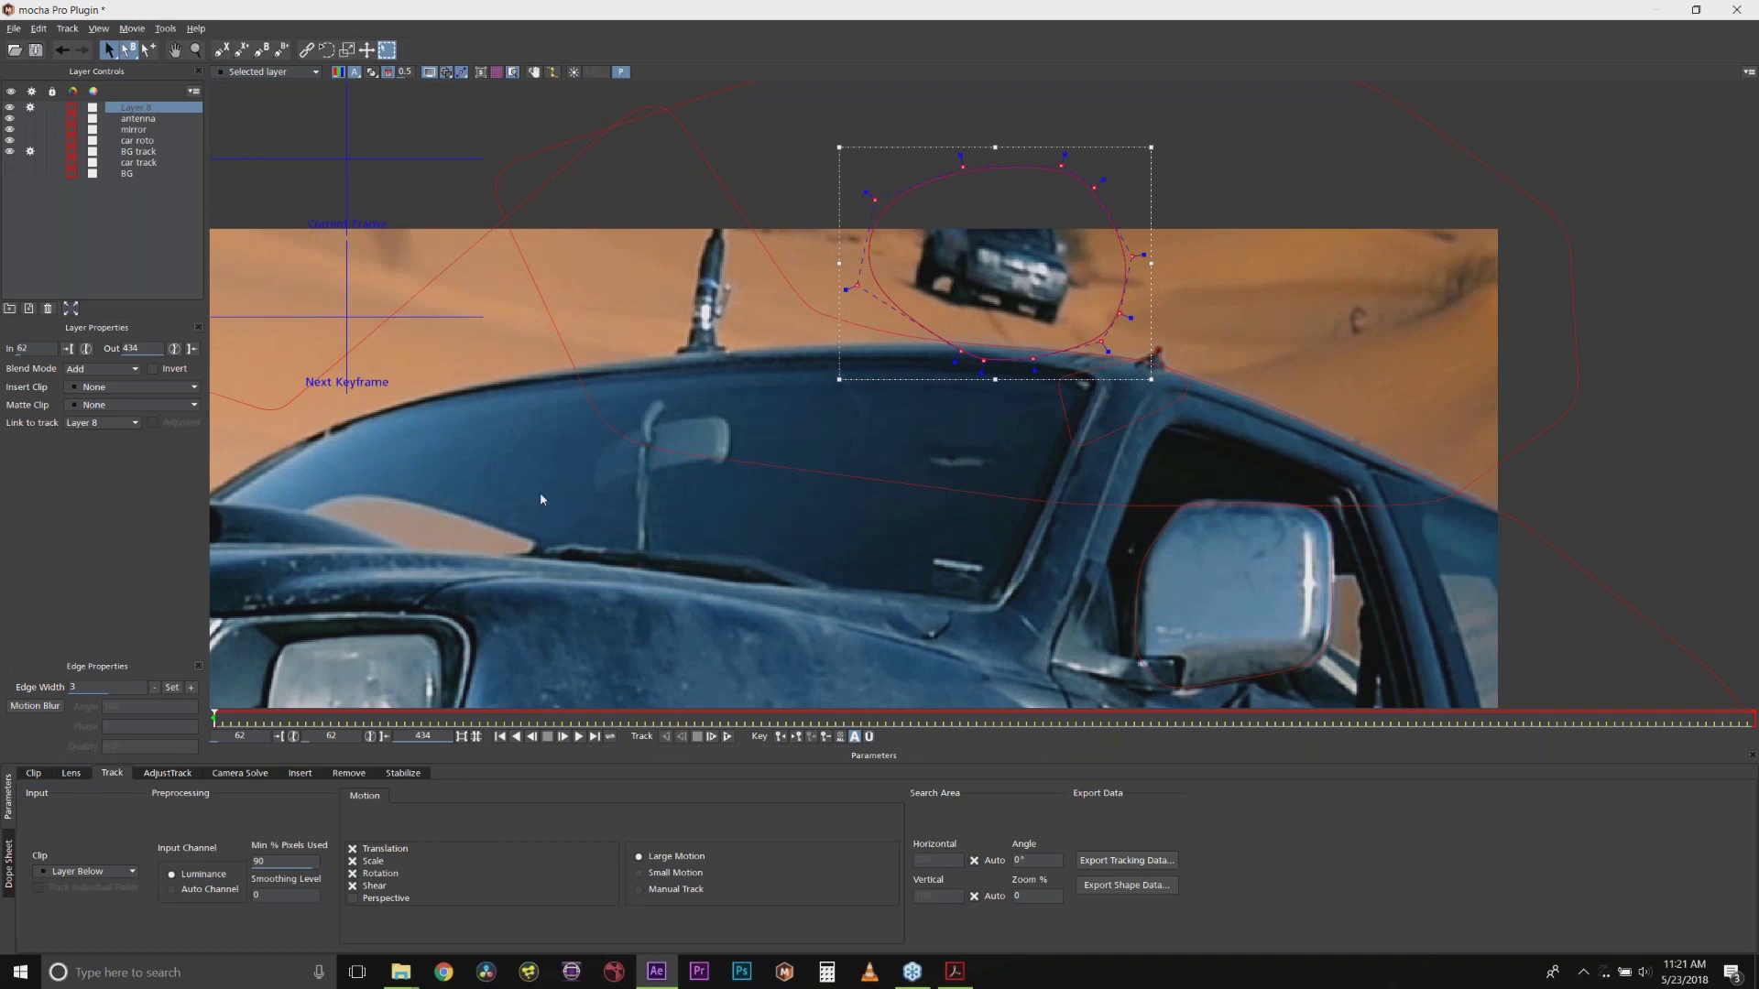
# Step: Name the new layer "bg car" and place it between car roto and BG track in the layer stack
pyautogui.doubleClick(139, 108)
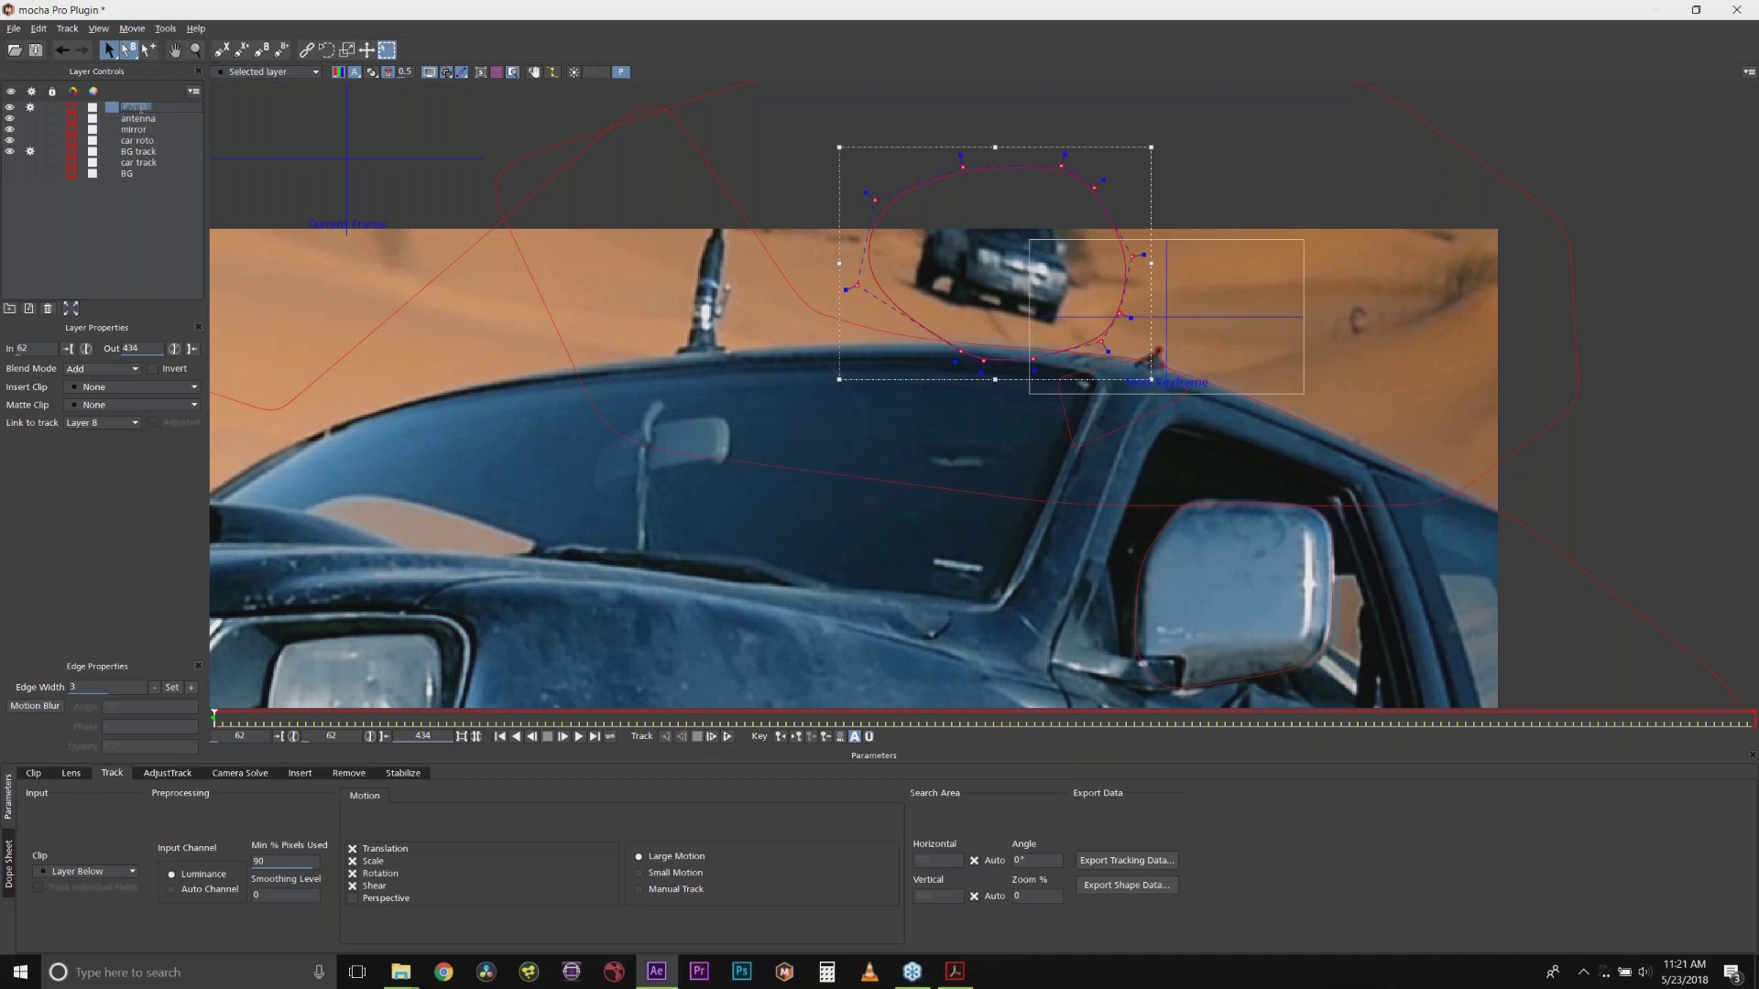
pyautogui.write('car')
pyautogui.click(112, 302)
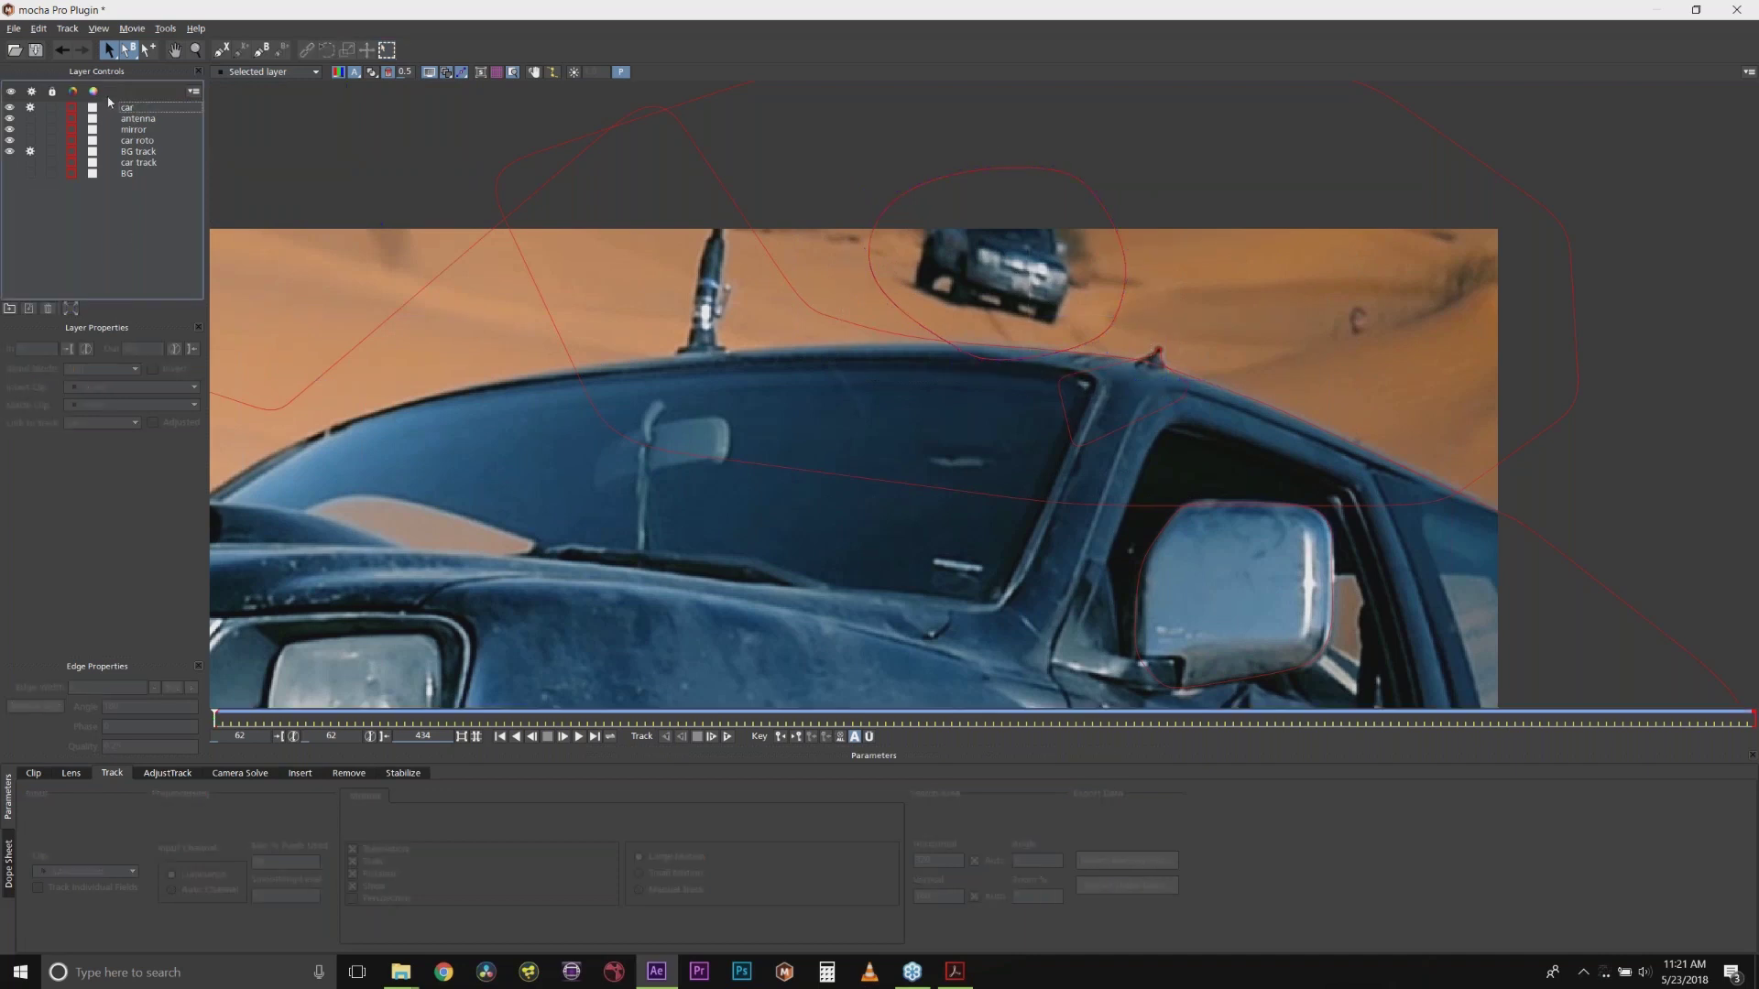
pyautogui.moveTo(133, 109); pyautogui.dragTo(139, 141)
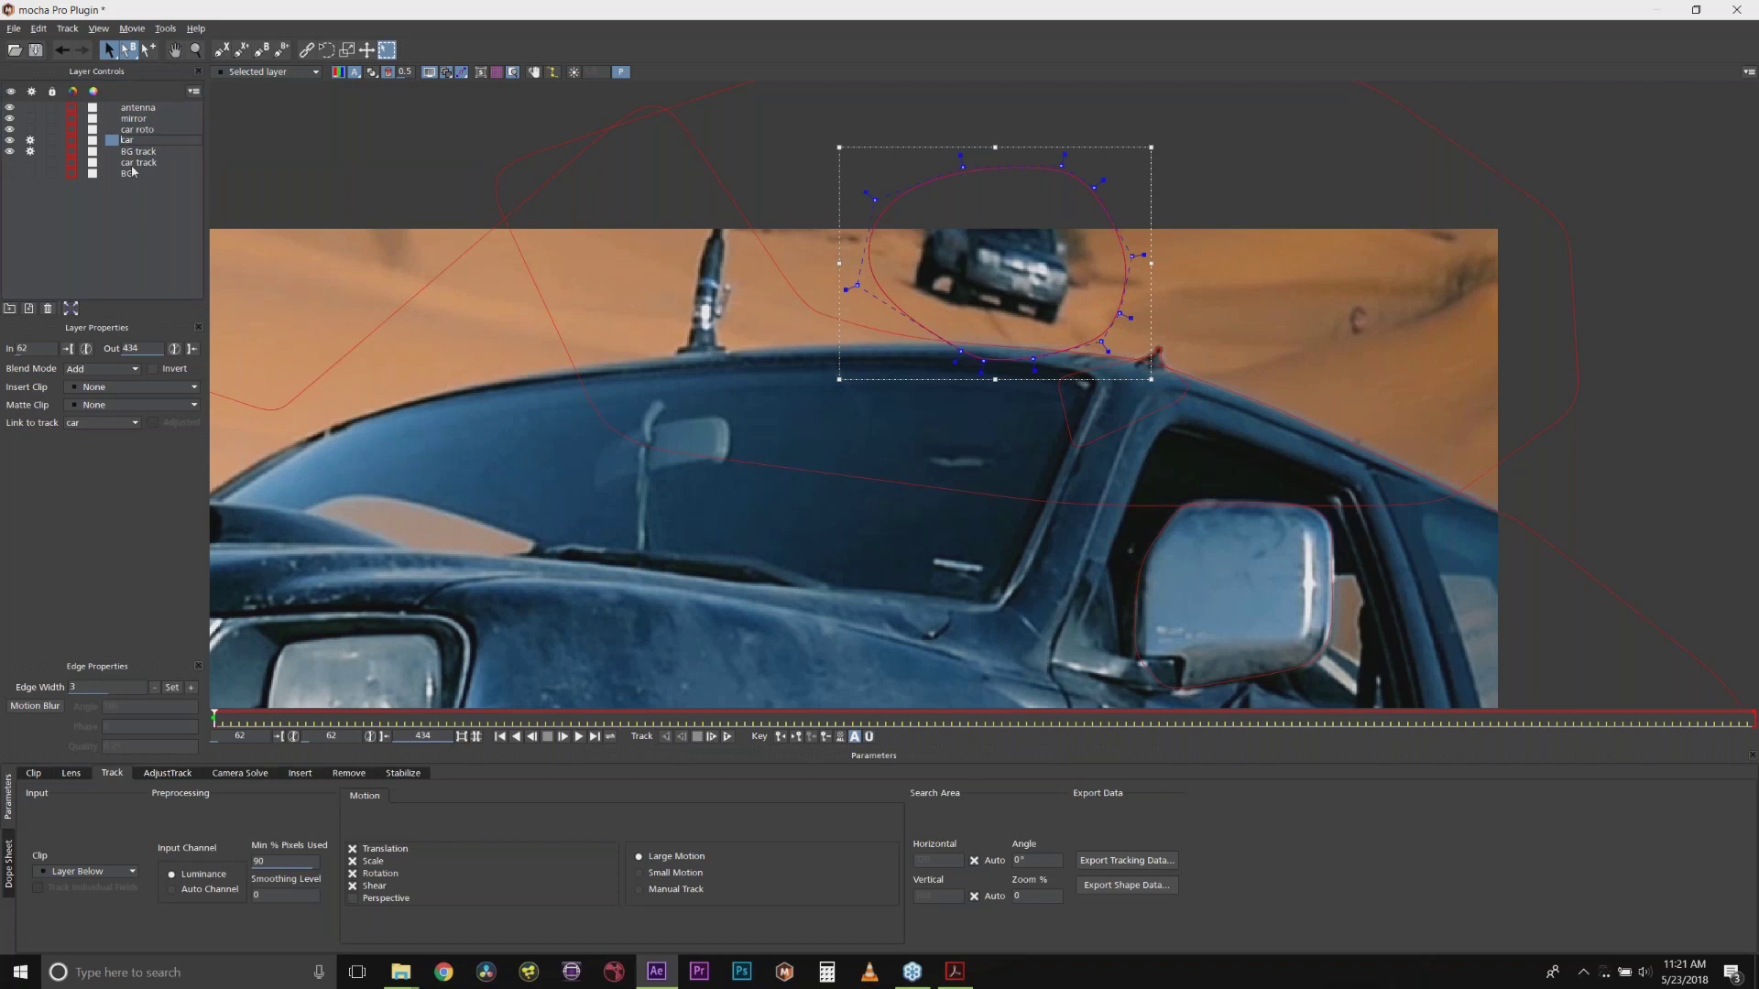
pyautogui.write('bo')
pyautogui.press('Return')
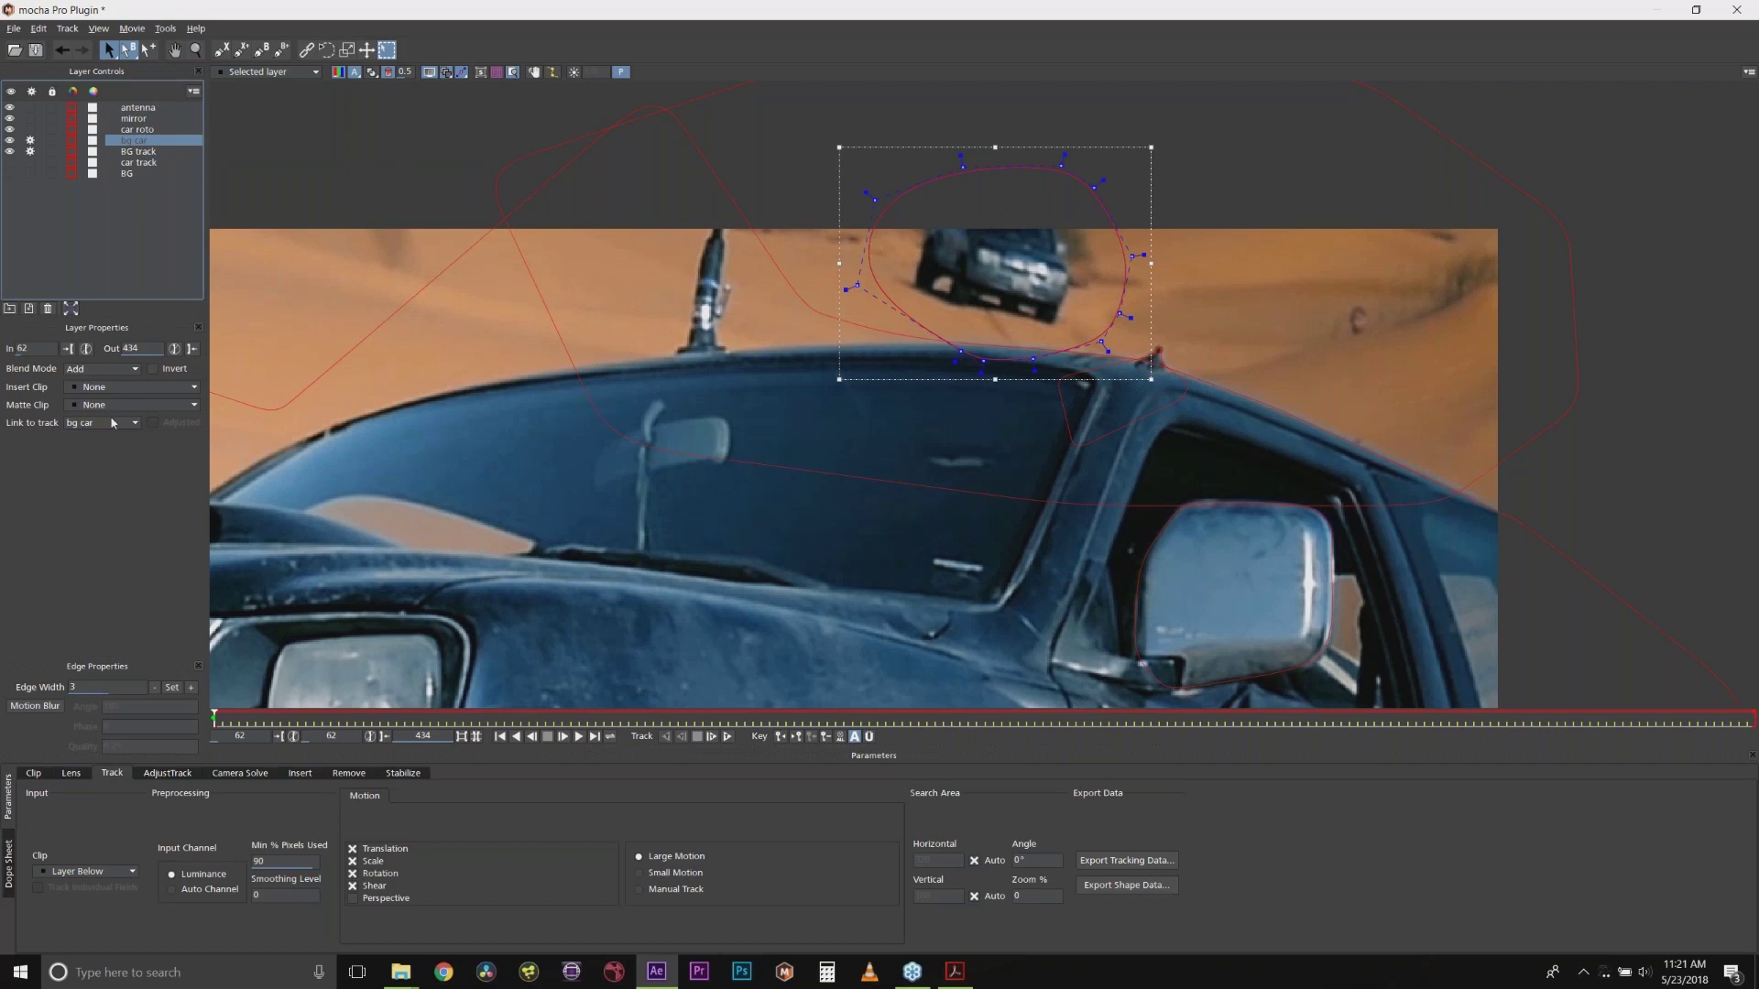
# Step: Link bg car to BG track and raise the shape's upper point above the distant car at frame 221, ending at frame 242
pyautogui.click(101, 426)
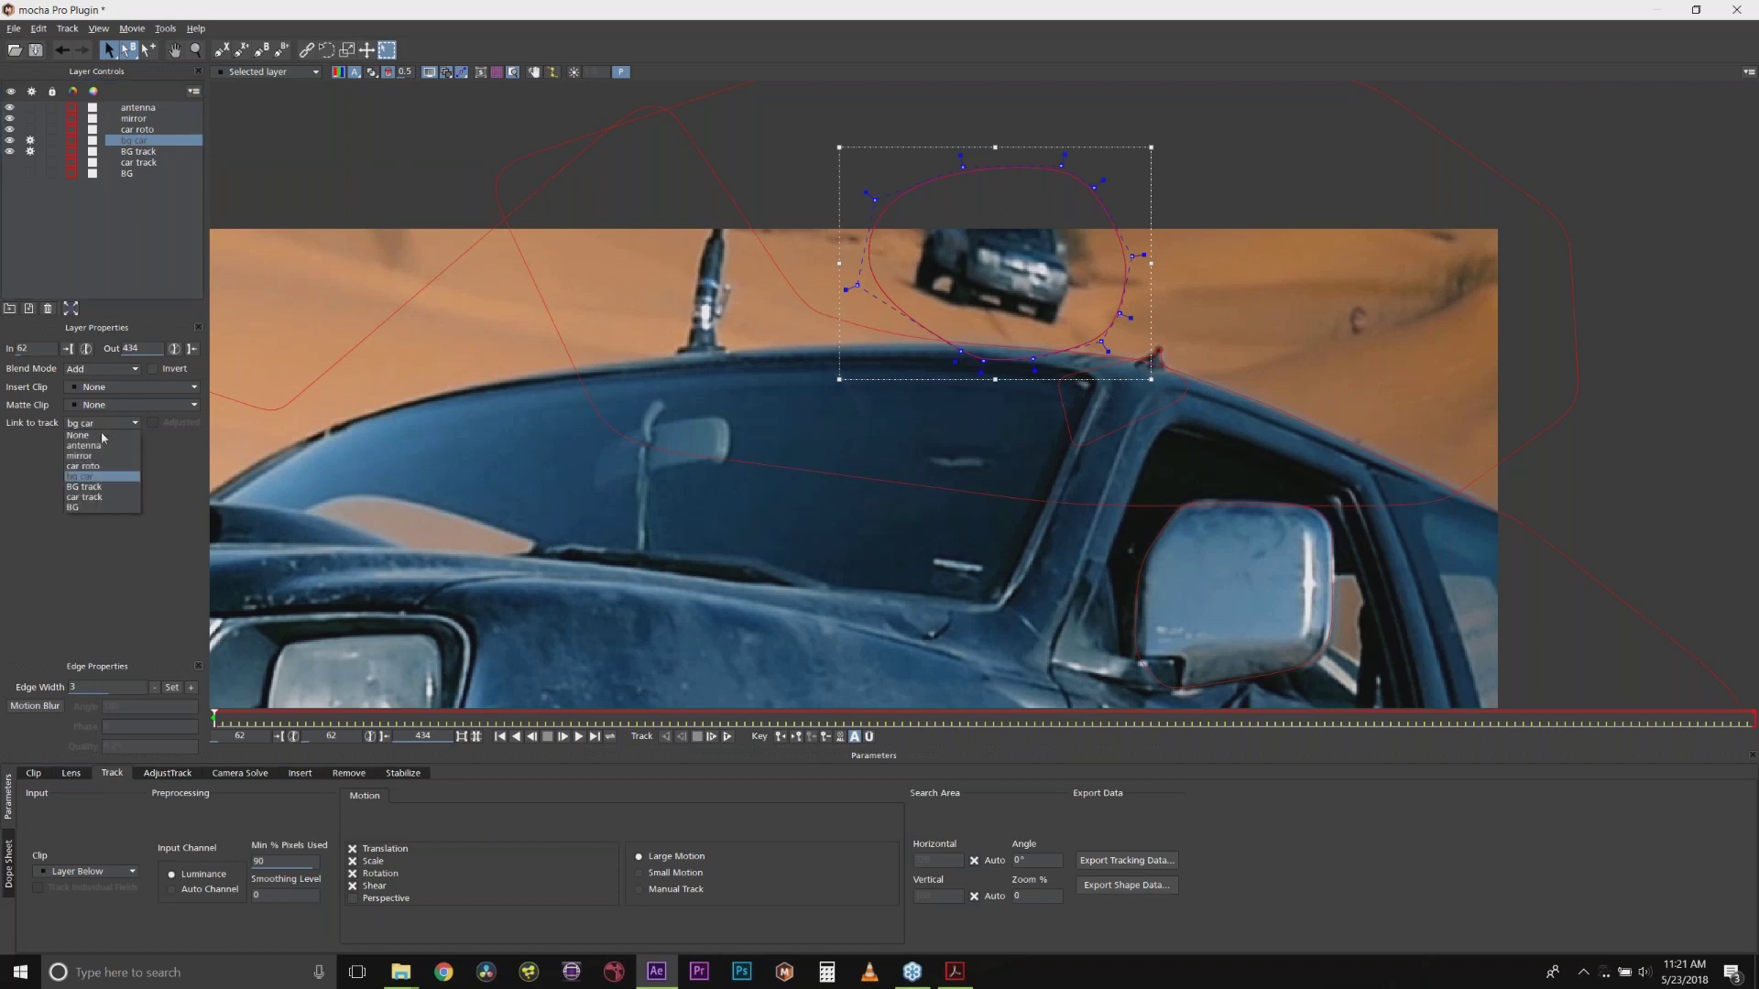
pyautogui.click(100, 486)
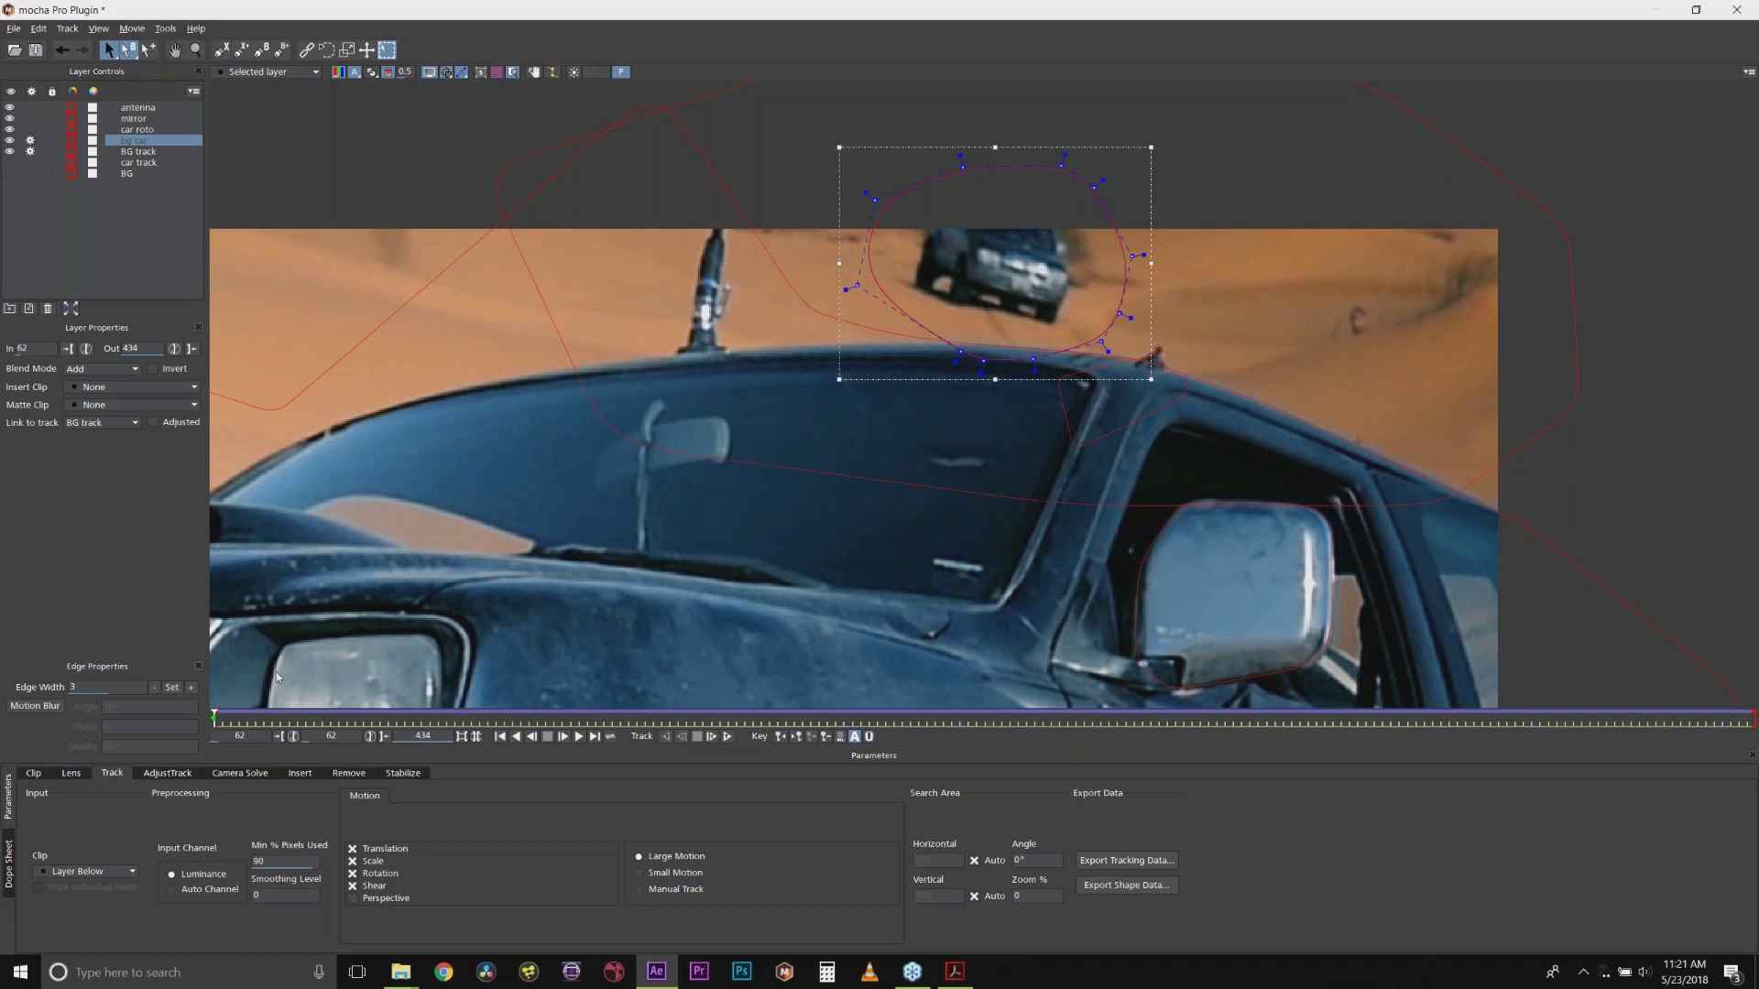
pyautogui.moveTo(216, 716); pyautogui.dragTo(873, 736)
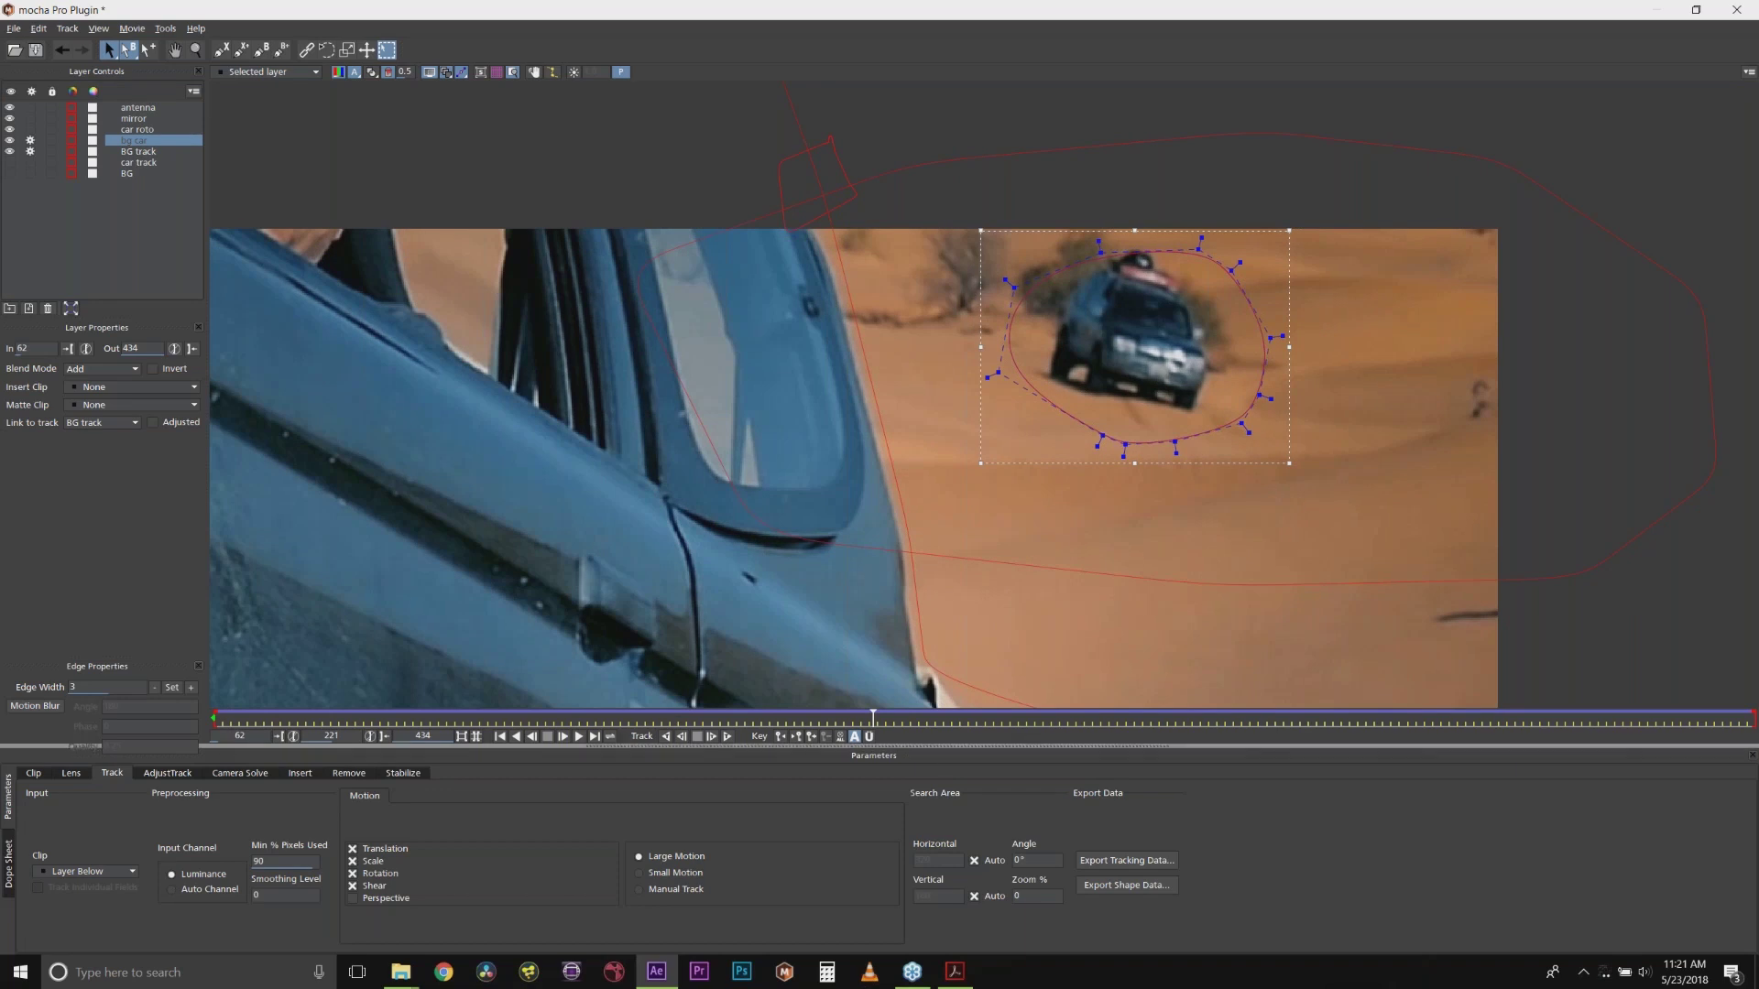
pyautogui.moveTo(1099, 248); pyautogui.dragTo(1109, 205)
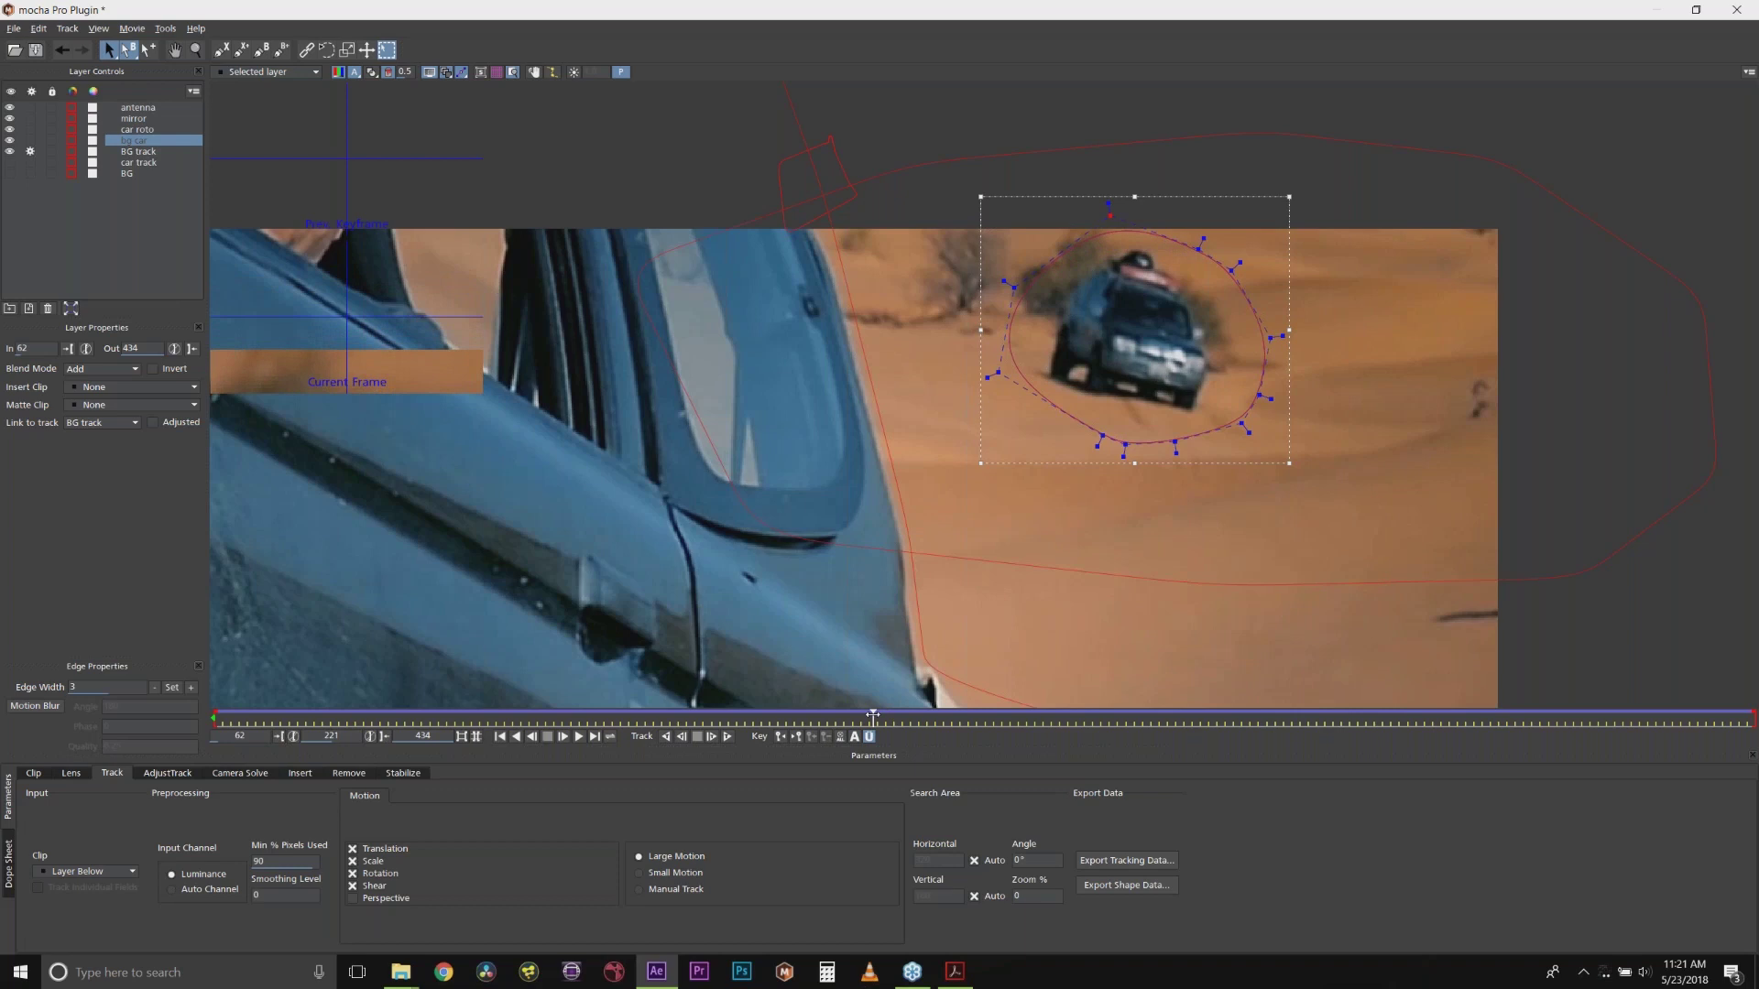
pyautogui.moveTo(874, 714); pyautogui.dragTo(960, 586)
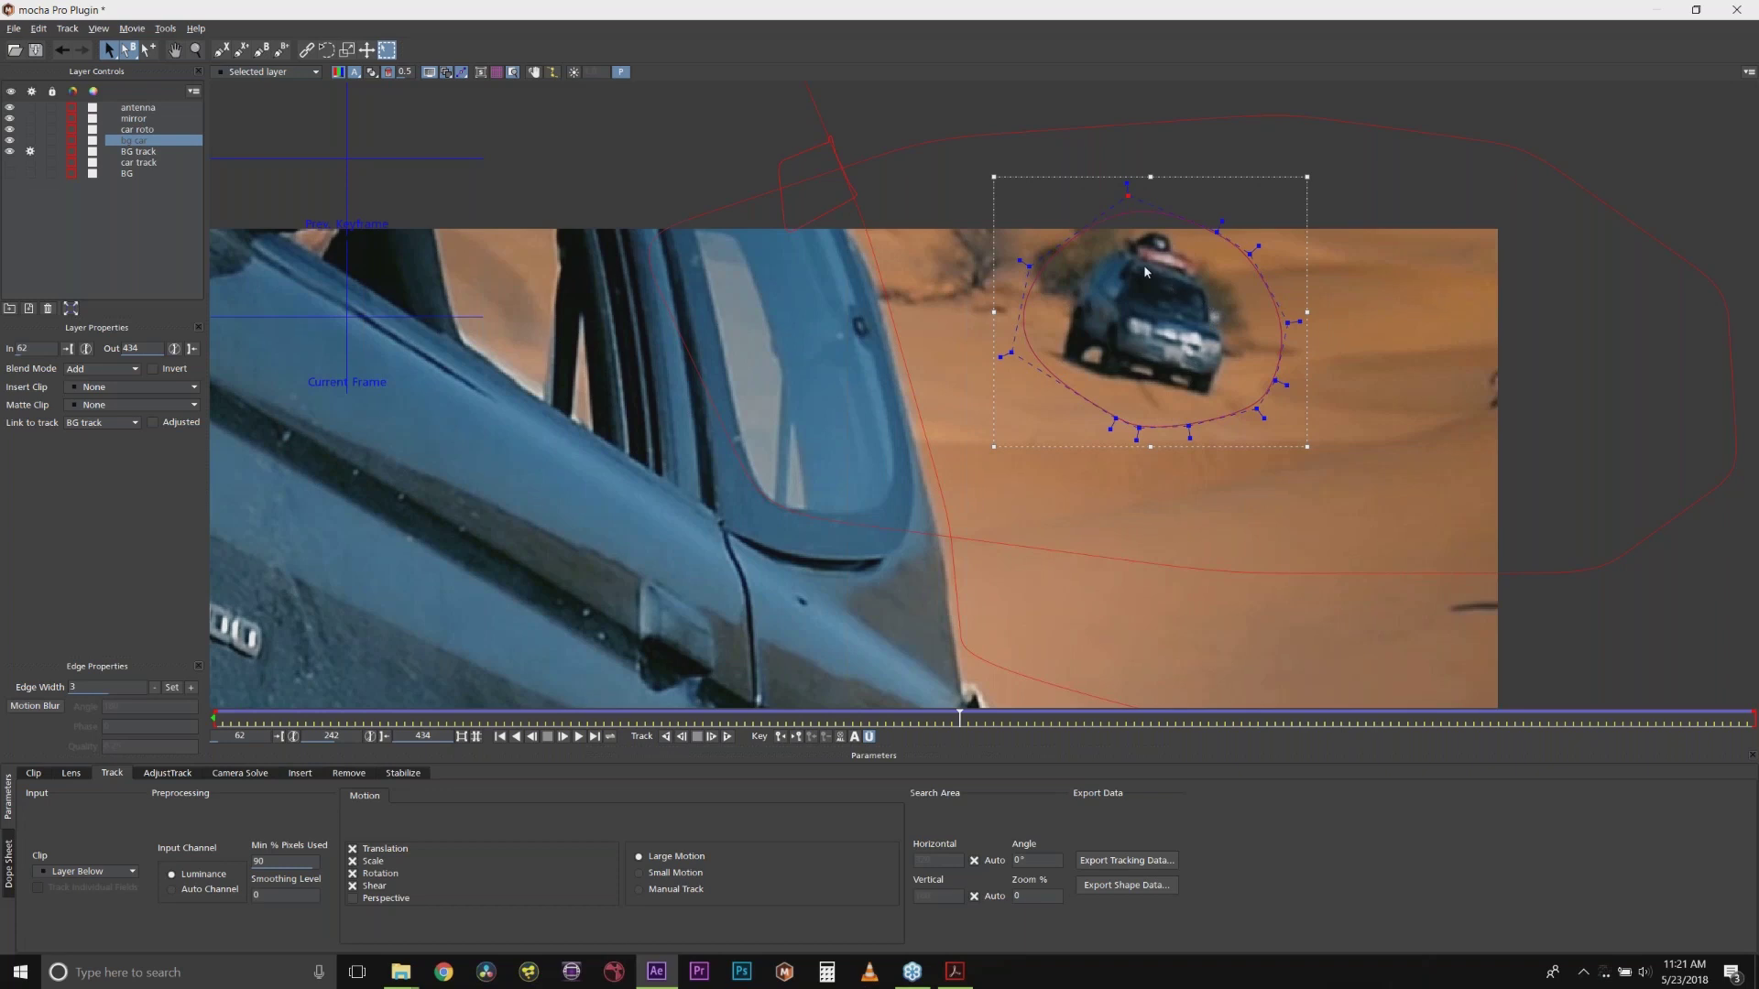
# Step: Overlay all layer mattes and review the bg car layer against the foreground mattes stacked above it
pyautogui.click(146, 152)
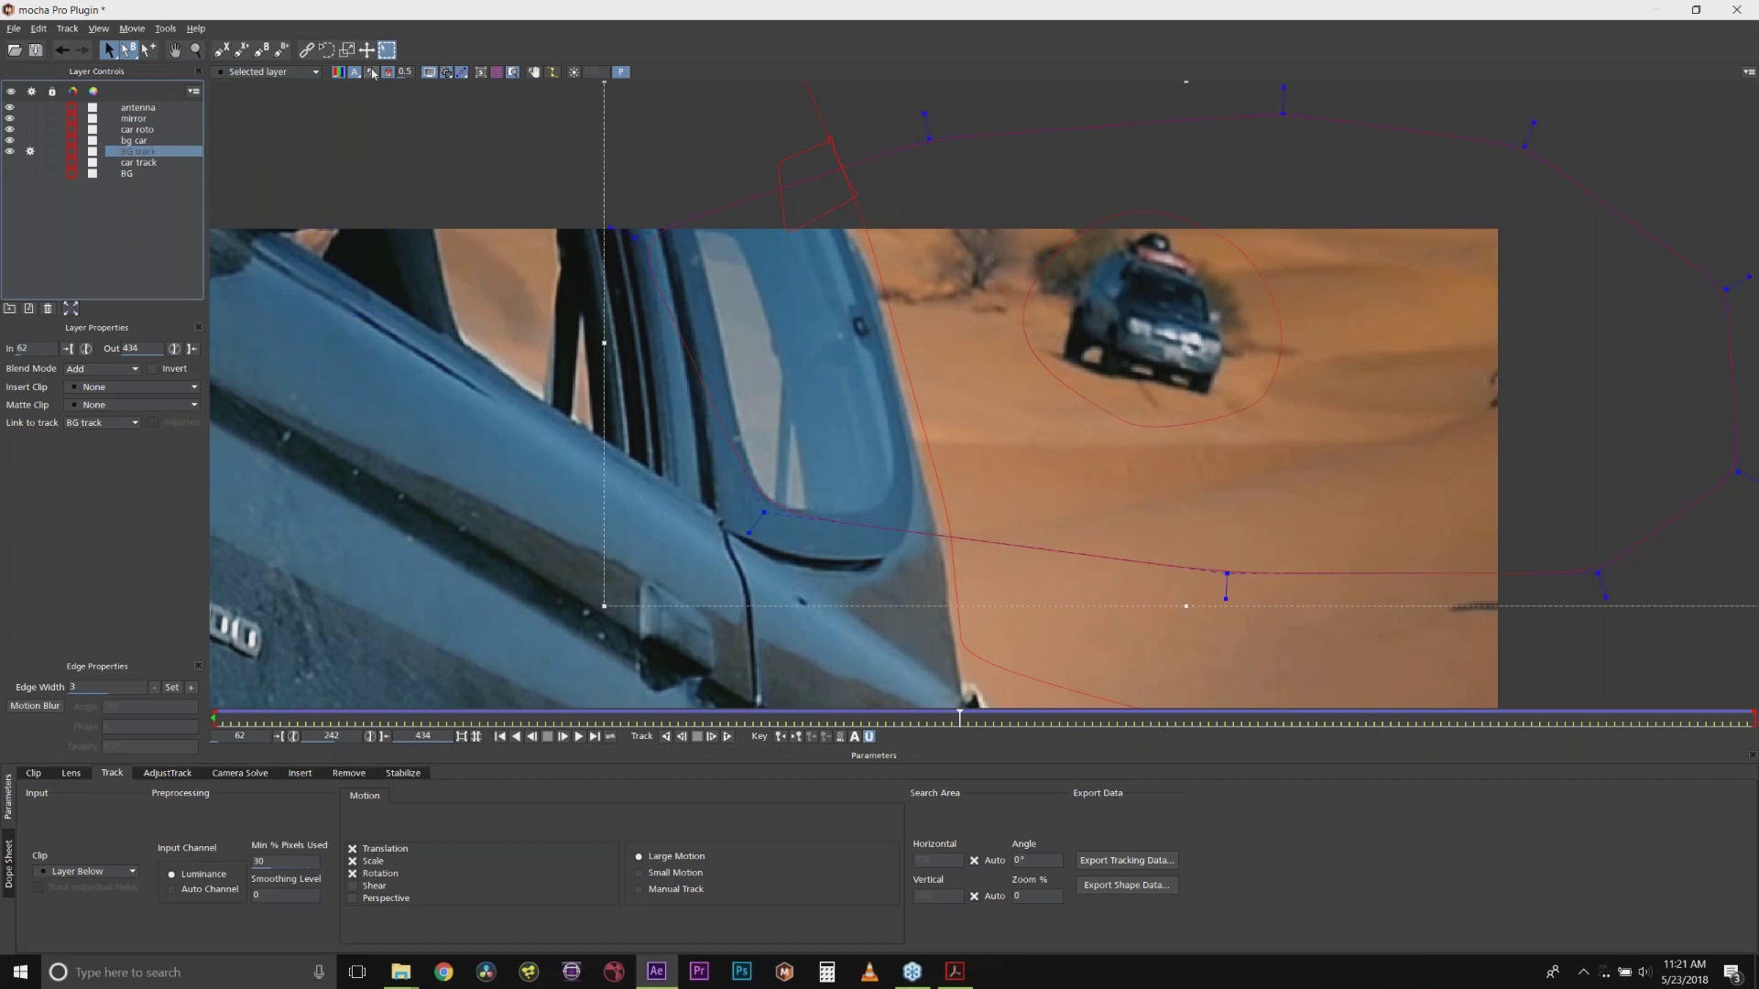
pyautogui.click(371, 72)
pyautogui.click(140, 142)
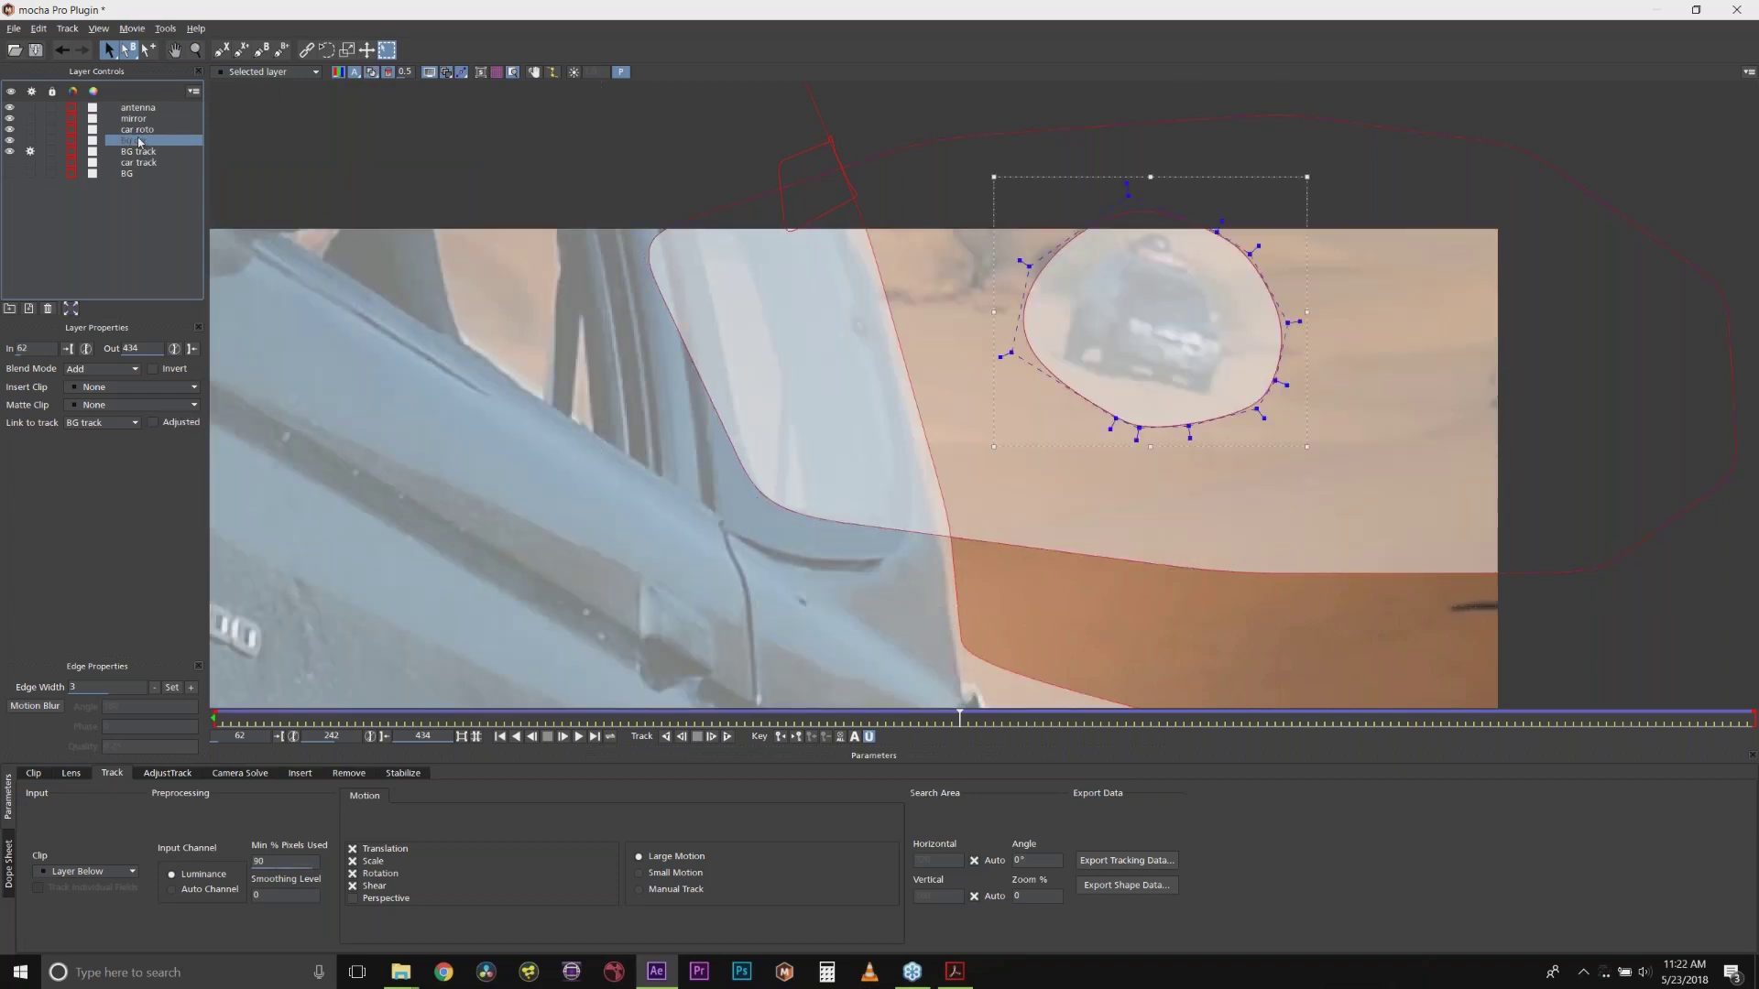
pyautogui.moveTo(142, 134); pyautogui.dragTo(144, 109)
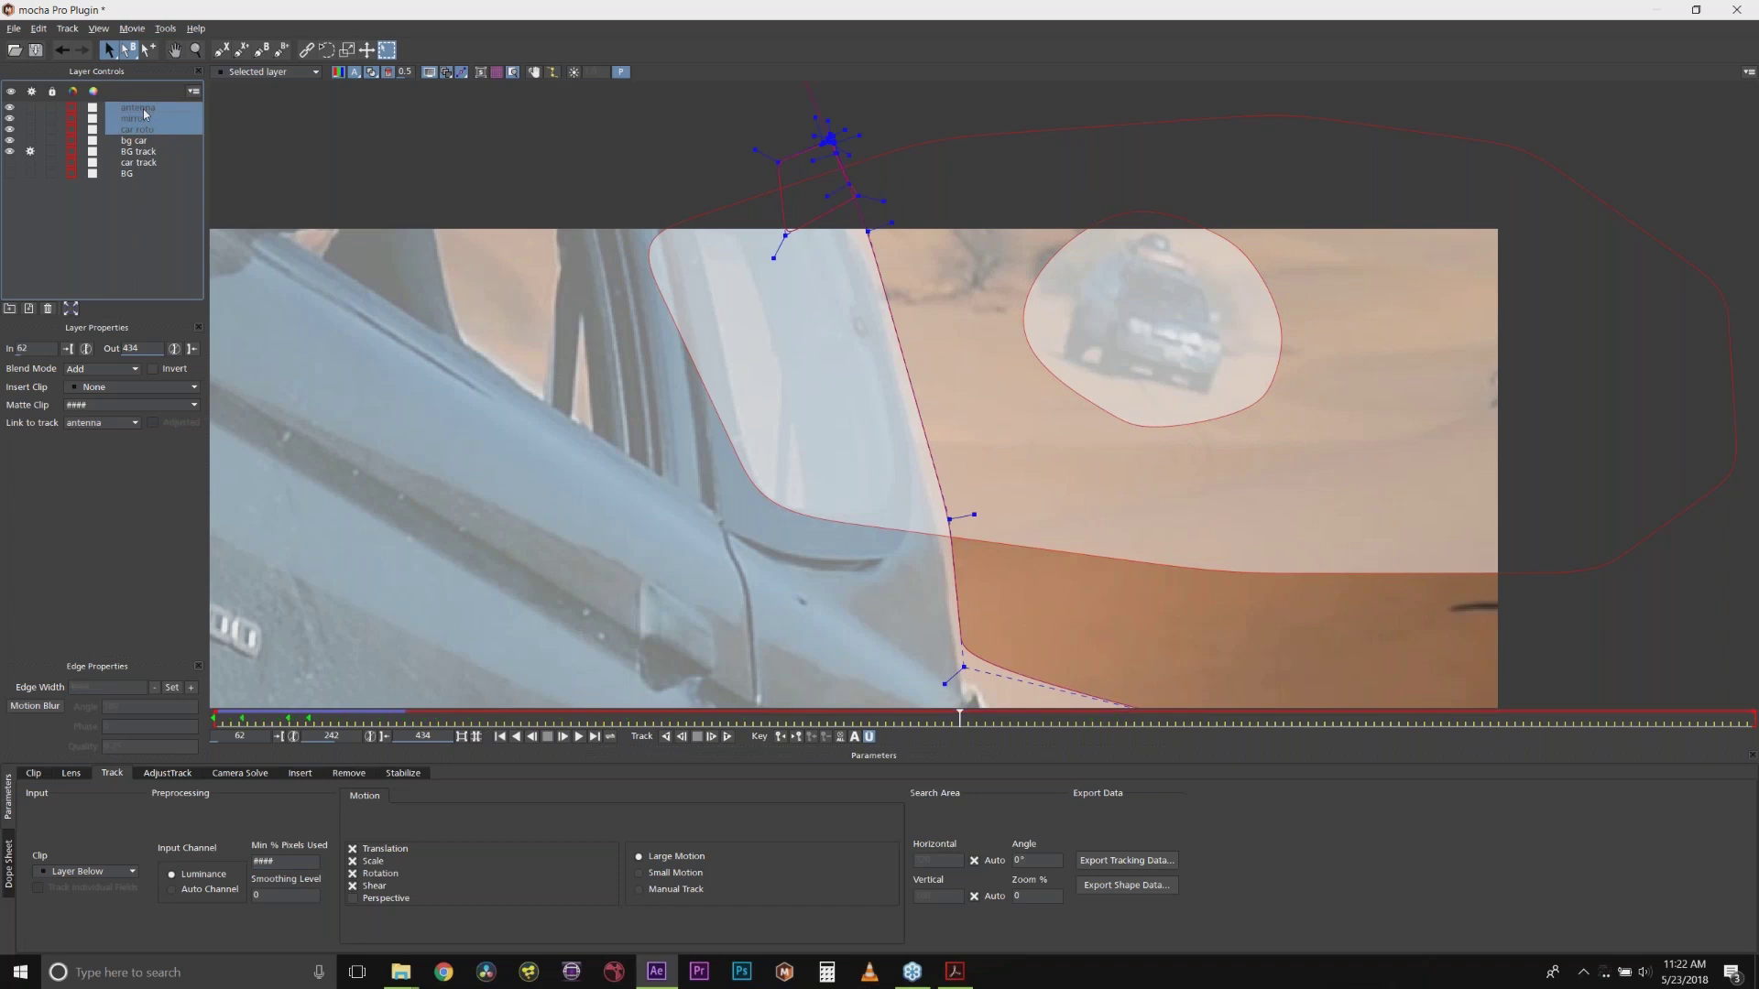
pyautogui.click(139, 142)
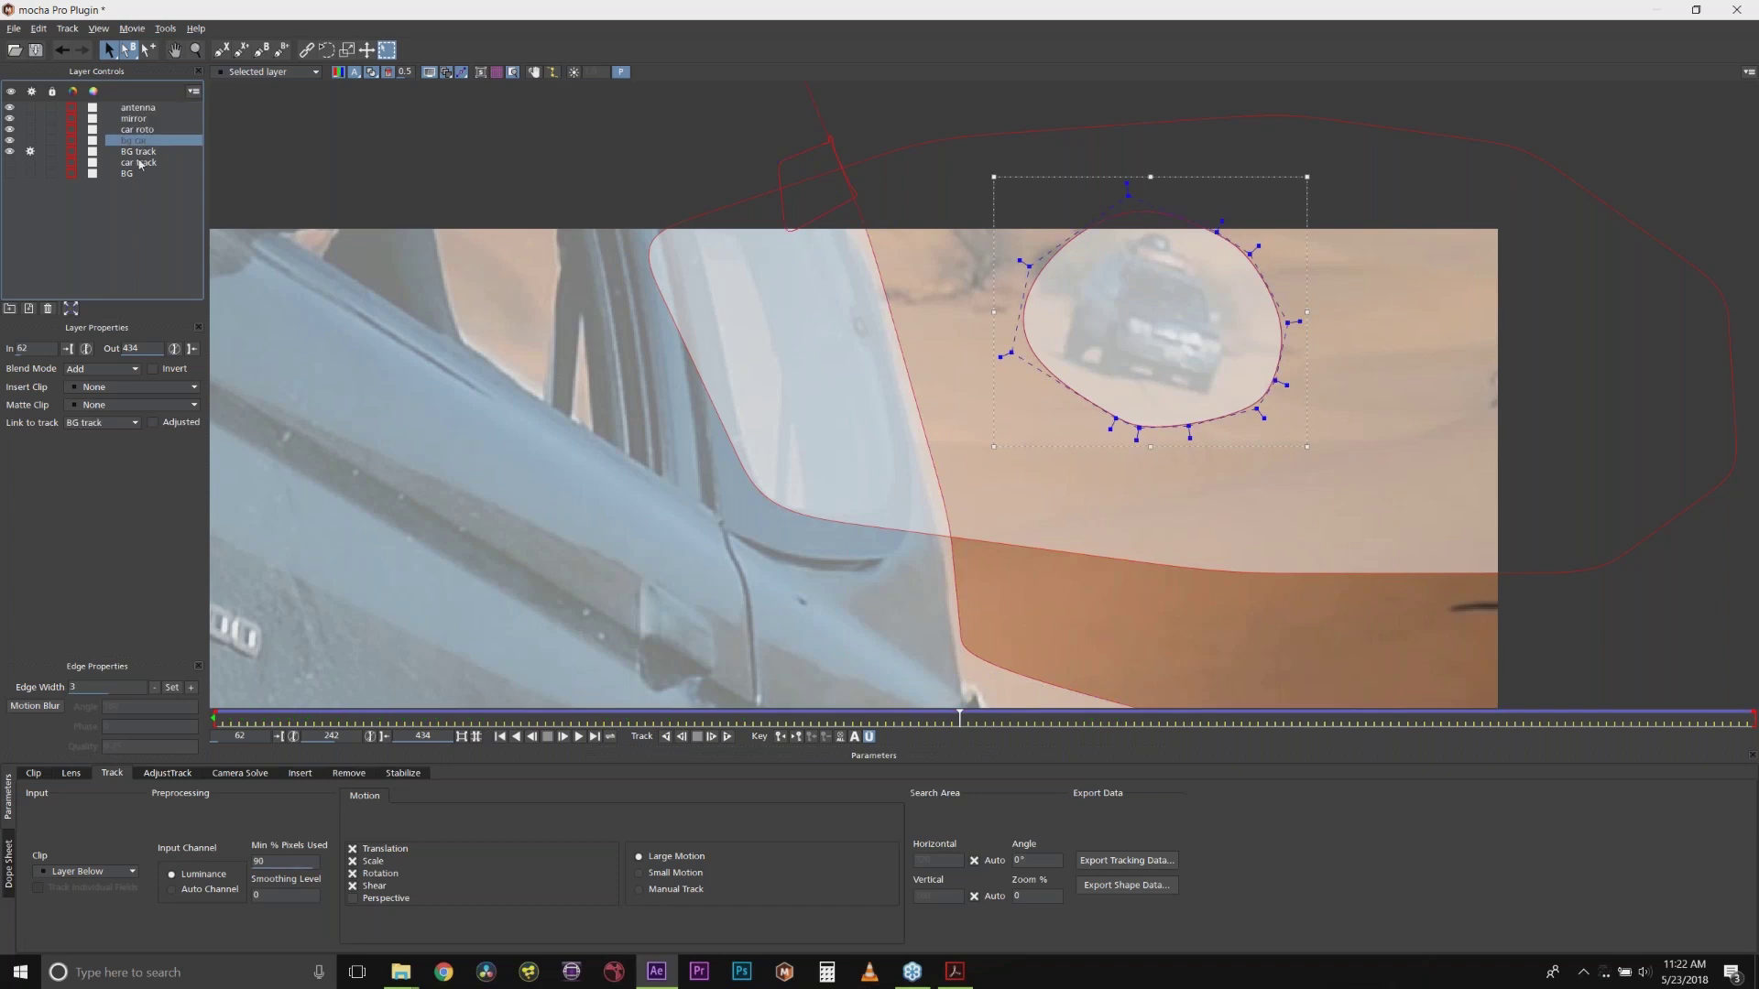
# Step: Restrict the matte overlay to selected mattes, compare the bg car, BG track and foreground layers, and hide the overlay
pyautogui.click(371, 73)
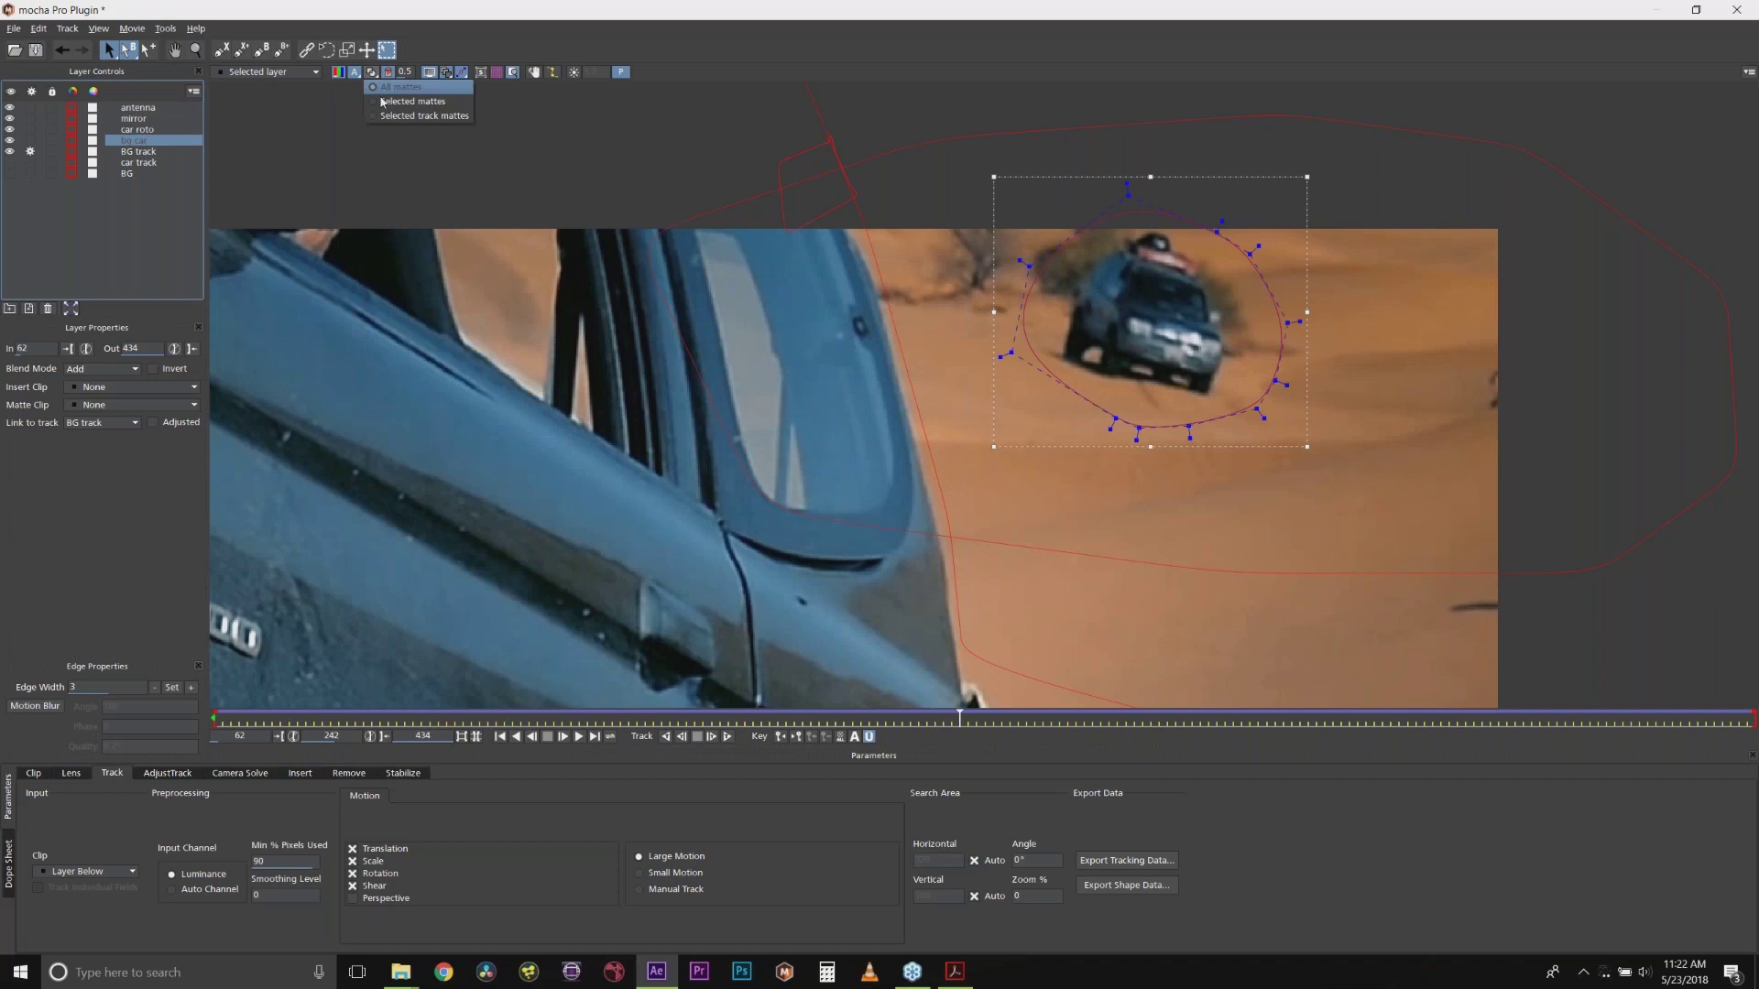
pyautogui.click(128, 151)
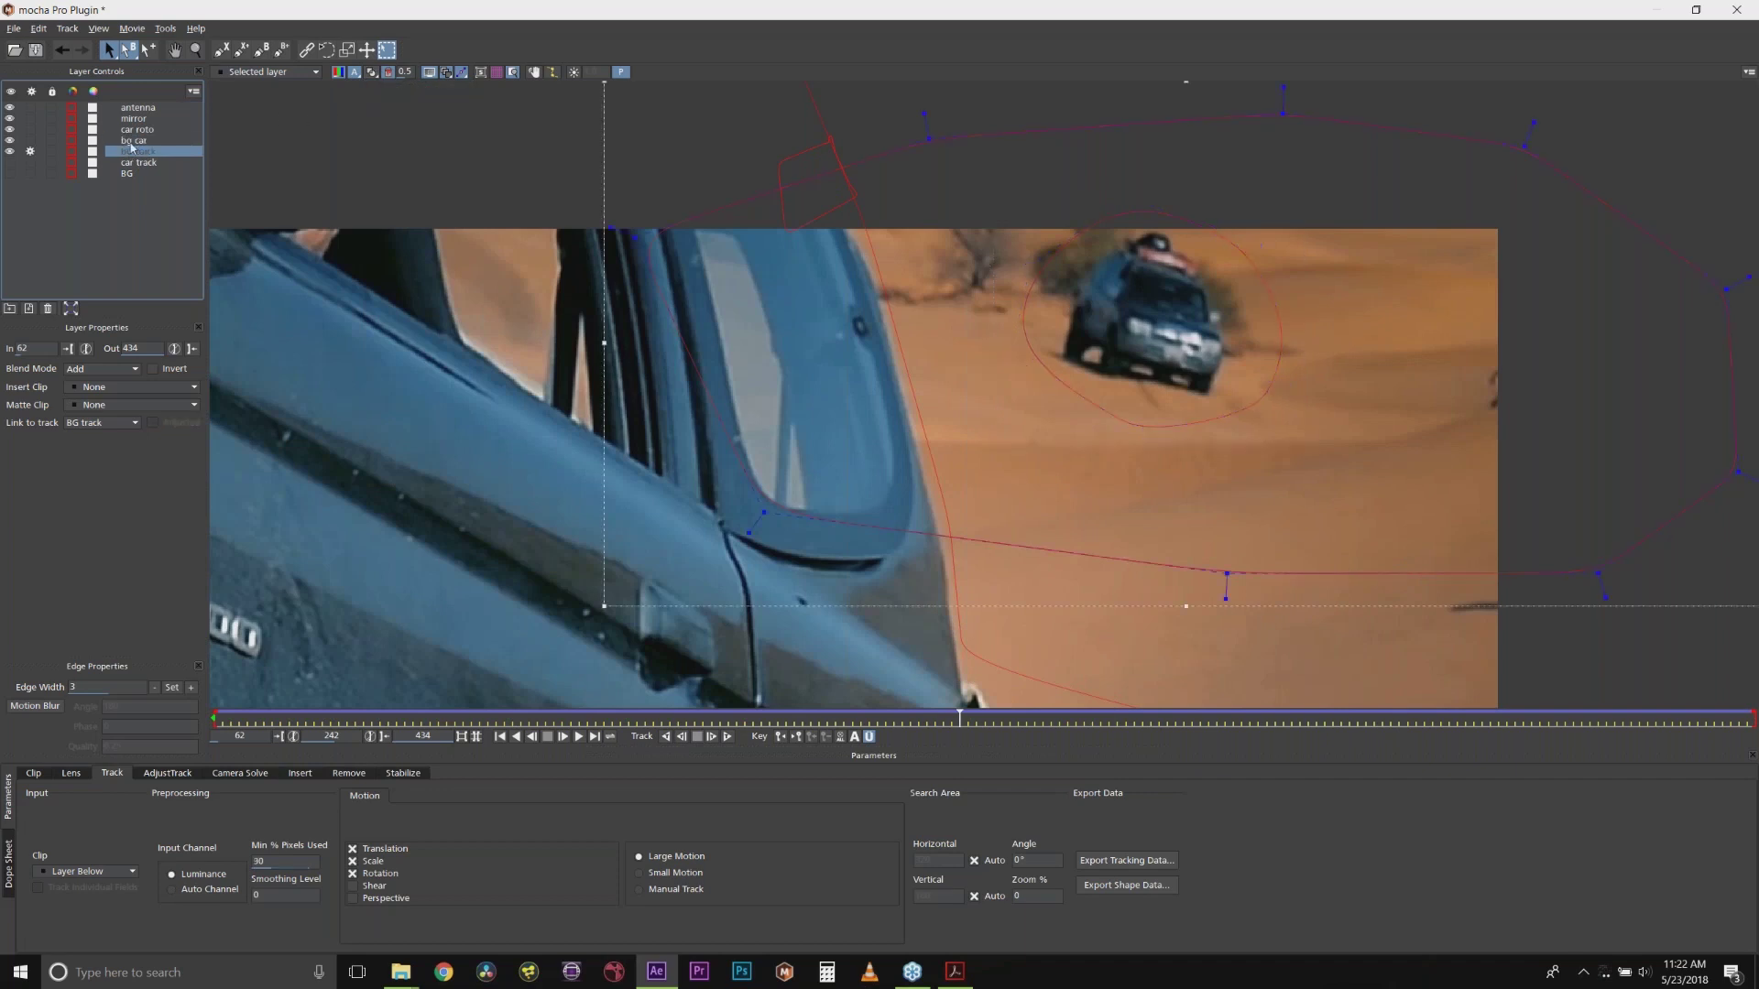
pyautogui.click(135, 141)
pyautogui.click(371, 73)
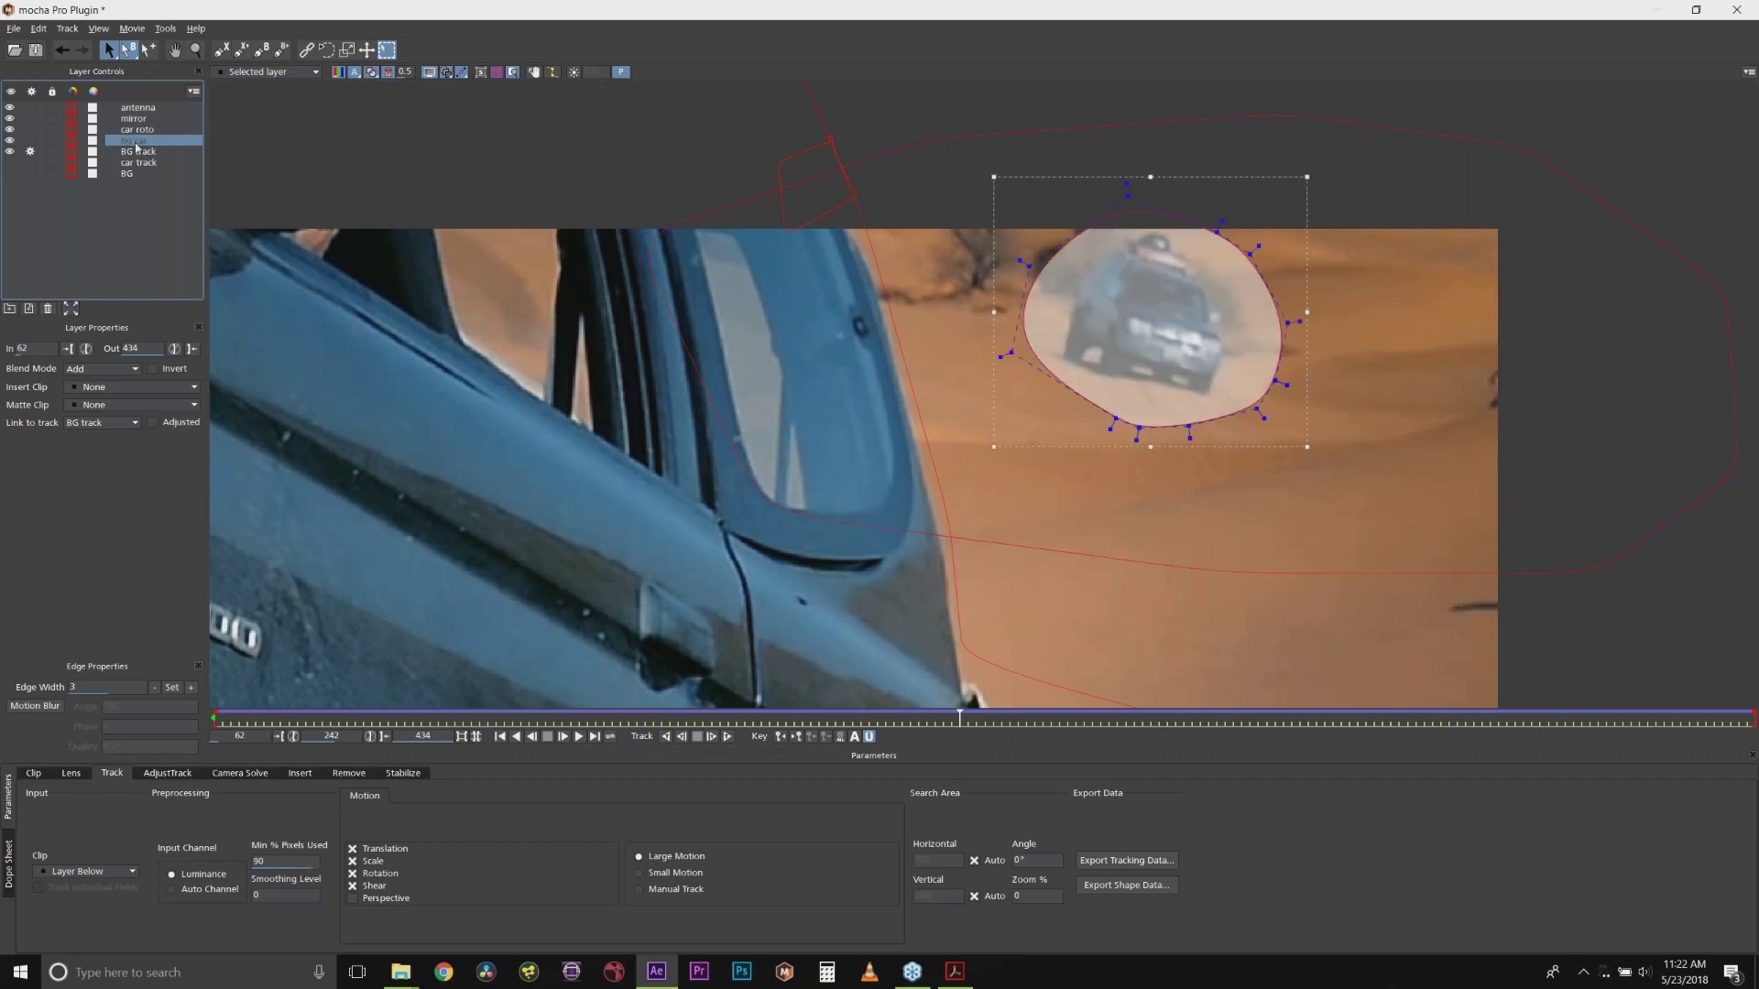
pyautogui.click(135, 151)
pyautogui.click(134, 140)
pyautogui.click(142, 129)
pyautogui.click(150, 107)
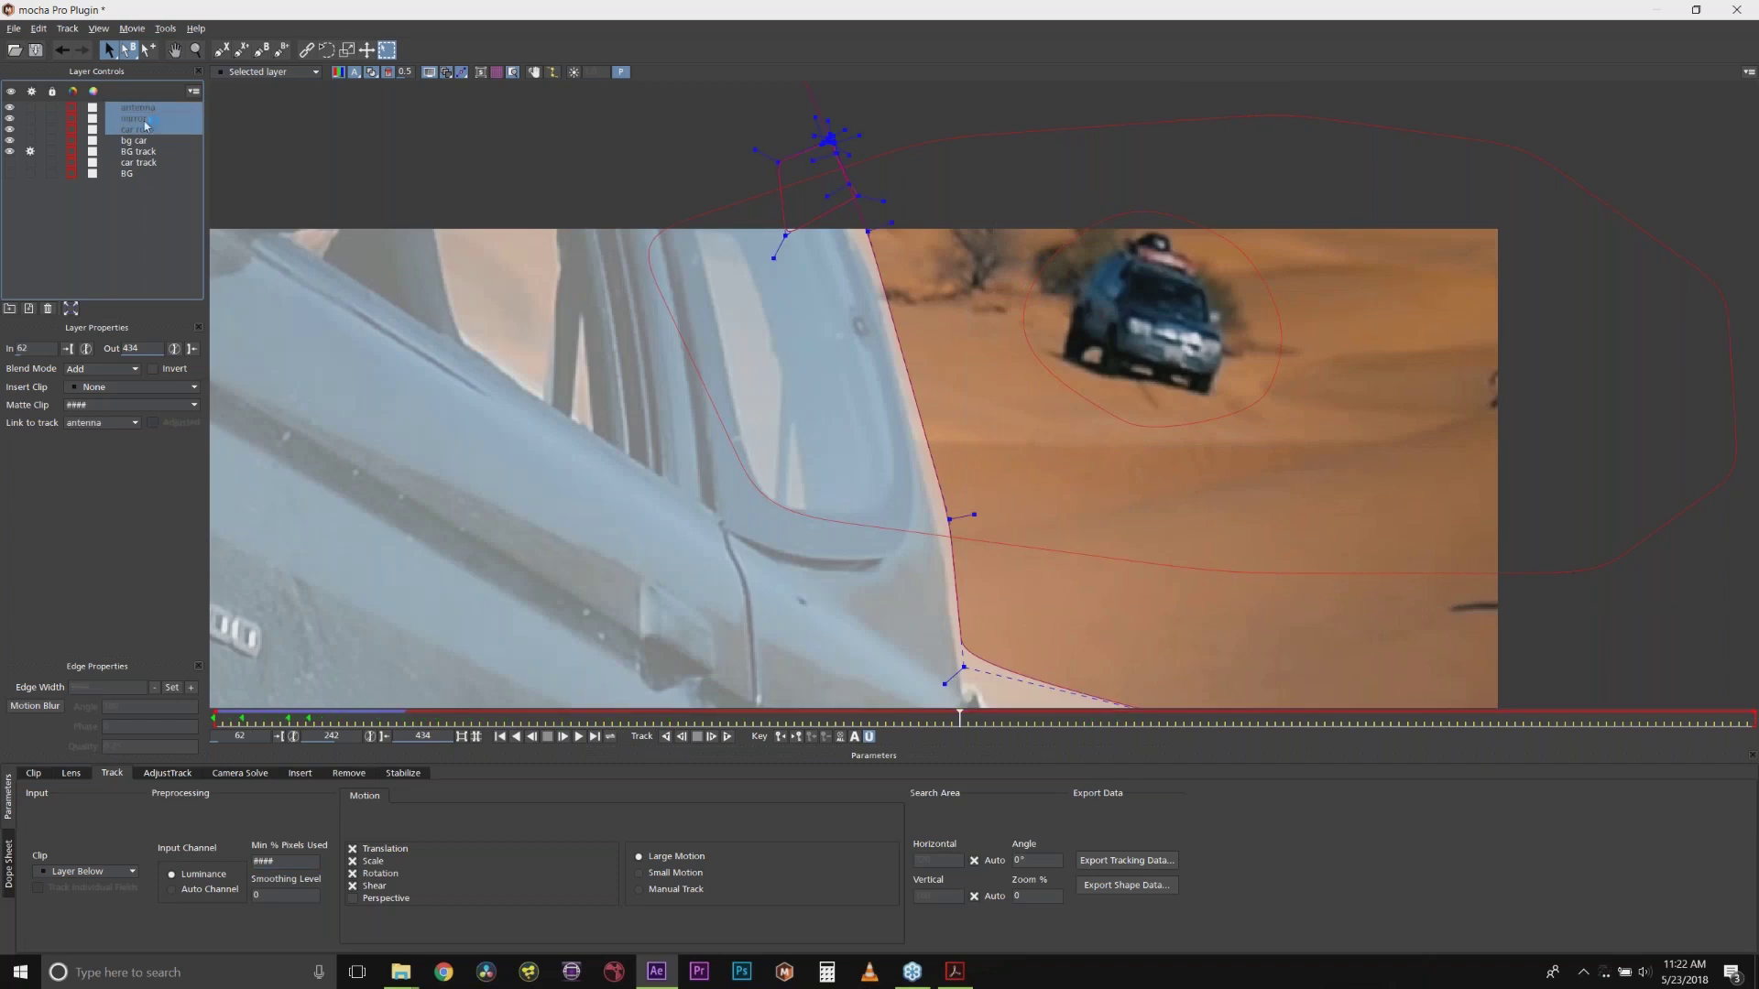
pyautogui.click(133, 152)
pyautogui.click(135, 140)
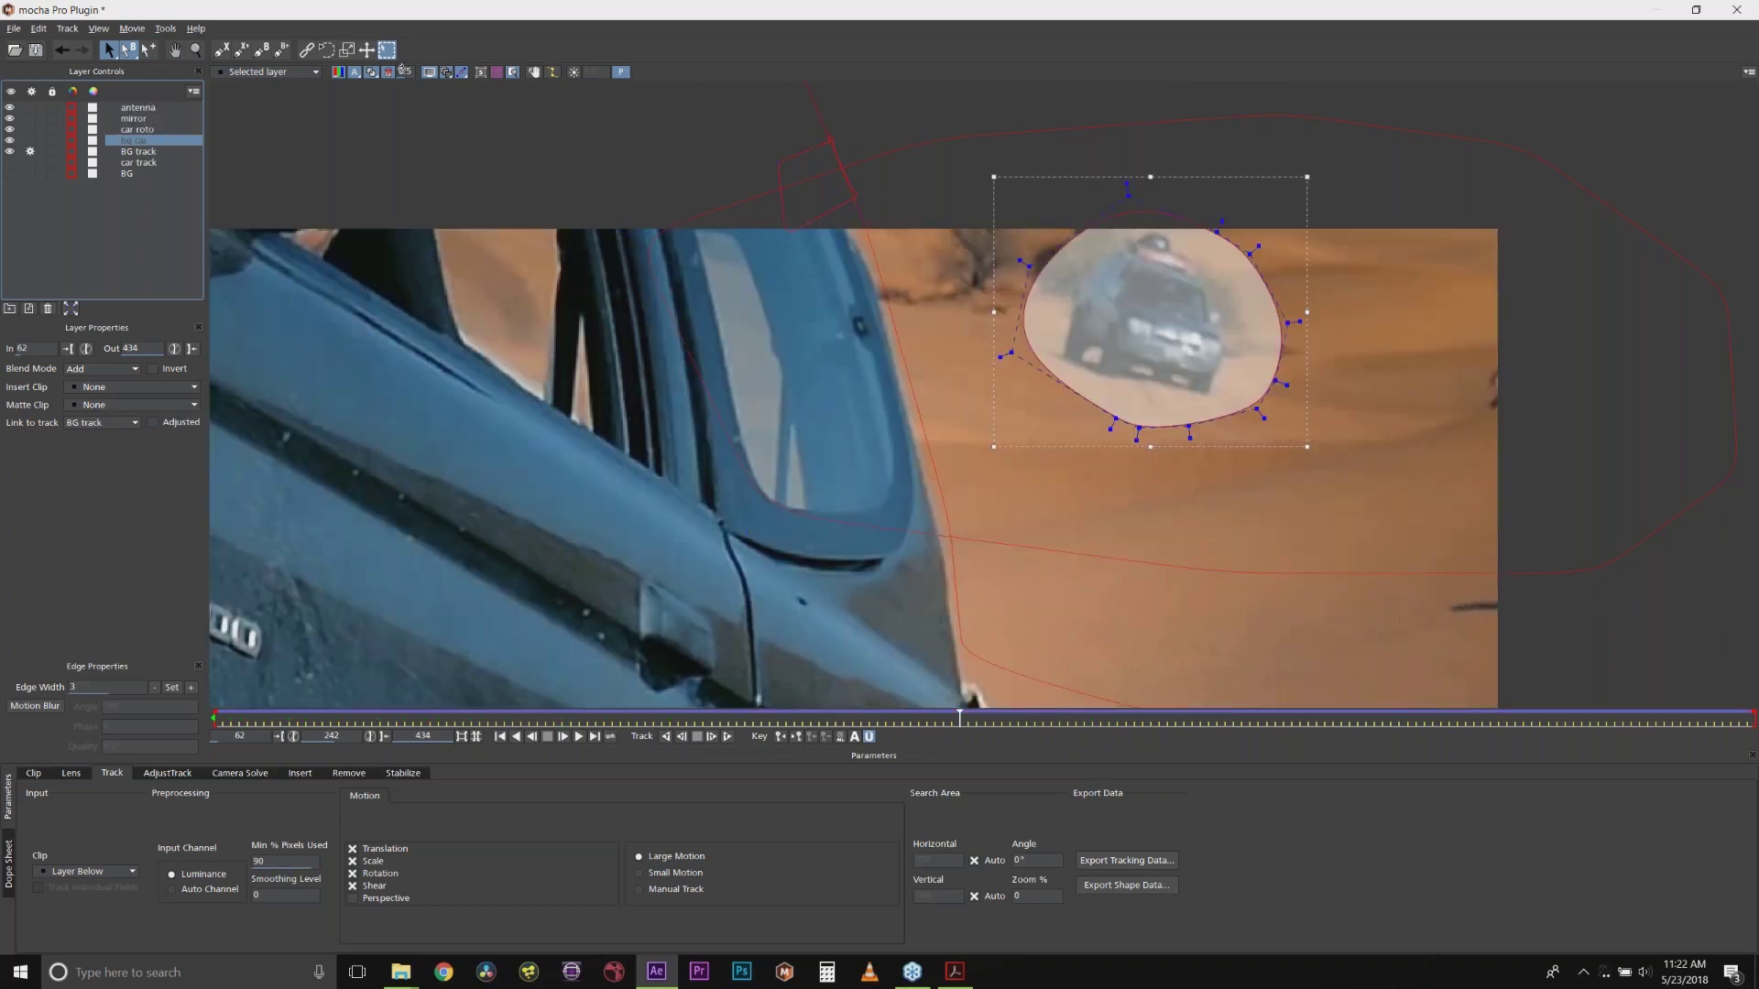
pyautogui.click(371, 73)
# Step: In the Remove module, with only bg car set to process, create a clean plate at frame 242, saved to the Desktop as Clean Plate Input242
pyautogui.click(349, 772)
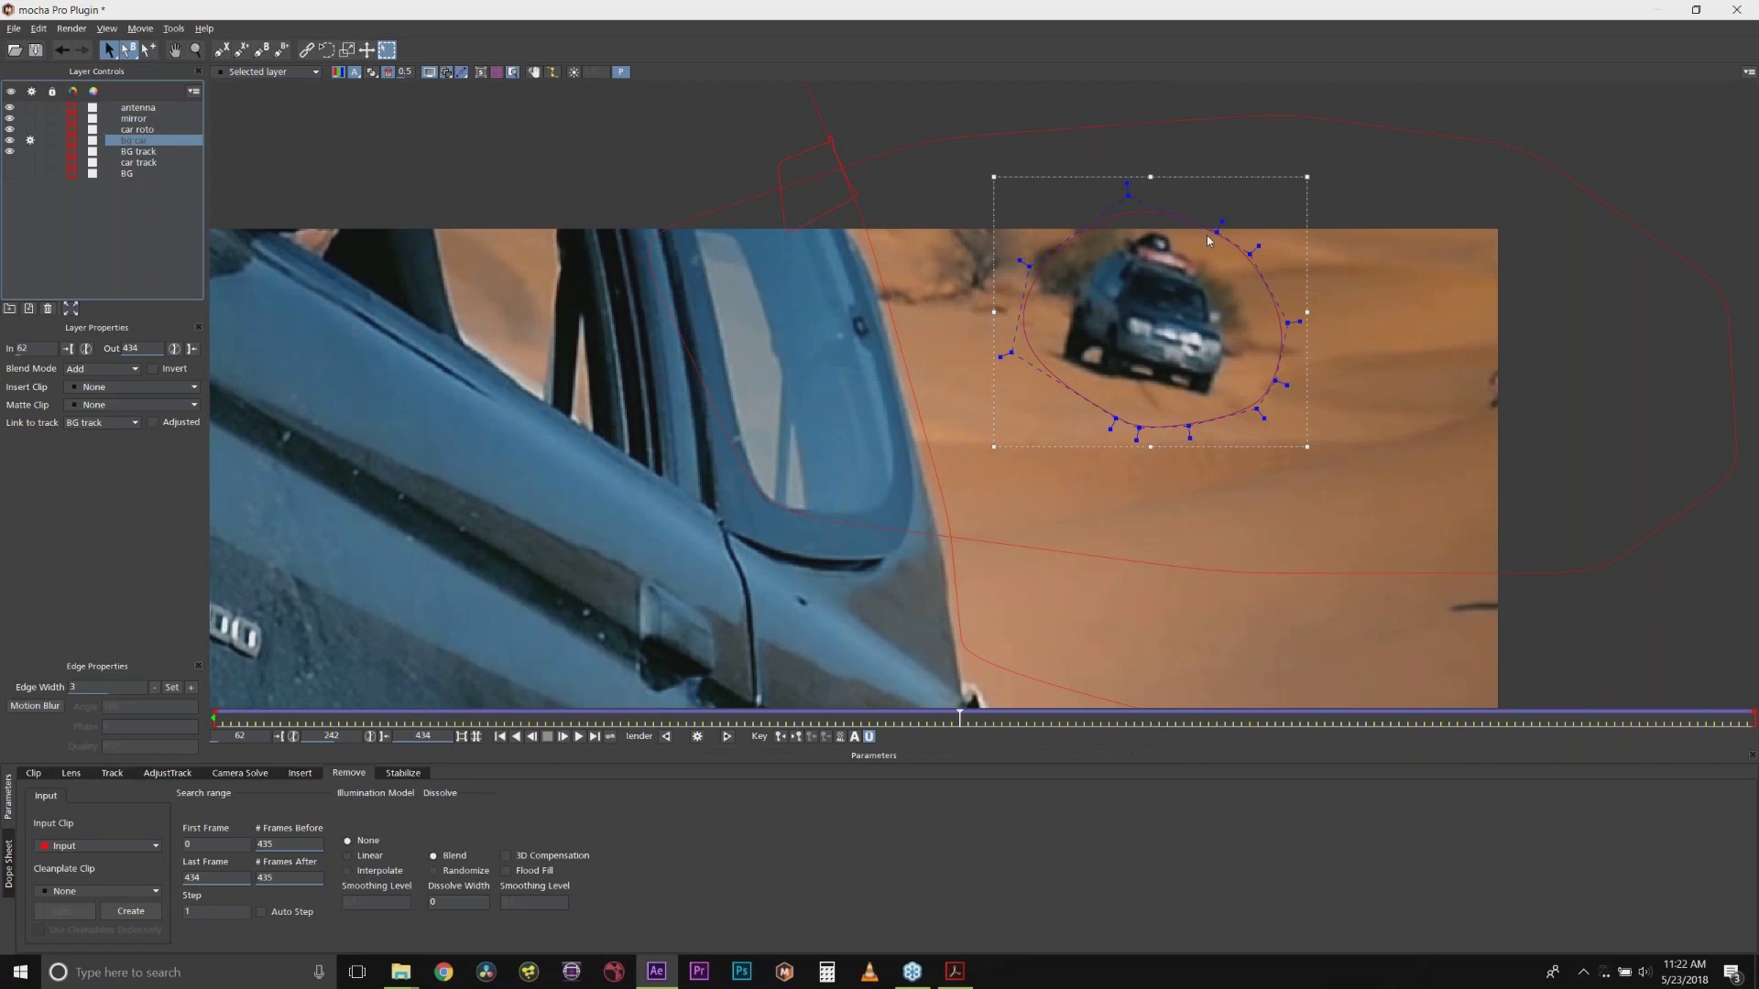
pyautogui.click(697, 737)
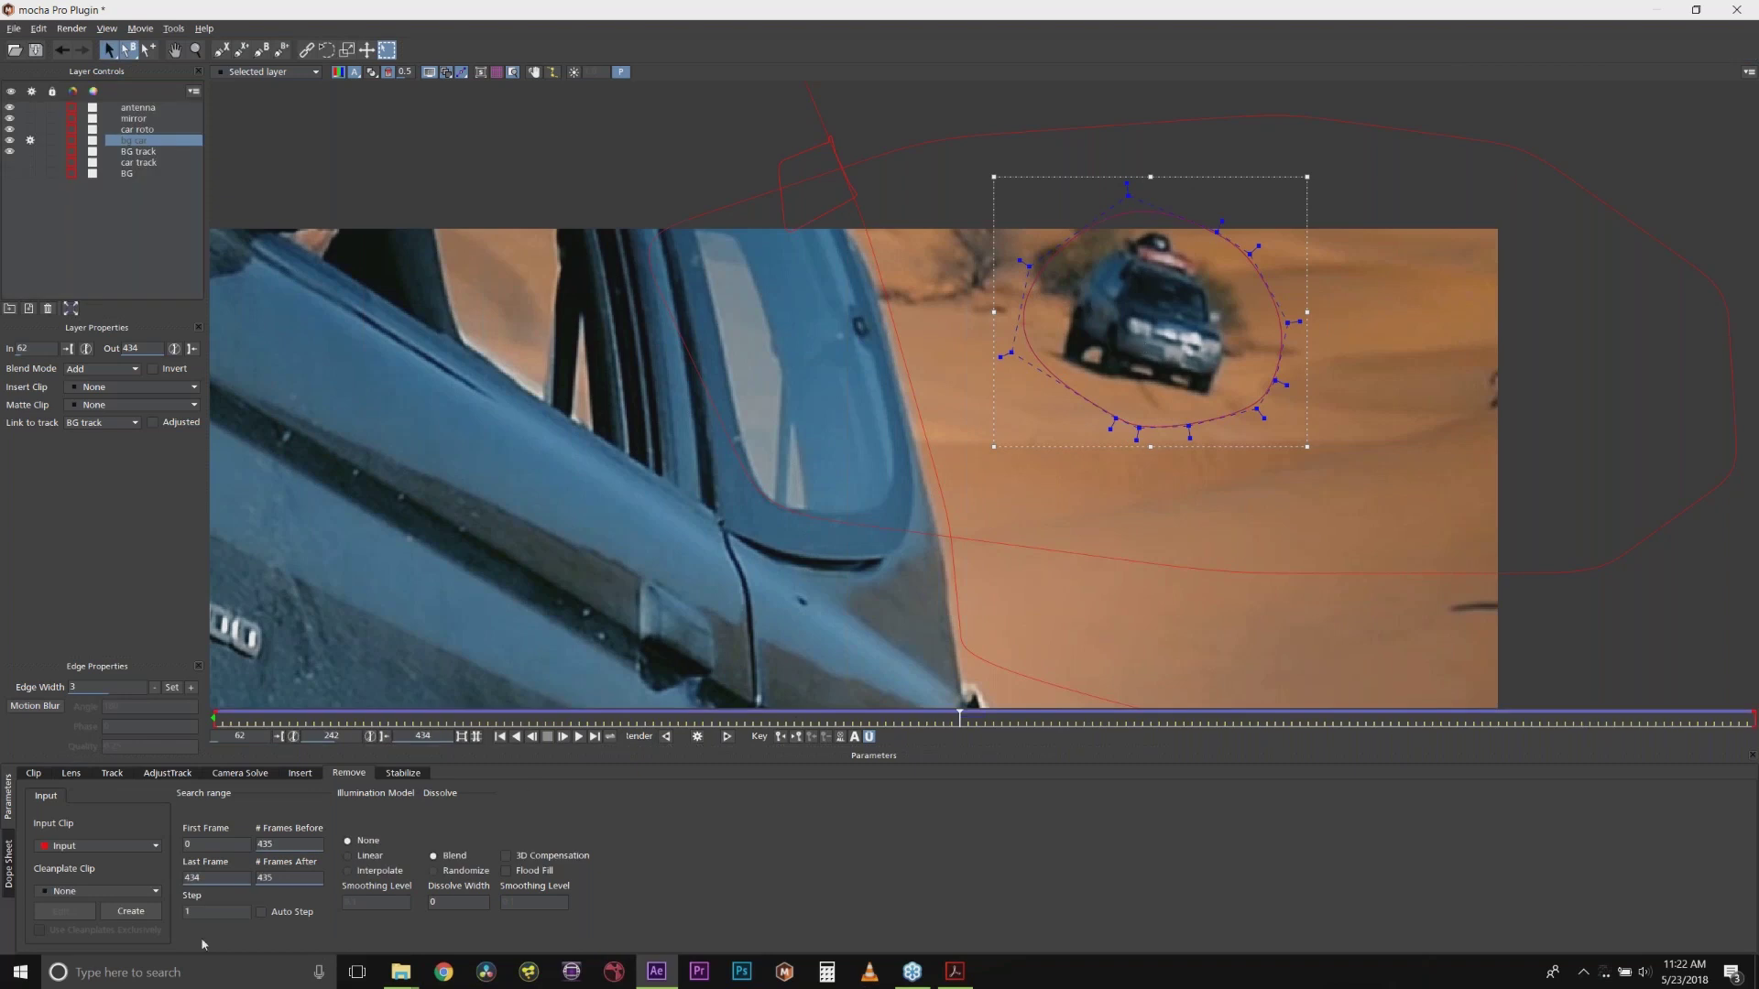
pyautogui.click(124, 911)
pyautogui.click(92, 164)
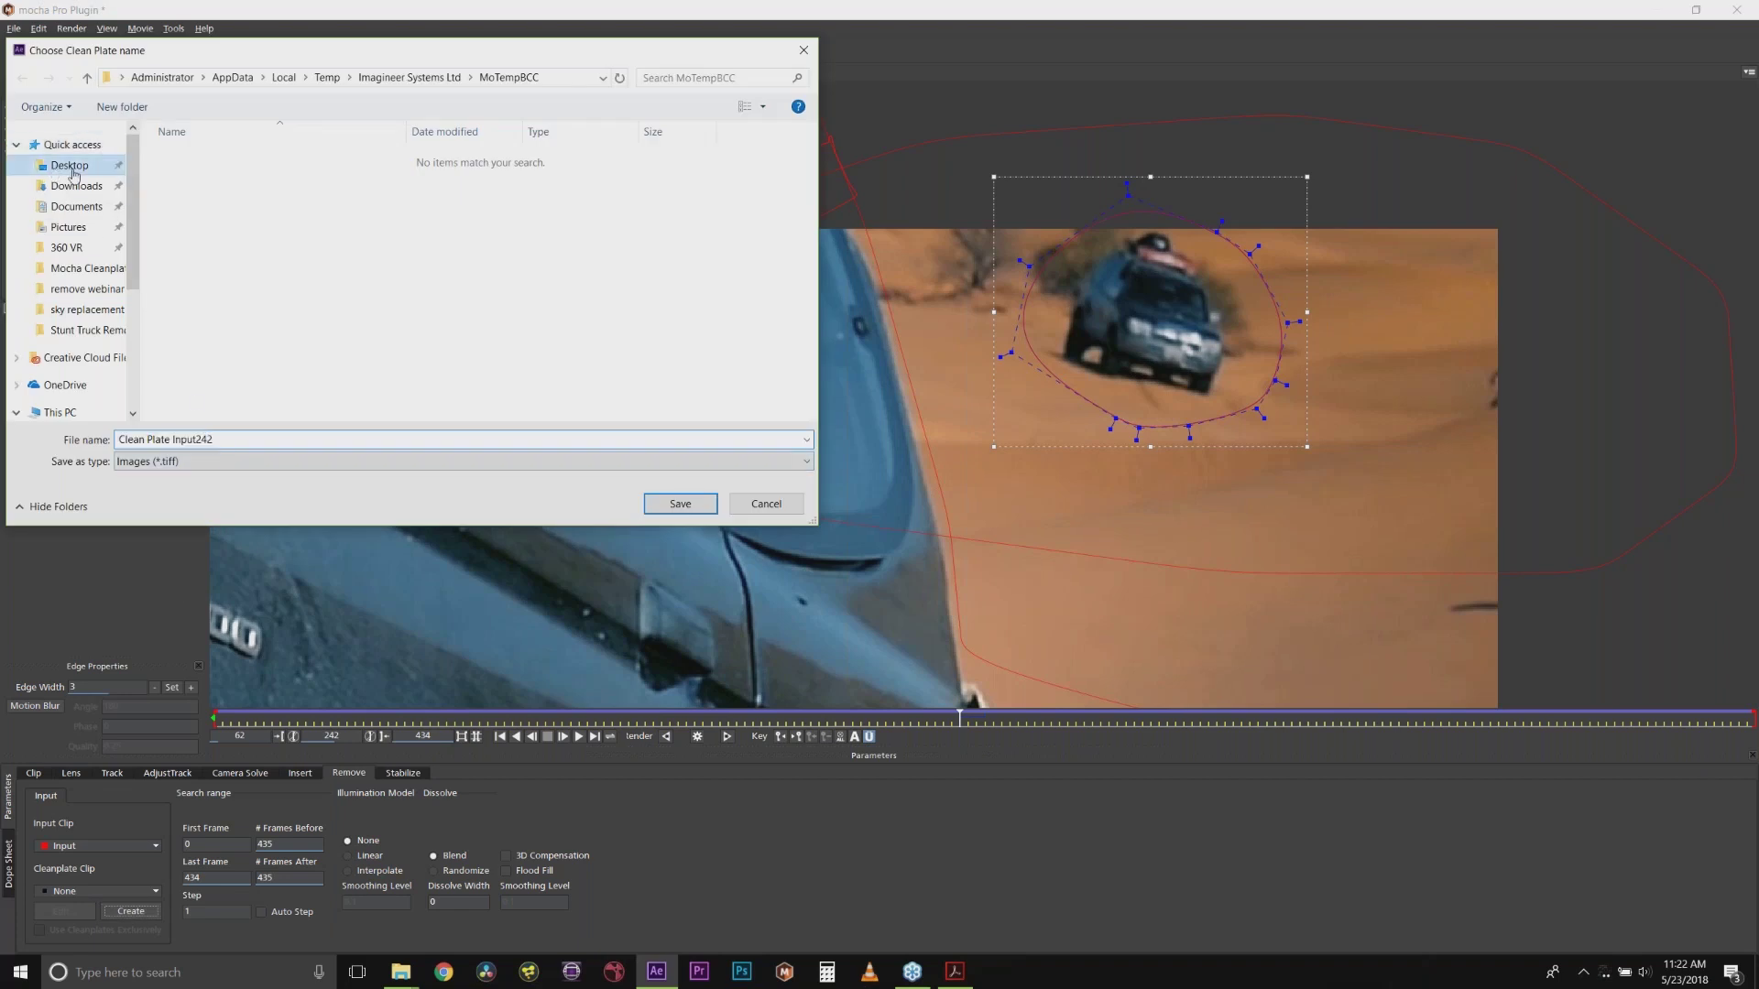
pyautogui.tripleClick(220, 441)
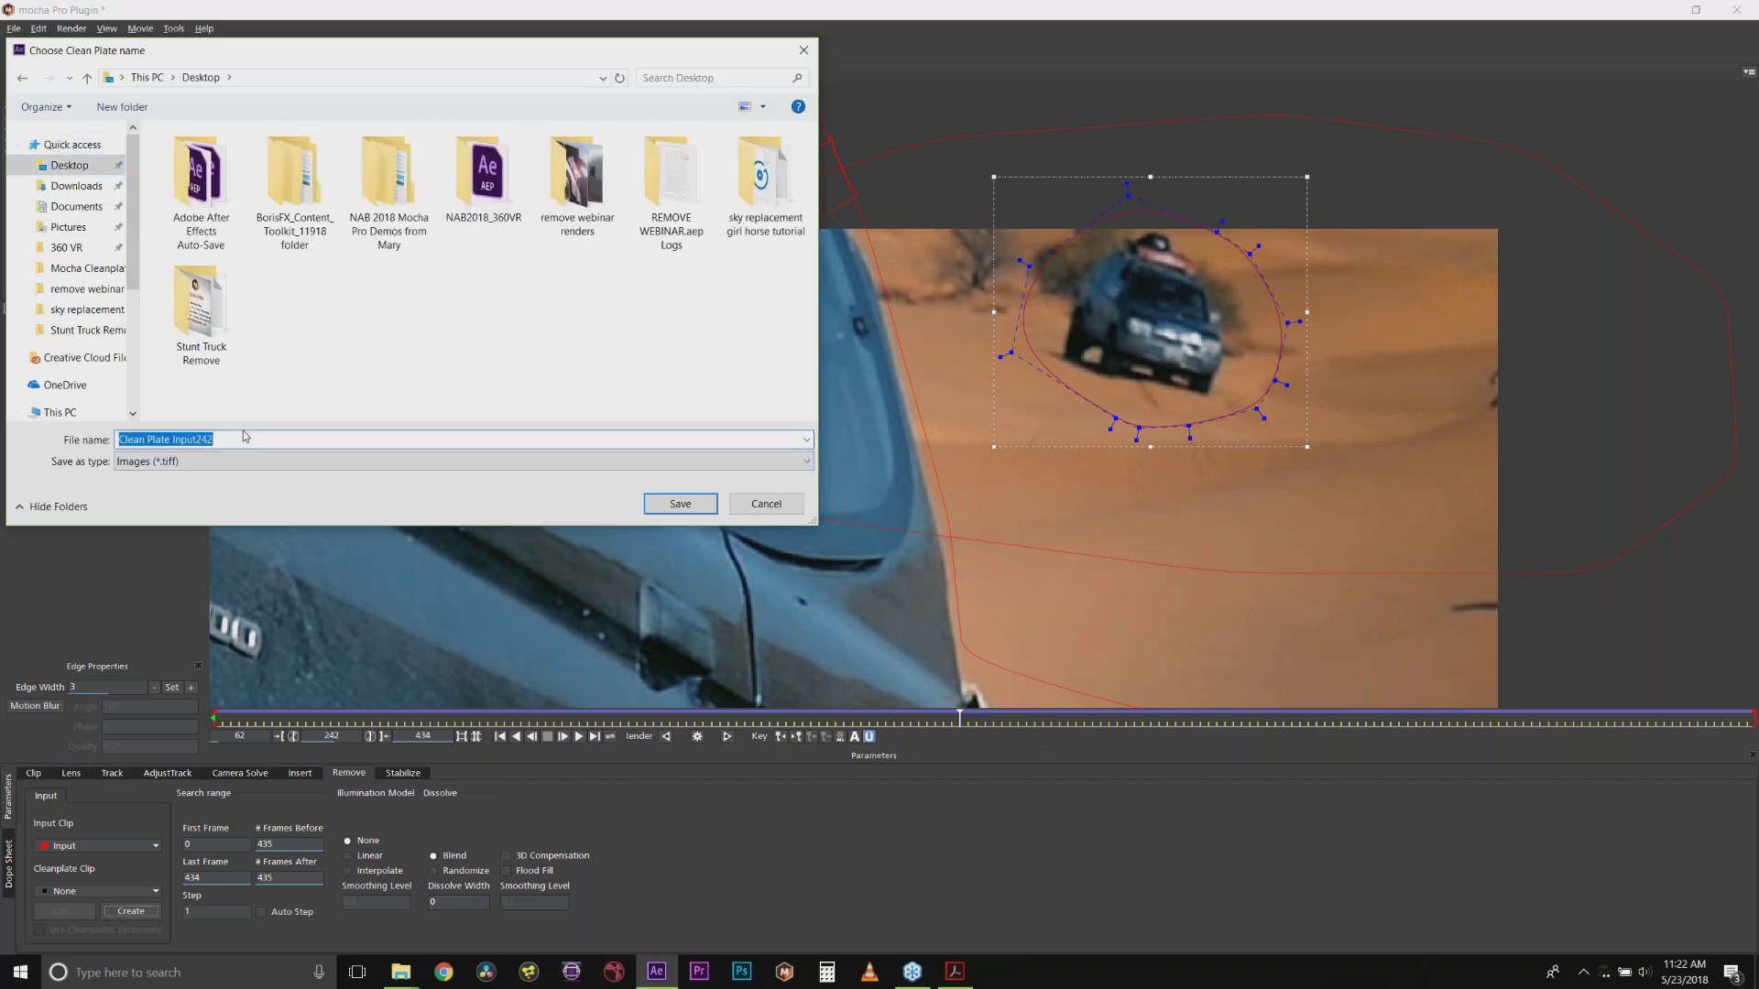
pyautogui.click(245, 441)
pyautogui.click(680, 505)
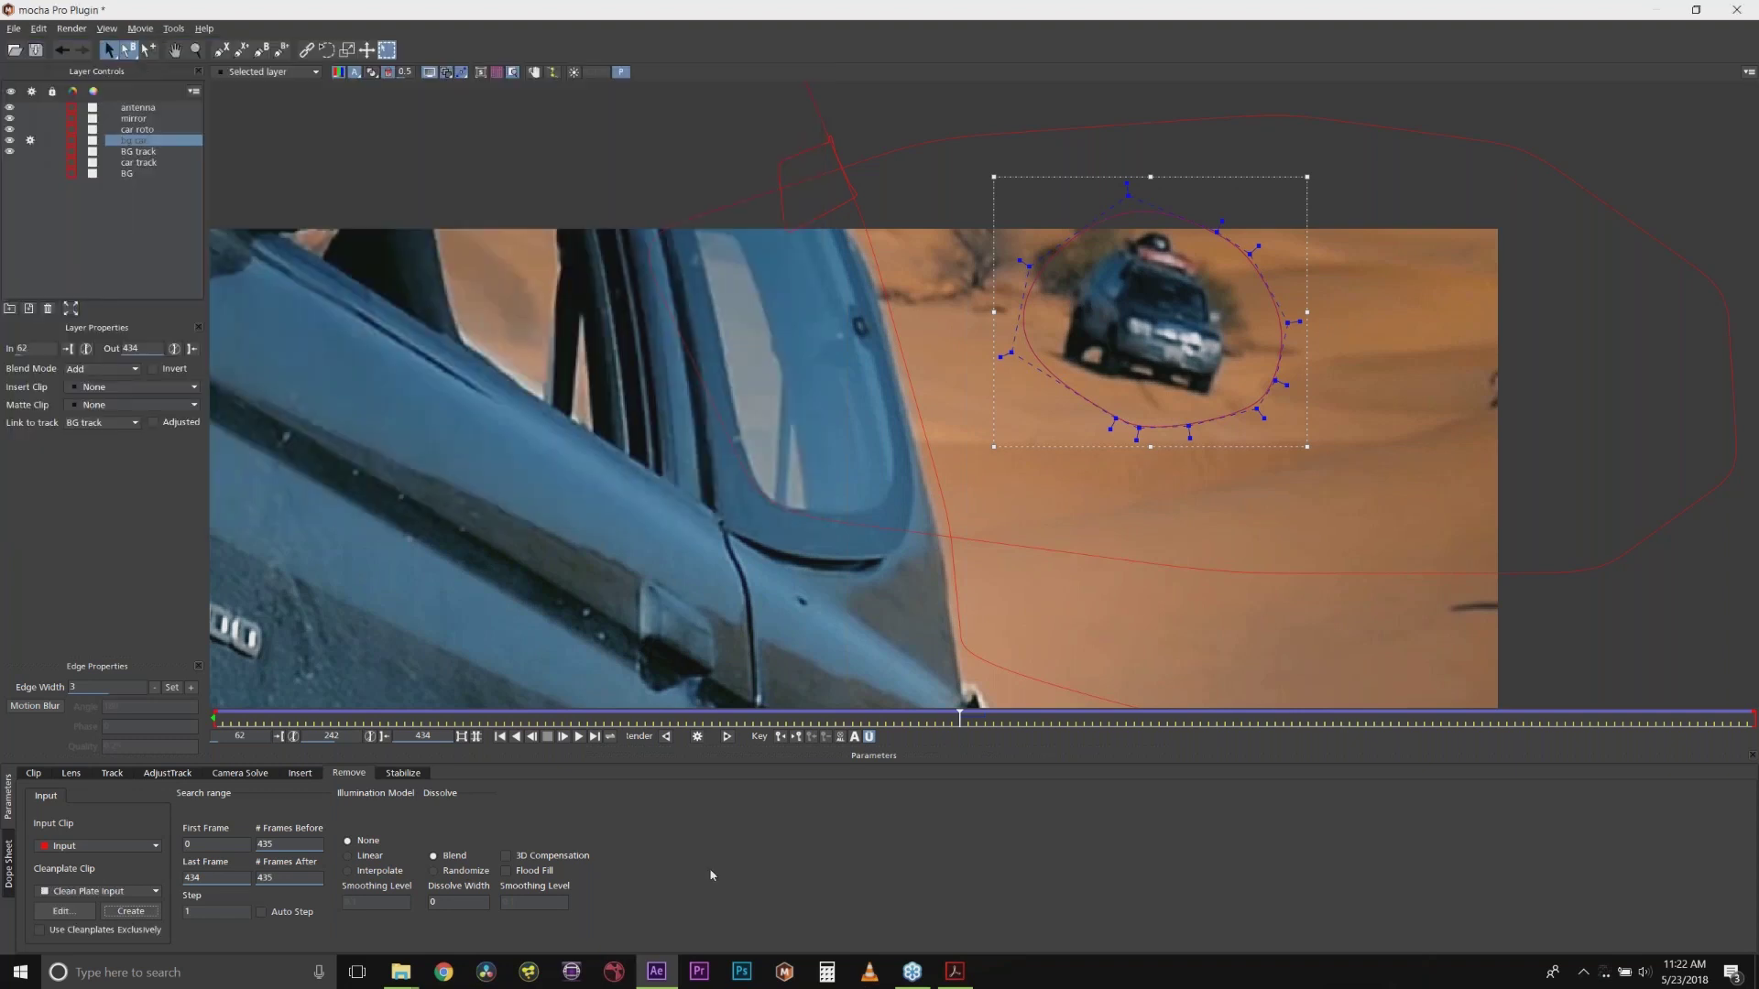
# Step: Switch to Photoshop and open the Clean Plate Input242 image from the Desktop
pyautogui.click(742, 971)
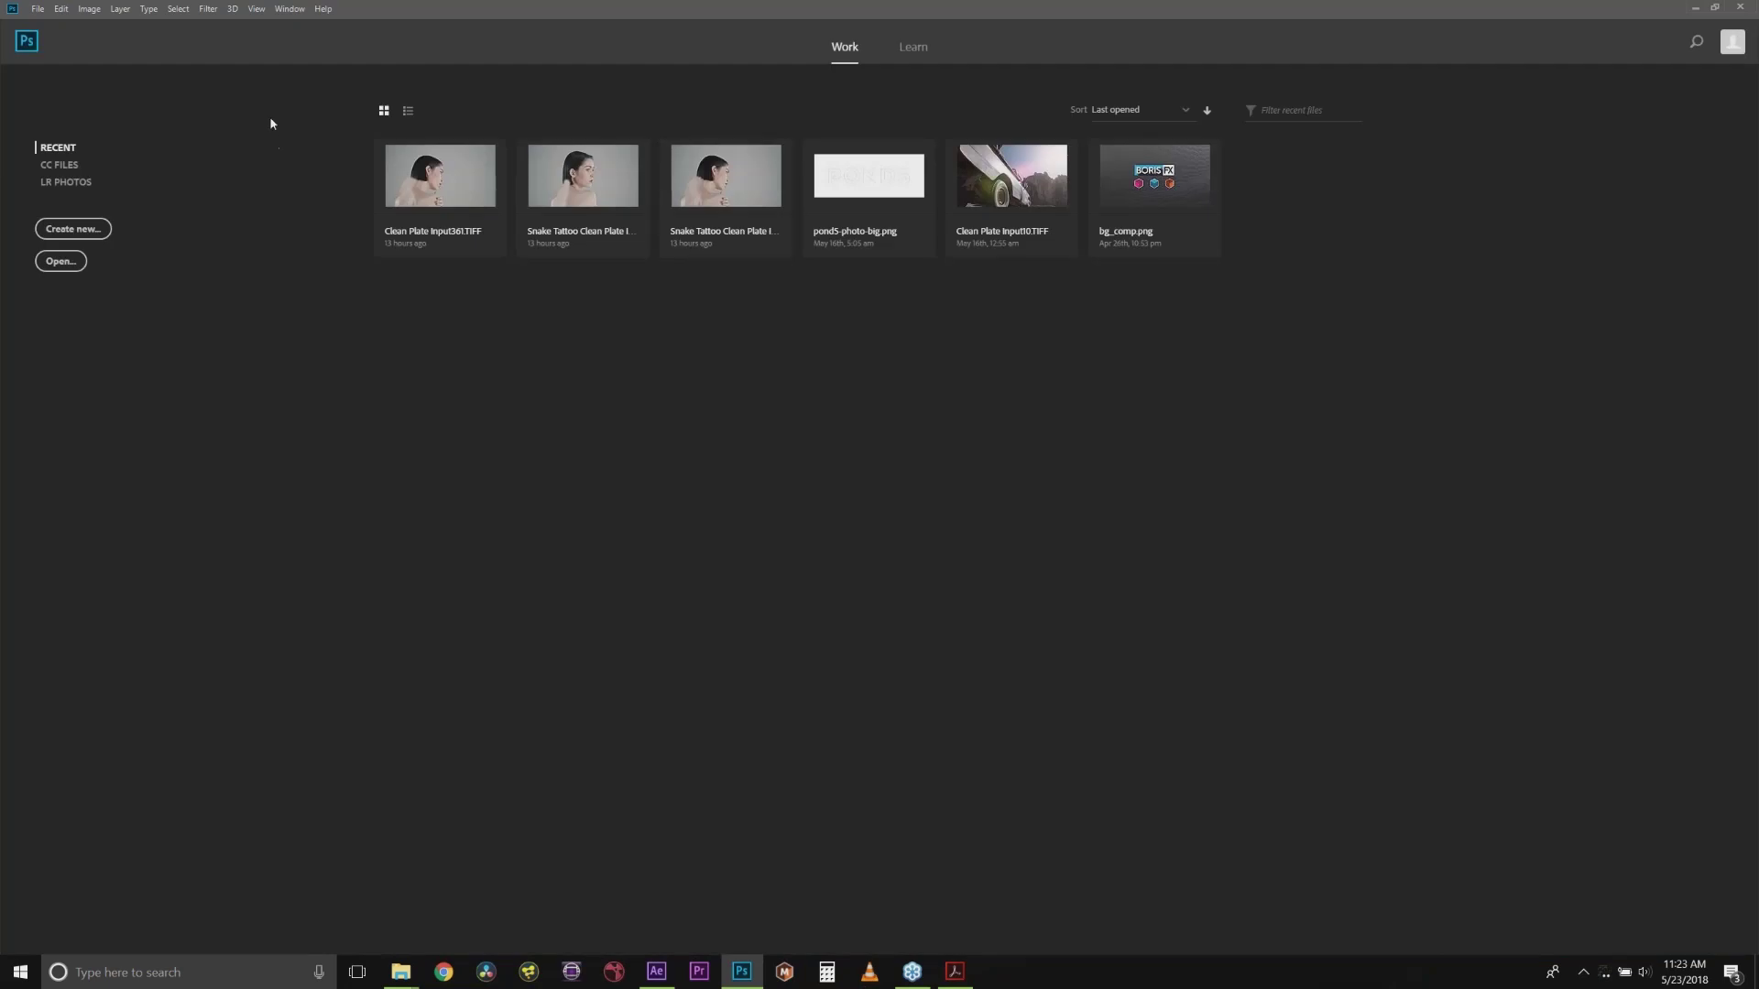
pyautogui.click(39, 9)
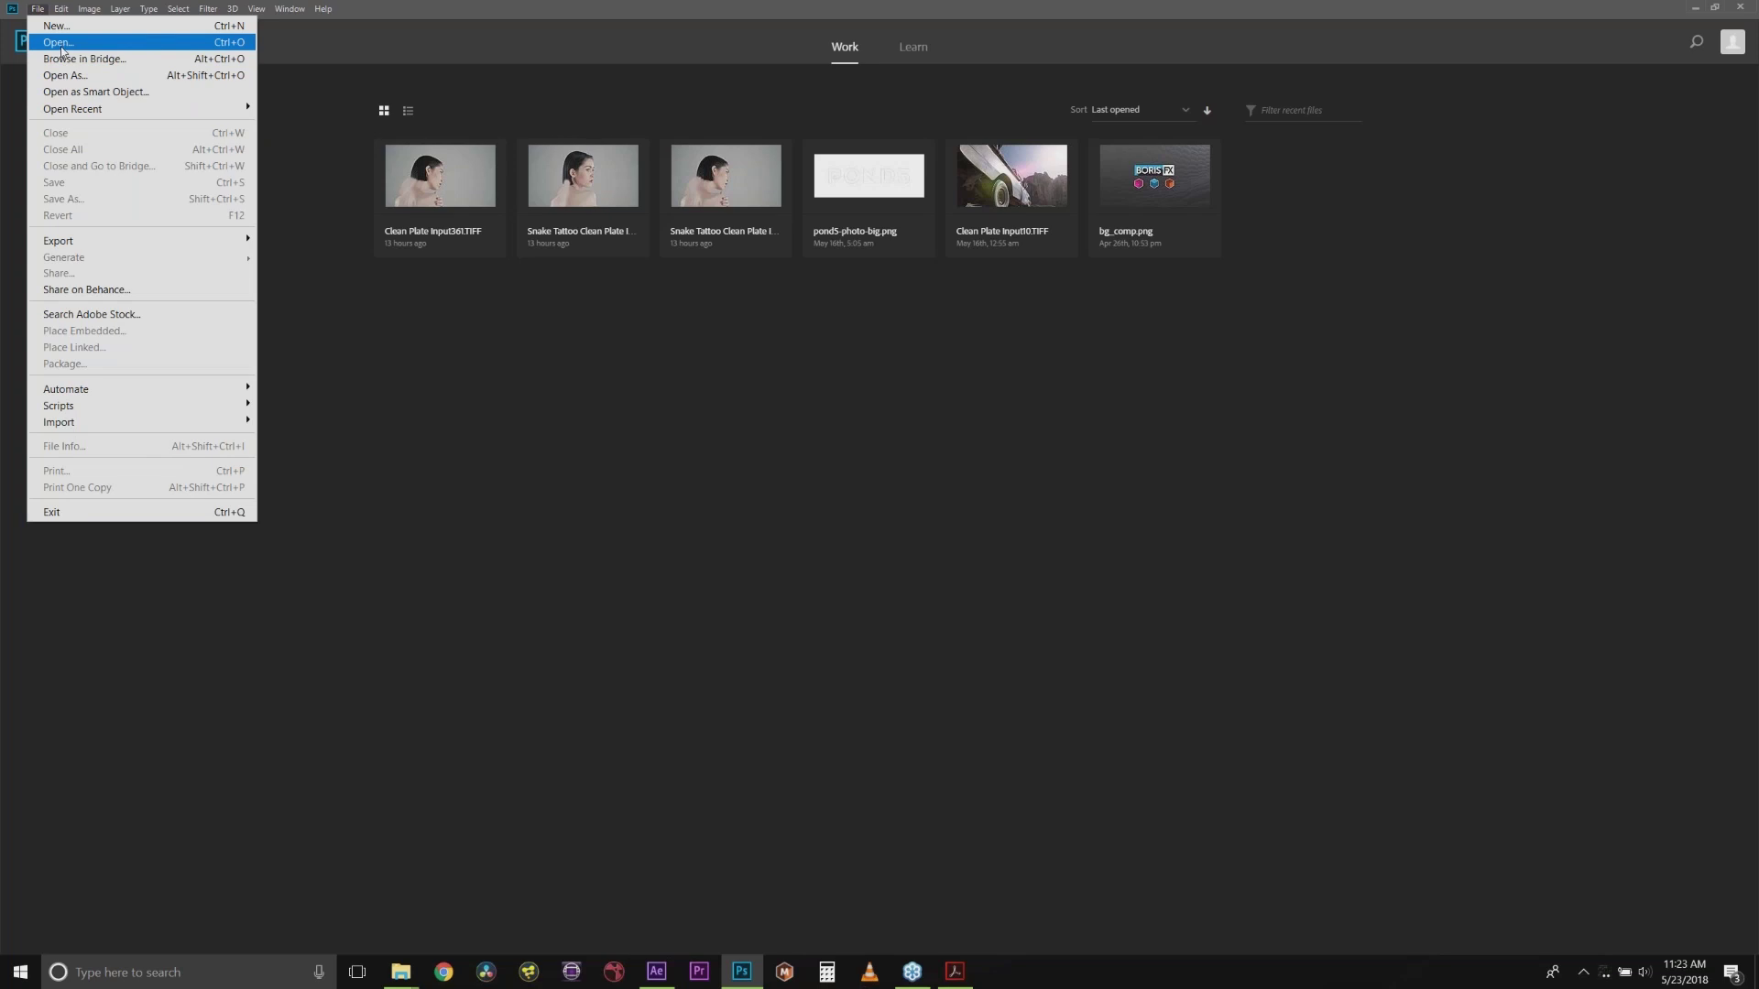
pyautogui.click(61, 43)
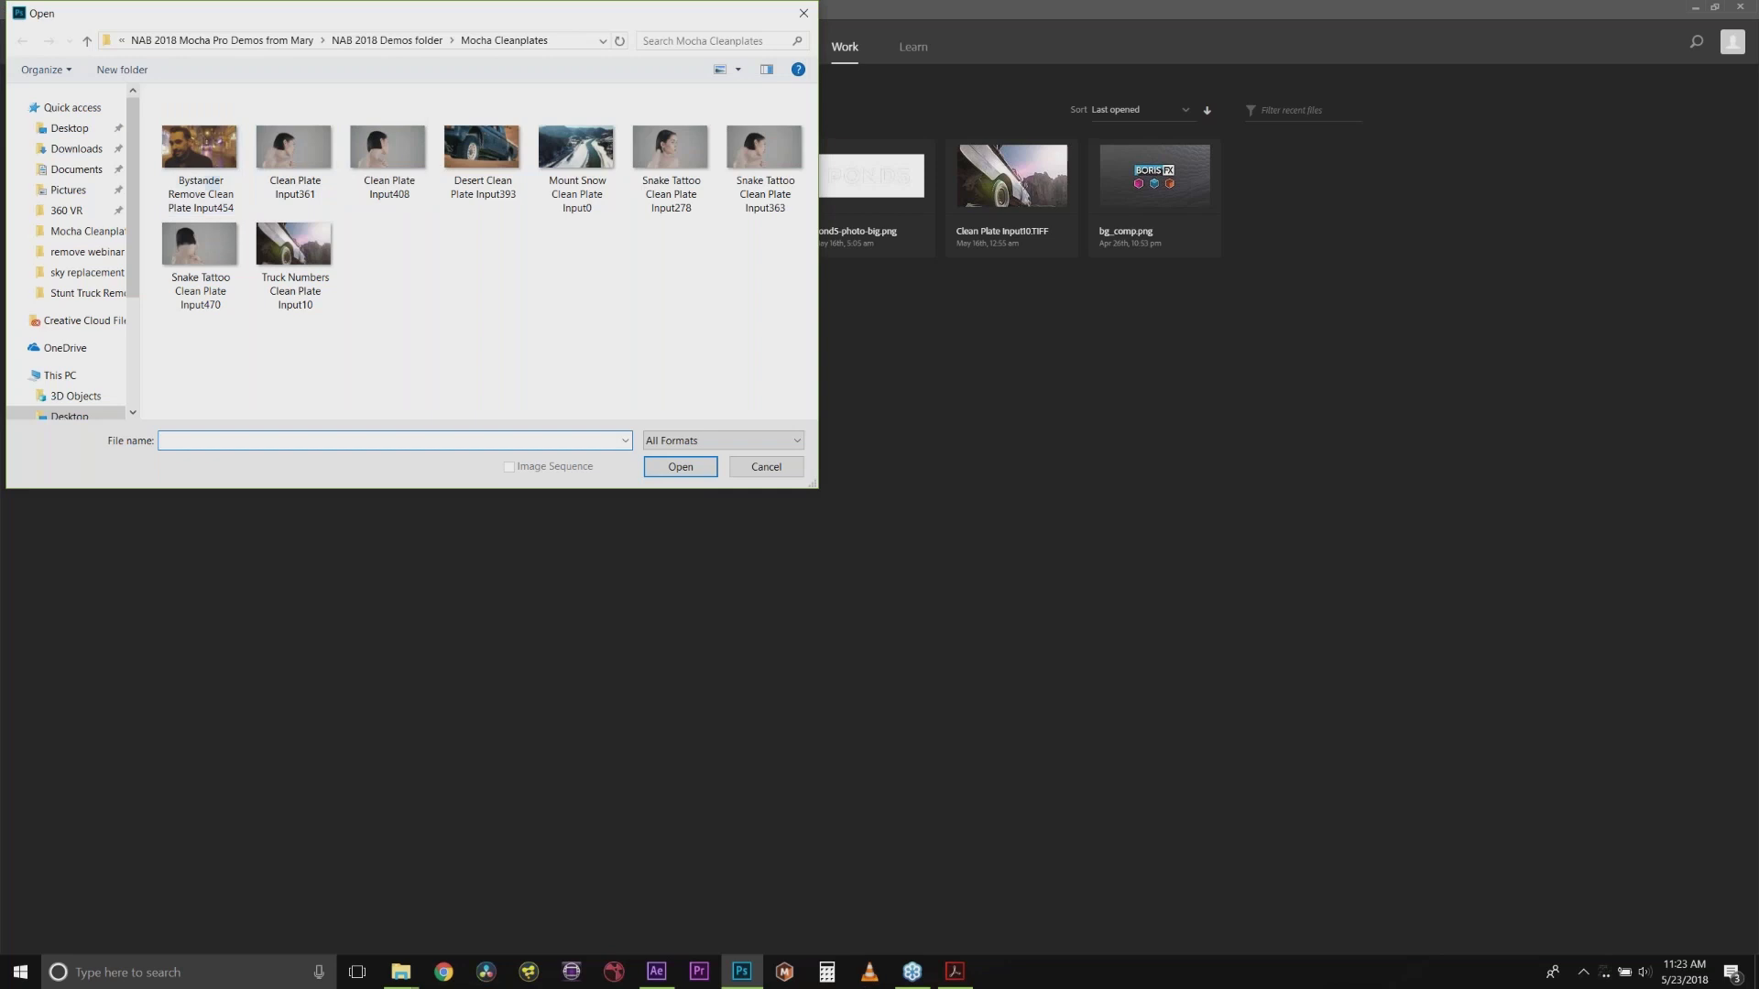
pyautogui.click(74, 133)
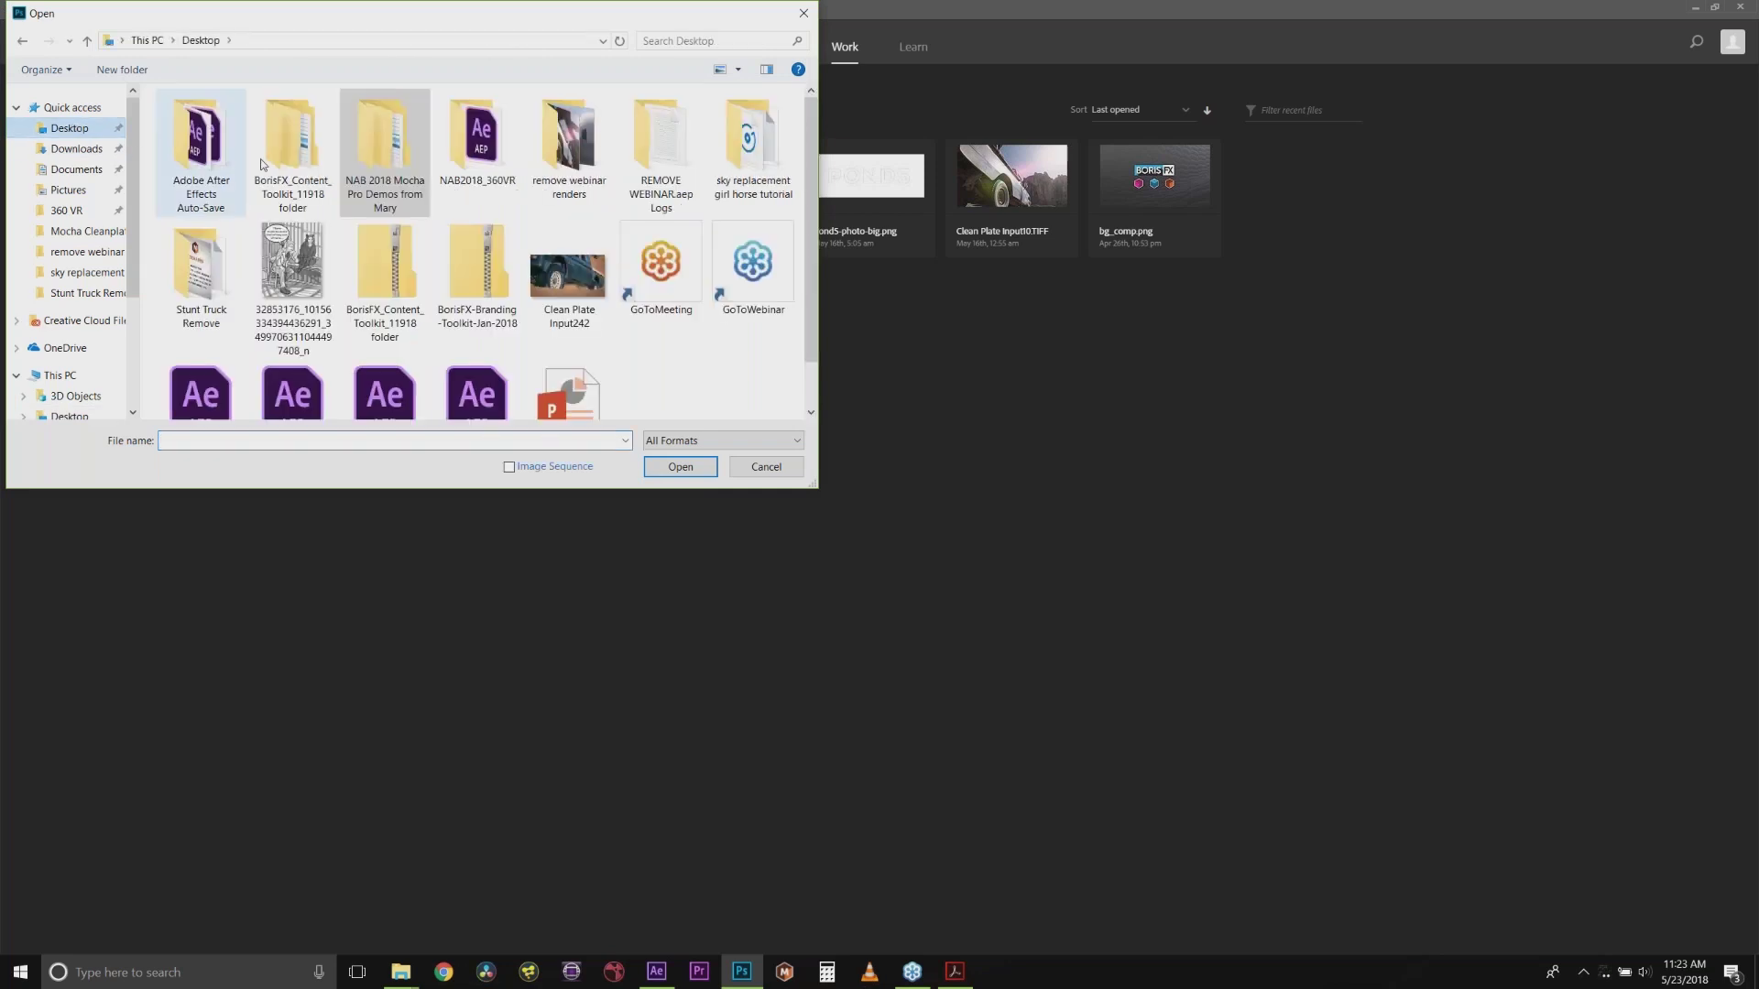
pyautogui.click(556, 280)
pyautogui.click(689, 466)
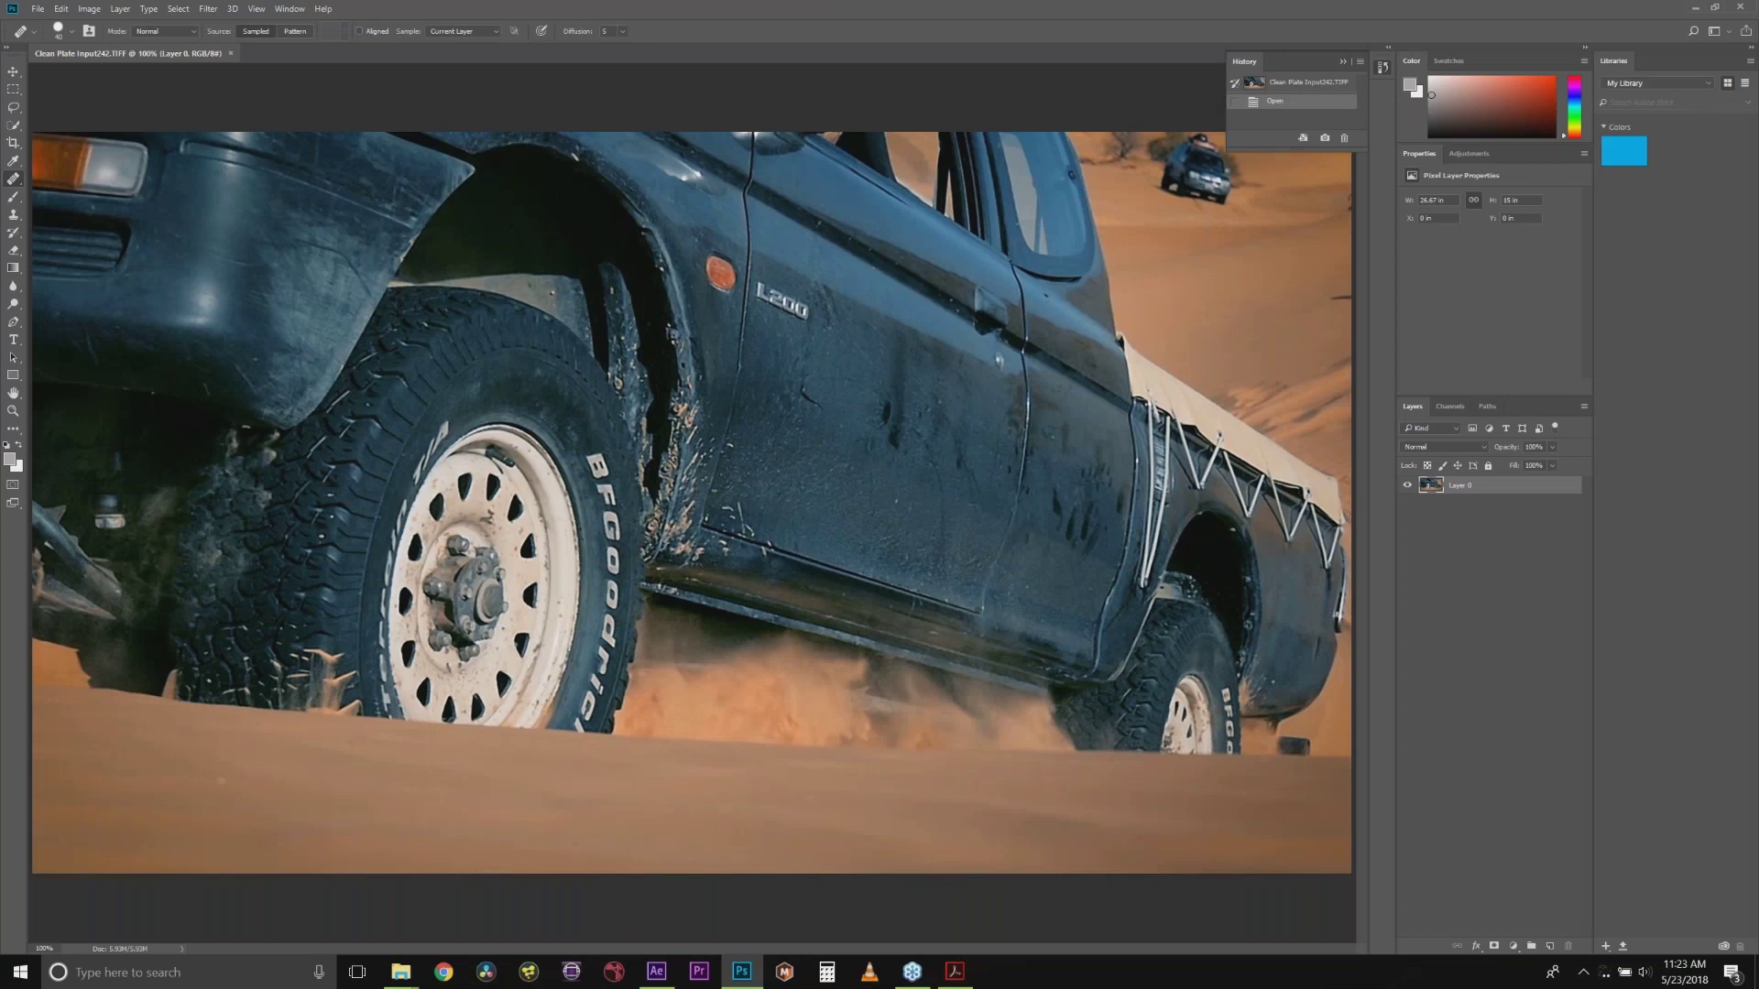
# Step: Use the Clone Stamp to paint sampled sand over the distant car's wheels and front bumper
pyautogui.click(13, 414)
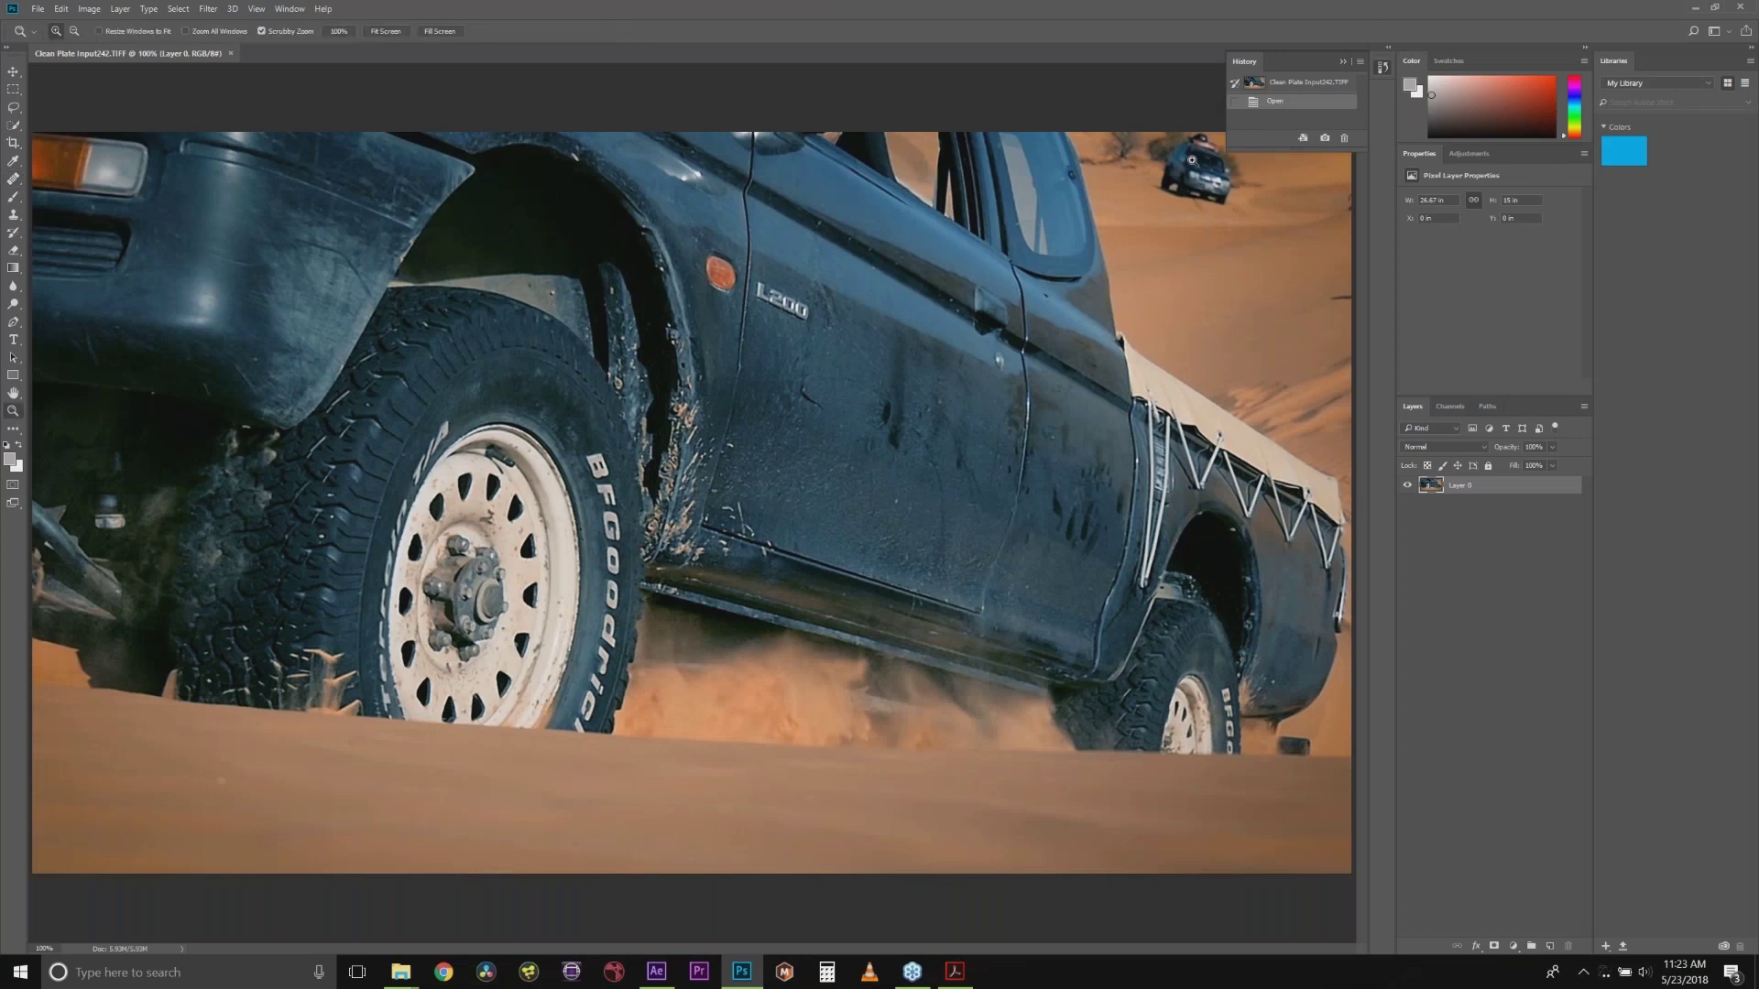
pyautogui.moveTo(1245, 161); pyautogui.dragTo(1049, 181)
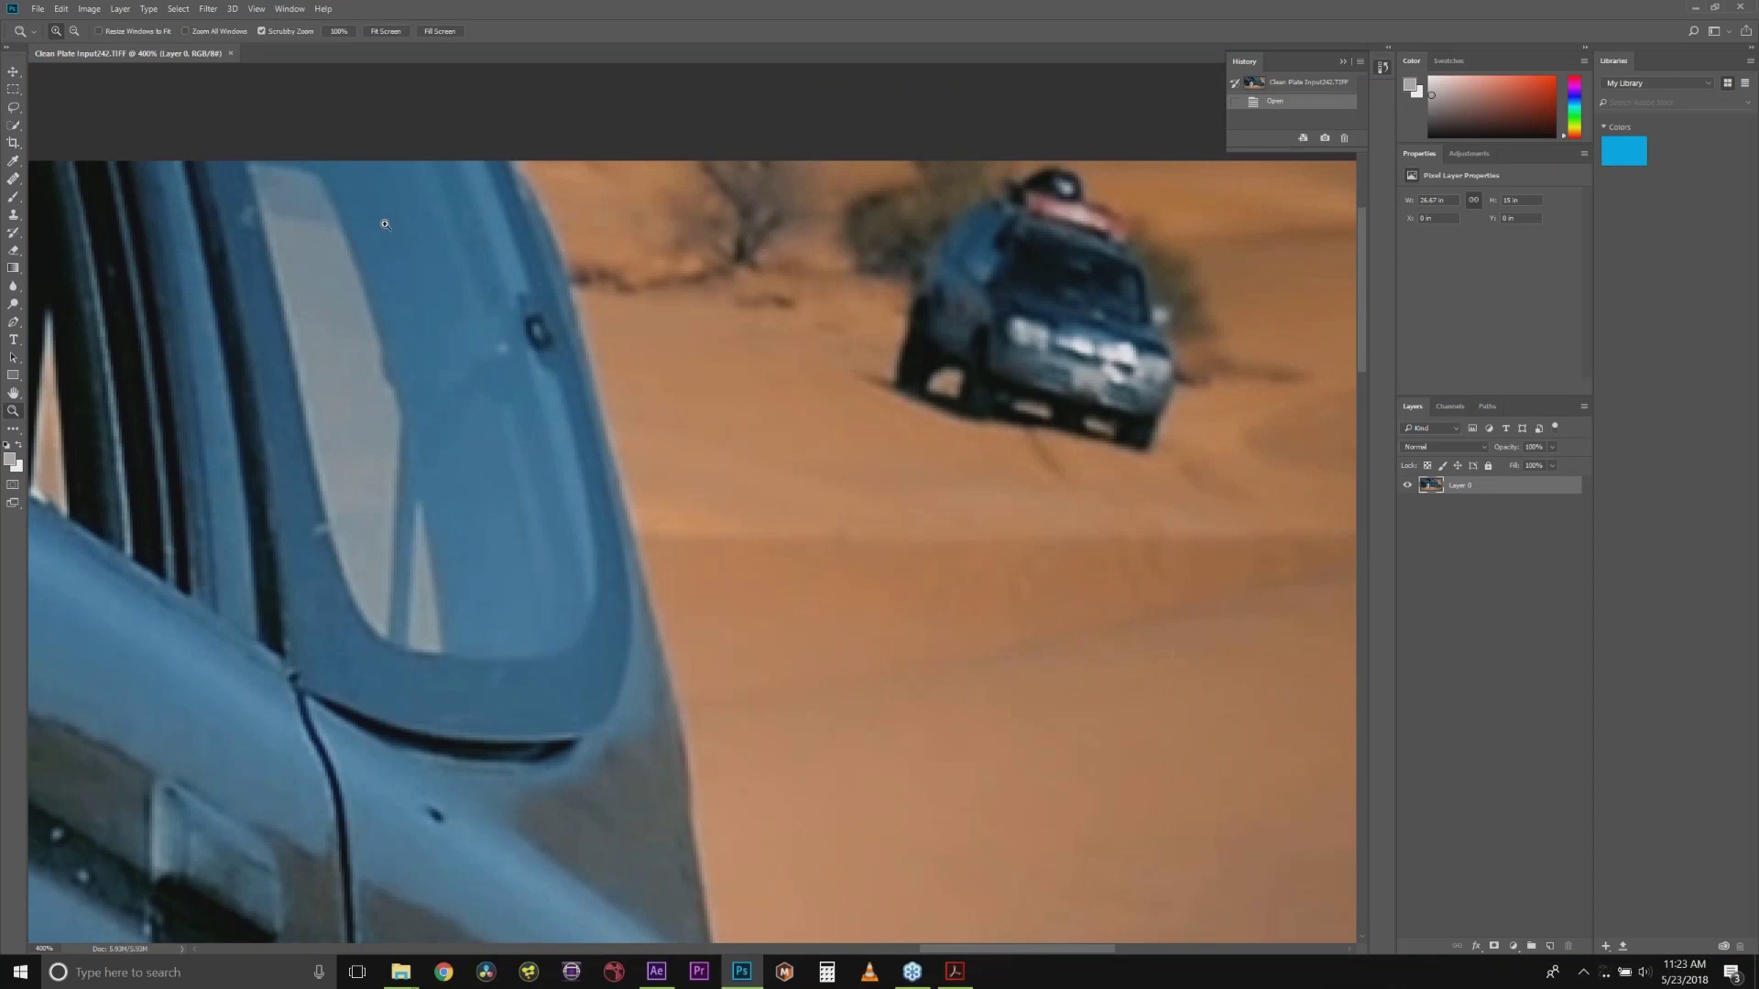
pyautogui.click(13, 213)
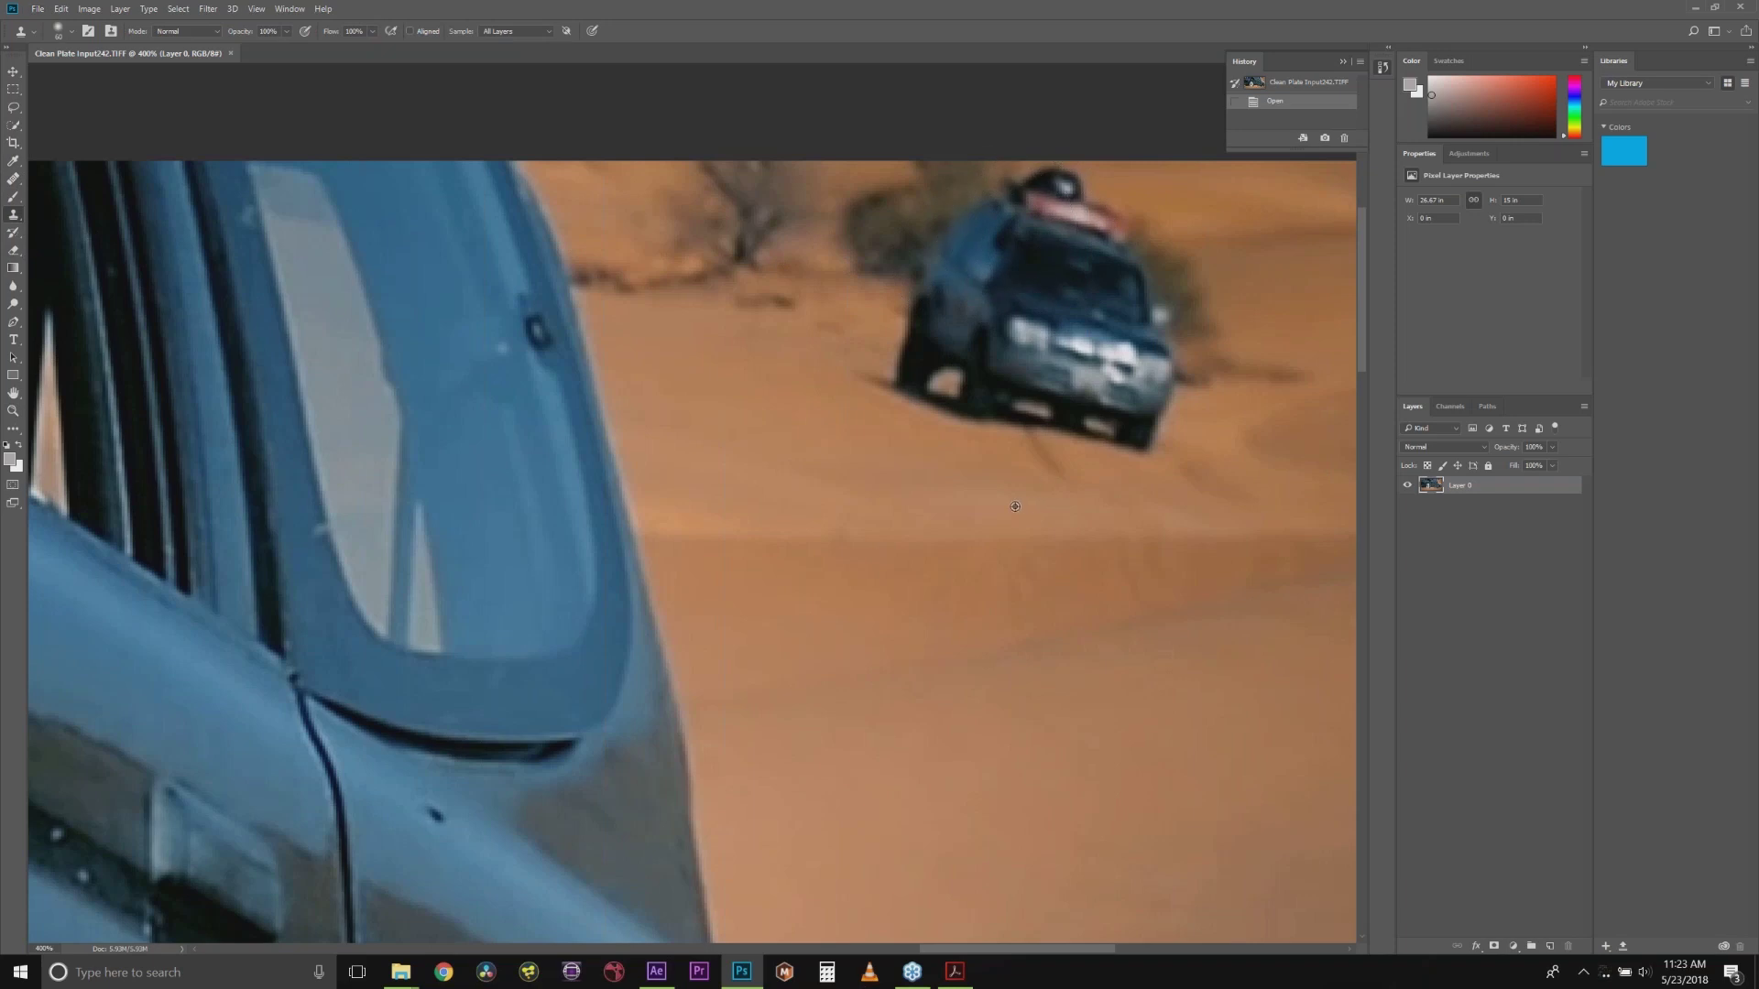
pyautogui.keyDown('alt'); pyautogui.click(982, 494); pyautogui.keyUp('alt')
pyautogui.moveTo(1045, 414)
pyautogui.mouseDown()
pyautogui.moveTo(1099, 384)
pyautogui.moveTo(1008, 348)
pyautogui.moveTo(962, 302)
pyautogui.moveTo(1121, 422)
pyautogui.moveTo(1016, 321)
pyautogui.mouseUp()
pyautogui.hotkey('ctrl', 'z')
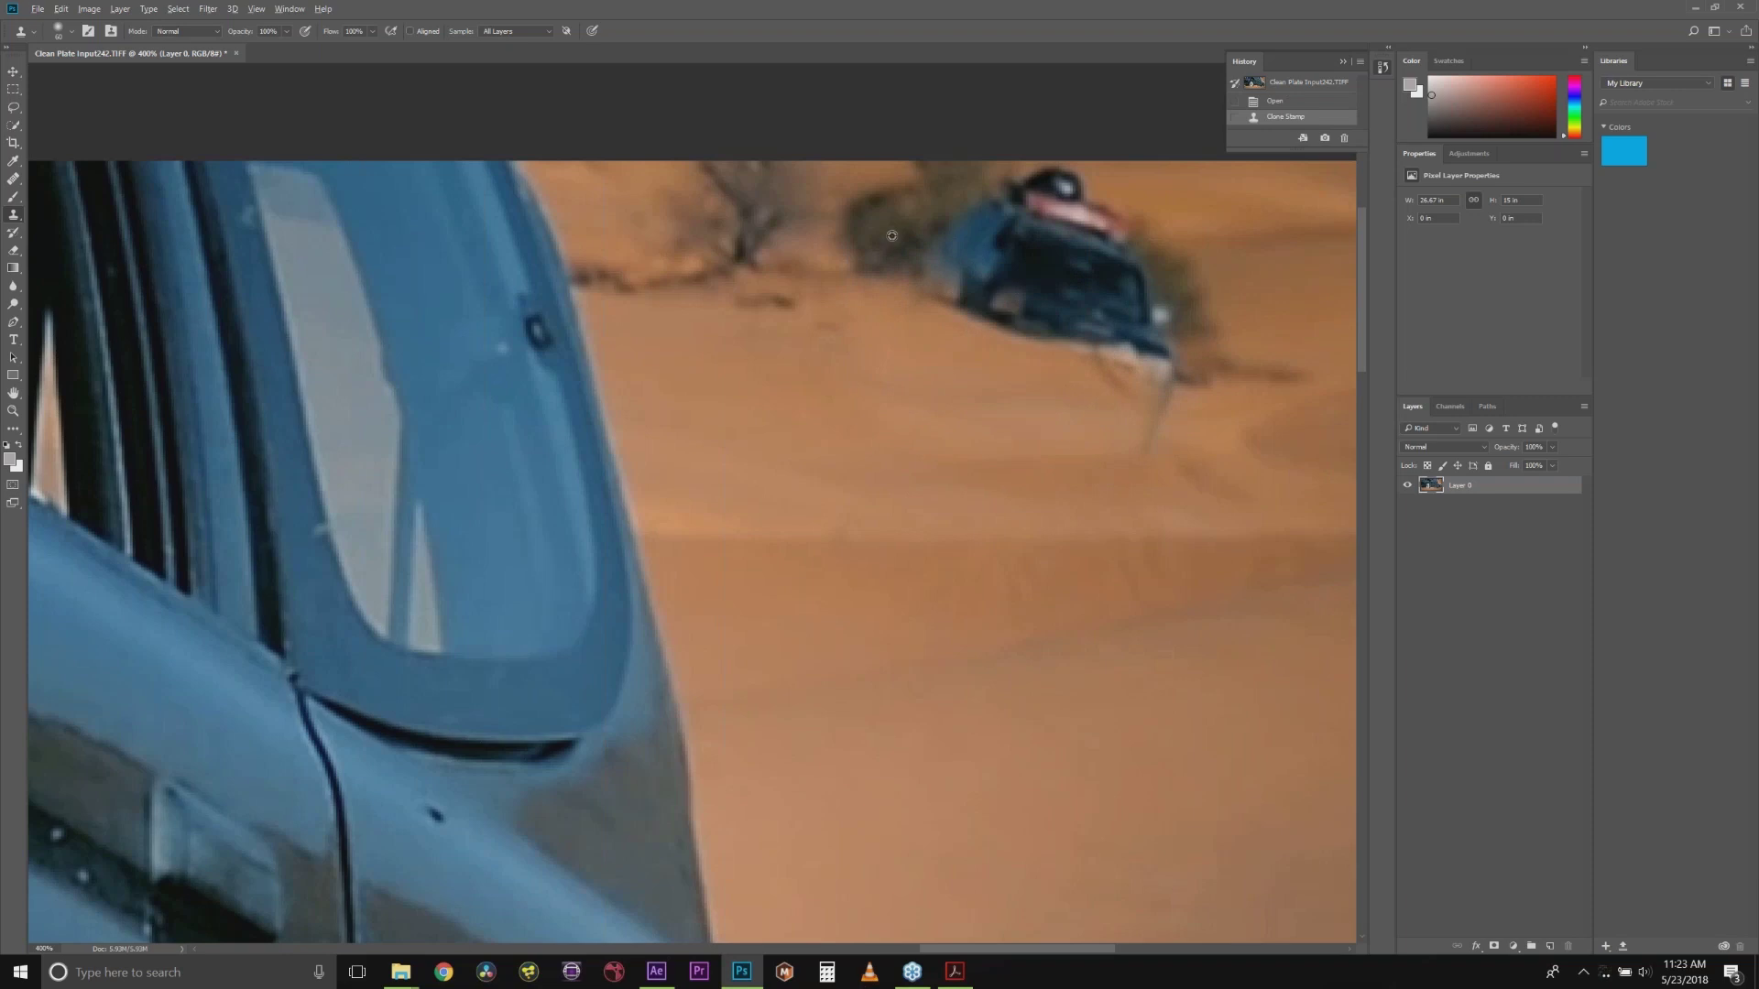
# Step: Clone the bush over the distant car's left side and sand across its roof rack
pyautogui.keyDown('alt'); pyautogui.click(883, 226); pyautogui.keyUp('alt')
pyautogui.moveTo(943, 247)
pyautogui.mouseDown()
pyautogui.moveTo(1002, 213)
pyautogui.moveTo(1054, 174)
pyautogui.mouseUp()
pyautogui.keyDown('alt'); pyautogui.click(1175, 189); pyautogui.keyUp('alt')
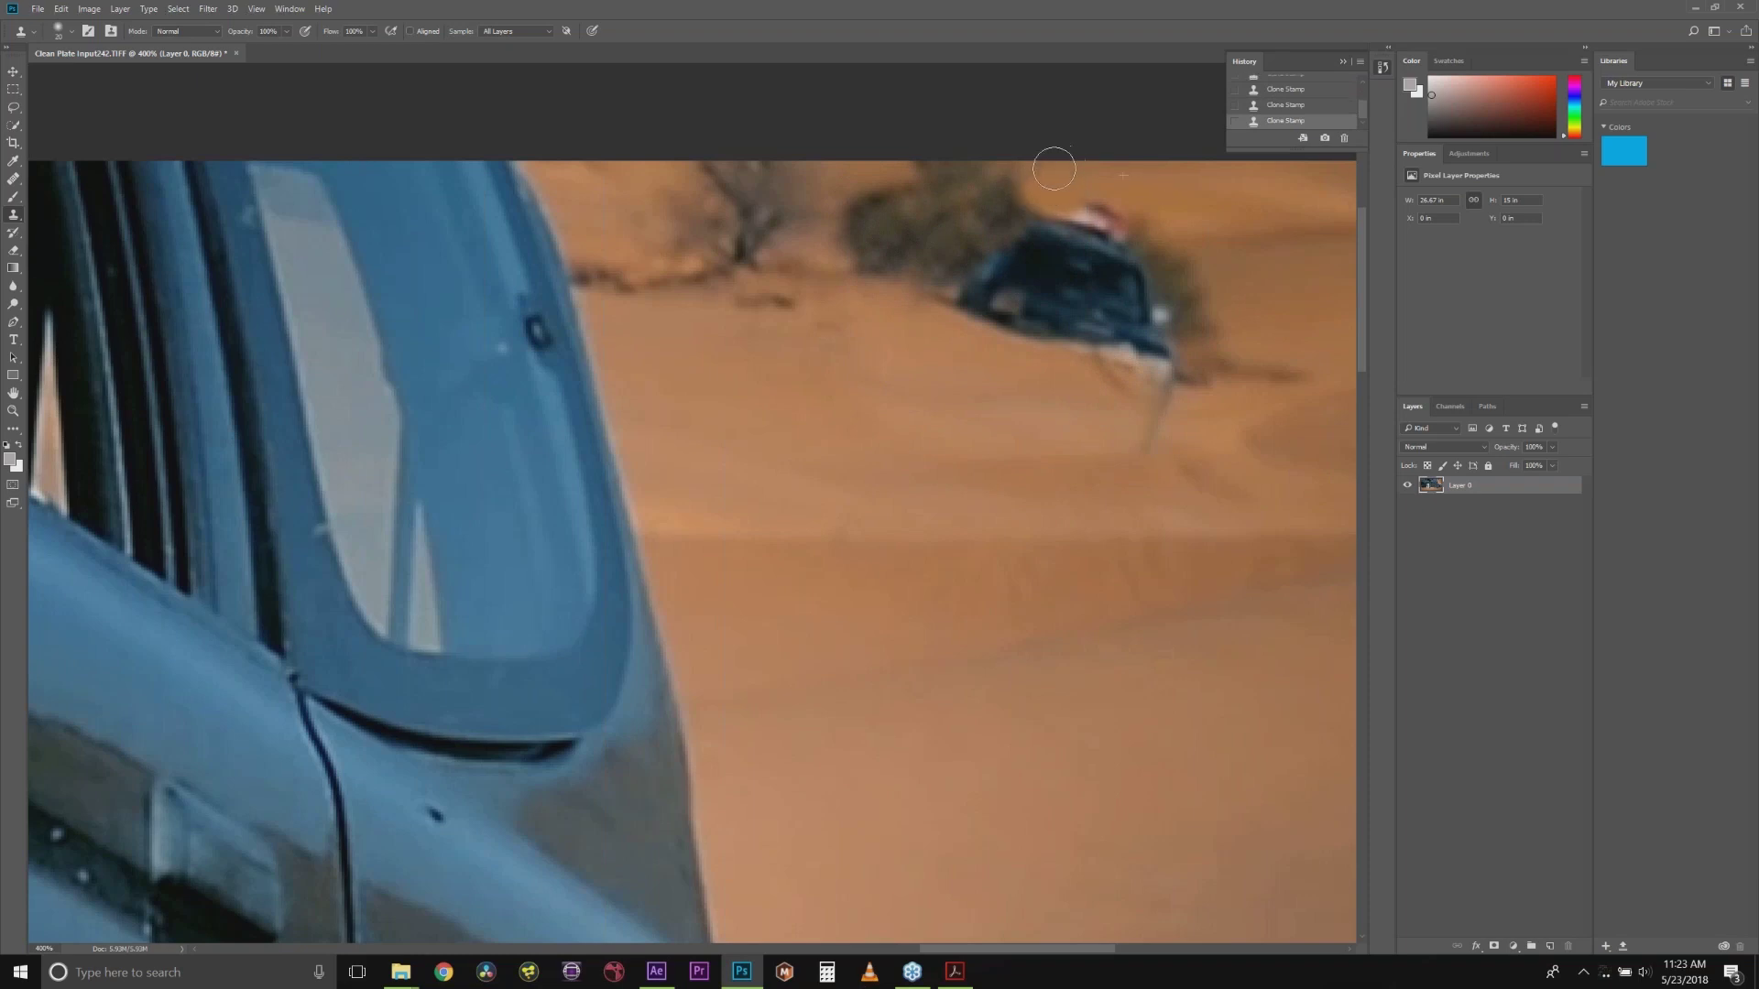
# Step: Clone sand over the red roof load and right side of the car, and clear the leftover smear beneath it
pyautogui.keyDown('alt'); pyautogui.click(1236, 243); pyautogui.keyUp('alt')
pyautogui.moveTo(1182, 246)
pyautogui.mouseDown()
pyautogui.moveTo(1104, 254)
pyautogui.moveTo(1139, 236)
pyautogui.moveTo(1081, 215)
pyautogui.mouseUp()
pyautogui.hotkey('ctrl', 'z')
pyautogui.moveTo(1109, 222)
pyautogui.mouseDown()
pyautogui.moveTo(1066, 228)
pyautogui.moveTo(1109, 240)
pyautogui.moveTo(1162, 366)
pyautogui.mouseUp()
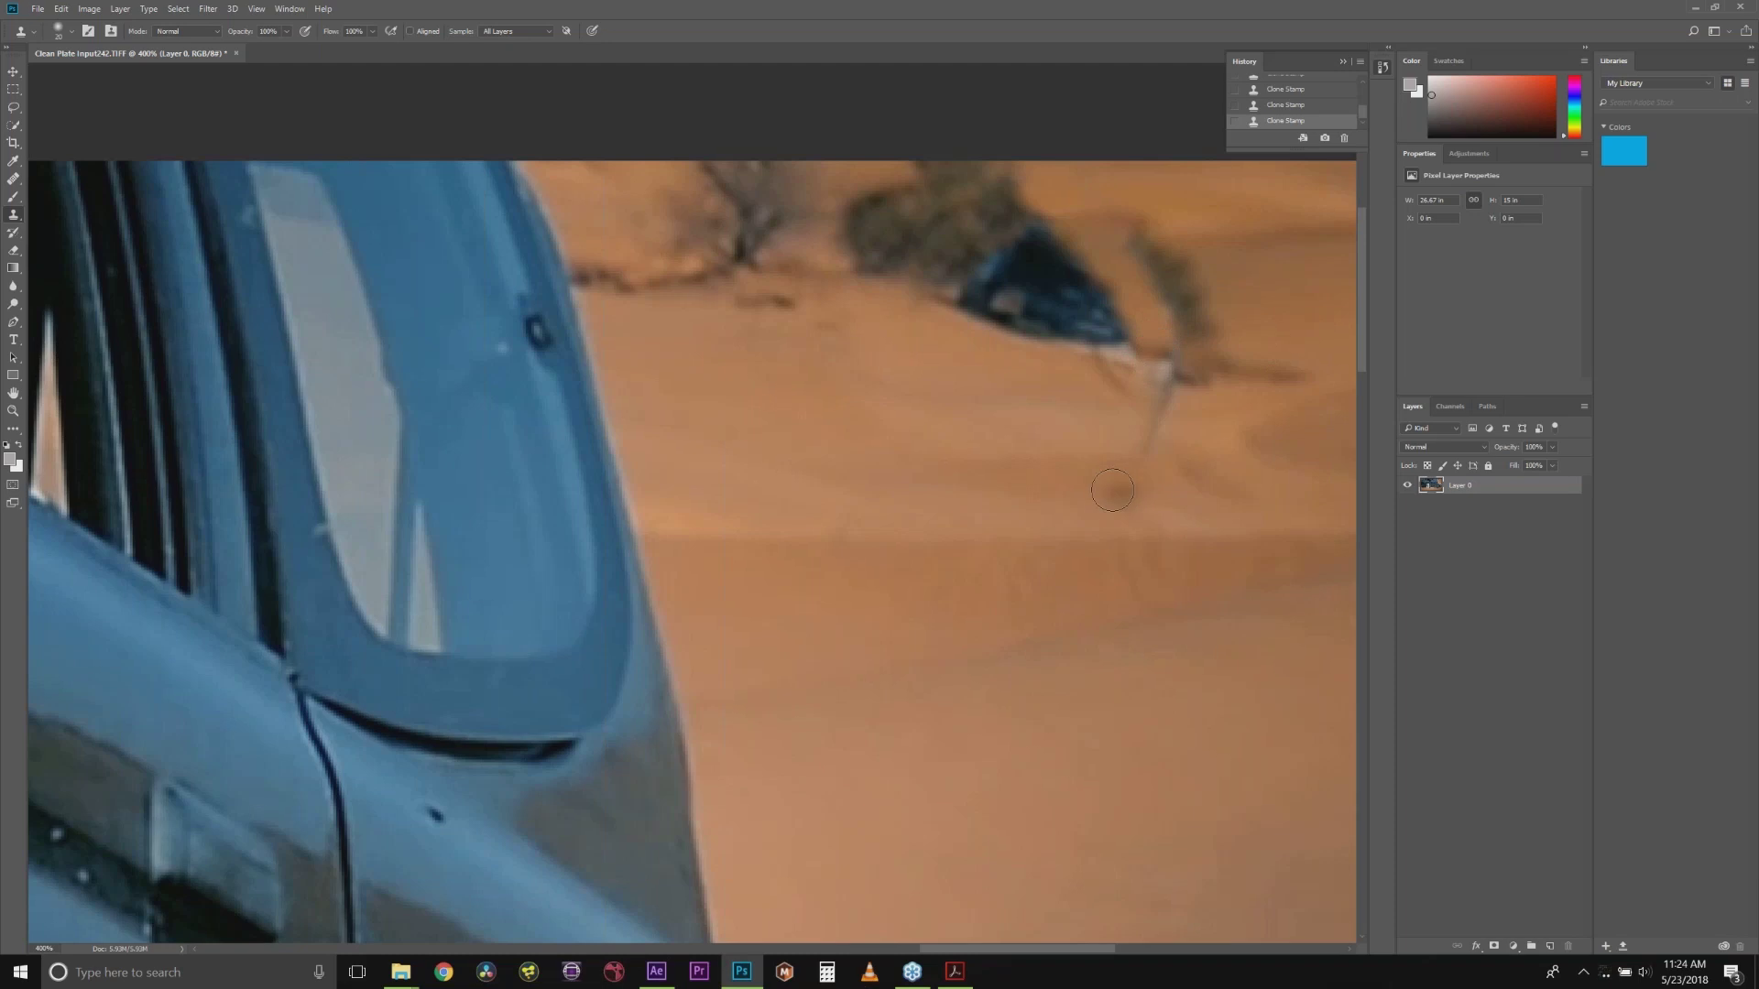
pyautogui.keyDown('alt'); pyautogui.click(1158, 463); pyautogui.keyUp('alt')
pyautogui.moveTo(1141, 426)
pyautogui.mouseDown()
pyautogui.moveTo(1214, 416)
pyautogui.moveTo(1159, 399)
pyautogui.mouseUp()
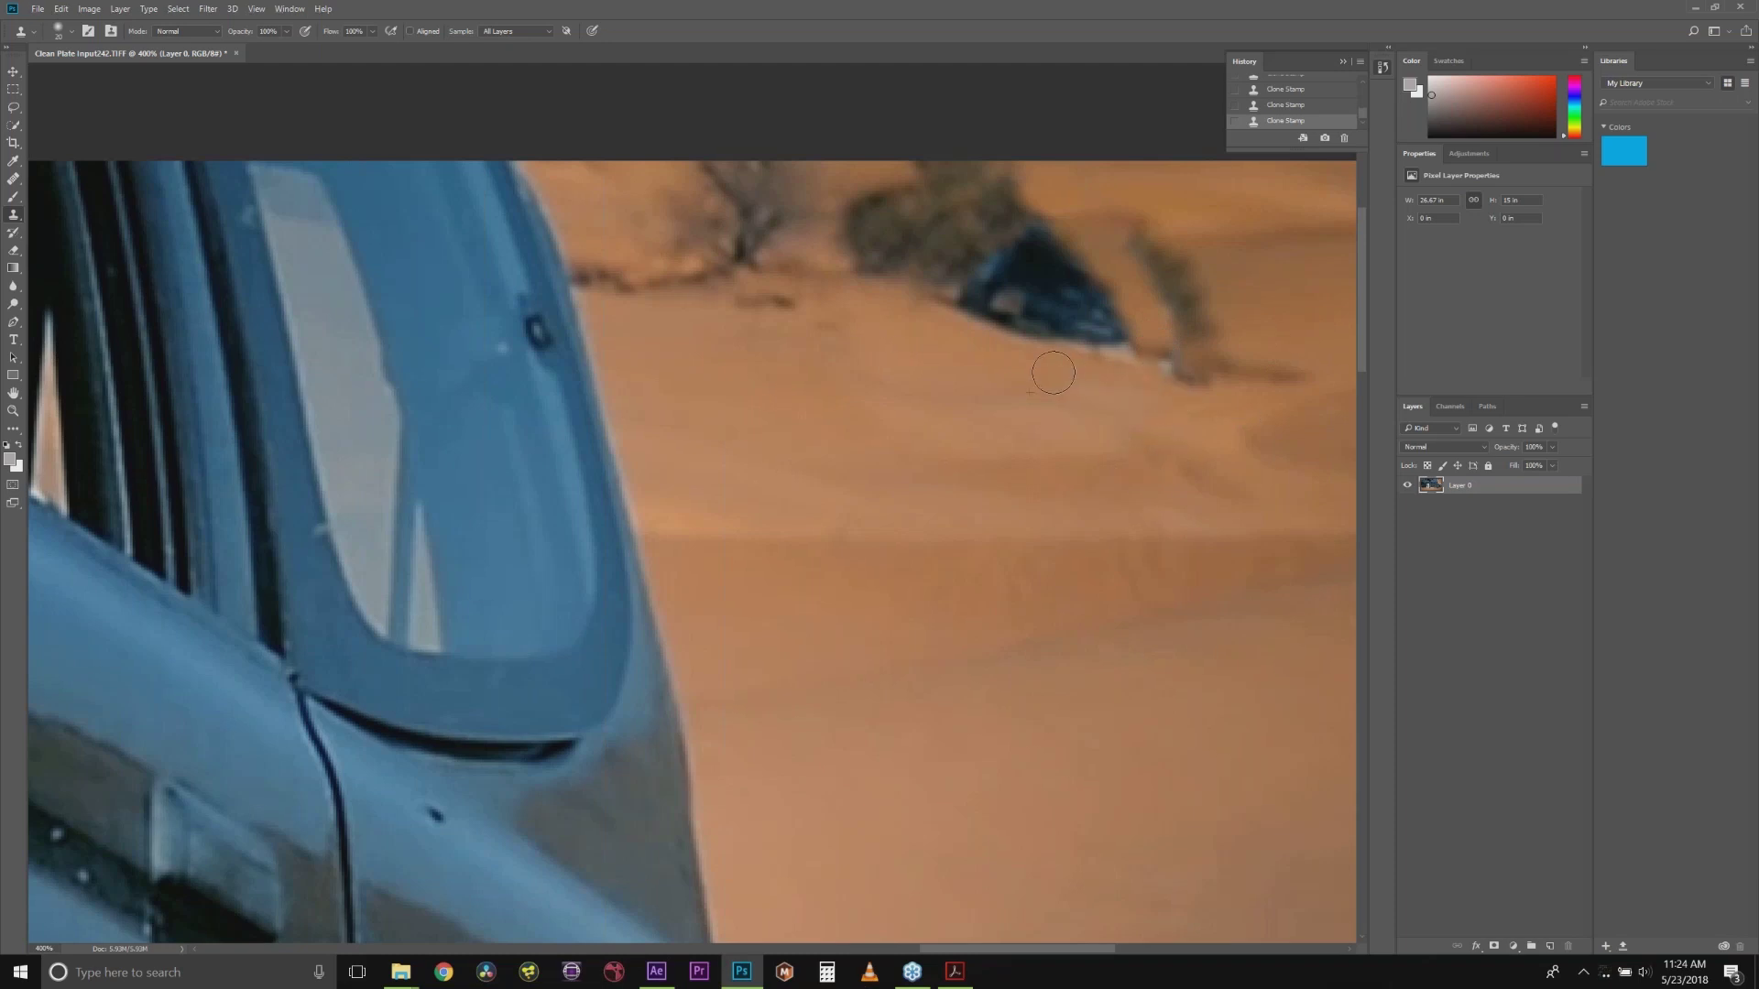
# Step: Clone bush texture over the rest of the car, shaping two separate bushes with a clean sand edge beneath them
pyautogui.moveTo(958, 272)
pyautogui.mouseDown()
pyautogui.moveTo(1111, 273)
pyautogui.moveTo(1136, 285)
pyautogui.moveTo(1118, 311)
pyautogui.moveTo(1131, 316)
pyautogui.mouseUp()
pyautogui.keyDown('alt'); pyautogui.click(902, 243); pyautogui.keyUp('alt')
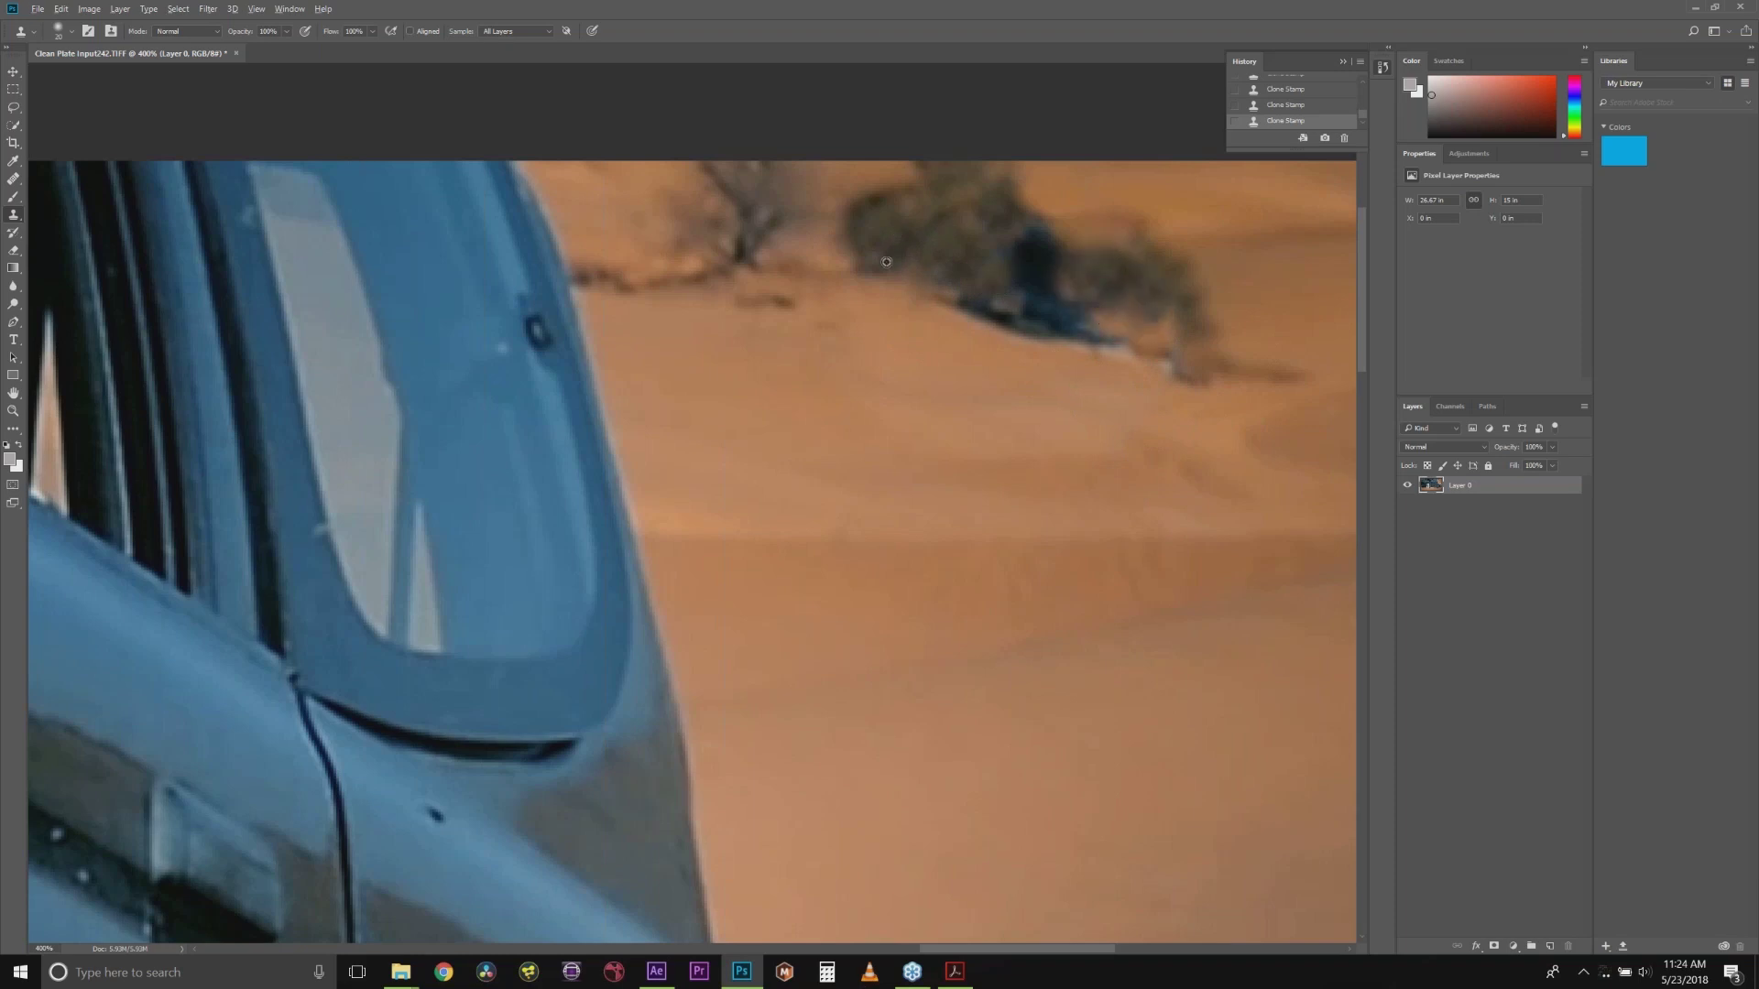
pyautogui.moveTo(1004, 295)
pyautogui.mouseDown()
pyautogui.moveTo(1116, 308)
pyautogui.moveTo(1156, 329)
pyautogui.mouseUp()
pyautogui.keyDown('alt'); pyautogui.click(957, 379); pyautogui.keyUp('alt')
pyautogui.moveTo(1054, 265)
pyautogui.mouseDown()
pyautogui.moveTo(1019, 257)
pyautogui.moveTo(1046, 245)
pyautogui.moveTo(1013, 247)
pyautogui.moveTo(1018, 224)
pyautogui.moveTo(1013, 261)
pyautogui.moveTo(1044, 311)
pyautogui.mouseUp()
pyautogui.keyDown('alt'); pyautogui.click(1091, 231); pyautogui.keyUp('alt')
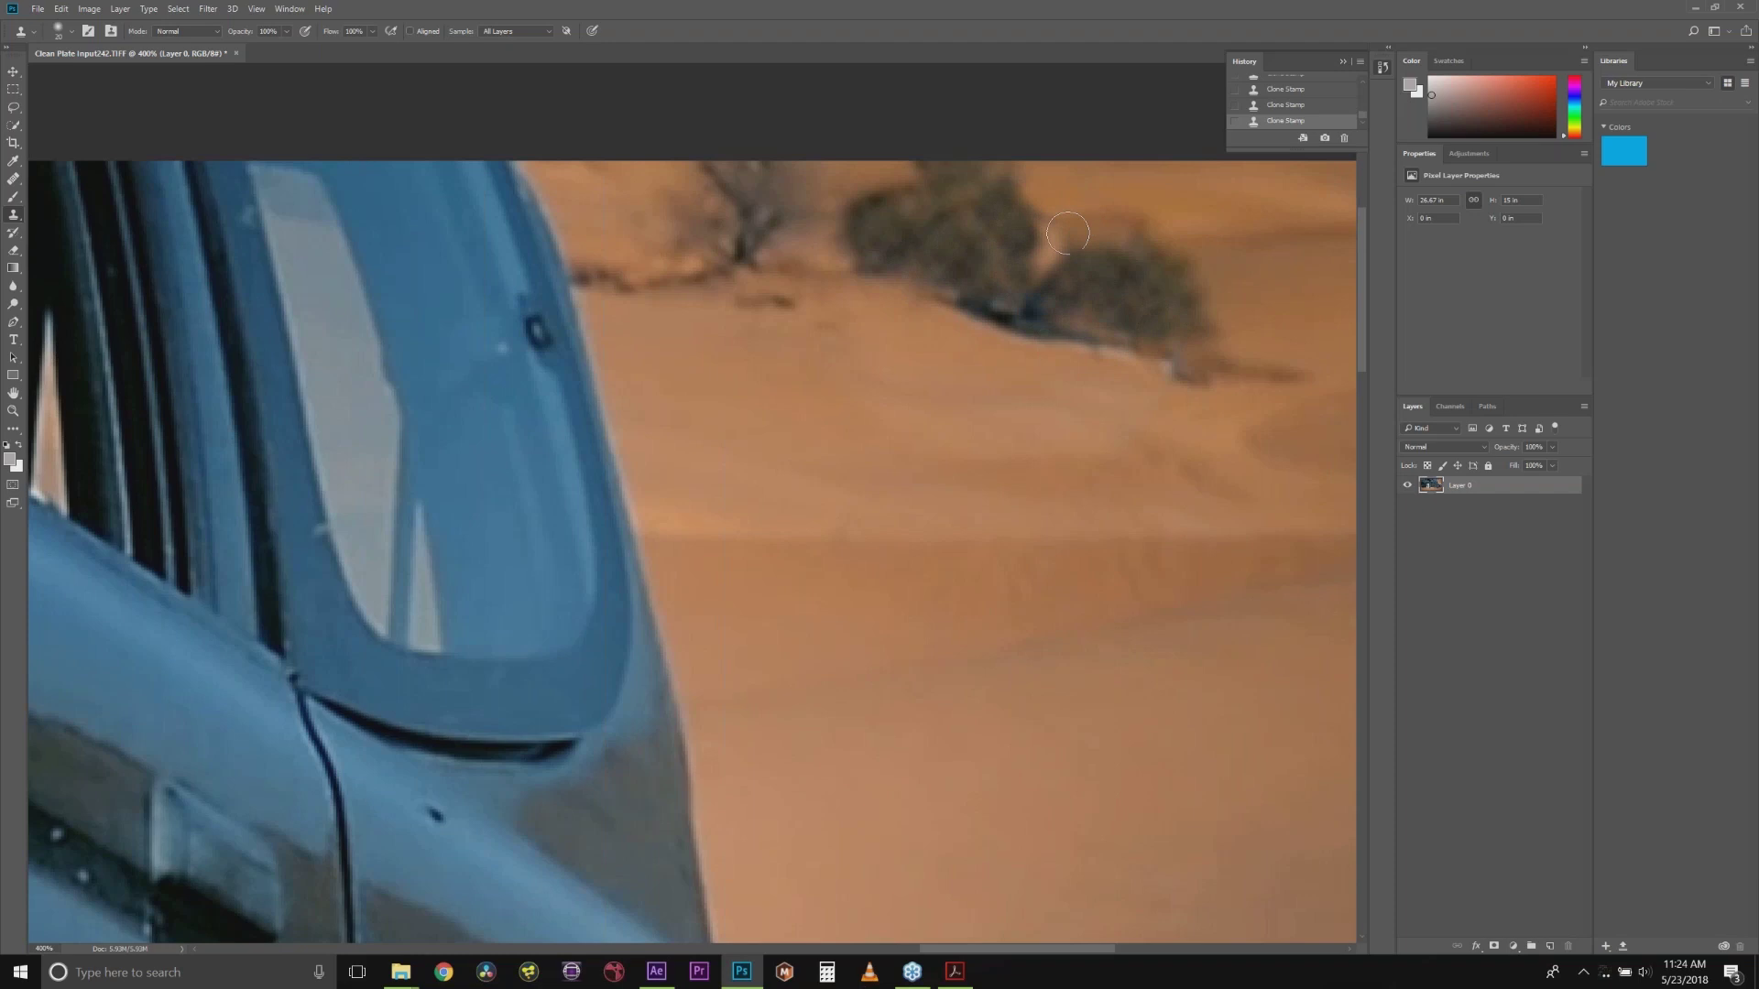
pyautogui.moveTo(1053, 233)
pyautogui.mouseDown()
pyautogui.moveTo(970, 275)
pyautogui.moveTo(969, 233)
pyautogui.mouseUp()
pyautogui.moveTo(912, 307); pyautogui.dragTo(1174, 370)
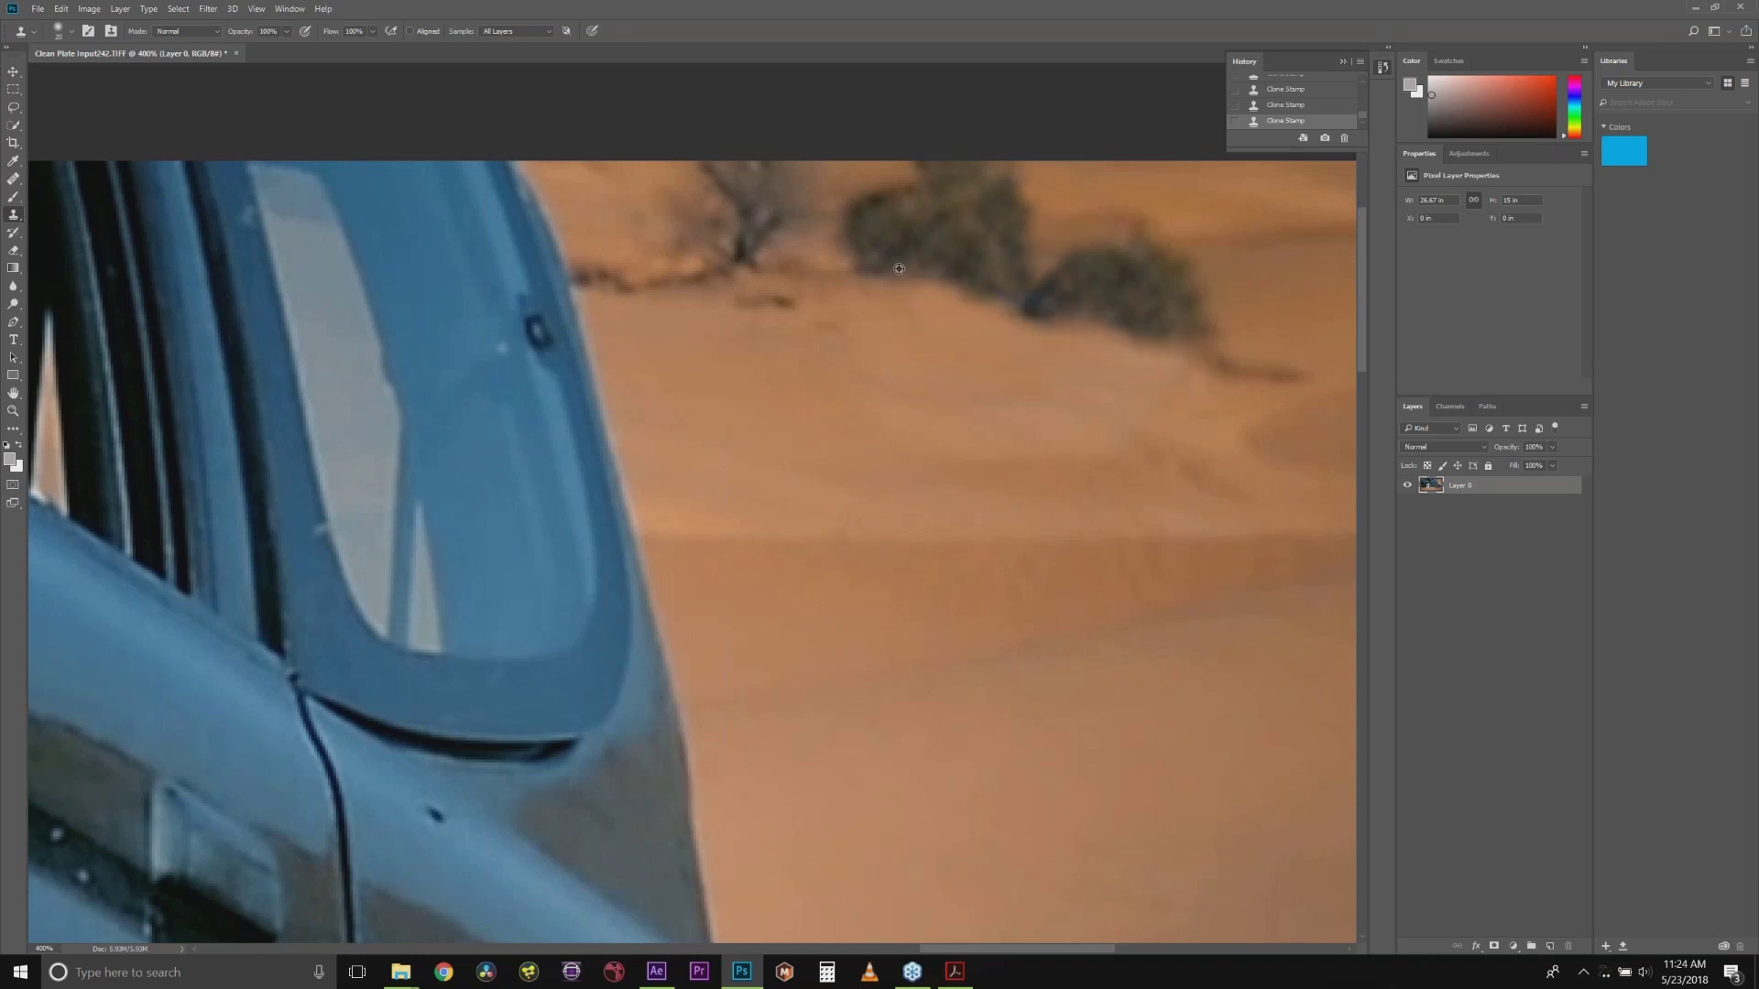
# Step: With a smaller Healing Brush, blend the repeated details and edges of the cloned bushes
pyautogui.click(12, 179)
pyautogui.press('[')
pyautogui.press('[')
pyautogui.press('[')
pyautogui.press('[')
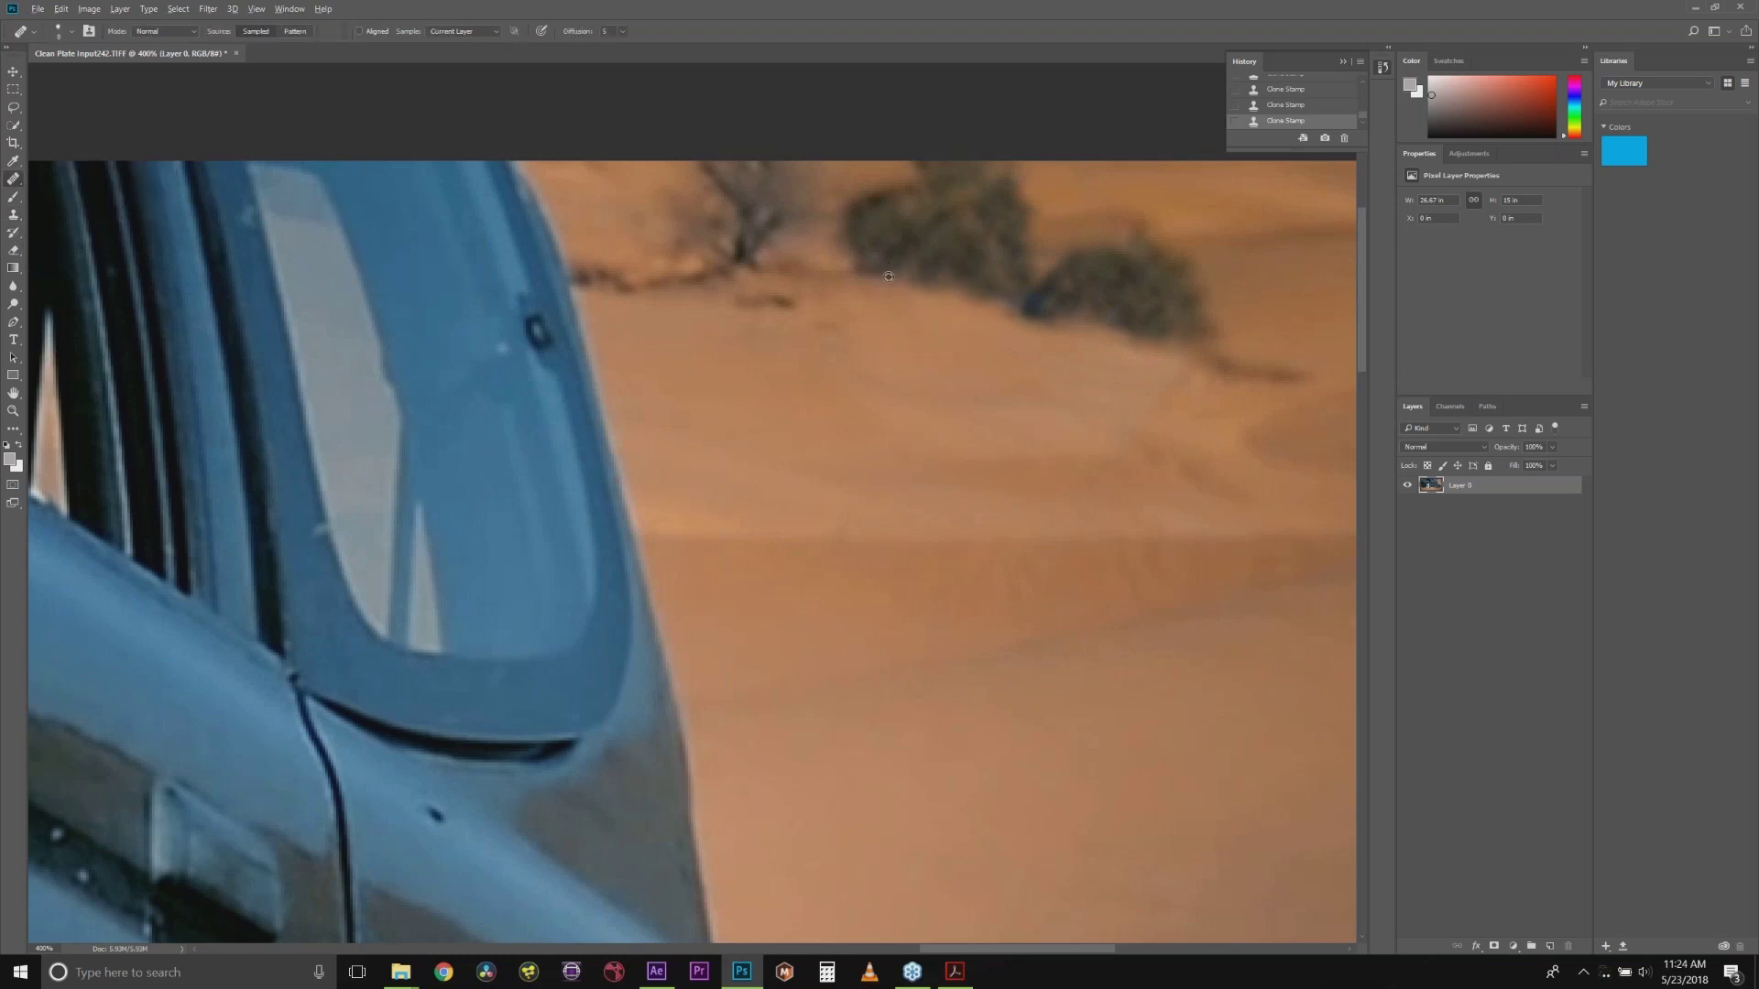
pyautogui.keyDown('alt'); pyautogui.click(897, 273); pyautogui.keyUp('alt')
pyautogui.click(1102, 303)
pyautogui.click(1140, 270)
pyautogui.click(1119, 248)
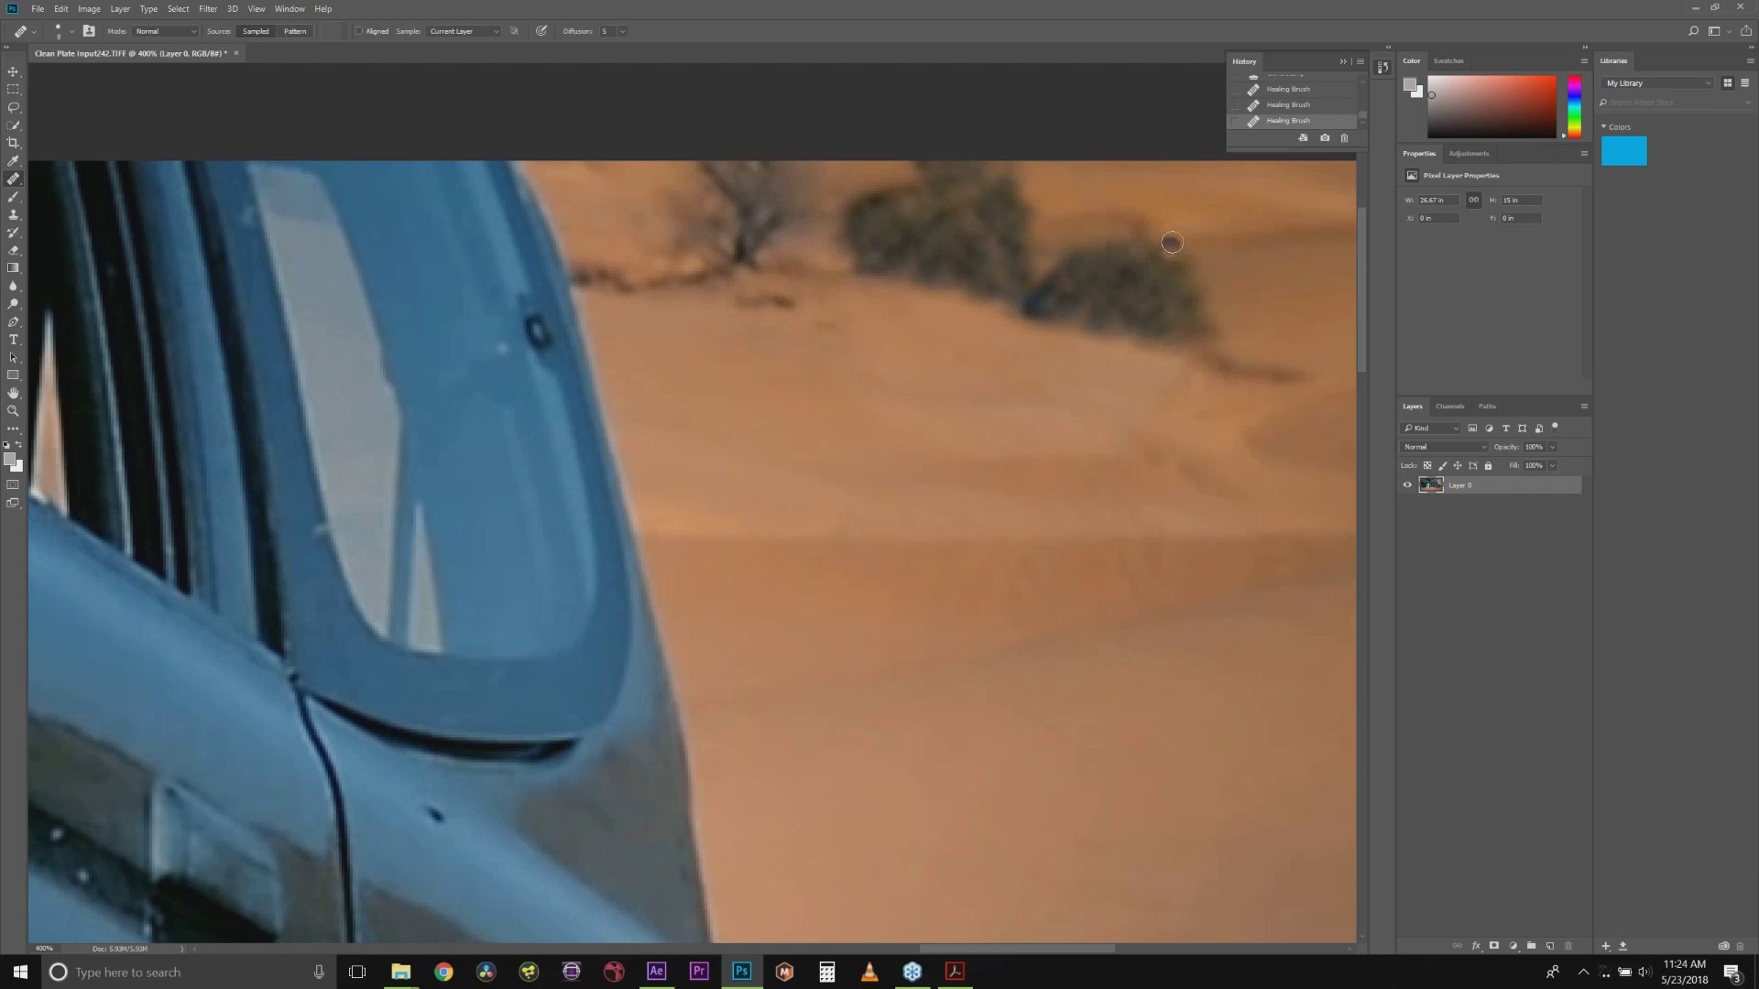
# Step: Heal the dark marks and cloning artifacts in the sand below the bushes
pyautogui.click(877, 322)
pyautogui.click(1128, 399)
pyautogui.click(1187, 382)
pyautogui.click(1165, 430)
pyautogui.hotkey('ctrl', 'z')
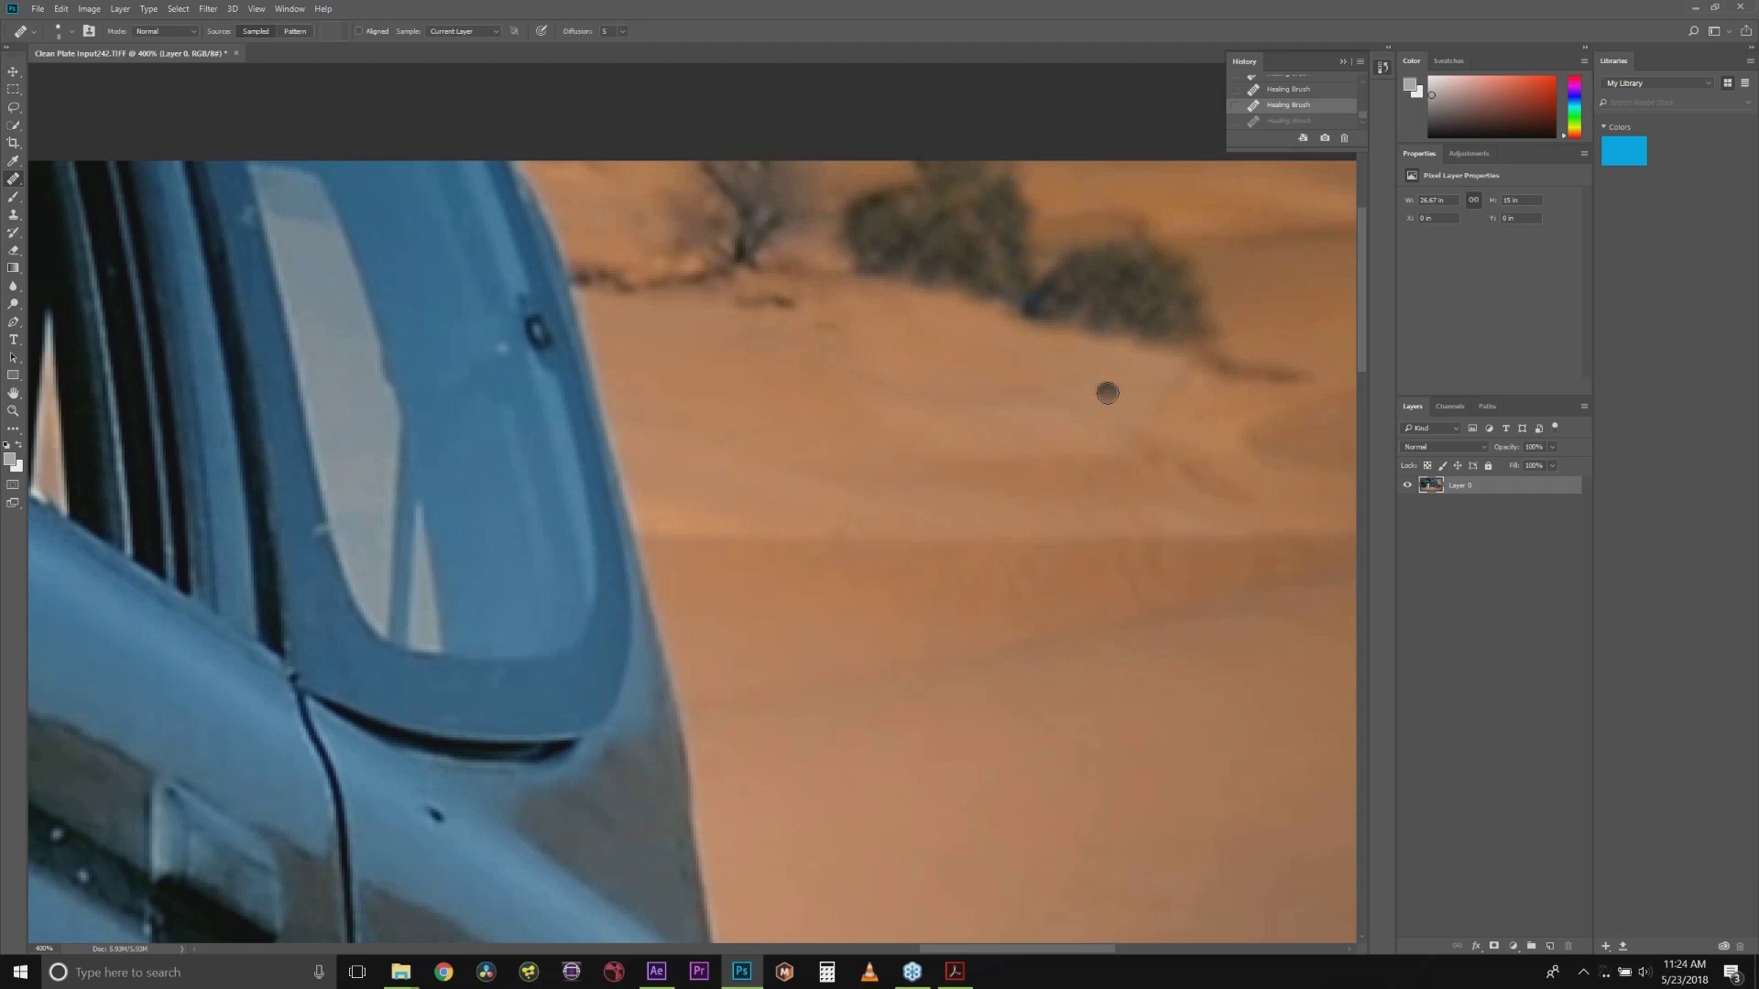
pyautogui.keyDown('alt'); pyautogui.click(1030, 363); pyautogui.keyUp('alt')
pyautogui.click(1179, 389)
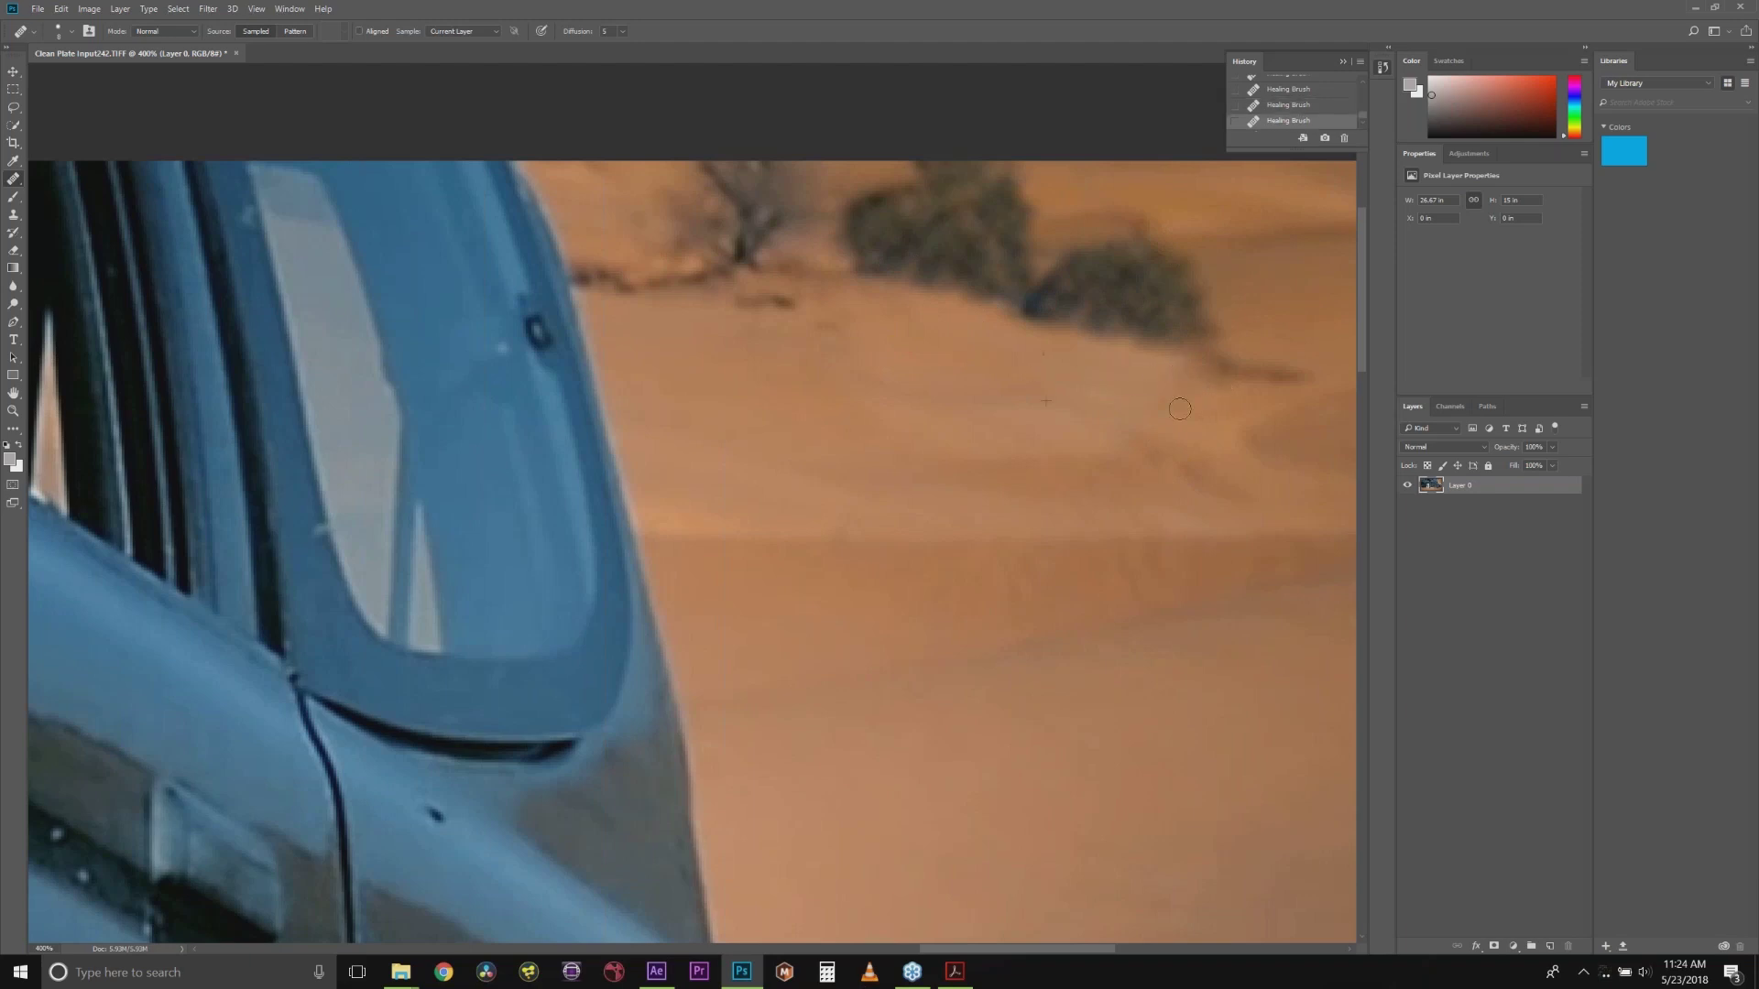
pyautogui.moveTo(1178, 377); pyautogui.dragTo(1216, 374)
pyautogui.moveTo(1141, 419); pyautogui.dragTo(1157, 432)
# Step: Check the whole painted clean plate at 100% and save it over the existing file
pyautogui.click(13, 410)
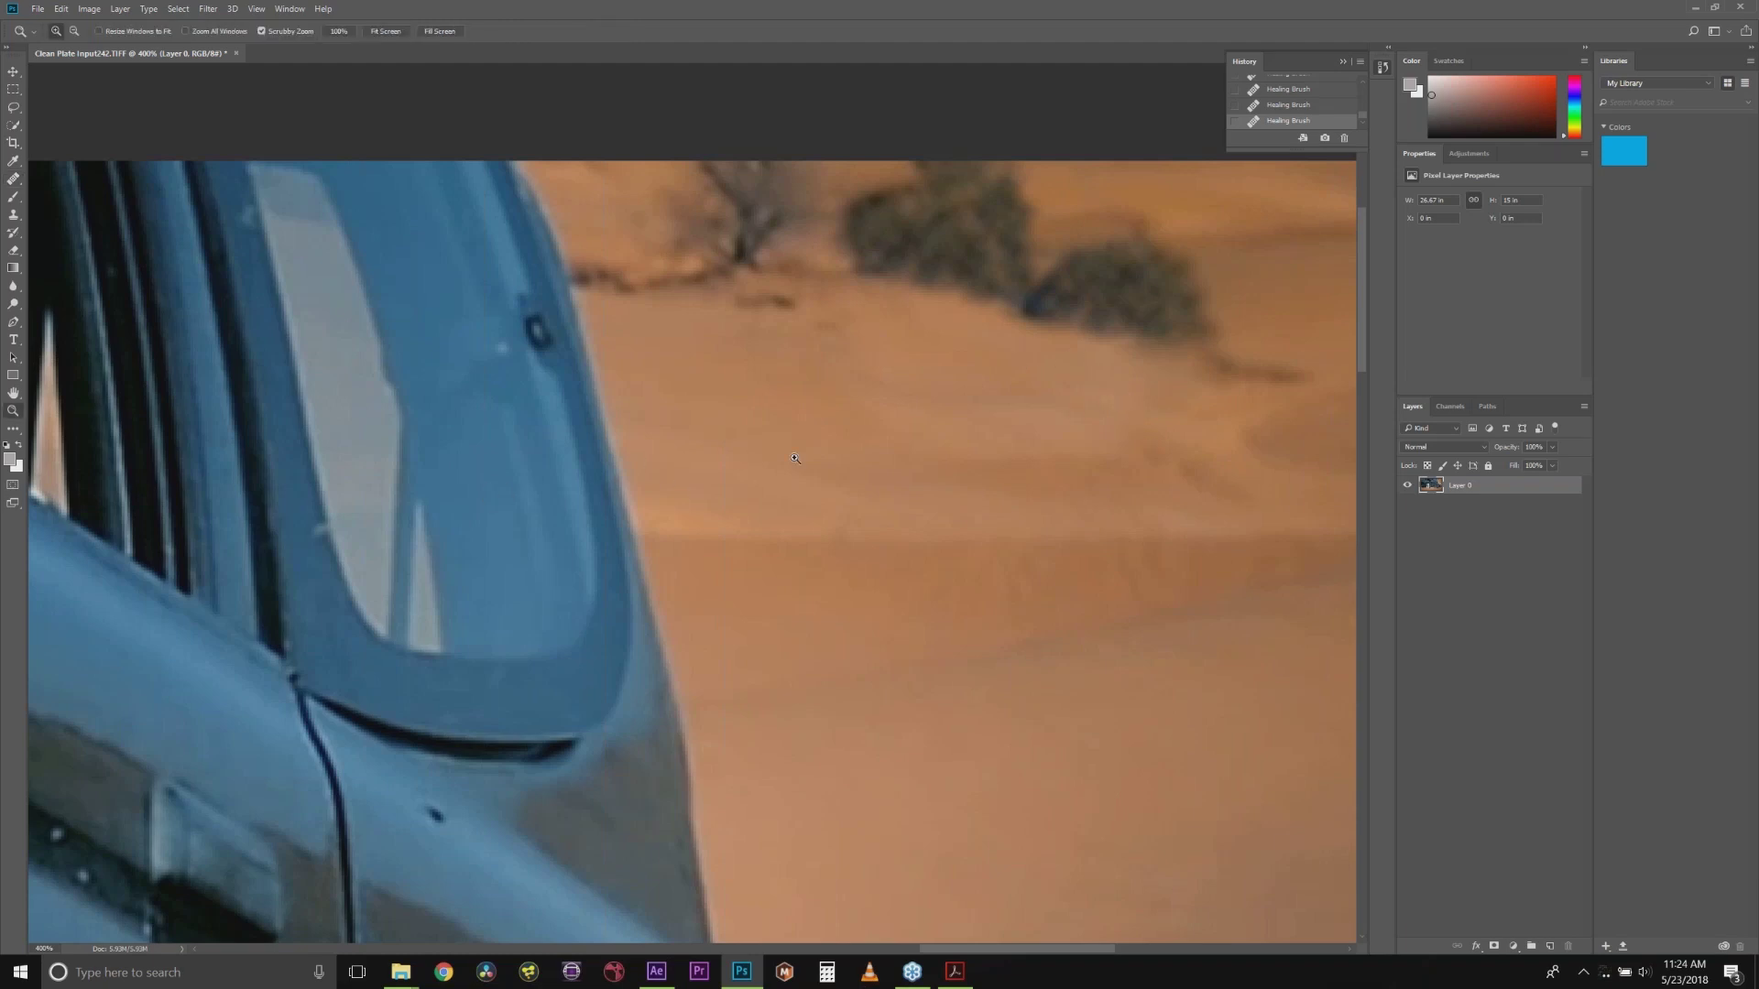
pyautogui.keyDown('alt'); pyautogui.click(794, 458); pyautogui.keyUp('alt')
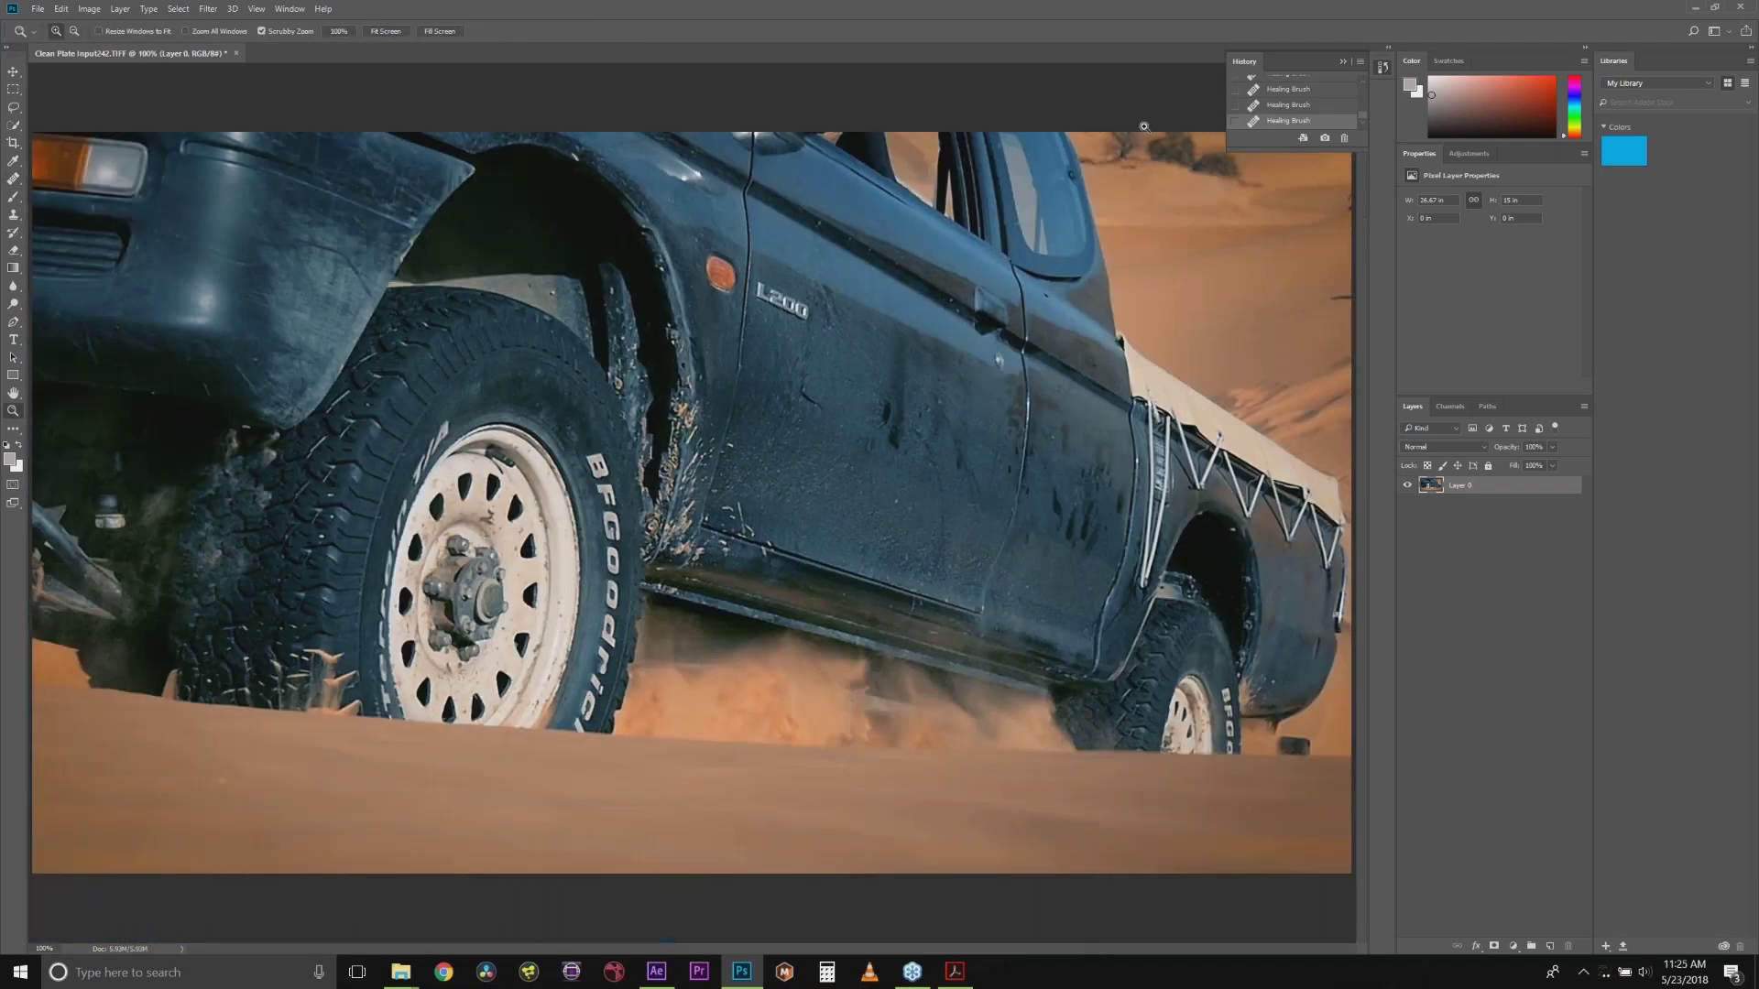
pyautogui.hotkey('ctrl', 's')
# Step: Return to mocha Pro in After Effects, check the cleanplates list, use cleanplates exclusively, and render the removal at frame 242
pyautogui.click(656, 973)
pyautogui.click(89, 909)
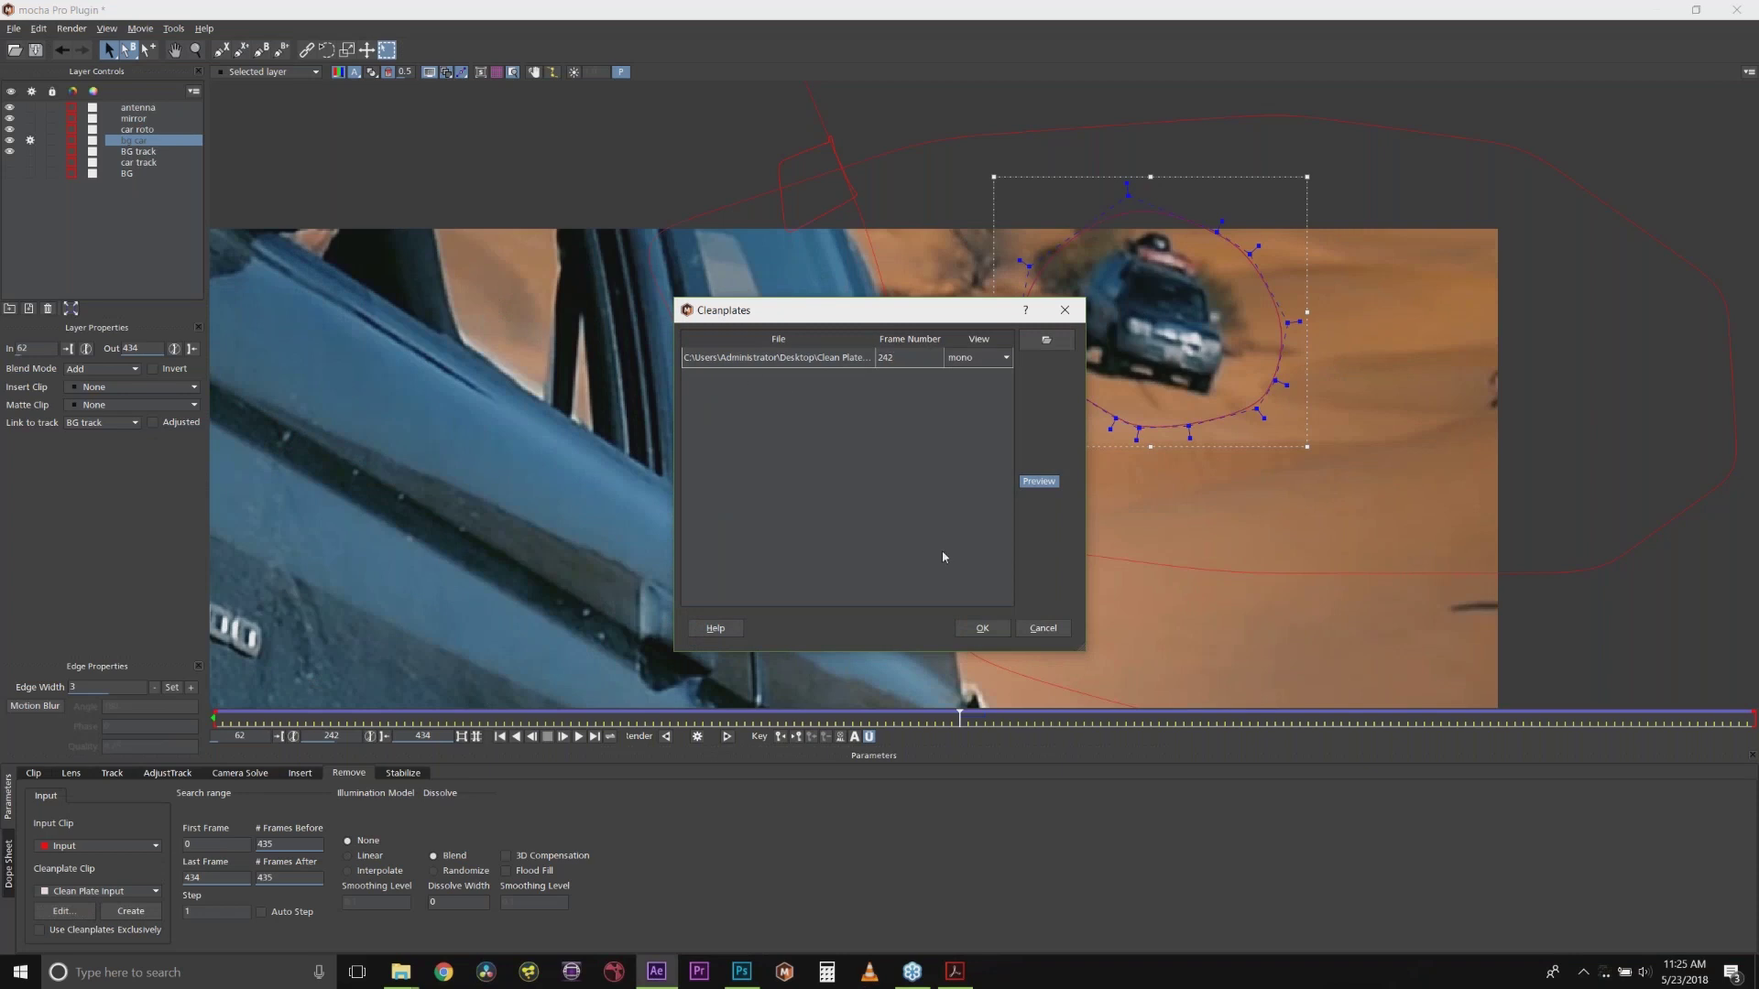
pyautogui.click(1043, 629)
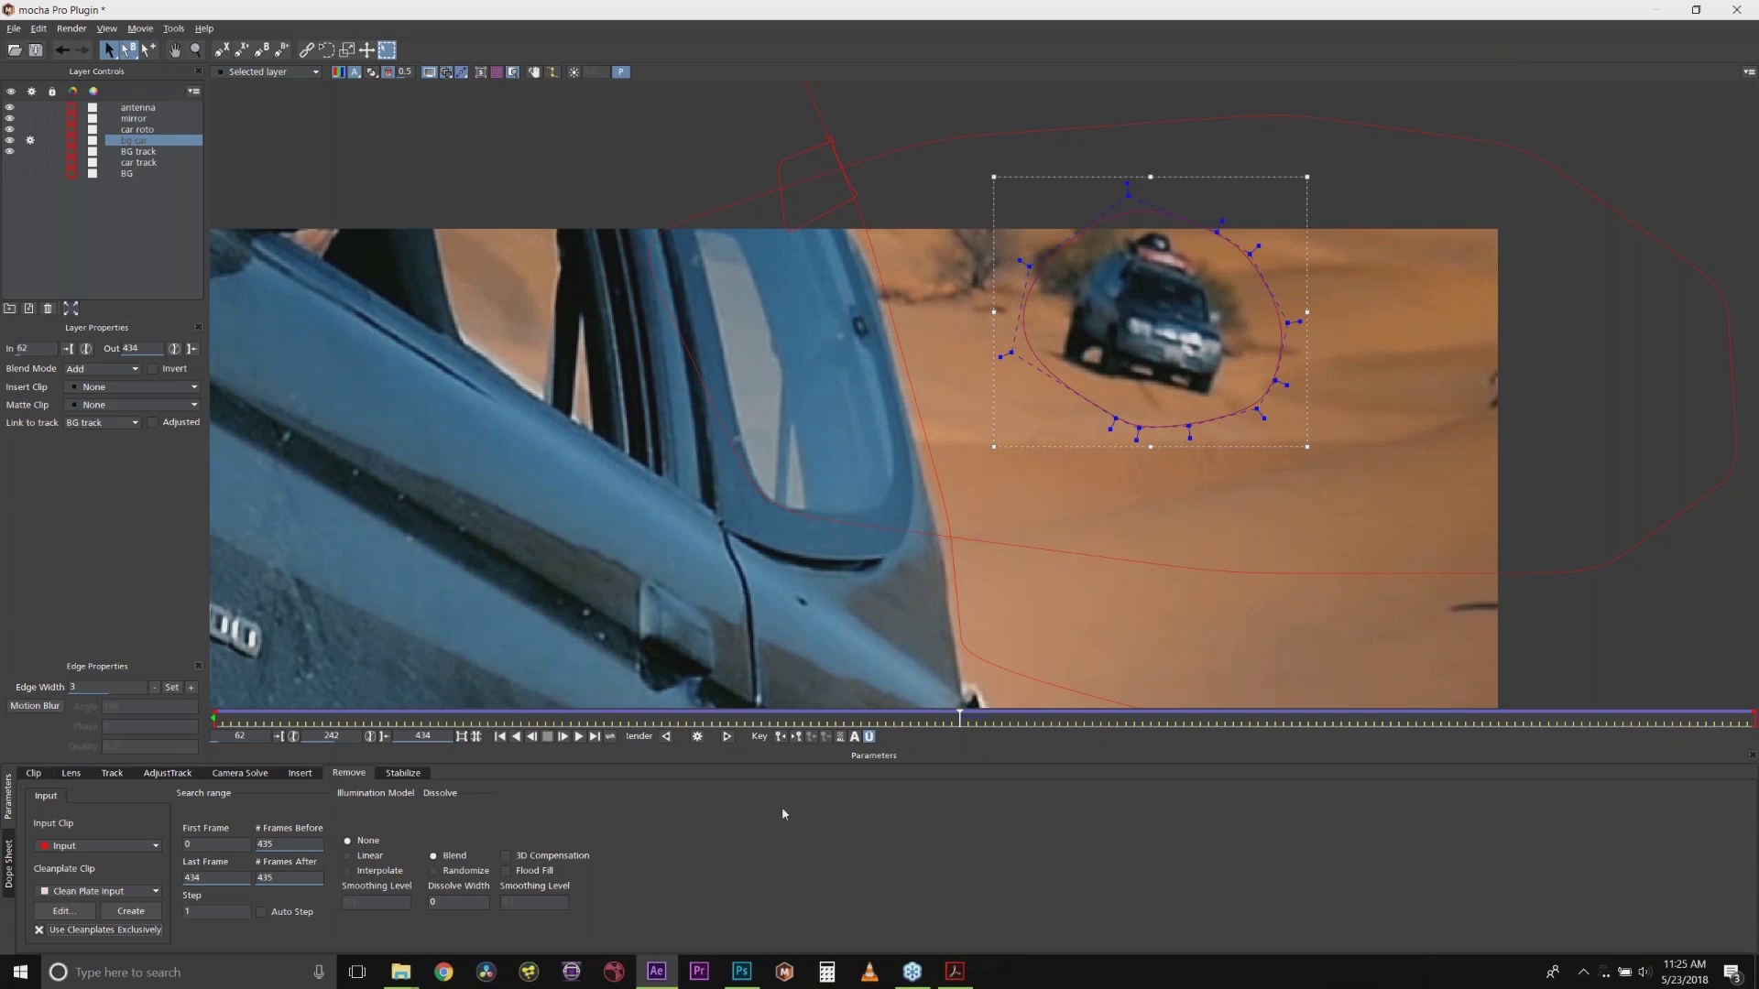
pyautogui.click(698, 738)
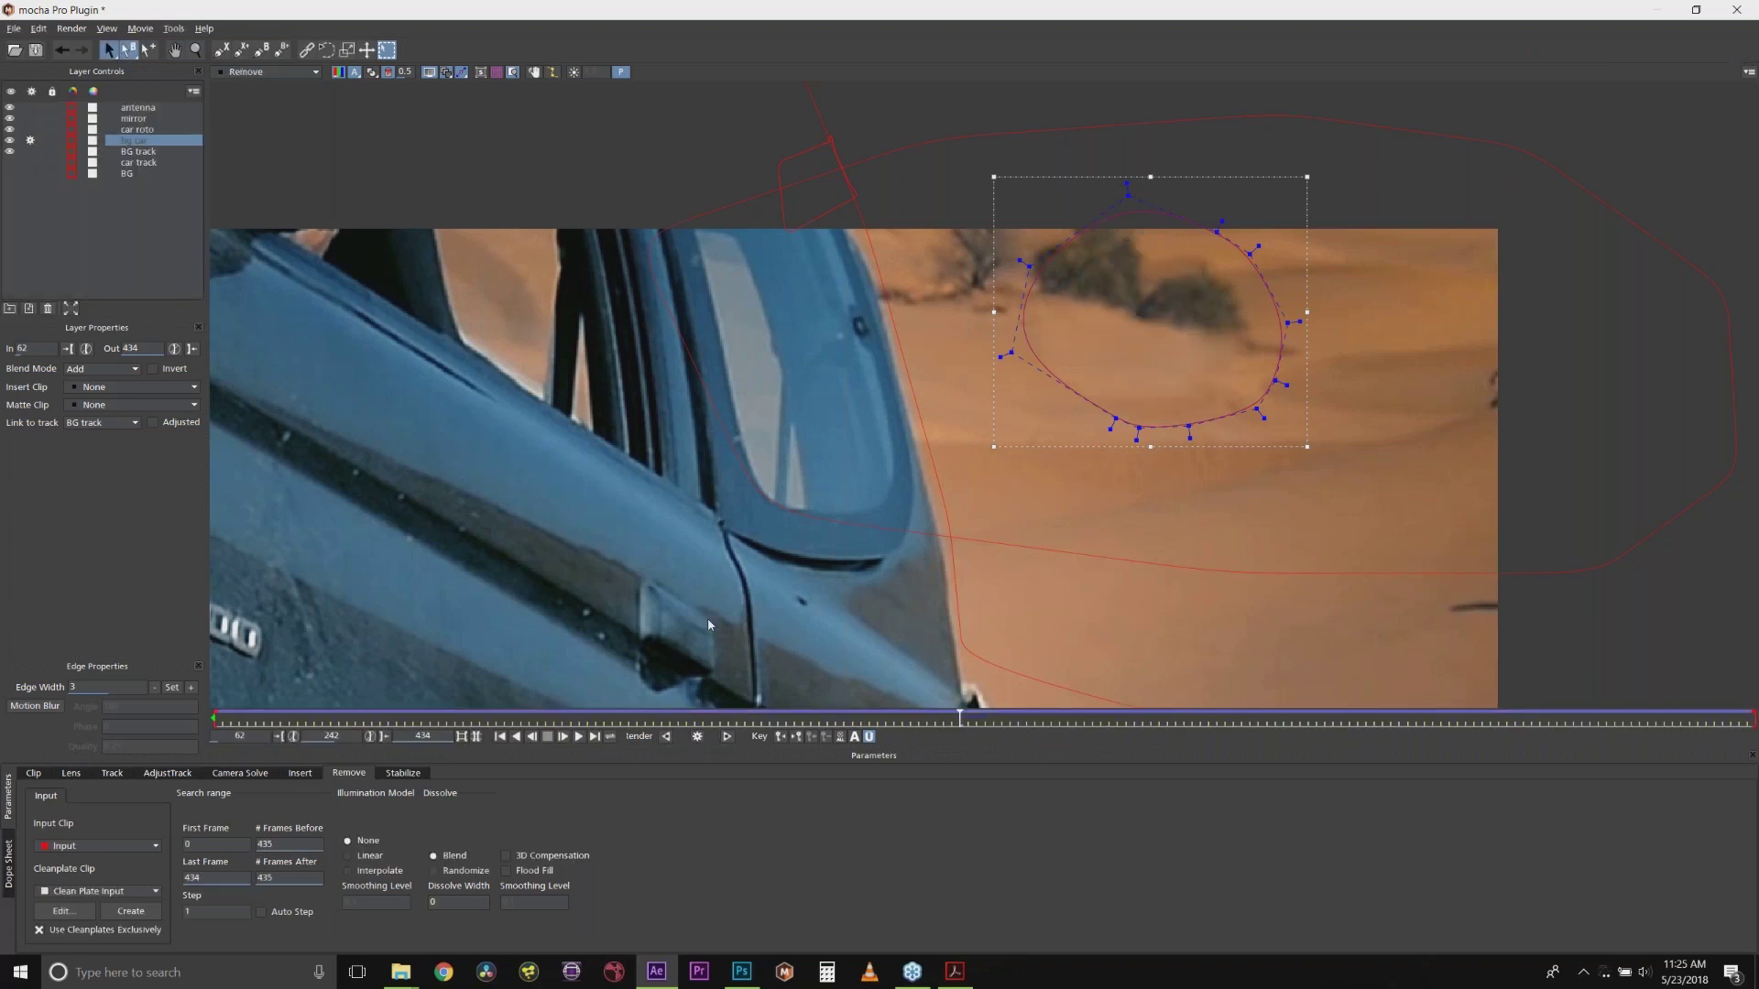
# Step: Save and close the mocha project, keep the module render on Remove, and enable the mocha Pro effect
pyautogui.click(35, 50)
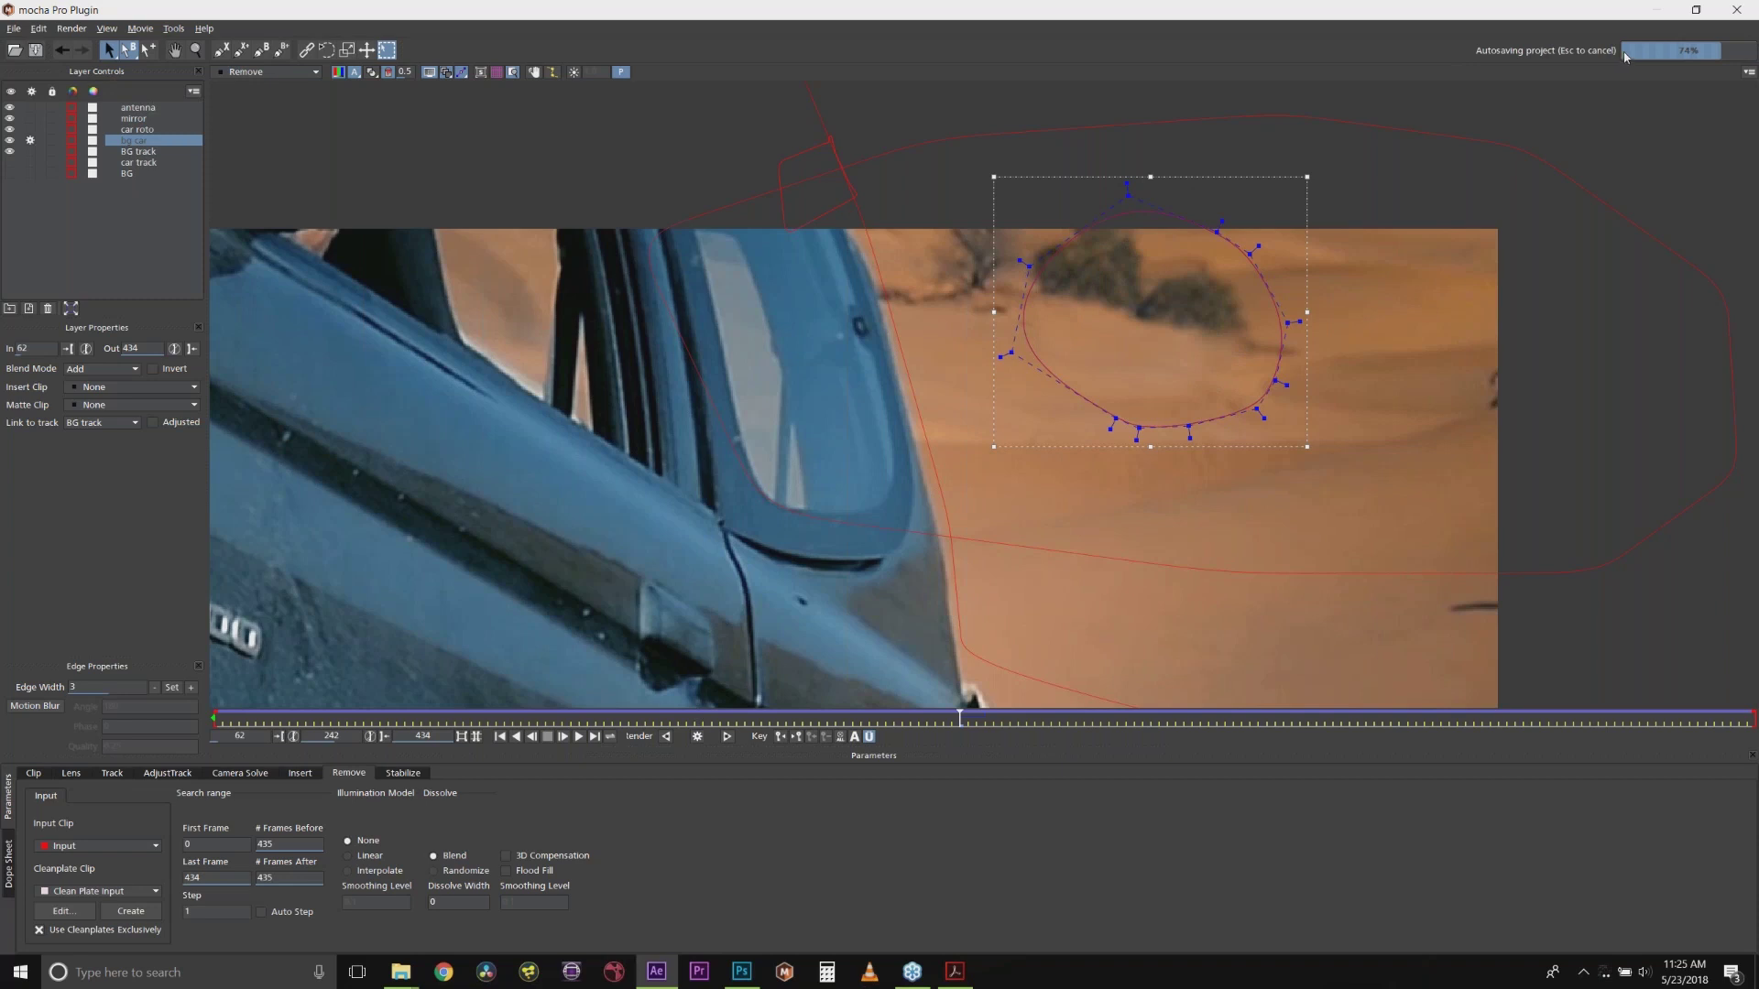
pyautogui.click(1742, 6)
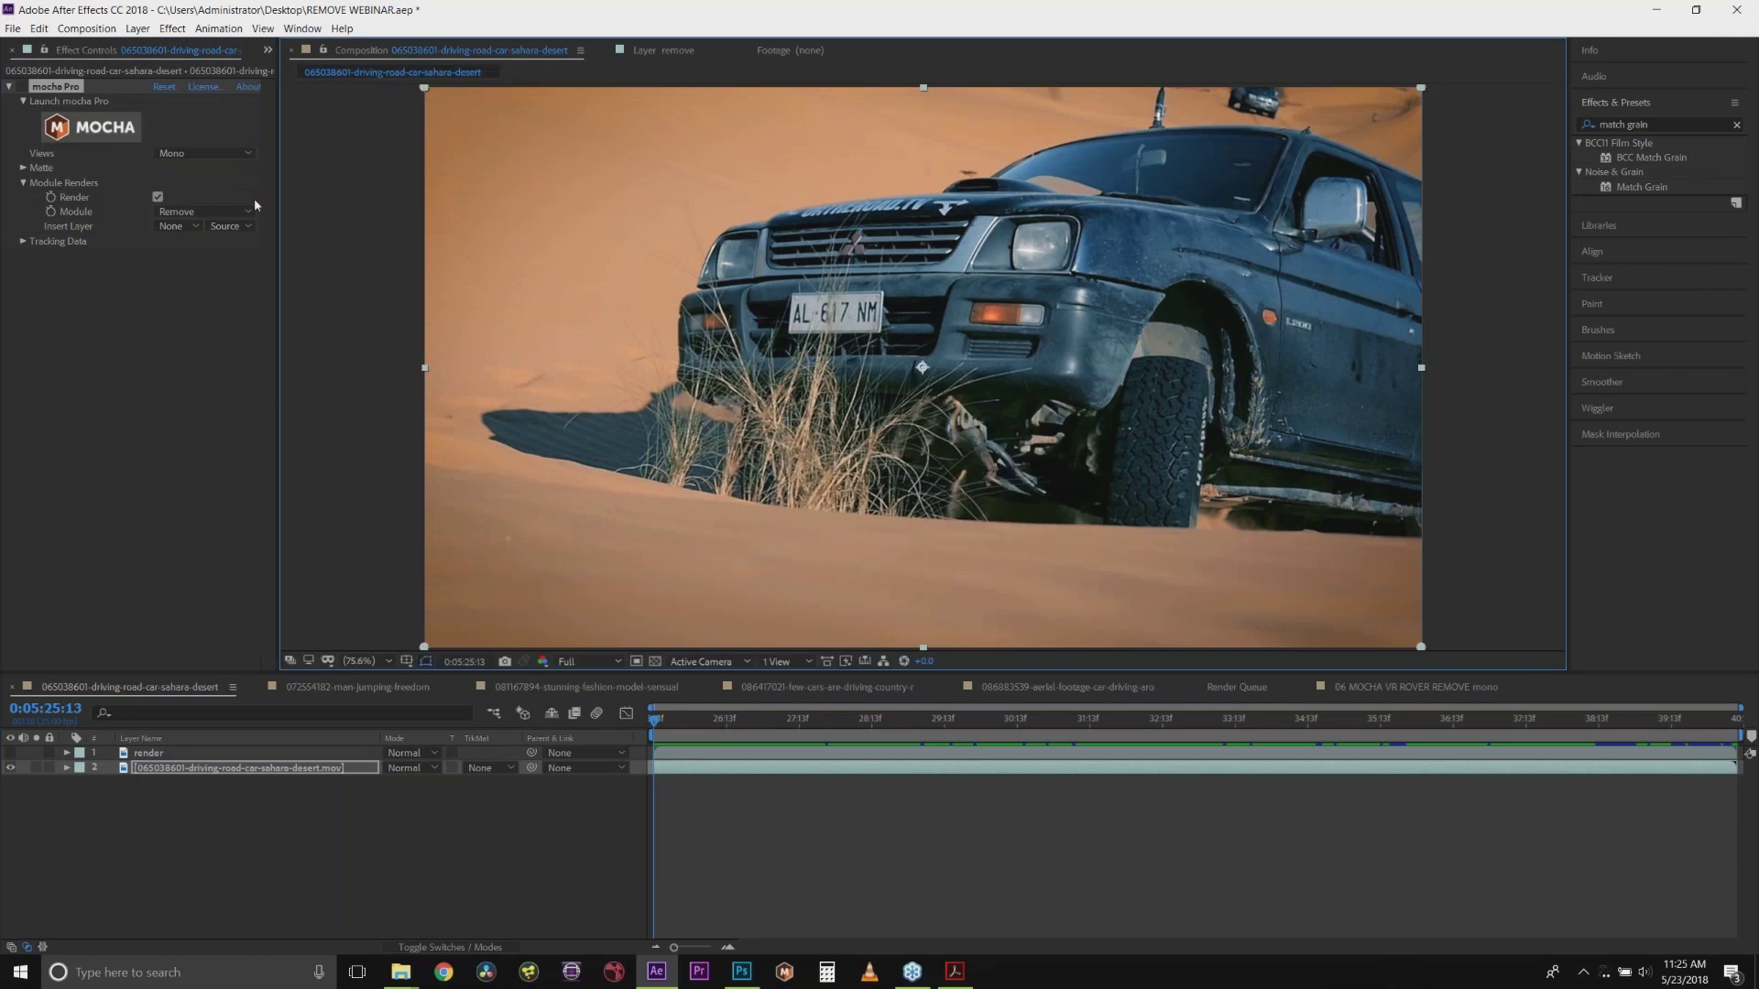
pyautogui.click(174, 212)
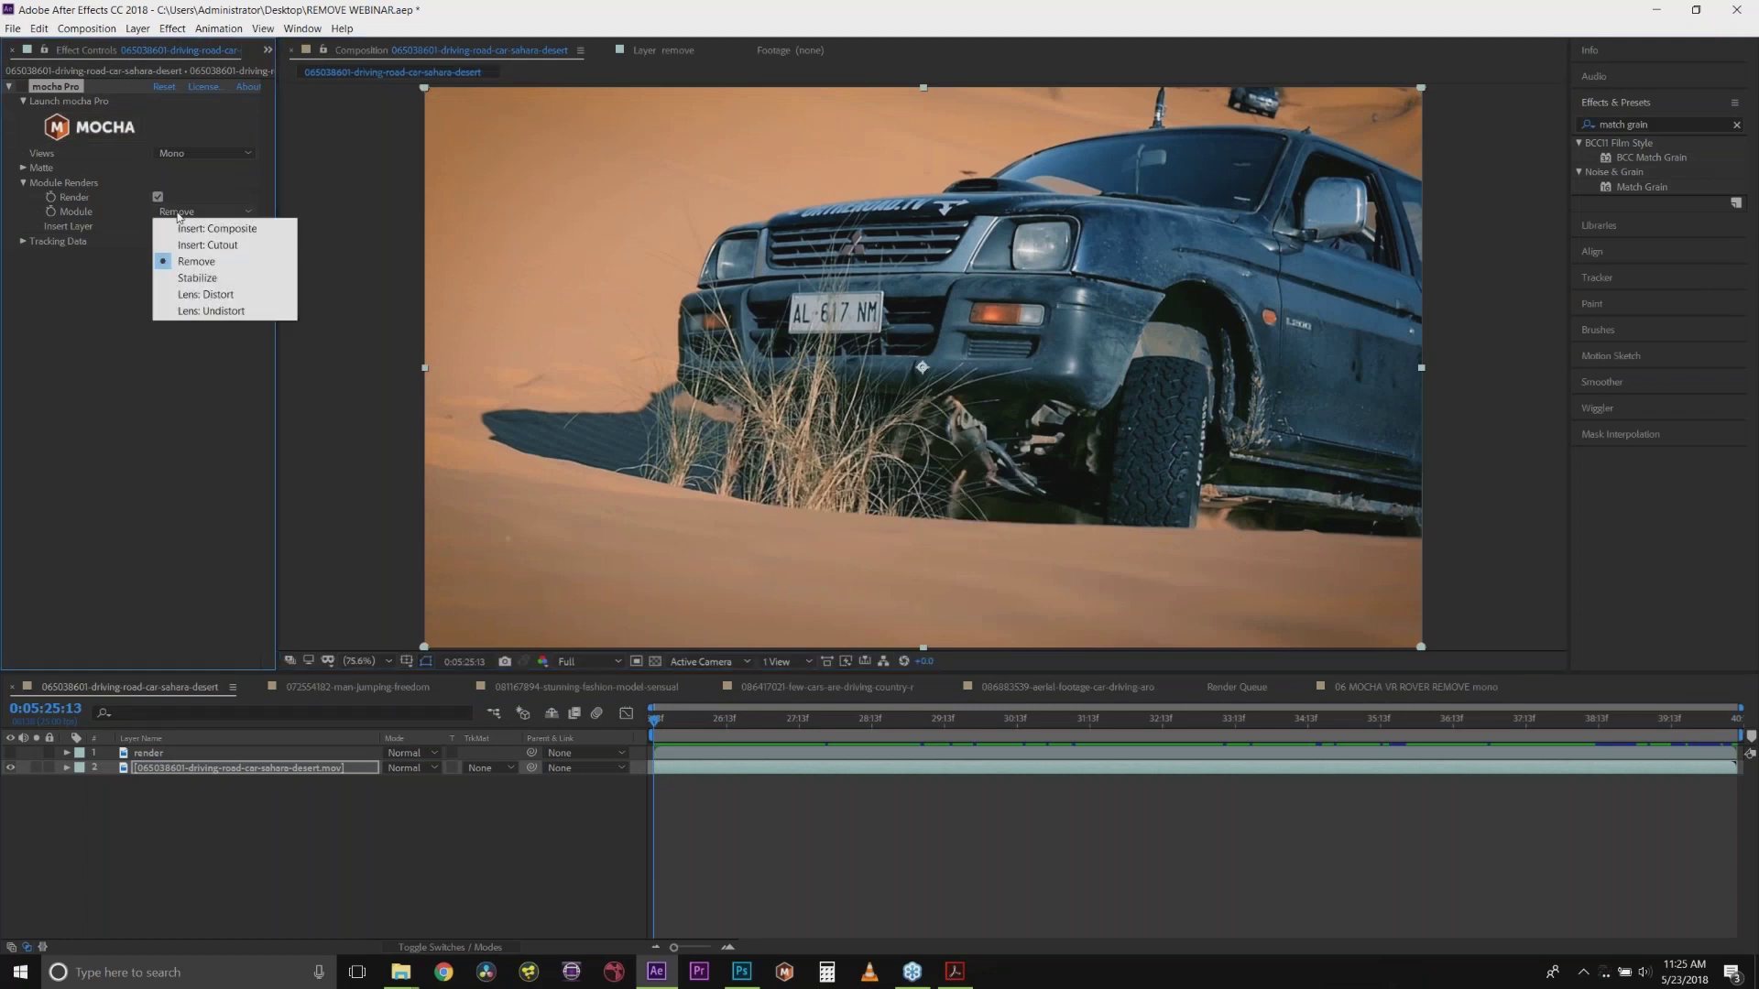
pyautogui.click(24, 85)
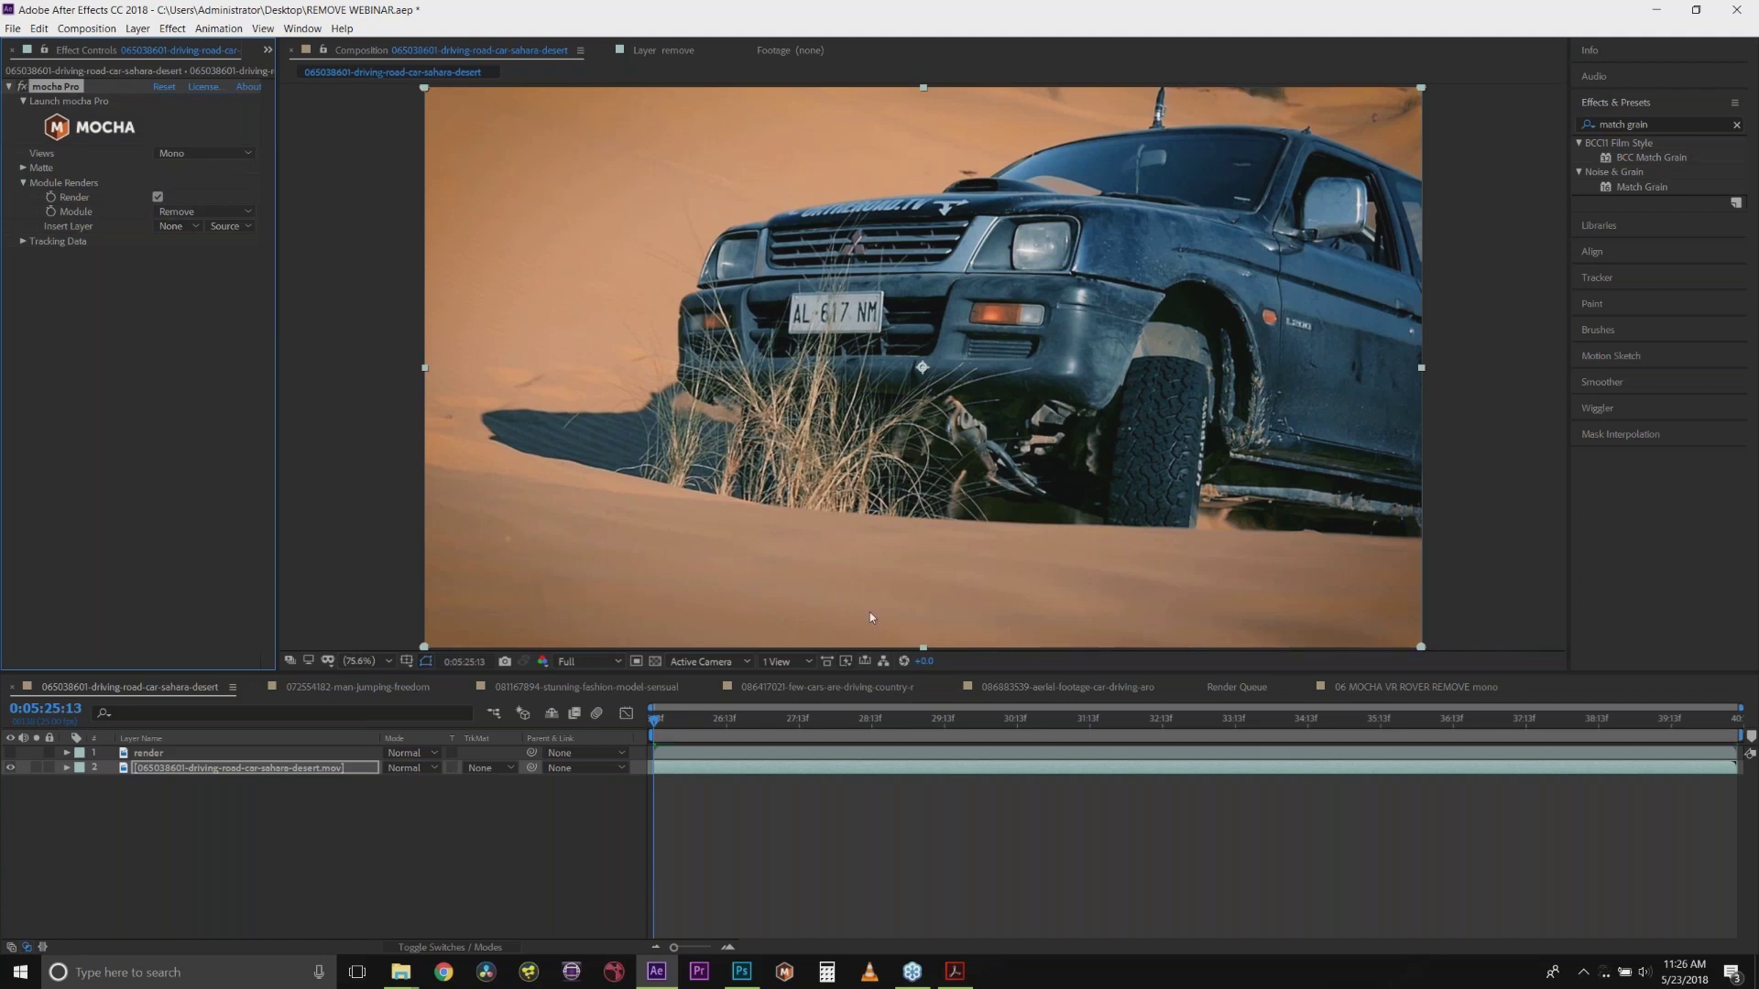
# Step: Show the render layer in the desert composition and play back the car removal
pyautogui.click(691, 795)
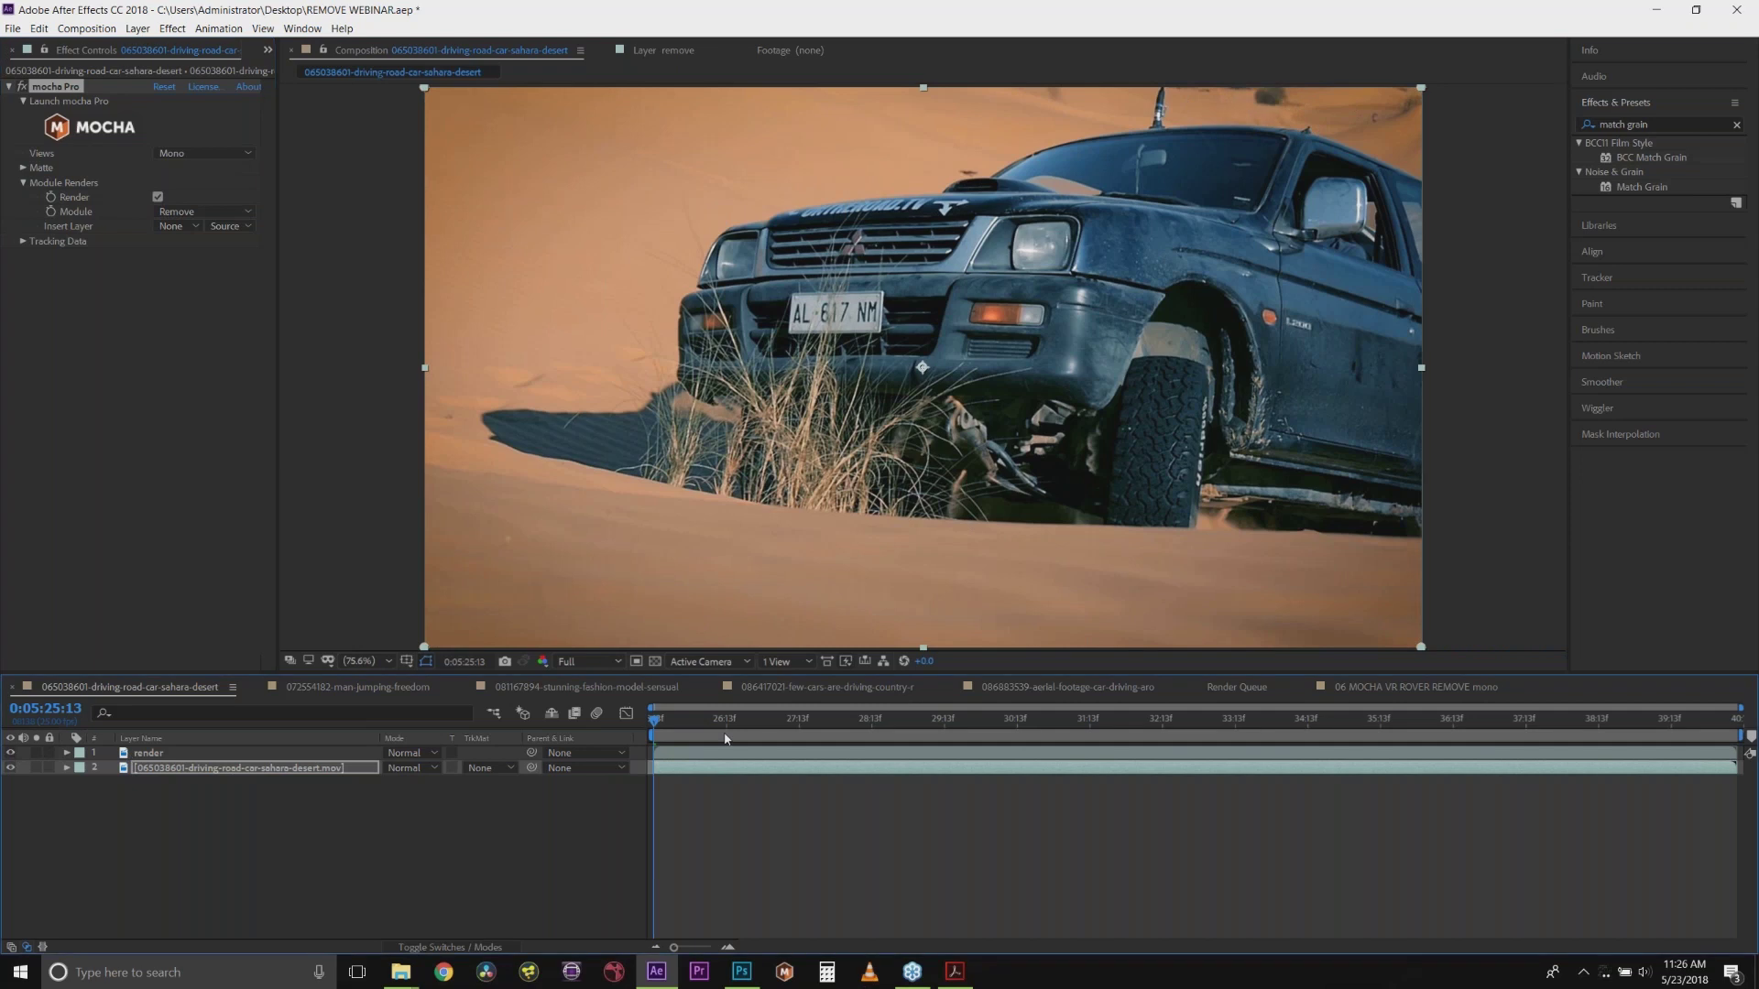
pyautogui.press('space')
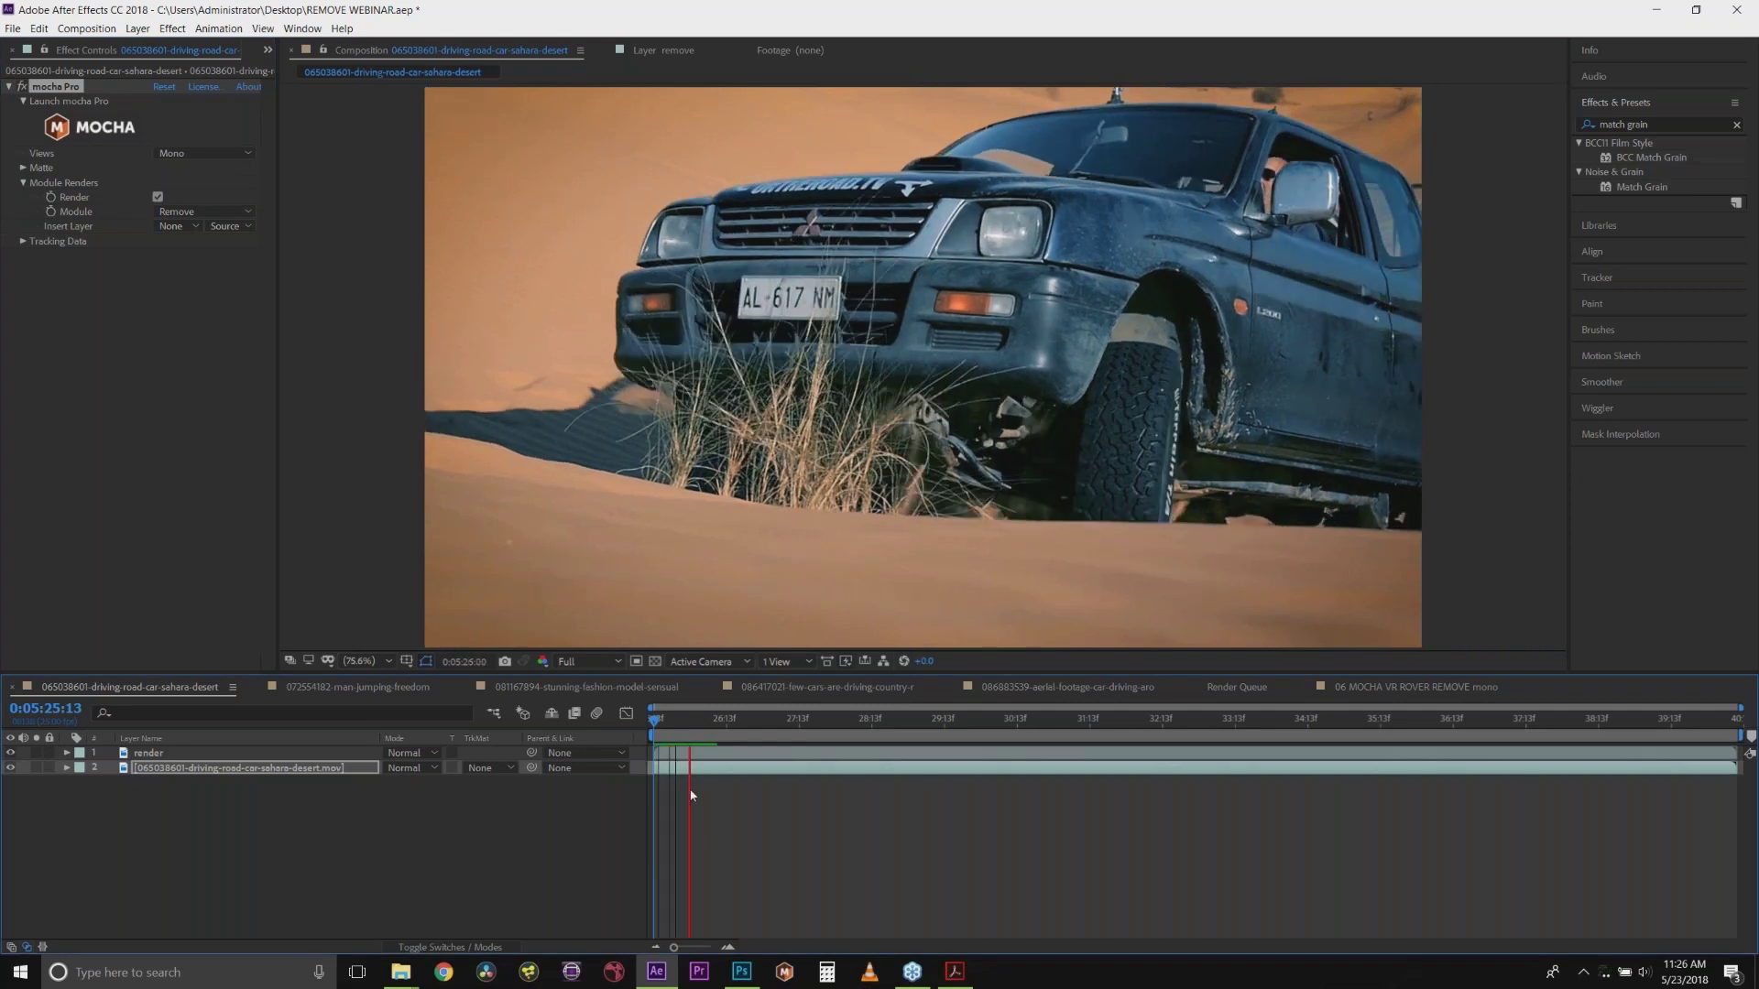
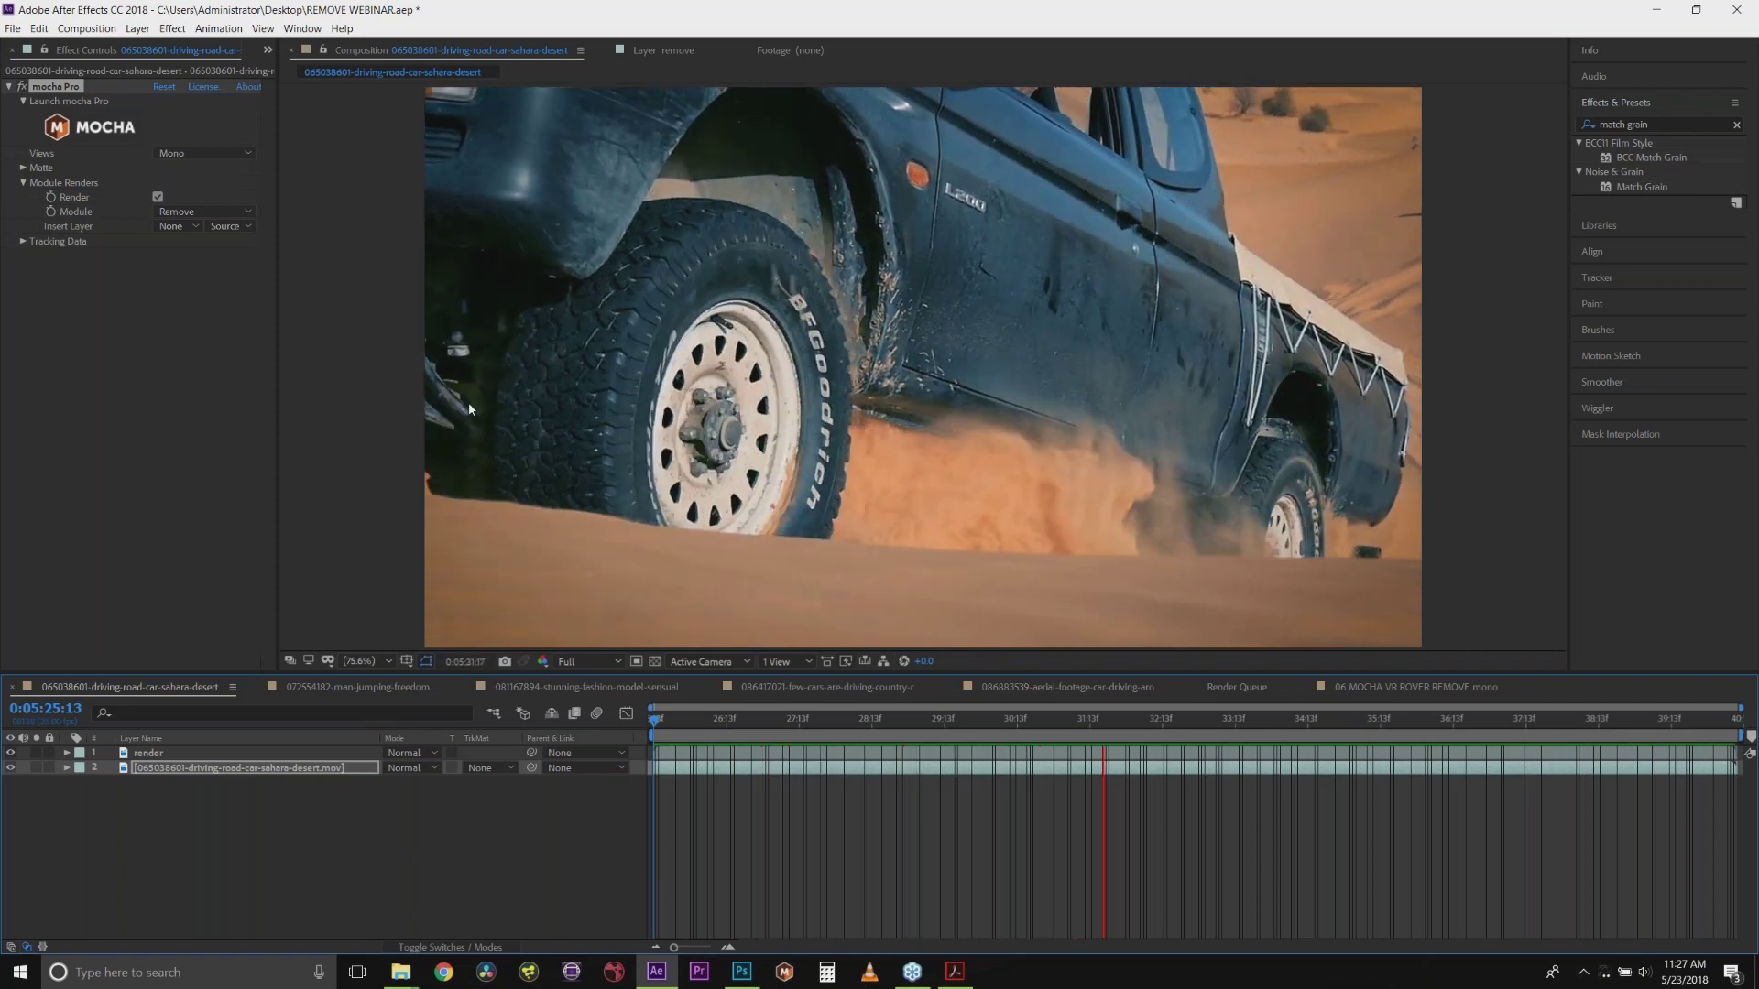
pyautogui.press('space')
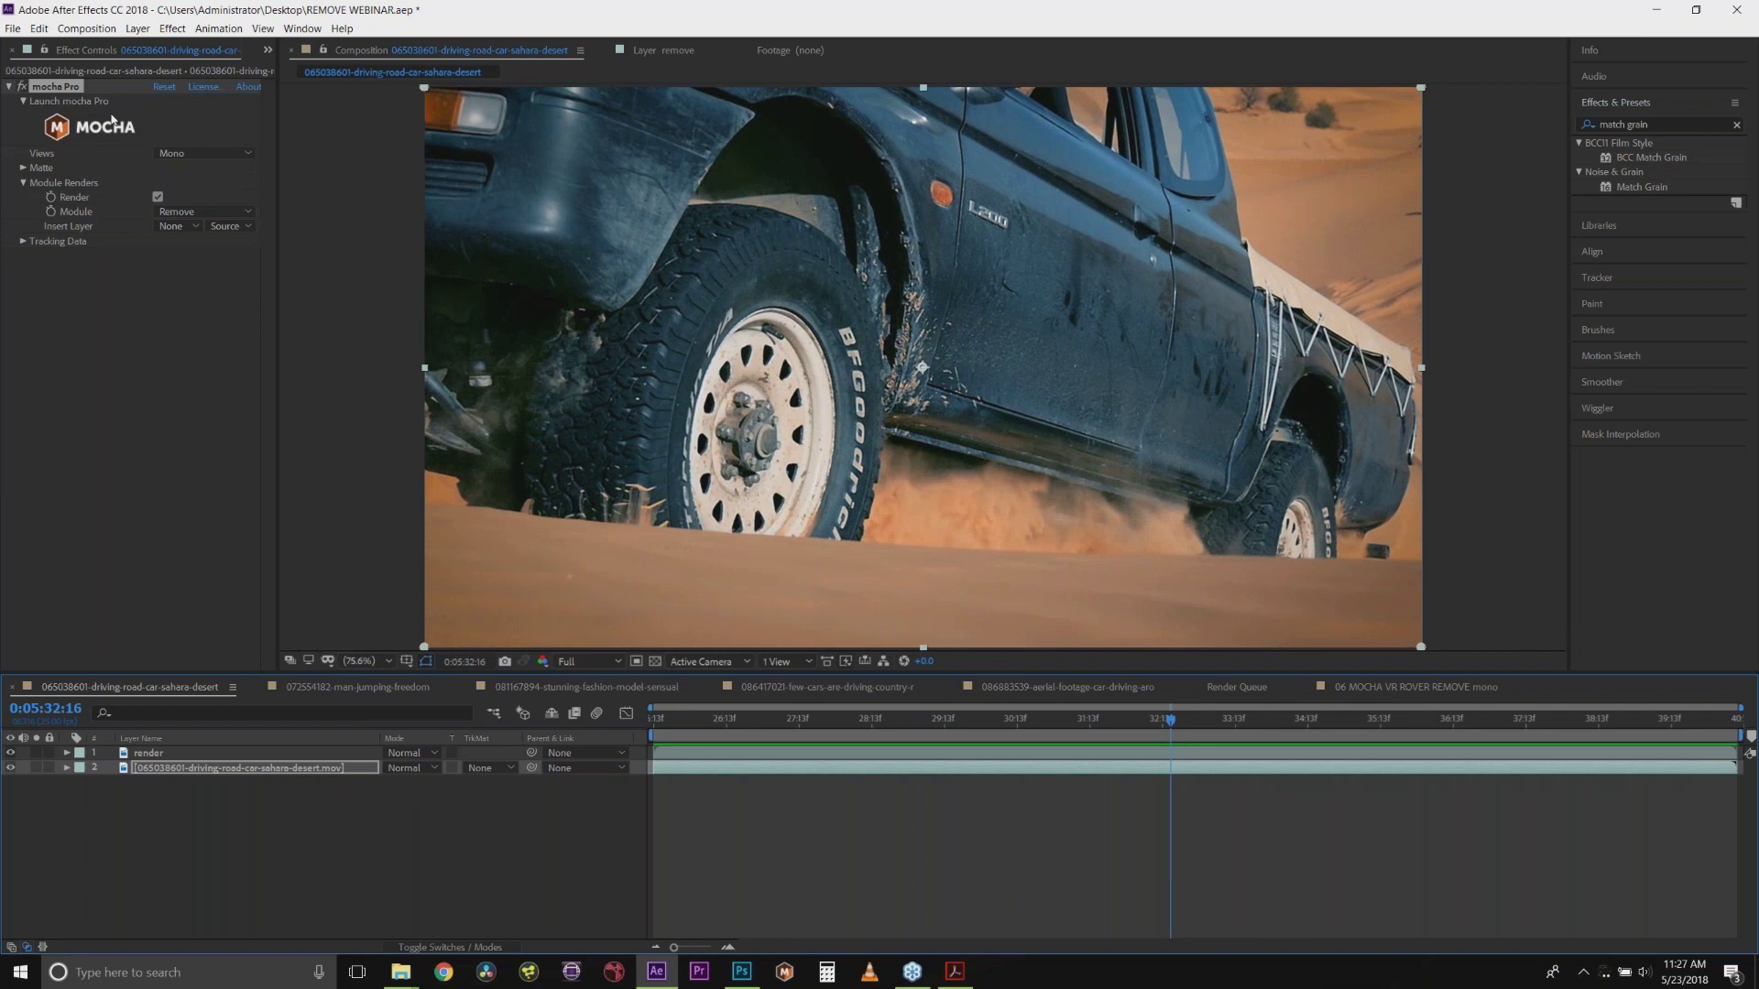
# Step: Open the 081167894-stunning-fashion-model-sensual composition from the project's Remove Snake Tattoo folder
pyautogui.click(268, 50)
pyautogui.click(285, 75)
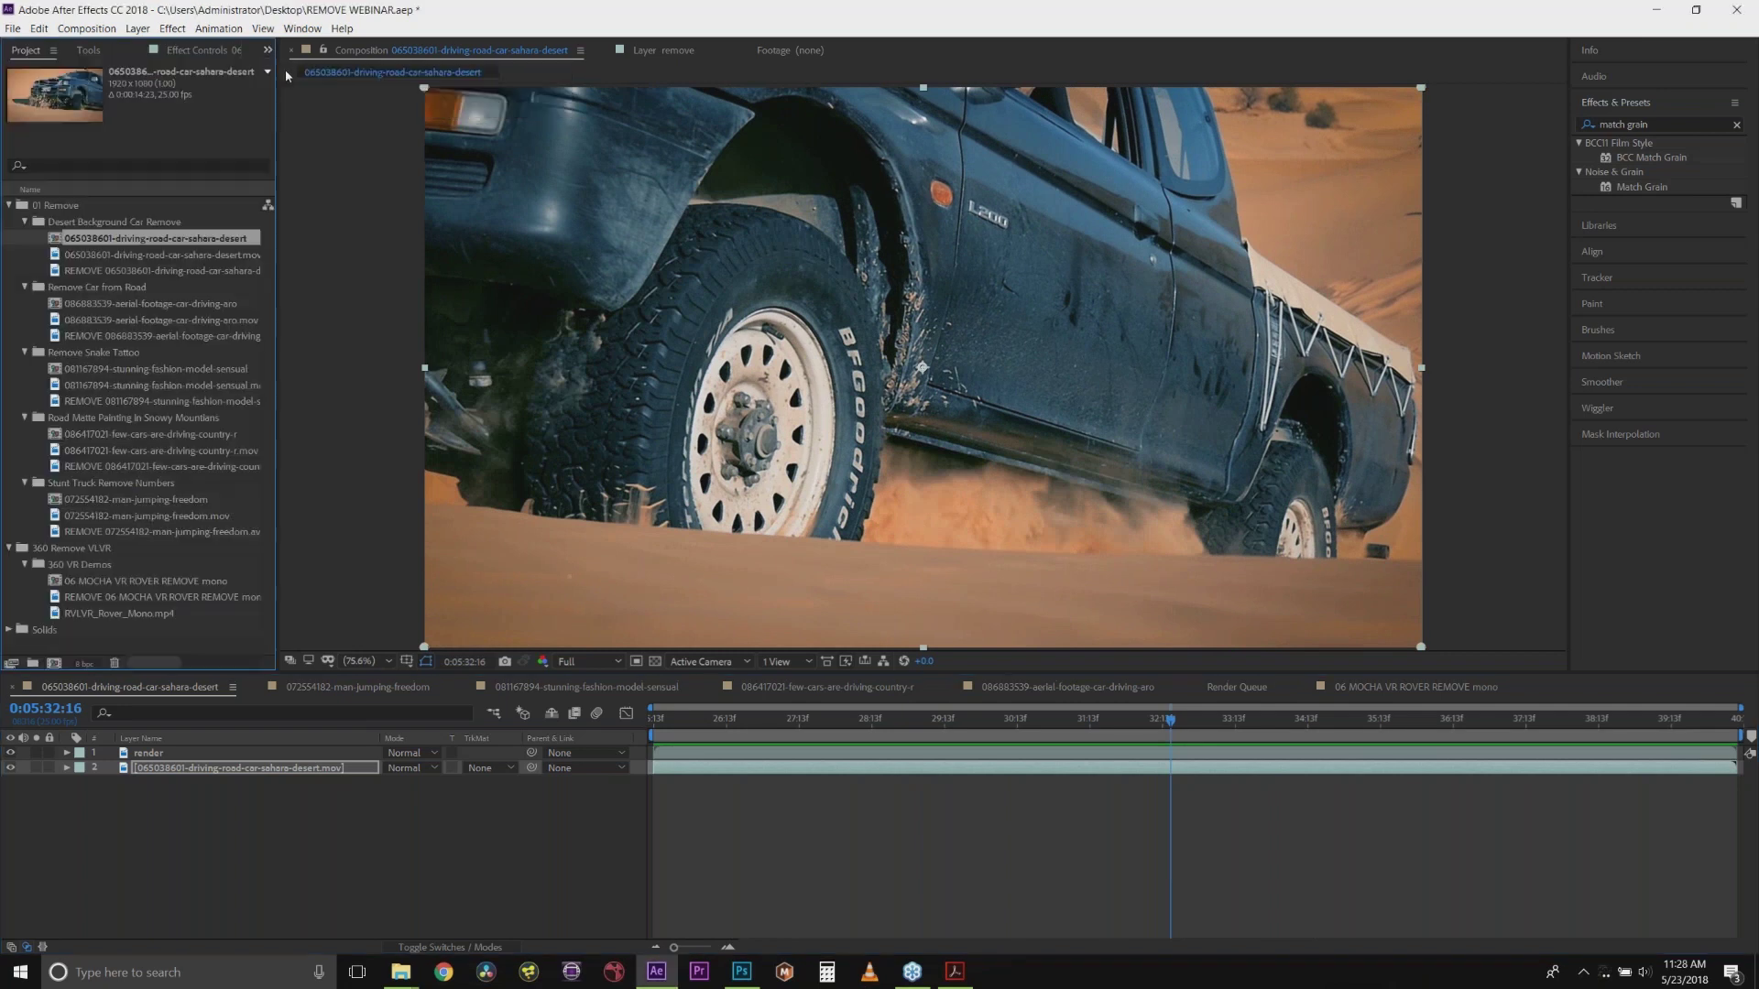
pyautogui.click(95, 367)
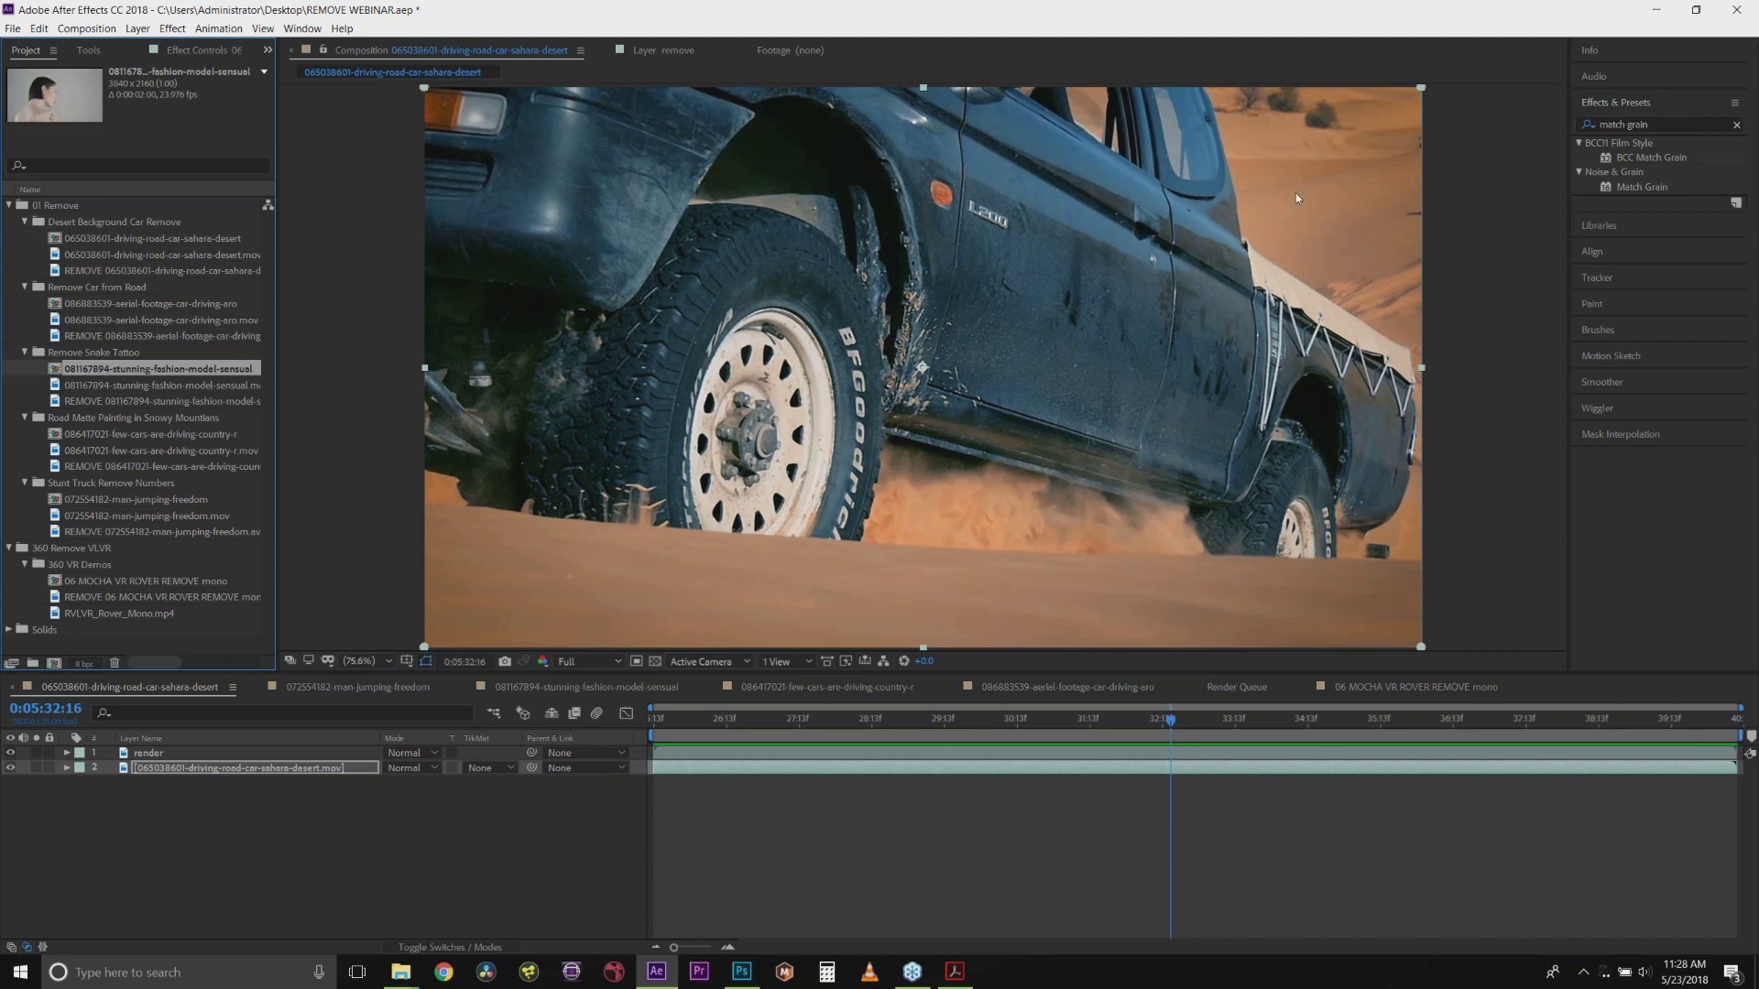
pyautogui.doubleClick(81, 371)
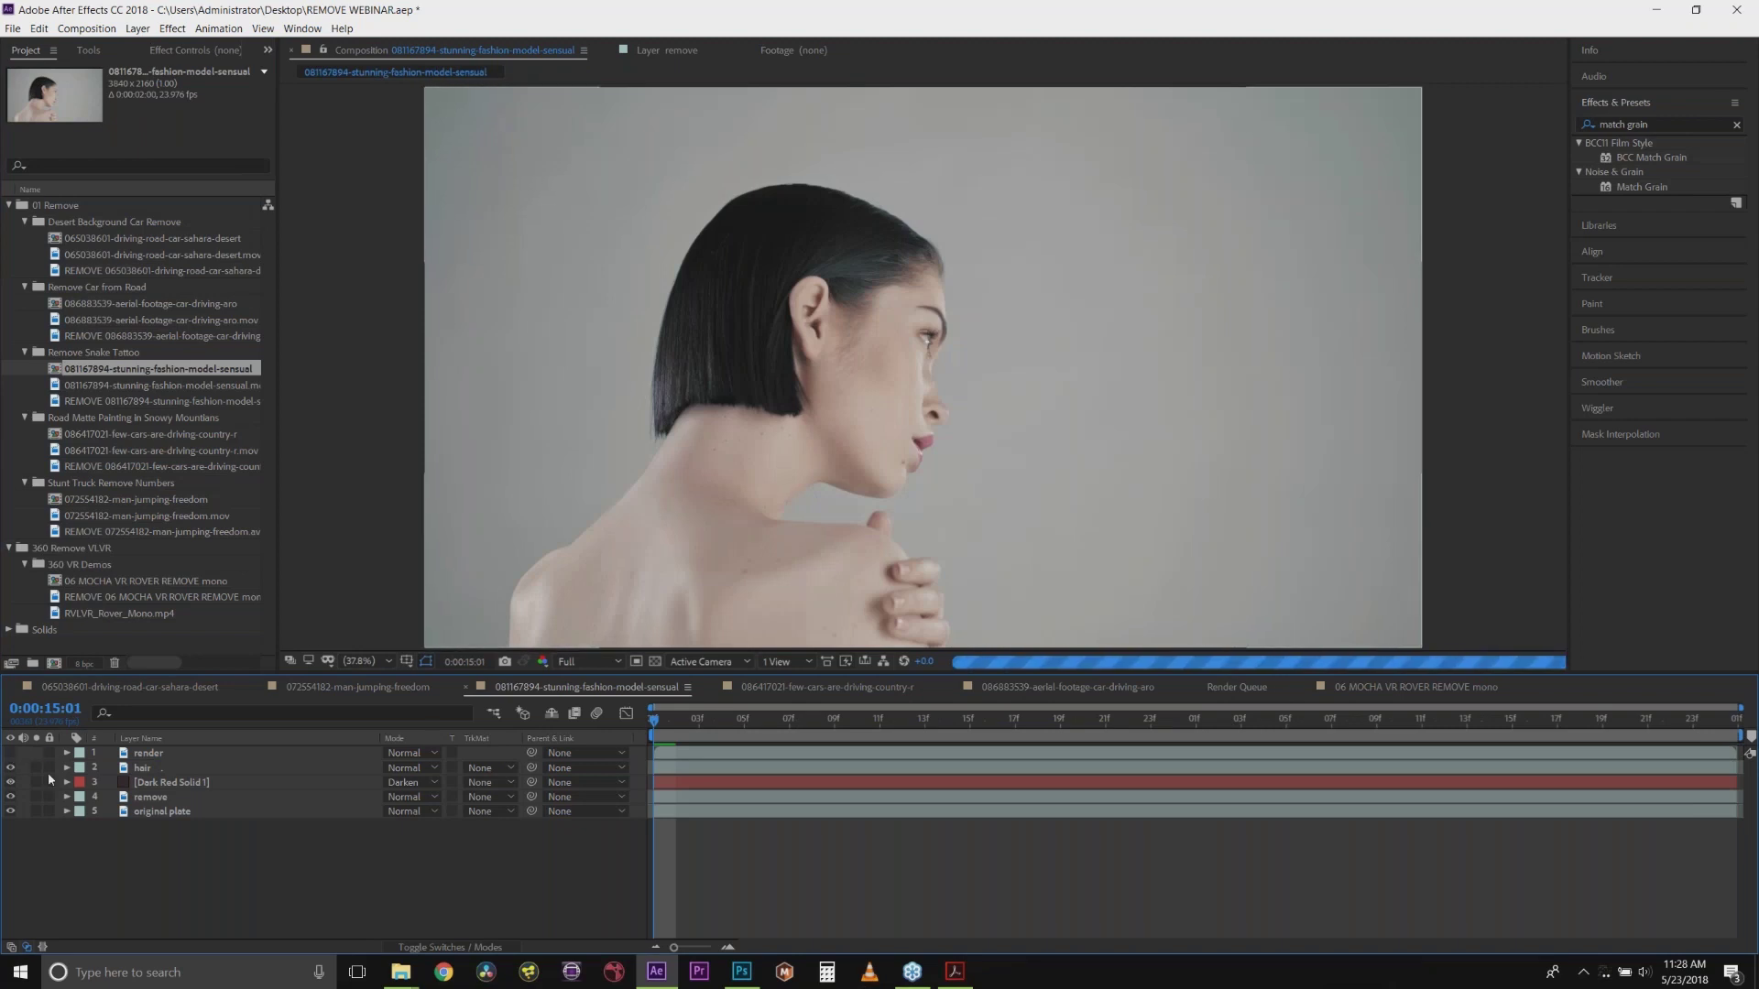
# Step: Duplicate the original plate layer and place the copy above the hair layer to reveal the snake tattoo
pyautogui.click(152, 770)
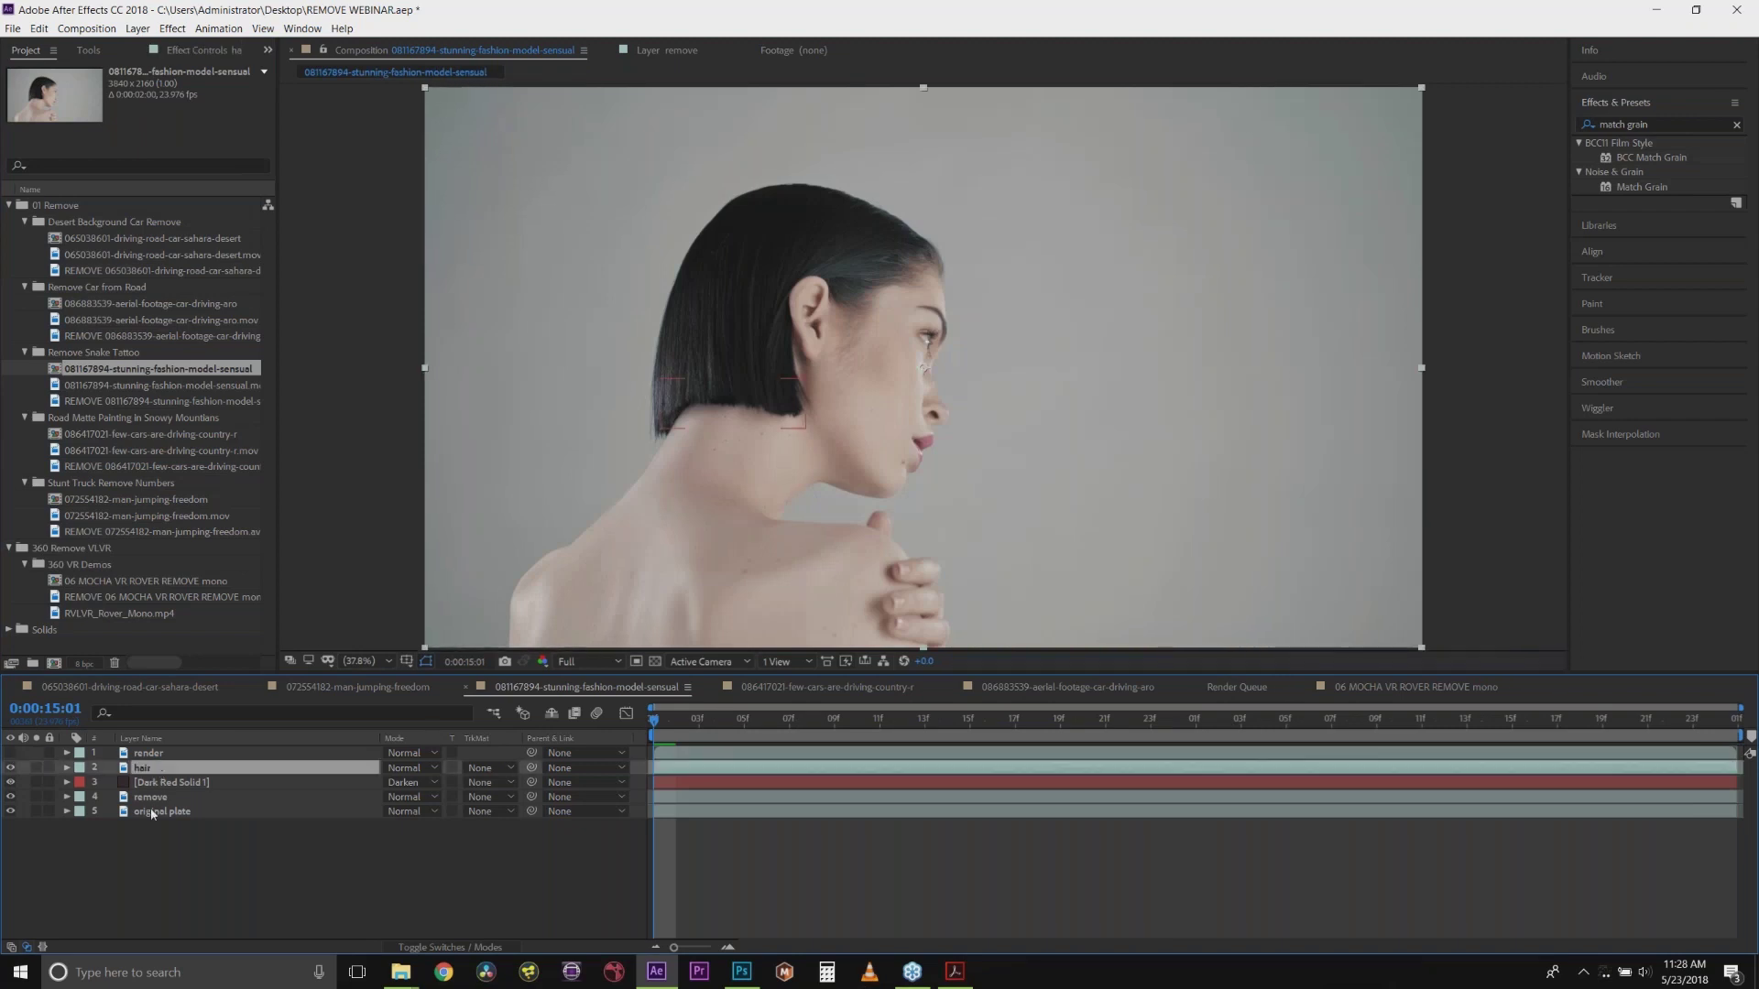
pyautogui.click(153, 812)
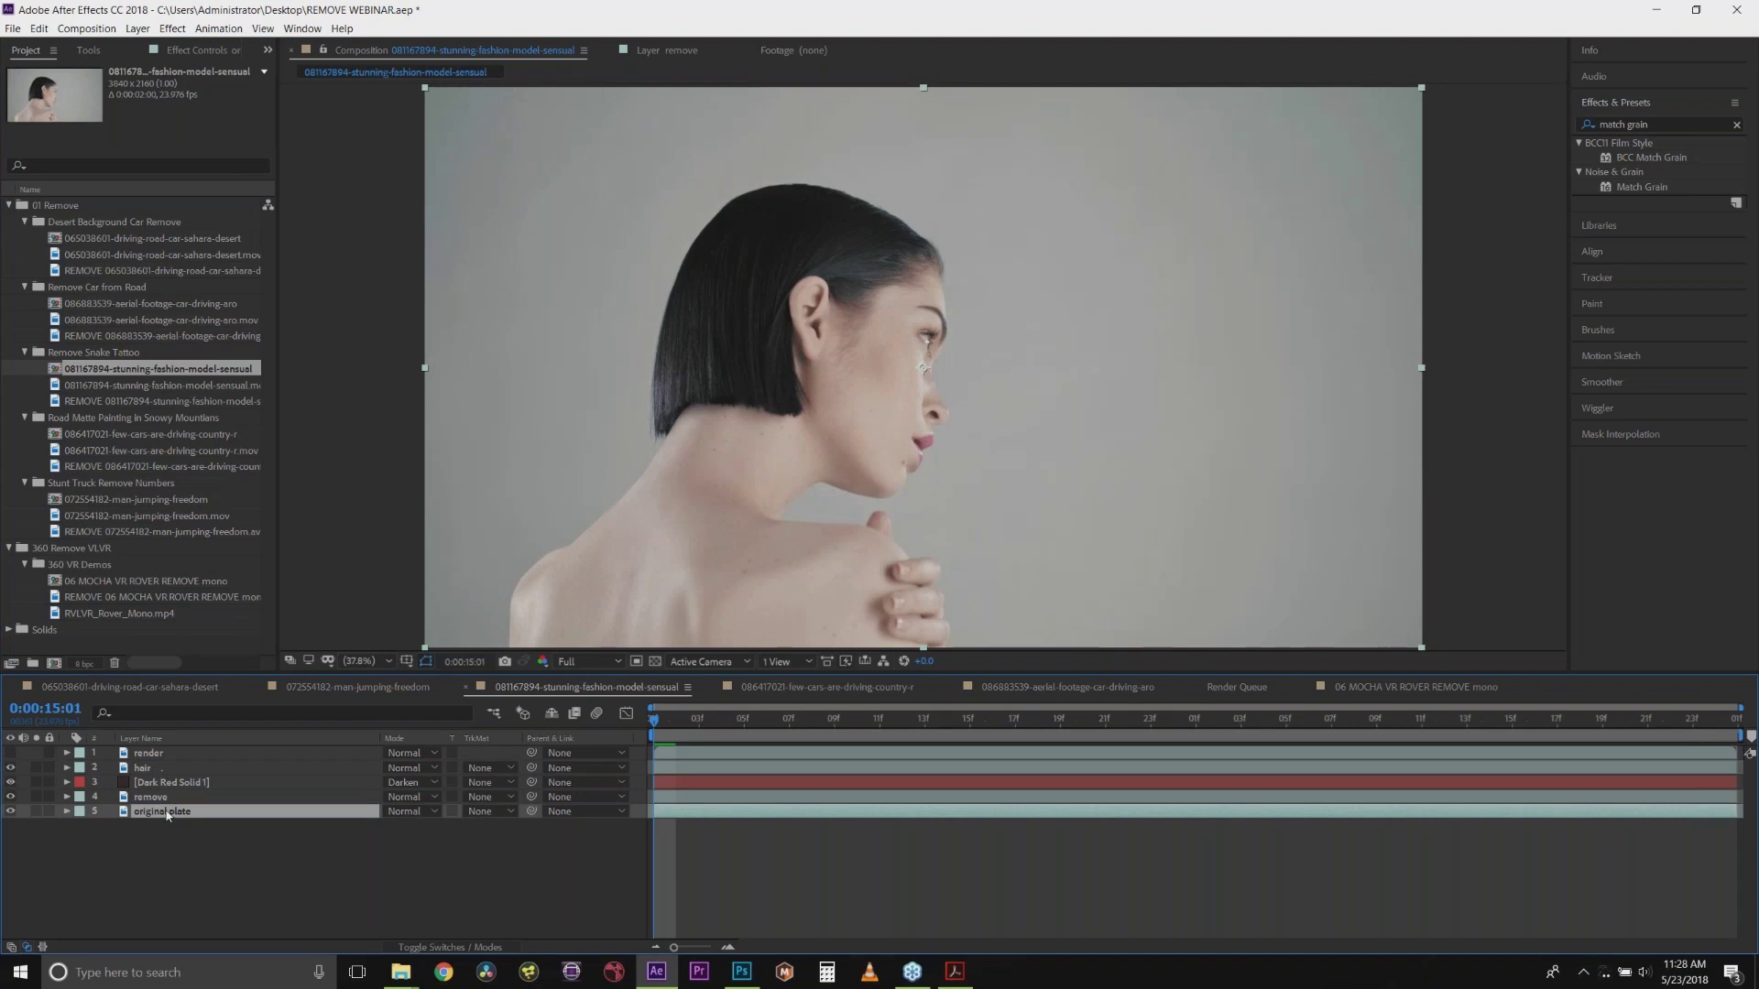
pyautogui.hotkey('ctrl', 'd')
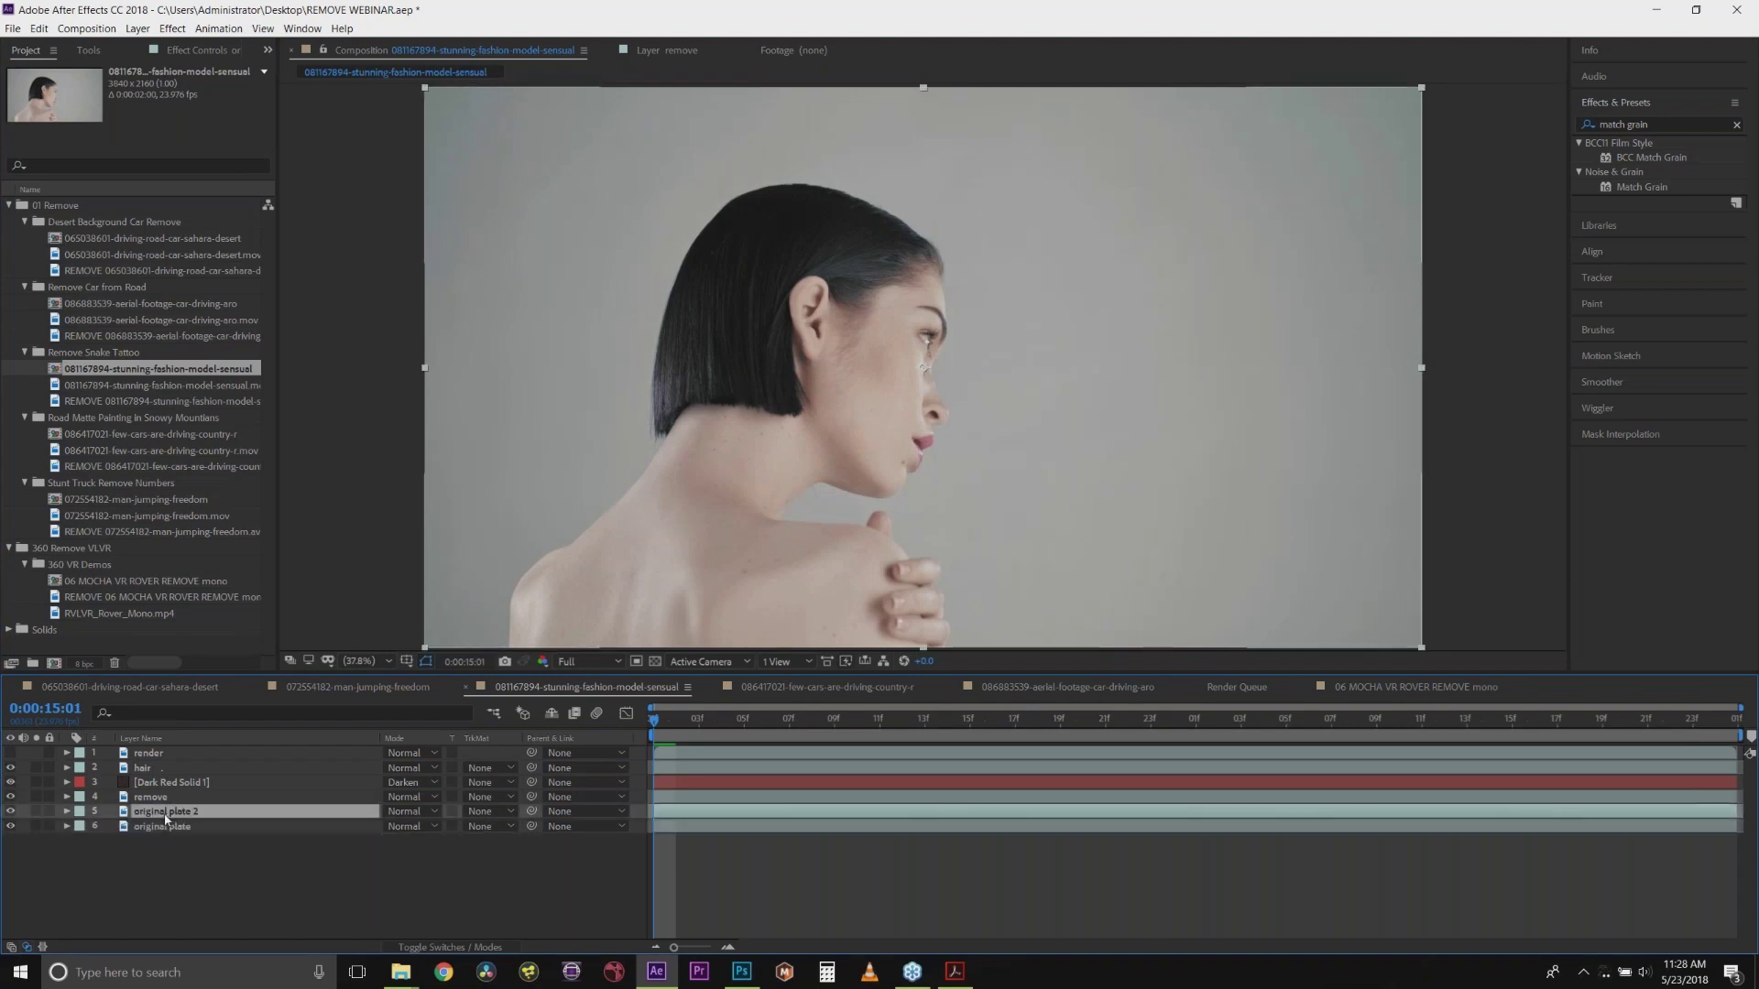
pyautogui.moveTo(165, 816); pyautogui.dragTo(123, 768)
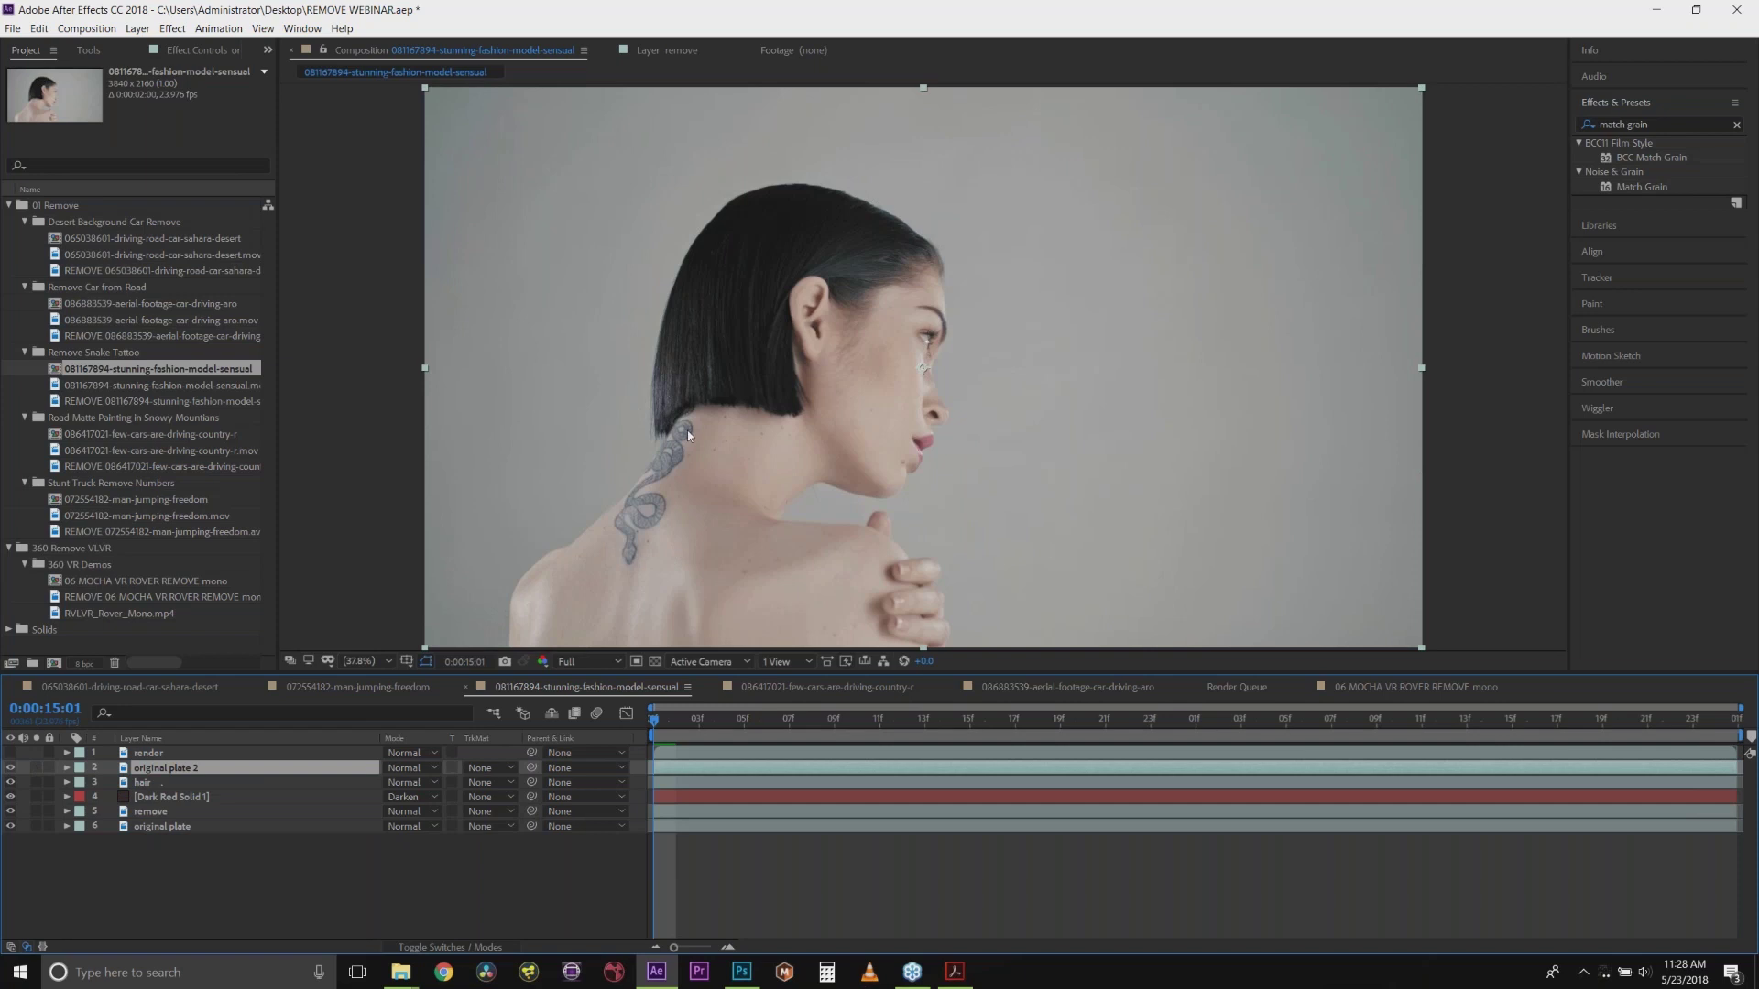
# Step: Show the render layer, play back the finished tattoo removal, and return to the first frame
pyautogui.click(10, 753)
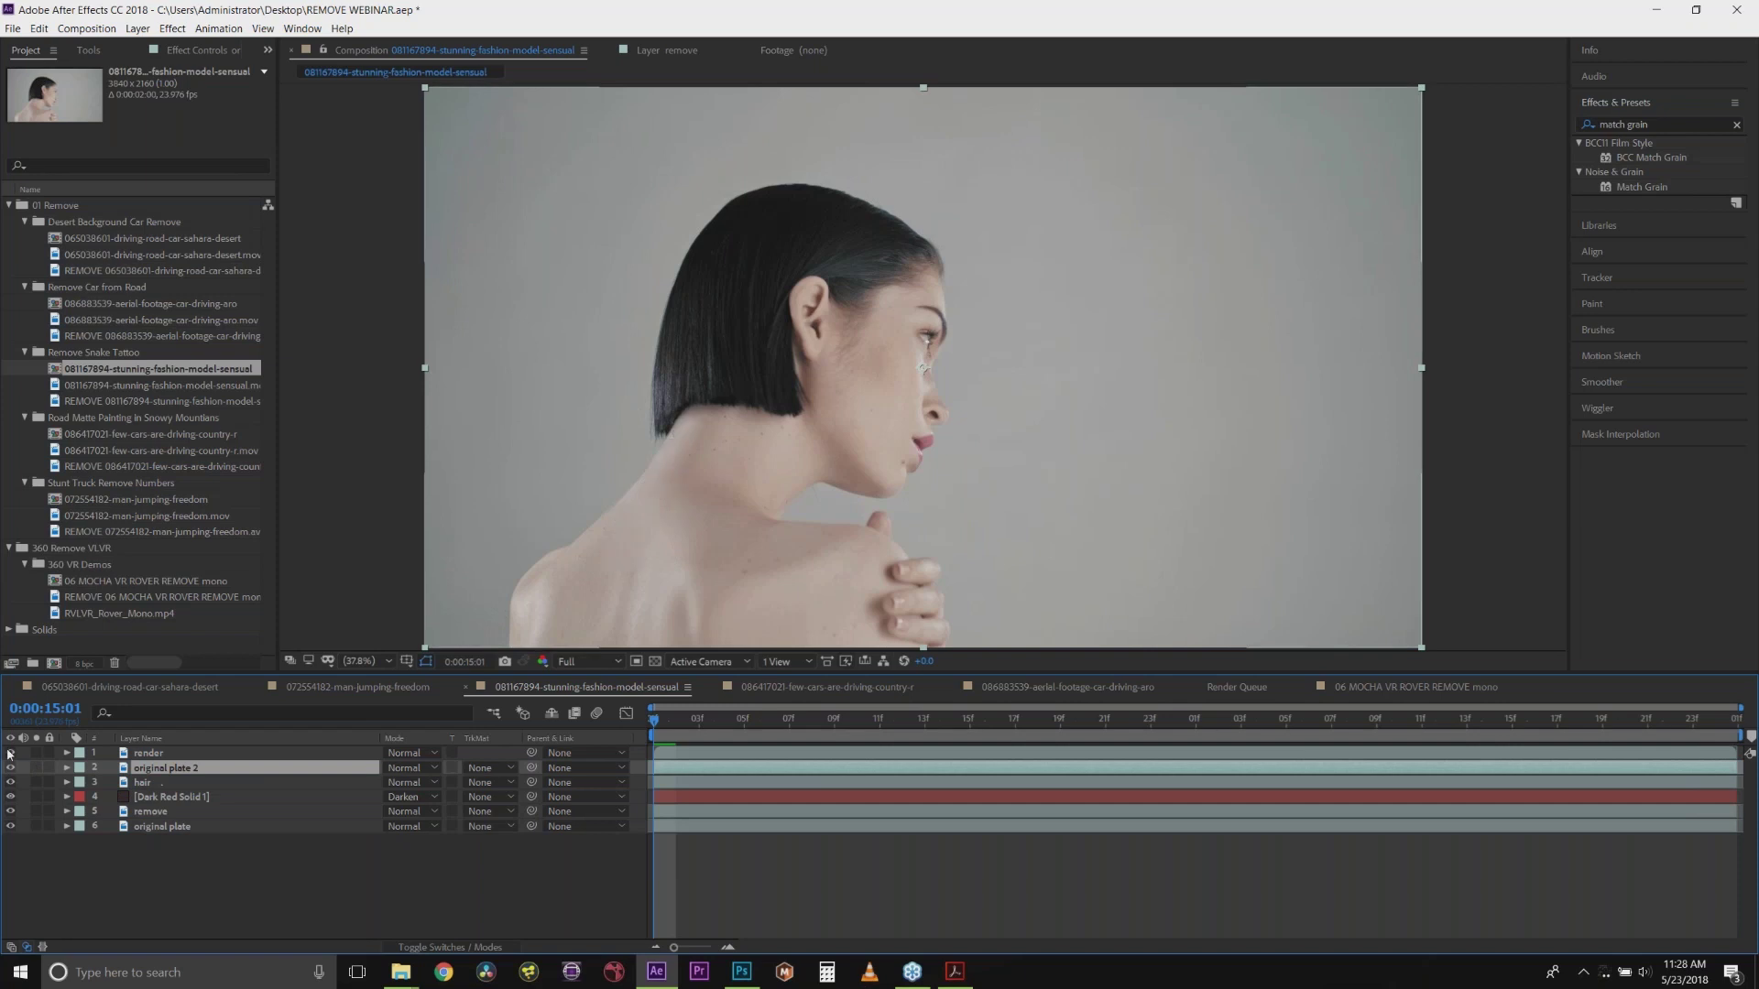
pyautogui.click(11, 753)
pyautogui.click(10, 753)
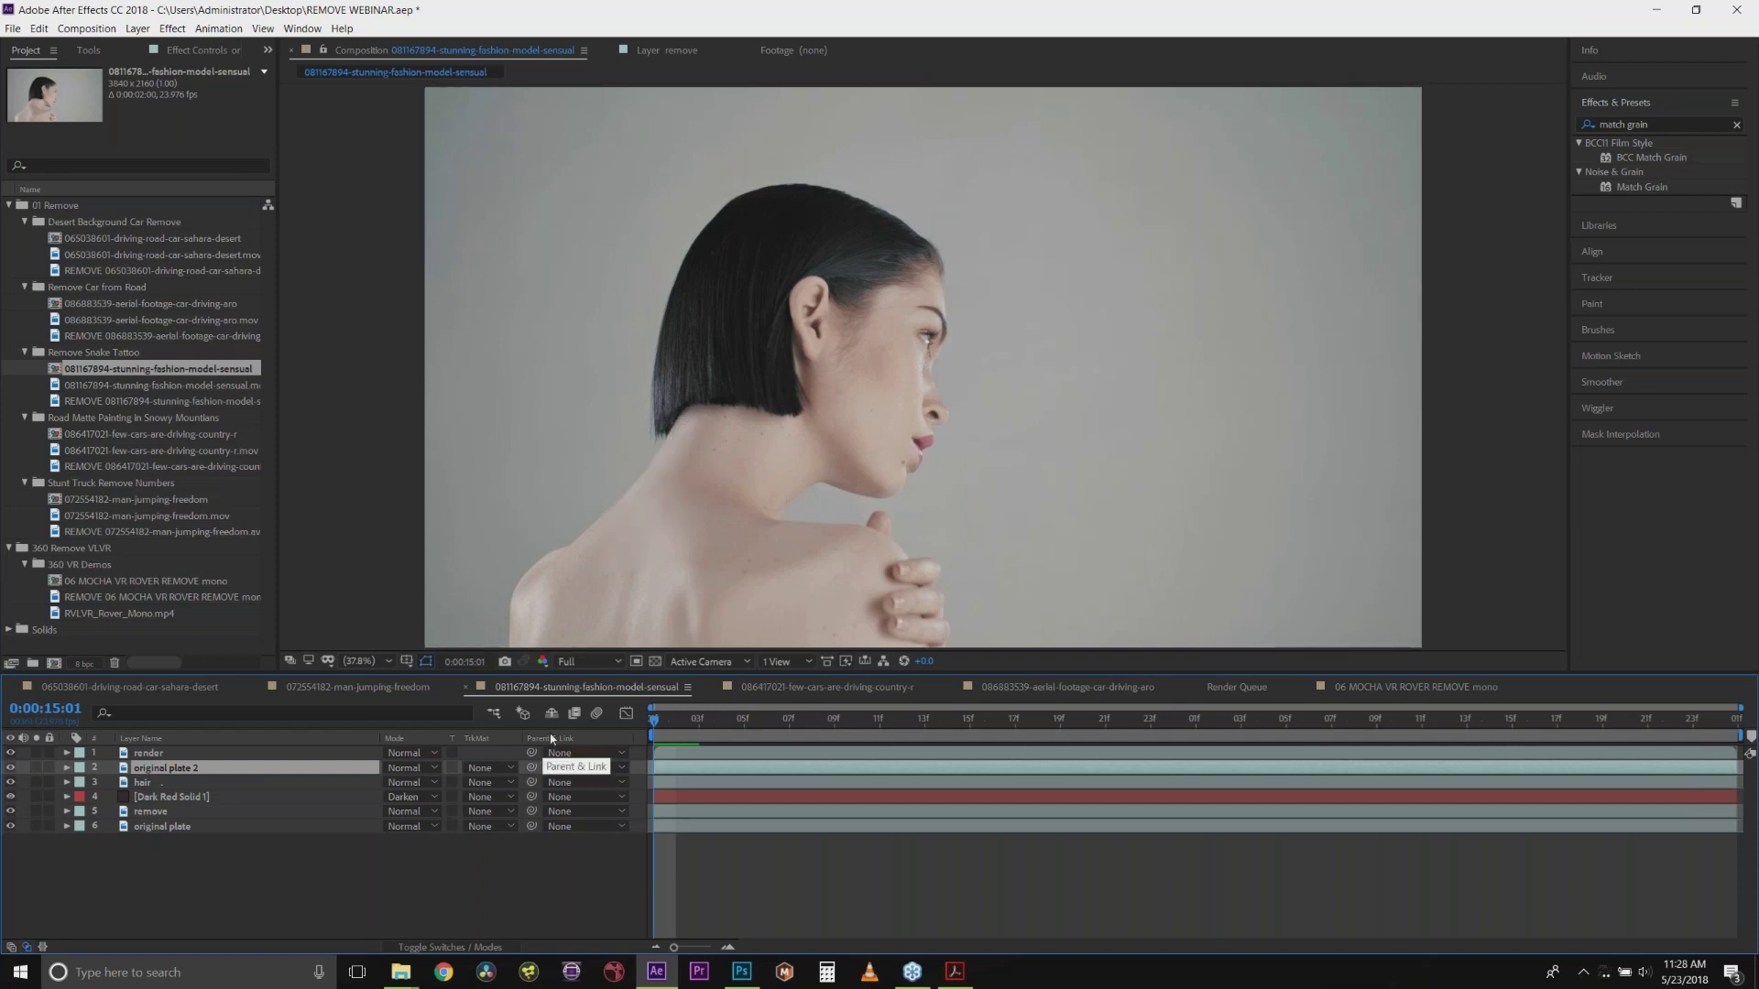
pyautogui.press('space')
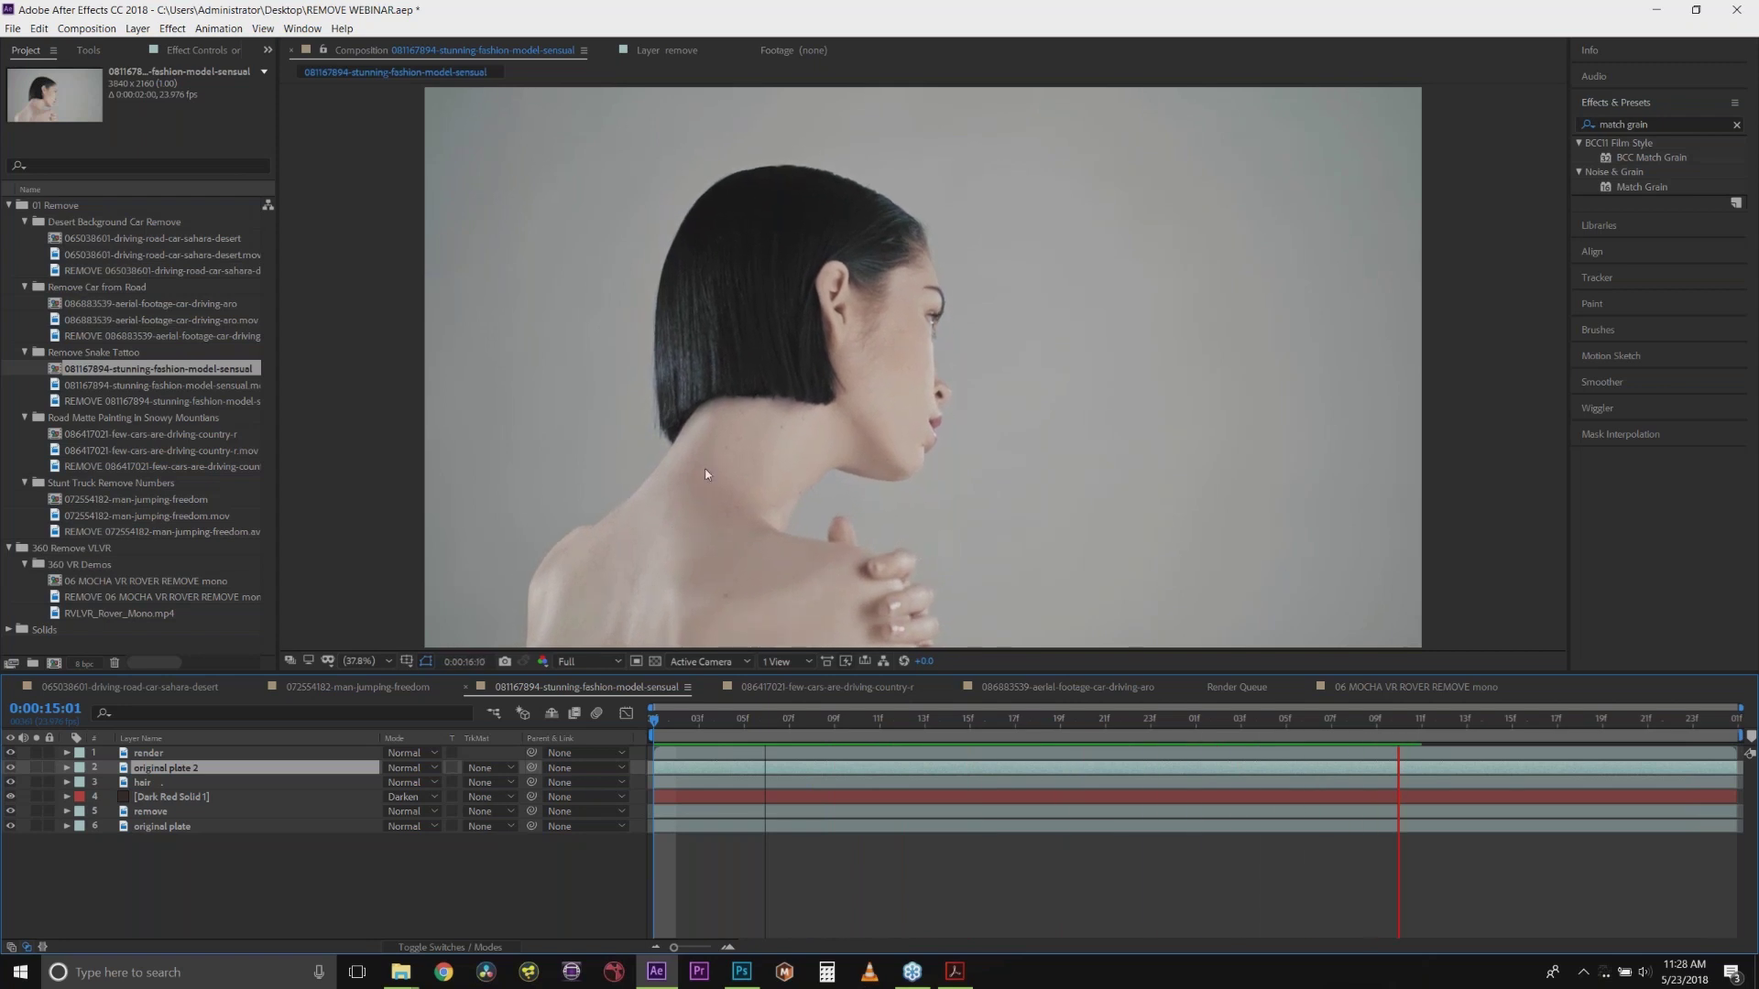
pyautogui.click(1105, 720)
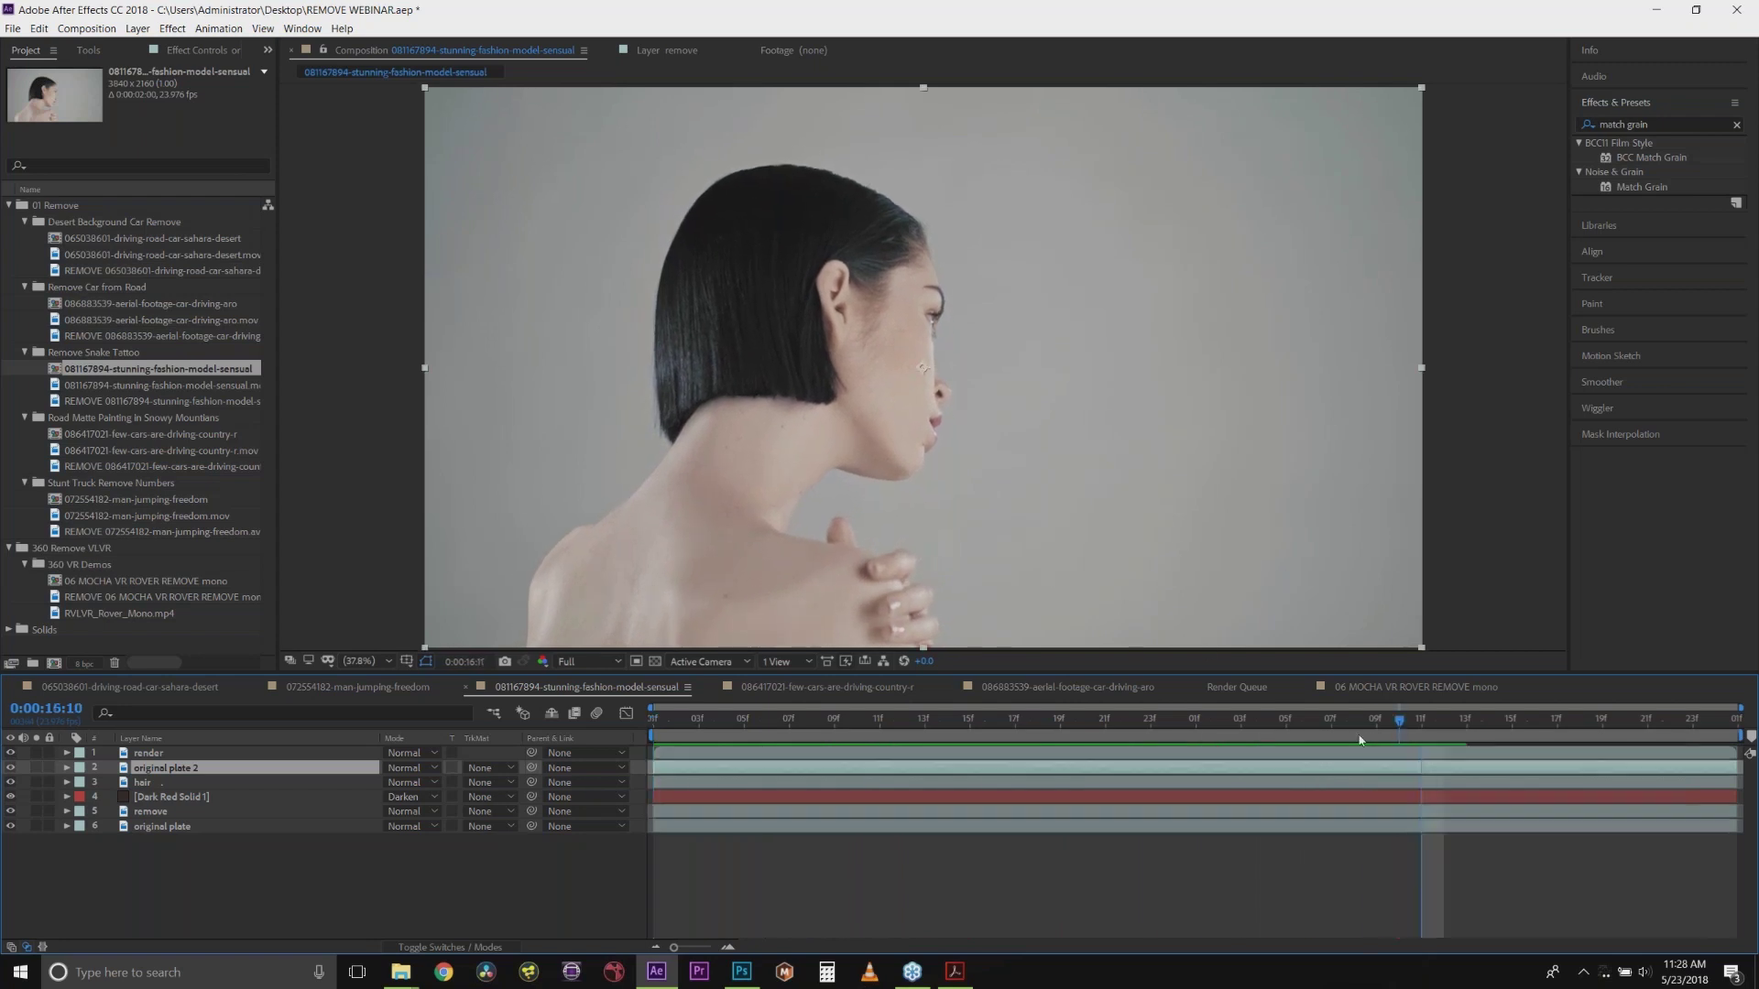
pyautogui.moveTo(870, 740); pyautogui.dragTo(296, 640)
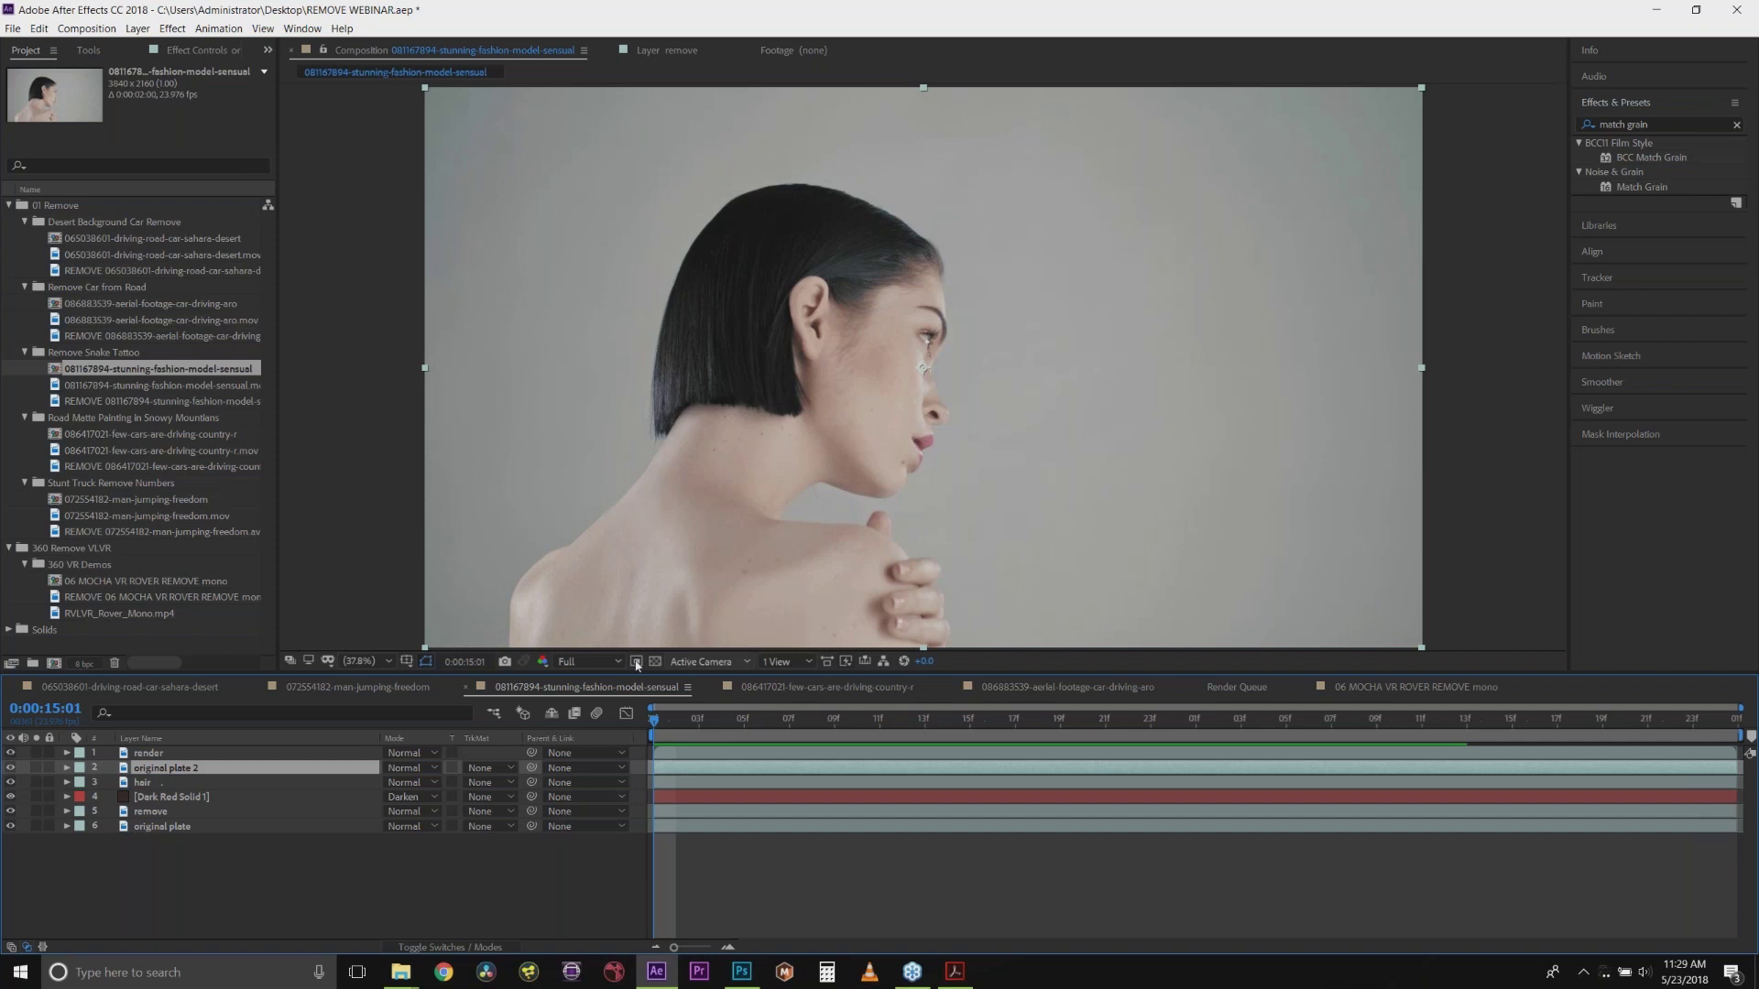
# Step: Hide the render, original plate 2, hair and Dark Red Solid 1 layers
pyautogui.click(151, 753)
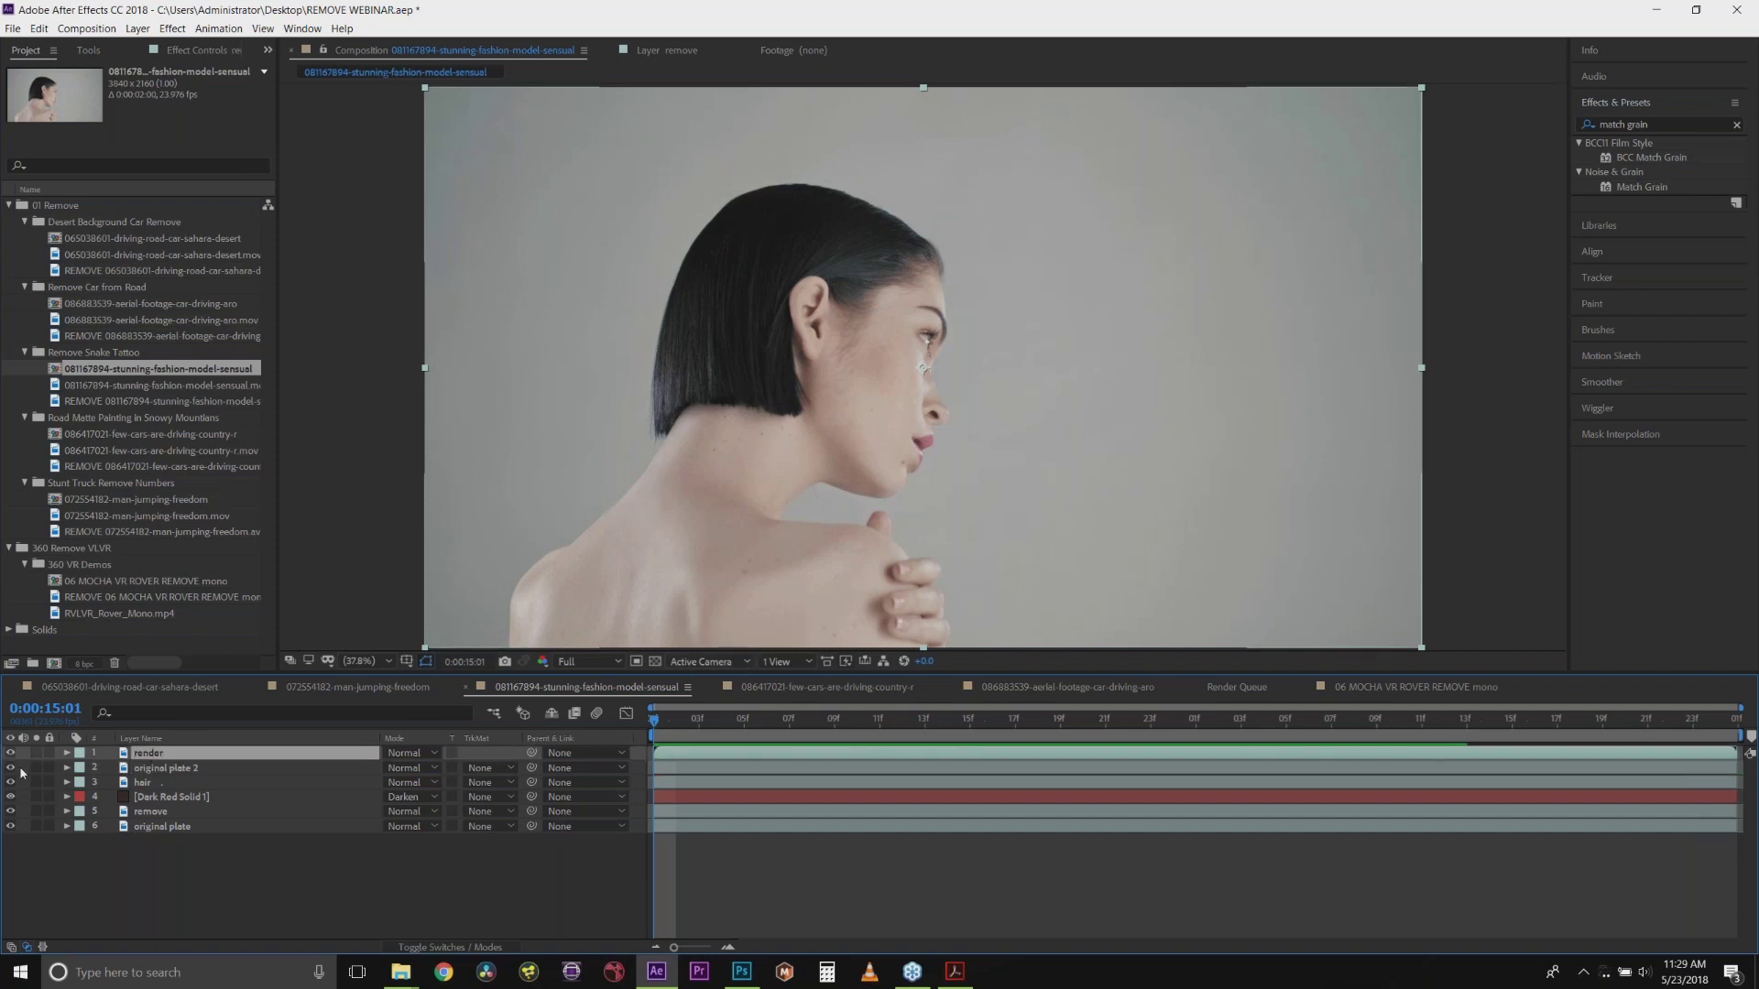
pyautogui.moveTo(10, 753); pyautogui.dragTo(10, 768)
pyautogui.click(161, 768)
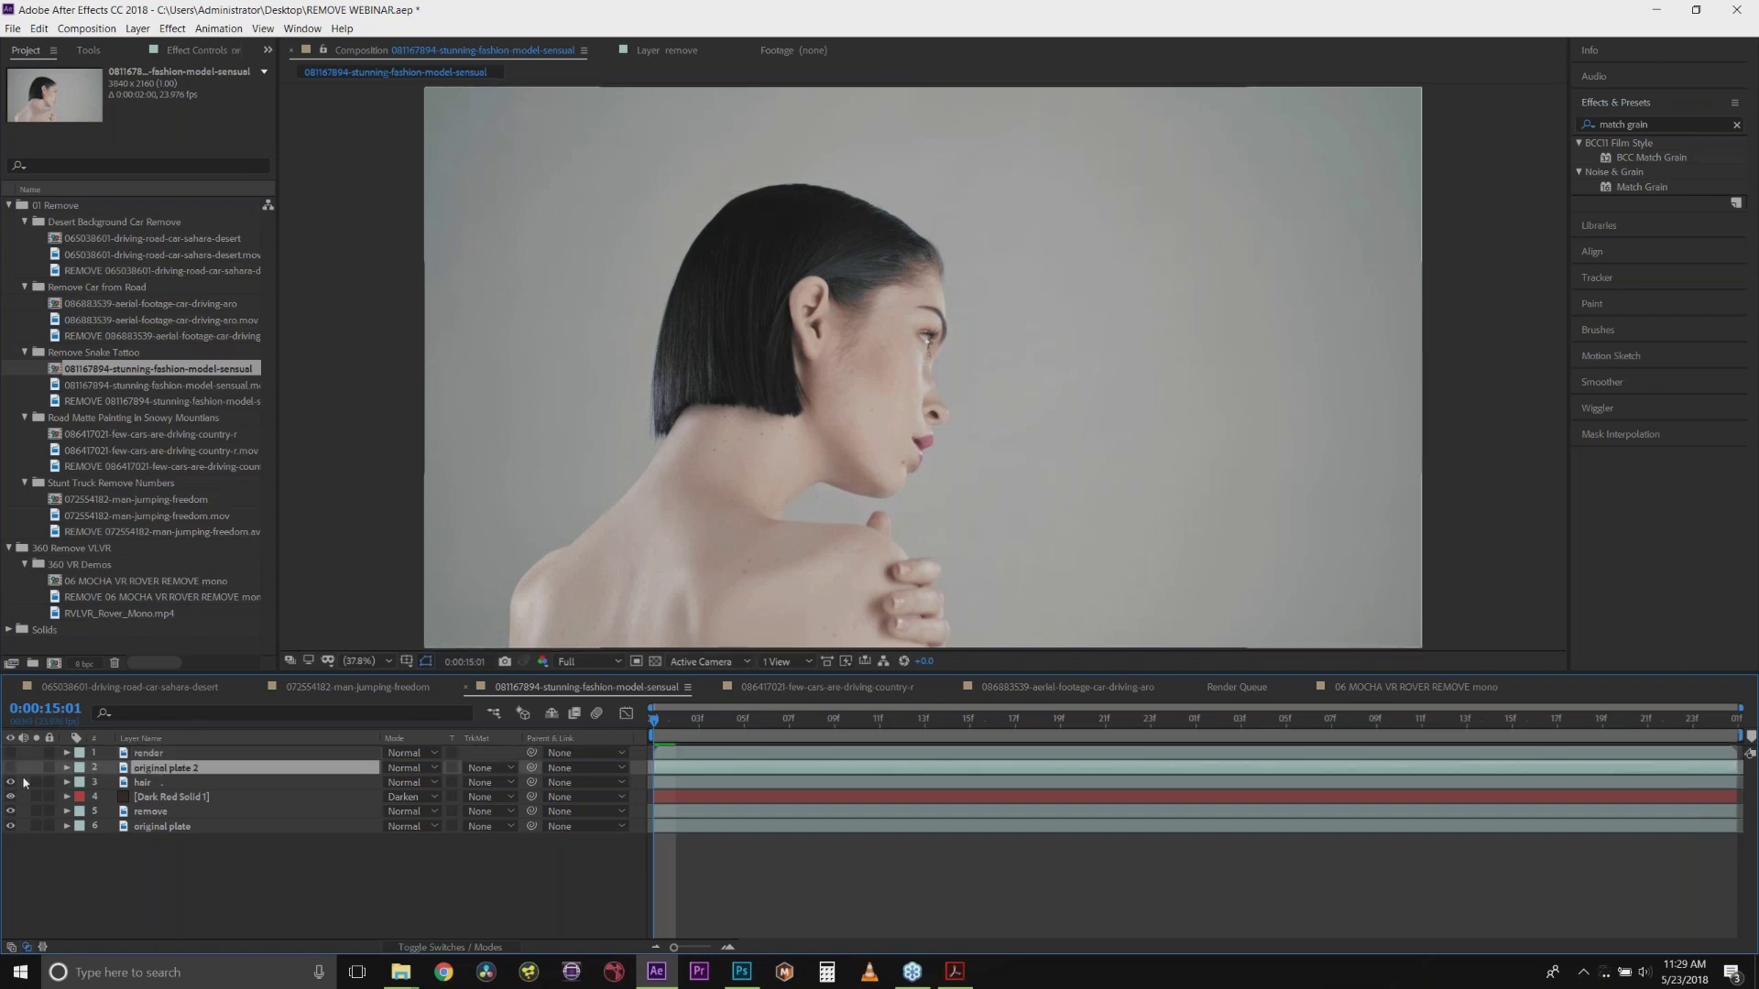
pyautogui.click(193, 780)
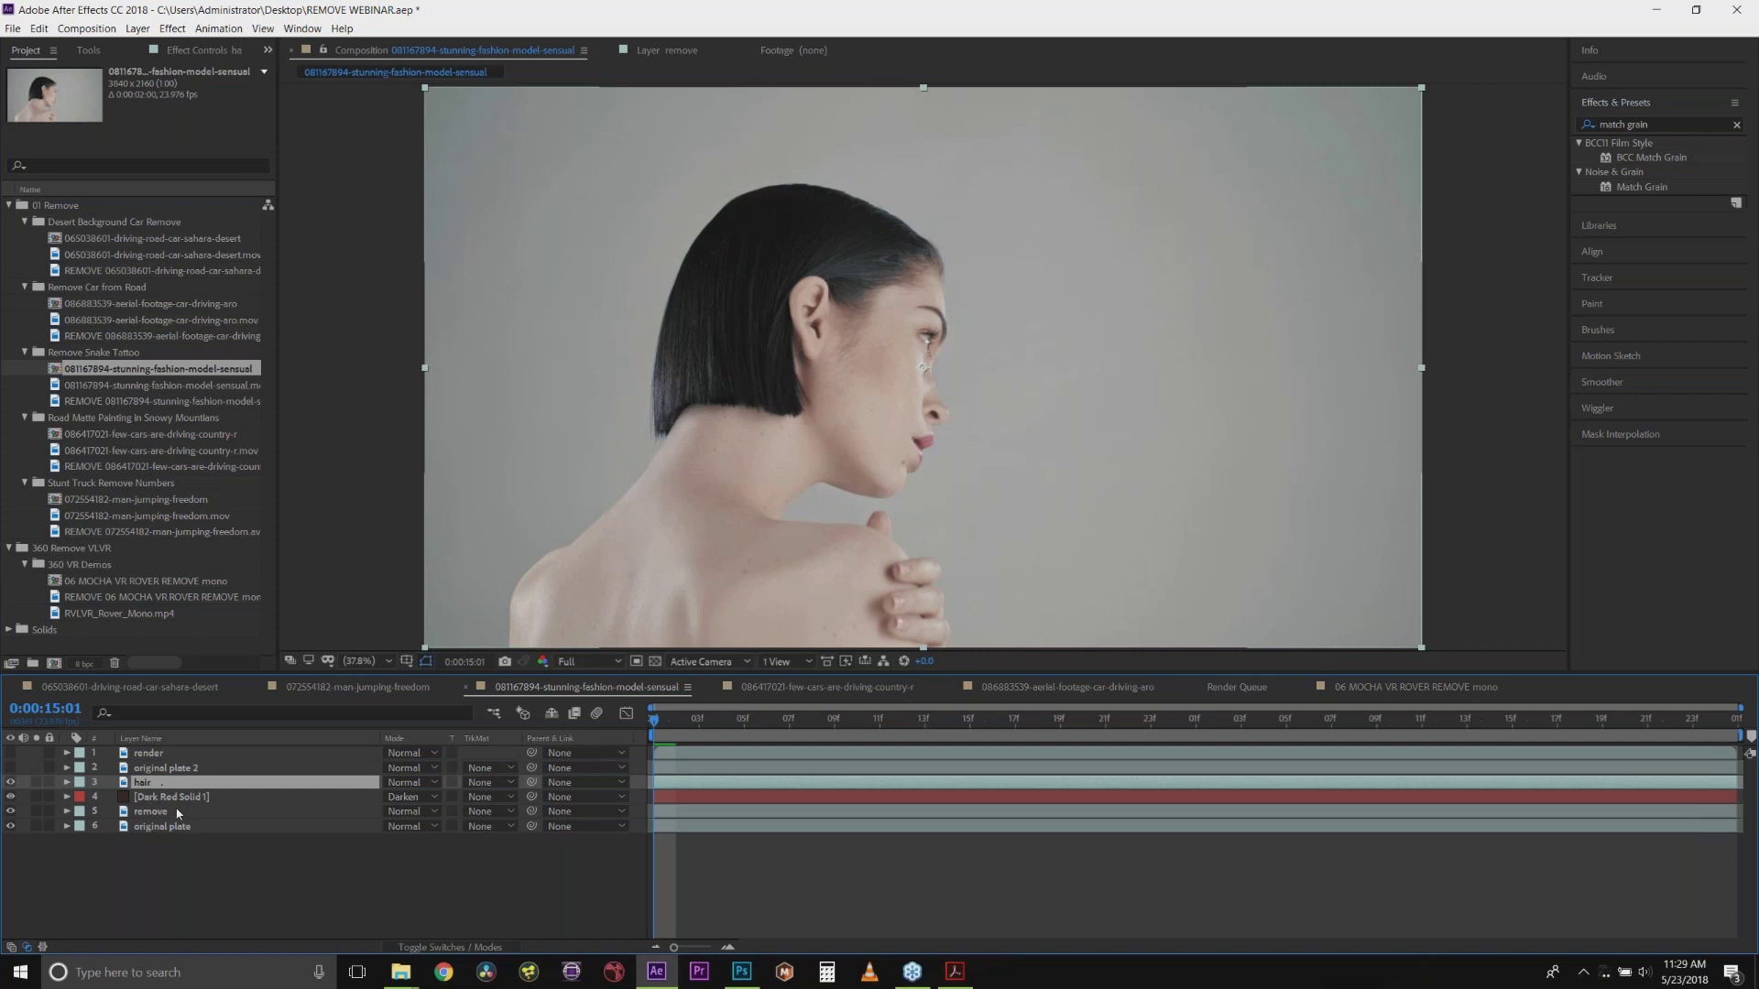
pyautogui.click(10, 782)
pyautogui.click(10, 797)
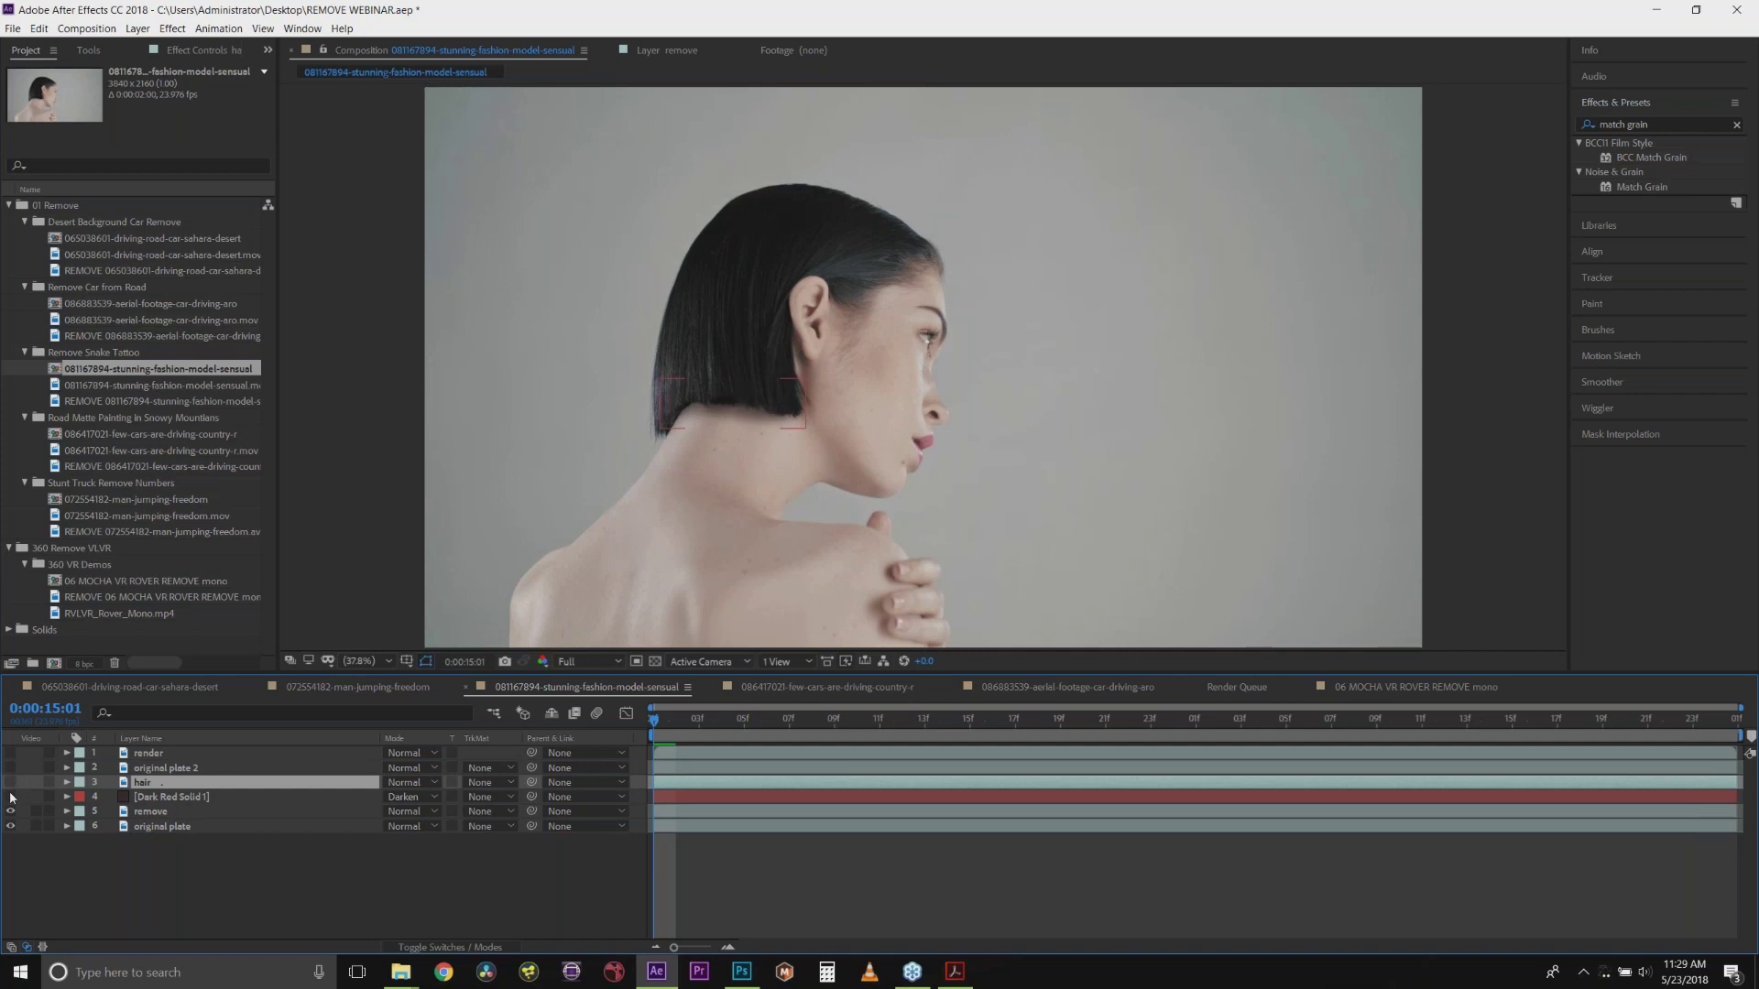
# Step: Disable the mocha Pro effect on the remove layer
pyautogui.click(152, 812)
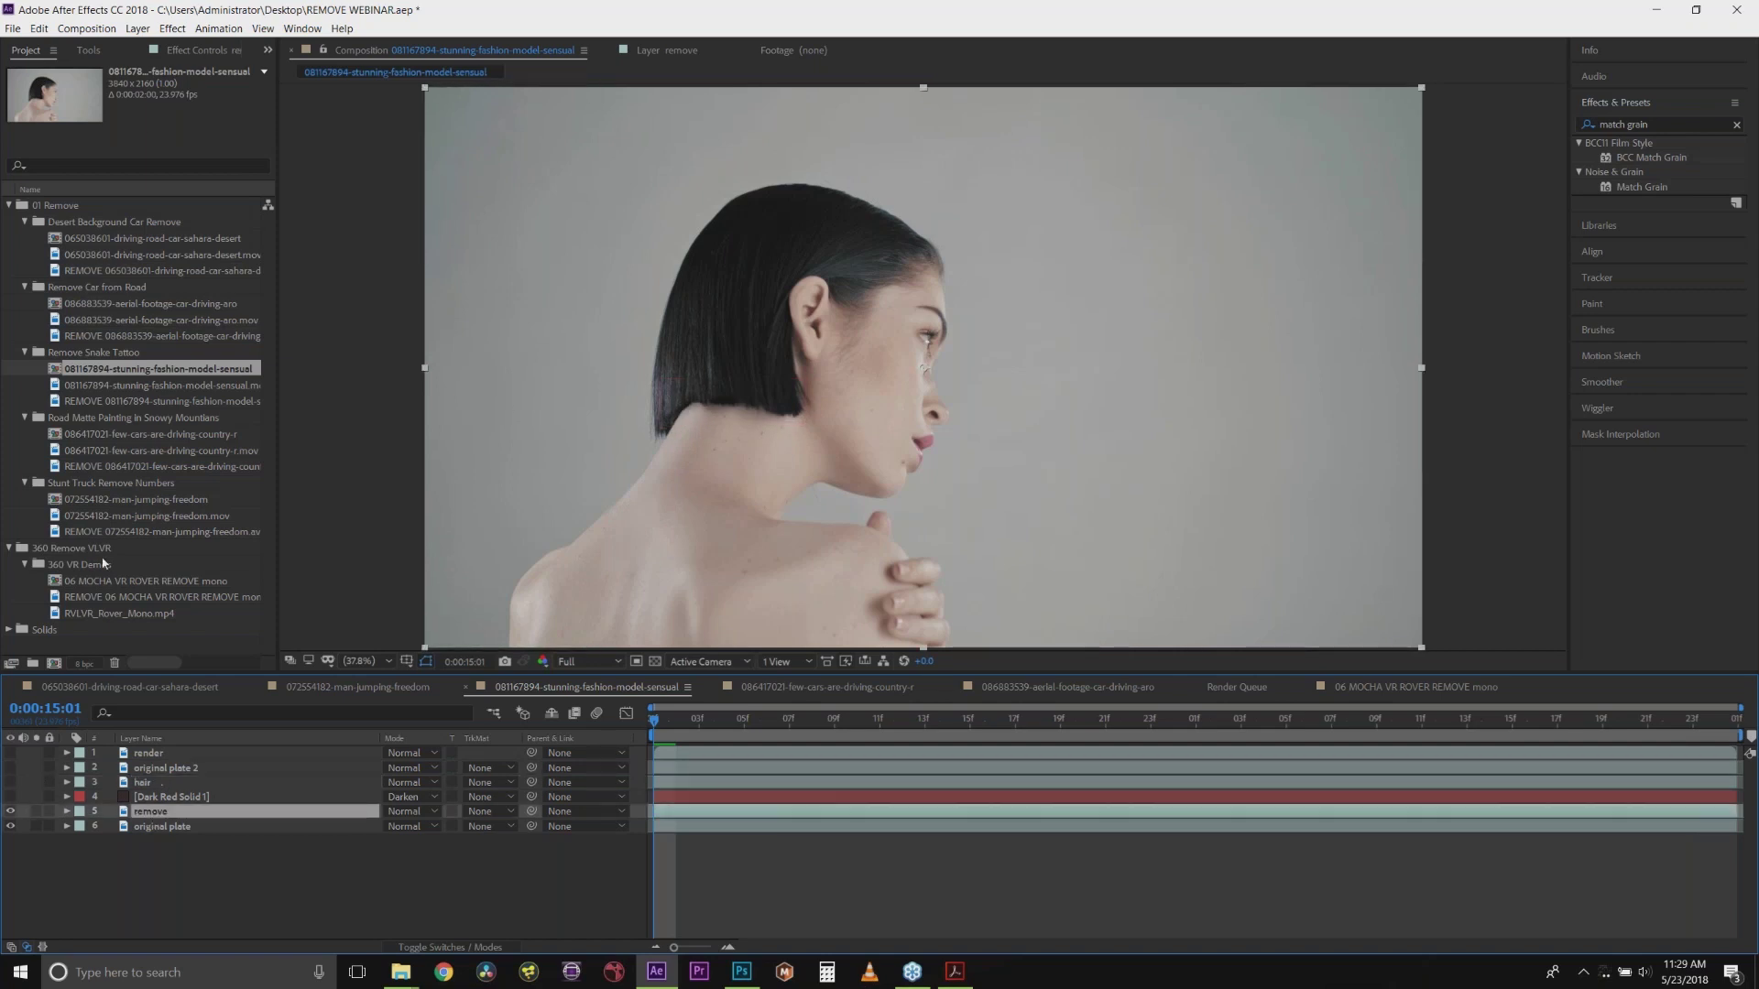
pyautogui.click(213, 53)
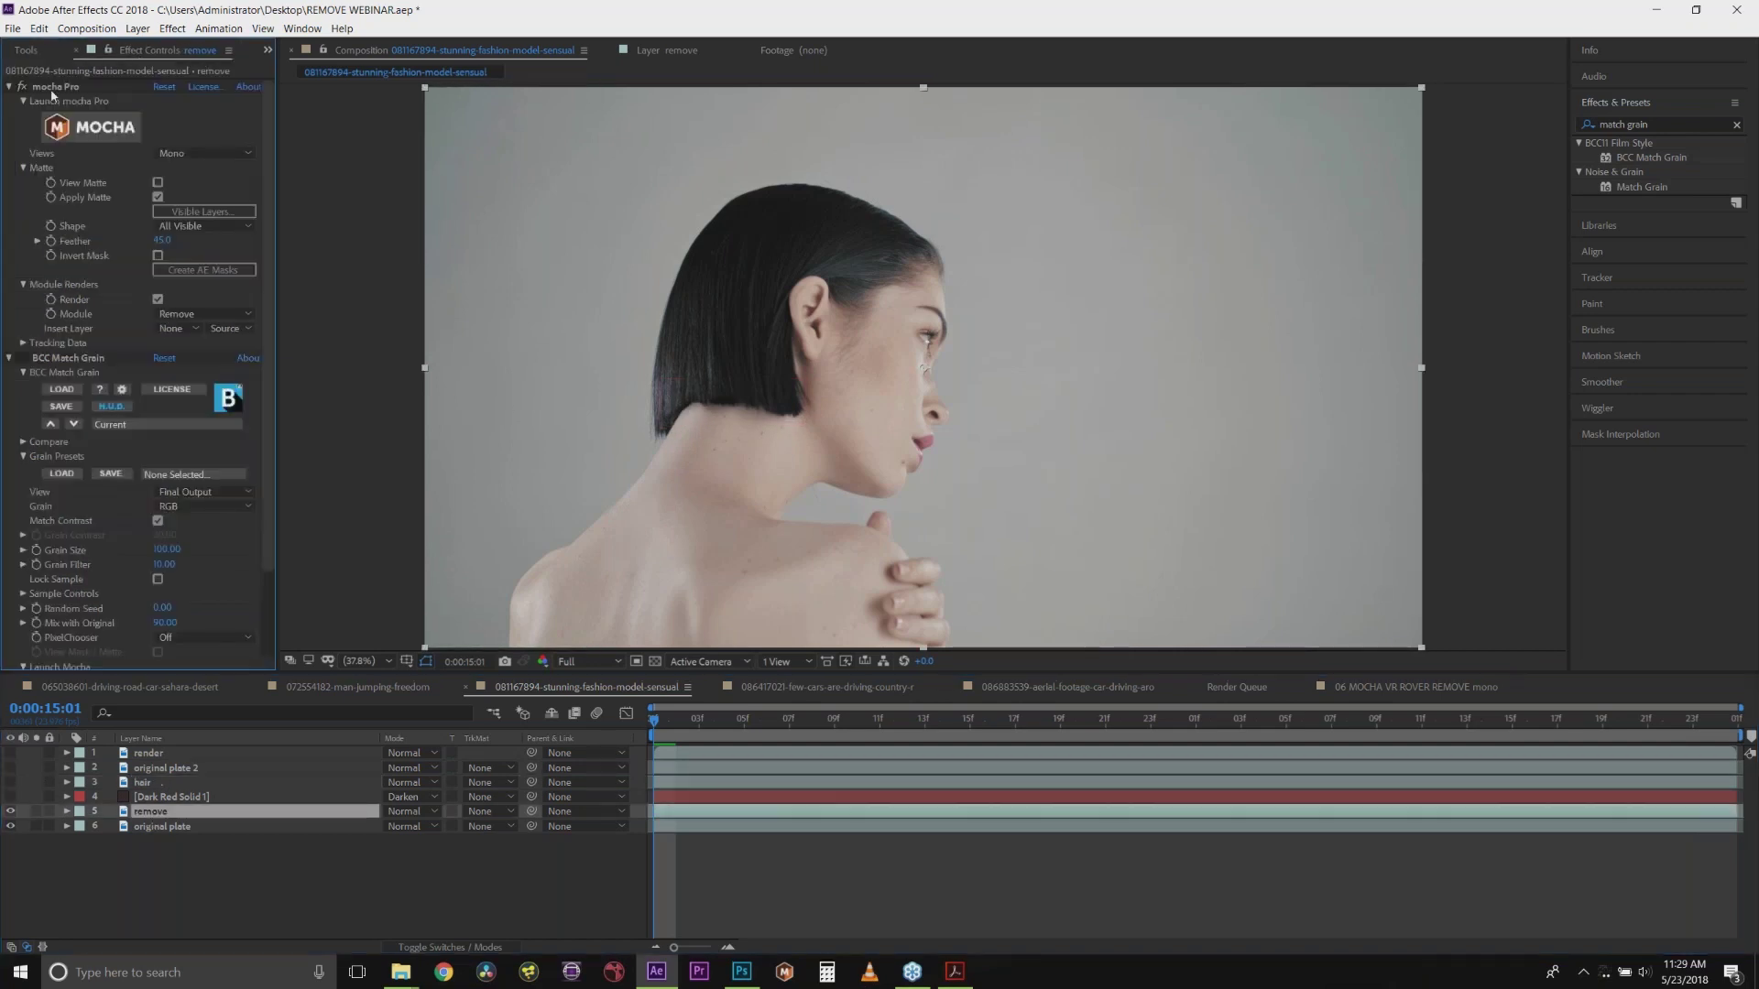
pyautogui.click(21, 87)
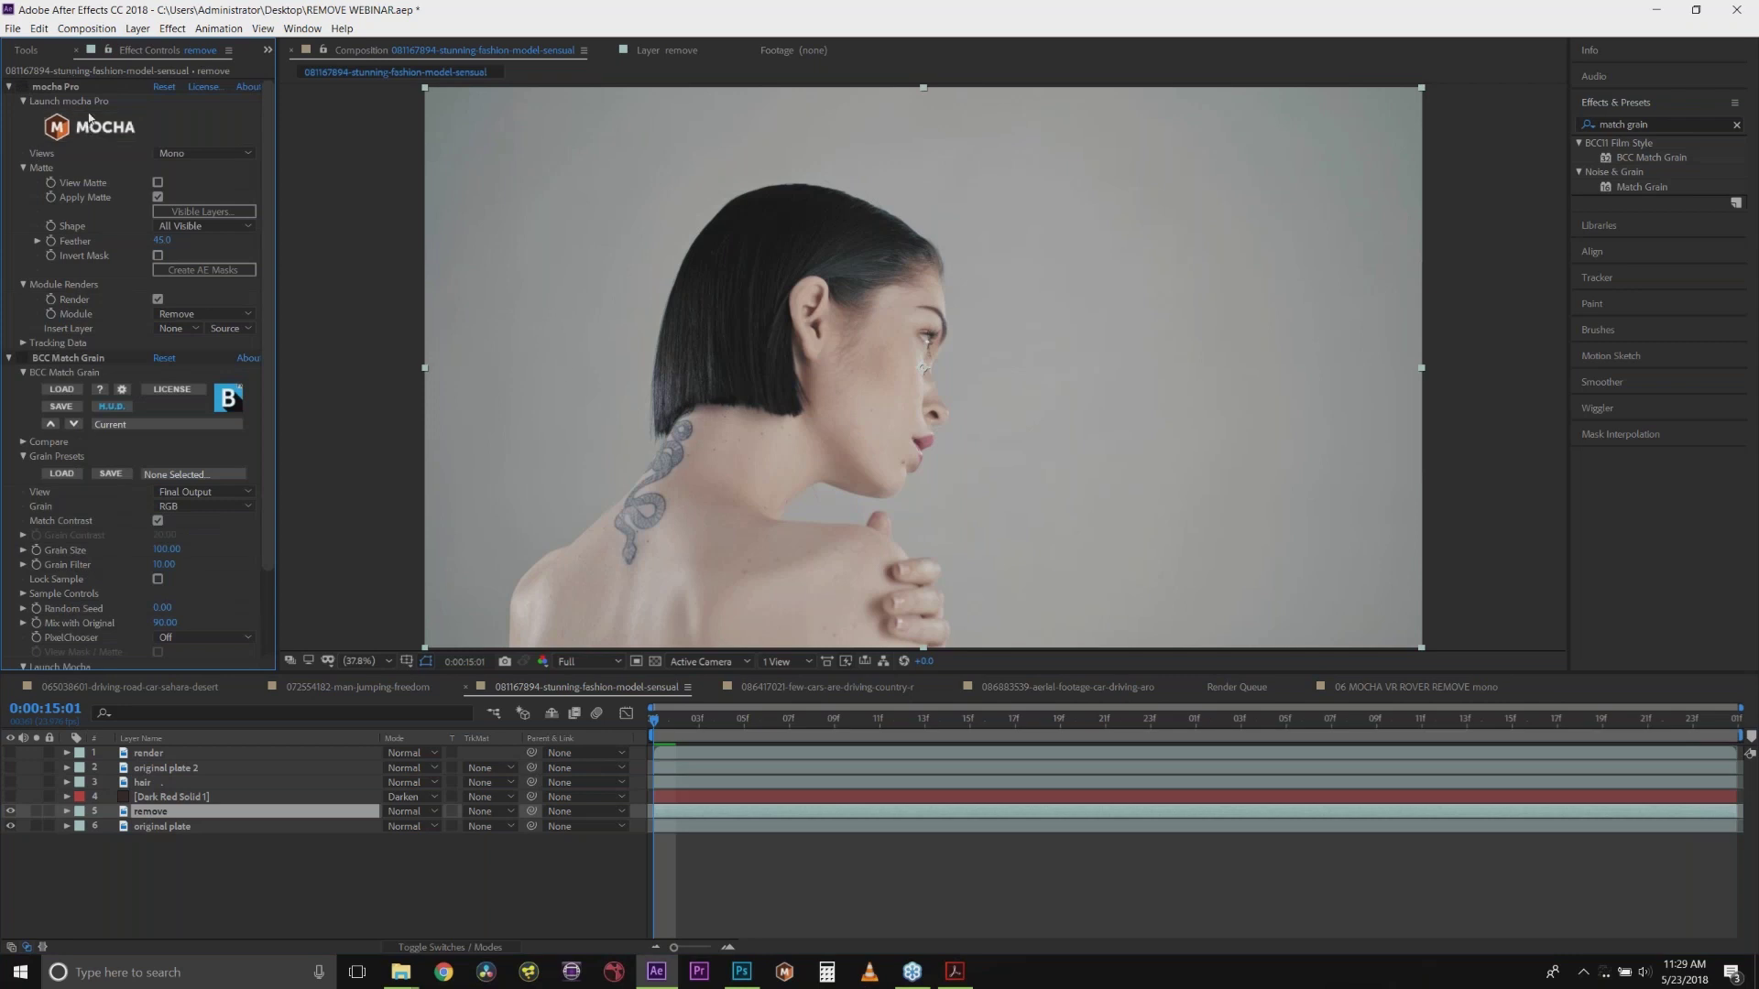
# Step: Locate the mocha Pro effect by searching the effects for "mocha pro"
pyautogui.click(187, 30)
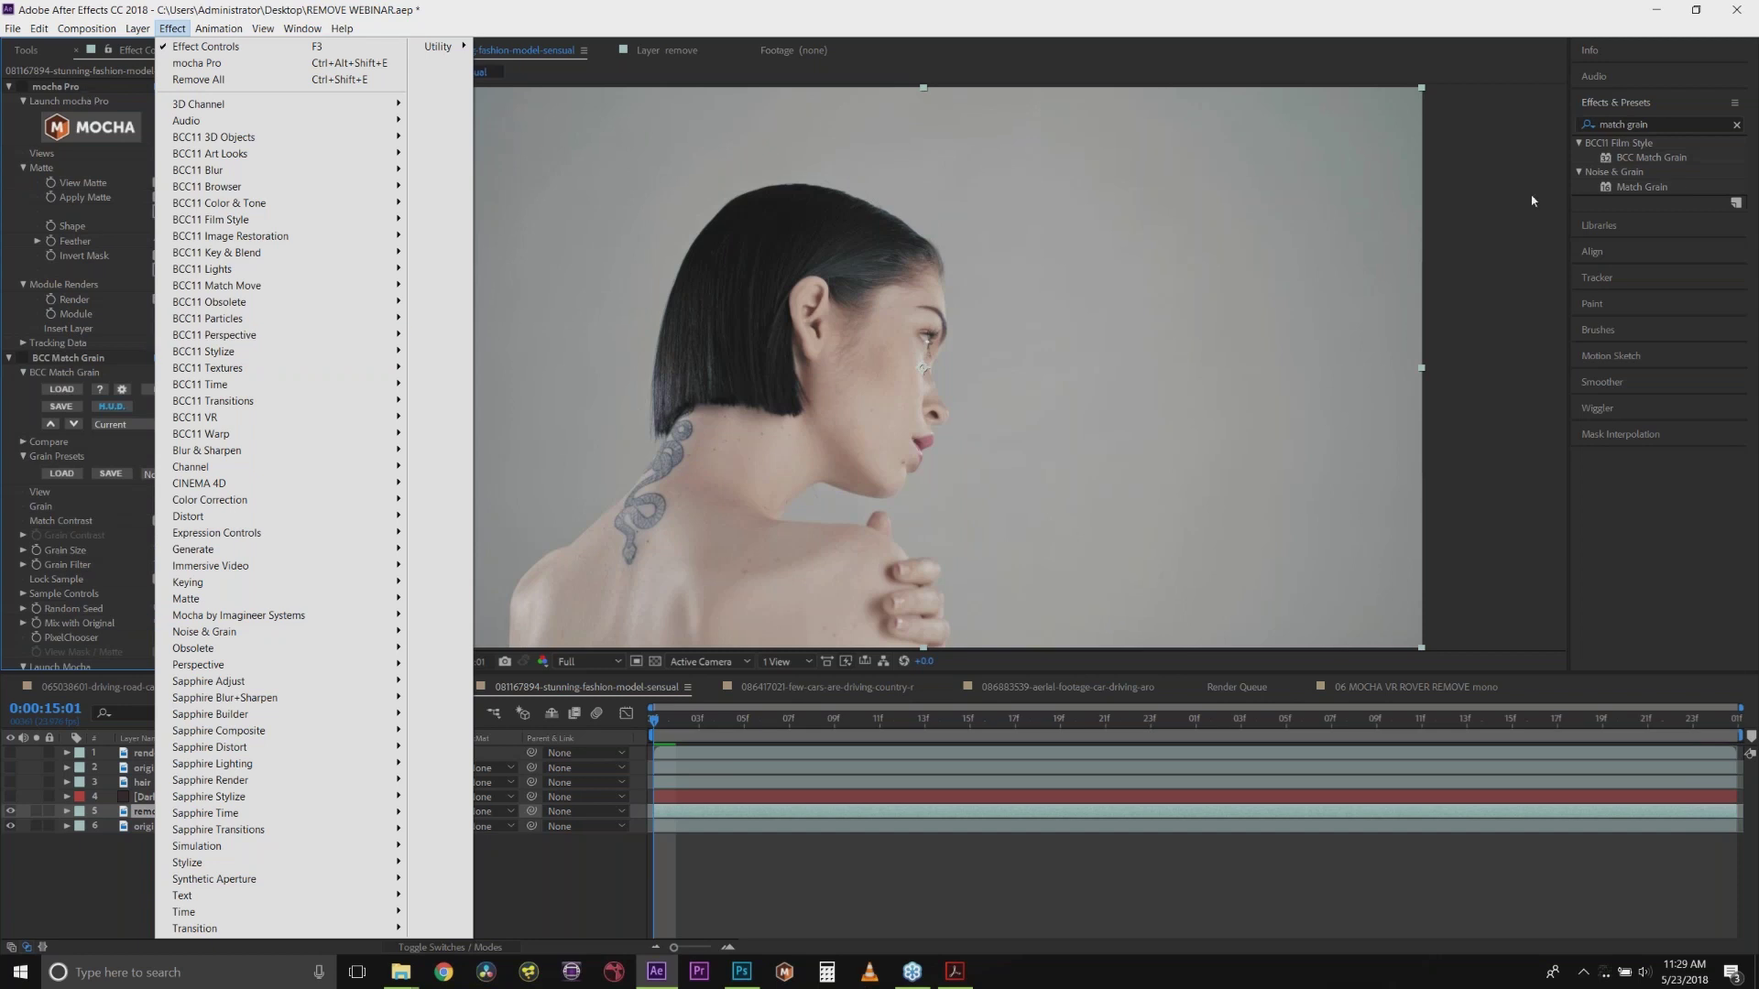
pyautogui.click(1702, 123)
pyautogui.write('moch')
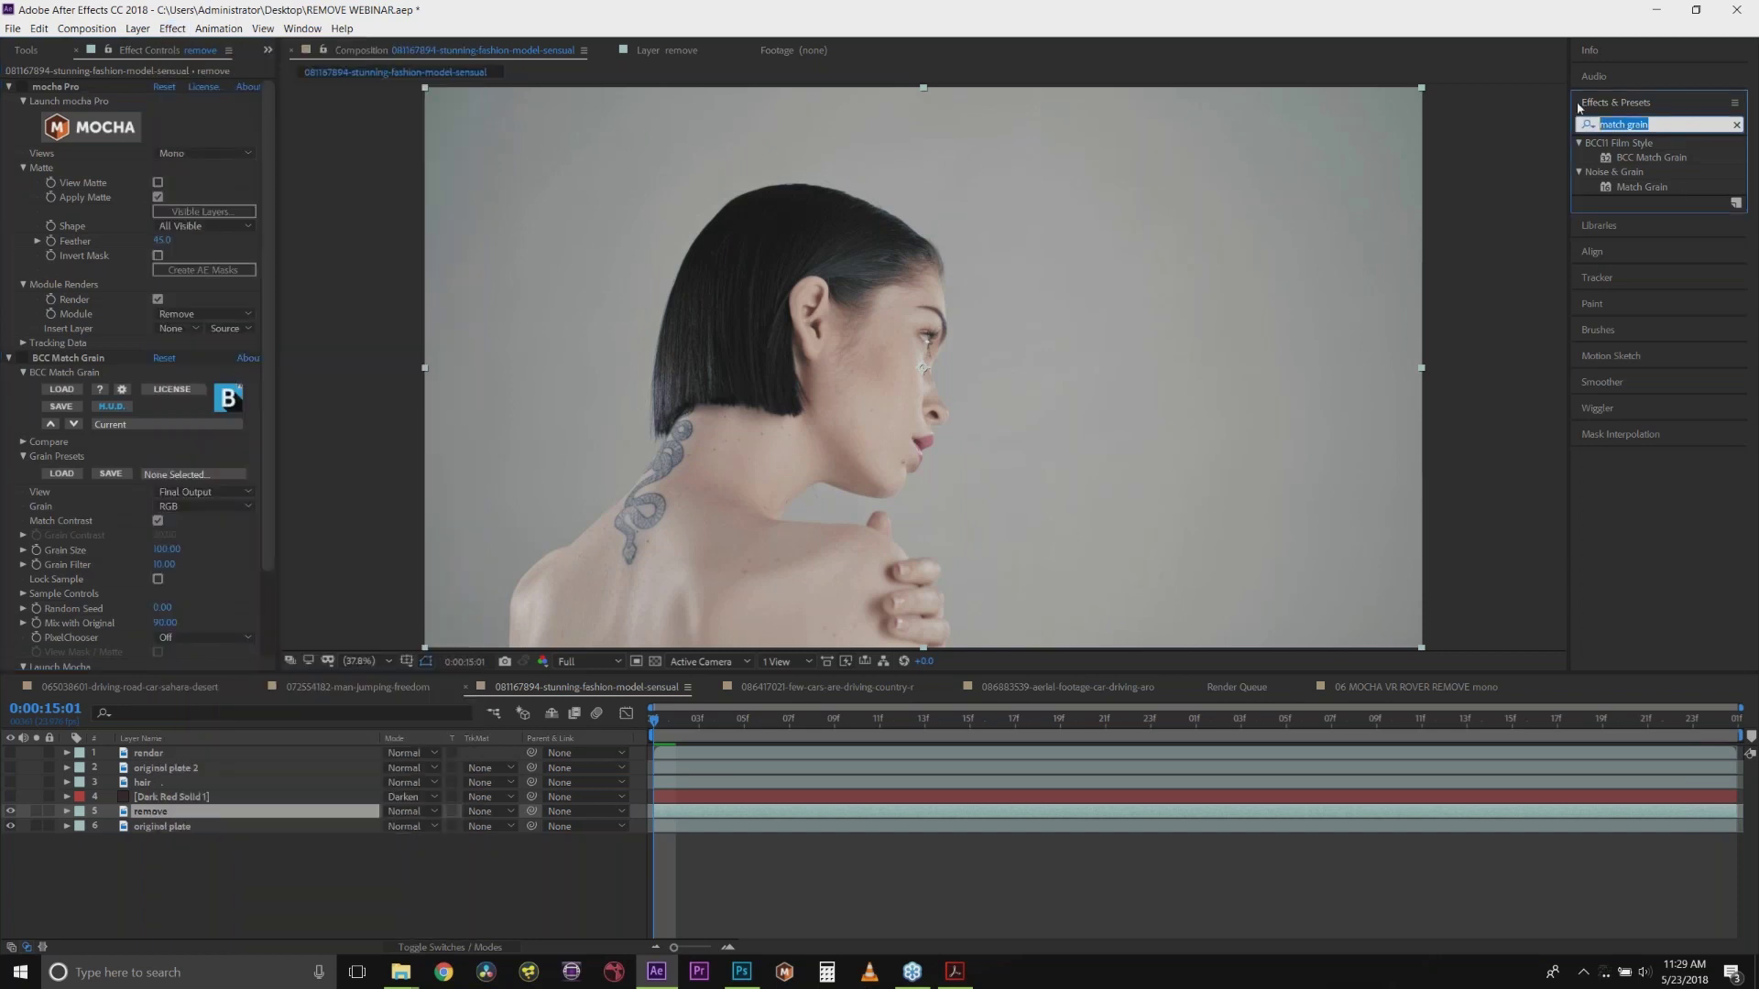
pyautogui.write('a pro')
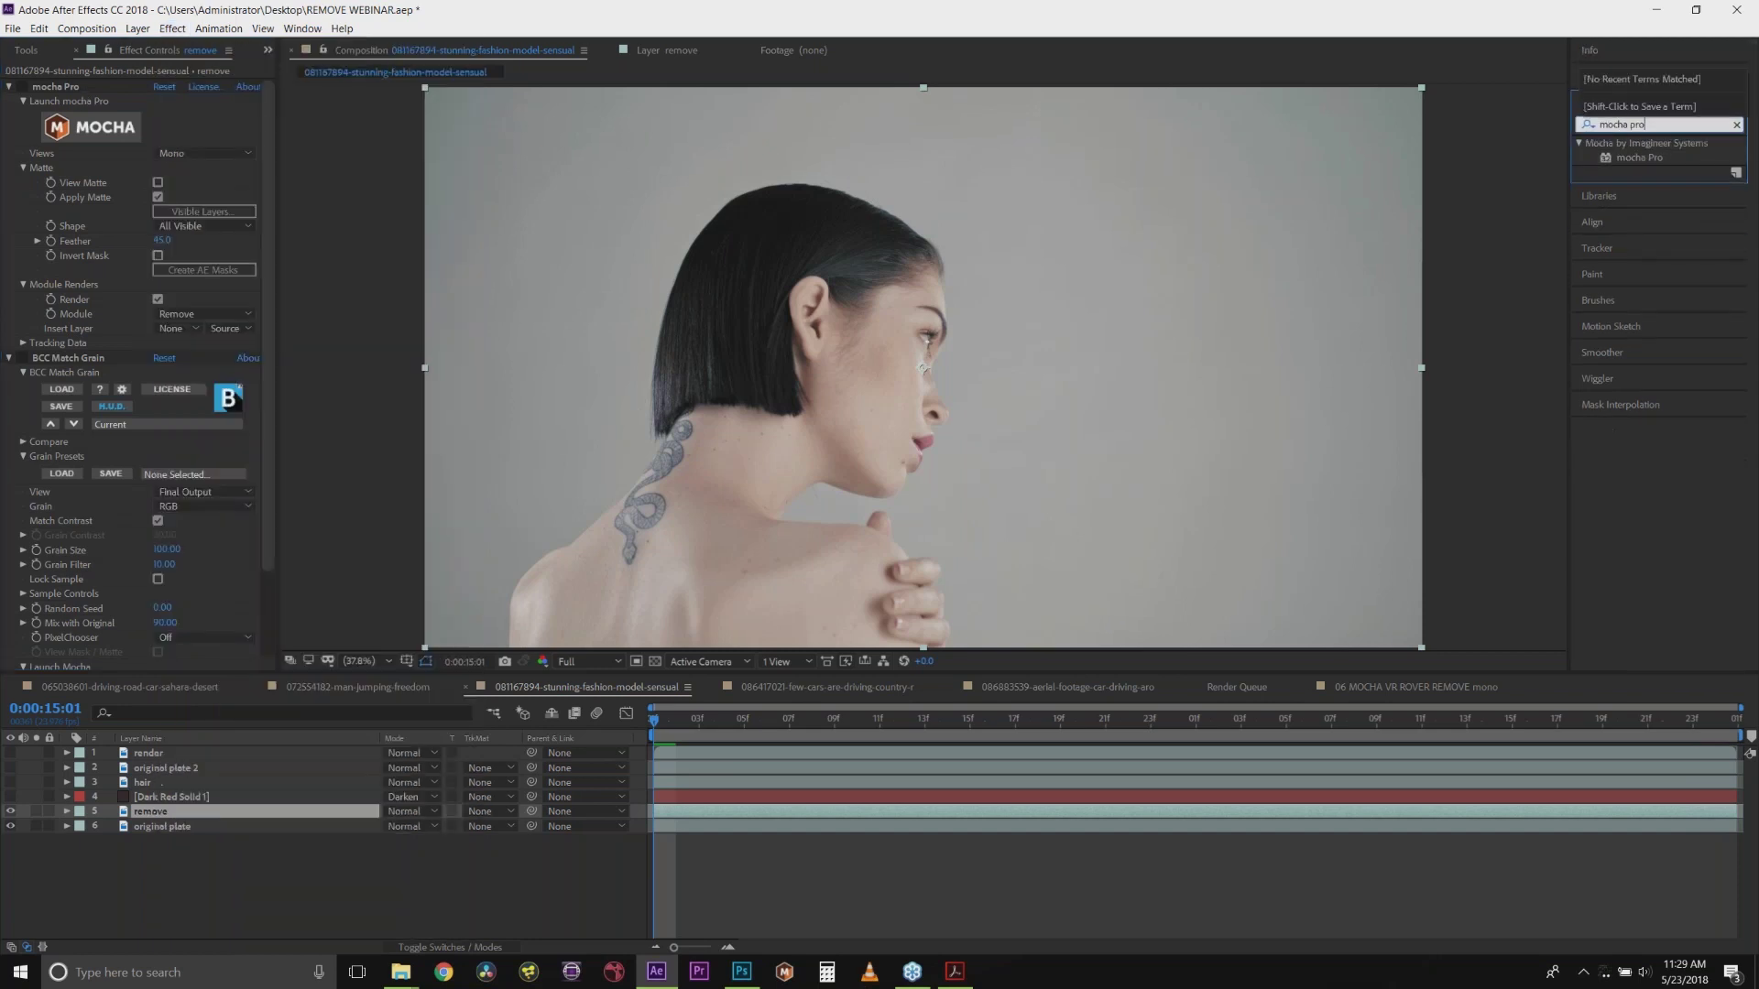
pyautogui.click(1665, 157)
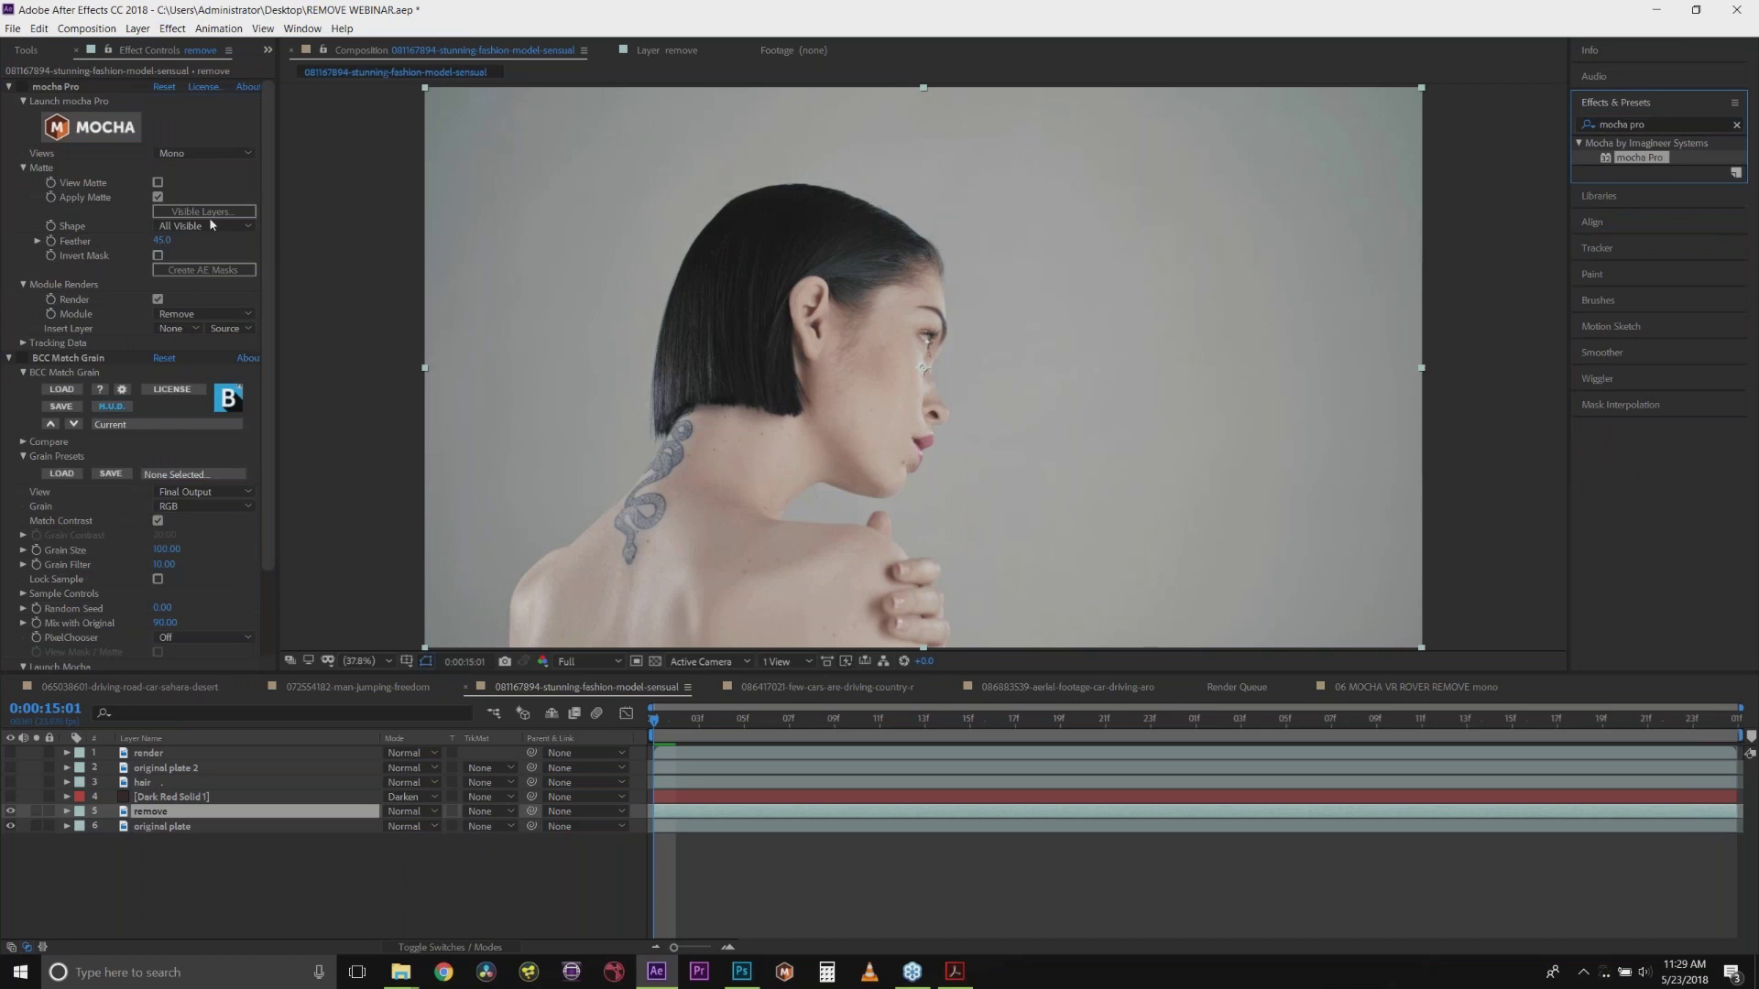
# Step: Launch mocha Pro from the effect, view the selected layer's clip, and hide the snake and bg layers
pyautogui.click(91, 126)
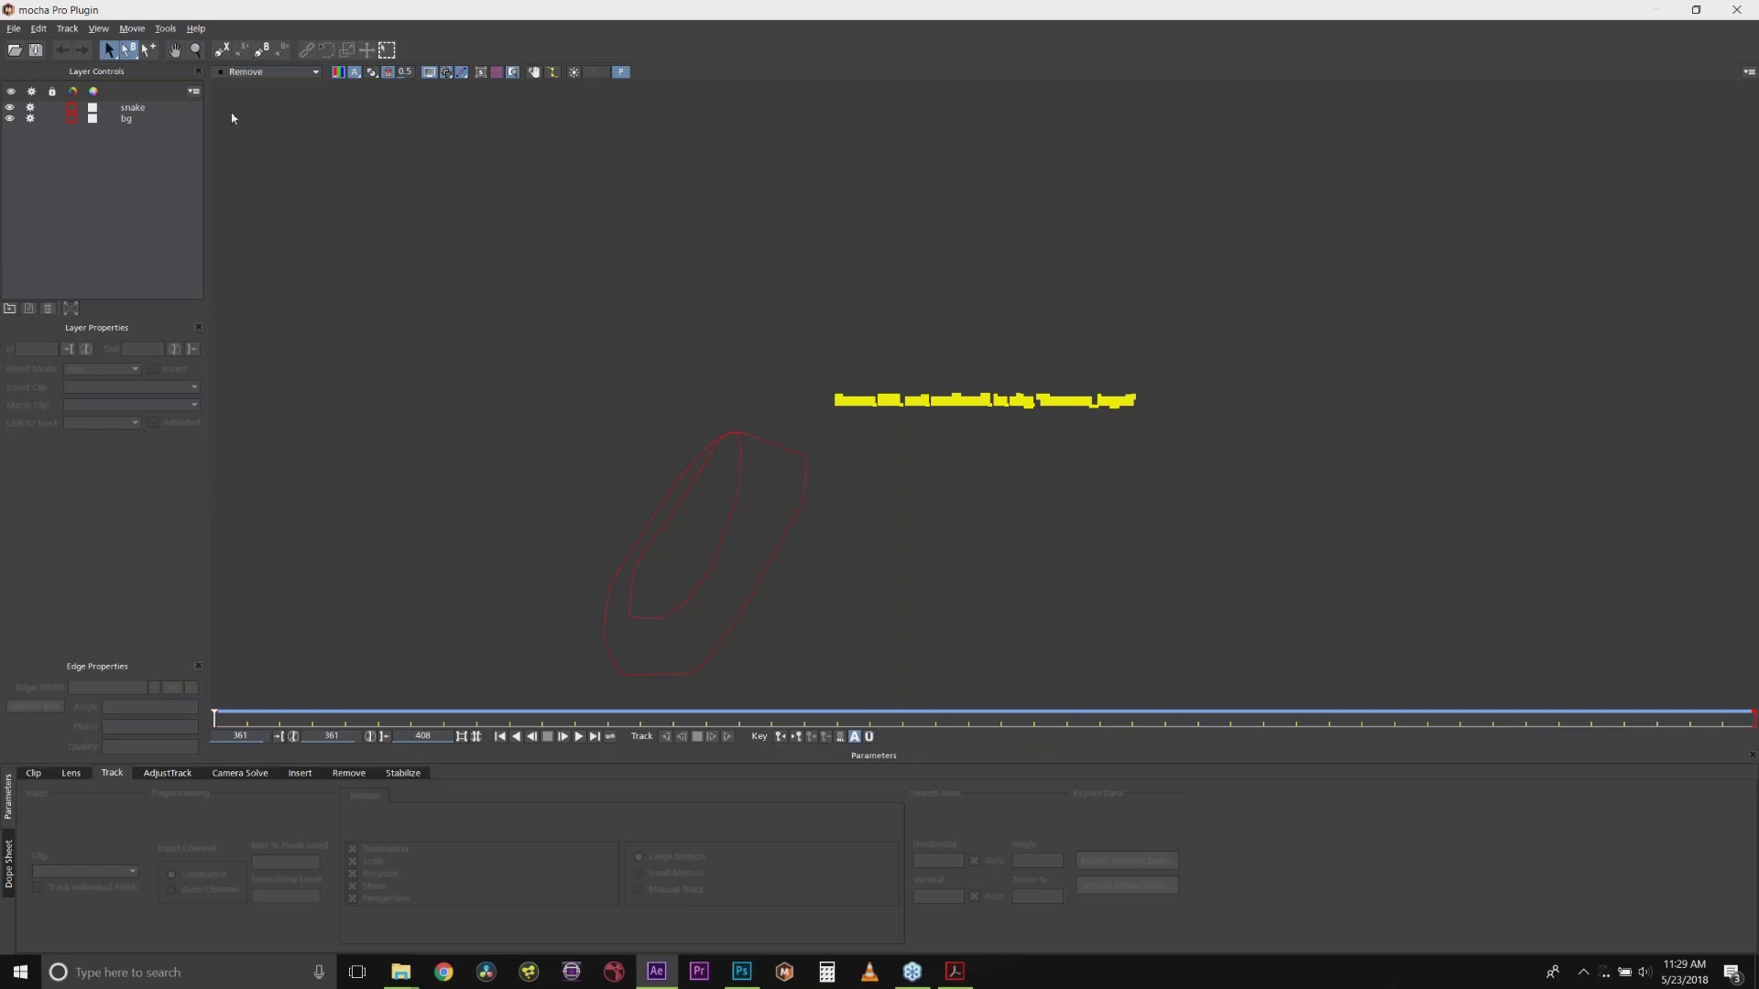
pyautogui.click(265, 71)
pyautogui.click(272, 125)
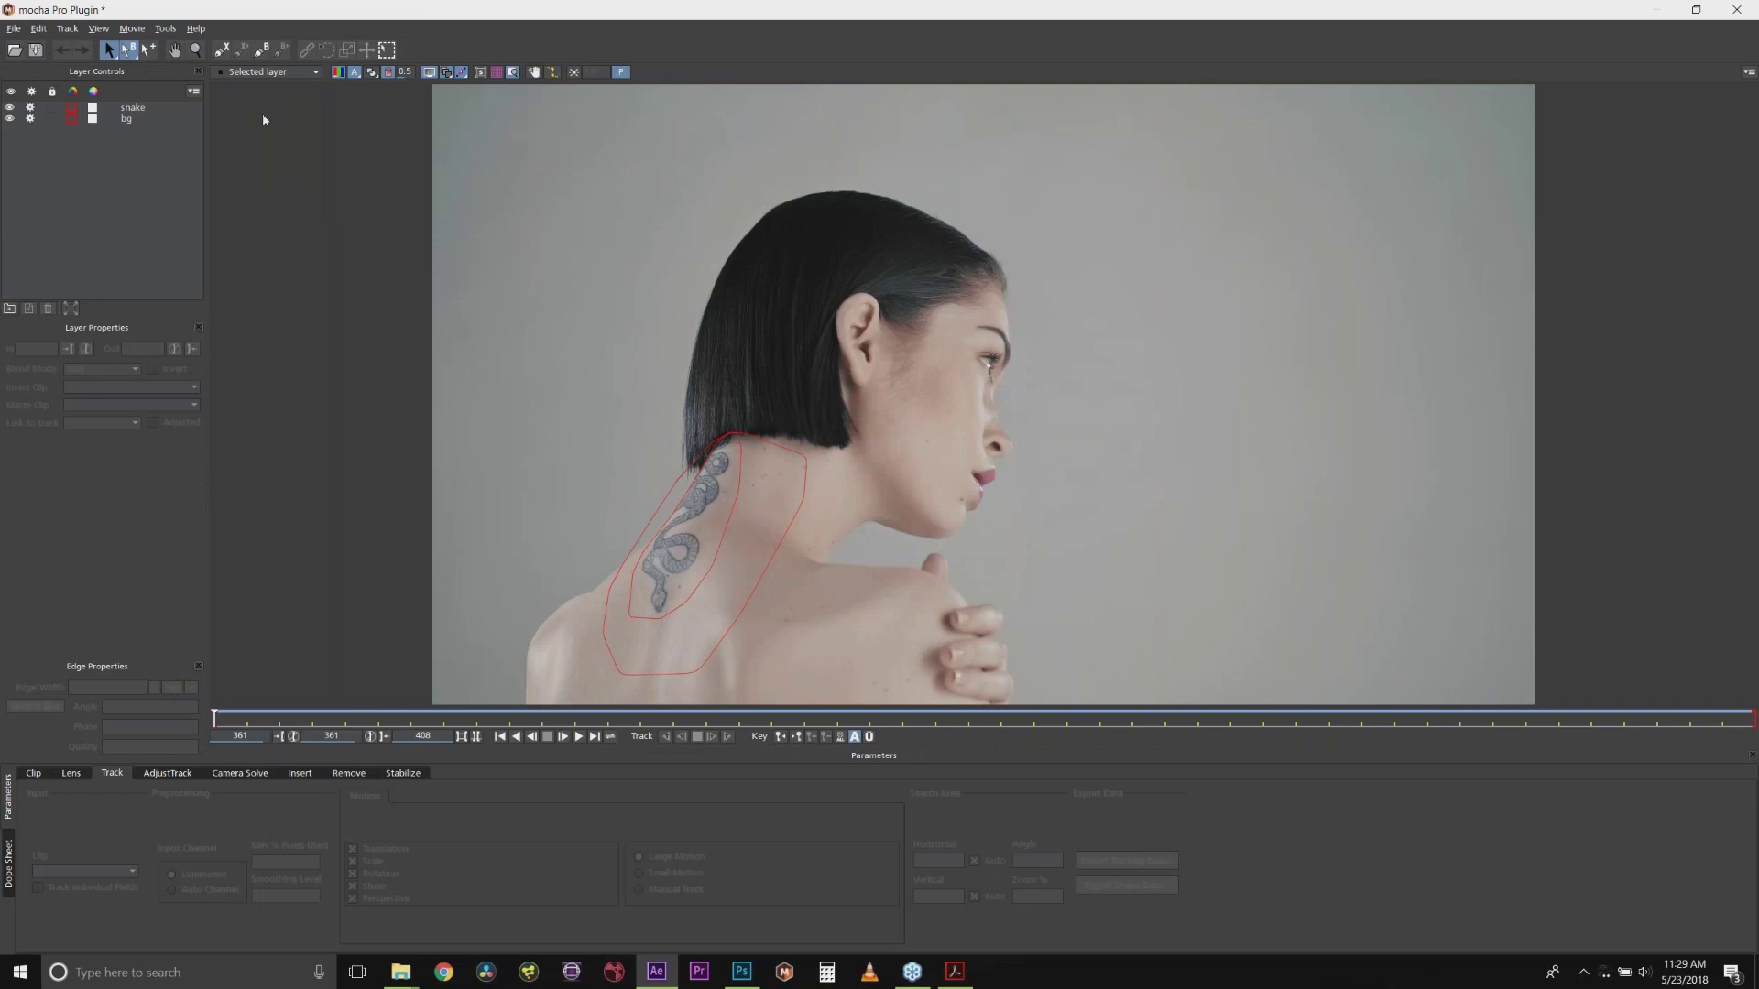
pyautogui.click(134, 109)
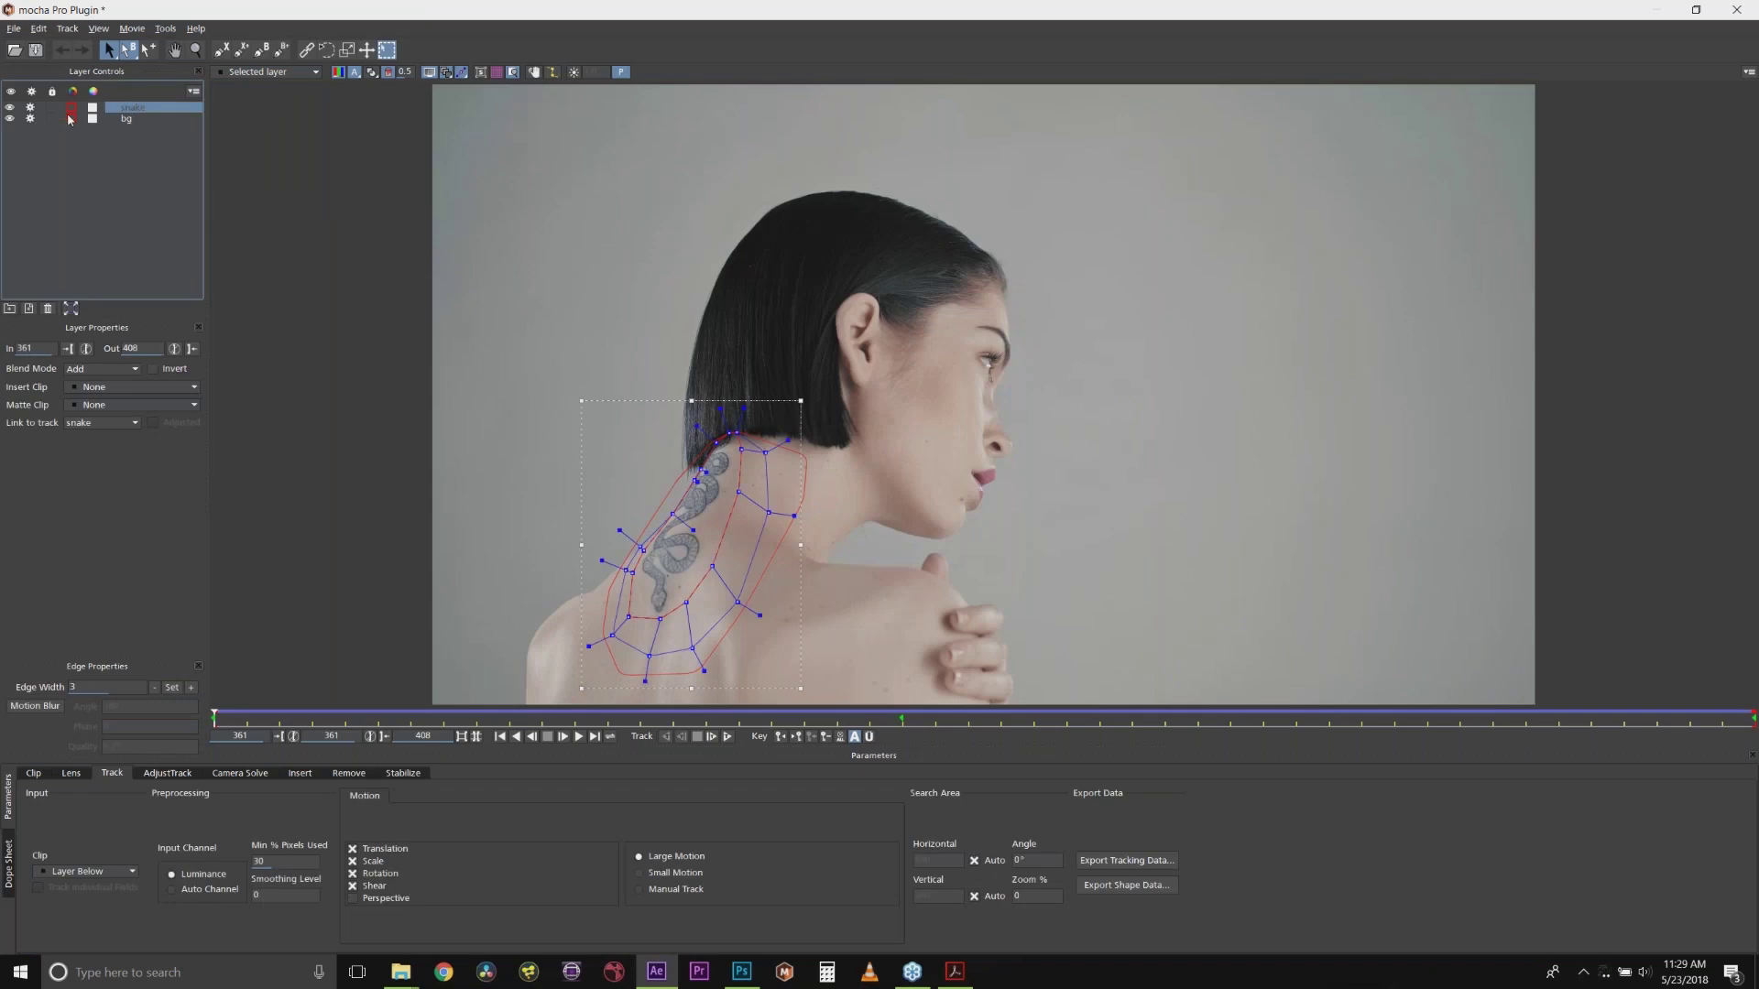
pyautogui.moveTo(10, 107); pyautogui.dragTo(10, 119)
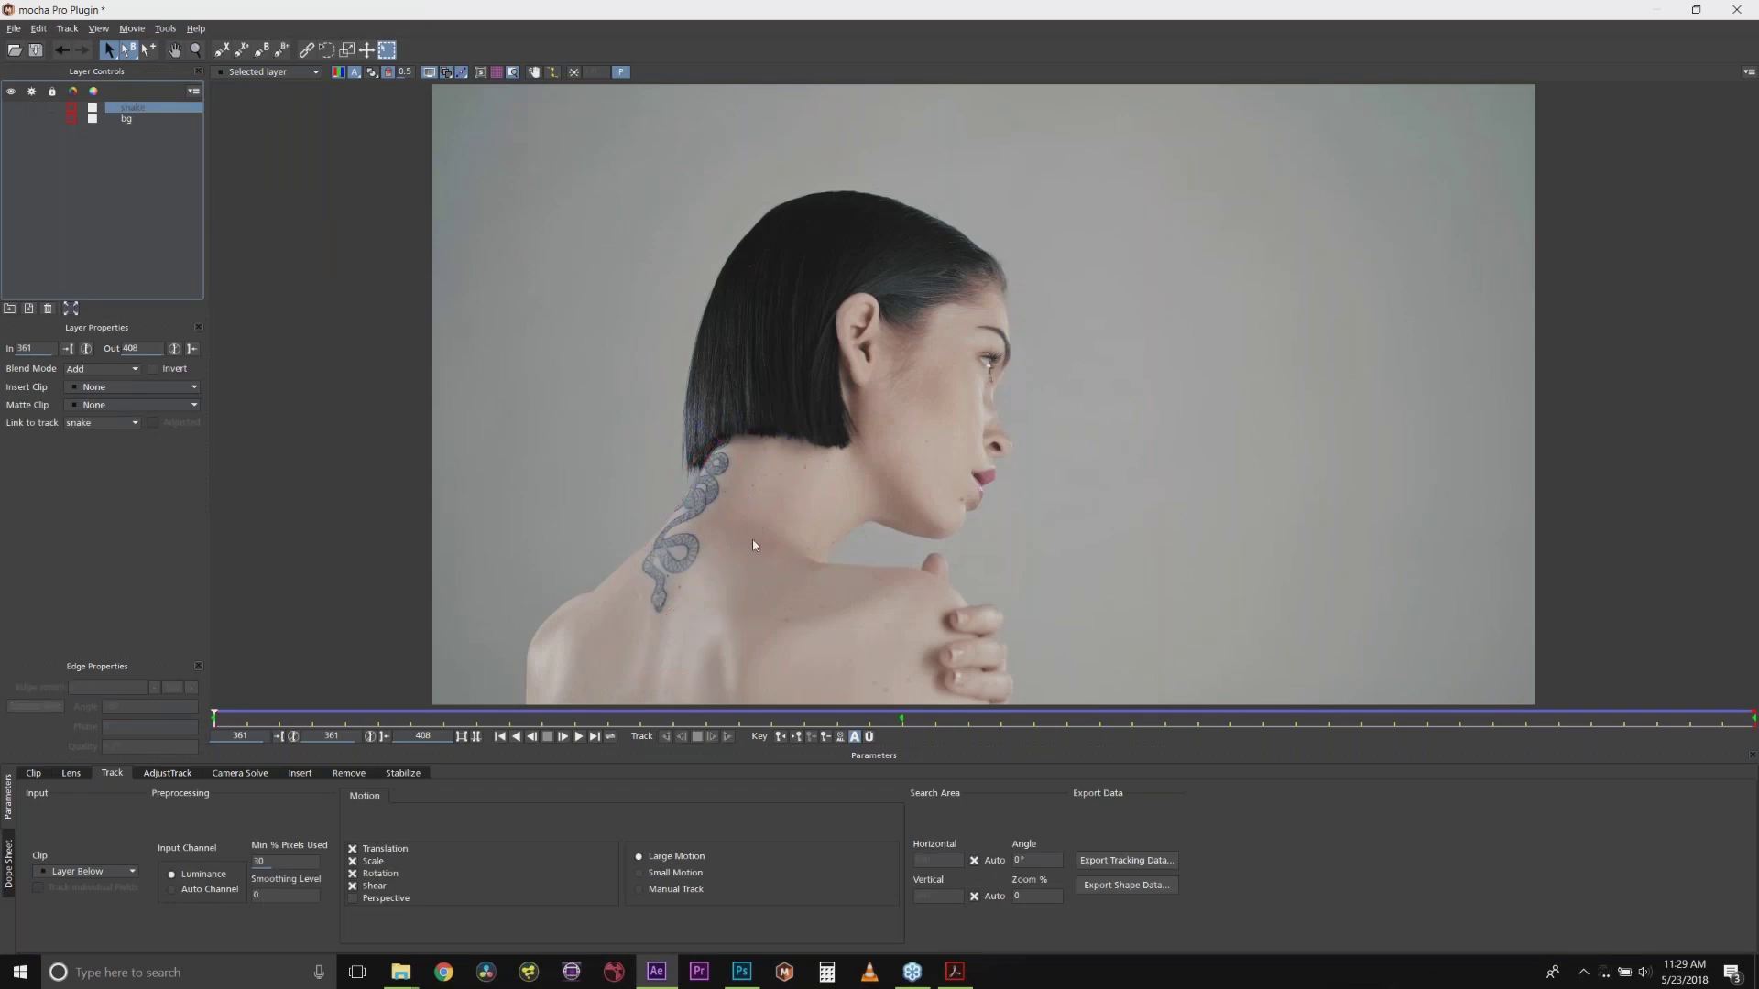
# Step: Draw a closed X-Spline around the snake tattoo on the neck and upper back
pyautogui.click(222, 50)
pyautogui.click(601, 603)
pyautogui.click(656, 640)
pyautogui.click(676, 656)
pyautogui.click(640, 561)
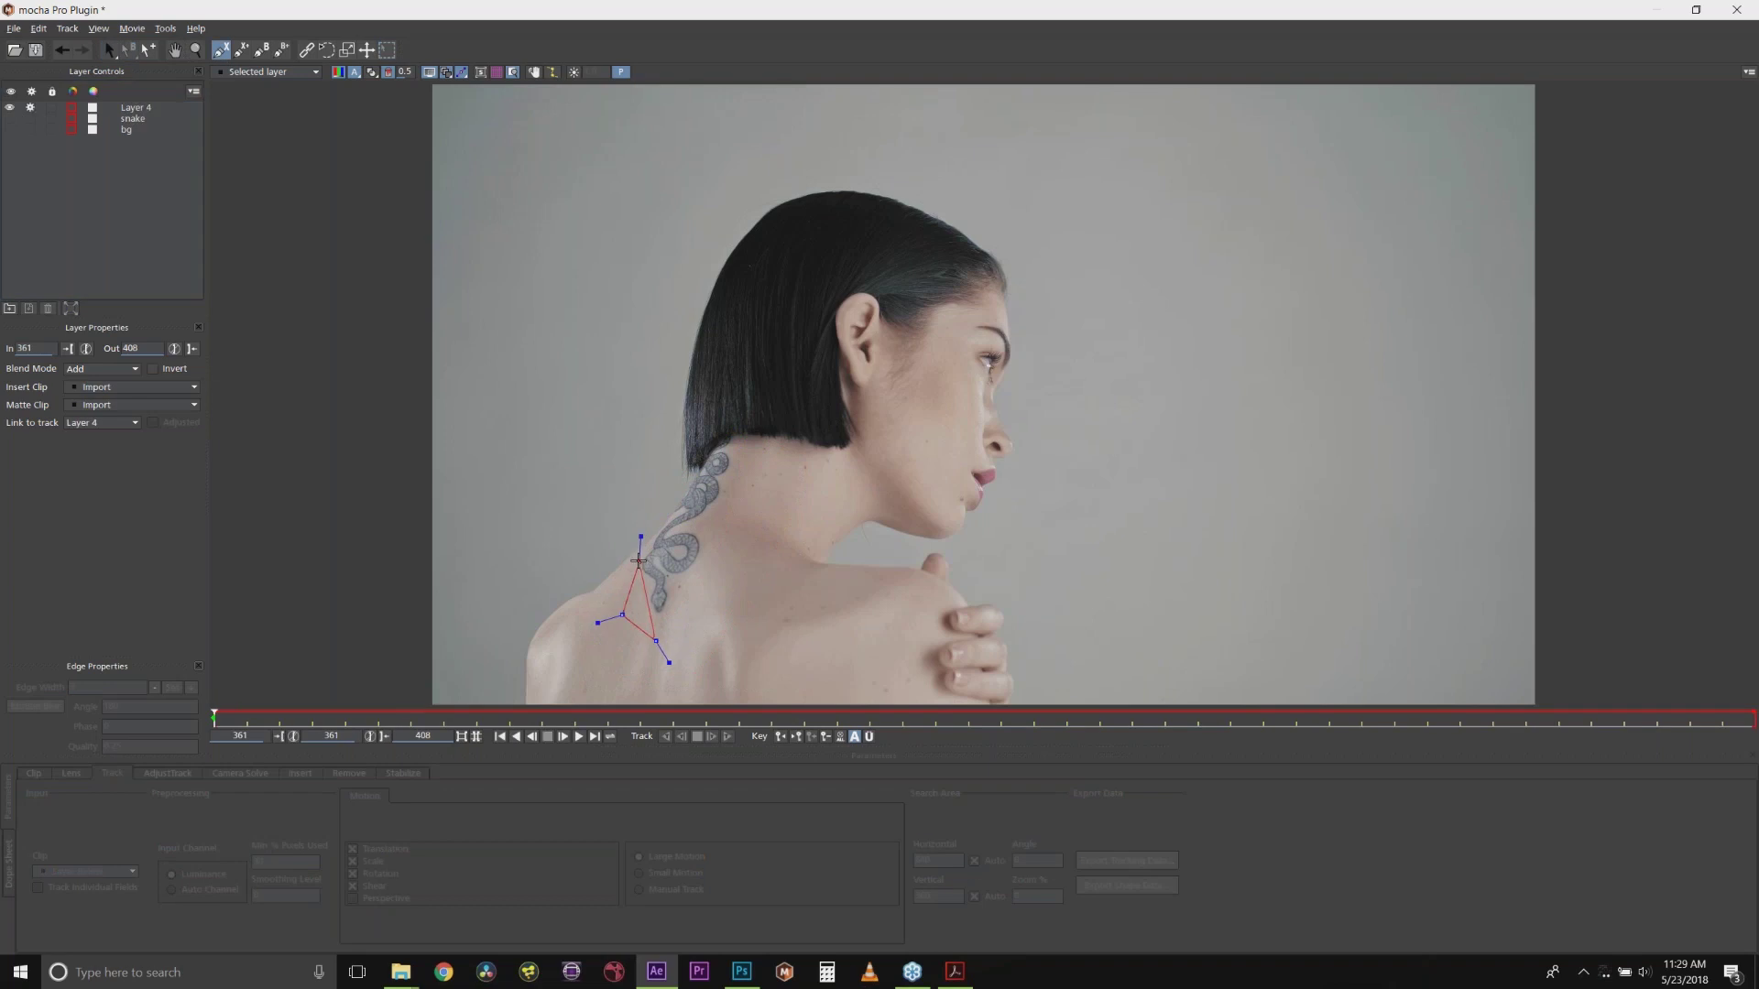
pyautogui.click(658, 518)
pyautogui.click(678, 490)
pyautogui.click(703, 458)
pyautogui.click(723, 433)
pyautogui.click(744, 434)
pyautogui.click(775, 478)
pyautogui.click(762, 559)
pyautogui.click(736, 626)
pyautogui.click(705, 643)
pyautogui.click(684, 642)
pyautogui.rightClick(684, 642)
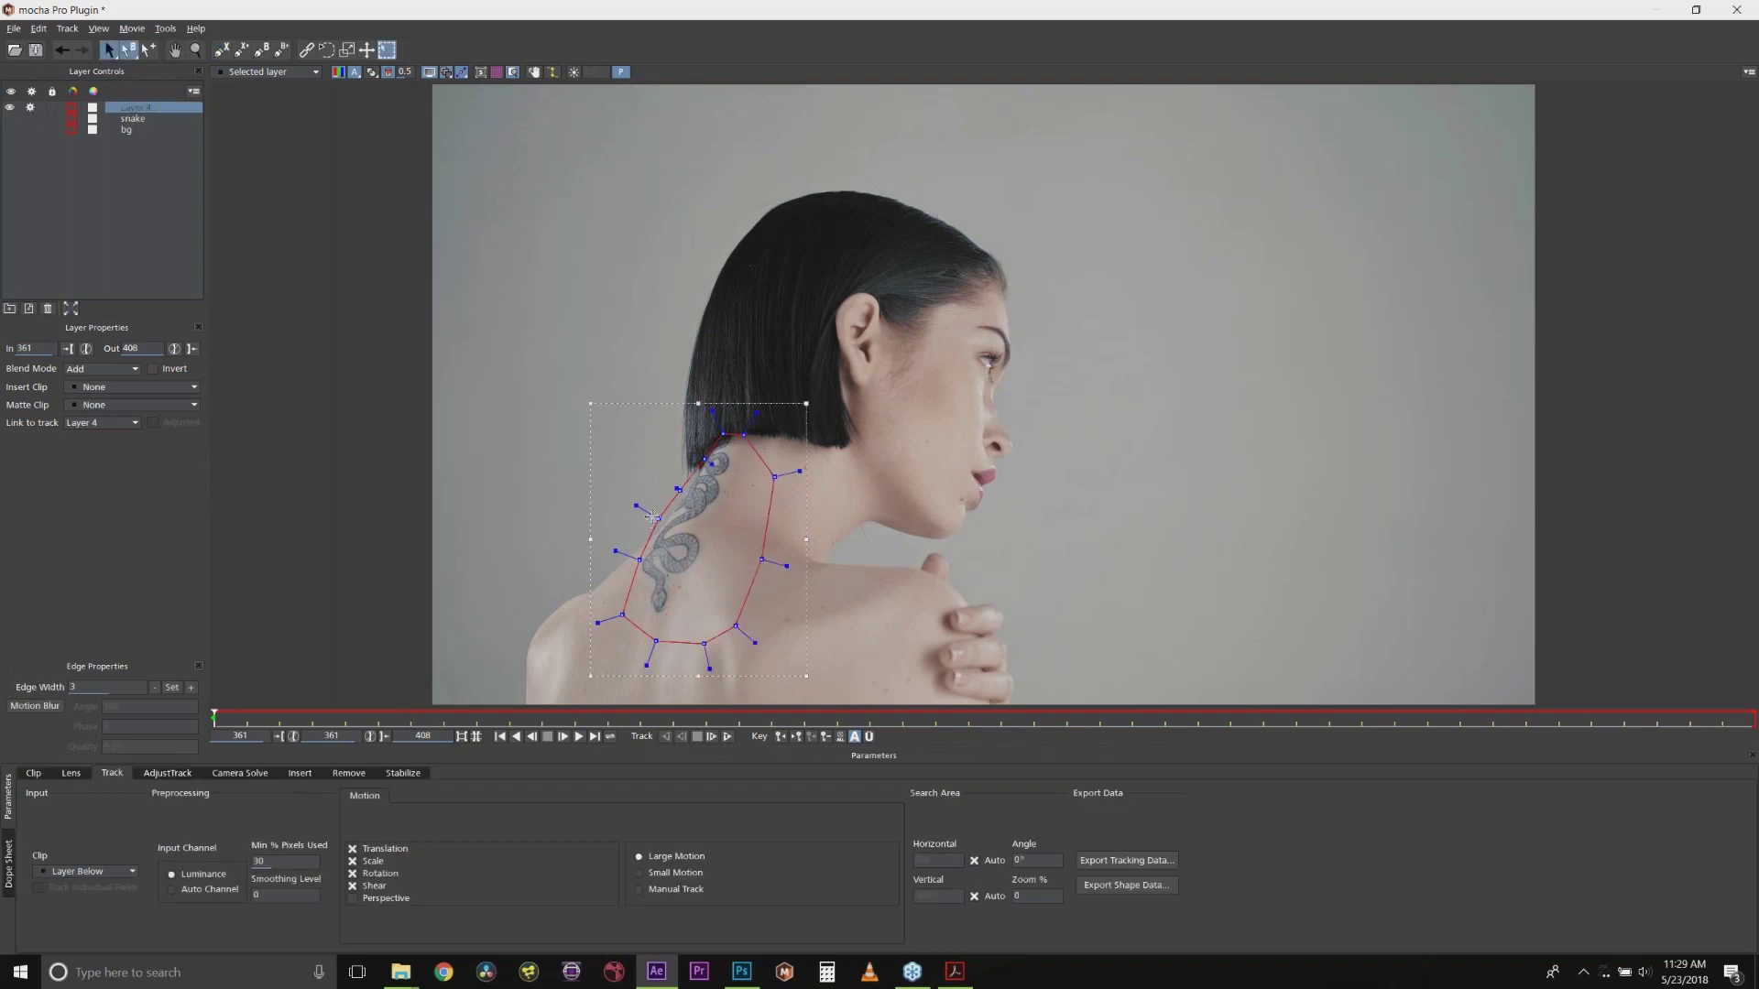
# Step: Pull the spline's points in along the neck and below the hairline, and enable Perspective motion for tracking
pyautogui.moveTo(656, 516); pyautogui.dragTo(686, 491)
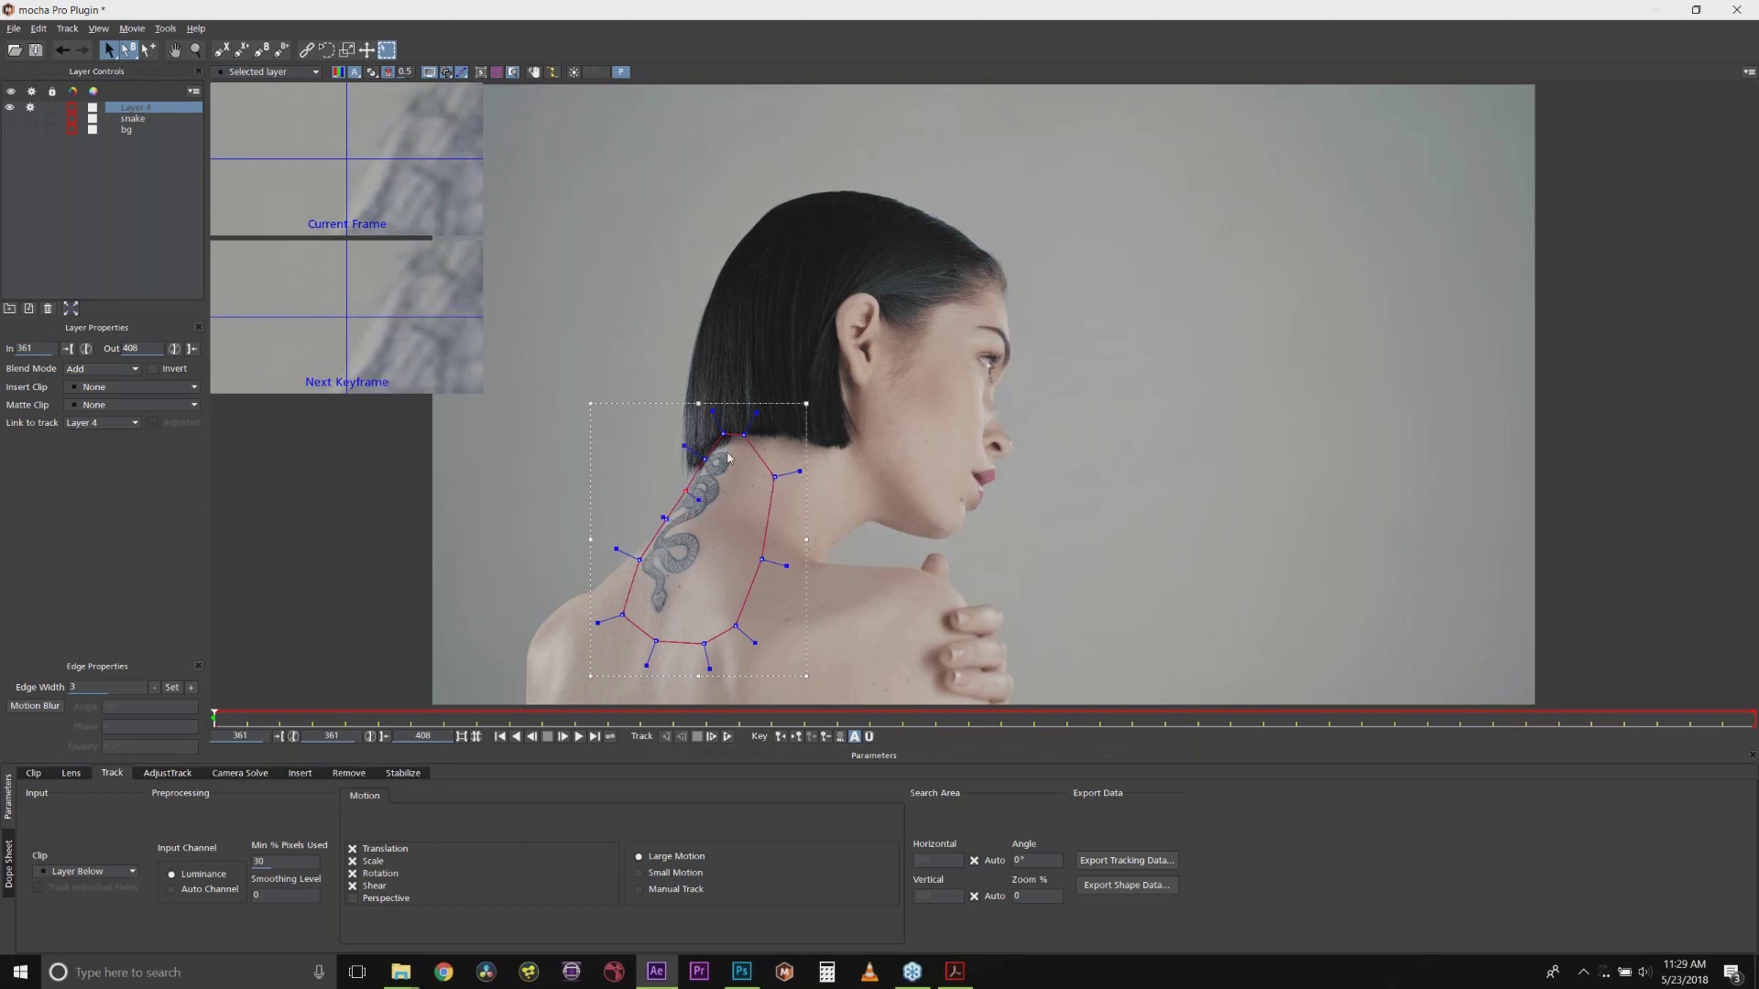
pyautogui.moveTo(723, 434); pyautogui.dragTo(721, 453)
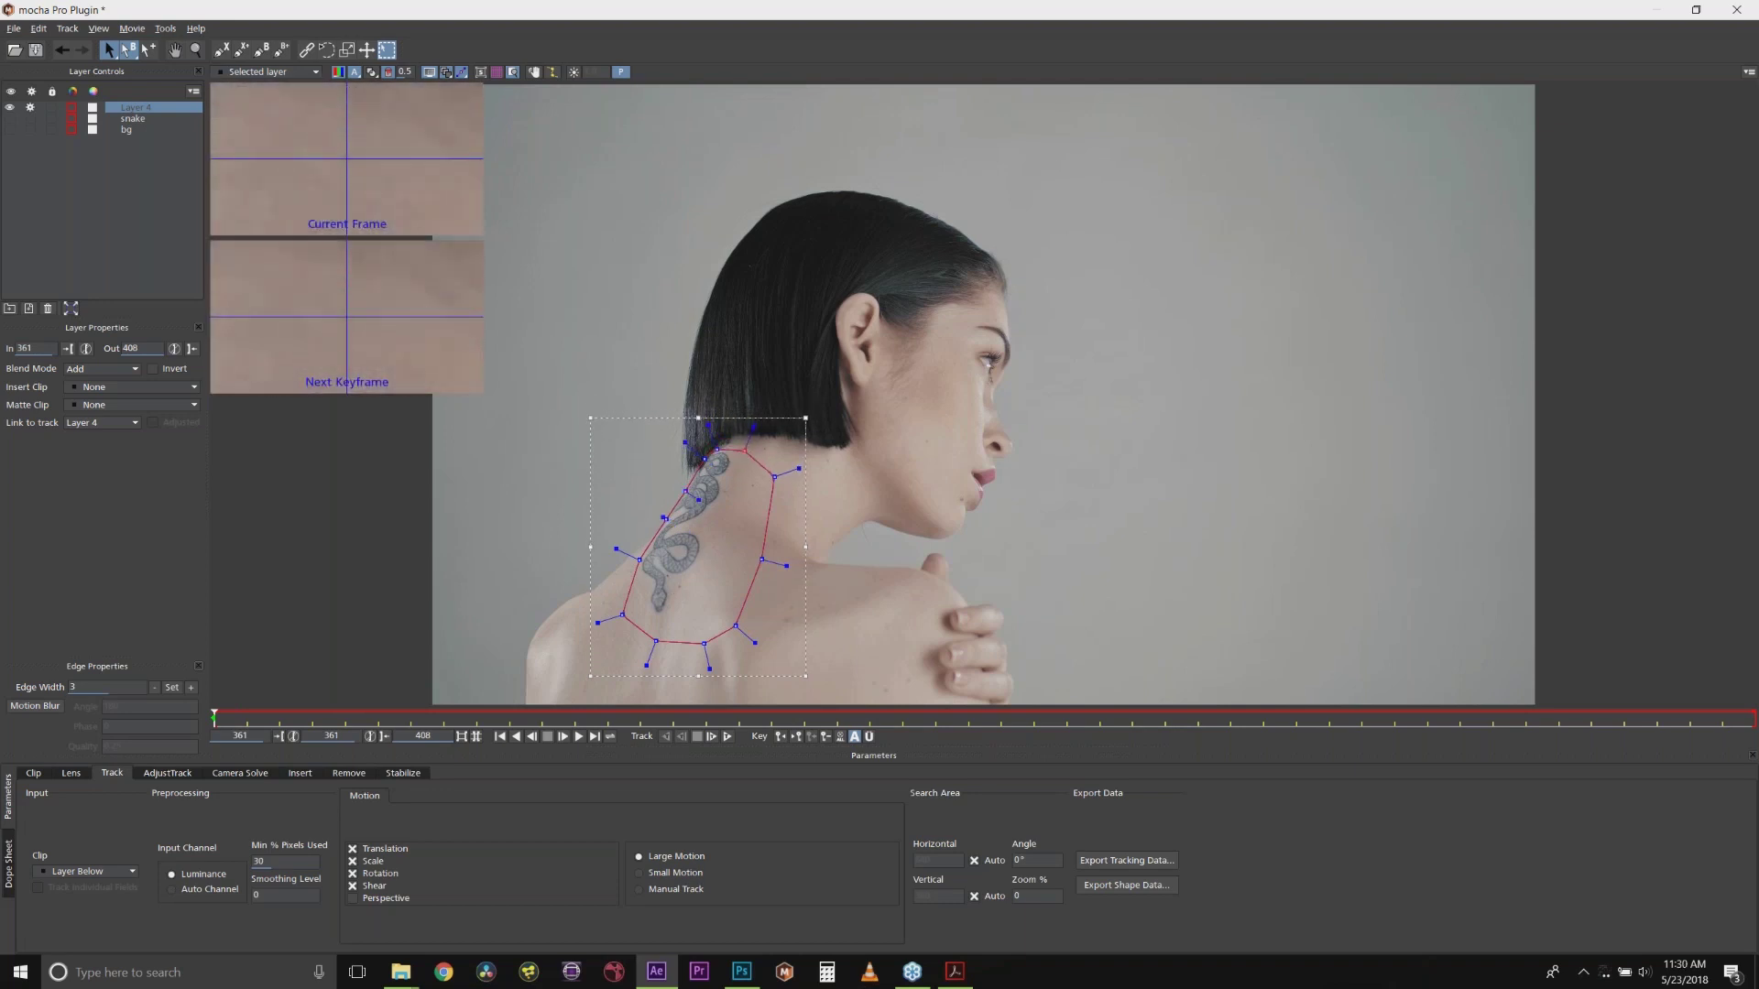
pyautogui.click(353, 899)
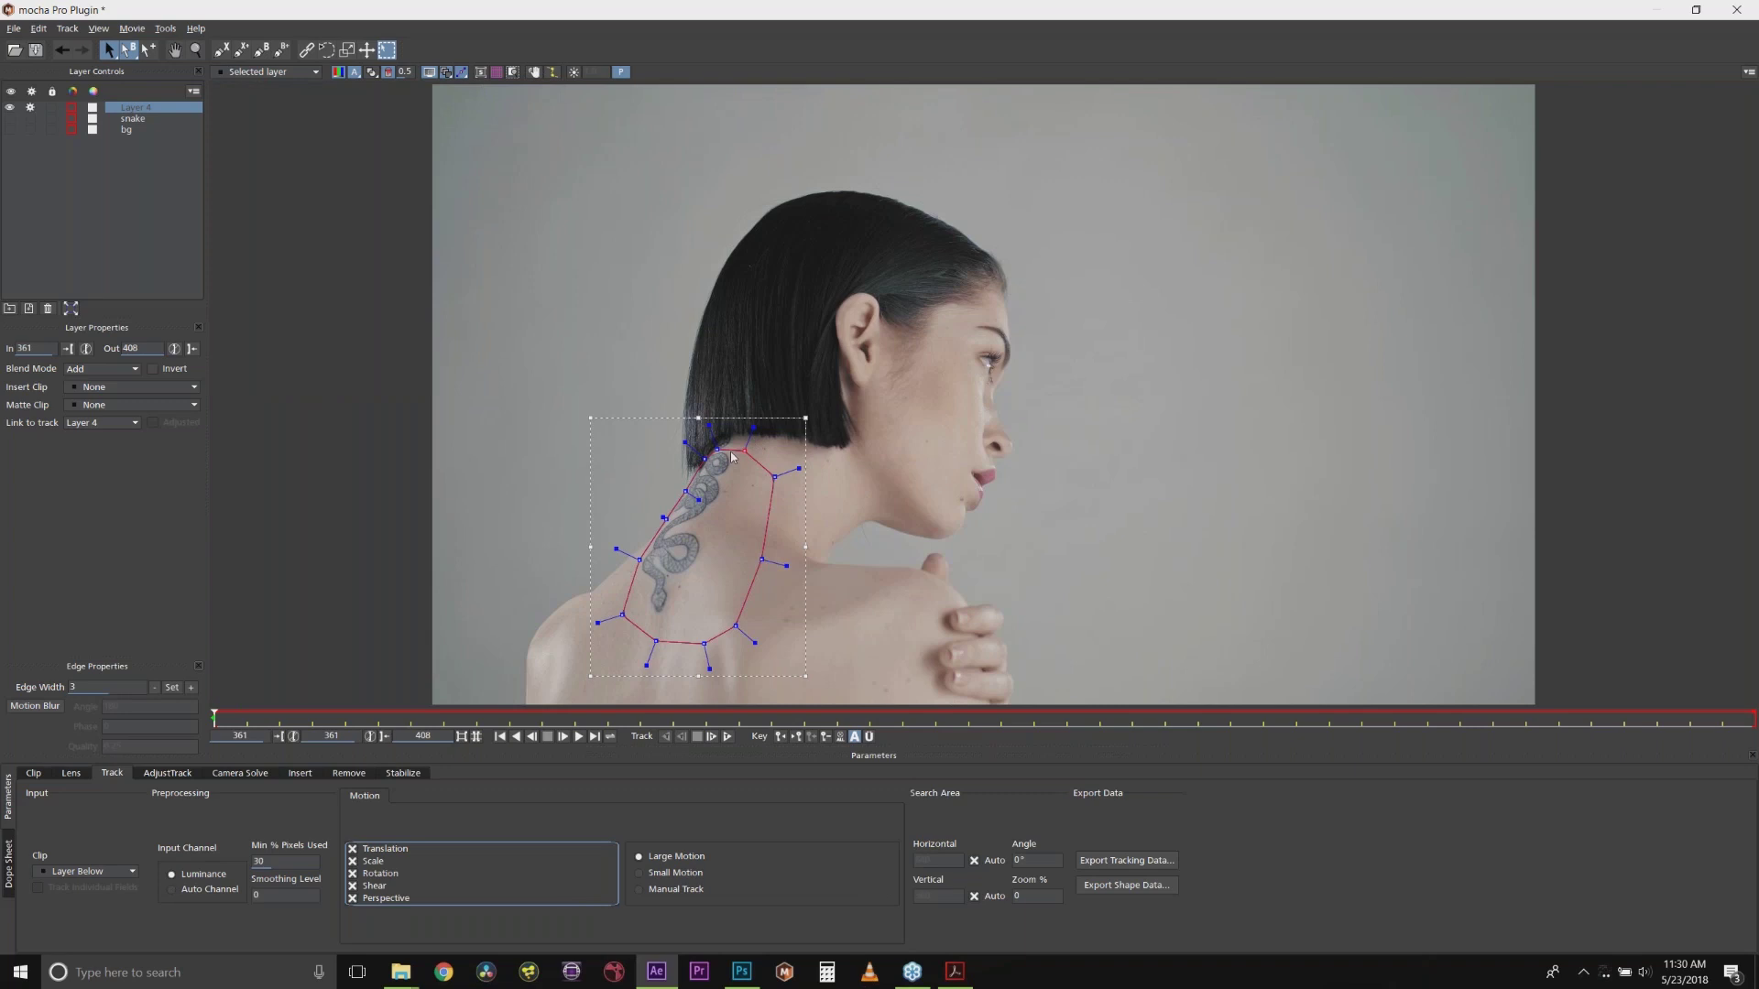
# Step: Try transforming the tattoo shape with its bounding box handles, undoing each change
pyautogui.moveTo(749, 417); pyautogui.dragTo(796, 337)
pyautogui.hotkey('ctrl', 'z')
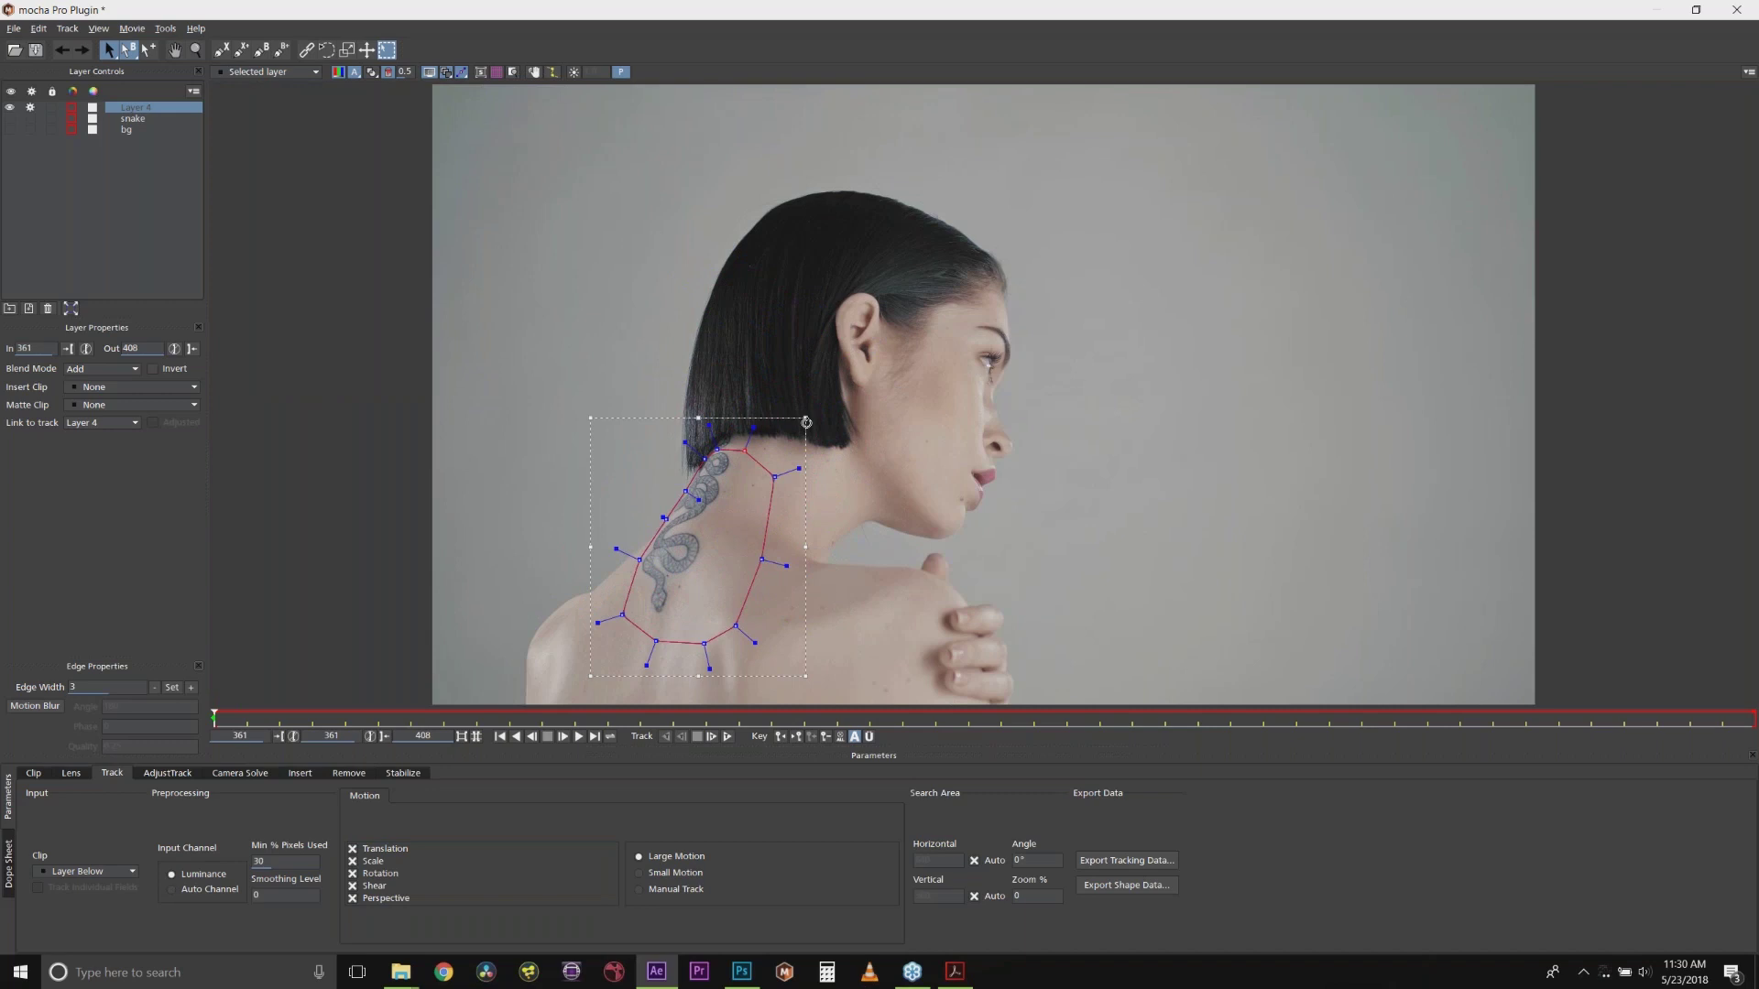
pyautogui.moveTo(806, 422); pyautogui.dragTo(846, 526)
pyautogui.hotkey('ctrl', 'z')
pyautogui.moveTo(810, 422); pyautogui.dragTo(923, 292)
pyautogui.hotkey('ctrl', 'z')
# Step: Track the new tattoo shape forward to frame 376 and delete its layer
pyautogui.moveTo(807, 547); pyautogui.dragTo(747, 451)
pyautogui.click(725, 738)
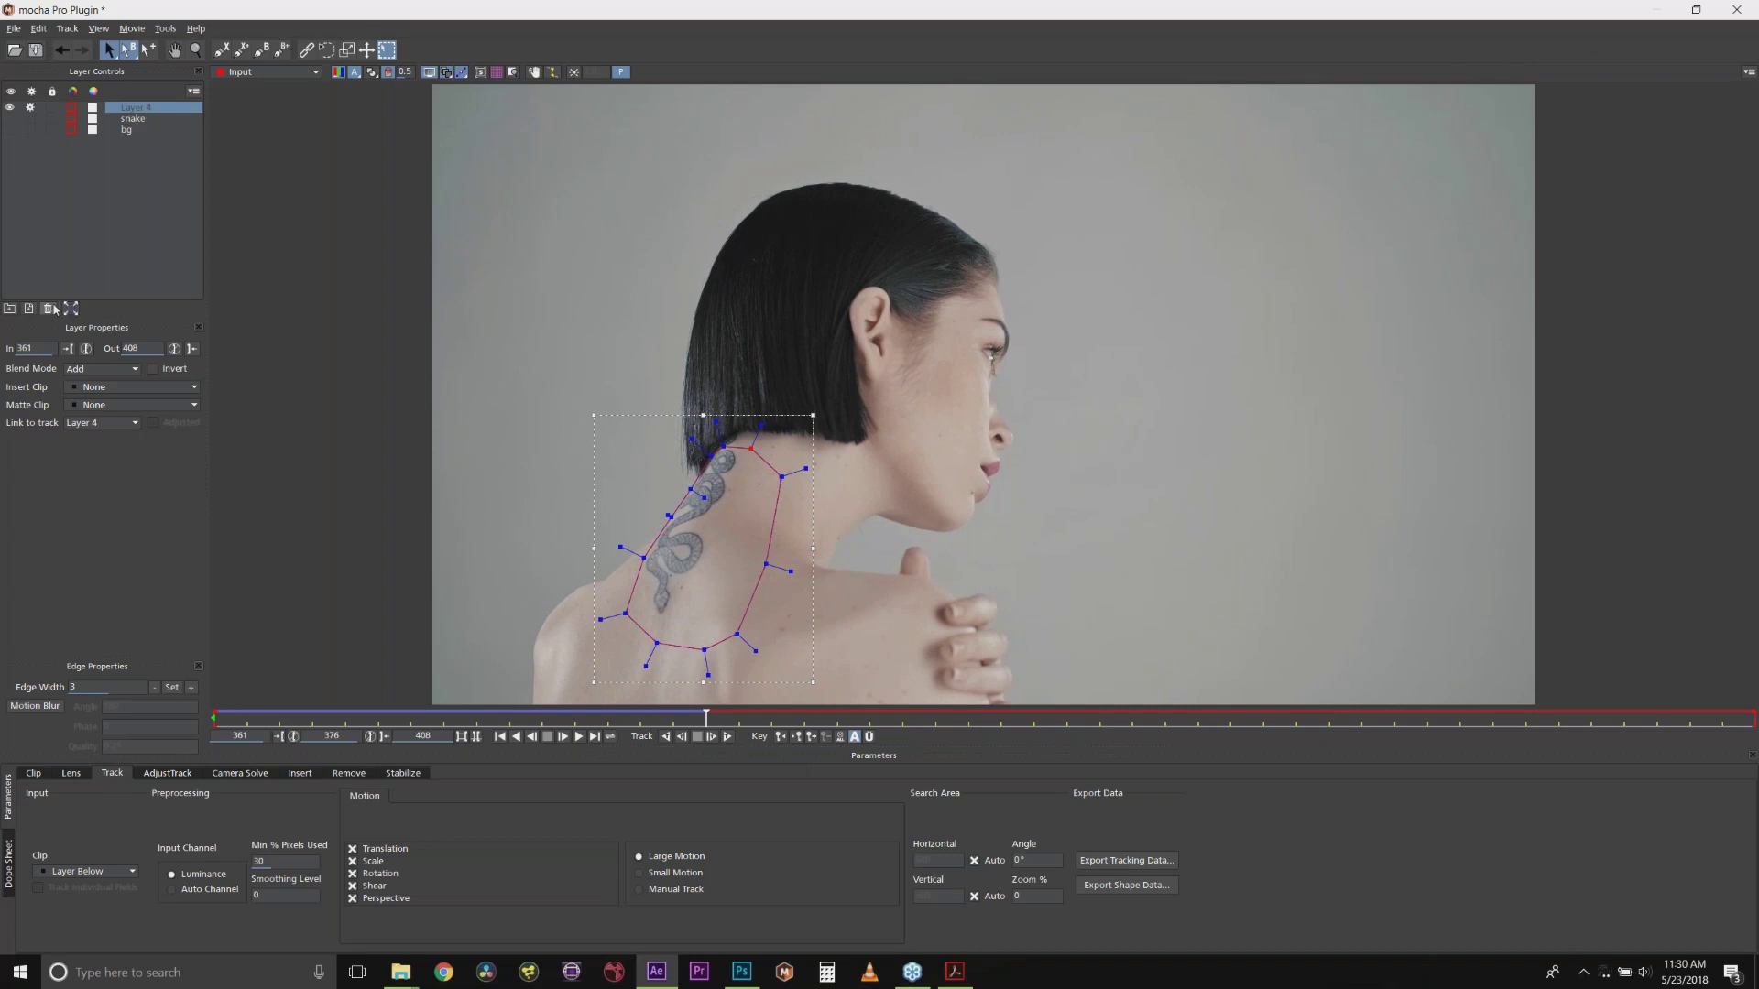
pyautogui.click(48, 308)
# Step: Show the bg layer's surface and grid and fit the surface's corners around the snake tattoo
pyautogui.click(10, 118)
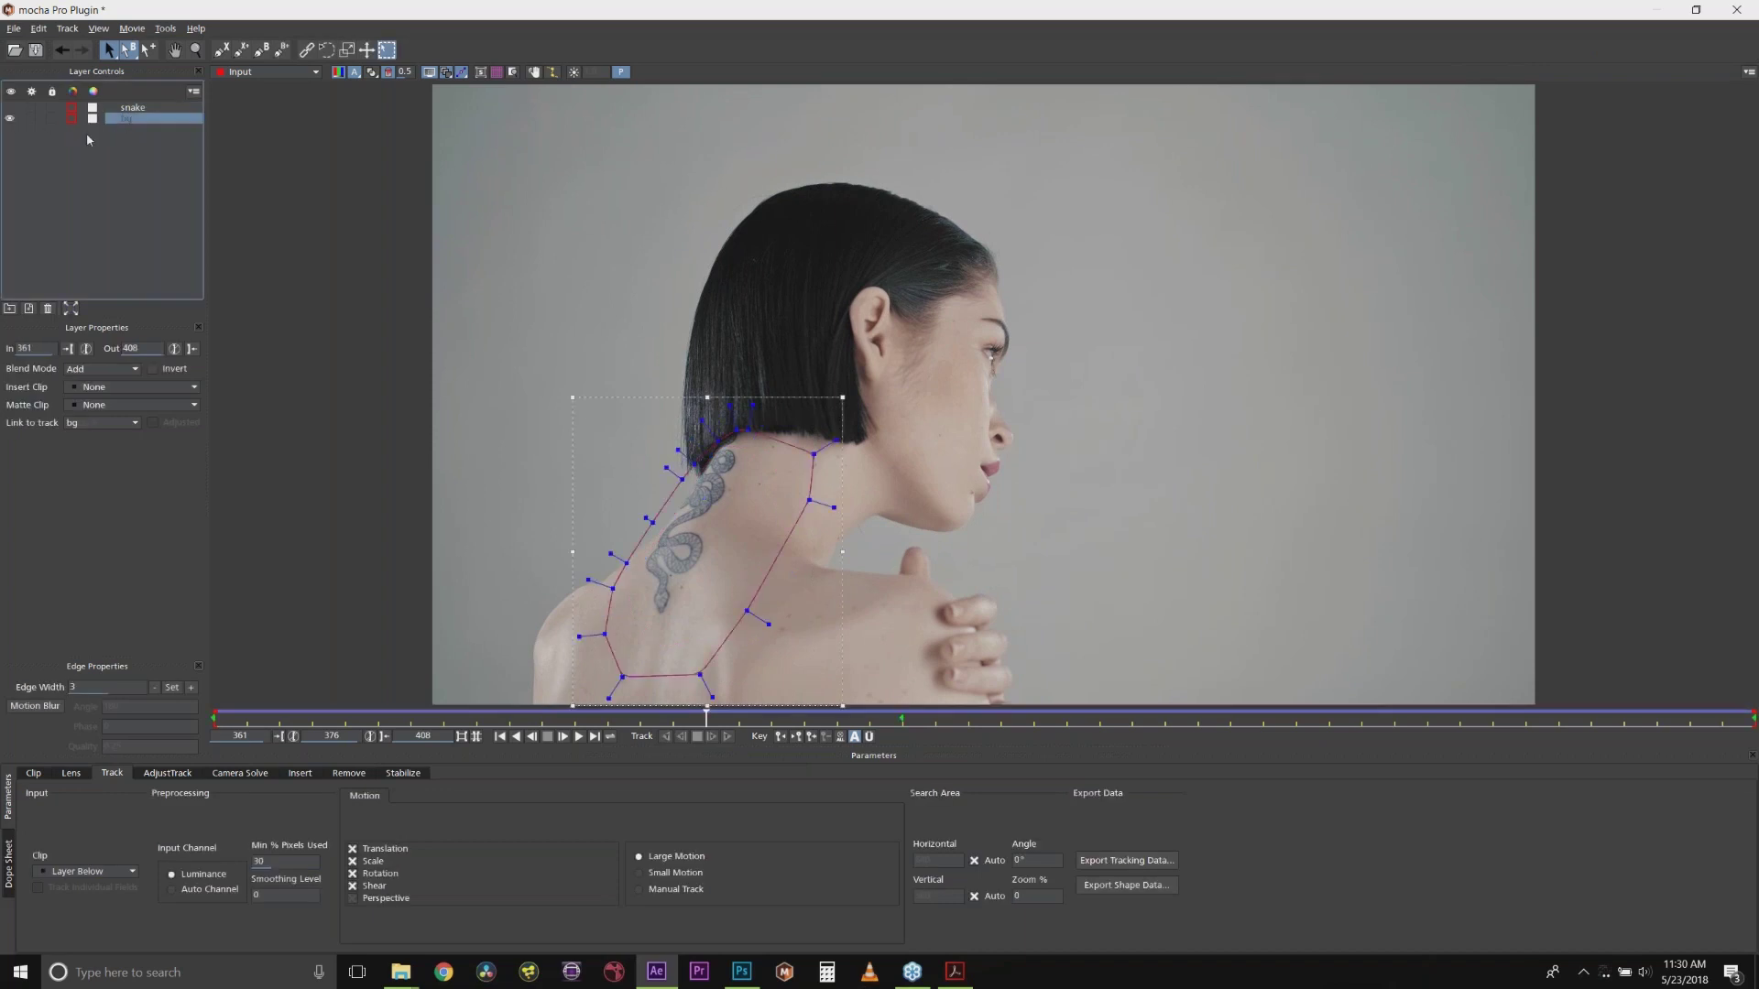
pyautogui.click(480, 72)
pyautogui.click(497, 71)
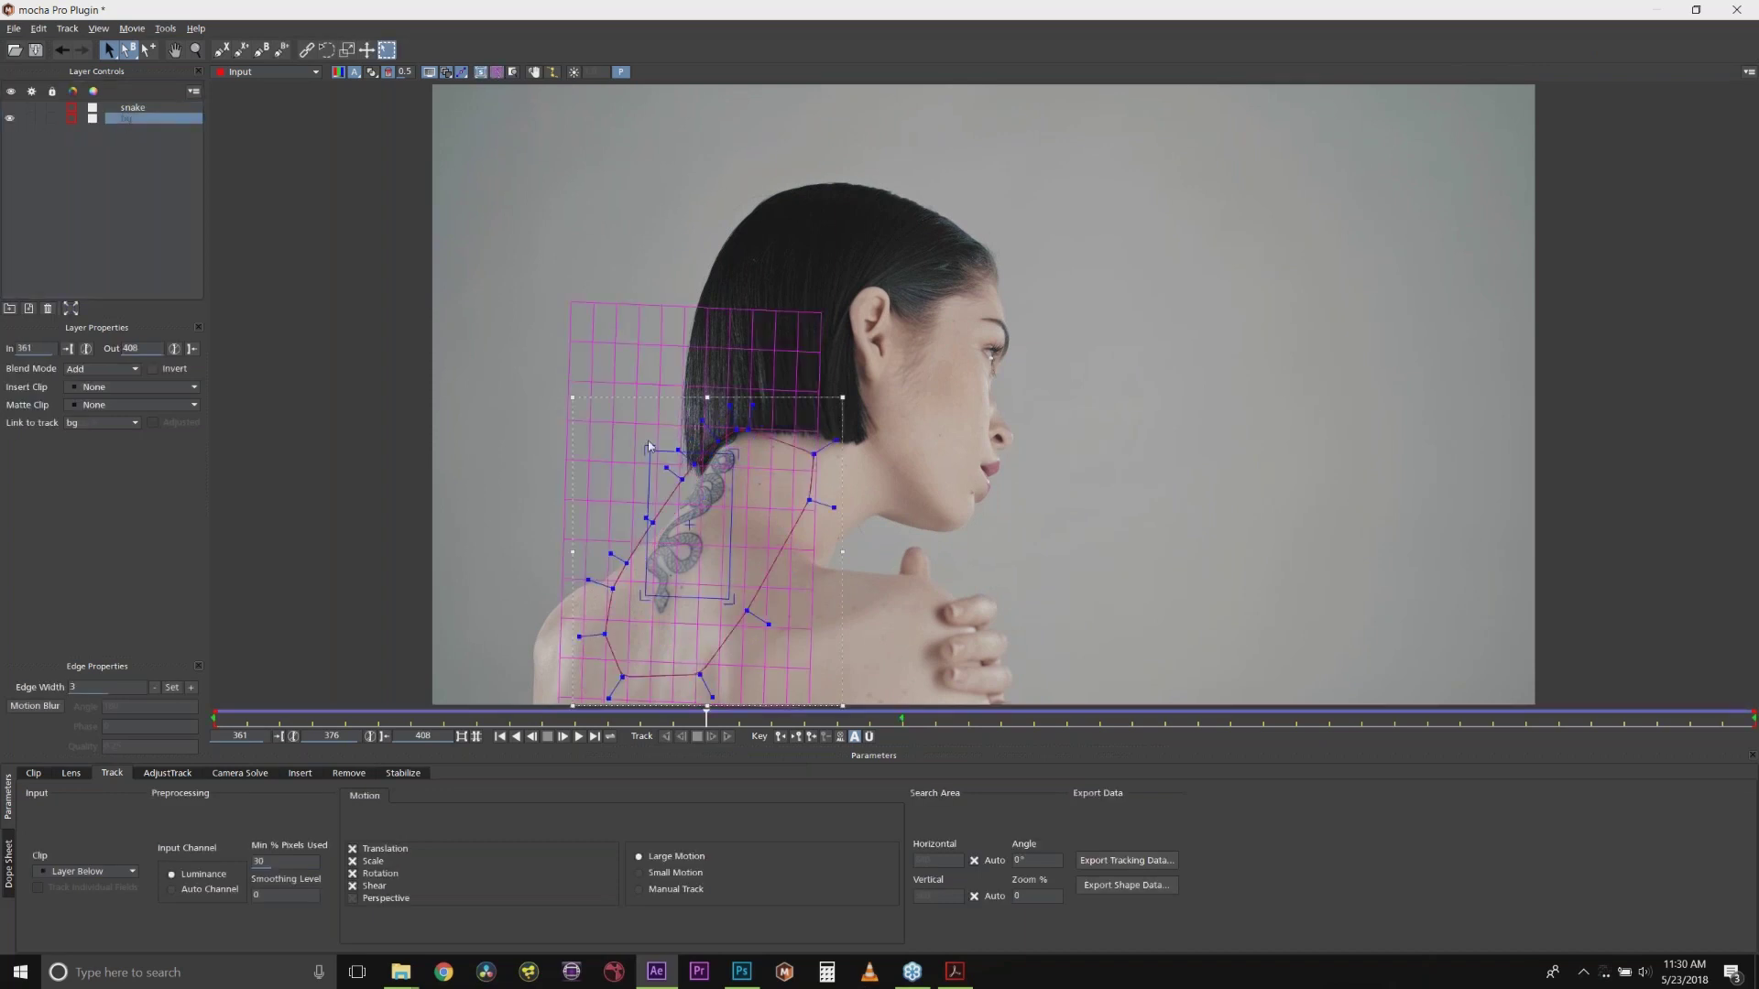
pyautogui.moveTo(717, 468); pyautogui.dragTo(766, 459)
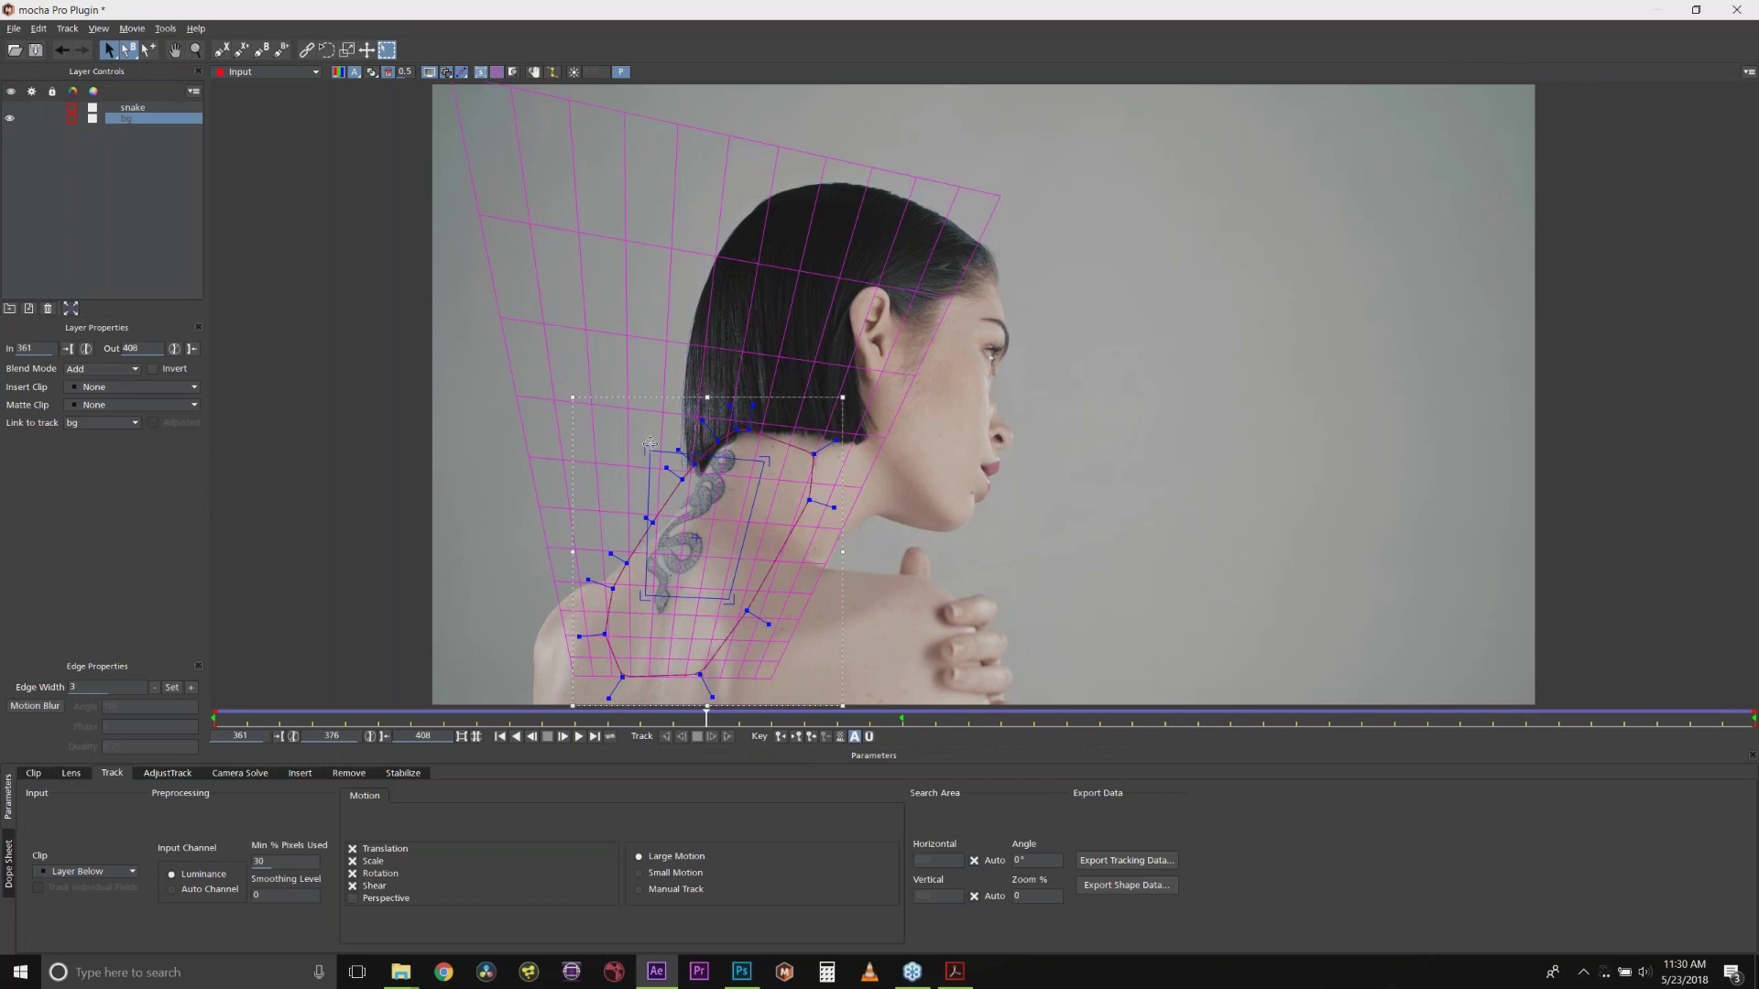
pyautogui.moveTo(647, 451); pyautogui.dragTo(710, 449)
pyautogui.moveTo(642, 597); pyautogui.dragTo(631, 572)
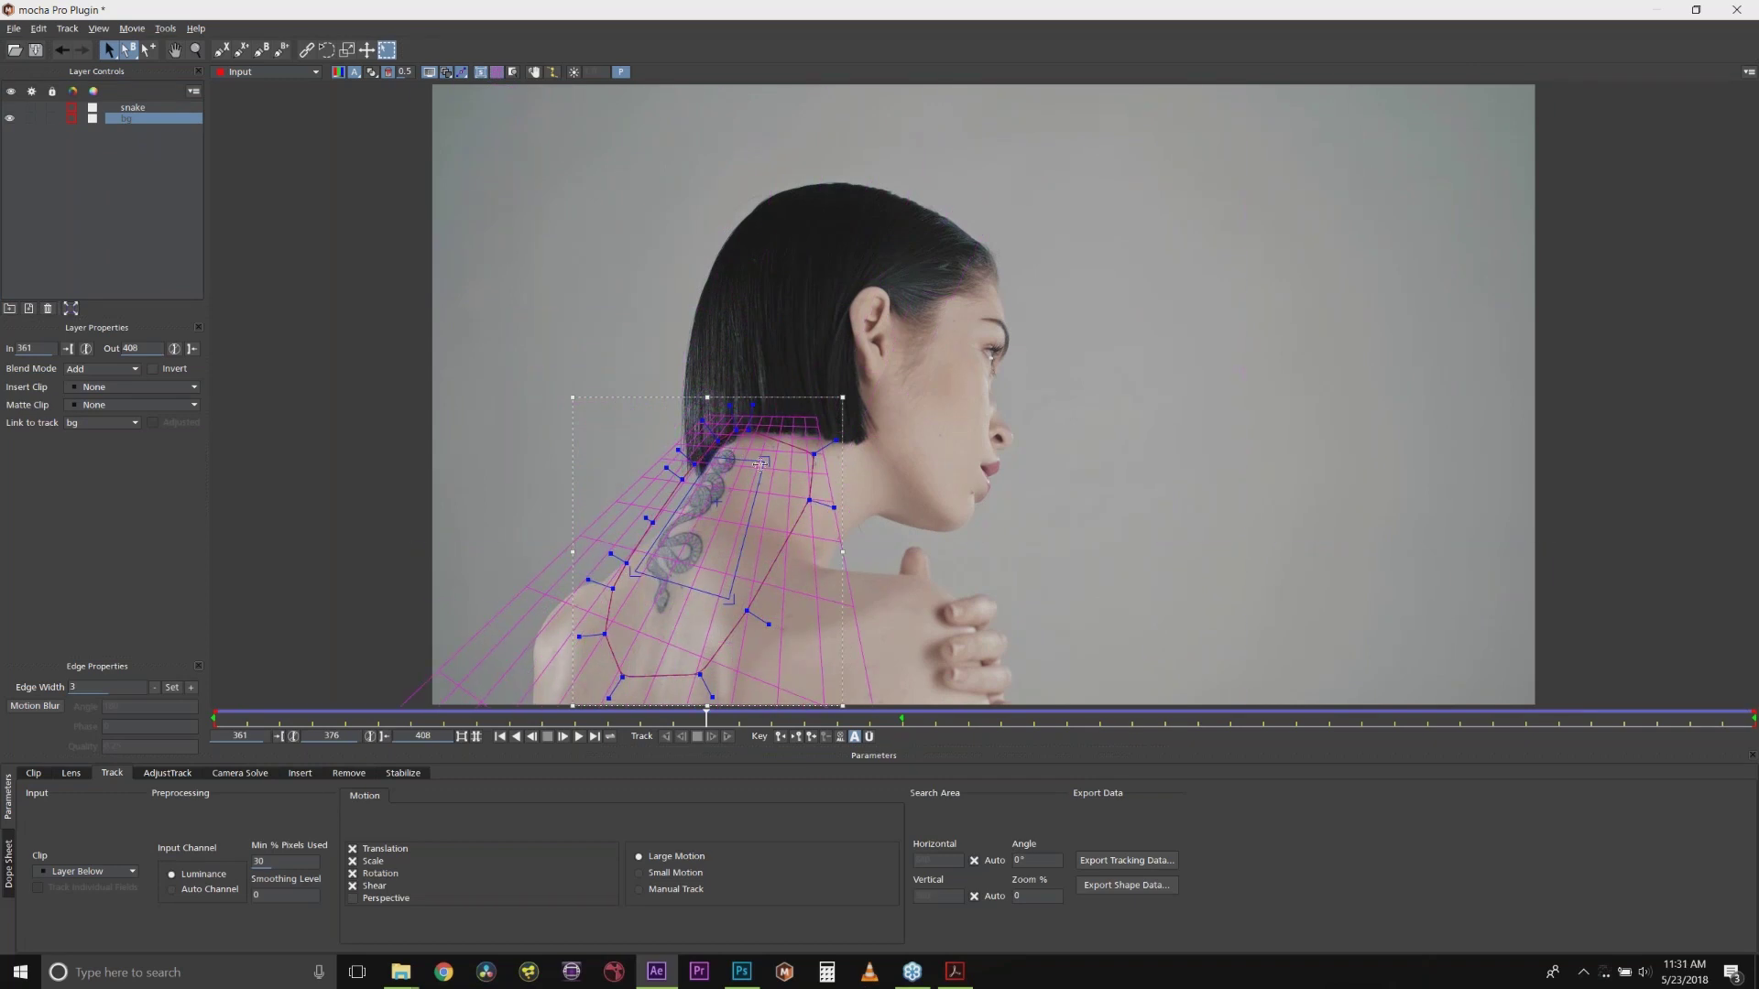
pyautogui.moveTo(766, 459); pyautogui.dragTo(740, 455)
pyautogui.moveTo(733, 596); pyautogui.dragTo(647, 570)
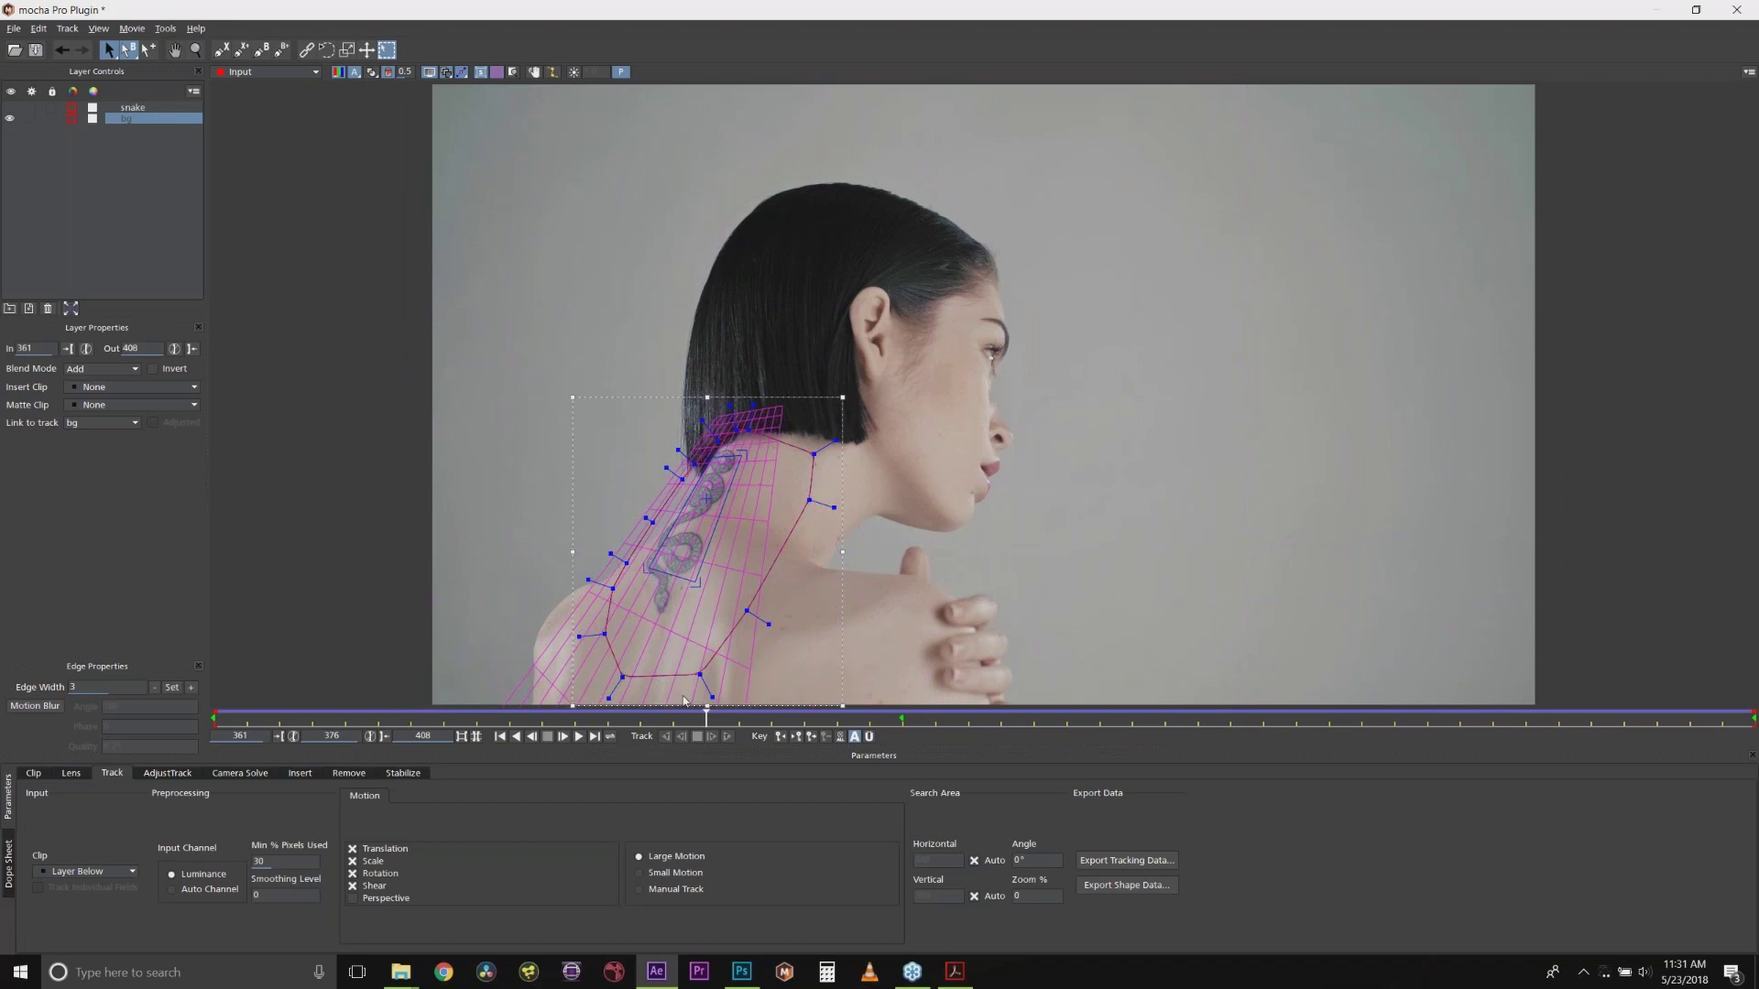
# Step: Scrub through the clip to check the bg track against the grid, ending at frame 361, and hide the surface
pyautogui.moveTo(611, 717); pyautogui.dragTo(1629, 726)
pyautogui.moveTo(1194, 743); pyautogui.dragTo(419, 833)
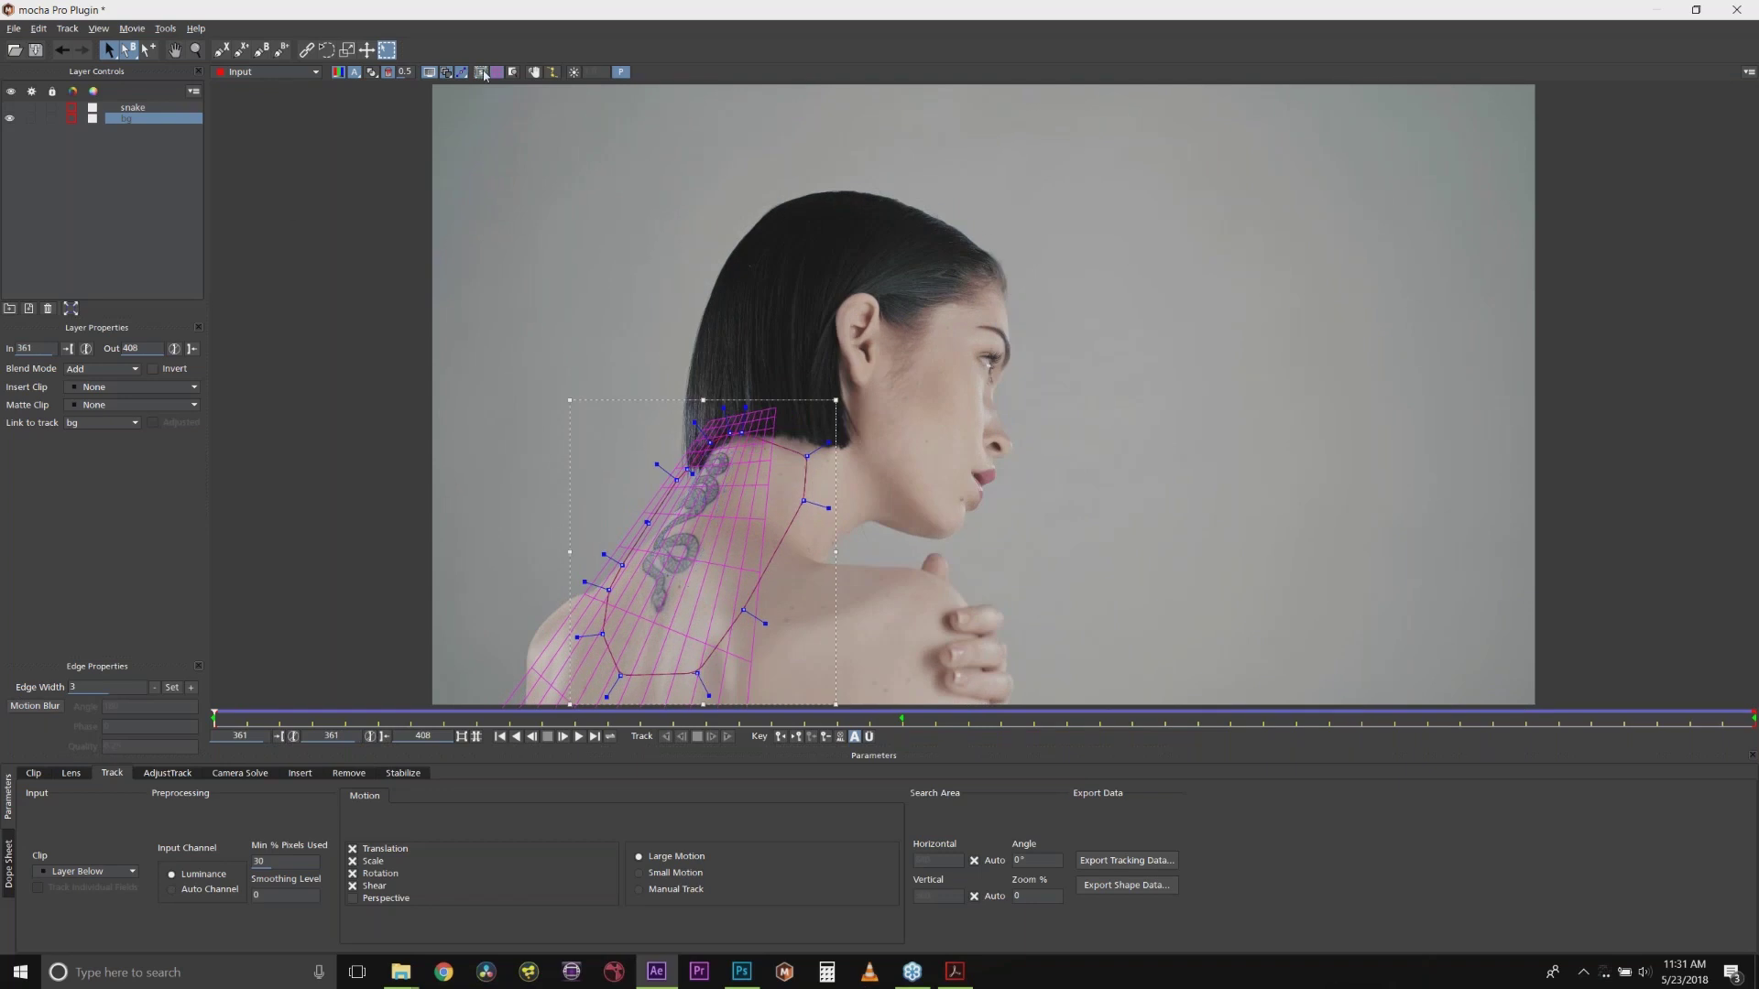
pyautogui.click(481, 72)
# Step: Draw a closed X-Spline closely around the snake tattoo, from the hairline down to the upper back, at frame 361
pyautogui.click(133, 108)
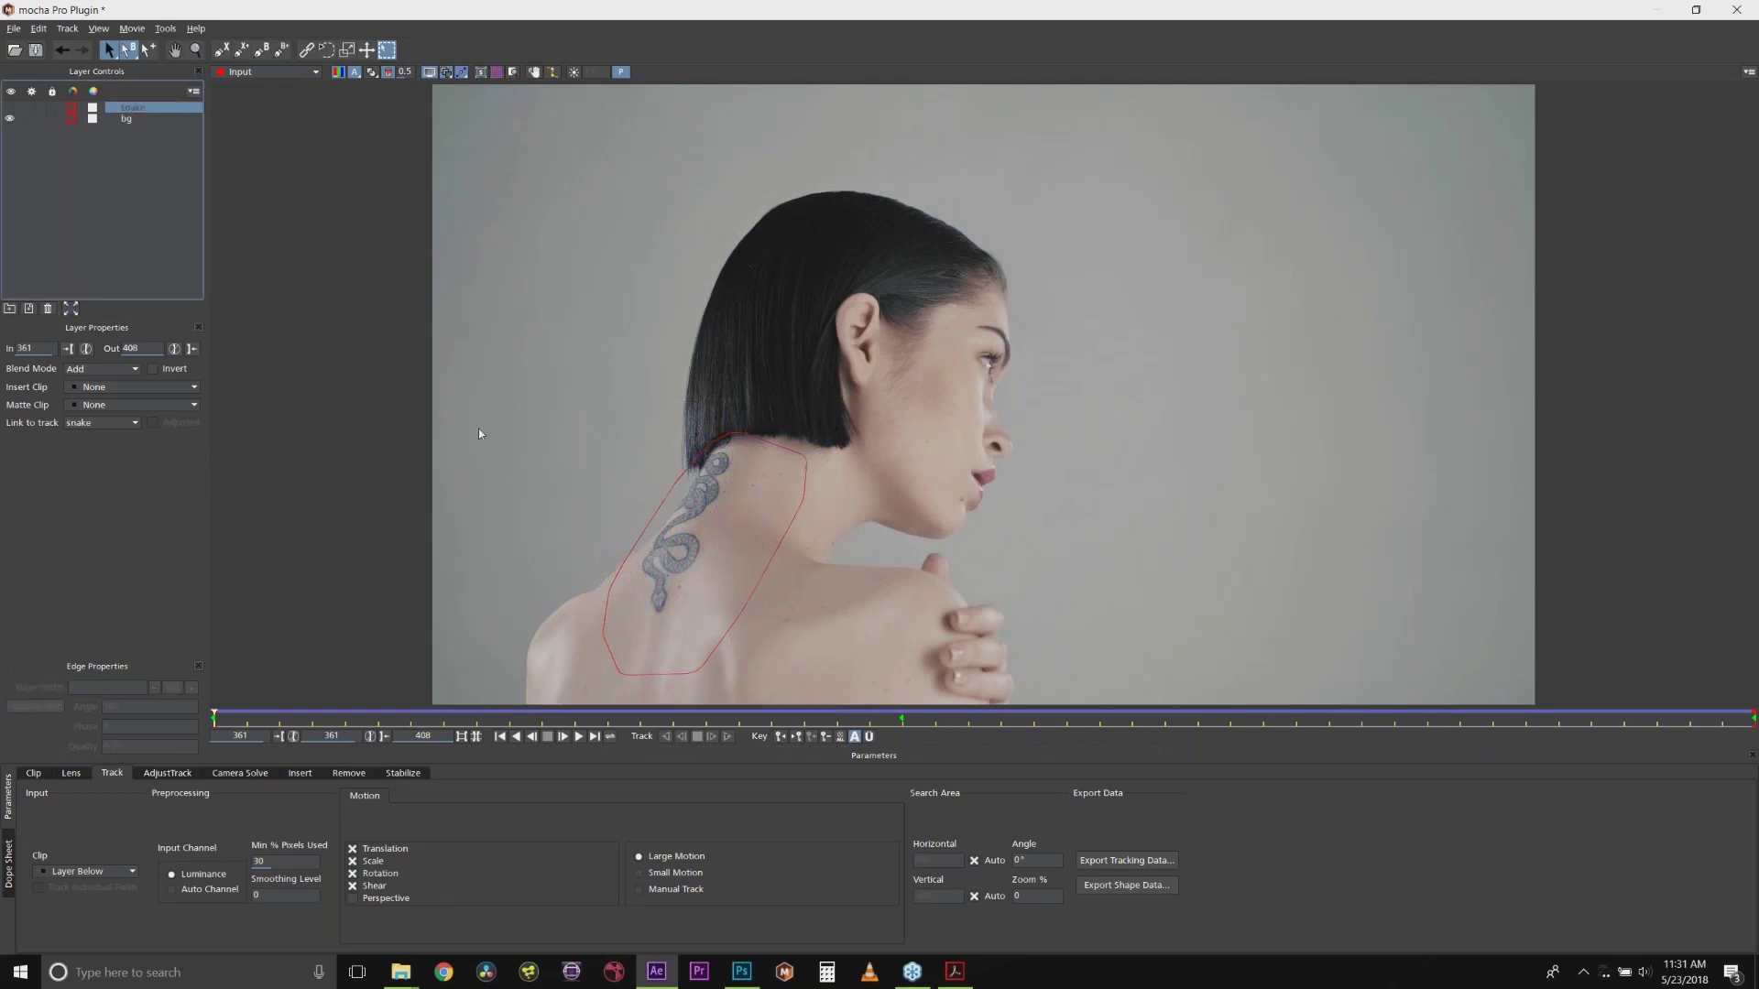
pyautogui.click(195, 49)
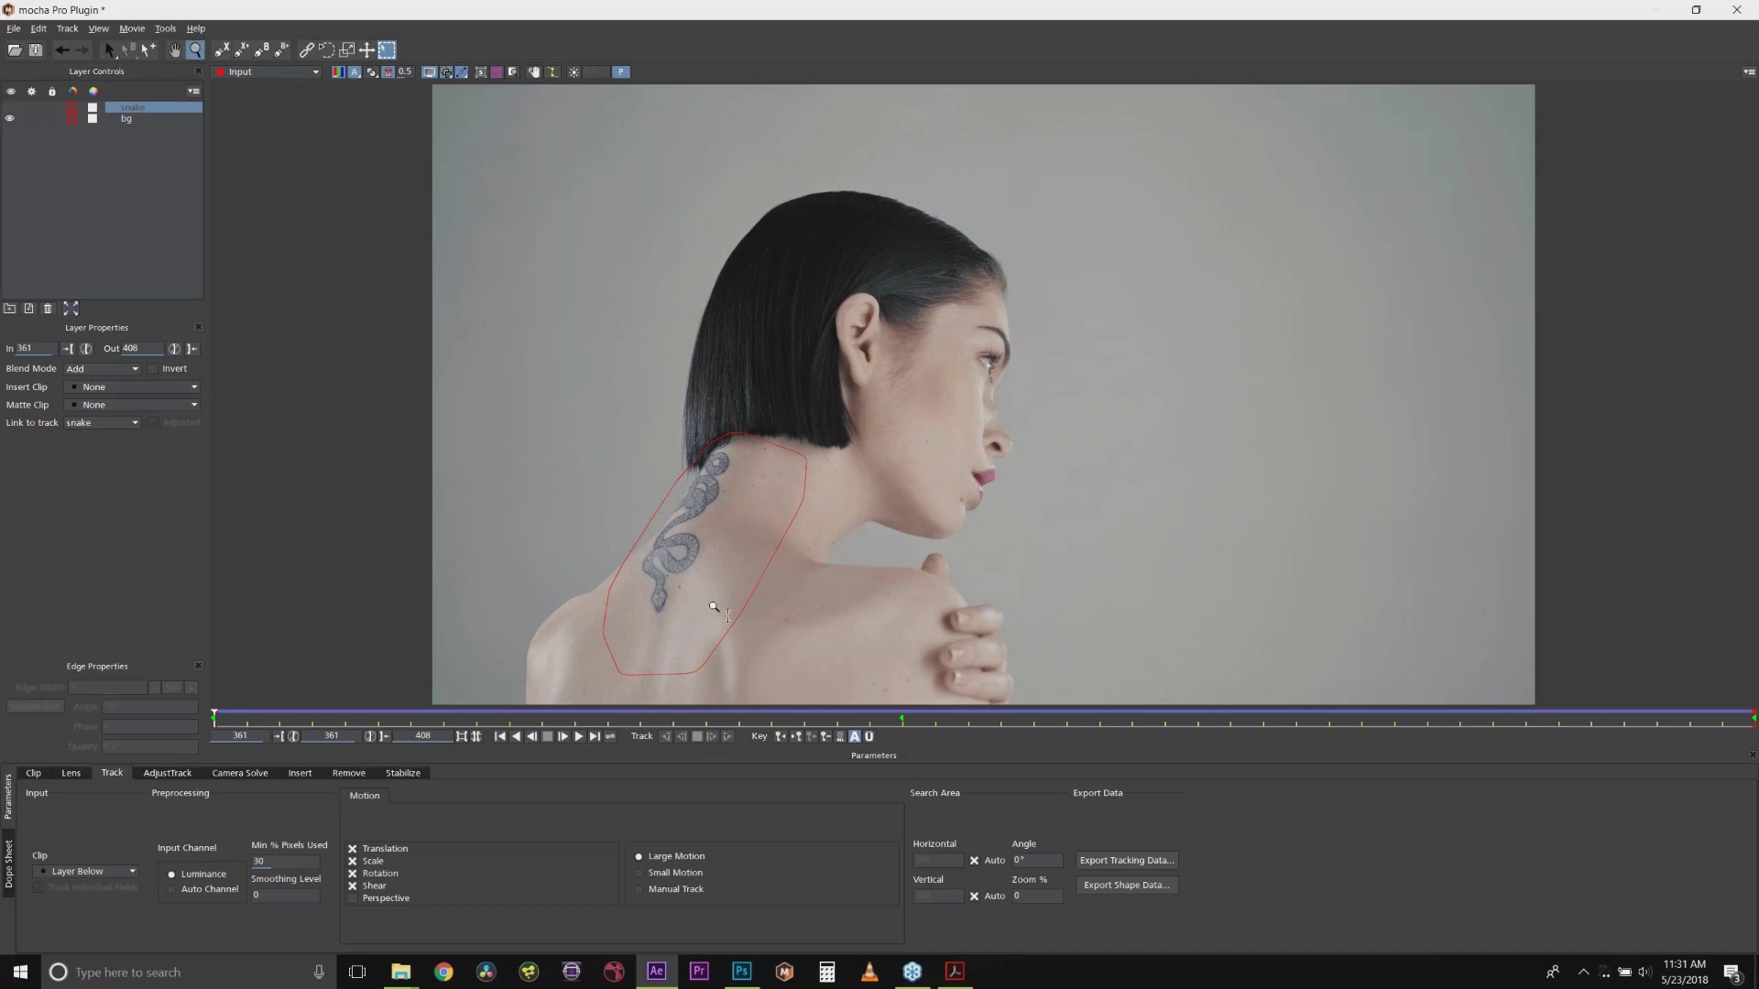
pyautogui.click(707, 446)
pyautogui.click(706, 445)
pyautogui.hotkey('ctrl', 'l')
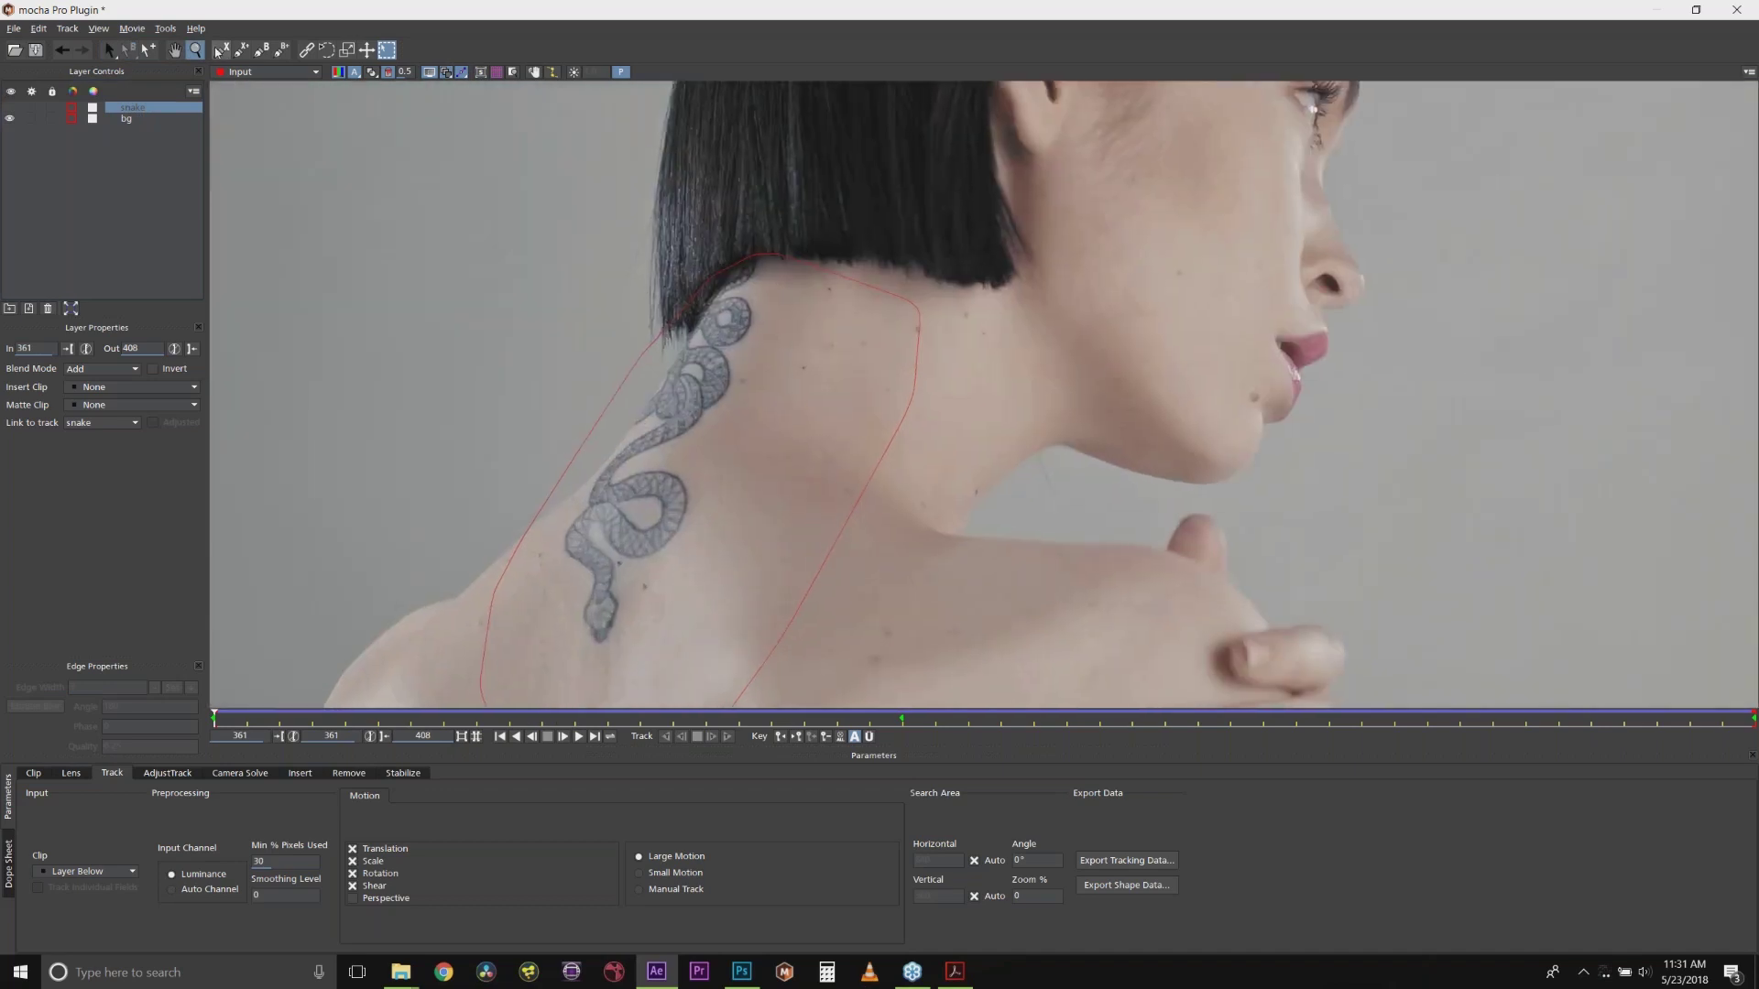
pyautogui.click(739, 268)
pyautogui.click(768, 262)
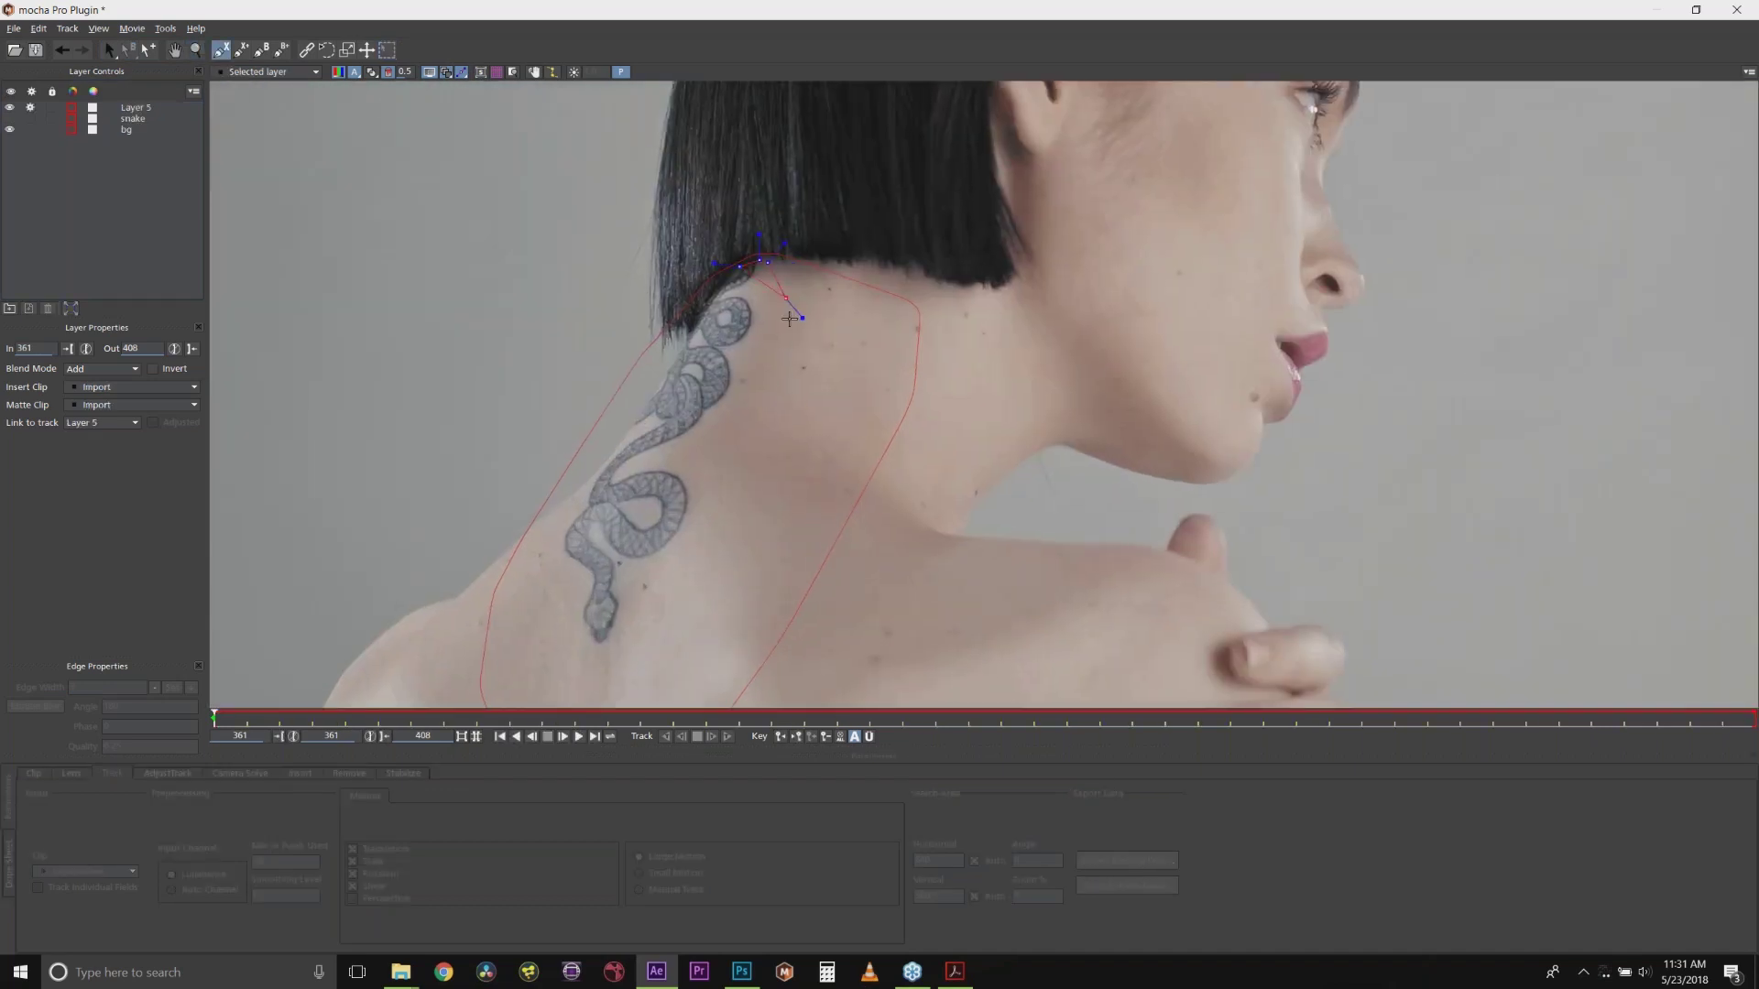
pyautogui.click(793, 331)
pyautogui.click(753, 419)
pyautogui.click(725, 468)
pyautogui.click(700, 566)
pyautogui.click(651, 671)
pyautogui.click(569, 677)
pyautogui.click(526, 627)
pyautogui.click(523, 542)
pyautogui.click(569, 492)
pyautogui.click(642, 452)
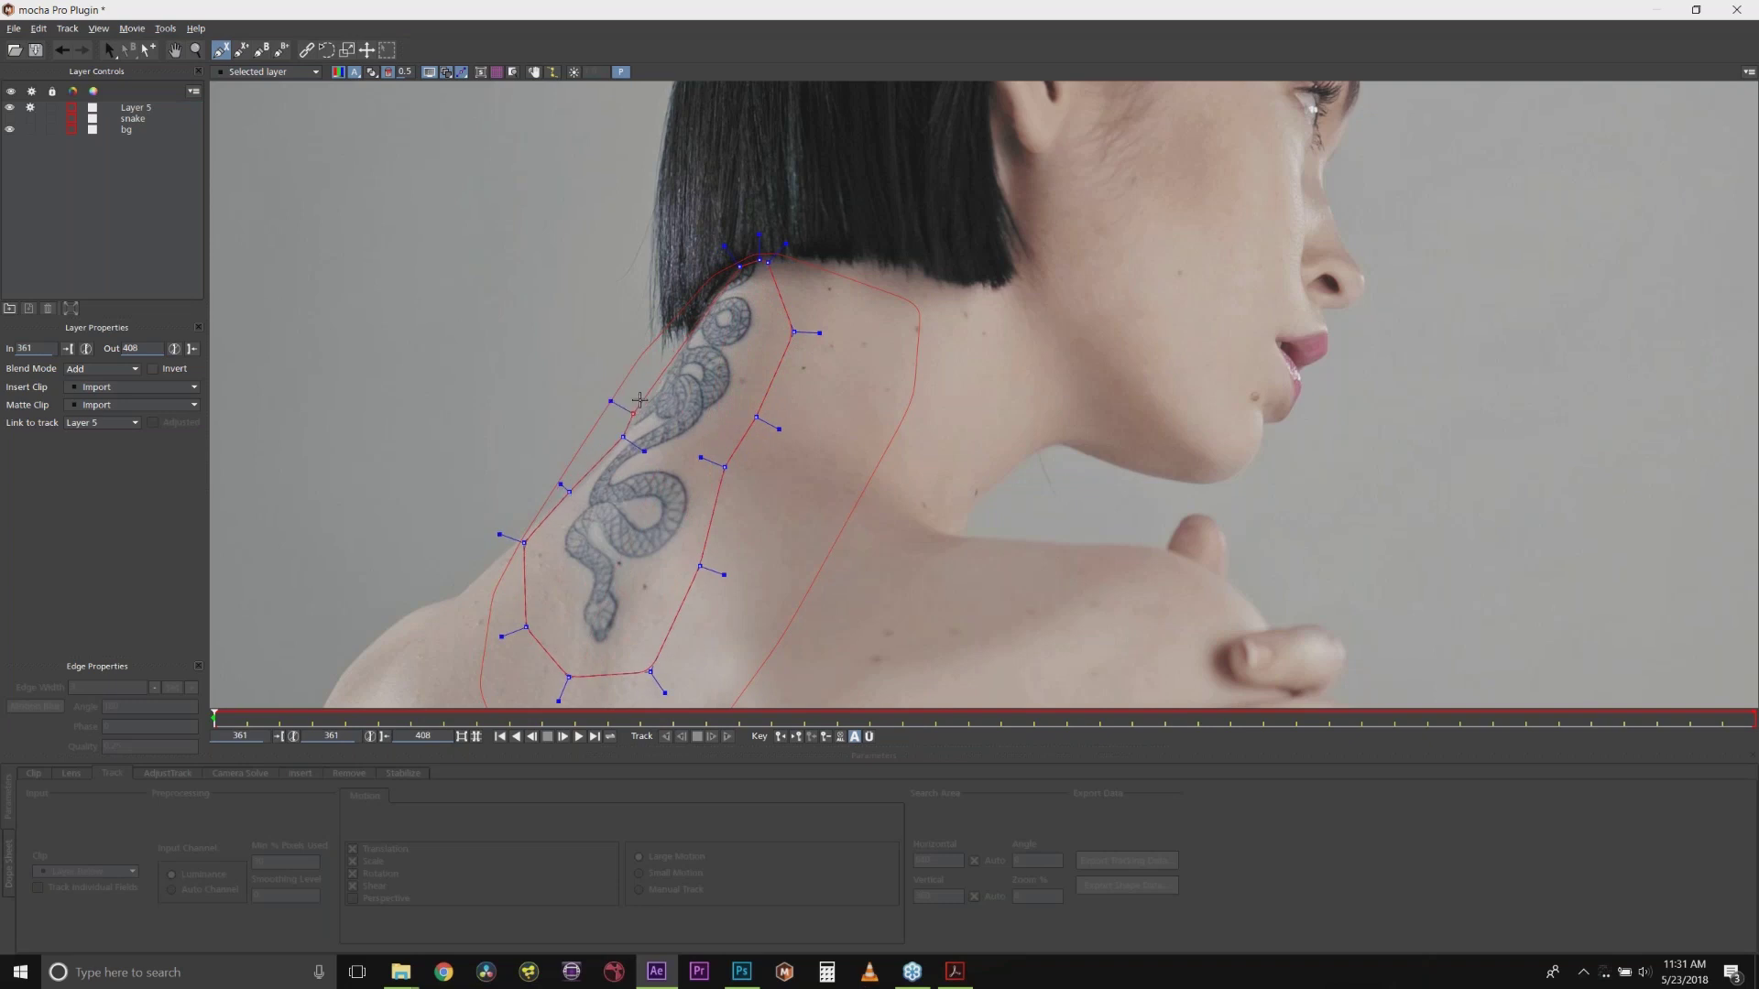
pyautogui.click(671, 392)
pyautogui.click(675, 325)
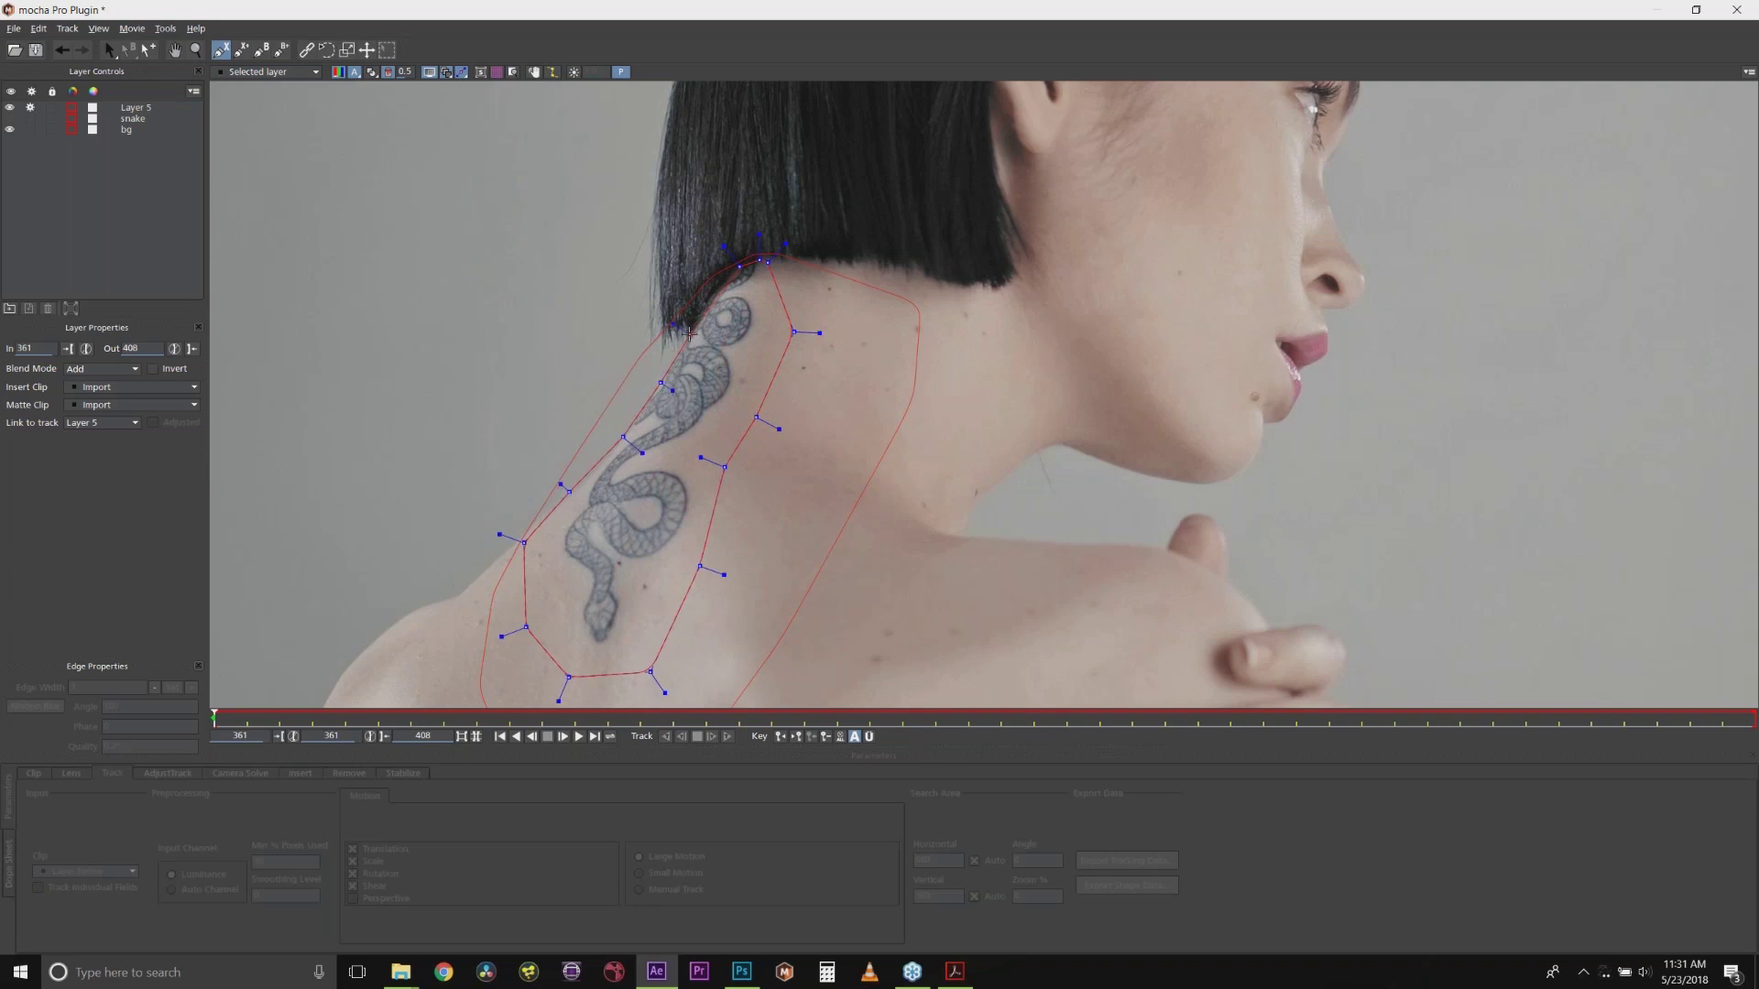
pyautogui.rightClick(711, 292)
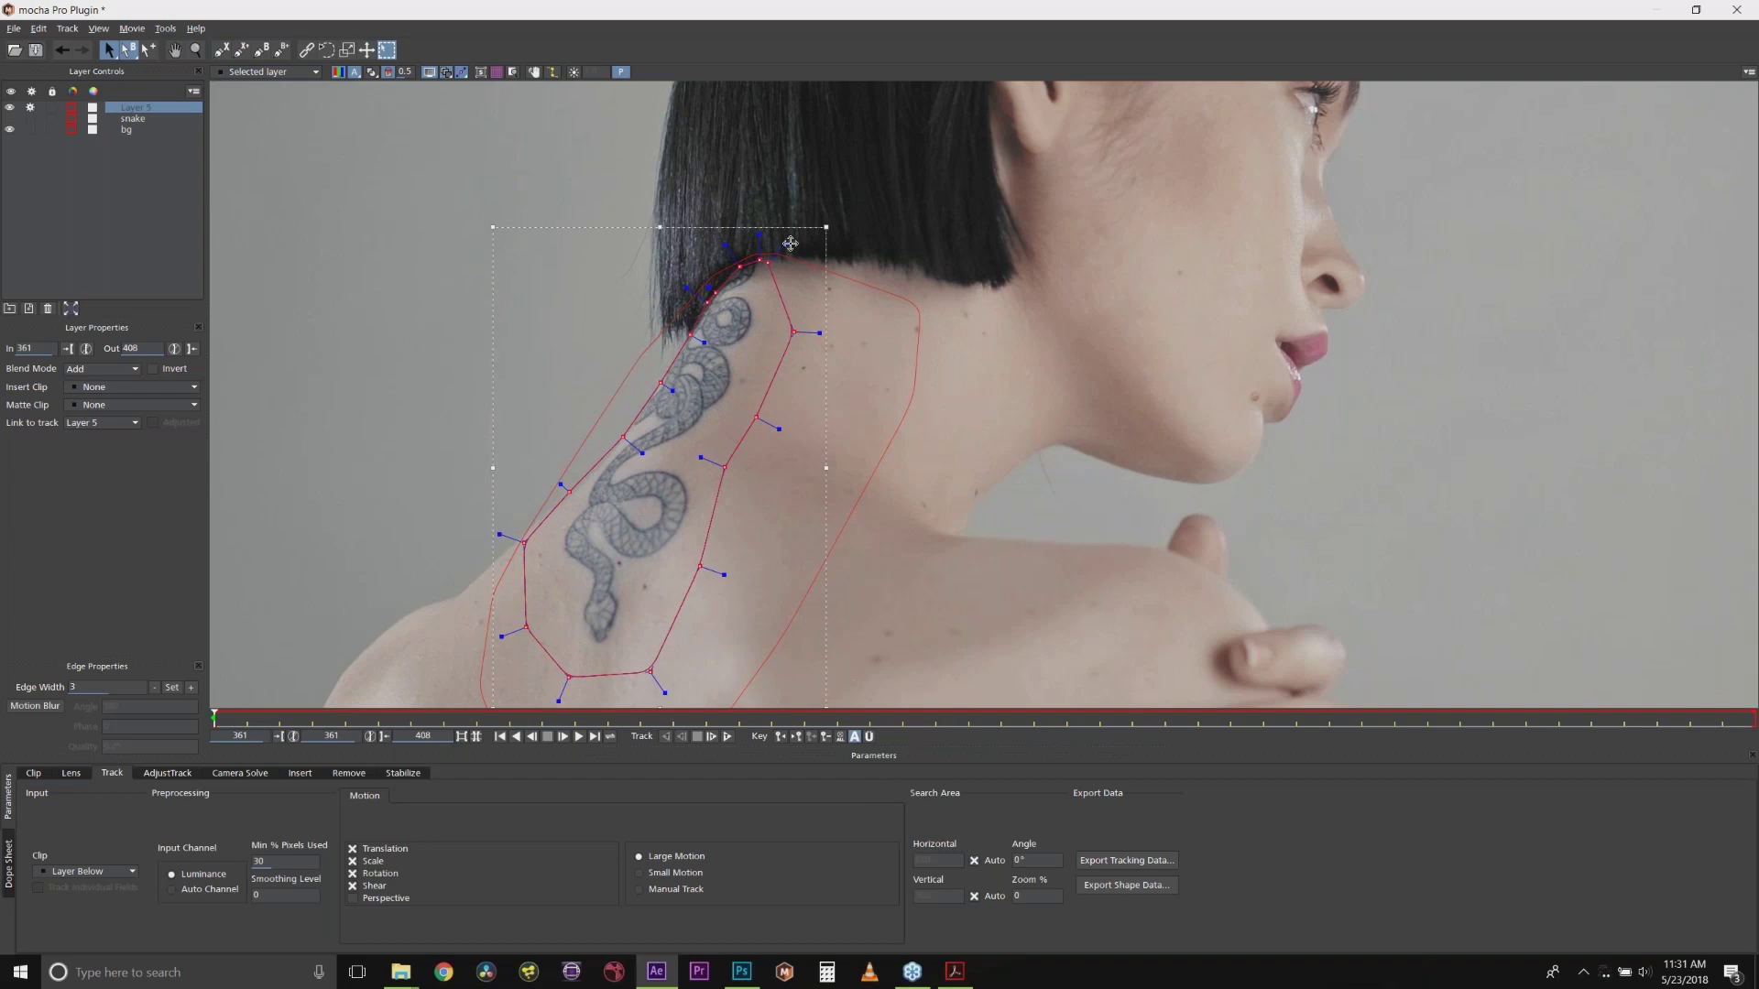
# Step: Smooth all points of the new spline and sharpen the corner points at the shoulder and hairline
pyautogui.moveTo(786, 244)
pyautogui.mouseDown()
pyautogui.moveTo(766, 283)
pyautogui.moveTo(843, 211)
pyautogui.moveTo(784, 261)
pyautogui.mouseUp()
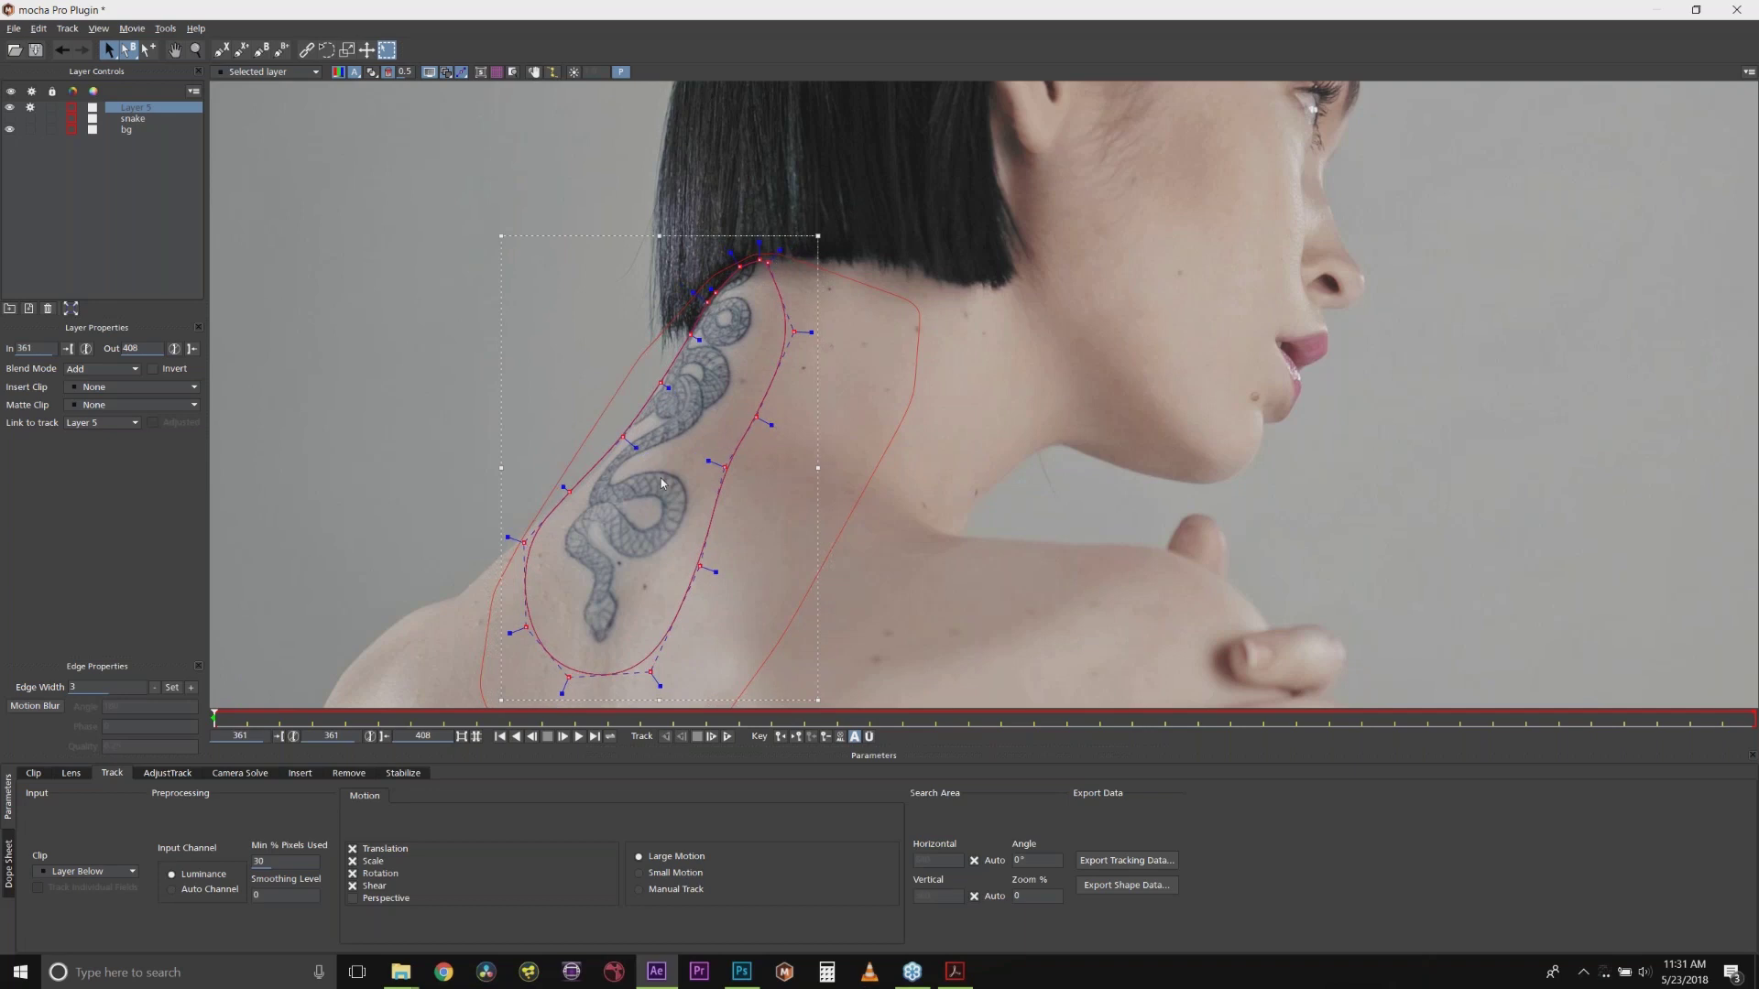
pyautogui.moveTo(502, 536); pyautogui.dragTo(495, 533)
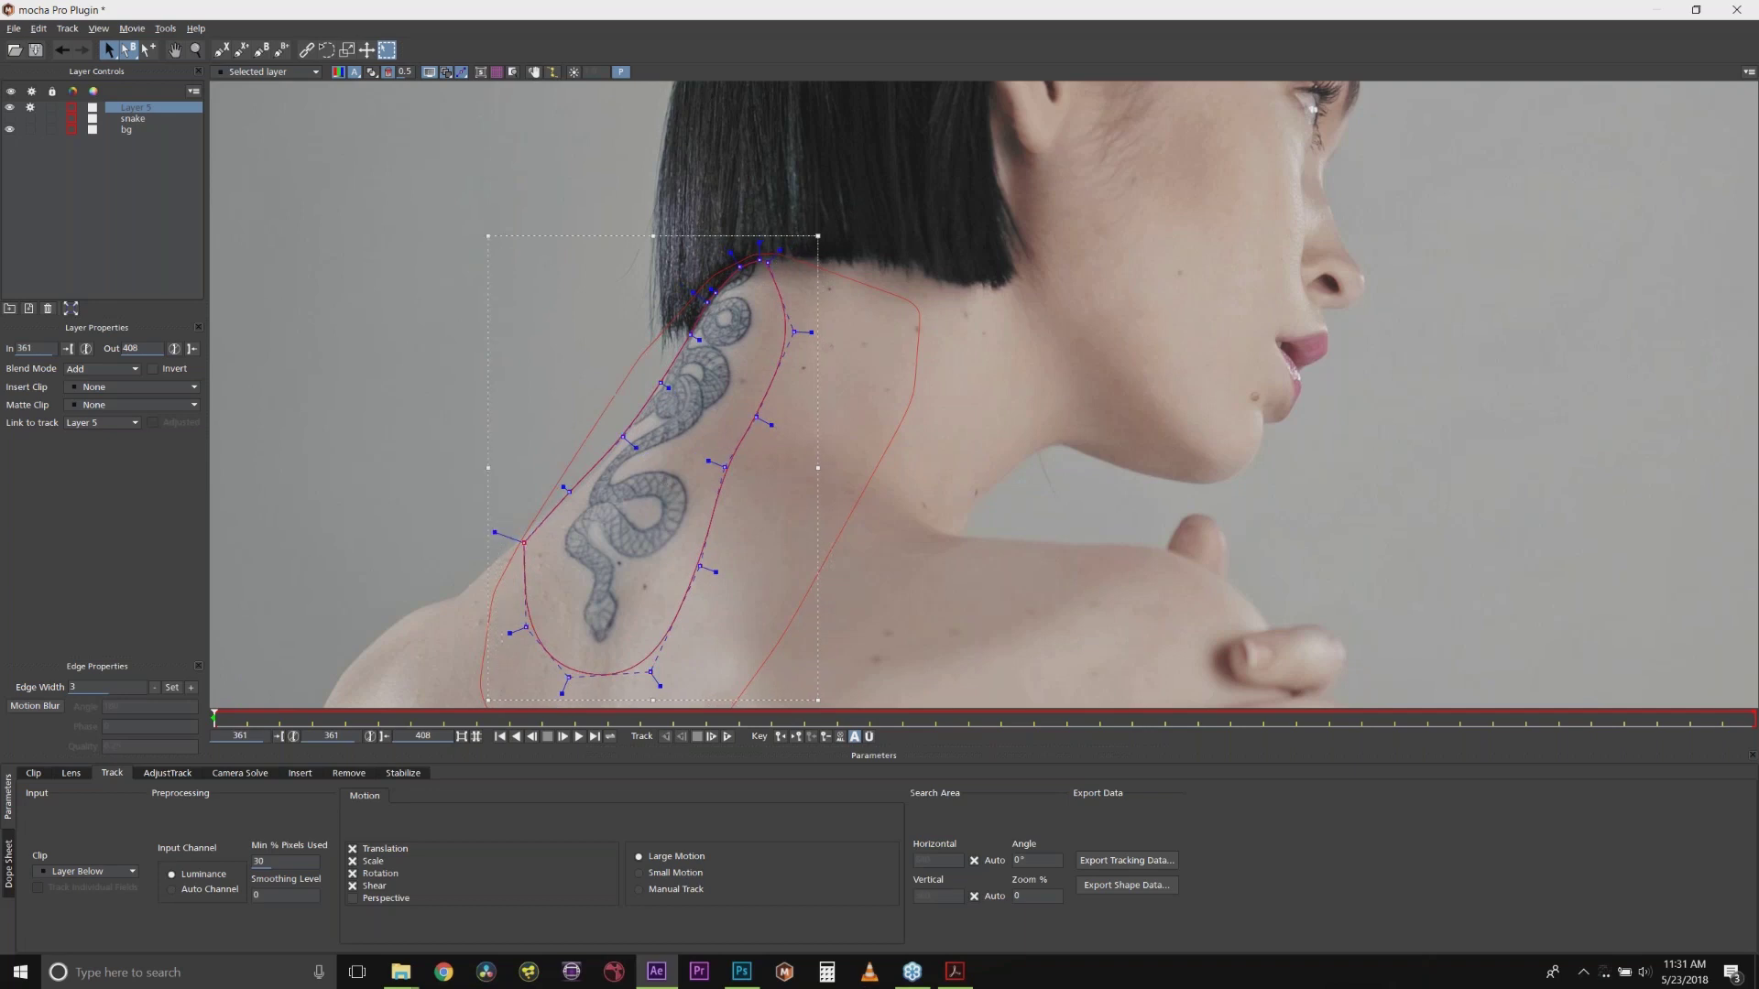
pyautogui.moveTo(729, 249); pyautogui.dragTo(724, 243)
# Step: Restrict point selection to Pick Edge and pull the feather edge outward along the neck side of the tattoo shape
pyautogui.click(130, 50)
pyautogui.click(156, 83)
pyautogui.moveTo(793, 331); pyautogui.dragTo(913, 324)
pyautogui.moveTo(756, 418); pyautogui.dragTo(839, 488)
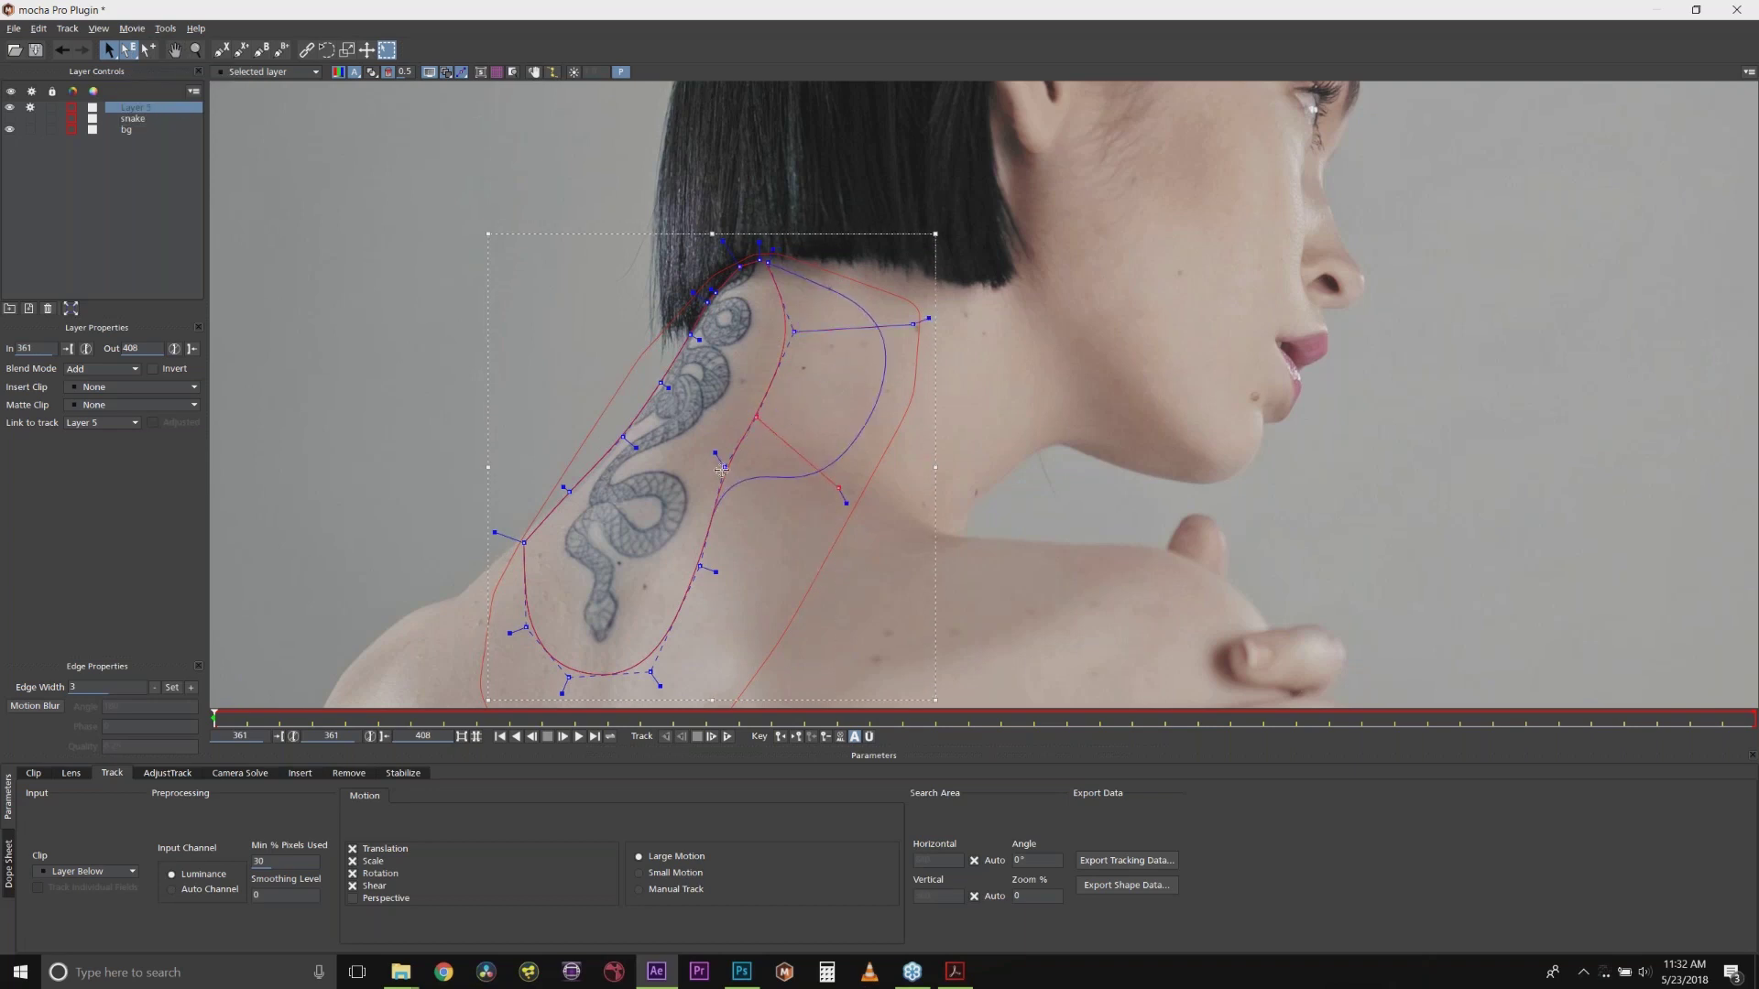
pyautogui.moveTo(722, 469); pyautogui.dragTo(804, 598)
pyautogui.moveTo(701, 567); pyautogui.dragTo(807, 453)
# Step: Pull the feather edge outward below the snake's head and on the shoulder side of the shape
pyautogui.press('x')
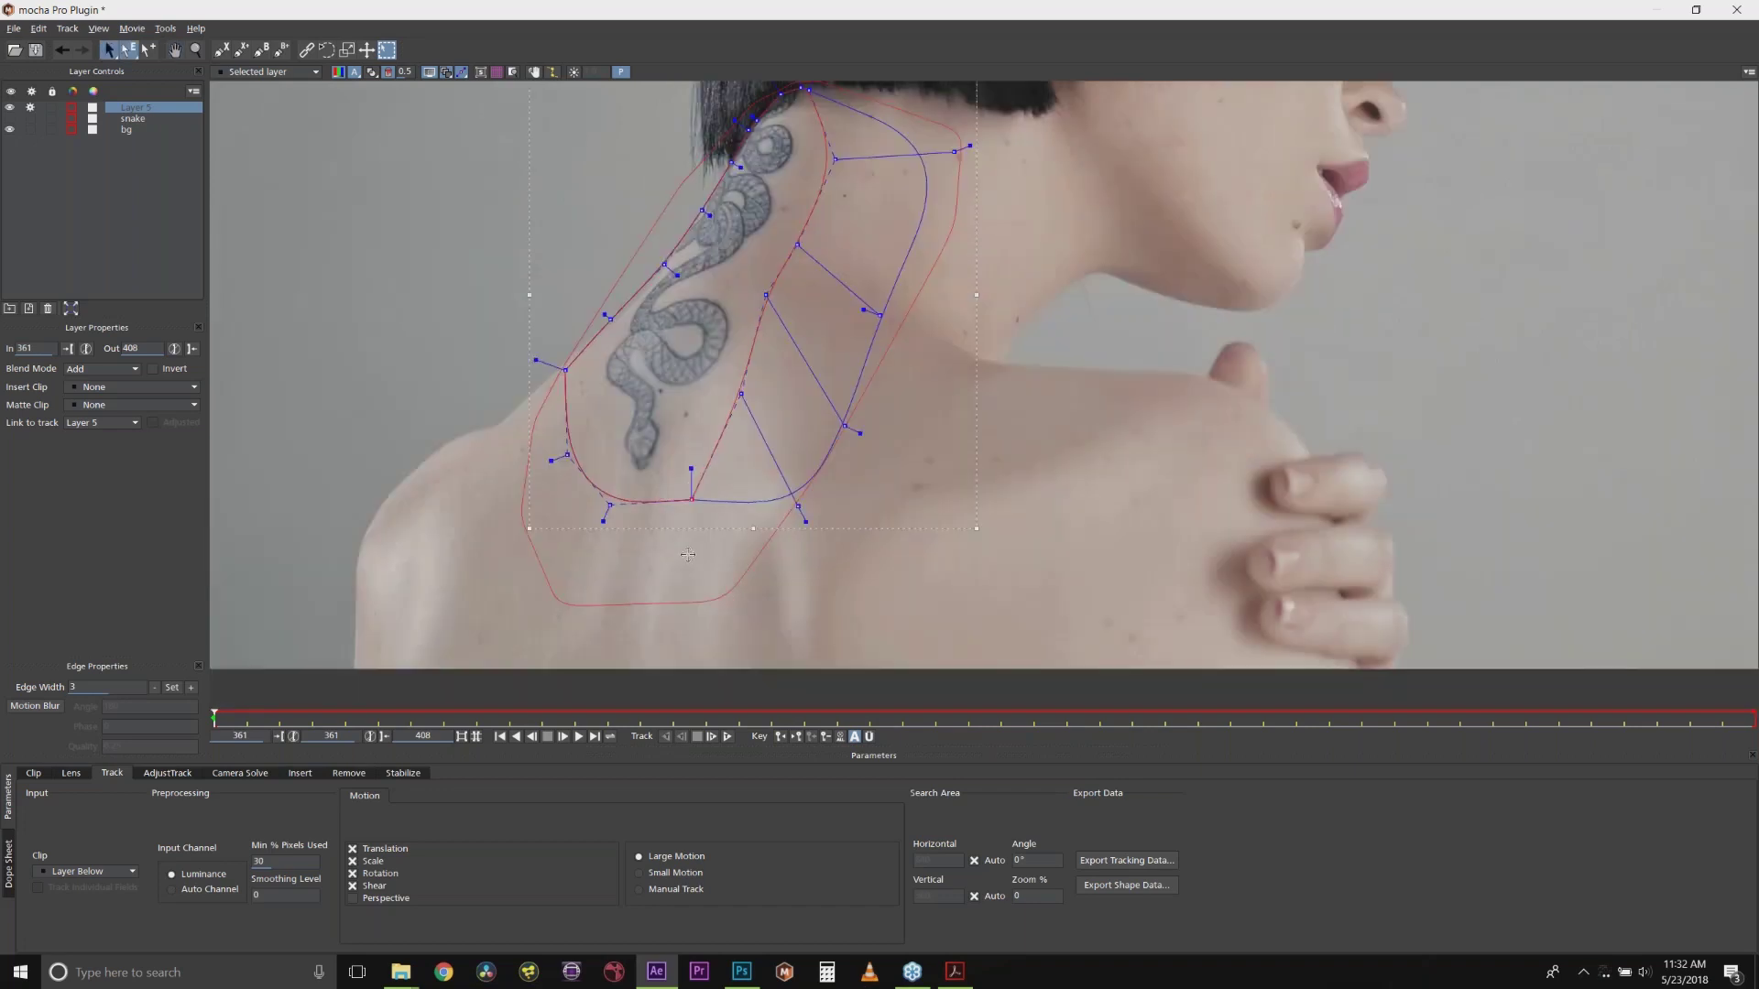
pyautogui.moveTo(694, 501); pyautogui.dragTo(689, 605)
pyautogui.moveTo(604, 521); pyautogui.dragTo(548, 575)
pyautogui.moveTo(566, 456); pyautogui.dragTo(516, 453)
pyautogui.moveTo(561, 368); pyautogui.dragTo(563, 366)
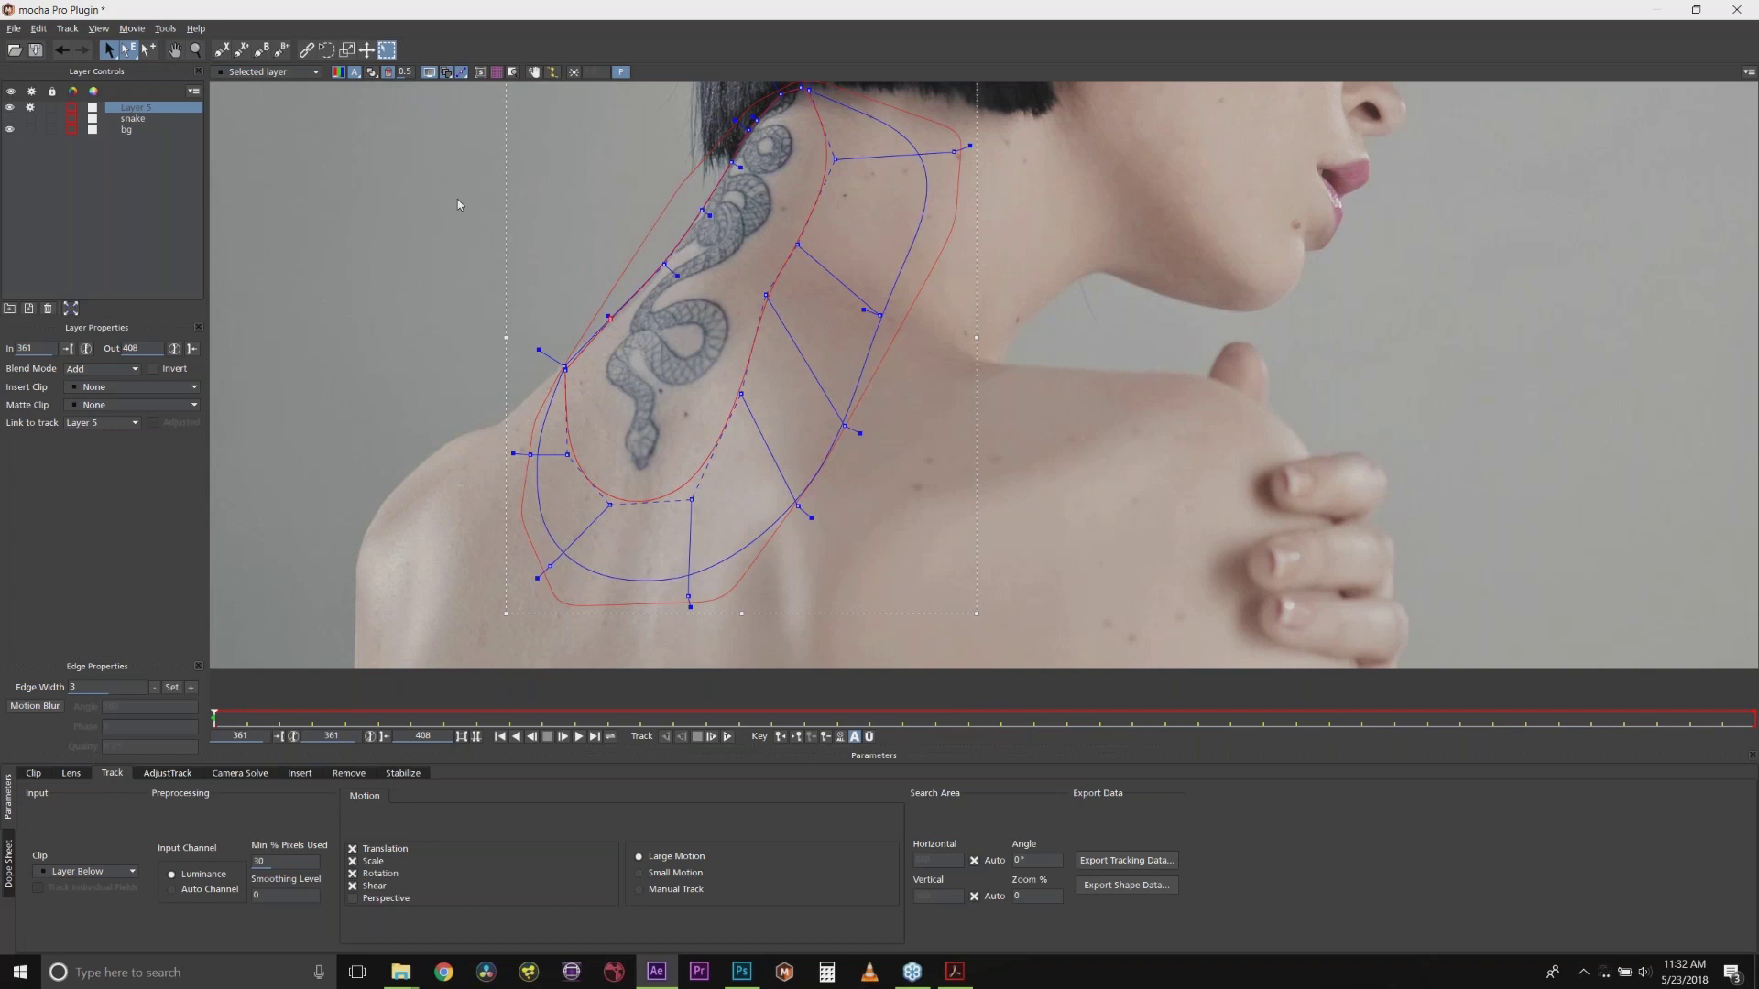
# Step: Preview the tattoo shape's feathered matte briefly and turn the matte display back off
pyautogui.click(372, 72)
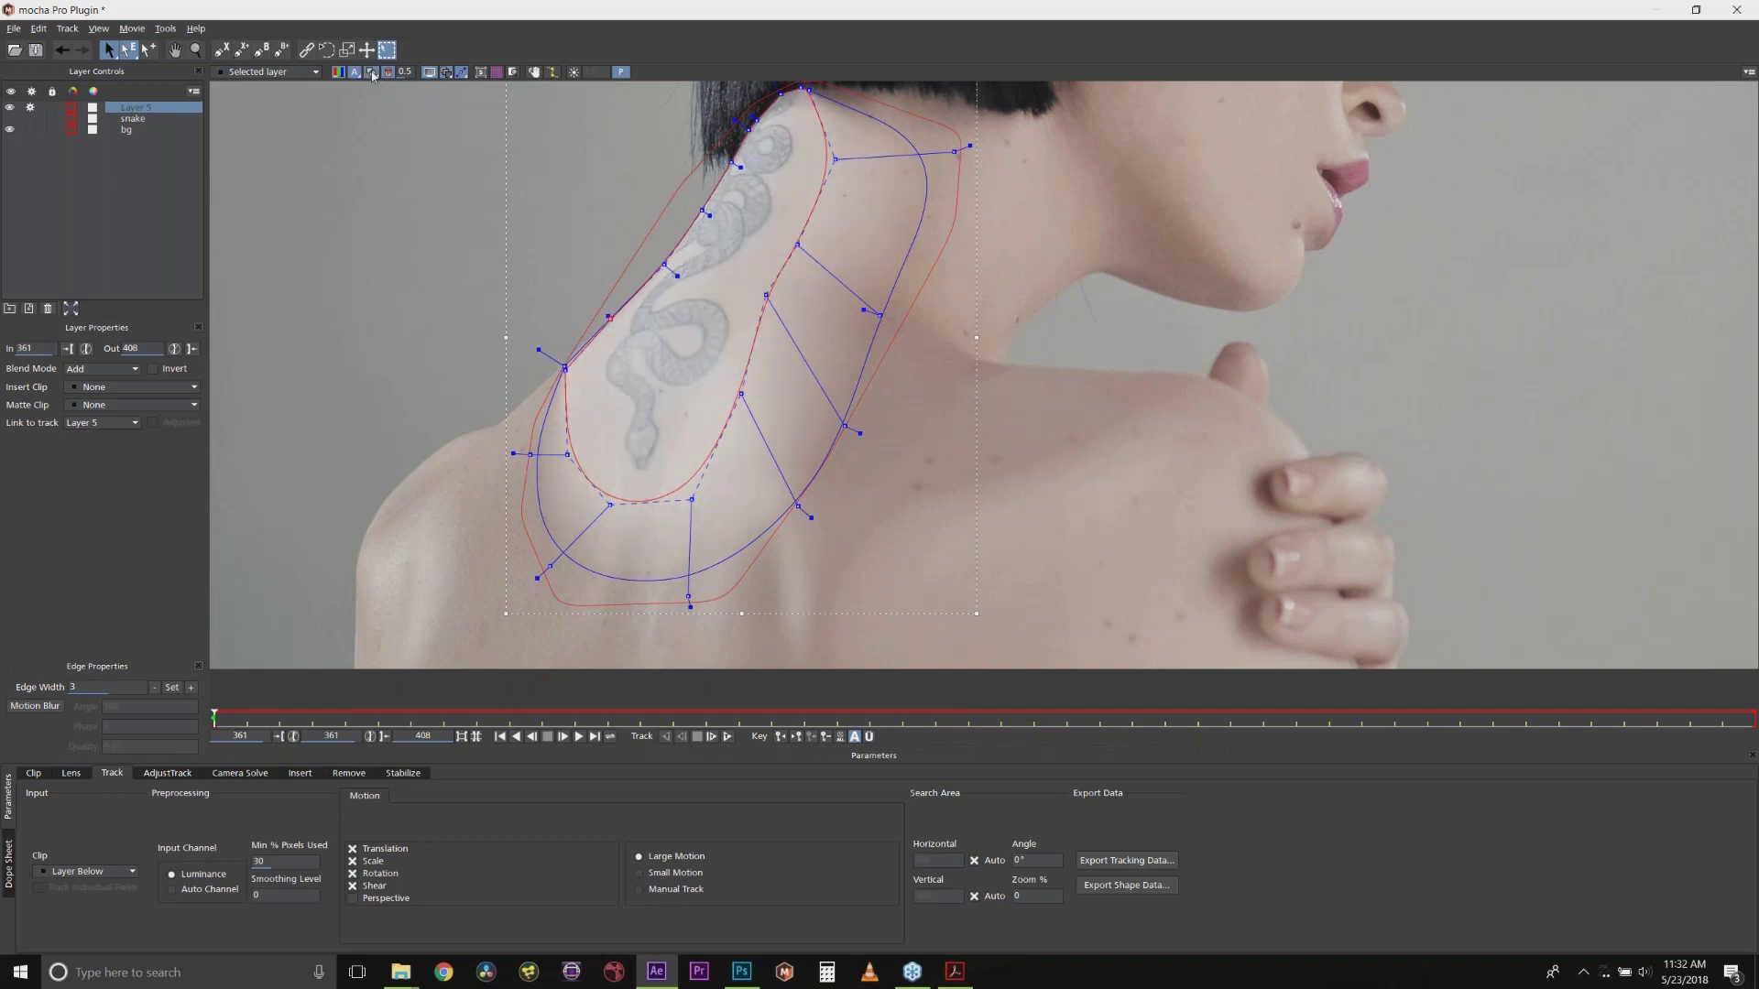
pyautogui.click(372, 72)
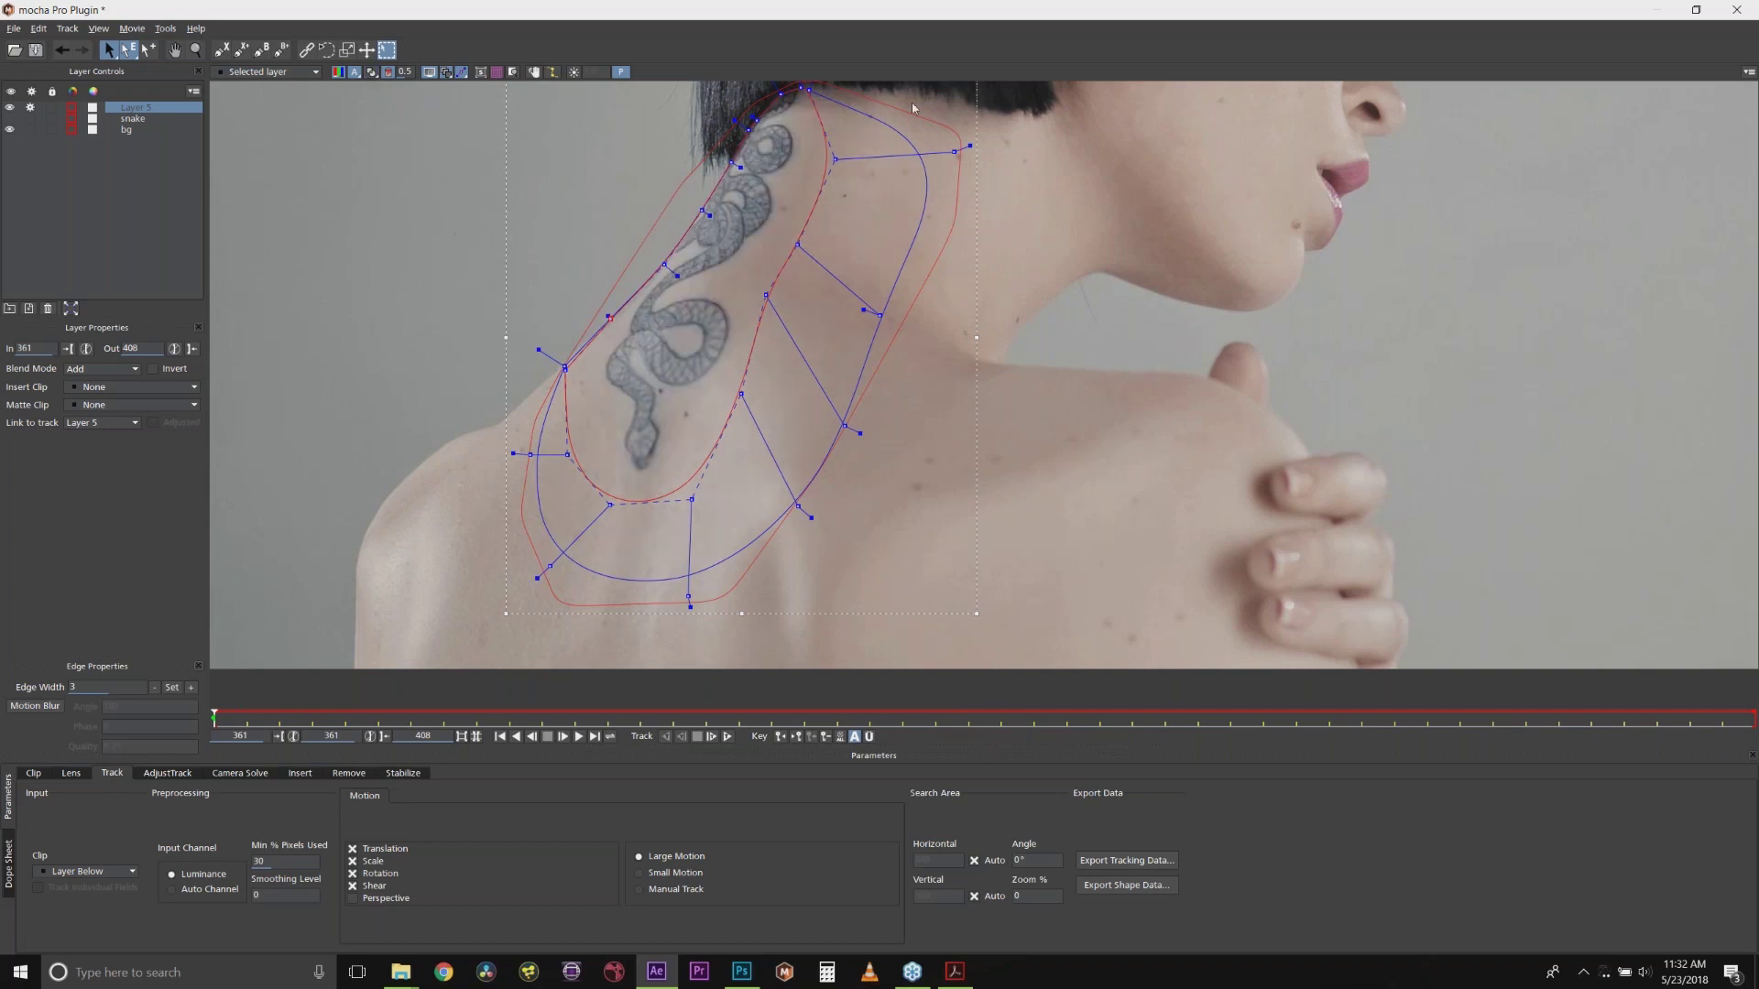
pyautogui.moveTo(813, 93); pyautogui.dragTo(802, 128)
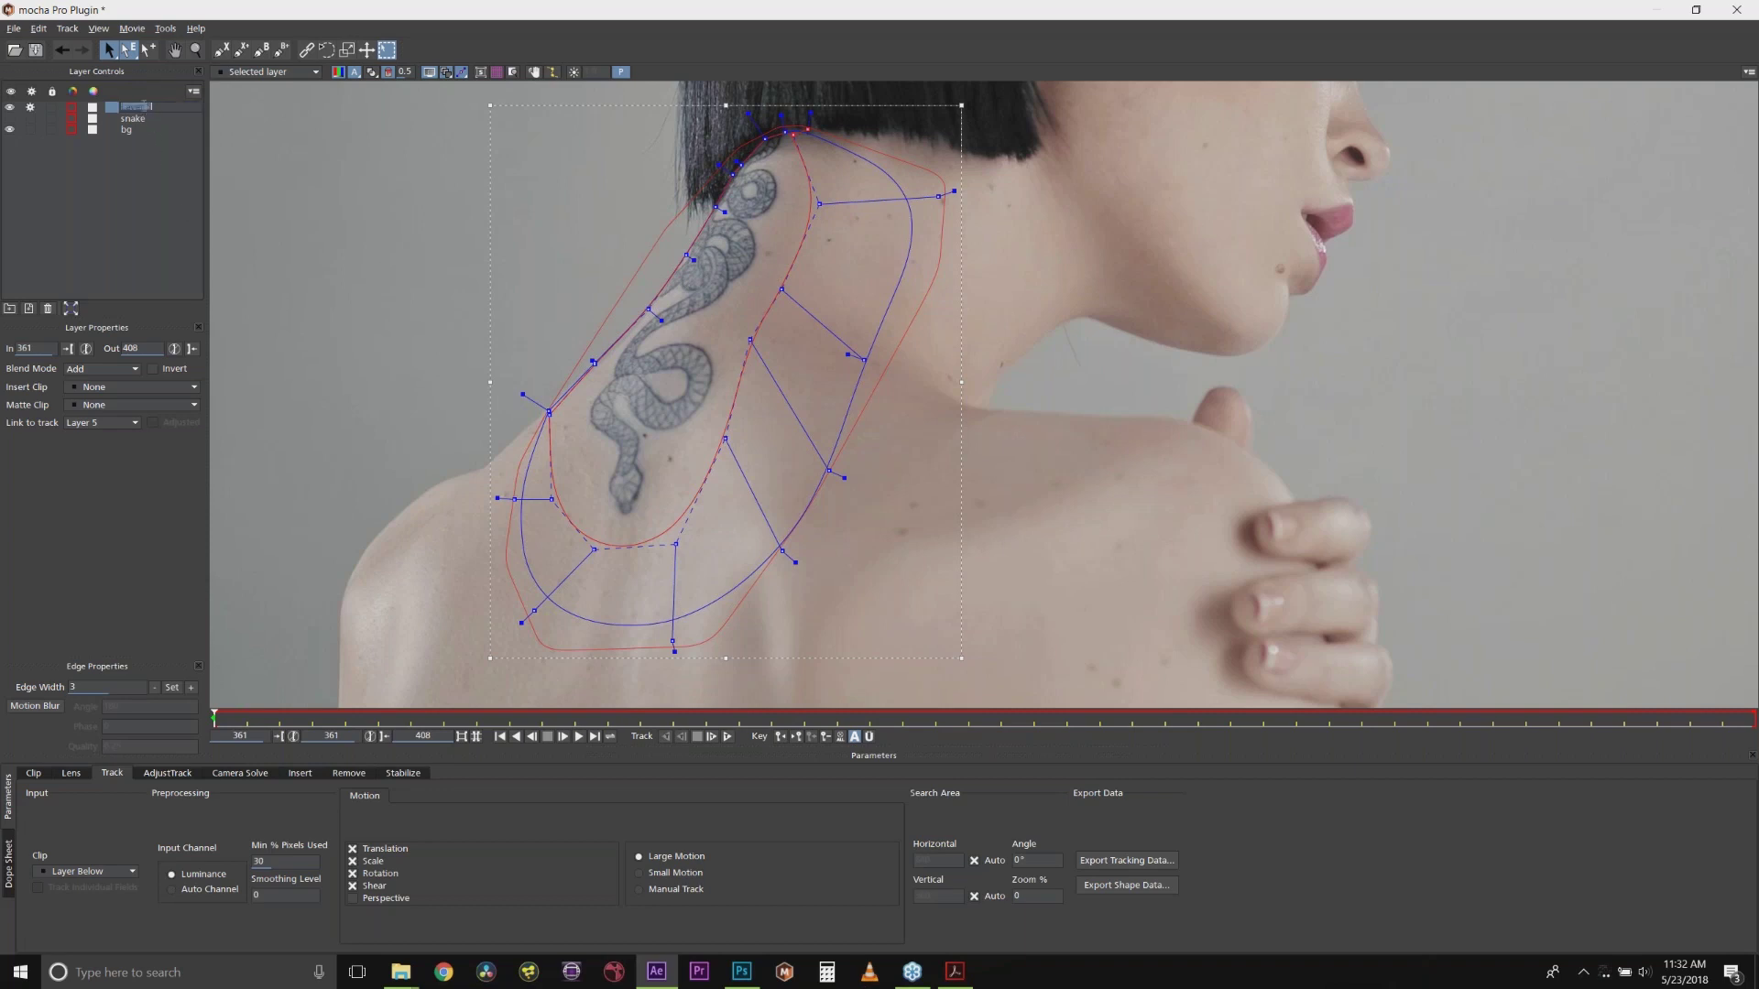
# Step: Rename the new layer "snake tattoo removal" and move the snake layer below bg
pyautogui.doubleClick(143, 107)
pyautogui.write('snake tattoo removal')
pyautogui.press('Return')
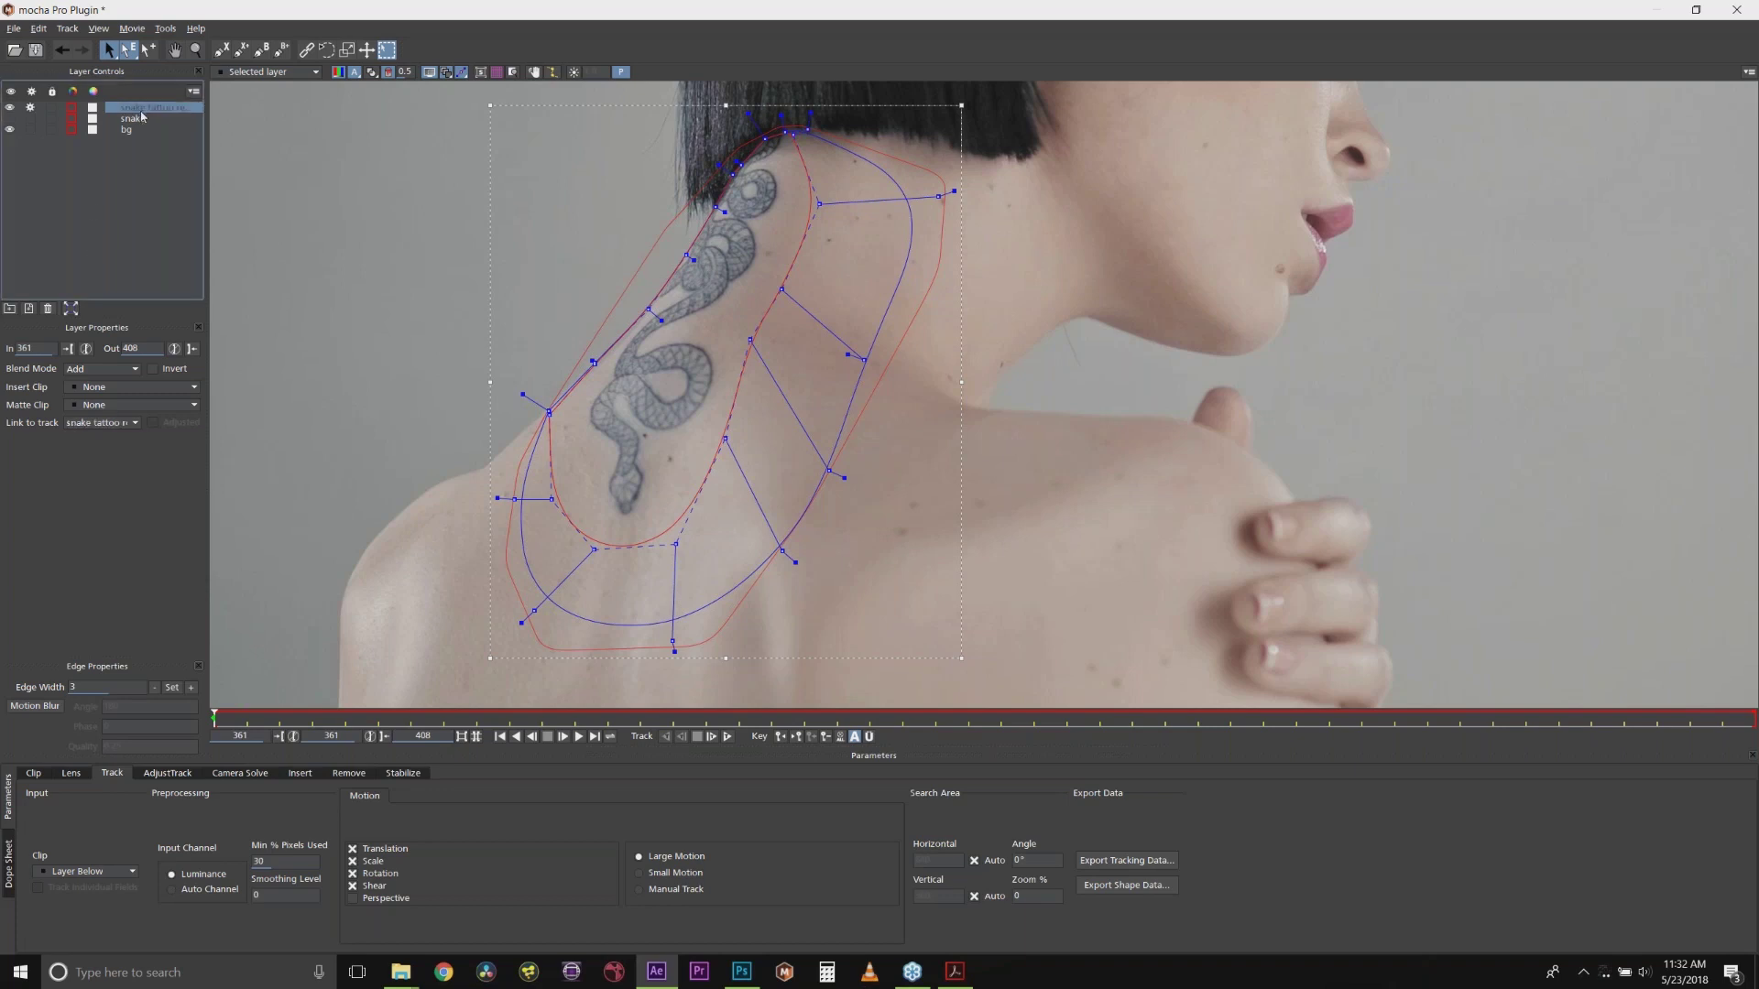
pyautogui.moveTo(133, 120); pyautogui.dragTo(130, 141)
# Step: Link the snake tattoo removal layer to the bg track and scrub to frame 408 to check the shape
pyautogui.click(101, 423)
pyautogui.click(91, 446)
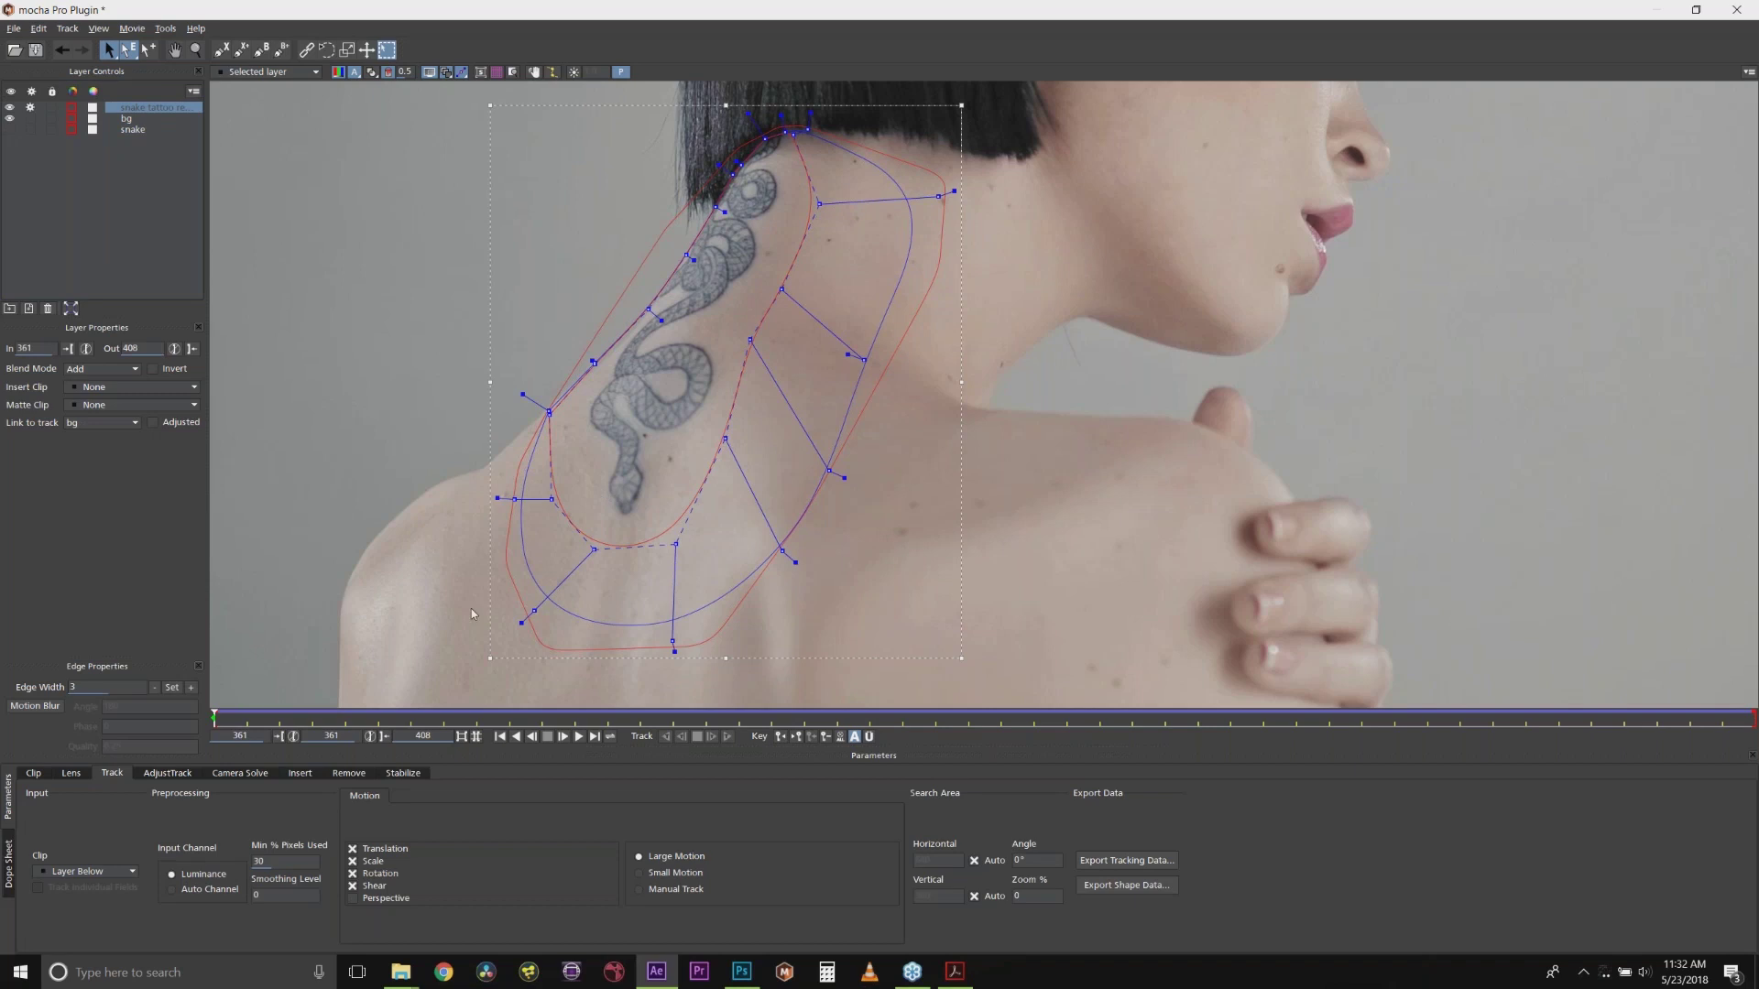
pyautogui.moveTo(229, 714); pyautogui.dragTo(1752, 723)
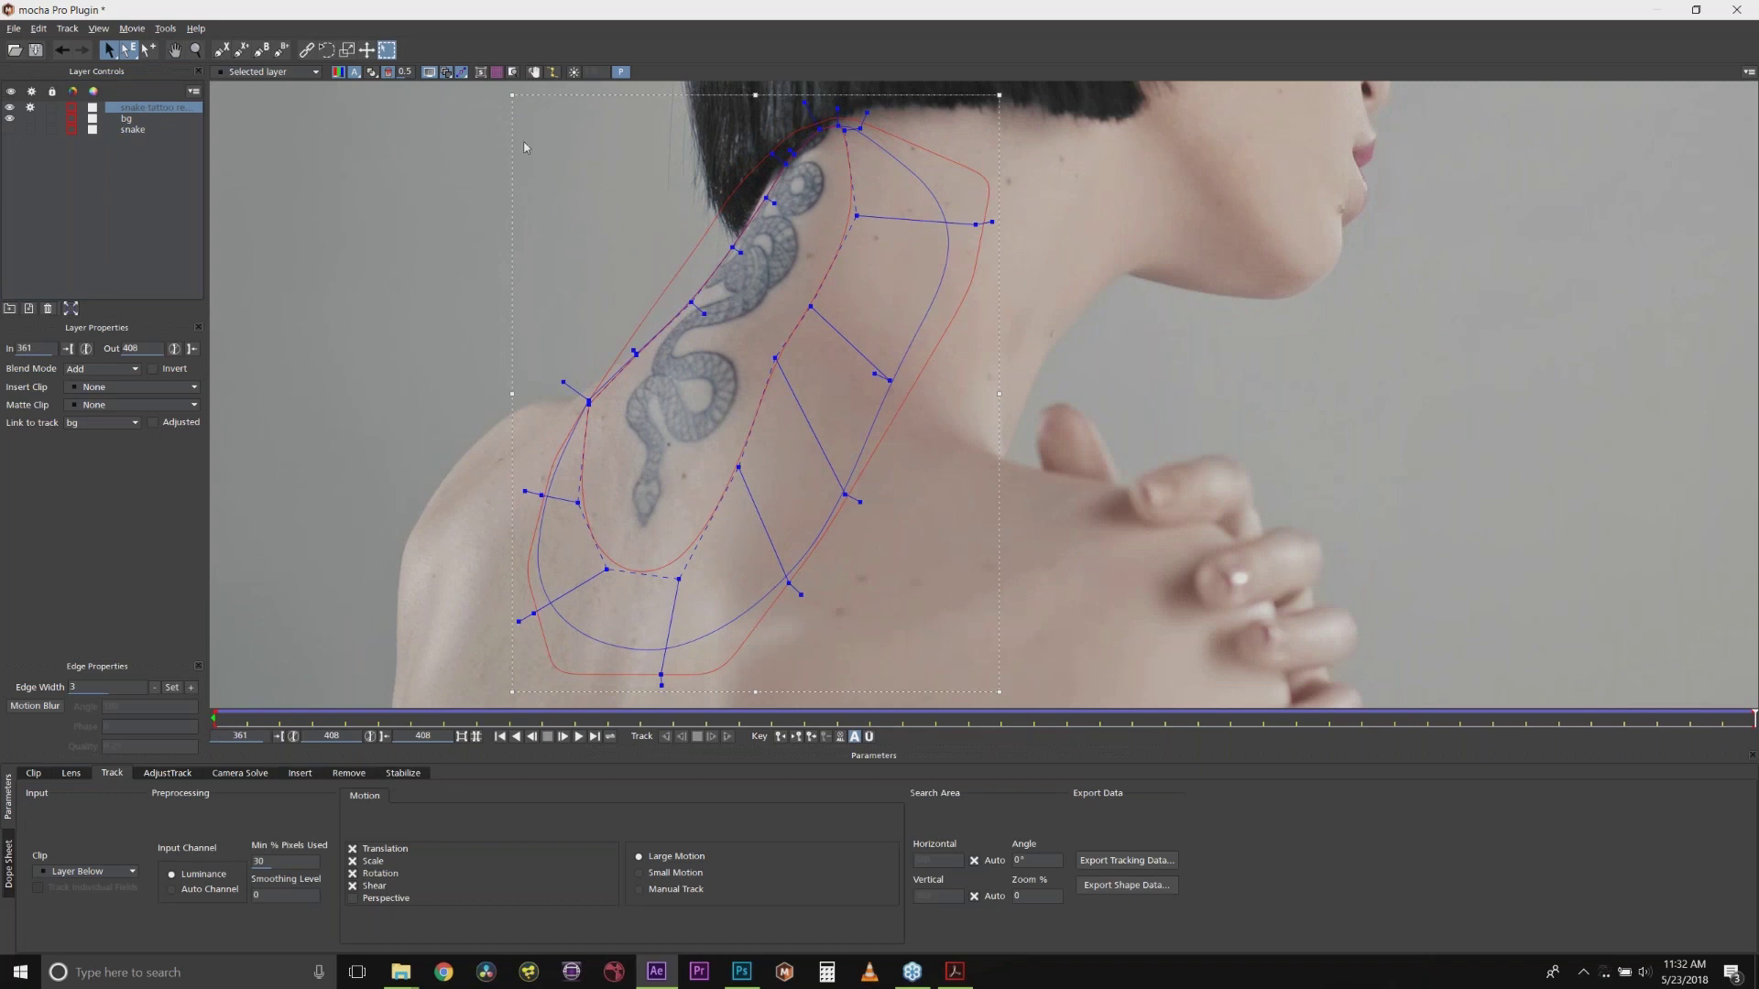
# Step: Set point selection to Pick Both and refit the removal shape's points along the hairline and shoulder at frame 408
pyautogui.click(772, 195)
pyautogui.click(136, 51)
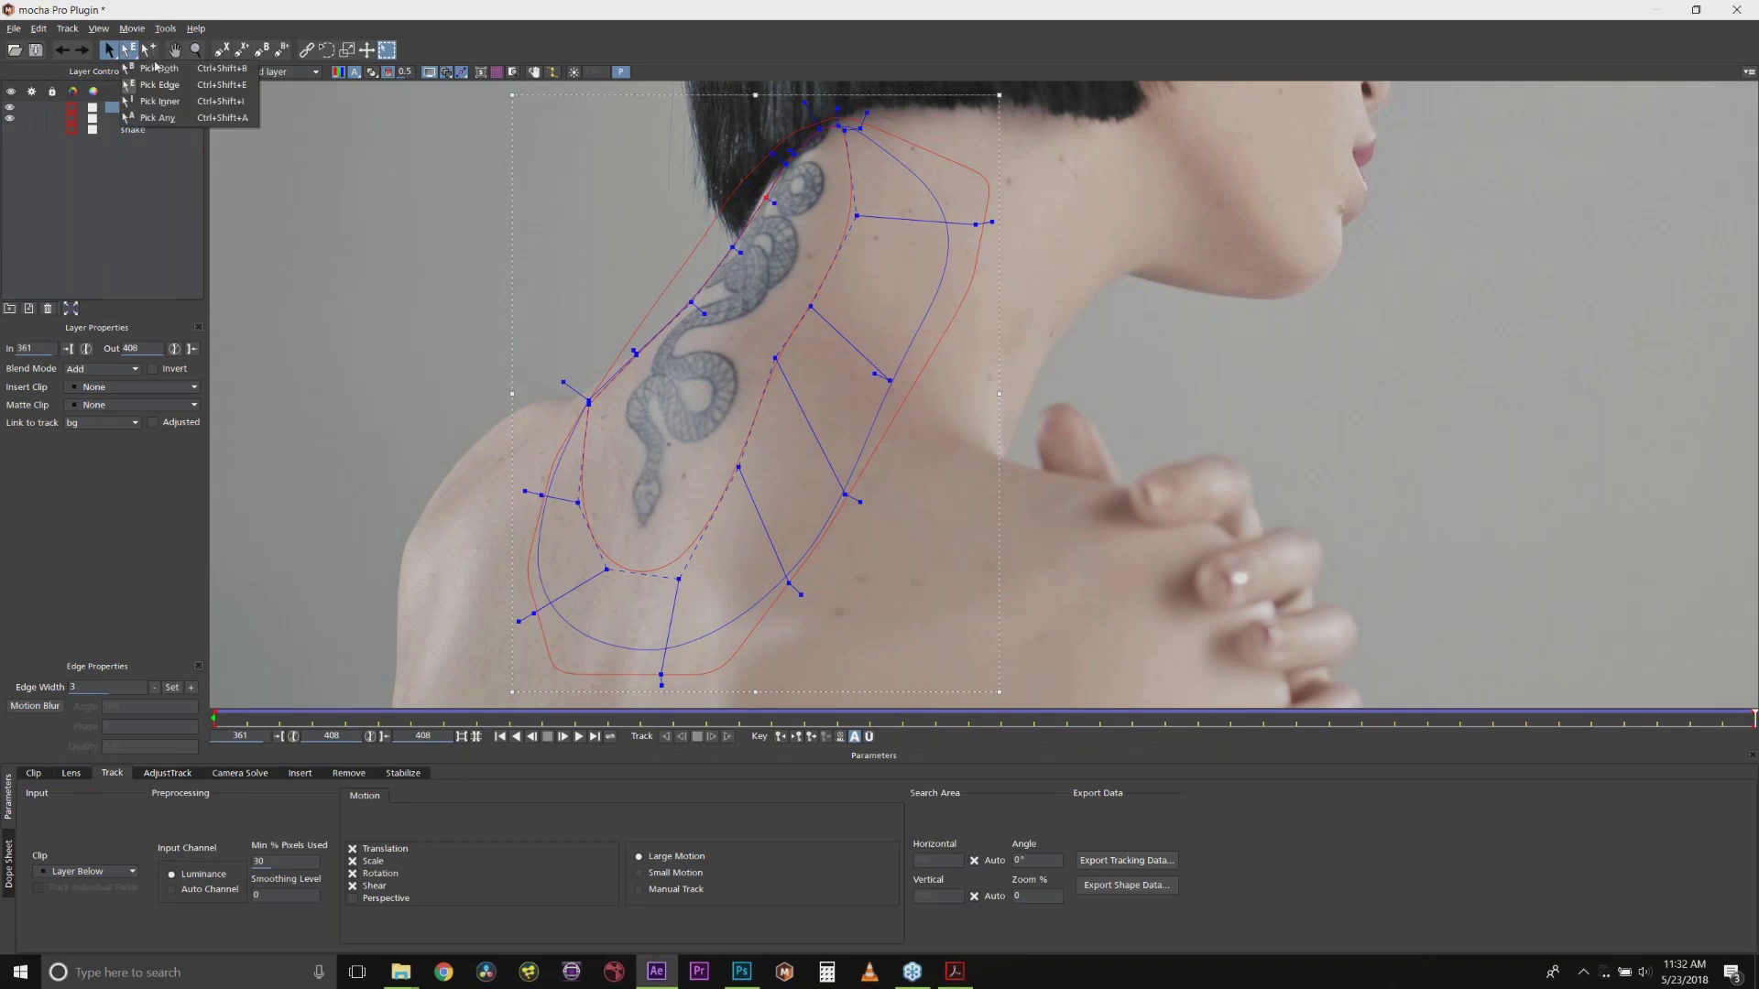
pyautogui.click(158, 69)
pyautogui.moveTo(766, 193); pyautogui.dragTo(837, 118)
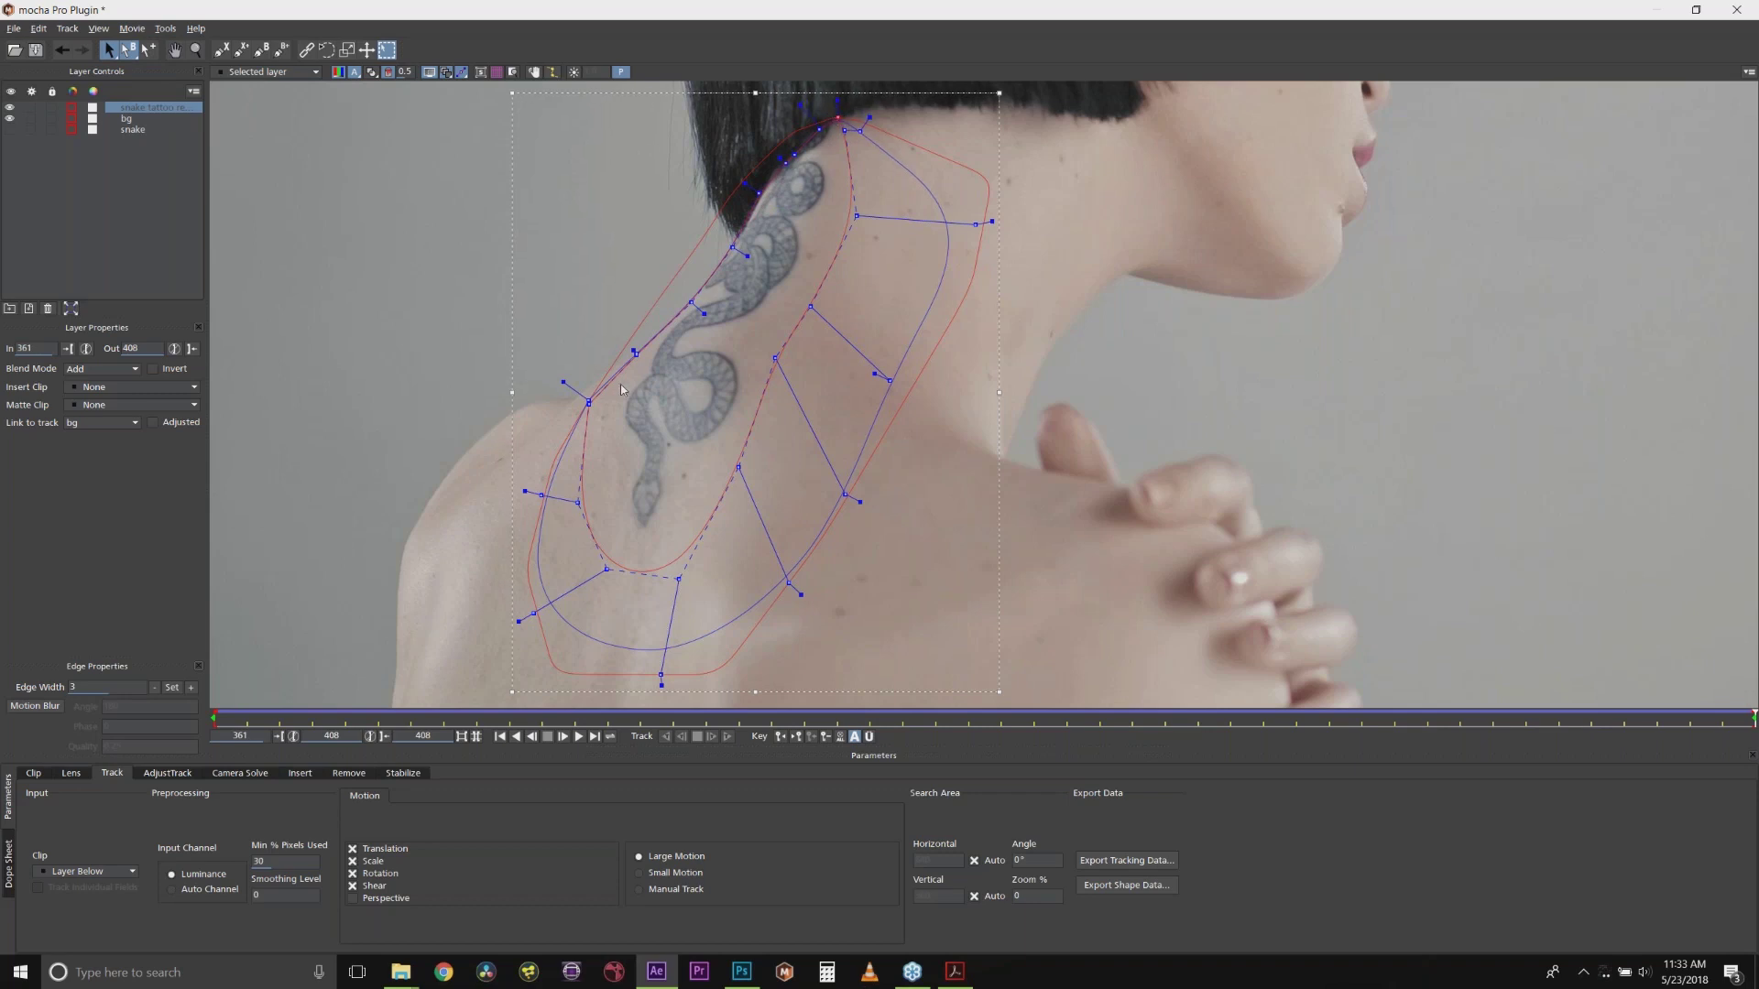
pyautogui.moveTo(598, 400); pyautogui.dragTo(592, 395)
pyautogui.click(638, 330)
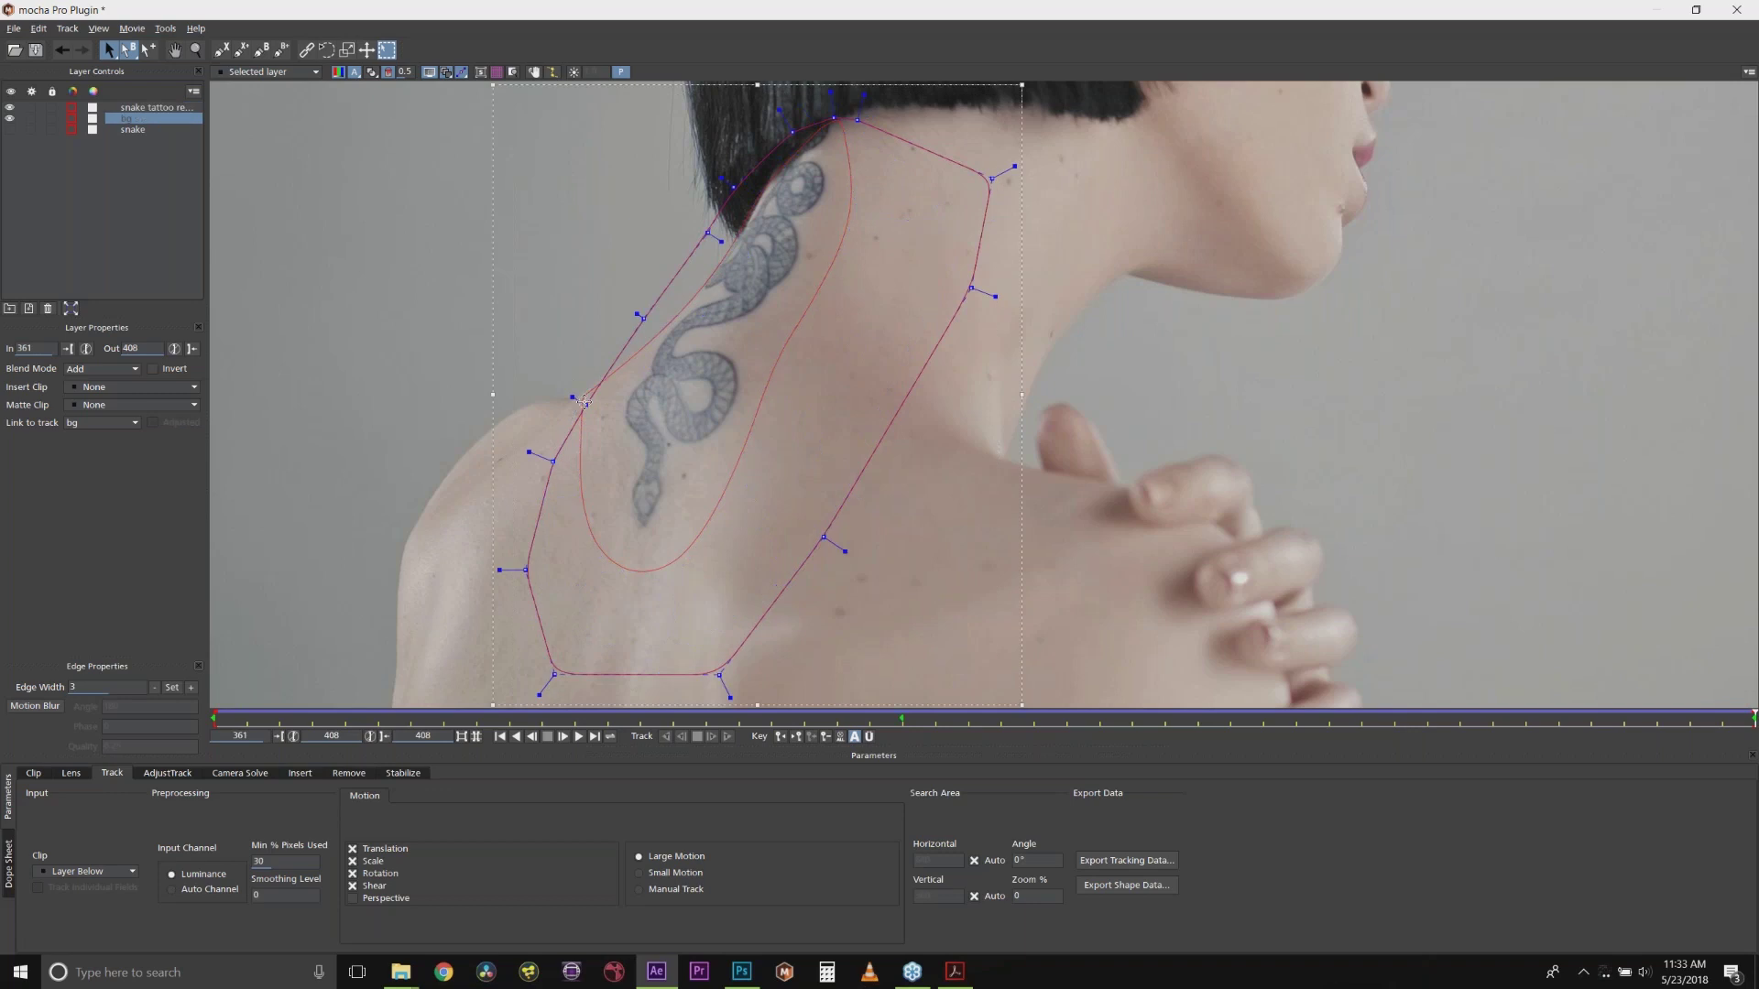
pyautogui.click(570, 399)
pyautogui.click(631, 346)
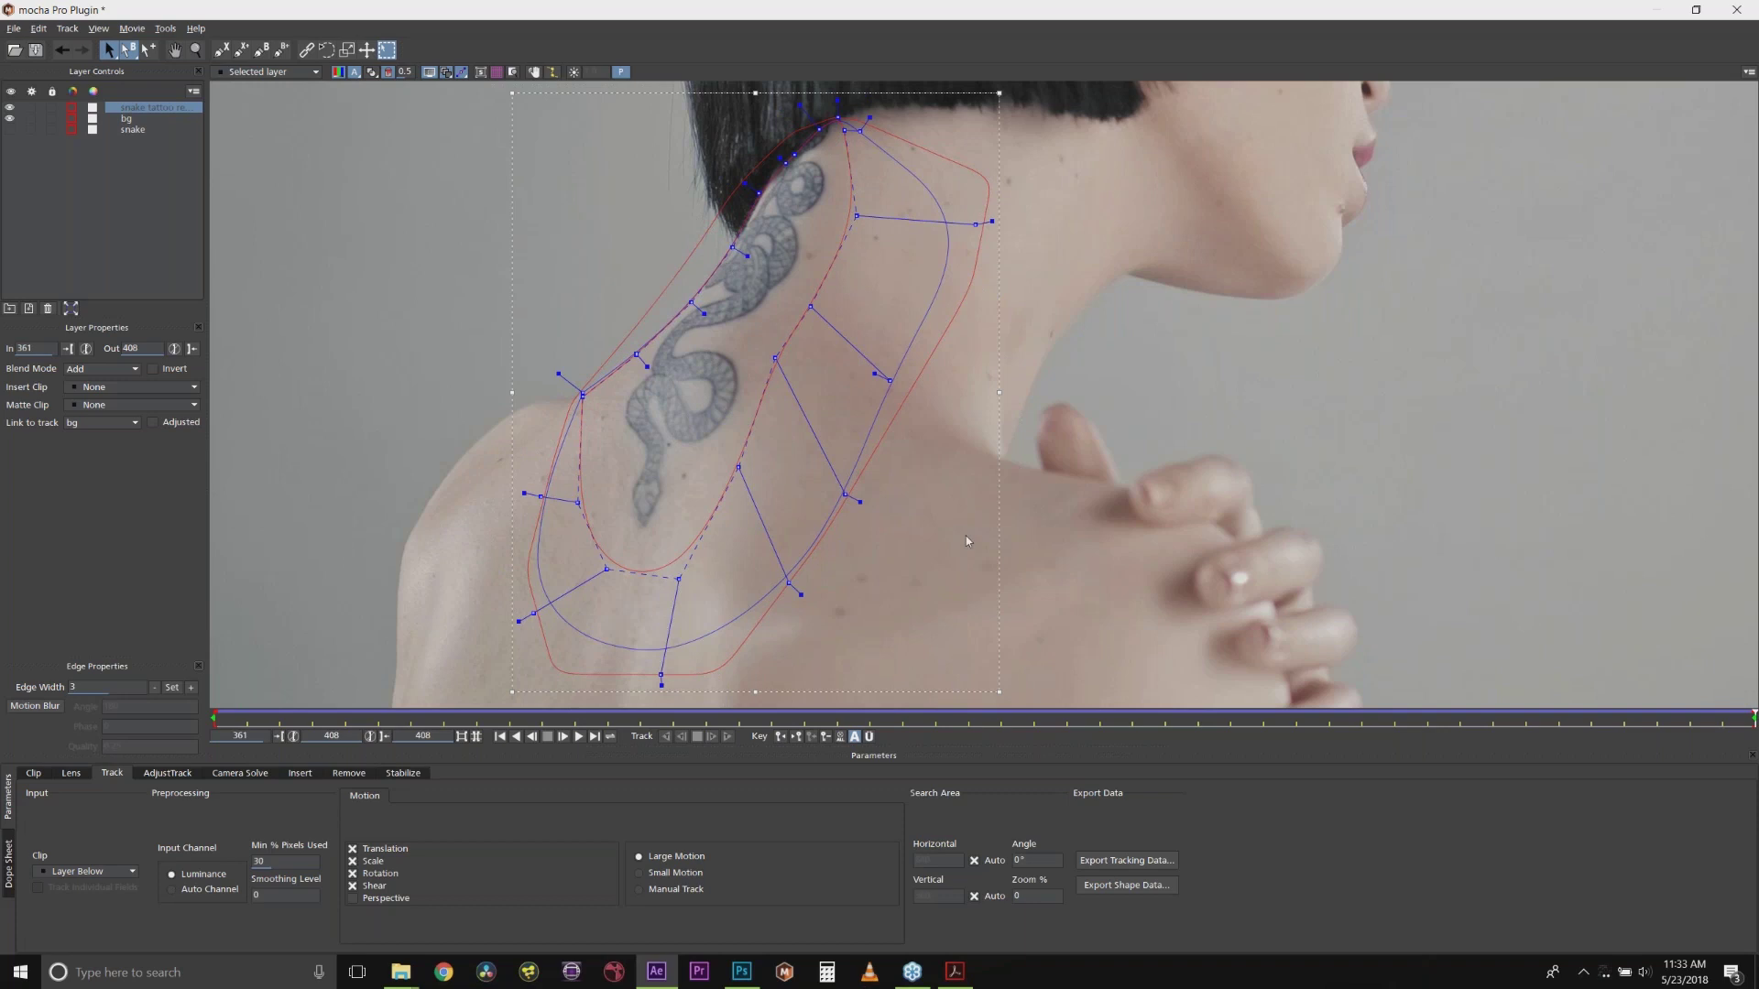
# Step: Refine the snake tattoo removal shape's points along the hairline and neck edge at frames 400 and 408, and return to frame 361
pyautogui.press('space')
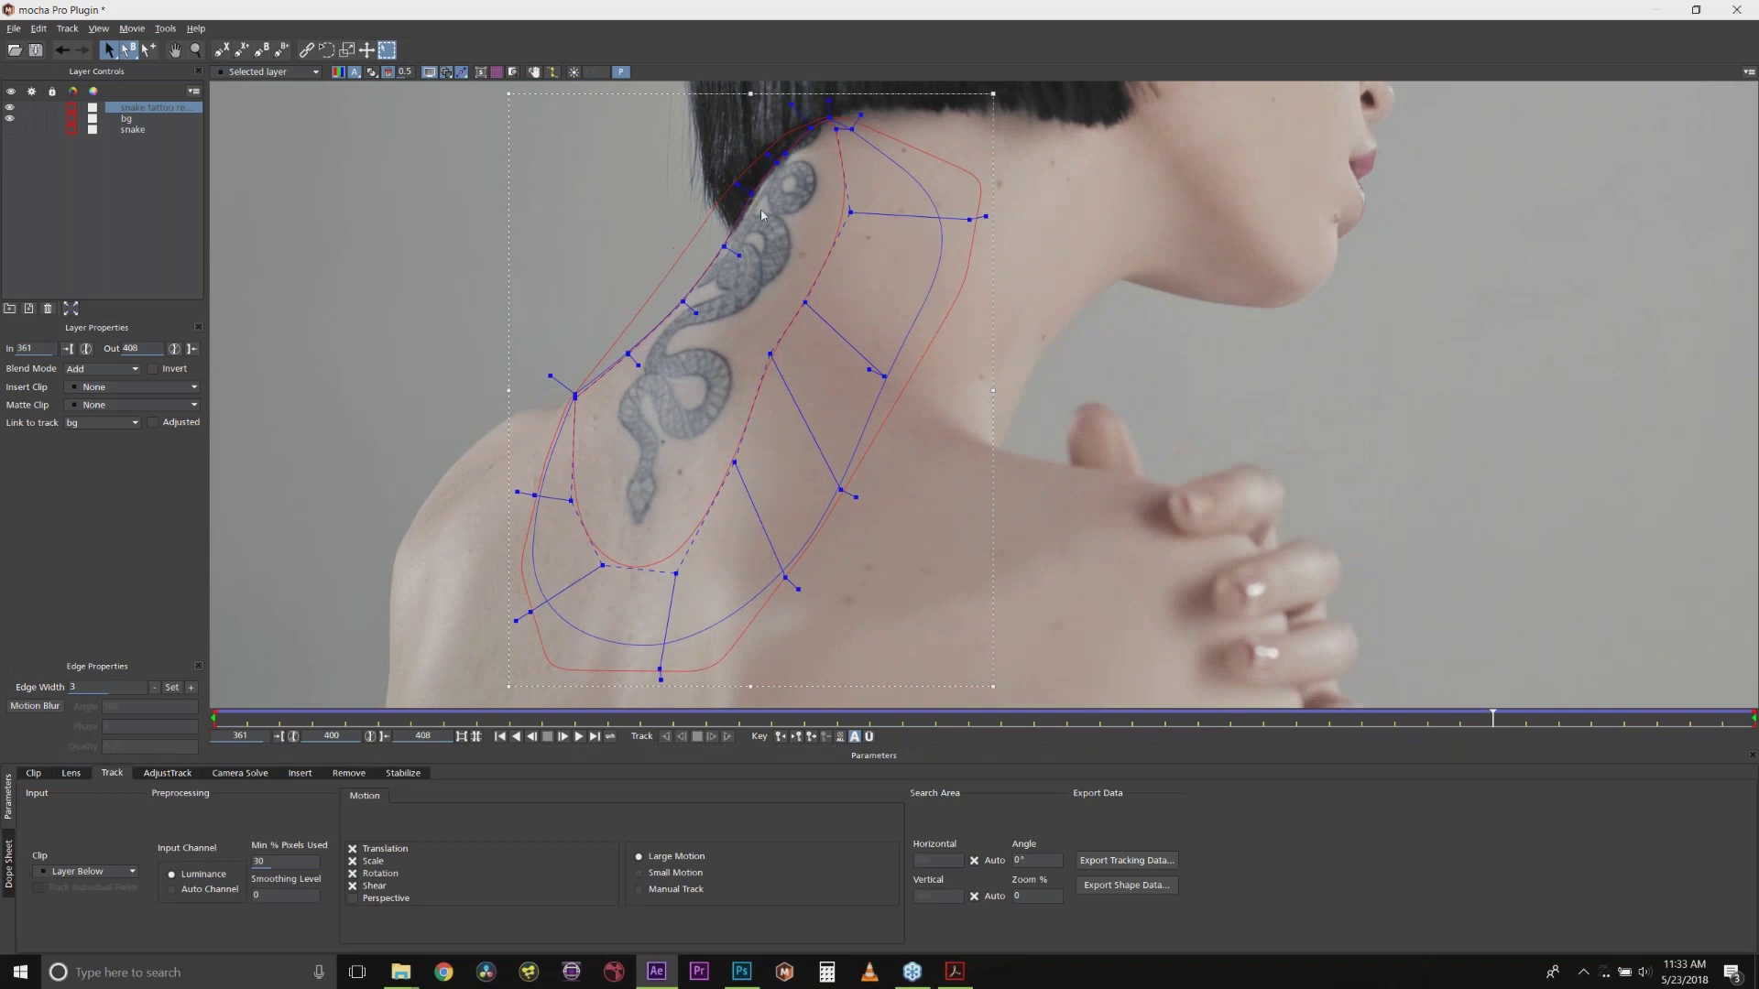
pyautogui.moveTo(750, 194); pyautogui.dragTo(757, 199)
pyautogui.click(774, 164)
pyautogui.moveTo(1491, 722); pyautogui.dragTo(1753, 716)
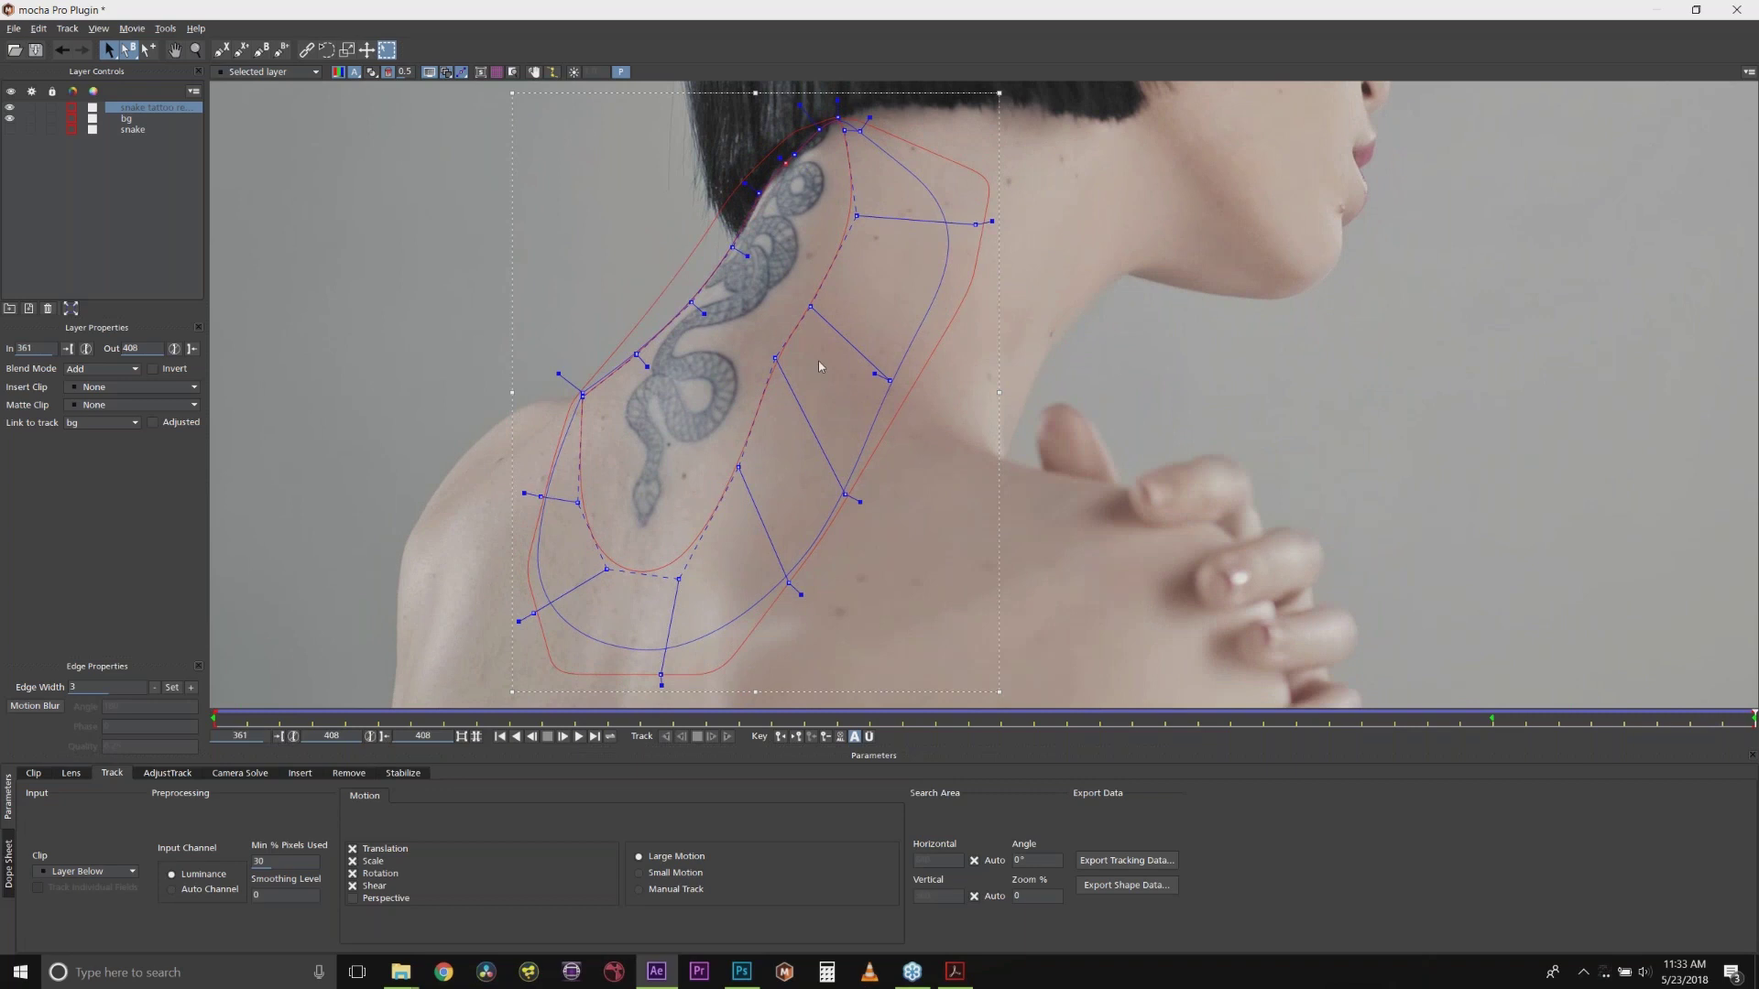
pyautogui.moveTo(732, 243); pyautogui.dragTo(741, 237)
pyautogui.moveTo(768, 175); pyautogui.dragTo(773, 171)
pyautogui.moveTo(1721, 723); pyautogui.dragTo(214, 738)
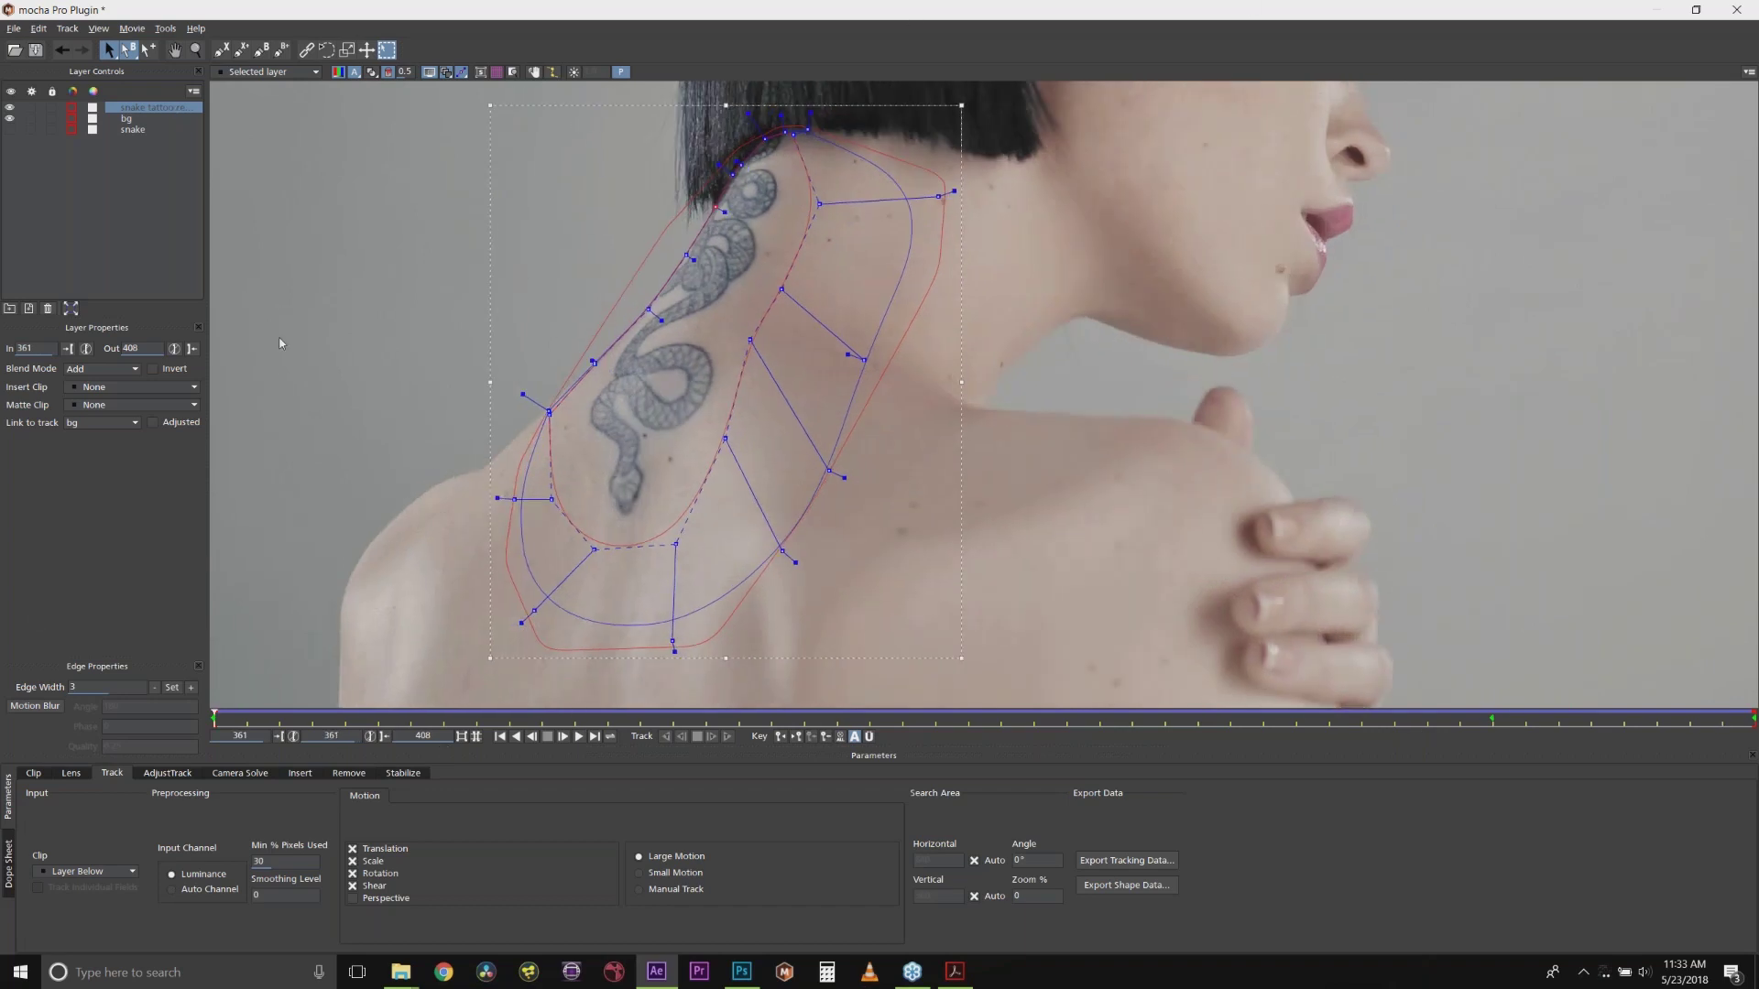
# Step: Create a clean plate of frame 361 in the Remove module, saved to the Desktop as Clean Plate 2 Input361
pyautogui.click(334, 777)
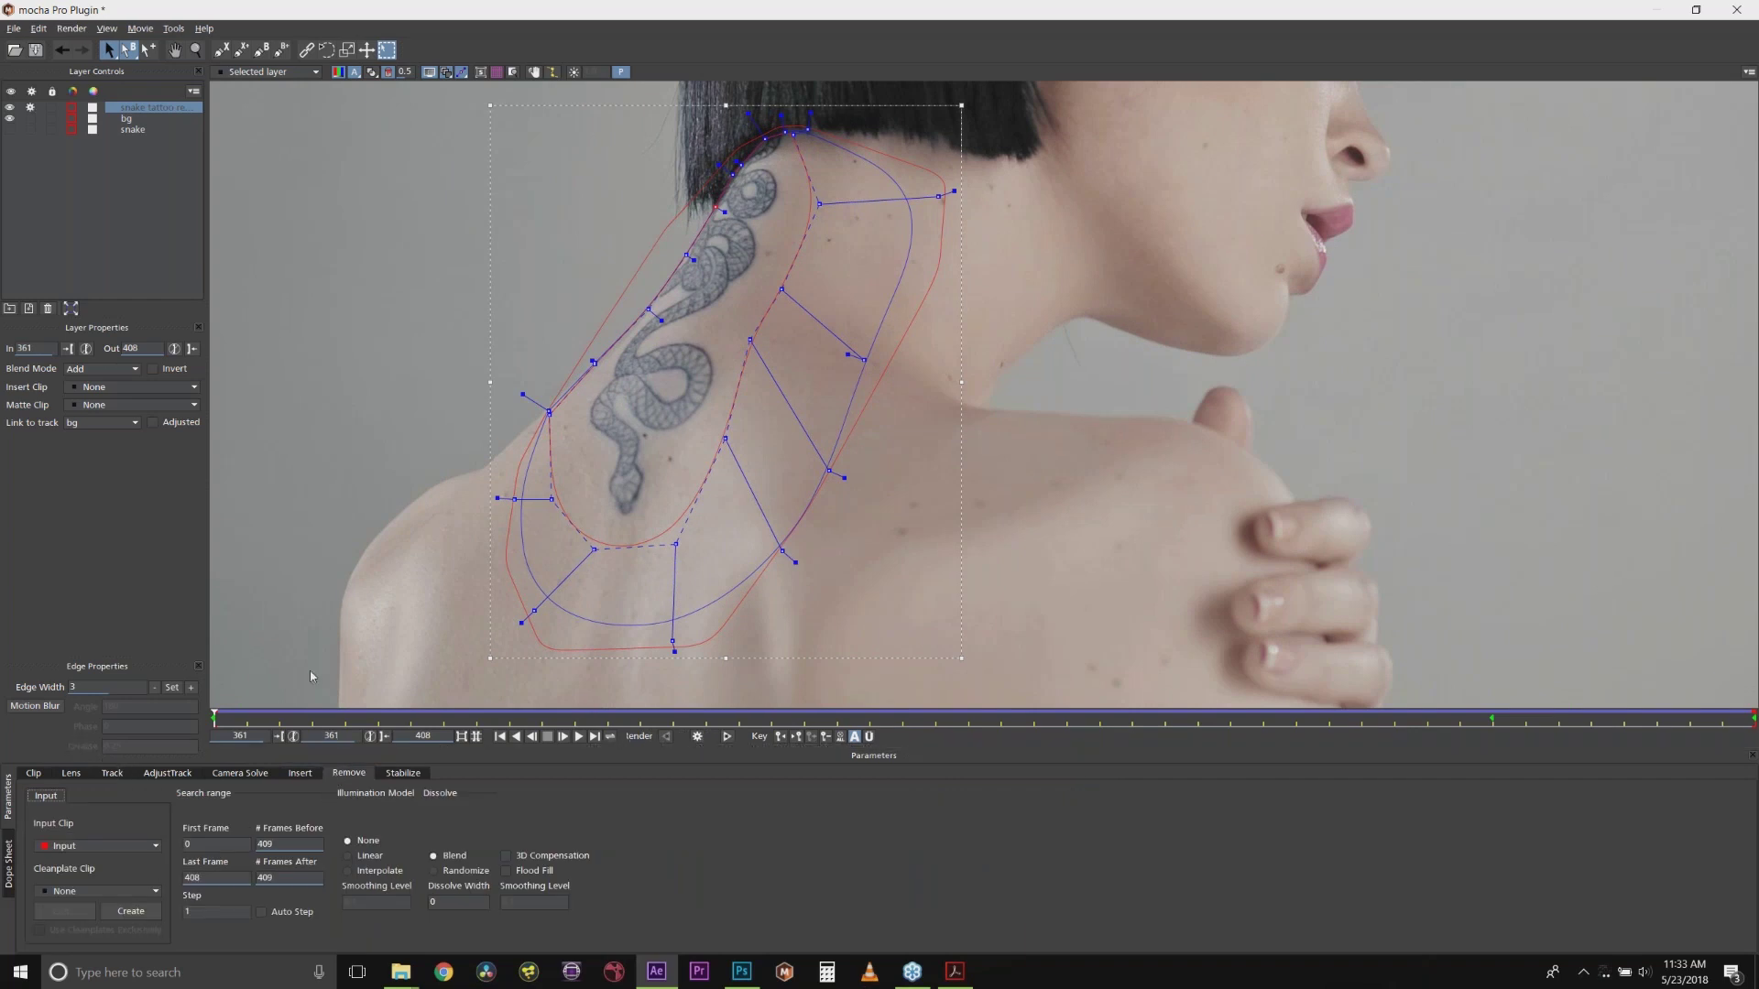
pyautogui.click(131, 912)
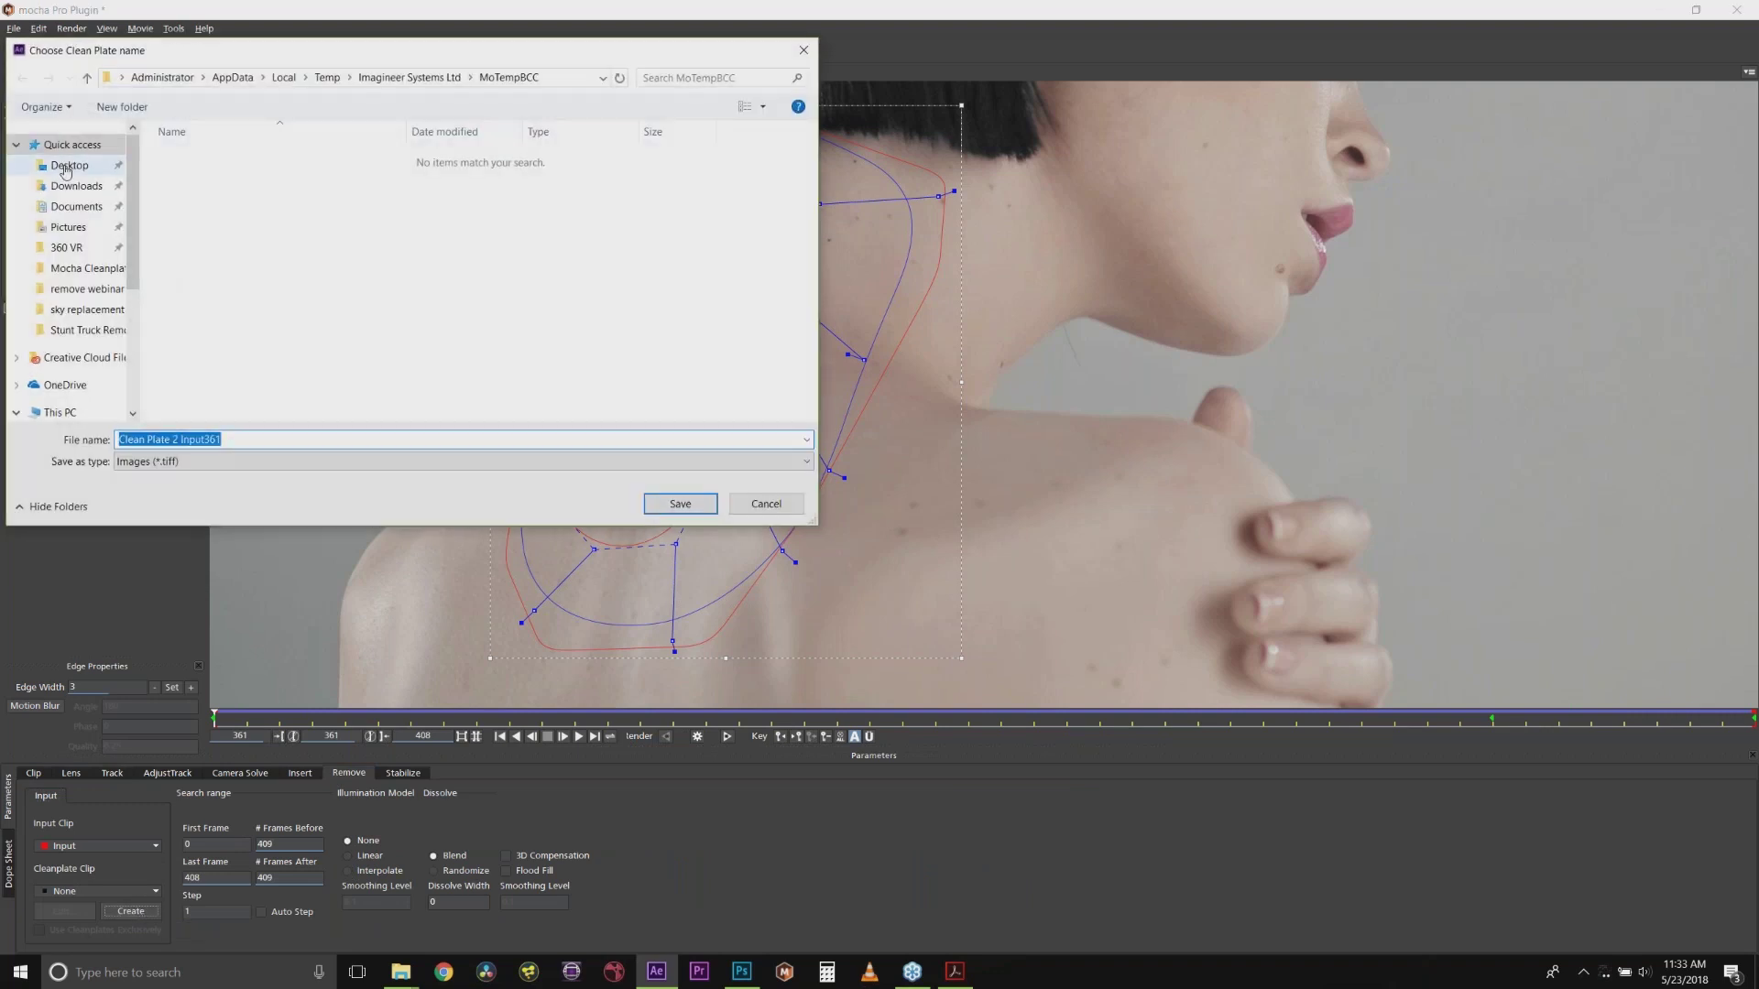
pyautogui.click(65, 171)
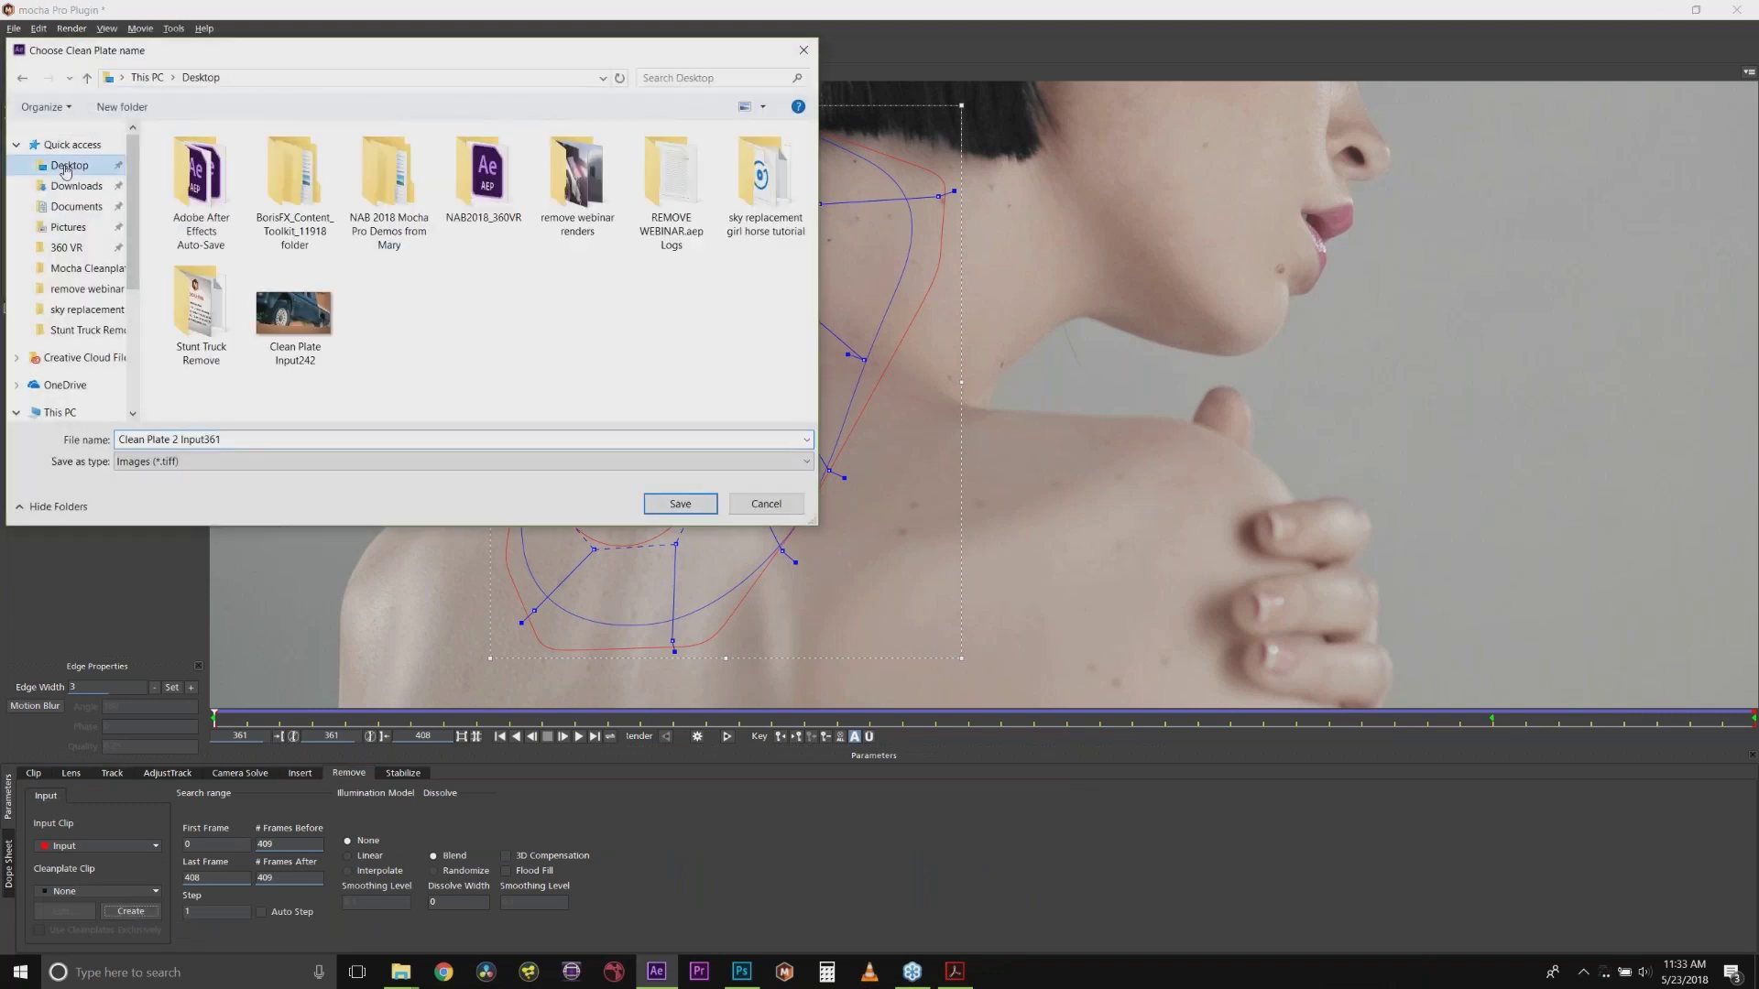
pyautogui.click(679, 505)
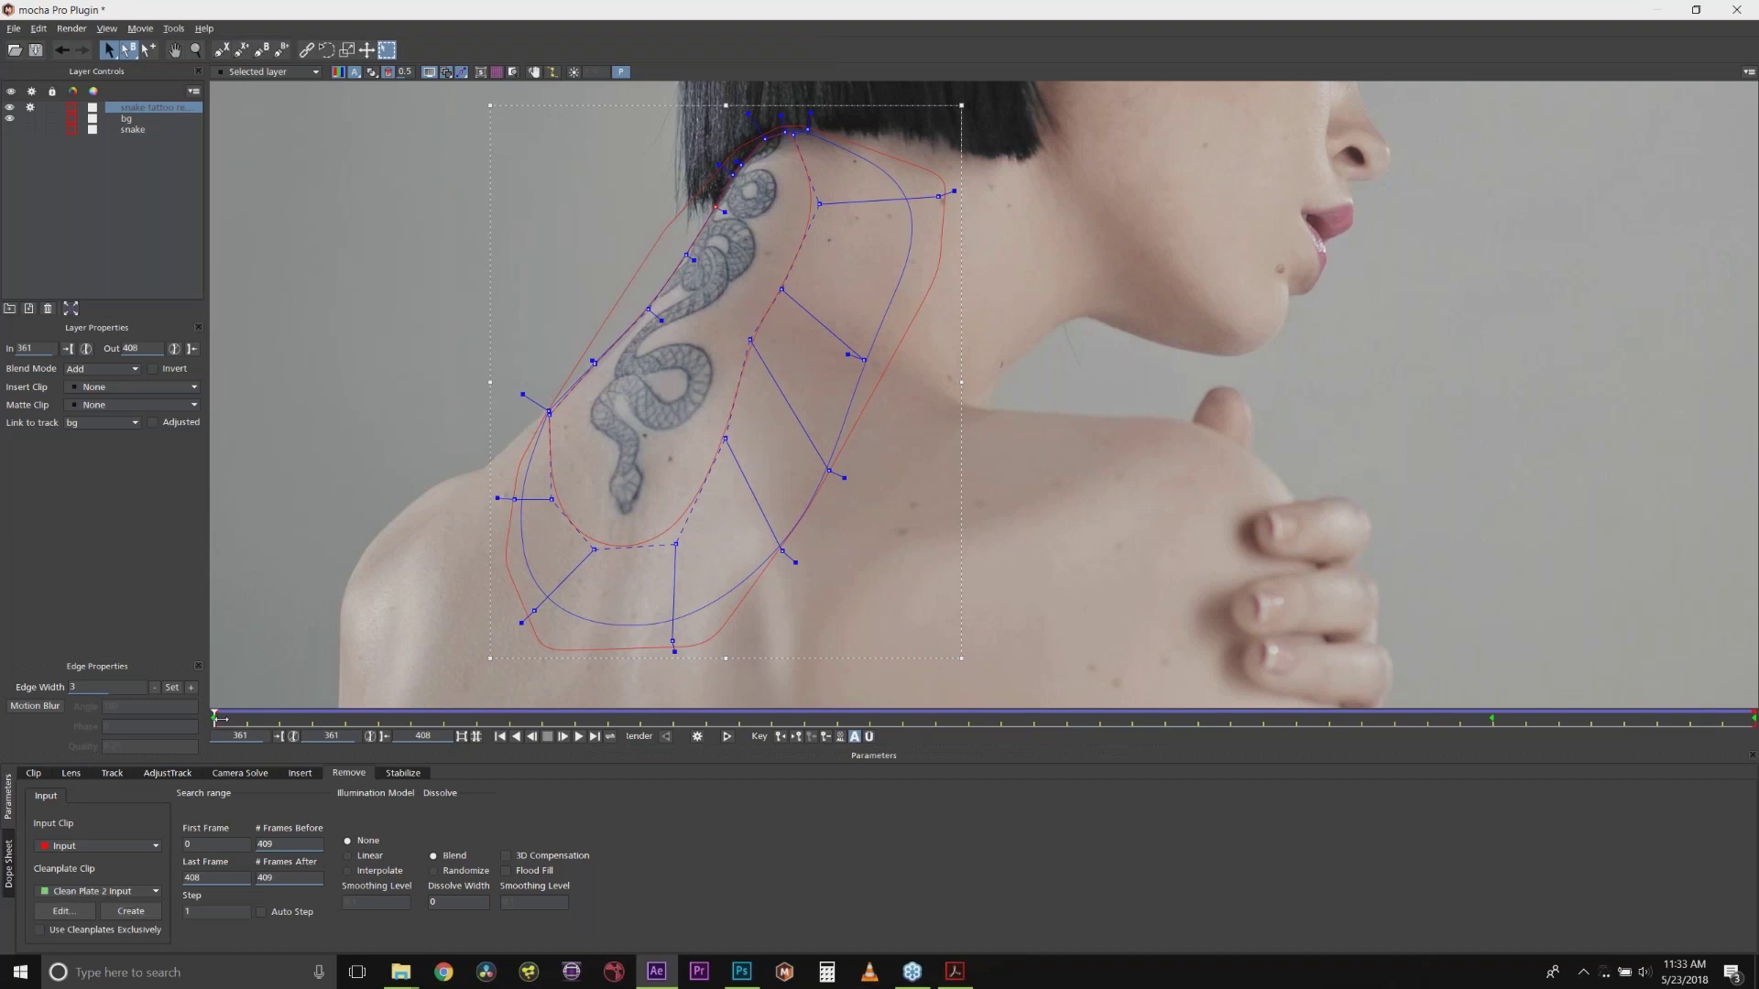
# Step: Create a clean plate of frame 408, saved to the Desktop as Clean Plate 2 Input408, and review the layer's clean plate list
pyautogui.moveTo(220, 719); pyautogui.dragTo(1752, 718)
pyautogui.click(131, 912)
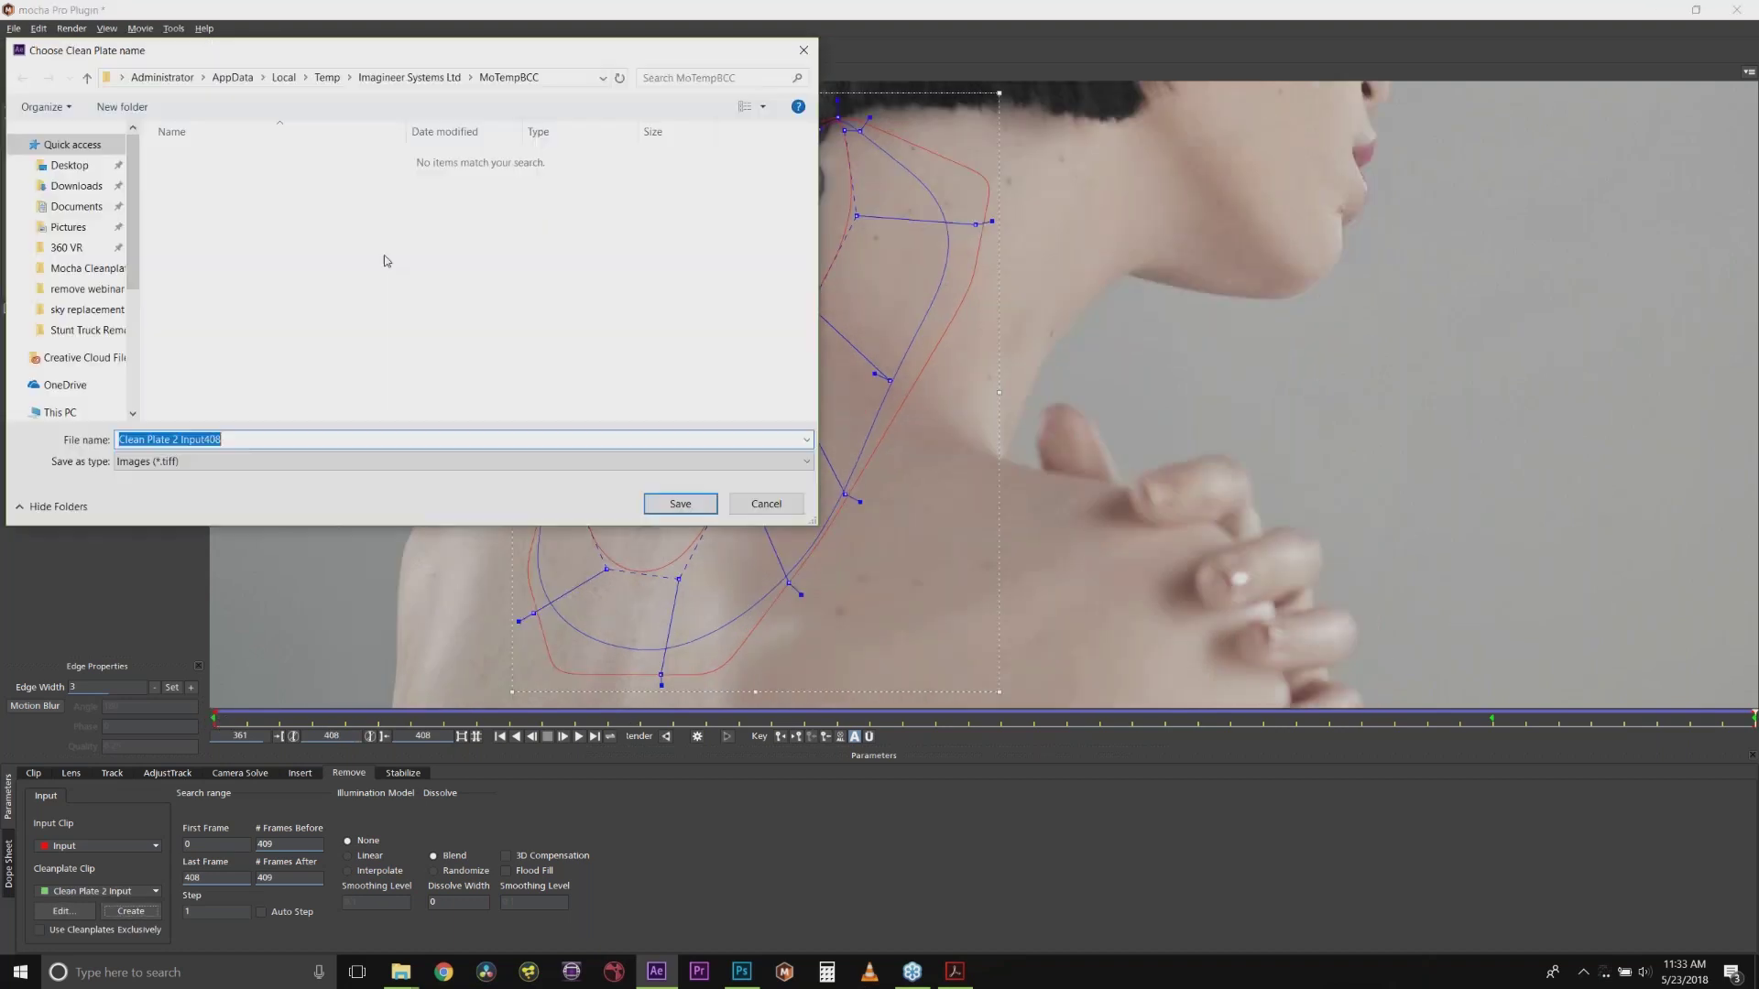
pyautogui.click(70, 166)
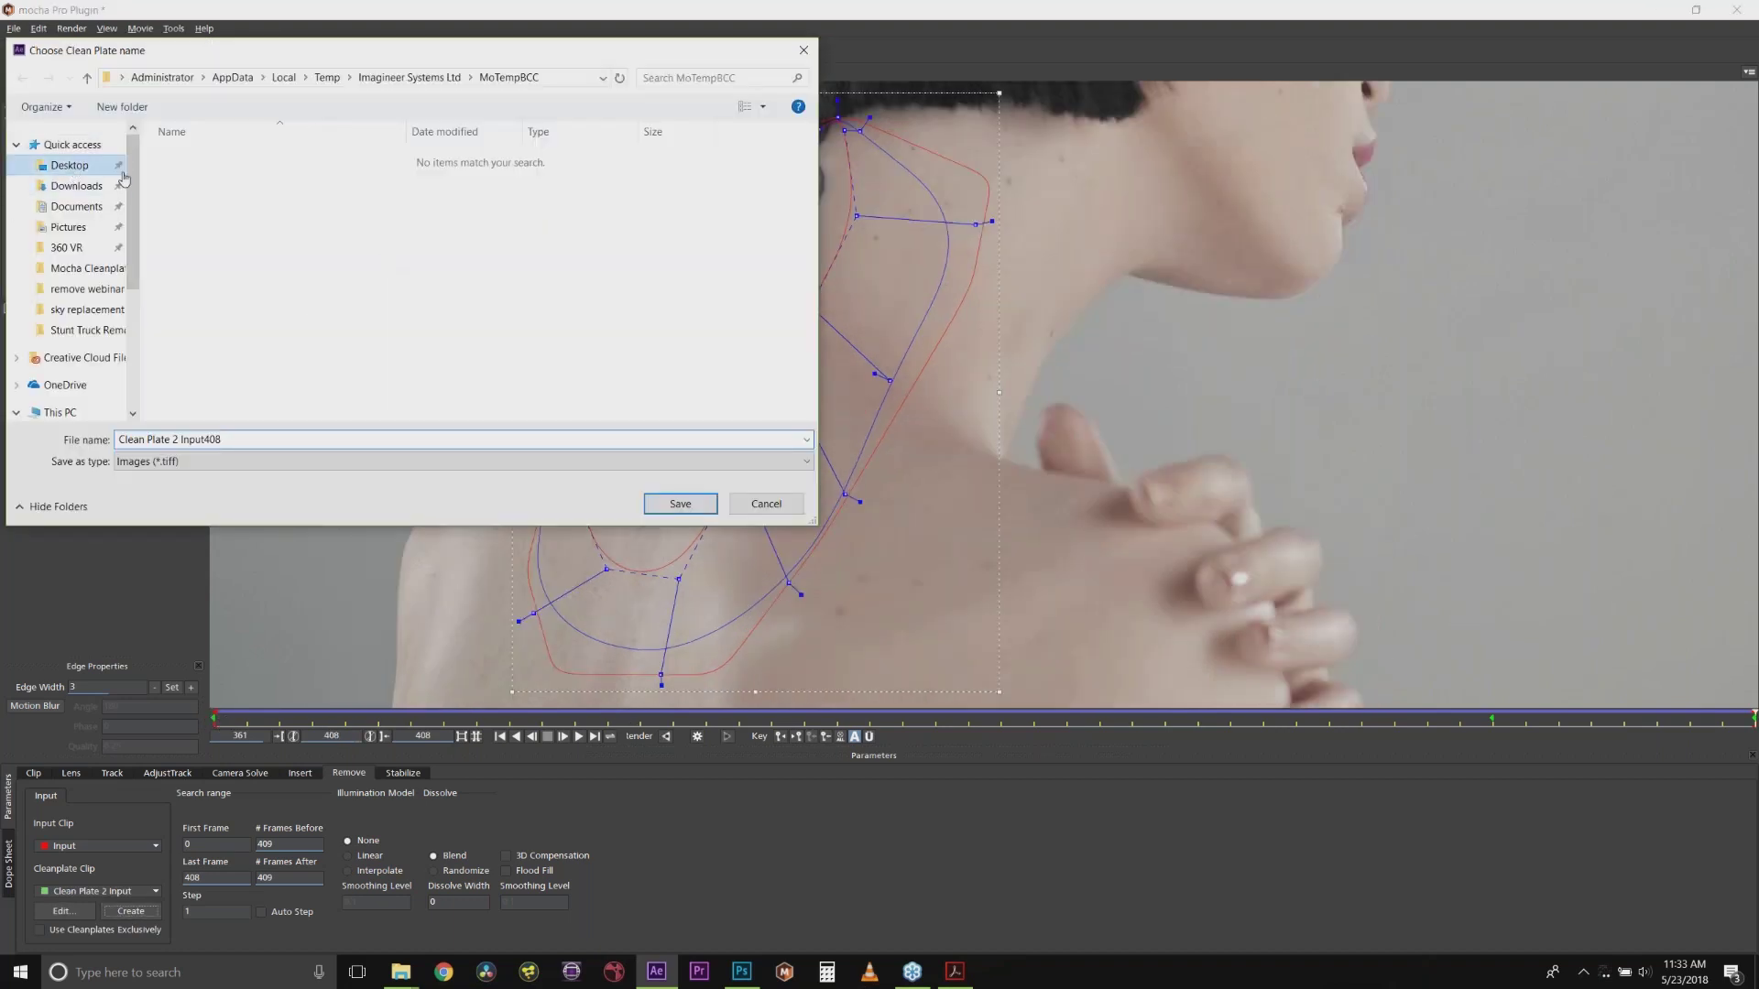
pyautogui.click(679, 504)
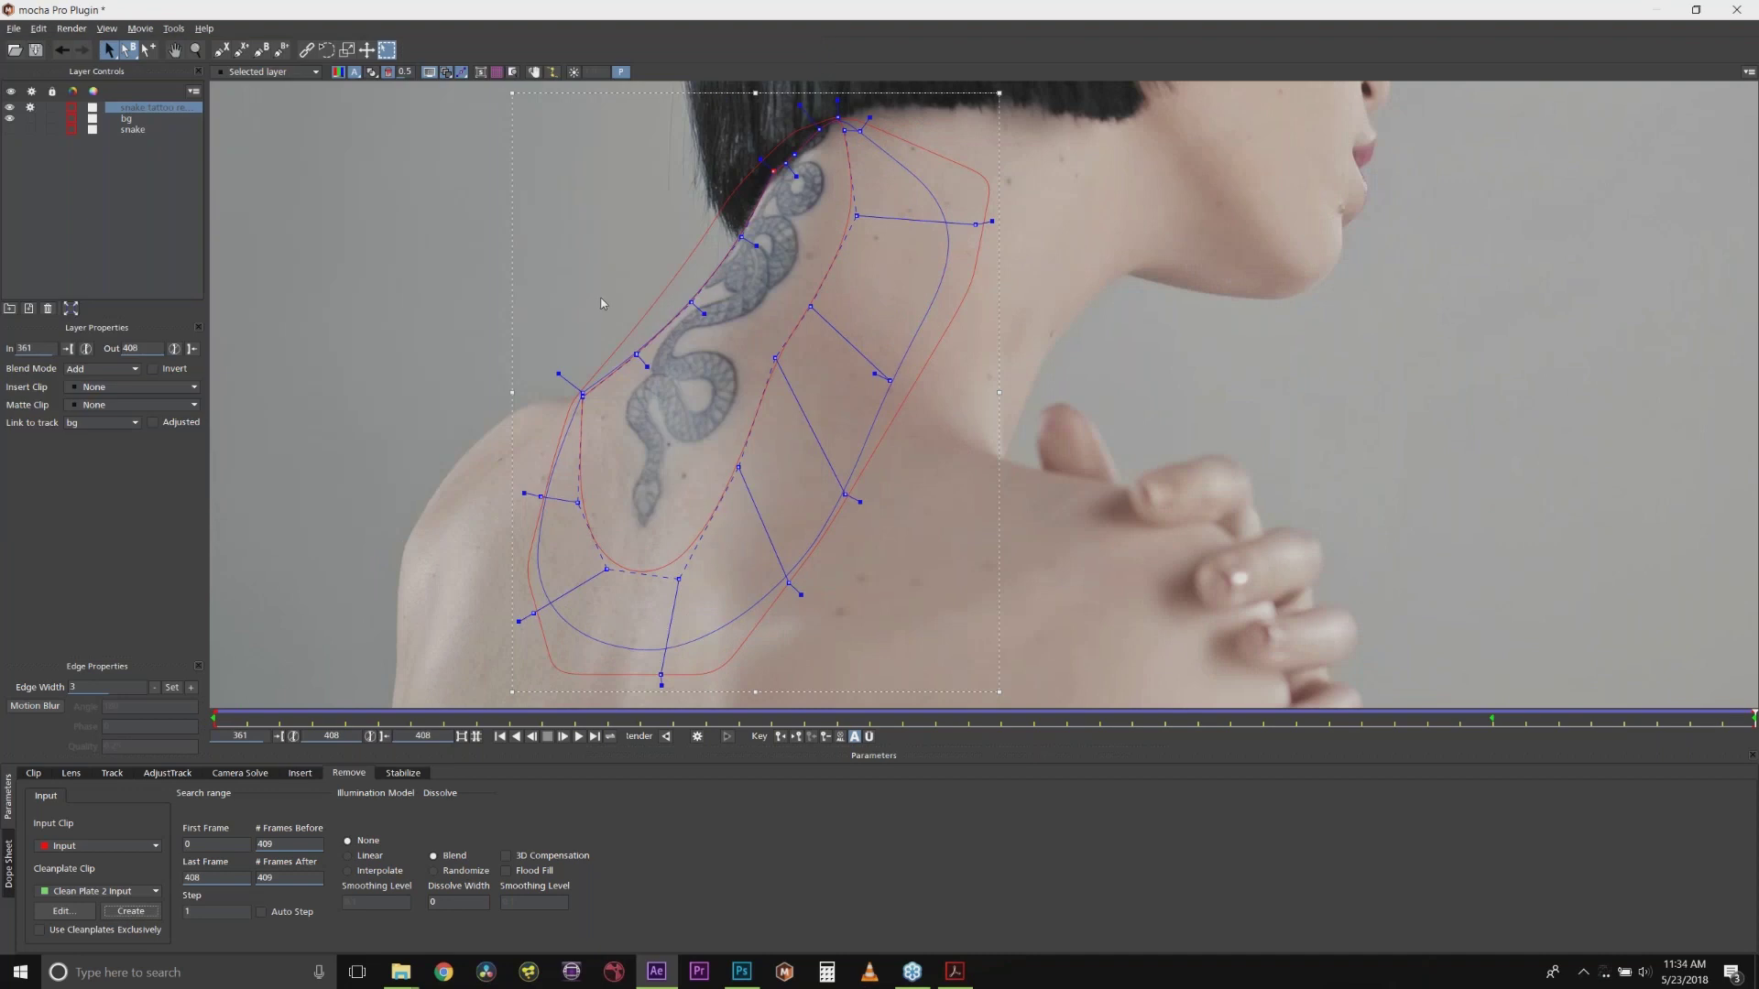
pyautogui.click(62, 911)
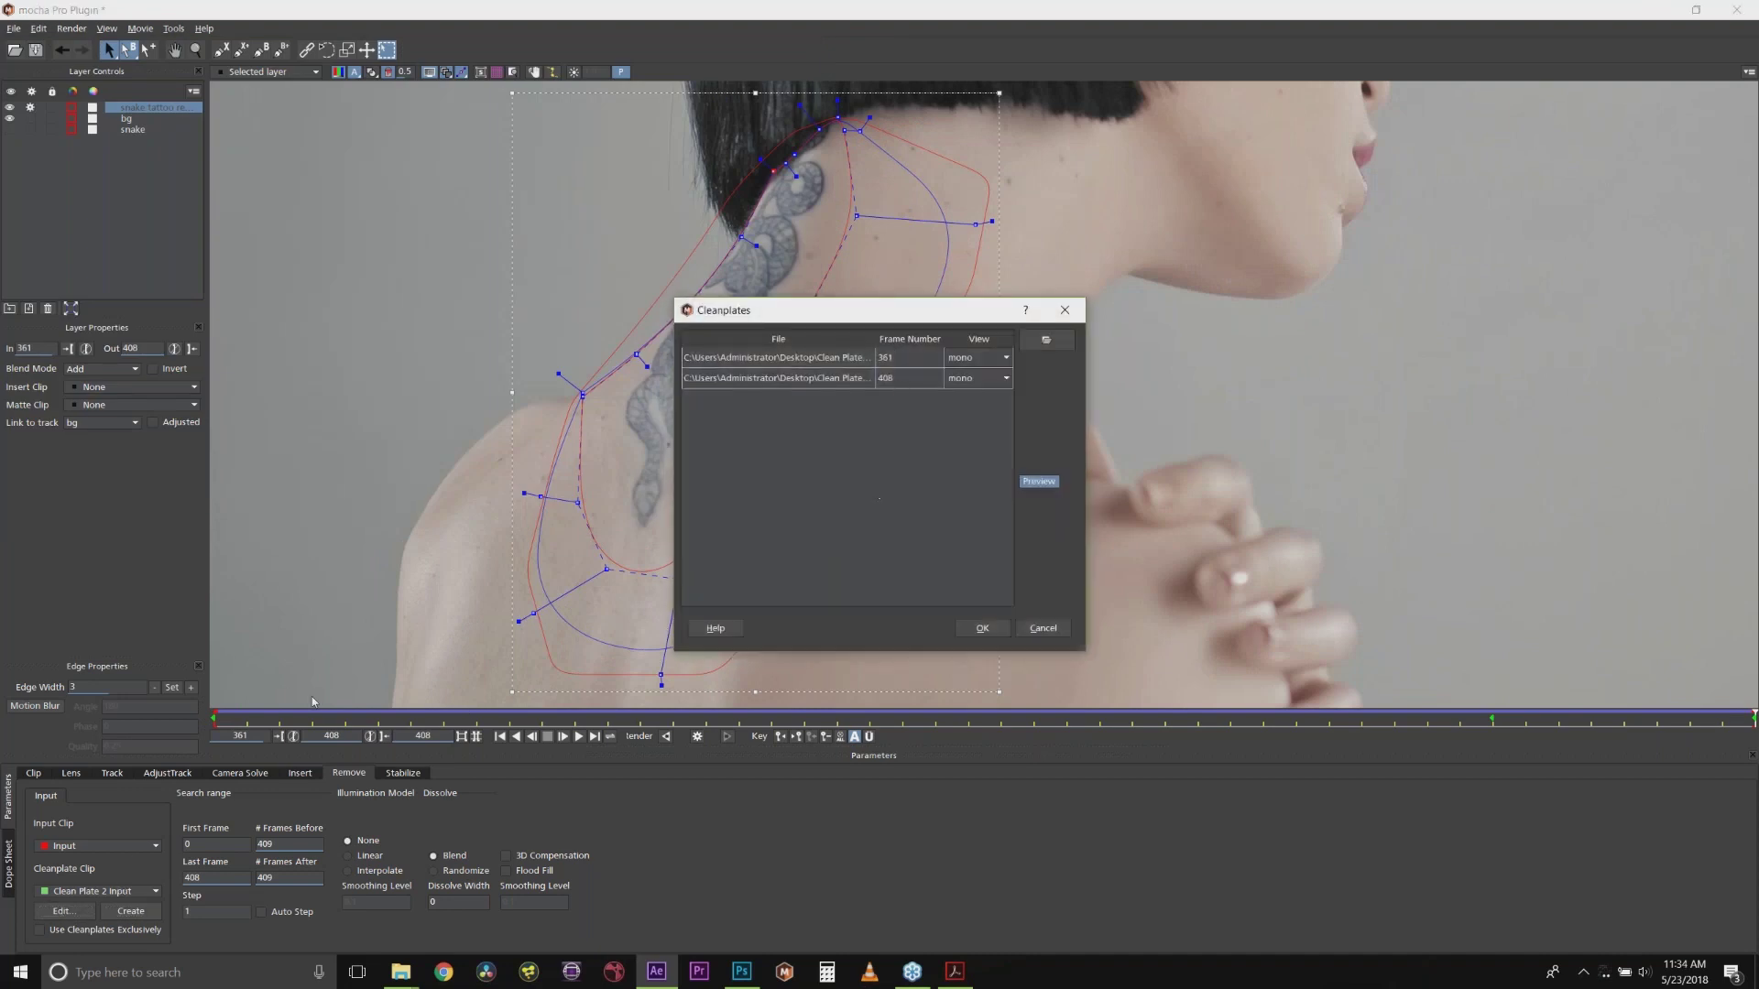
pyautogui.click(1040, 630)
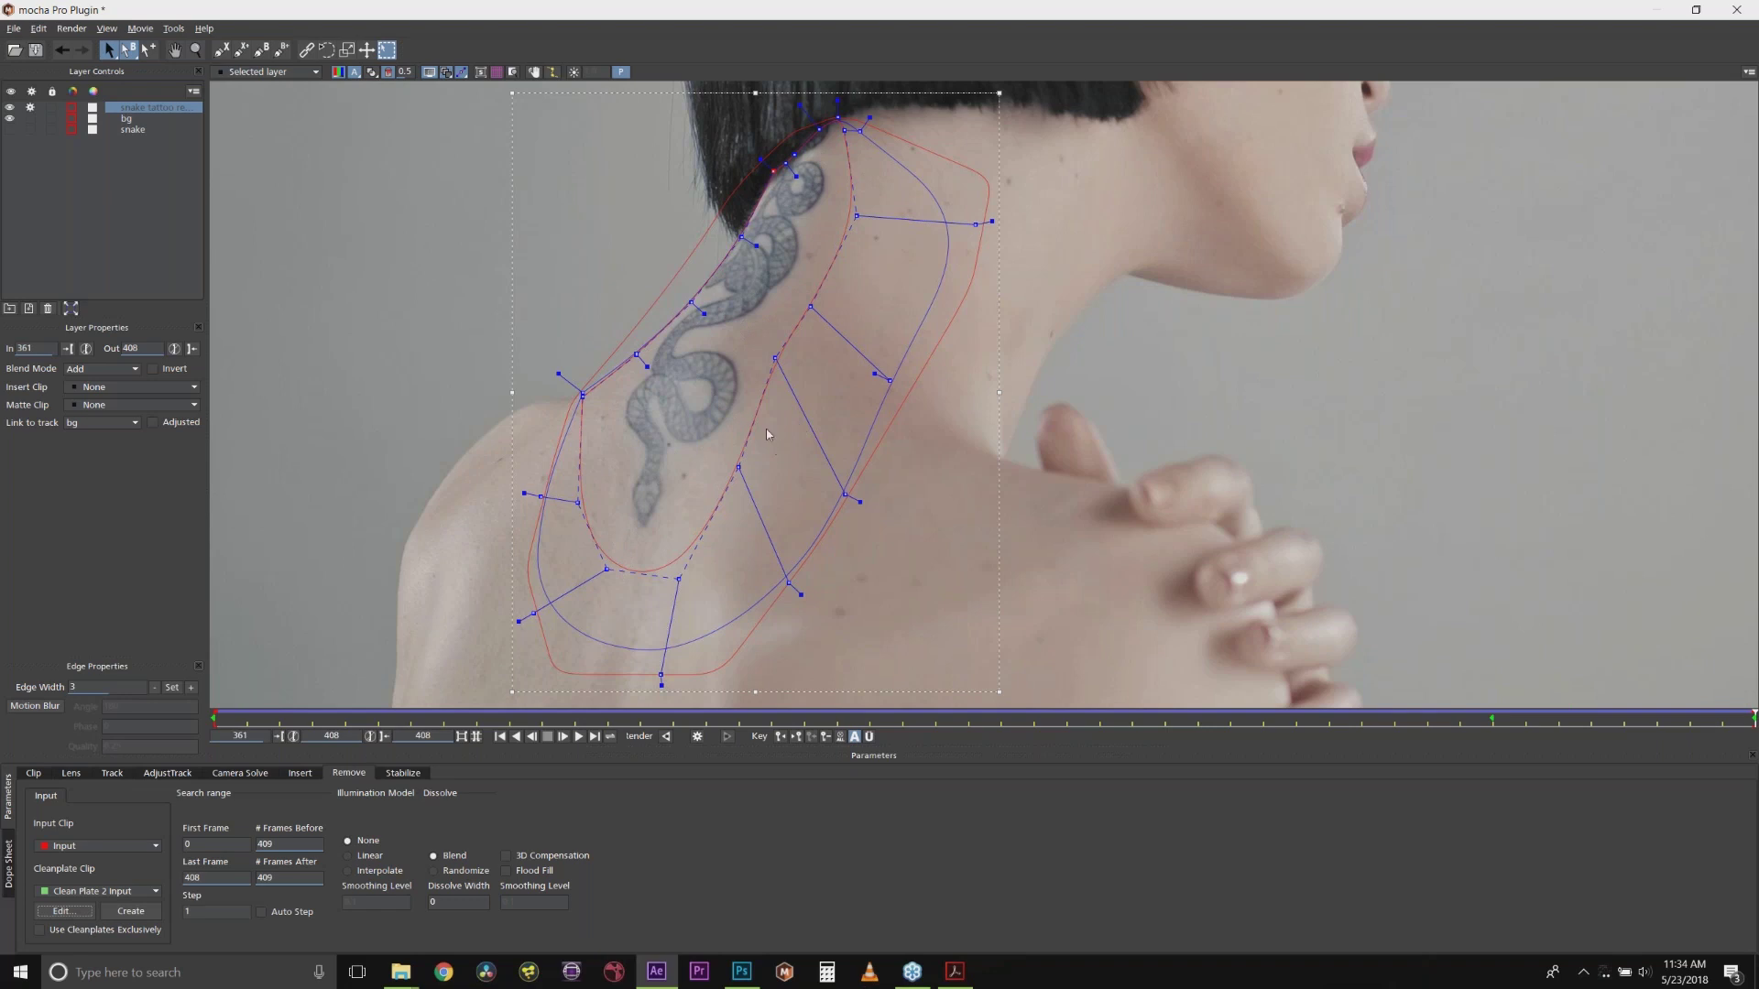
# Step: Replace the snake tattoo removal layer with the prepared snake layer, made visible, and review its clean plates
pyautogui.click(47, 308)
pyautogui.moveTo(121, 108); pyautogui.dragTo(135, 135)
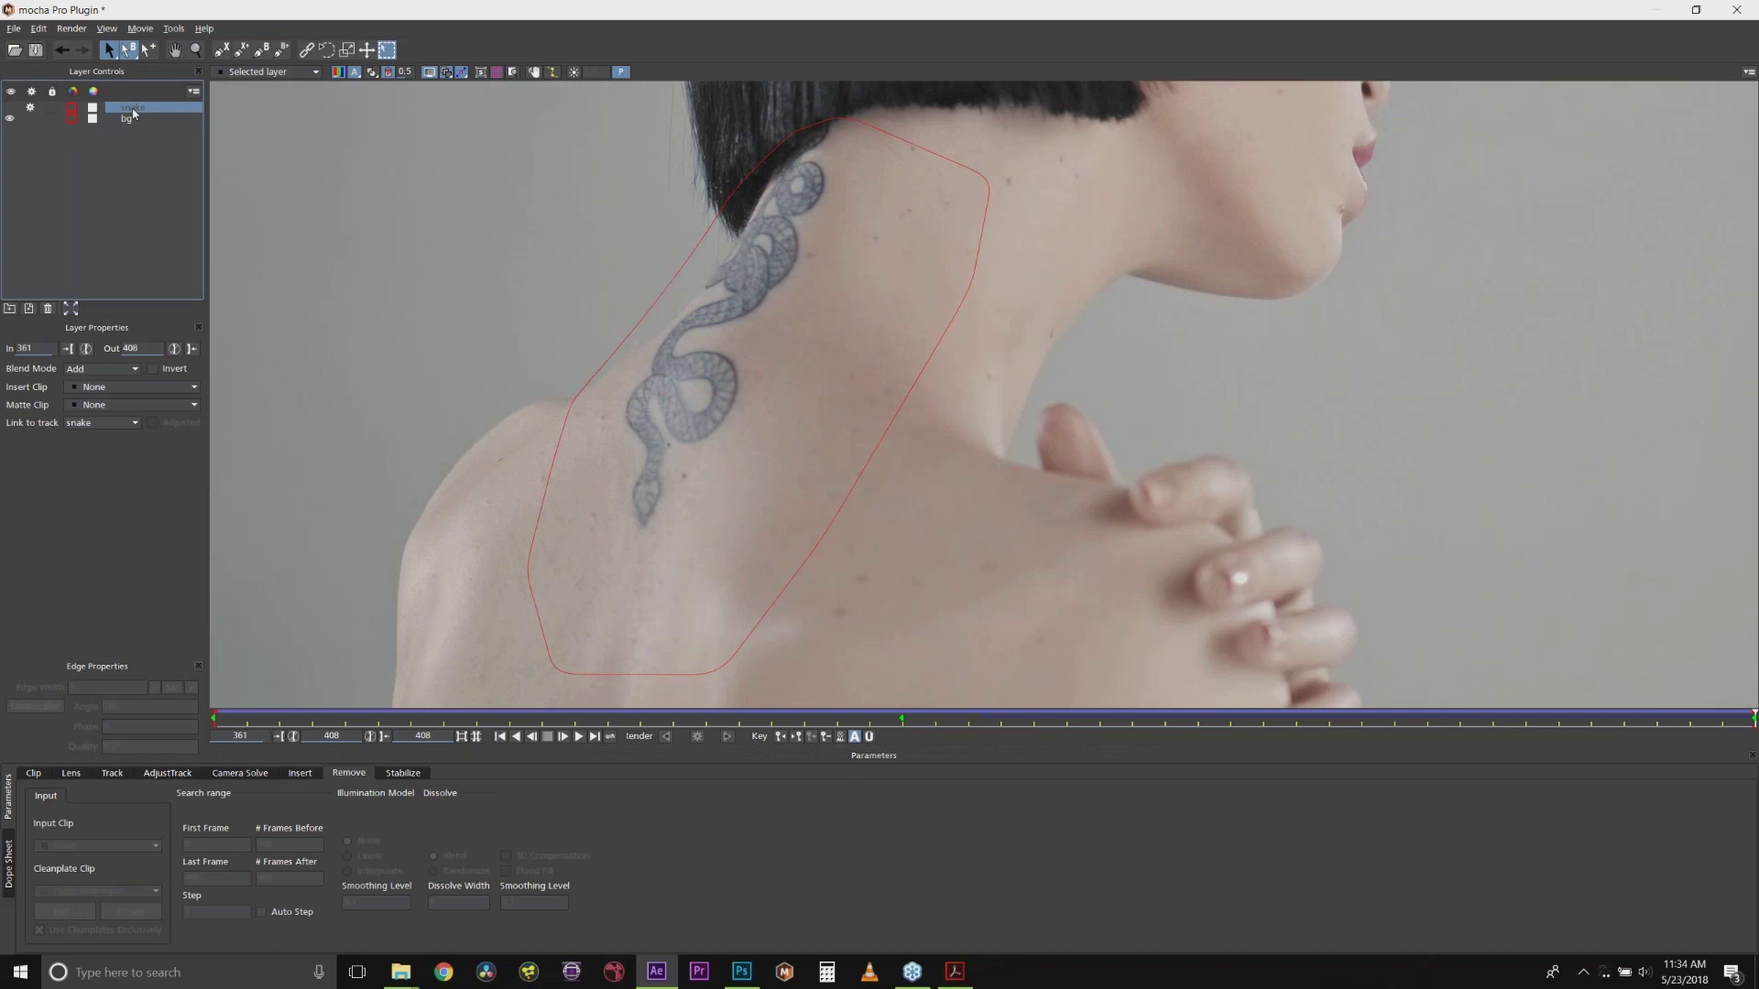
pyautogui.click(8, 109)
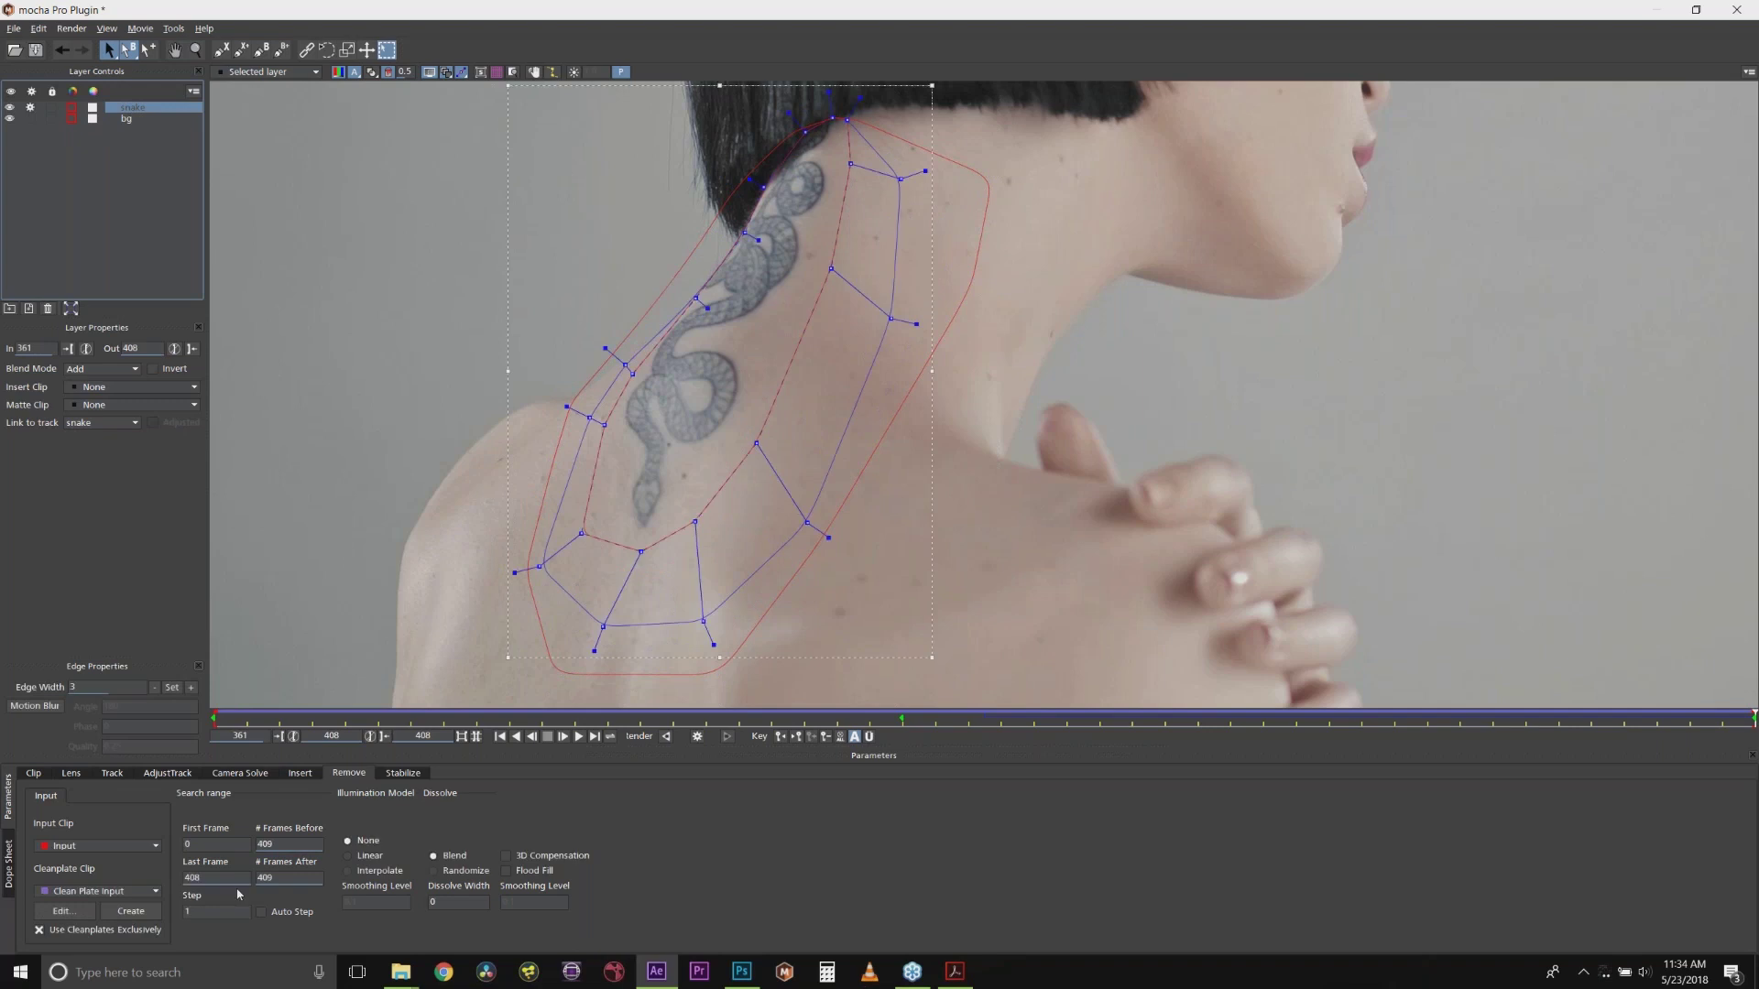
pyautogui.click(62, 911)
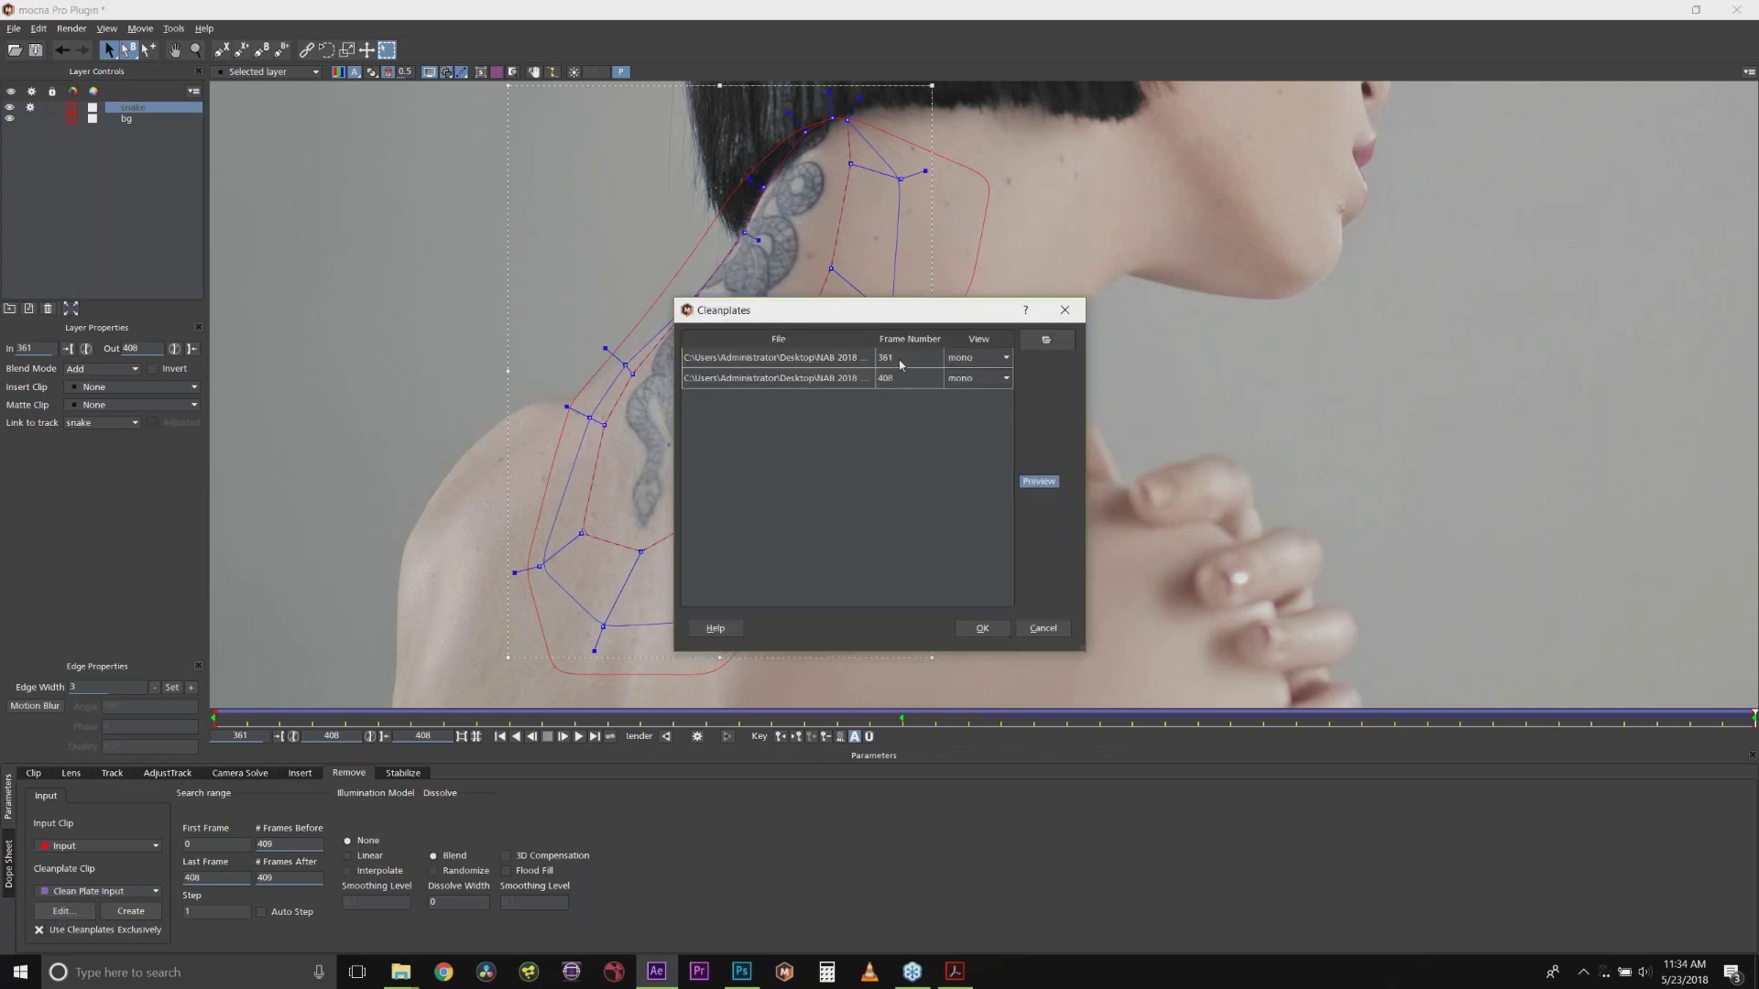
pyautogui.click(1042, 629)
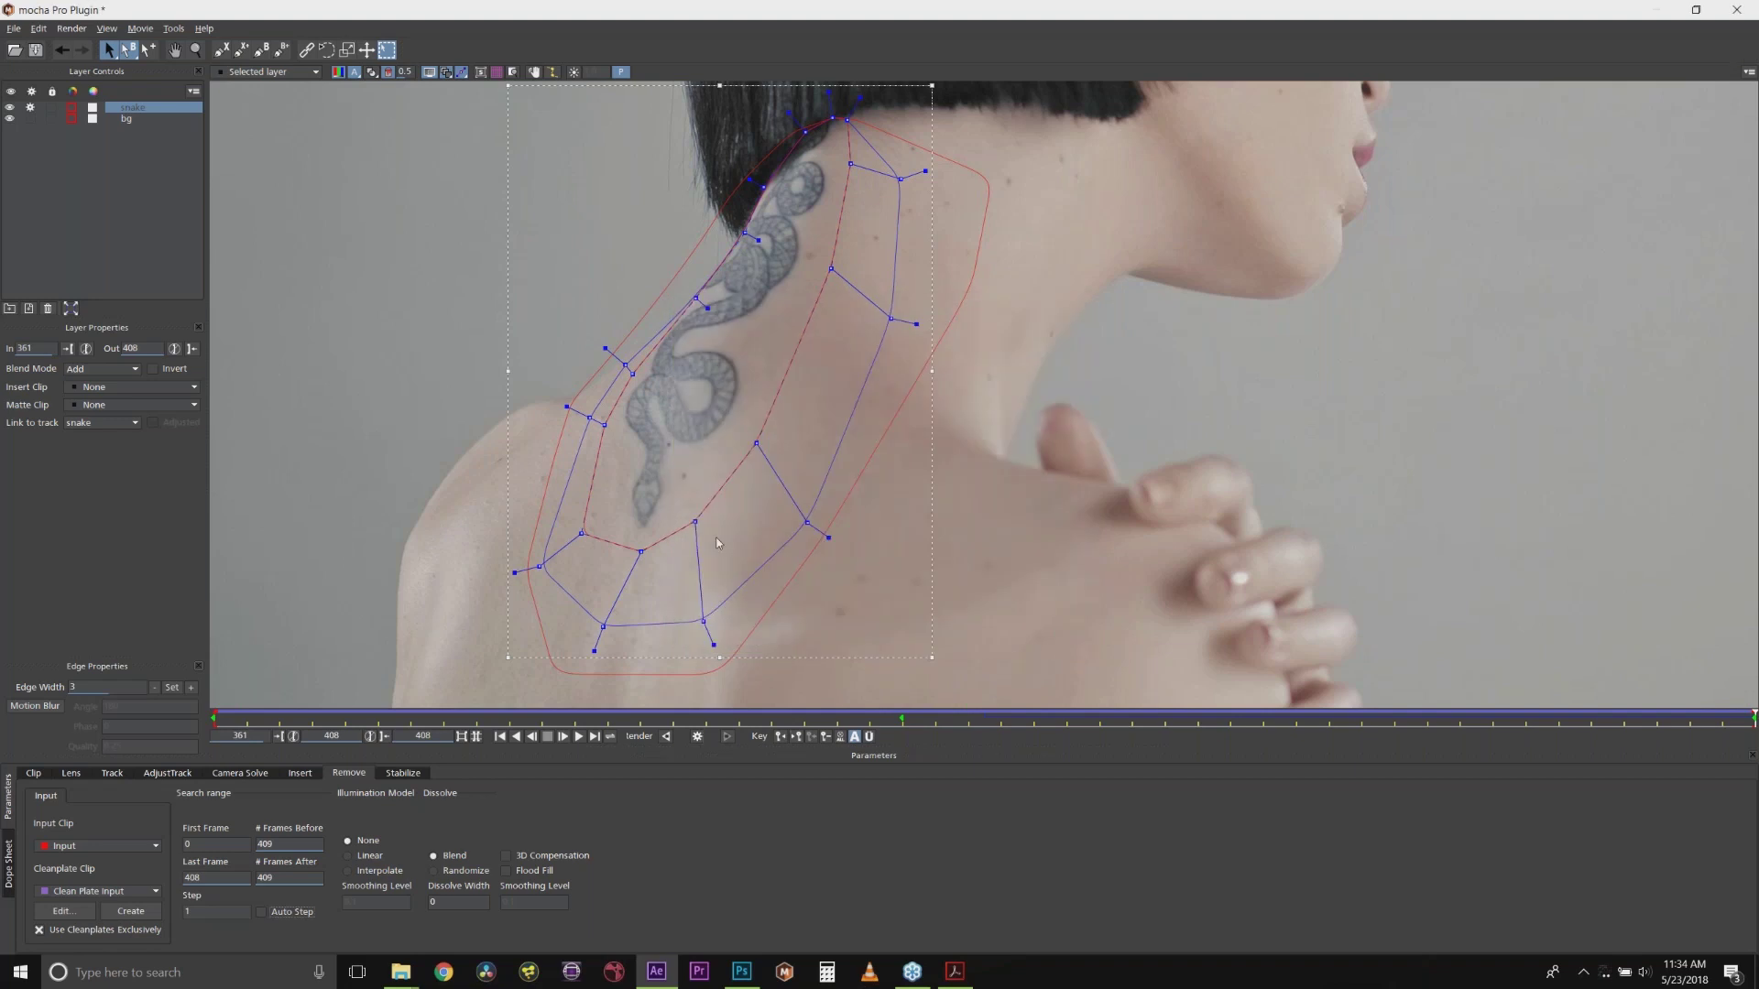
# Step: Render the tattoo removal at frame 361 and close mocha Pro to return to After Effects
pyautogui.click(697, 736)
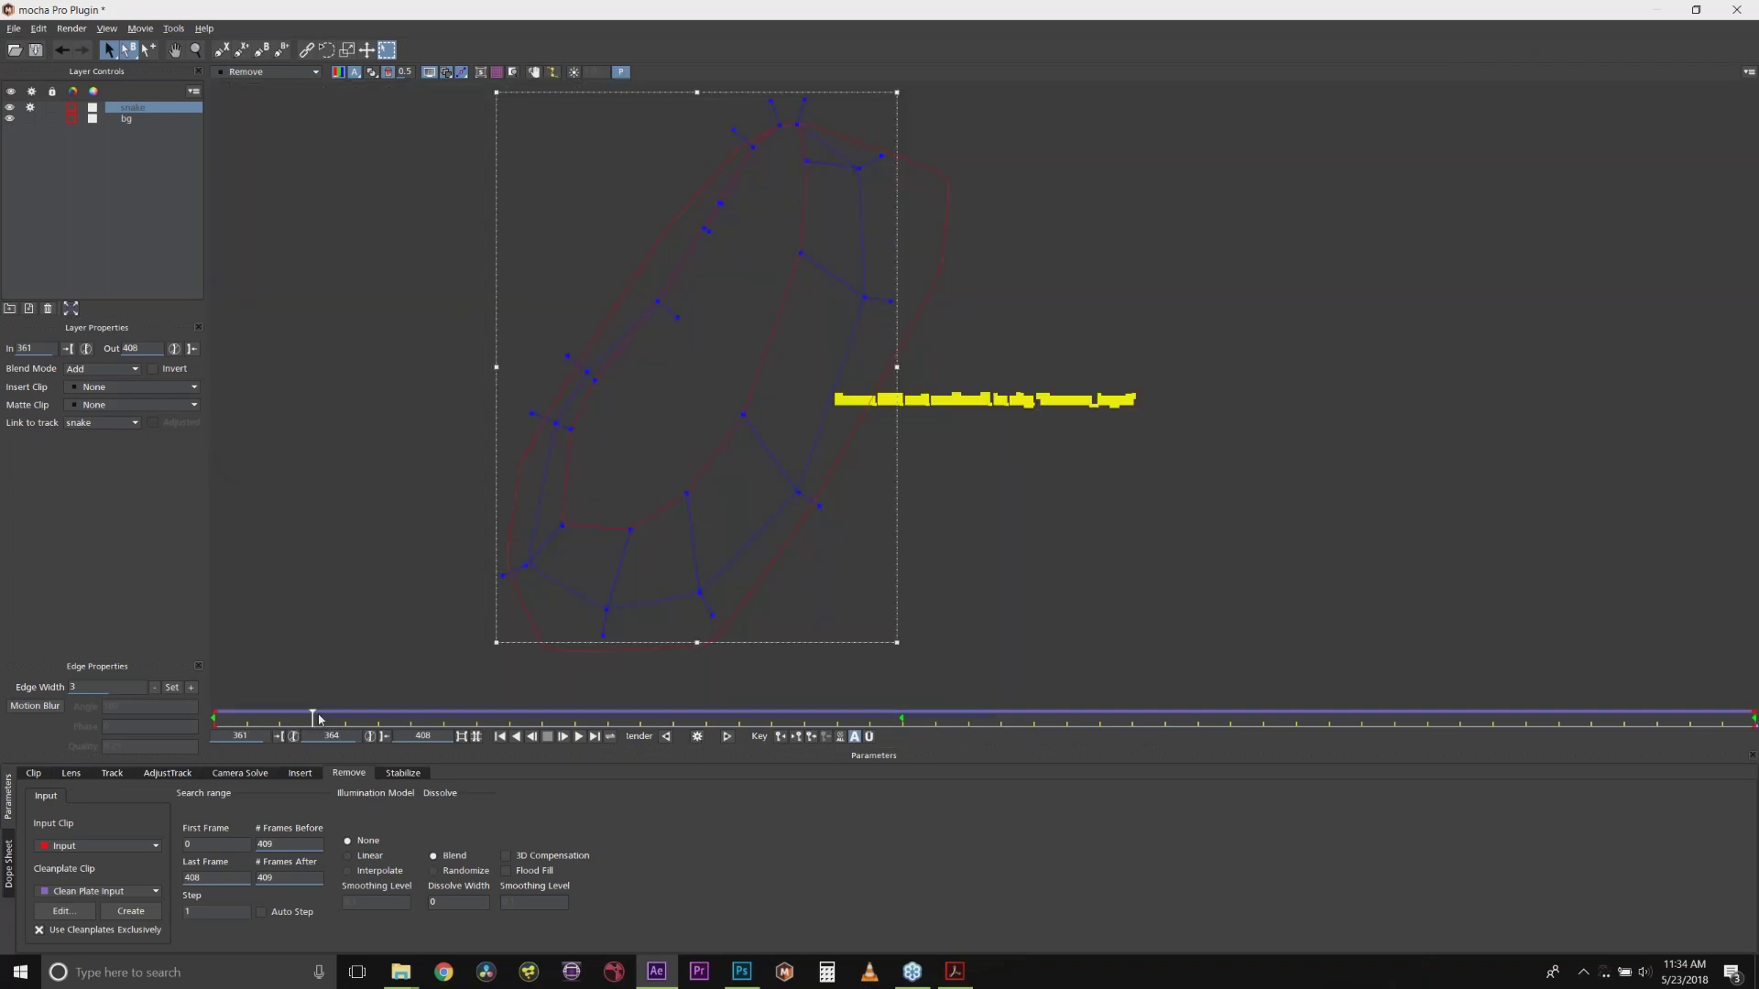
pyautogui.click(698, 736)
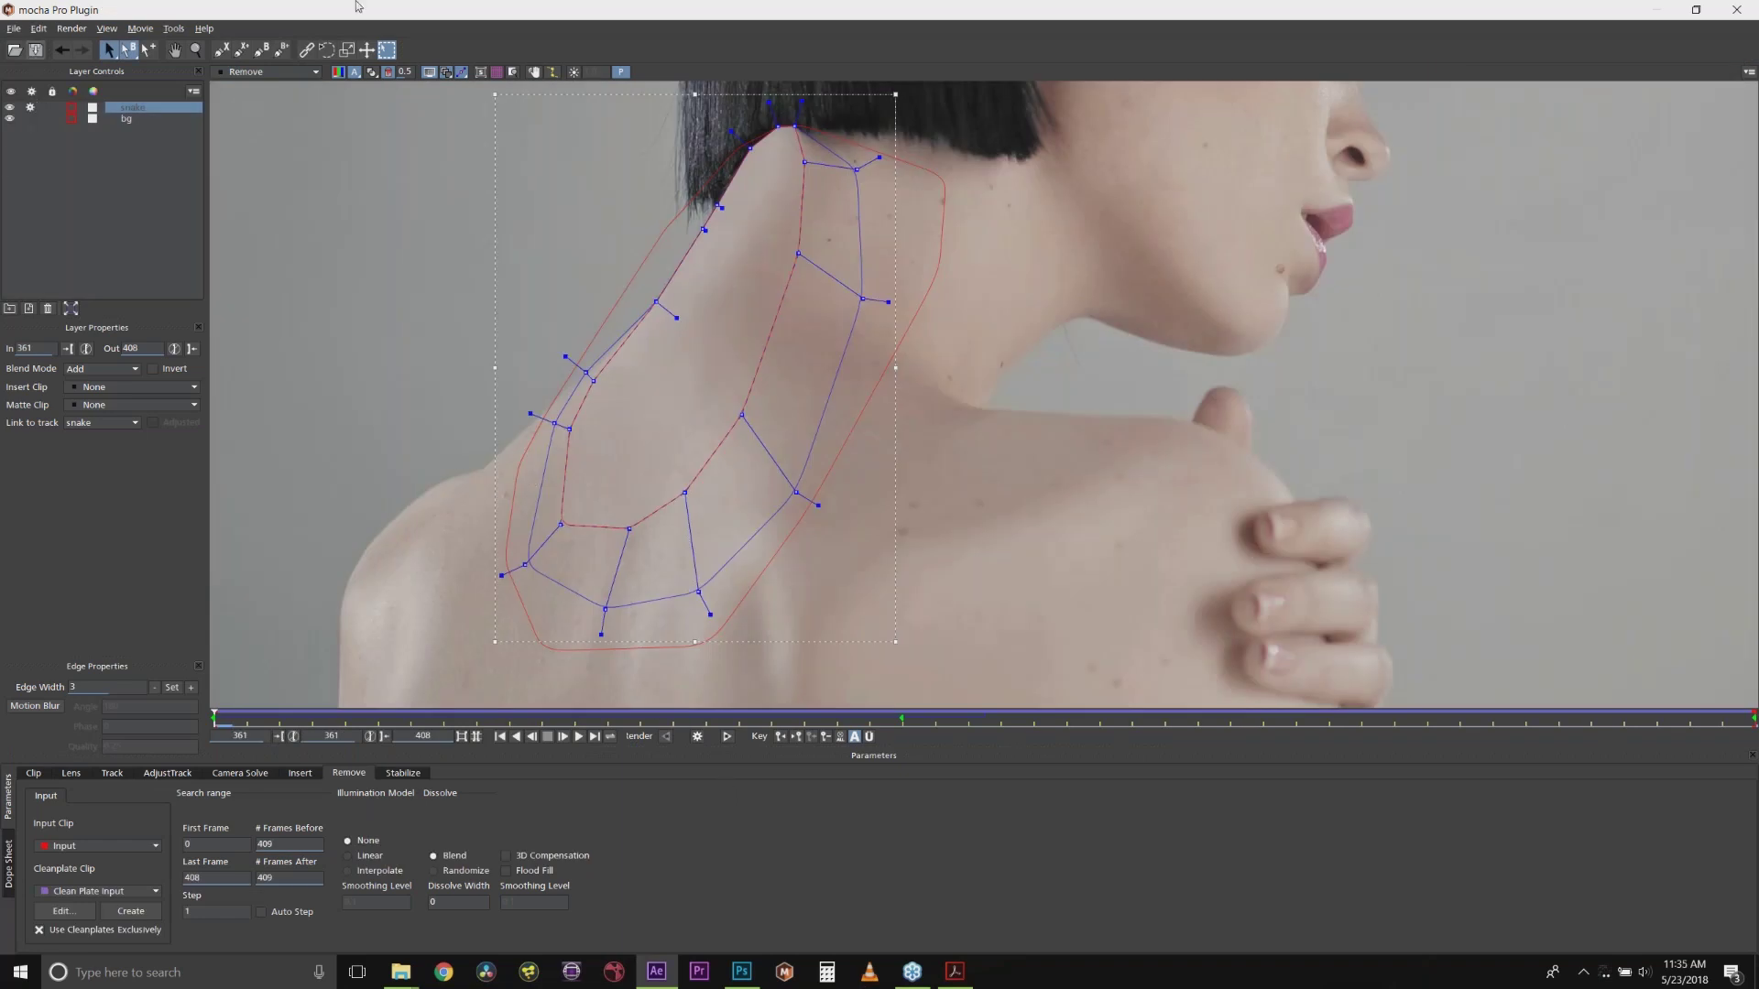
pyautogui.click(1728, 6)
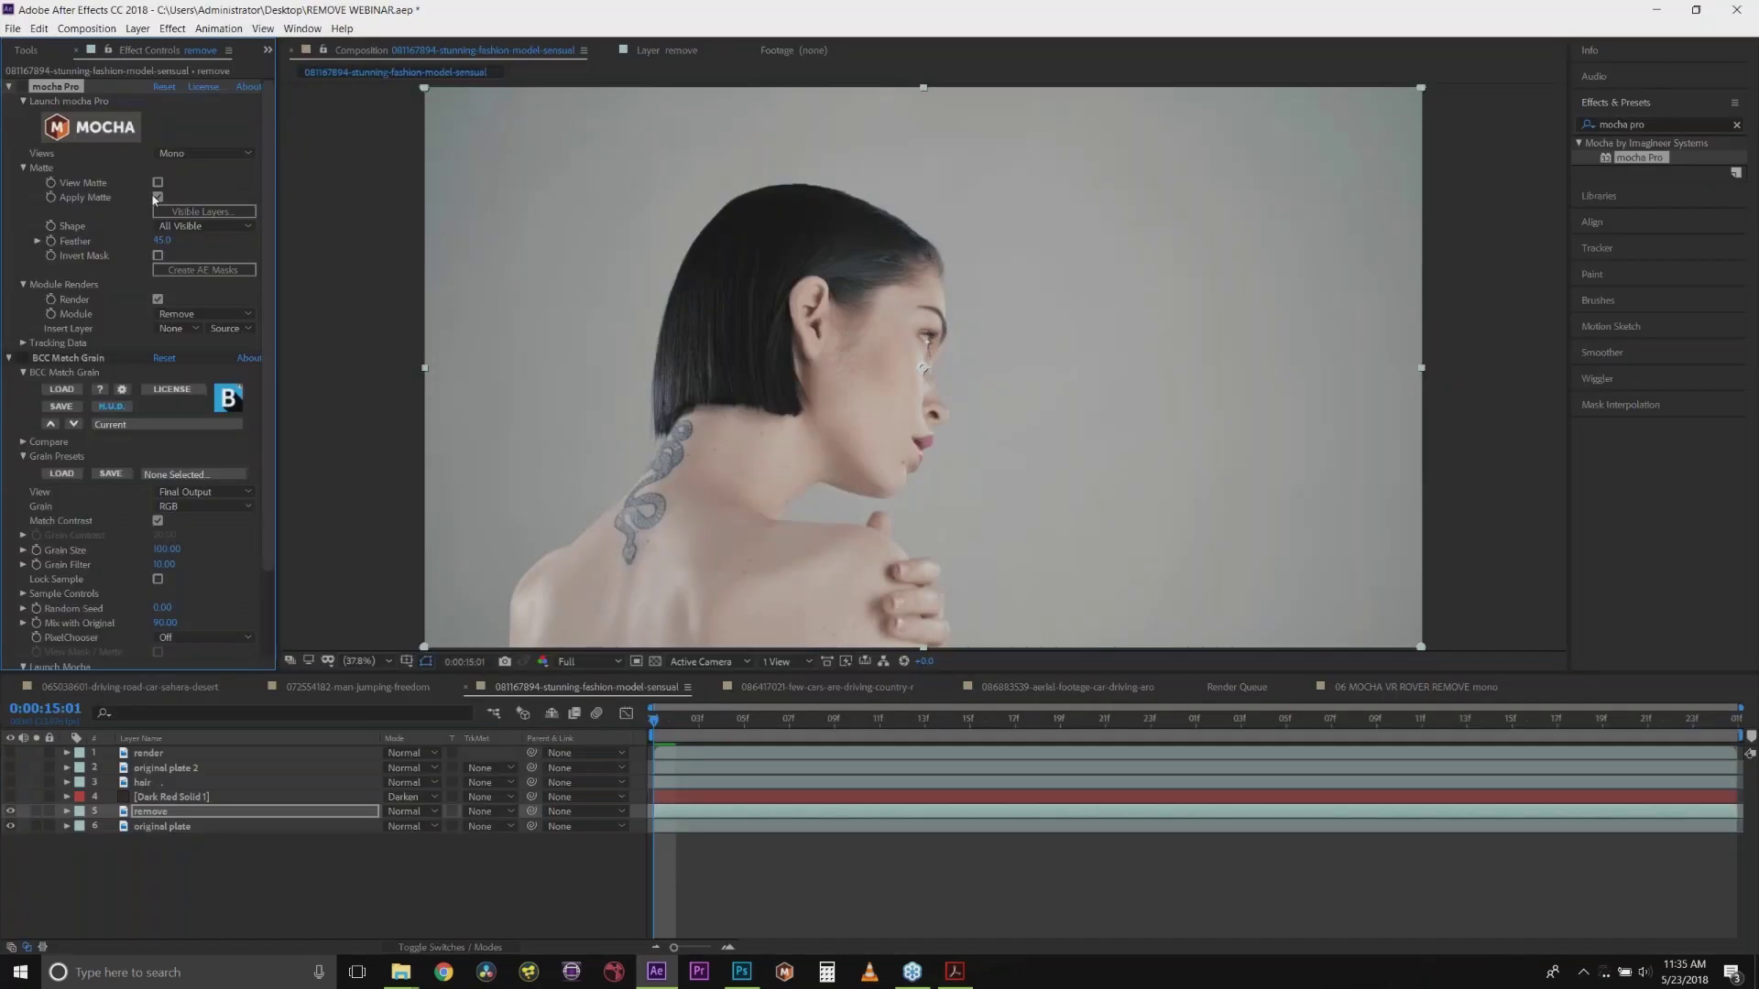
# Step: Turn off Apply Matte on the remove layer, hide the original plate layer and enable the mocha Pro effect
pyautogui.click(157, 197)
pyautogui.click(19, 838)
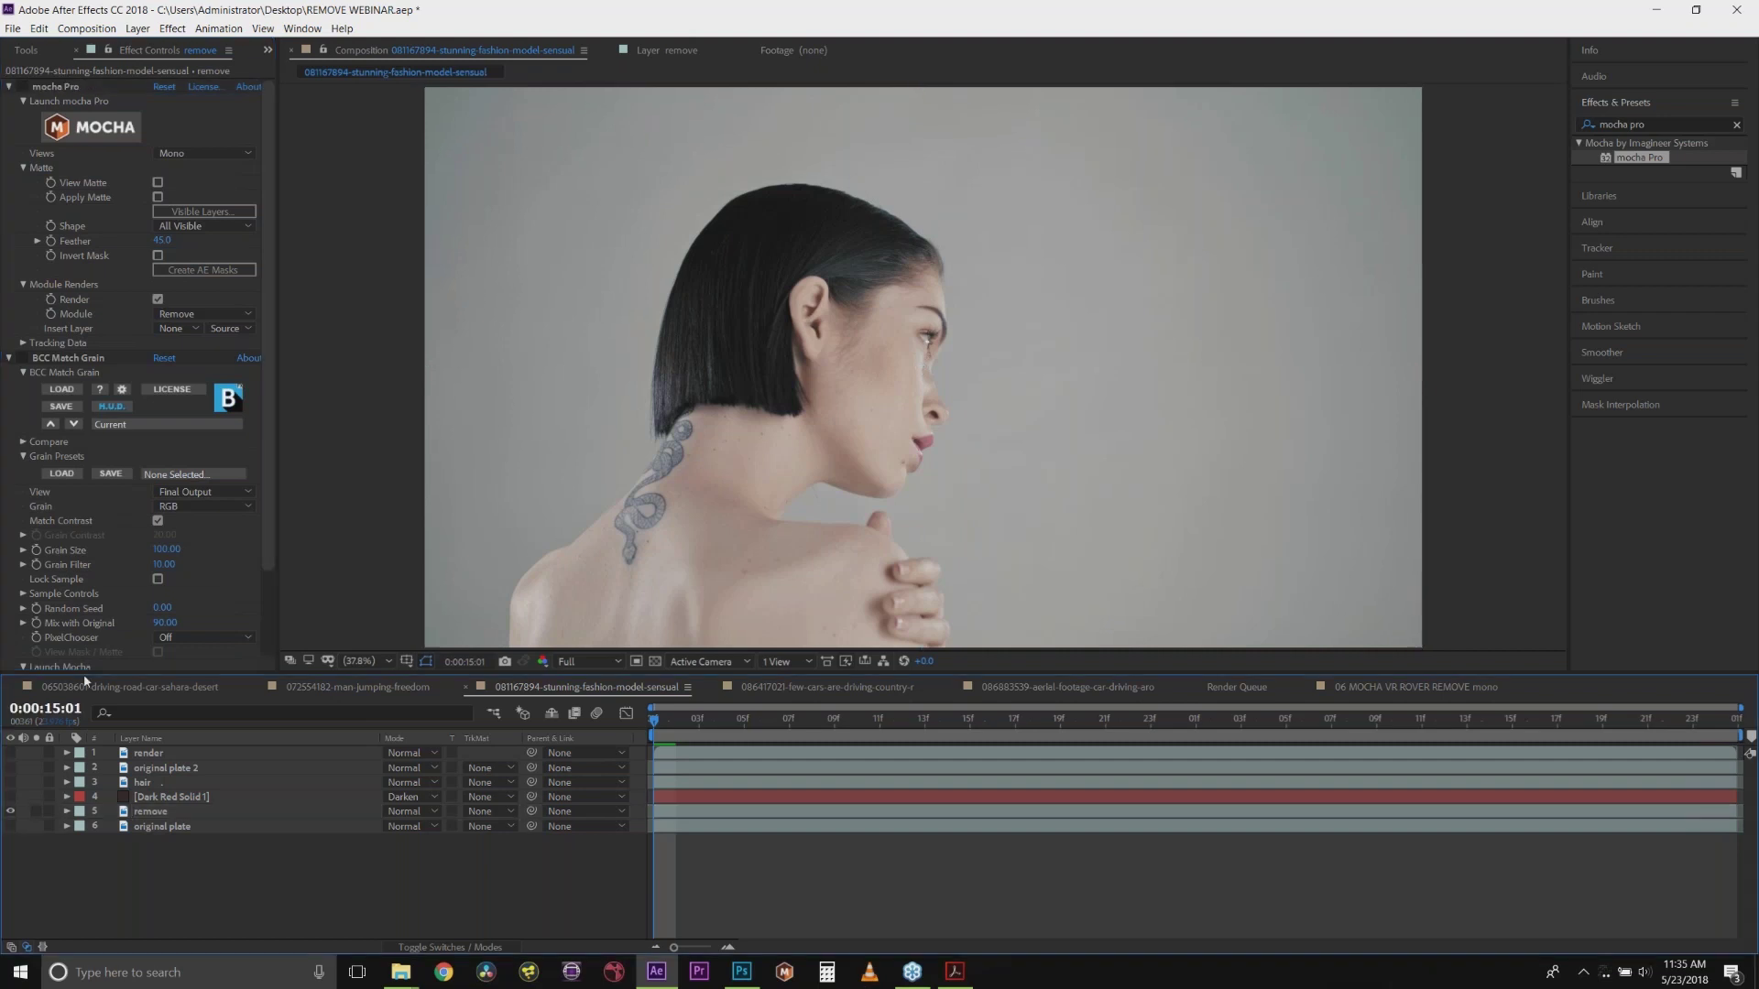
pyautogui.click(20, 86)
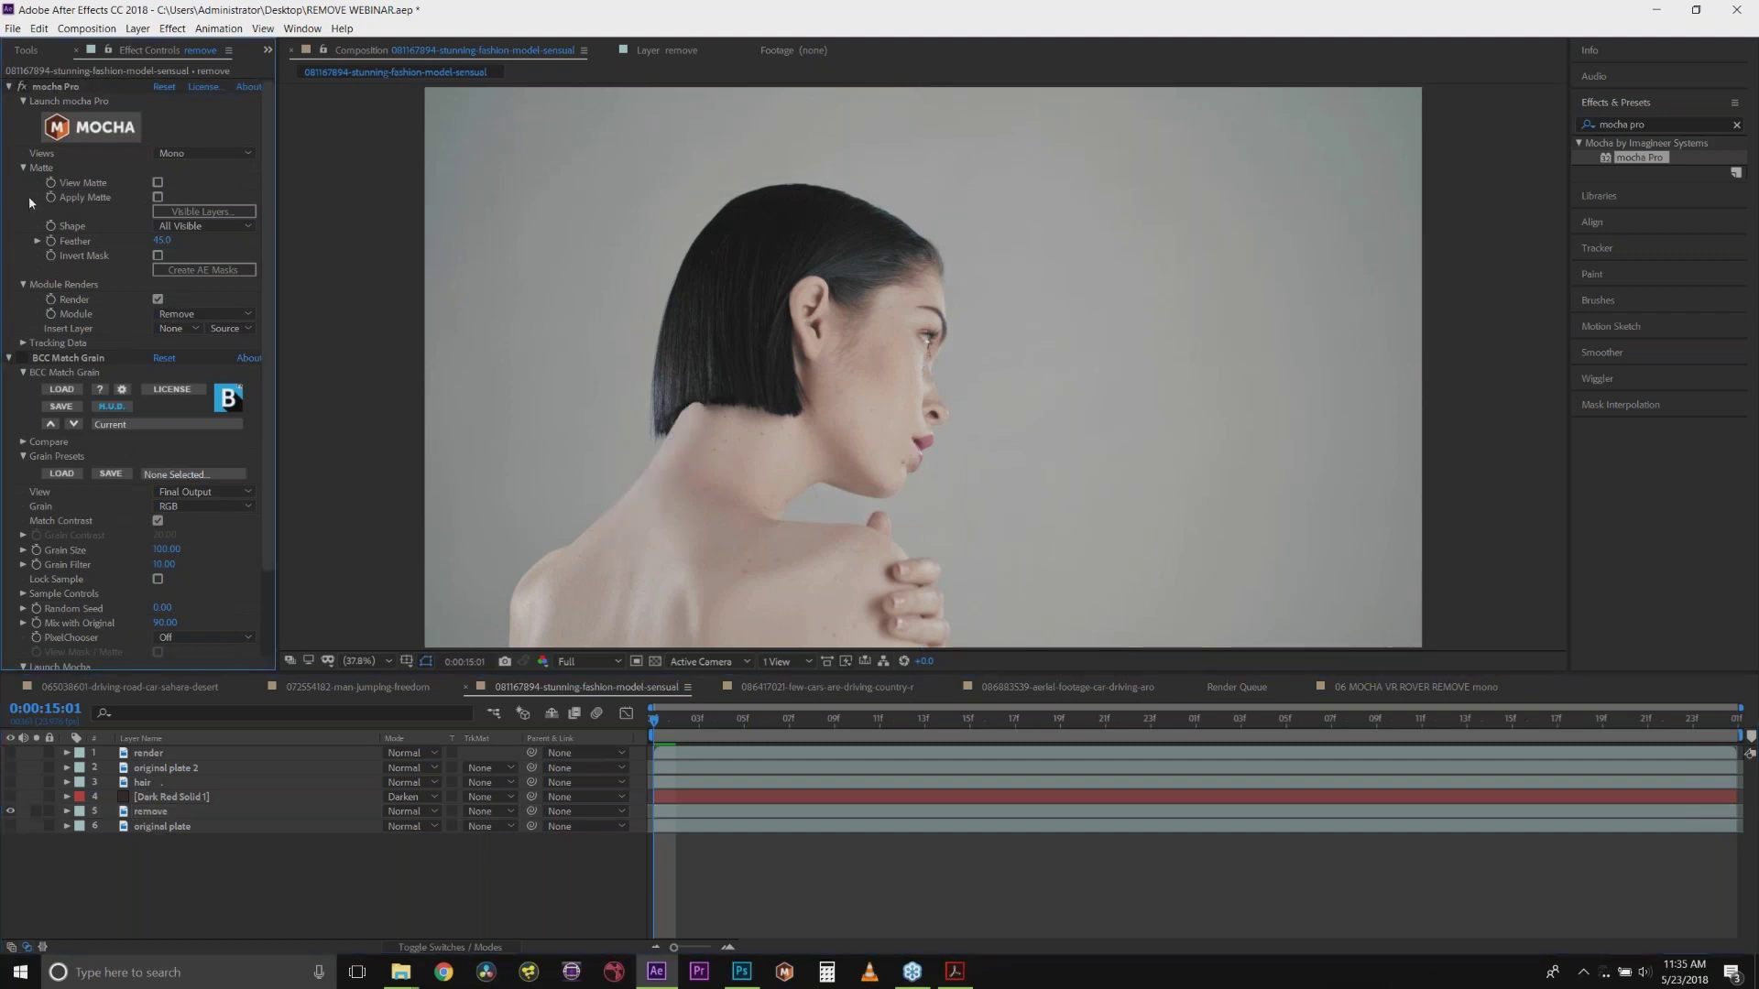
# Step: Exclude the bg layer from the mocha Pro matte's visible layers and apply the matte
pyautogui.click(160, 214)
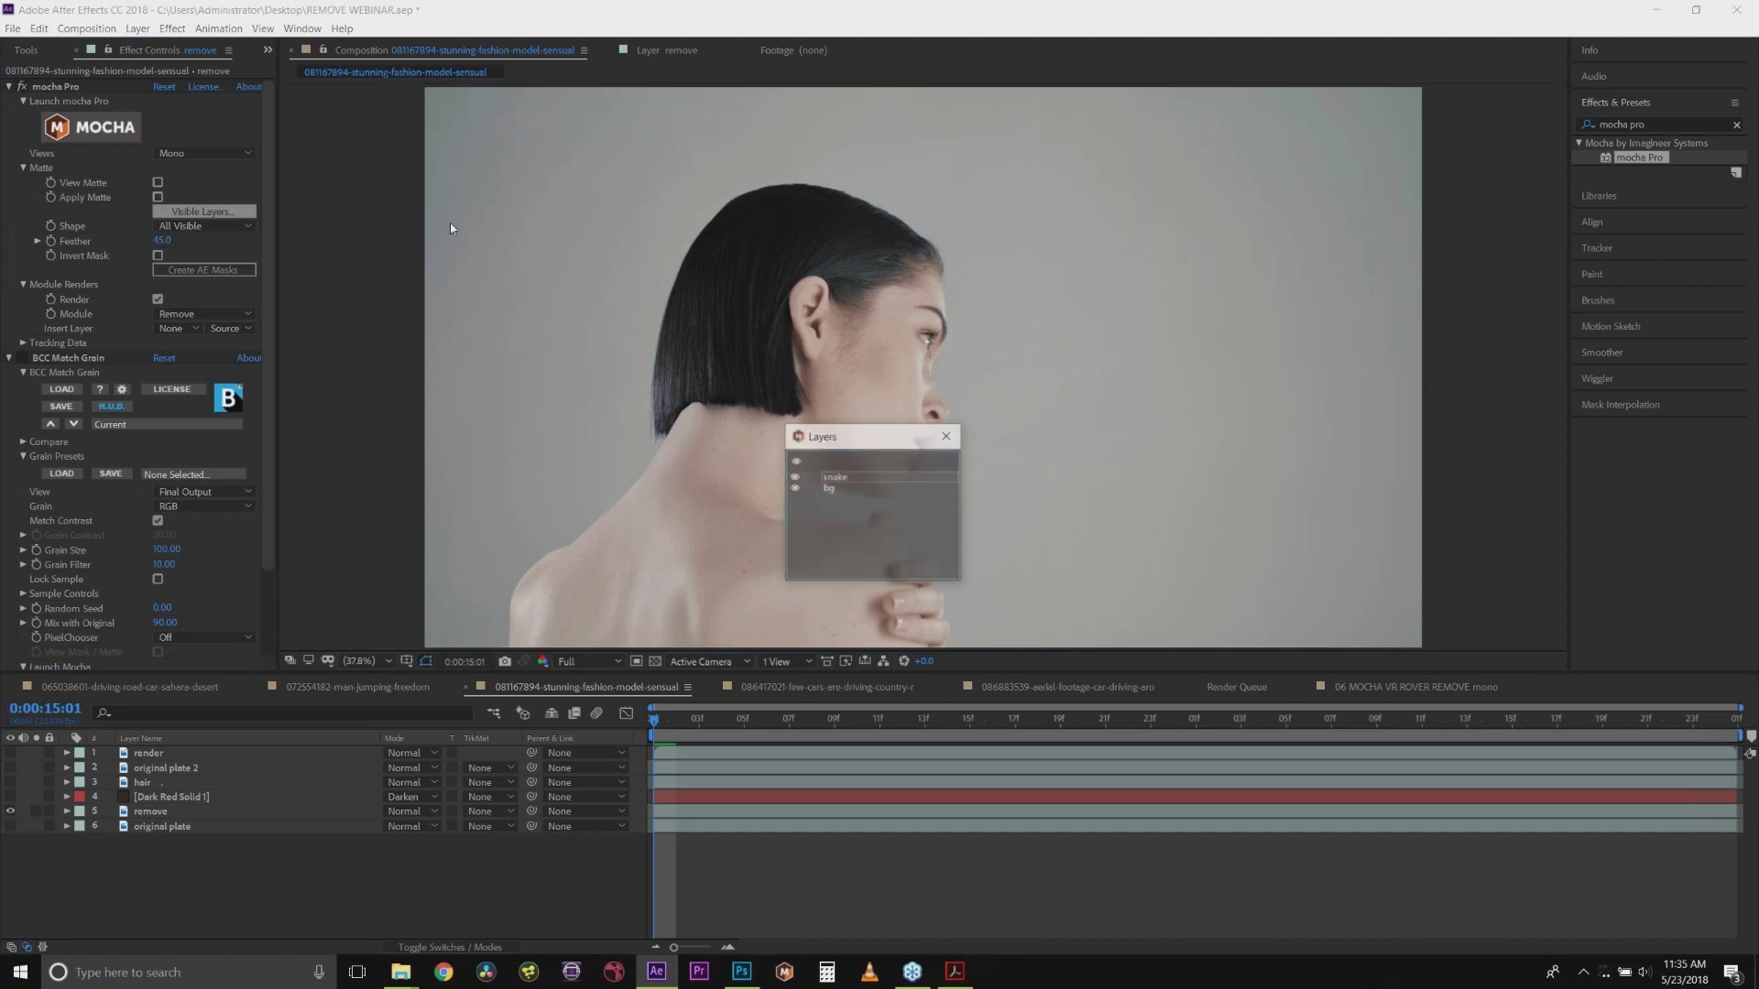
pyautogui.click(795, 488)
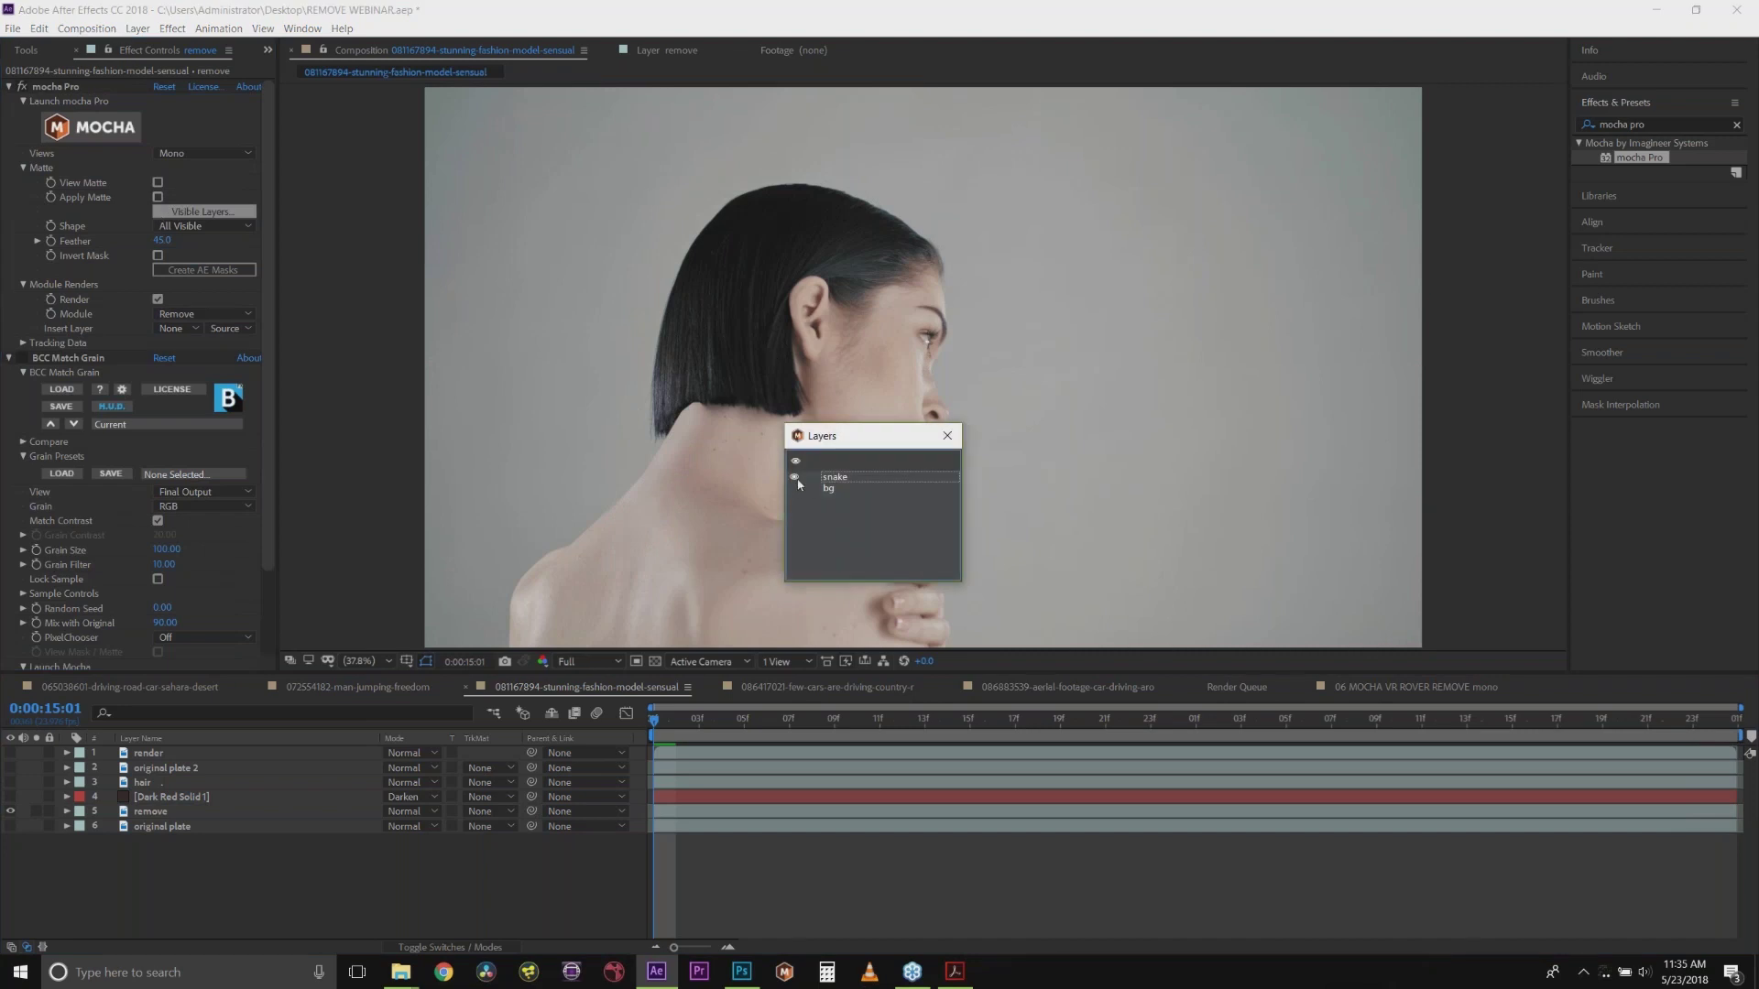
pyautogui.click(948, 436)
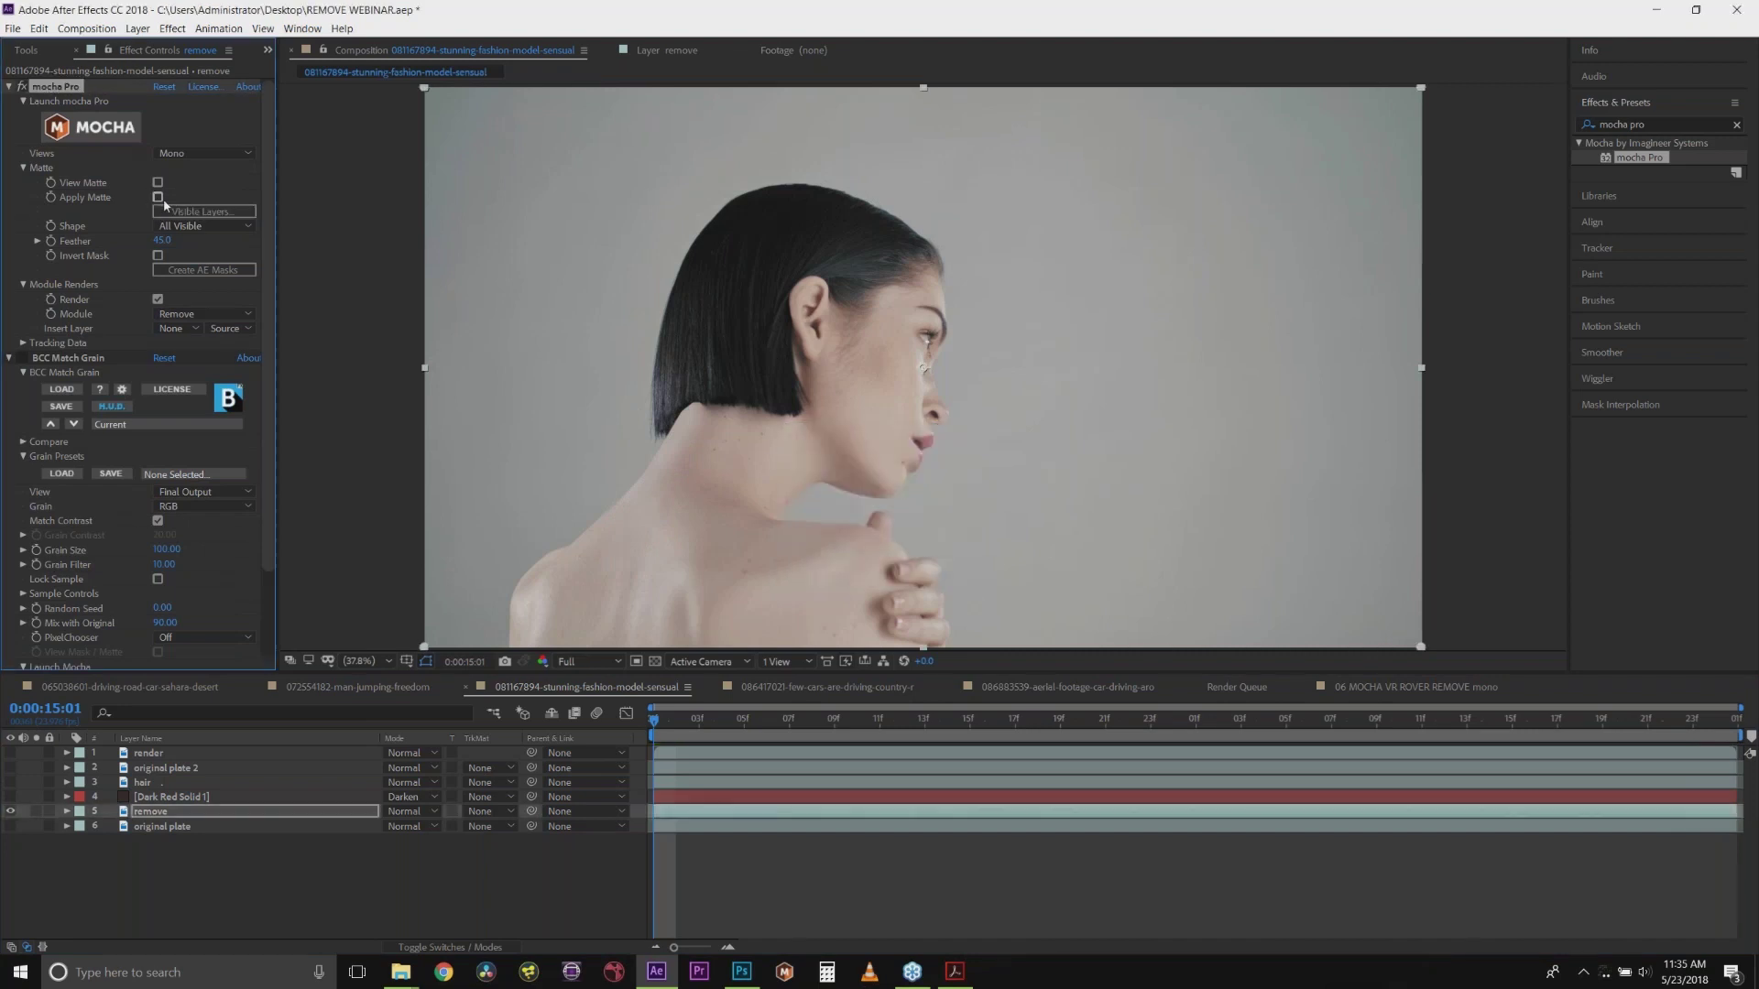
pyautogui.click(158, 197)
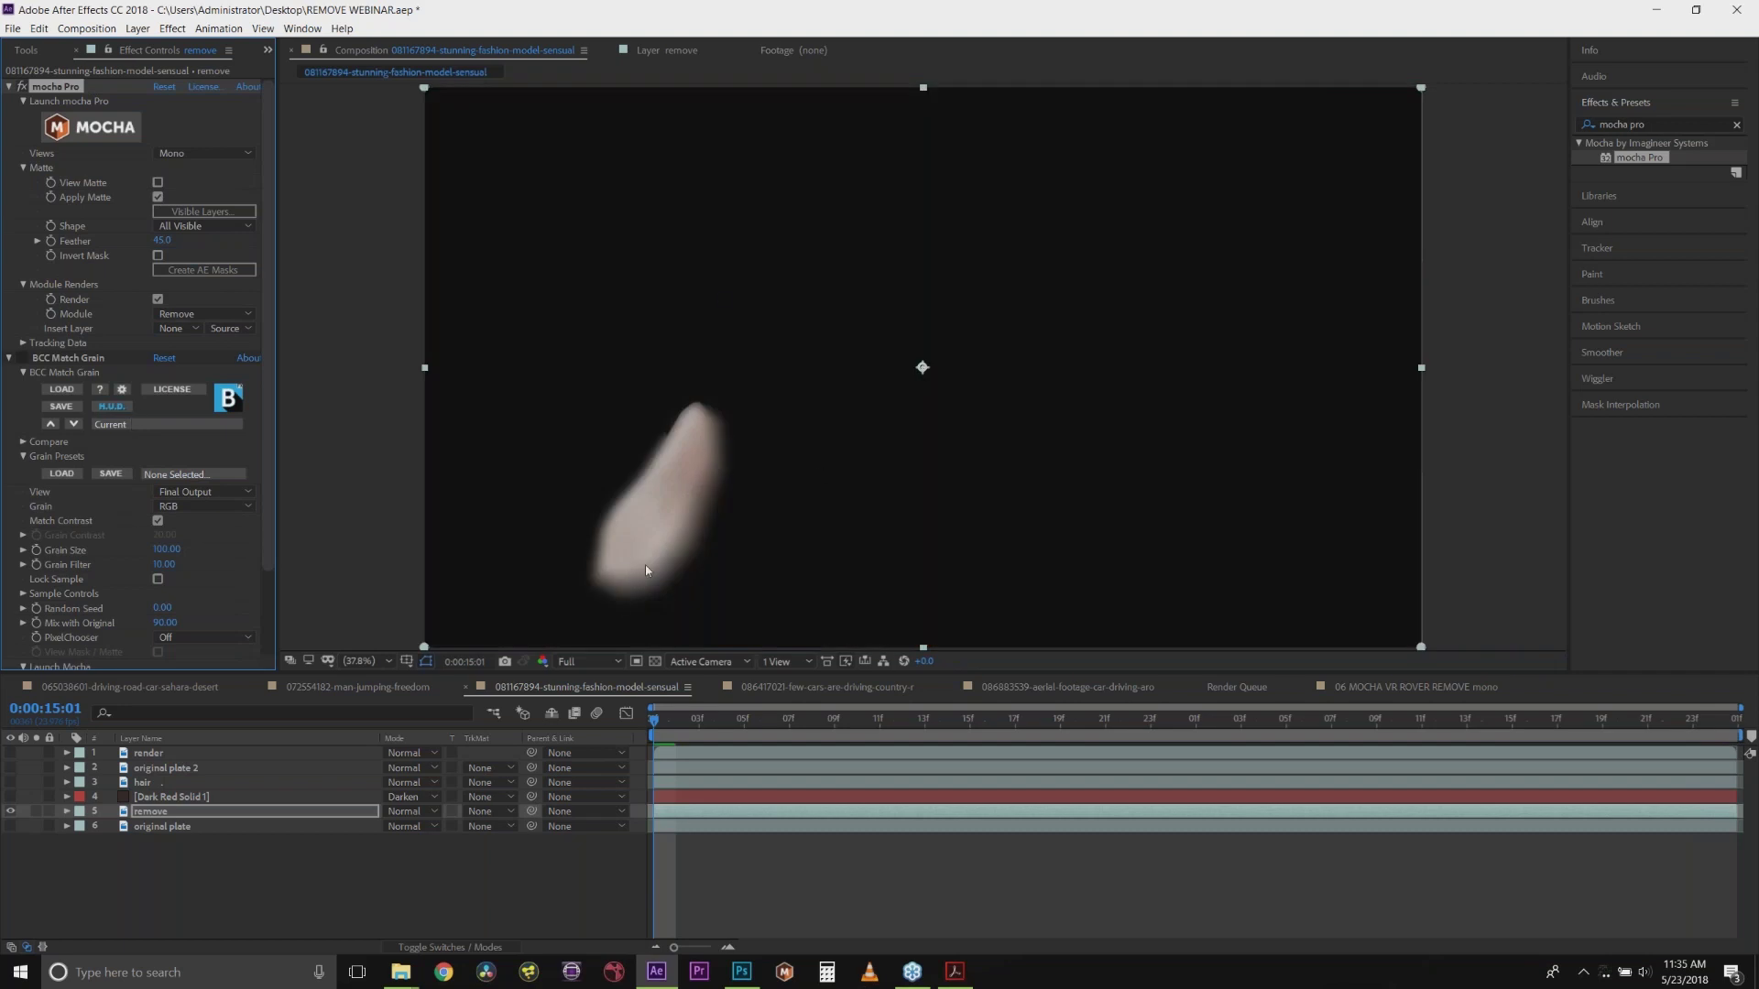
# Step: Show the original plate layer and toggle the remove layer's visibility to compare the neck with and without the patch
pyautogui.click(10, 827)
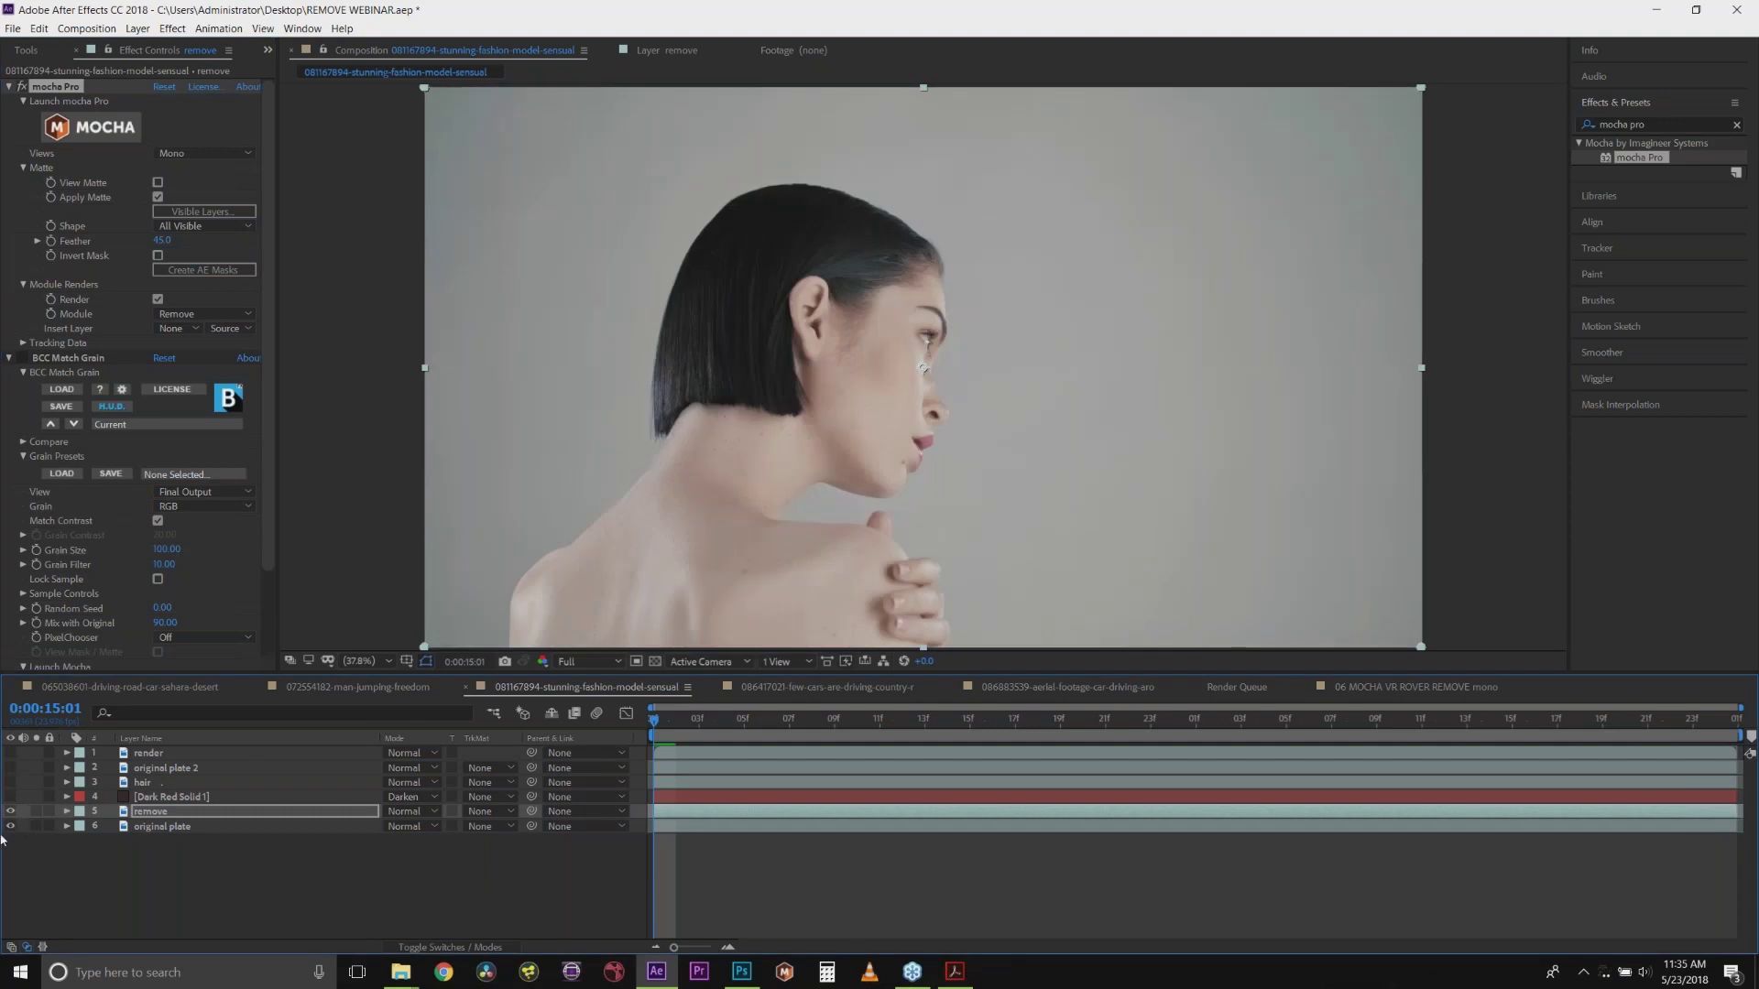
pyautogui.click(10, 812)
pyautogui.click(10, 812)
pyautogui.click(10, 812)
pyautogui.click(10, 812)
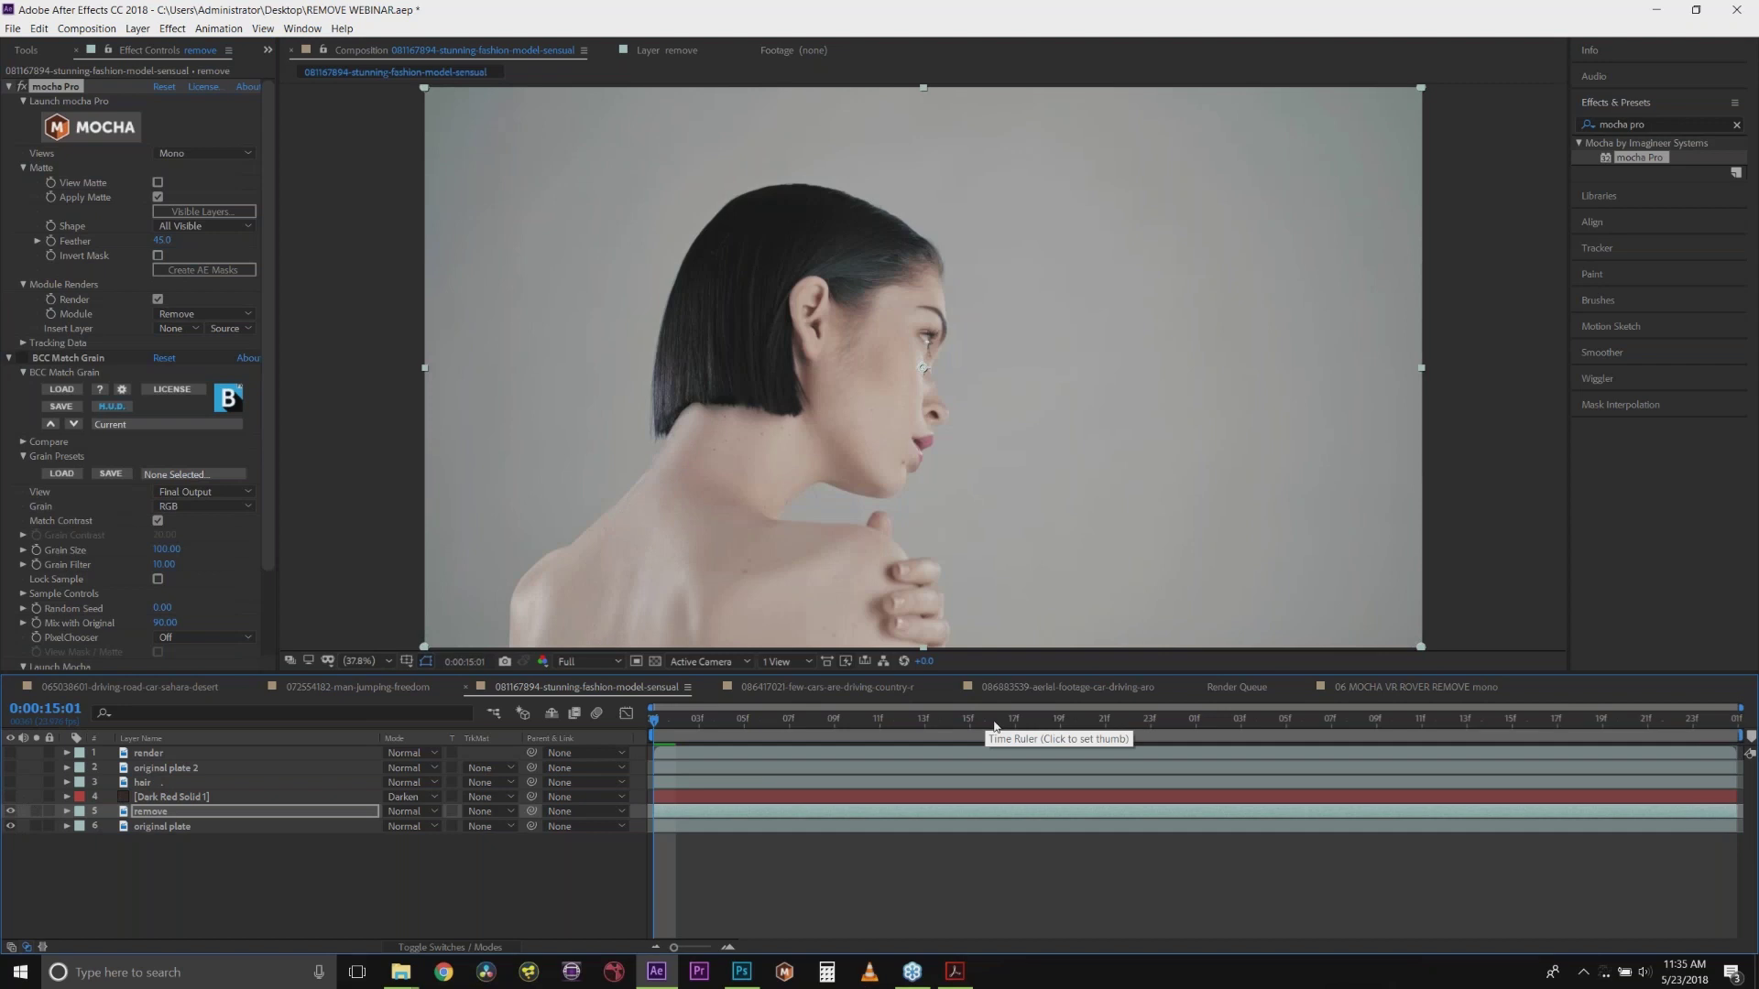
# Step: Set the mocha Pro matte's Feather to 15 and inspect the neck edge below the hair
pyautogui.scroll(3, 691, 422)
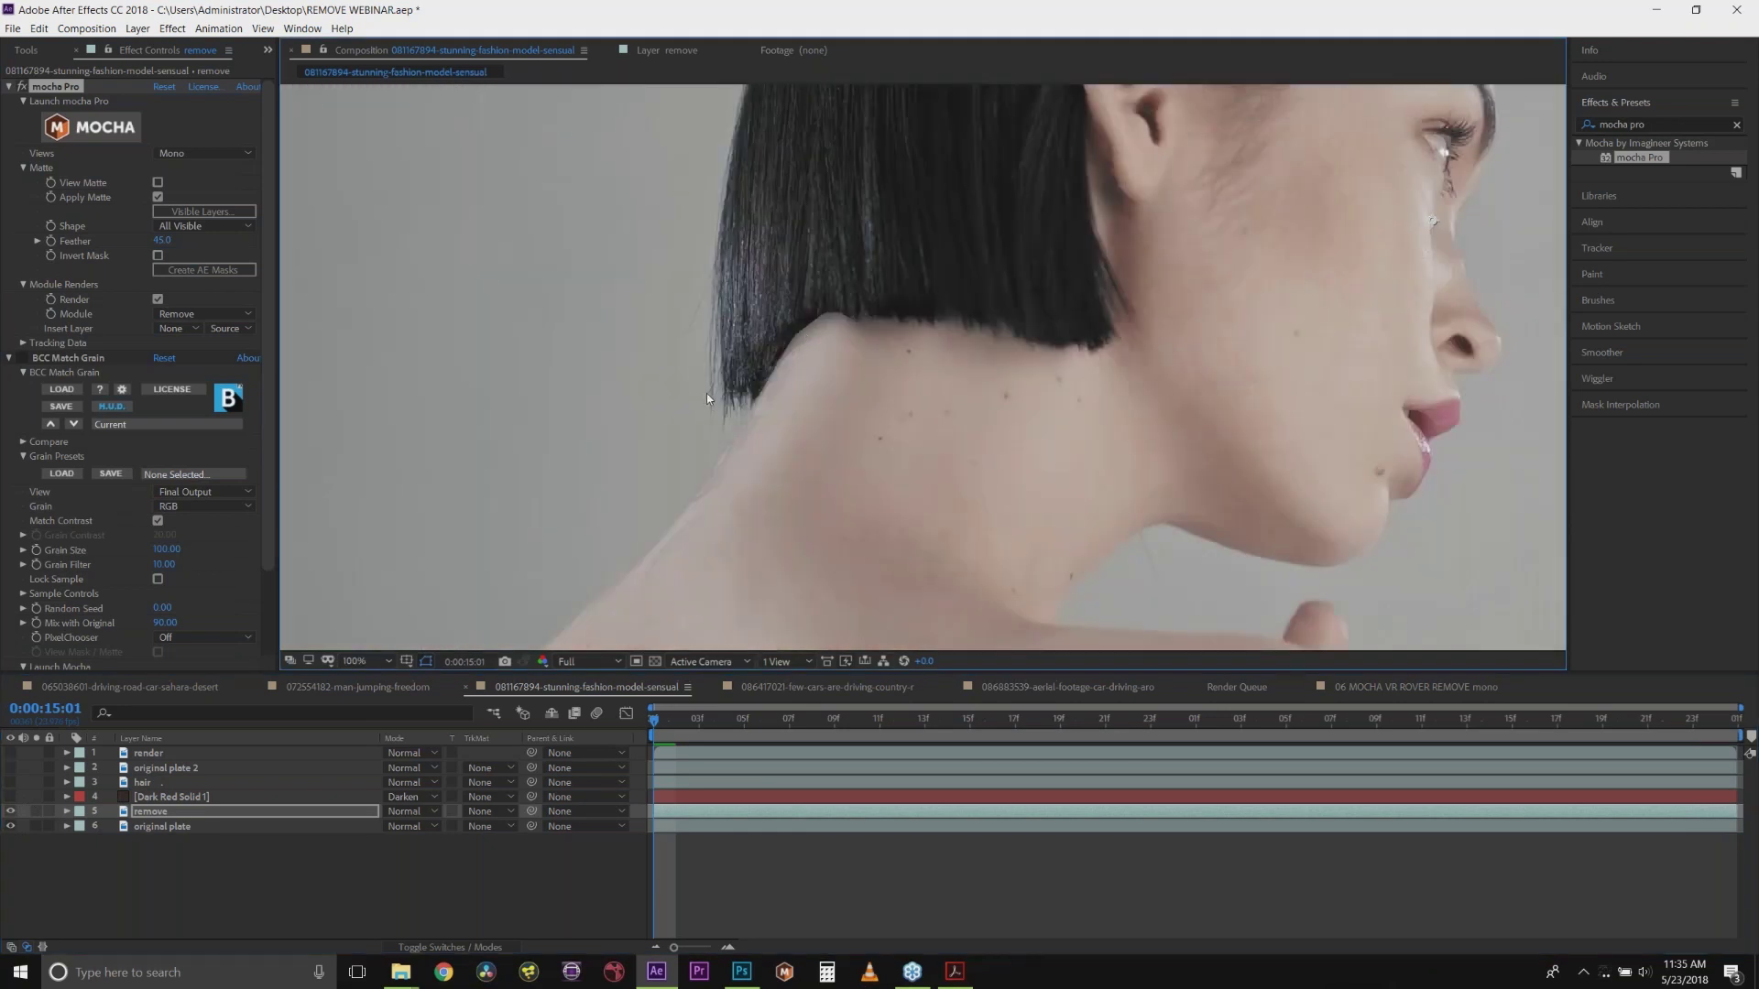
pyautogui.scroll(-2, 722, 409)
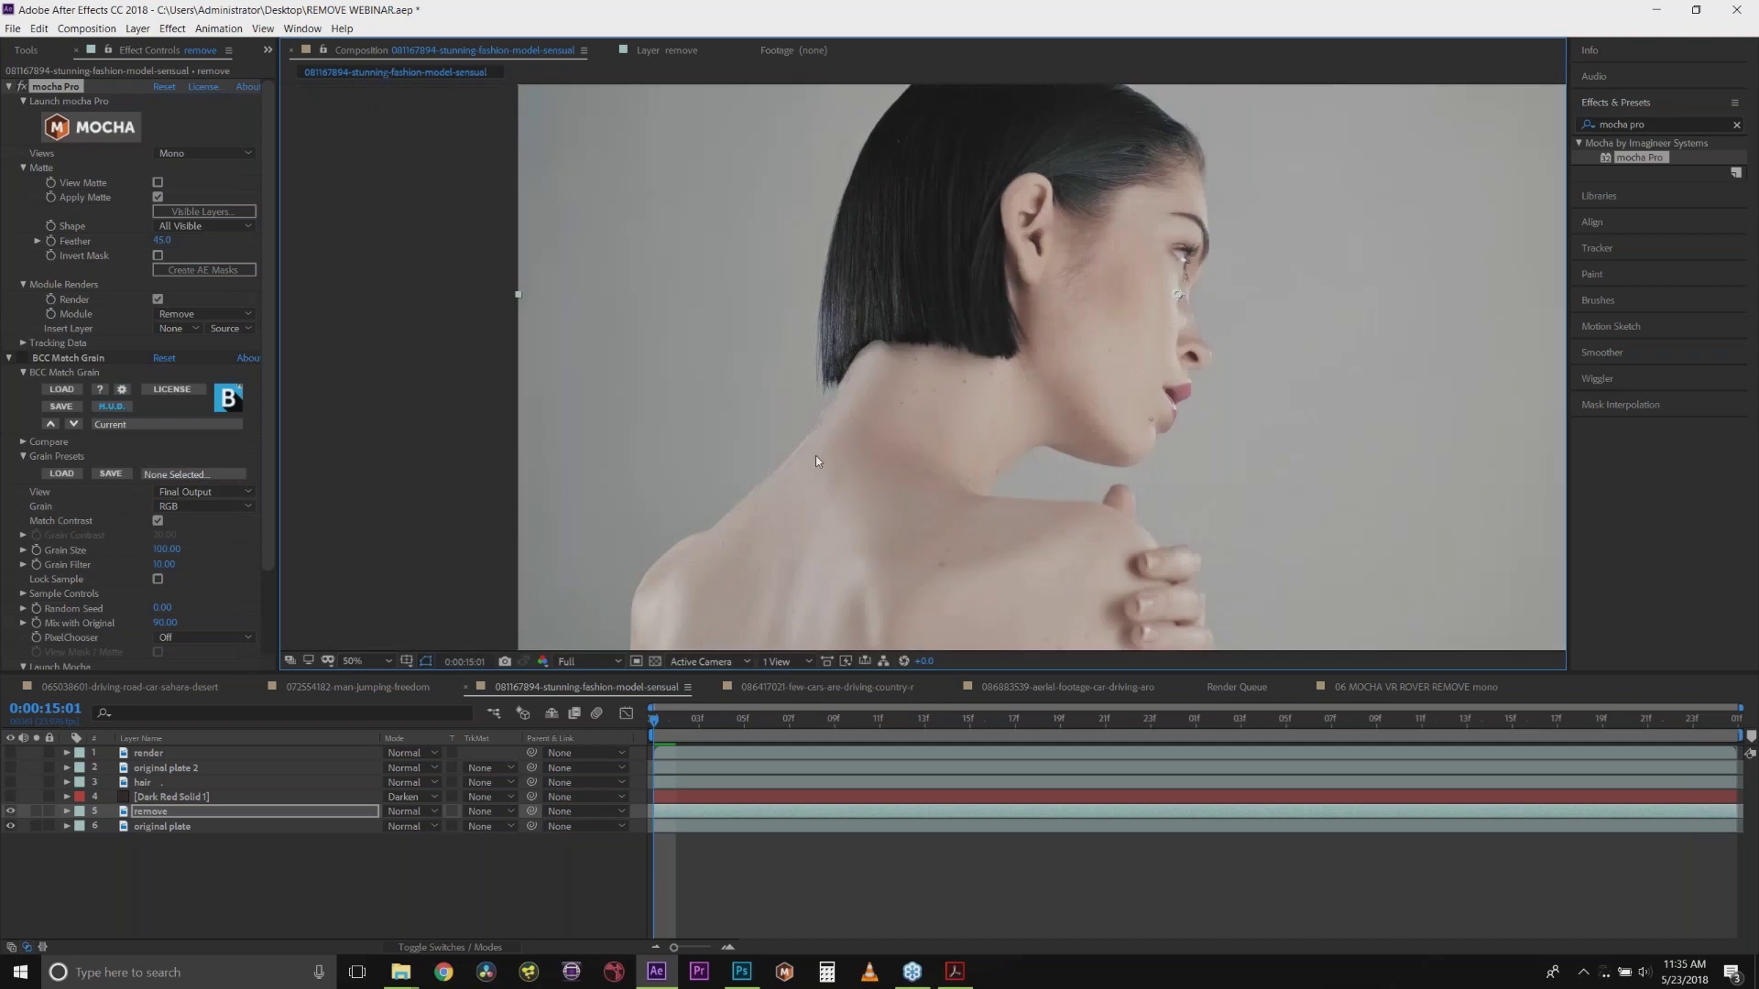
pyautogui.click(169, 242)
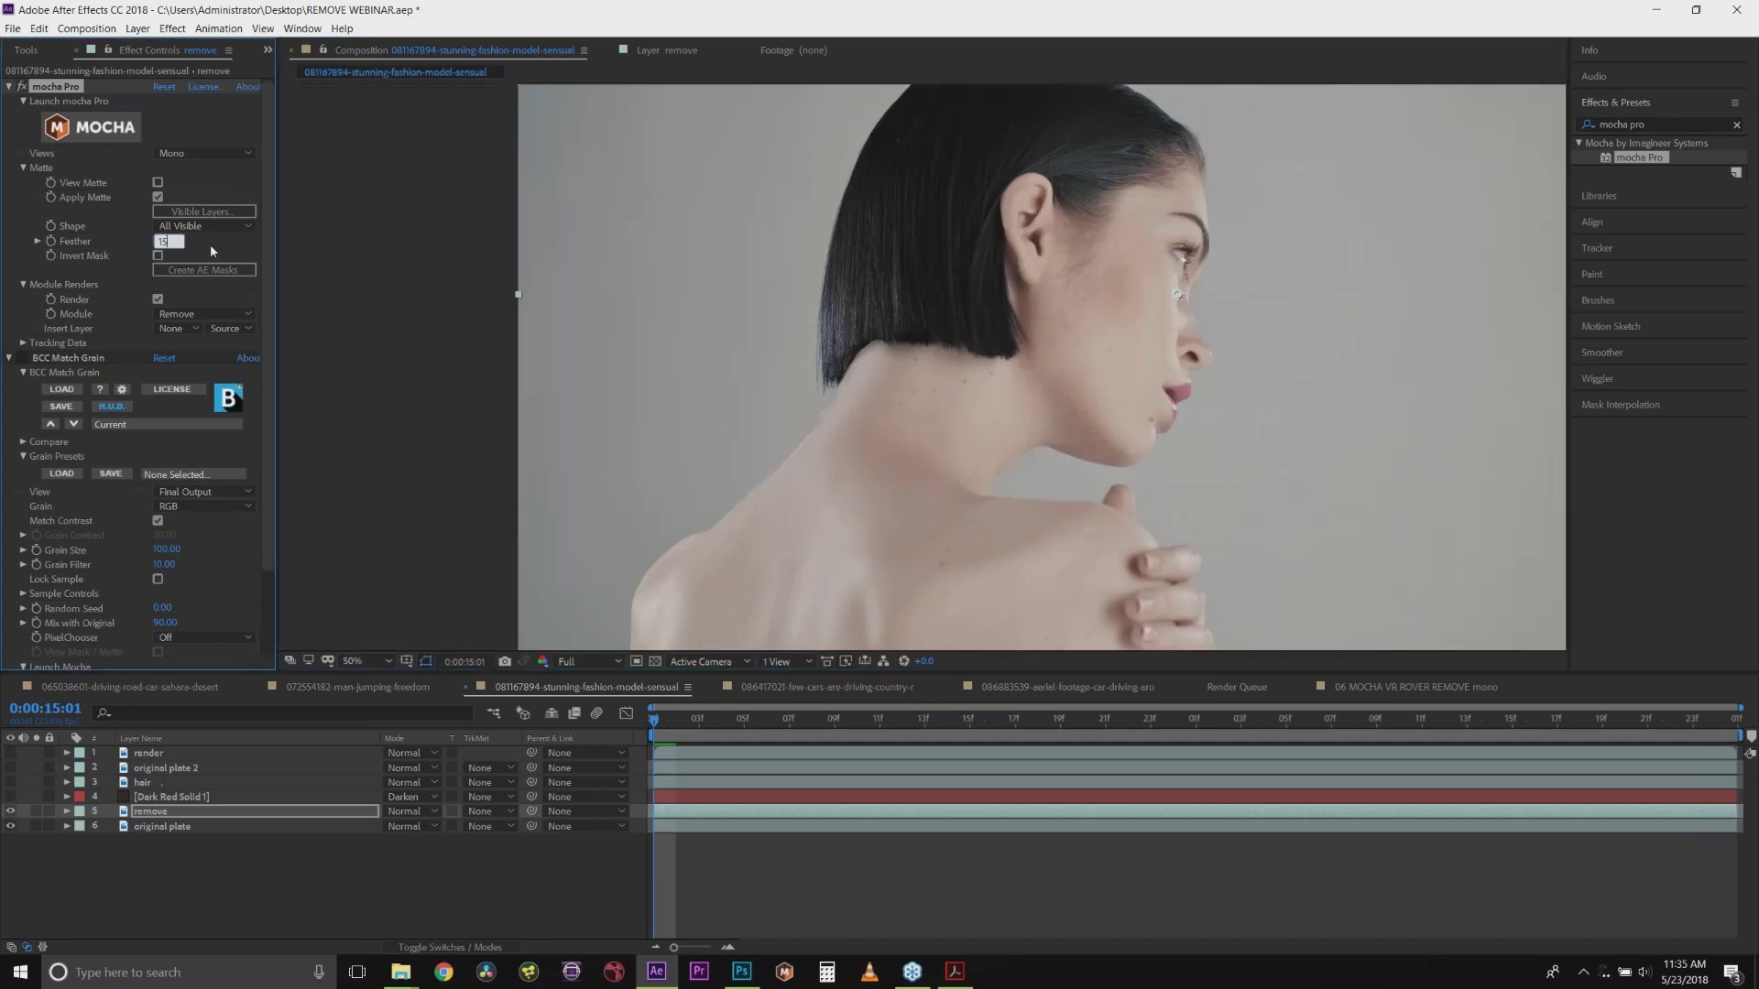
pyautogui.write('15')
pyautogui.click(543, 403)
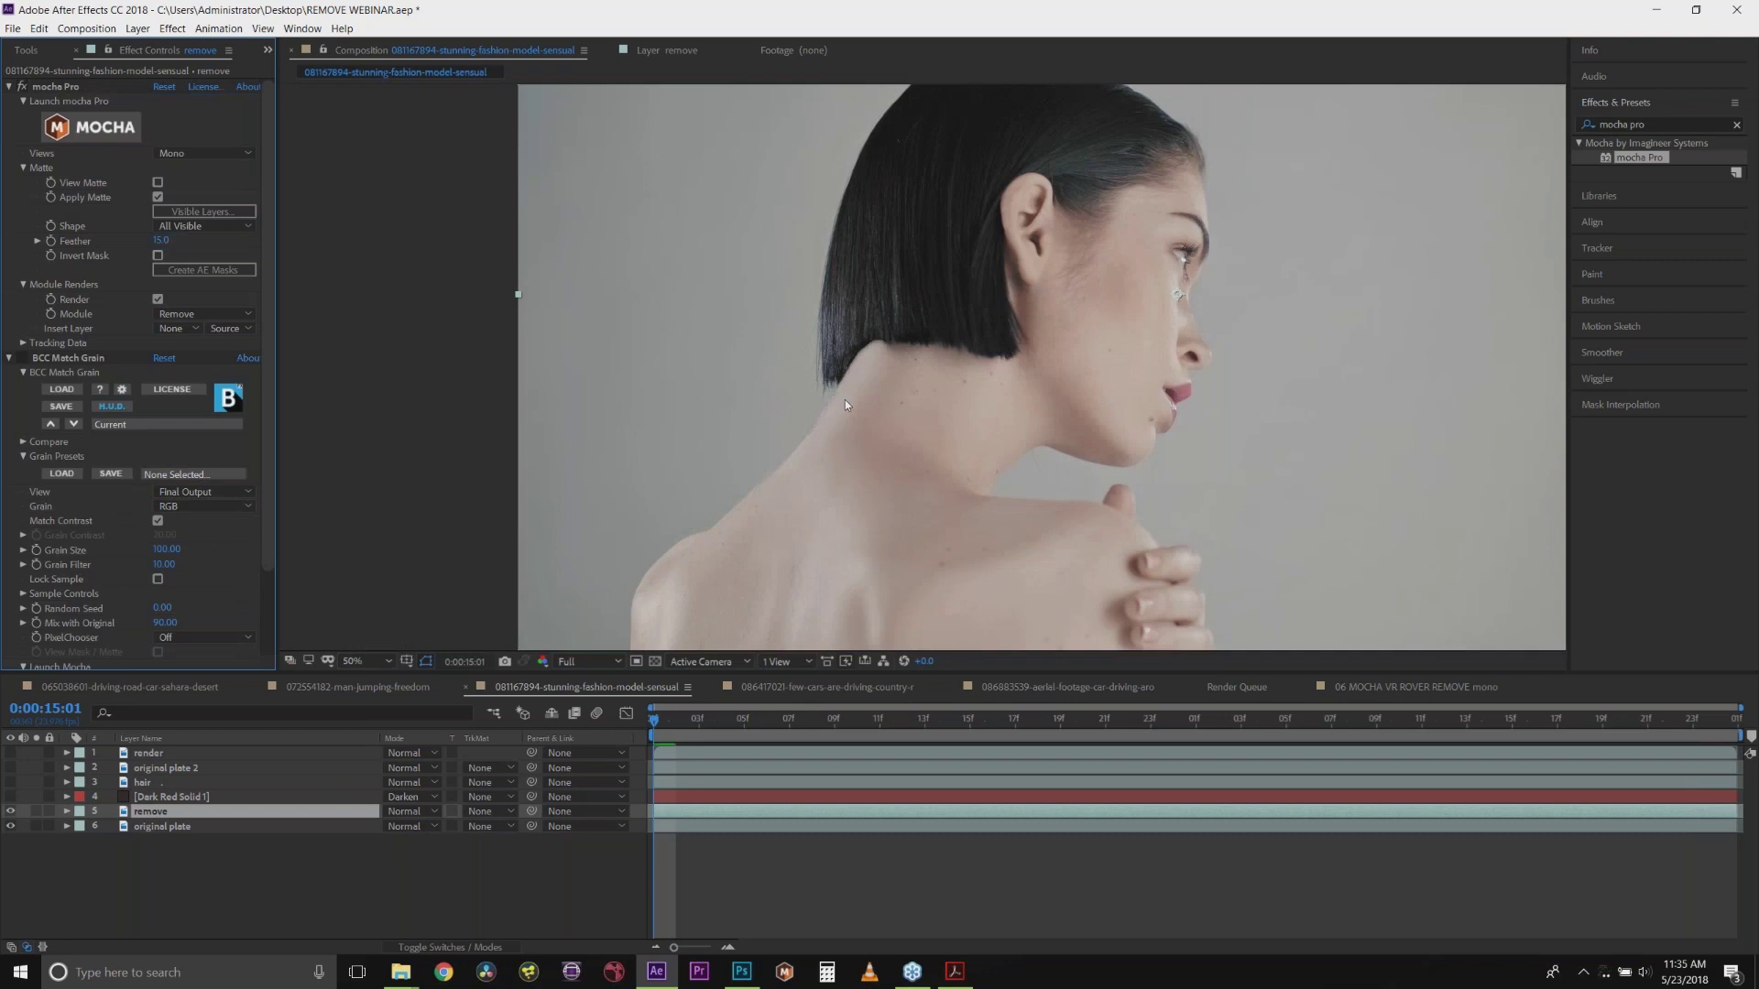
pyautogui.scroll(2, 836, 421)
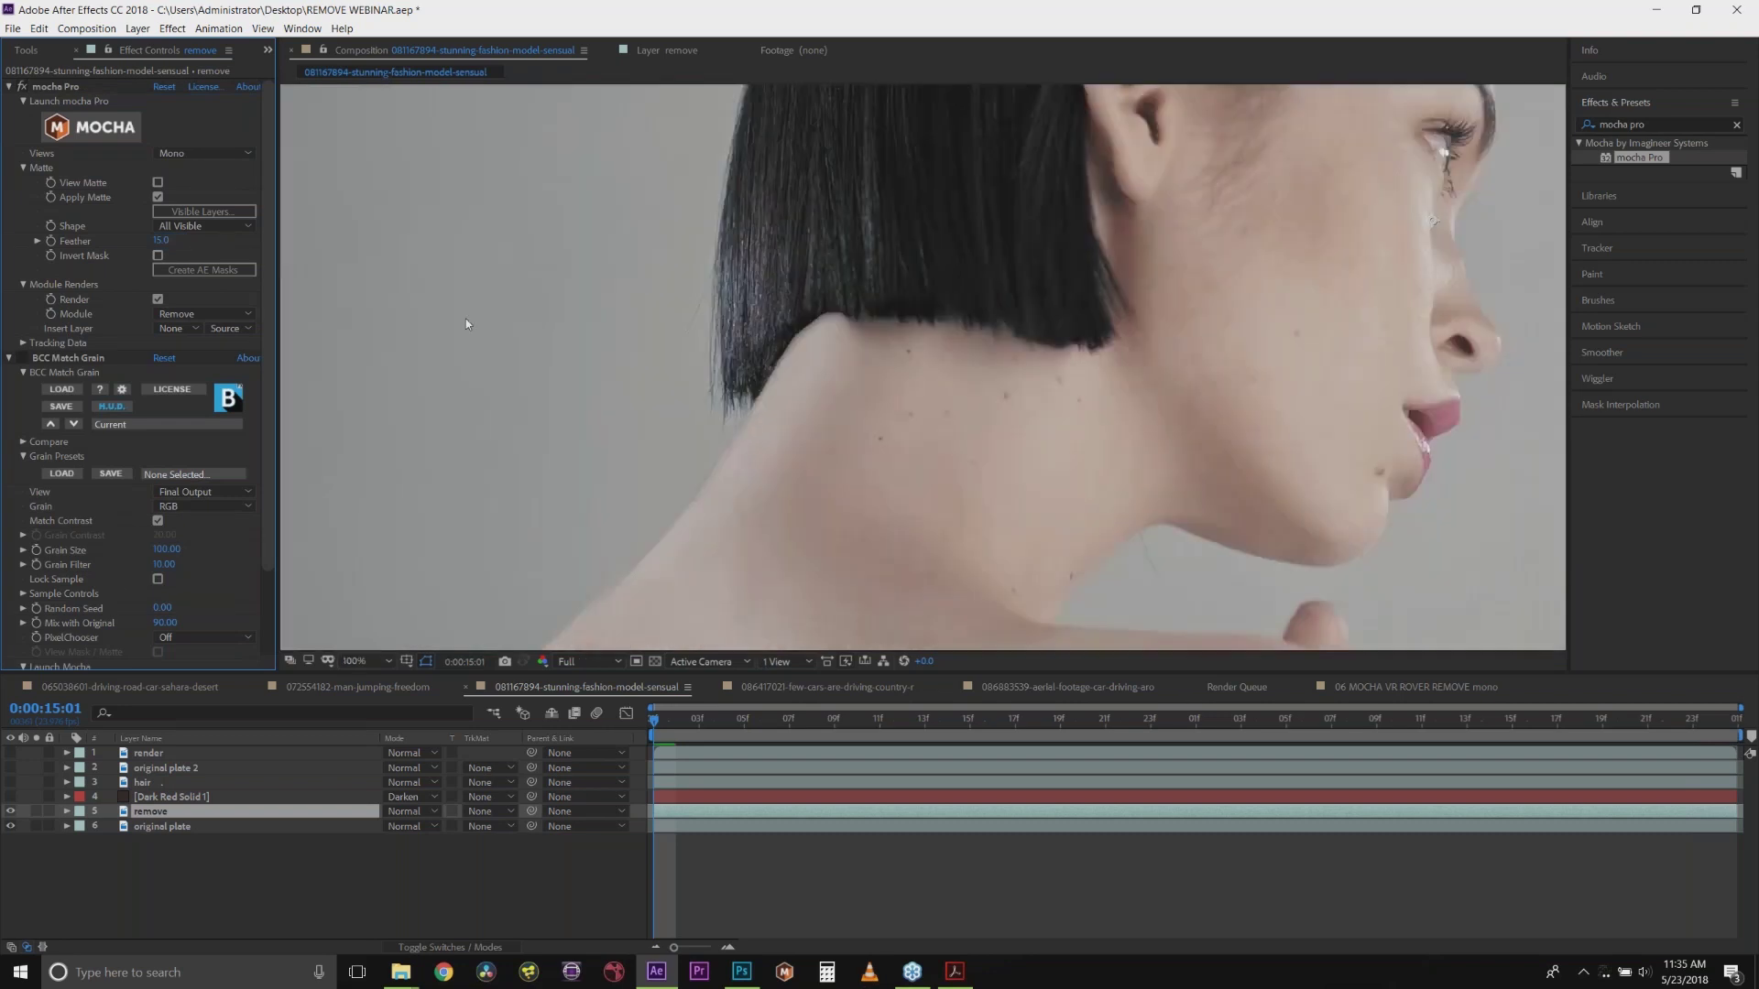
# Step: Compare matte Feather values of 5 and 60 along the neck edge, settling on 5
pyautogui.click(201, 228)
pyautogui.click(202, 244)
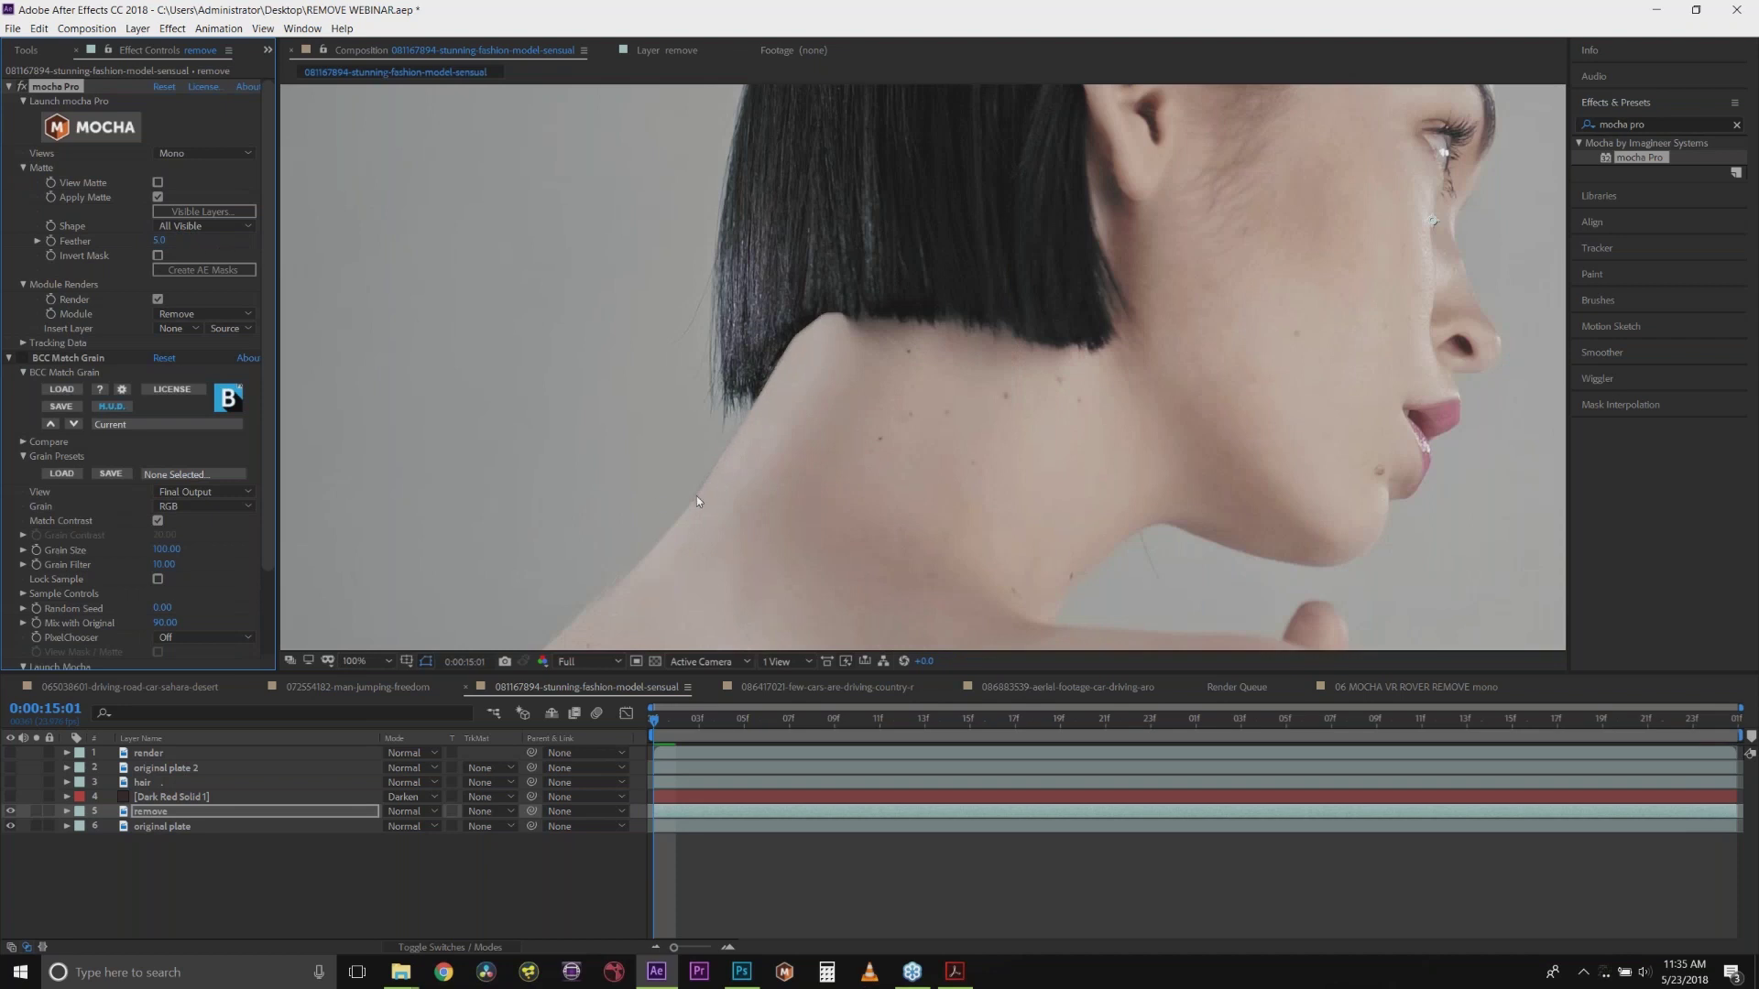
pyautogui.click(162, 240)
pyautogui.write('60')
pyautogui.press('Return')
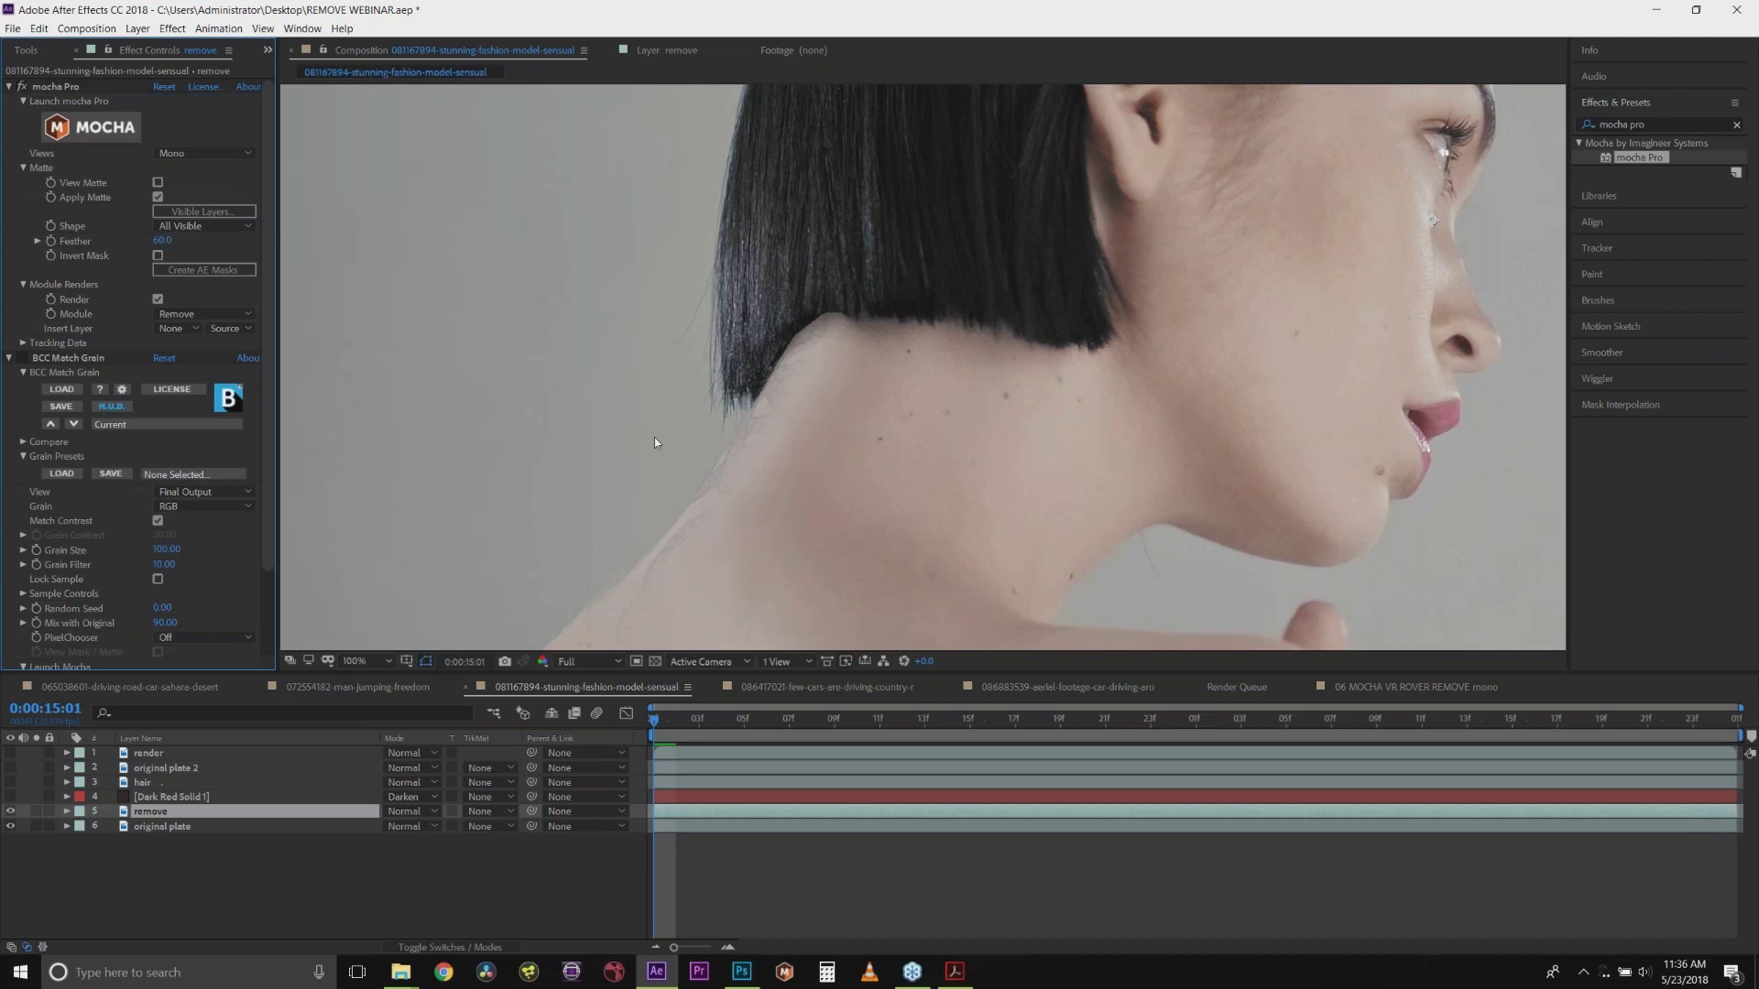
pyautogui.click(162, 241)
pyautogui.write('5')
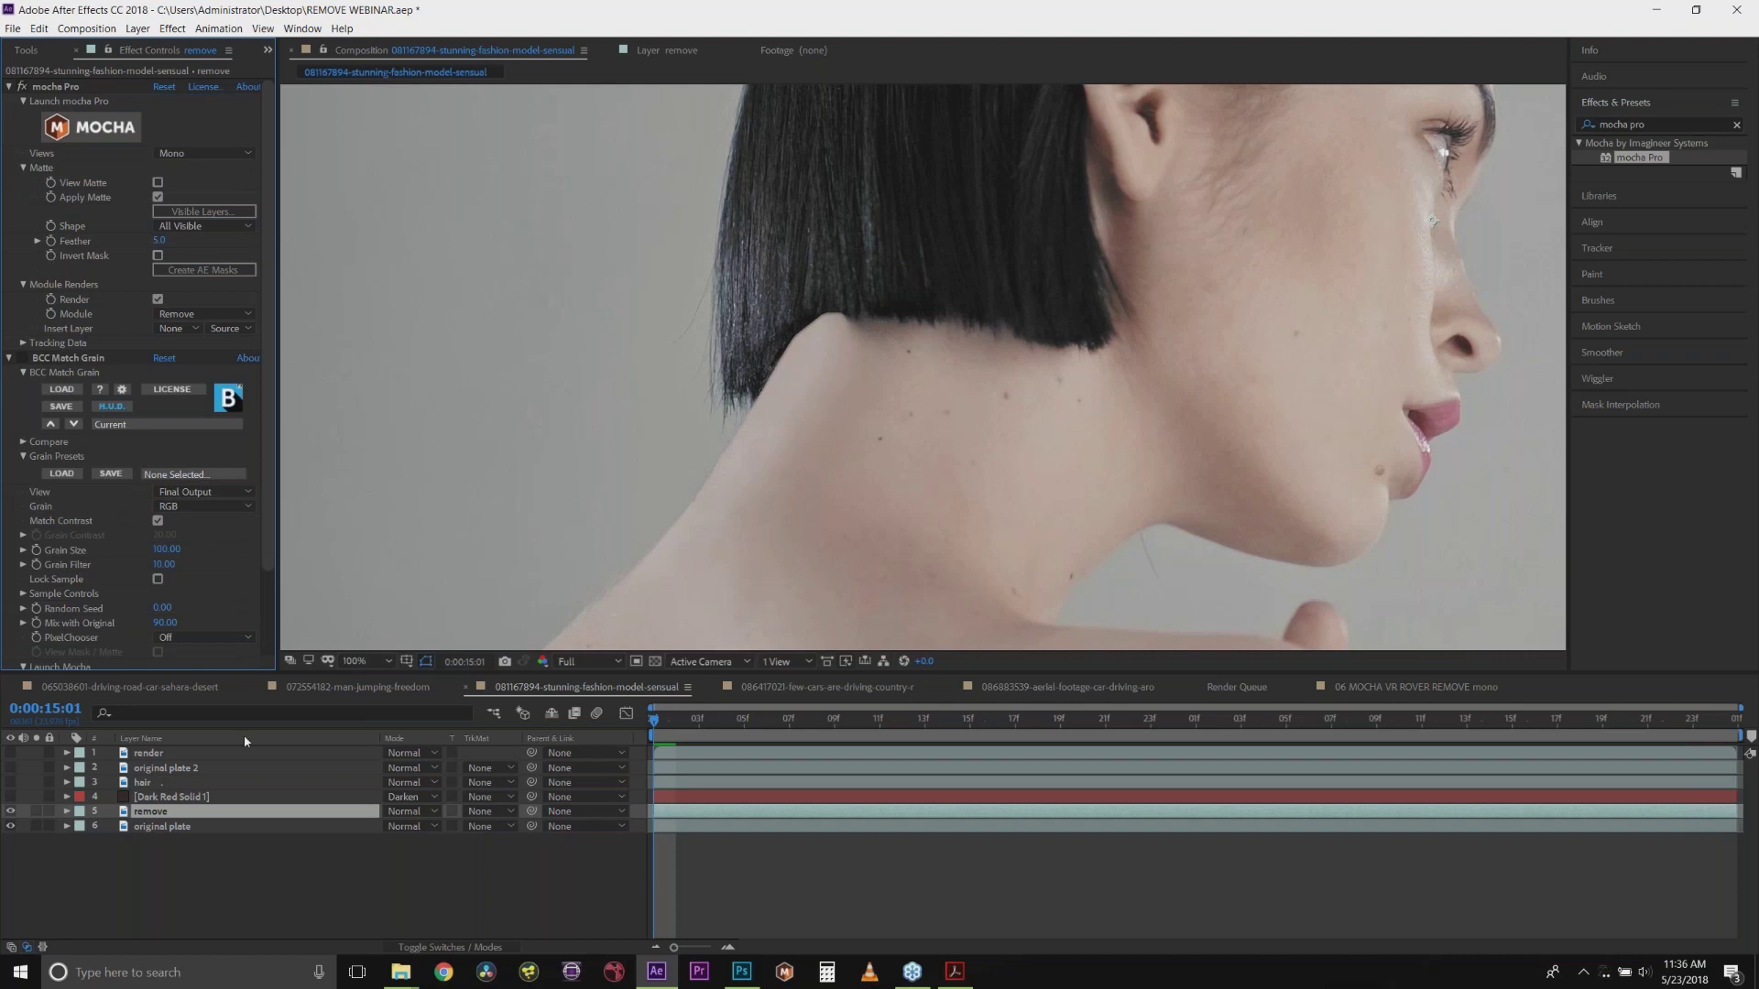
# Step: Launch mocha Pro from the remove layer and view the selected layer's clip instead of the Remove render
pyautogui.click(102, 134)
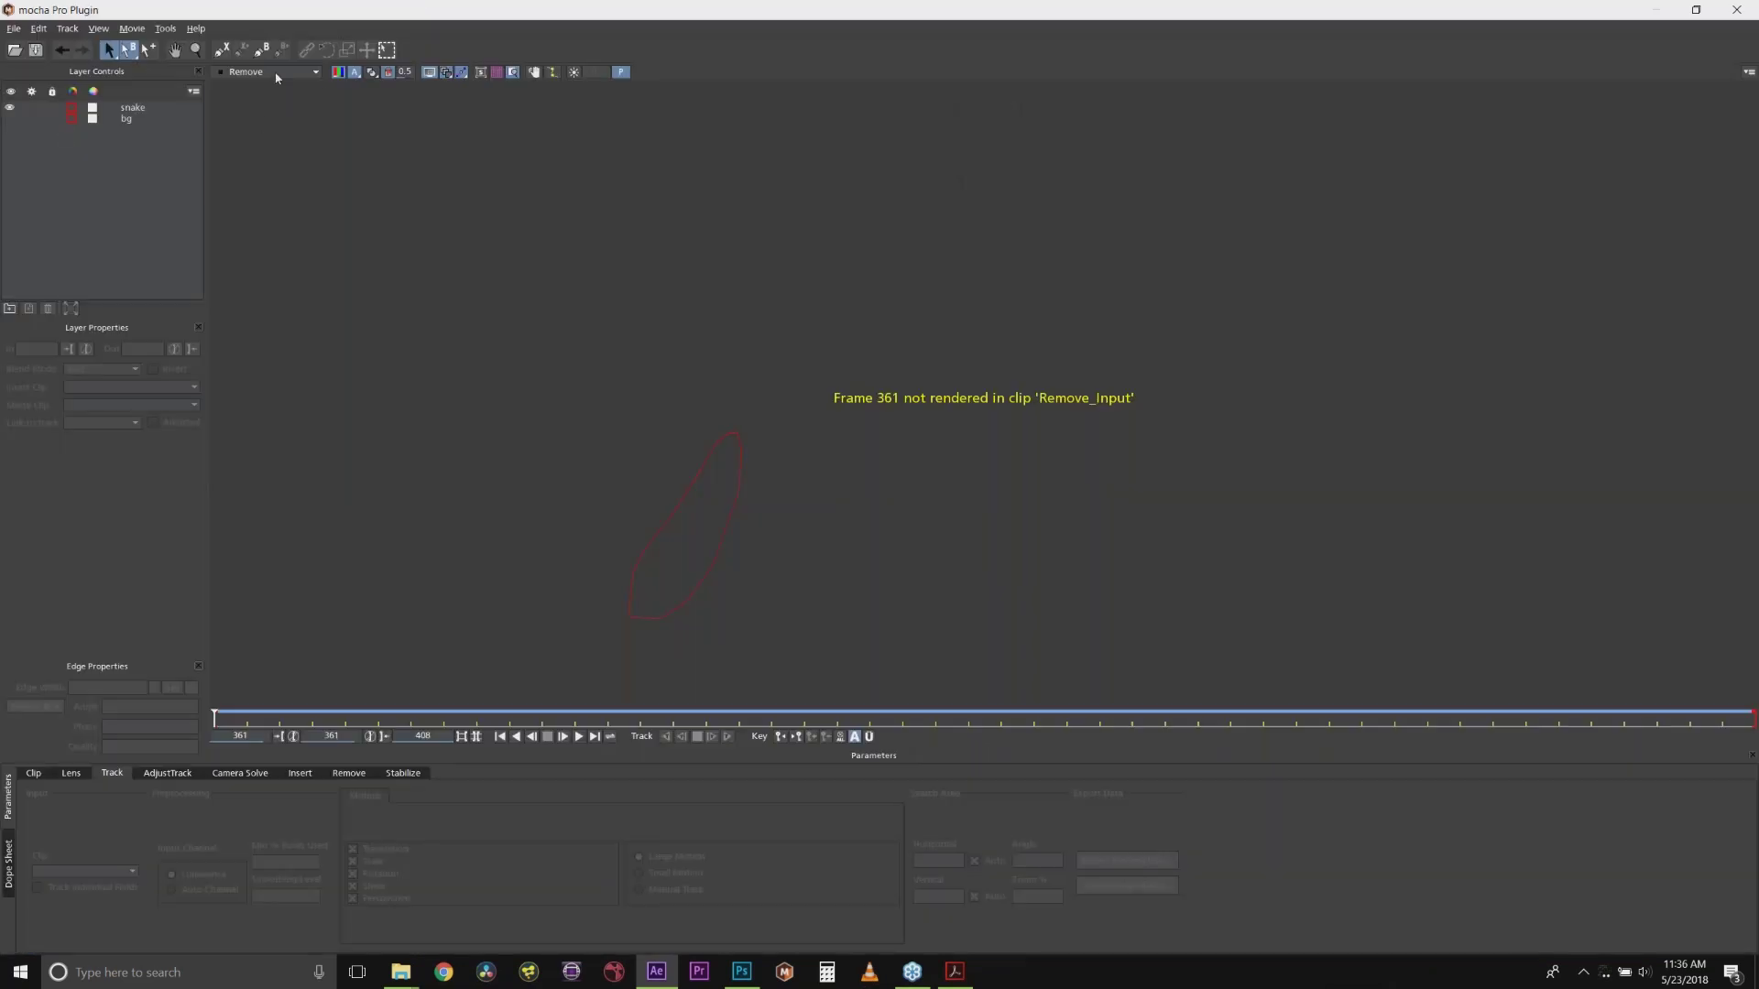
pyautogui.click(267, 72)
pyautogui.click(267, 84)
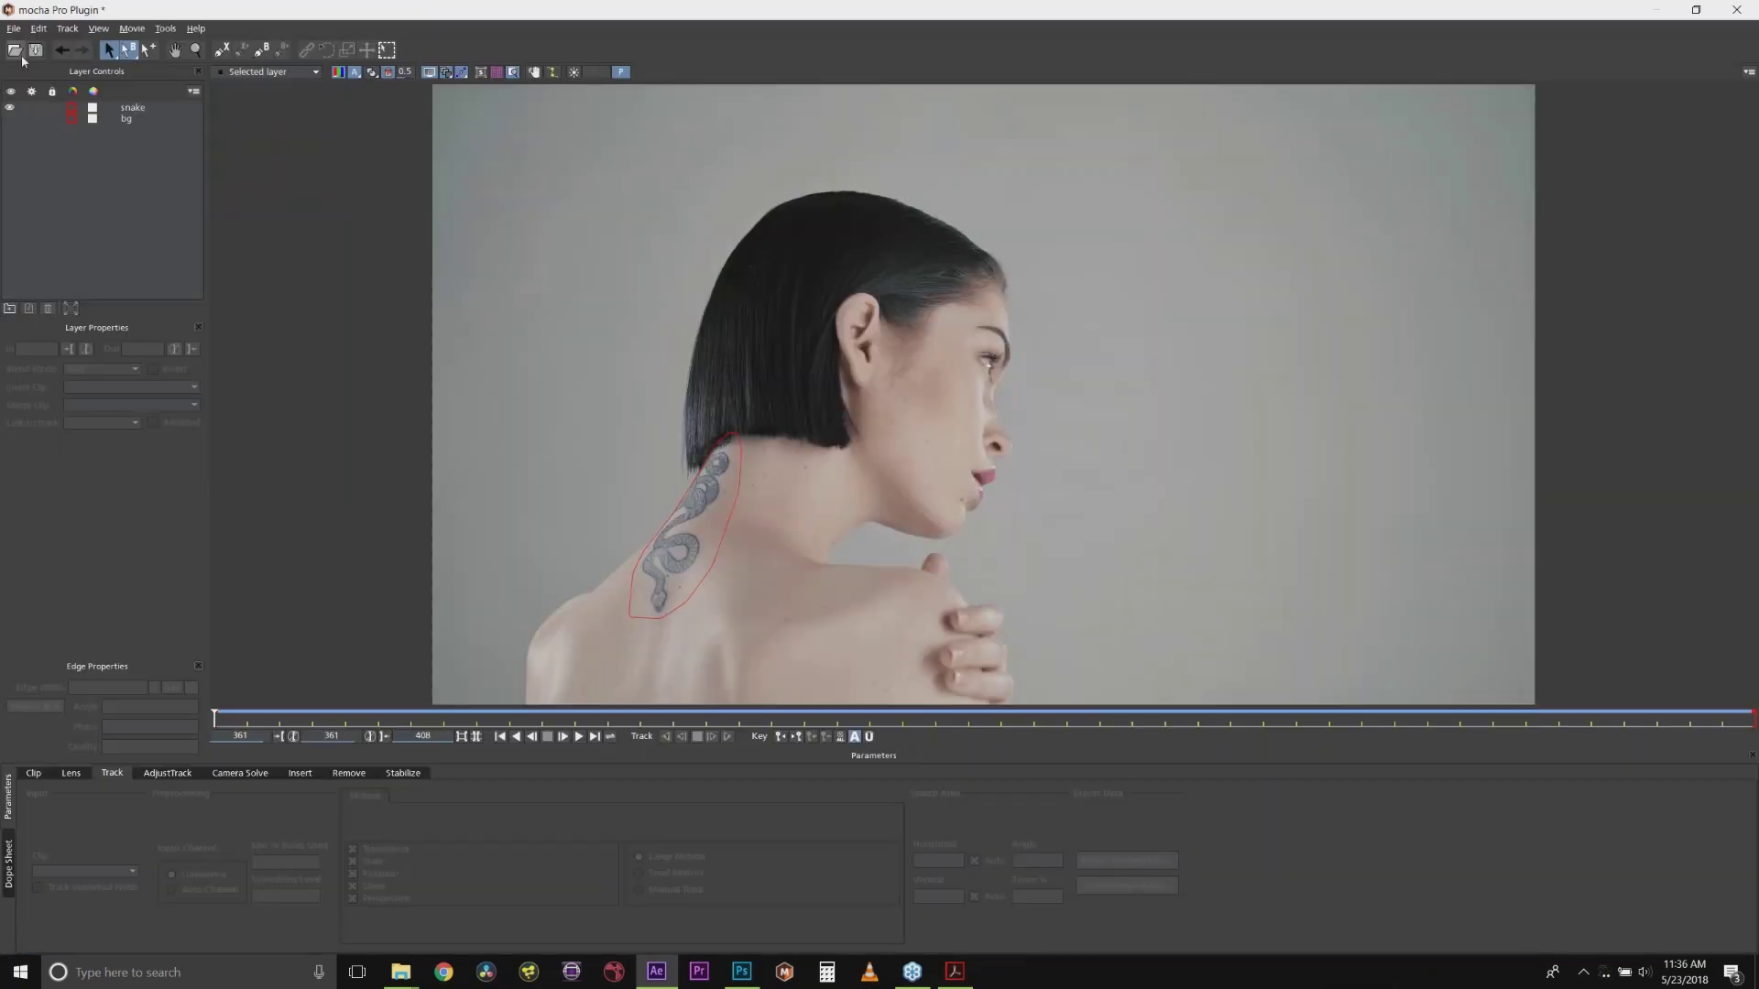
# Step: Draw a closed X-spline around the lower edge of the hair and its shadow on the neck, and name the layer shadow
pyautogui.click(195, 51)
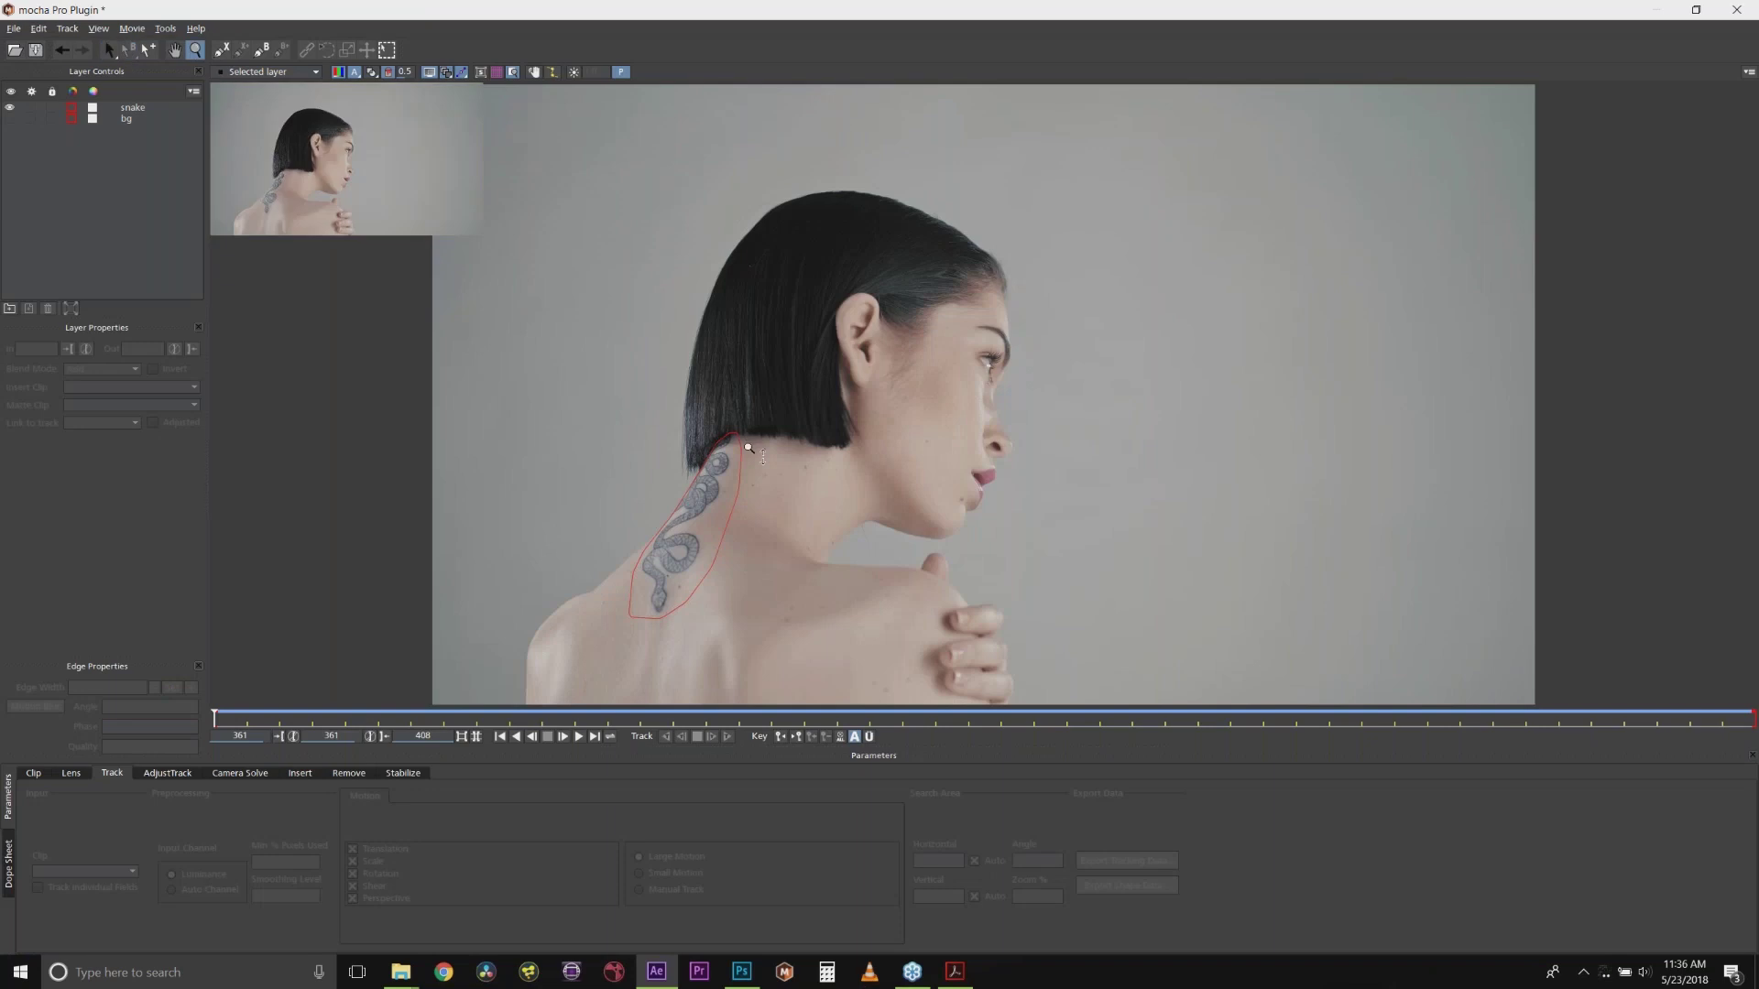
pyautogui.moveTo(751, 447); pyautogui.dragTo(715, 404)
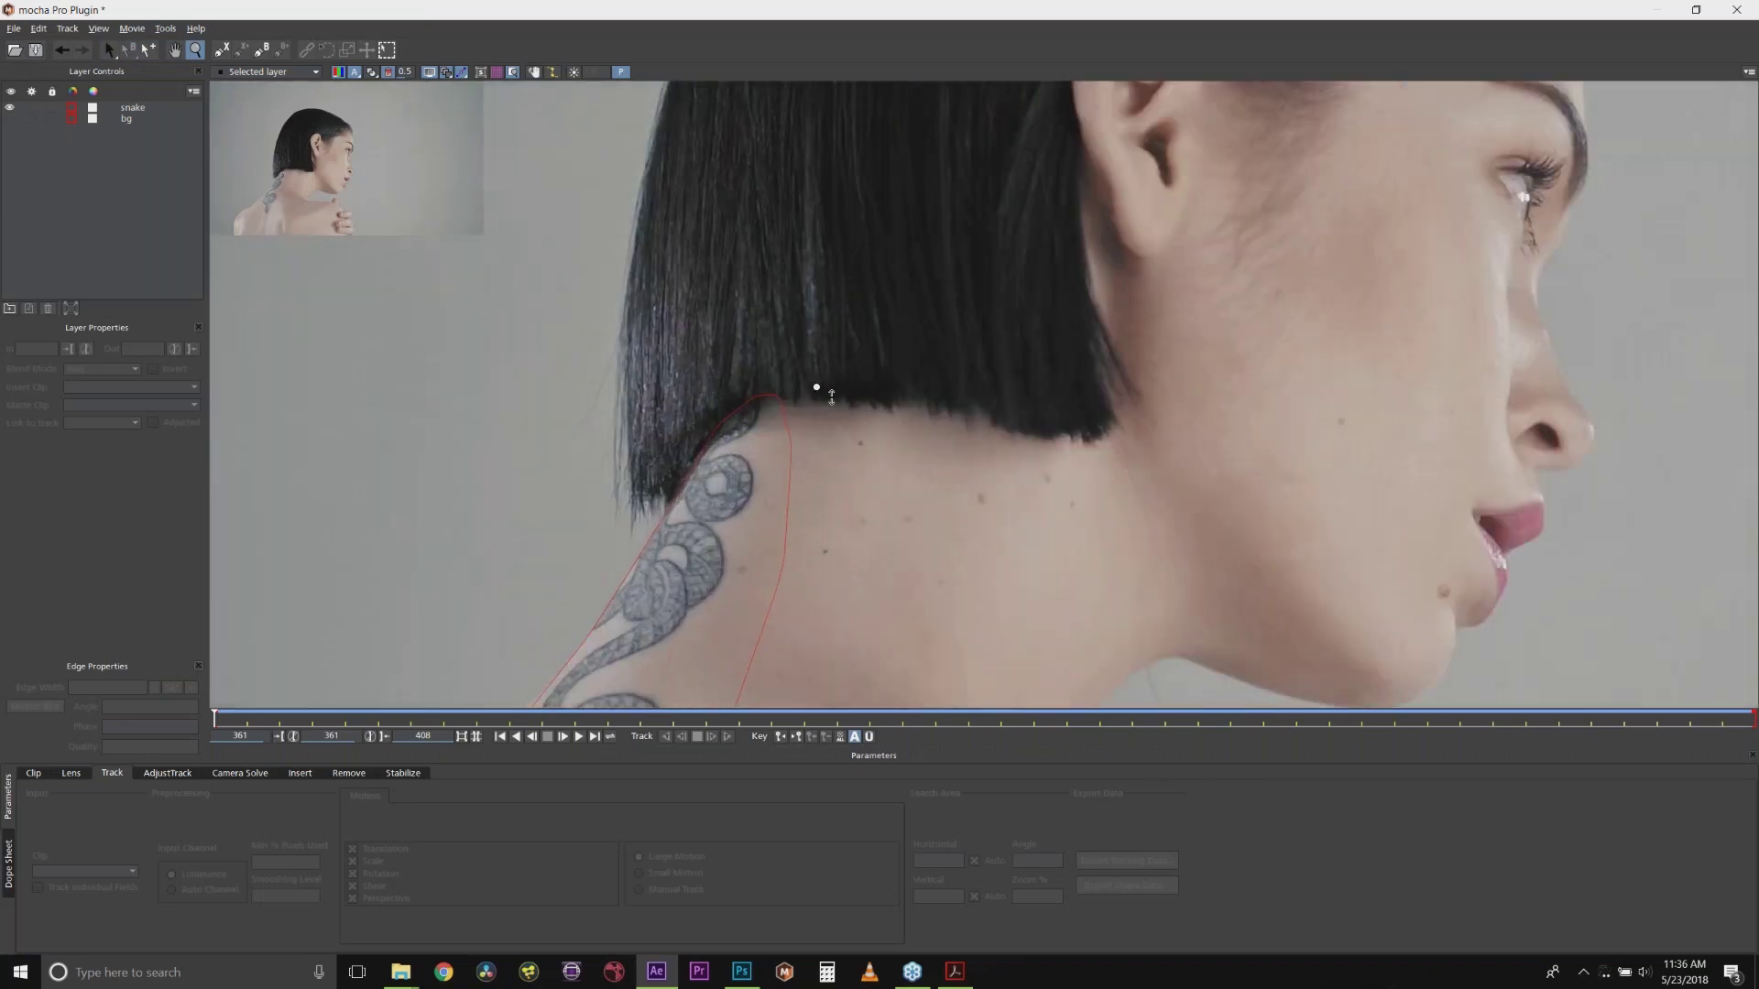
pyautogui.click(222, 50)
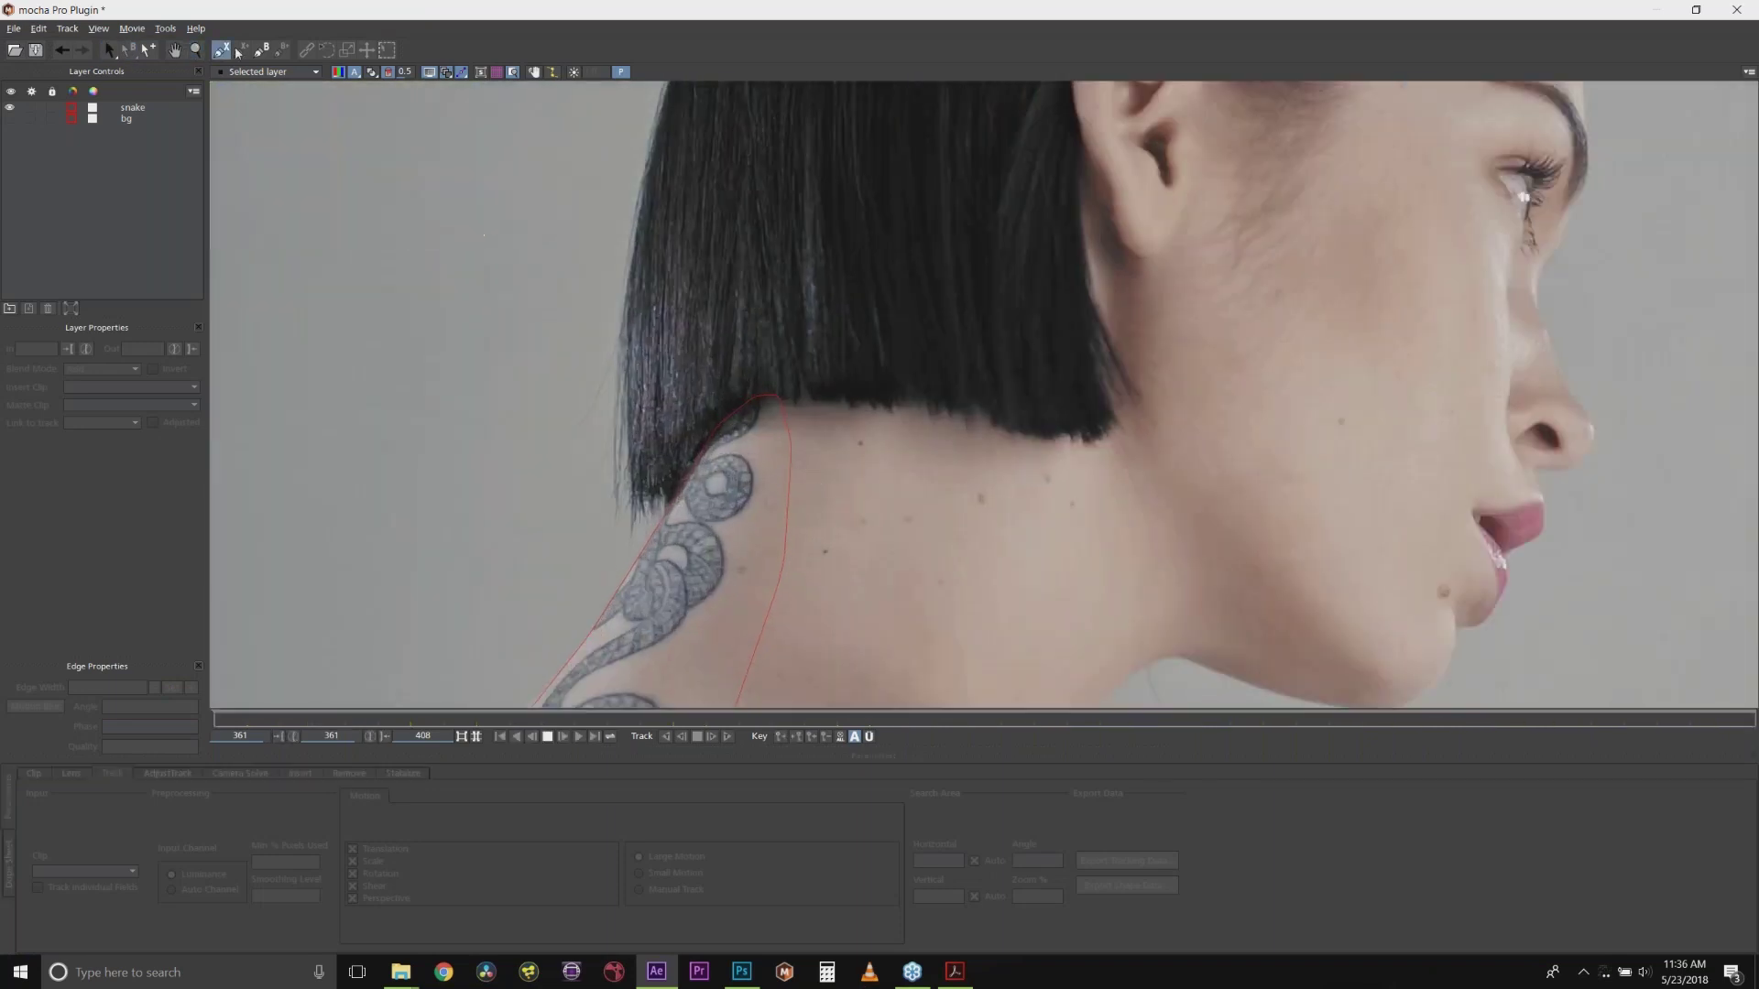
pyautogui.click(711, 447)
pyautogui.click(769, 422)
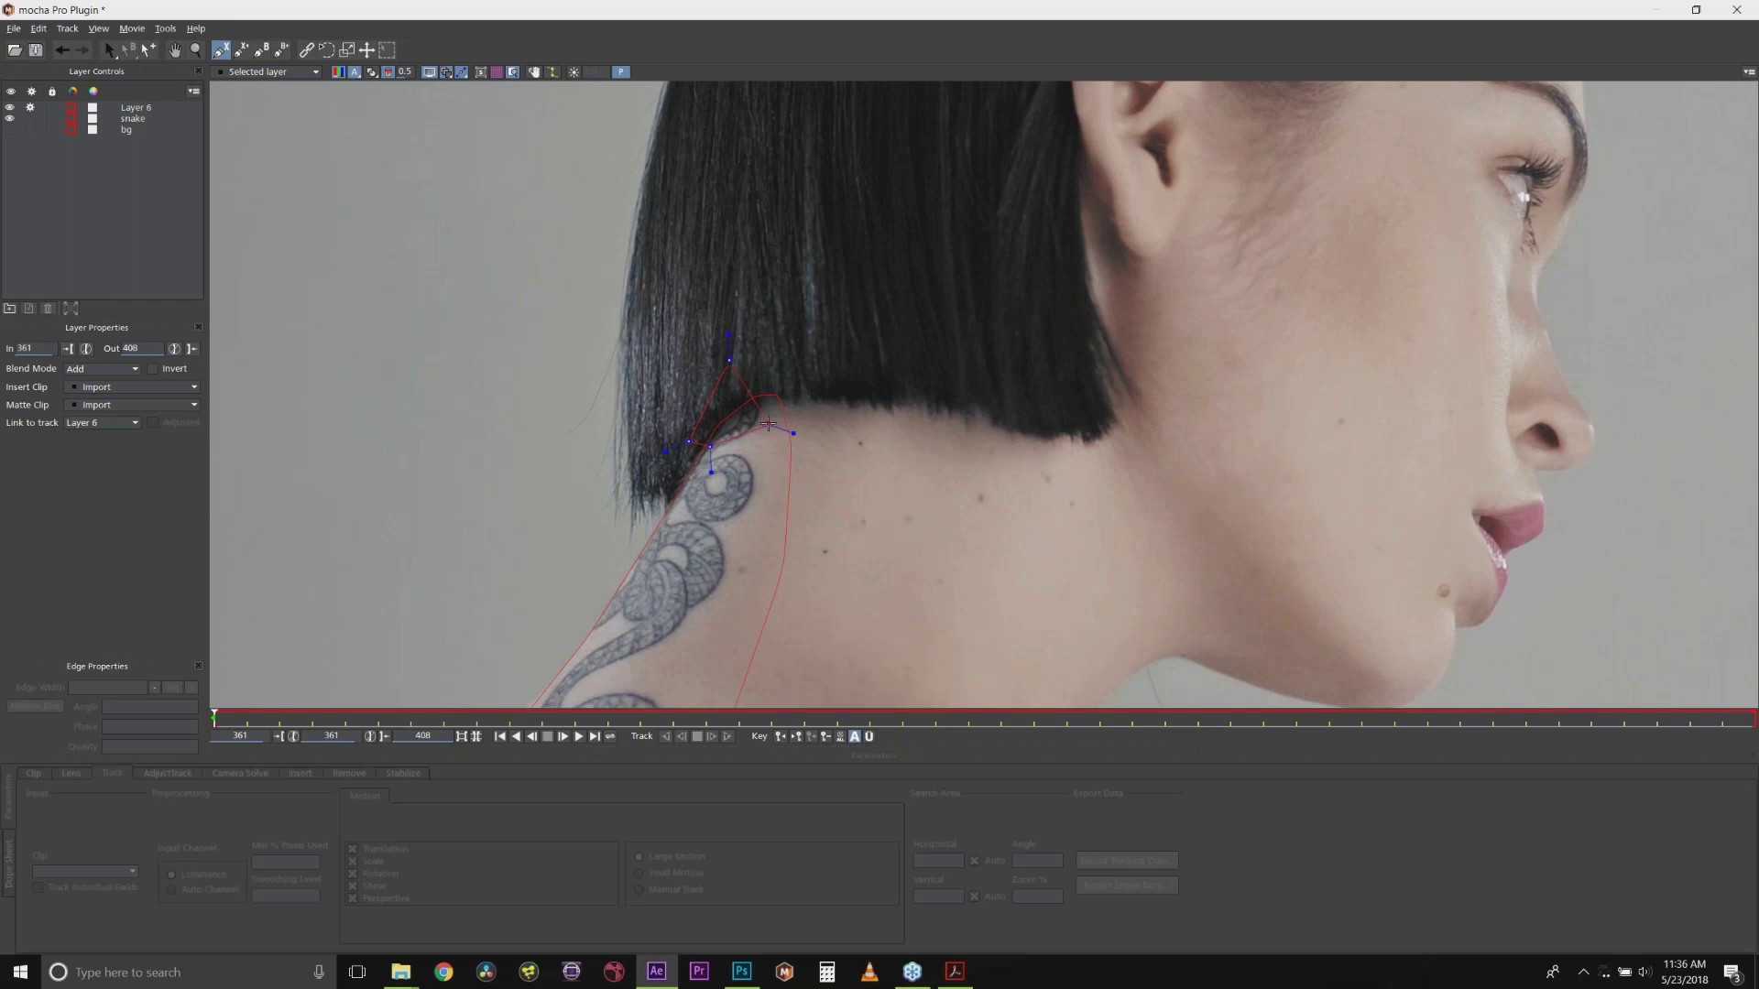
pyautogui.click(859, 437)
pyautogui.click(1005, 466)
pyautogui.click(1076, 460)
pyautogui.click(1107, 430)
pyautogui.click(1092, 386)
pyautogui.click(1026, 329)
pyautogui.click(888, 295)
pyautogui.click(810, 309)
pyautogui.click(788, 333)
pyautogui.rightClick(752, 385)
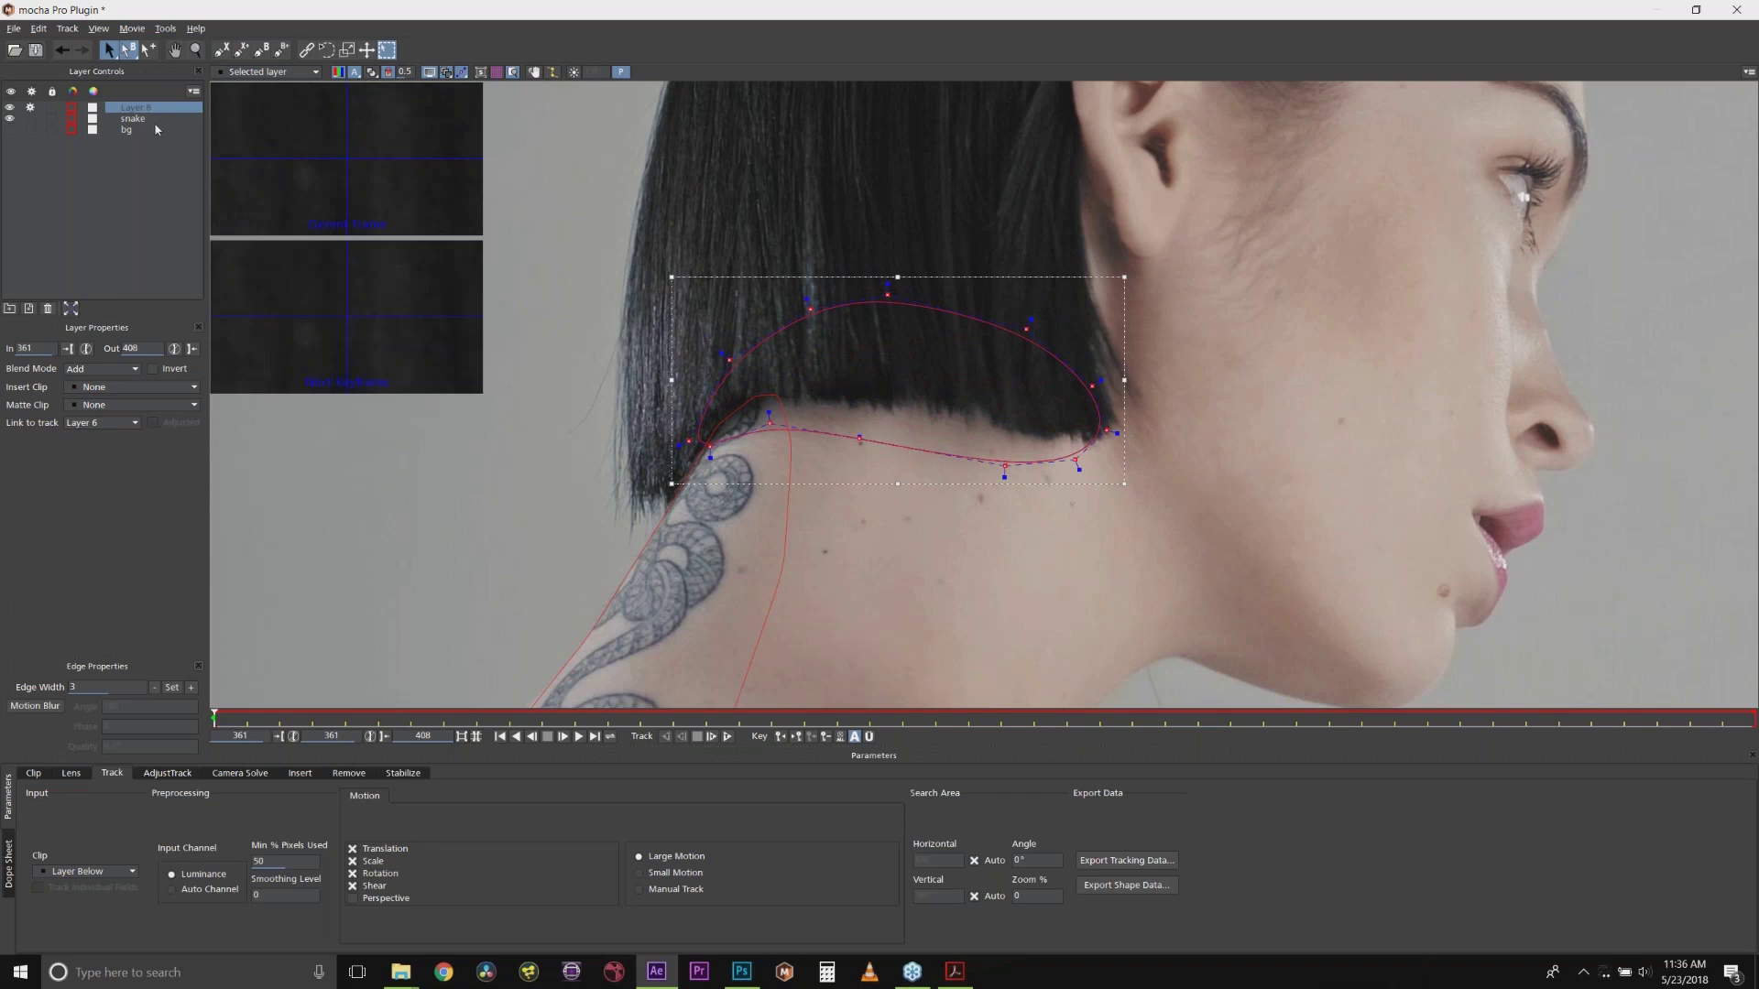
pyautogui.doubleClick(138, 108)
pyautogui.write('shadow')
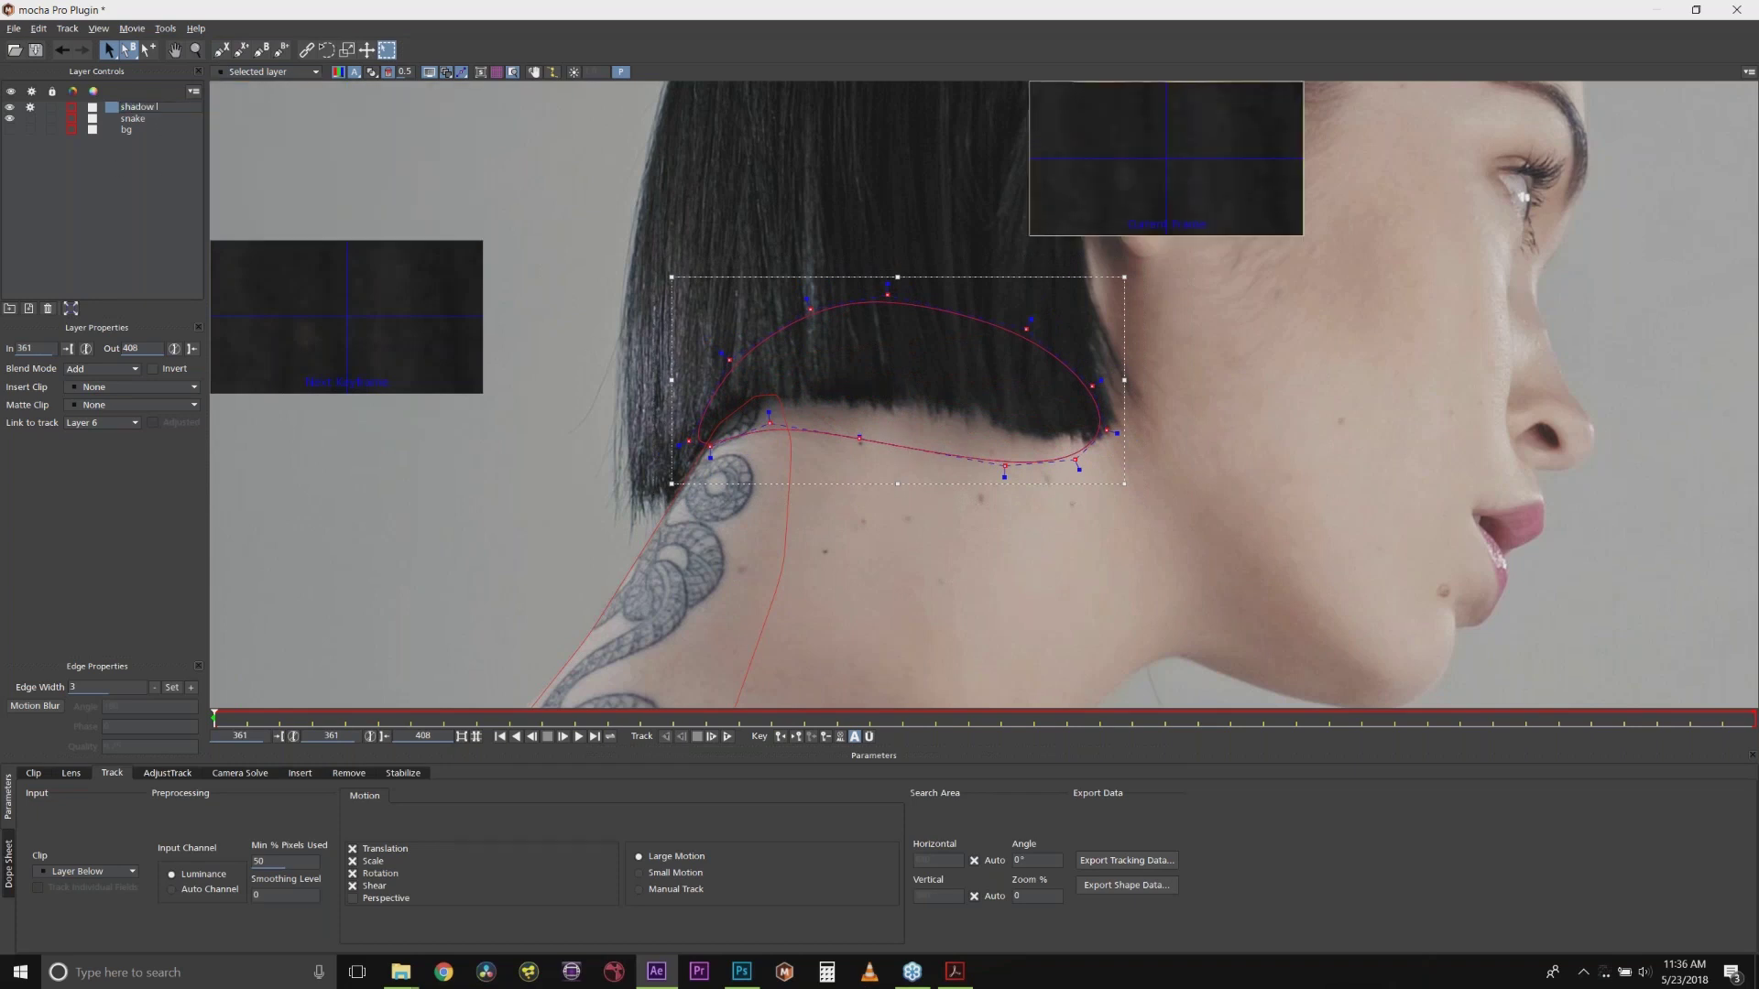
# Step: Track the shadow layer forward through frame 408 and reposition the spline's nape-side points to follow the hairline above the tattoo
pyautogui.click(728, 737)
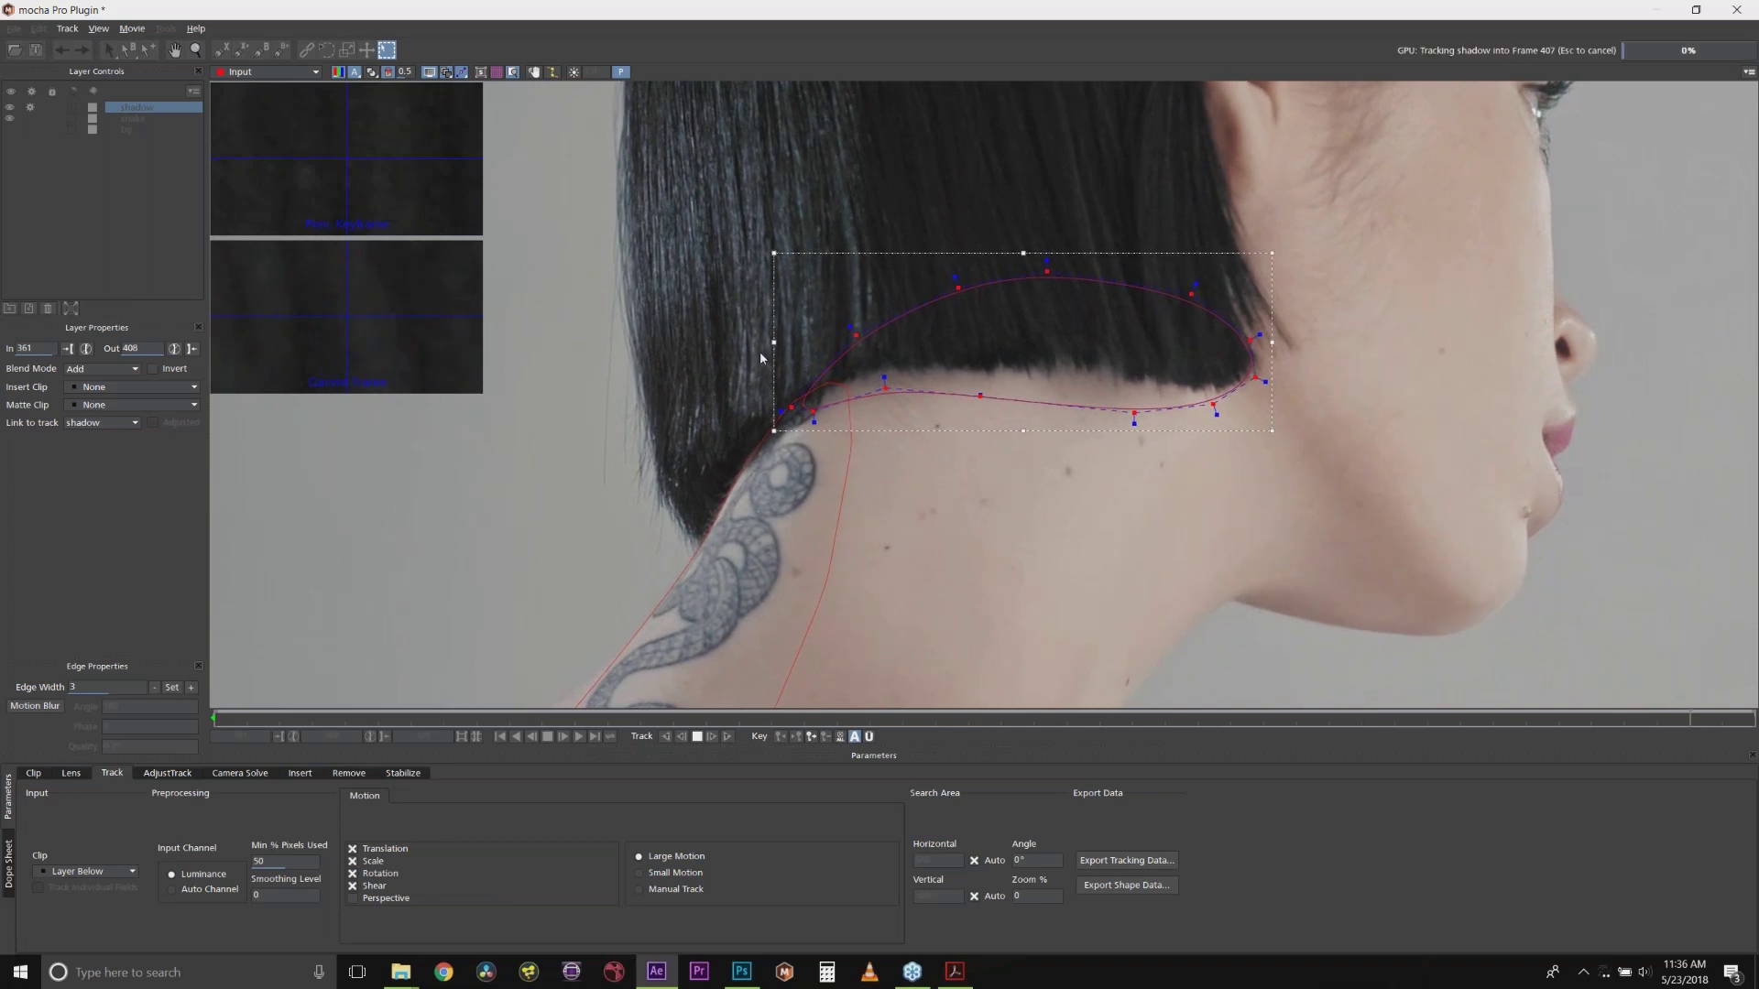
pyautogui.moveTo(711, 303); pyautogui.dragTo(865, 392)
pyautogui.moveTo(1130, 401); pyautogui.dragTo(1129, 401)
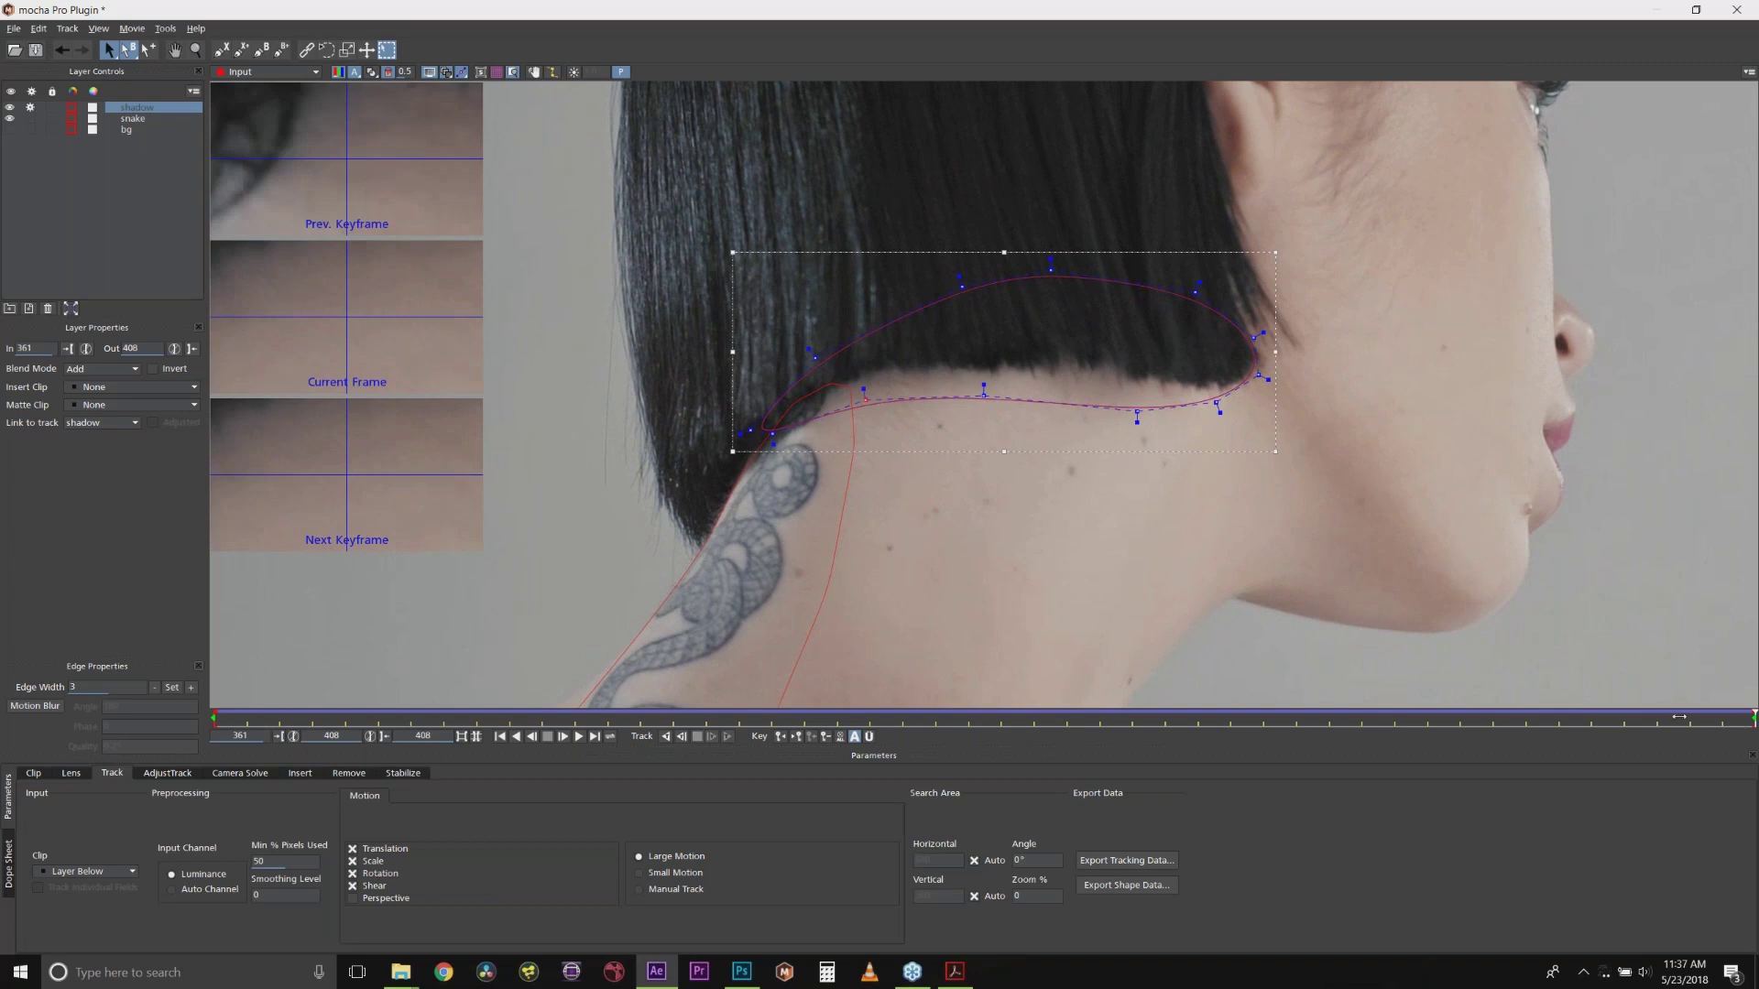
# Step: Return to frame 361 and copy the selected shadow shape to the clipboard as mocha shape data for AE
pyautogui.moveTo(1750, 719); pyautogui.dragTo(214, 720)
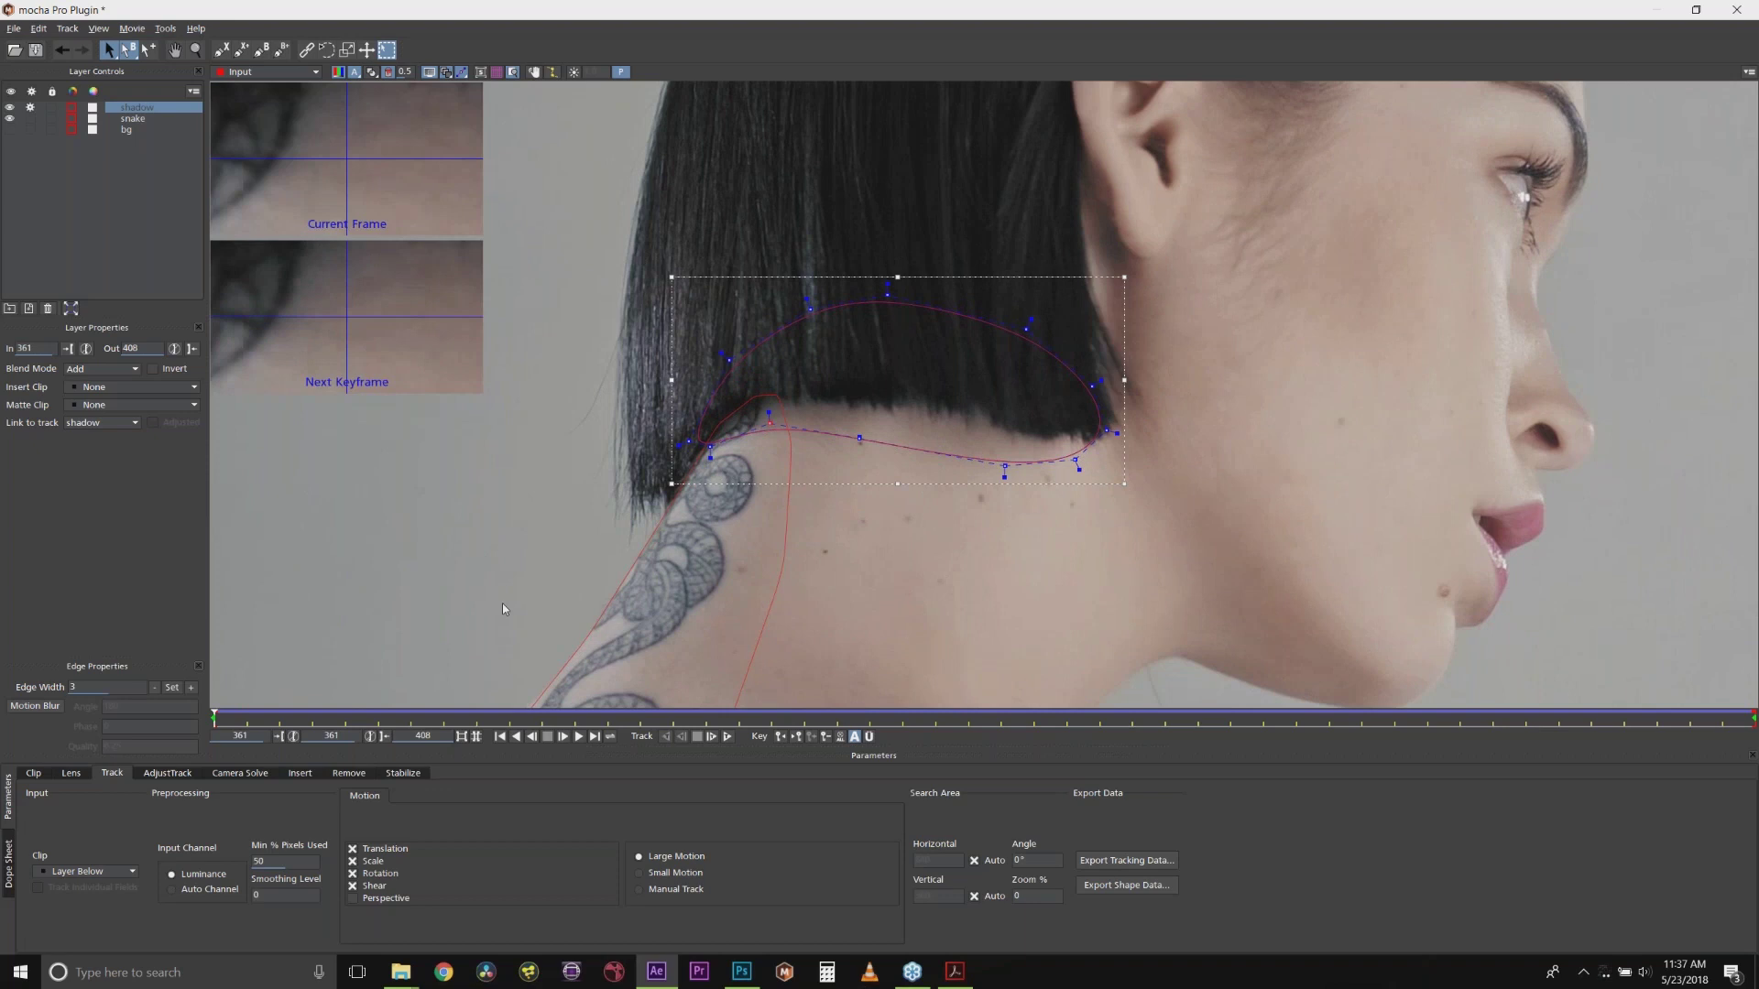
pyautogui.click(1124, 885)
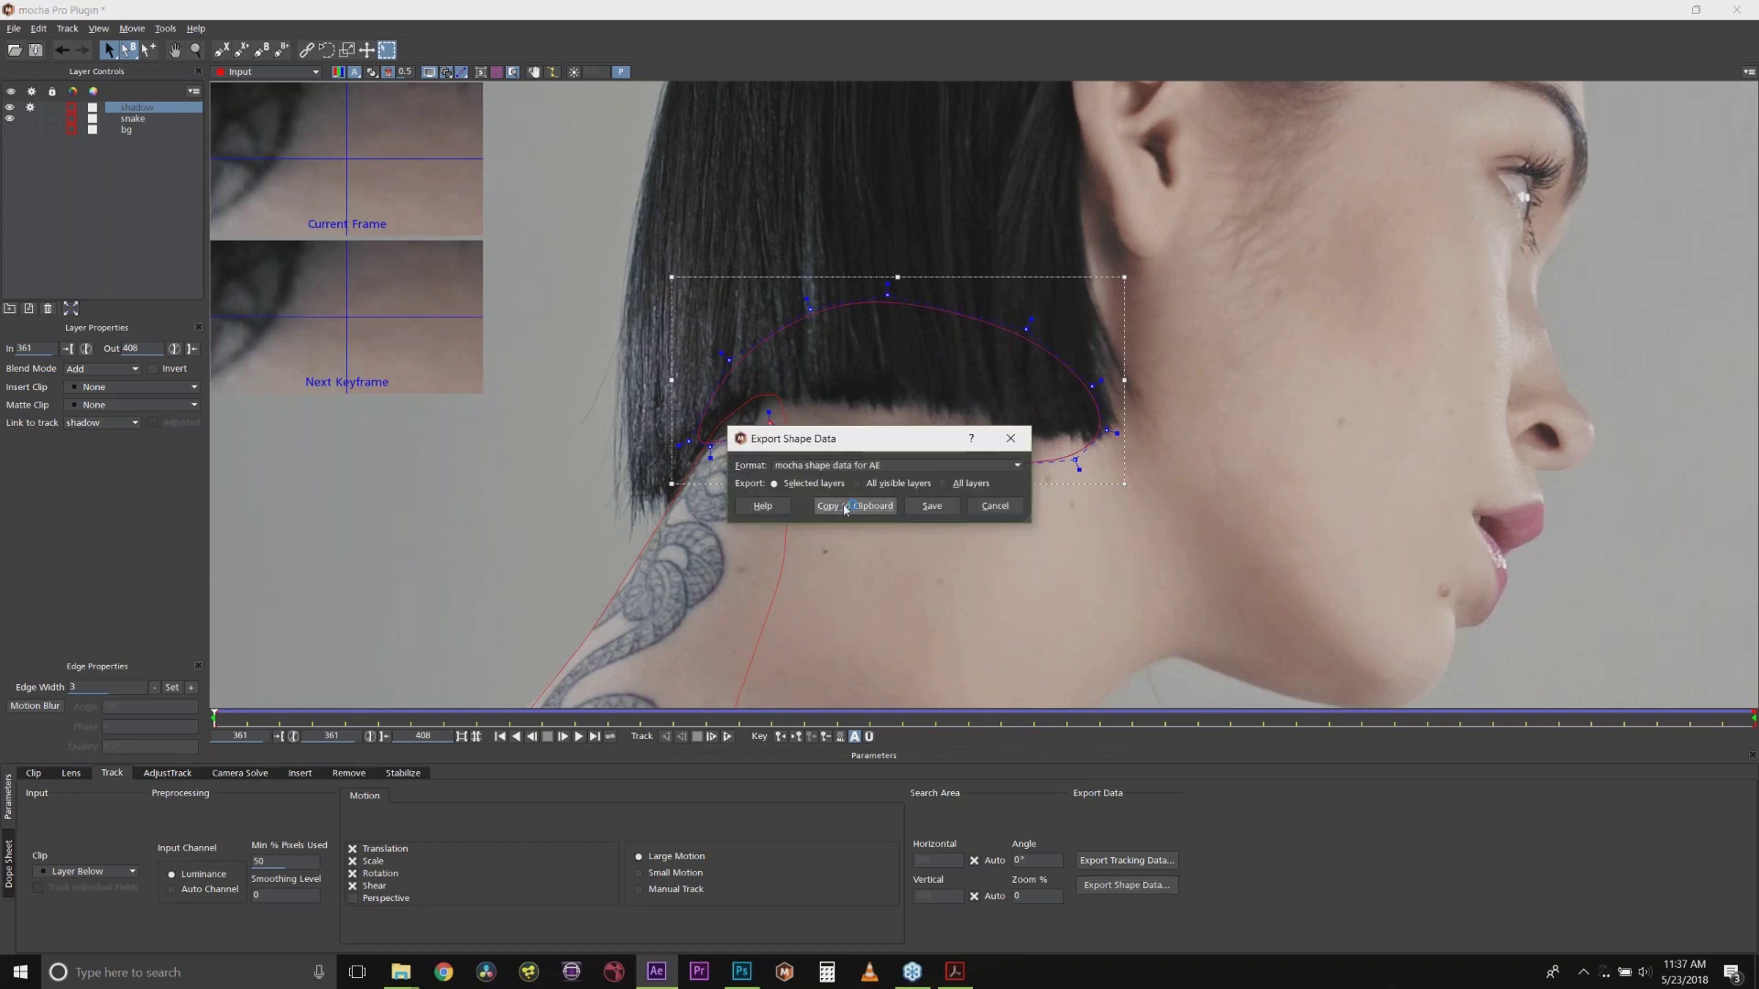
pyautogui.click(844, 506)
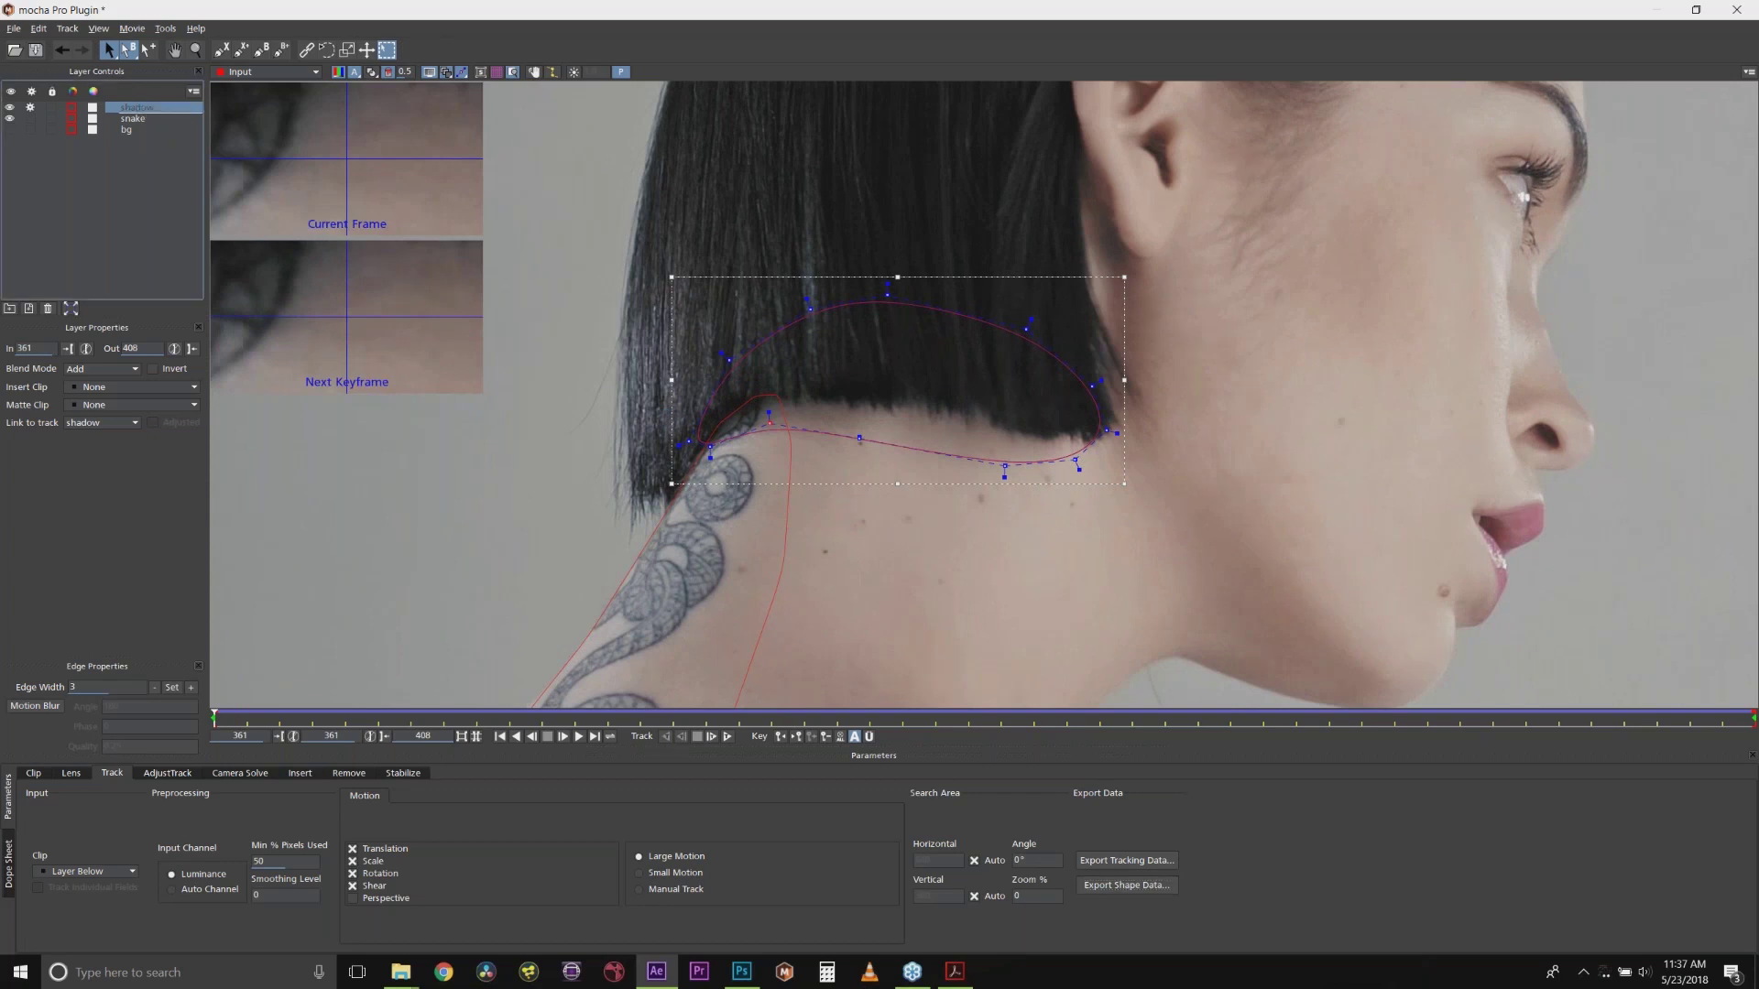
# Step: Move the shadow layer beneath the bg layer, and save and close the mocha Pro project
pyautogui.moveTo(142, 108); pyautogui.dragTo(137, 133)
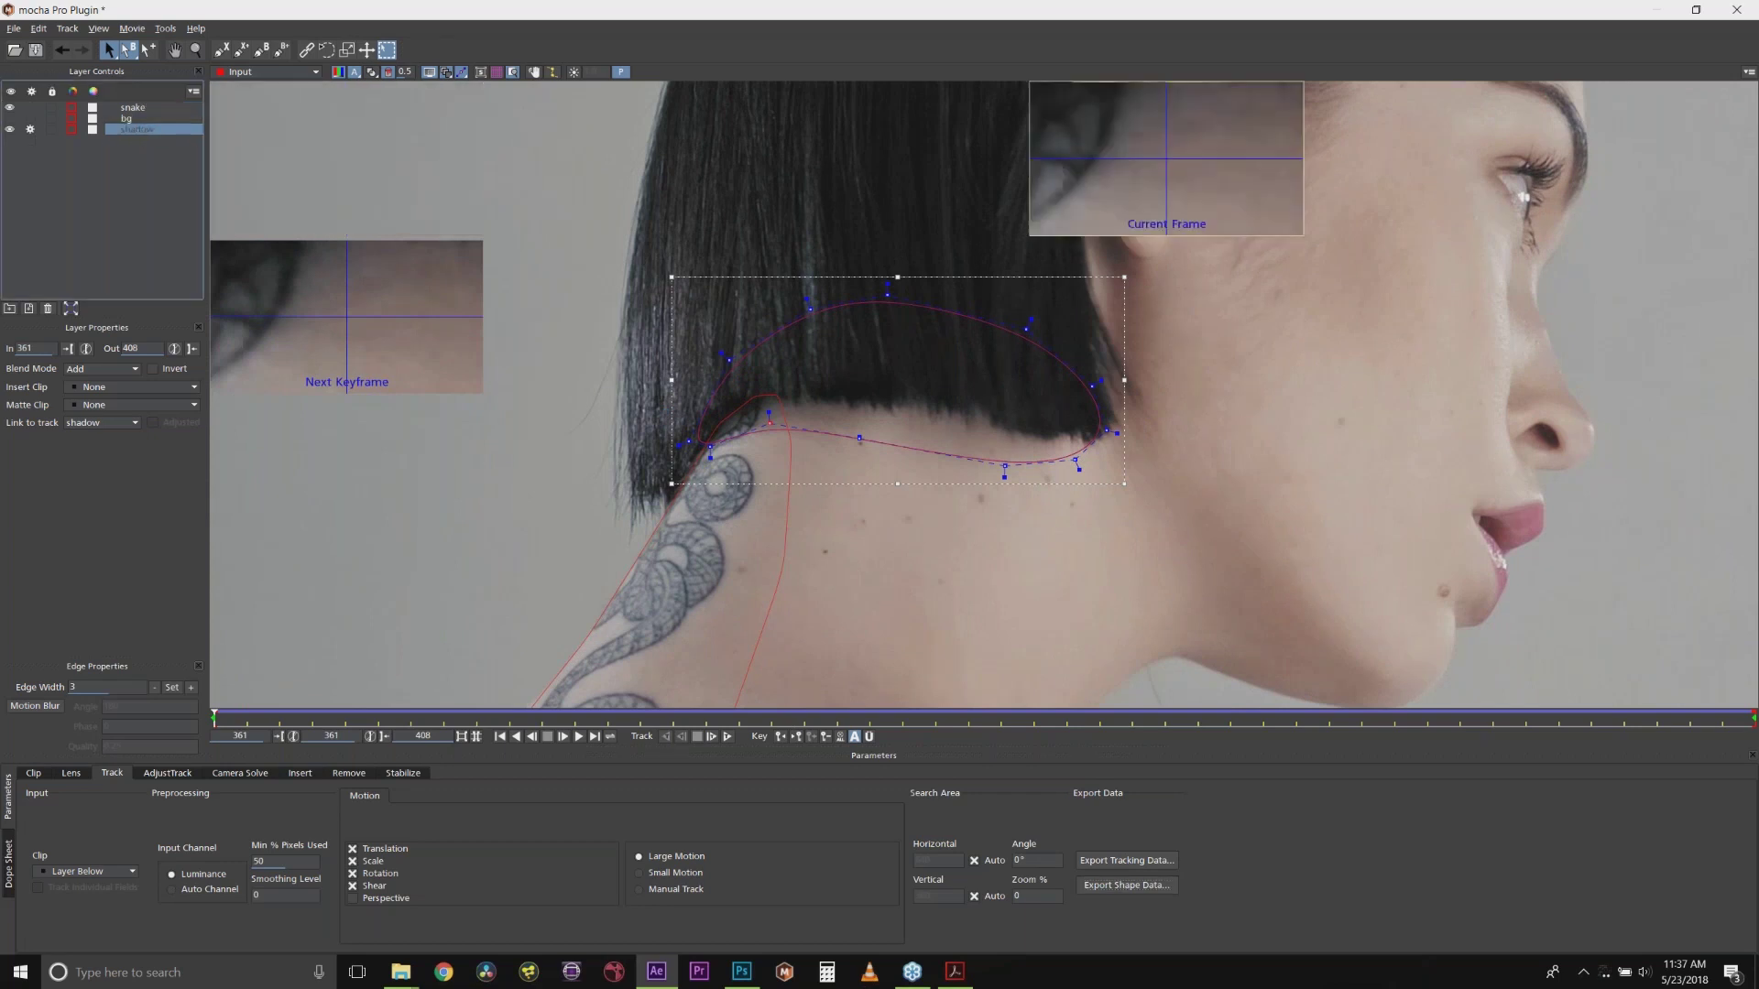
pyautogui.click(133, 107)
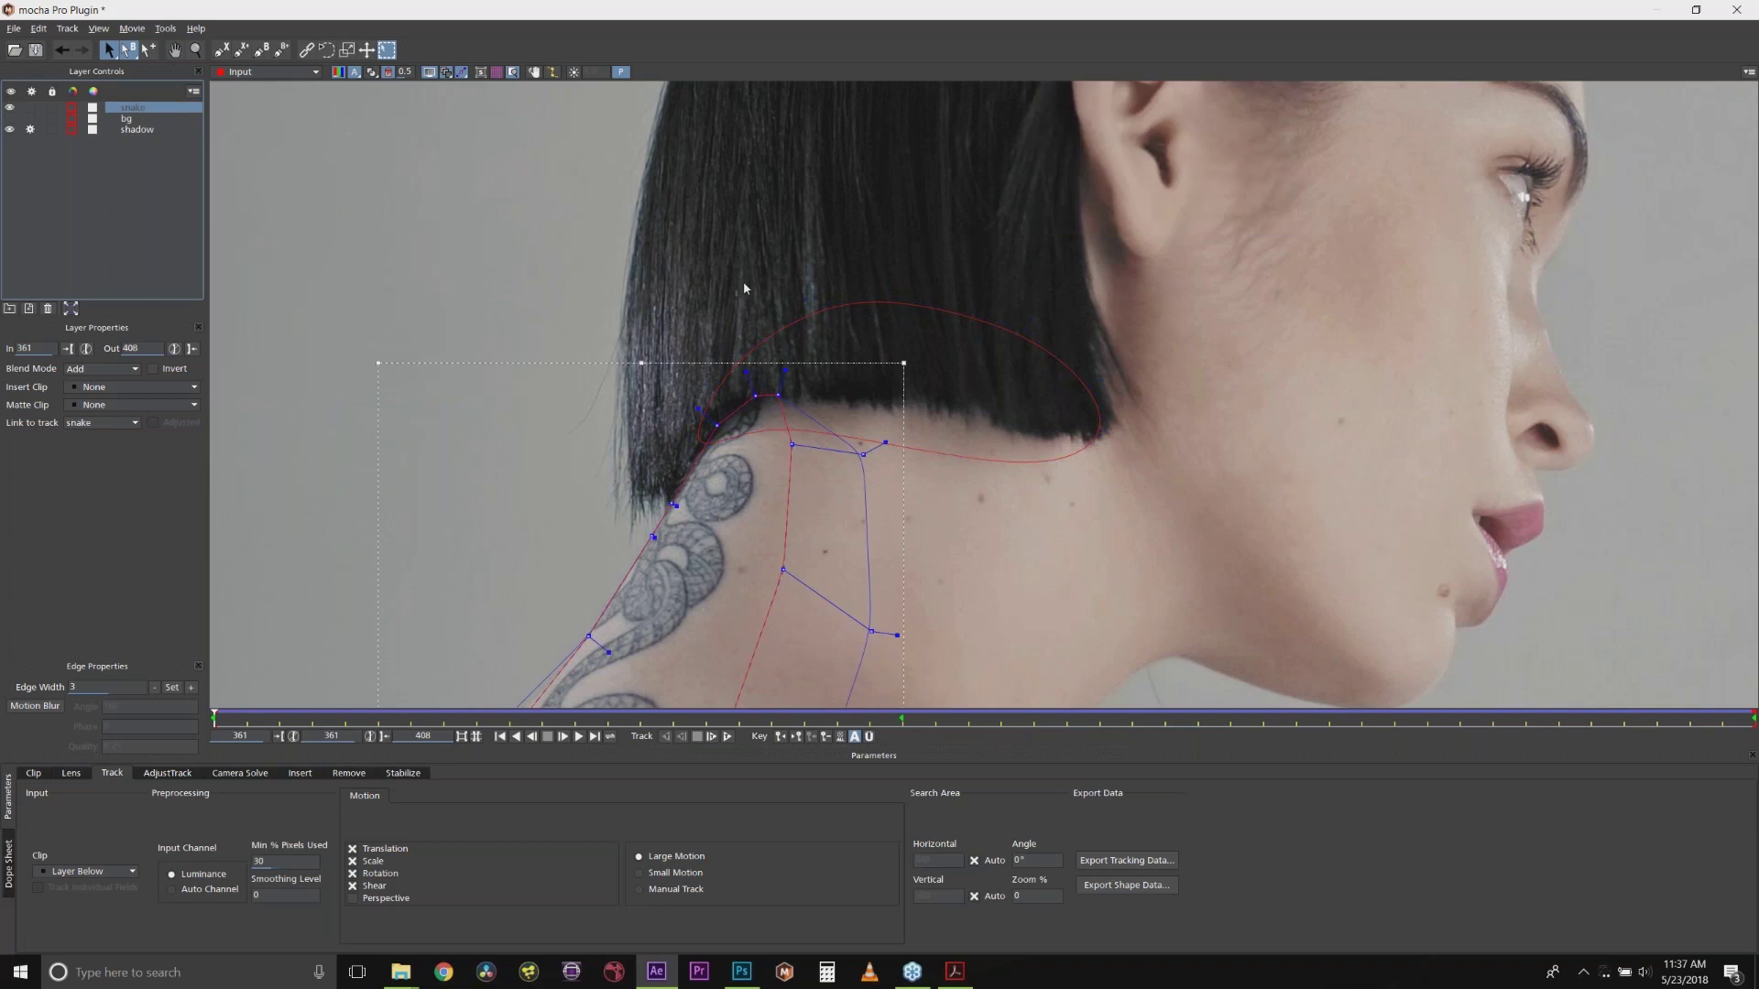
pyautogui.click(35, 49)
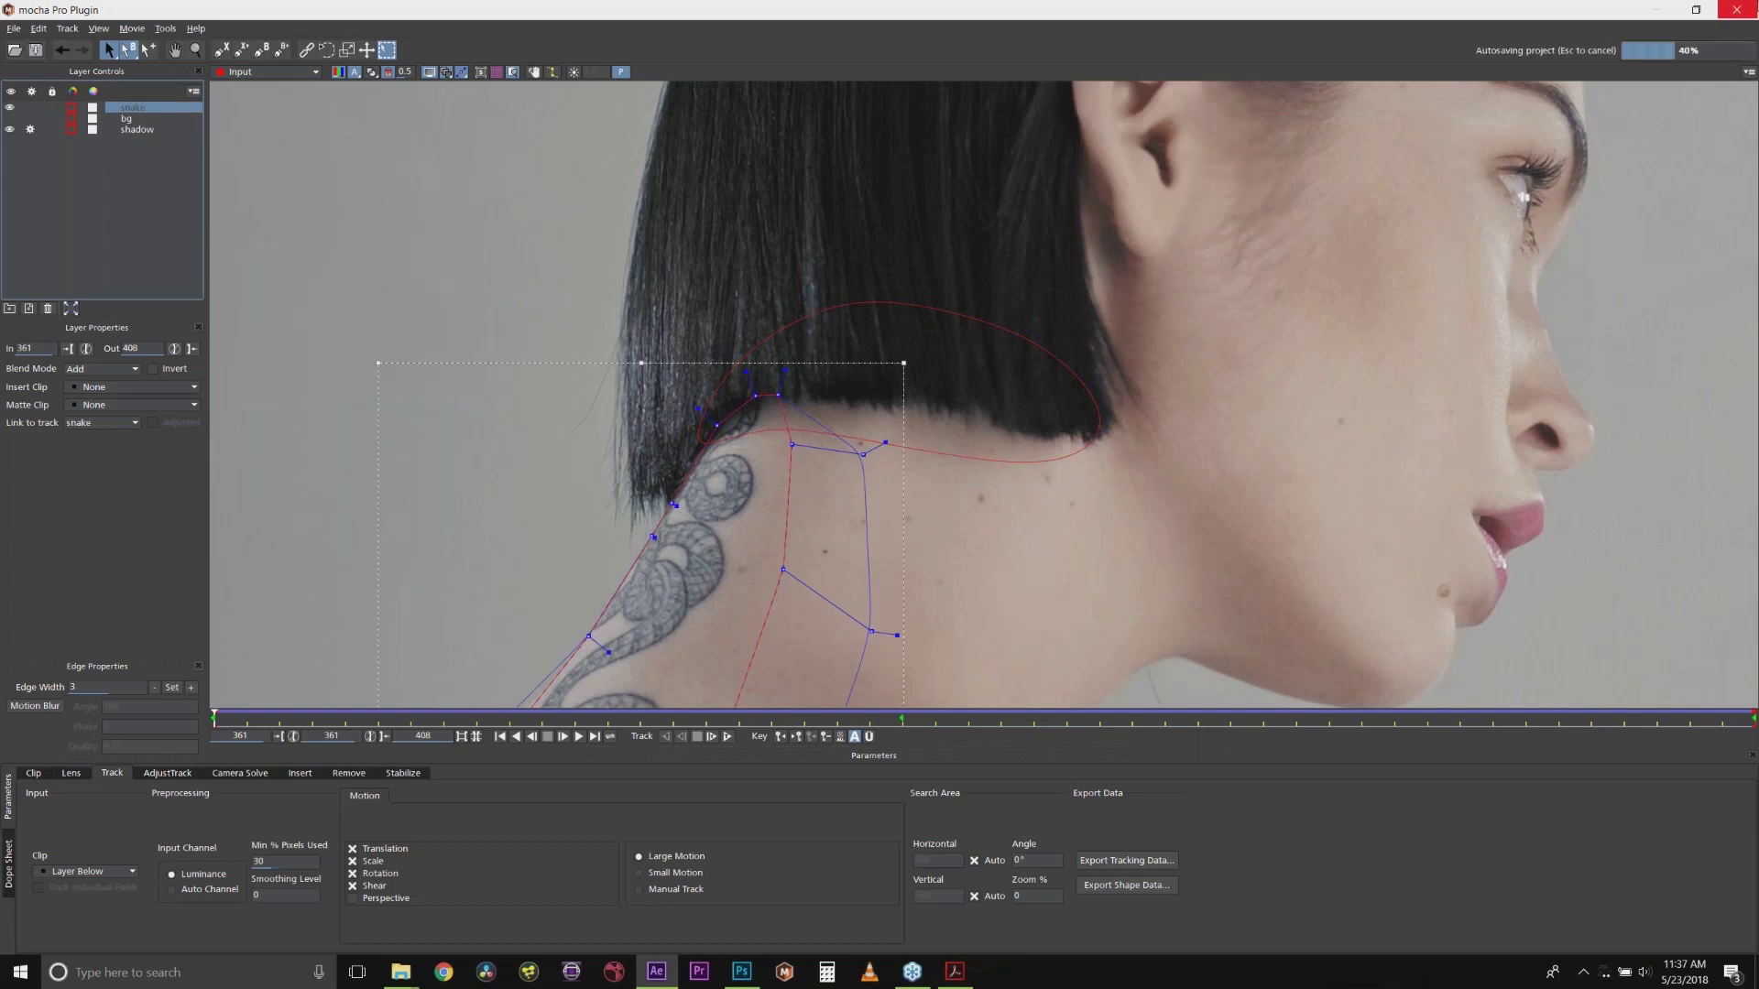
pyautogui.click(1750, 7)
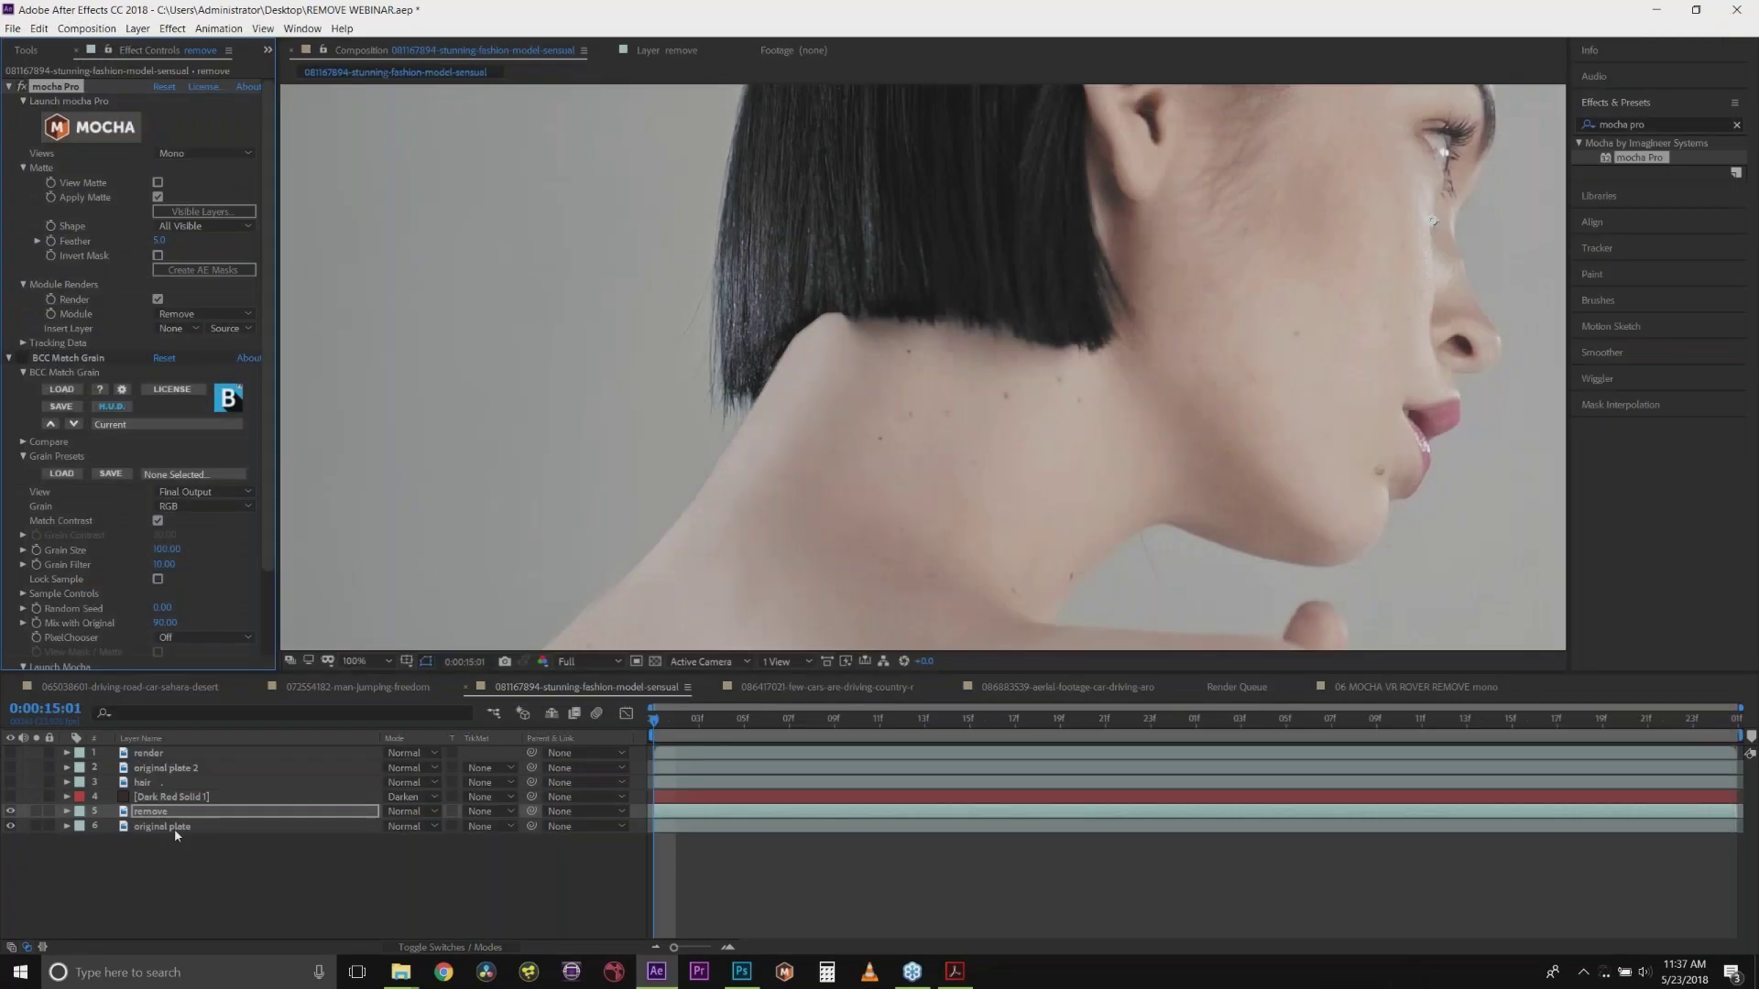
# Step: Duplicate the original plate layer and place the copy directly above the remove layer
pyautogui.hotkey('ctrl', 'd')
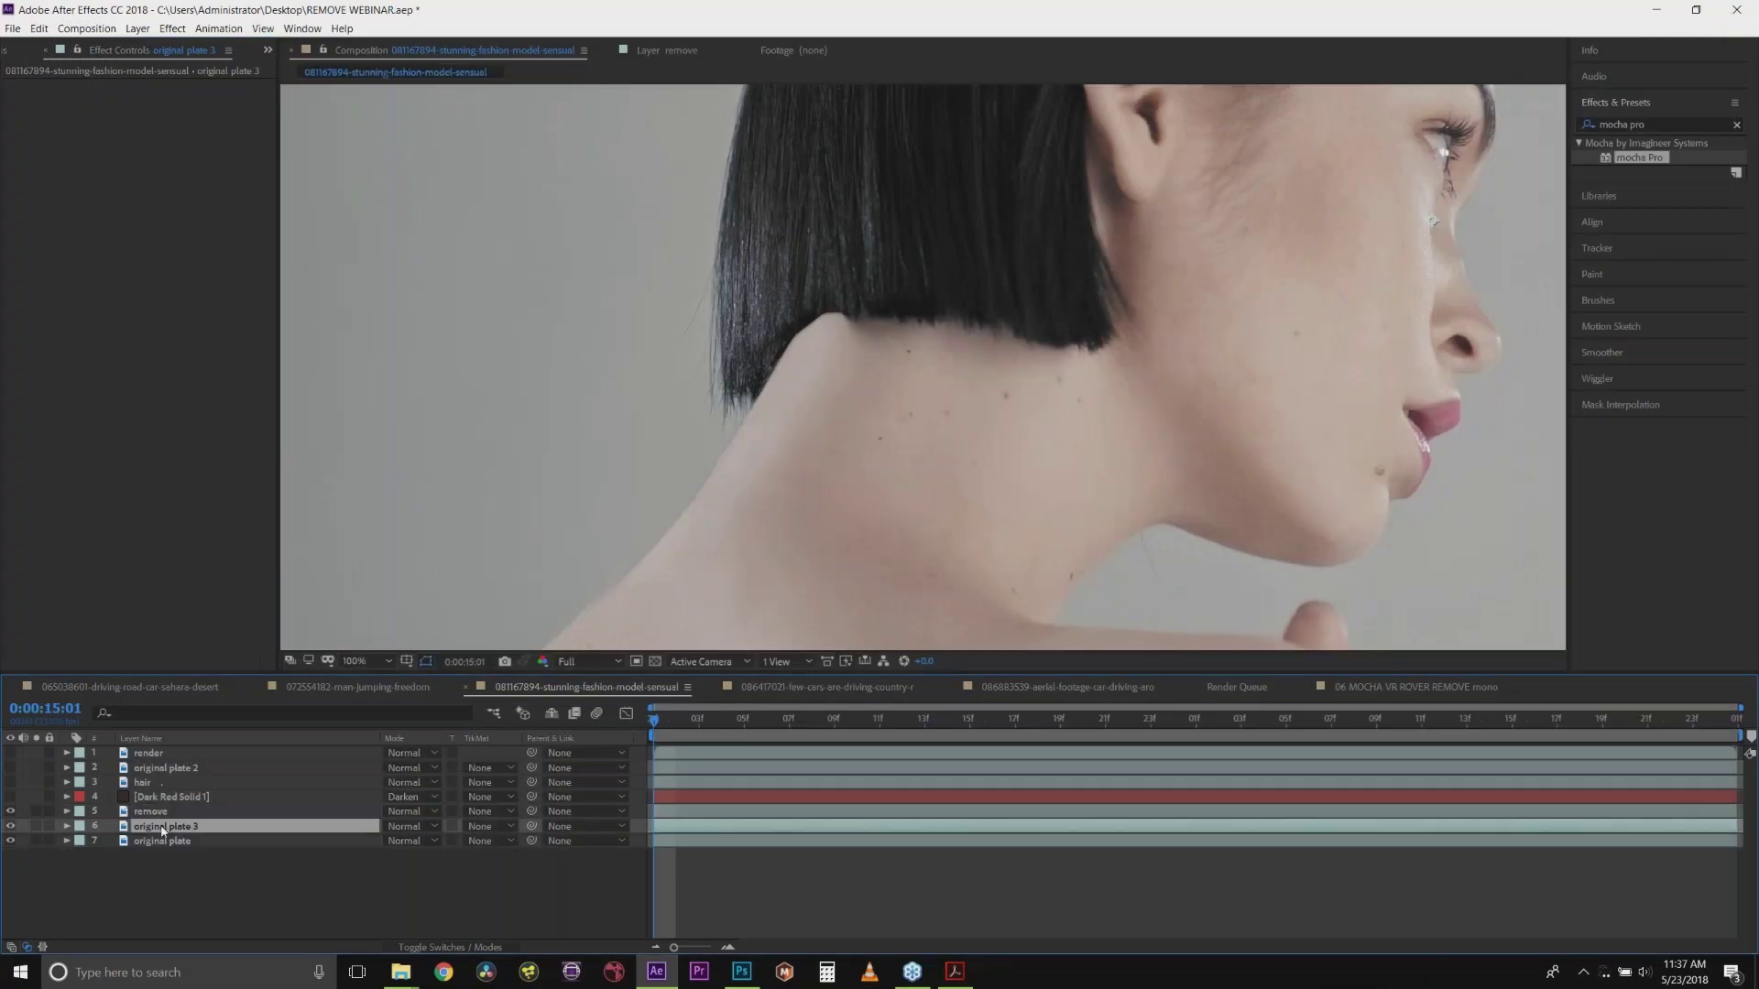
pyautogui.moveTo(168, 830); pyautogui.dragTo(167, 811)
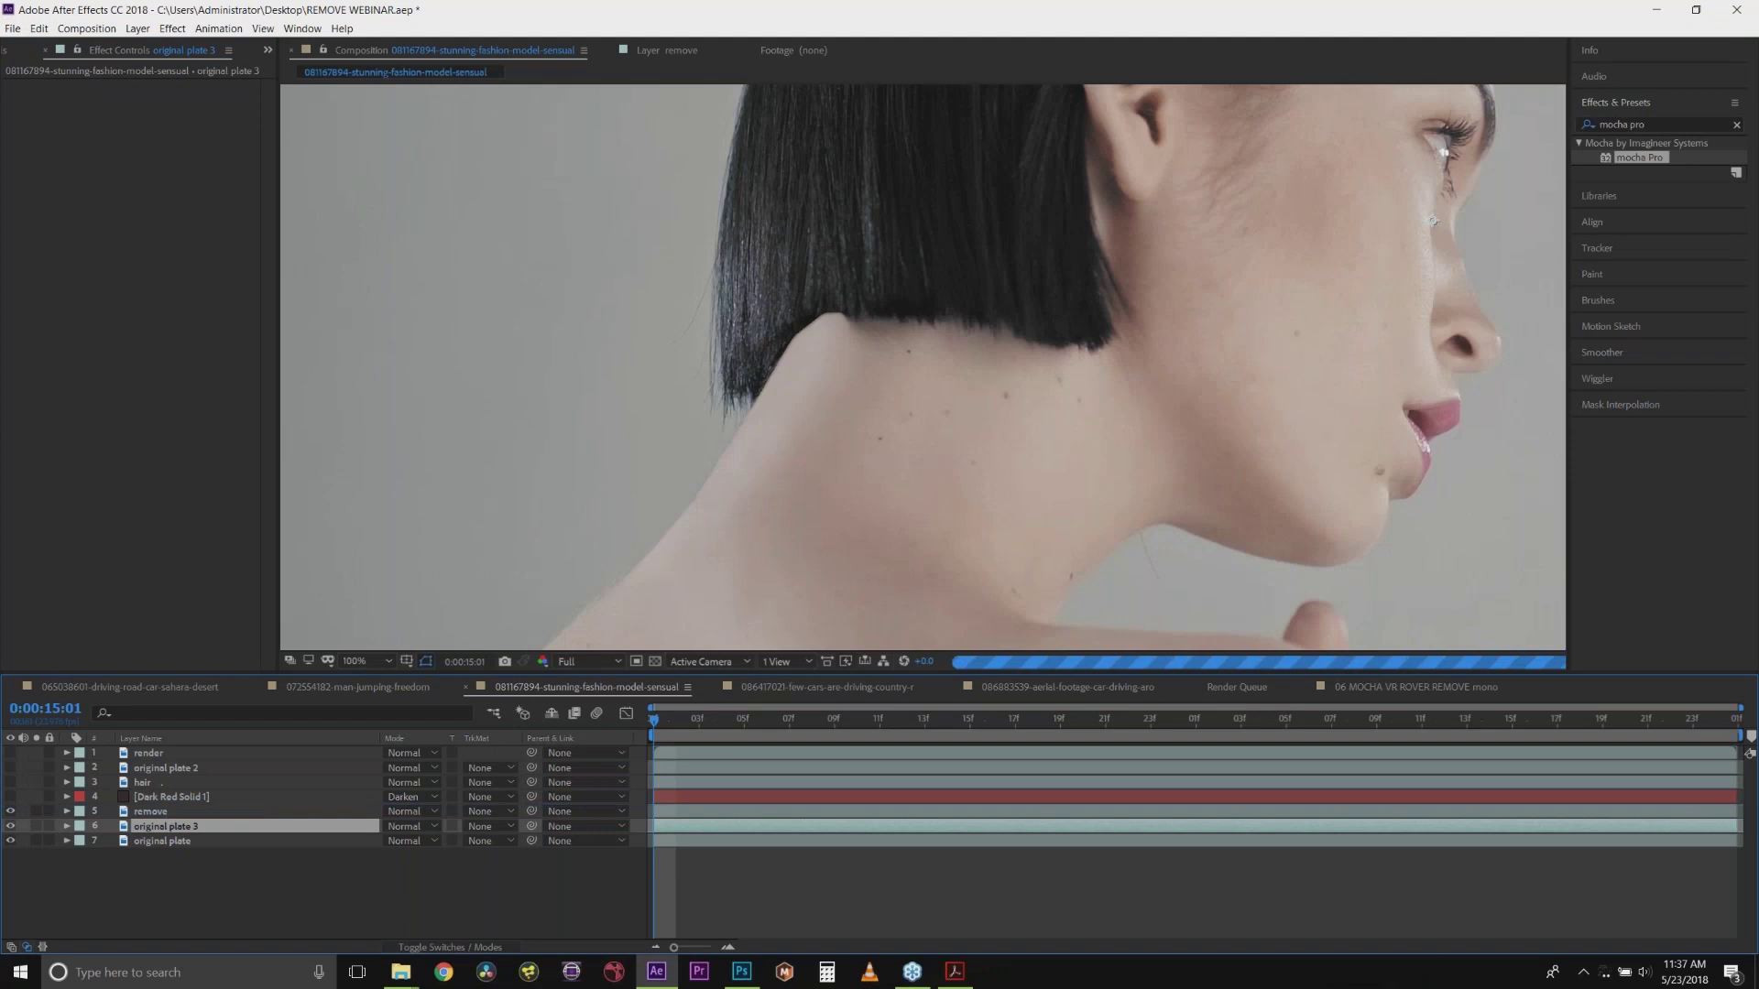
# Step: Rename the duplicated plate layer above remove as hair shadow
pyautogui.rightClick(176, 810)
pyautogui.click(177, 801)
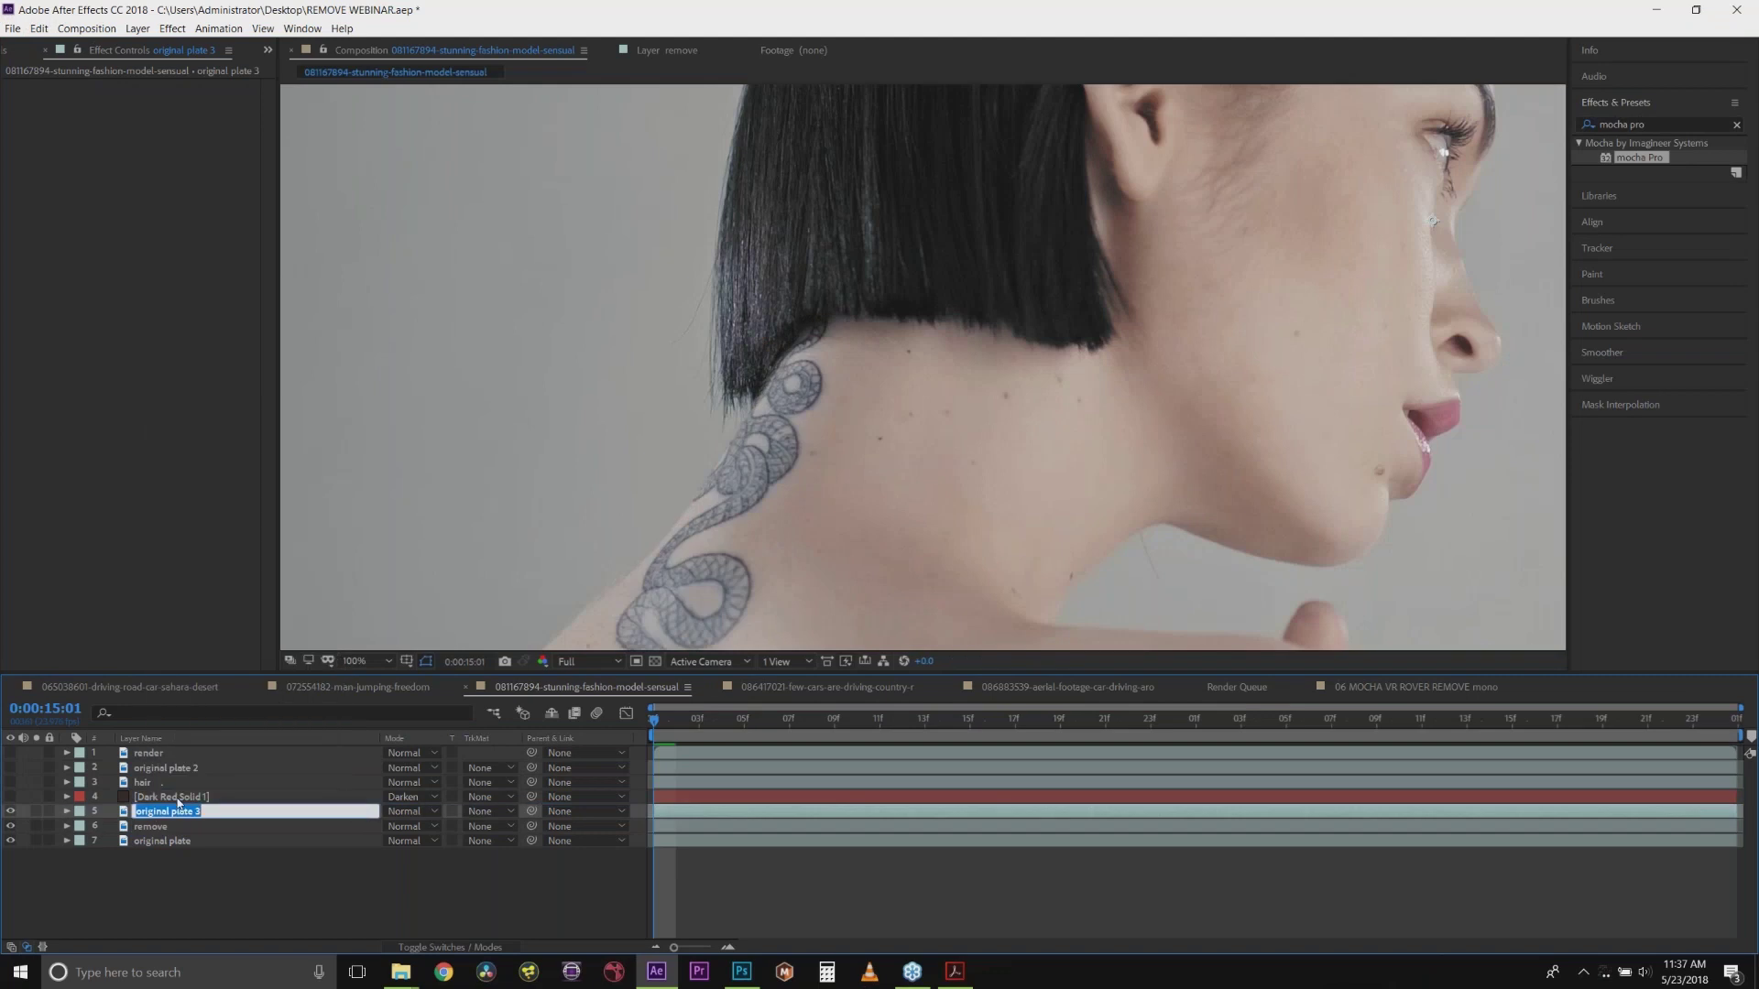
pyautogui.write('hair')
pyautogui.click(166, 883)
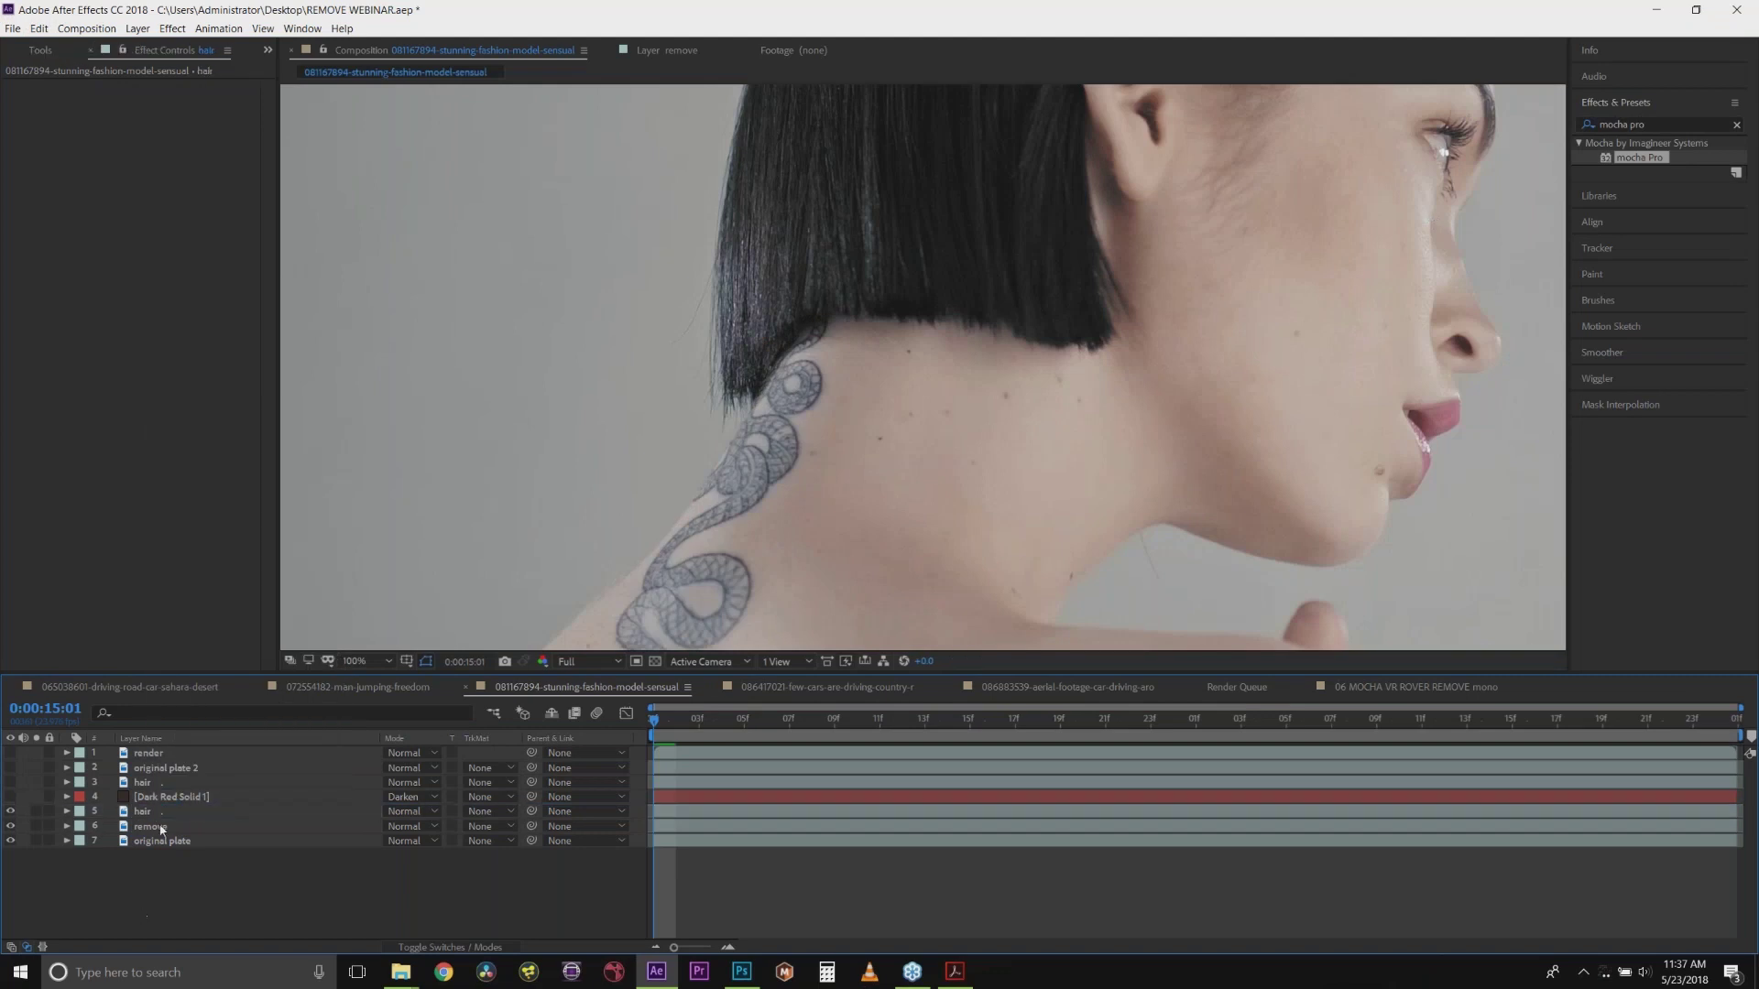
pyautogui.click(155, 817)
pyautogui.rightClick(155, 818)
pyautogui.click(188, 805)
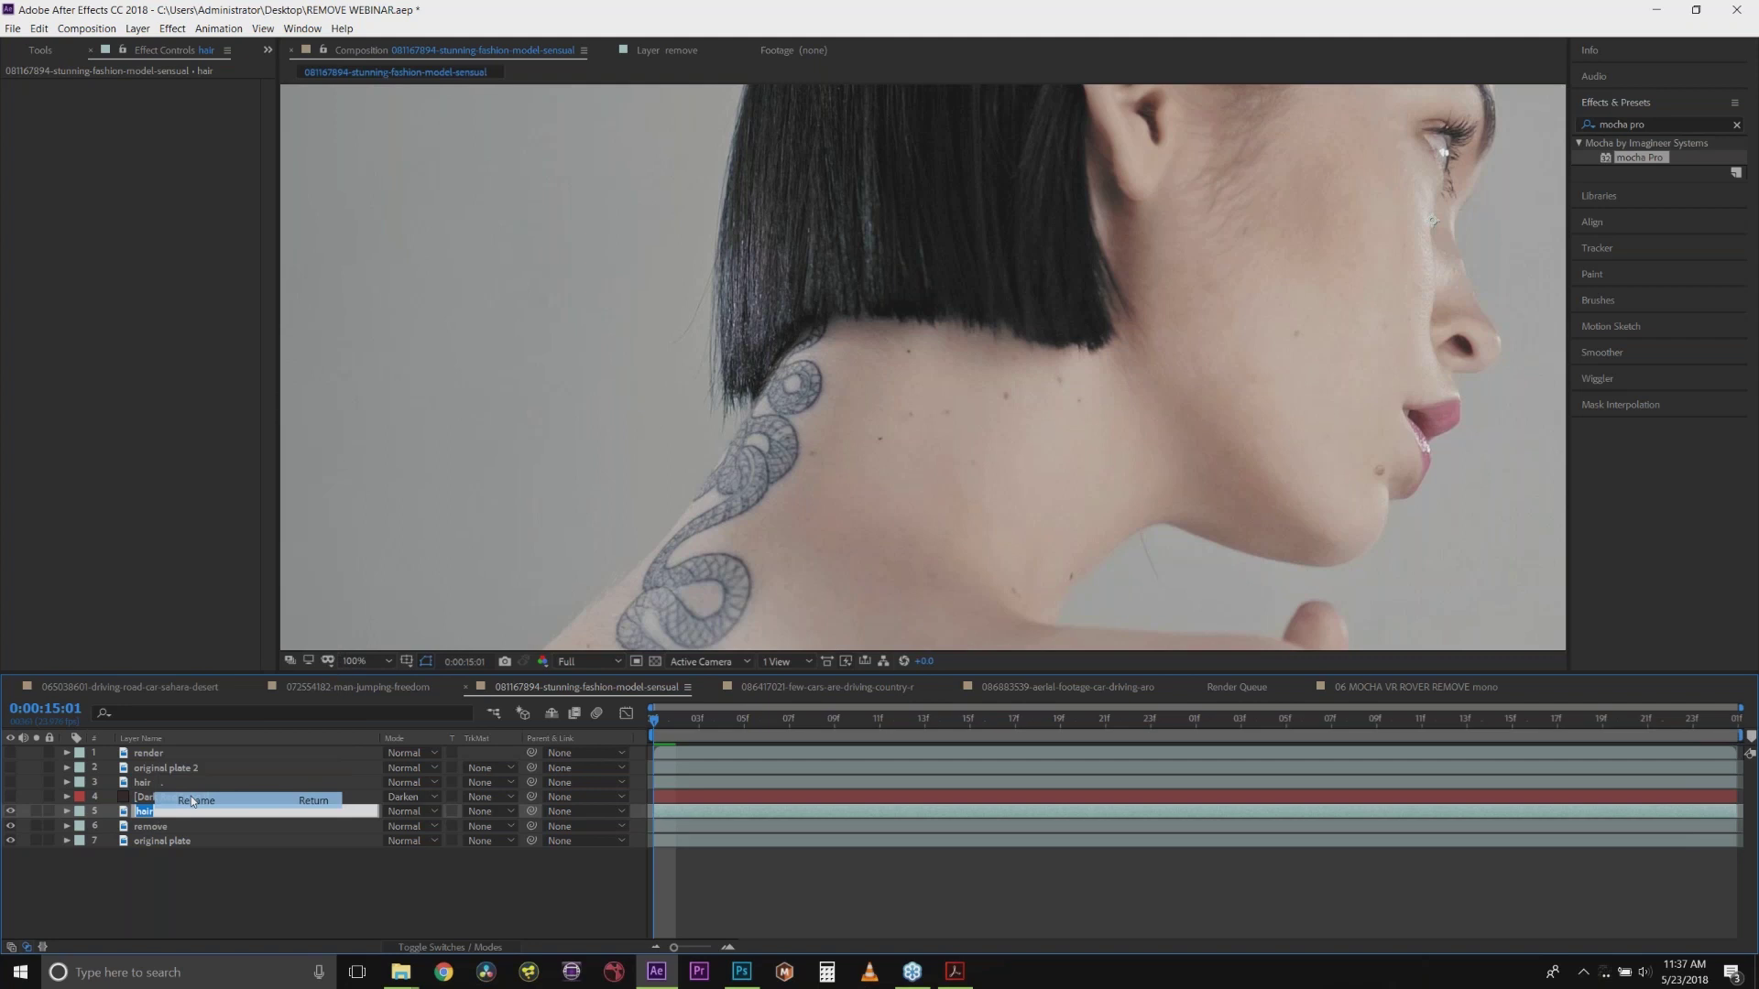
pyautogui.write('shadow')
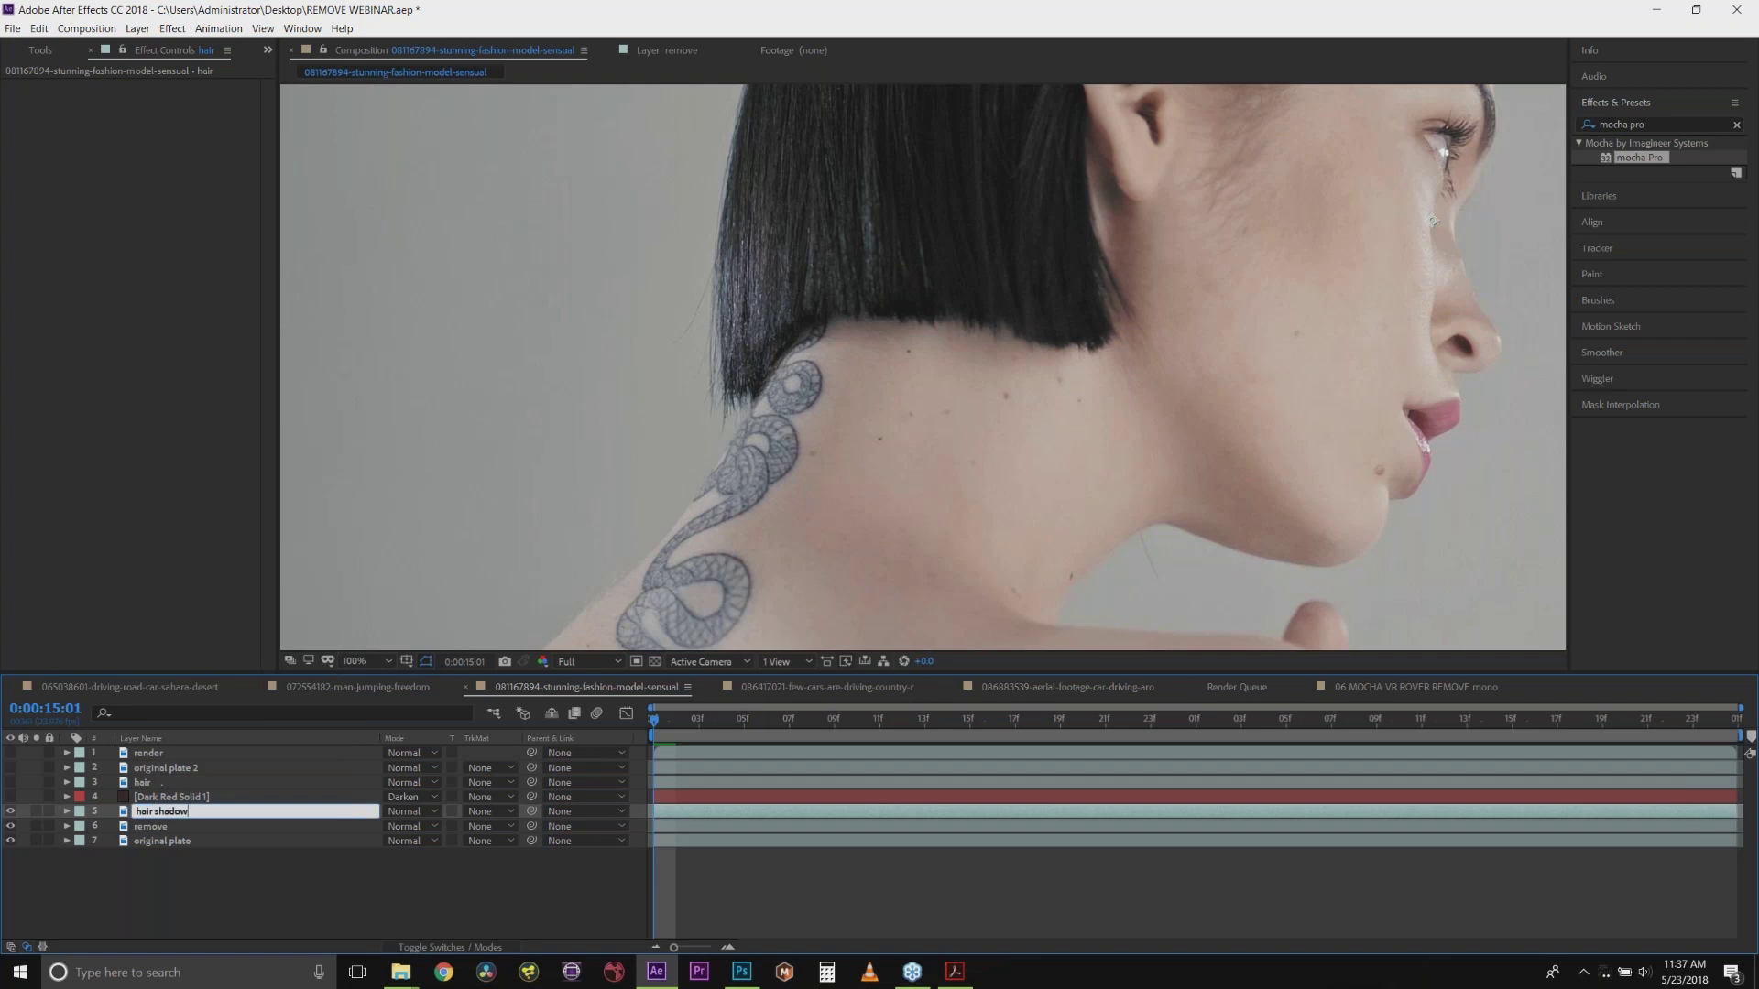
pyautogui.click(214, 866)
# Step: Find the Fill effect and apply it to the hair shadow layer
pyautogui.click(179, 813)
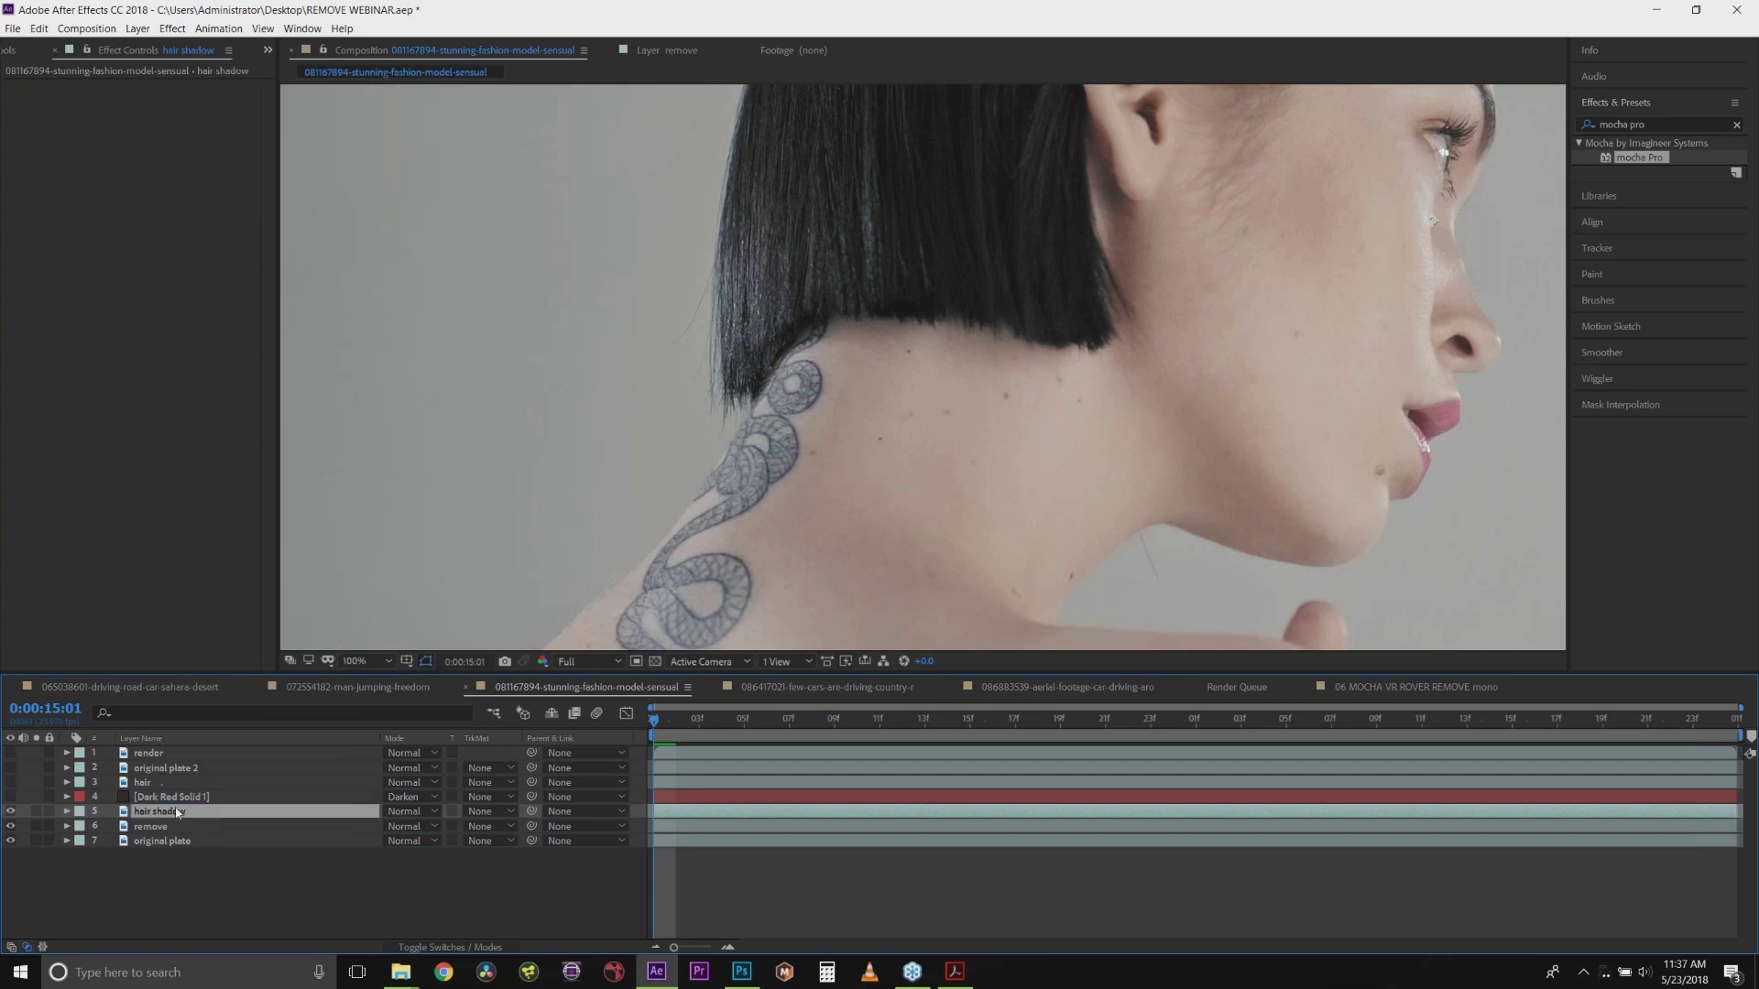
pyautogui.click(172, 28)
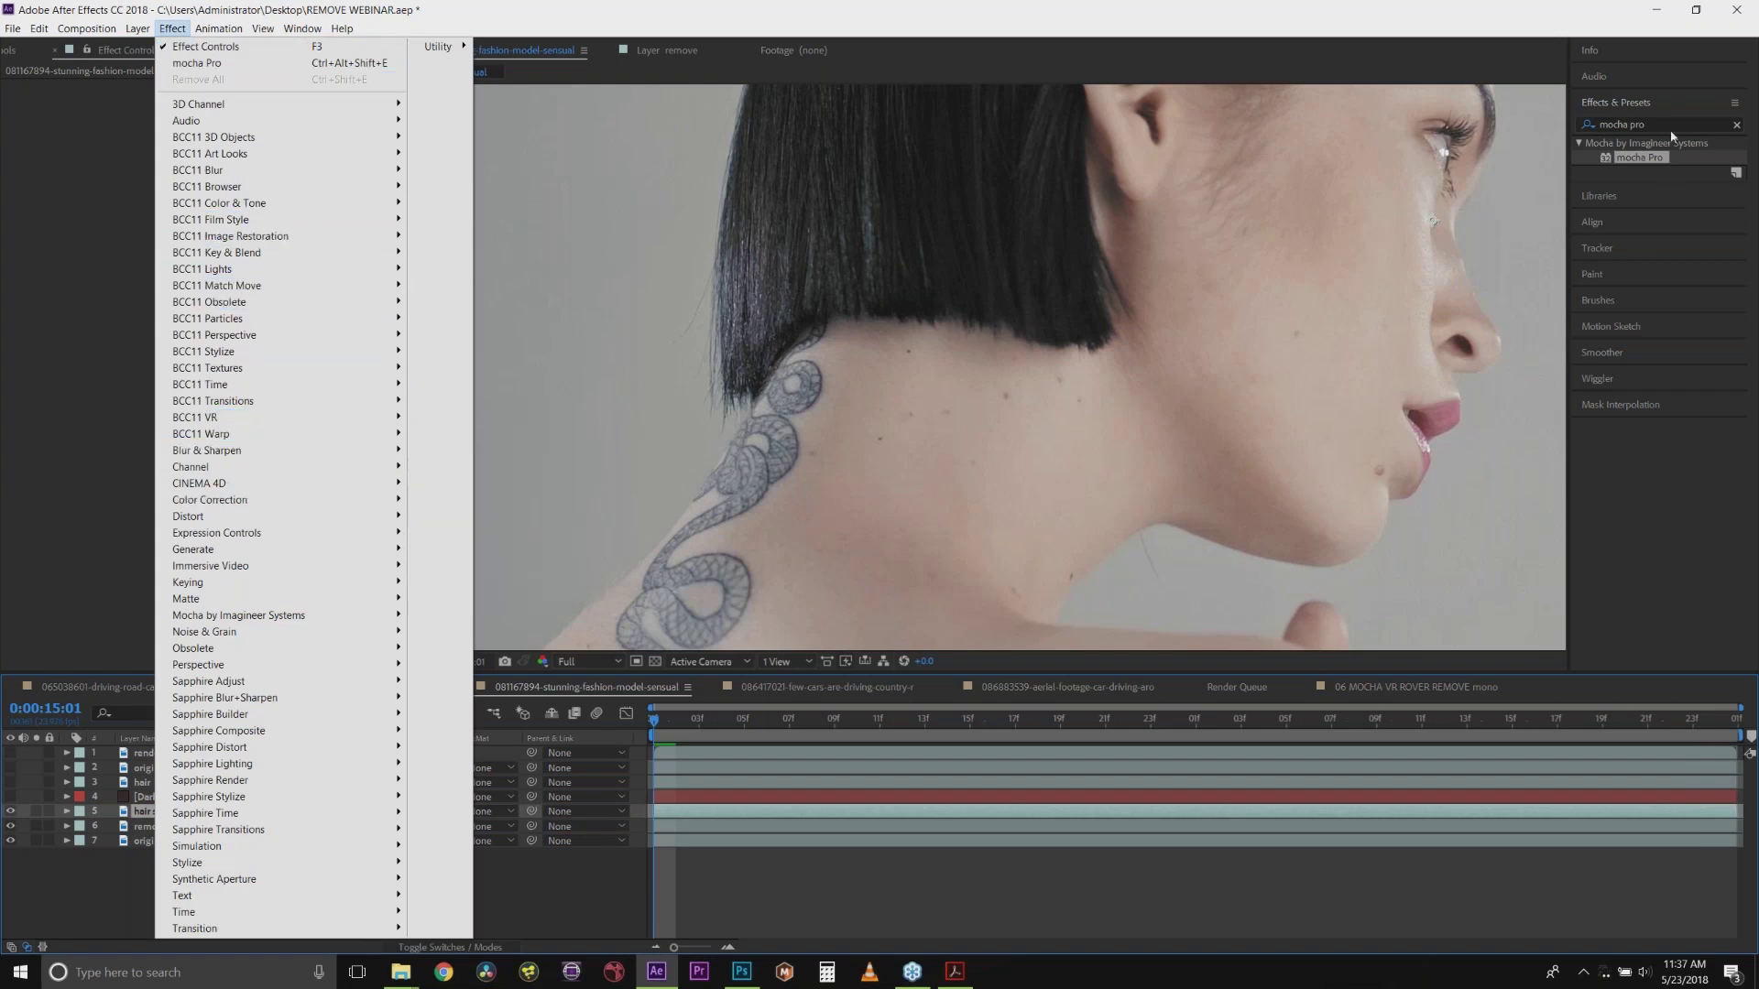
pyautogui.click(1594, 123)
pyautogui.write('fill')
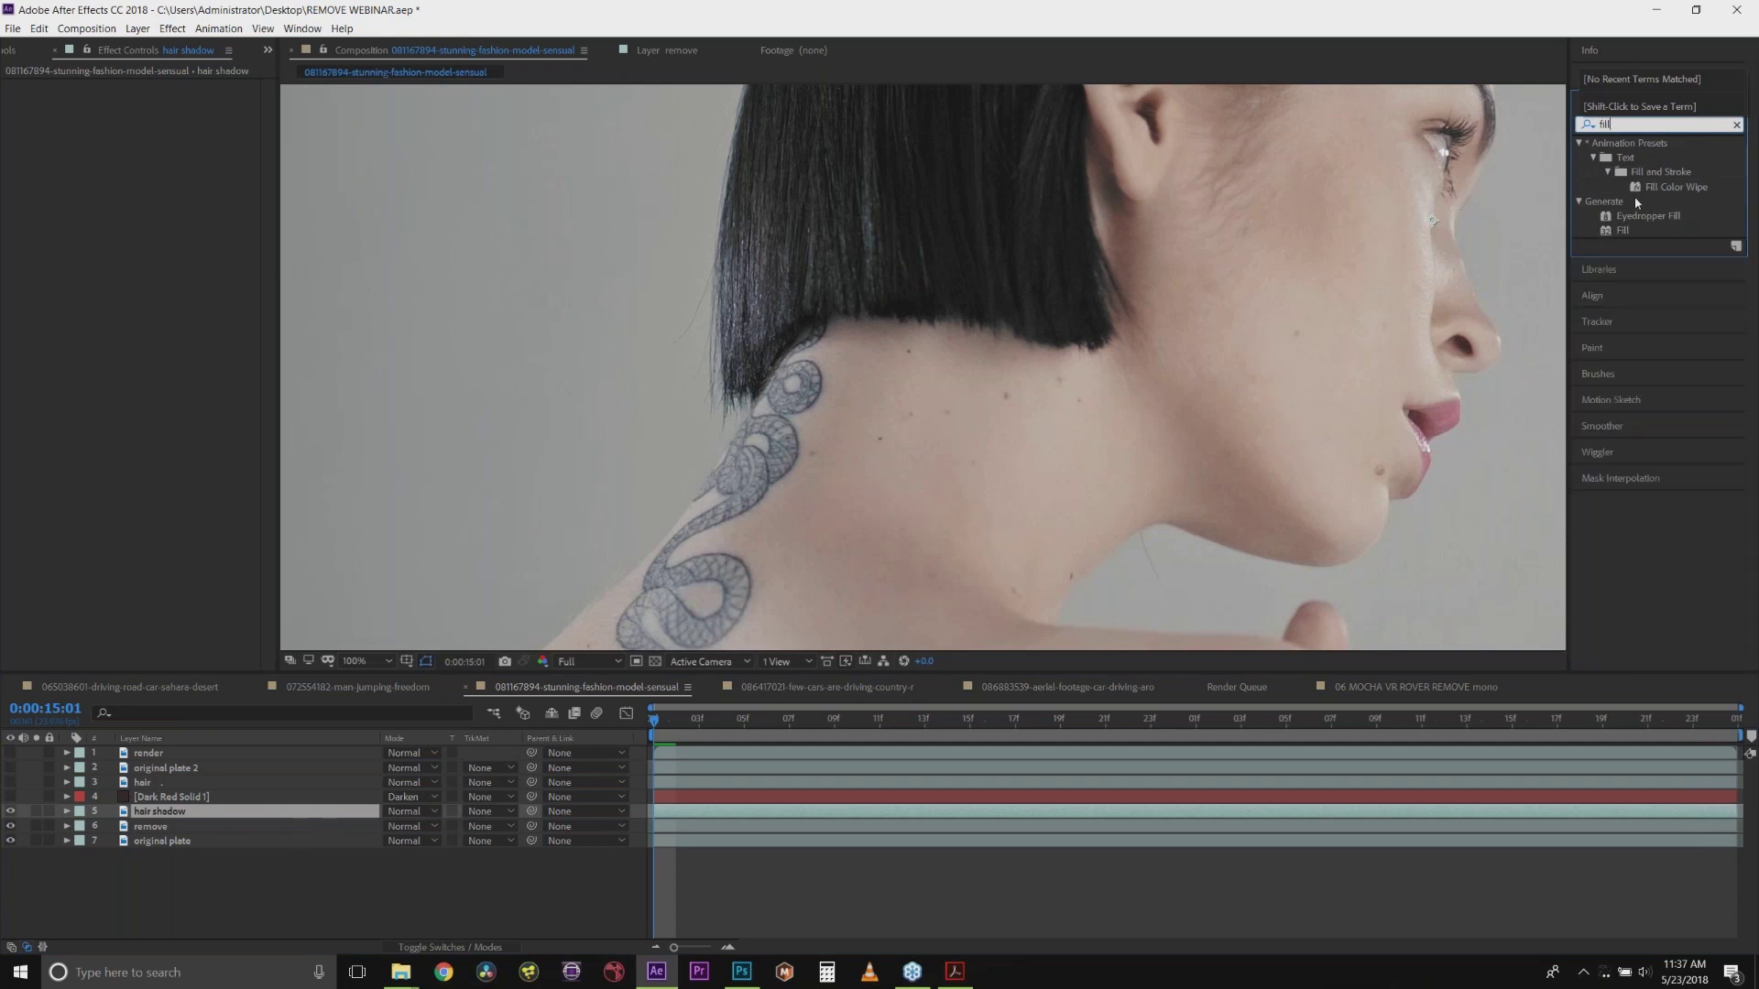
pyautogui.moveTo(1622, 230); pyautogui.dragTo(168, 808)
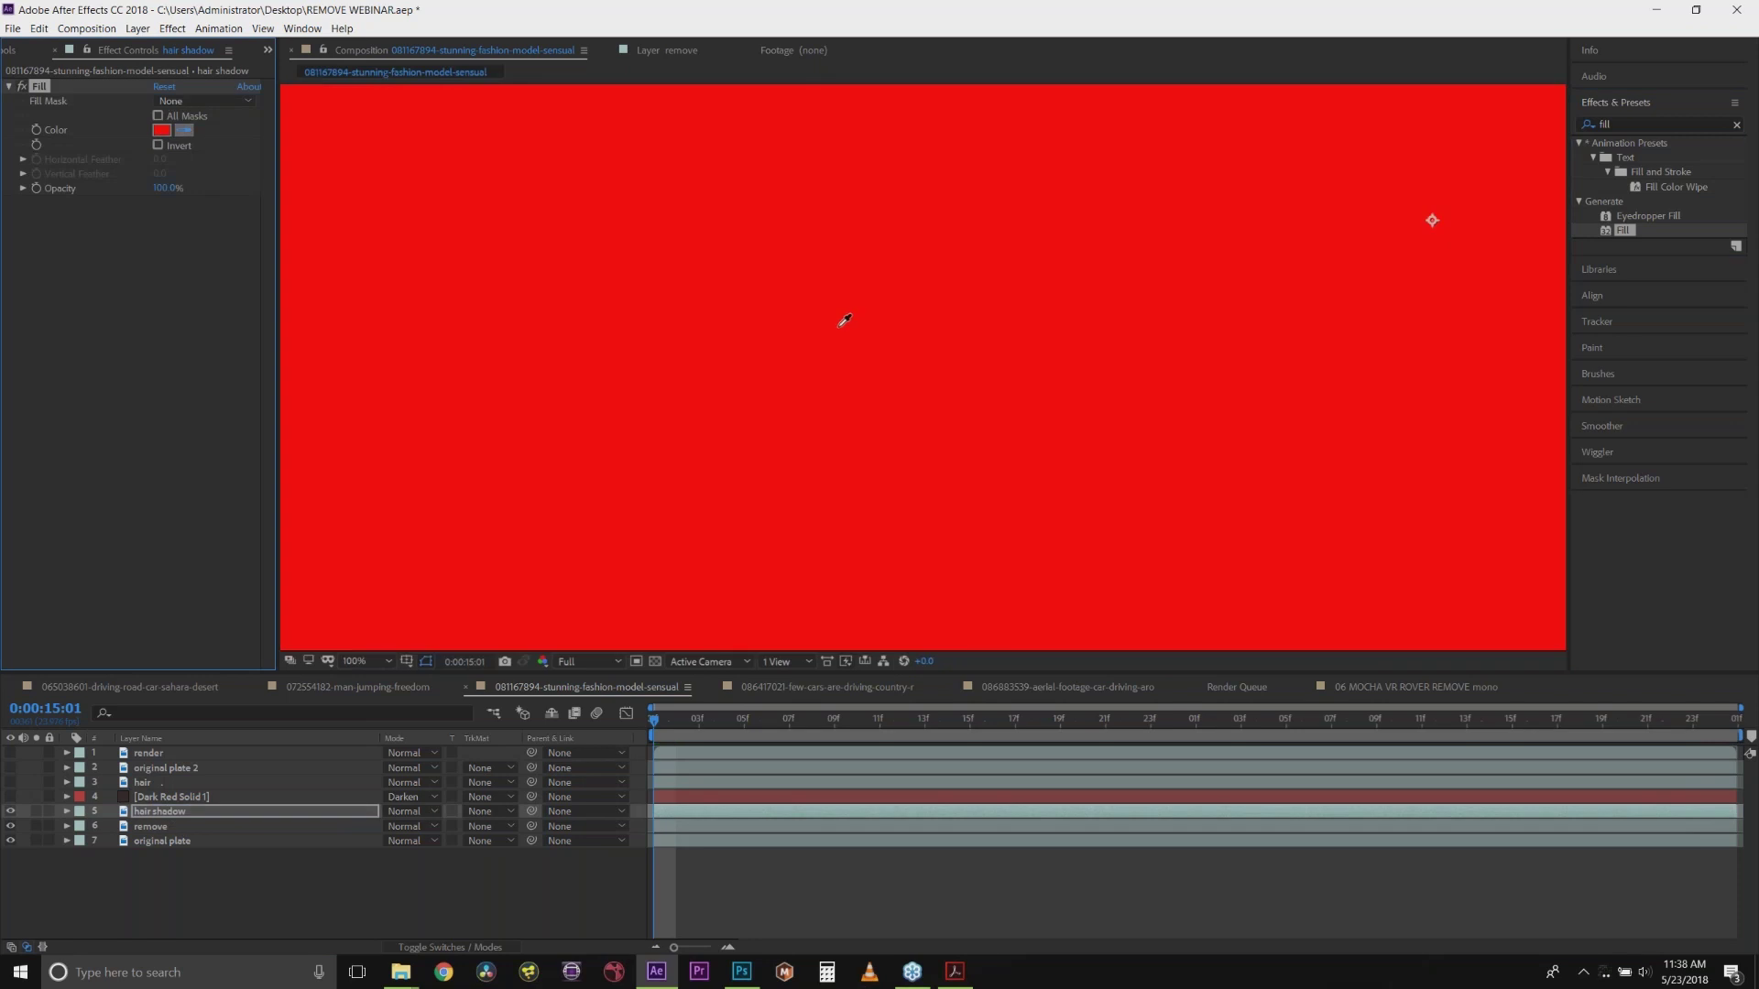
# Step: Temporarily hide the hair shadow layer to sample the dark shadow tone beneath the hair as the Fill color
pyautogui.click(843, 321)
pyautogui.click(10, 811)
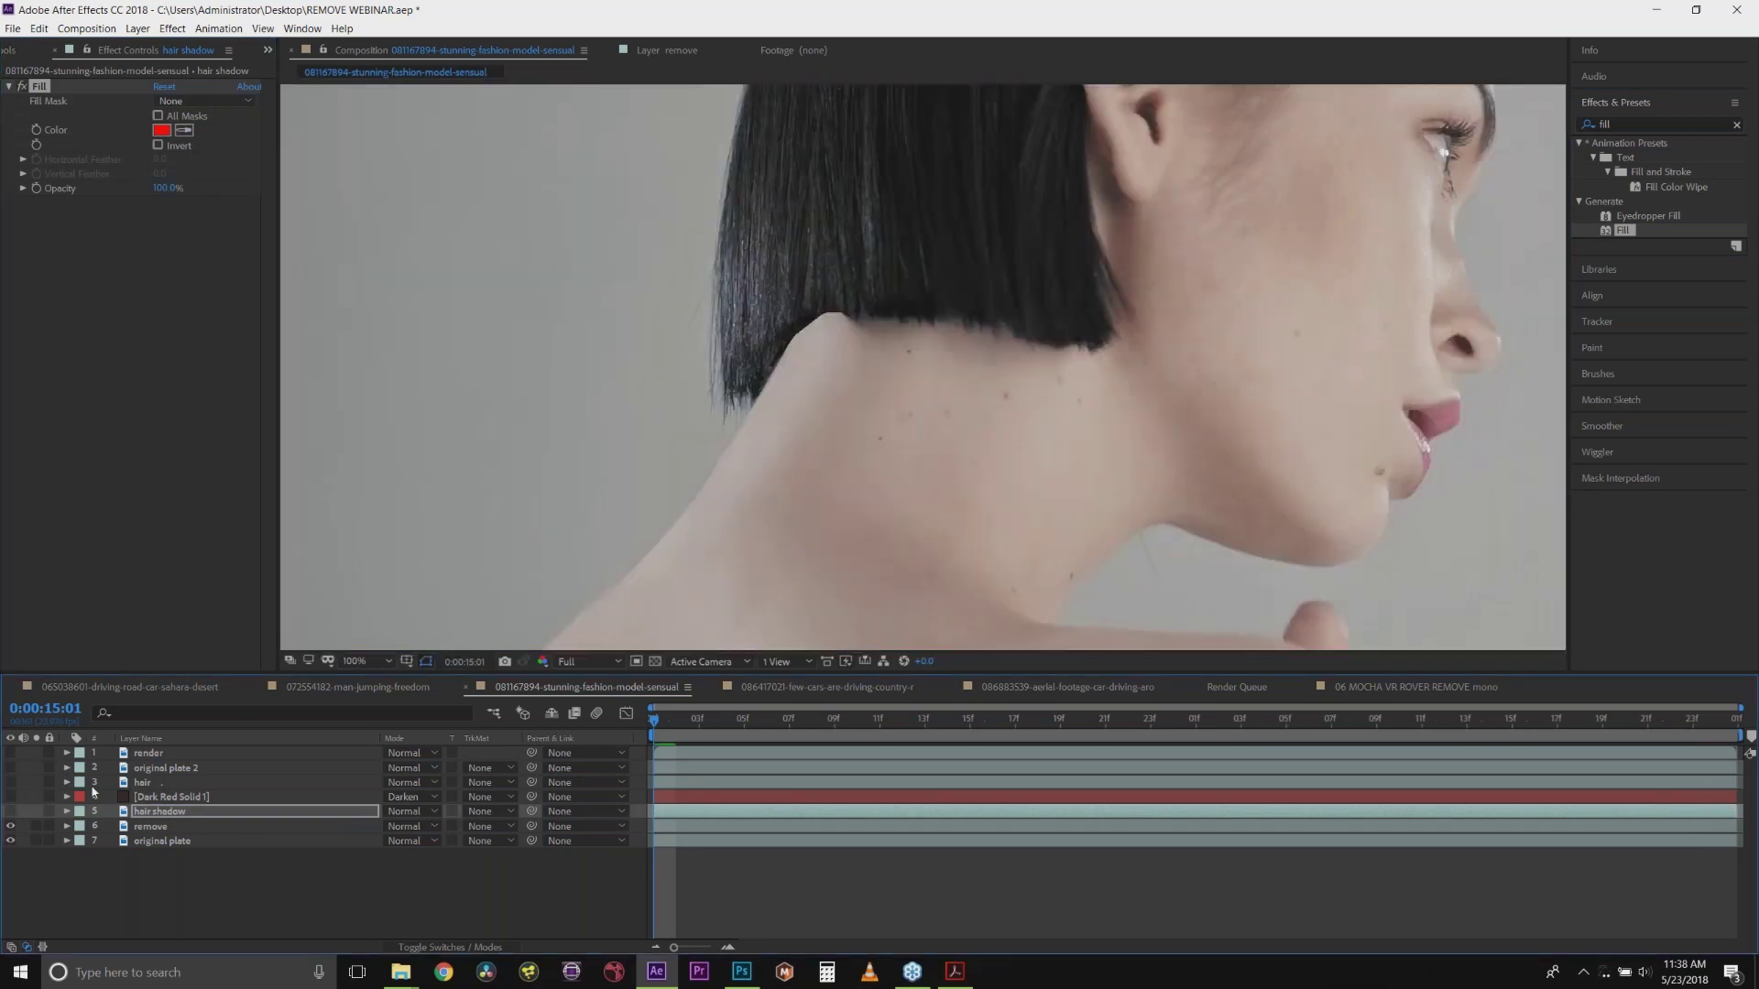
pyautogui.click(180, 134)
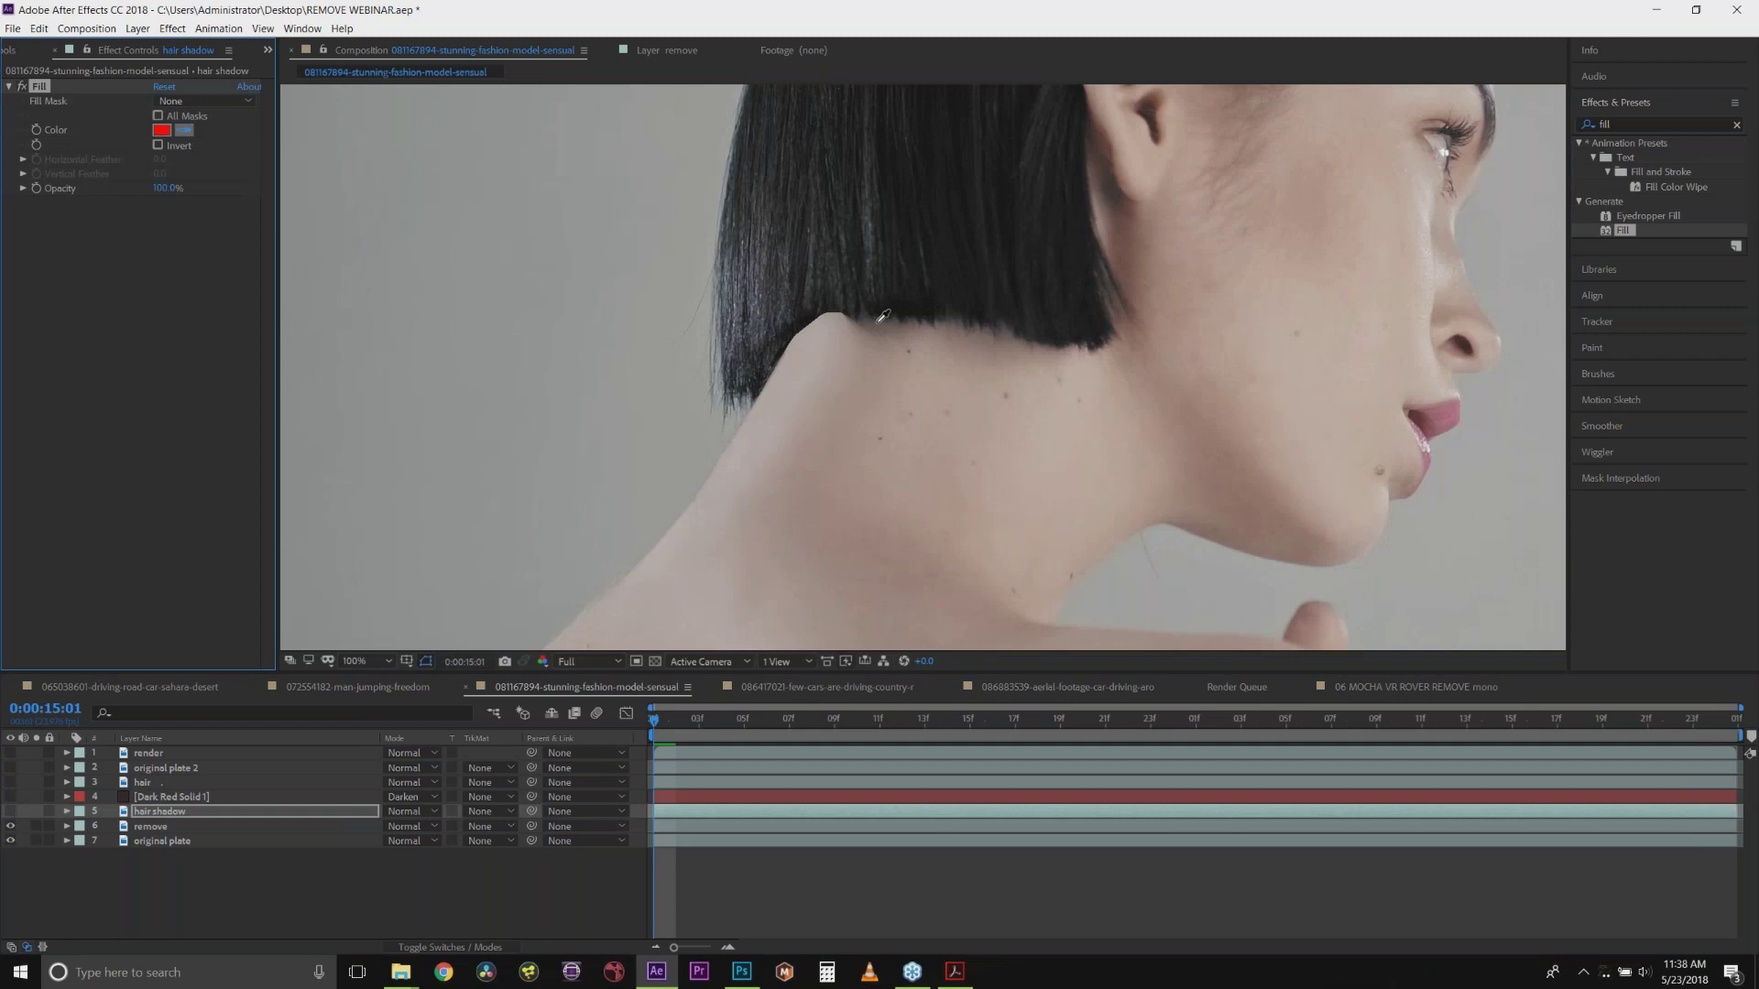
pyautogui.click(882, 316)
pyautogui.click(10, 810)
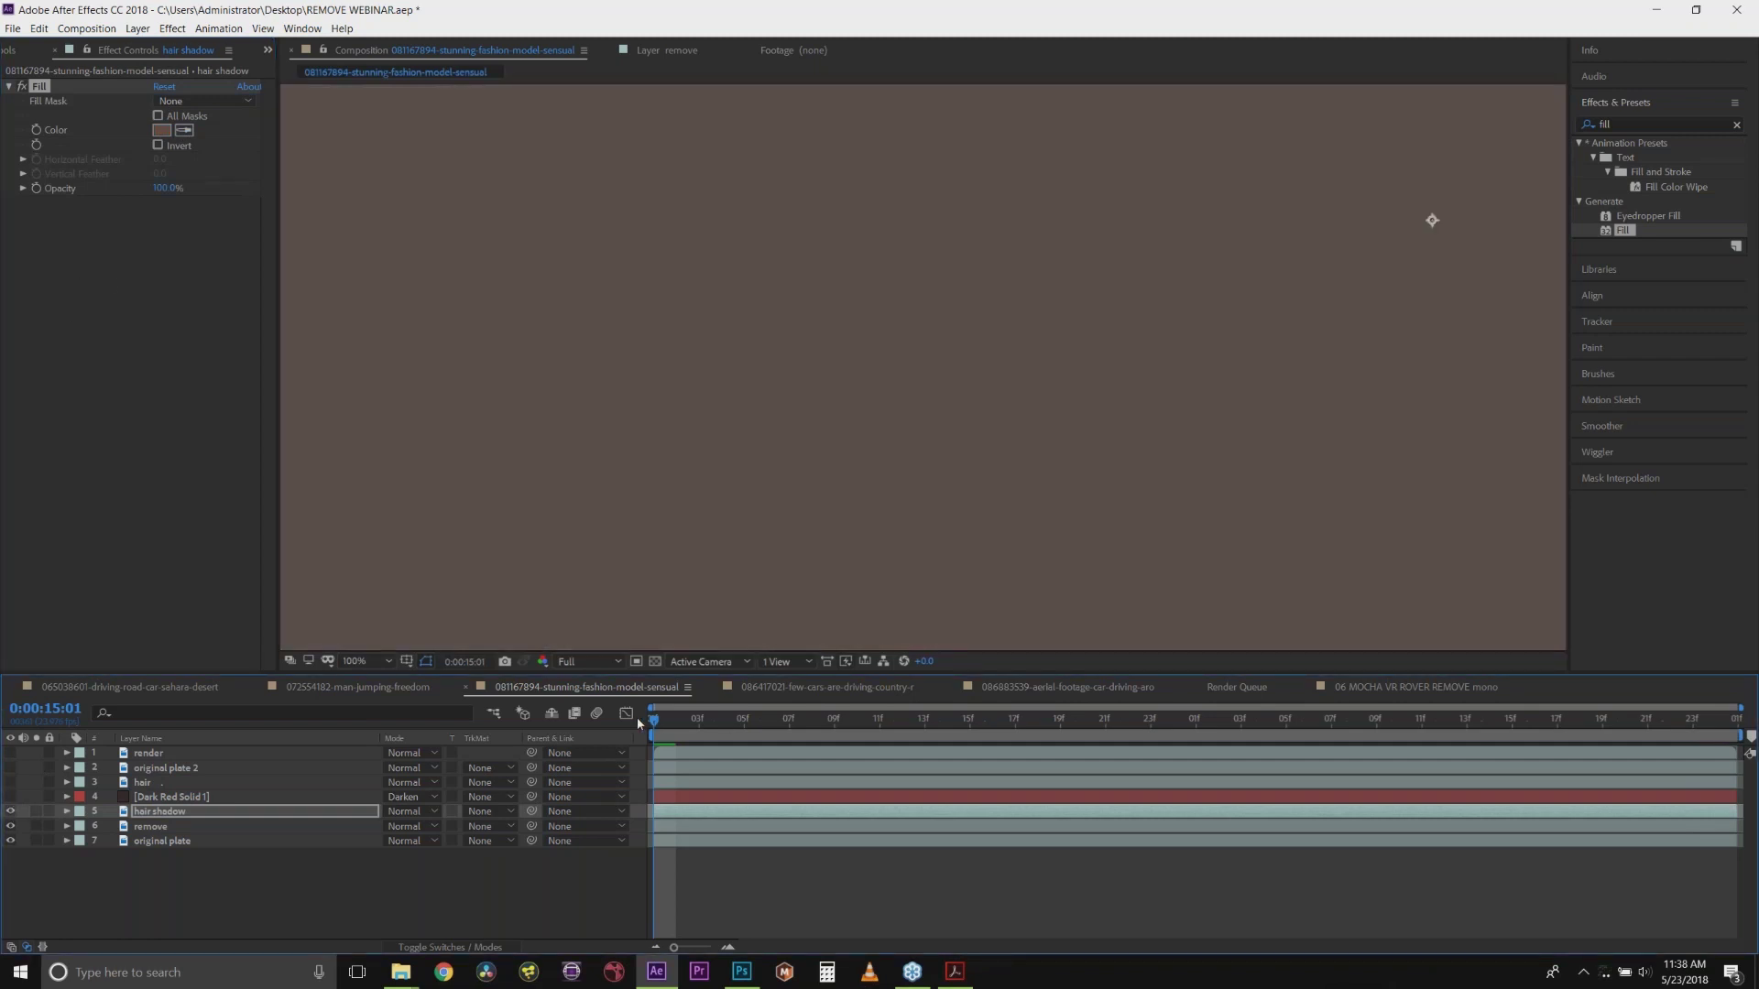
# Step: Paste the copied mocha shape onto the hair shadow layer as a mask
pyautogui.click(87, 28)
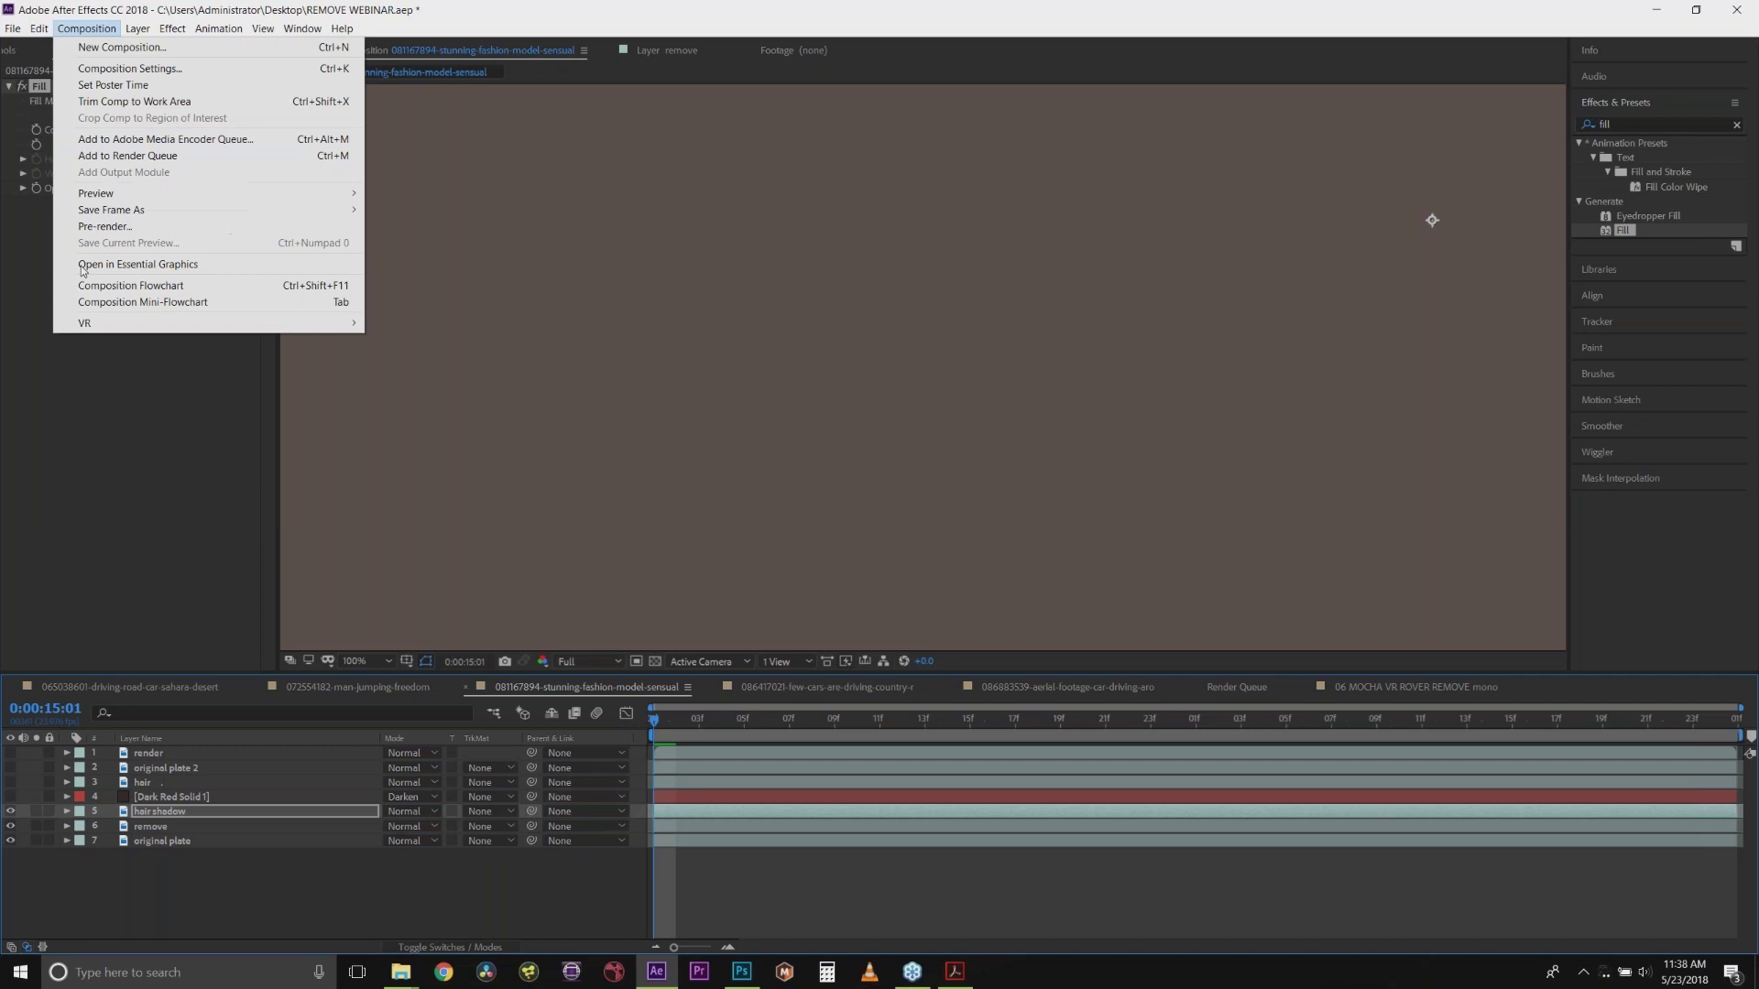
pyautogui.moveTo(38, 28)
pyautogui.click(101, 511)
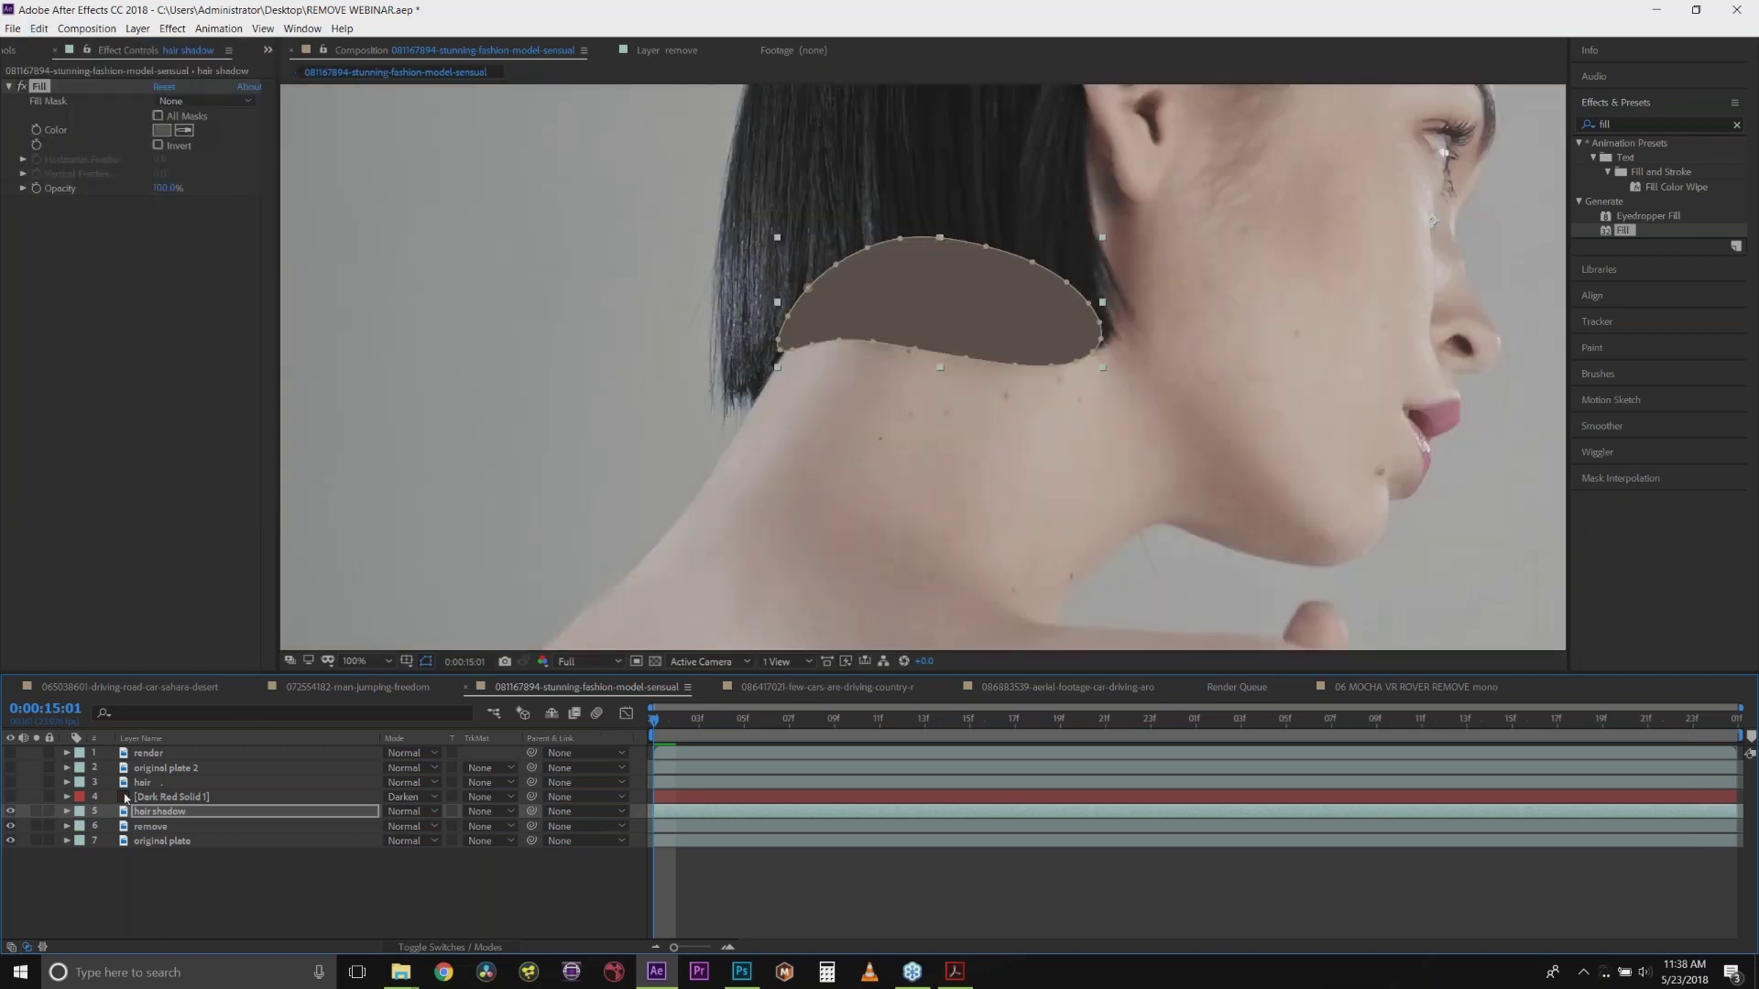
# Step: Set the shadow mask's feather on the hair shadow layer to 50 pixels
pyautogui.click(67, 812)
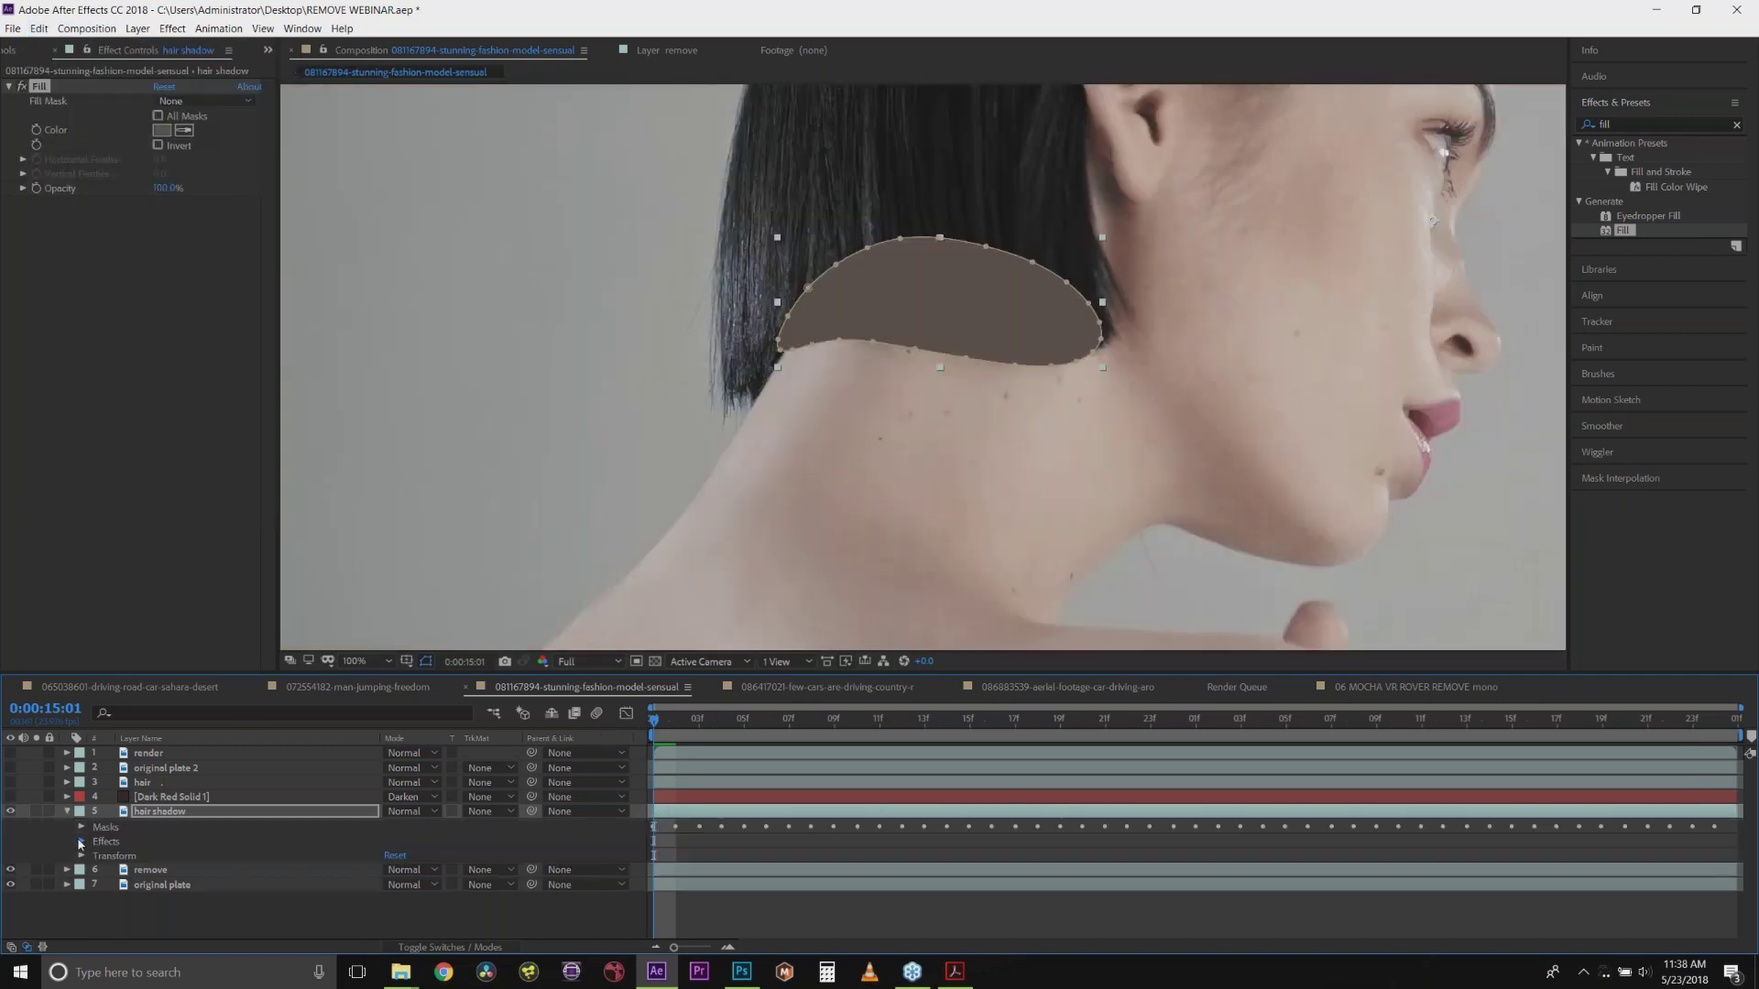
pyautogui.click(81, 841)
pyautogui.click(97, 856)
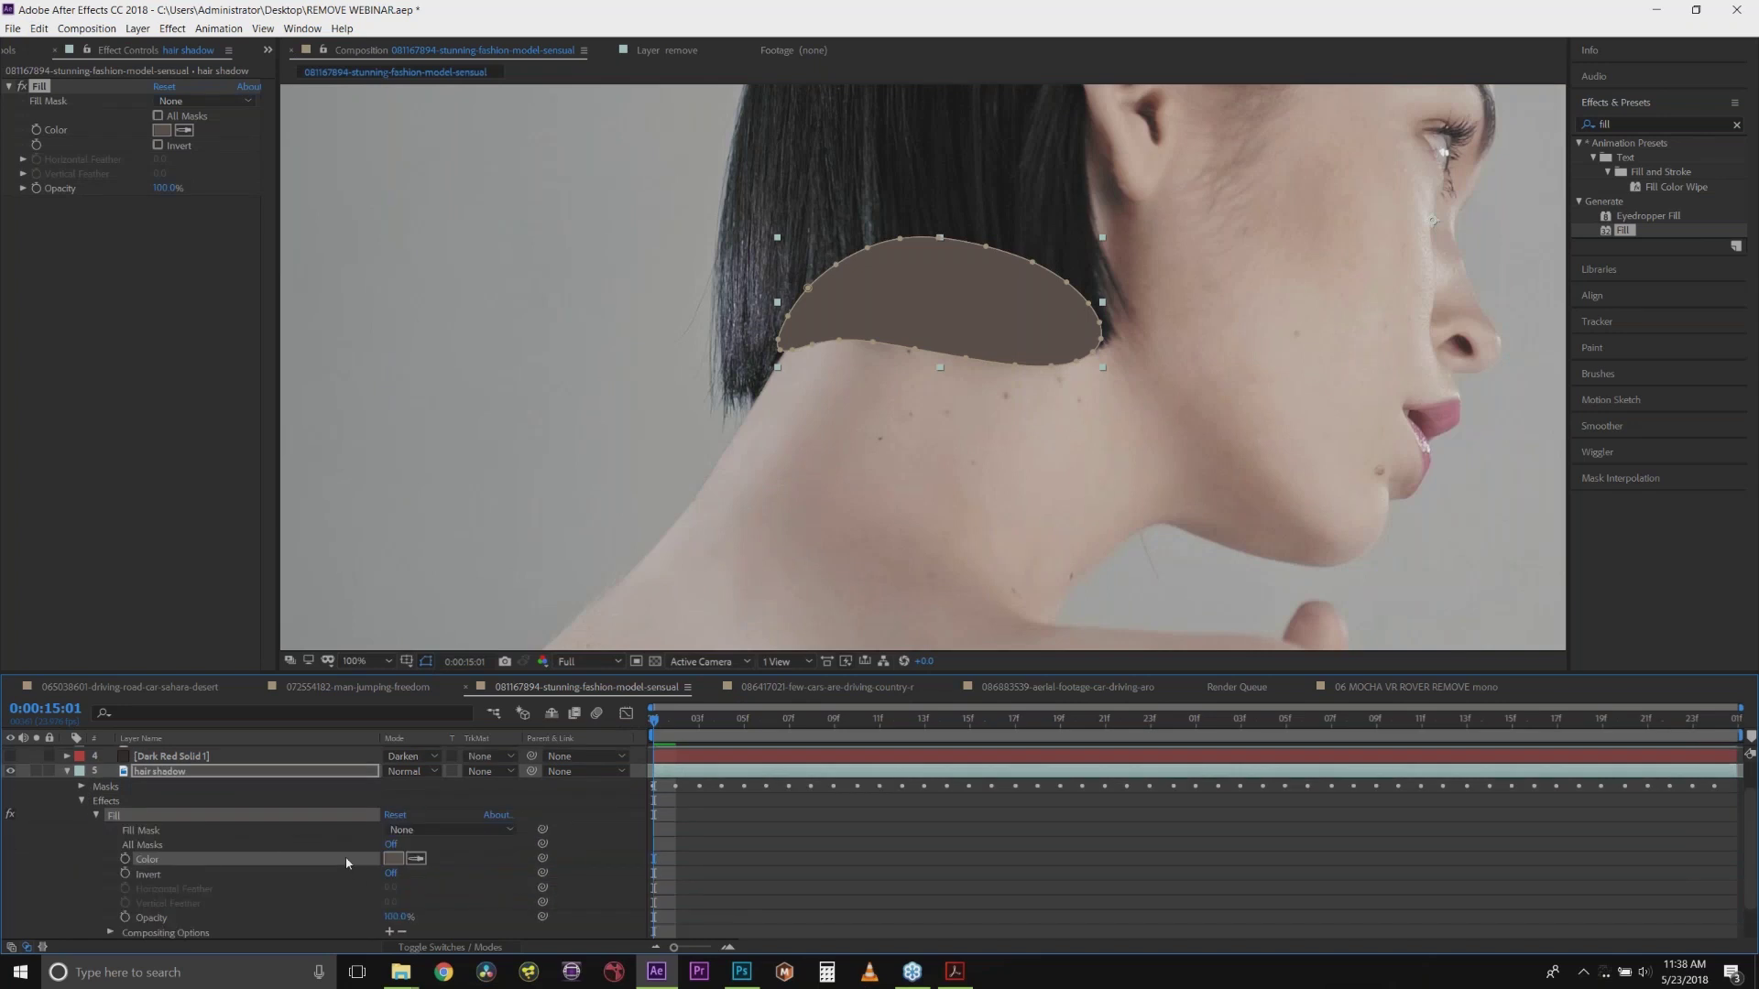
pyautogui.click(79, 788)
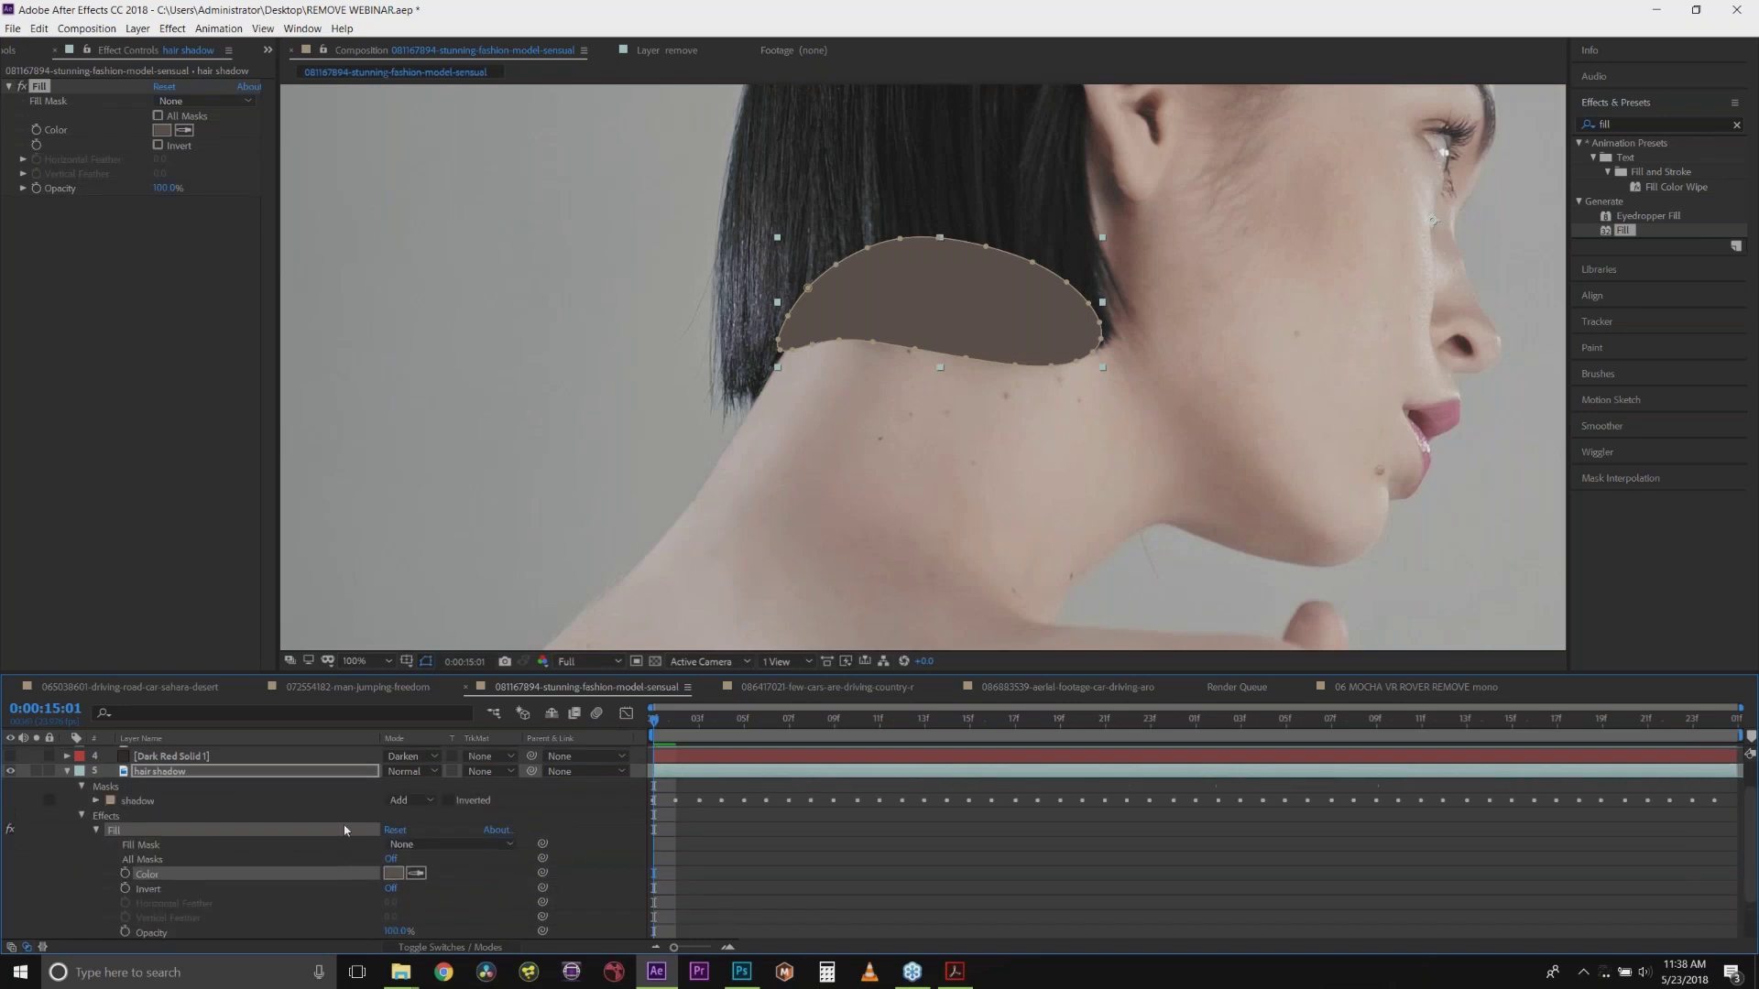
pyautogui.click(96, 801)
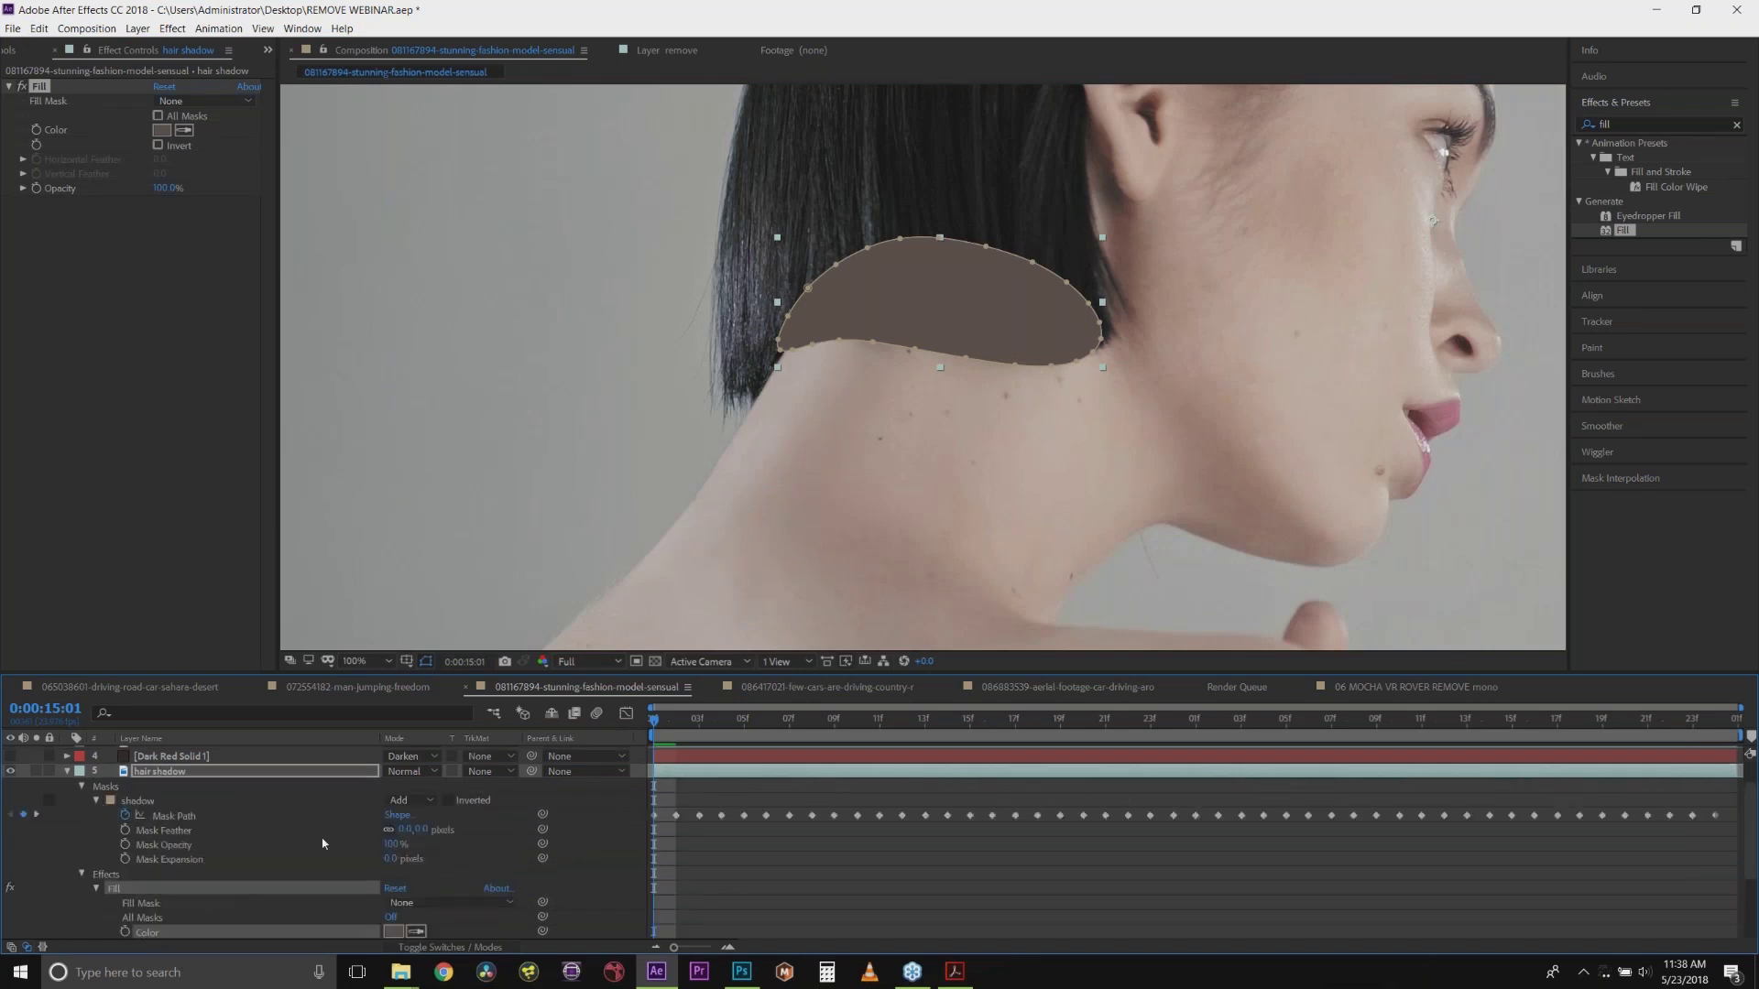
pyautogui.click(405, 830)
pyautogui.click(493, 830)
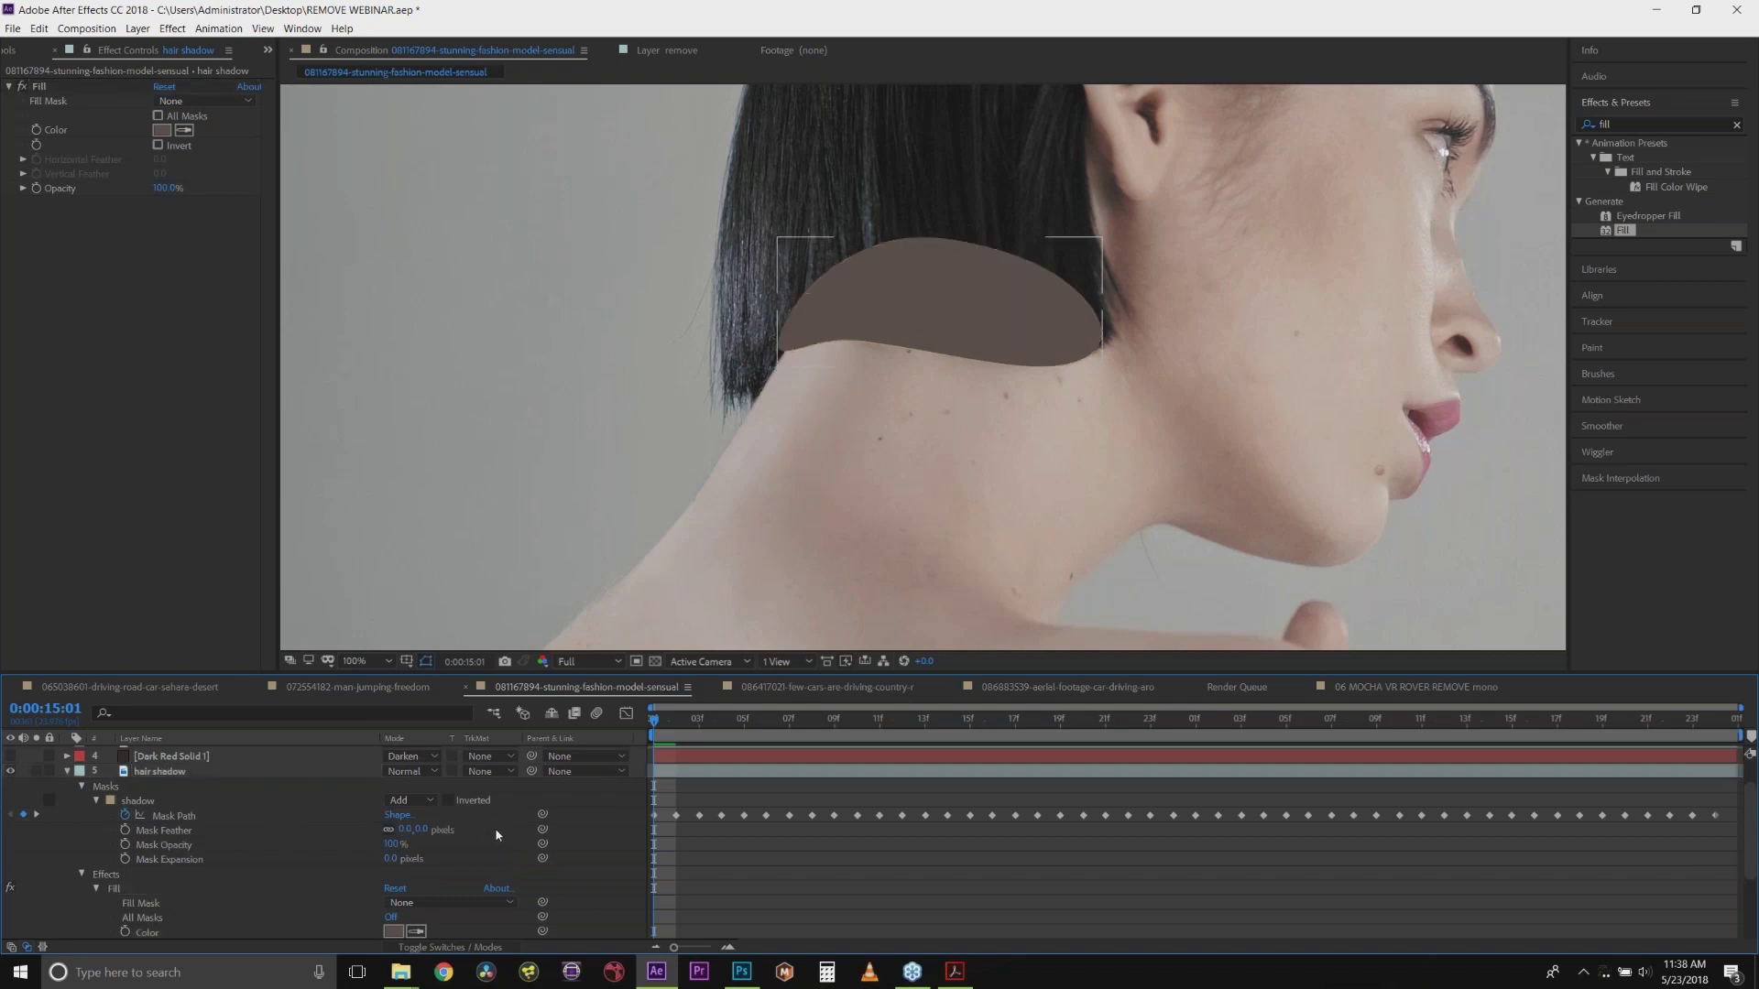
pyautogui.click(405, 829)
pyautogui.write('50')
pyautogui.click(495, 833)
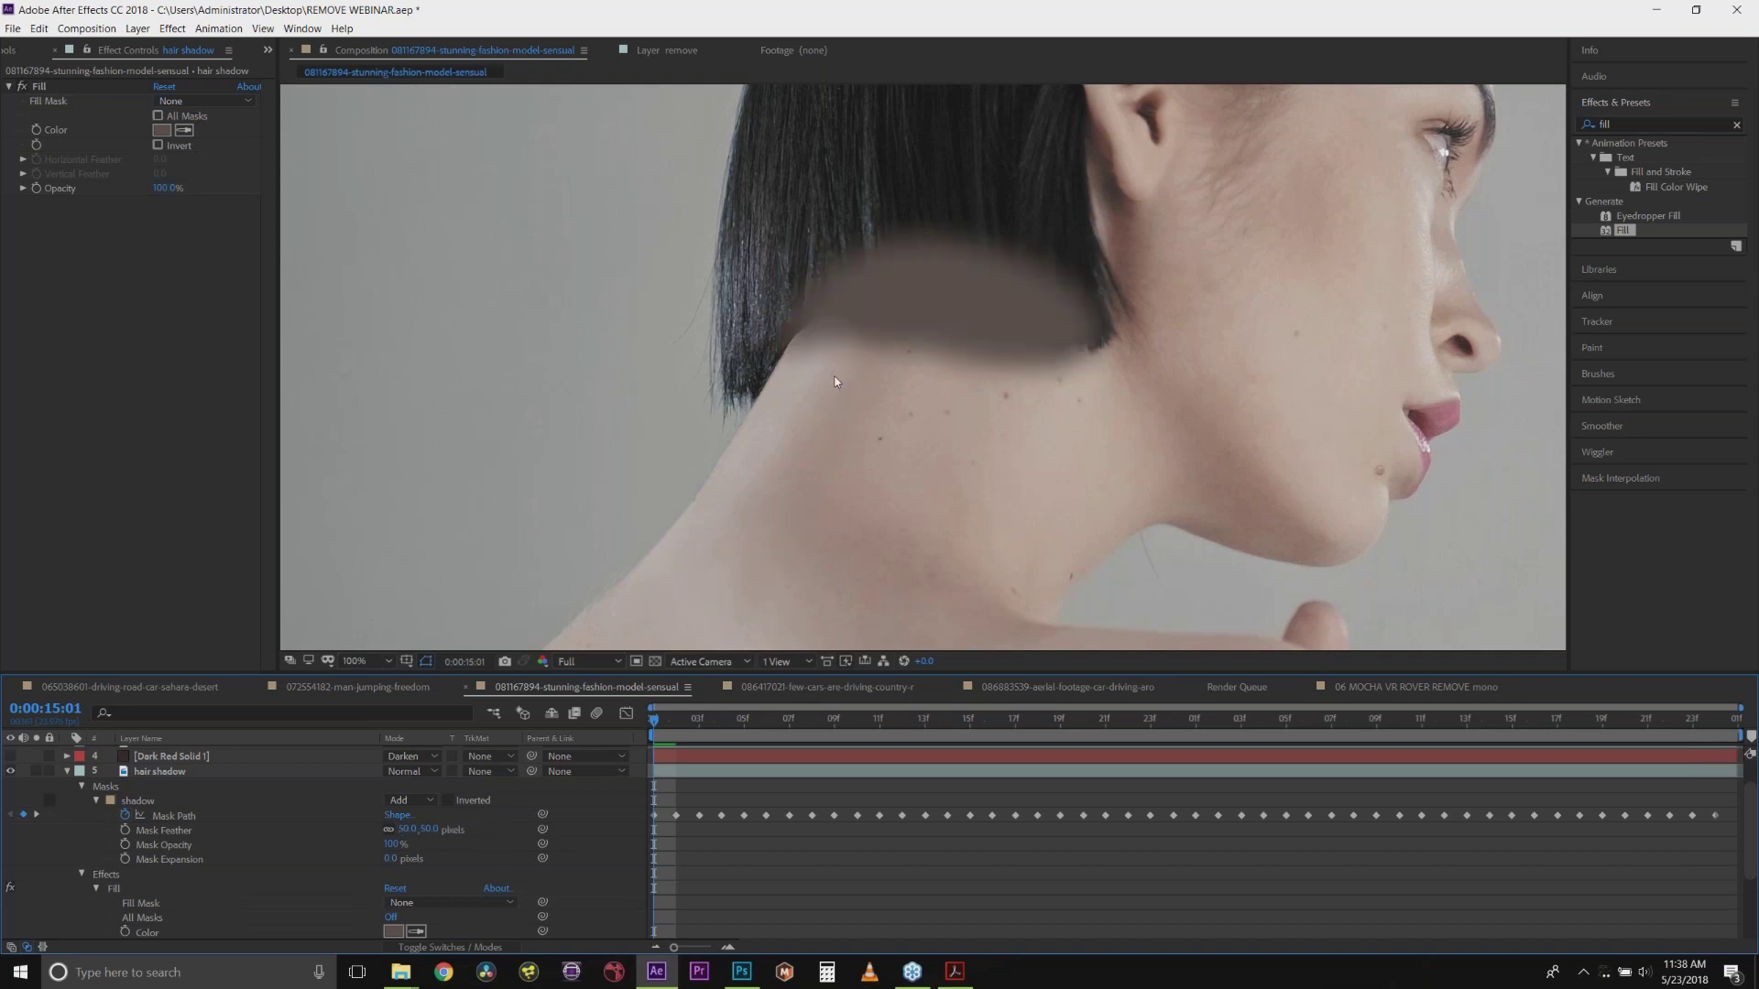
pyautogui.click(64, 776)
pyautogui.click(68, 771)
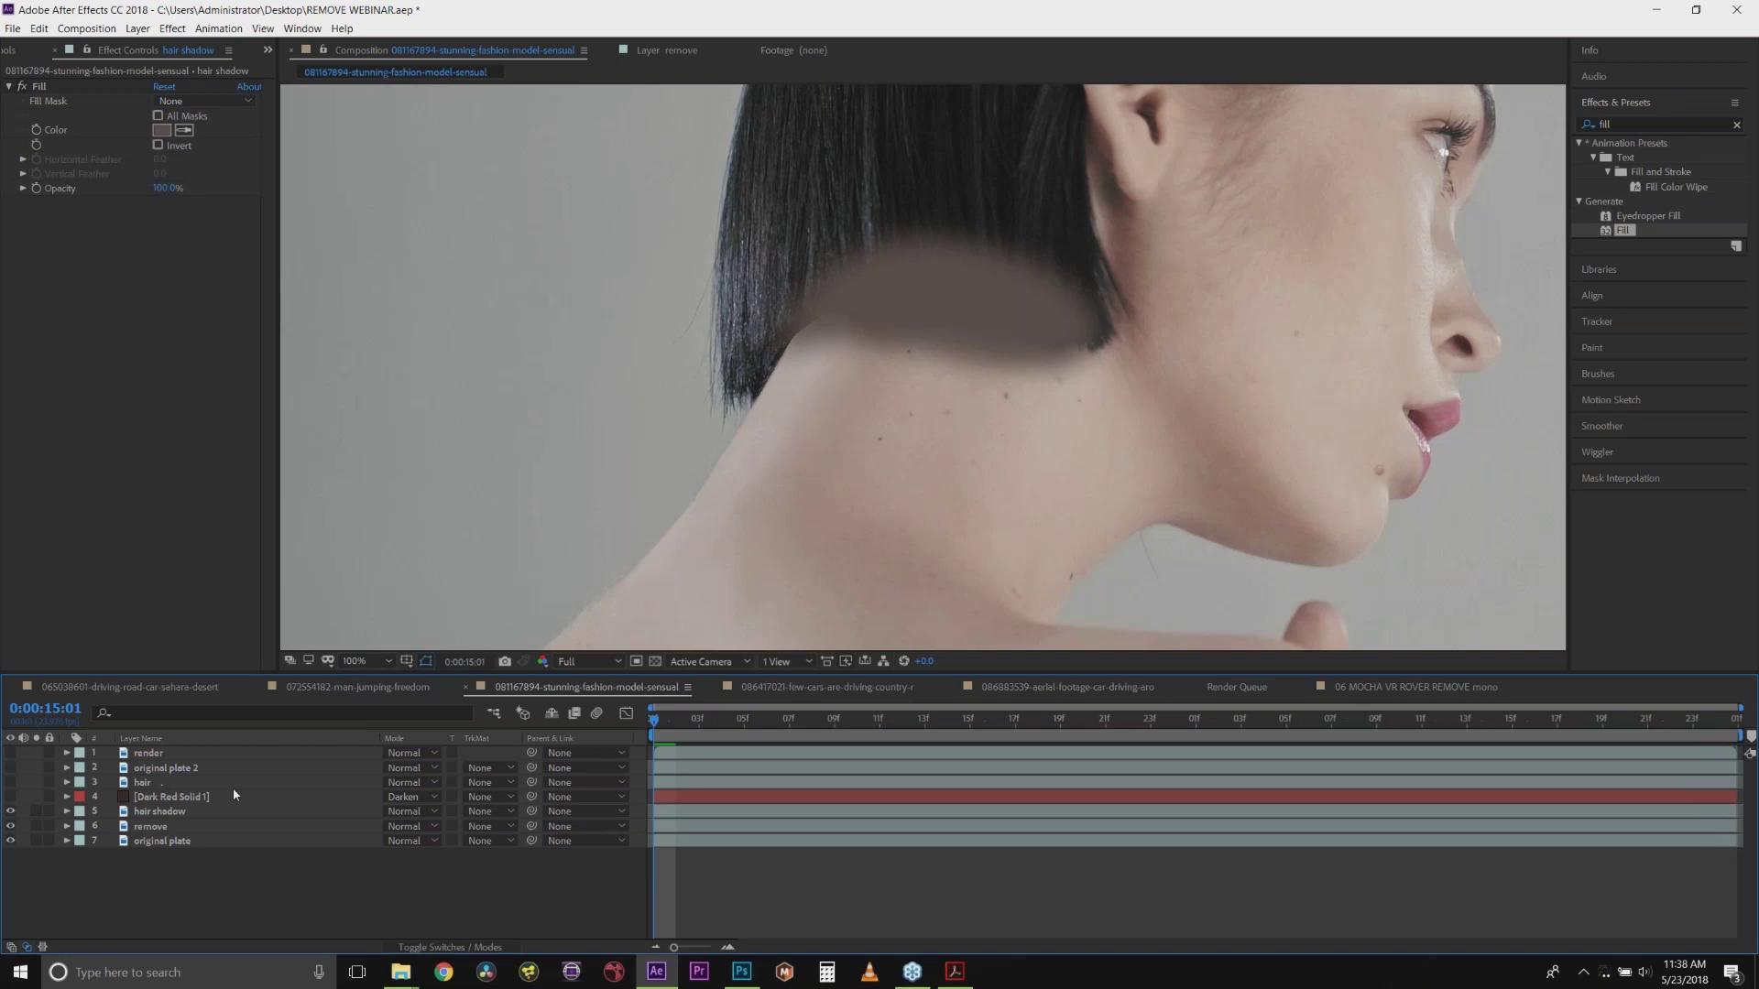
# Step: Change the hair shadow layer's blending mode to Darken
pyautogui.click(216, 811)
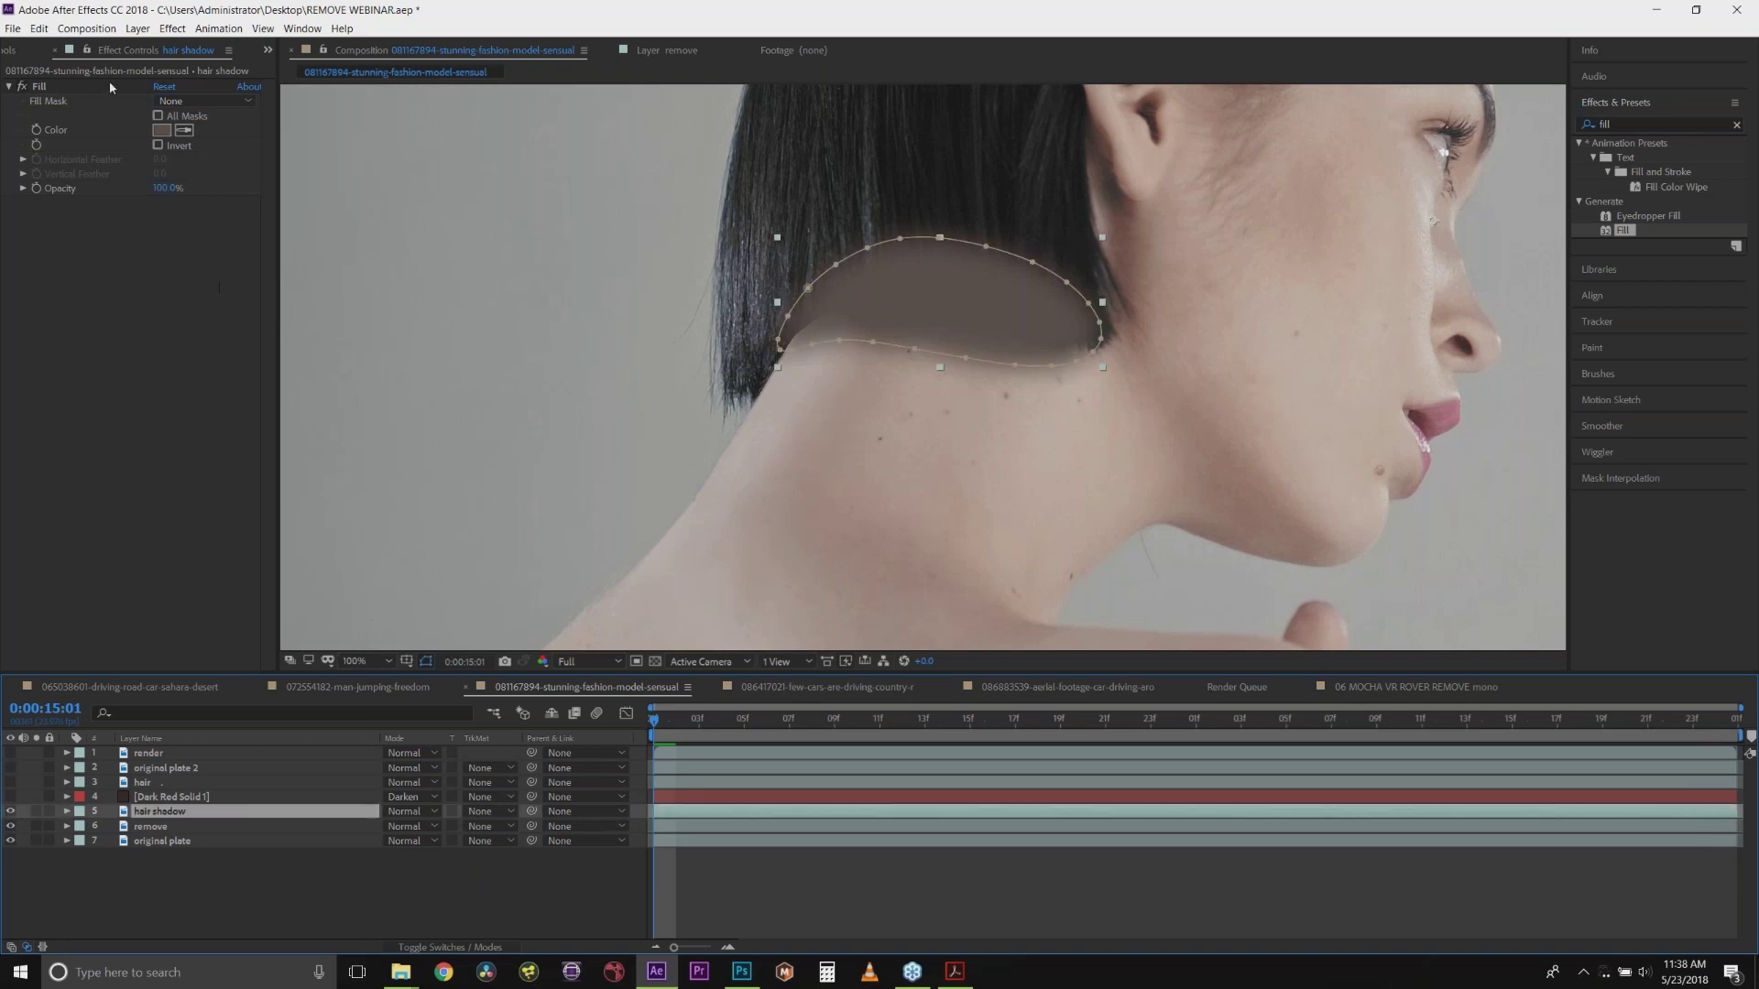
pyautogui.click(409, 811)
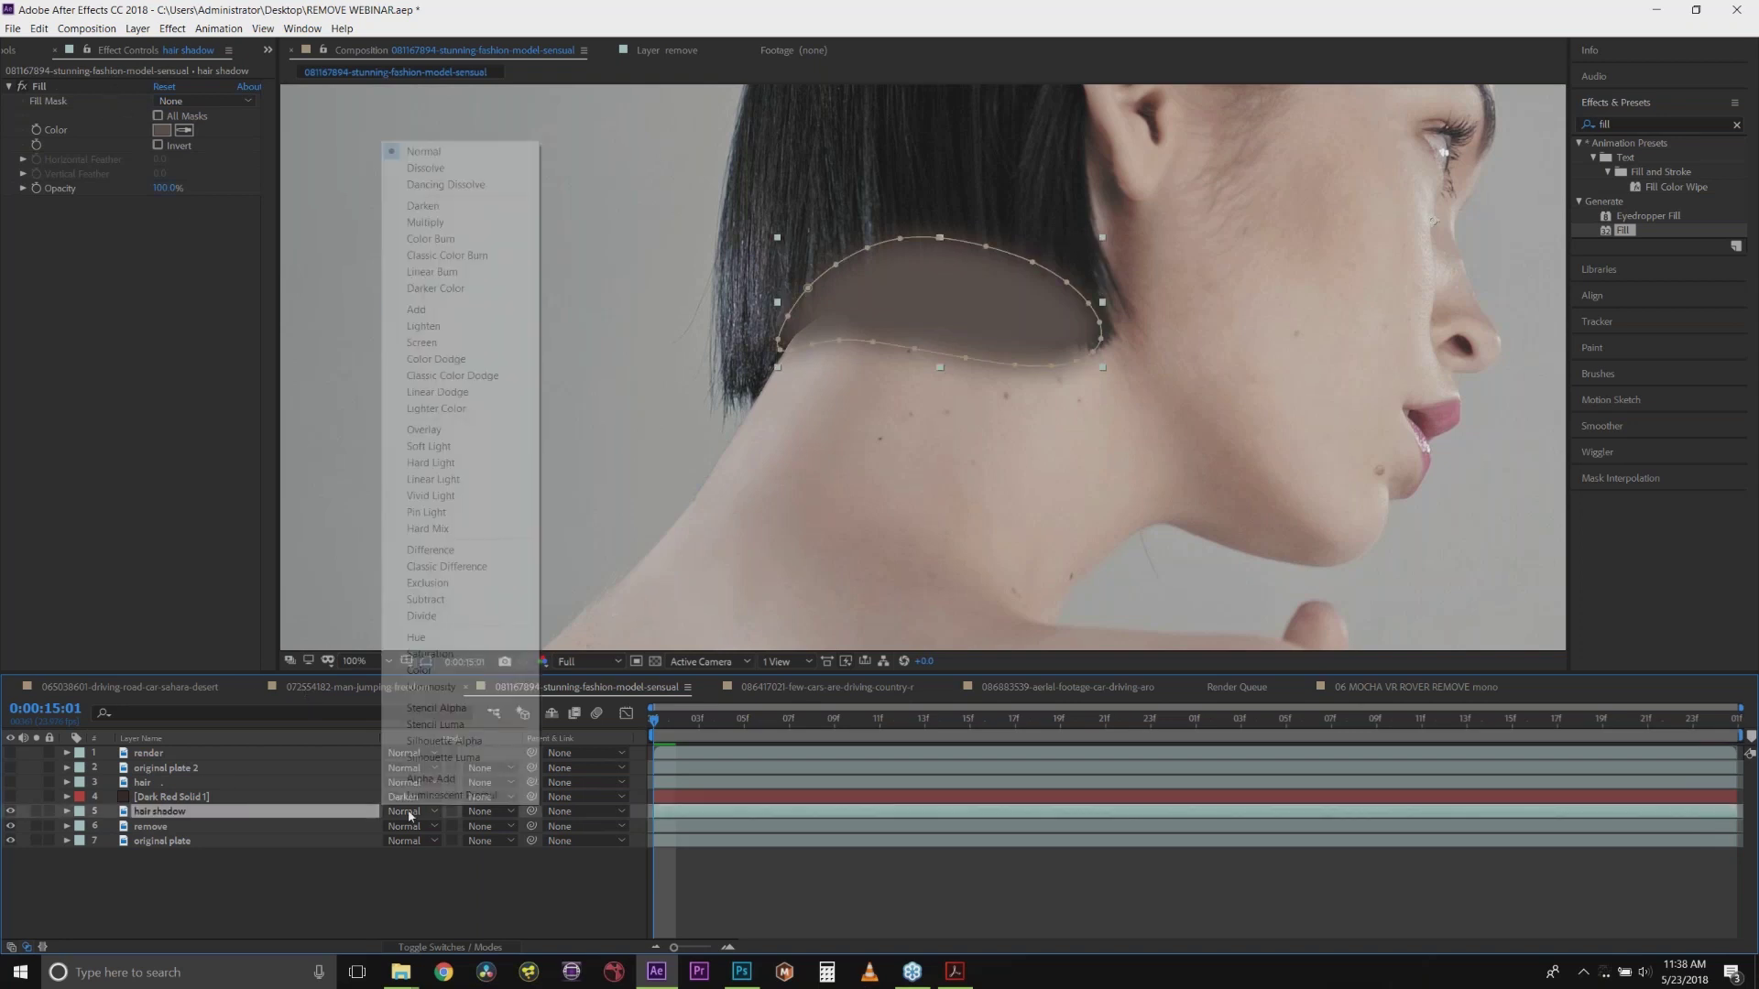
pyautogui.click(460, 209)
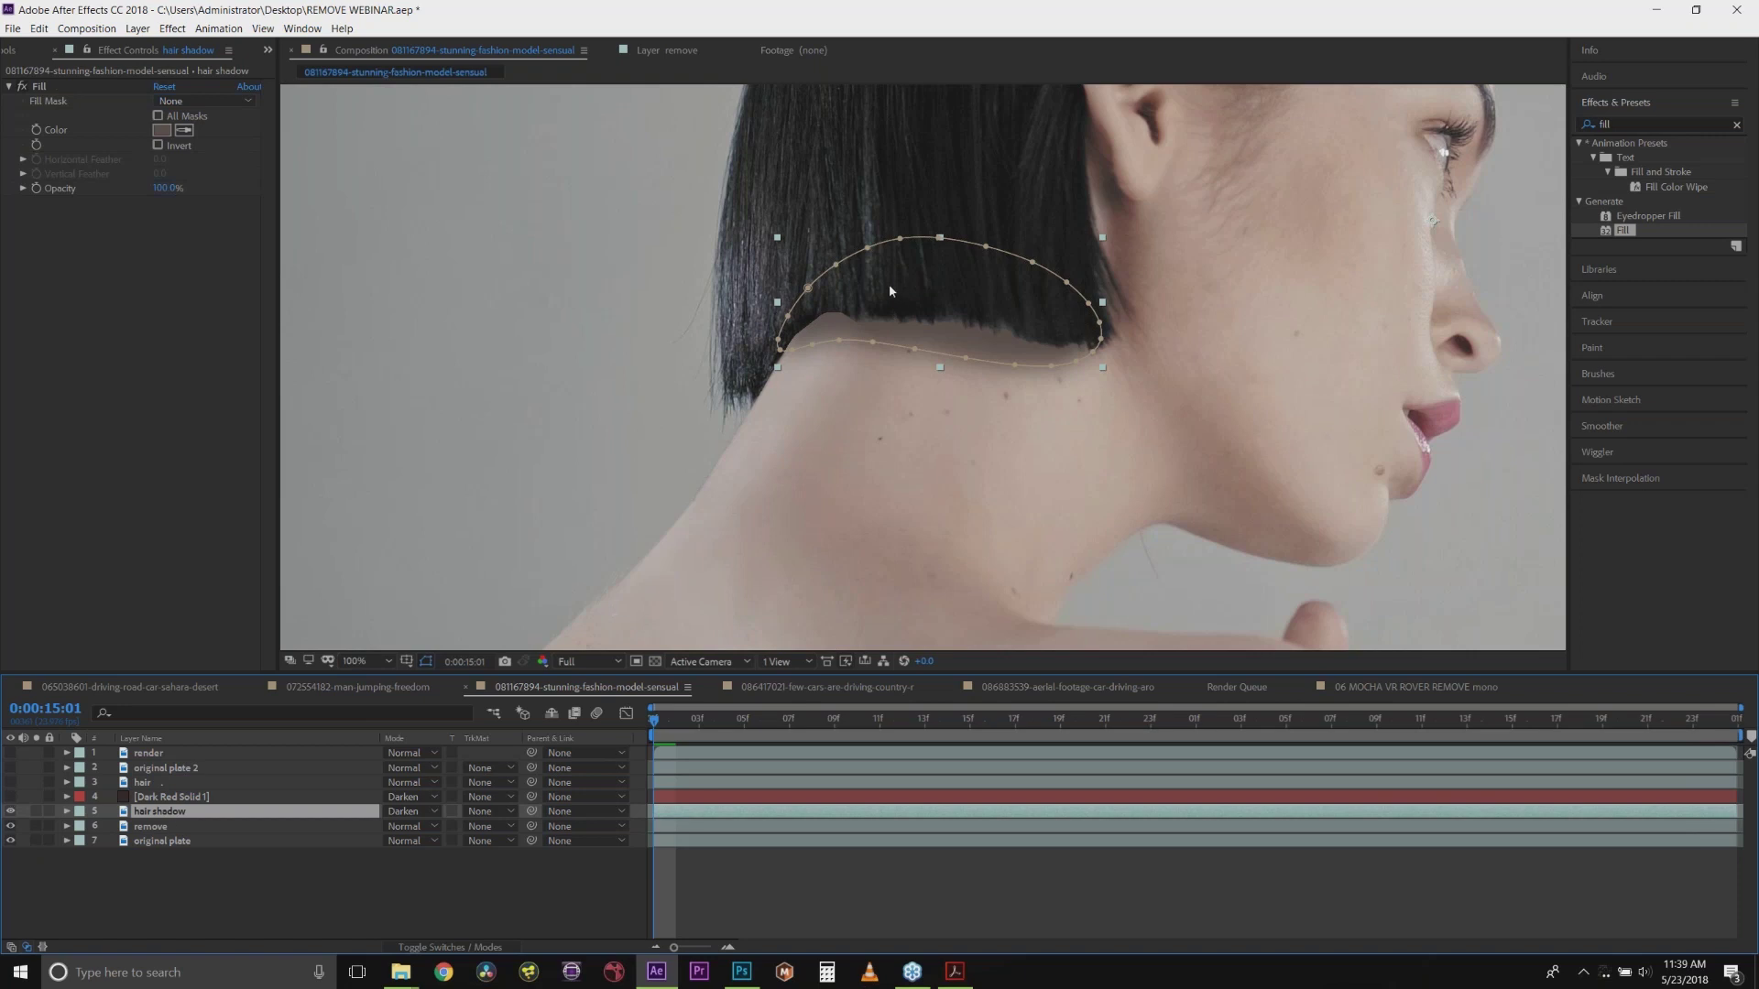
# Step: Duplicate the original plate layer and place the copy directly above hair shadow
pyautogui.click(168, 843)
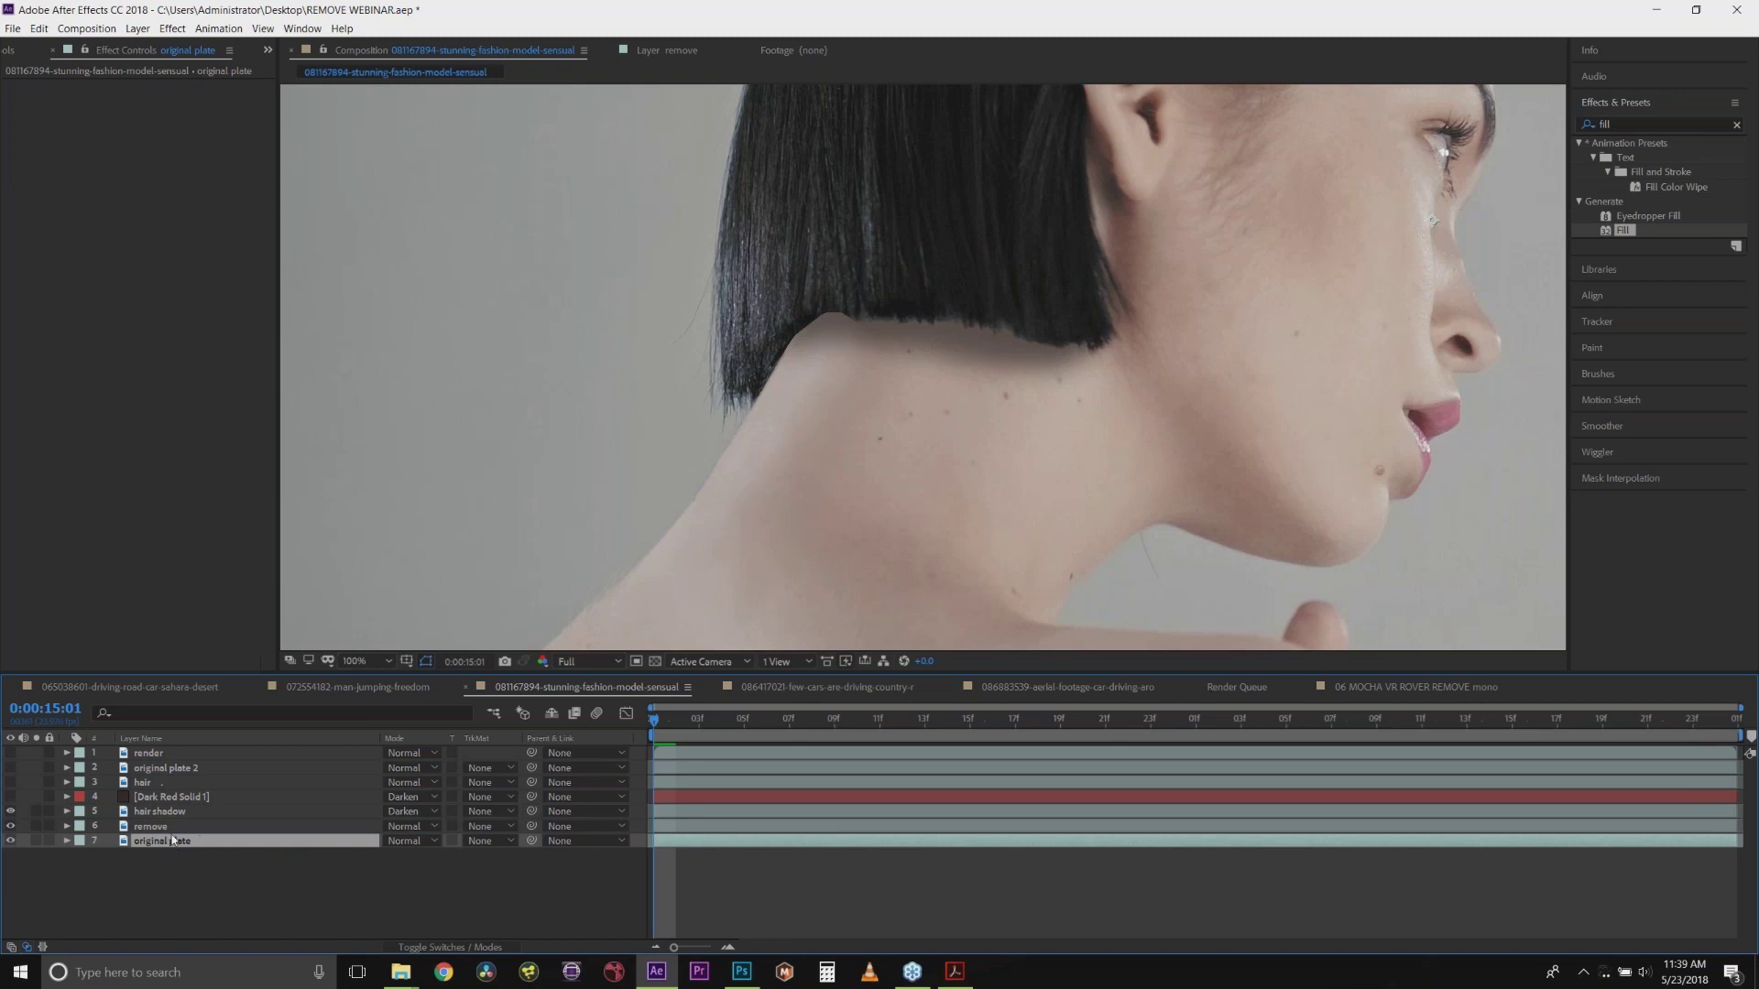
pyautogui.hotkey('ctrl', 'd')
pyautogui.moveTo(173, 845); pyautogui.dragTo(171, 814)
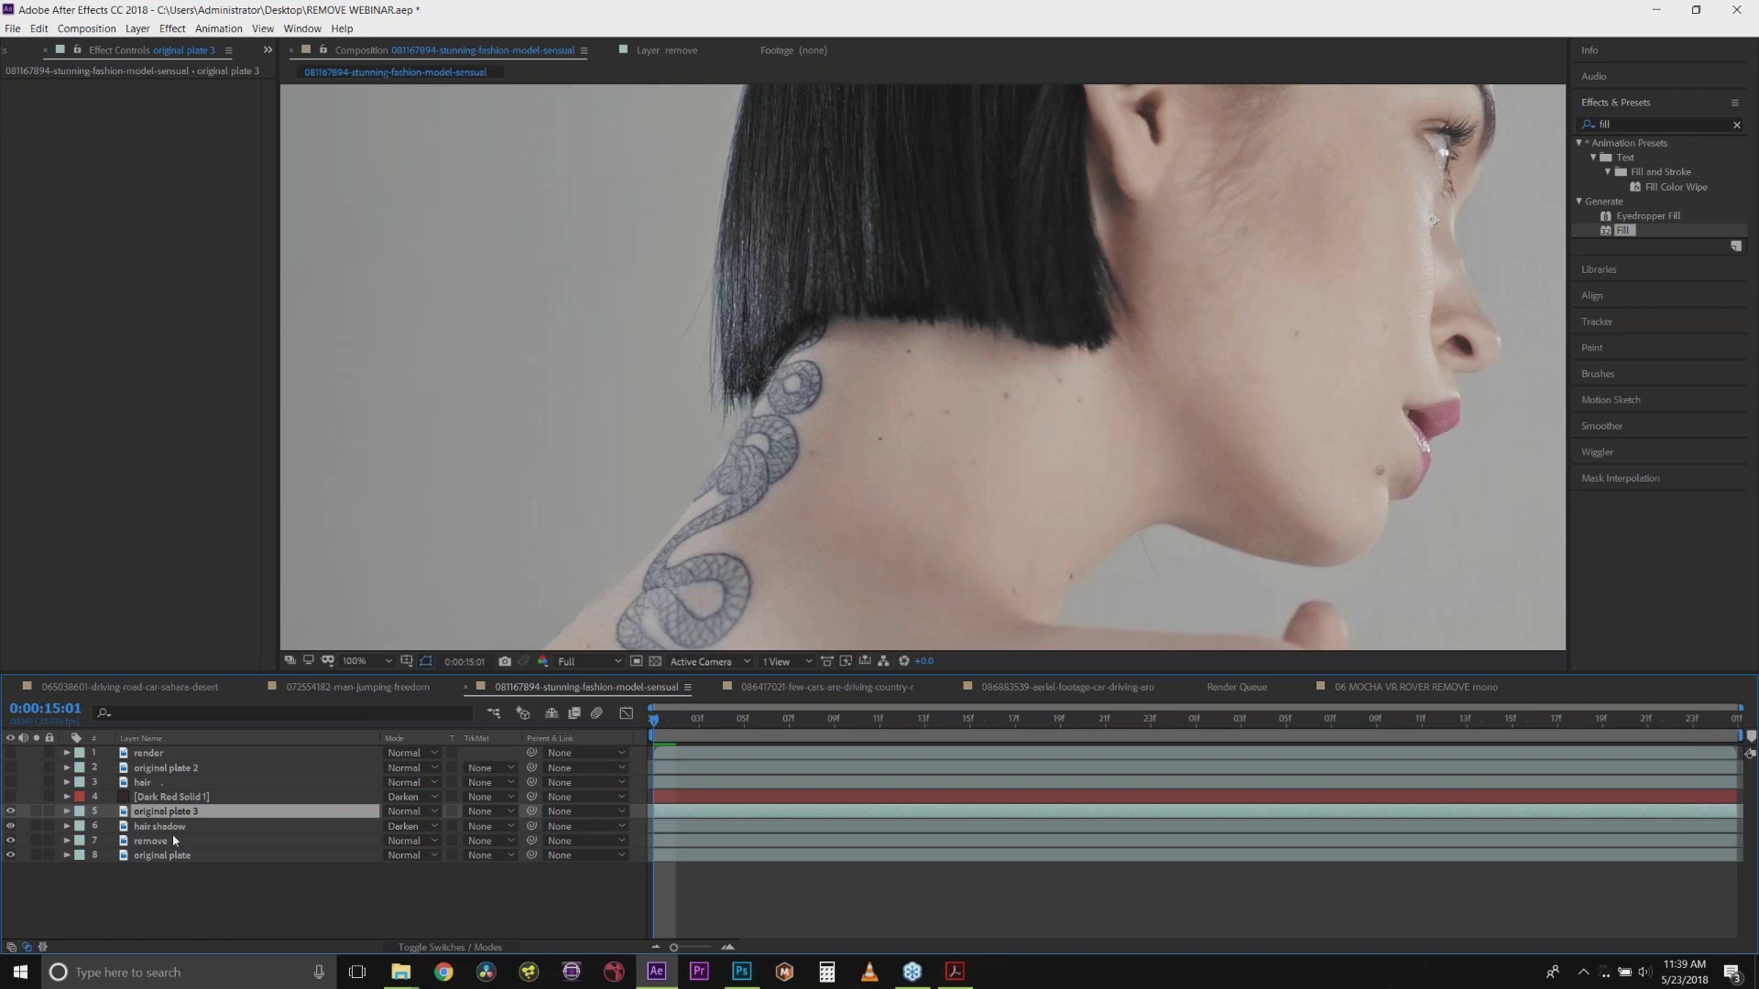
# Step: Launch mocha Pro from the effect on the remove layer
pyautogui.click(172, 839)
pyautogui.click(110, 130)
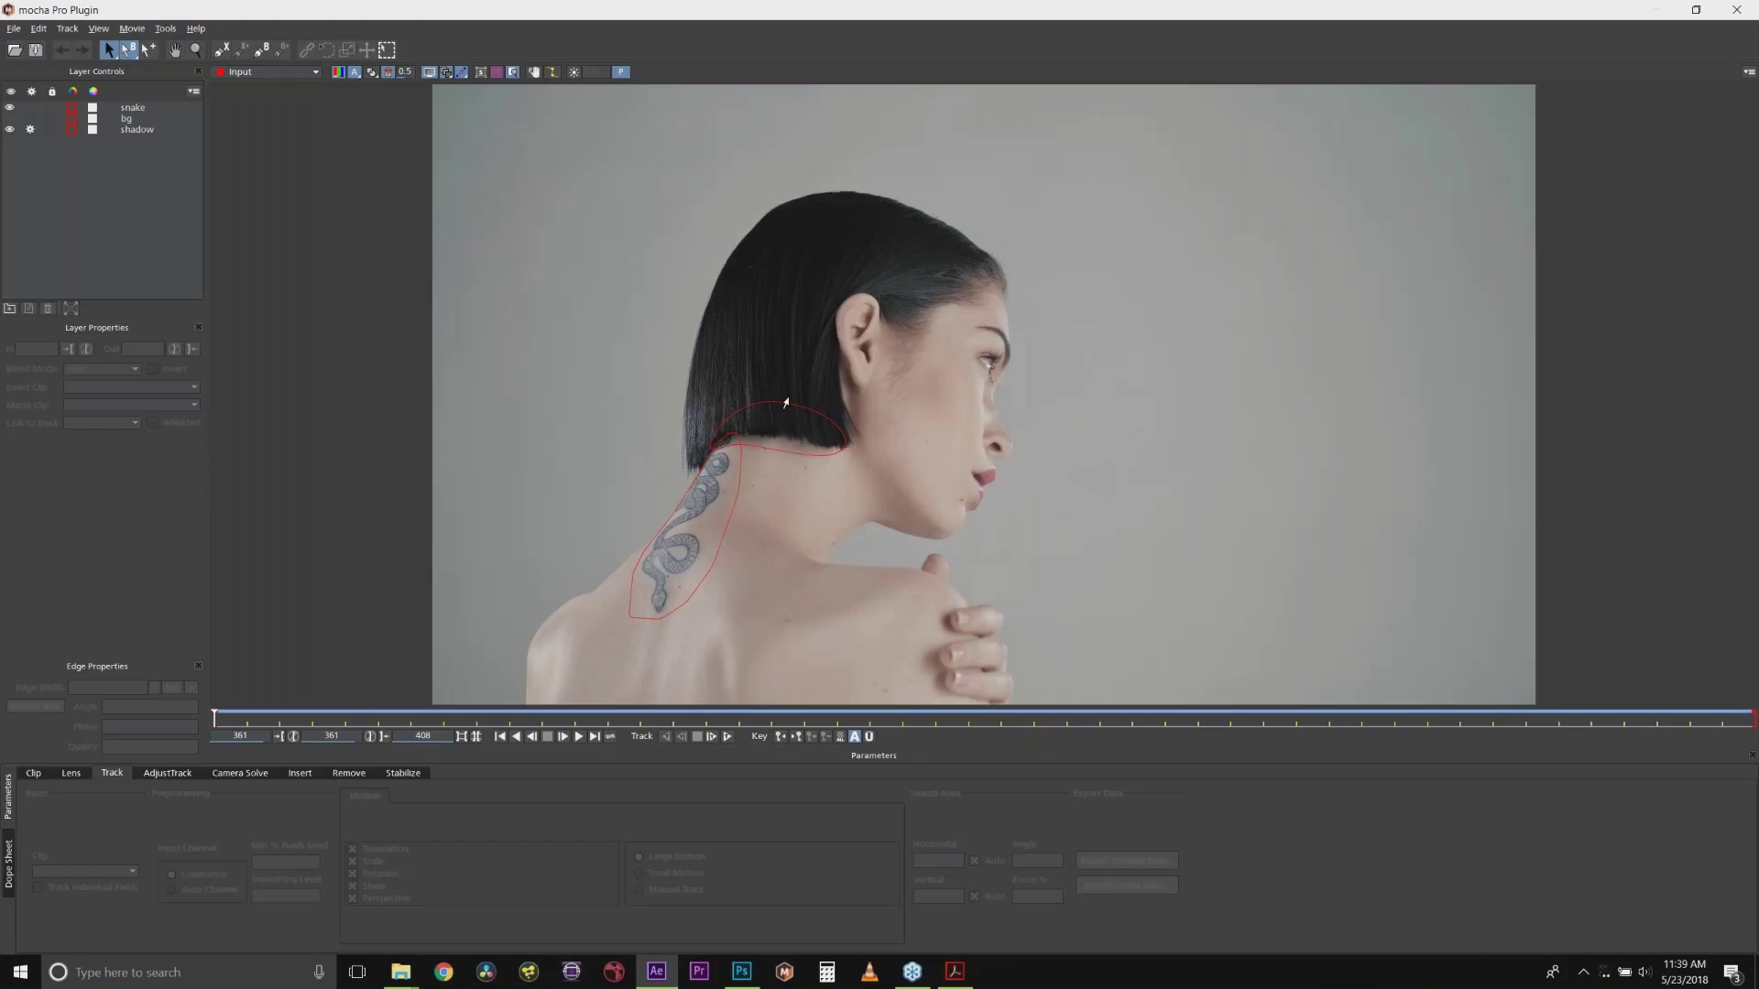
pyautogui.click(195, 49)
pyautogui.click(711, 424)
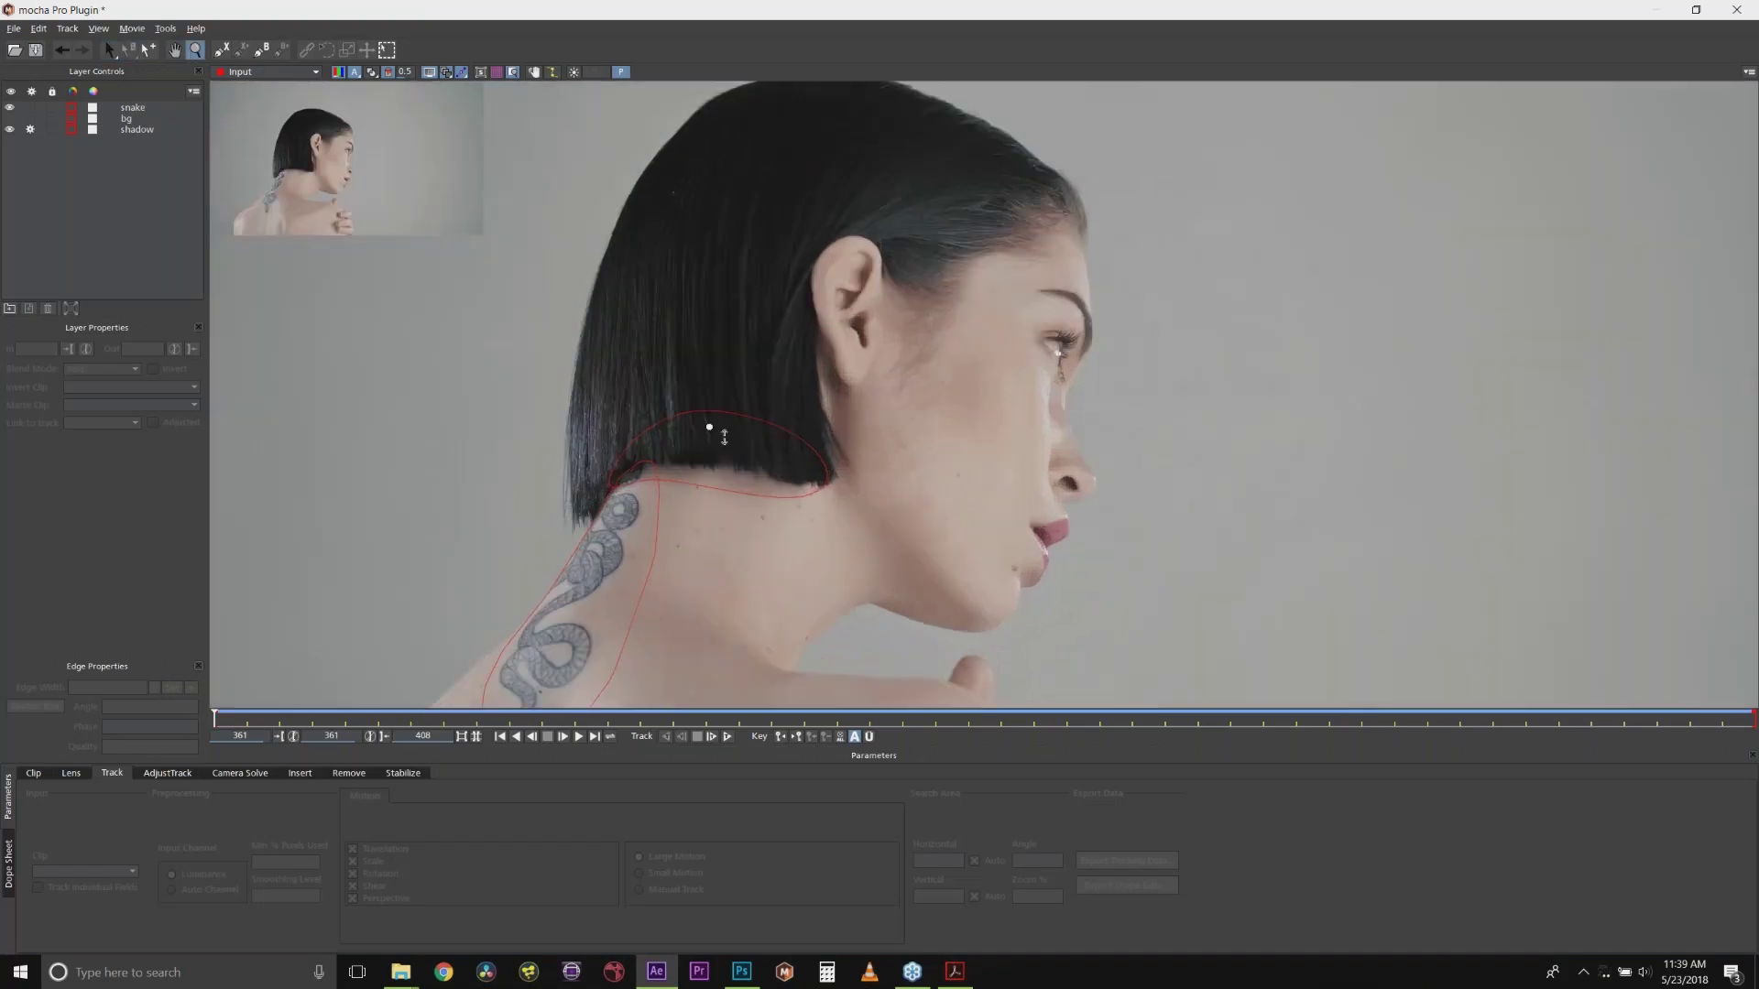
pyautogui.click(755, 337)
pyautogui.click(711, 404)
pyautogui.click(711, 404)
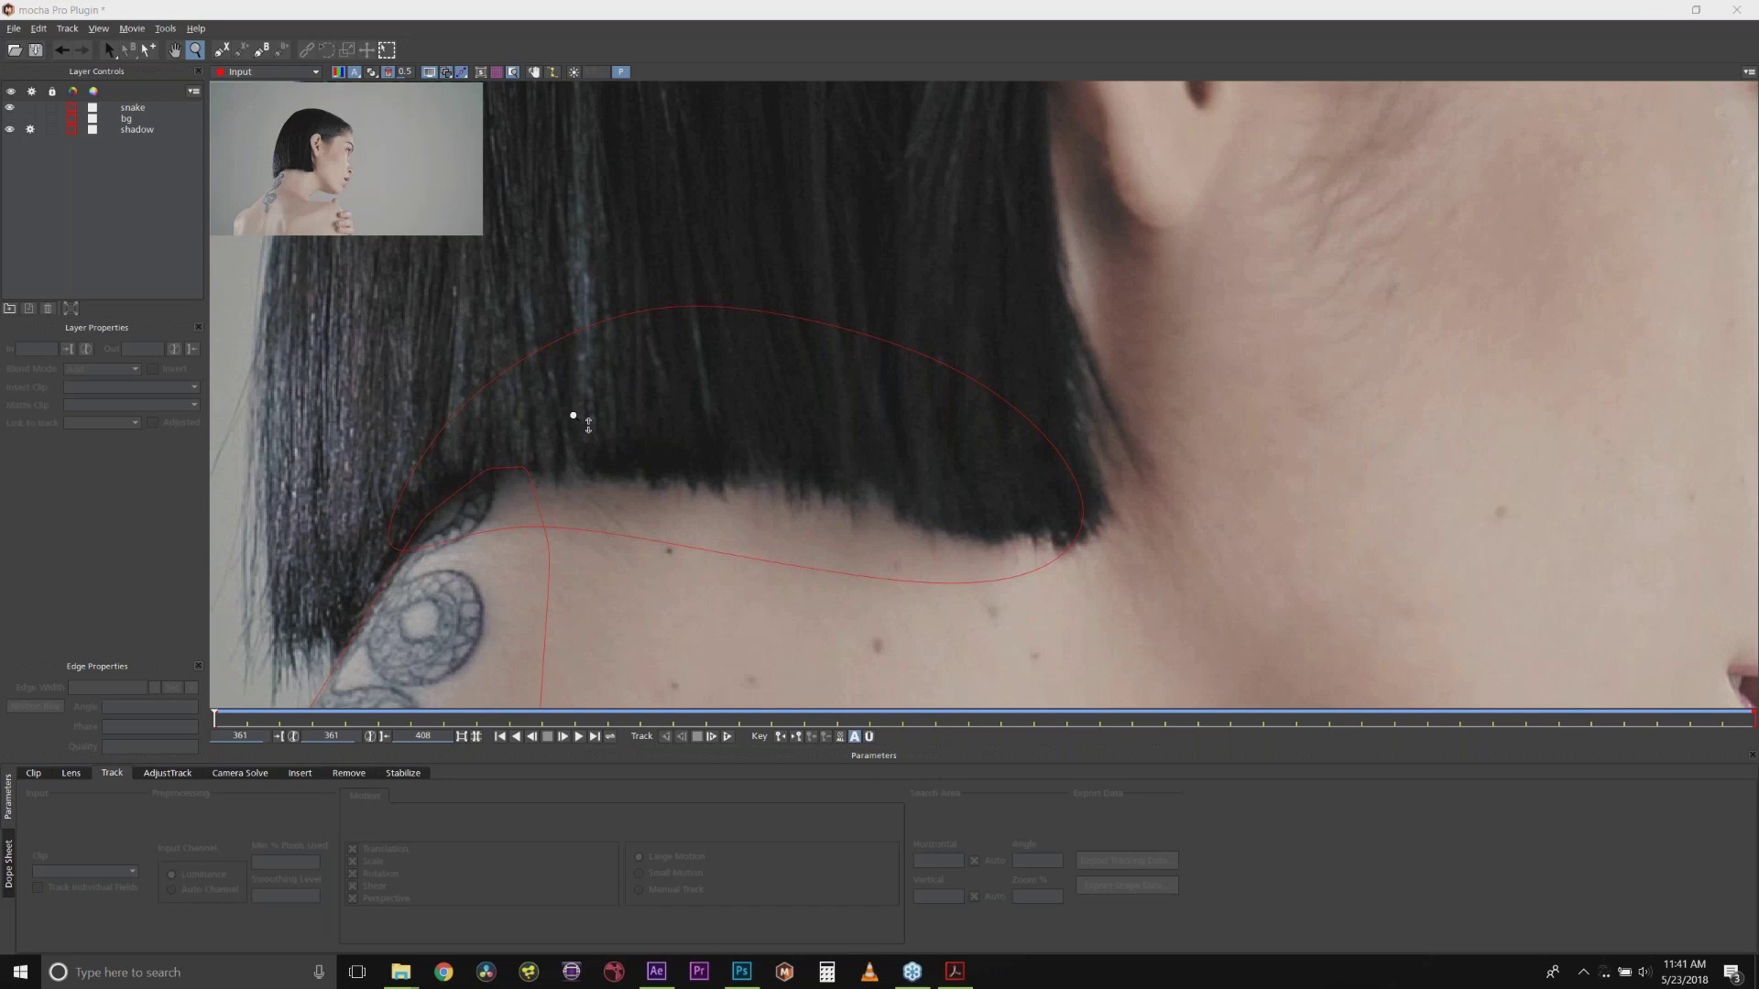
# Step: Draw a closed X-spline around the lower hair, following its ragged bottom edge above the neck closely
pyautogui.click(513, 72)
pyautogui.click(222, 50)
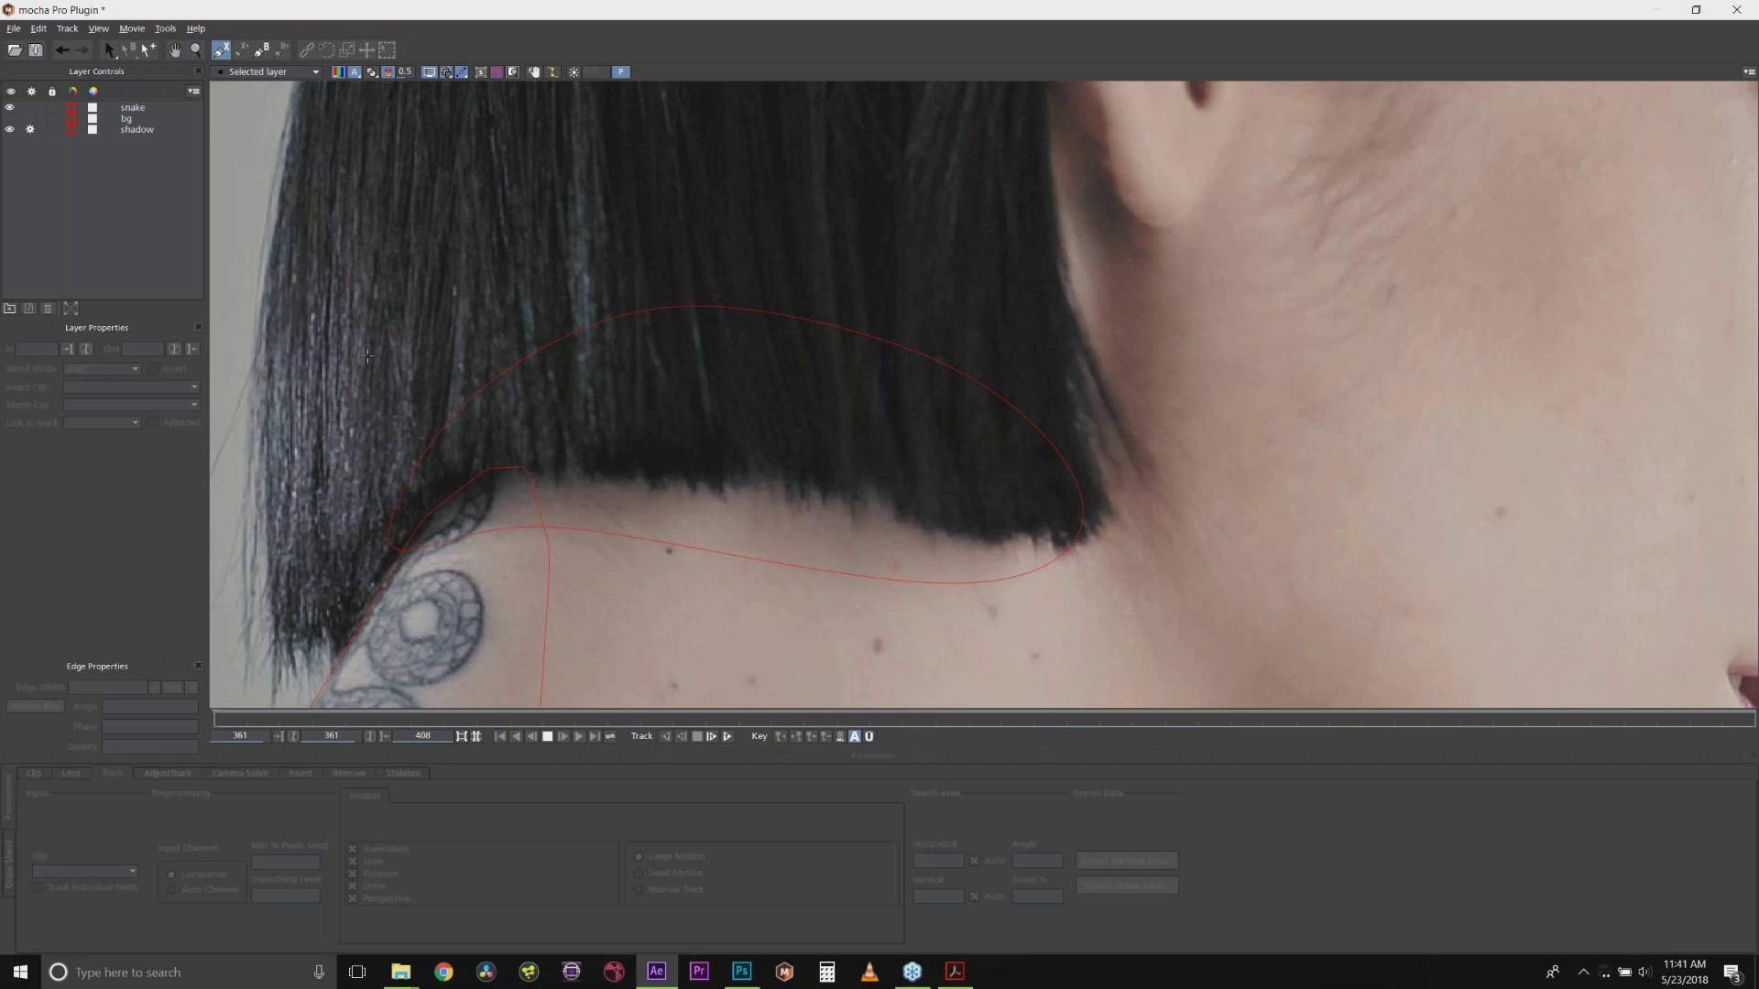
pyautogui.click(317, 374)
pyautogui.click(320, 400)
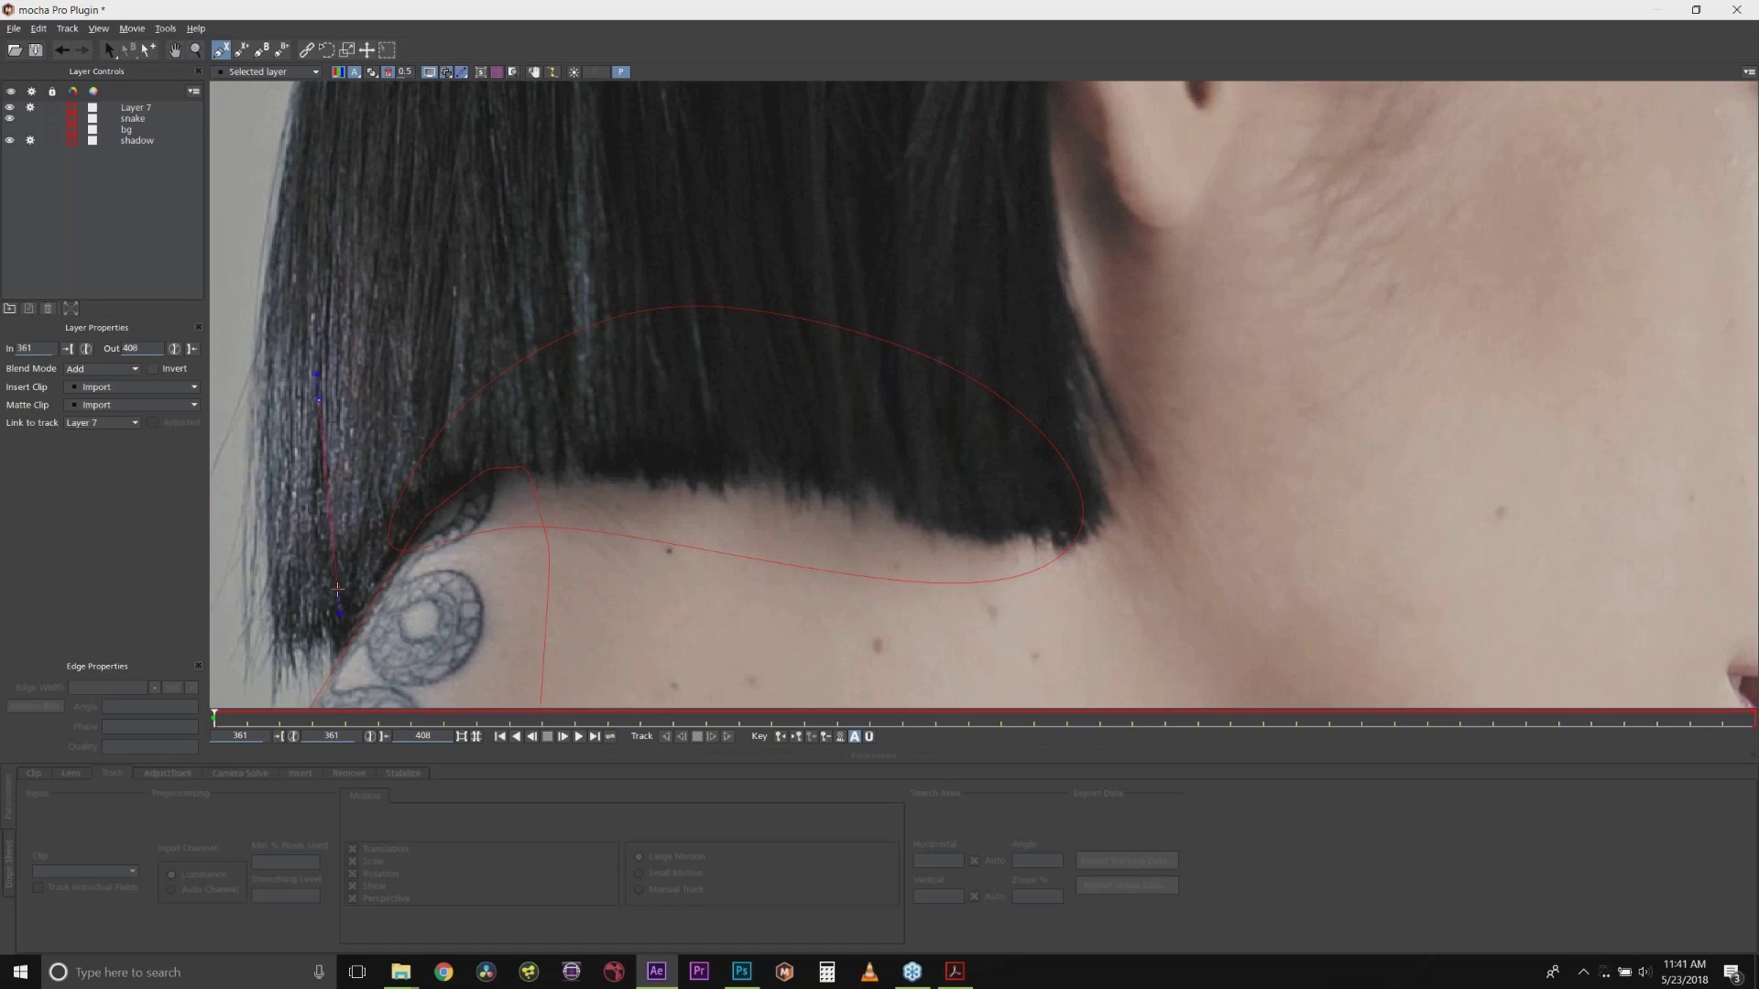
pyautogui.click(339, 594)
pyautogui.click(371, 577)
pyautogui.click(417, 517)
pyautogui.click(447, 499)
pyautogui.click(487, 483)
pyautogui.click(513, 467)
pyautogui.click(539, 483)
pyautogui.click(554, 486)
pyautogui.click(570, 479)
pyautogui.click(589, 487)
pyautogui.click(596, 480)
pyautogui.click(622, 478)
pyautogui.click(650, 490)
pyautogui.click(669, 496)
pyautogui.click(695, 492)
pyautogui.click(724, 490)
pyautogui.click(770, 502)
pyautogui.click(914, 529)
pyautogui.click(1043, 540)
pyautogui.click(1116, 535)
pyautogui.click(1102, 357)
pyautogui.click(1032, 241)
pyautogui.click(661, 168)
pyautogui.click(433, 180)
pyautogui.rightClick(331, 338)
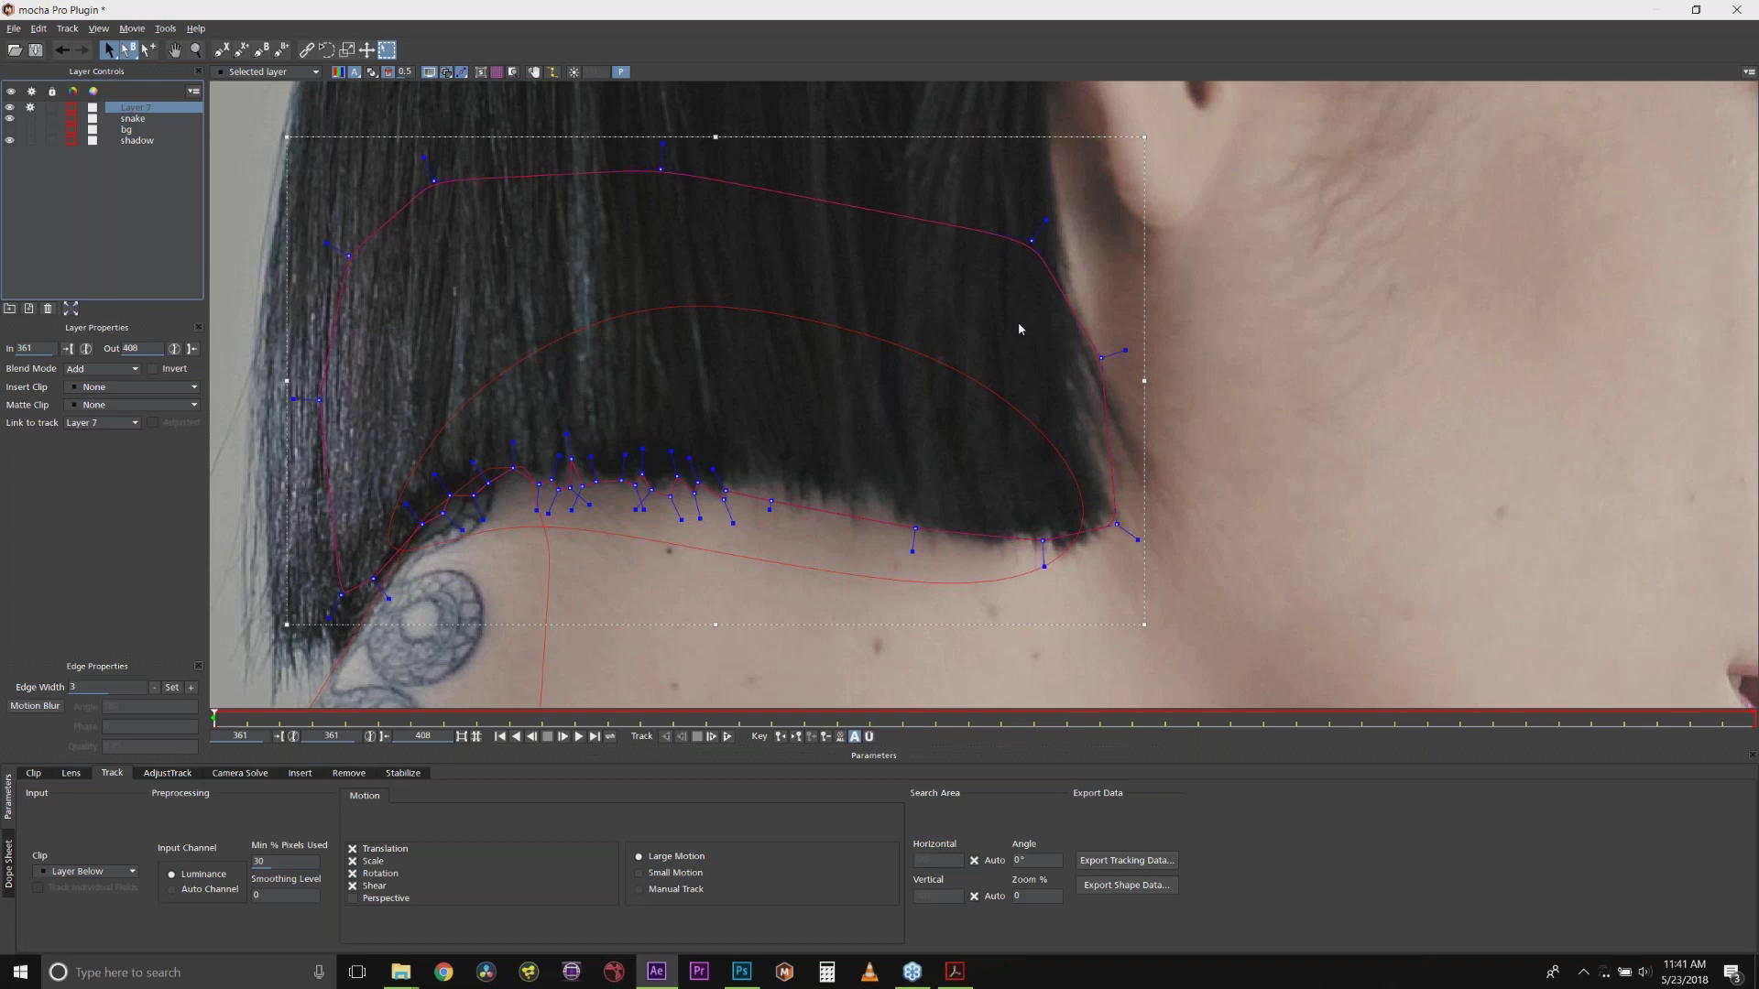
pyautogui.click(299, 775)
pyautogui.click(348, 775)
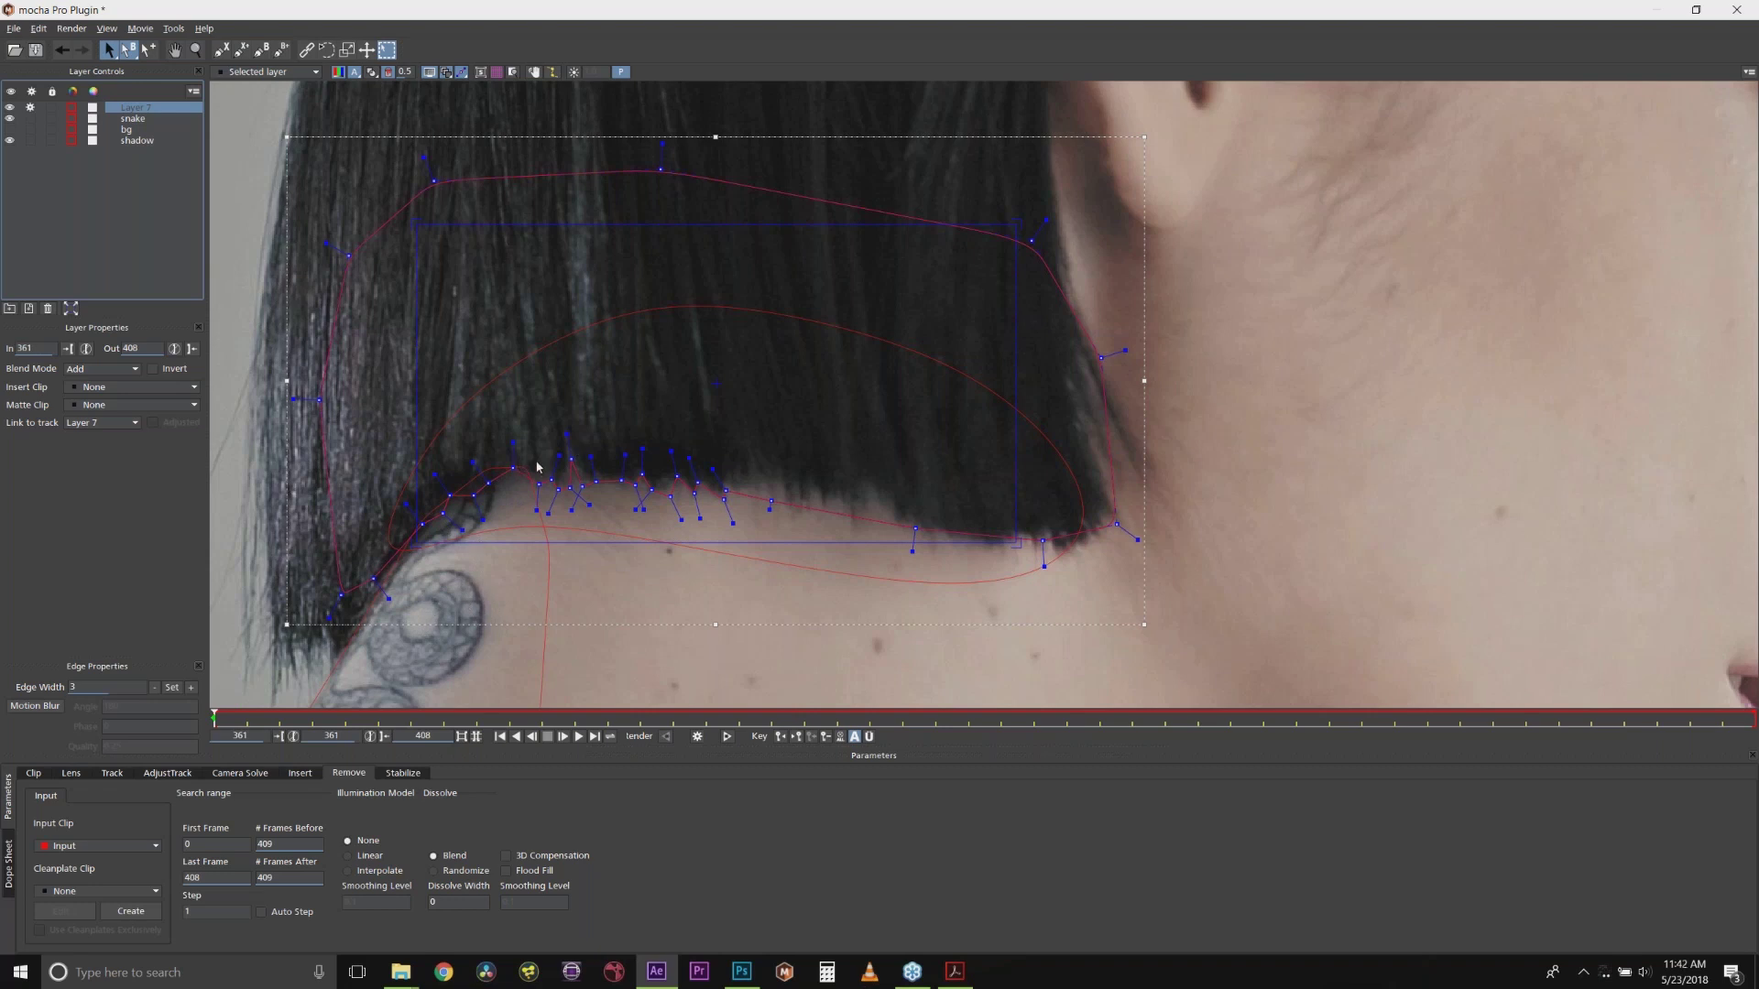
pyautogui.click(728, 737)
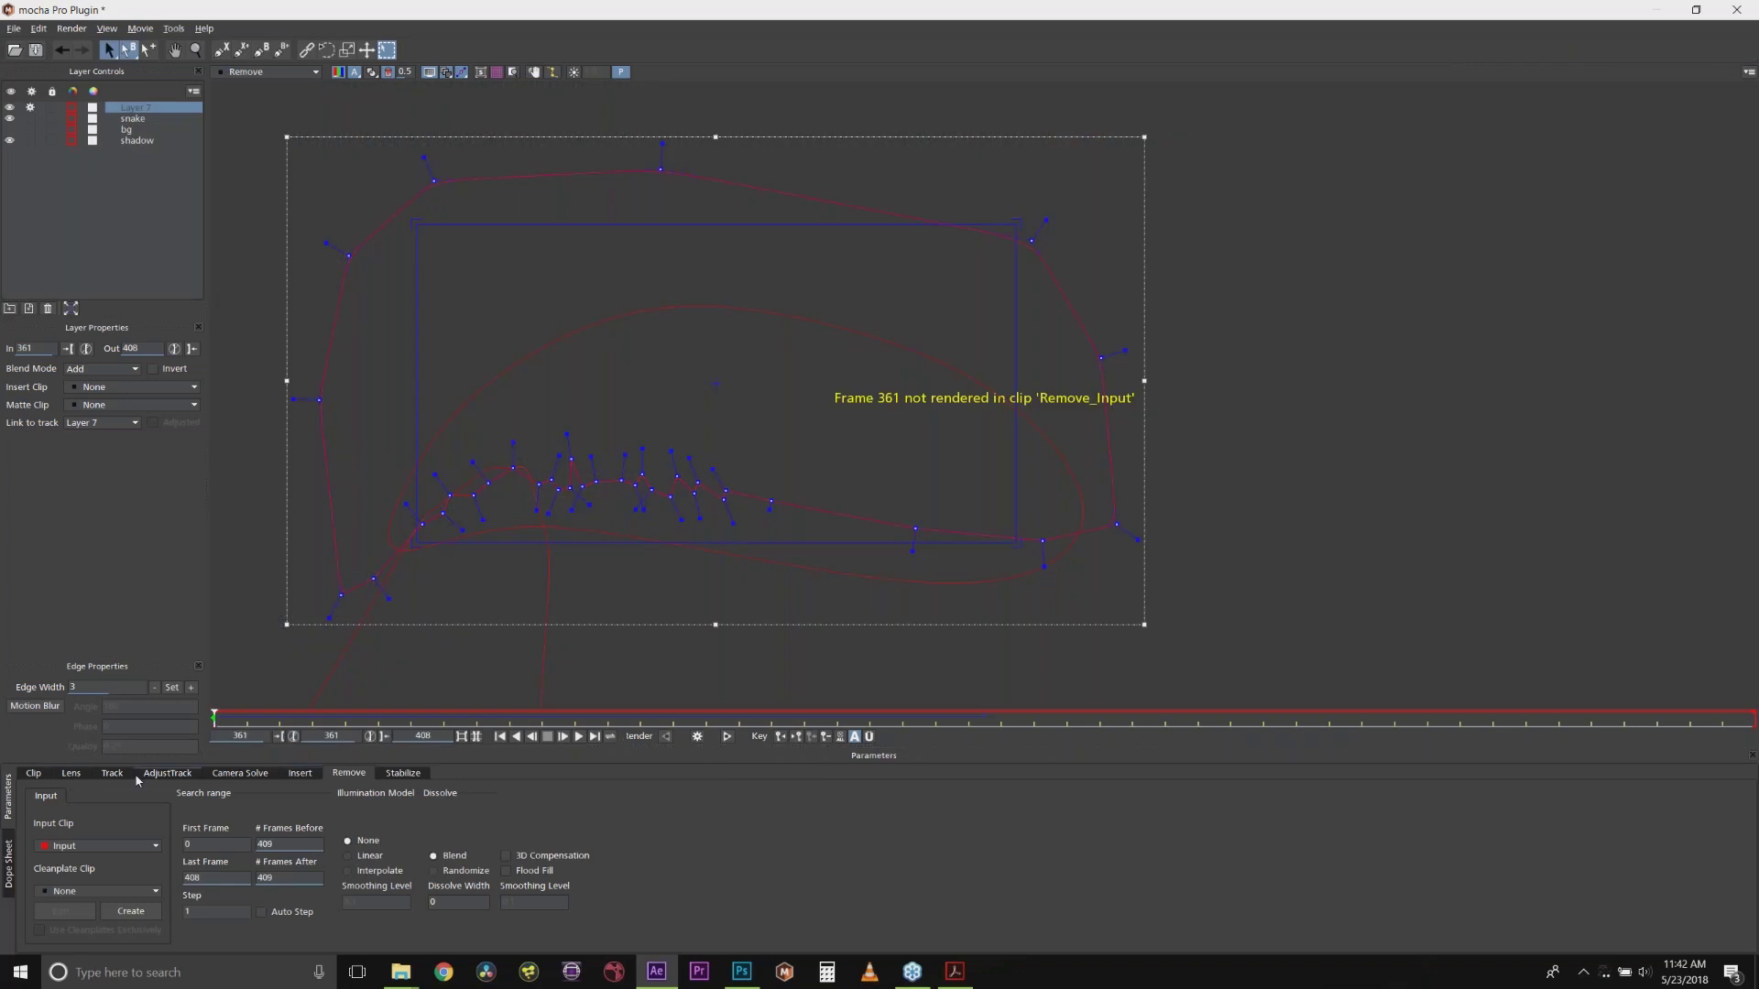
# Step: Restore the viewer to the Input clip and track the new hair shape forward to the last frame
pyautogui.click(111, 774)
pyautogui.click(270, 72)
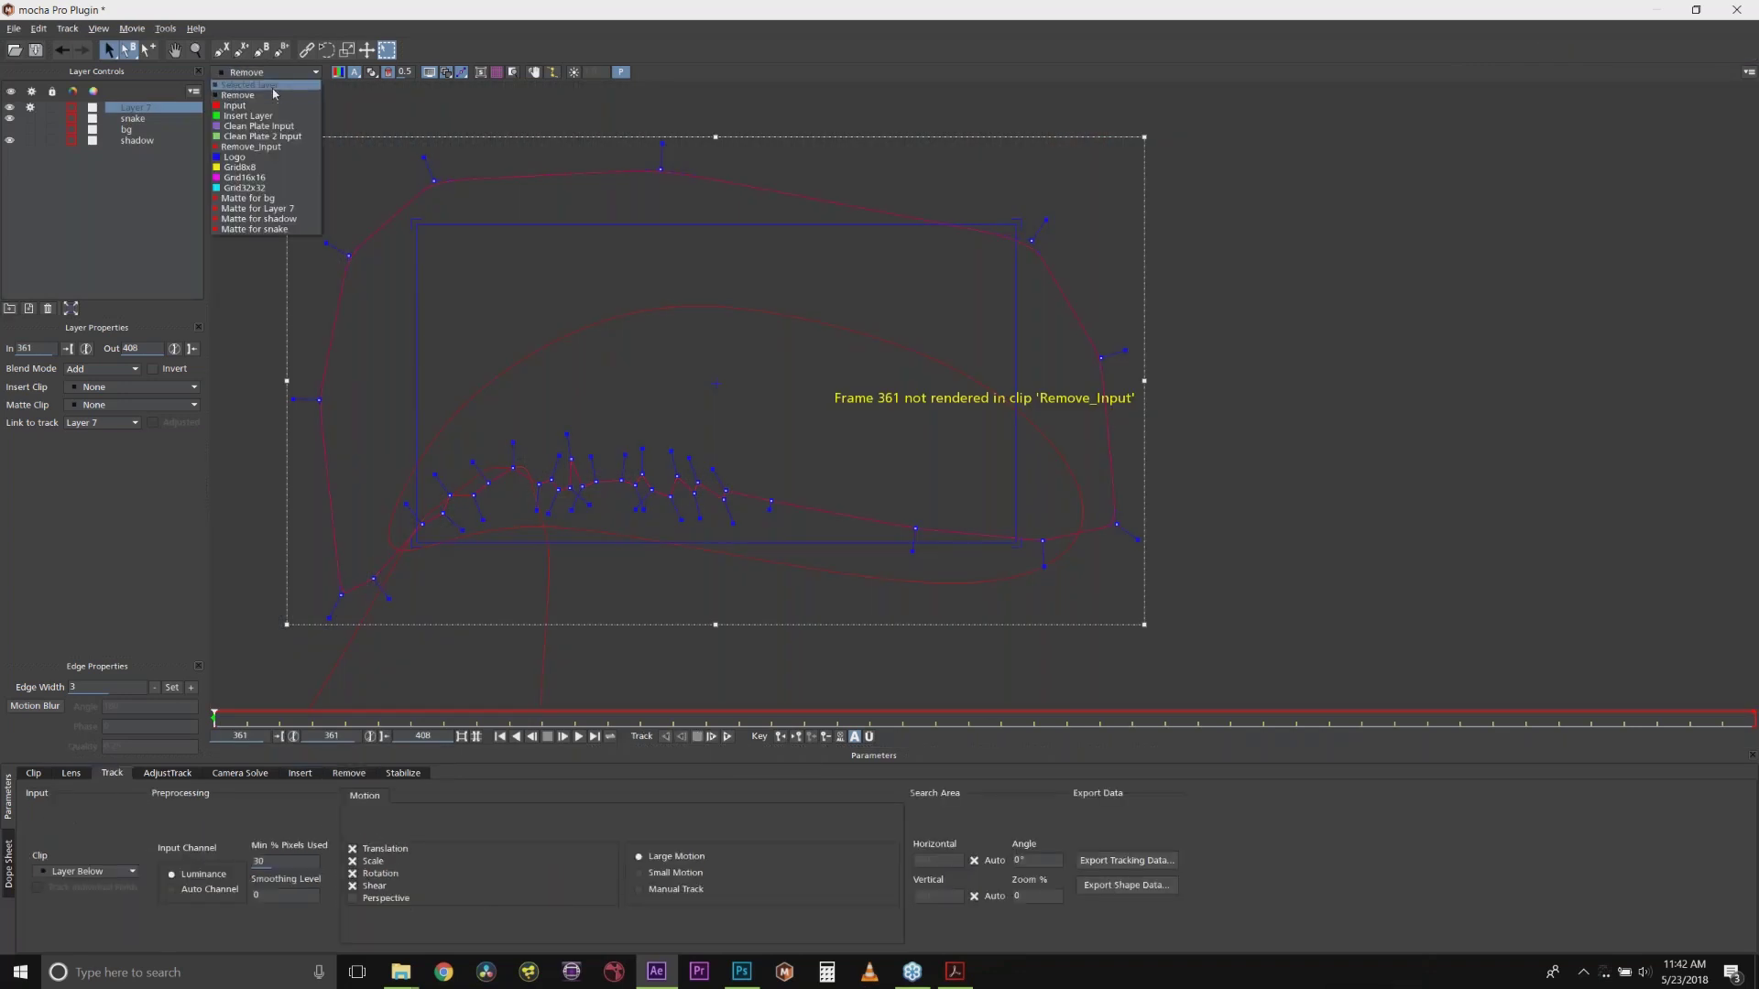
pyautogui.click(261, 92)
pyautogui.click(729, 738)
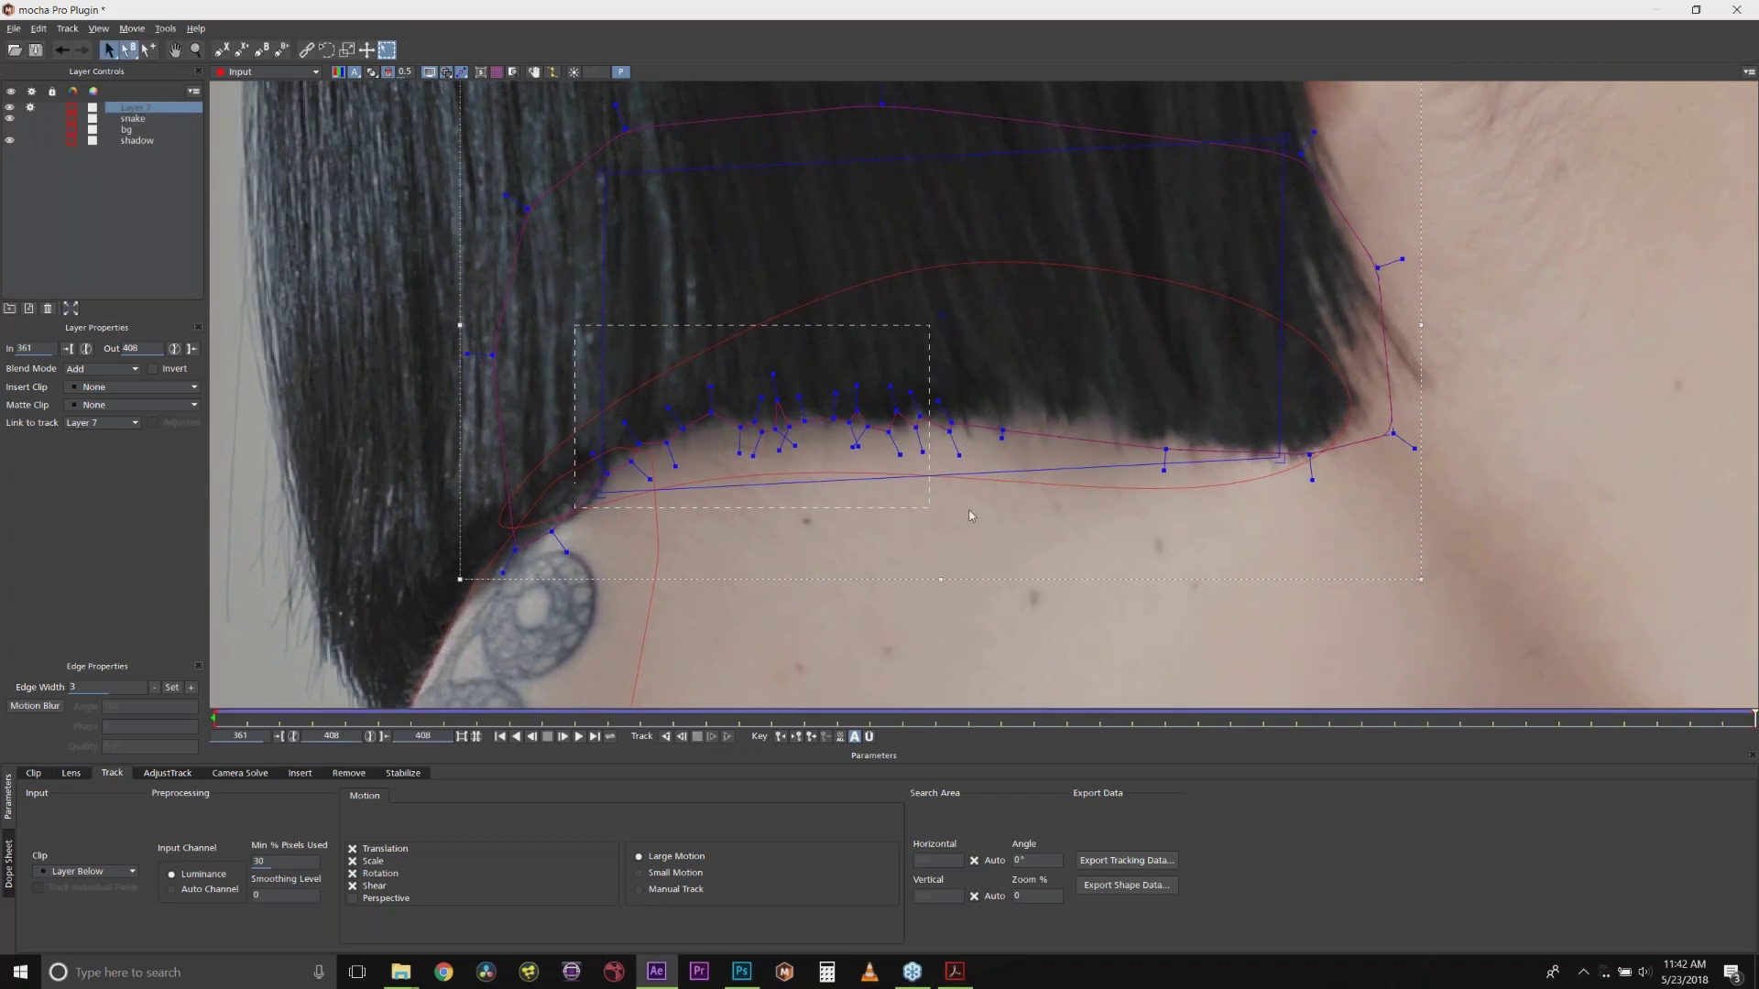
# Step: Adjust the hair spline's points on the last frame to fit the bottom hair edge and the corner near the tattoo
pyautogui.moveTo(973, 502); pyautogui.dragTo(597, 365)
pyautogui.moveTo(908, 409); pyautogui.dragTo(903, 410)
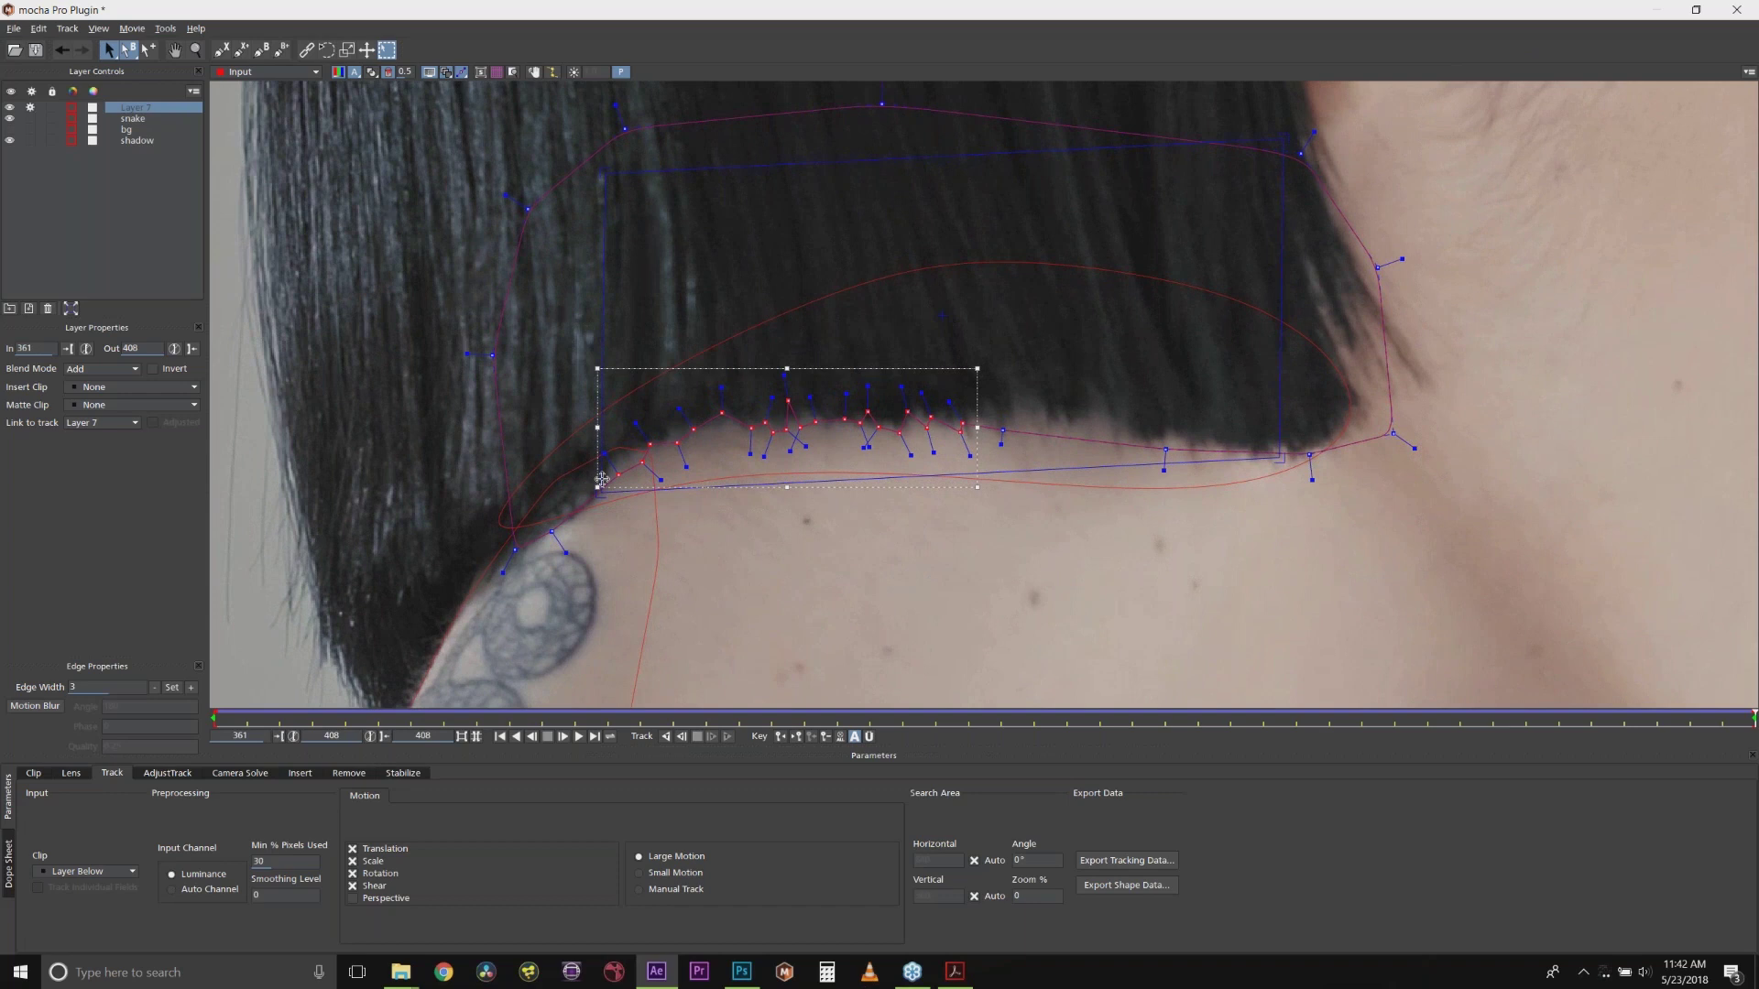
pyautogui.moveTo(618, 473); pyautogui.dragTo(606, 470)
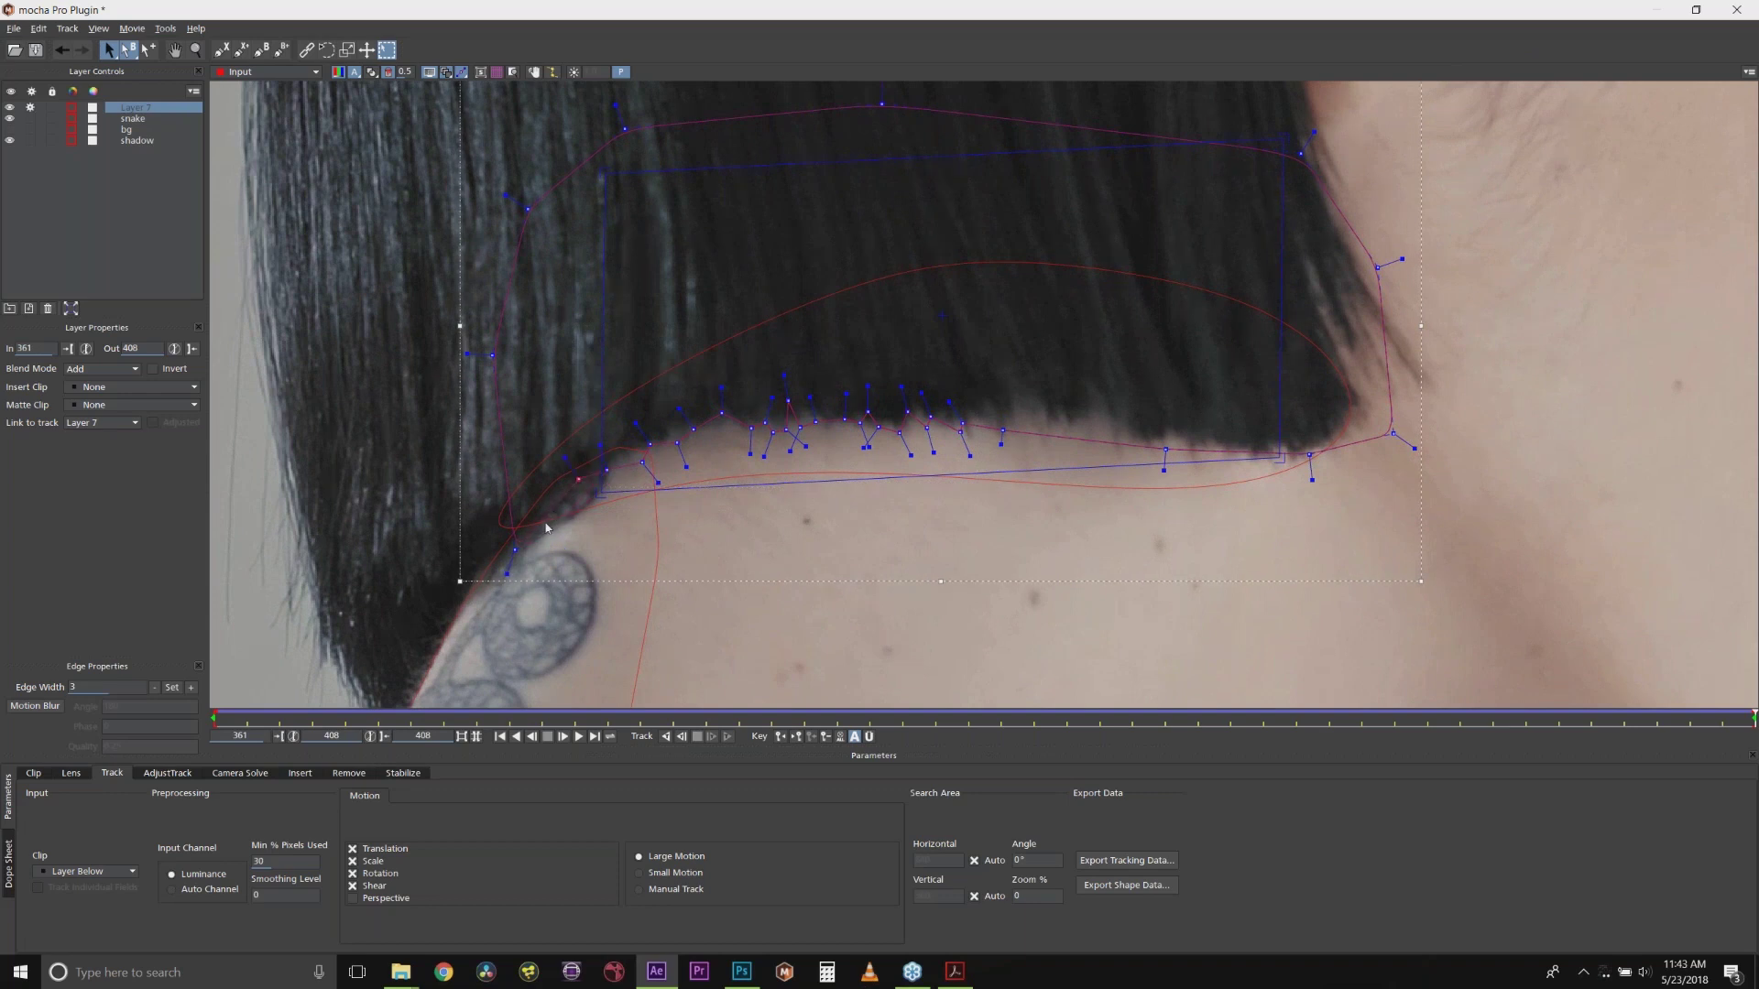
pyautogui.click(516, 542)
pyautogui.moveTo(516, 542)
pyautogui.mouseDown()
pyautogui.moveTo(511, 522)
pyautogui.moveTo(492, 553)
pyautogui.mouseUp()
pyautogui.click(149, 50)
pyautogui.click(563, 490)
# Step: Rename the new spline layer as hair and copy its mocha shape data for AE to the clipboard
pyautogui.doubleClick(129, 106)
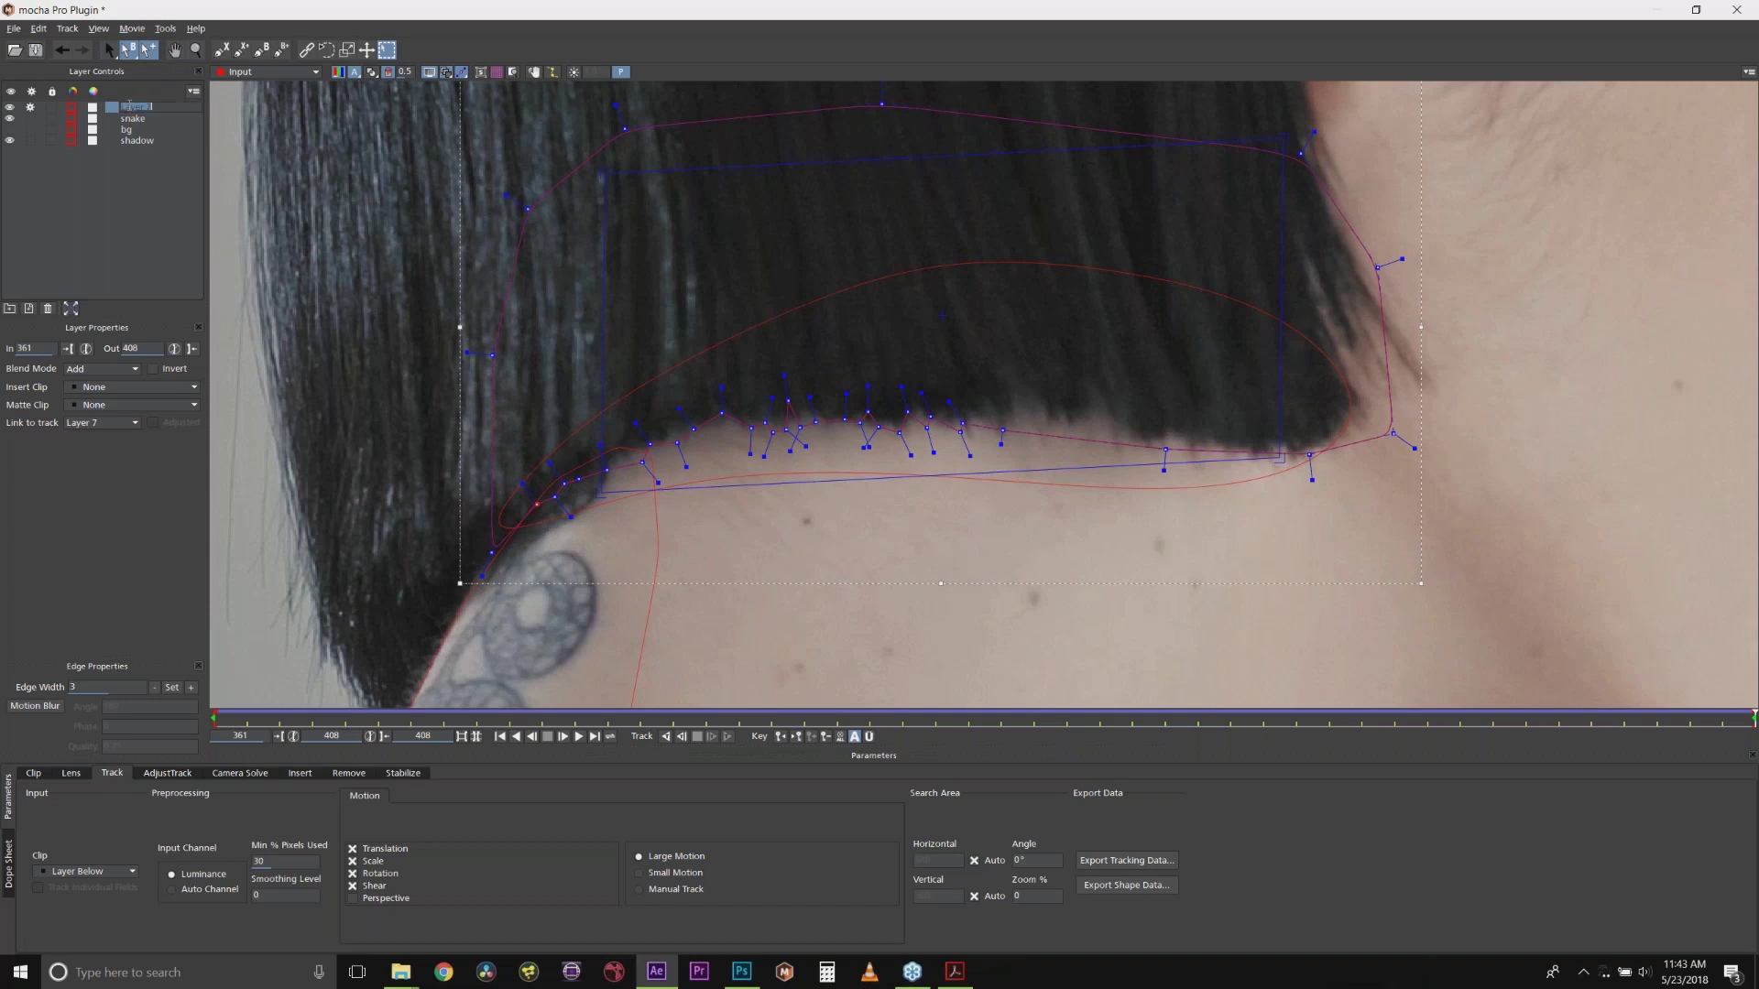
pyautogui.write('hair')
pyautogui.click(1126, 885)
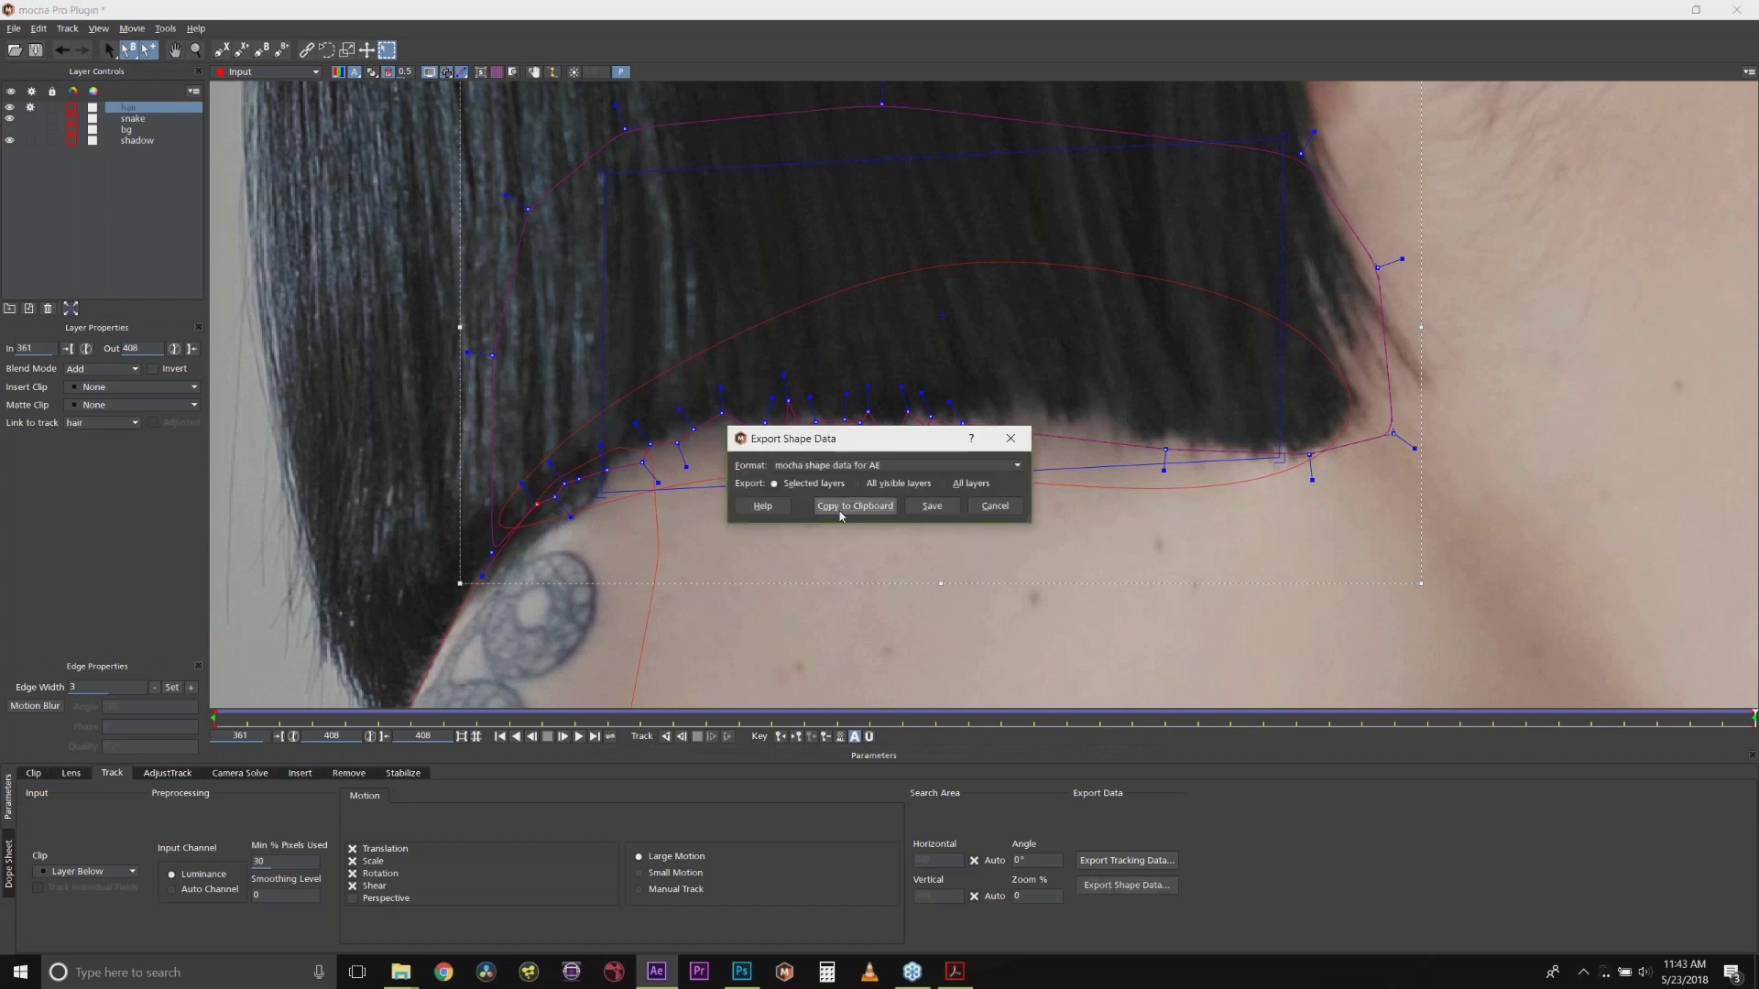
pyautogui.click(840, 513)
# Step: Turn off the hair layer's tracking and visibility and move it below the shadow layer
pyautogui.click(31, 107)
pyautogui.click(10, 107)
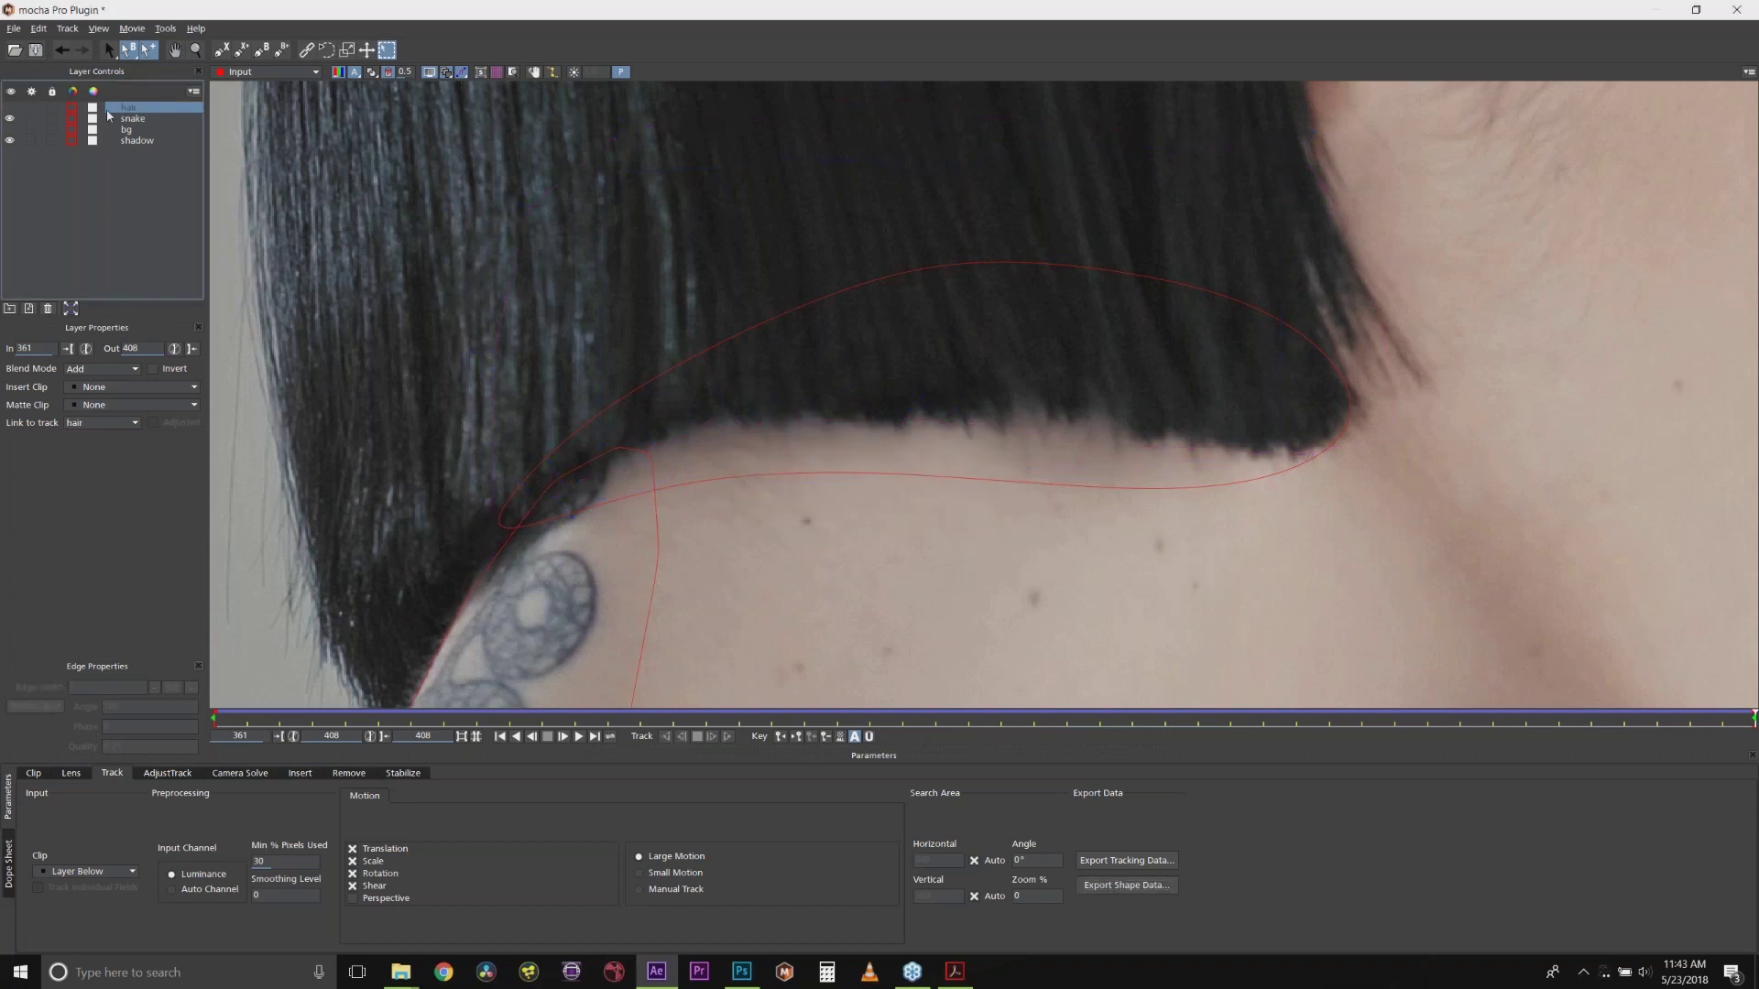
pyautogui.moveTo(128, 107); pyautogui.dragTo(129, 142)
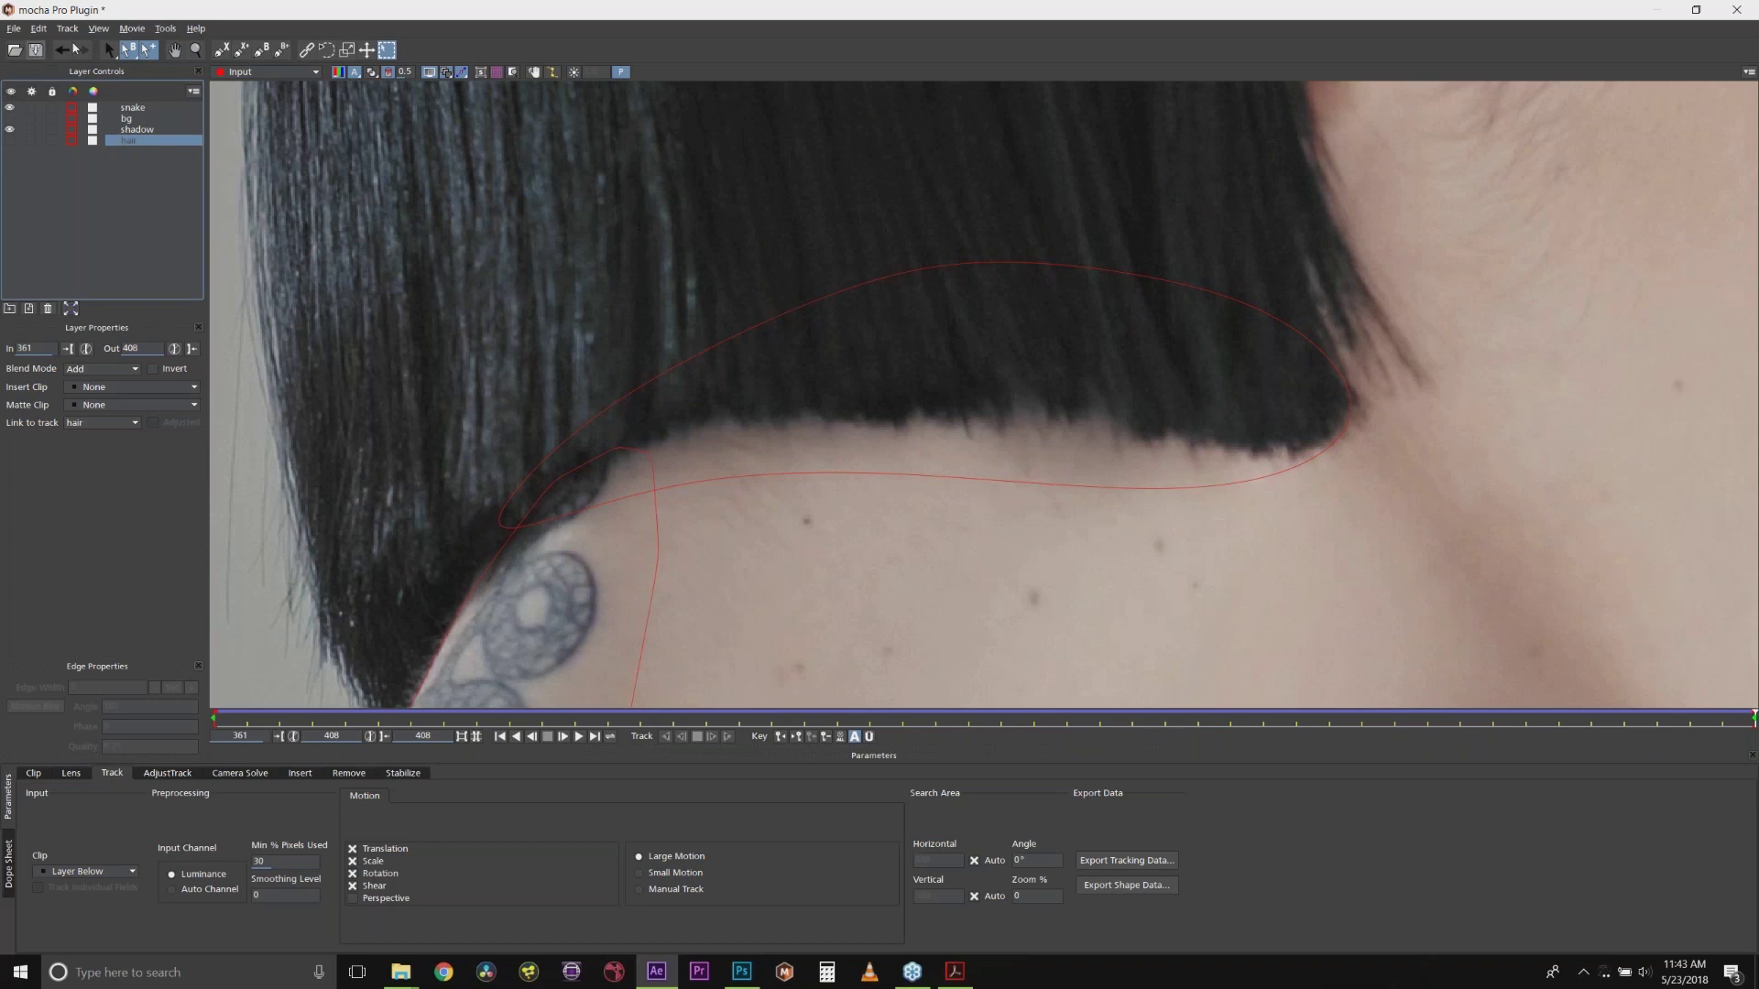
# Step: Save the mocha project and return to After Effects
pyautogui.click(35, 49)
pyautogui.click(1739, 9)
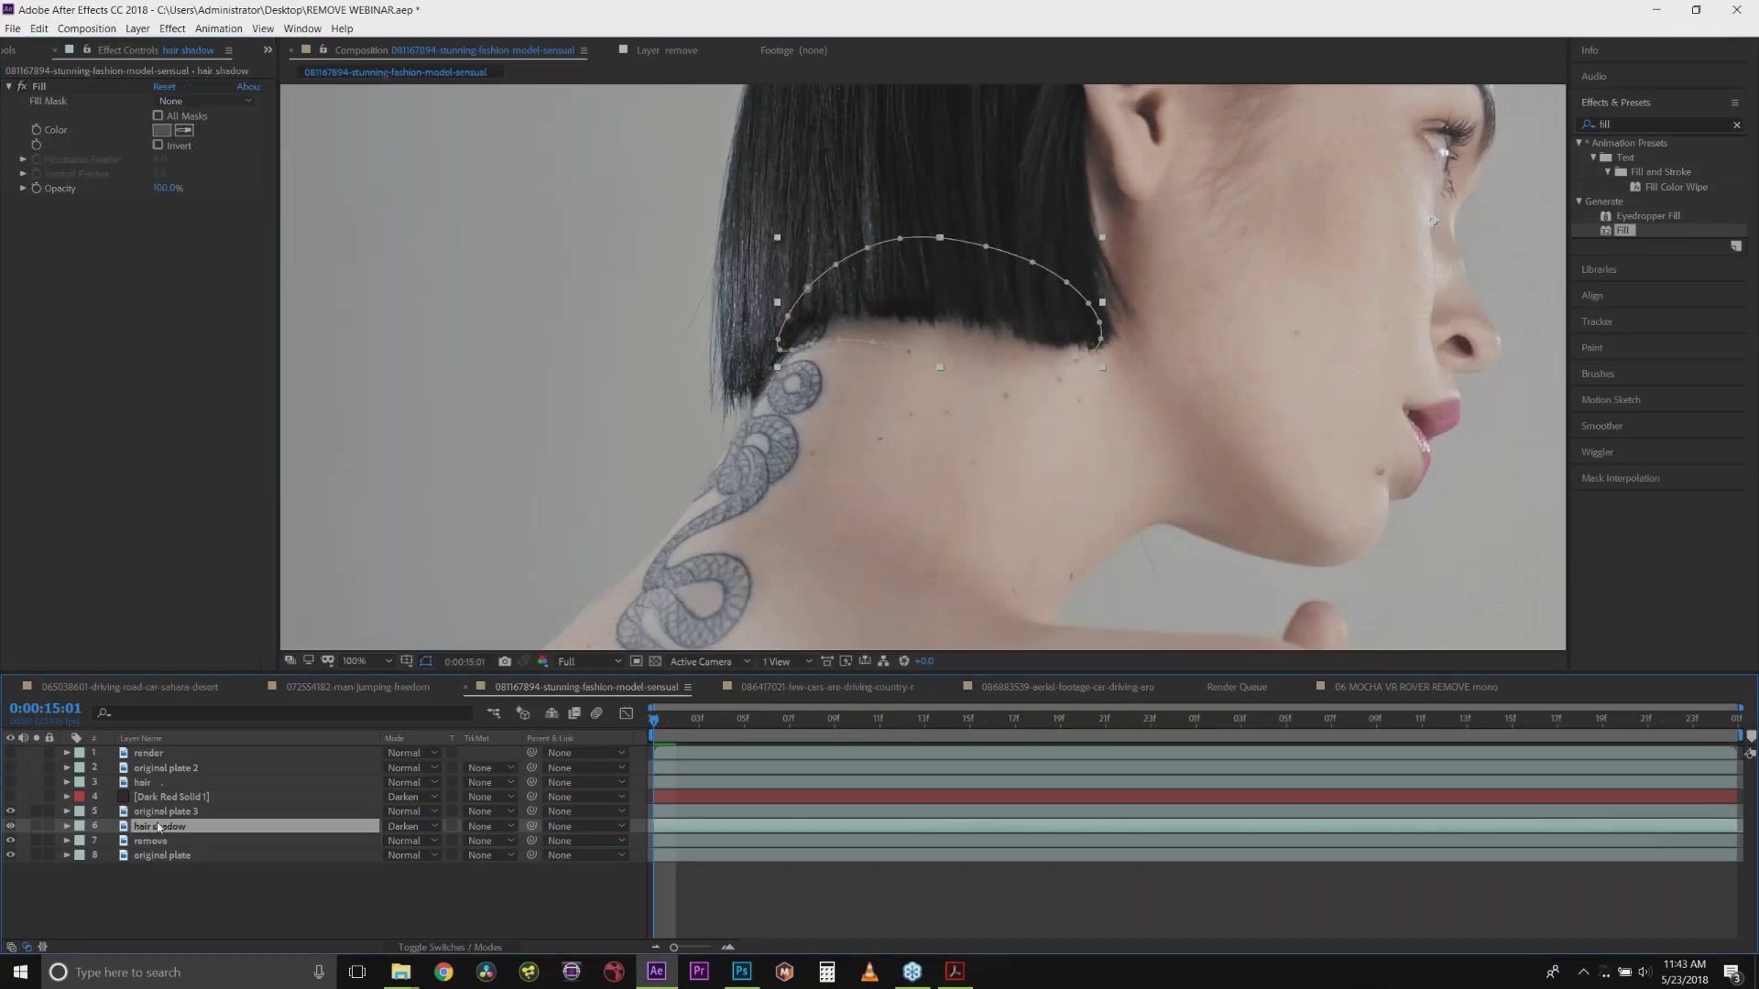
# Step: Rename the original plate 3 layer as hair replace and return to the composition view
pyautogui.click(163, 813)
pyautogui.rightClick(167, 814)
pyautogui.click(209, 799)
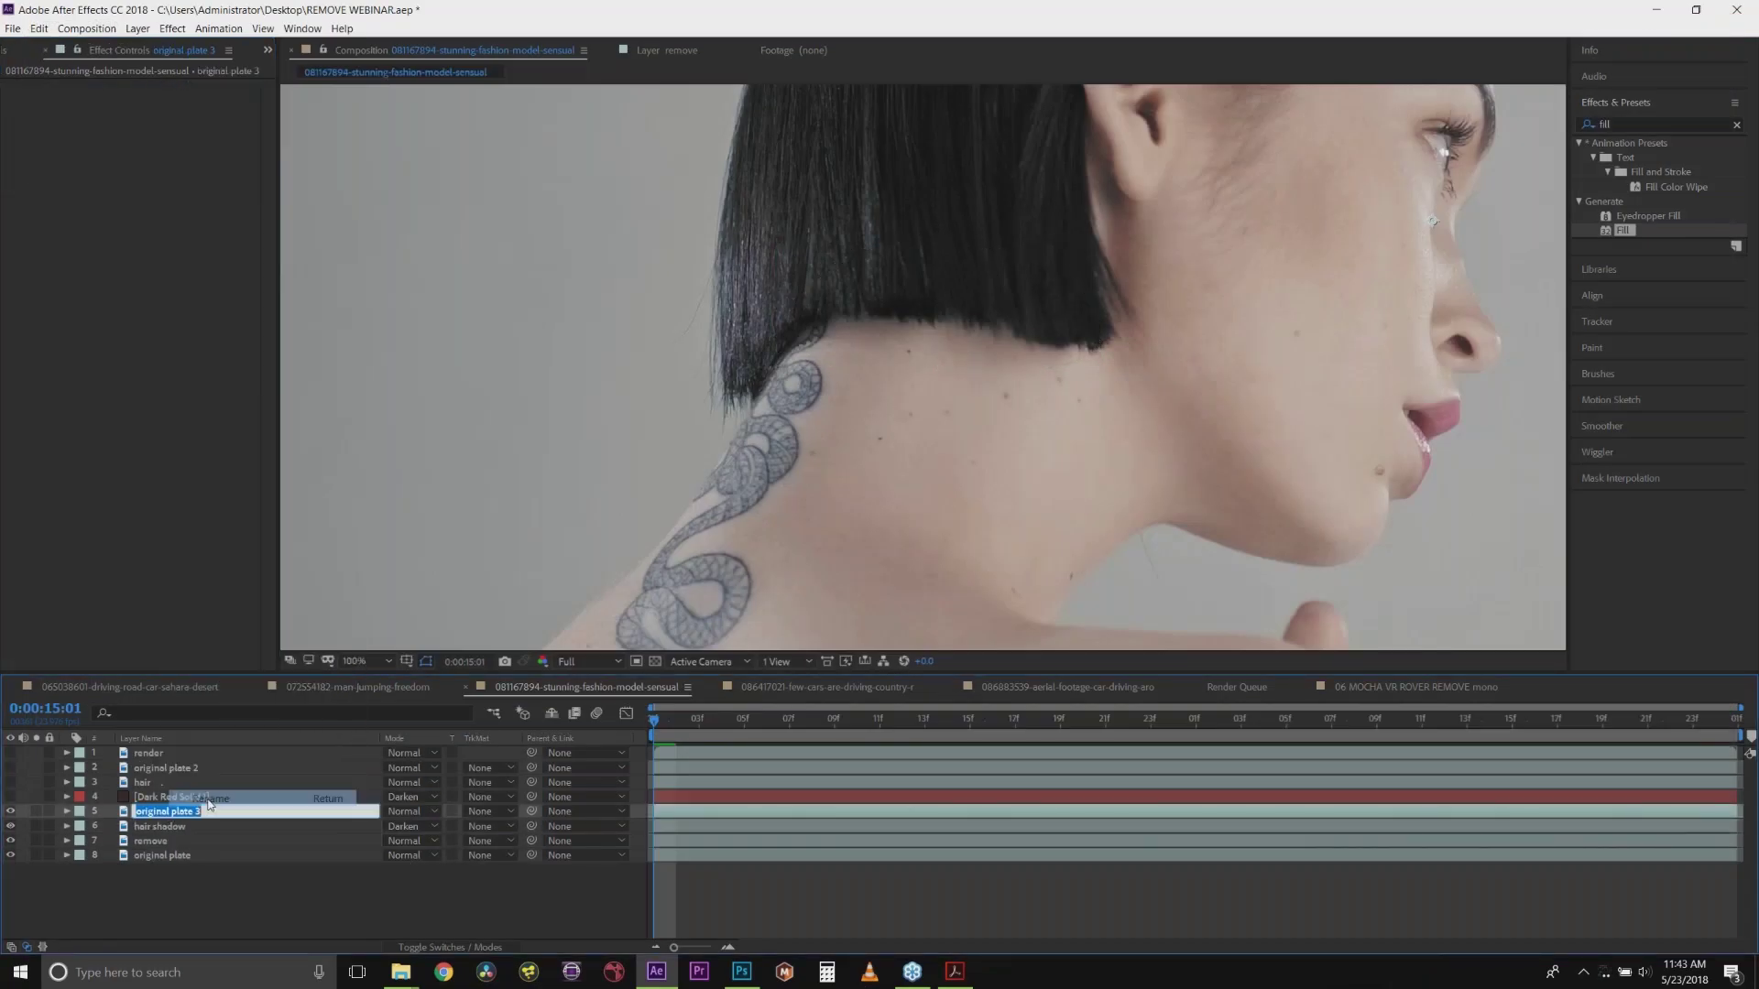
pyautogui.write('hair')
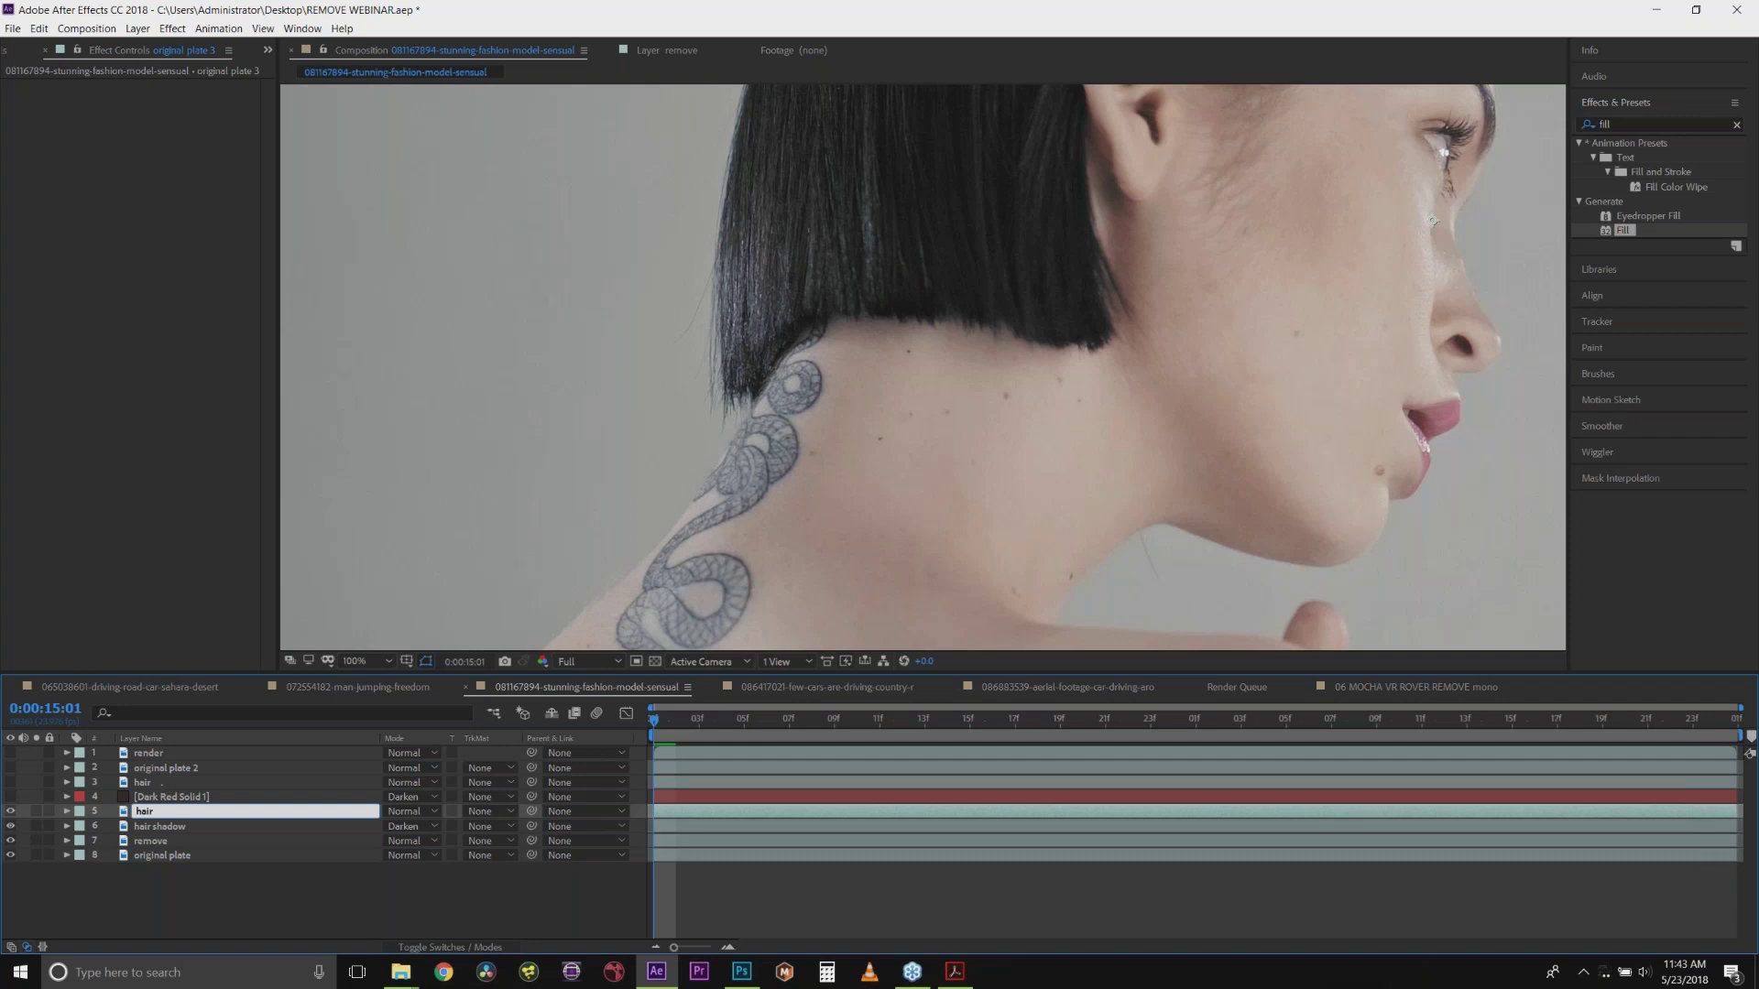
pyautogui.write(' replace')
pyautogui.press('Return')
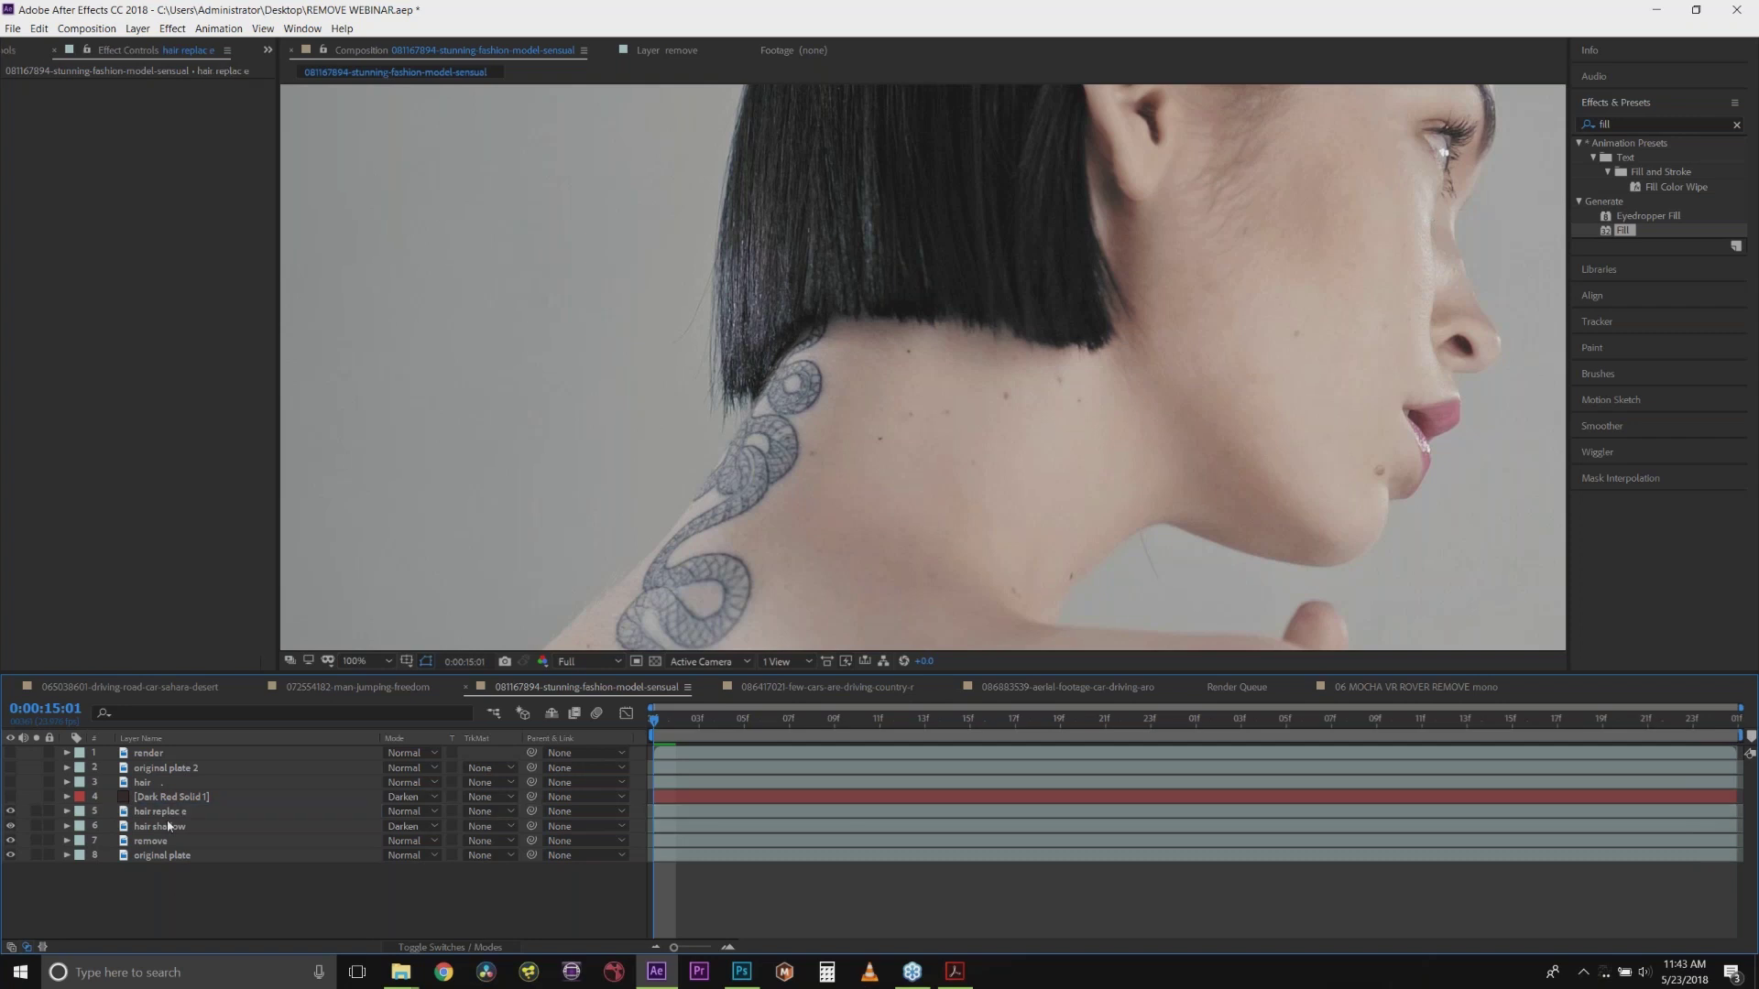
pyautogui.click(170, 818)
pyautogui.doubleClick(184, 812)
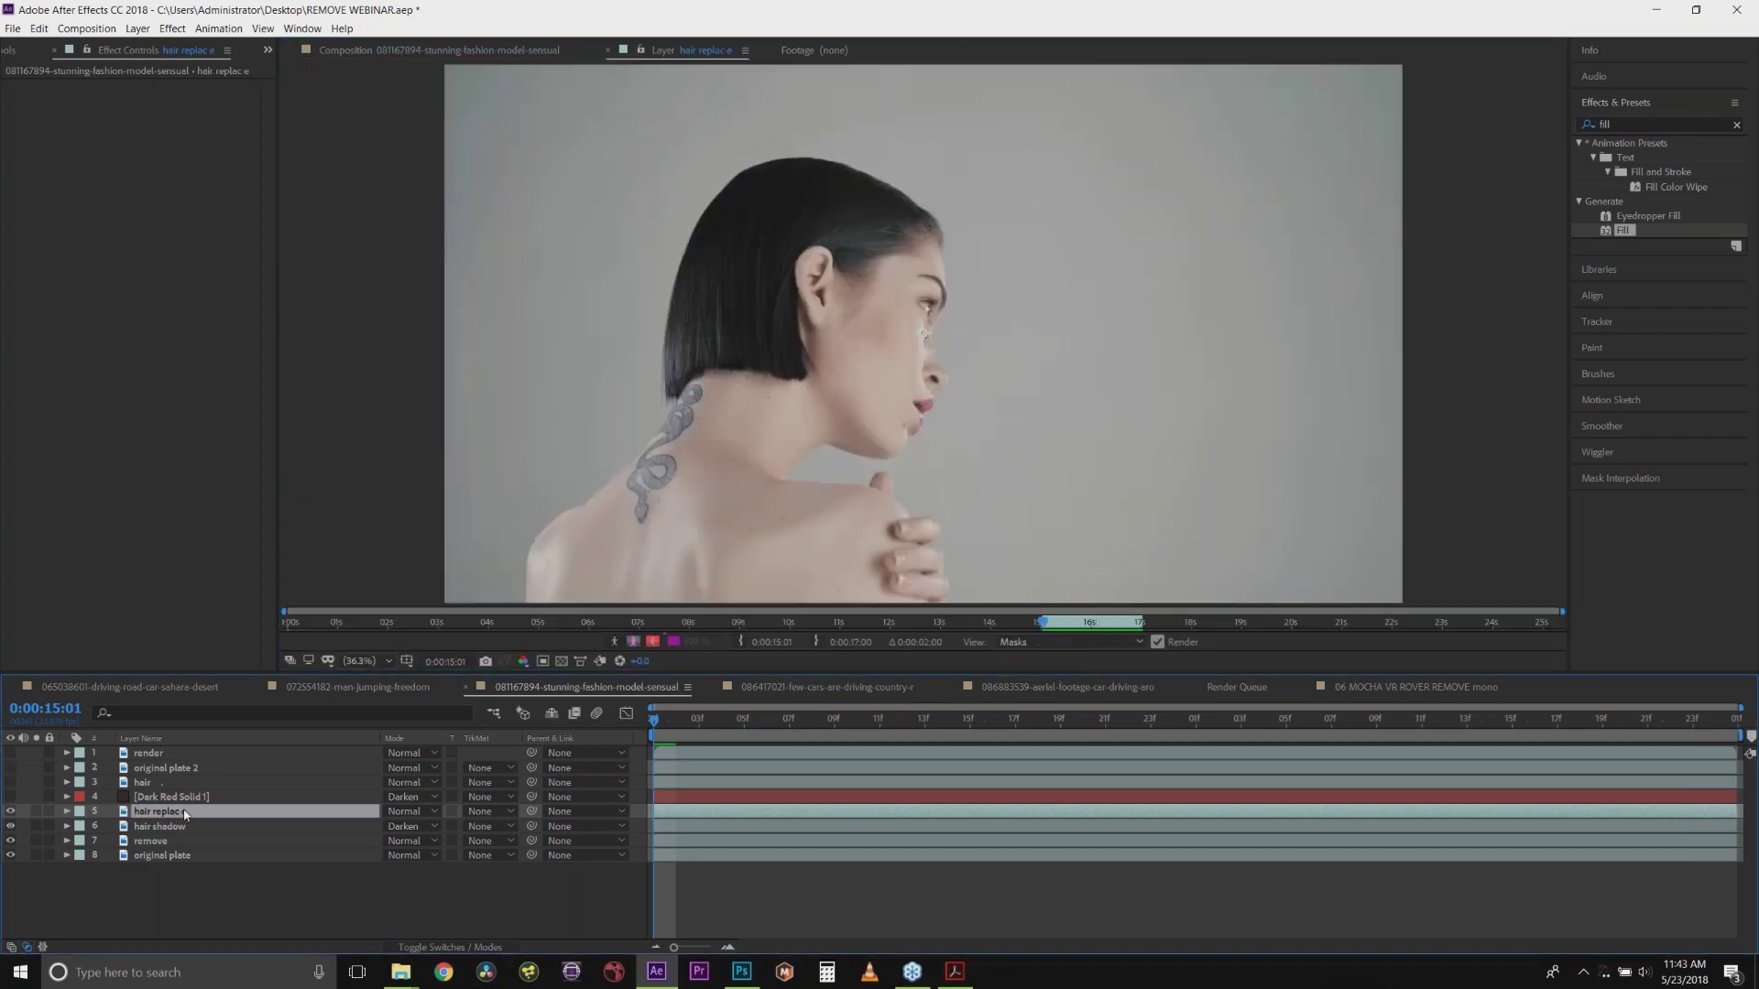
pyautogui.rightClick(184, 807)
pyautogui.click(228, 794)
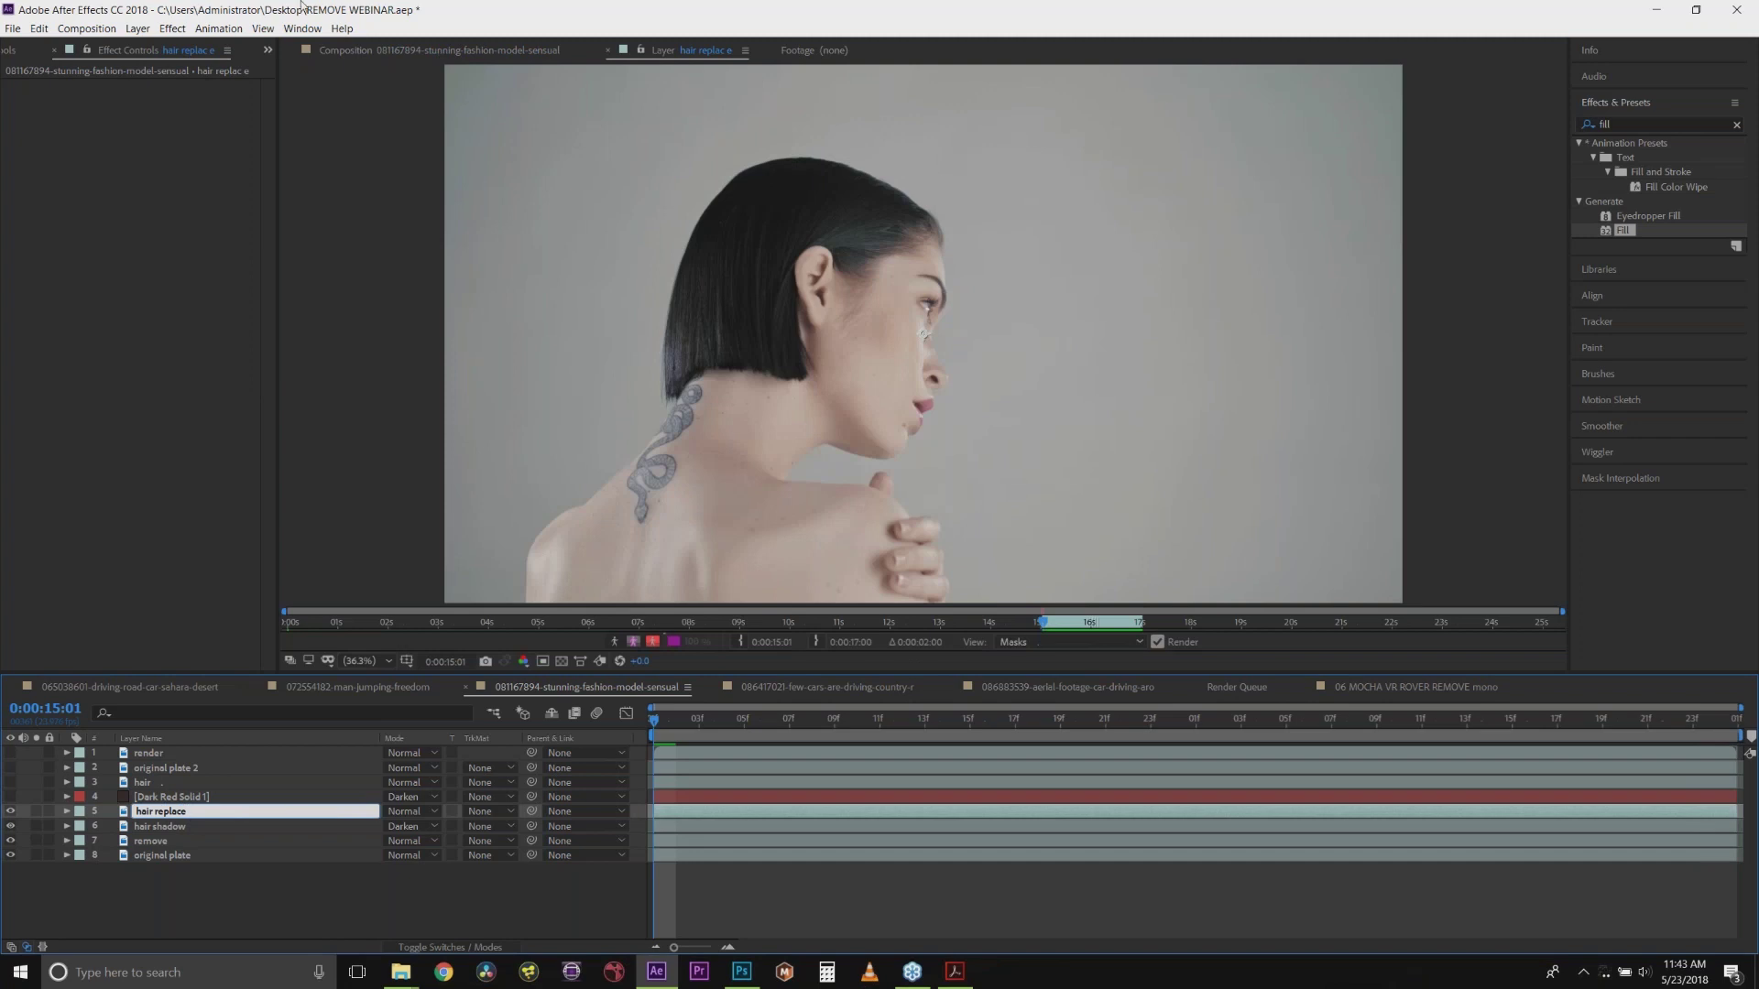
pyautogui.click(469, 53)
pyautogui.click(145, 878)
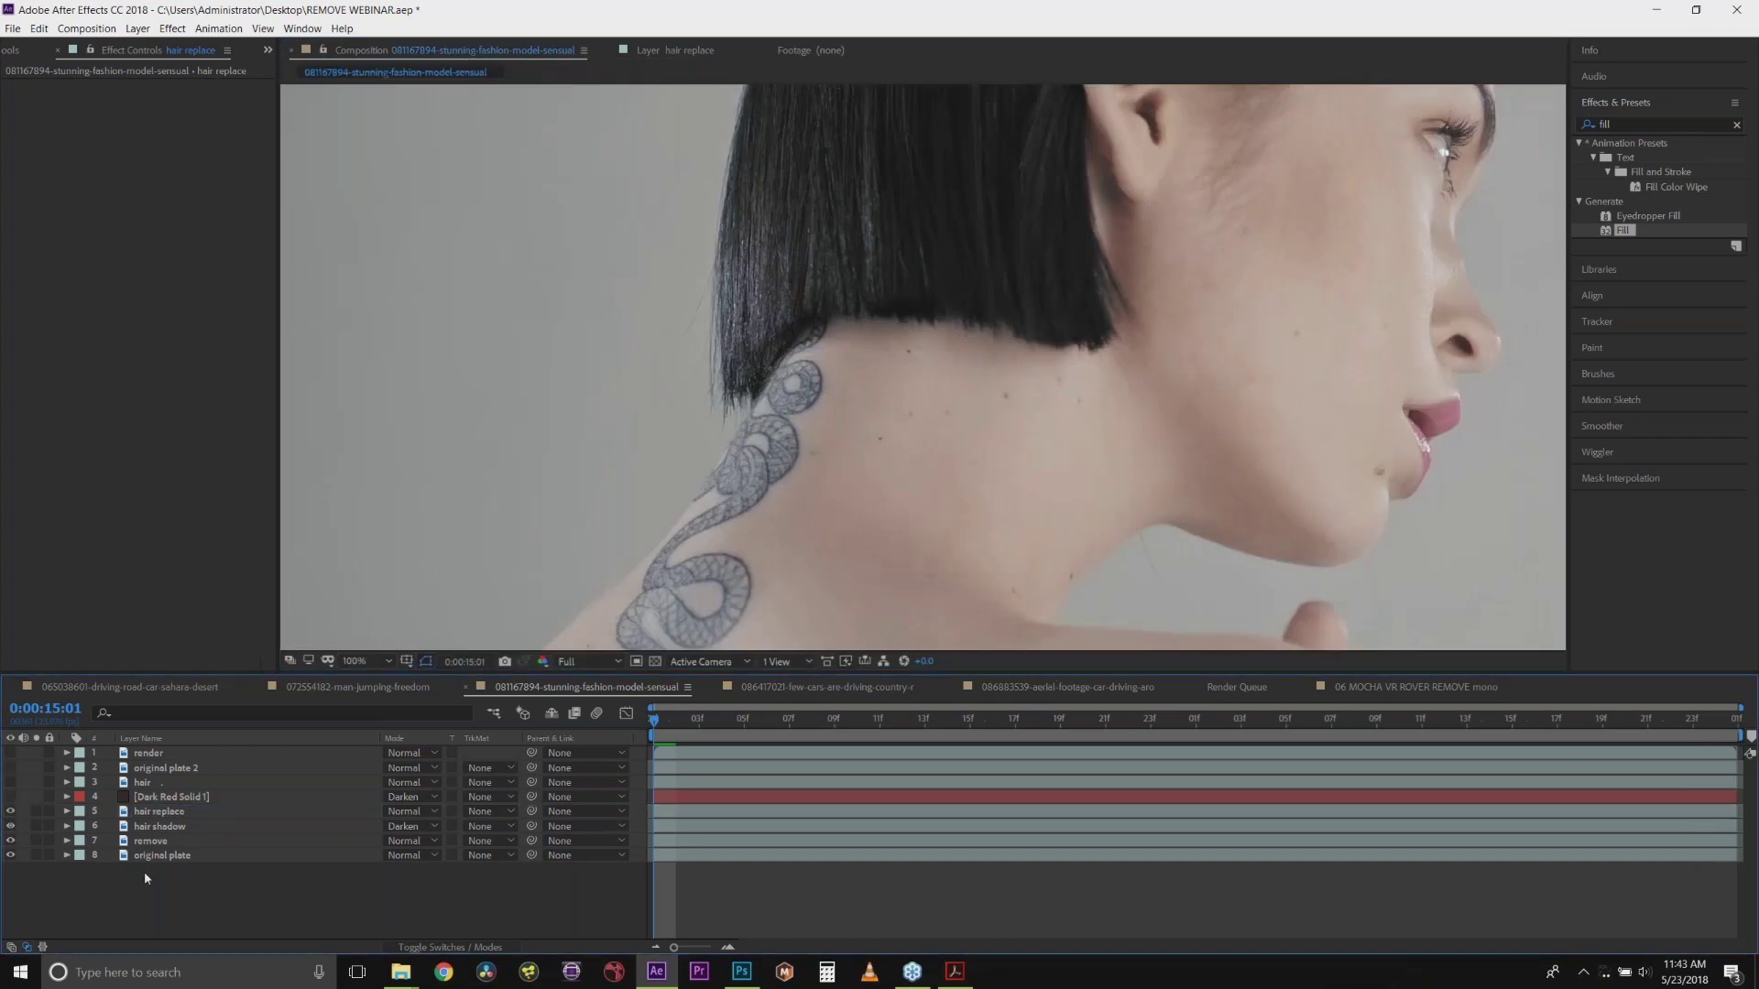
# Step: Paste the copied mocha shape data as a mocha mask onto the hair replace layer
pyautogui.click(160, 813)
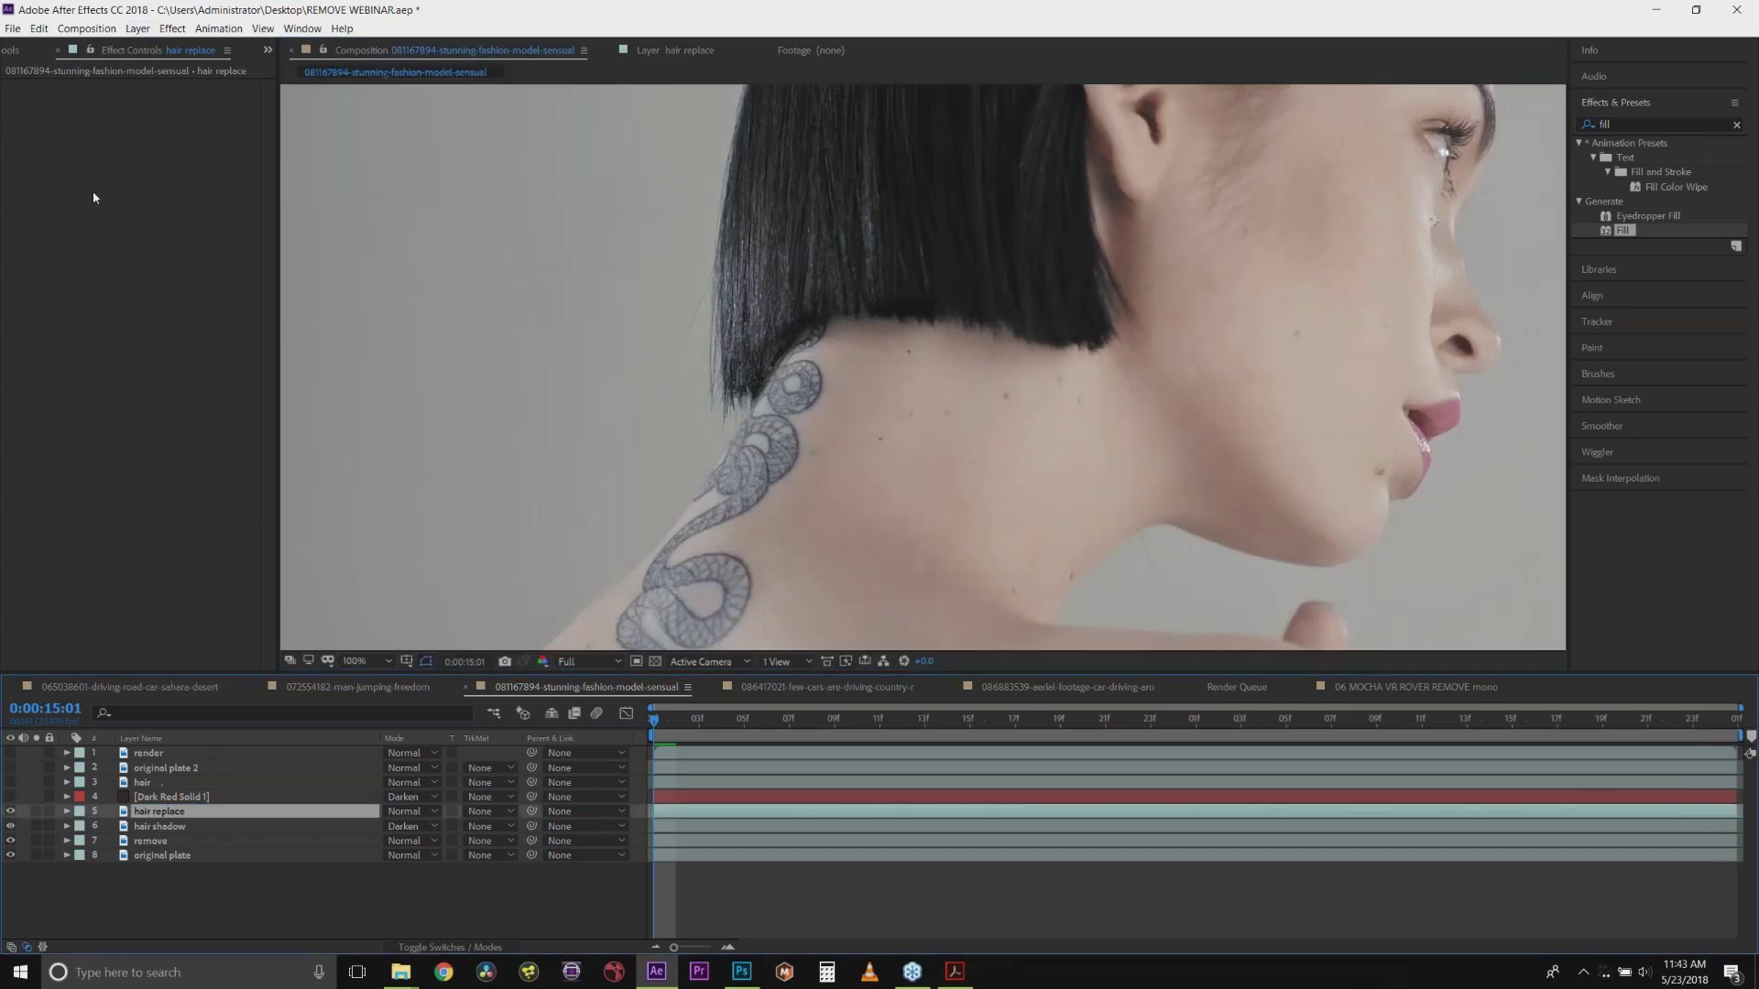
pyautogui.click(37, 27)
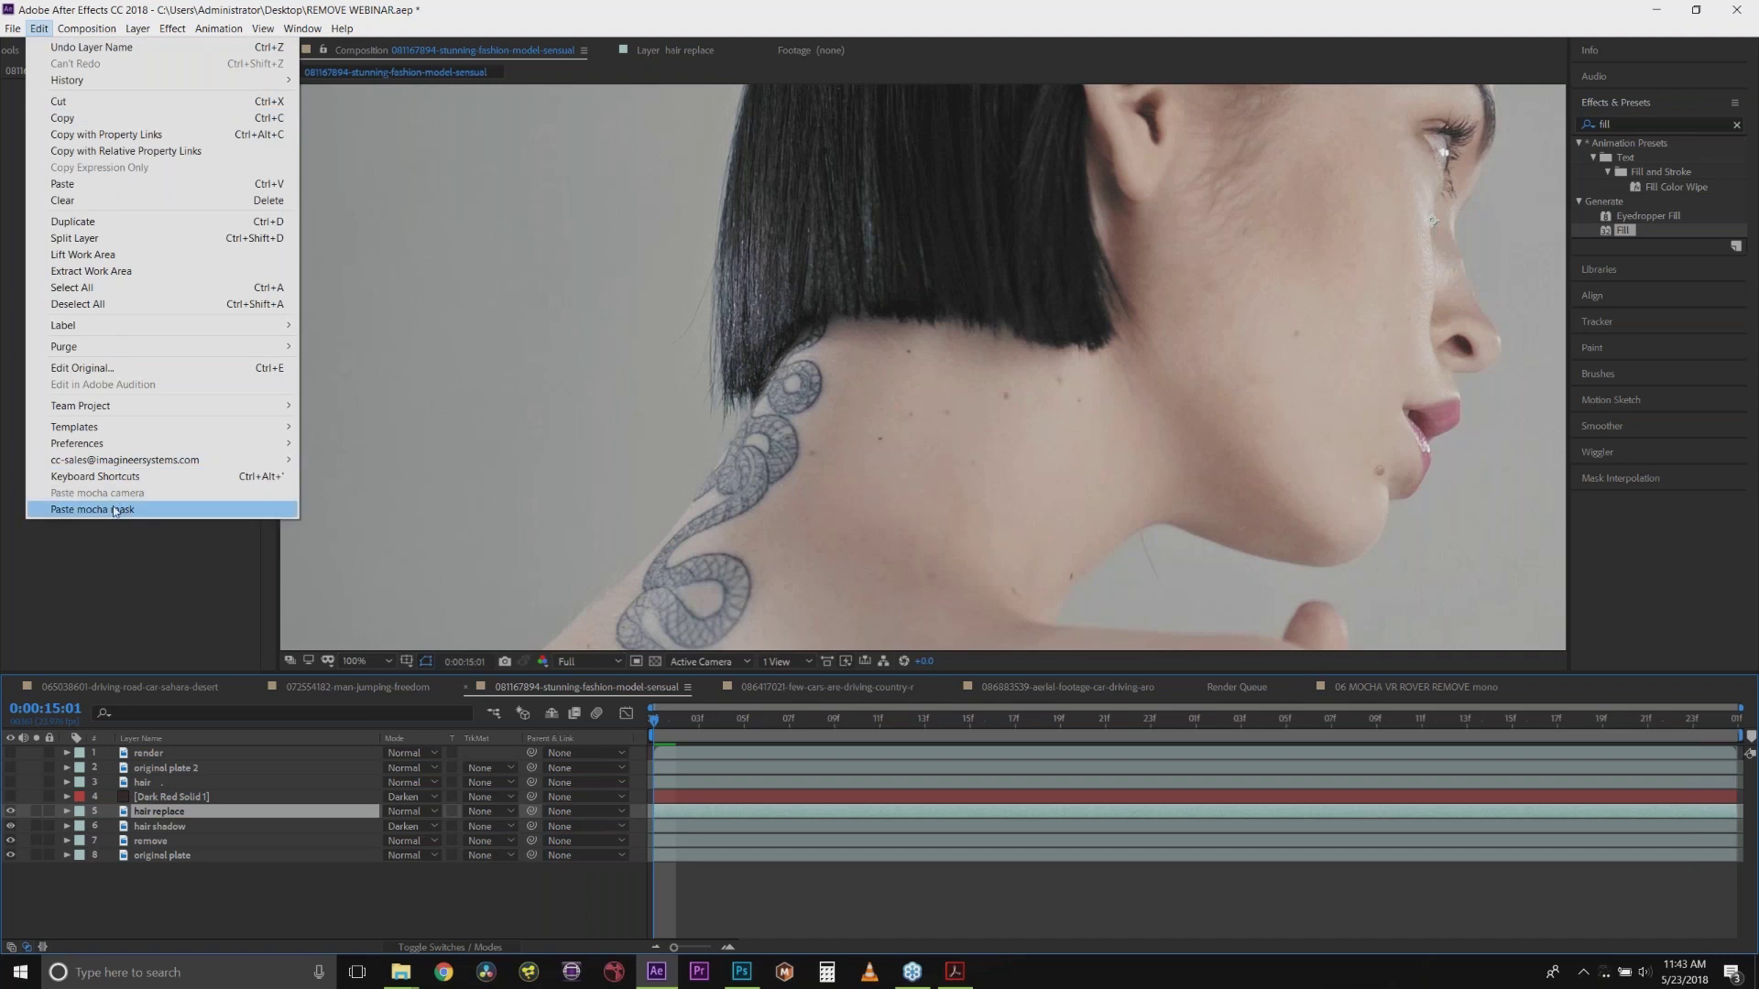
pyautogui.click(183, 509)
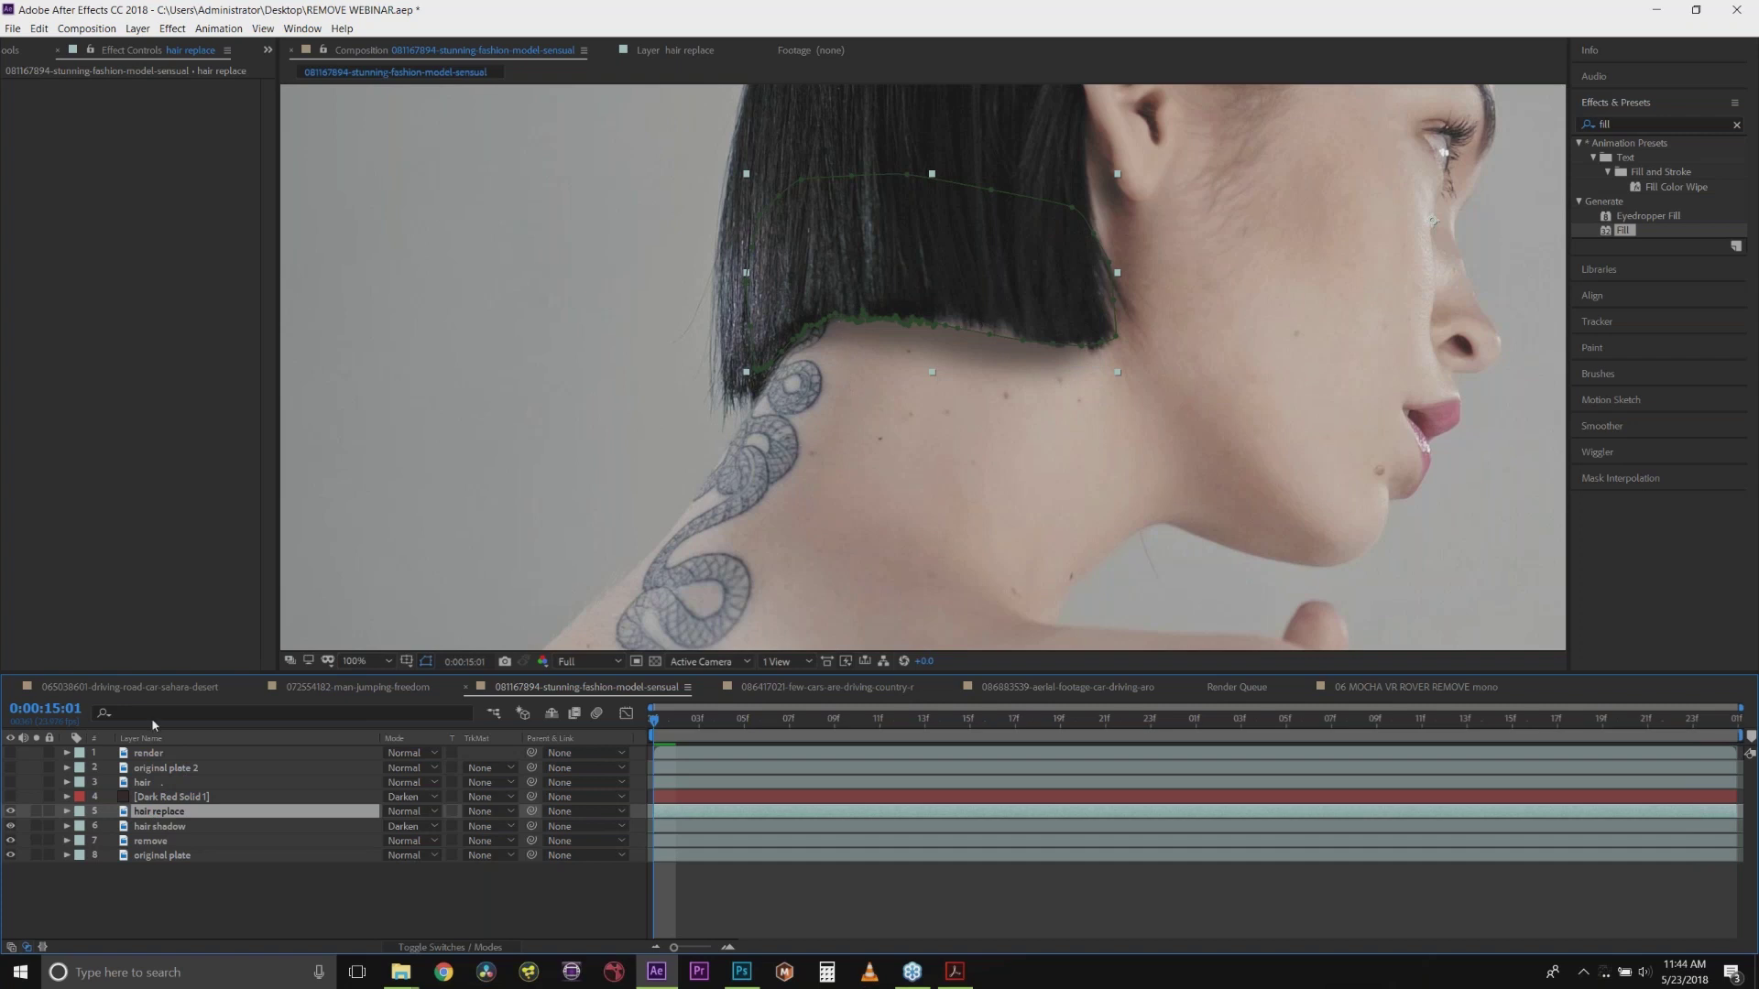
# Step: Hide the hair replace and hair shadow layers, keeping remove visible, and turn on the Dark Red Solid 1 layer
pyautogui.moveTo(11, 812); pyautogui.dragTo(16, 850)
pyautogui.click(11, 841)
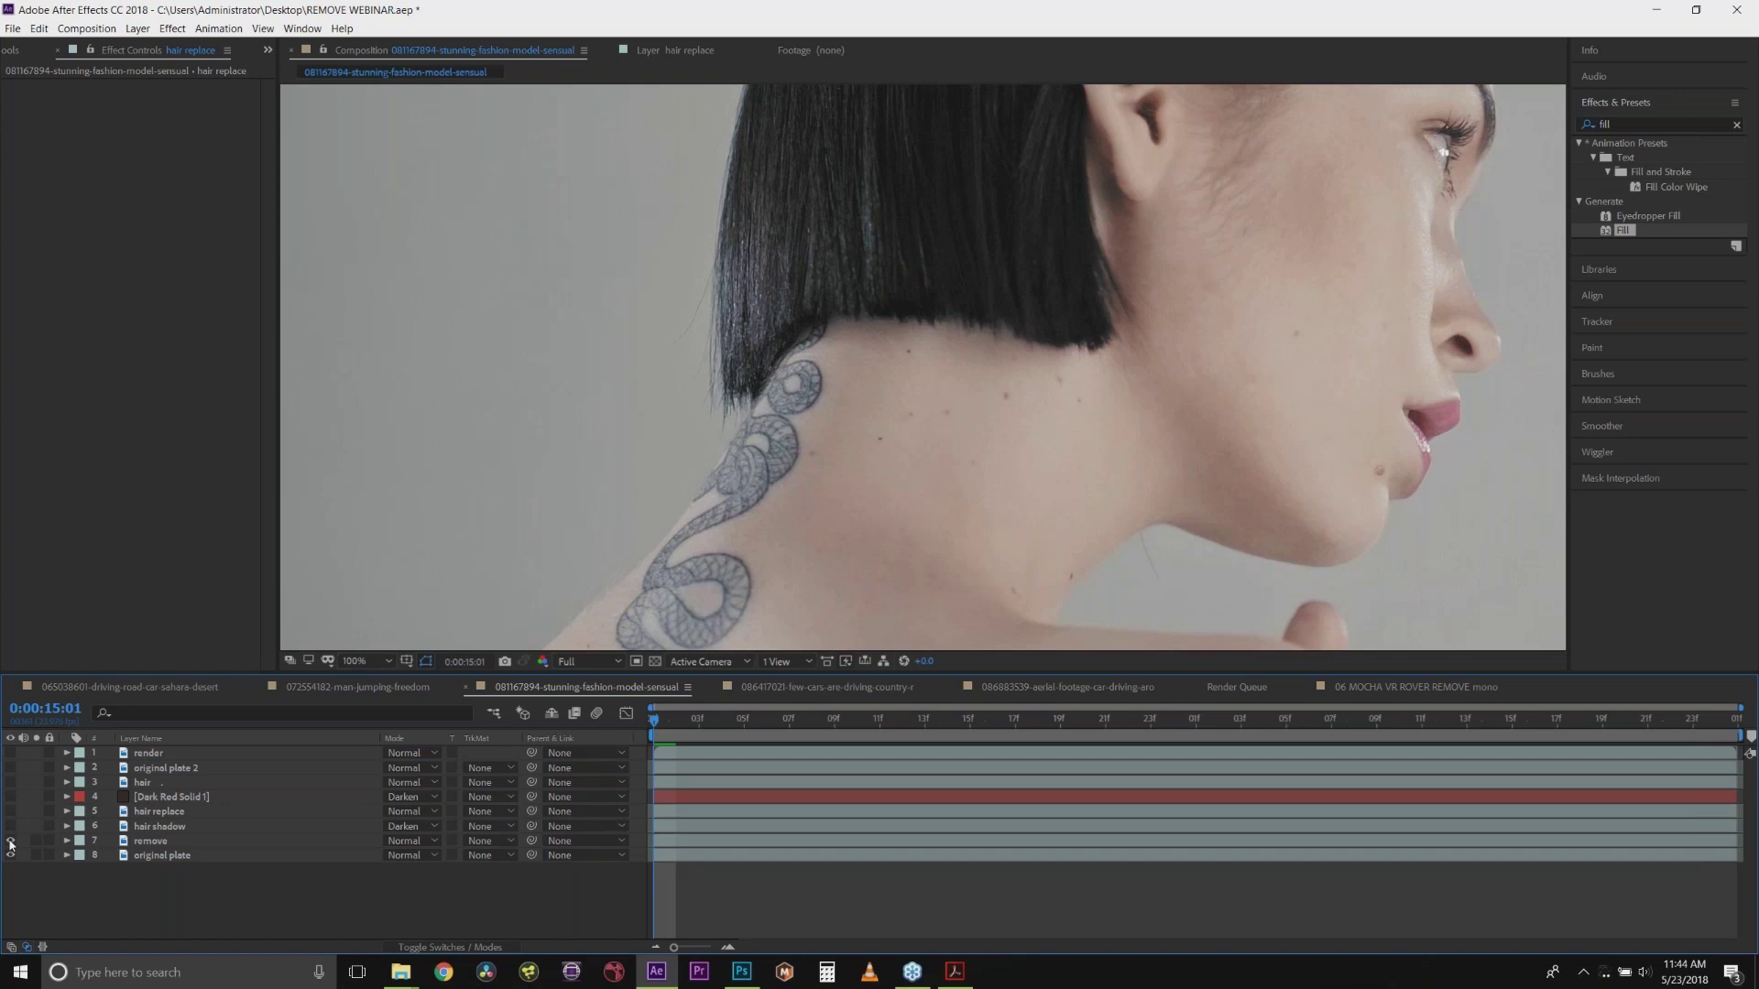
pyautogui.click(10, 796)
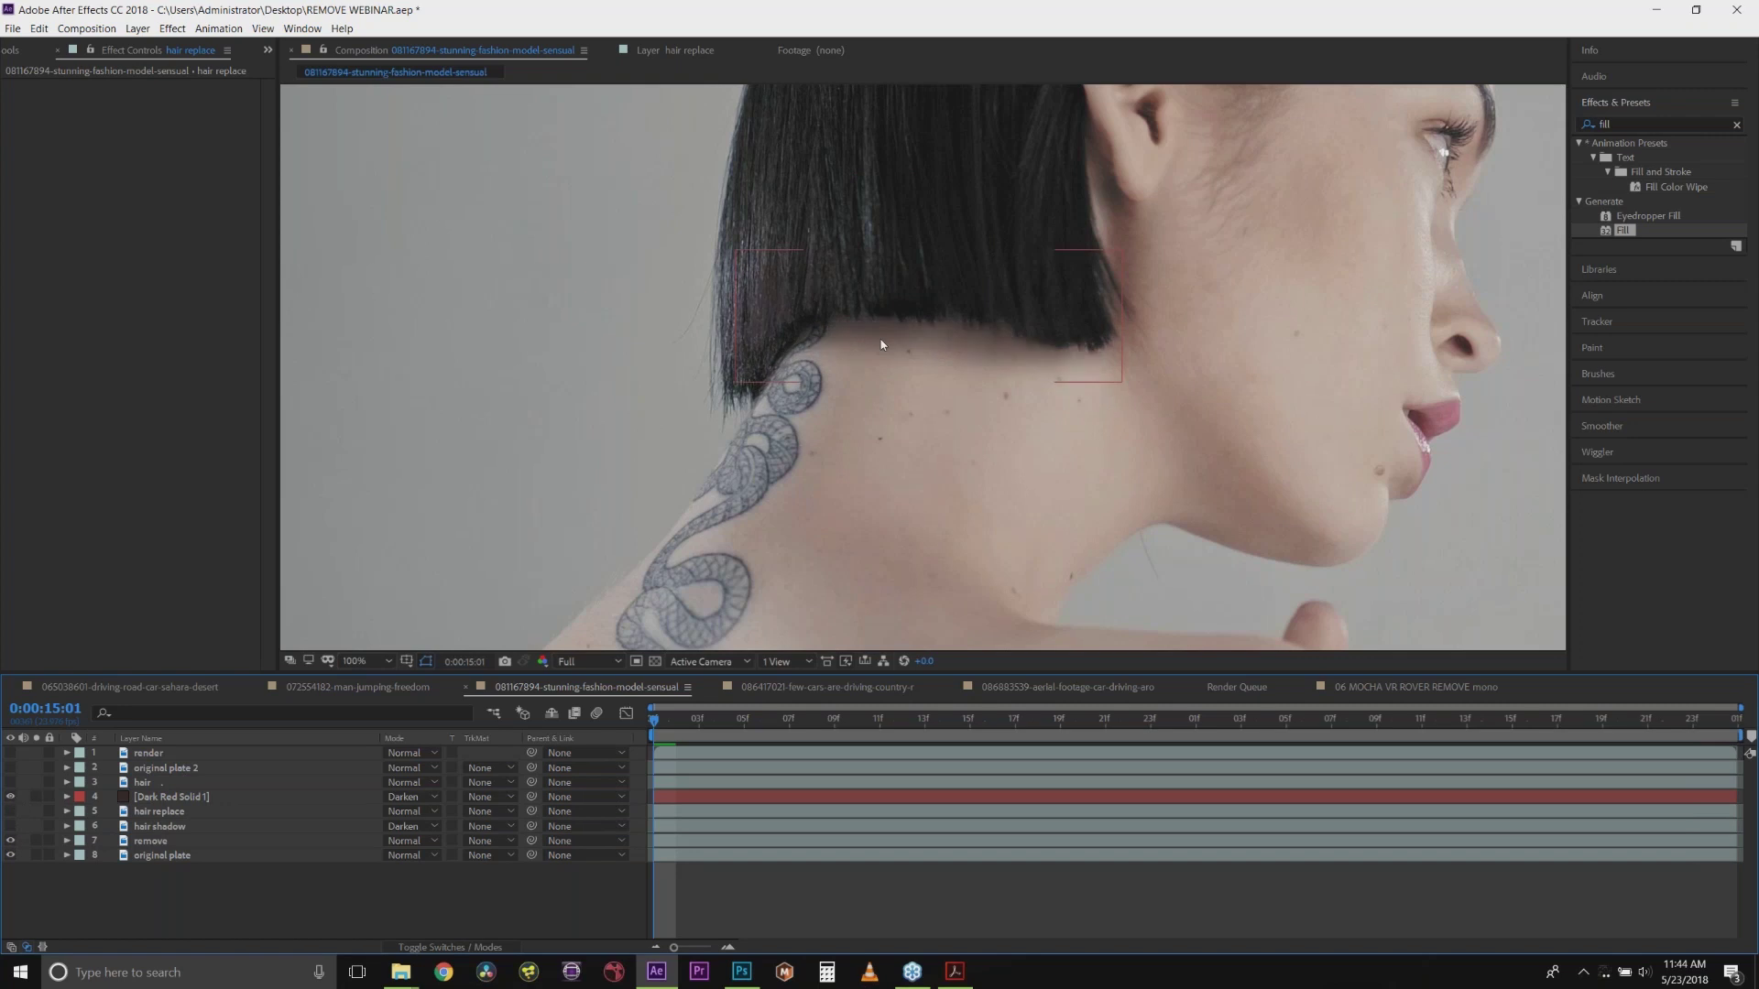
# Step: Move the remove layer directly below Dark Red Solid 1 and preview the composite
pyautogui.click(129, 814)
pyautogui.click(163, 841)
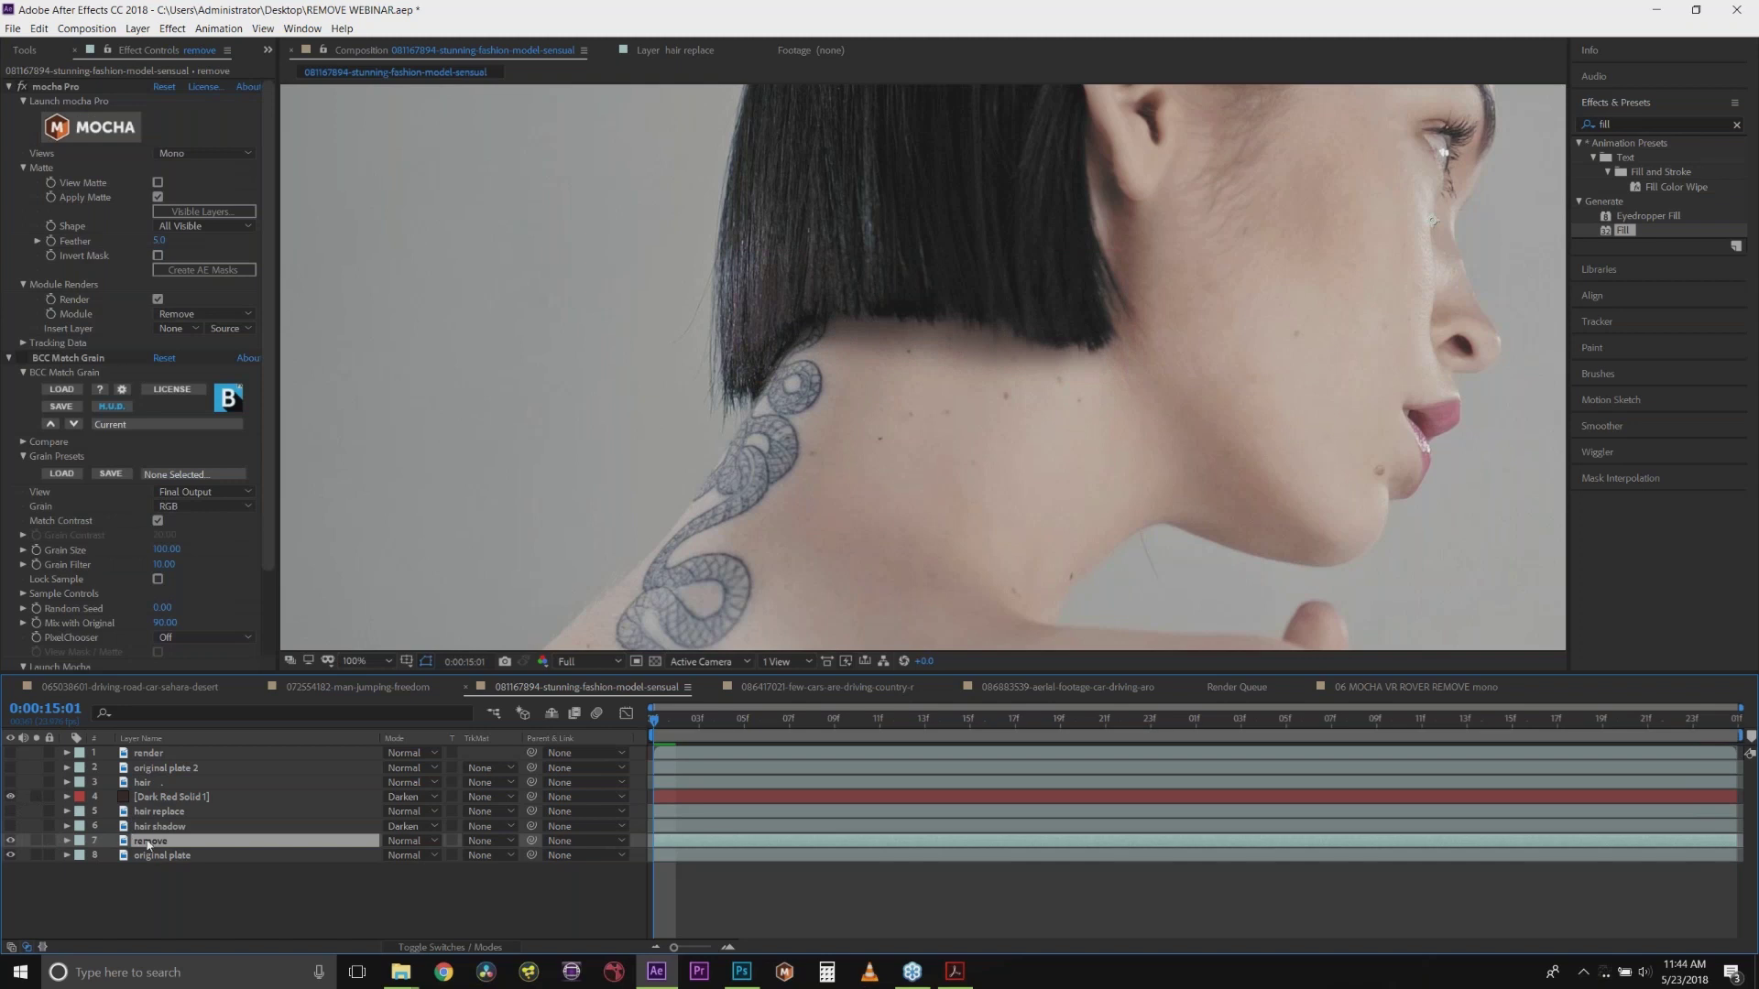
pyautogui.moveTo(149, 844); pyautogui.dragTo(153, 814)
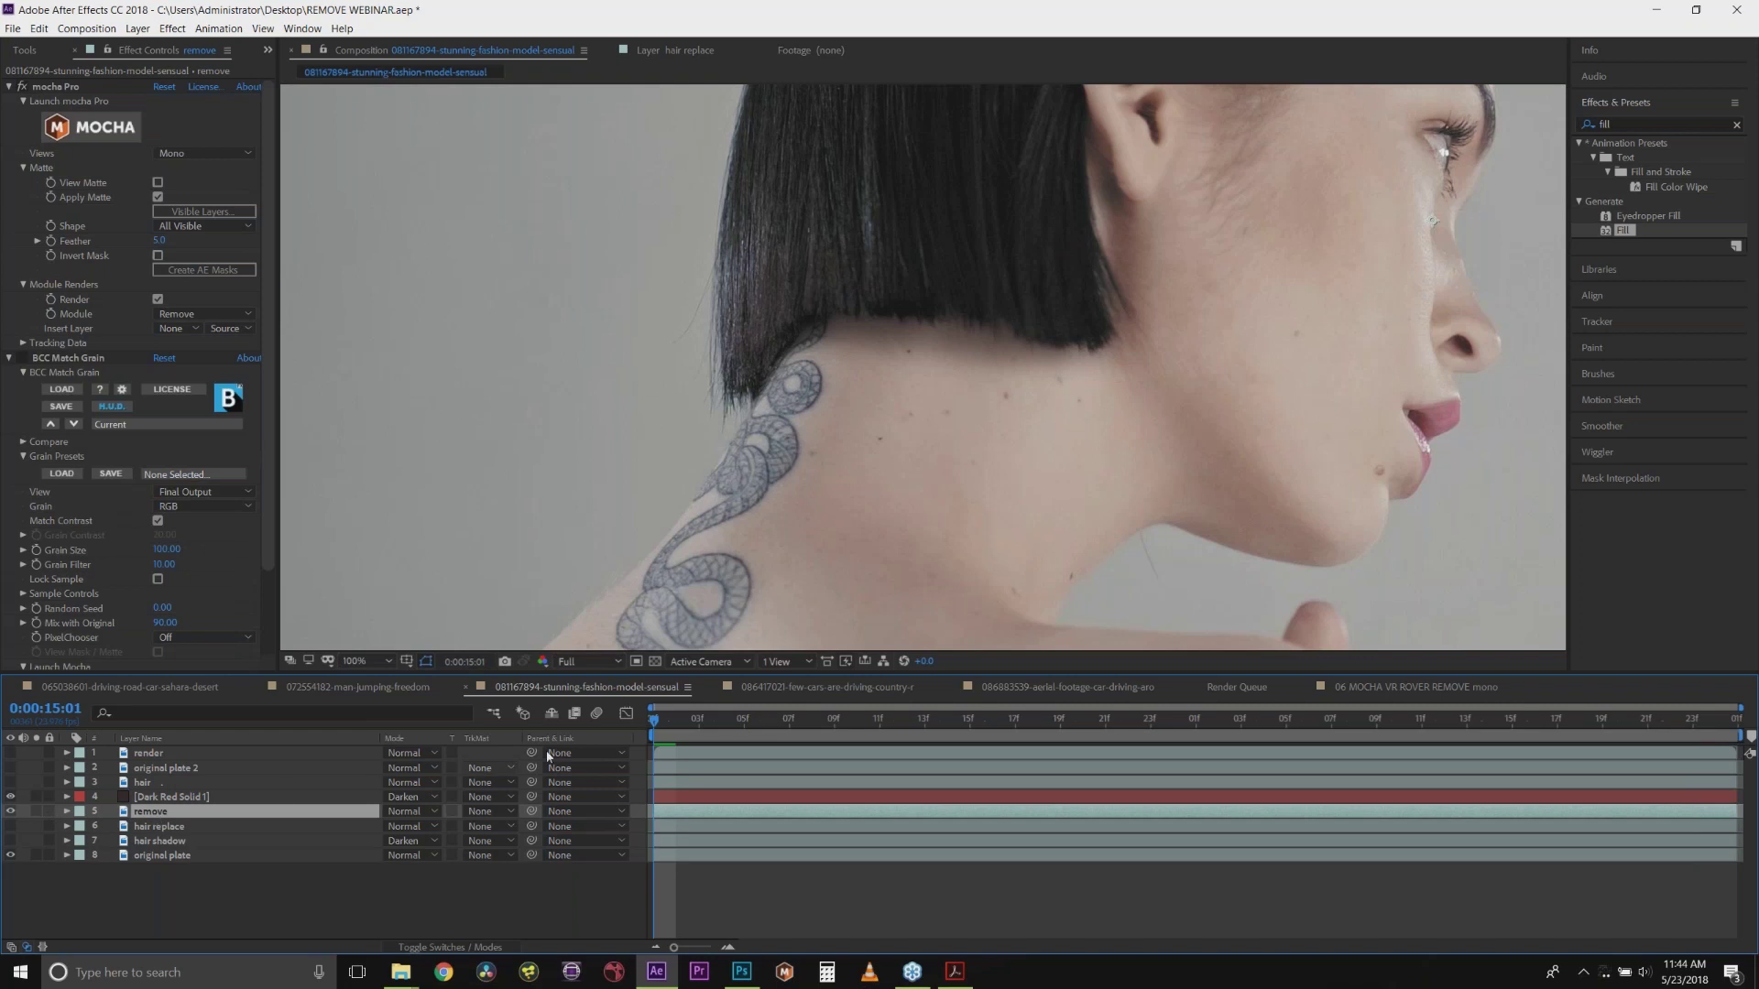
pyautogui.click(694, 729)
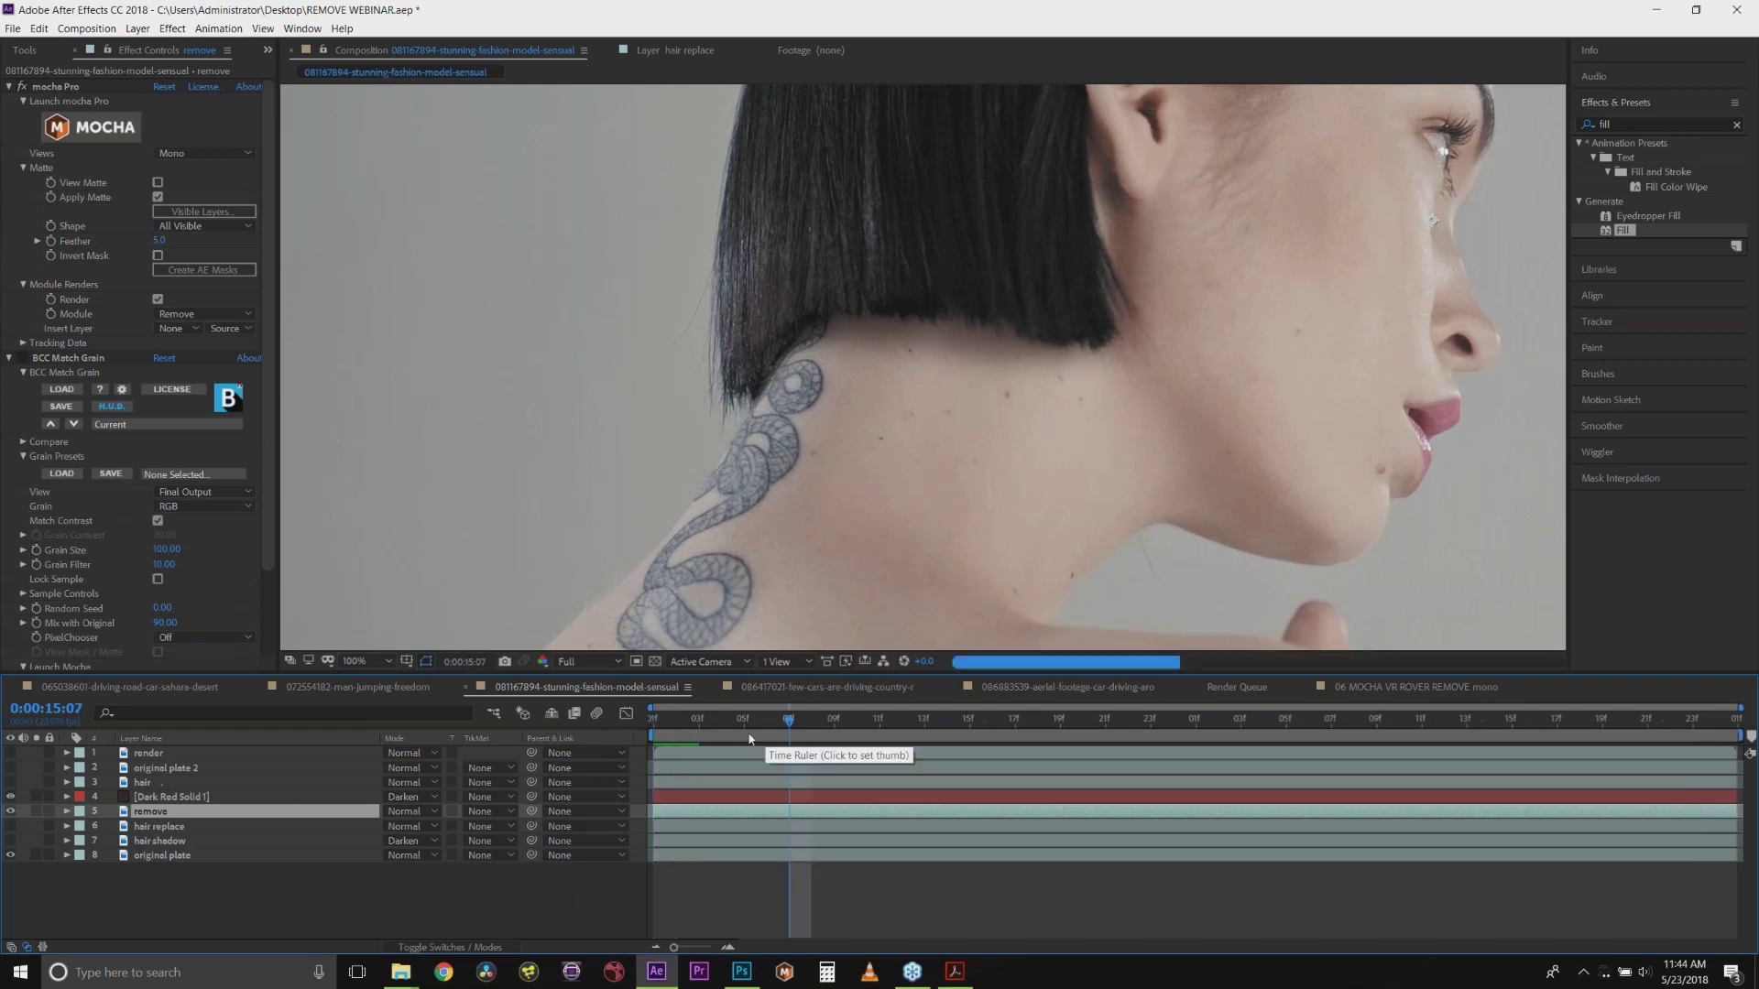
pyautogui.press('space')
pyautogui.click(147, 754)
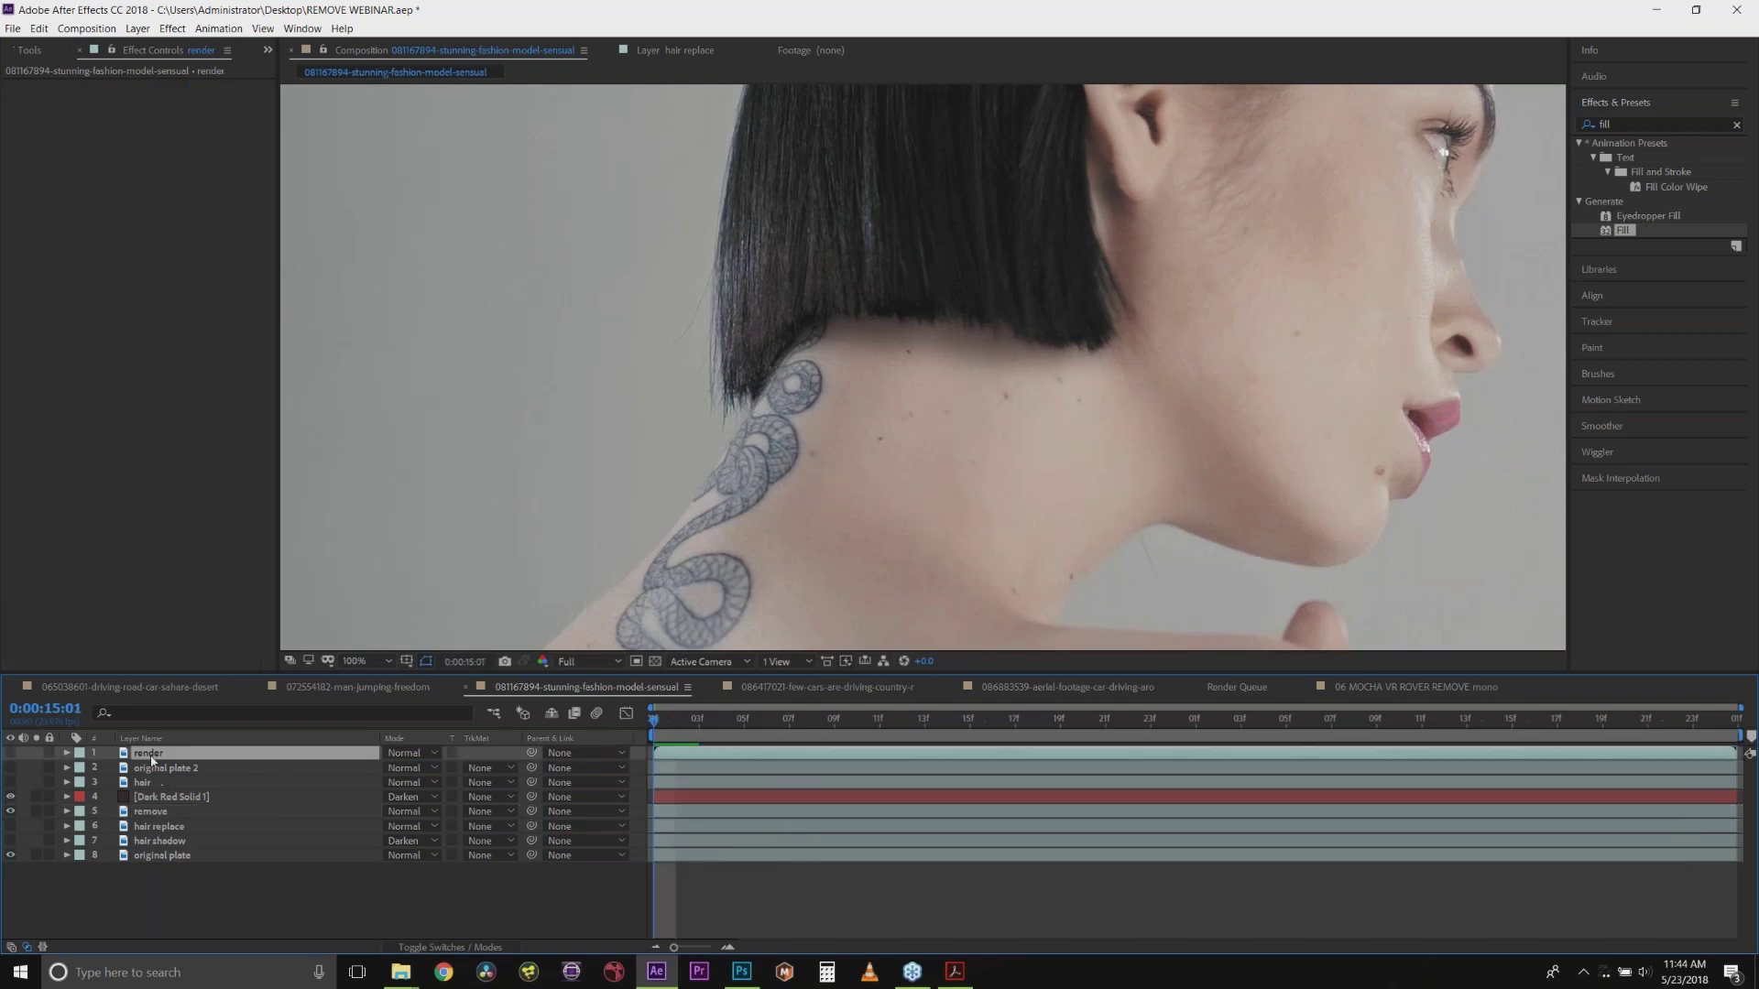
pyautogui.click(139, 813)
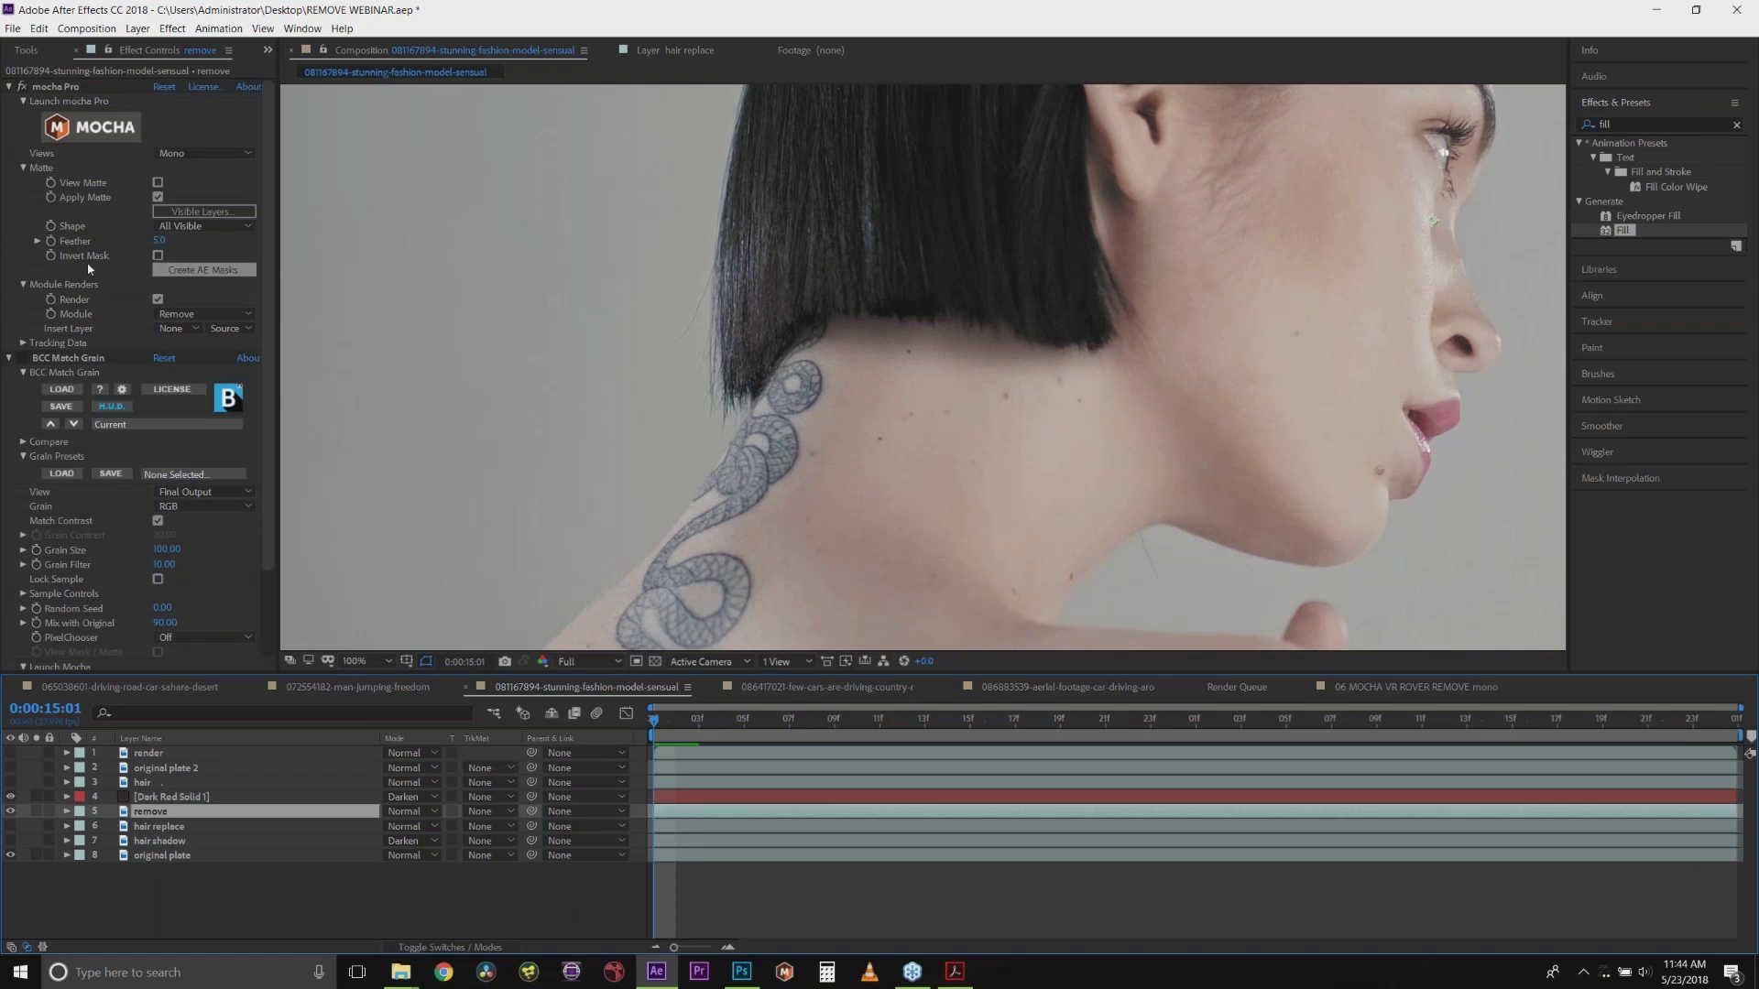
# Step: Open mocha Pro from the remove layer's effect and delete the shadow and hair spline layers
pyautogui.click(53, 87)
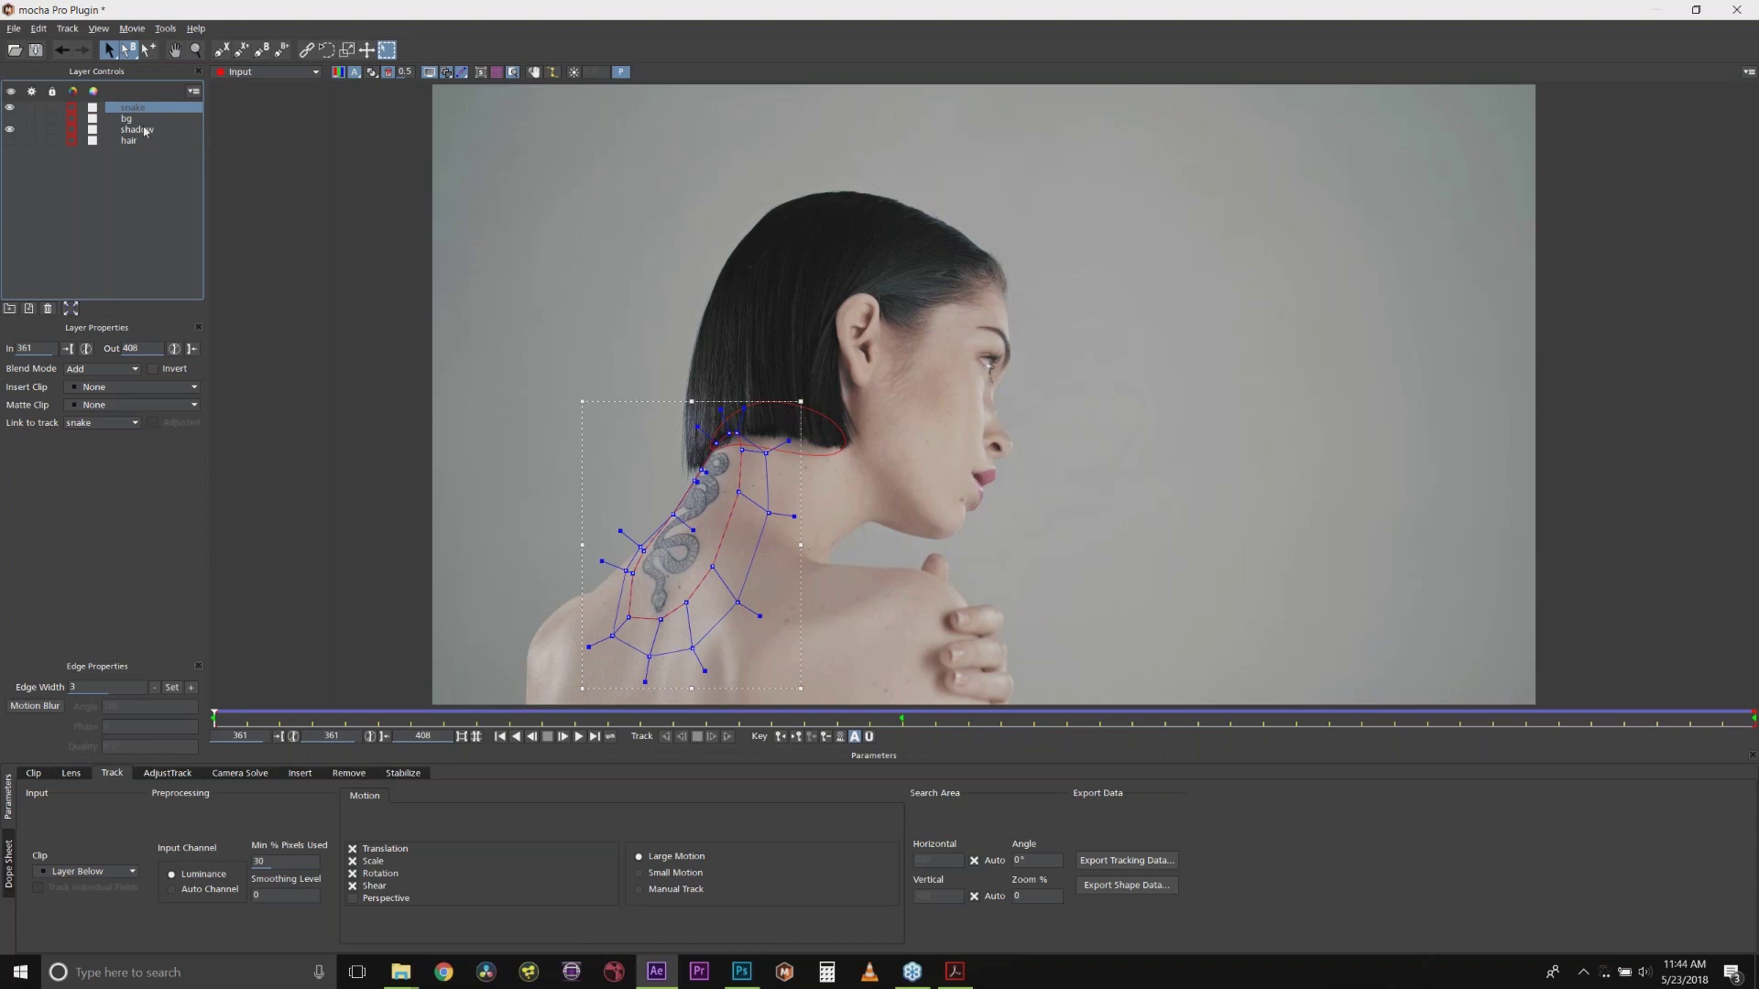
pyautogui.click(134, 134)
pyautogui.keyDown('shift'); pyautogui.click(134, 144); pyautogui.keyUp('shift')
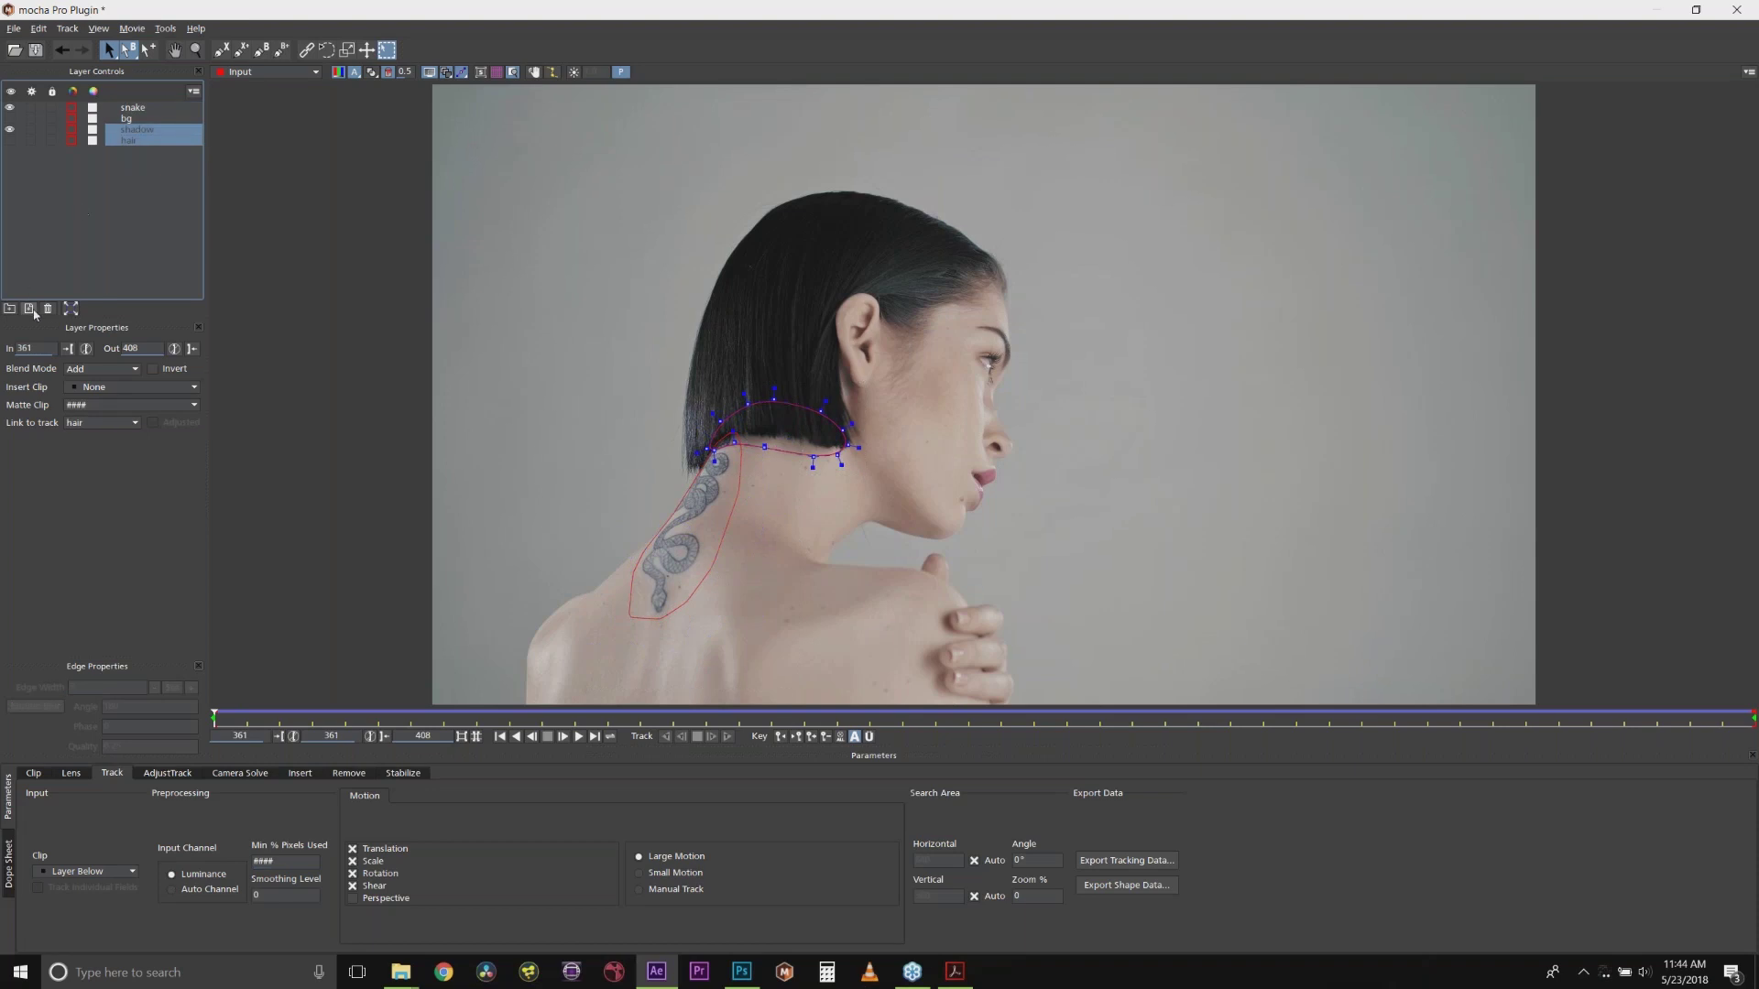
pyautogui.click(48, 308)
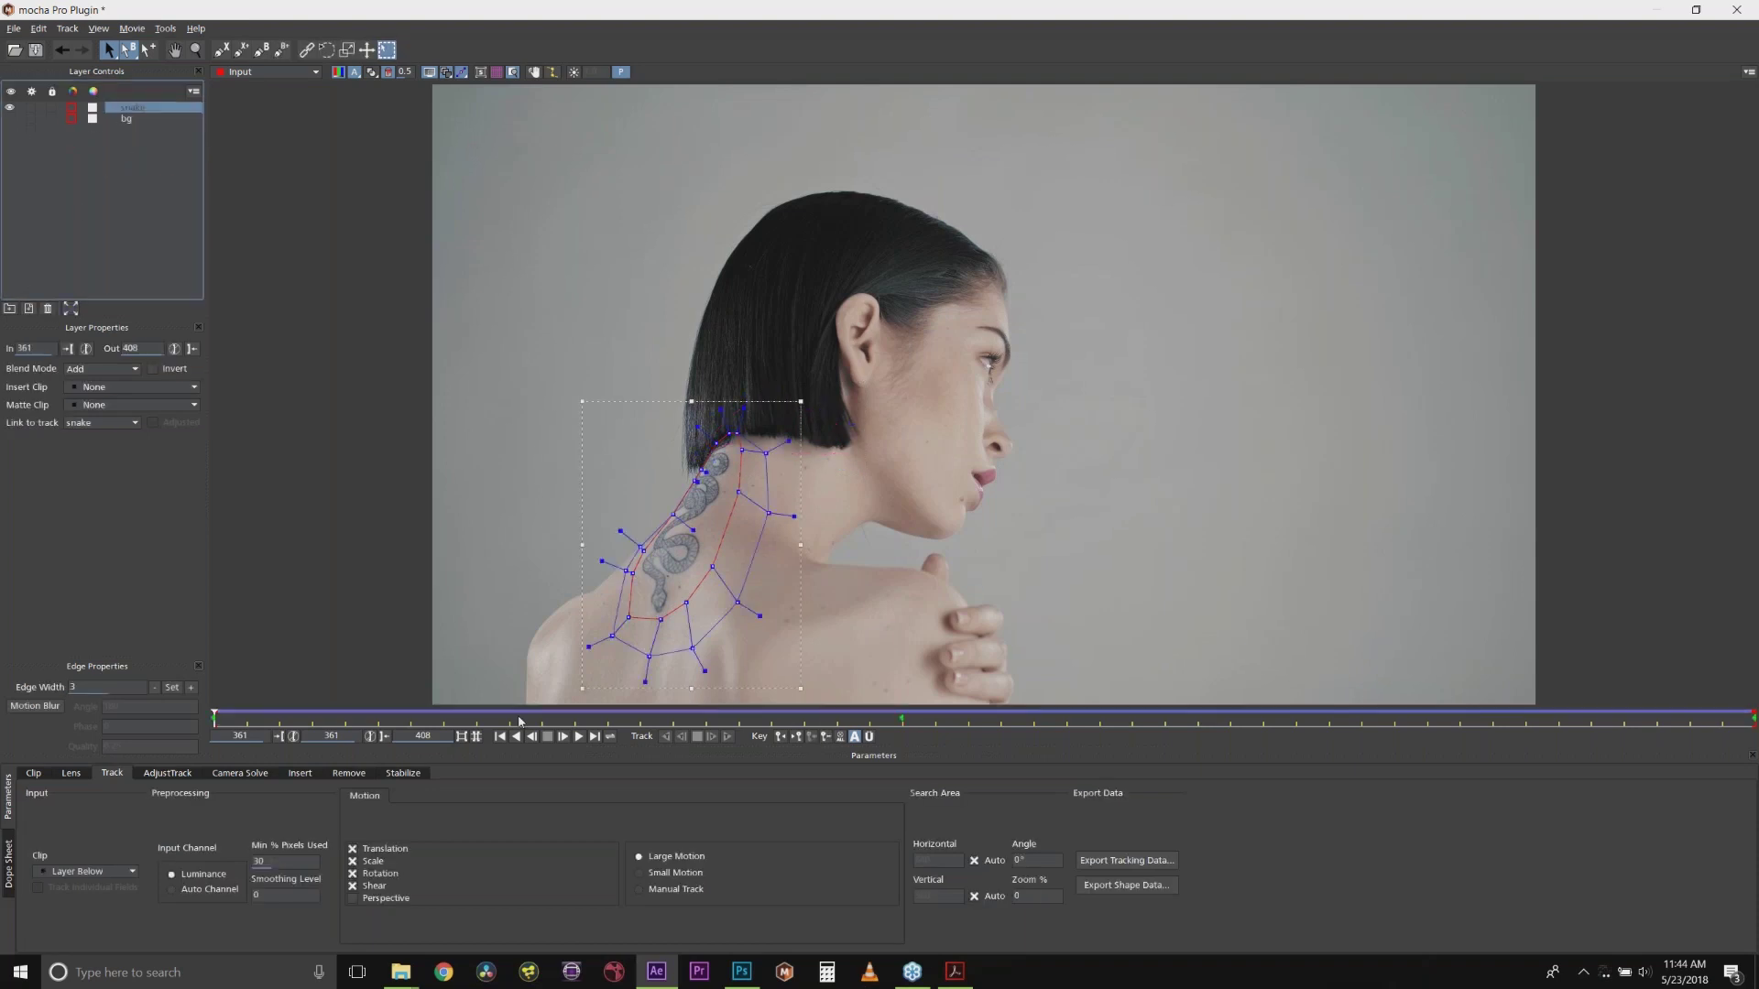
# Step: Render the snake removal on frame 372 with the Remove module and return to After Effects
pyautogui.moveTo(522, 721); pyautogui.dragTo(576, 721)
pyautogui.click(349, 773)
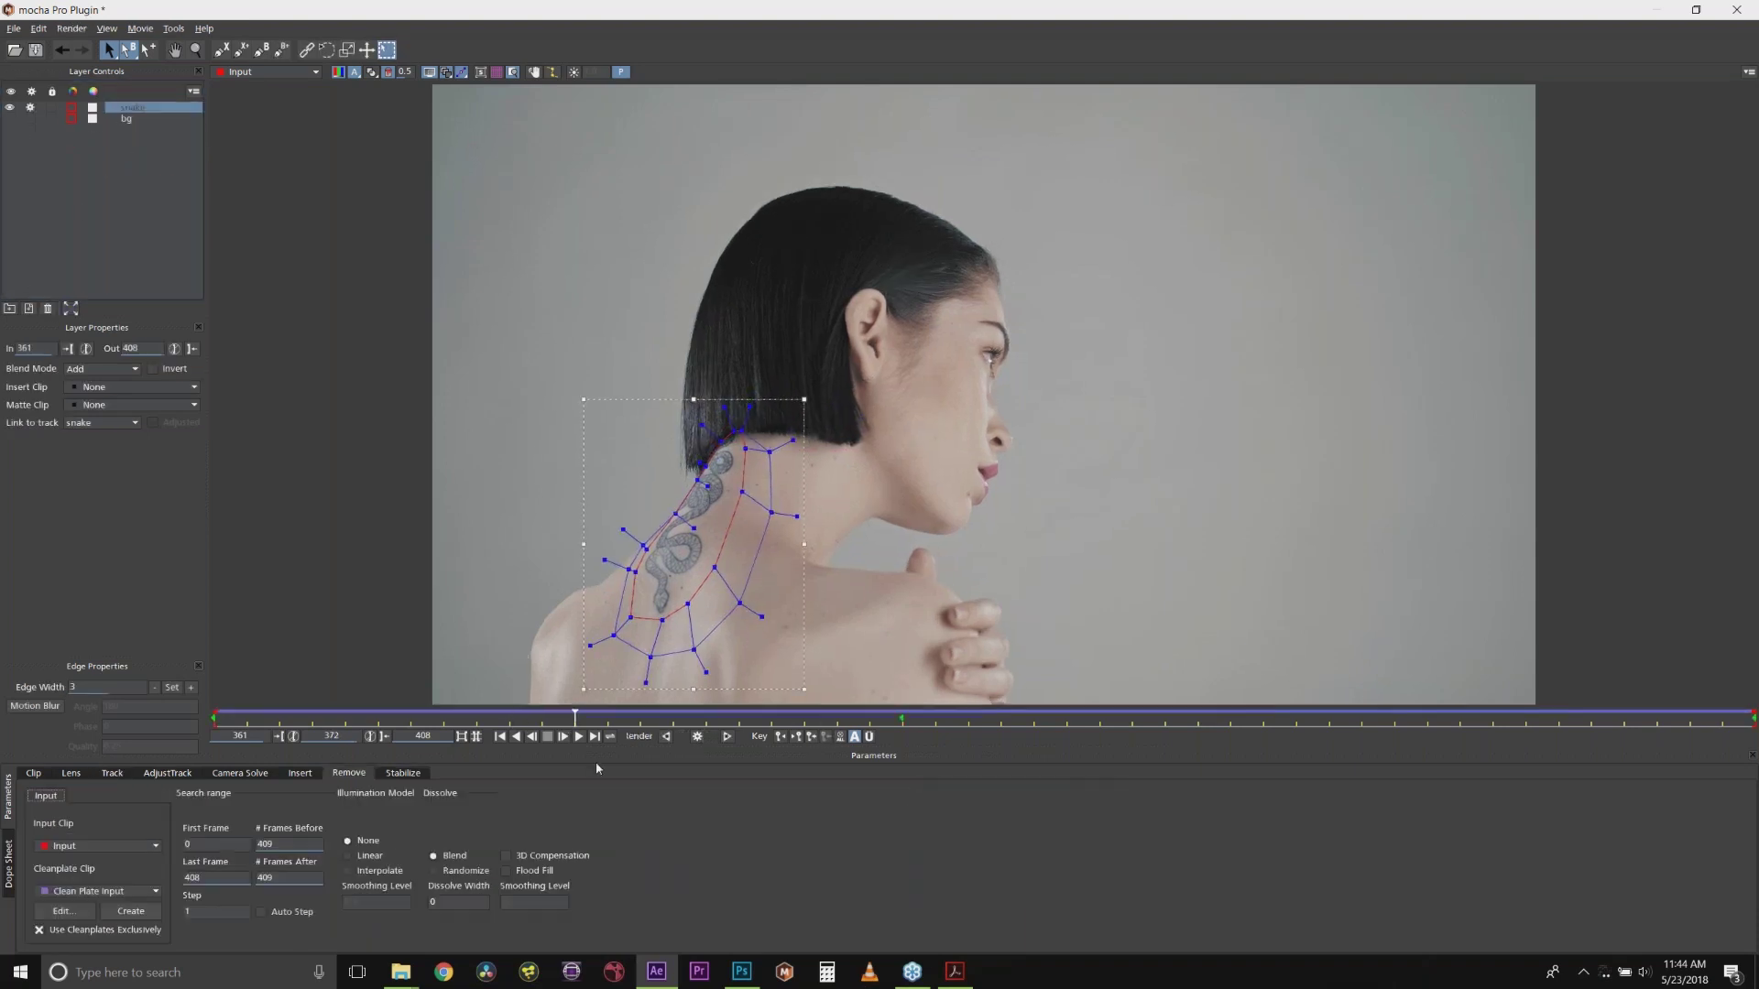
pyautogui.click(698, 738)
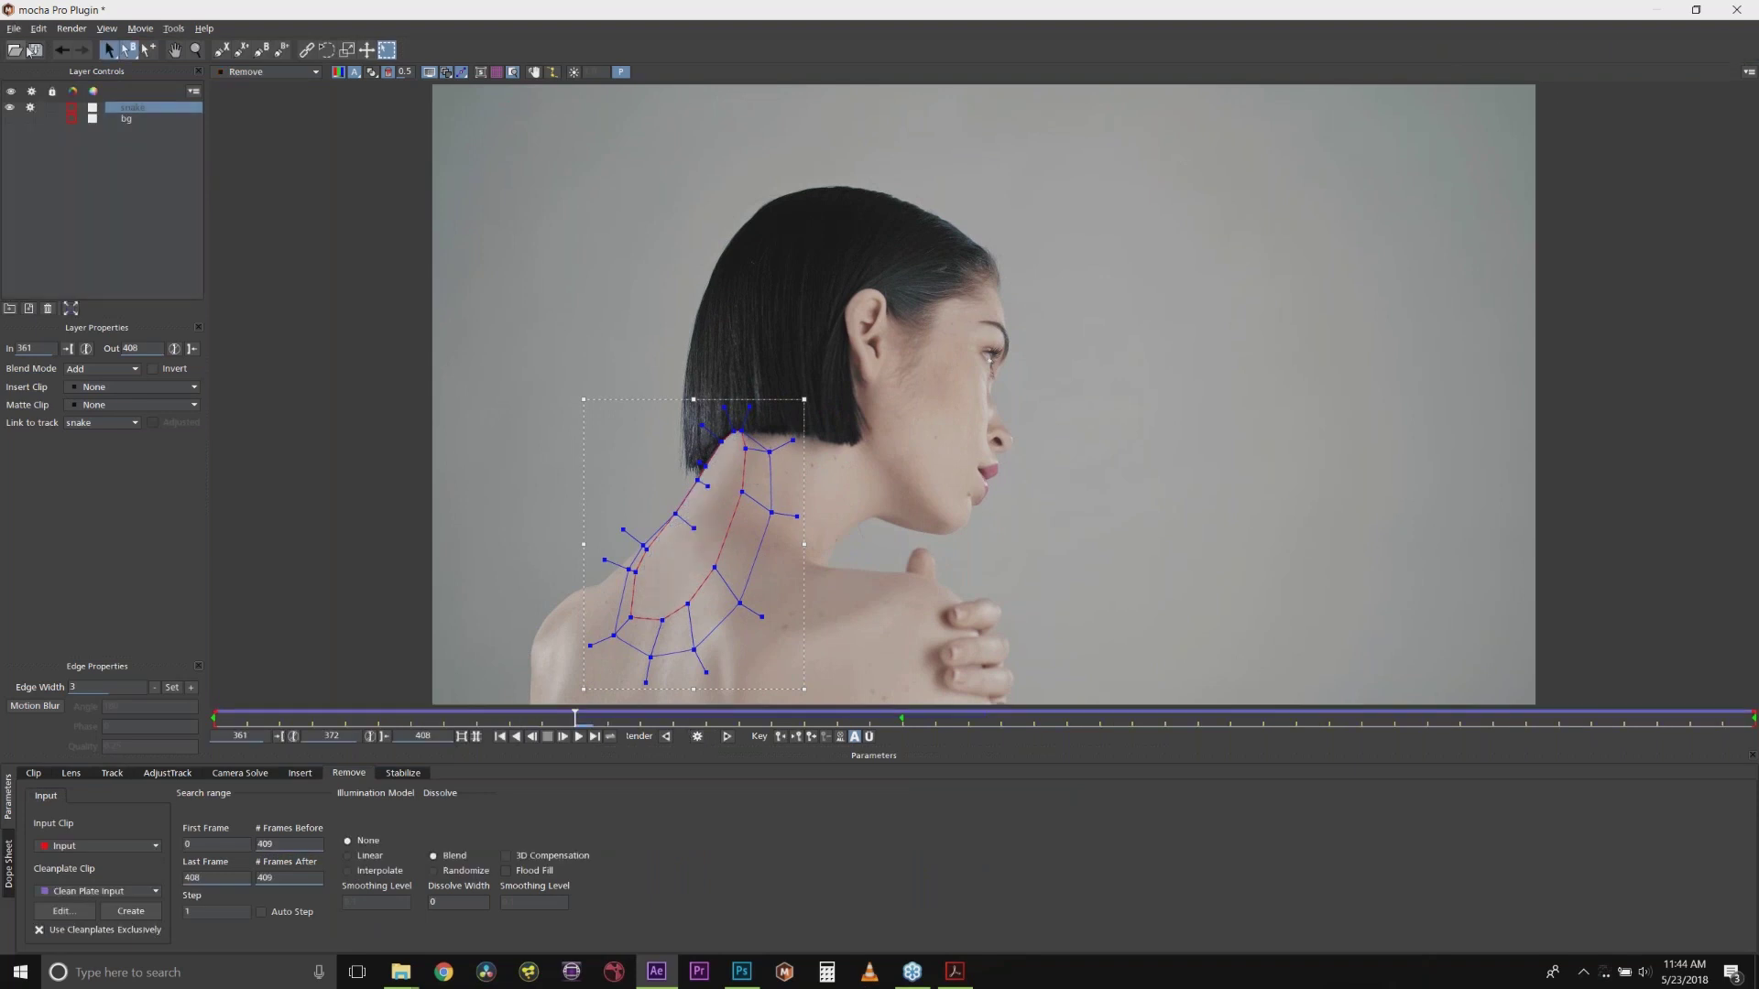
pyautogui.click(1748, 6)
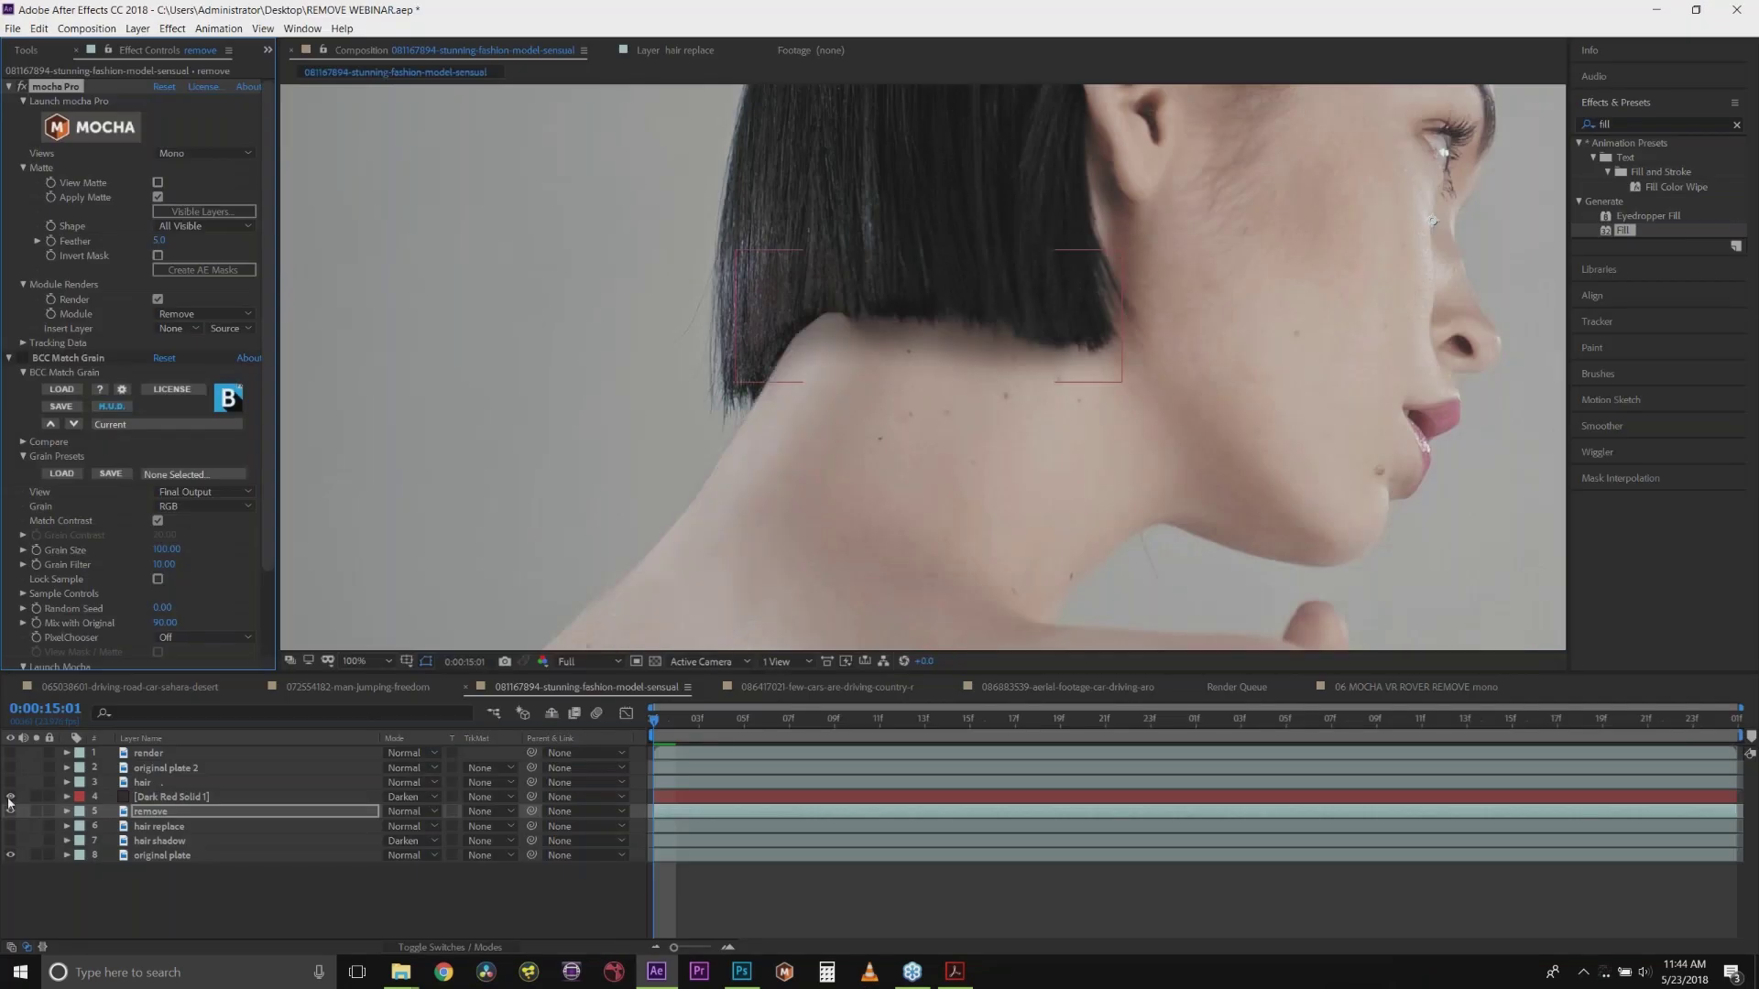
# Step: Compare the neck with and without the Dark Red Solid 1 shadow and turn on the hair layer's visibility
pyautogui.click(11, 797)
pyautogui.click(11, 797)
pyautogui.click(11, 797)
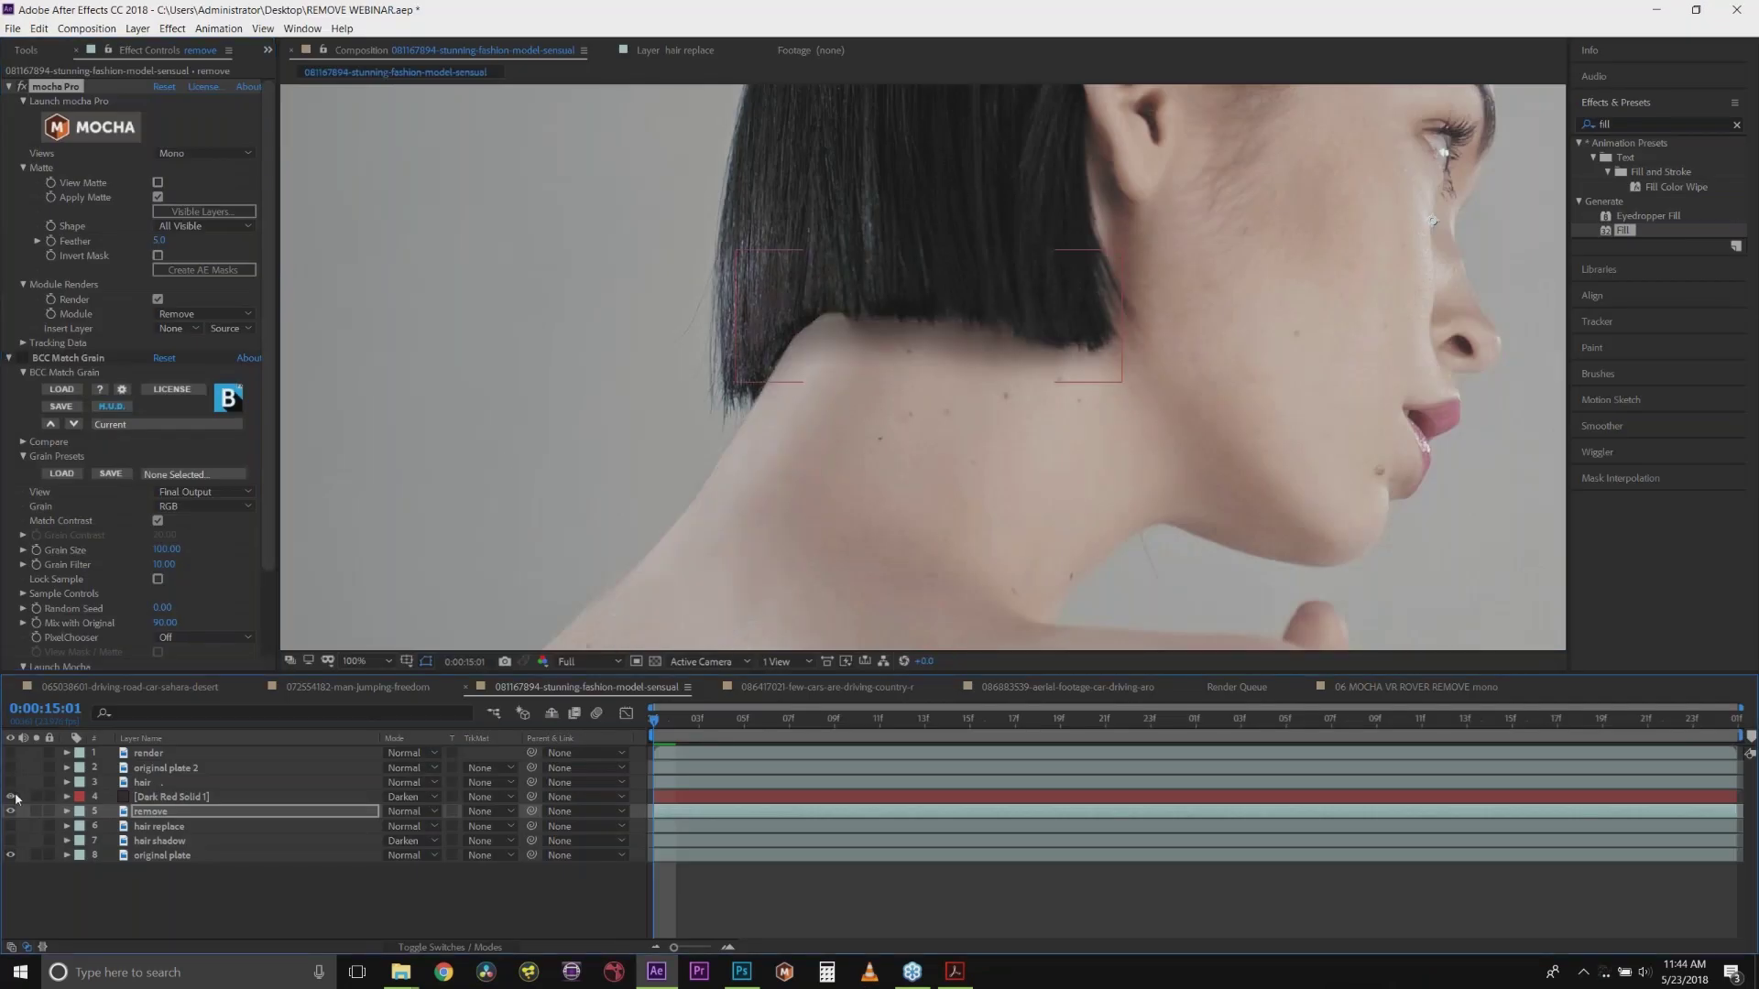
pyautogui.click(156, 783)
pyautogui.click(11, 782)
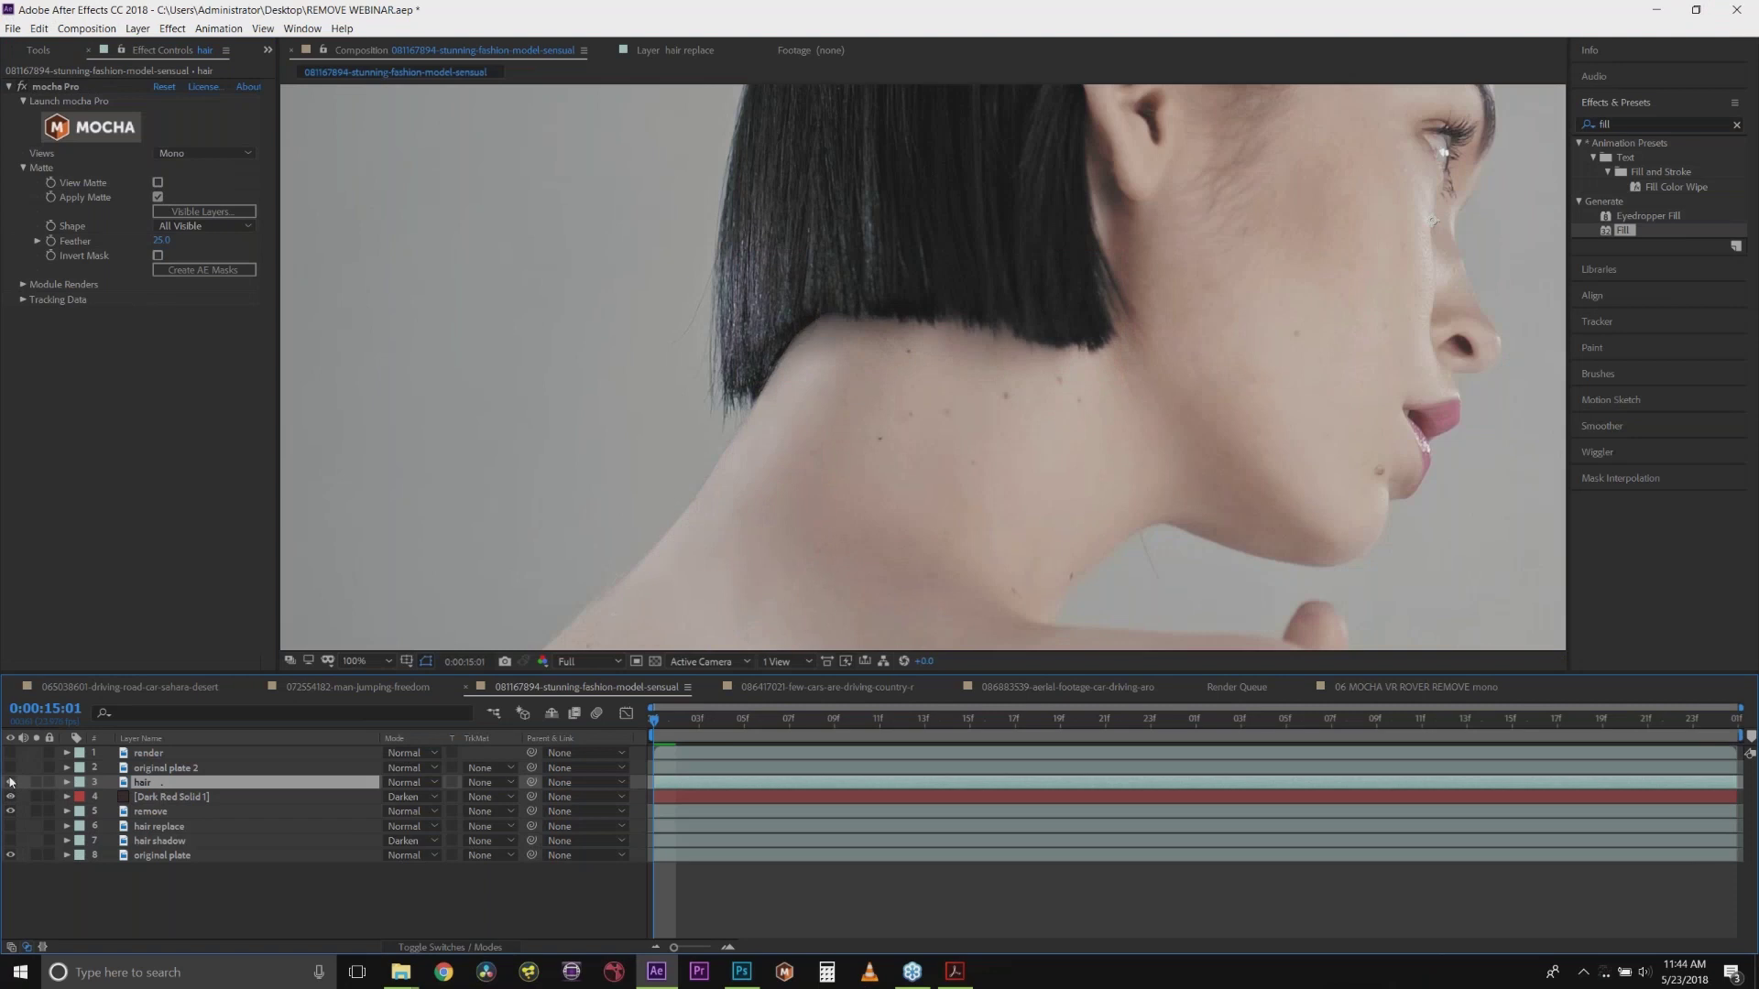
# Step: Turn on the original plate 2 and render layers, toggling render to compare the clean result with the original plate
pyautogui.click(161, 770)
pyautogui.click(11, 767)
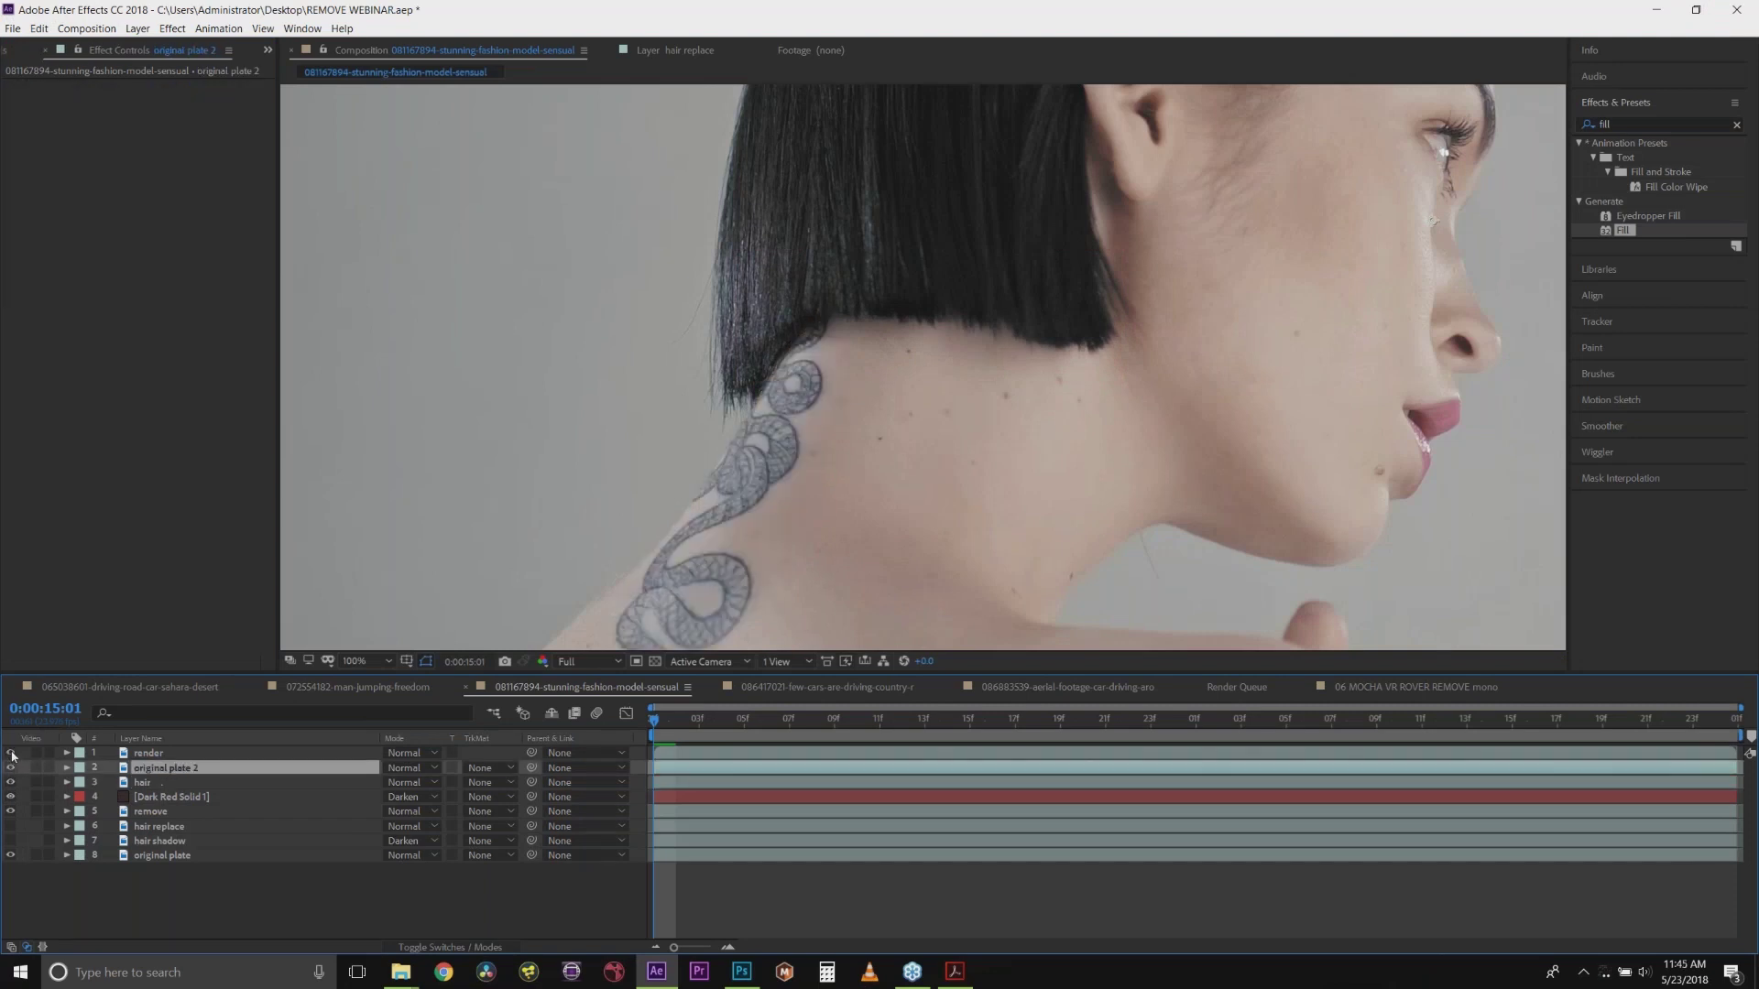
pyautogui.click(11, 753)
pyautogui.click(11, 753)
pyautogui.click(11, 753)
pyautogui.click(11, 753)
pyautogui.click(11, 753)
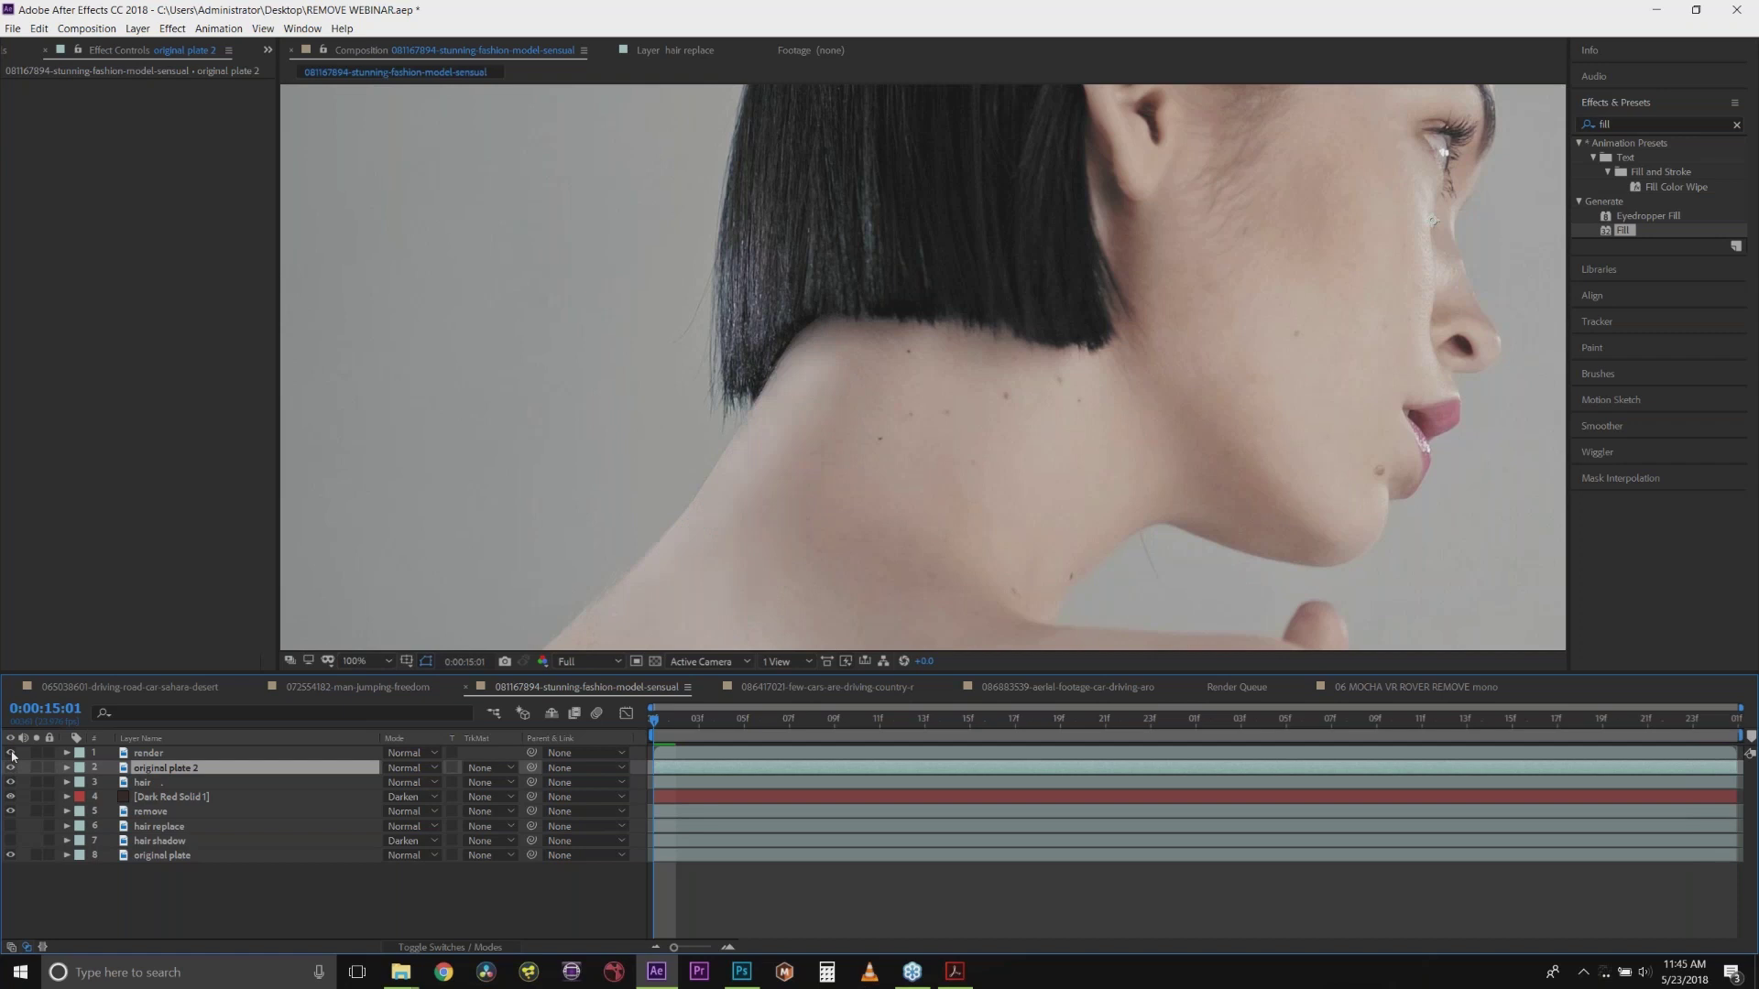
pyautogui.click(11, 753)
pyautogui.click(11, 754)
# Step: Fit the whole composition in the viewer and play back the rendered tattoo removal
pyautogui.click(365, 660)
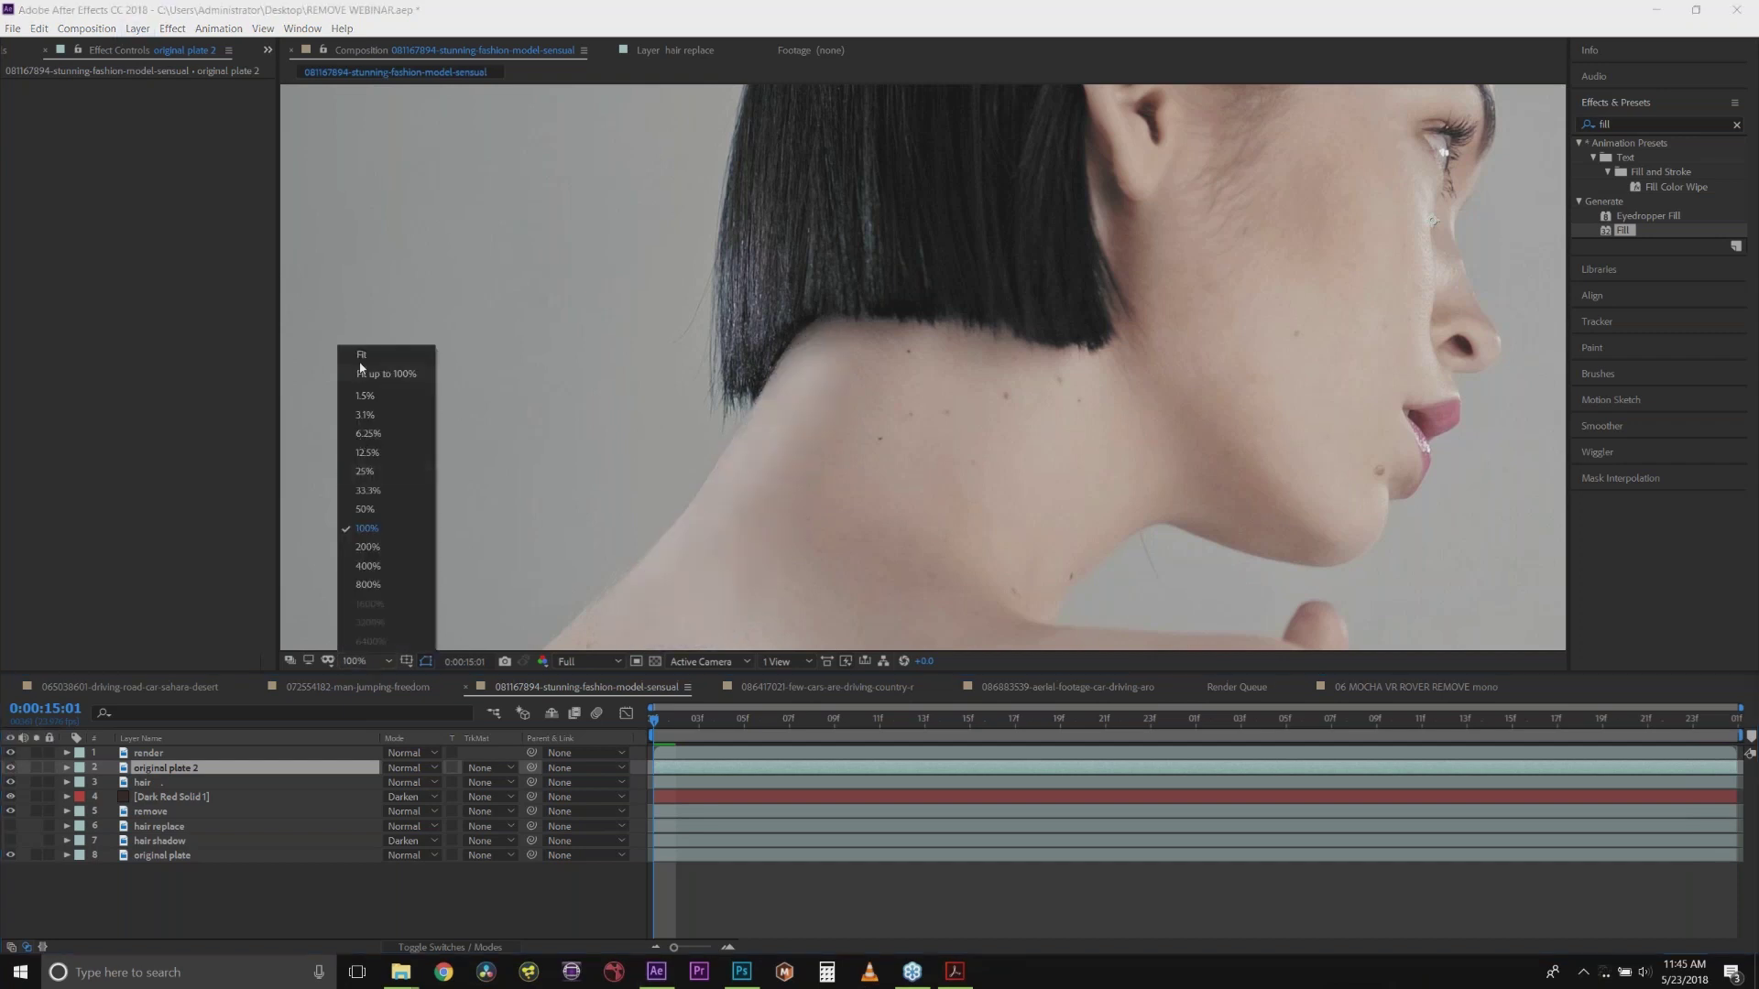
pyautogui.click(363, 365)
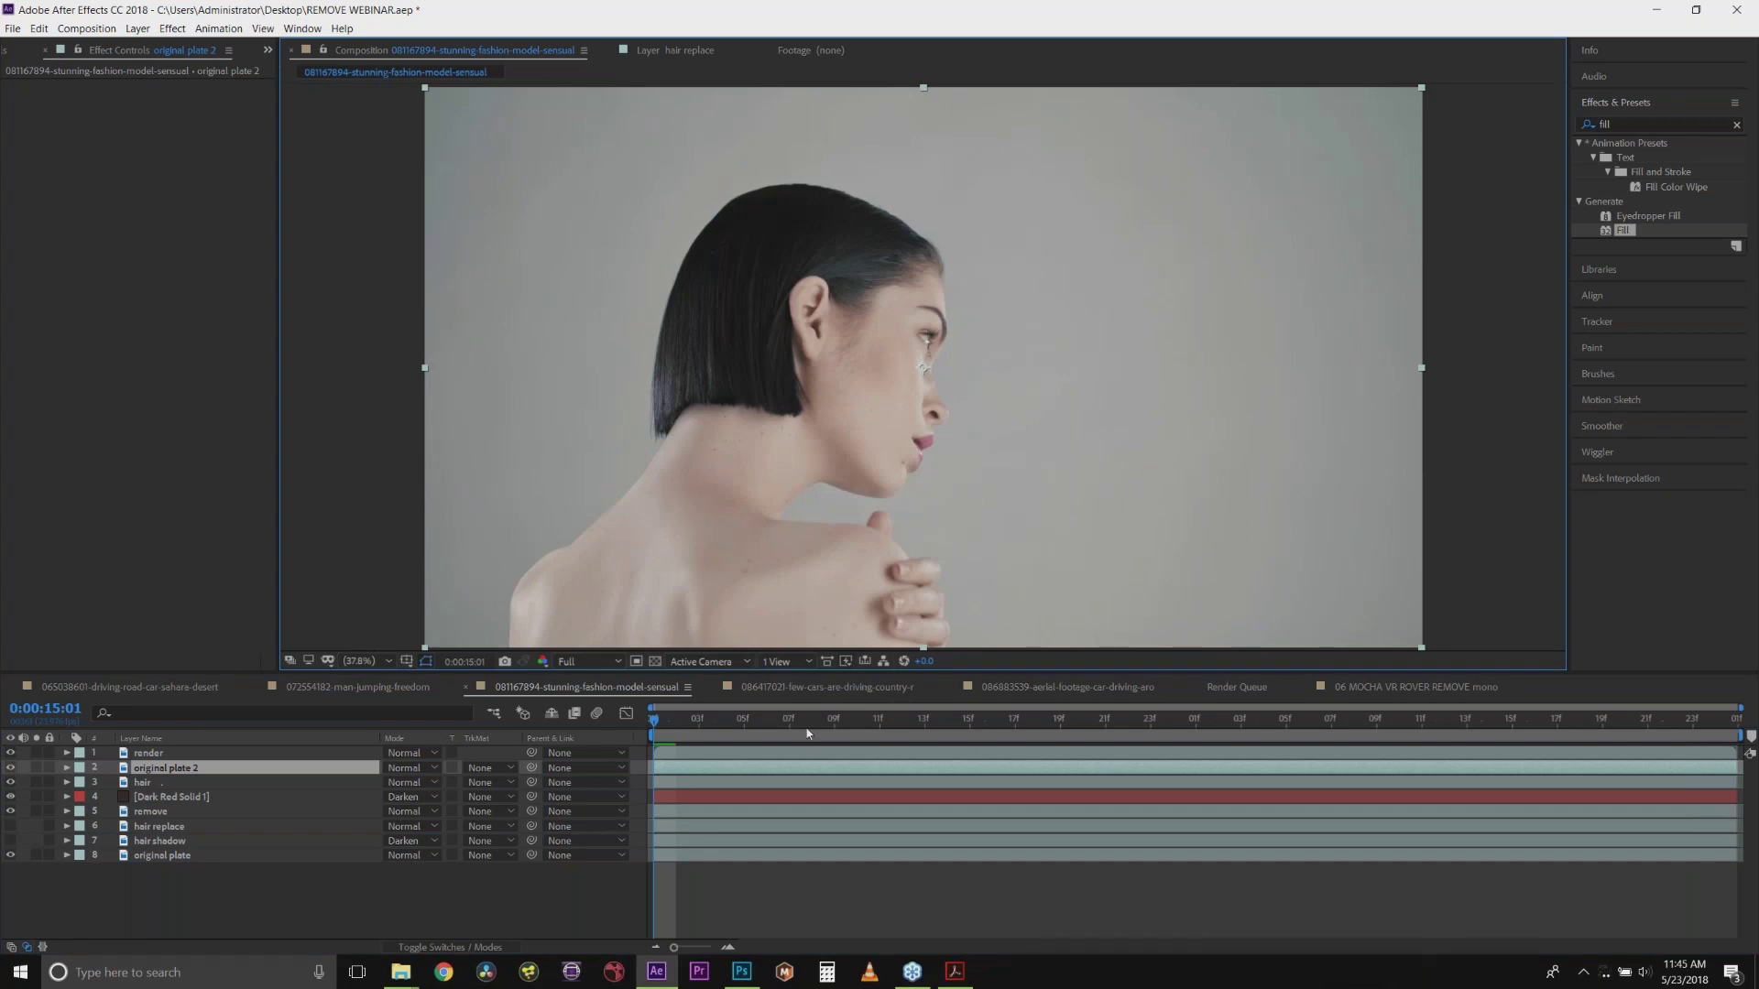
pyautogui.click(857, 731)
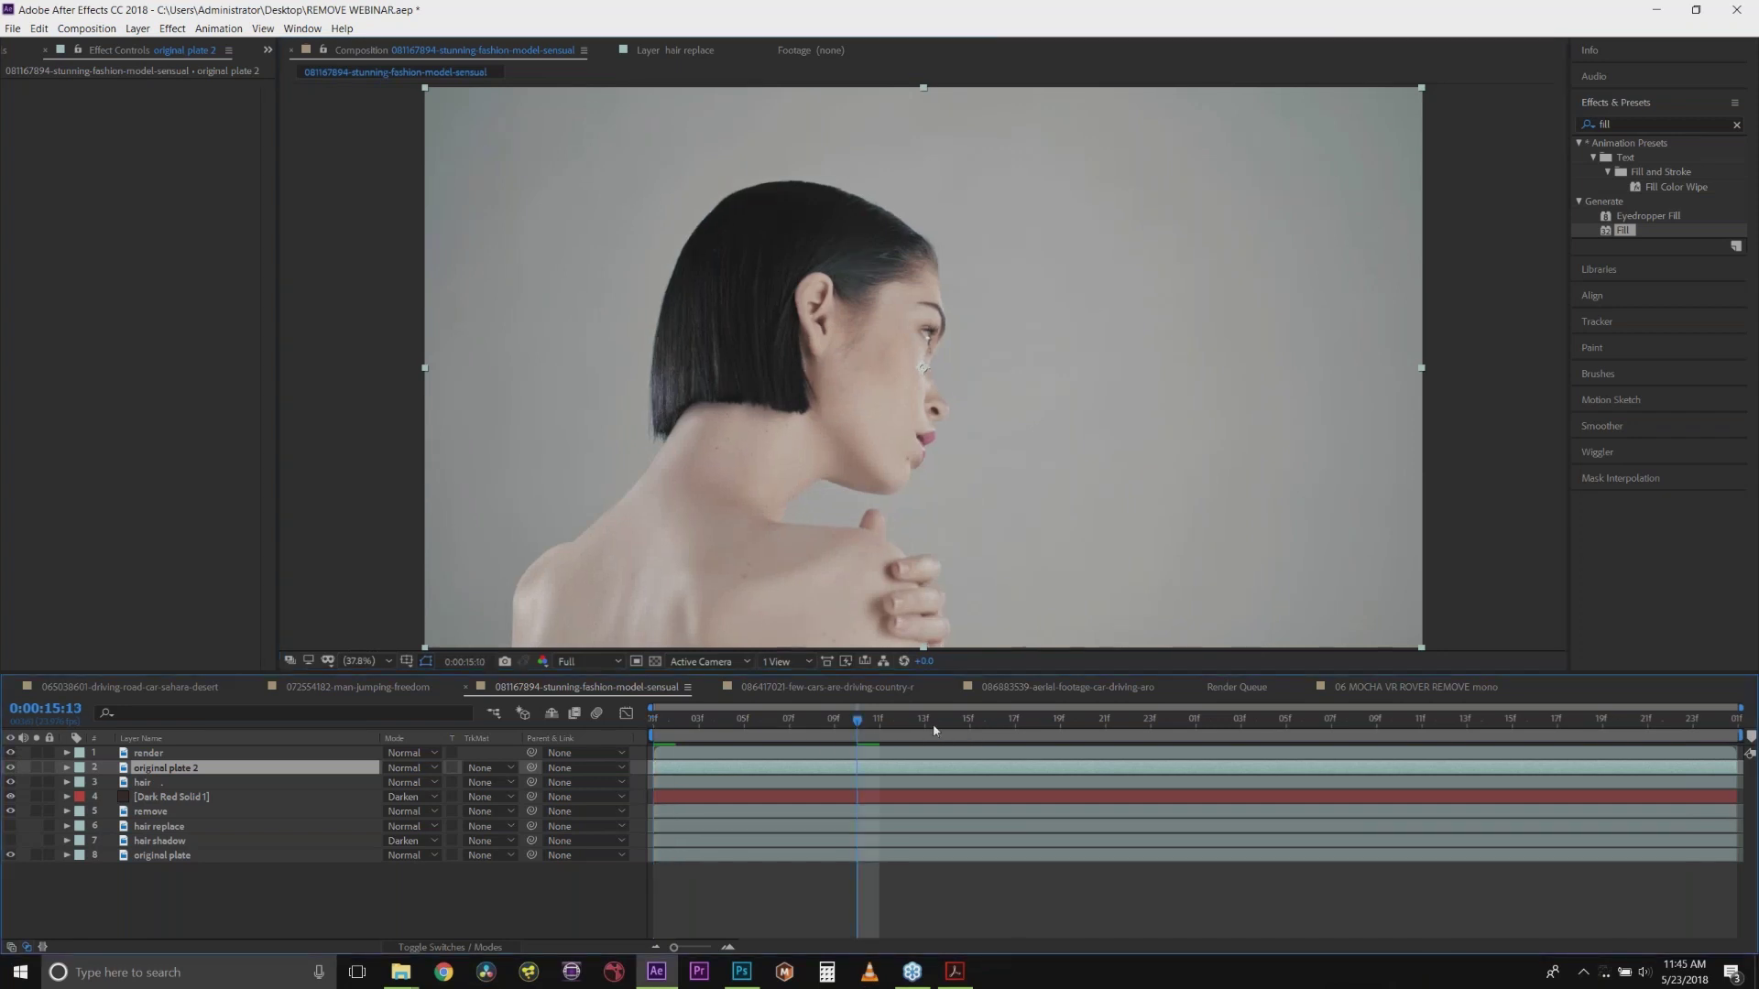
pyautogui.press('space')
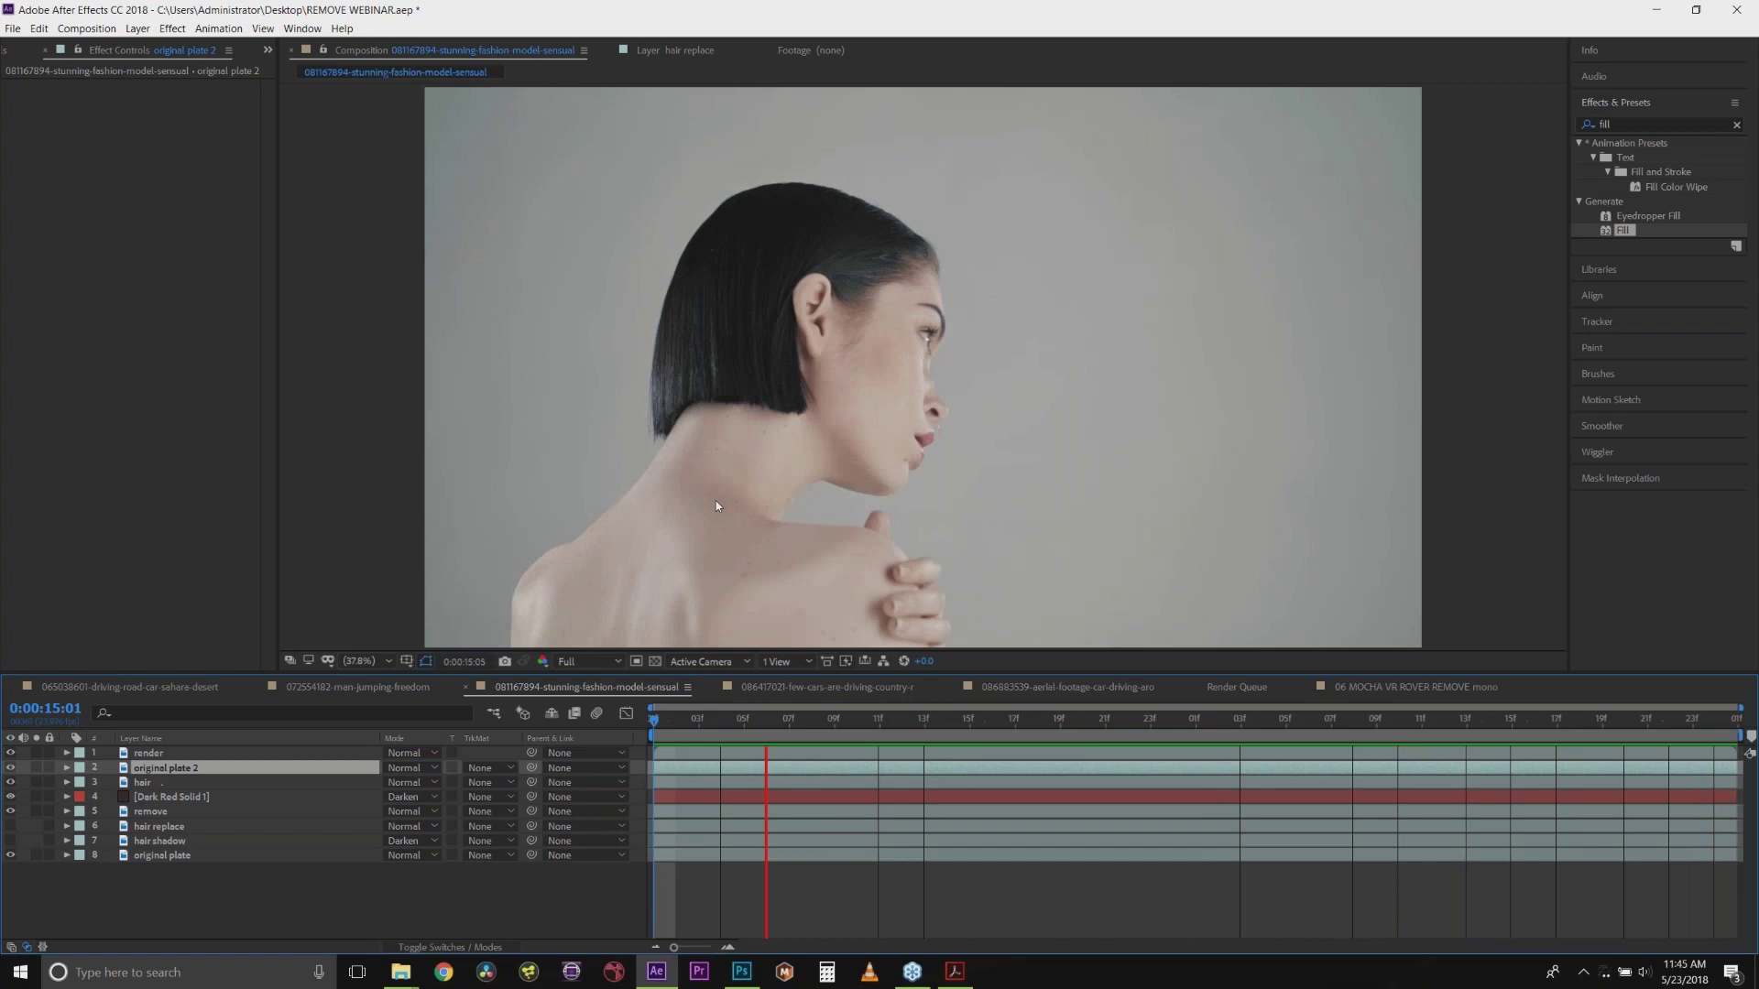
pyautogui.press('space')
# Step: Search the effects for "beauty" and select BCC Beauty Studio
pyautogui.click(1634, 123)
pyautogui.write('beauty')
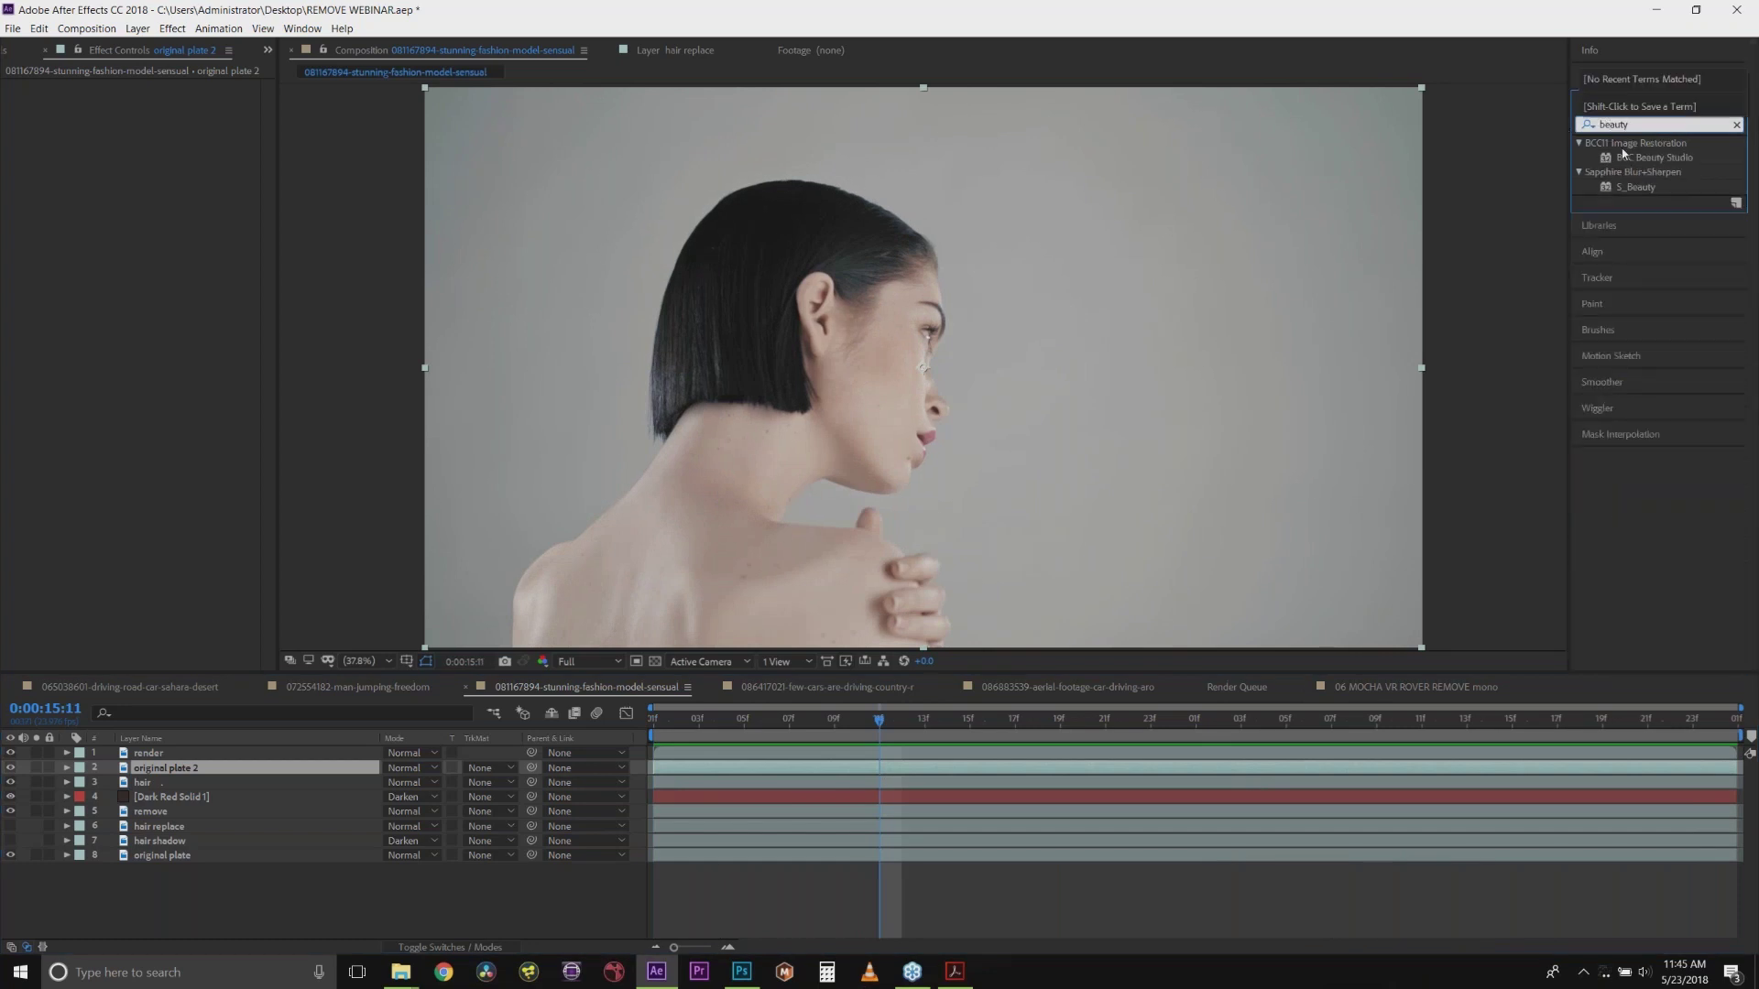
pyautogui.click(1619, 157)
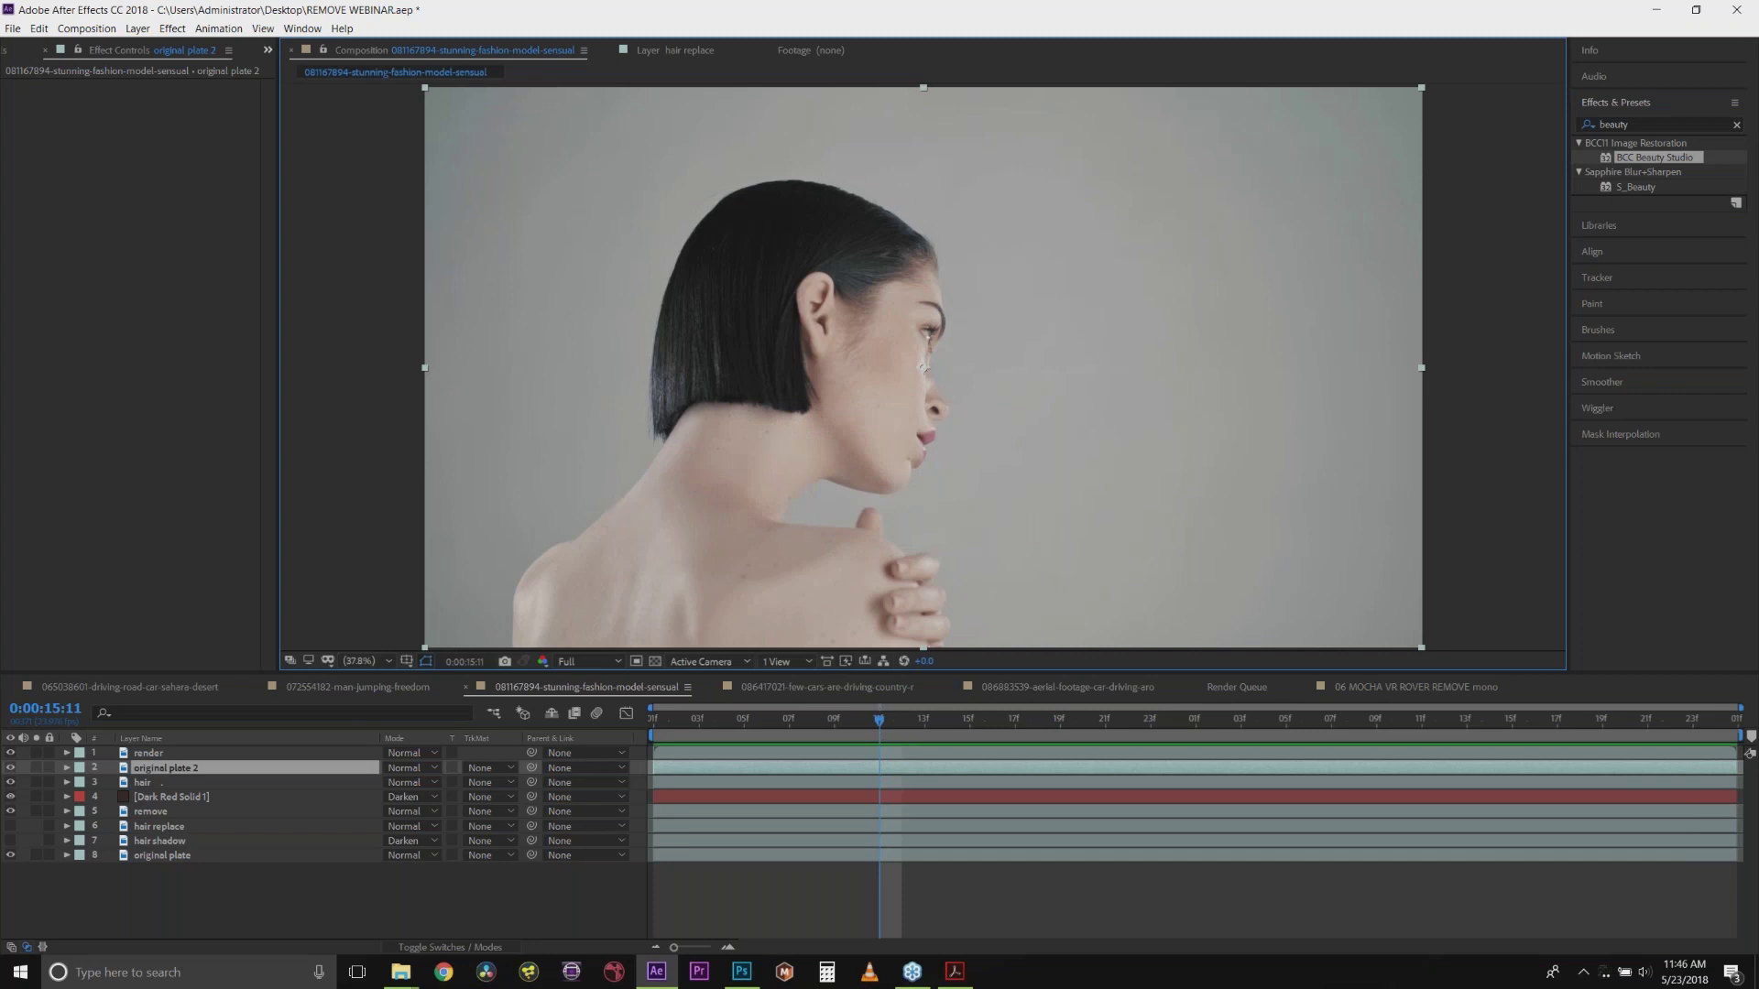
# Step: Open the 072554182-man-jumping-freedom composition from the project and show its original 2 layer from the first frame
pyautogui.click(267, 49)
pyautogui.click(284, 72)
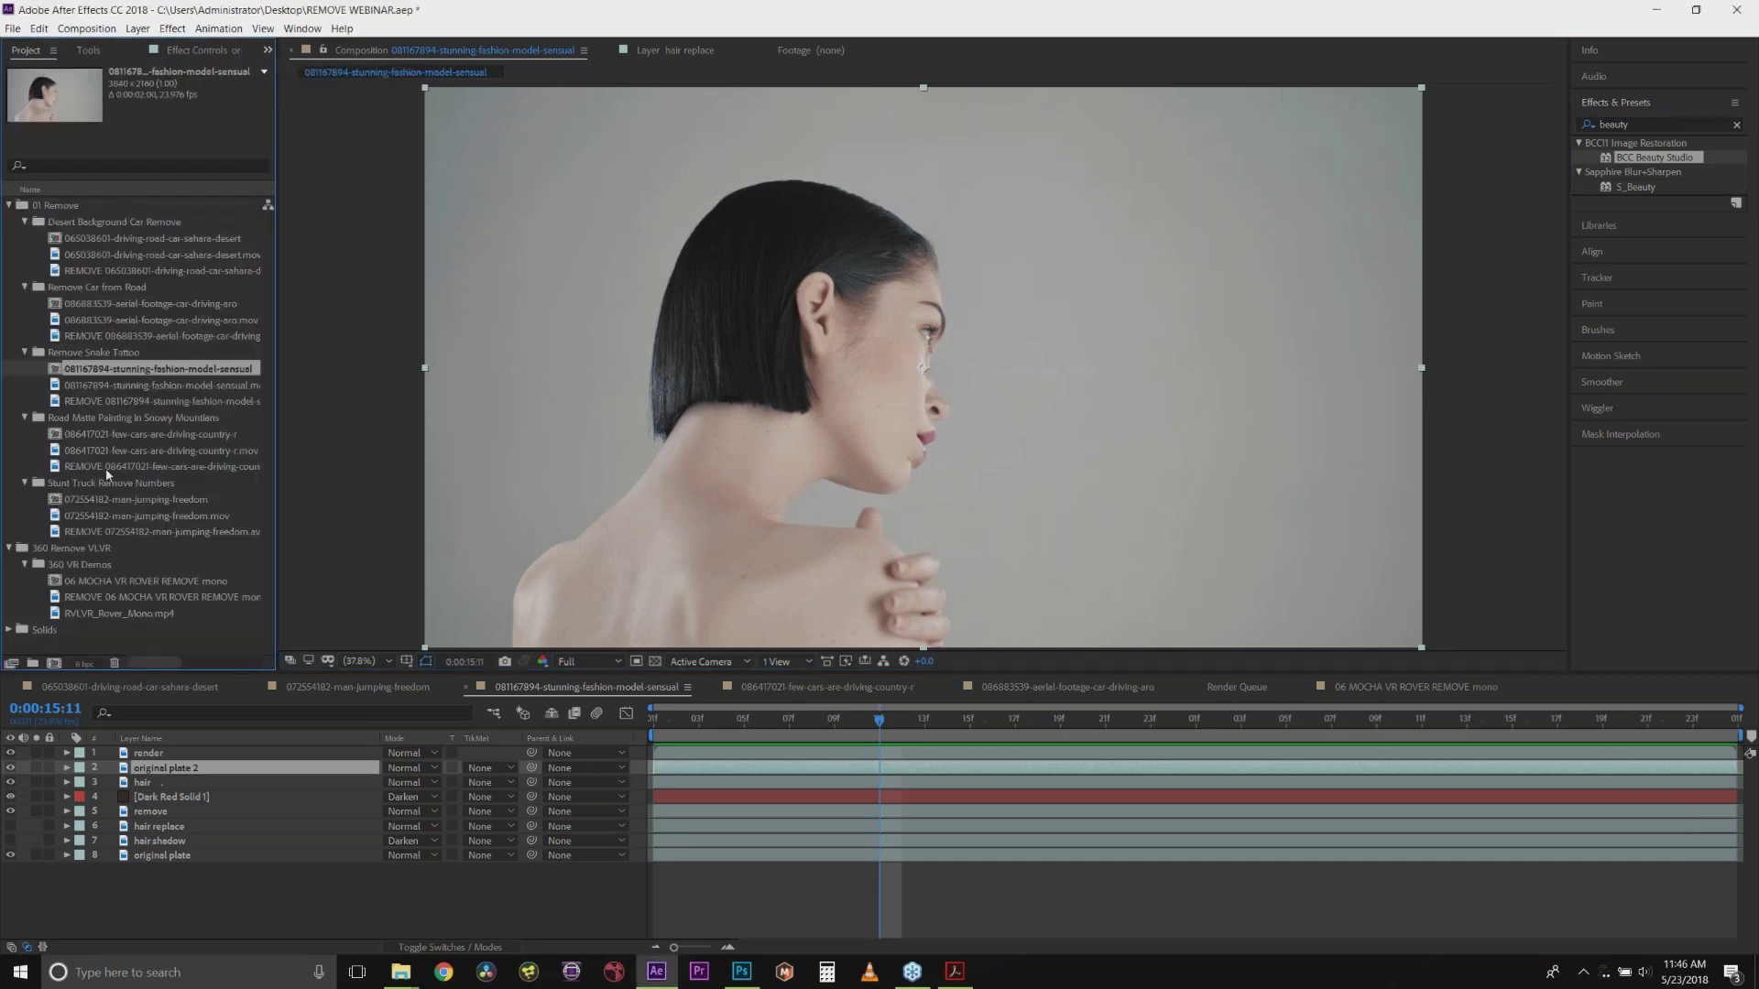
pyautogui.click(120, 450)
pyautogui.click(124, 435)
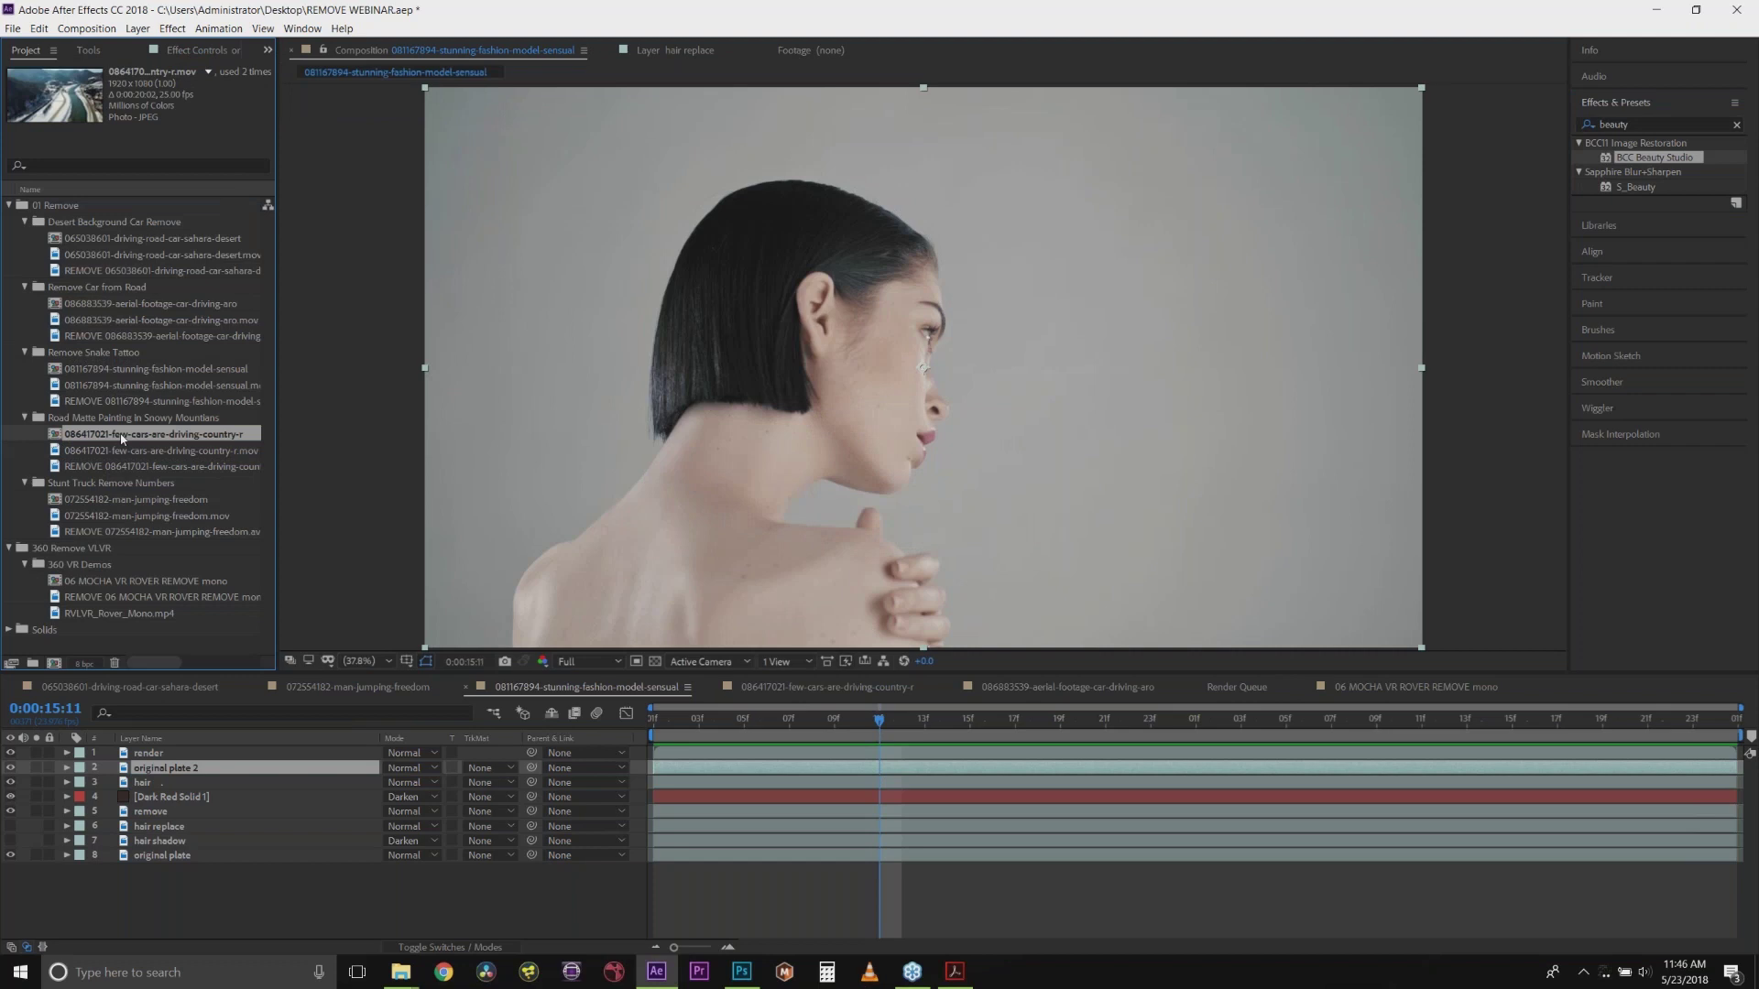
pyautogui.click(94, 483)
pyautogui.click(104, 500)
pyautogui.doubleClick(107, 501)
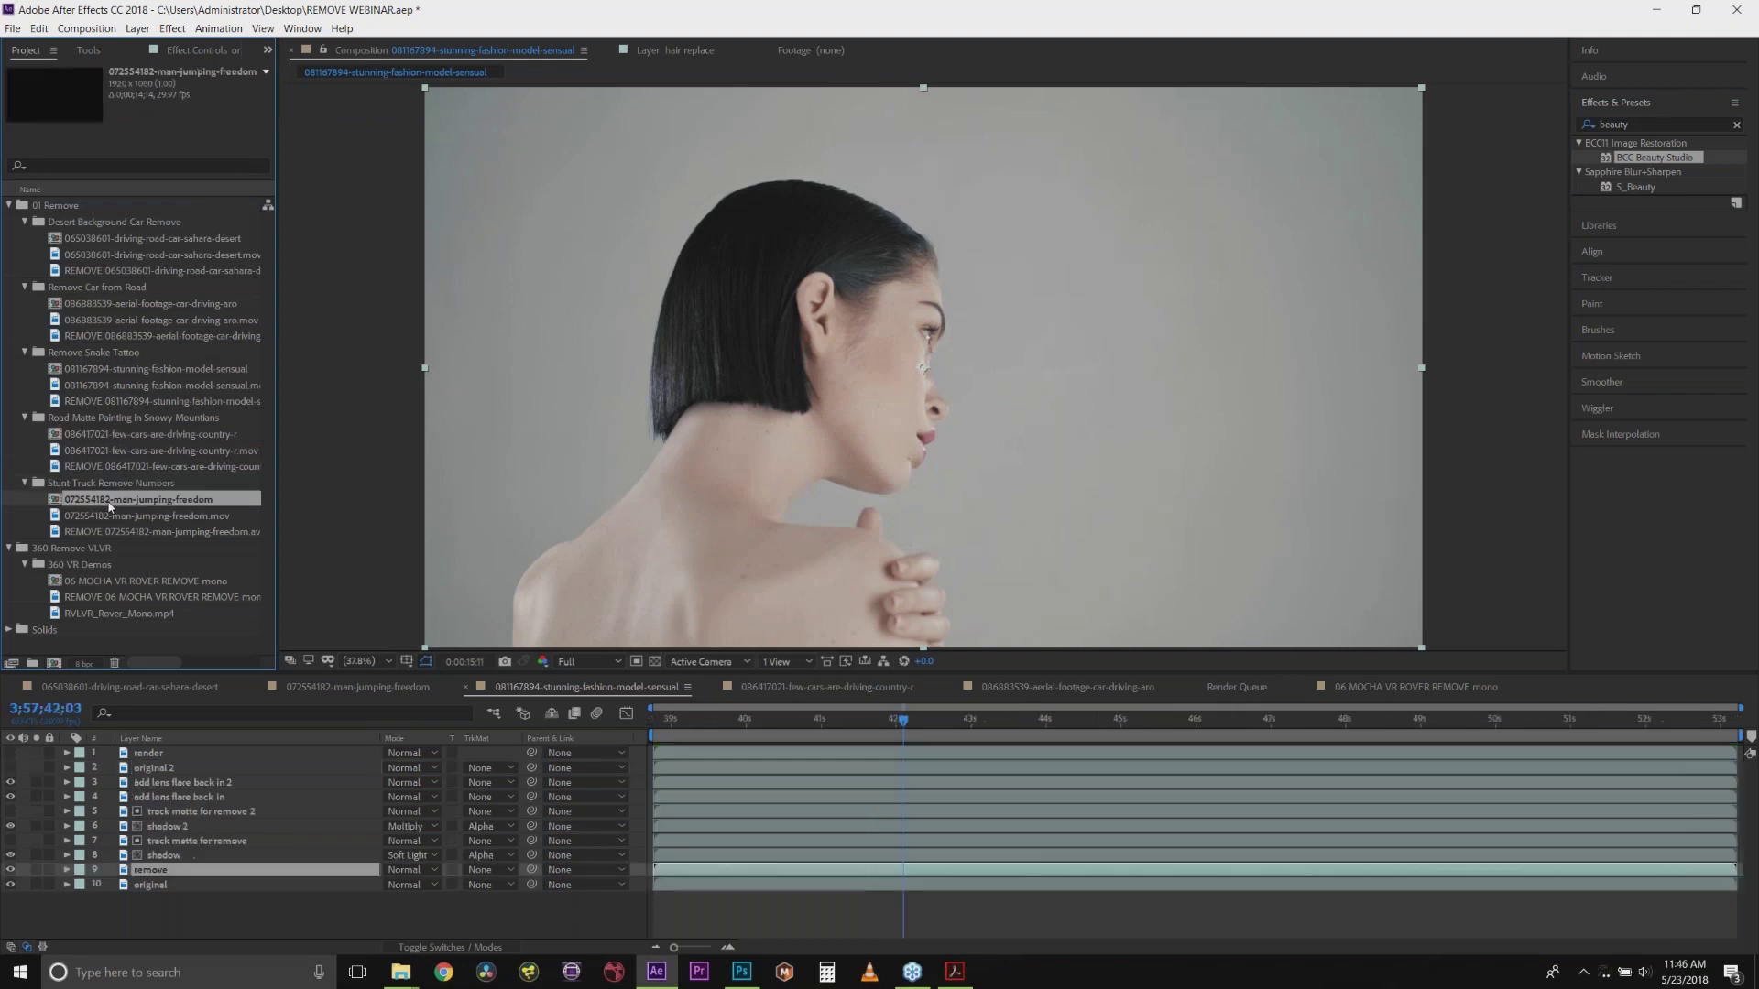
pyautogui.press('Home')
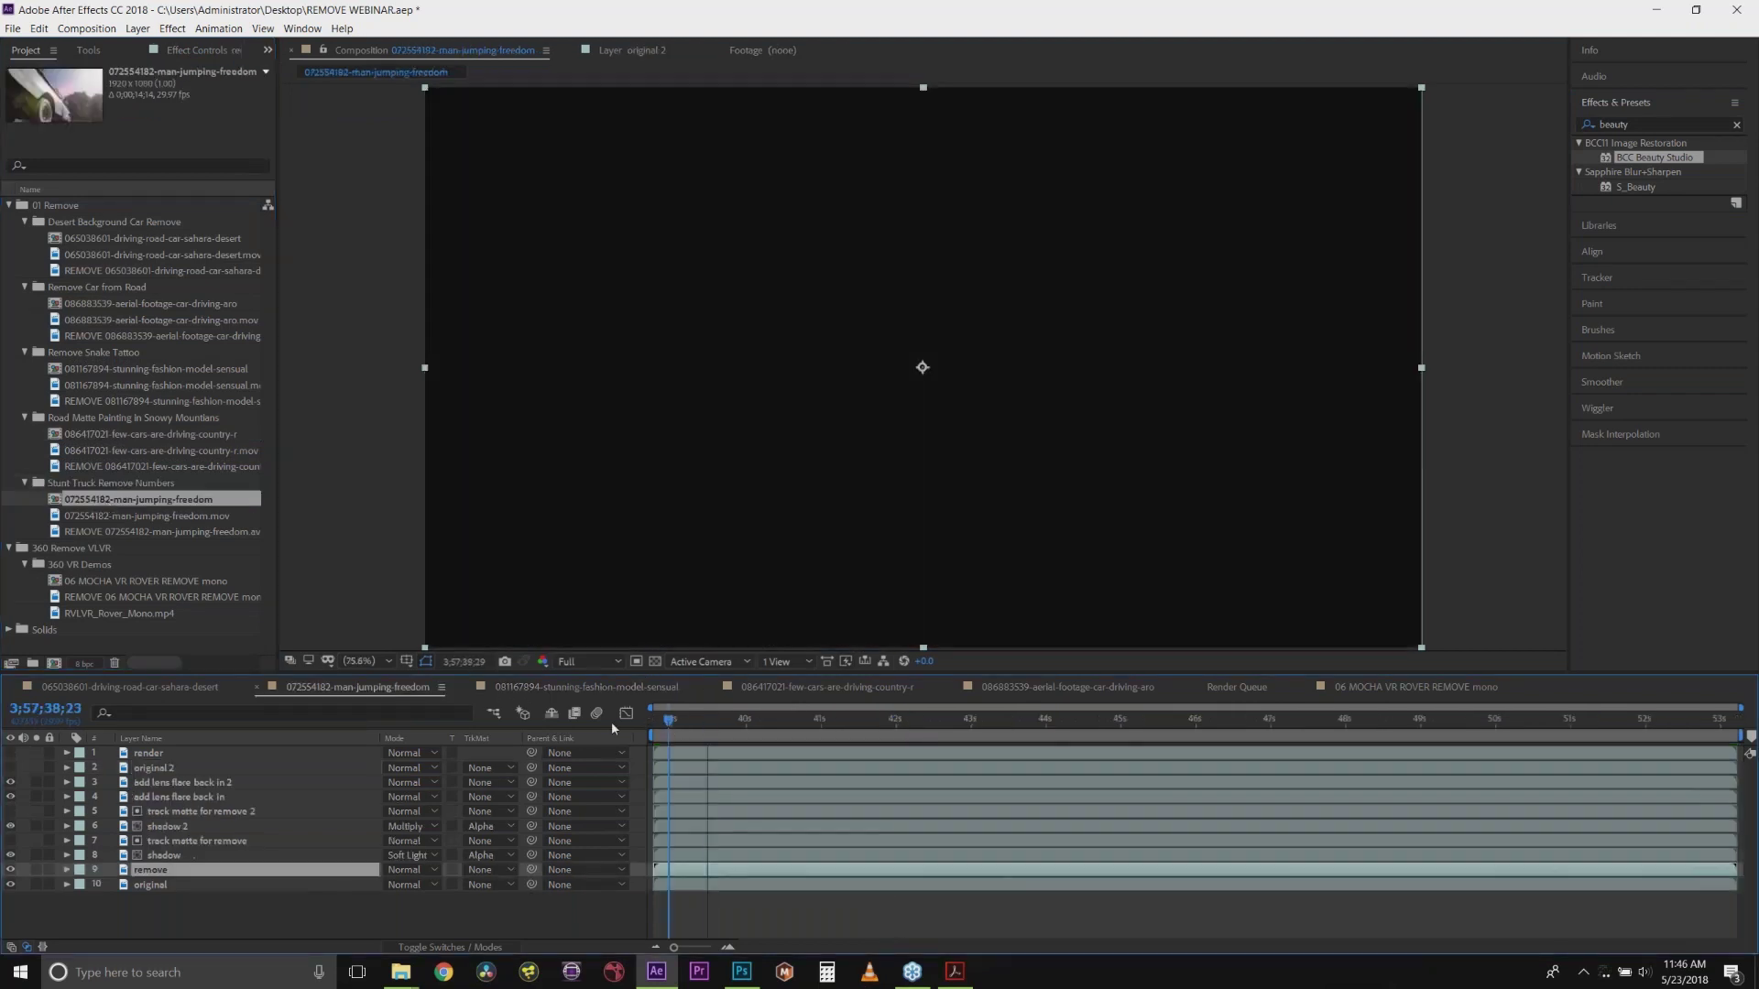
pyautogui.click(10, 768)
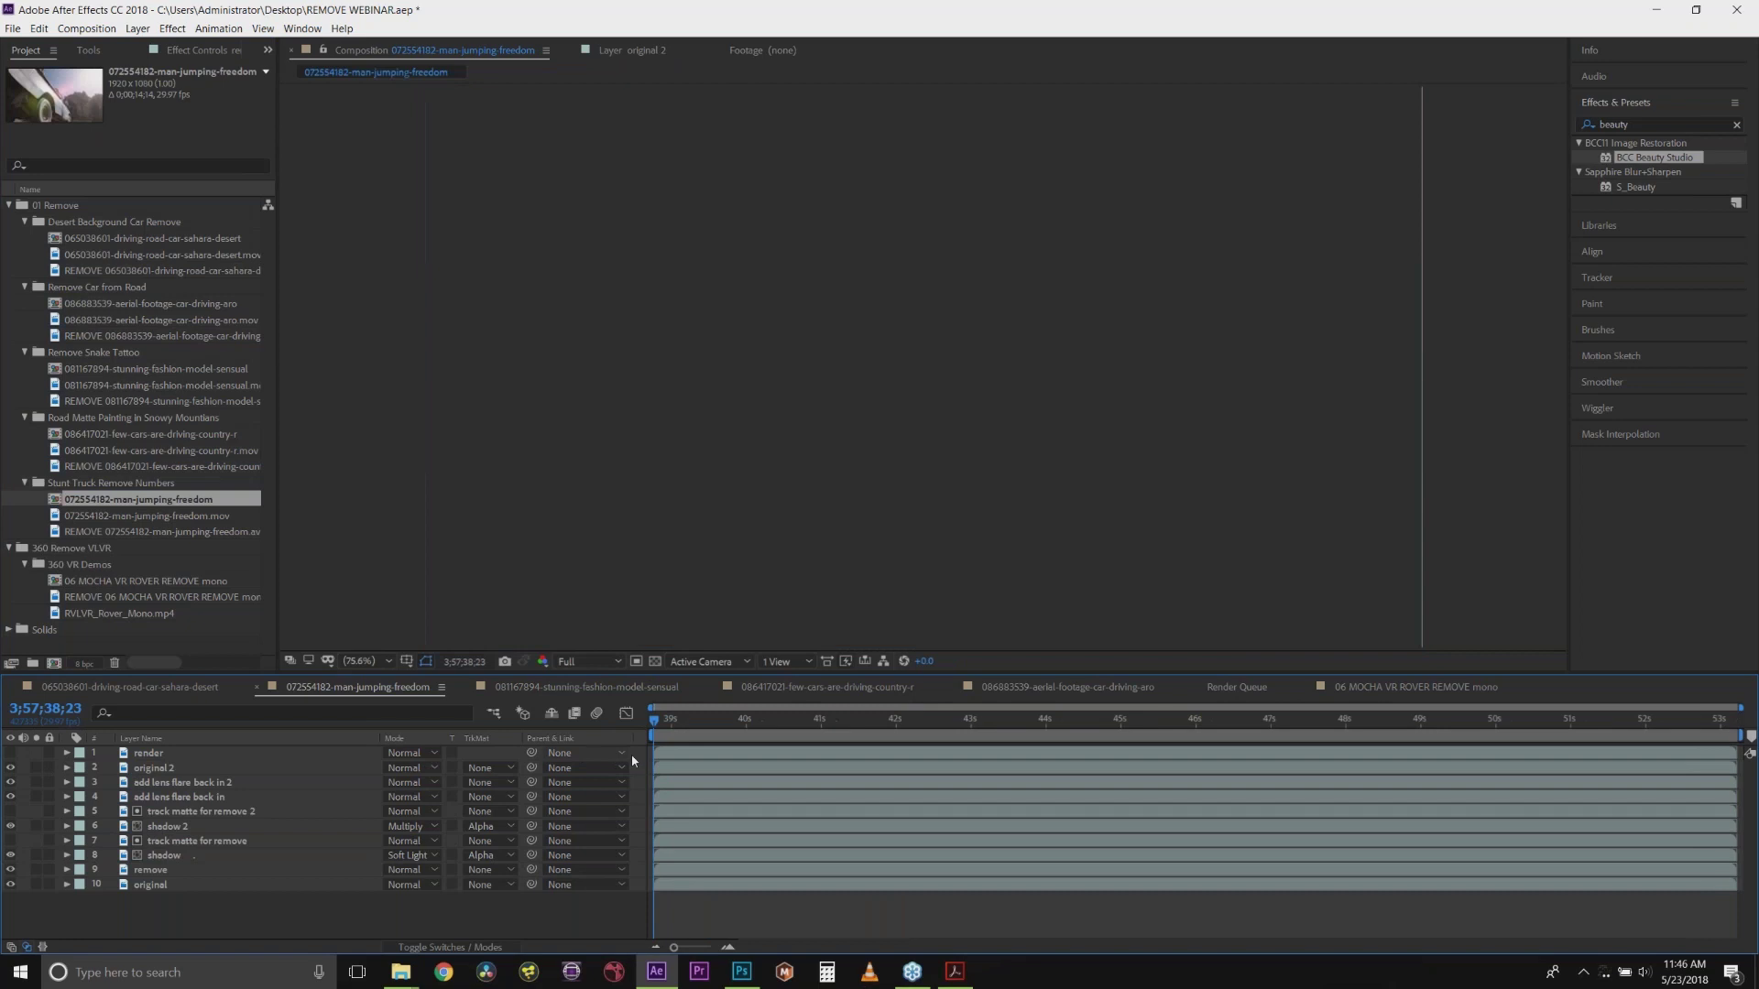
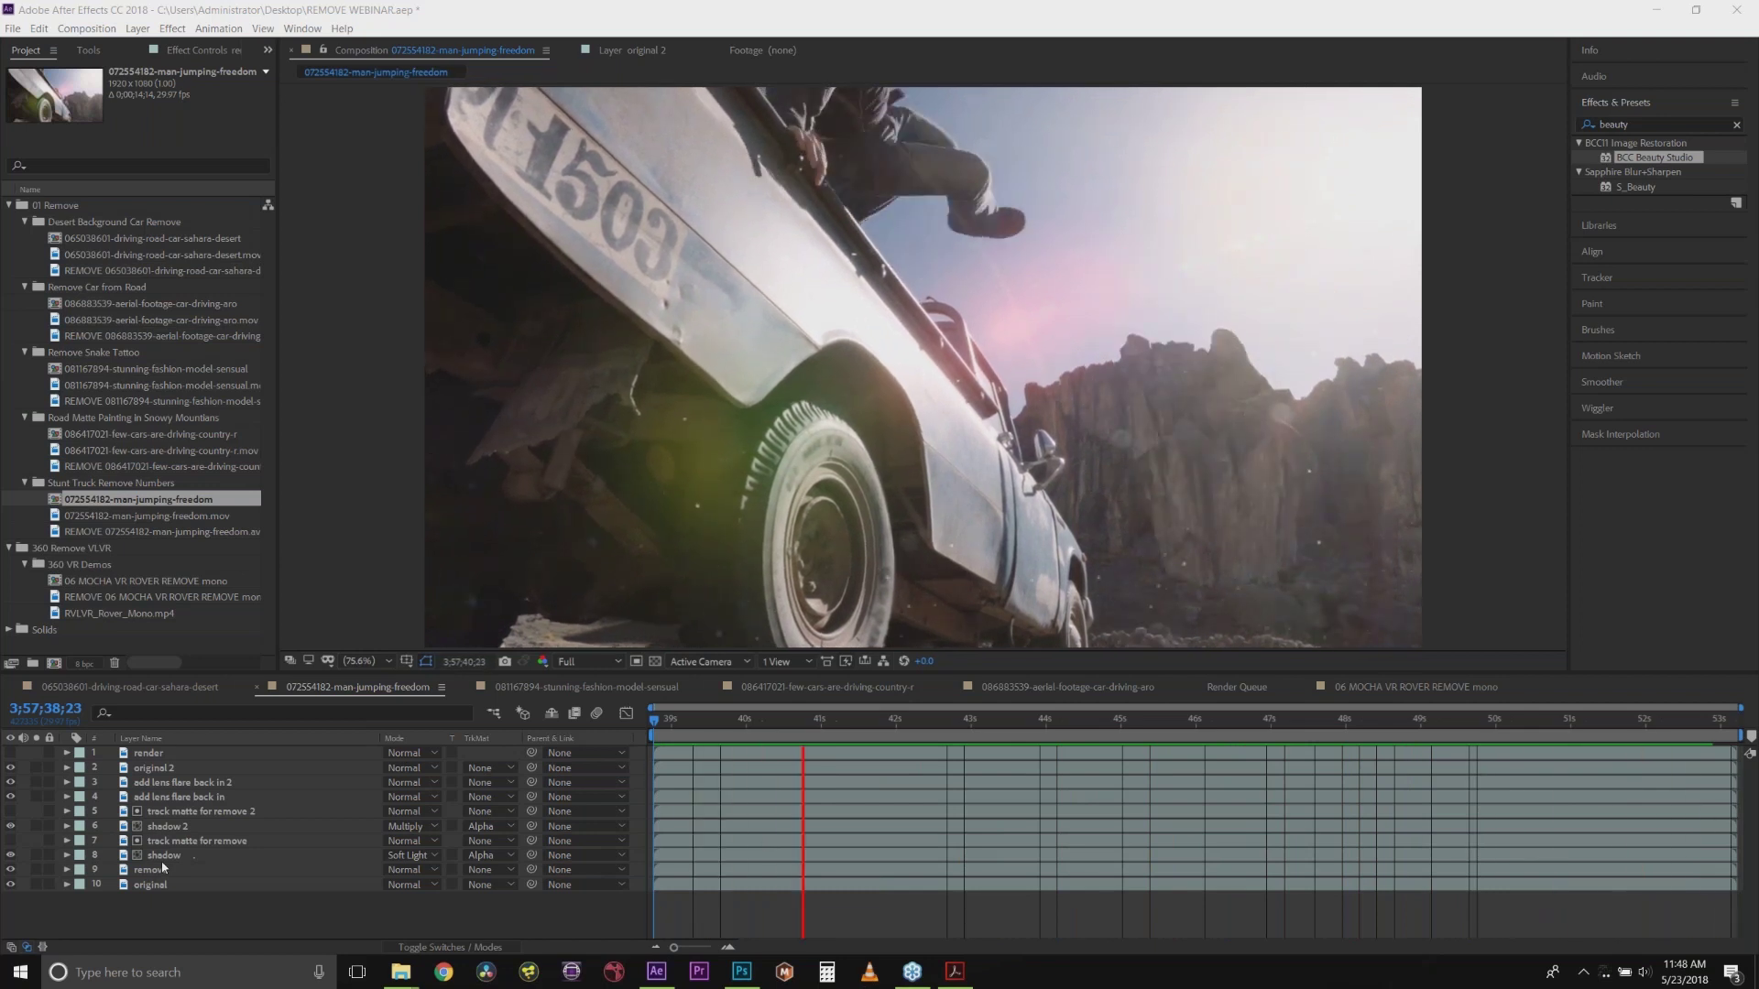
# Step: Return to the start of the truck composition and turn on the render layer above original 2
pyautogui.click(733, 730)
pyautogui.moveTo(678, 740); pyautogui.dragTo(634, 731)
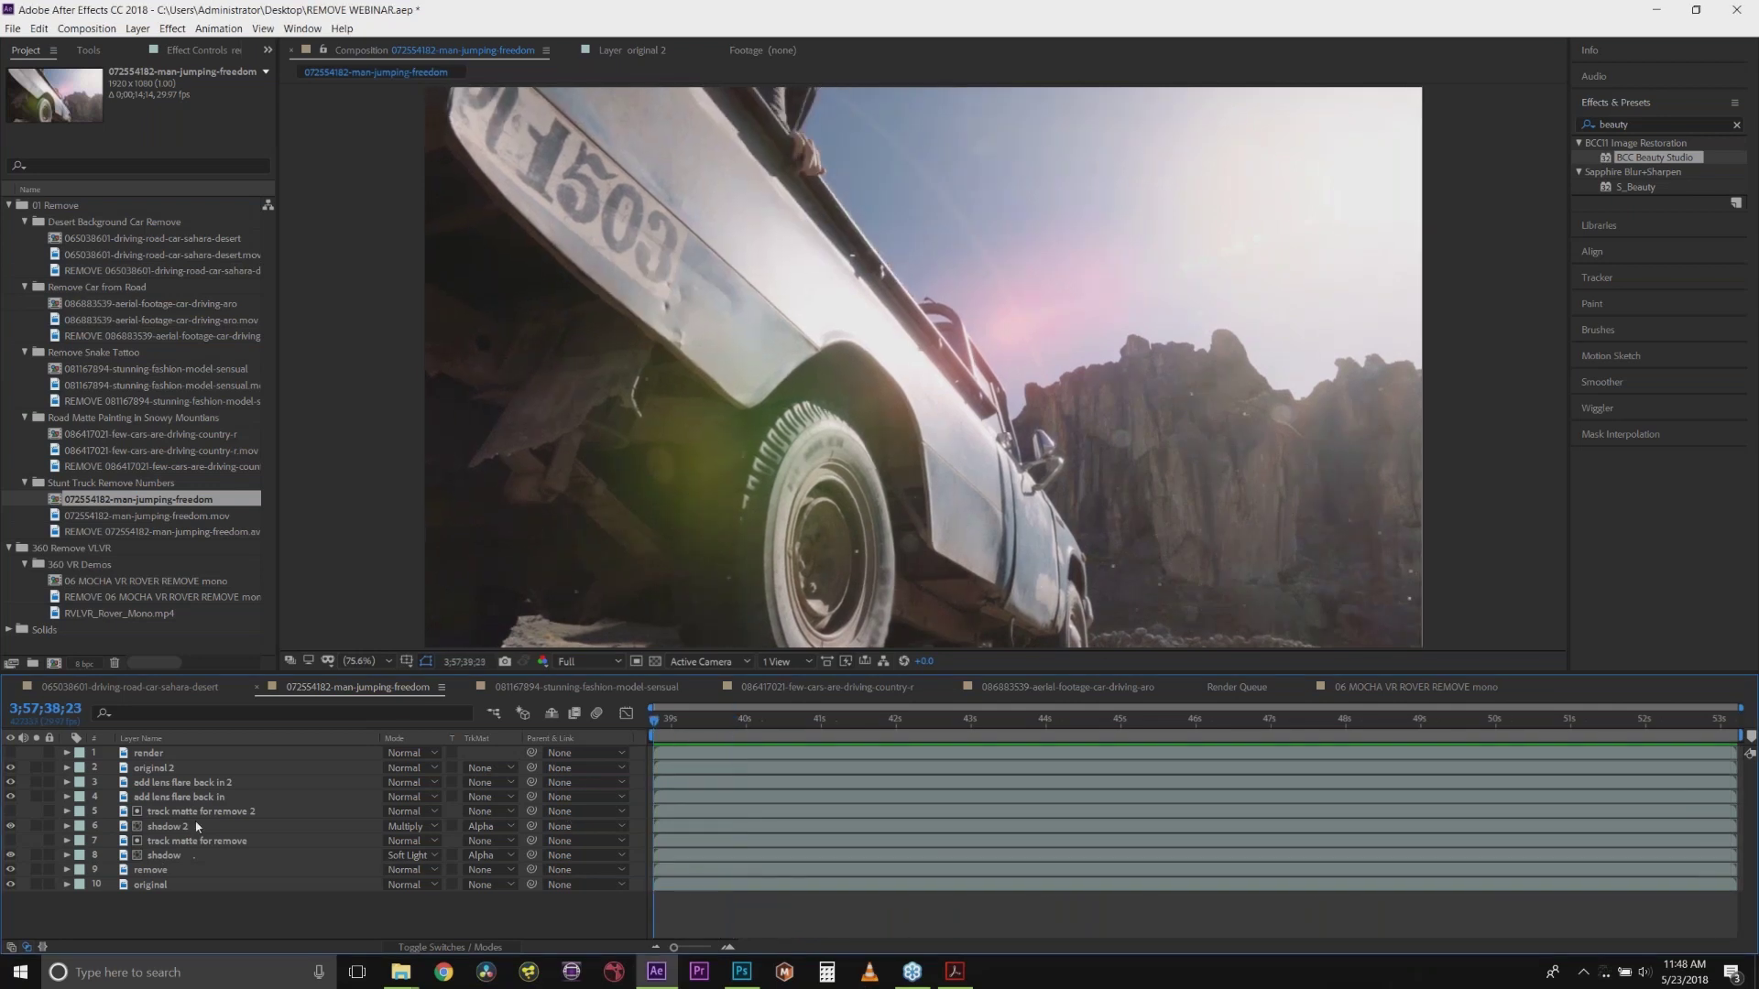
pyautogui.click(150, 771)
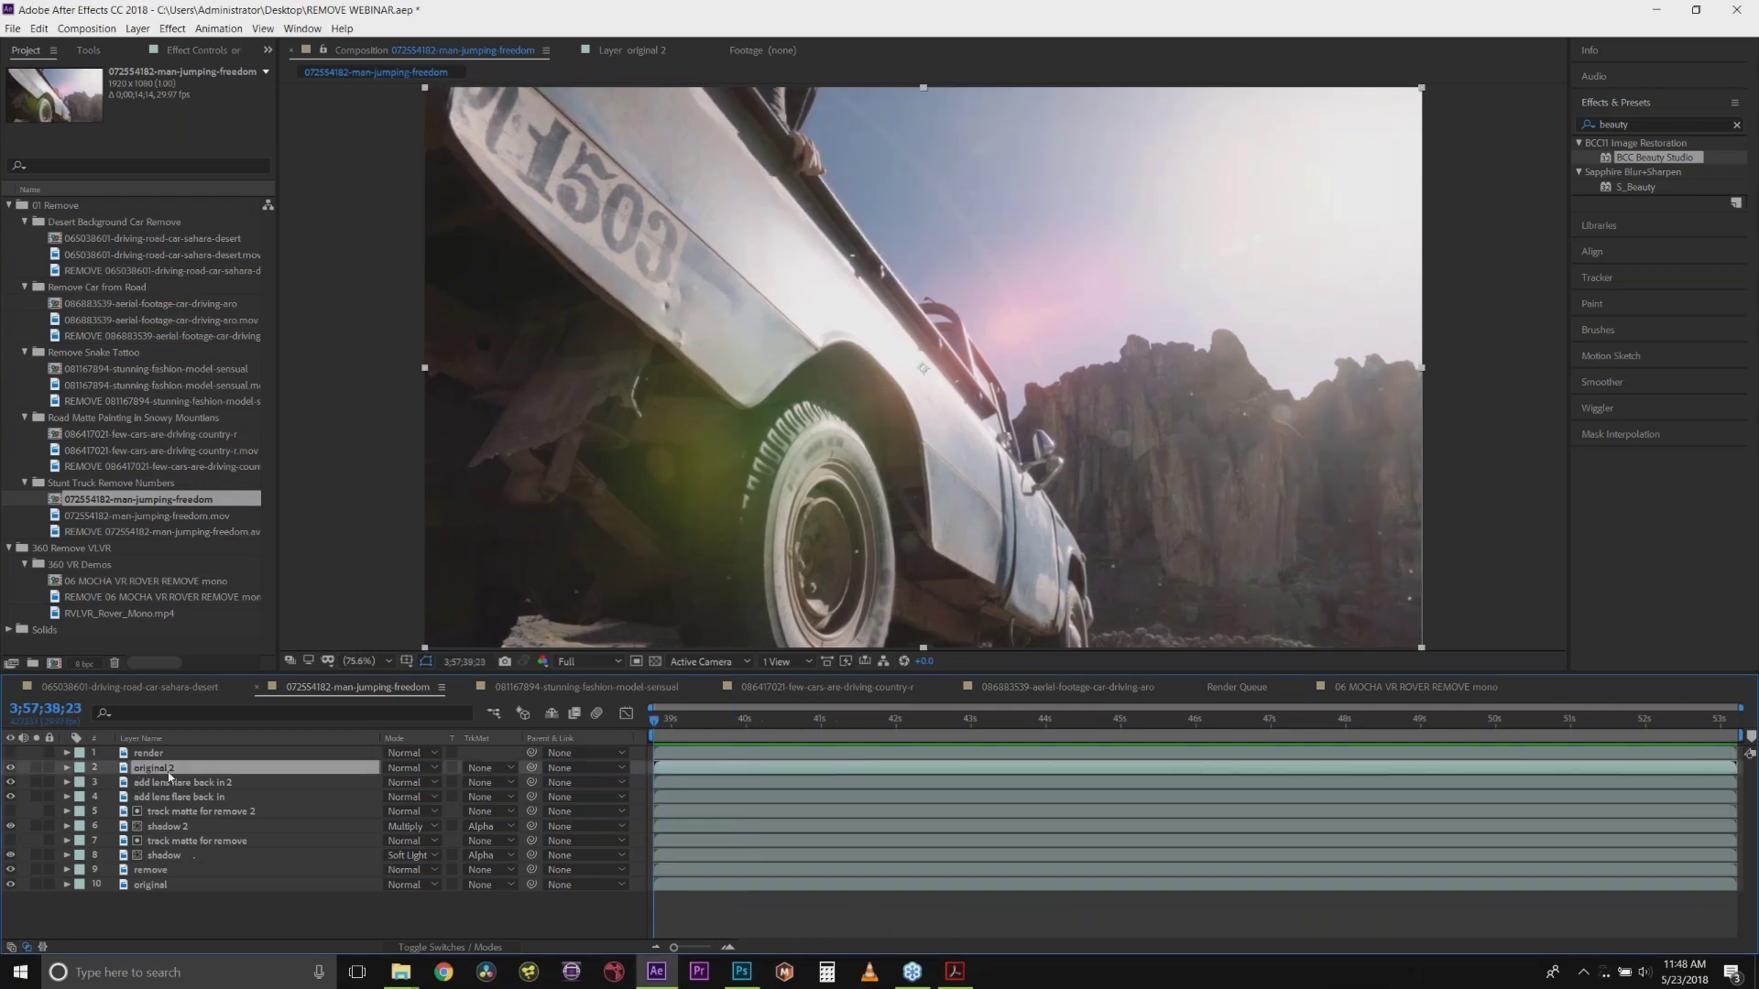
pyautogui.click(13, 757)
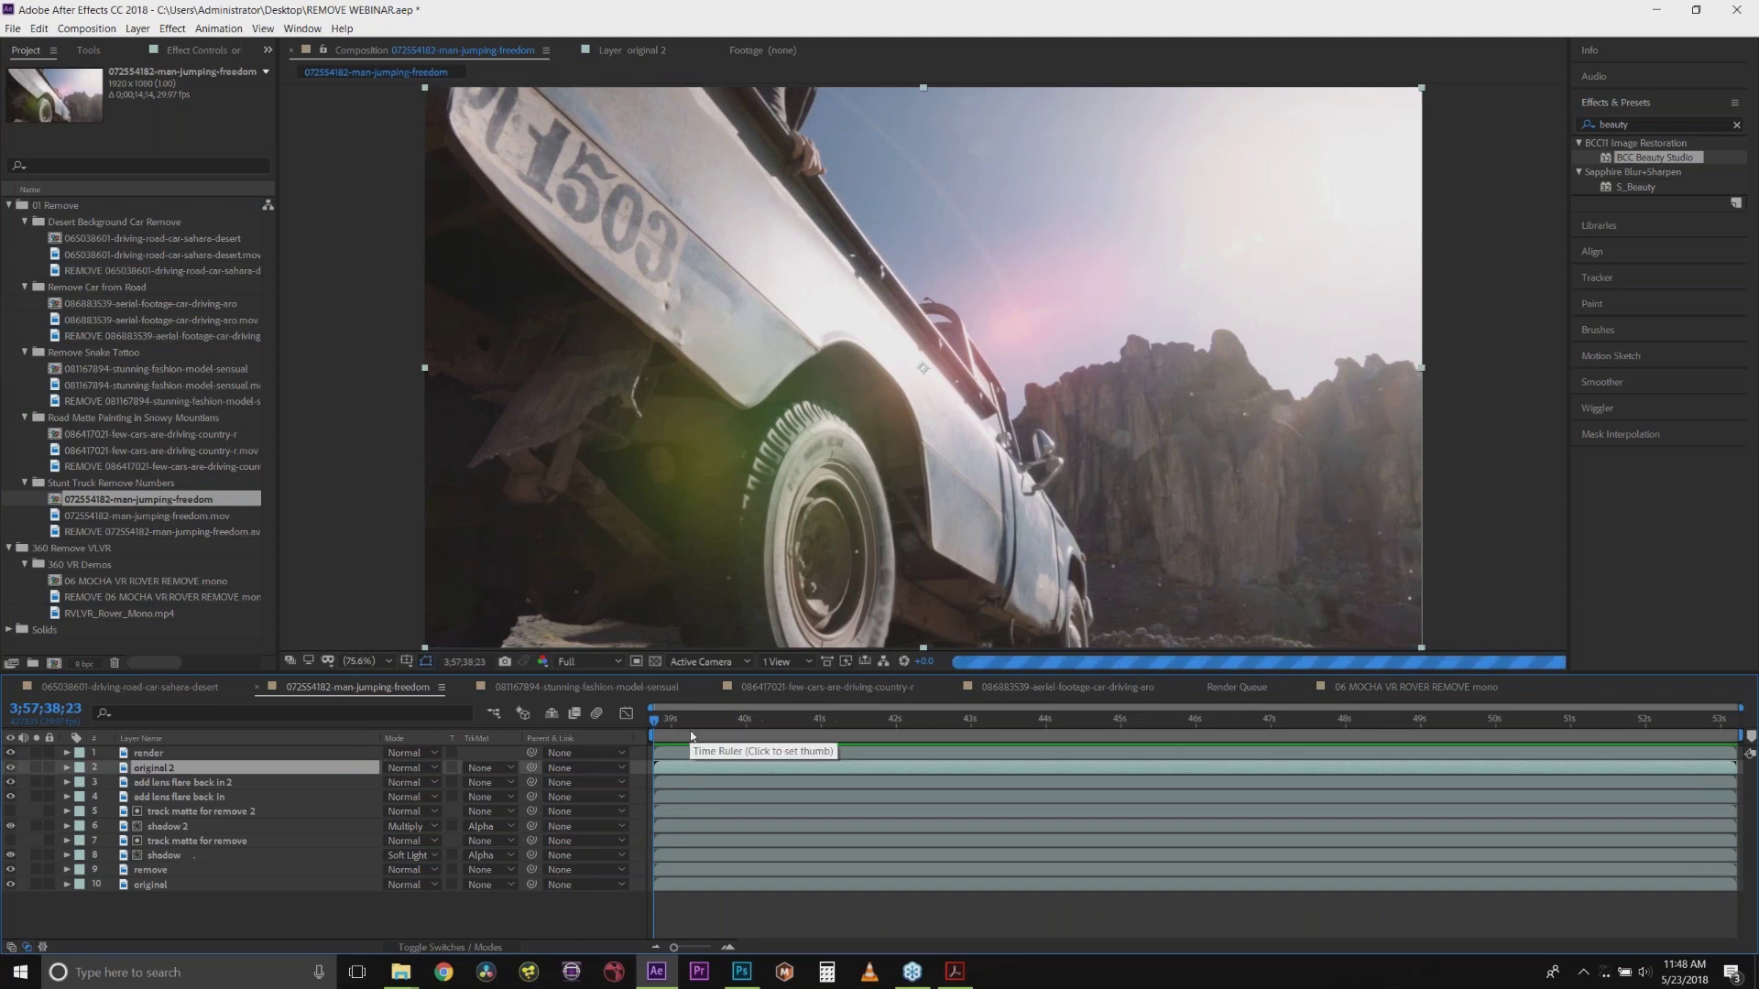
# Step: Select the render layer, show its effect controls, and play back the finished number removal
pyautogui.click(166, 755)
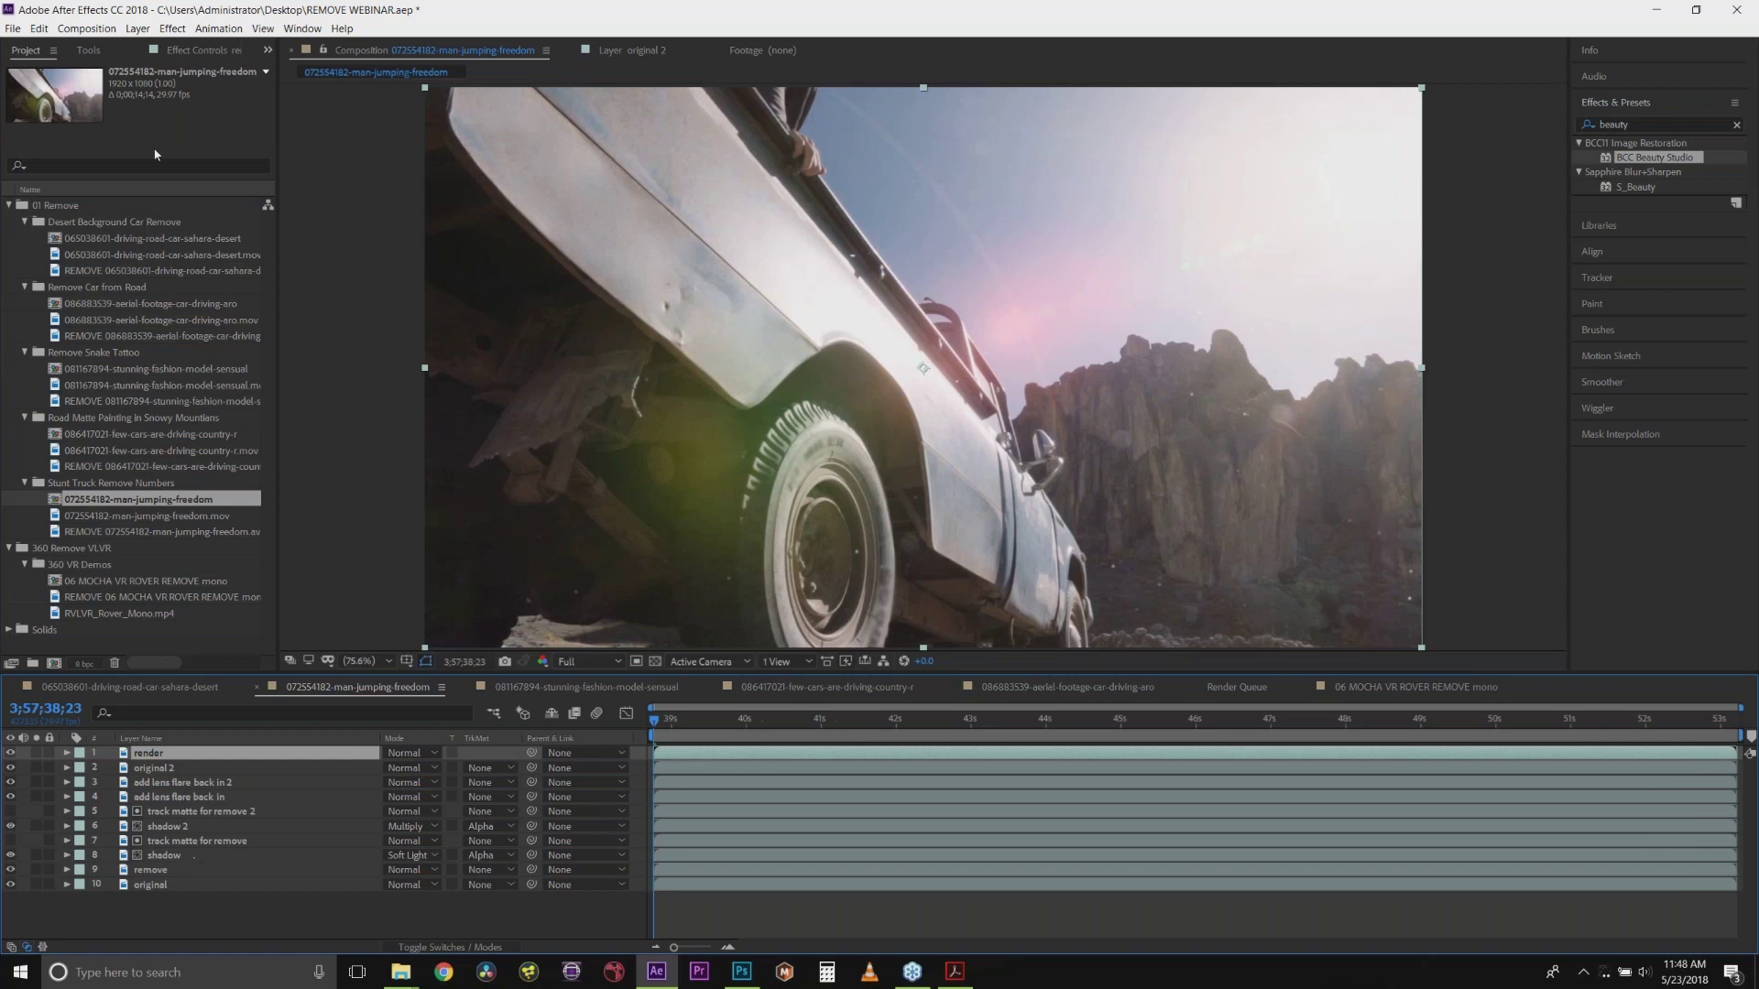
pyautogui.click(177, 51)
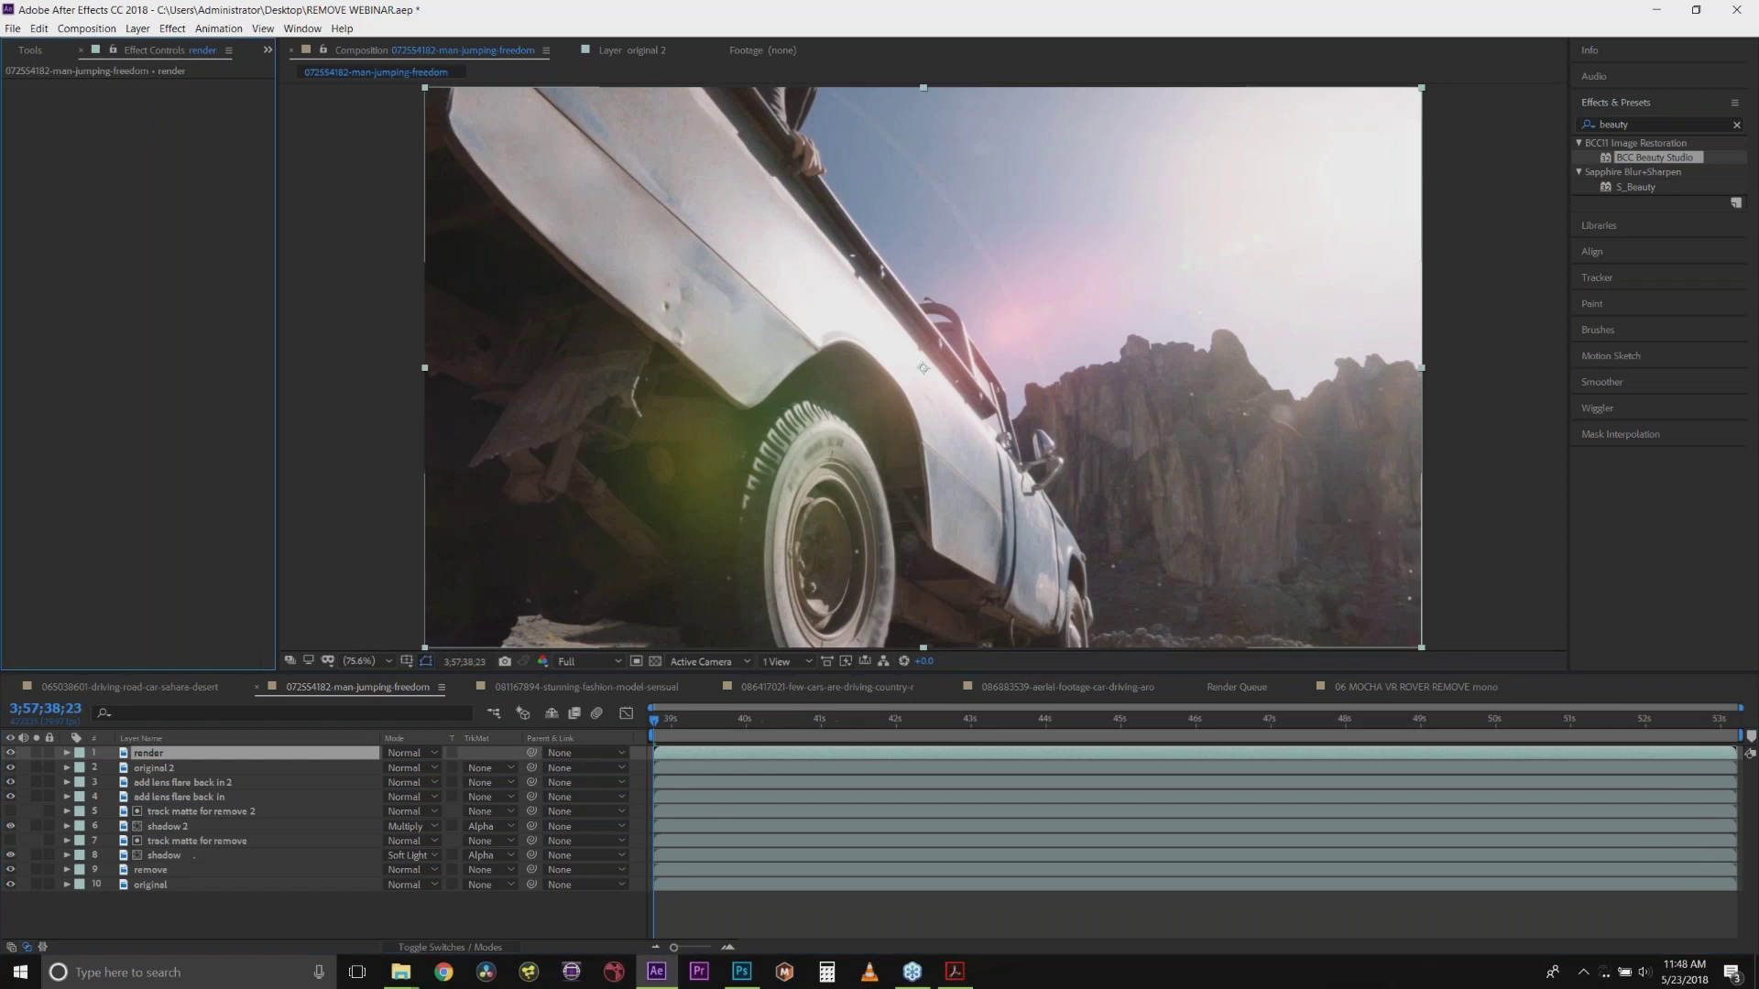
pyautogui.press('space')
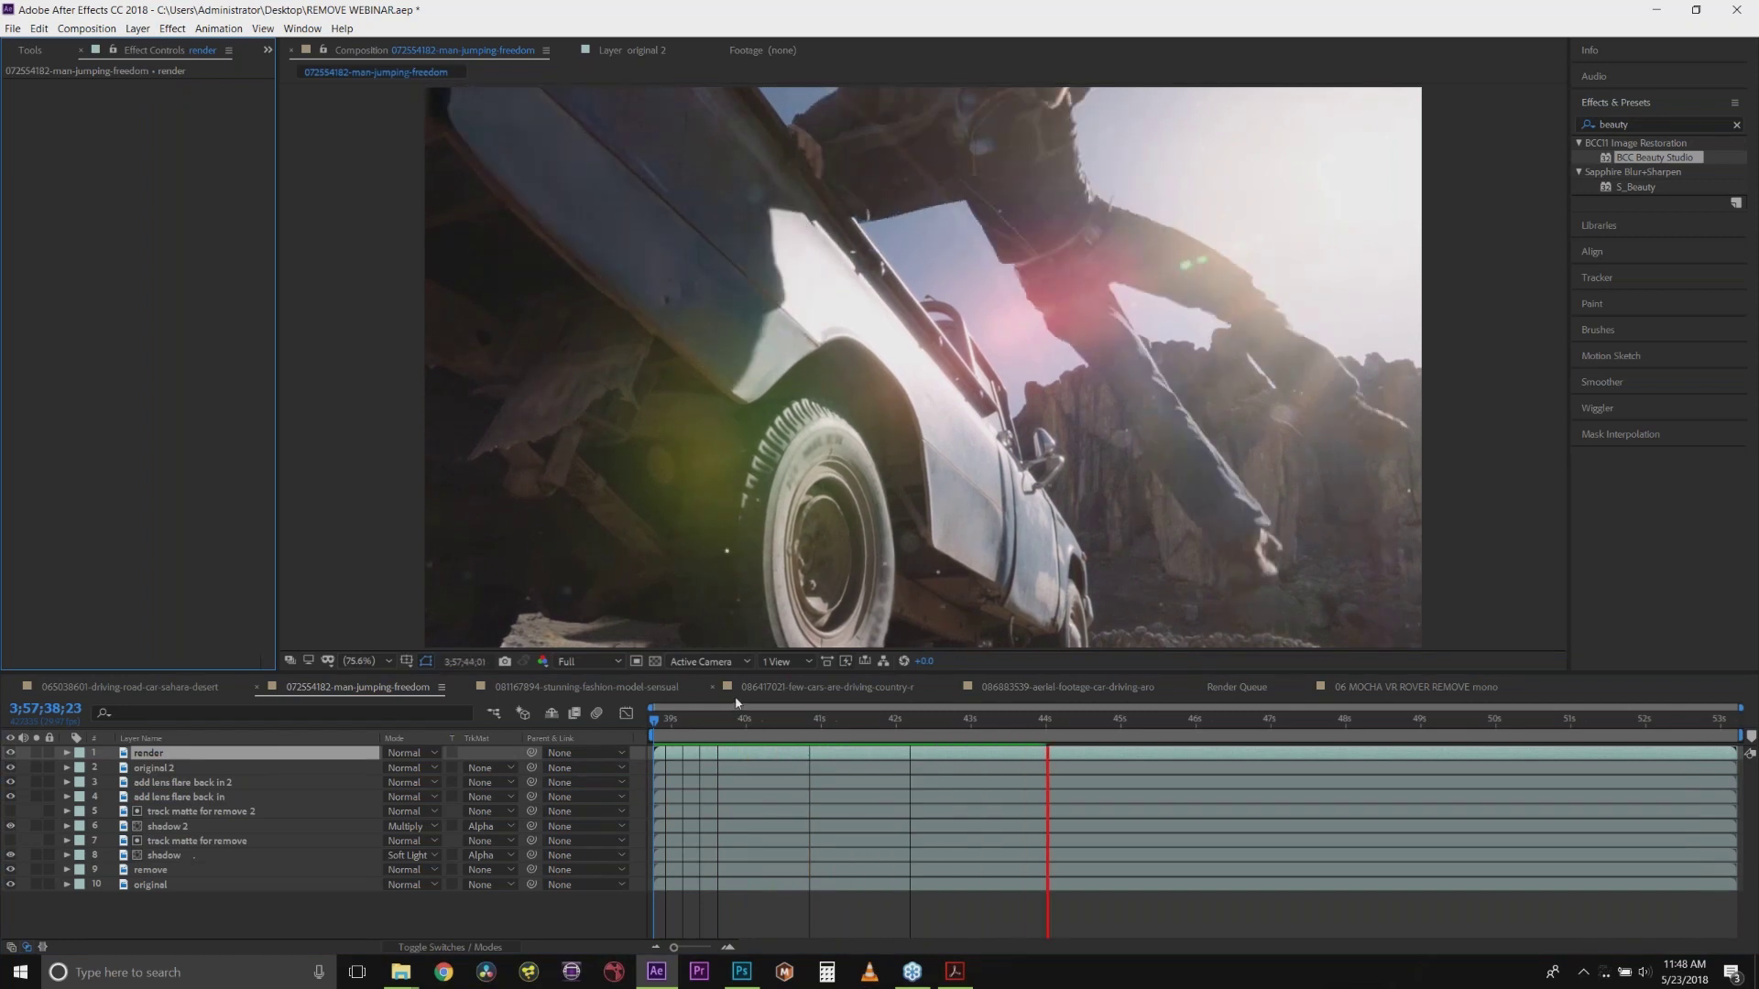
# Step: Return to the first frame, hide the render layer, and select original 2 with its visibility on
pyautogui.click(10, 753)
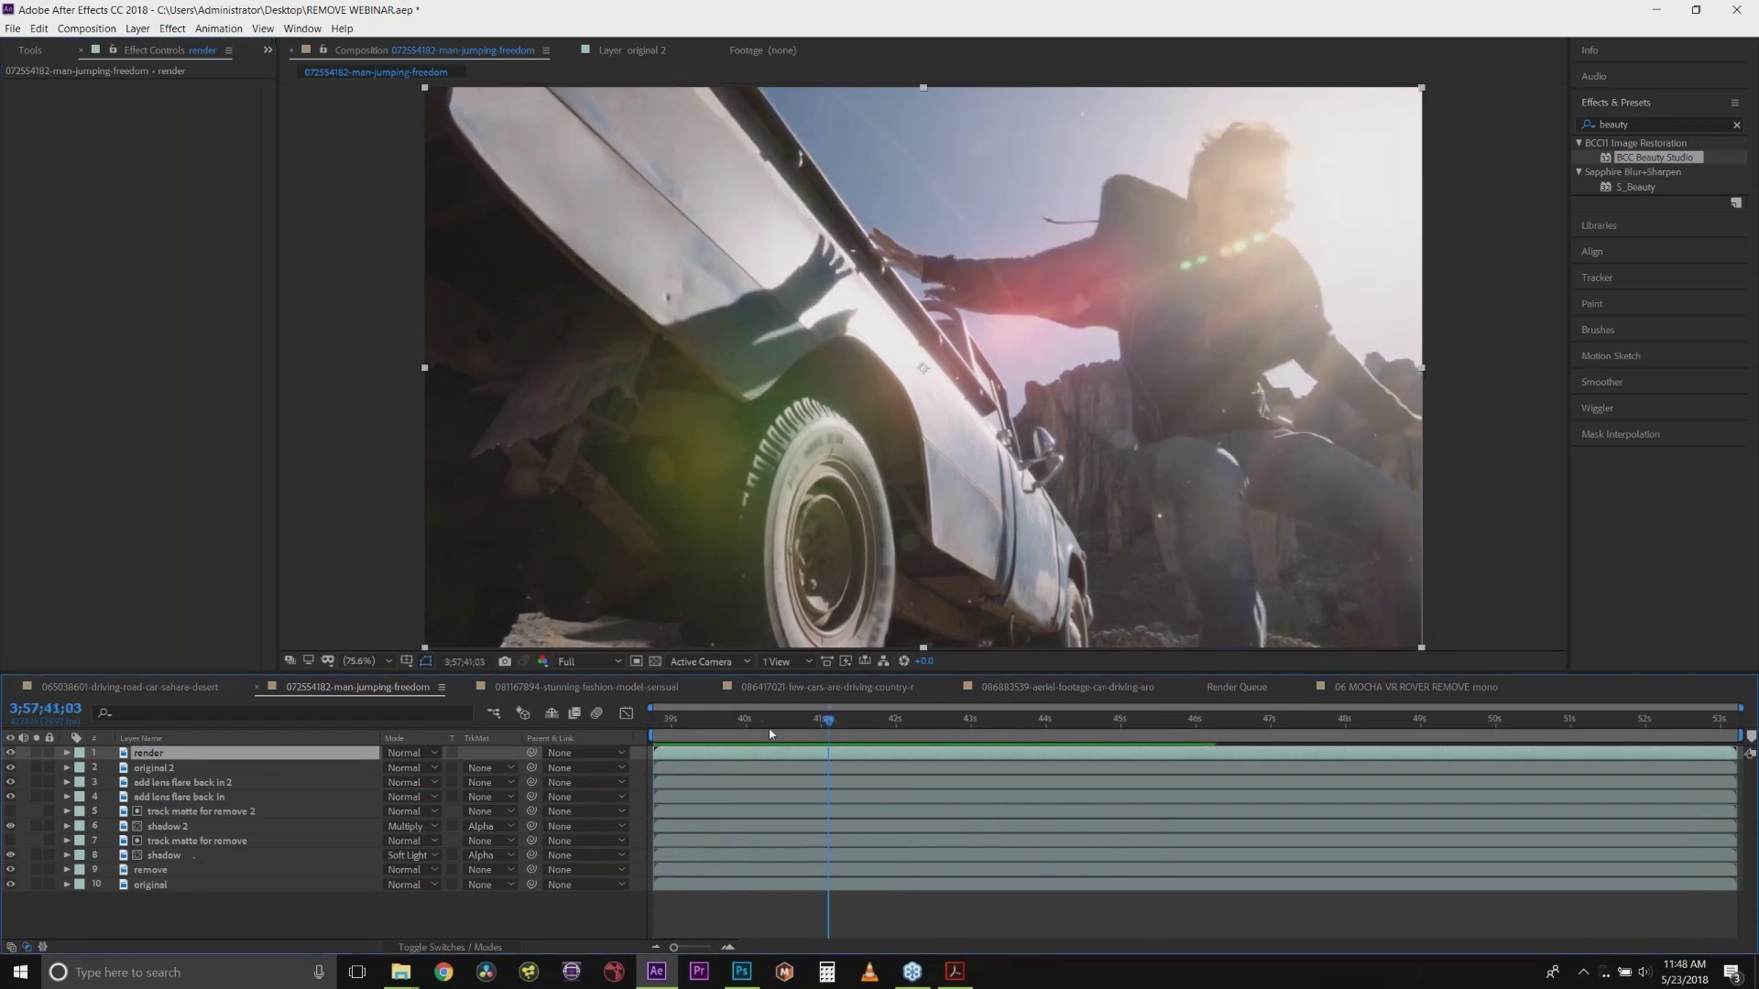
pyautogui.click(10, 767)
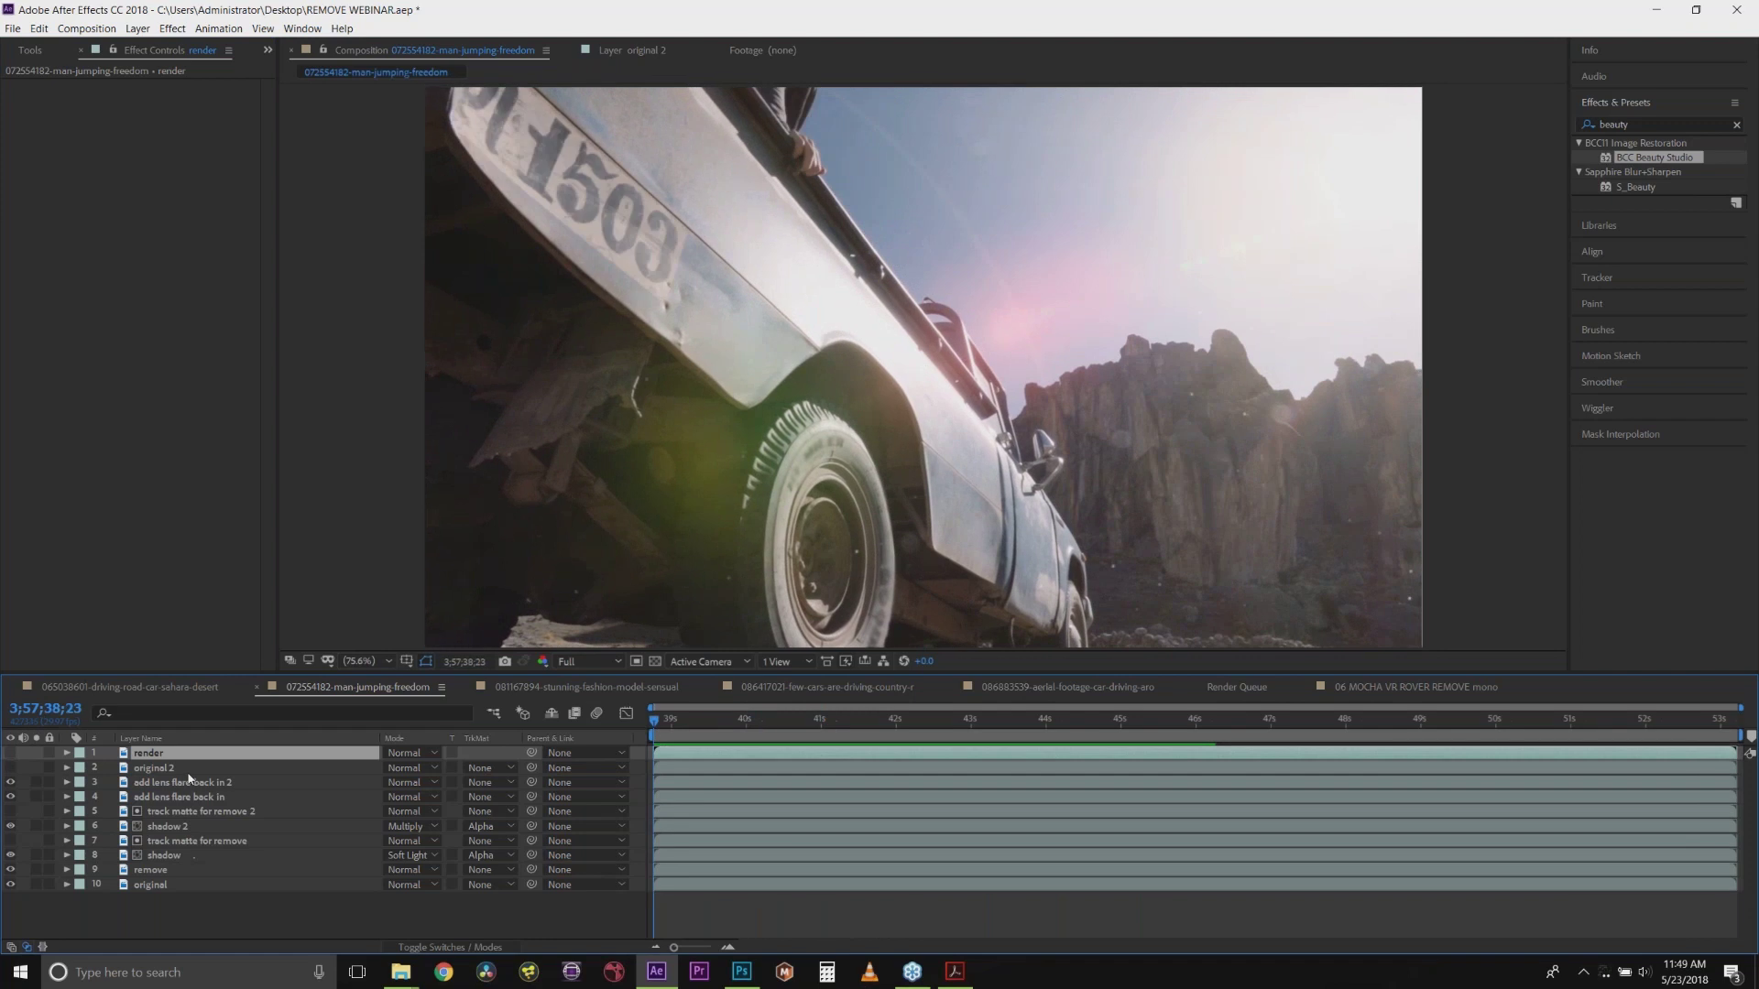
pyautogui.click(160, 770)
pyautogui.click(11, 768)
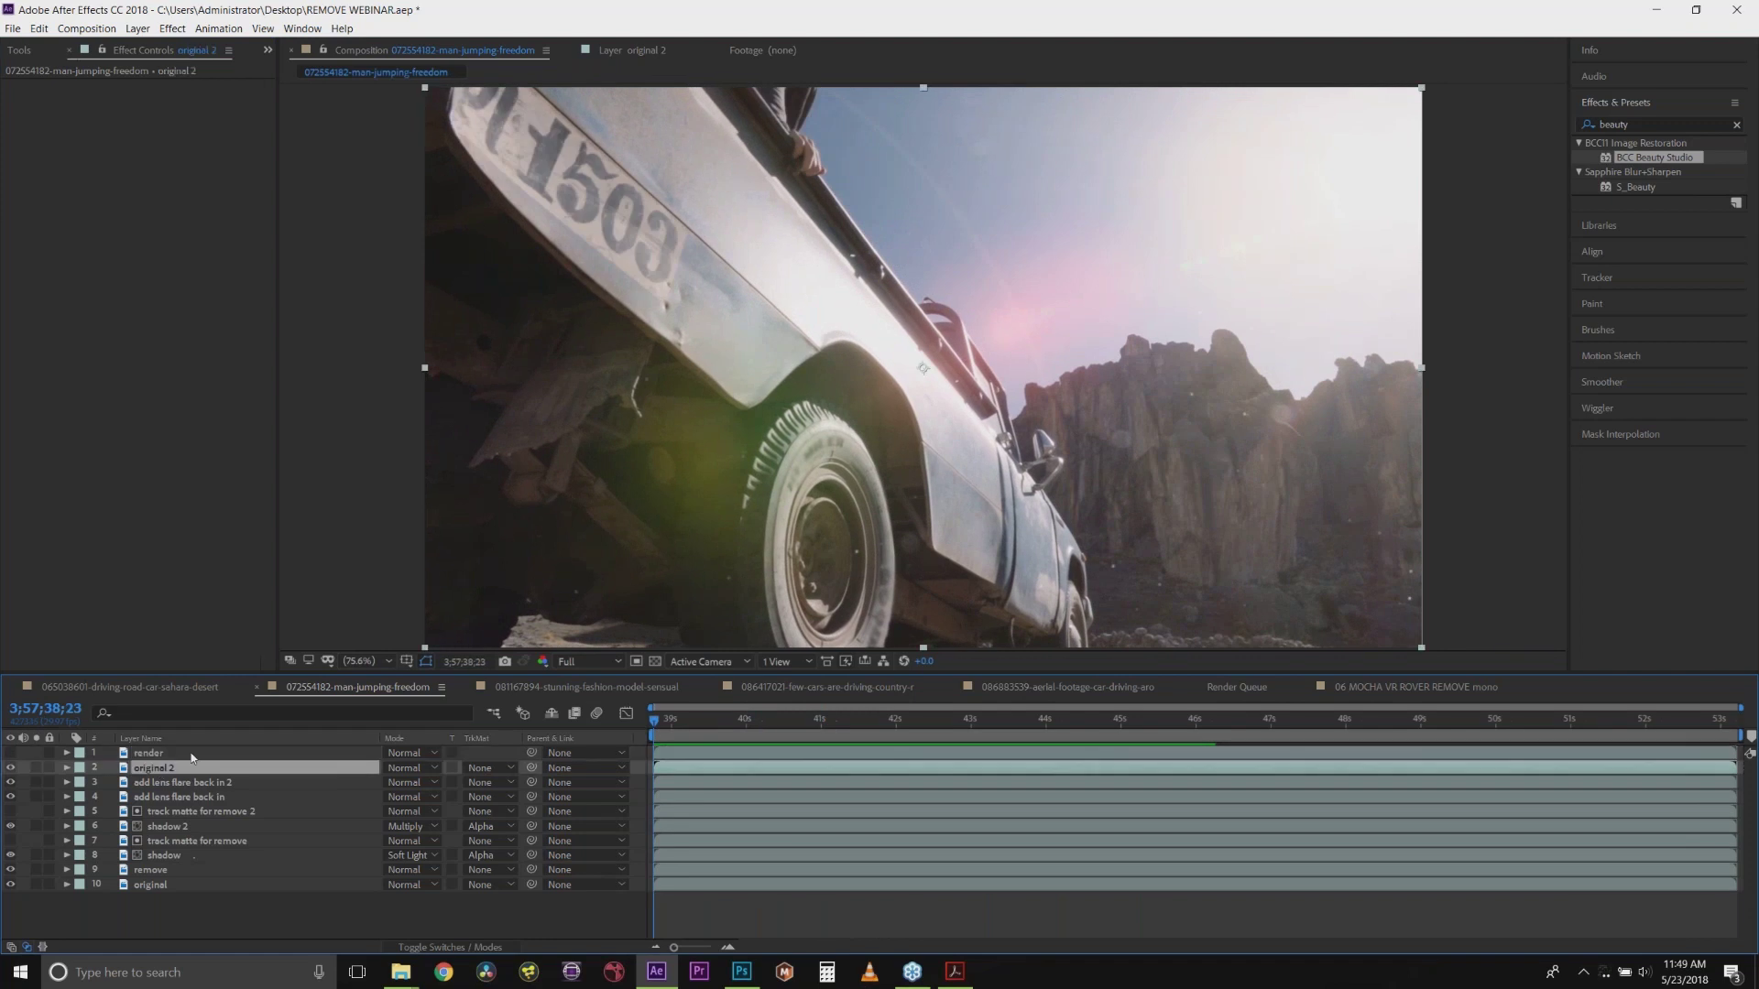
# Step: Find the mocha Pro effect, apply it to the original 2 layer, and launch the mocha interface
pyautogui.click(1594, 126)
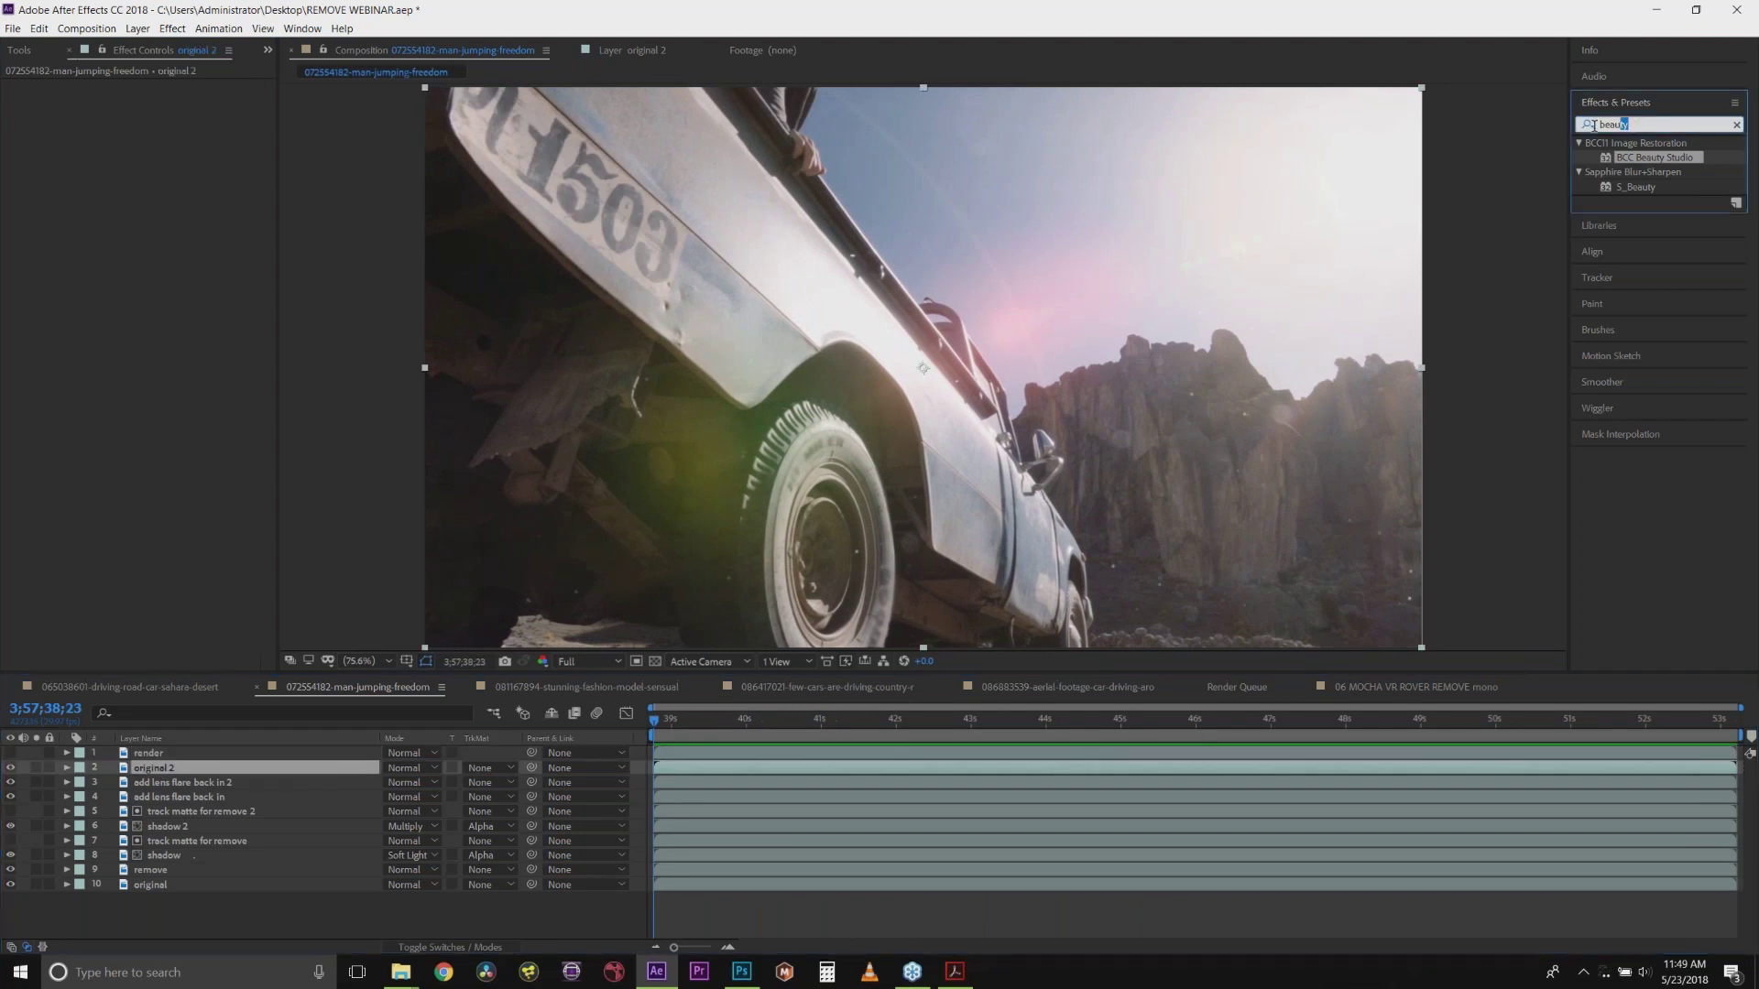
pyautogui.write('mocha')
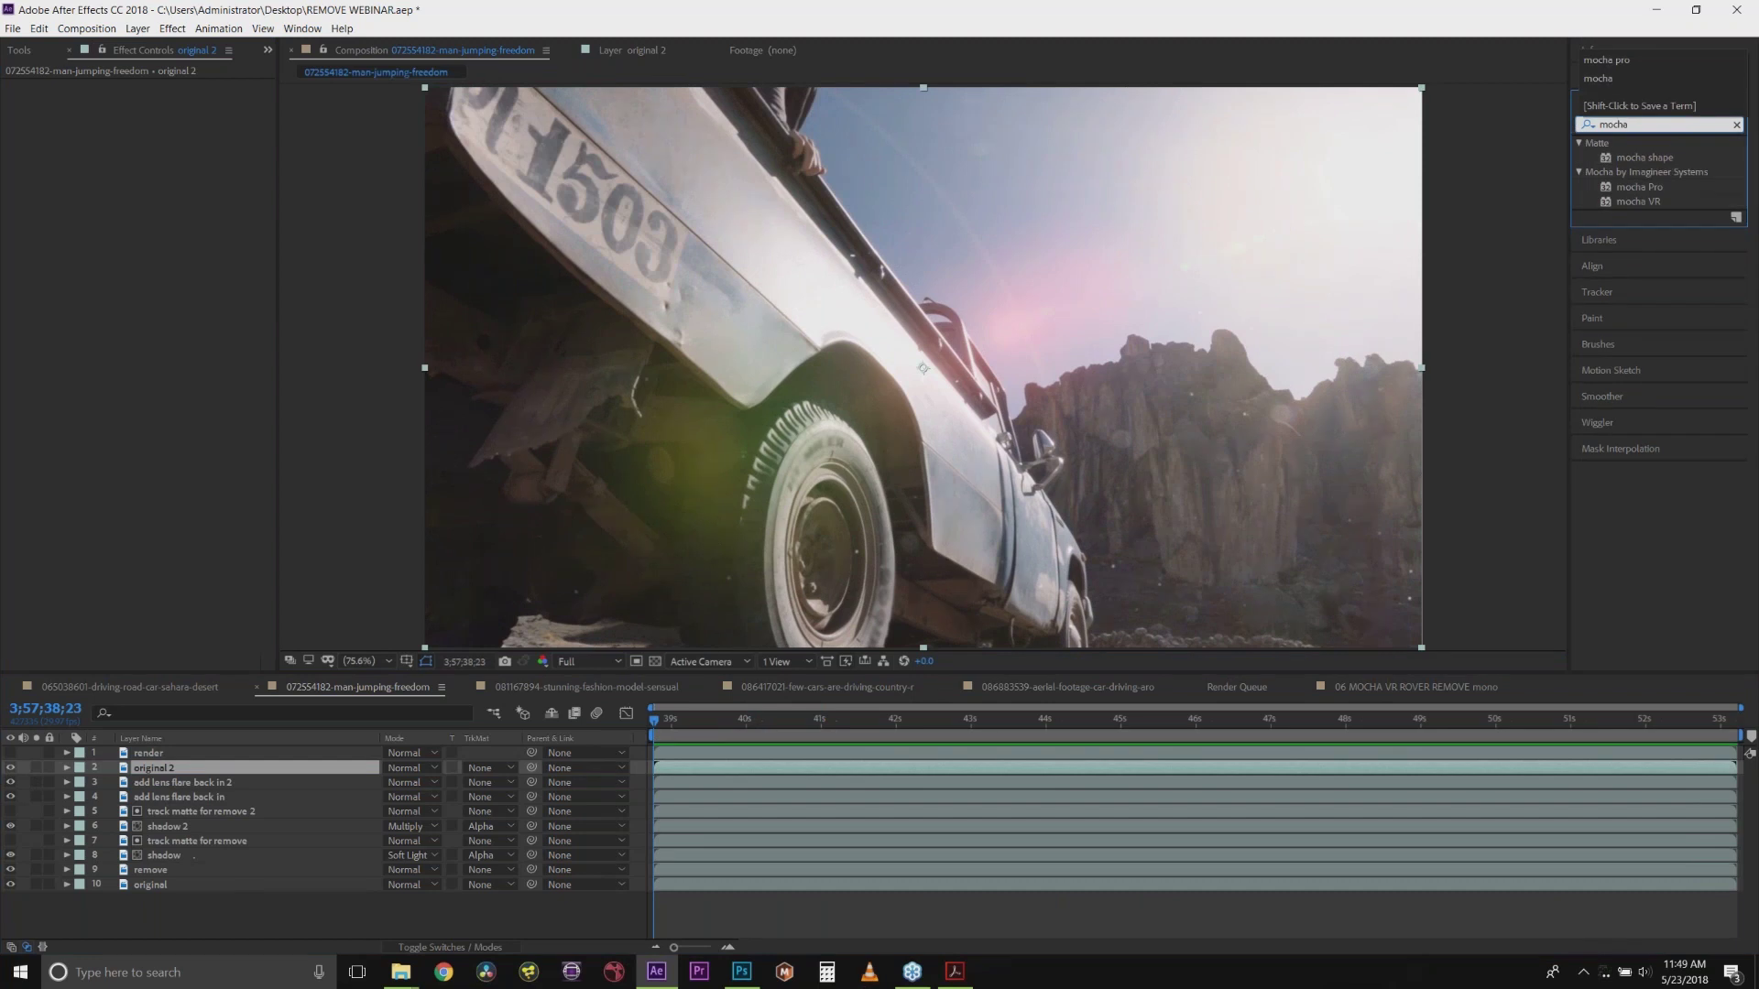
pyautogui.moveTo(142, 742); pyautogui.dragTo(156, 768)
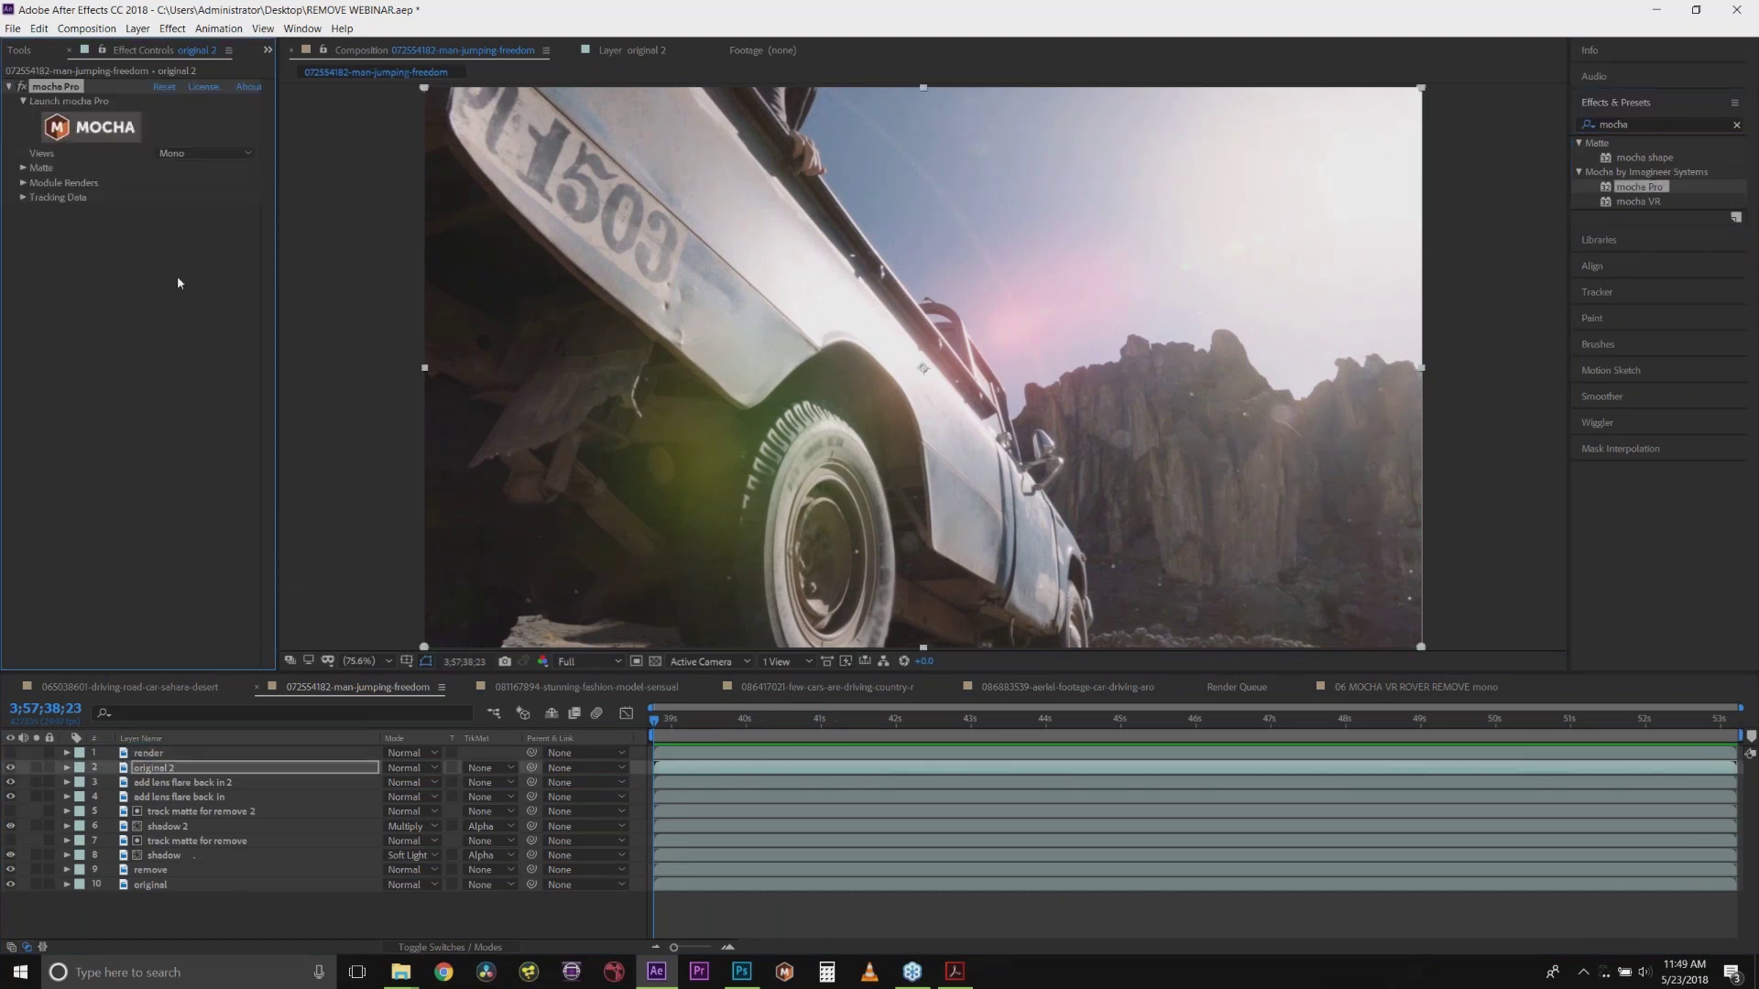
pyautogui.click(98, 136)
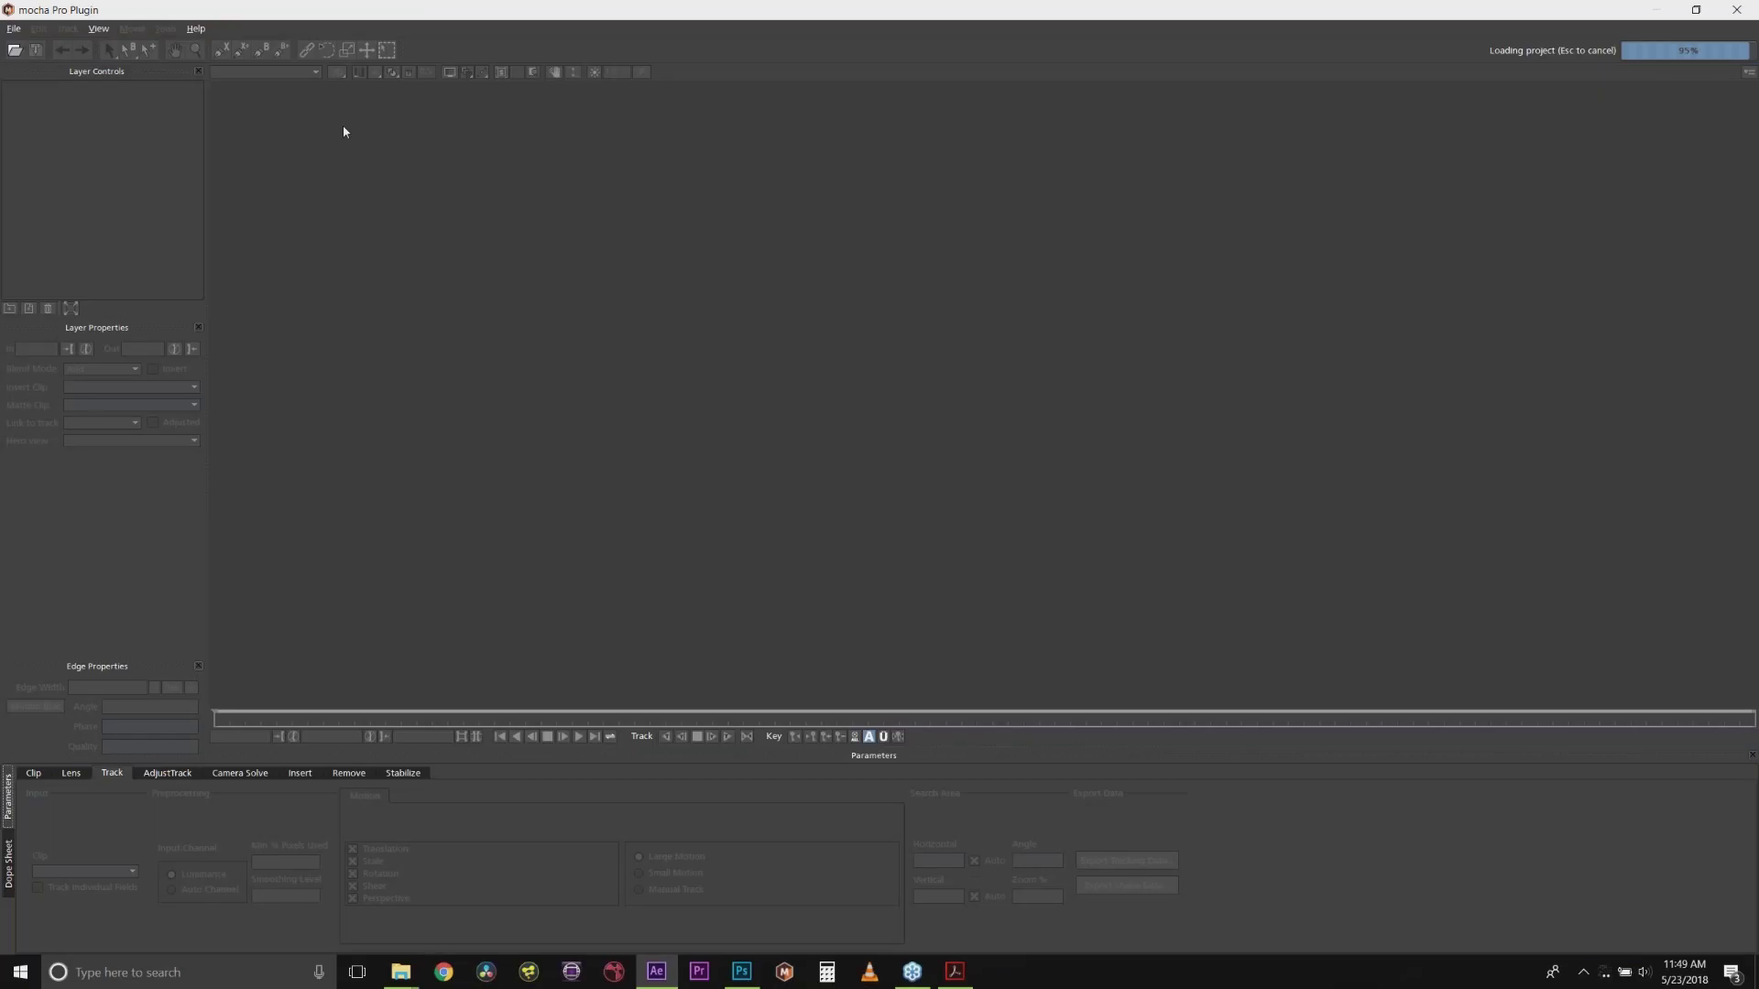
# Step: Draw a loose X-spline around the truck's rear side panel with the 1503 marking, up to the wheel arch
pyautogui.press('z')
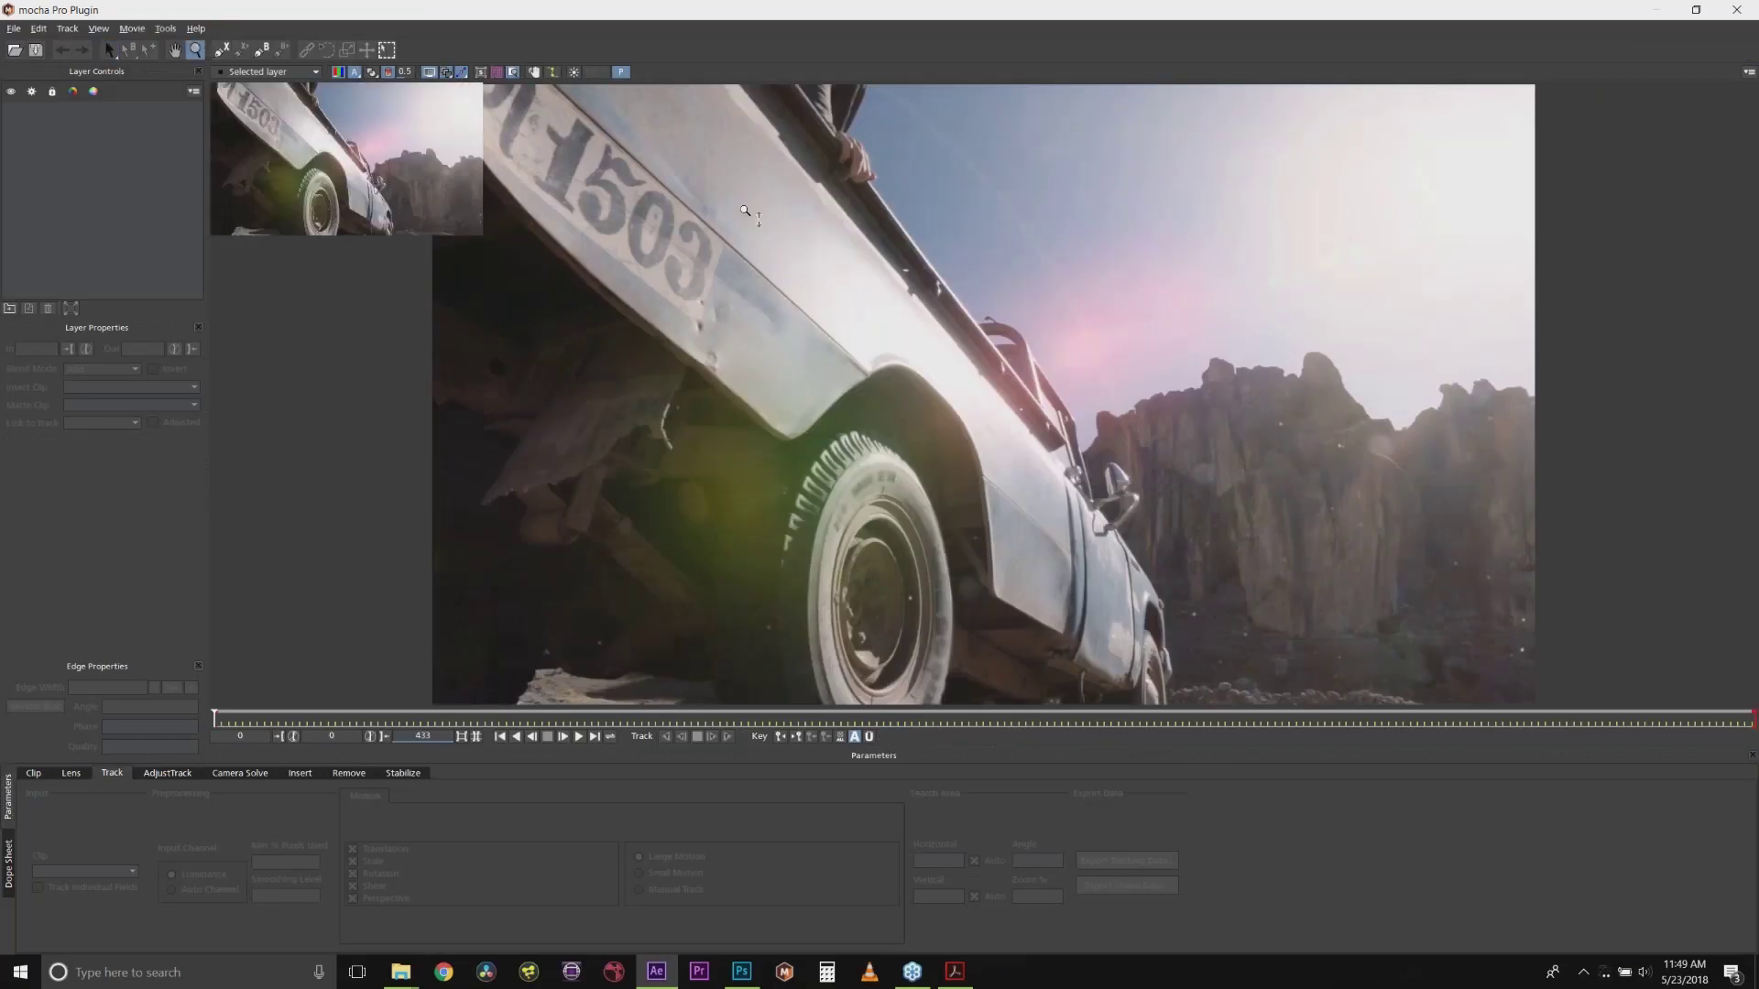
pyautogui.scroll(-3, 745, 211)
pyautogui.press('x')
pyautogui.scroll(1, 907, 422)
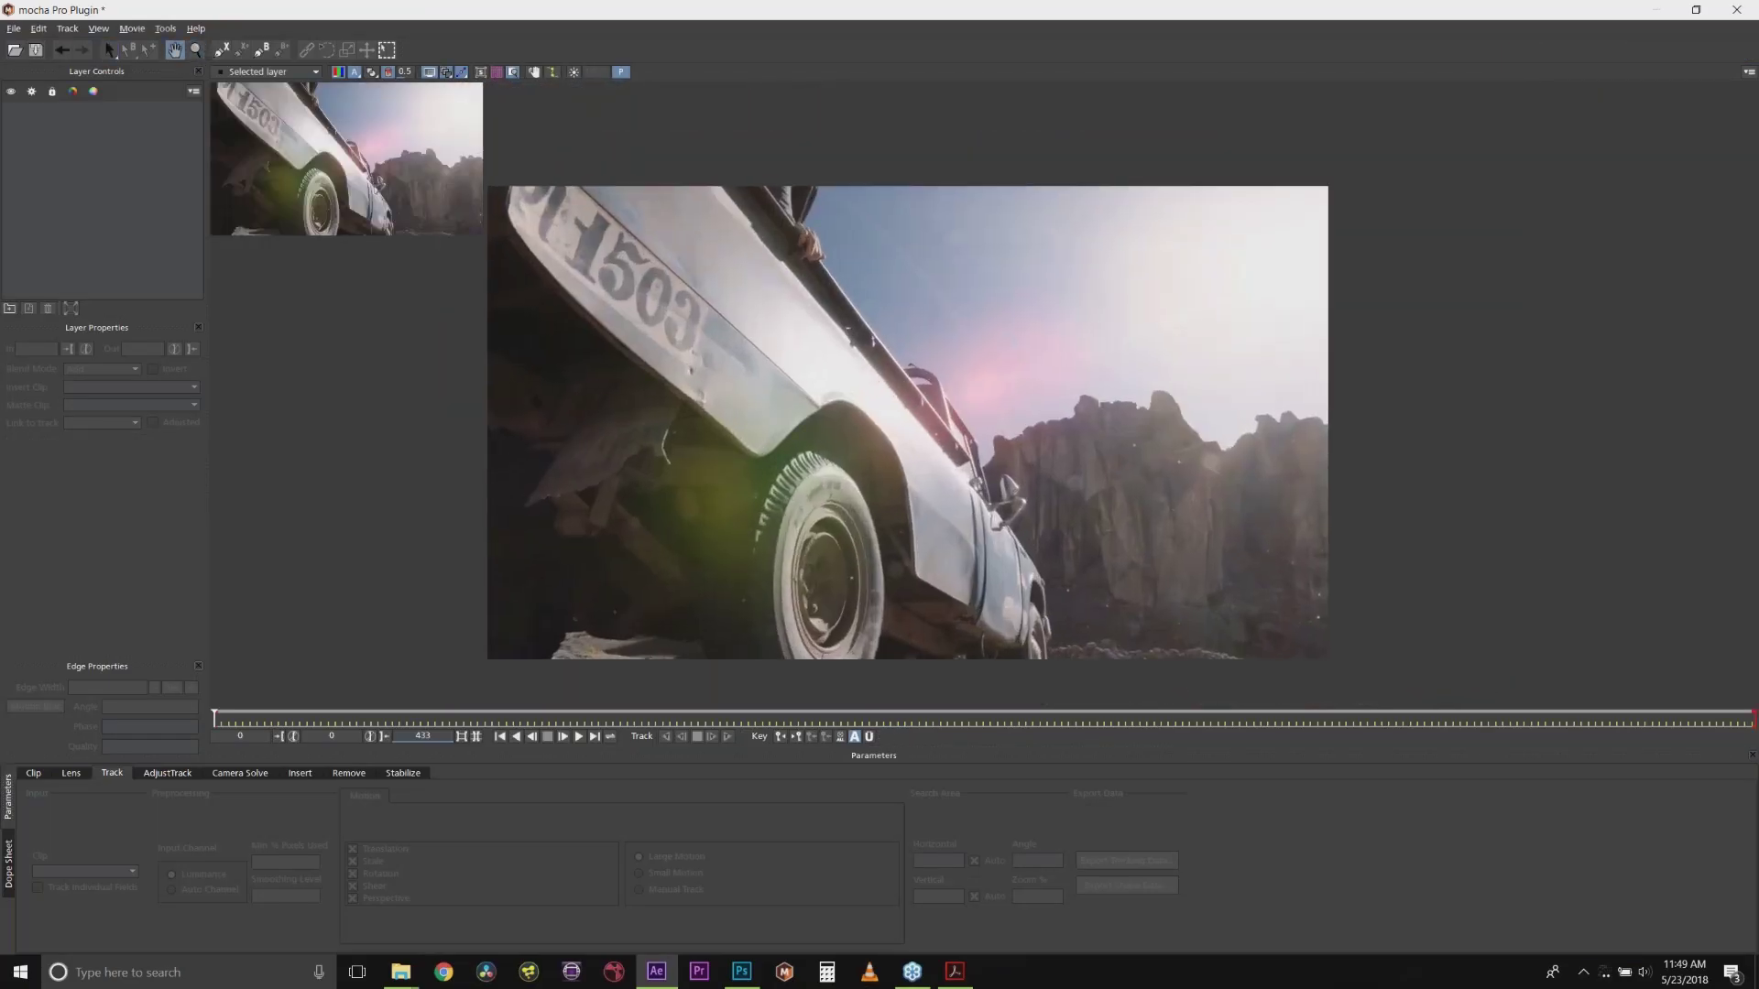
pyautogui.press('z')
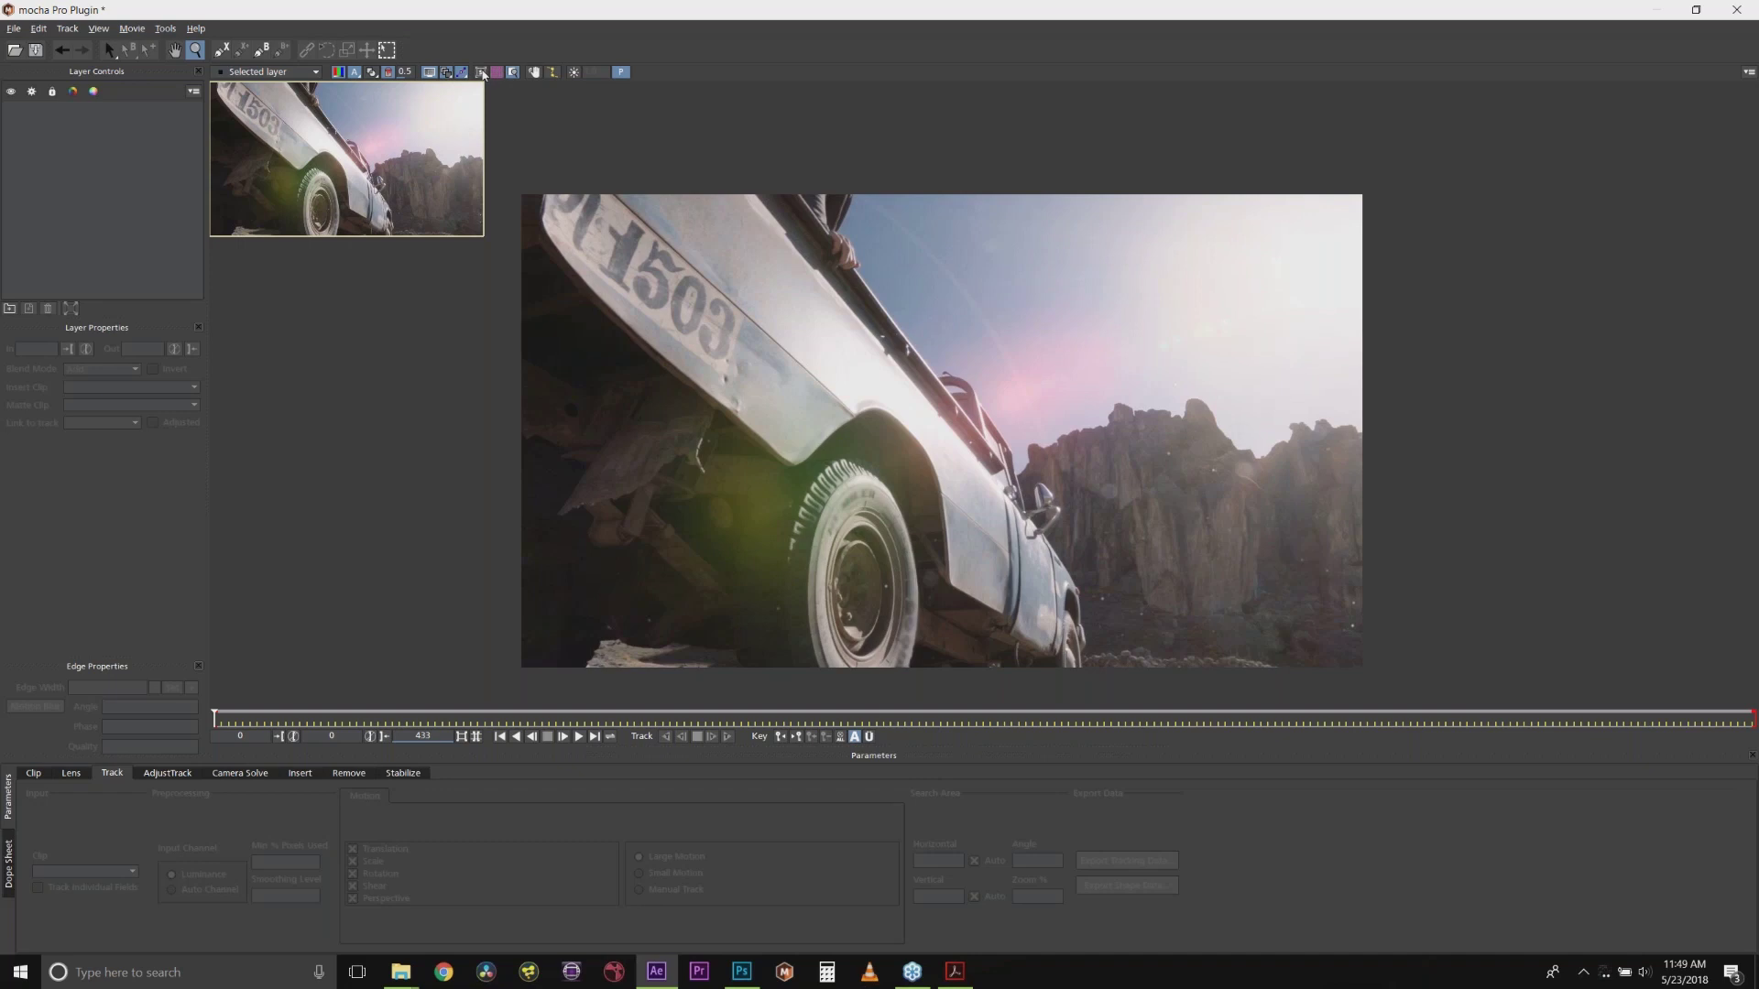
pyautogui.hotkey('ctrl', 'l')
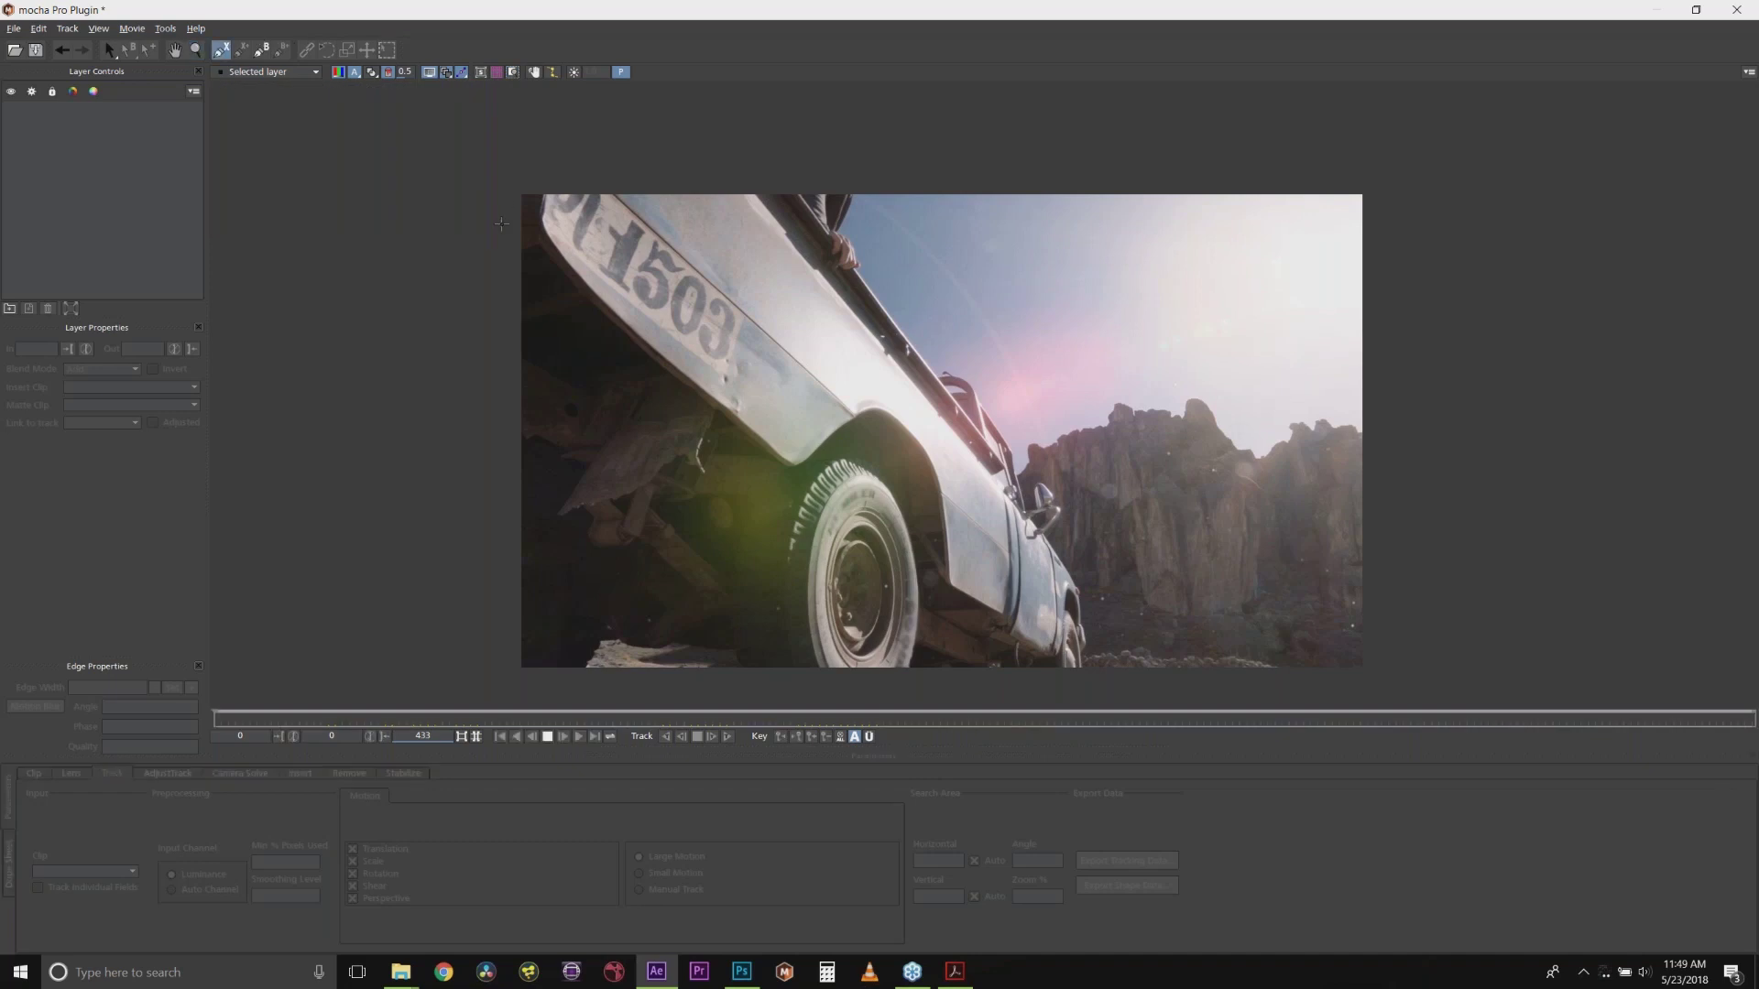
pyautogui.click(545, 182)
pyautogui.click(535, 229)
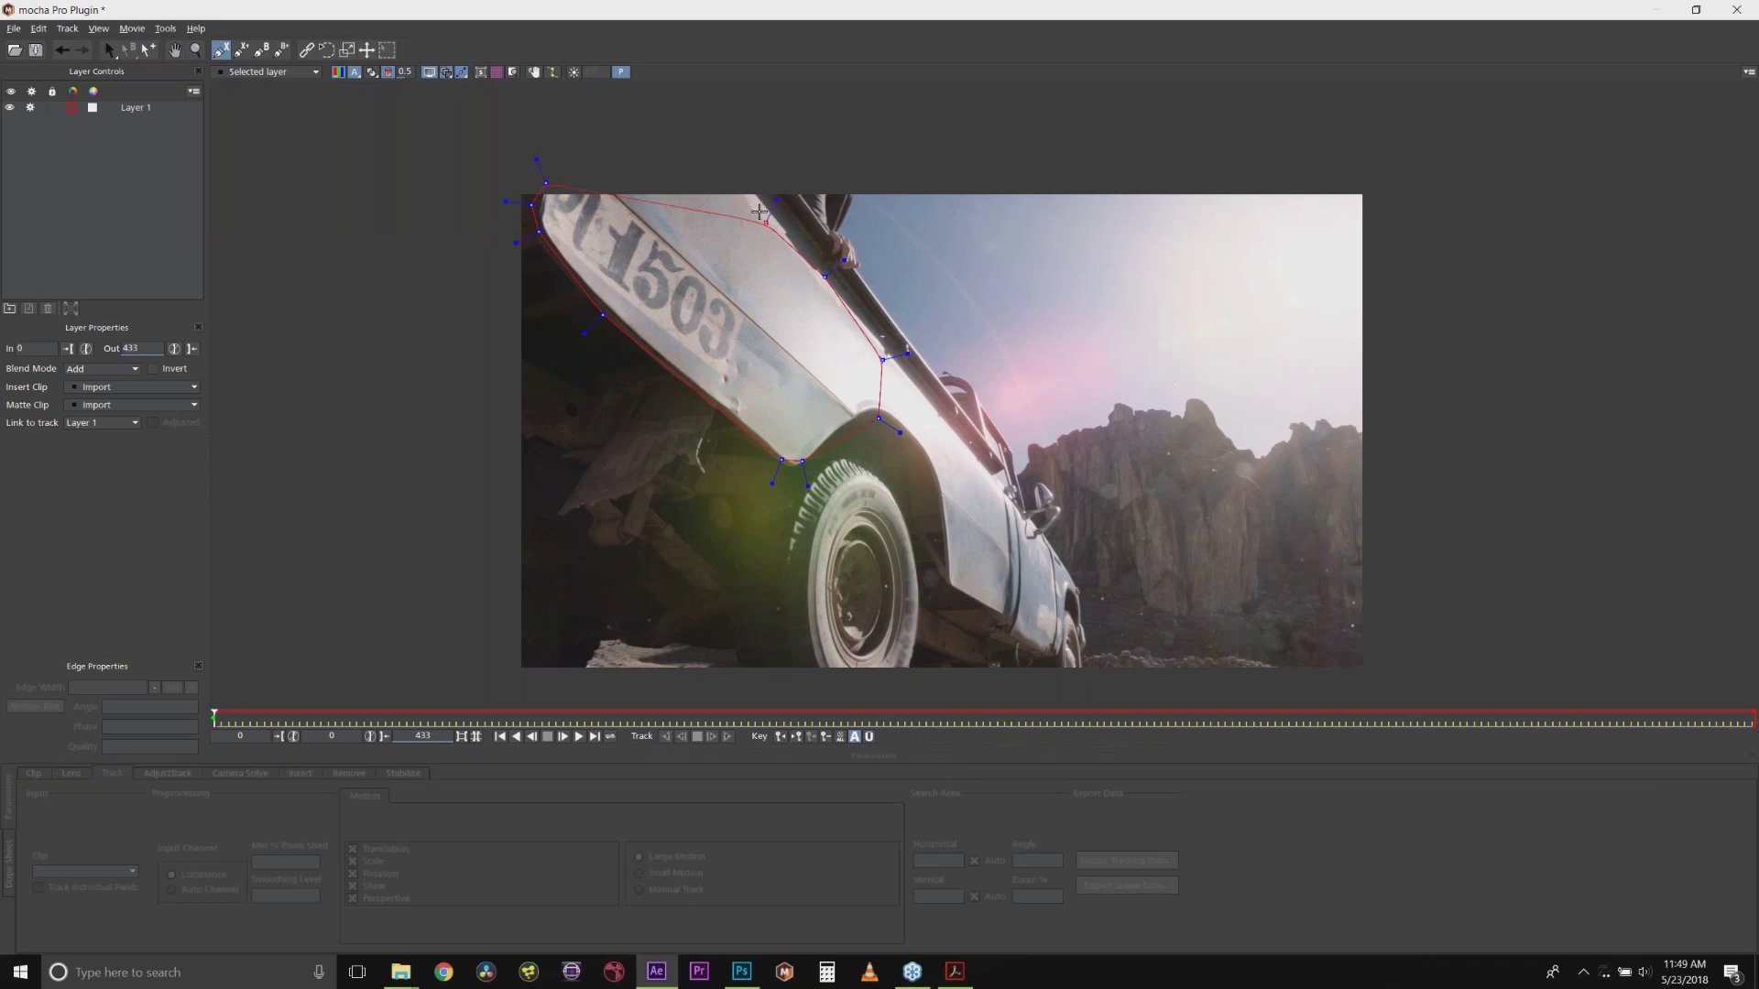
pyautogui.rightClick(590, 160)
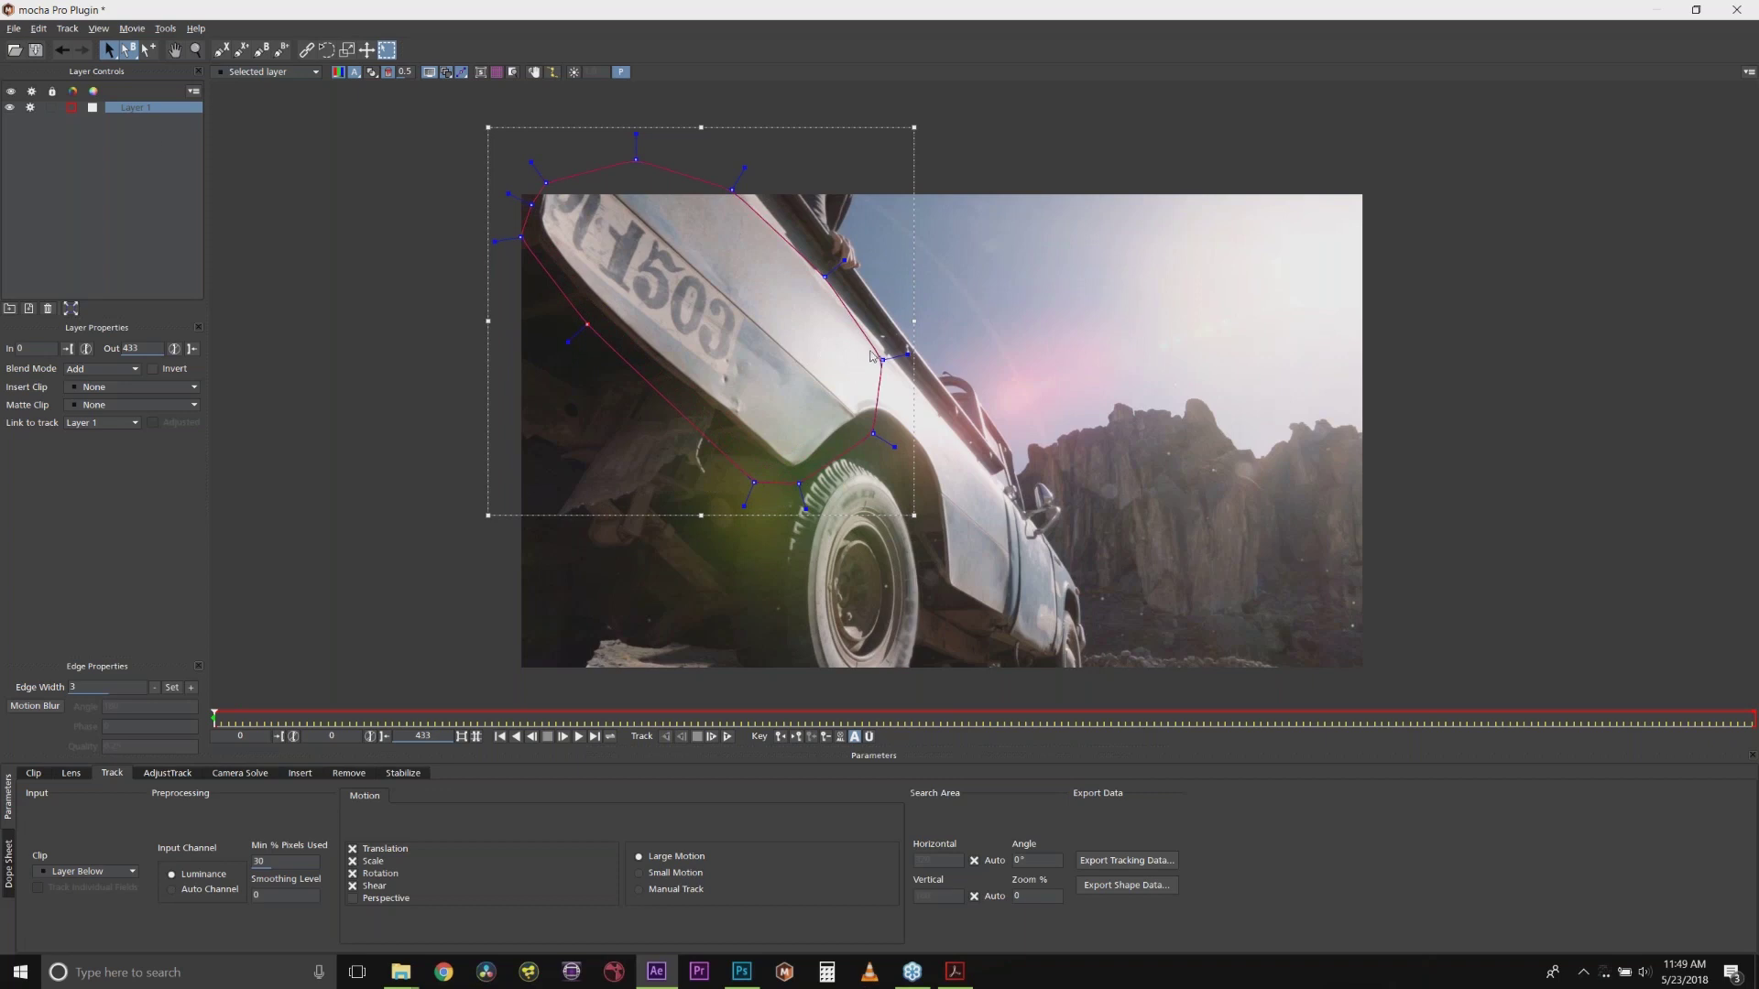
# Step: Add a second X-spline to the same layer around the truck's side ahead of the wheel
pyautogui.click(939, 441)
pyautogui.click(940, 595)
pyautogui.click(1019, 632)
pyautogui.click(1052, 658)
pyautogui.click(1061, 633)
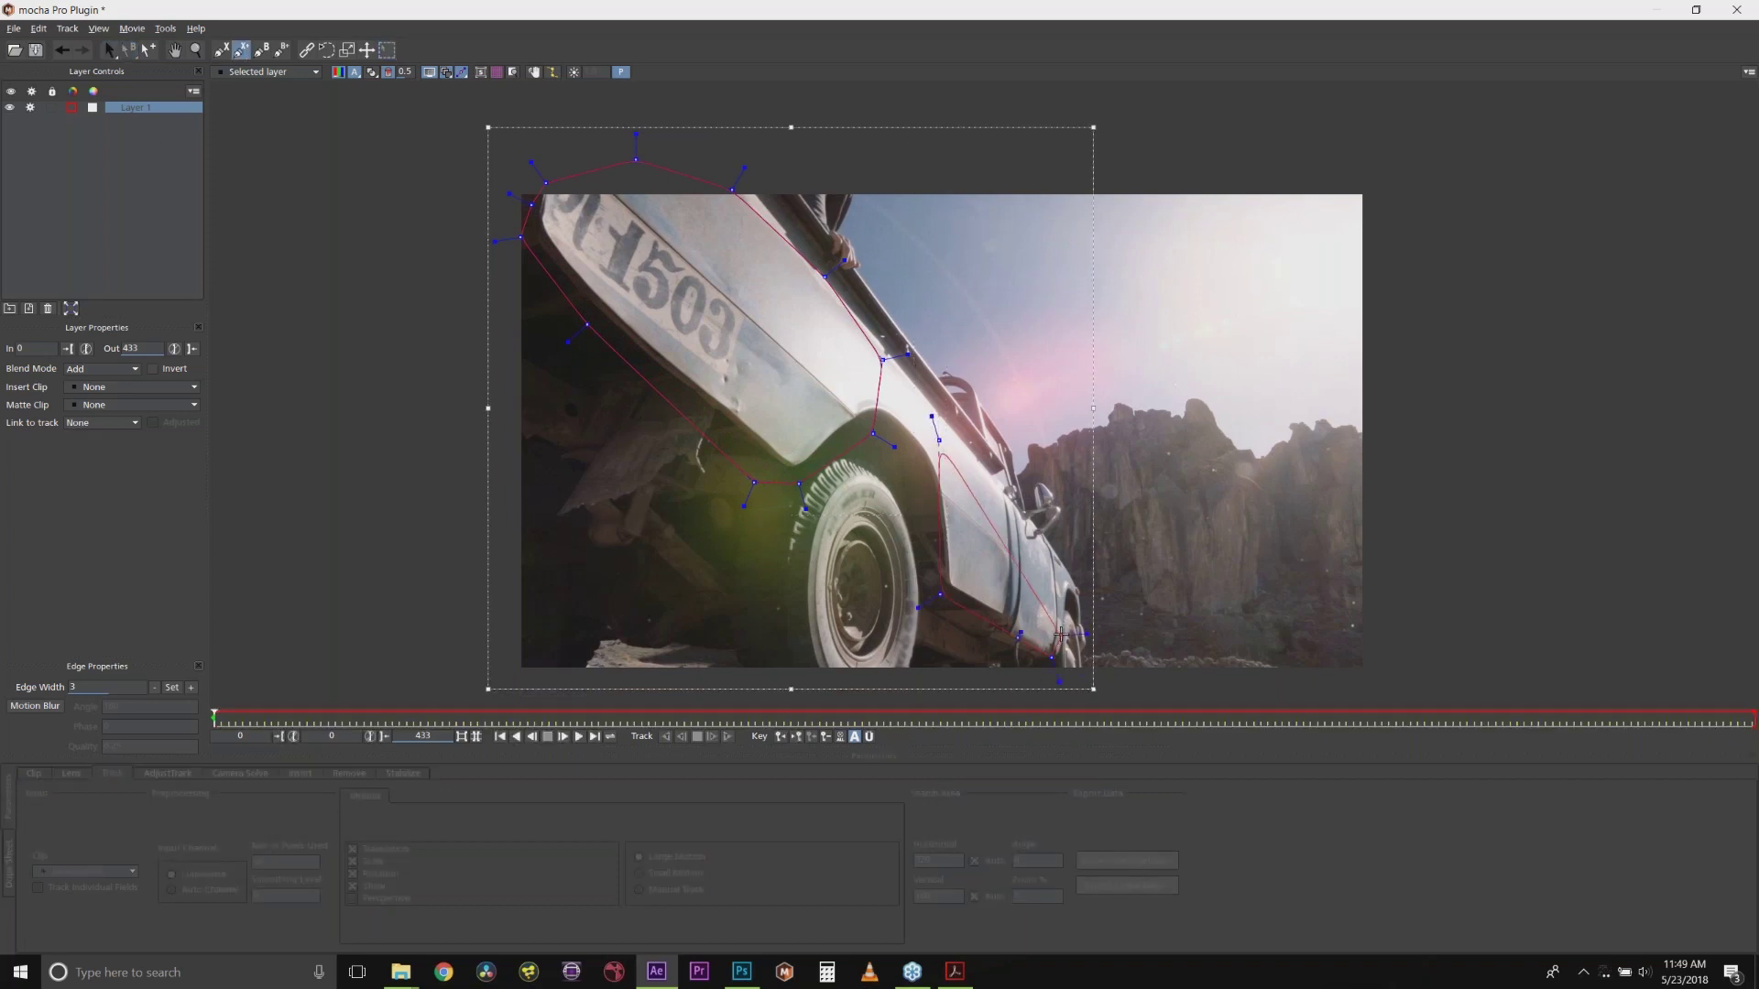
pyautogui.click(1067, 579)
pyautogui.click(1031, 535)
pyautogui.click(967, 499)
pyautogui.rightClick(1041, 299)
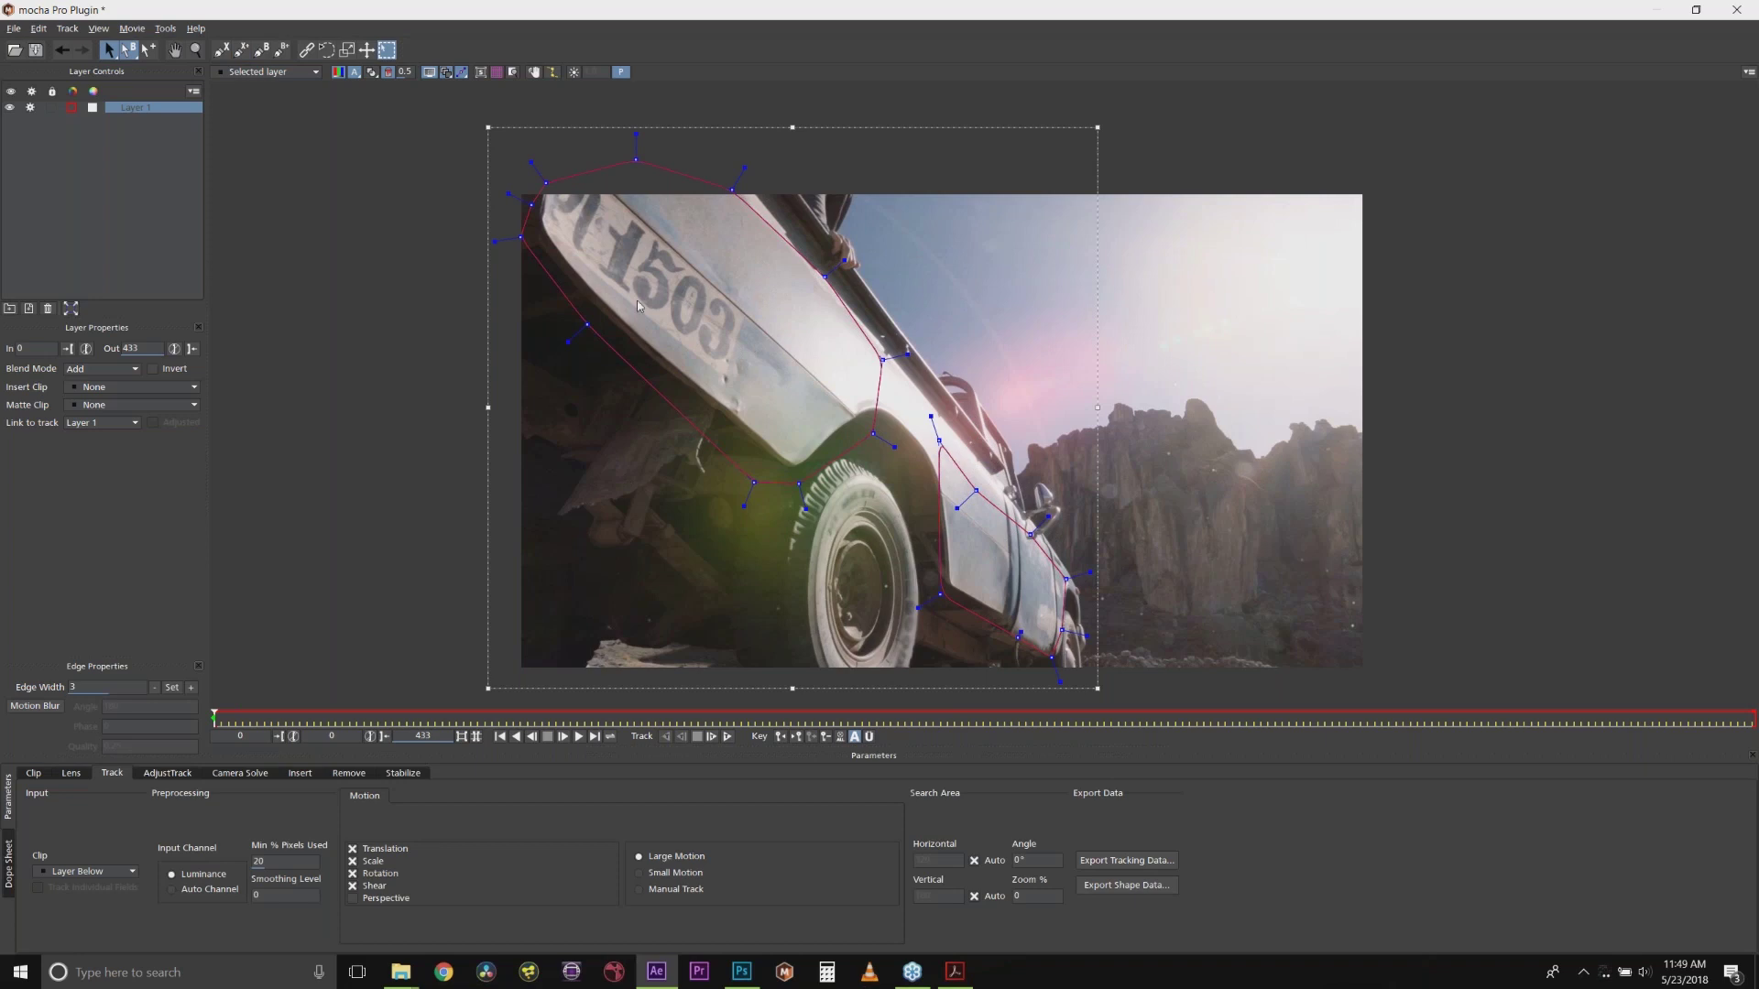
# Step: Limit the layer's tracking to translation, scale and rotation with 100% minimum pixels used, and rename the layer truck track
pyautogui.click(353, 898)
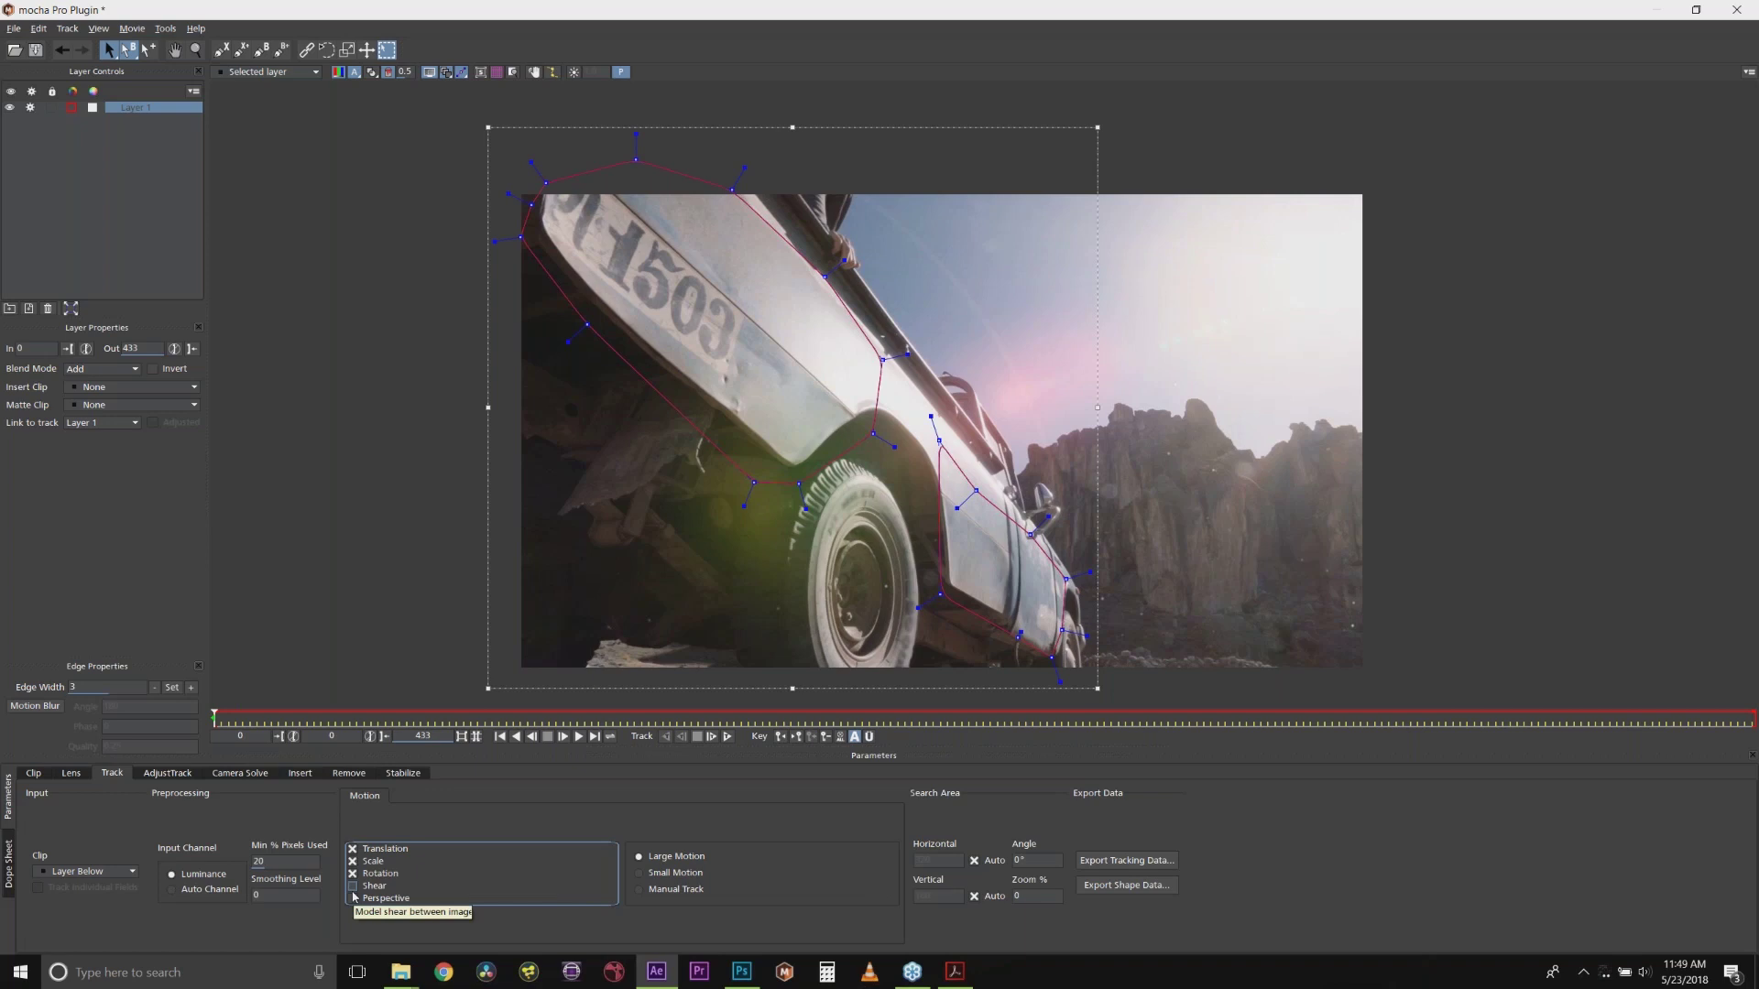
pyautogui.click(353, 899)
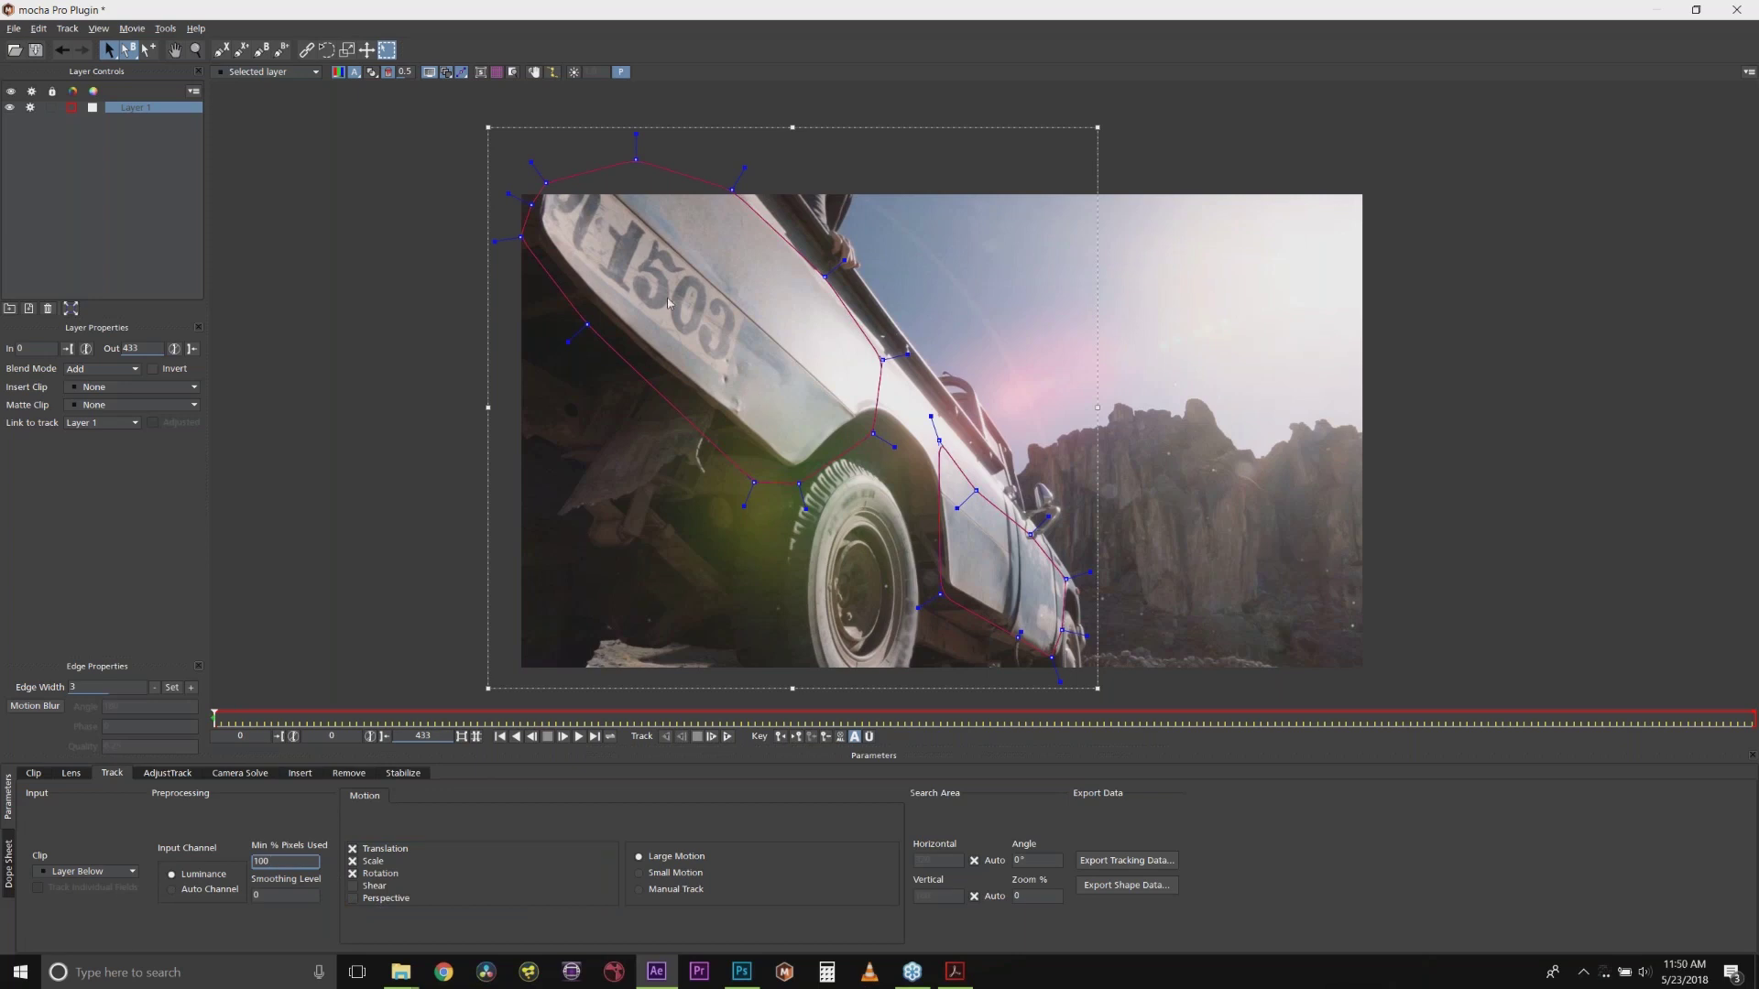
pyautogui.doubleClick(157, 108)
pyautogui.write('truck track')
pyautogui.press('Return')
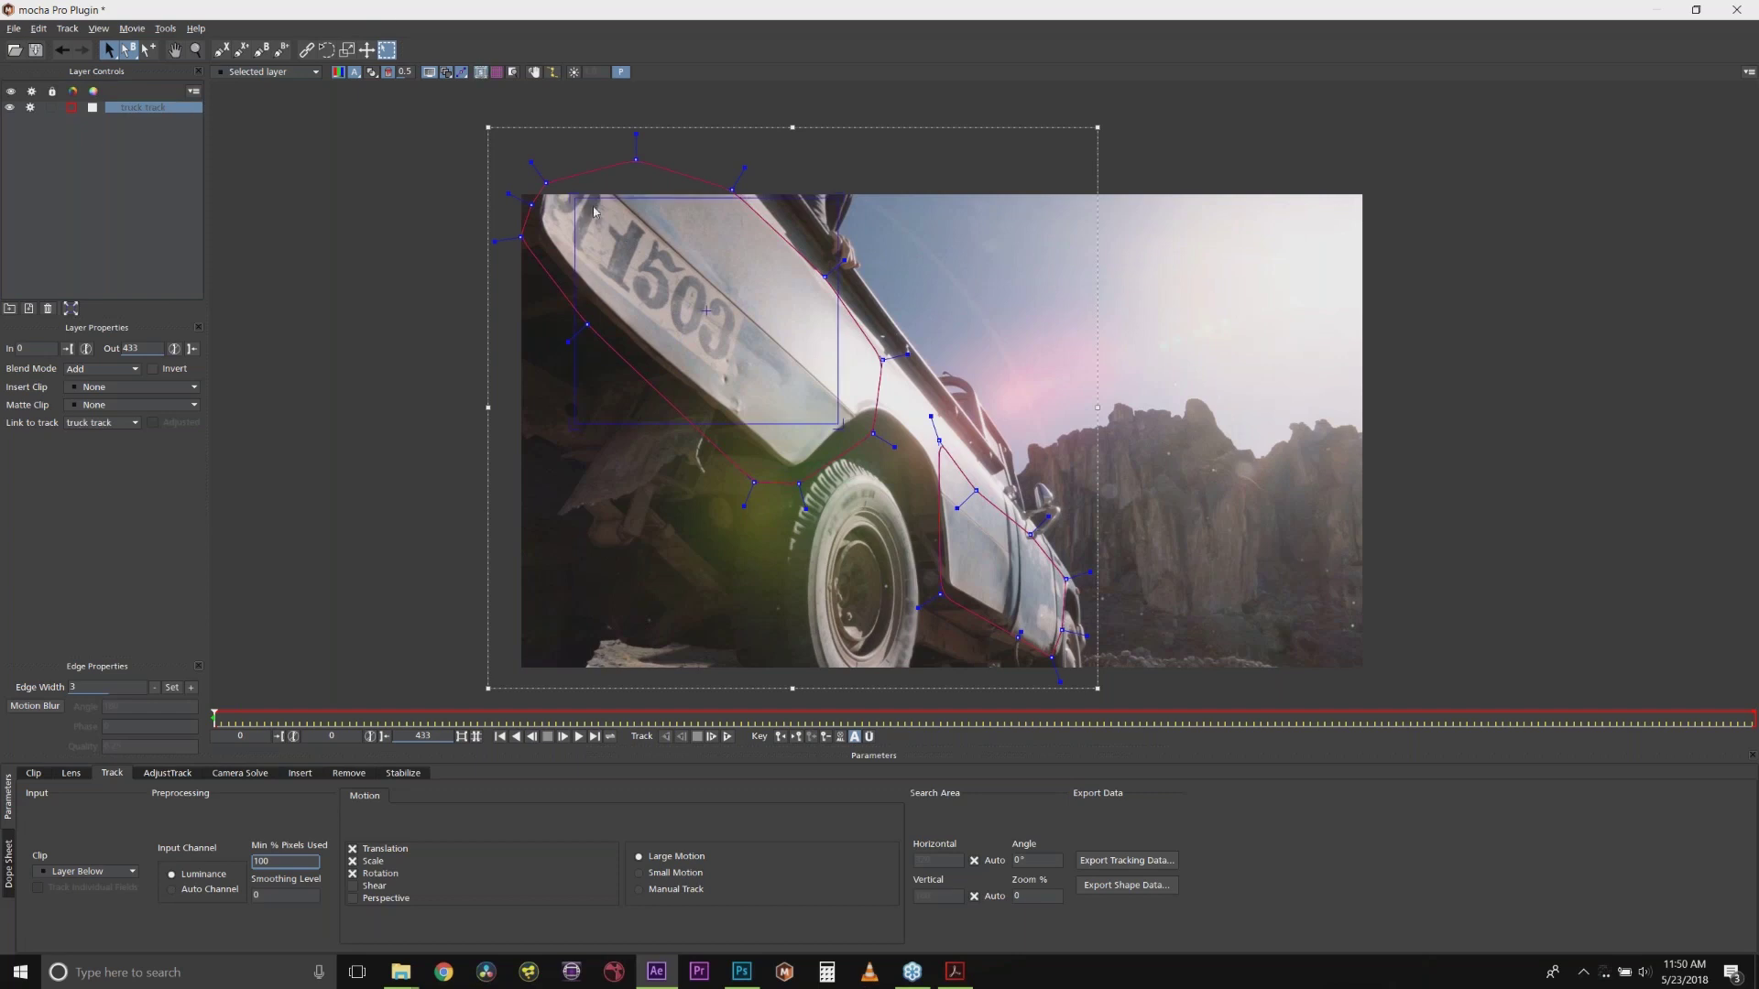
# Step: Fit the four corners of the planar surface around the 1503 marking on the truck's side
pyautogui.moveTo(575, 196); pyautogui.dragTo(598, 193)
pyautogui.moveTo(572, 424); pyautogui.dragTo(568, 252)
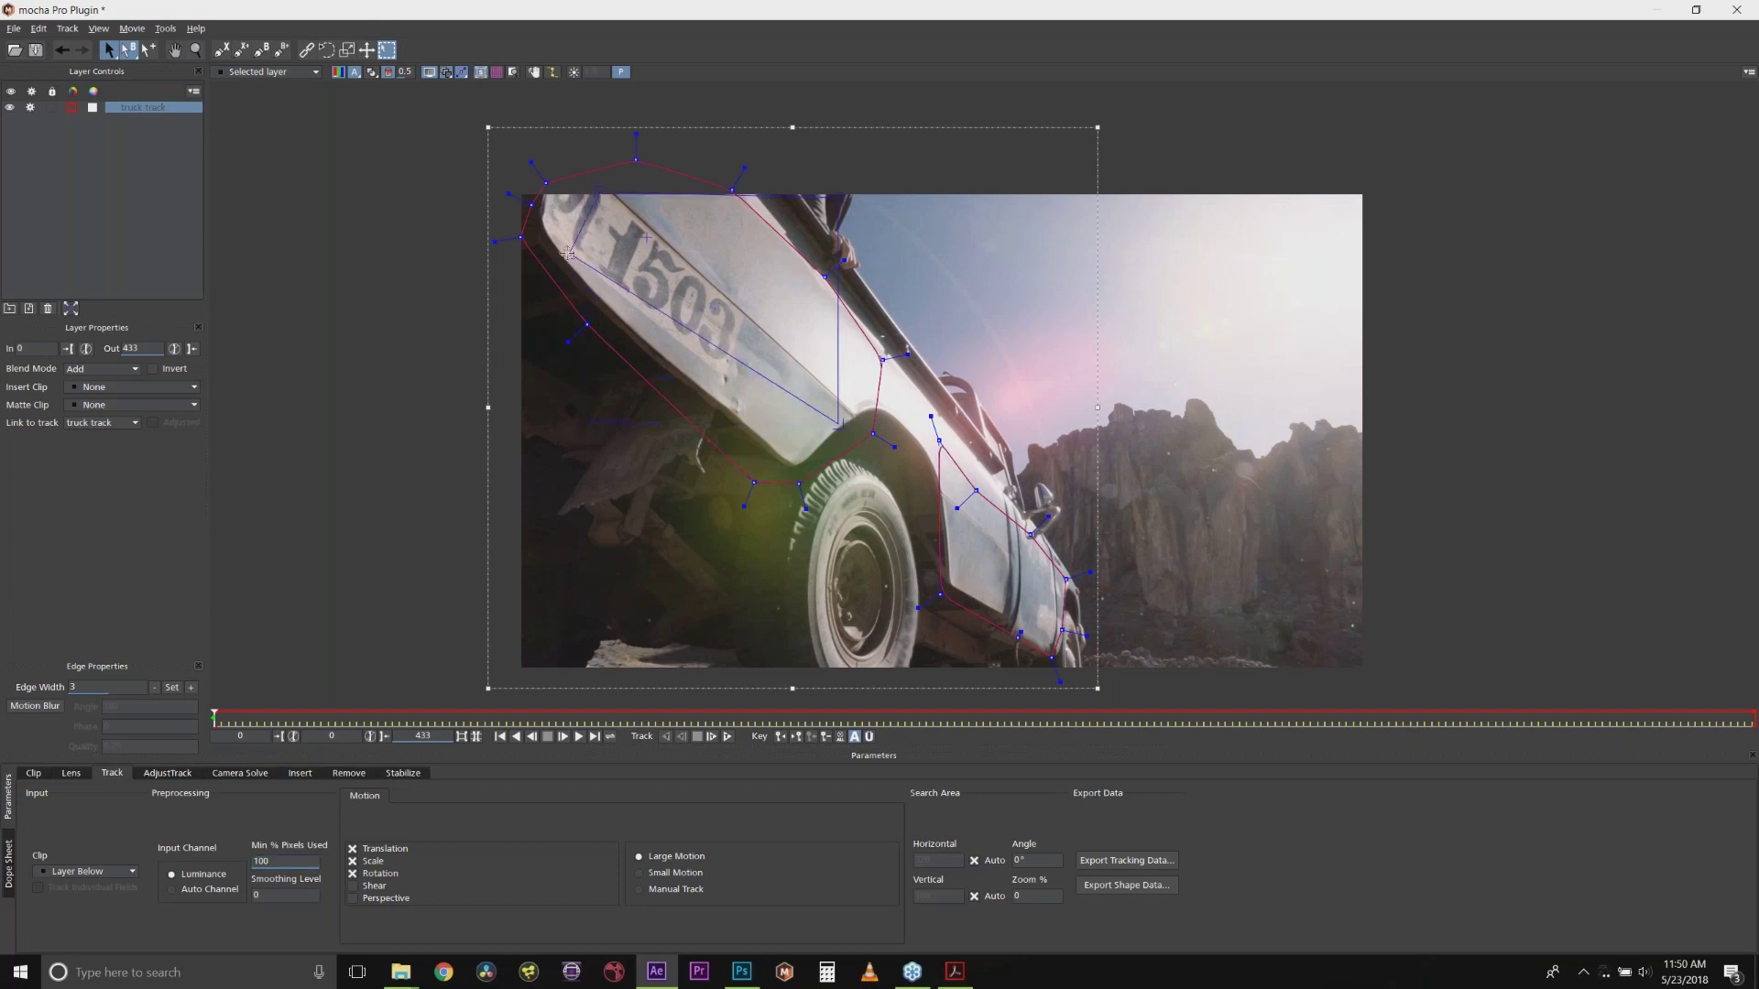
pyautogui.moveTo(839, 426); pyautogui.dragTo(724, 376)
pyautogui.moveTo(840, 198); pyautogui.dragTo(753, 316)
pyautogui.moveTo(606, 198); pyautogui.dragTo(612, 192)
pyautogui.moveTo(760, 317); pyautogui.dragTo(749, 314)
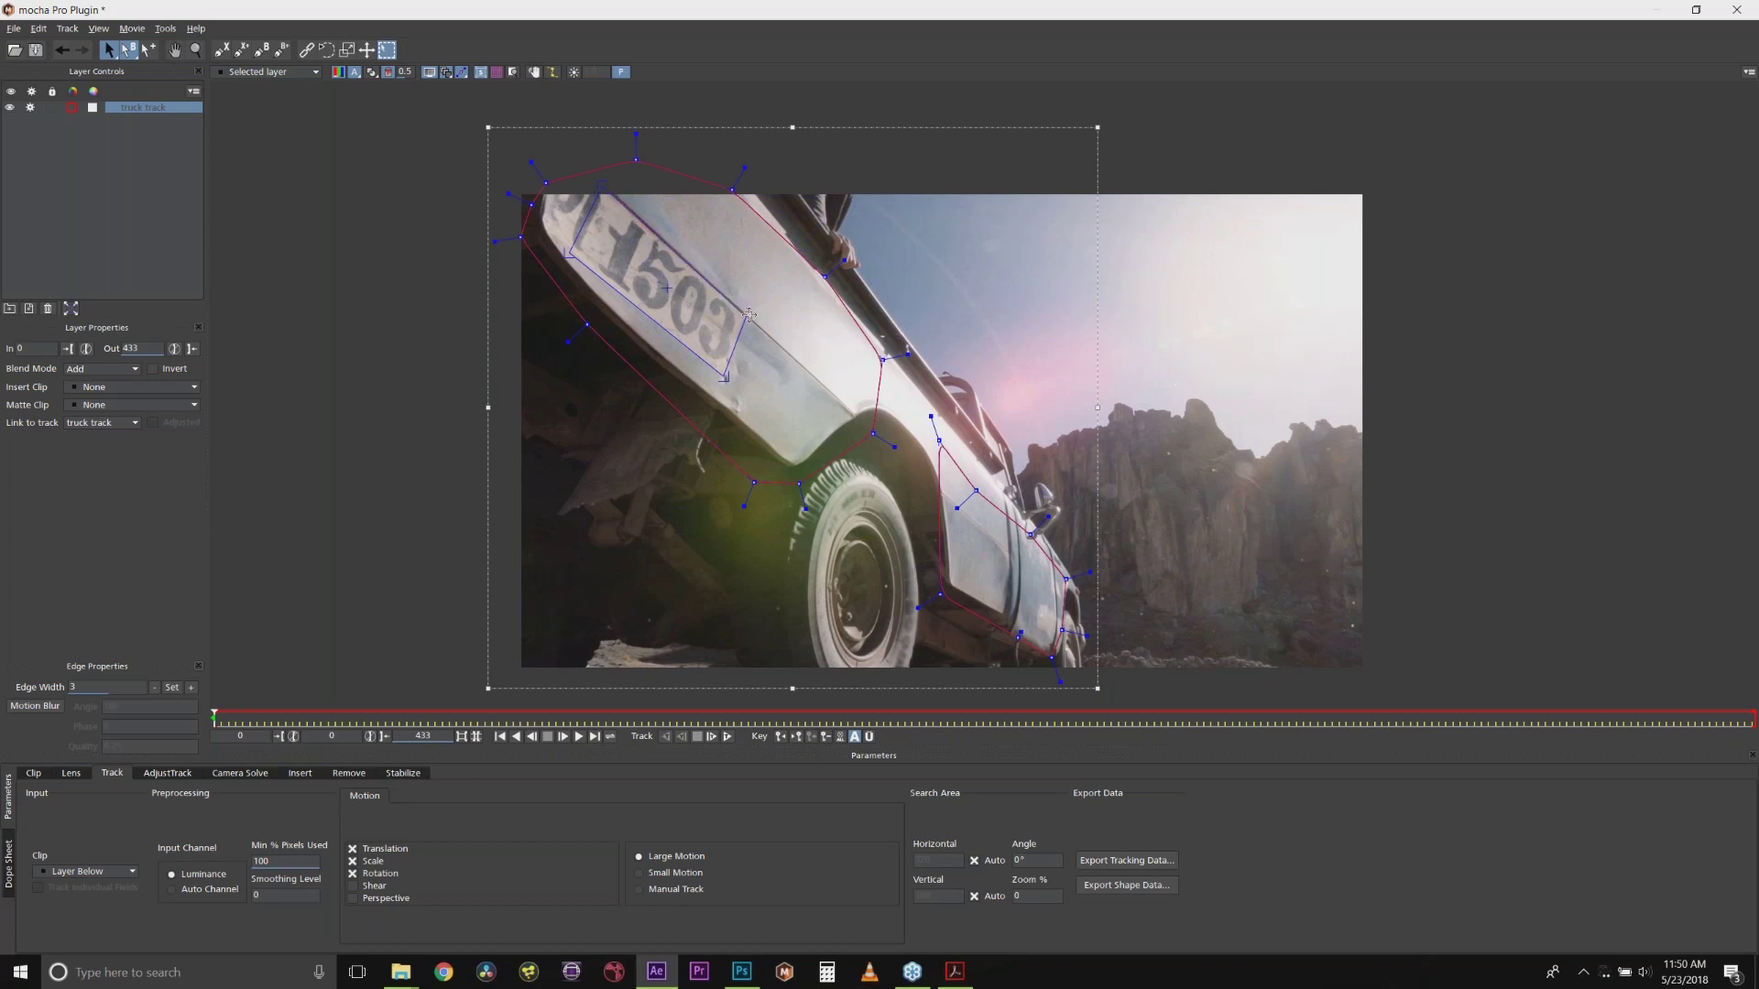
# Step: Track the truck track layer forward through frame 433 with the planar grid shown, and hide the grid
pyautogui.click(501, 74)
pyautogui.click(728, 736)
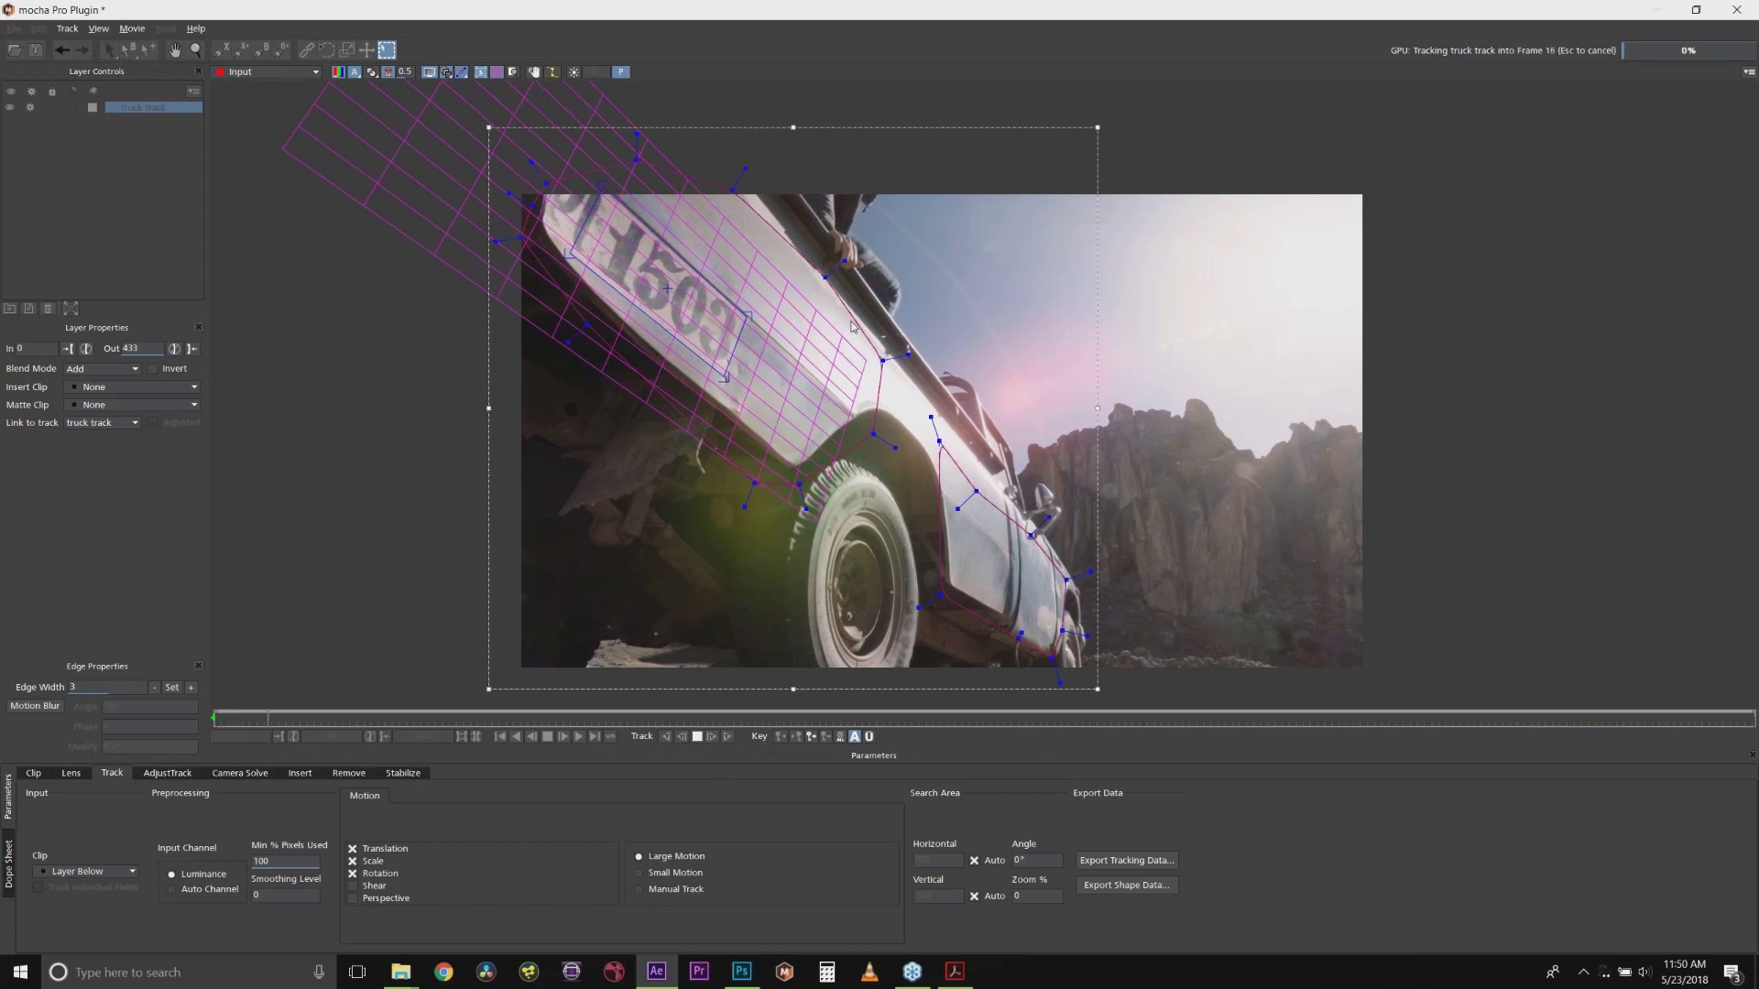
pyautogui.press('Escape')
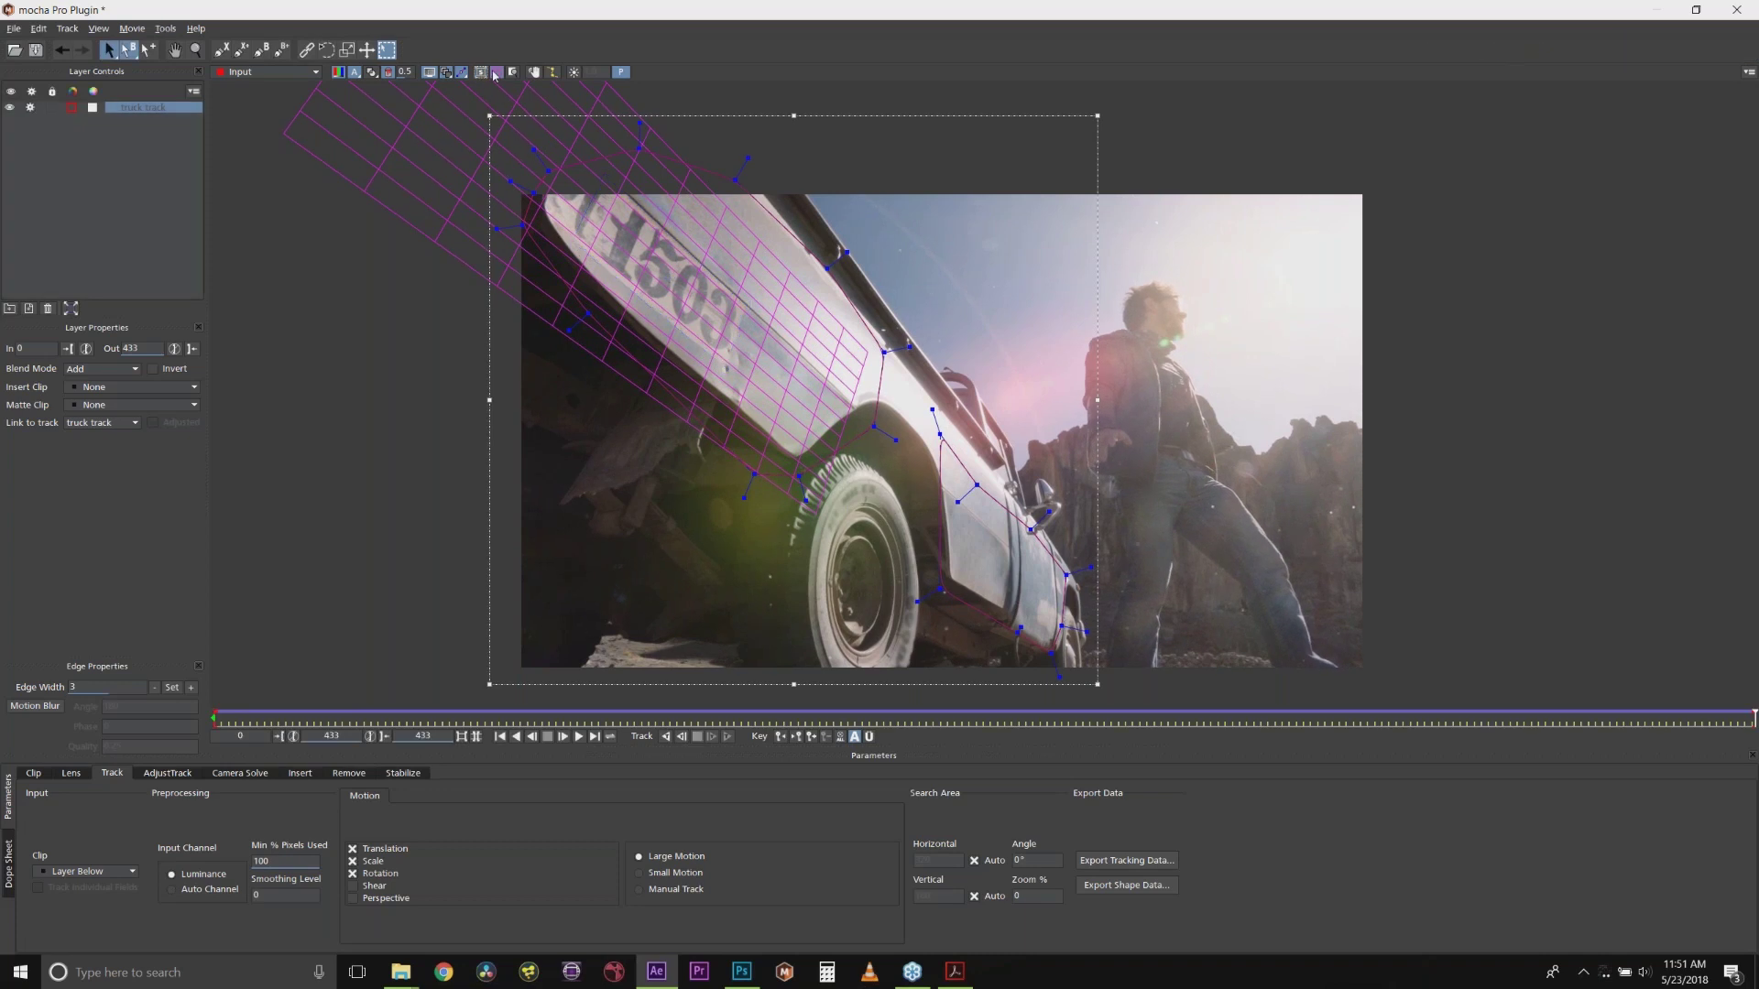
pyautogui.click(499, 73)
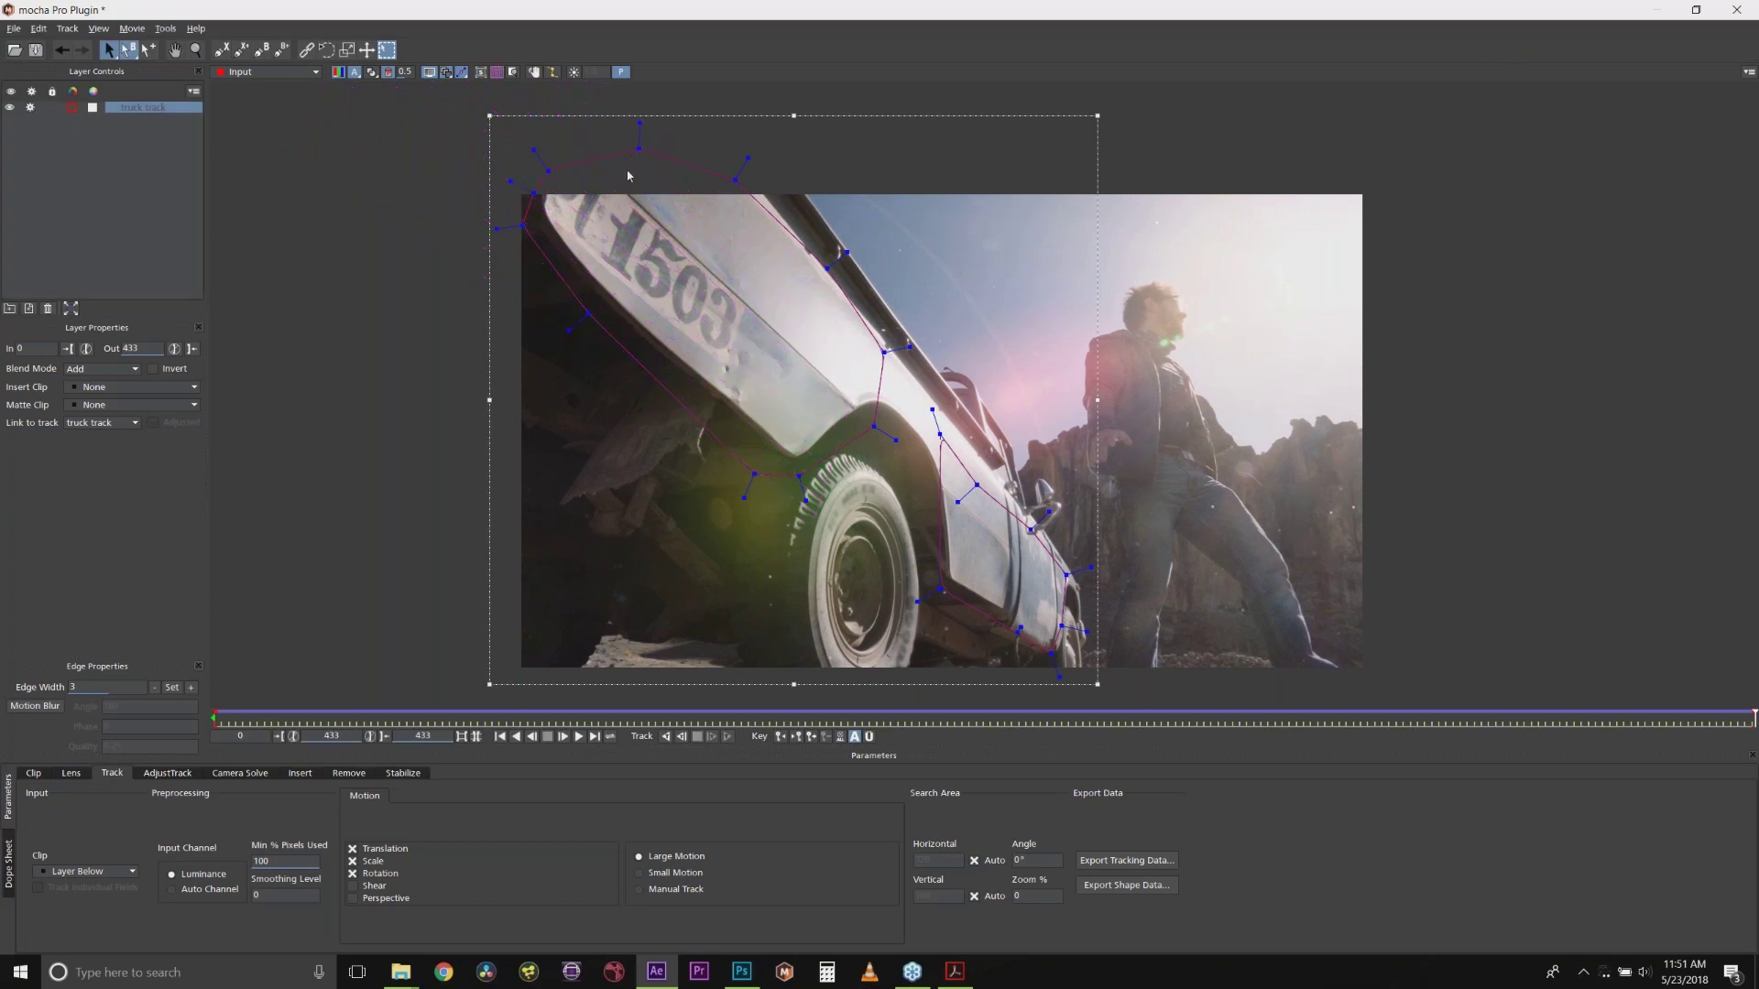
# Step: Draw a detailed X-spline on a new layer at frame 433, following the numbered lower panel from its rear tip to the wheel arch
pyautogui.press('z')
pyautogui.scroll(5, 681, 311)
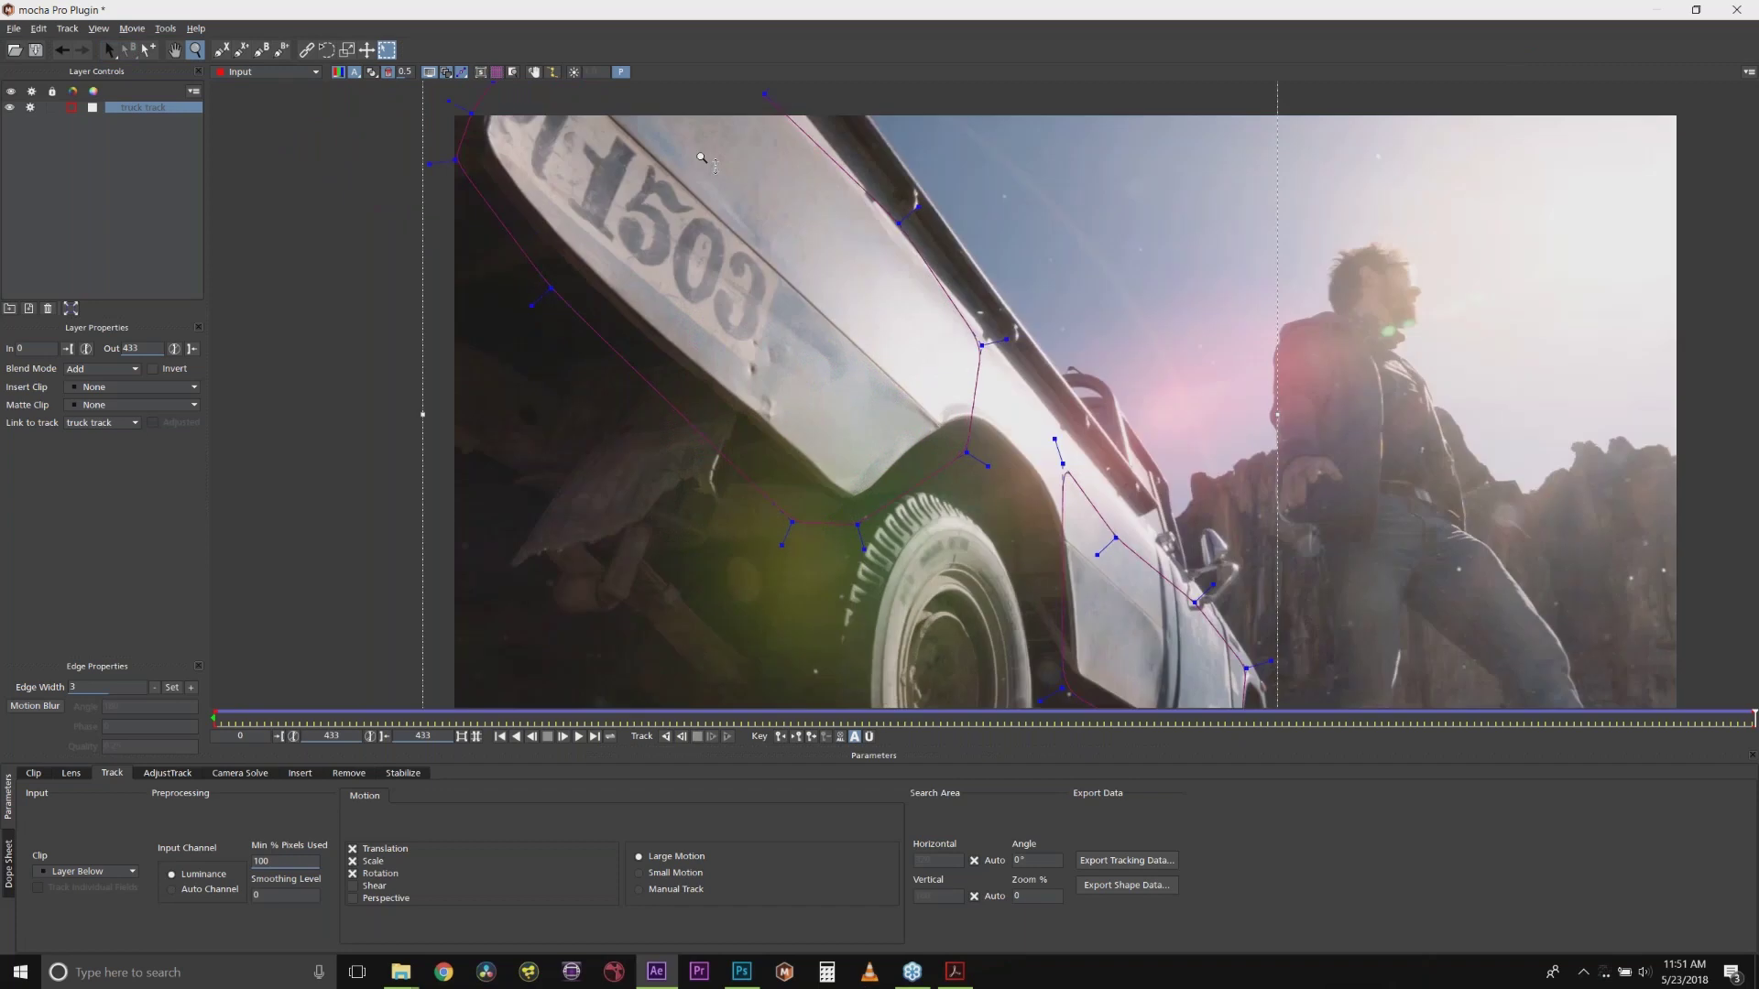
pyautogui.press('x')
pyautogui.moveTo(672, 305); pyautogui.dragTo(646, 371)
pyautogui.hotkey('ctrl', 'l')
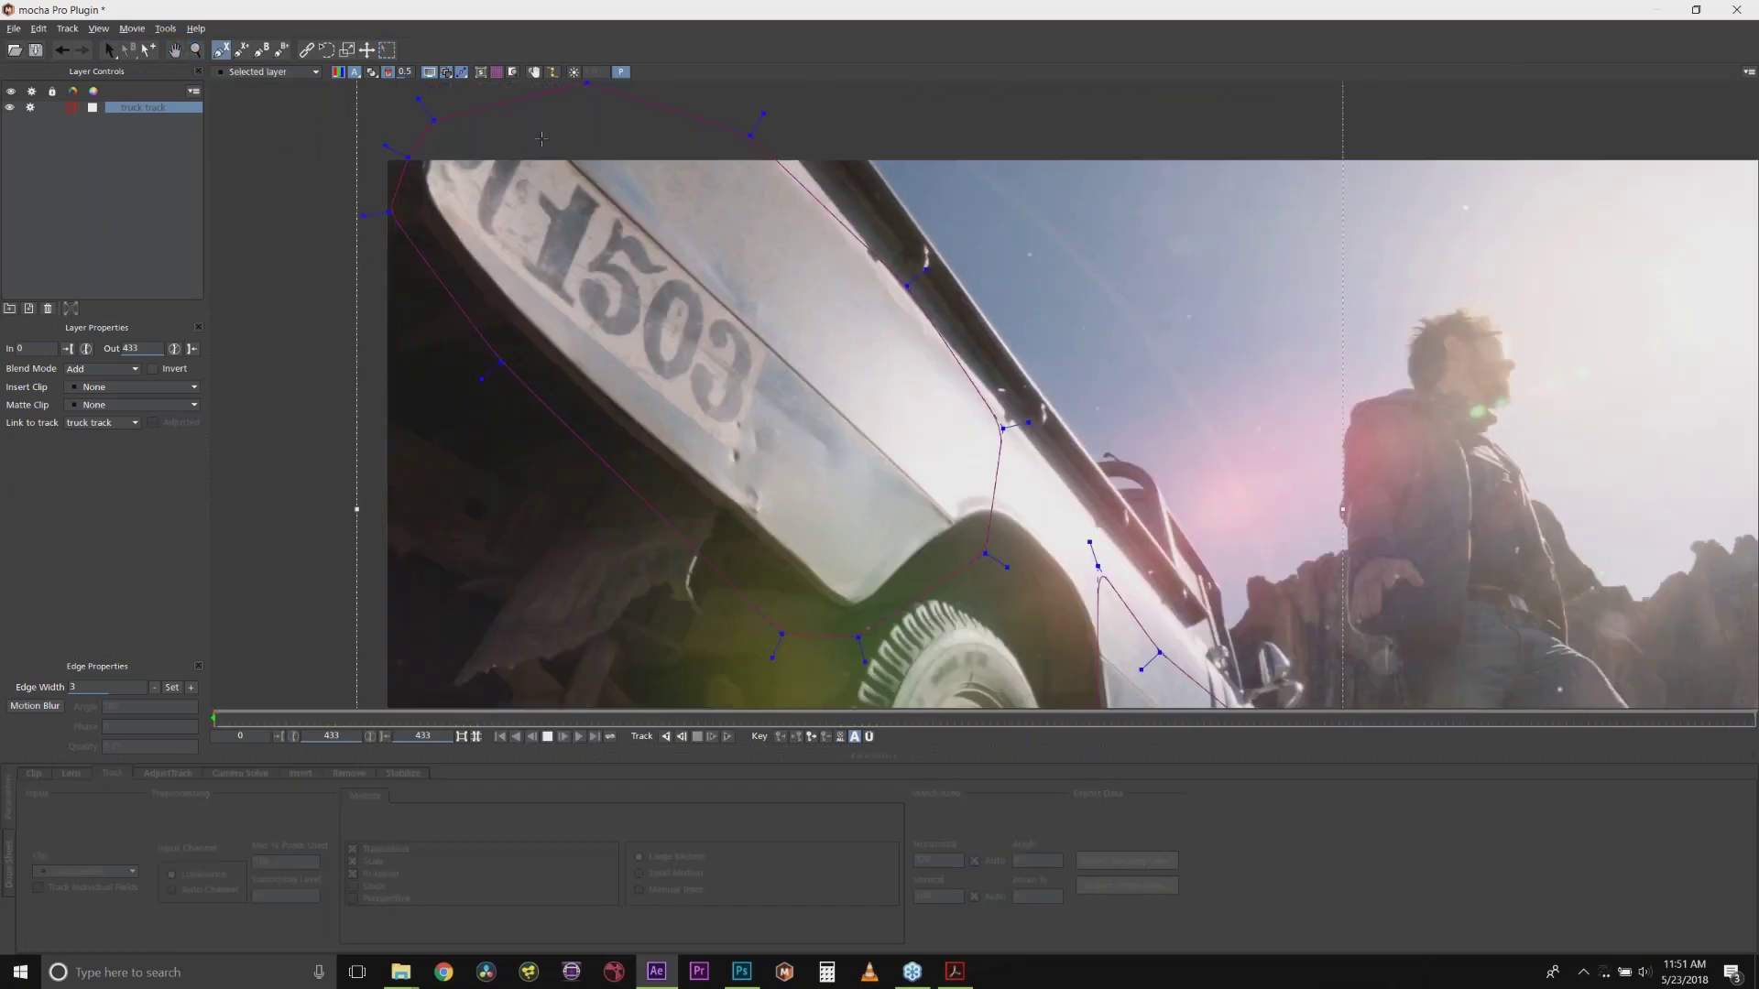
pyautogui.click(547, 140)
pyautogui.click(571, 160)
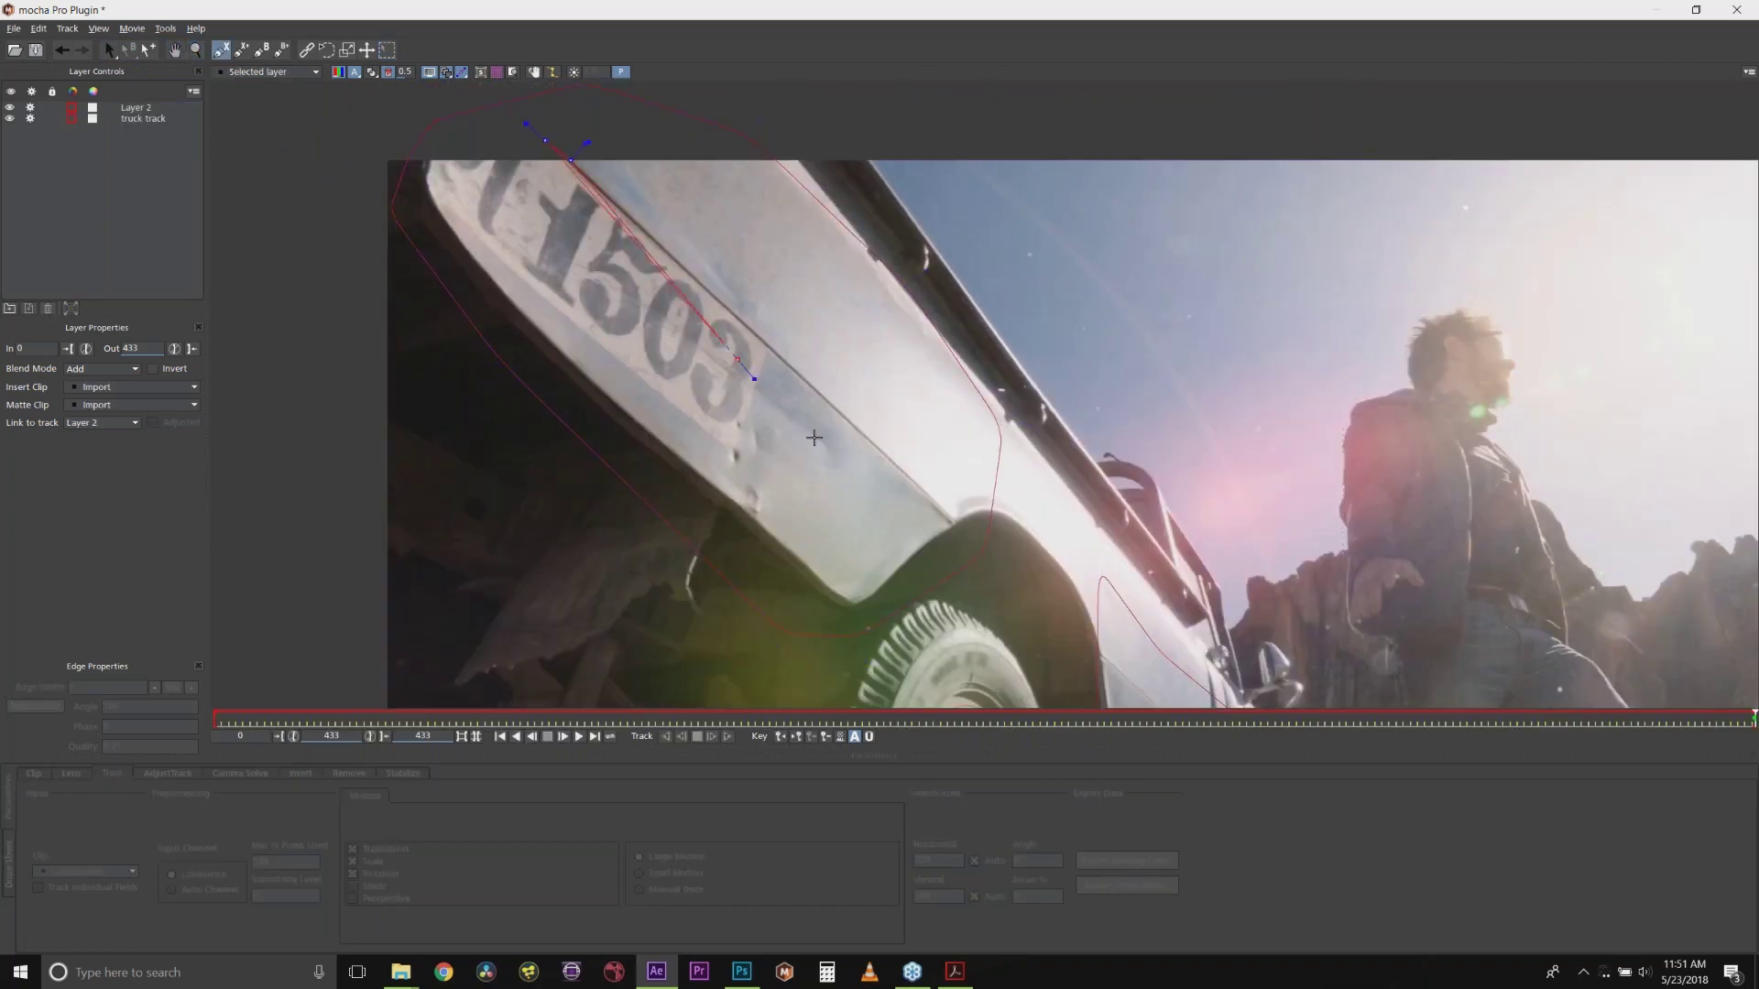
pyautogui.click(957, 524)
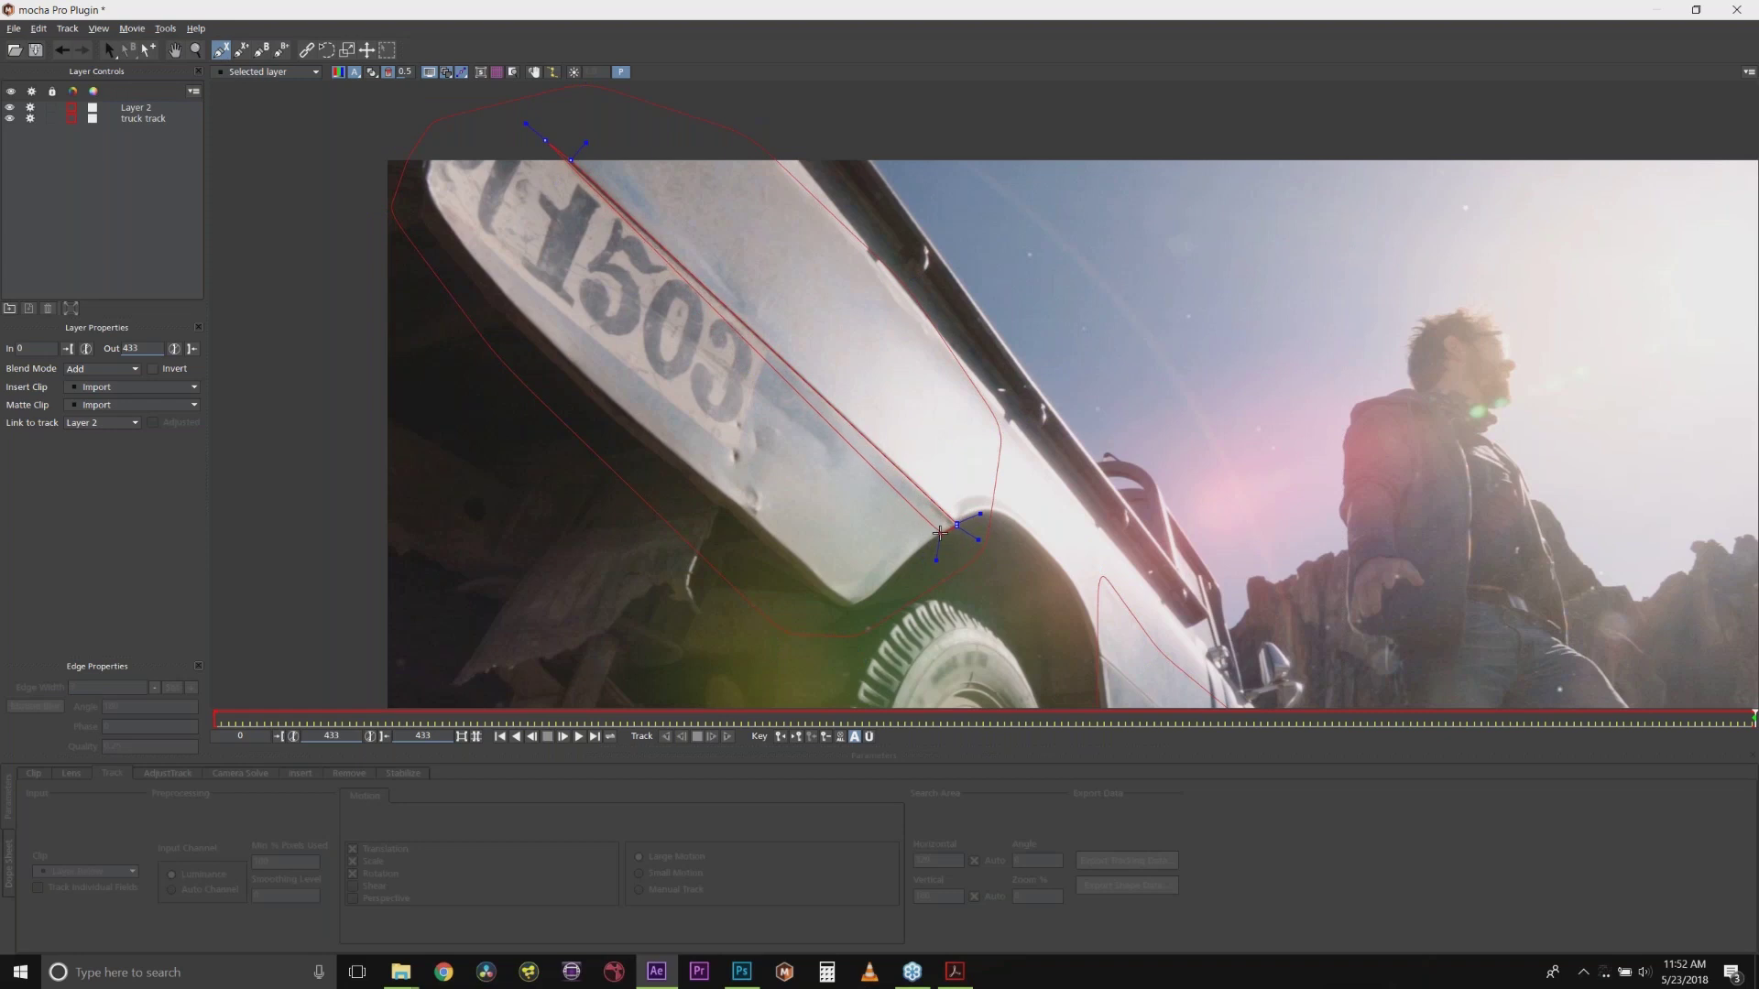
pyautogui.click(918, 548)
pyautogui.click(903, 573)
pyautogui.click(876, 593)
pyautogui.click(853, 605)
pyautogui.click(829, 588)
pyautogui.click(807, 562)
pyautogui.click(759, 527)
pyautogui.click(737, 500)
pyautogui.click(714, 486)
pyautogui.click(697, 469)
pyautogui.click(667, 446)
pyautogui.click(579, 372)
pyautogui.click(550, 344)
pyautogui.click(479, 265)
pyautogui.click(459, 242)
pyautogui.click(431, 201)
pyautogui.click(427, 182)
pyautogui.rightClick(485, 125)
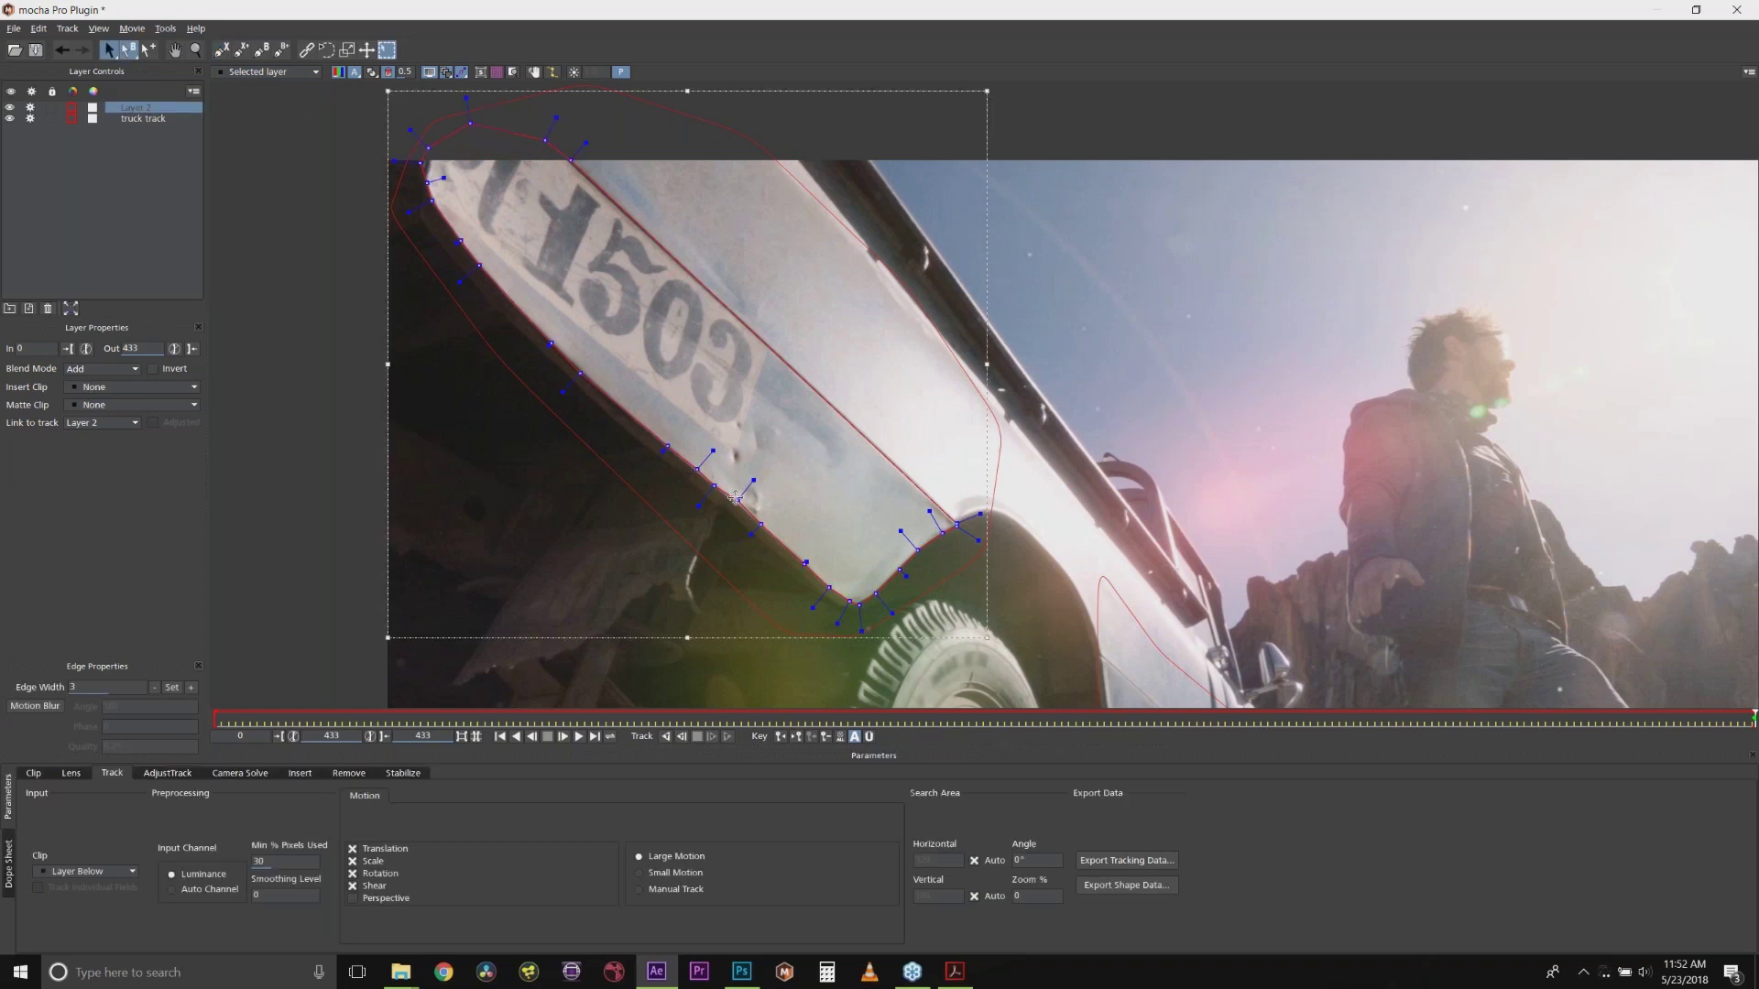
# Step: Rename the new panel layer for the number removal and link it to the truck track layer
pyautogui.doubleClick(127, 108)
pyautogui.click(107, 422)
pyautogui.click(112, 460)
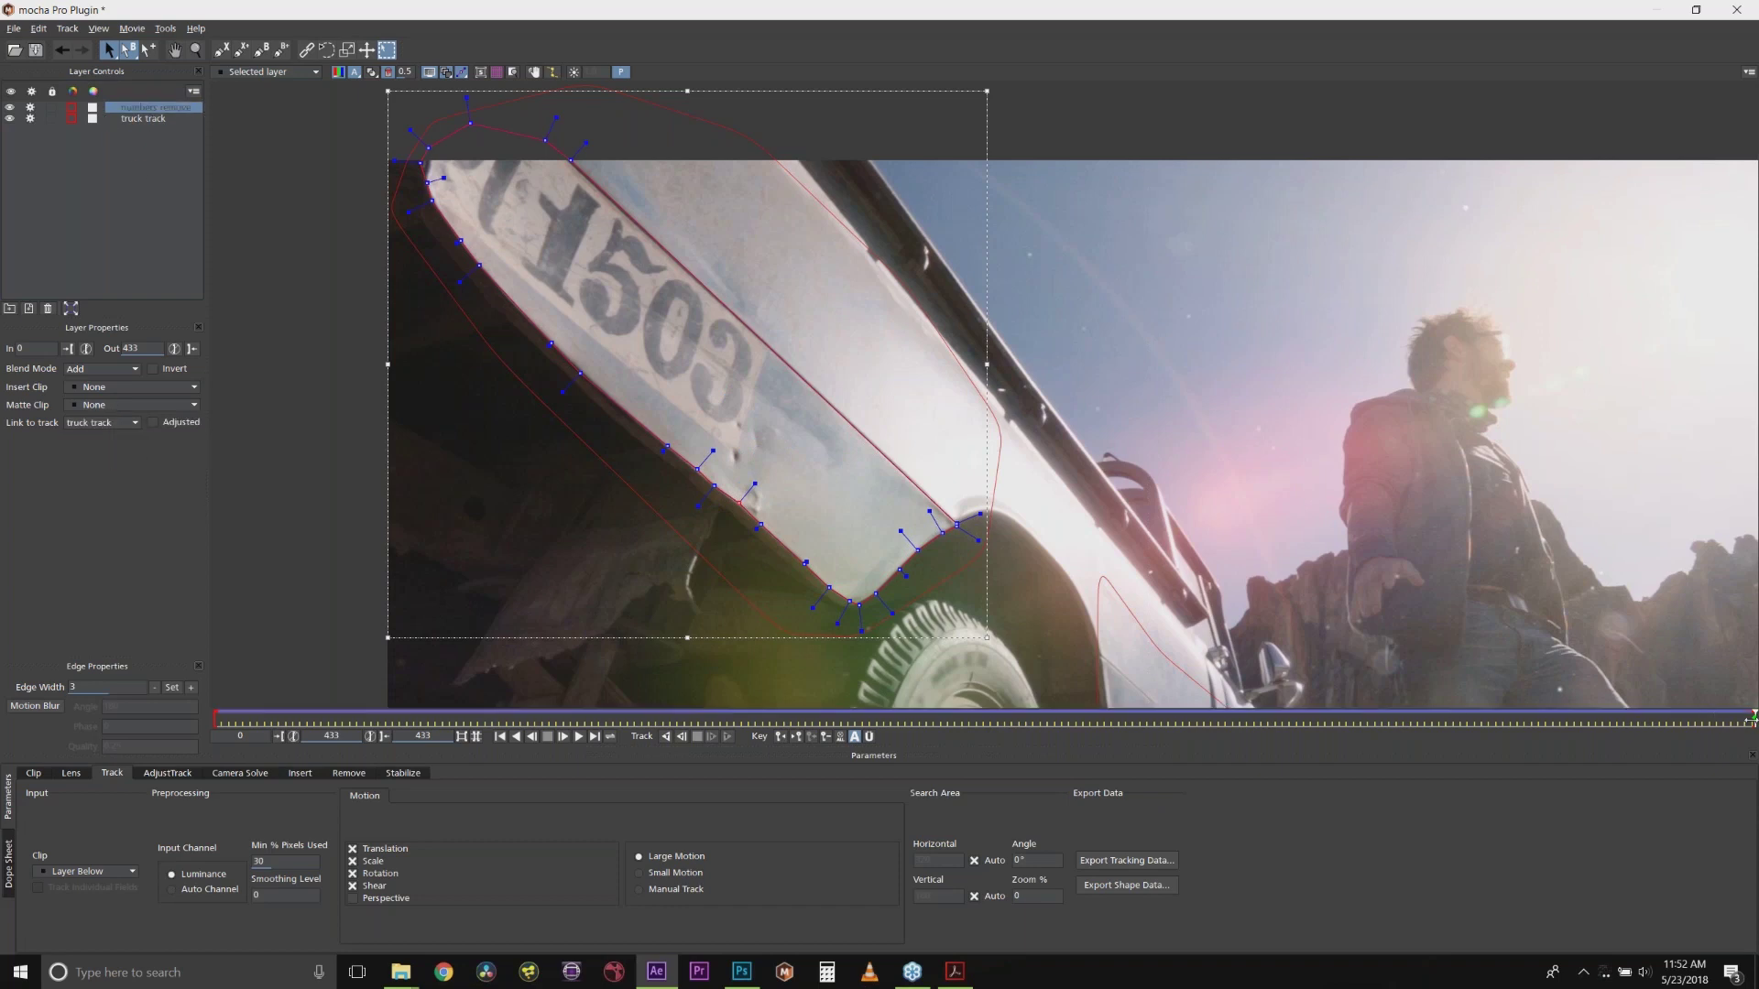
# Step: Adjust groups of points on the number removal spline along the truck's lower edge at frame 0 and check nearby frames
pyautogui.moveTo(1654, 734); pyautogui.dragTo(216, 734)
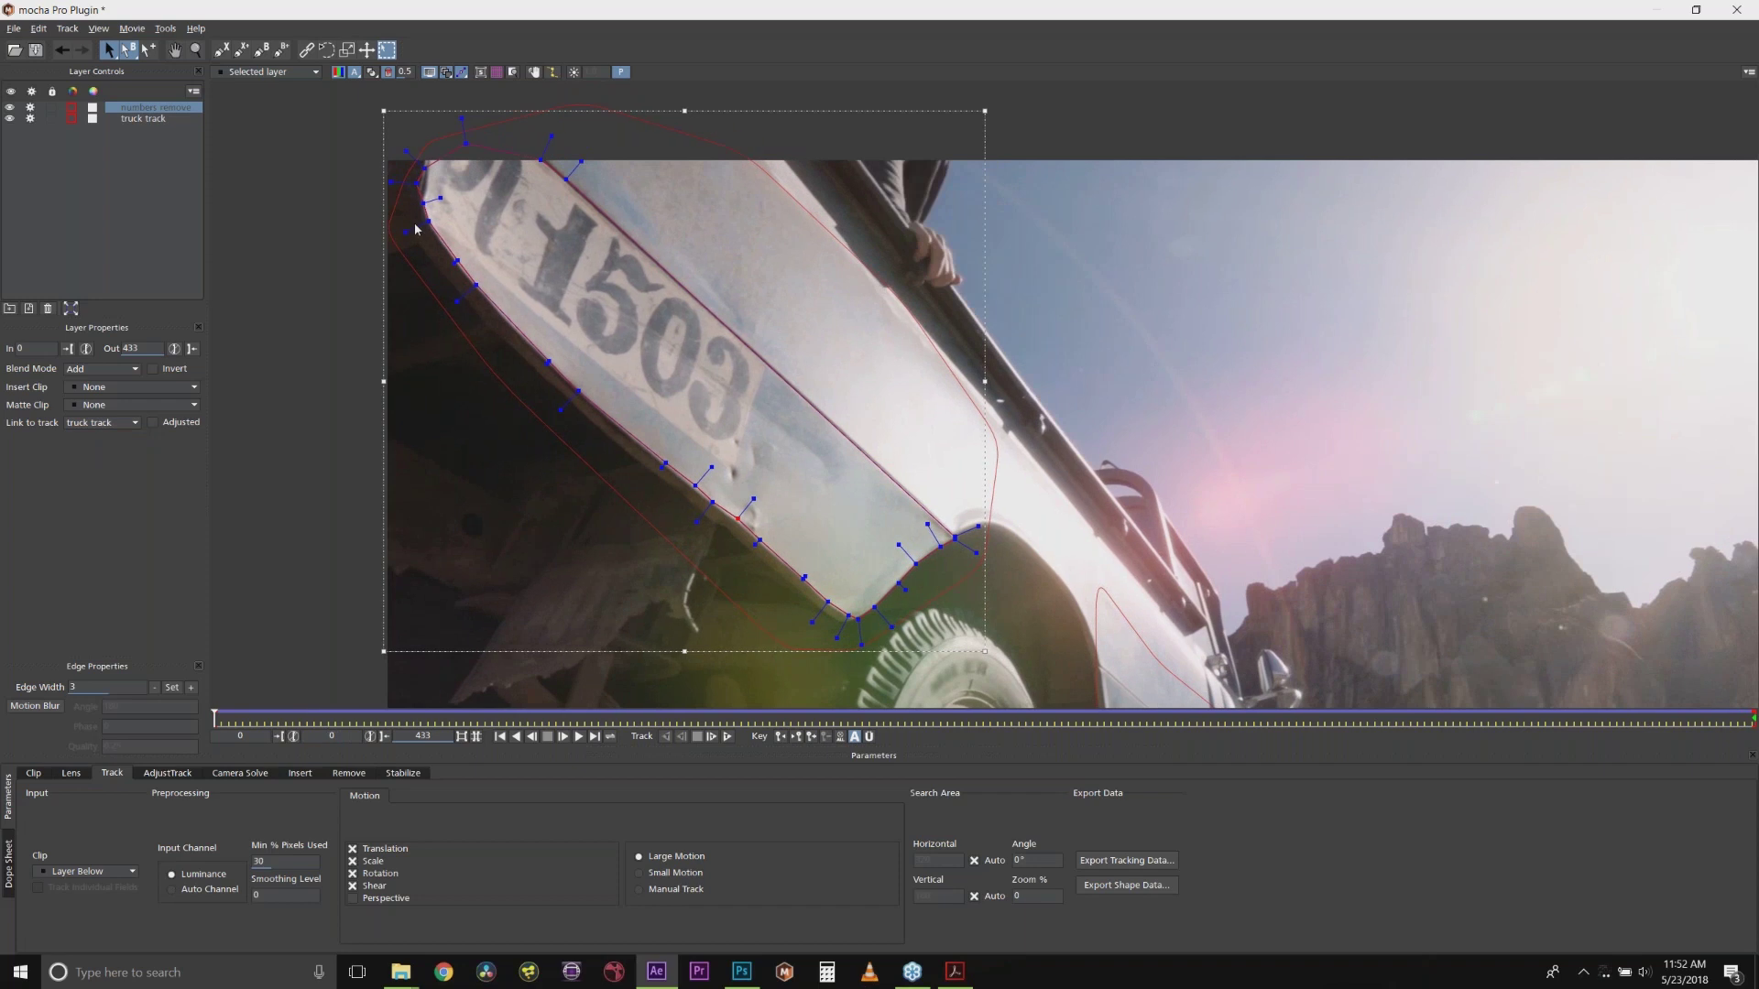
pyautogui.moveTo(554, 391); pyautogui.dragTo(548, 365)
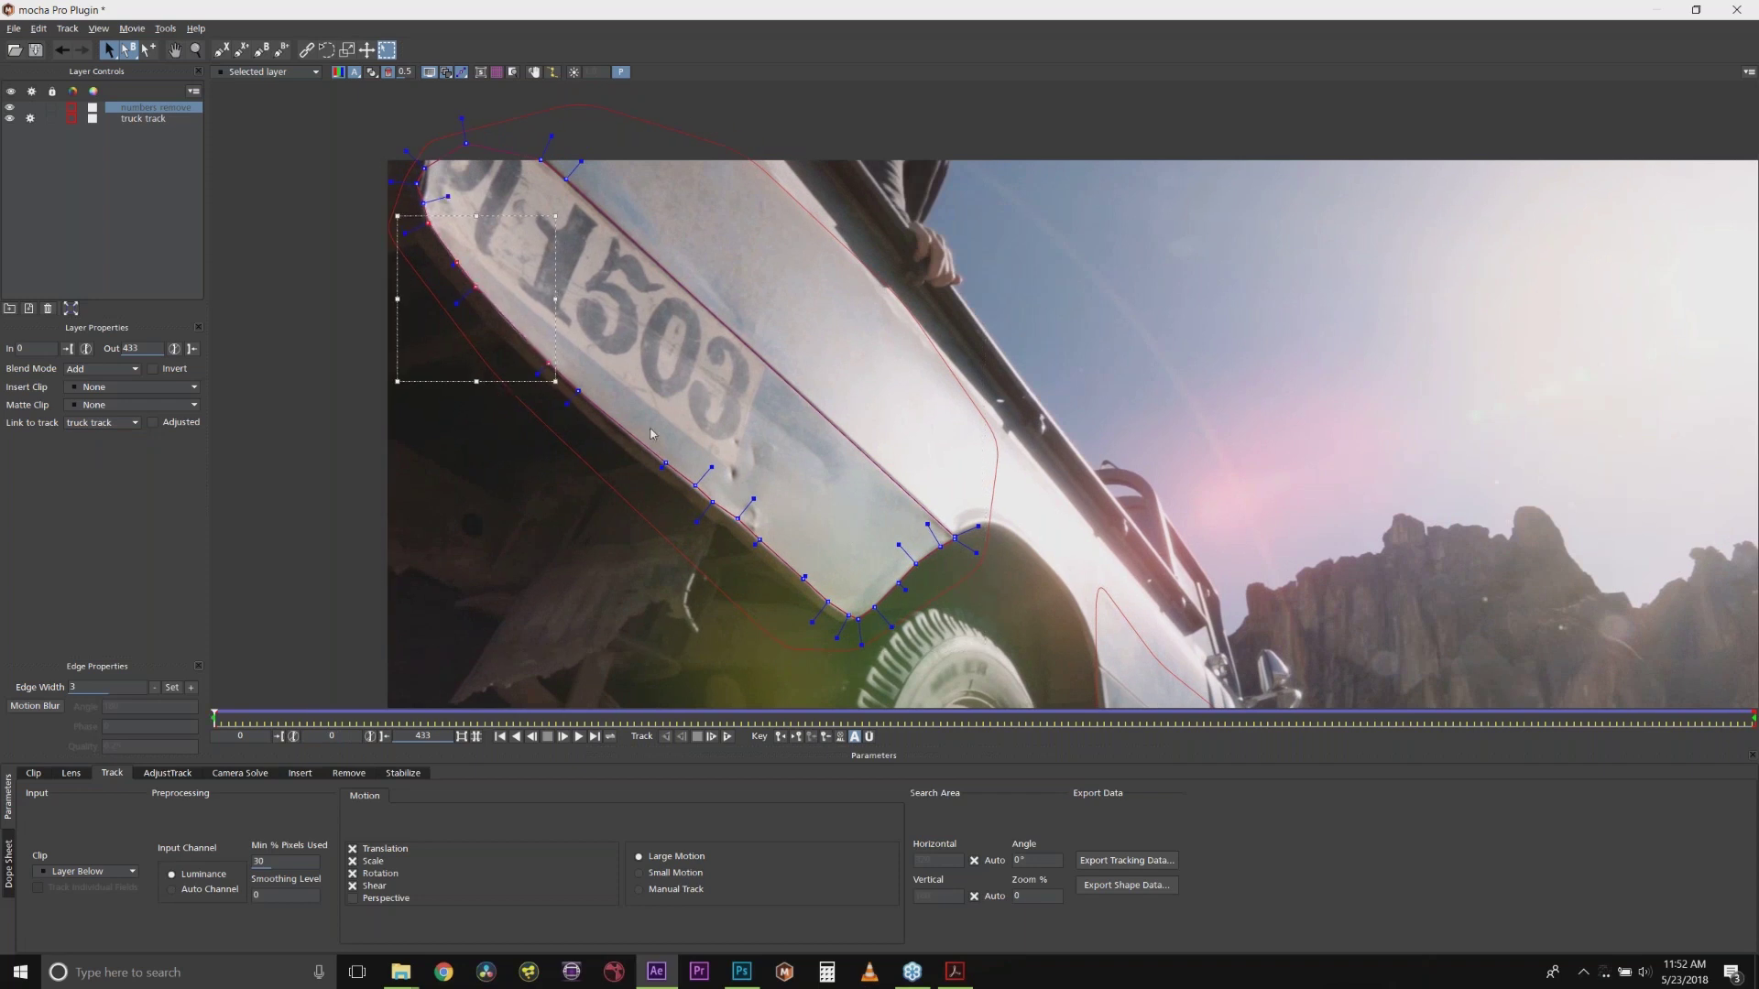
pyautogui.moveTo(652, 433); pyautogui.dragTo(835, 631)
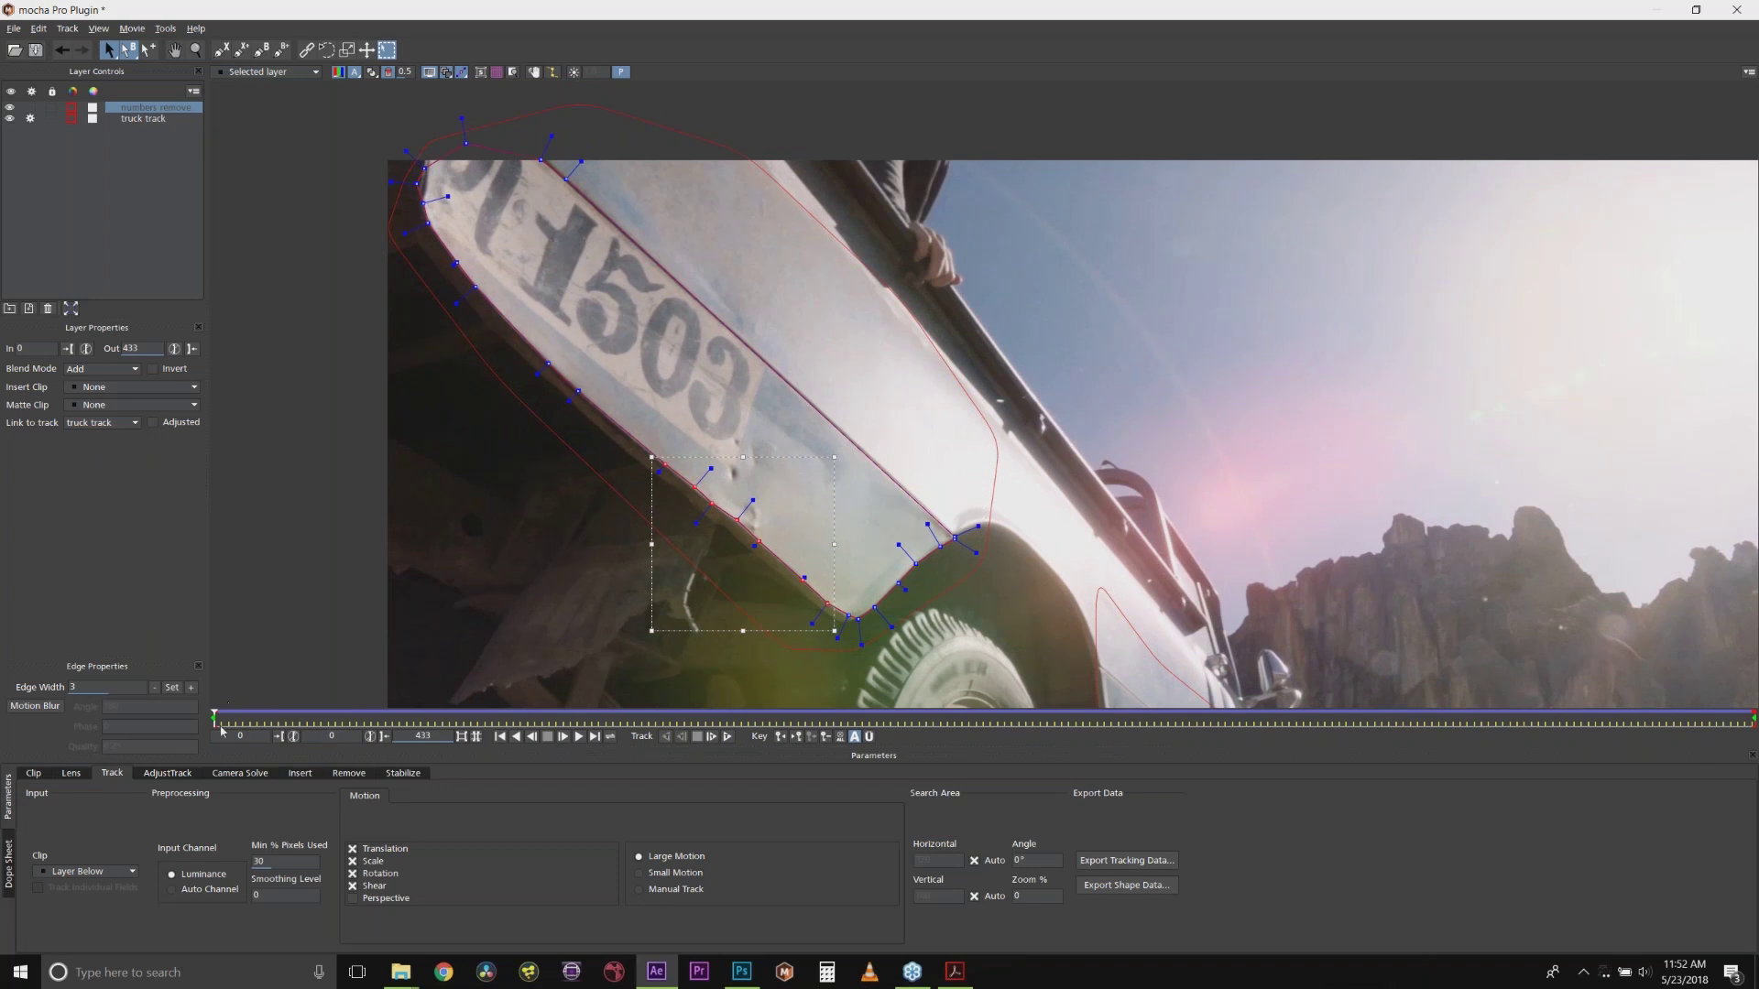
pyautogui.moveTo(216, 717)
pyautogui.mouseDown()
pyautogui.moveTo(1706, 738)
pyautogui.moveTo(215, 728)
pyautogui.mouseUp()
pyautogui.moveTo(215, 719); pyautogui.dragTo(287, 716)
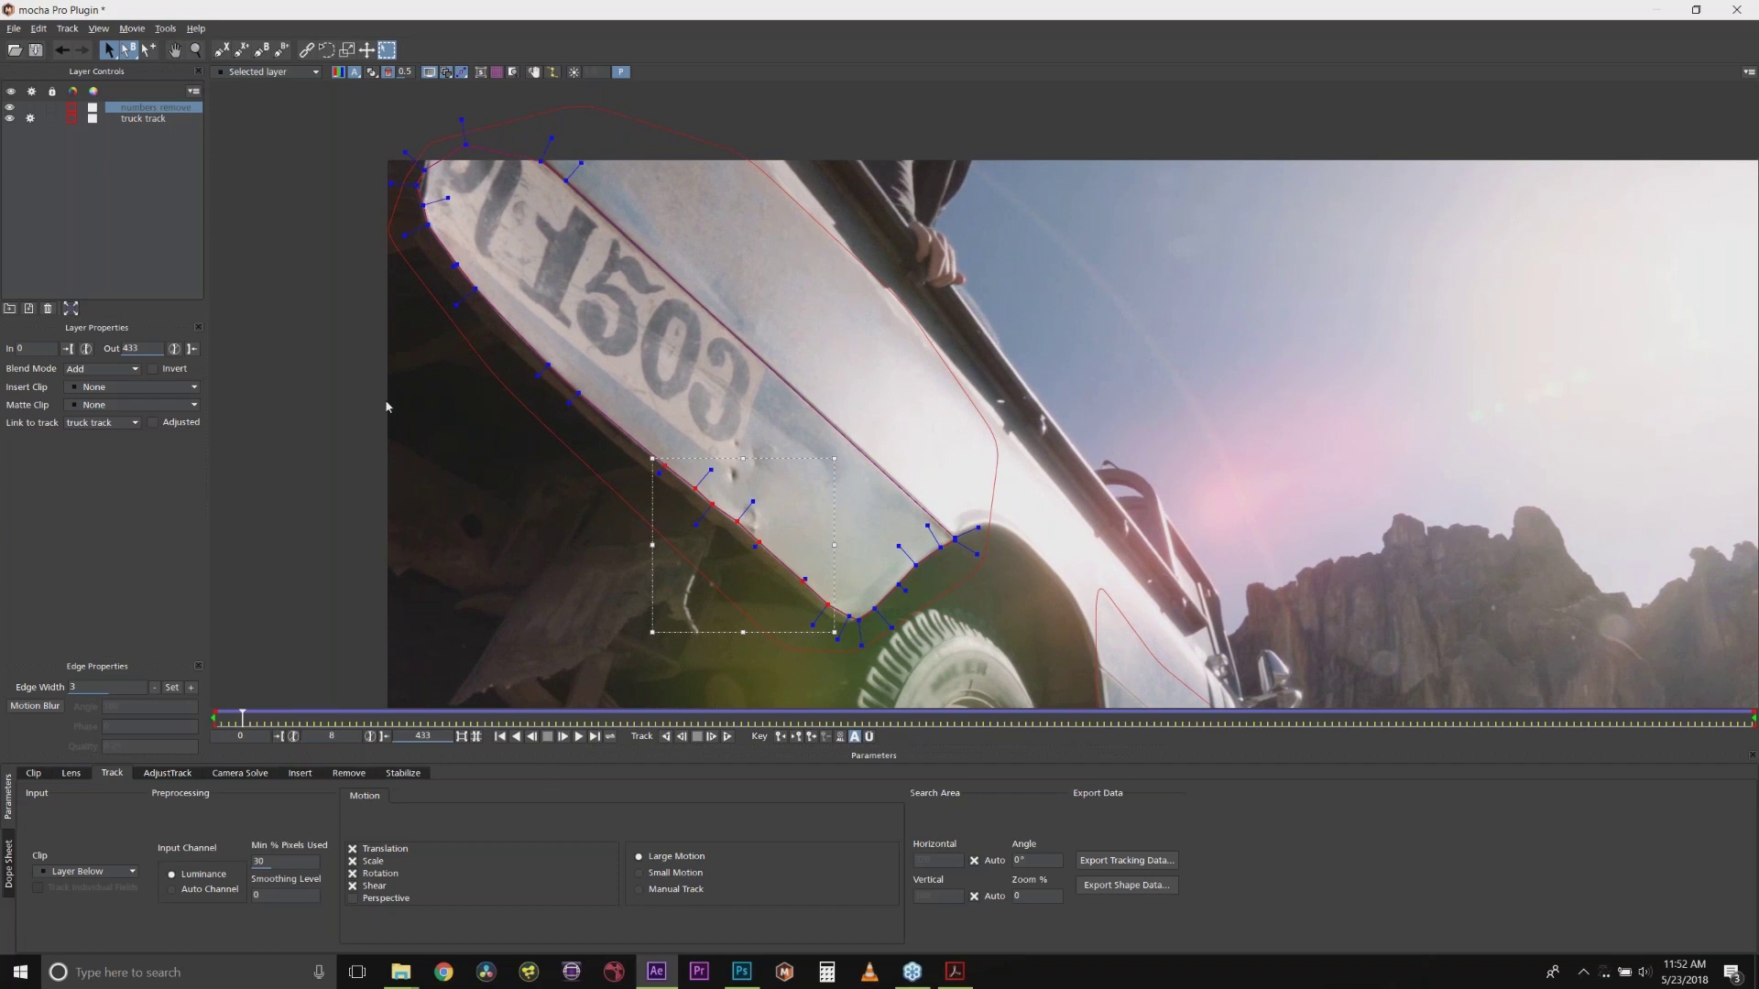
# Step: Start creating a clean plate for the number removal, cancel it, and close mocha Pro without saving the project
pyautogui.click(348, 773)
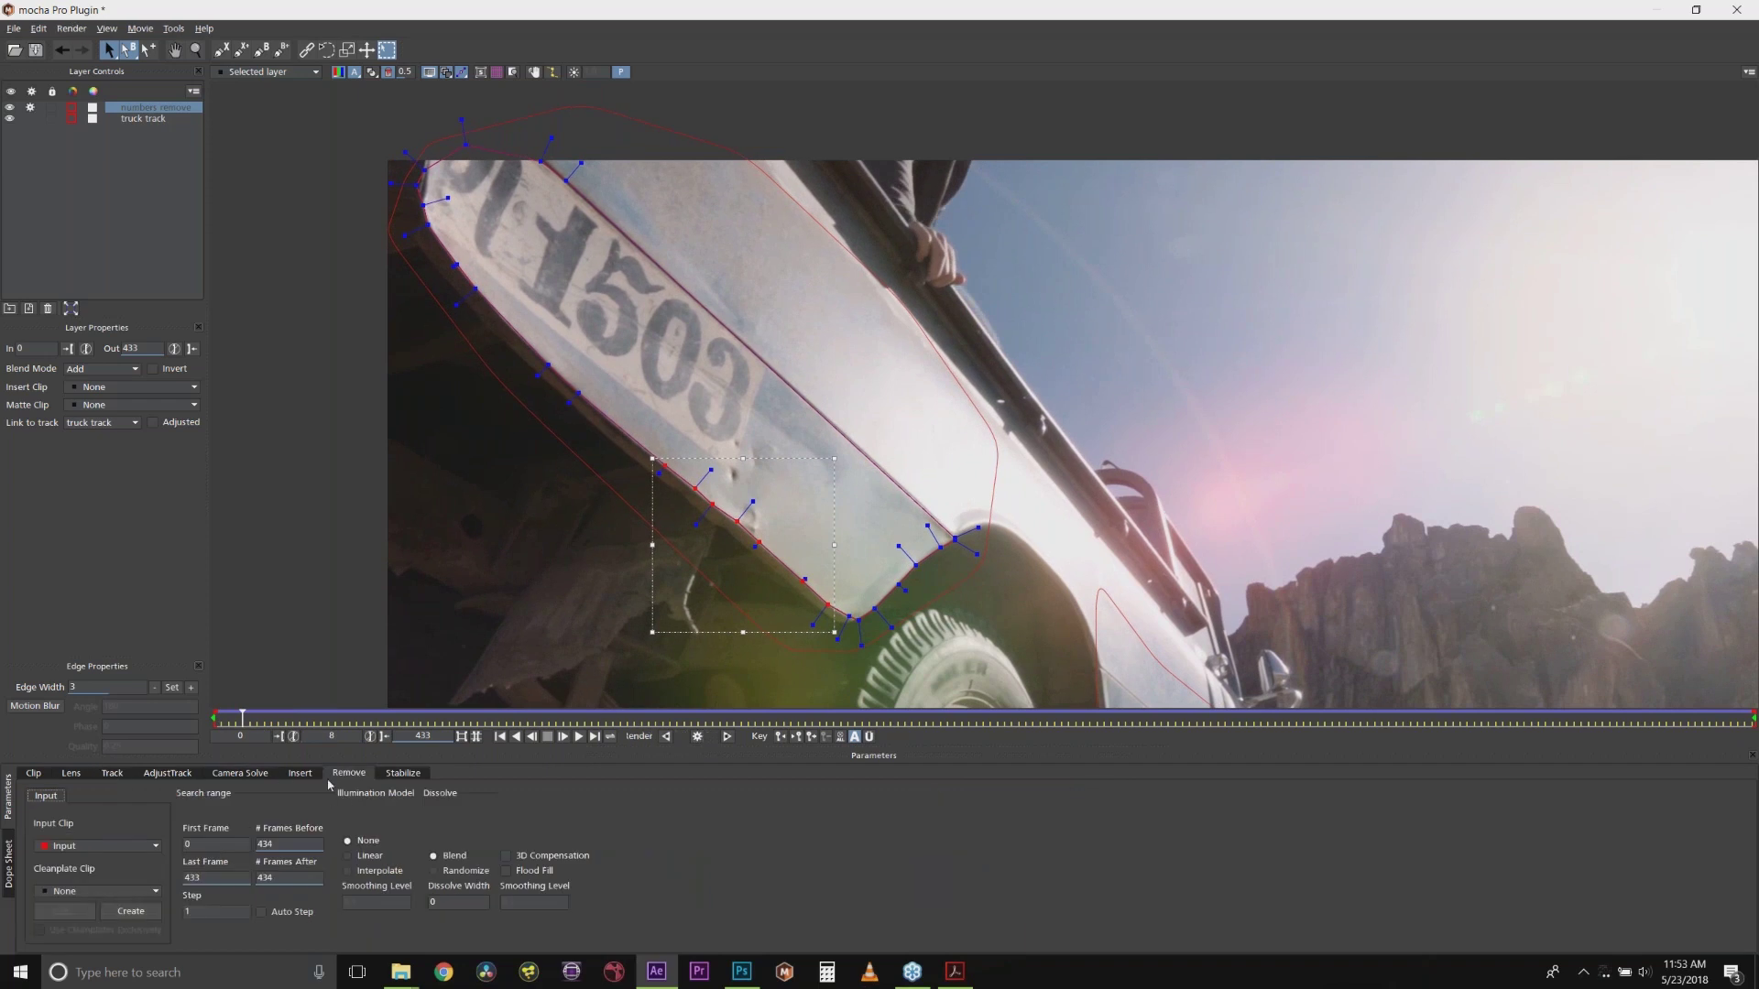
pyautogui.click(152, 920)
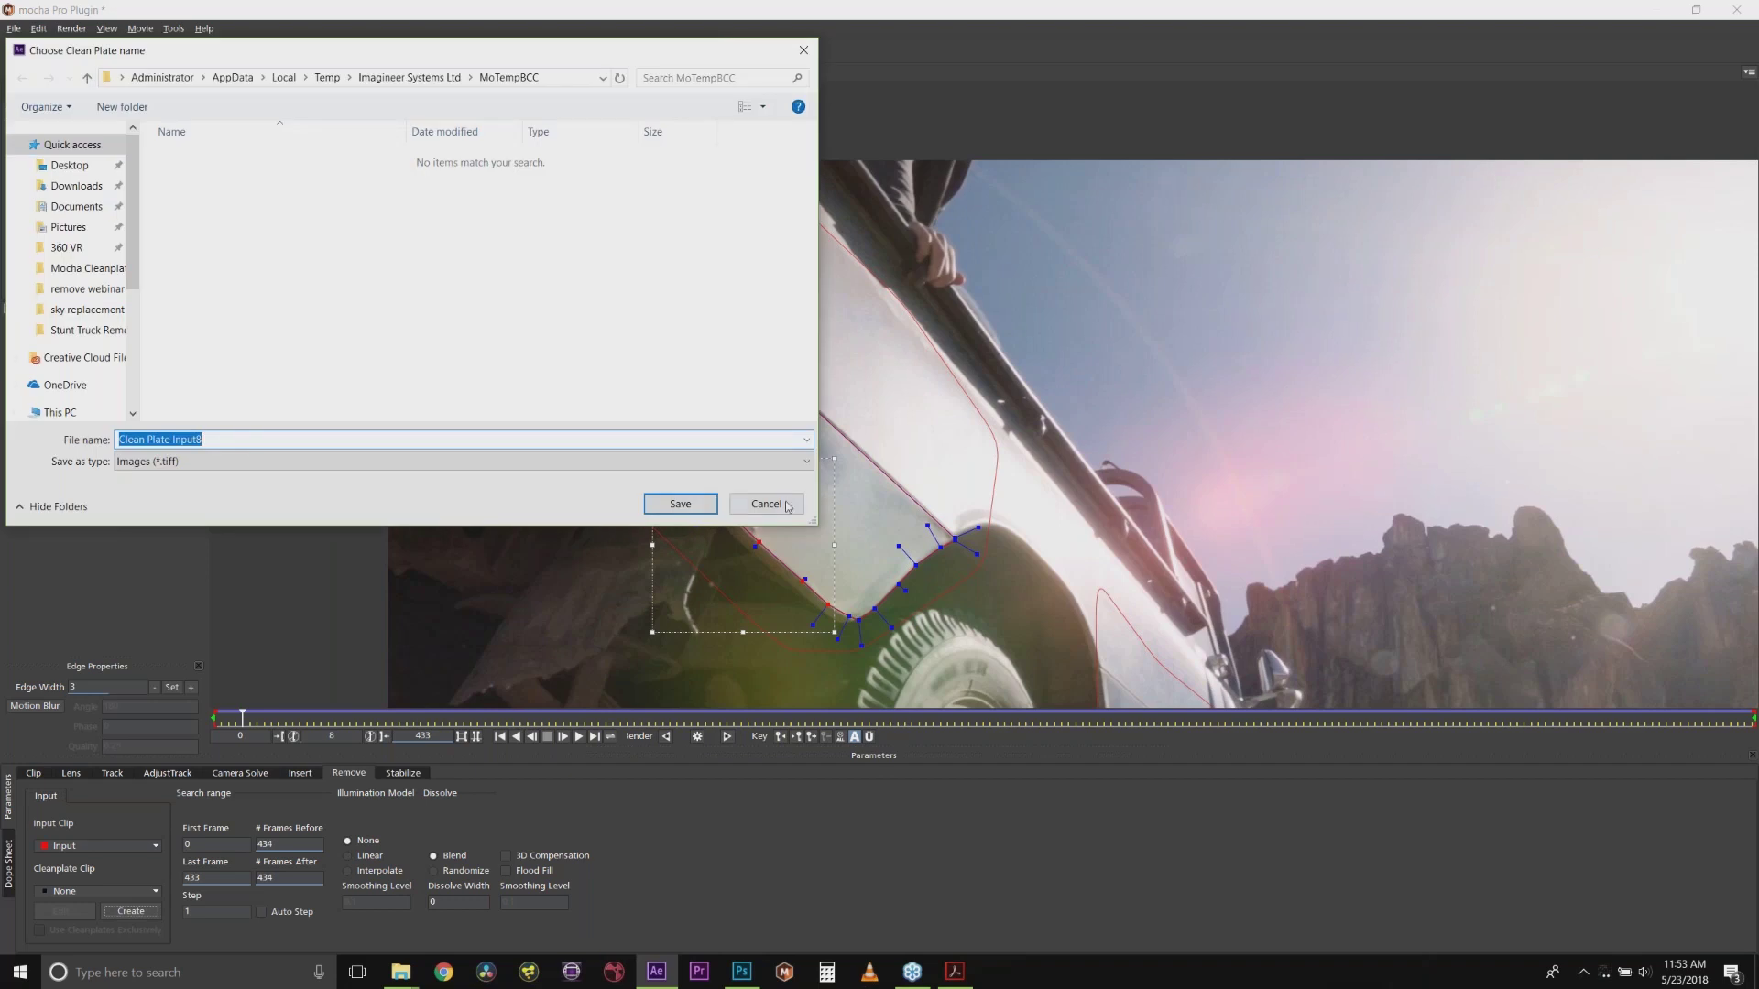
pyautogui.click(777, 505)
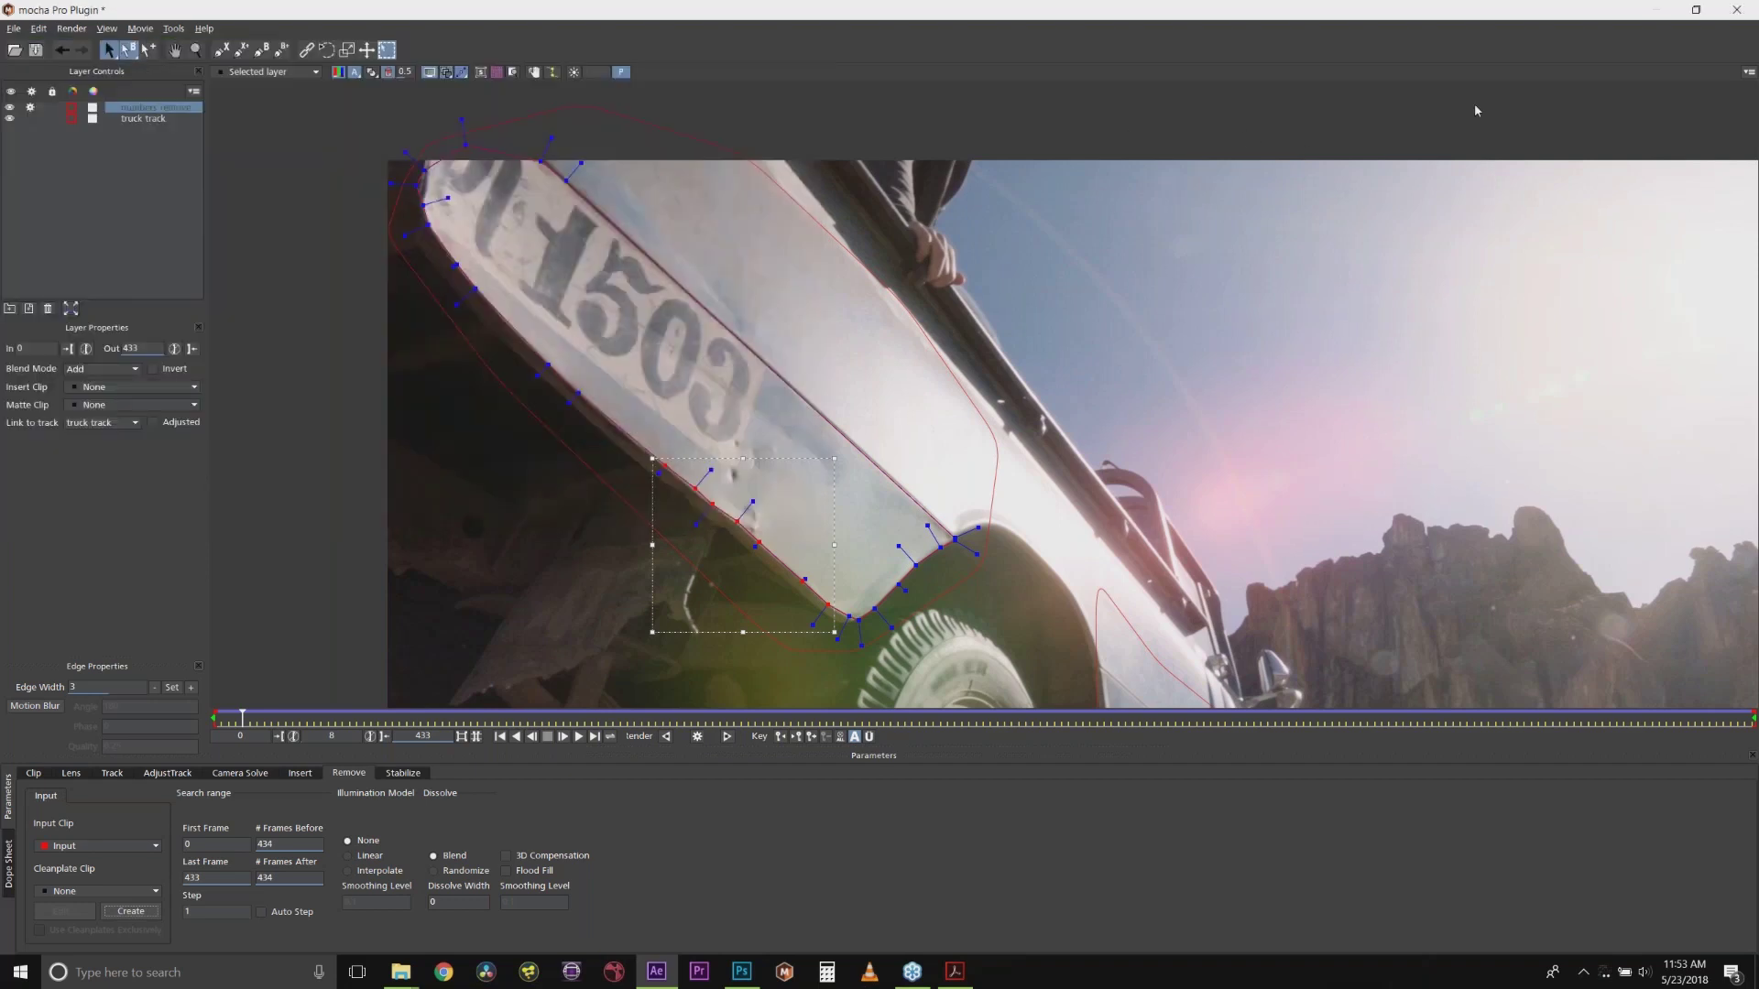
pyautogui.click(1737, 6)
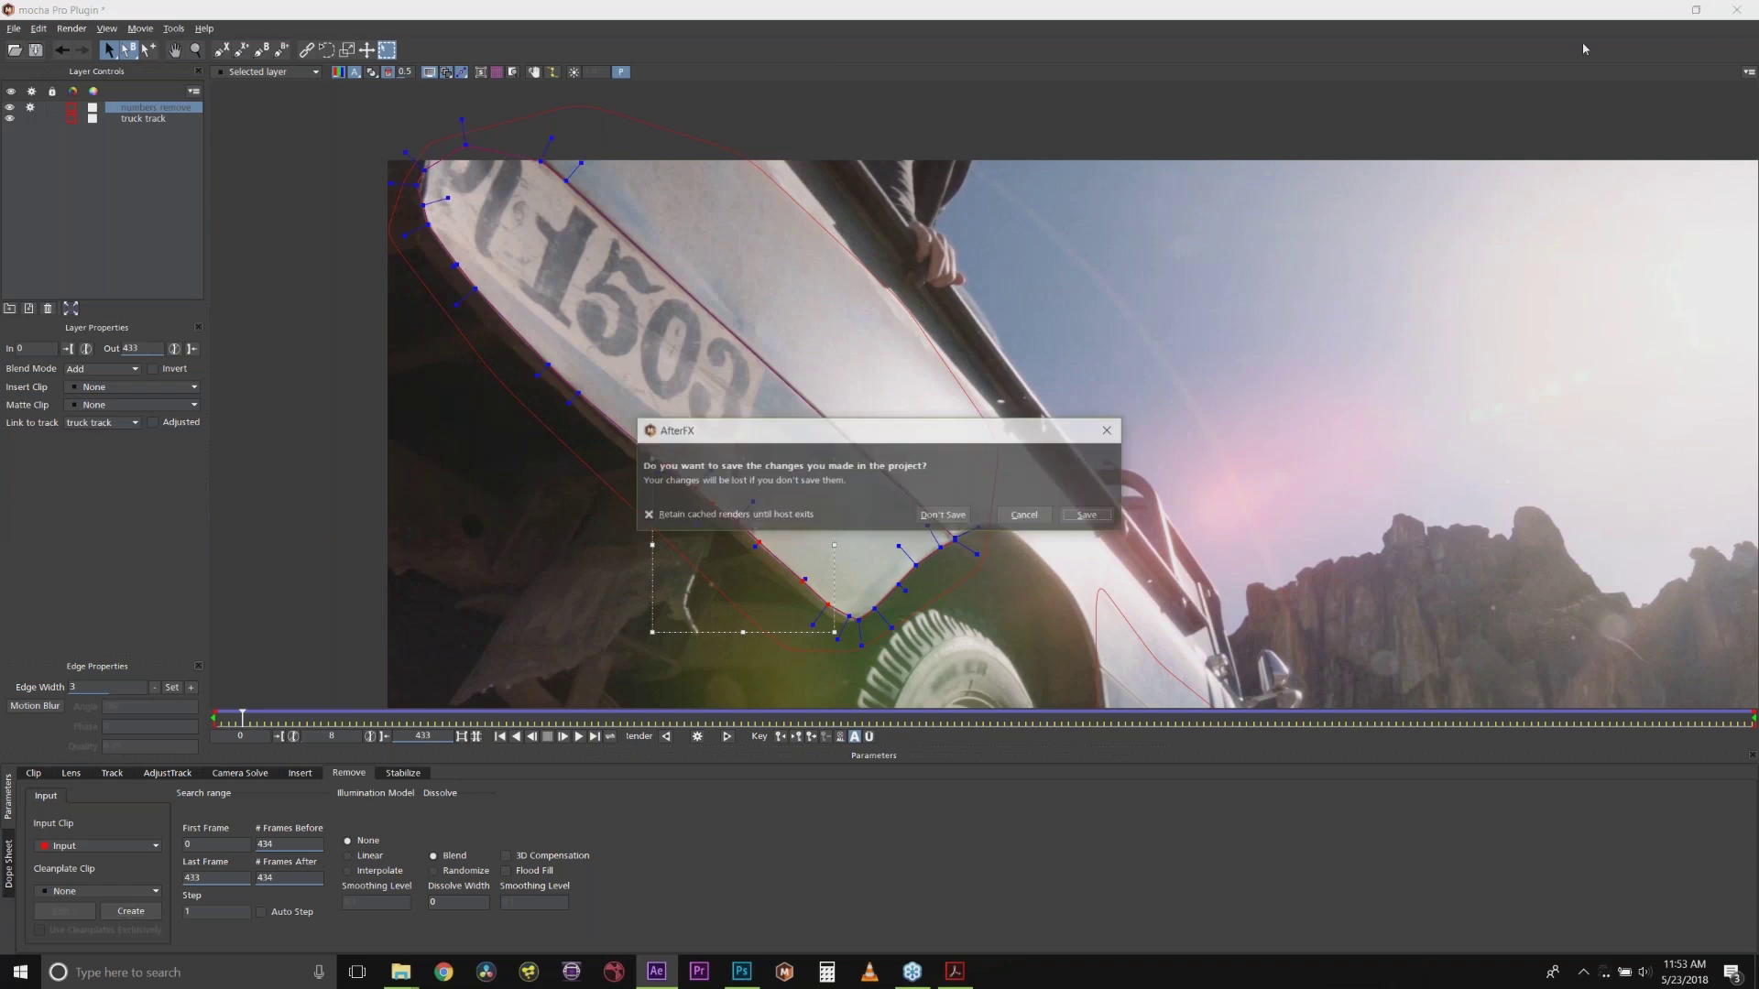
pyautogui.click(945, 517)
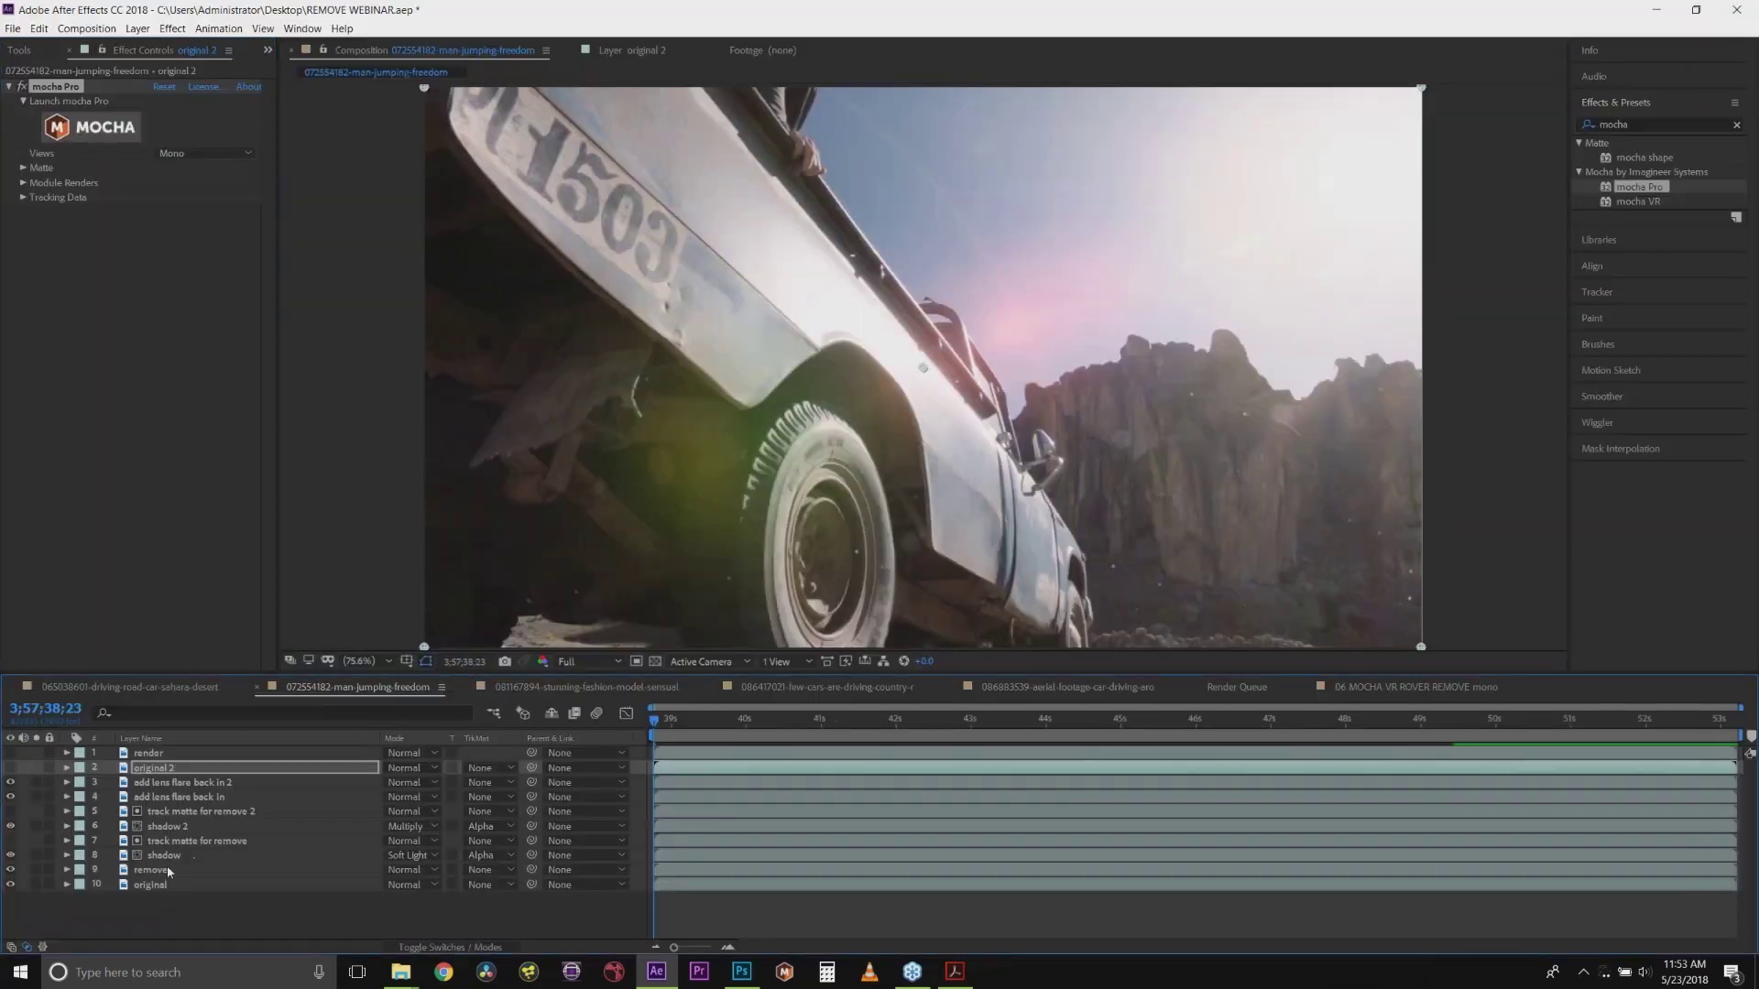
# Step: Open the composition's remove layer in mocha Pro, select its remove spline layer, and view the Selected layer clip
pyautogui.click(168, 872)
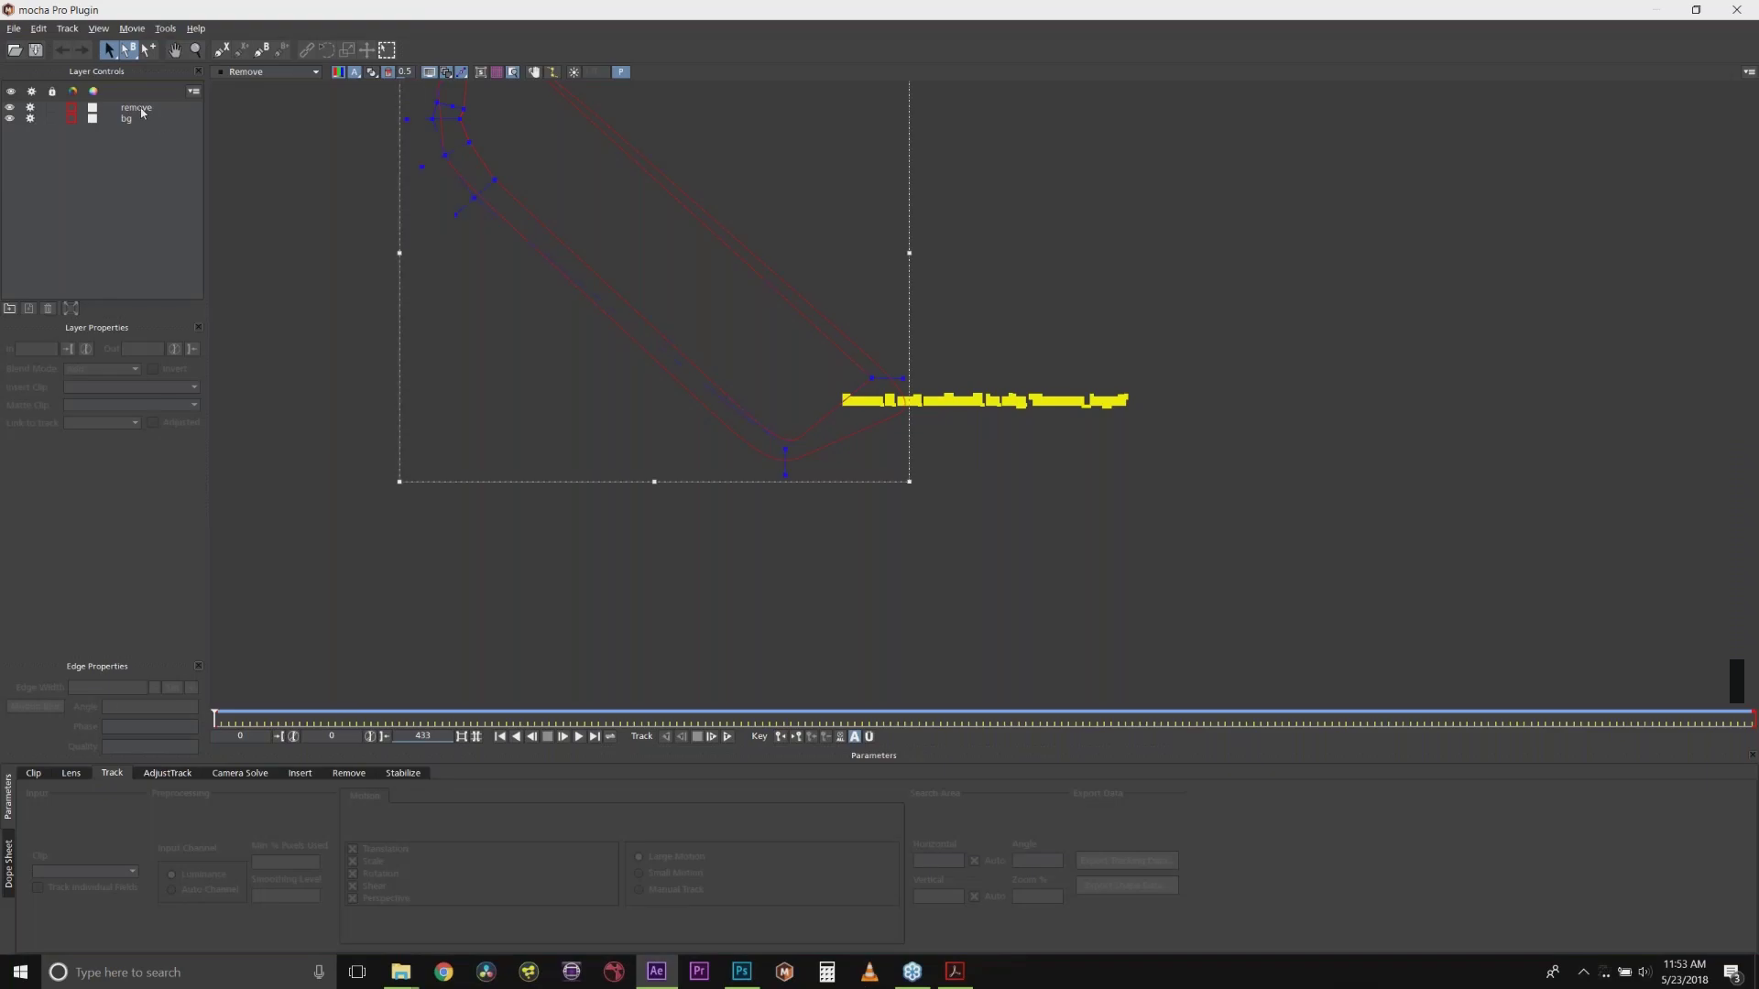
pyautogui.click(316, 70)
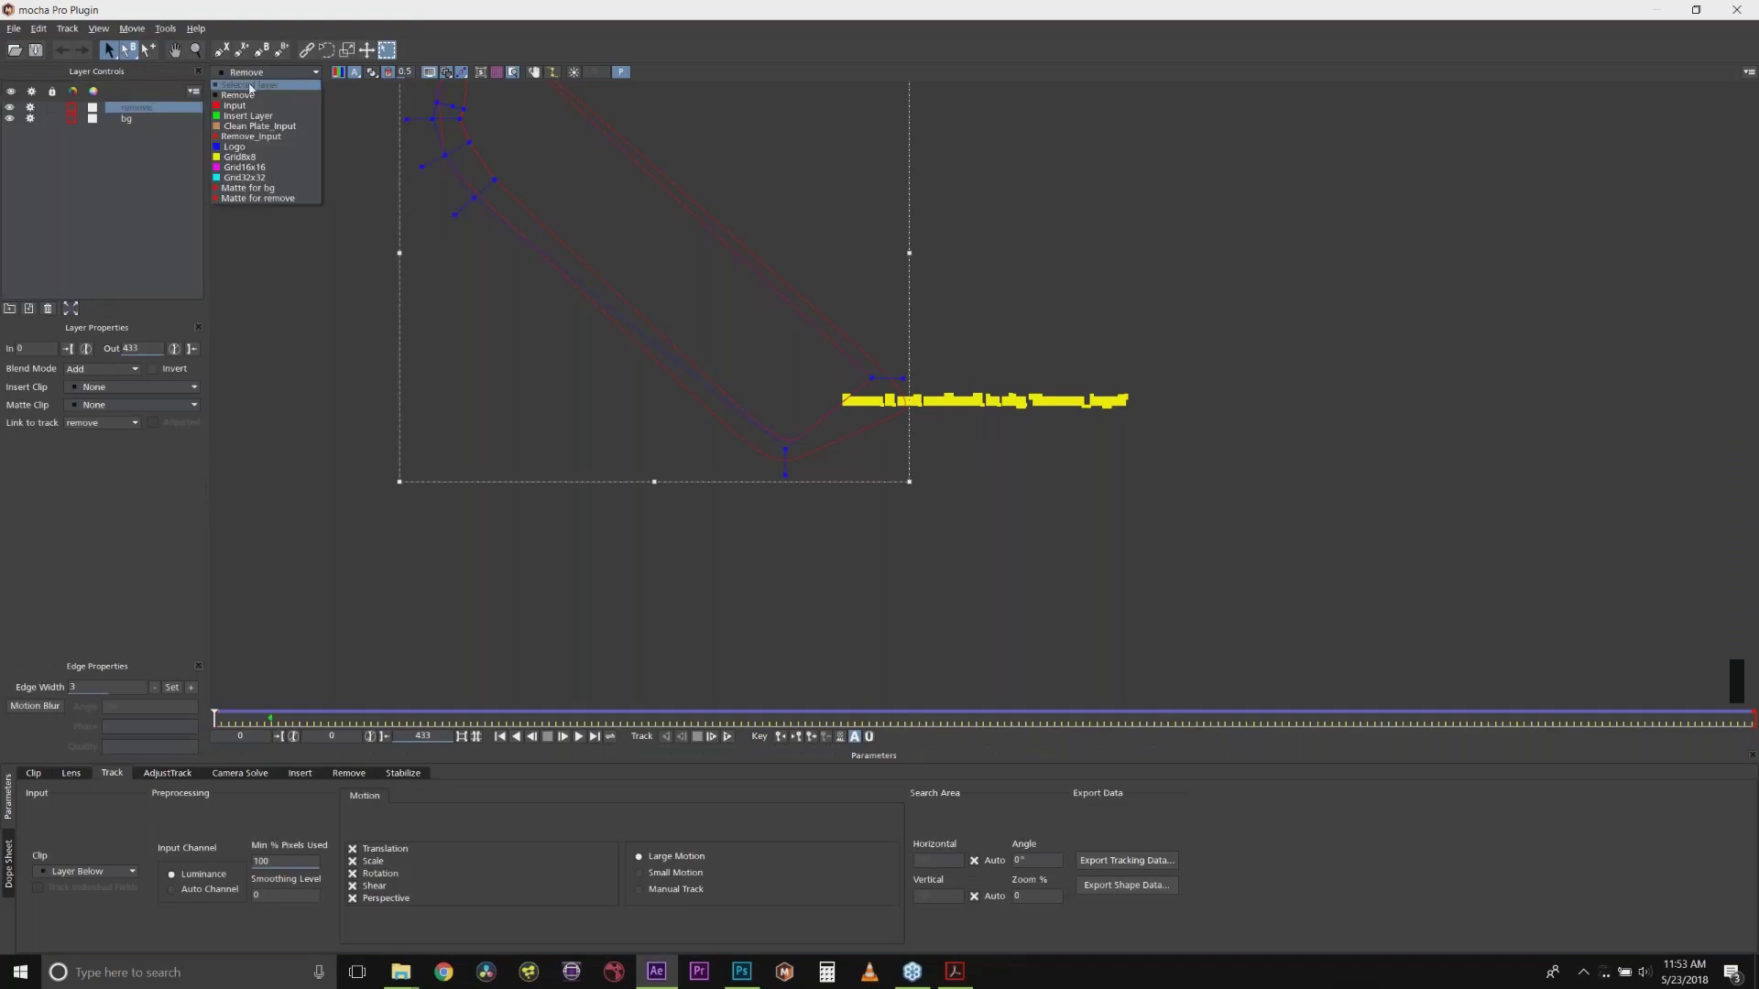
pyautogui.click(250, 85)
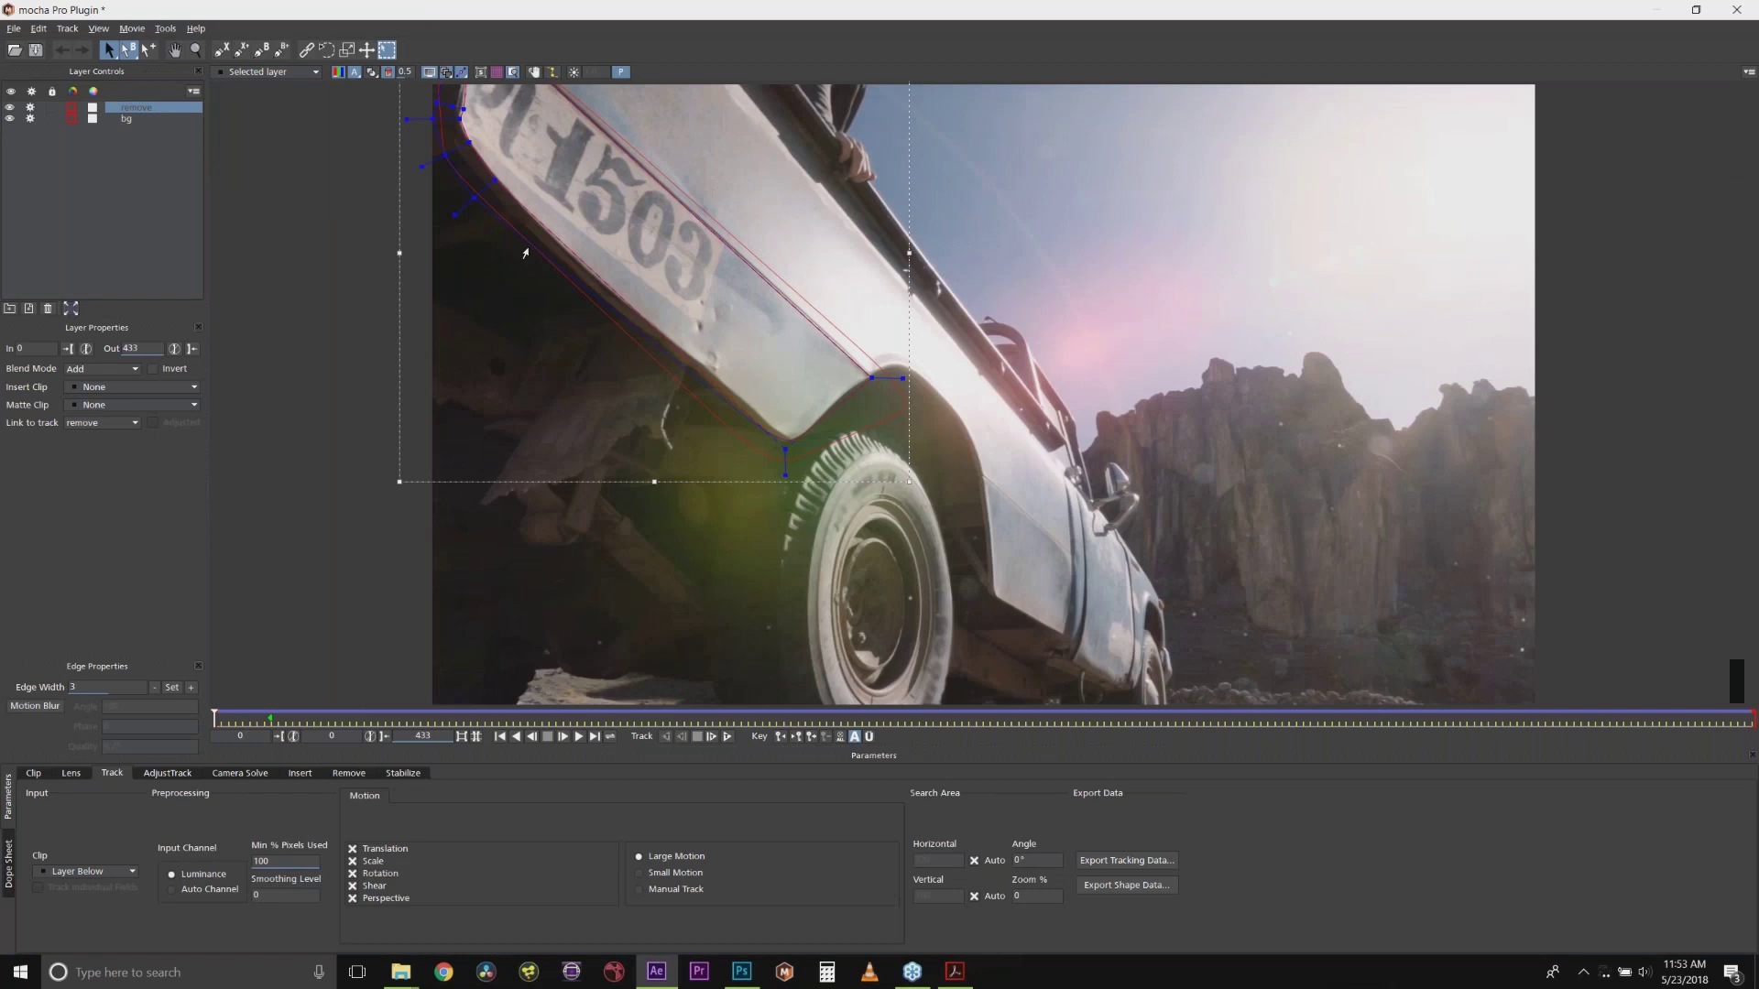
pyautogui.click(486, 269)
pyautogui.click(508, 205)
# Step: Review the clean plate assigned in the Remove settings and render the number removal on frame 0
pyautogui.click(349, 773)
pyautogui.click(62, 911)
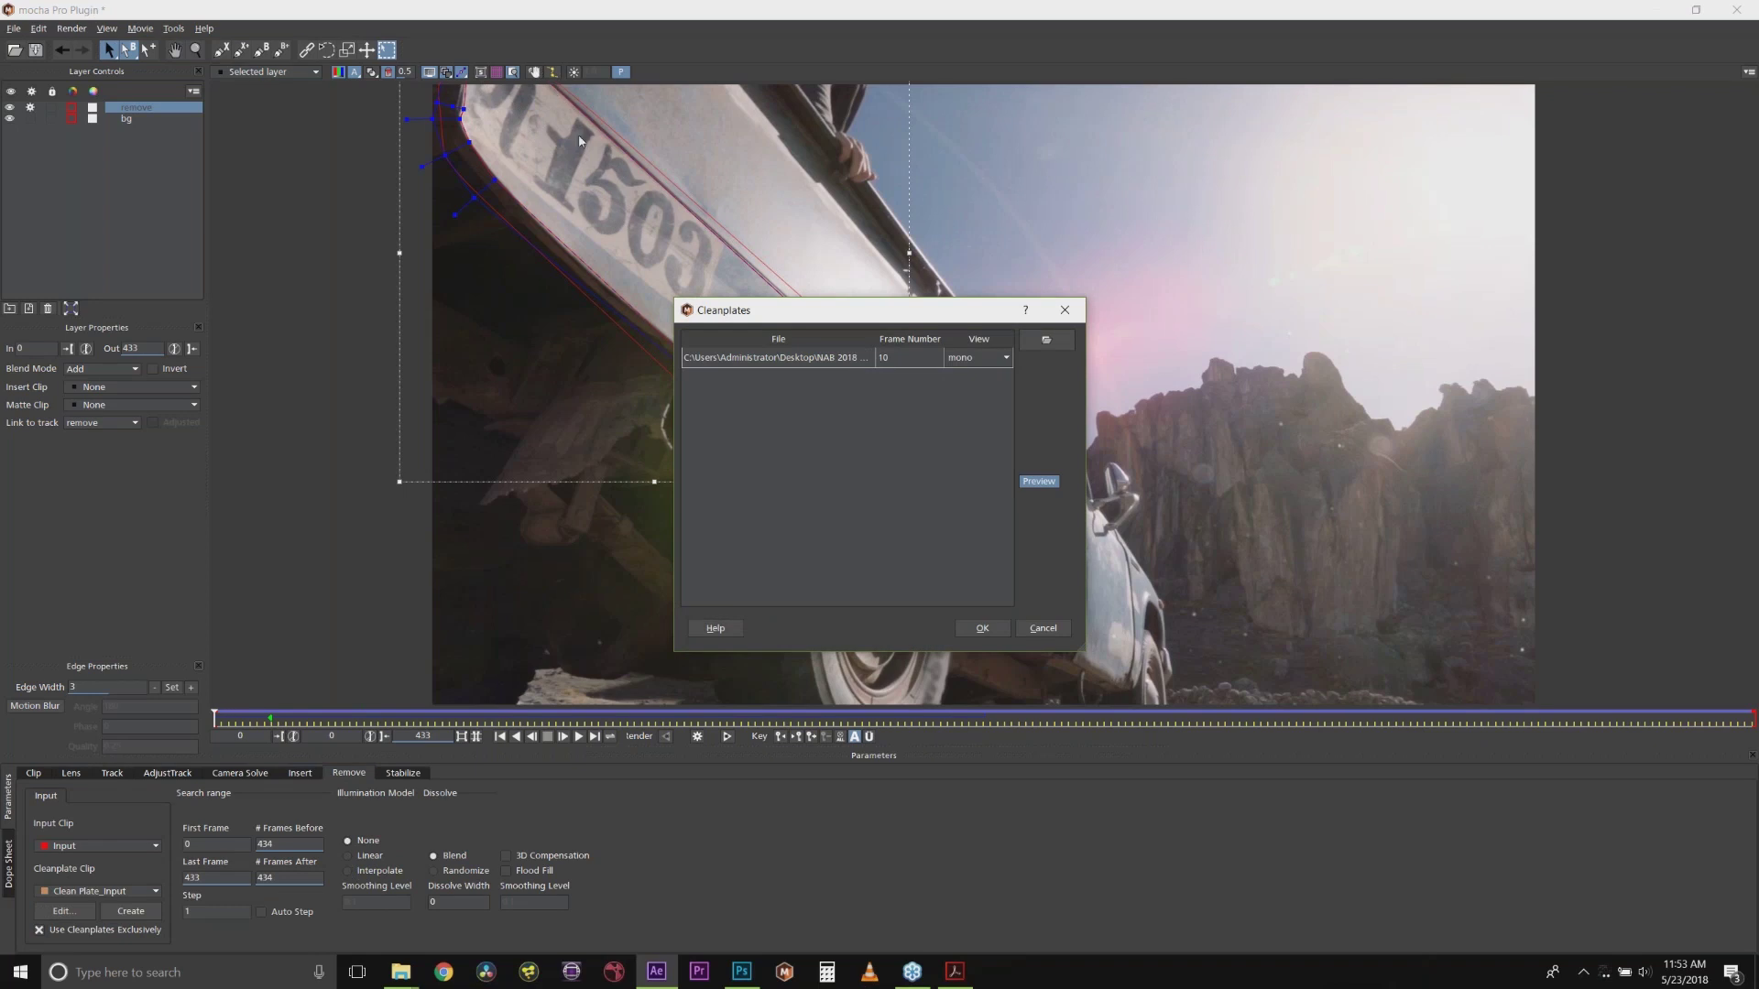
pyautogui.moveTo(781, 311); pyautogui.dragTo(920, 263)
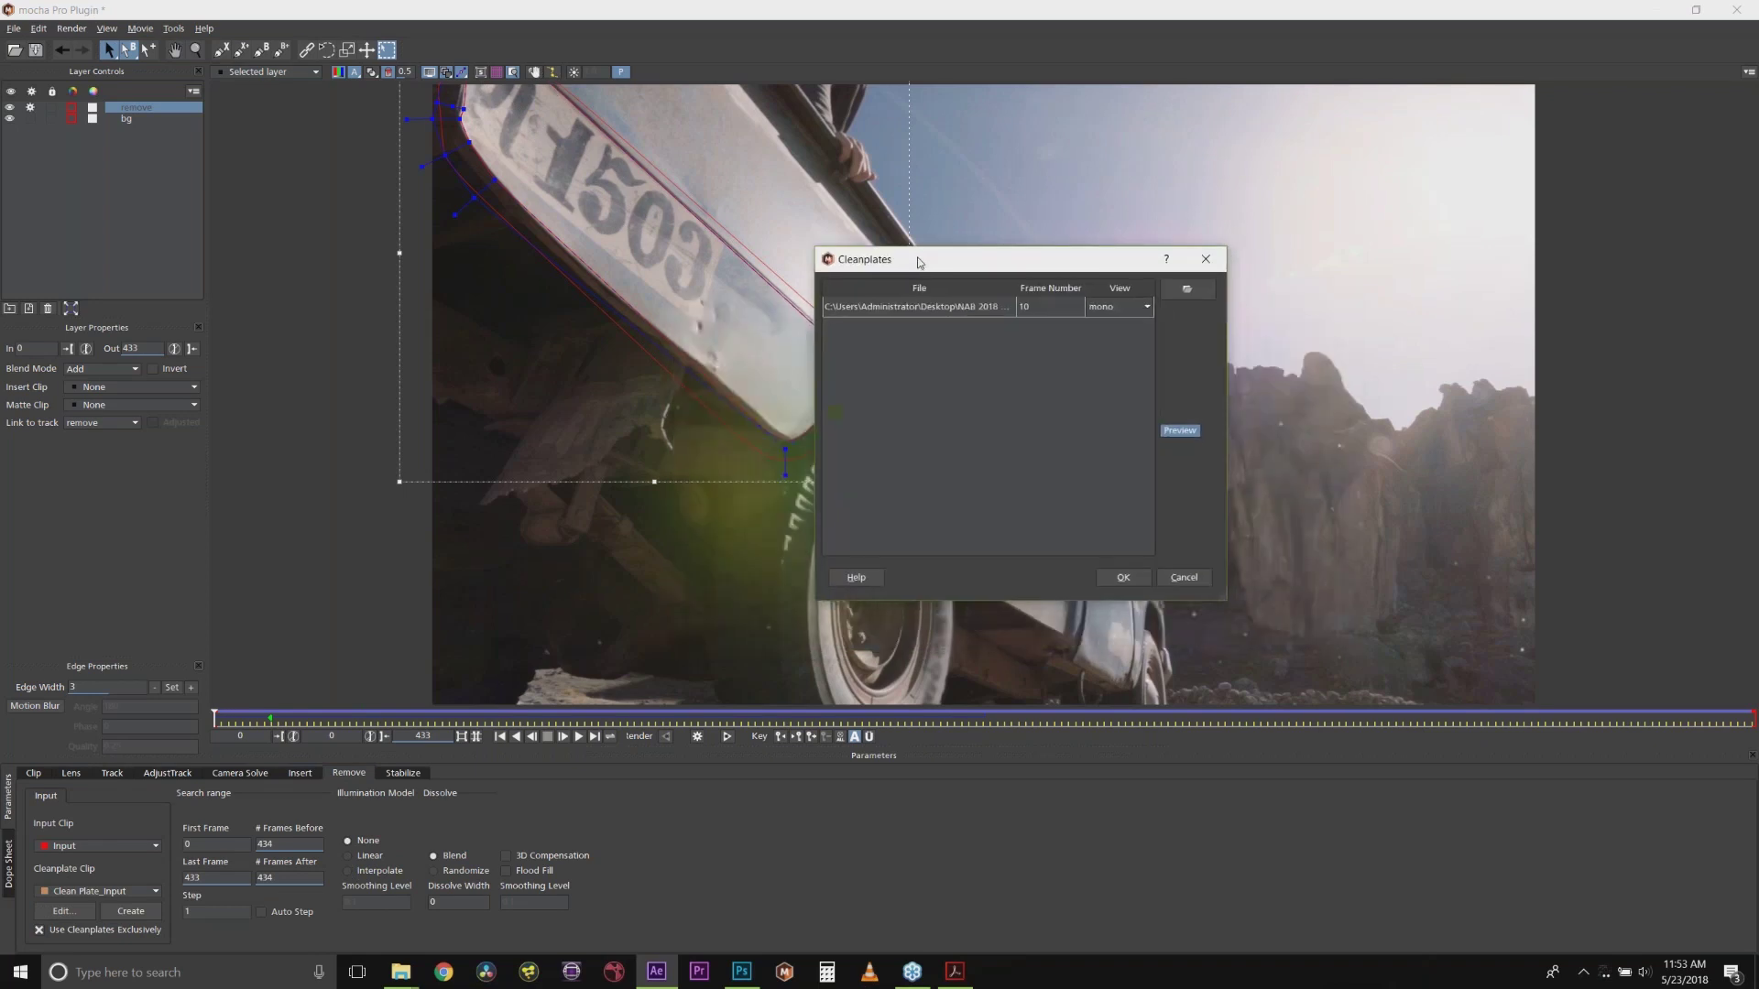
pyautogui.click(1119, 577)
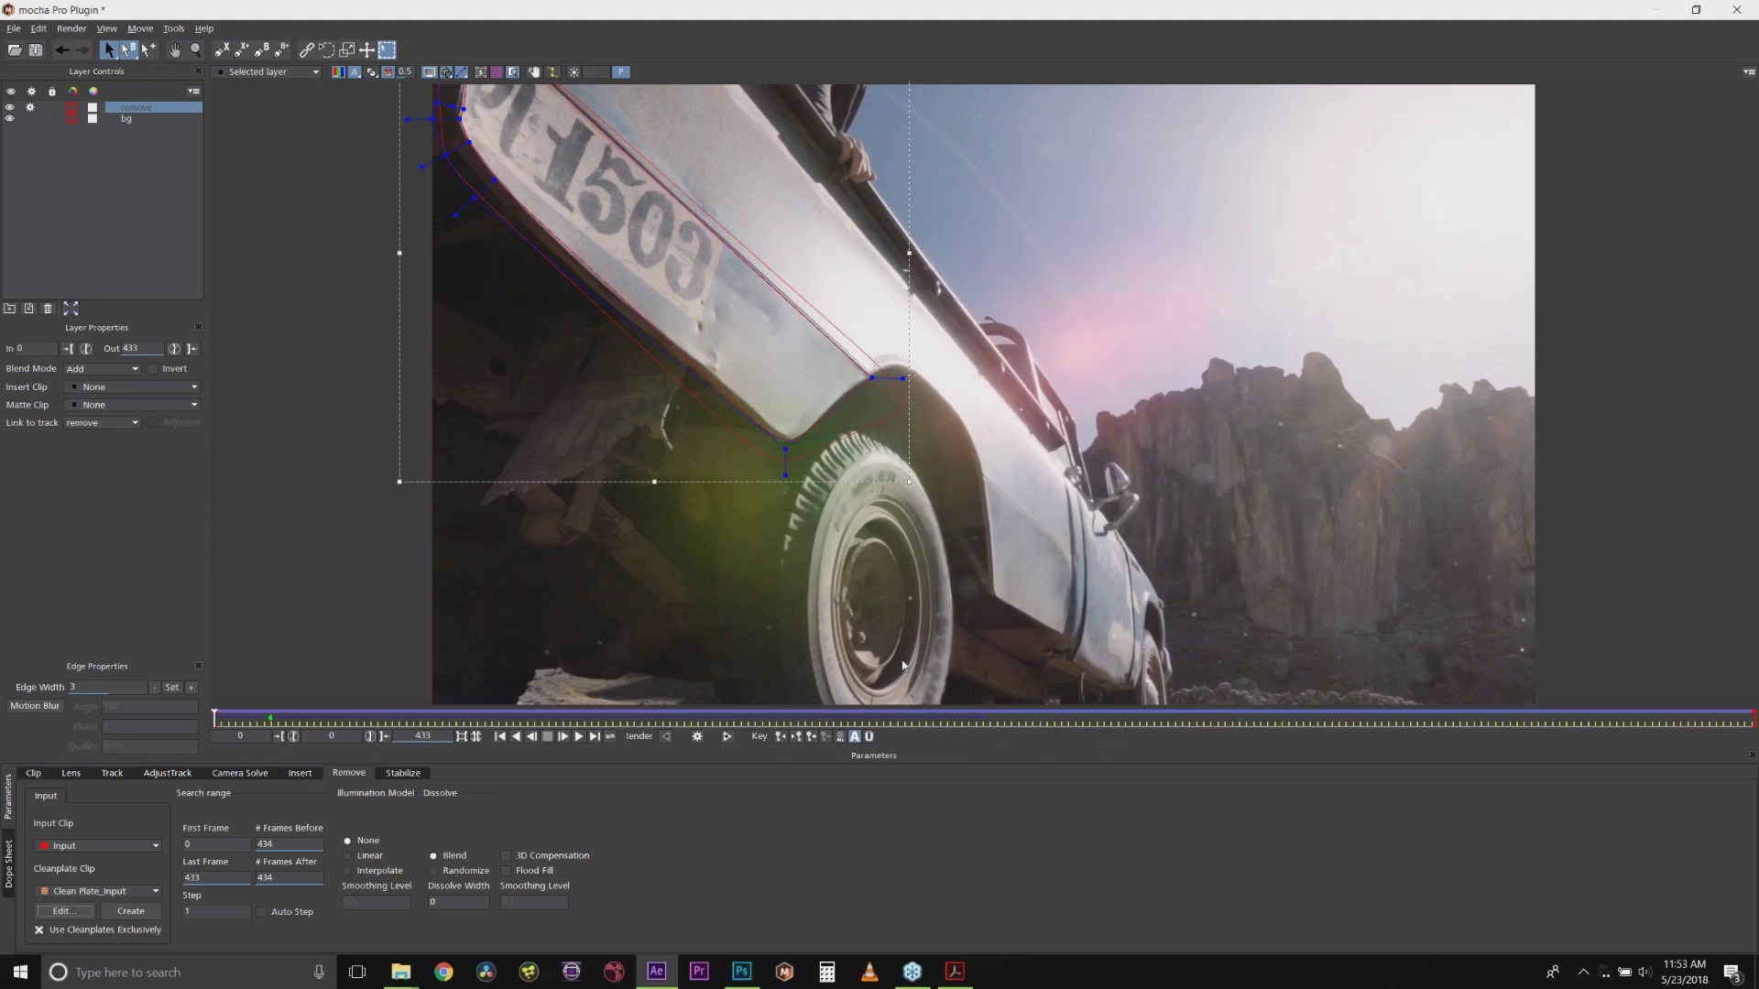
pyautogui.click(699, 739)
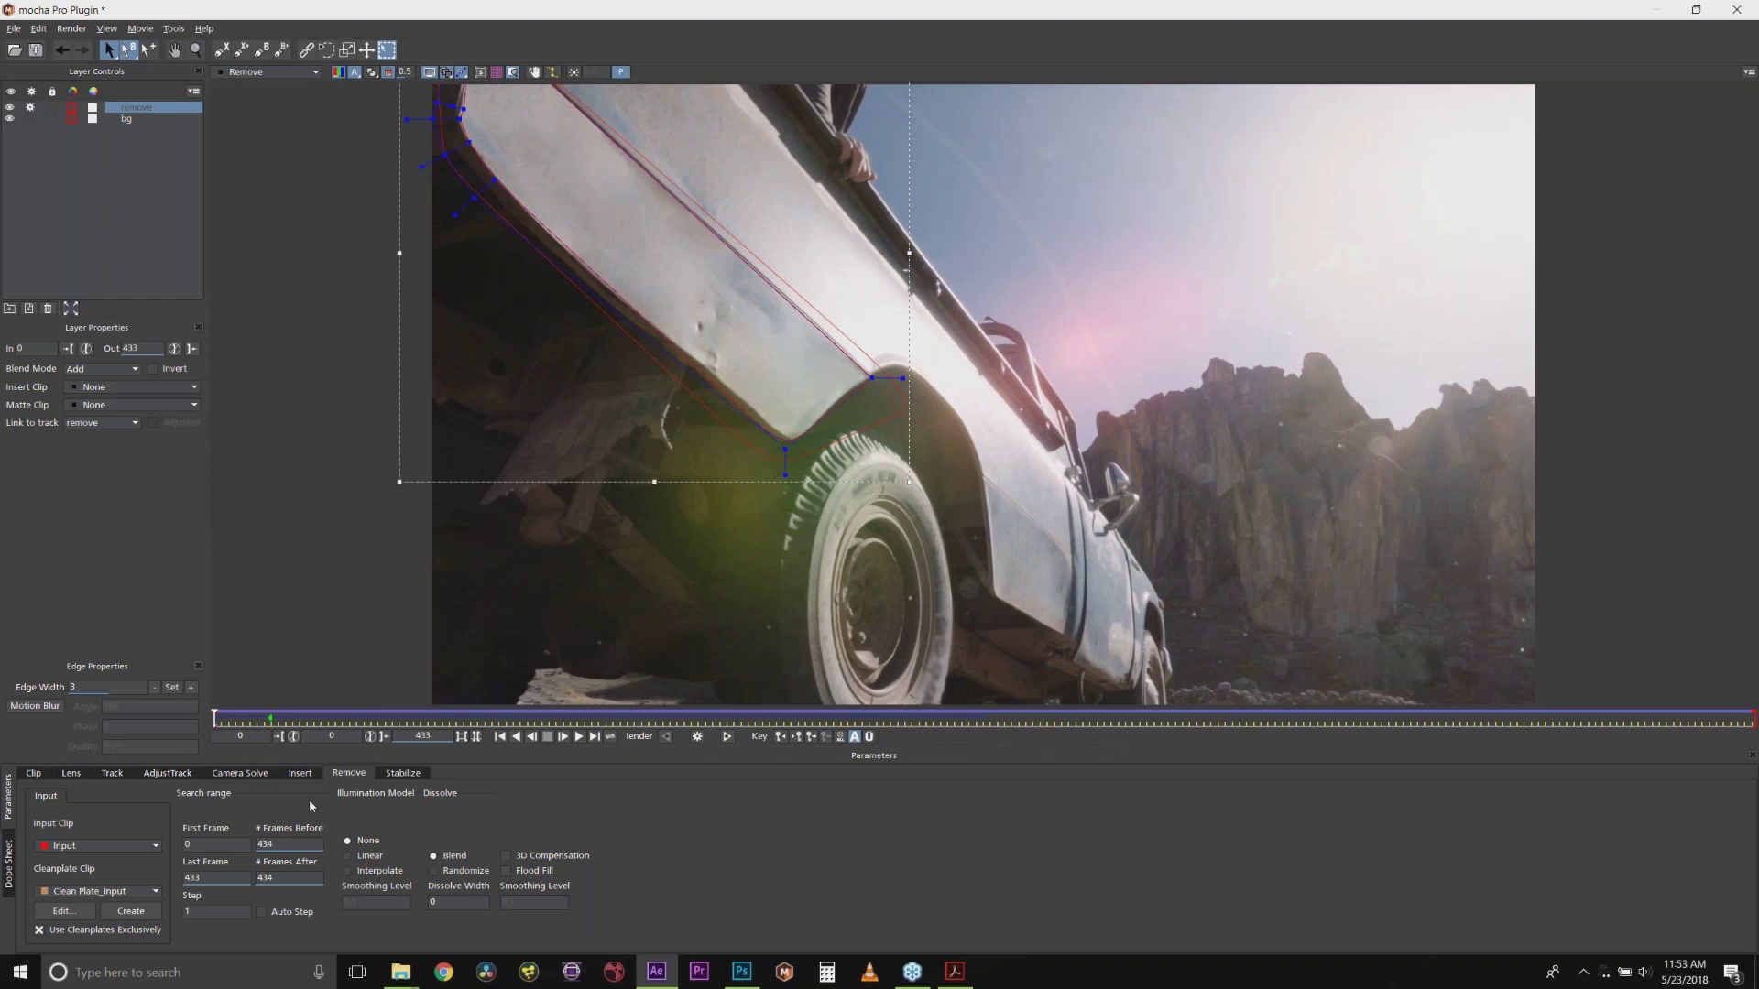
# Step: Test the removal at frame 124 by rendering it with the Linear and Interpolate illumination models
pyautogui.press('.')
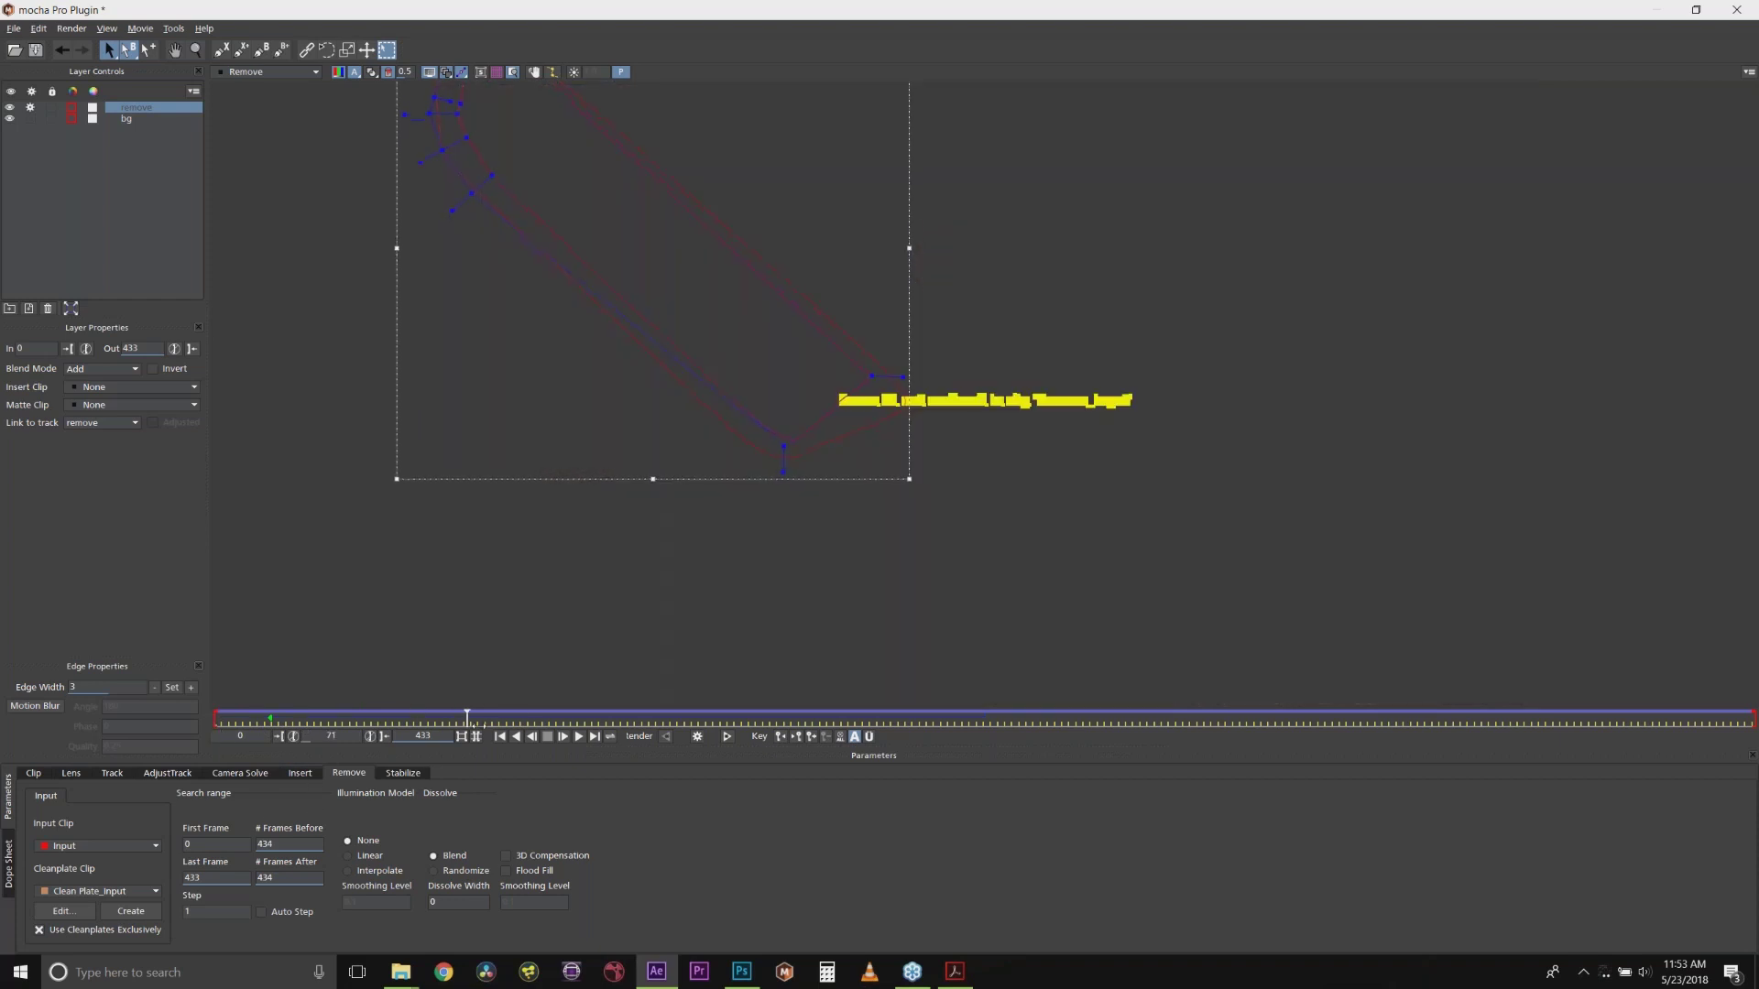
pyautogui.click(275, 71)
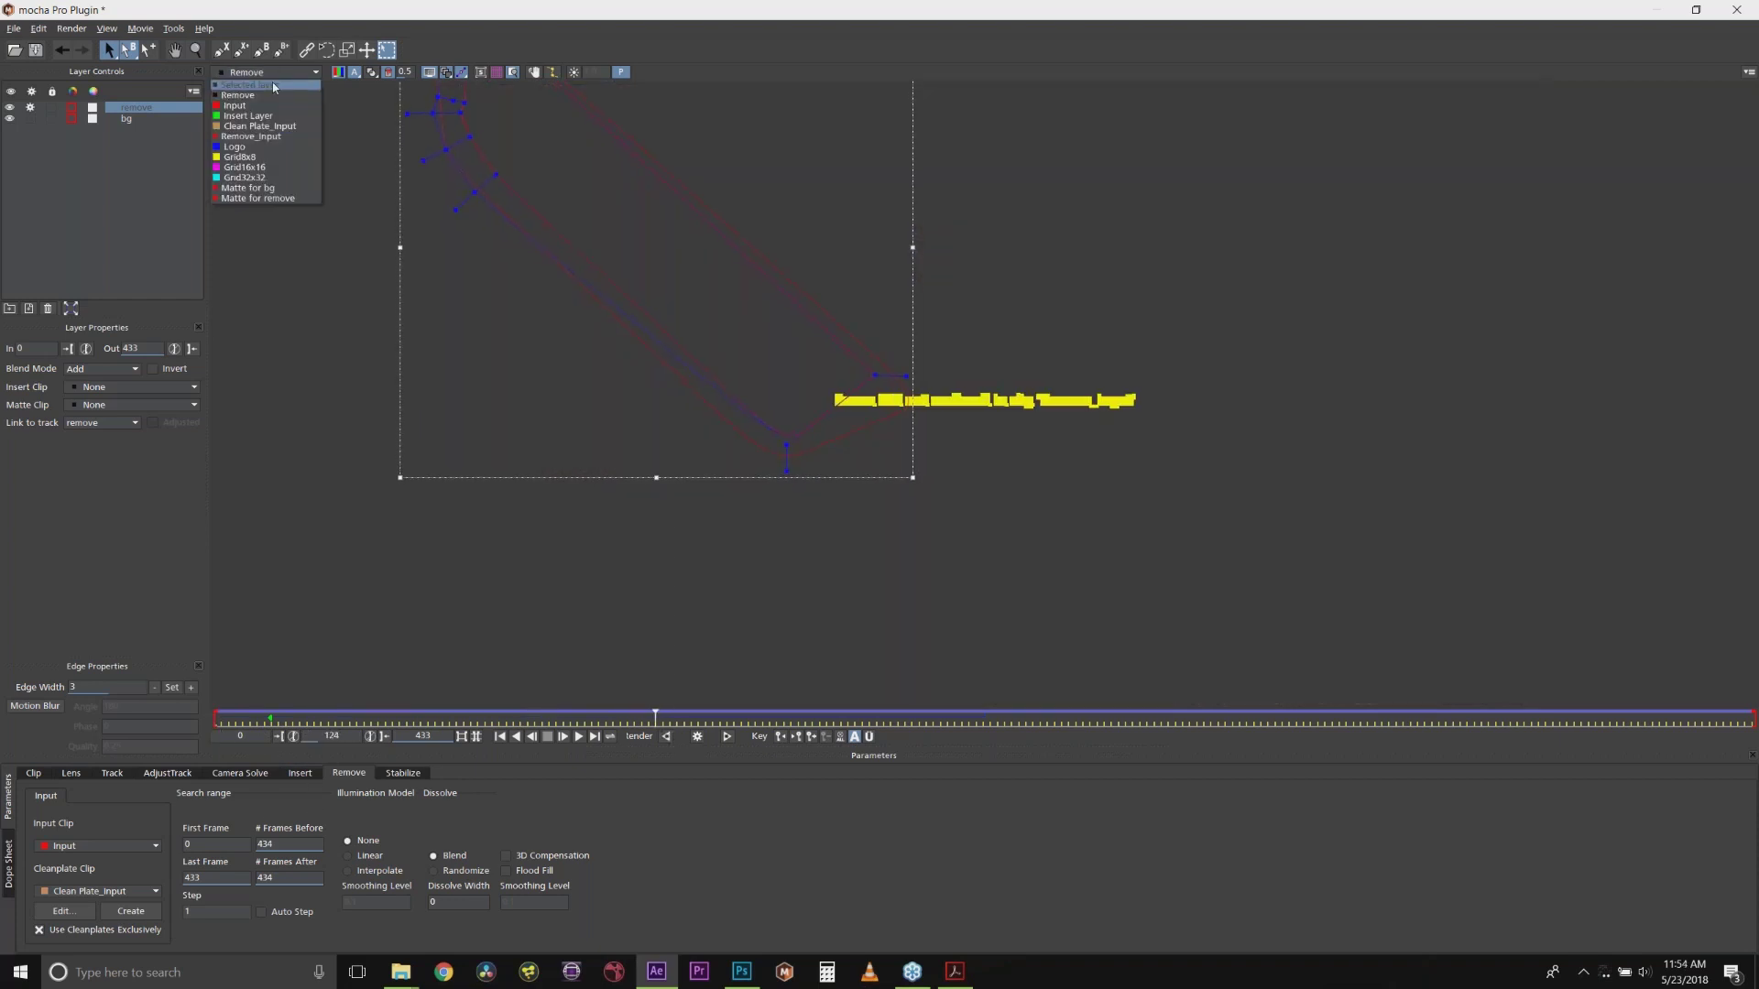
pyautogui.click(273, 86)
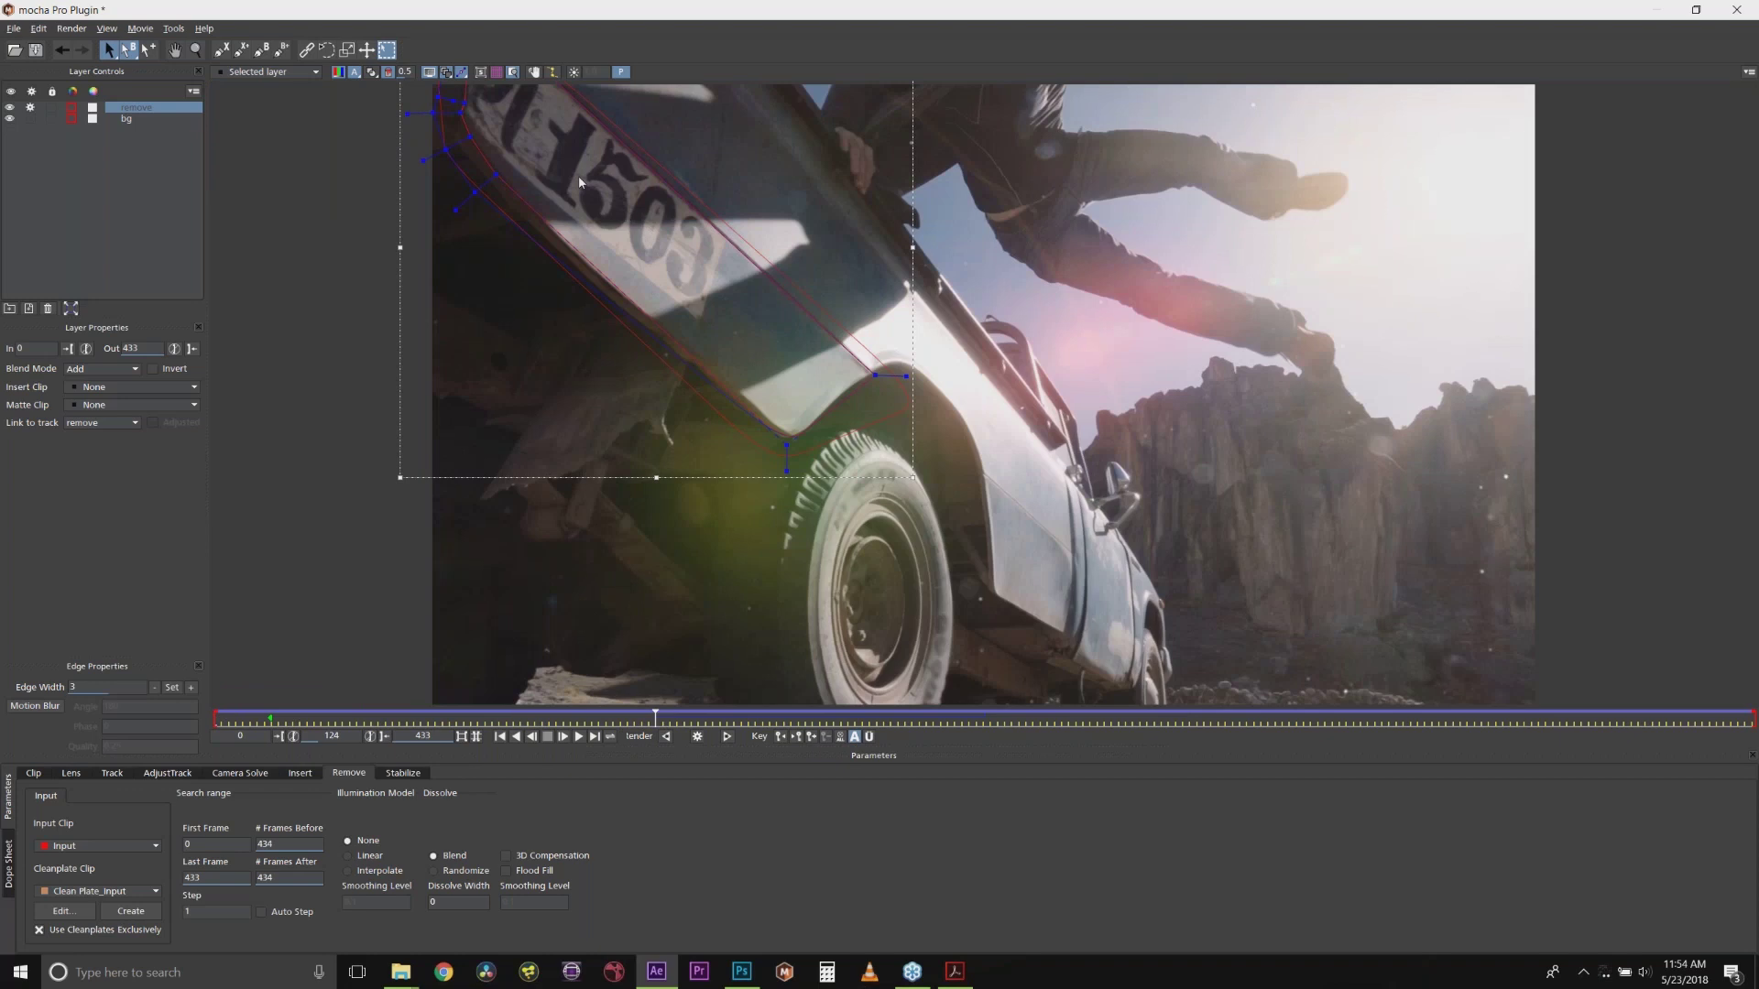
pyautogui.click(360, 852)
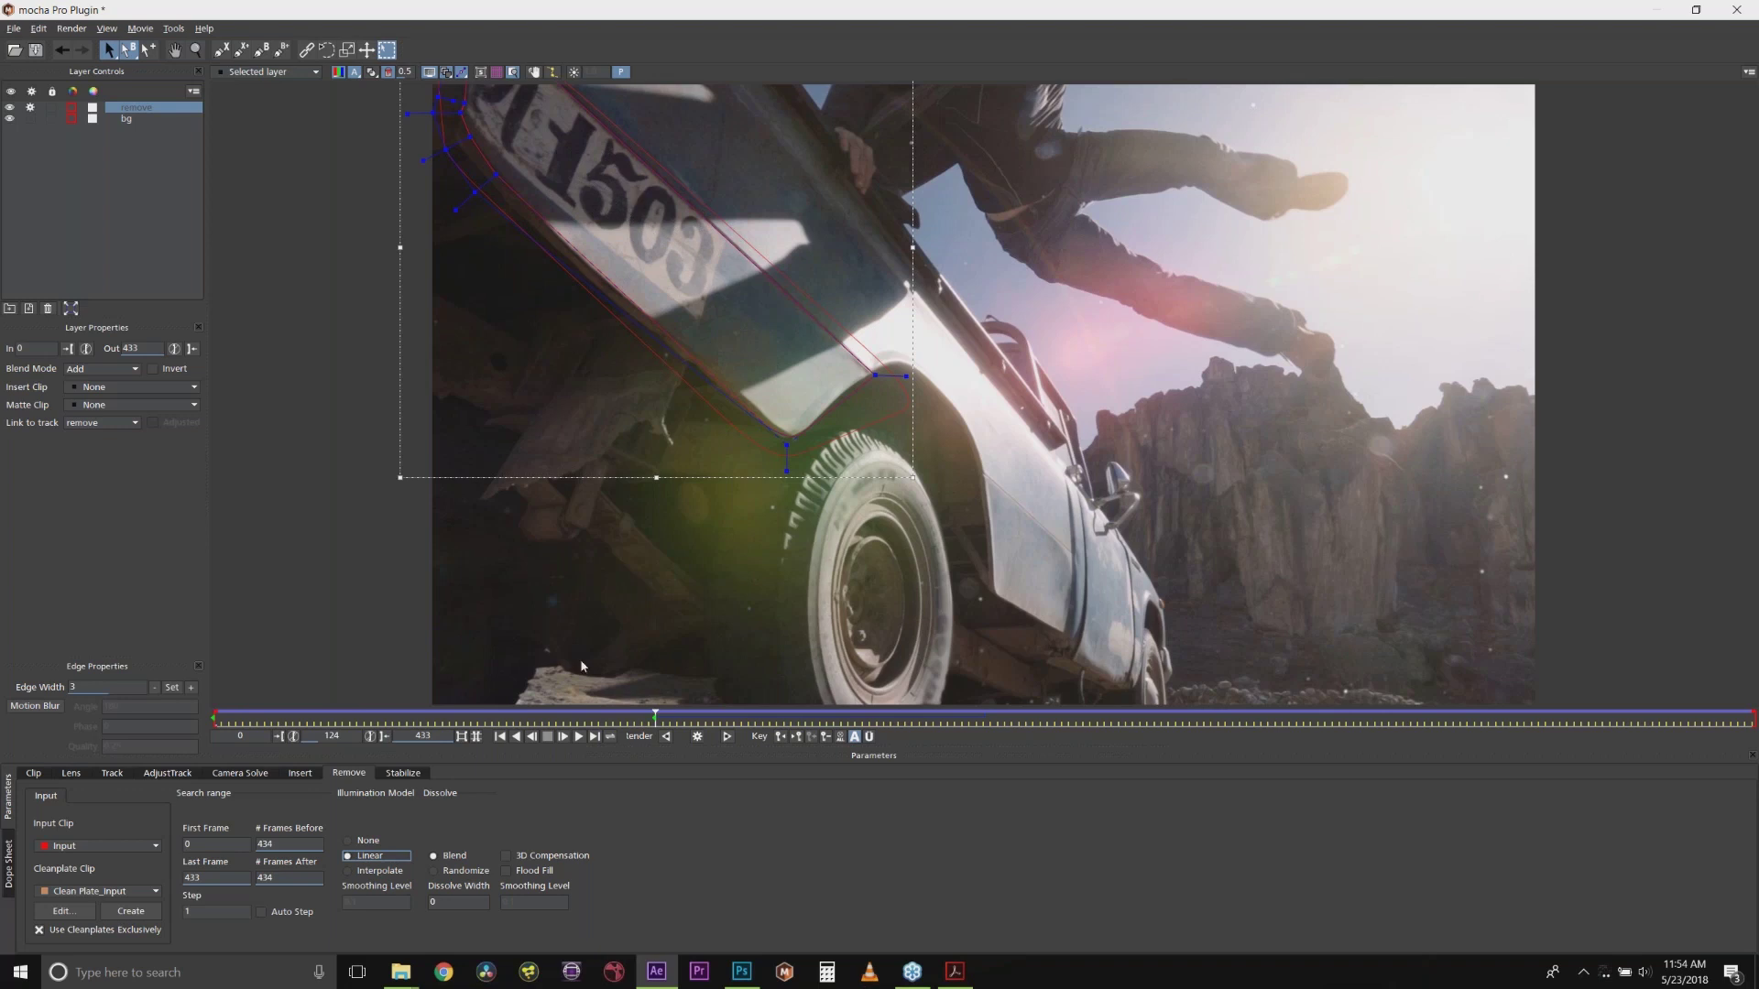
pyautogui.click(698, 737)
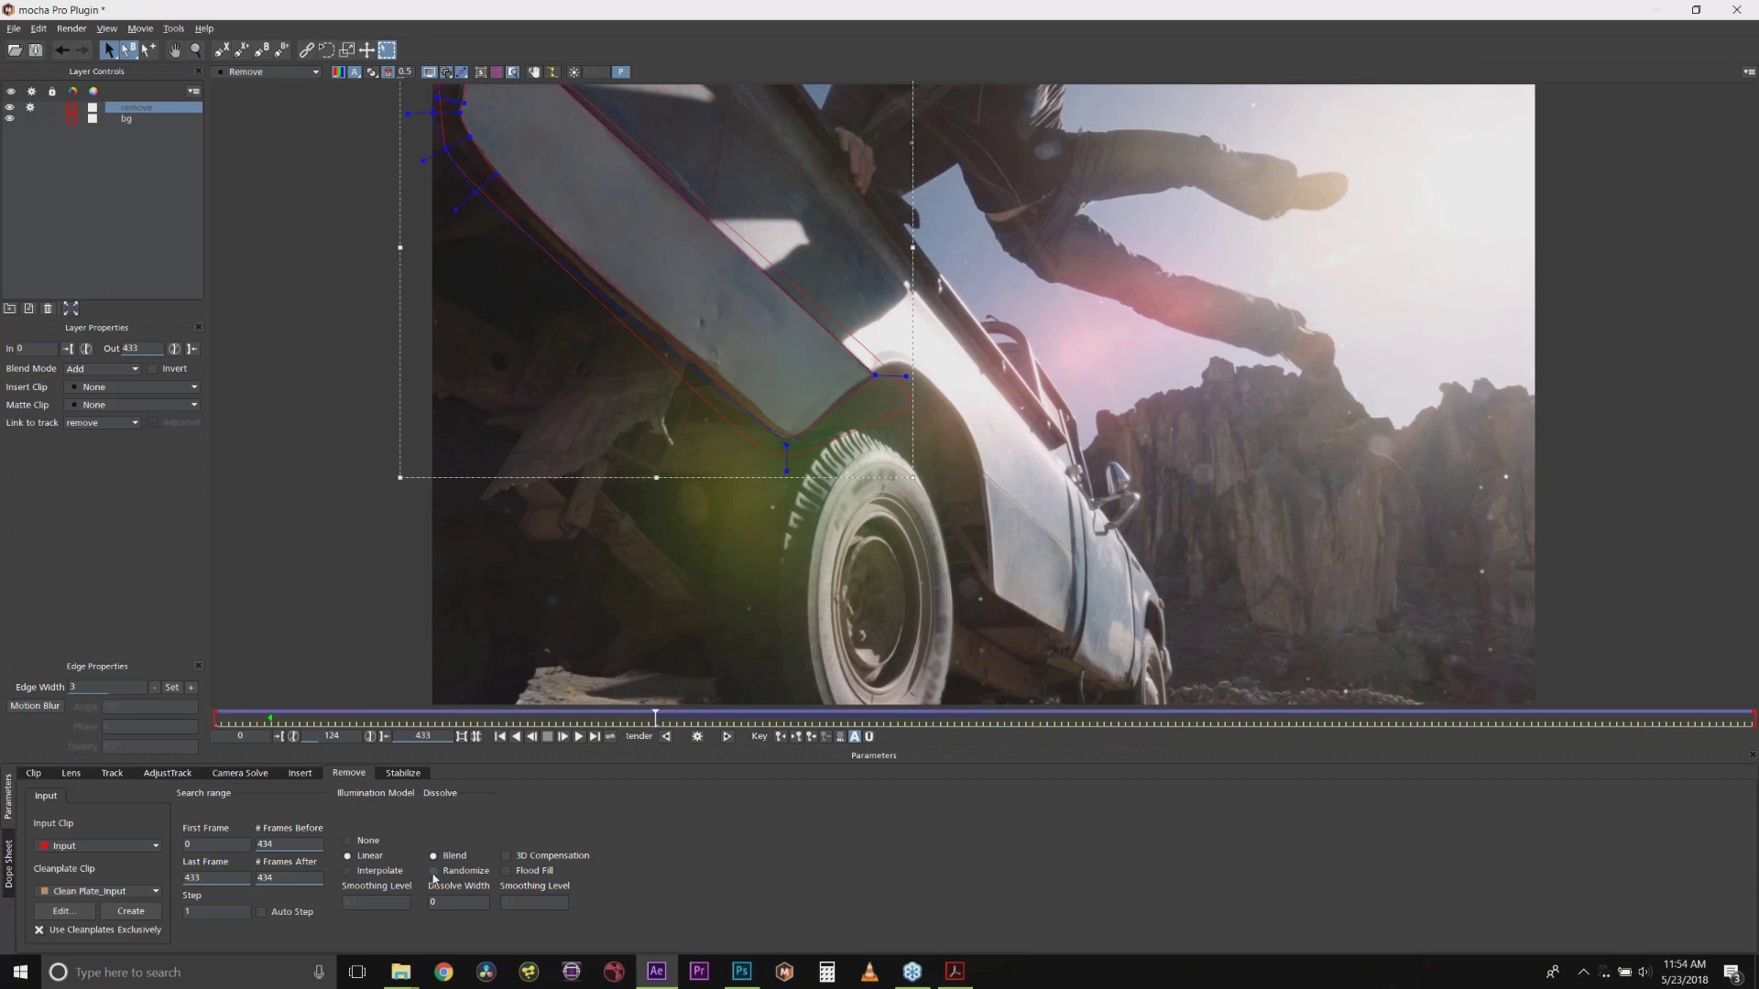
pyautogui.click(370, 875)
pyautogui.click(696, 738)
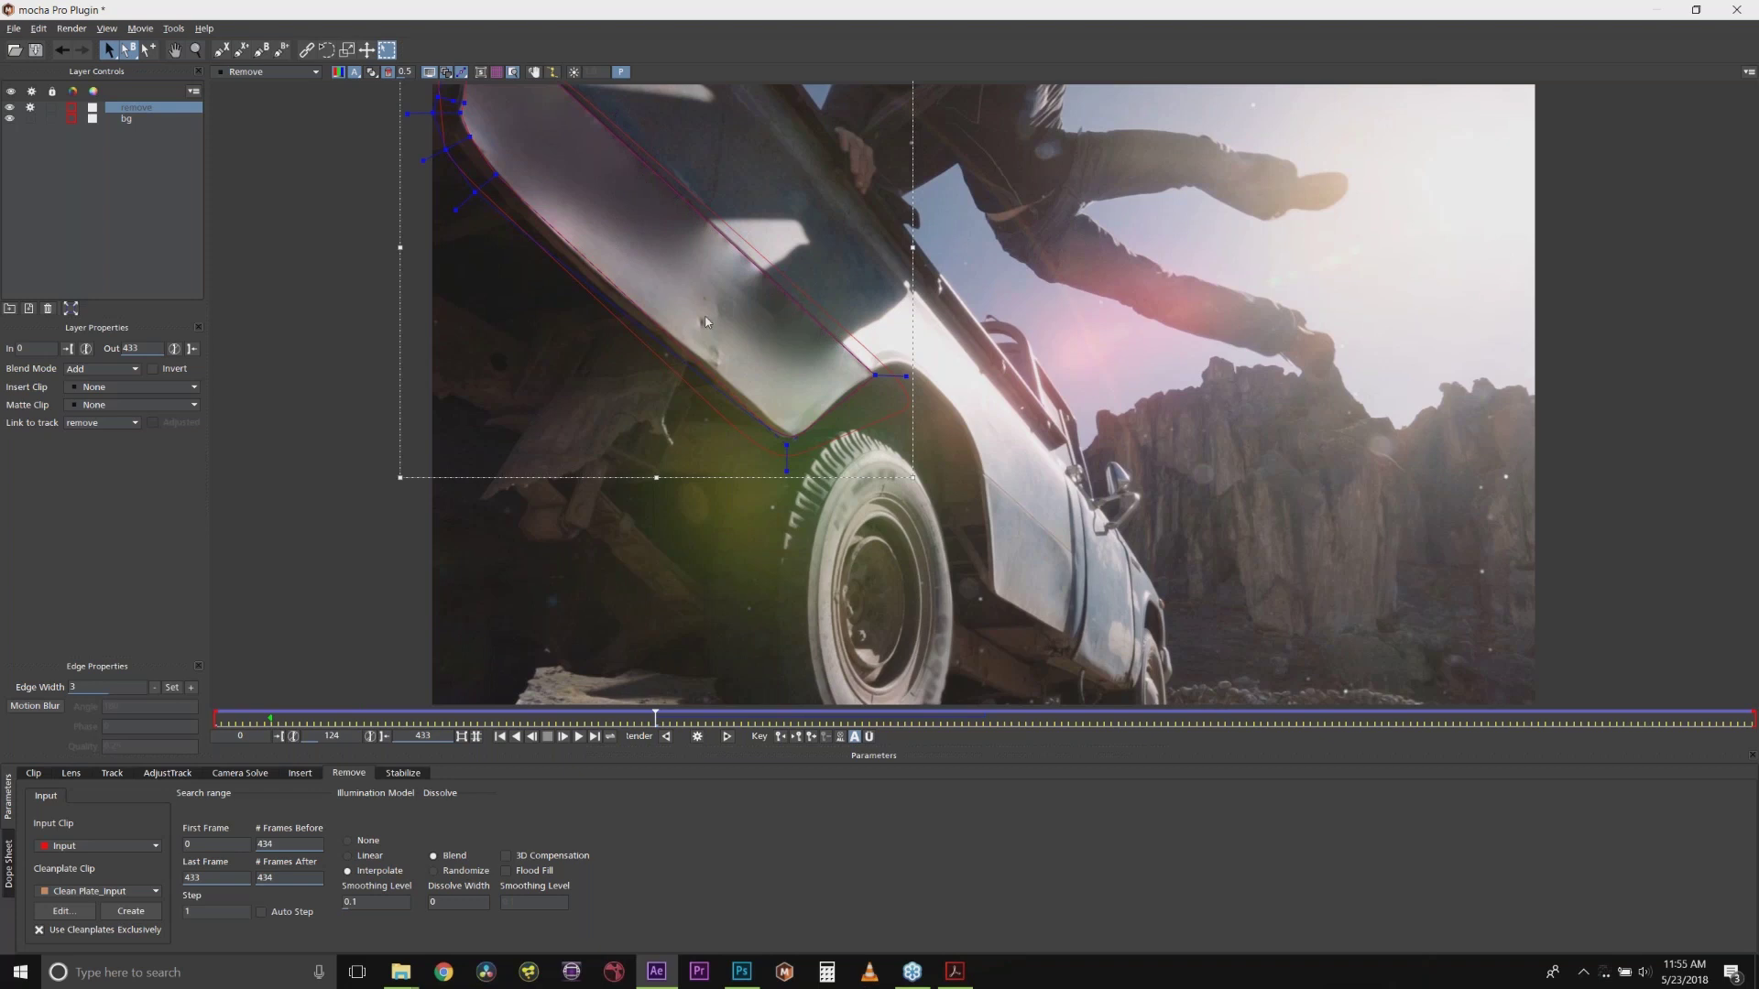
# Step: Re-render the frame with the illumination model set to None, and save and close the mocha Pro project
pyautogui.click(350, 841)
pyautogui.click(698, 736)
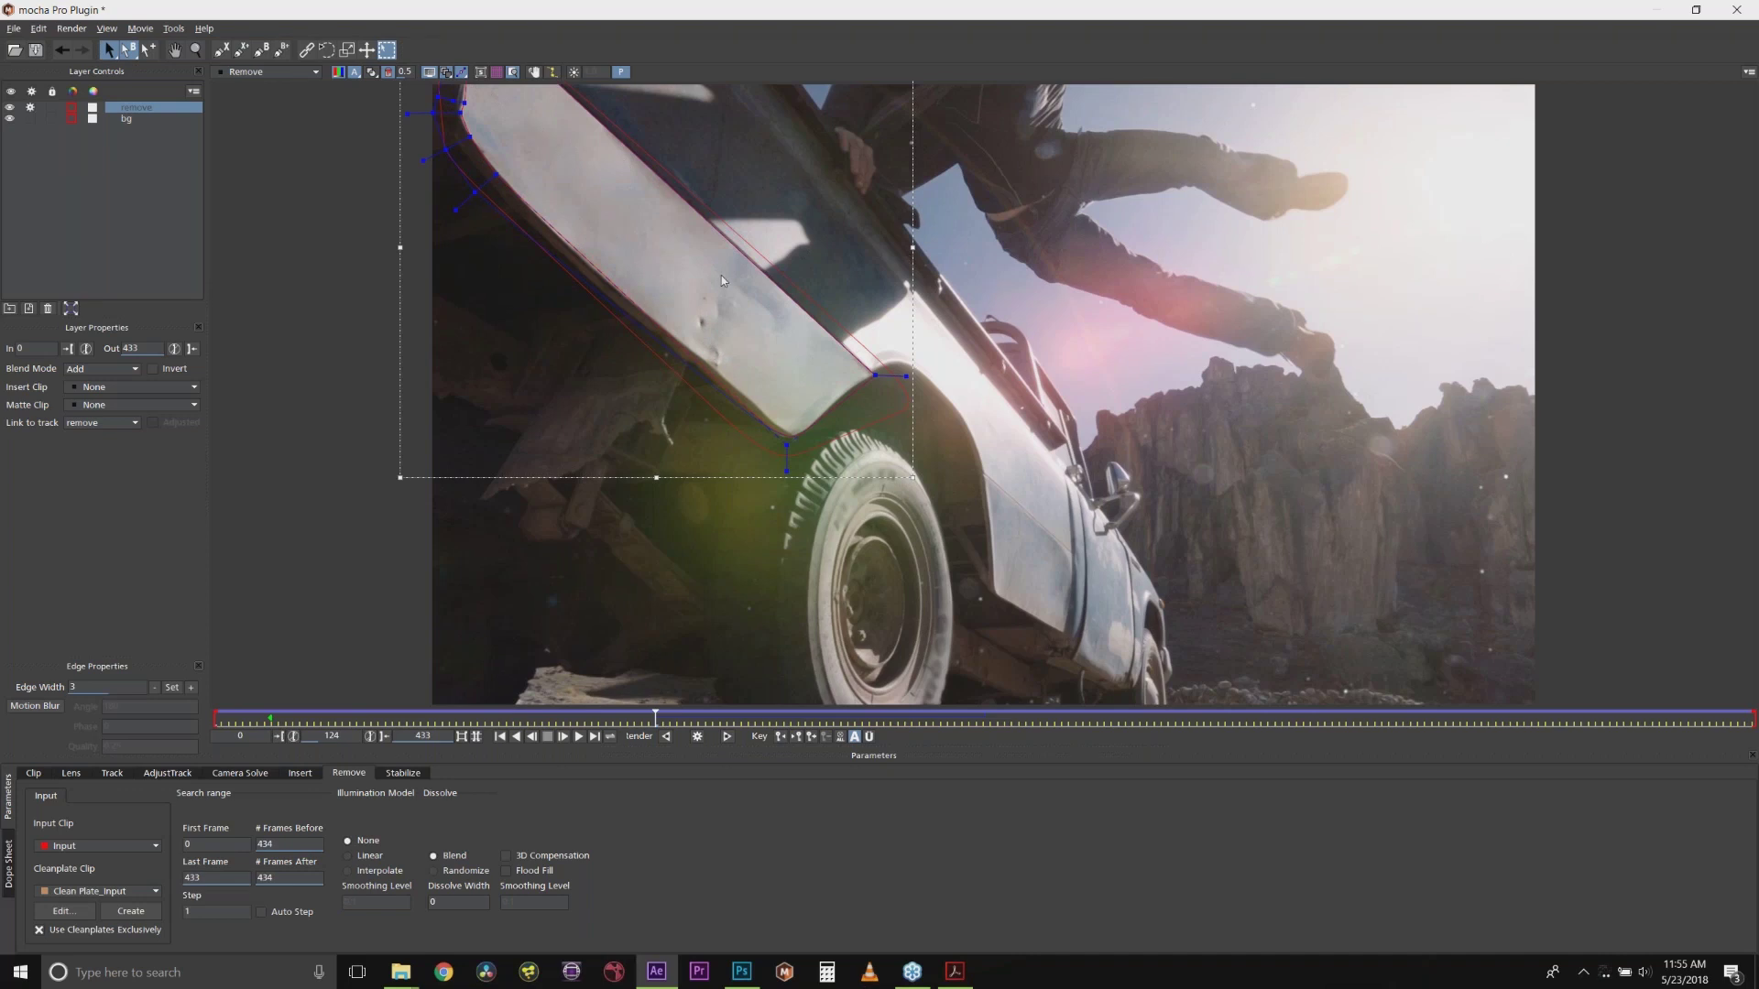
pyautogui.click(35, 49)
pyautogui.click(1734, 8)
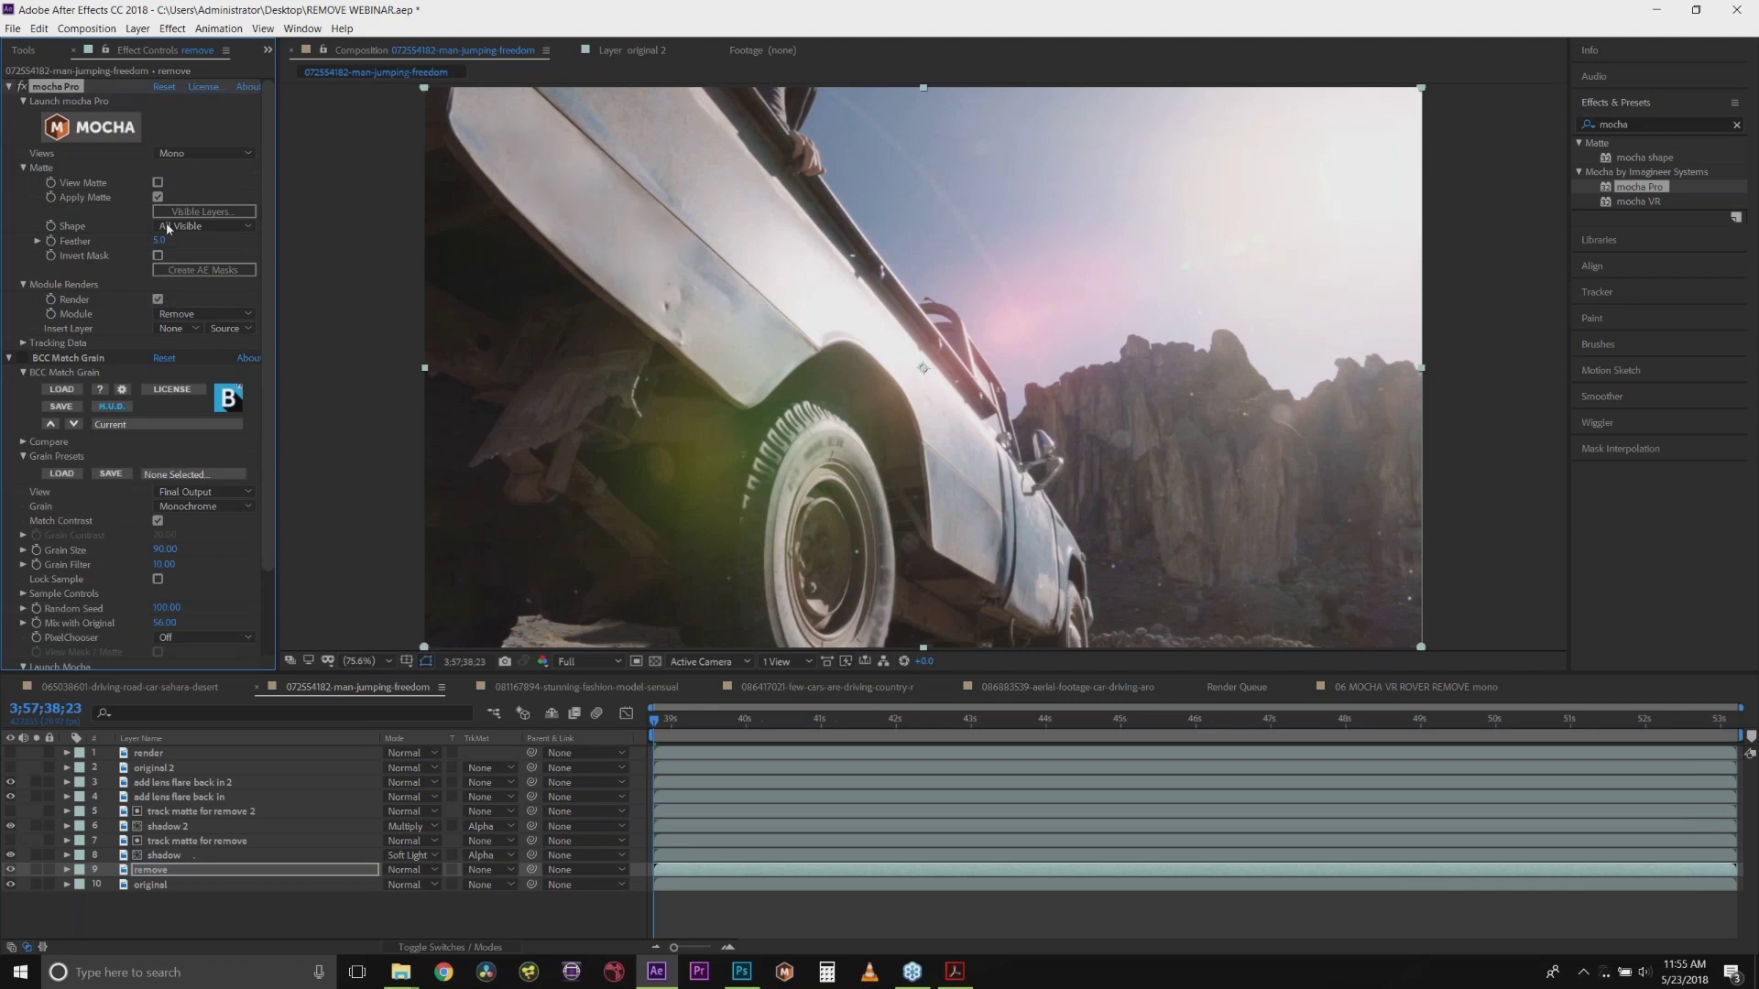
# Step: Toggle the bg layer in the matte's visible layers and preview the isolated removal patch with the original layer hidden
pyautogui.click(174, 212)
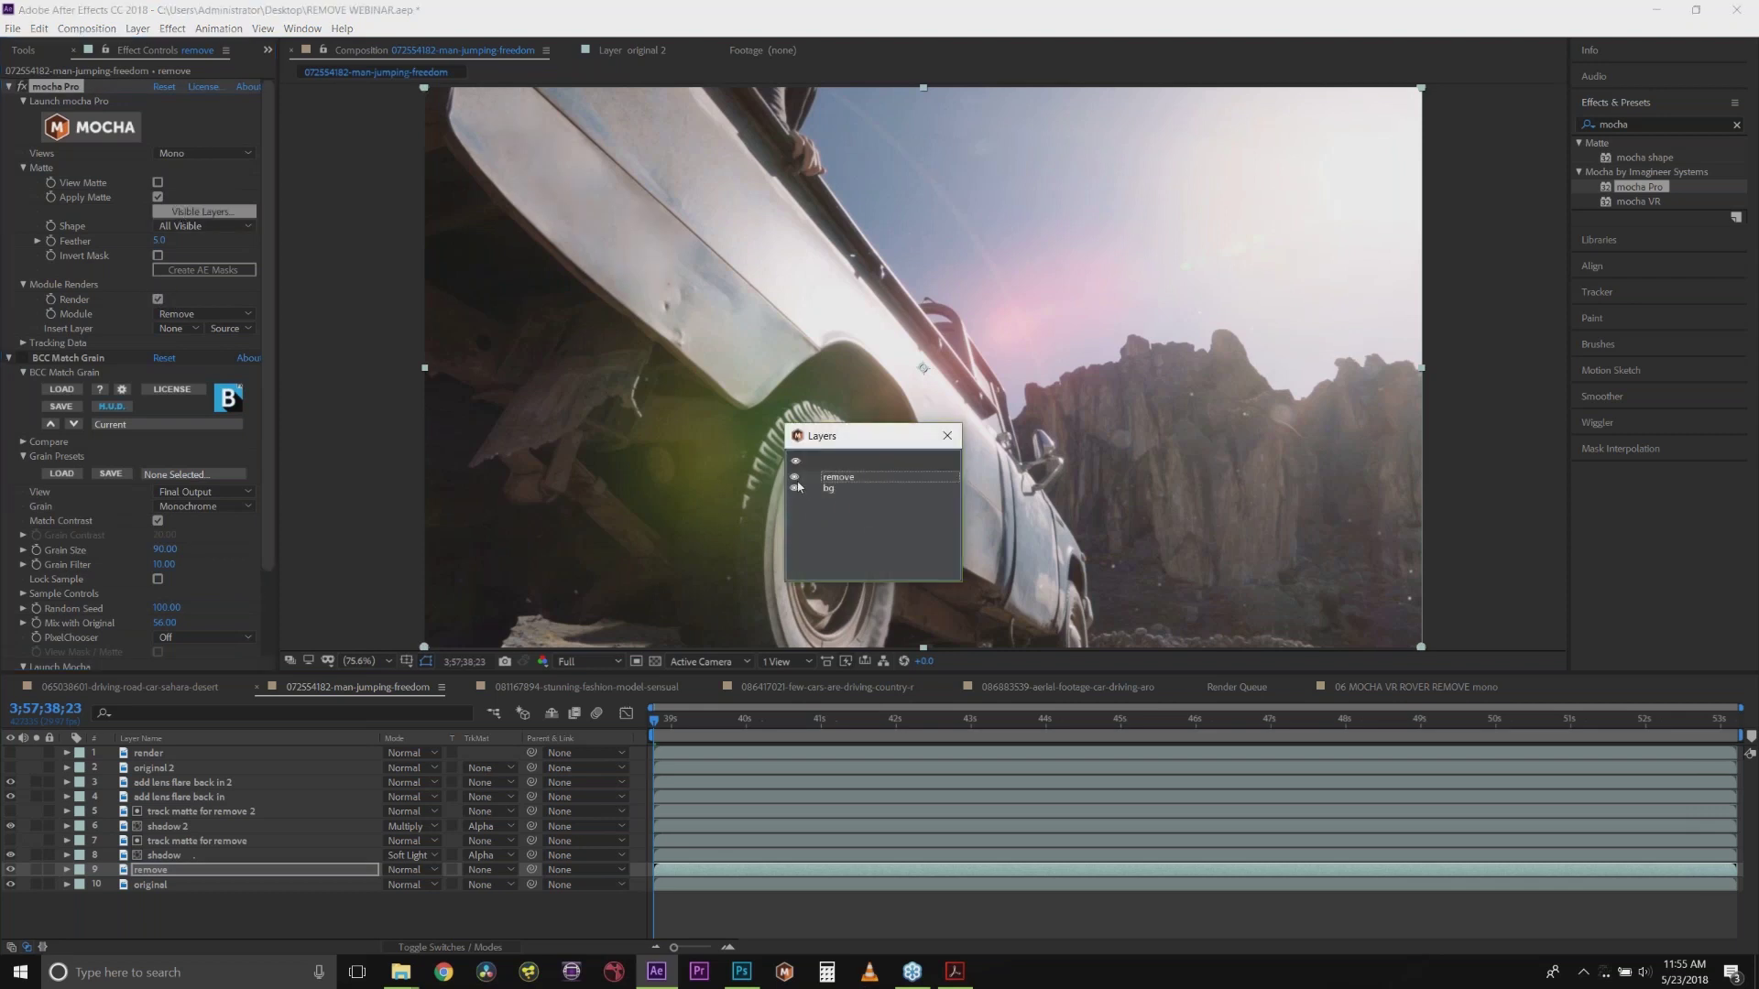
pyautogui.click(795, 487)
pyautogui.click(947, 435)
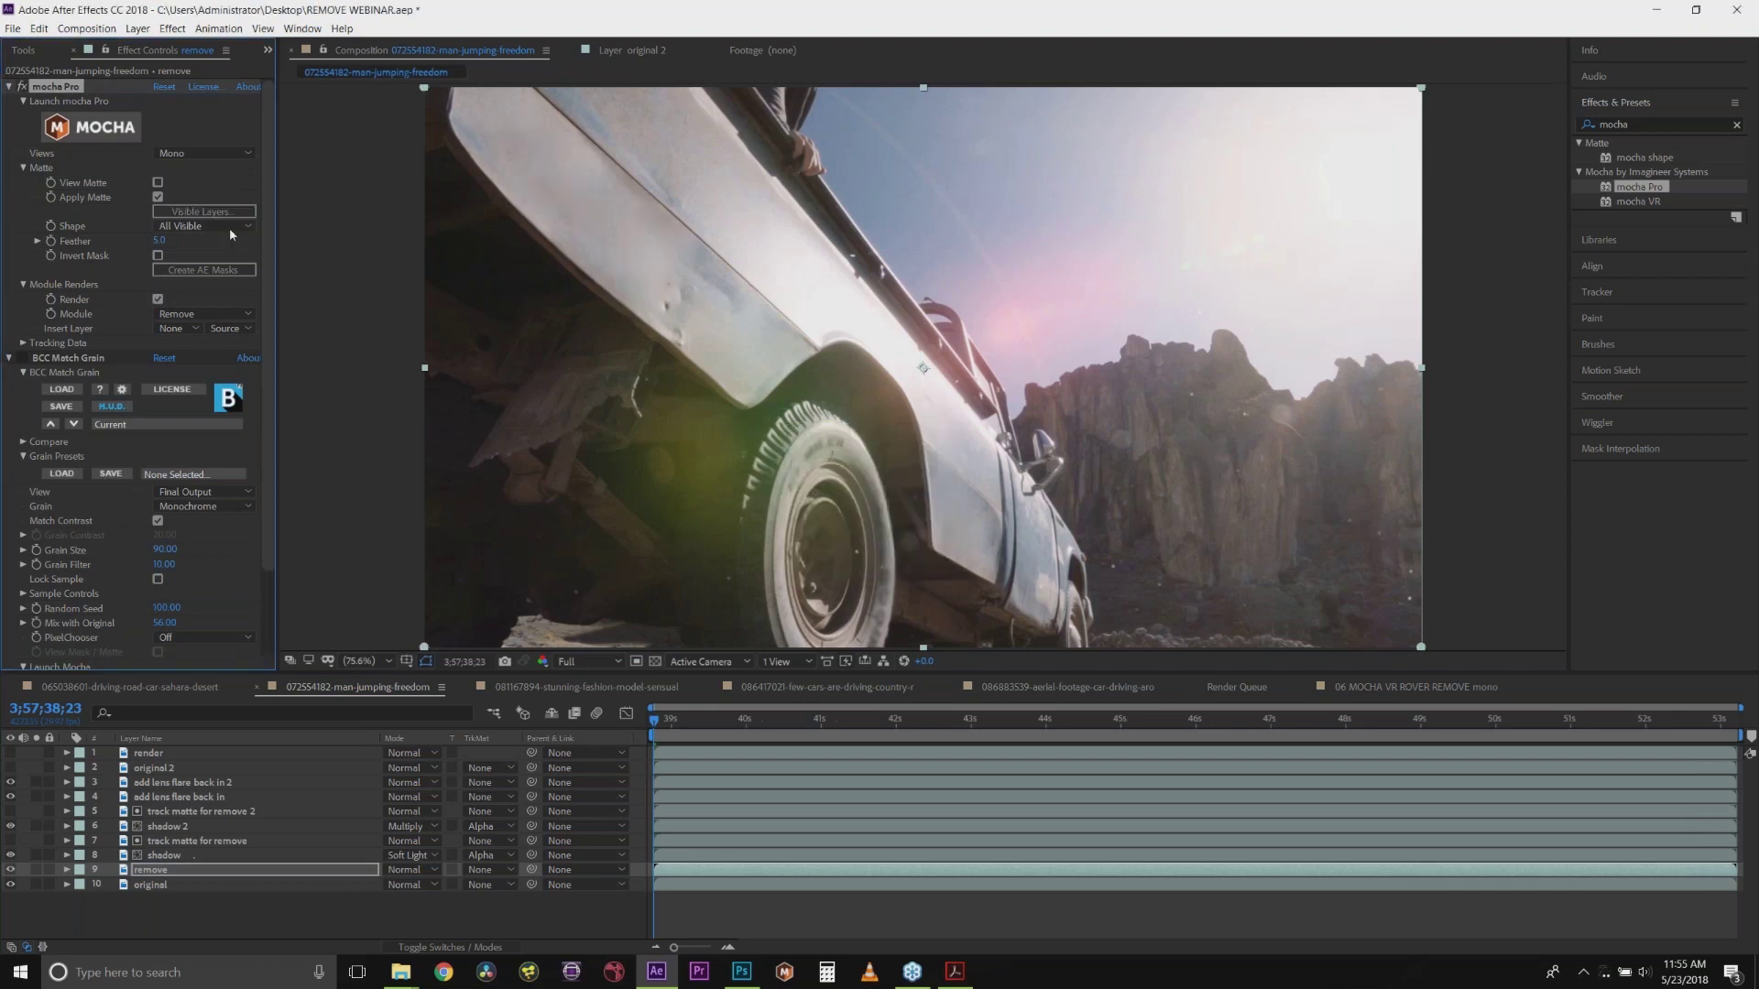
pyautogui.click(11, 885)
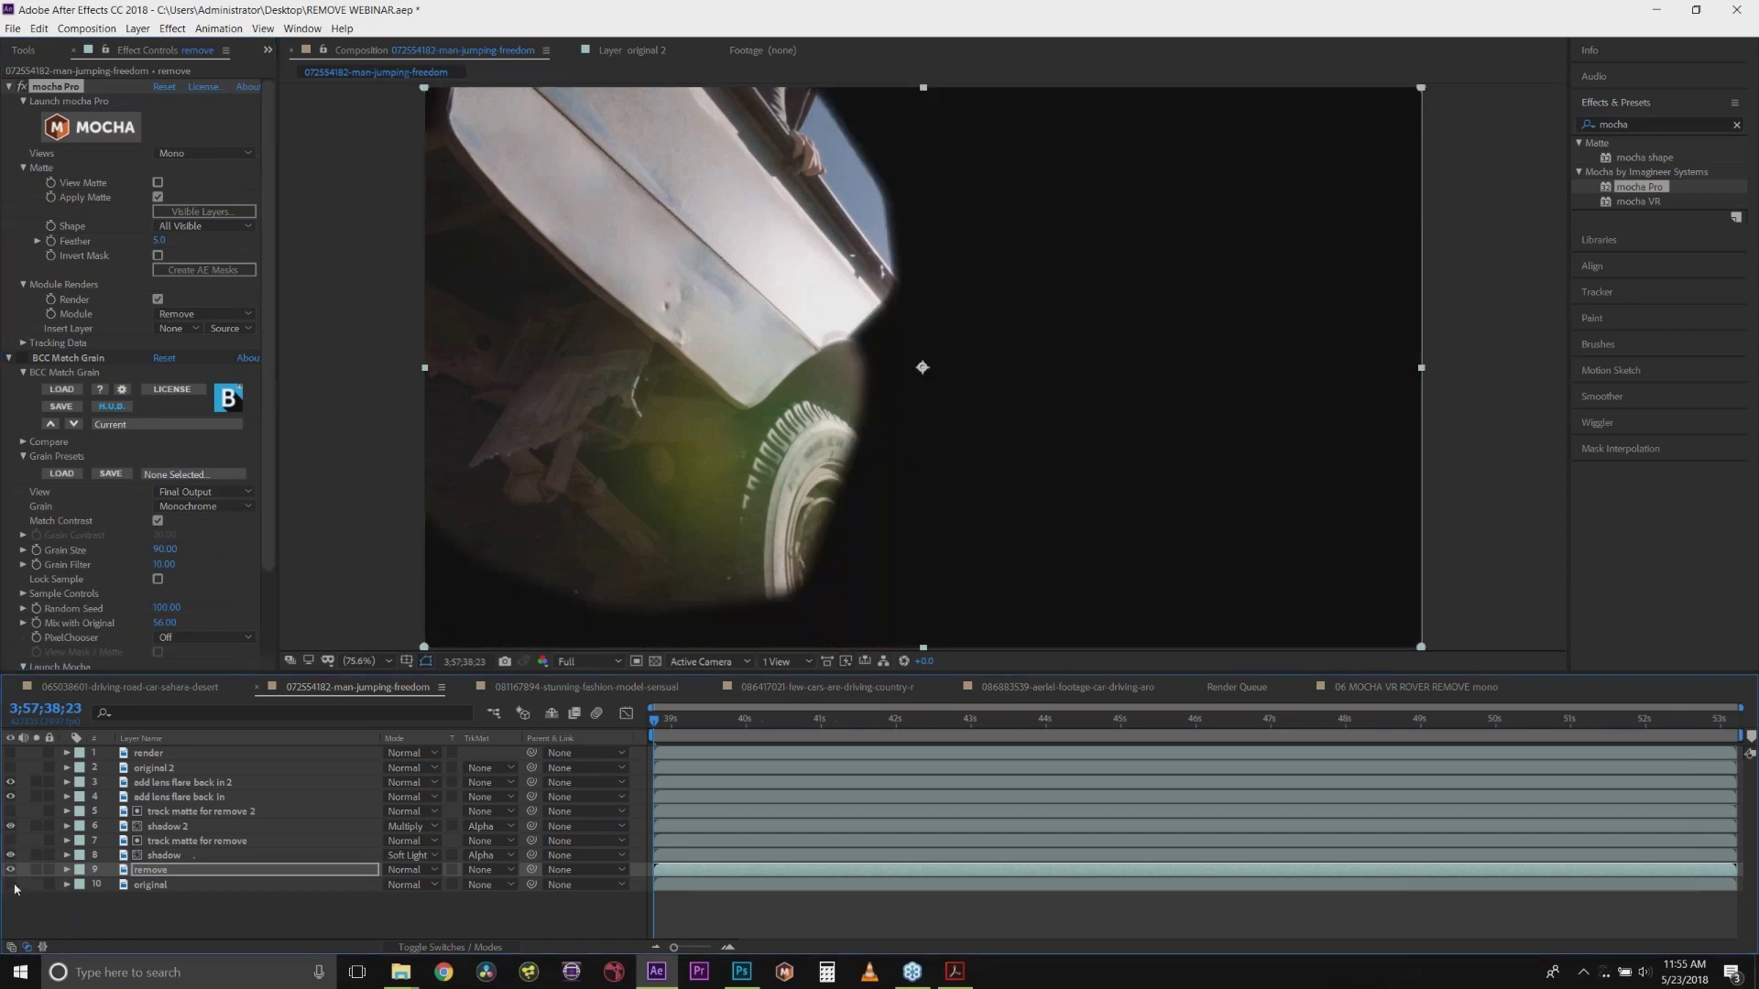
# Step: Open the shadow layer's mocha Pro project and scrub through the animated shadow shapes on Layer 1
pyautogui.click(167, 855)
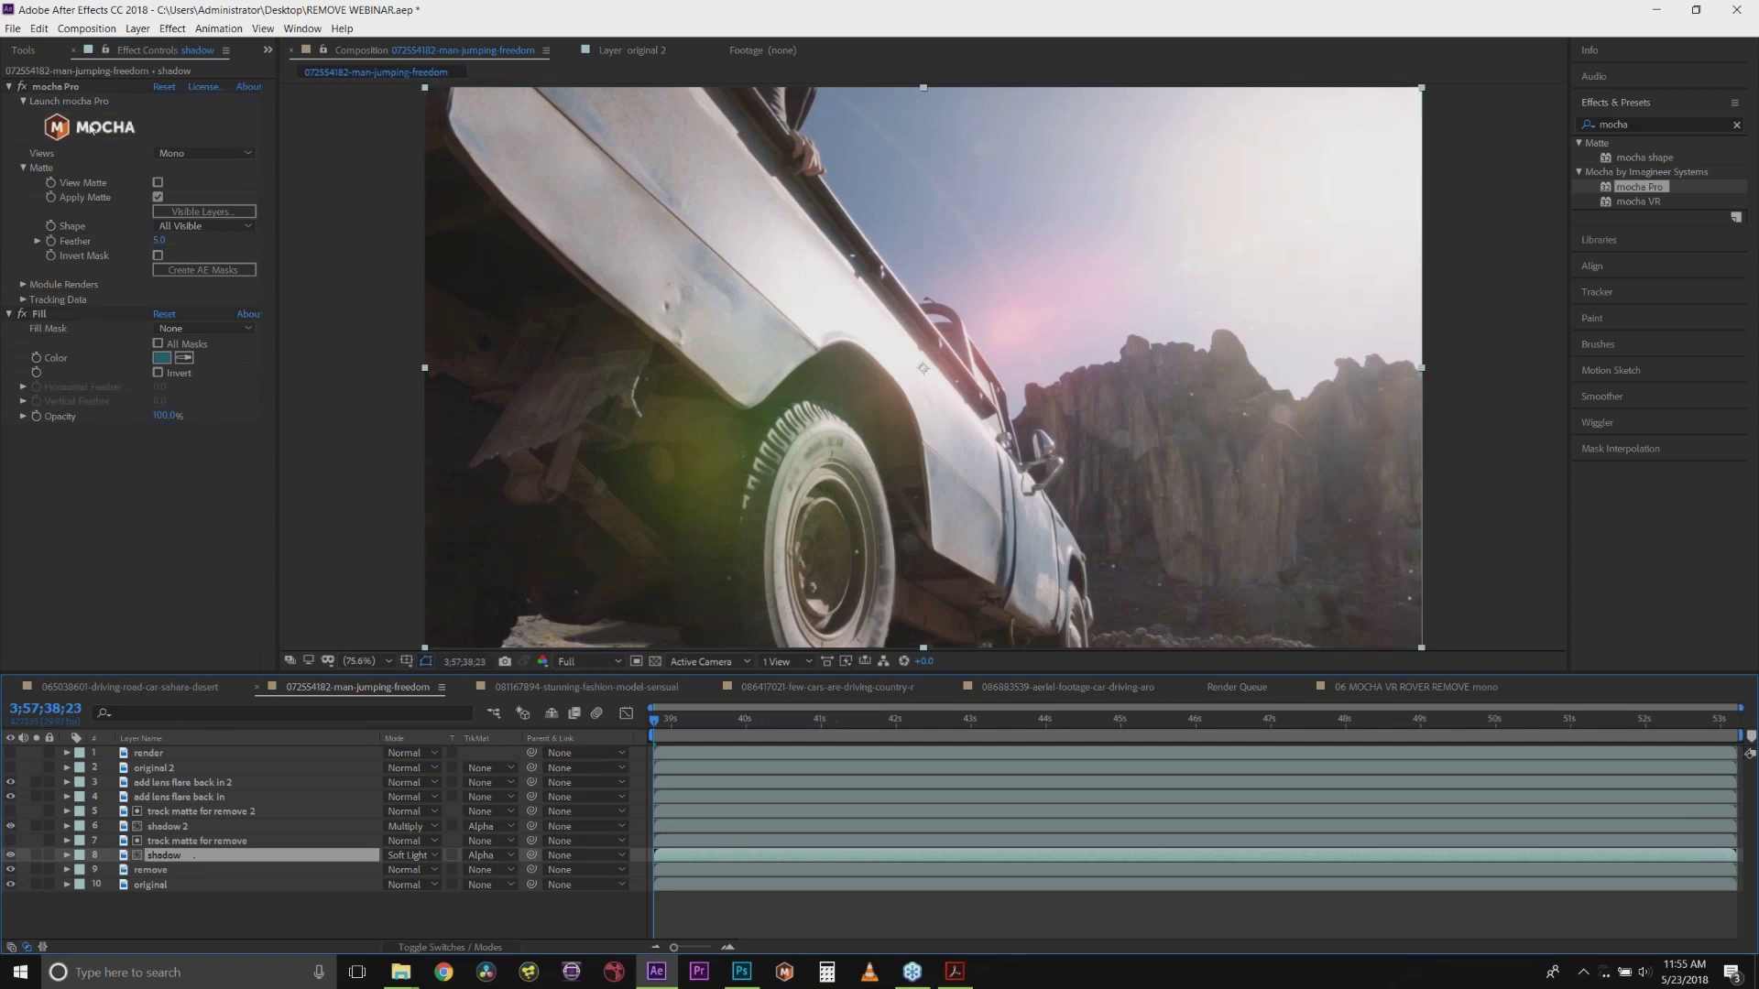
pyautogui.click(55, 86)
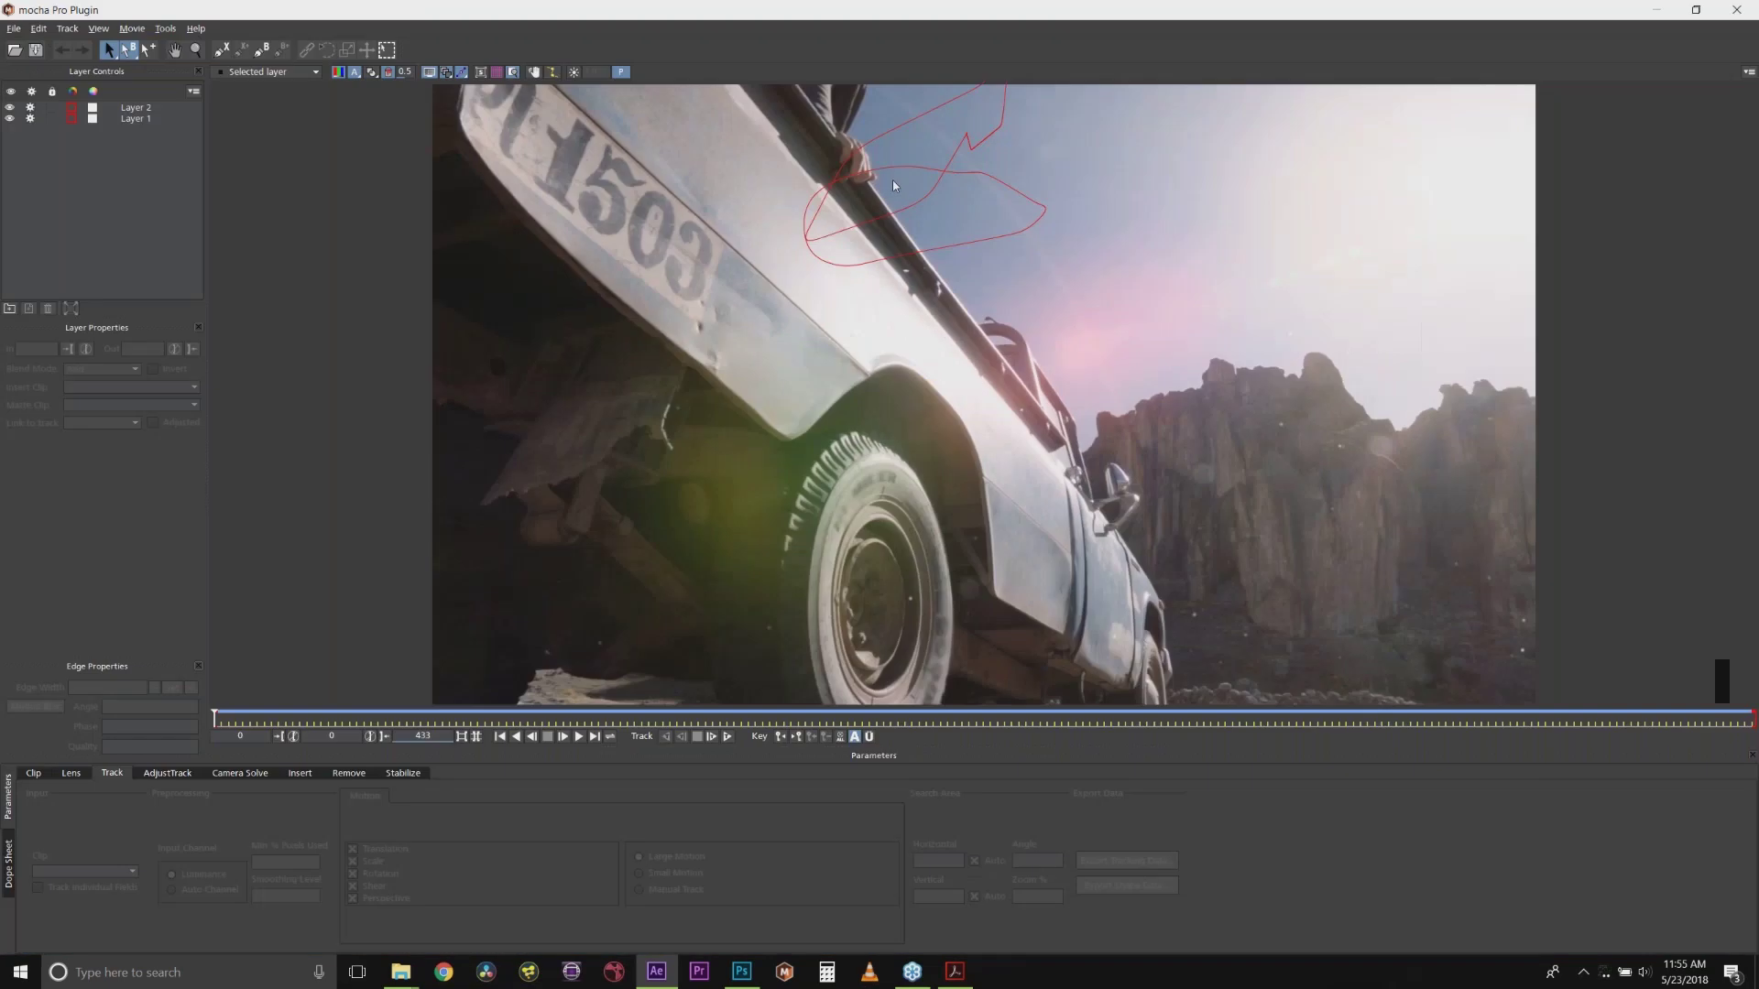
pyautogui.click(226, 718)
pyautogui.click(562, 736)
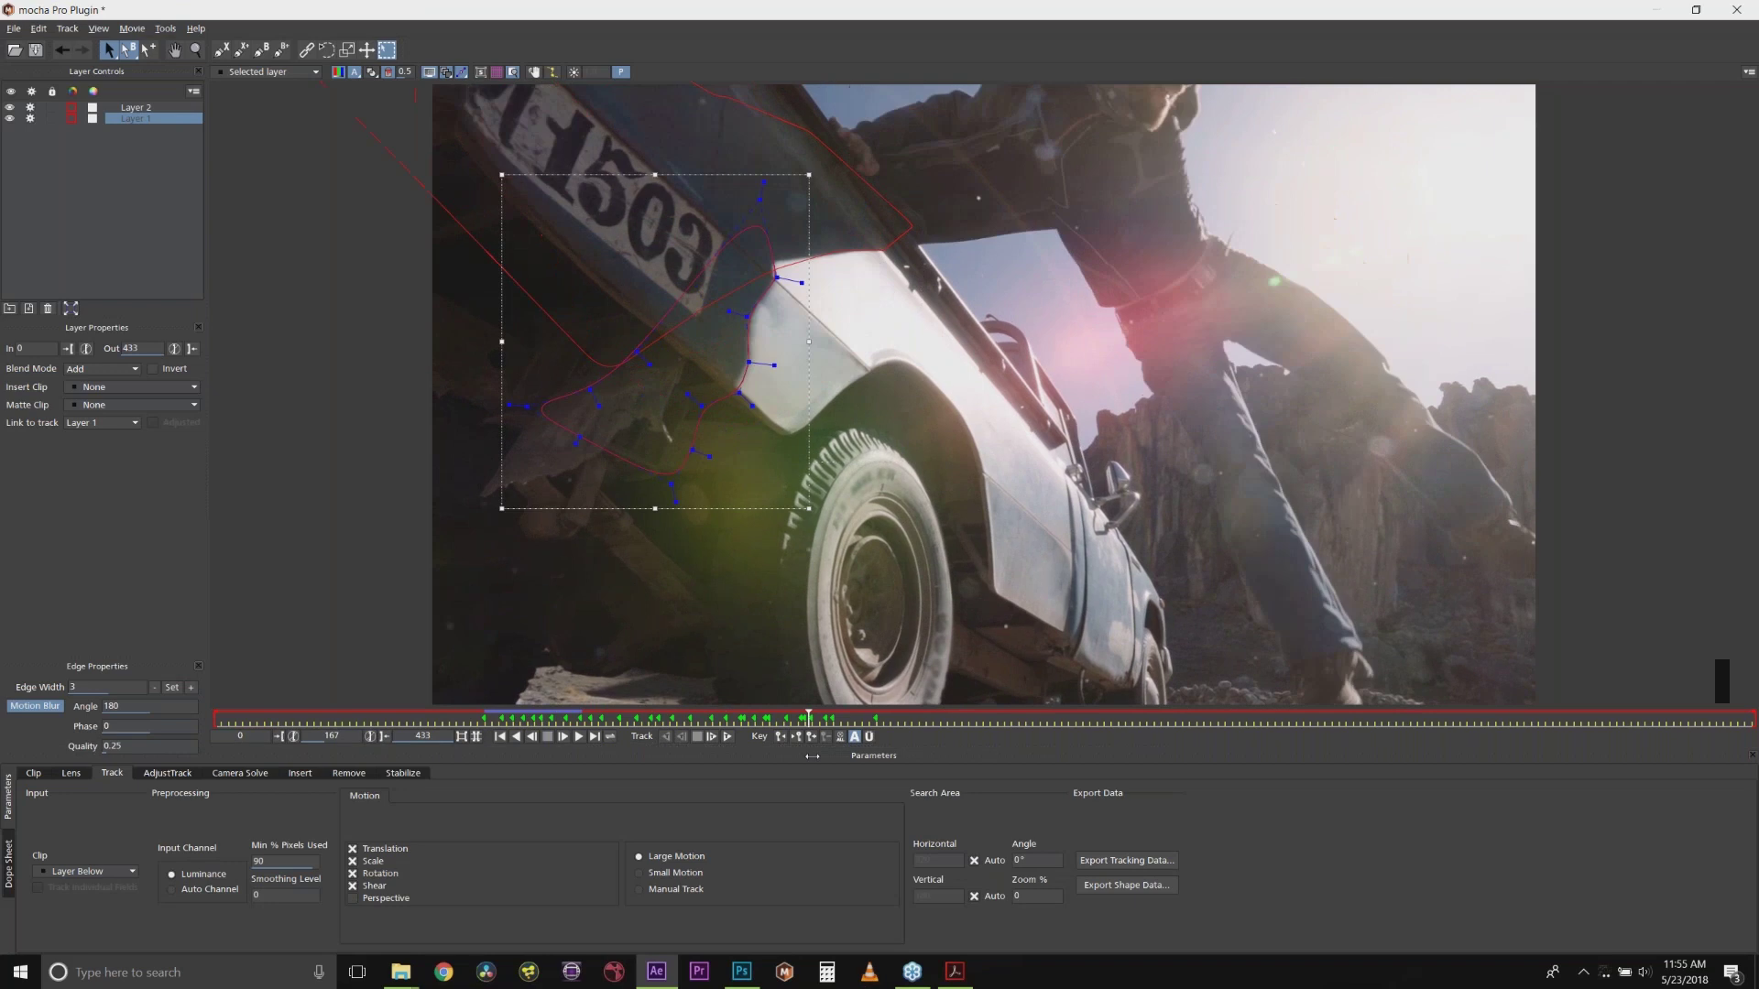
pyautogui.moveTo(914, 763); pyautogui.dragTo(464, 680)
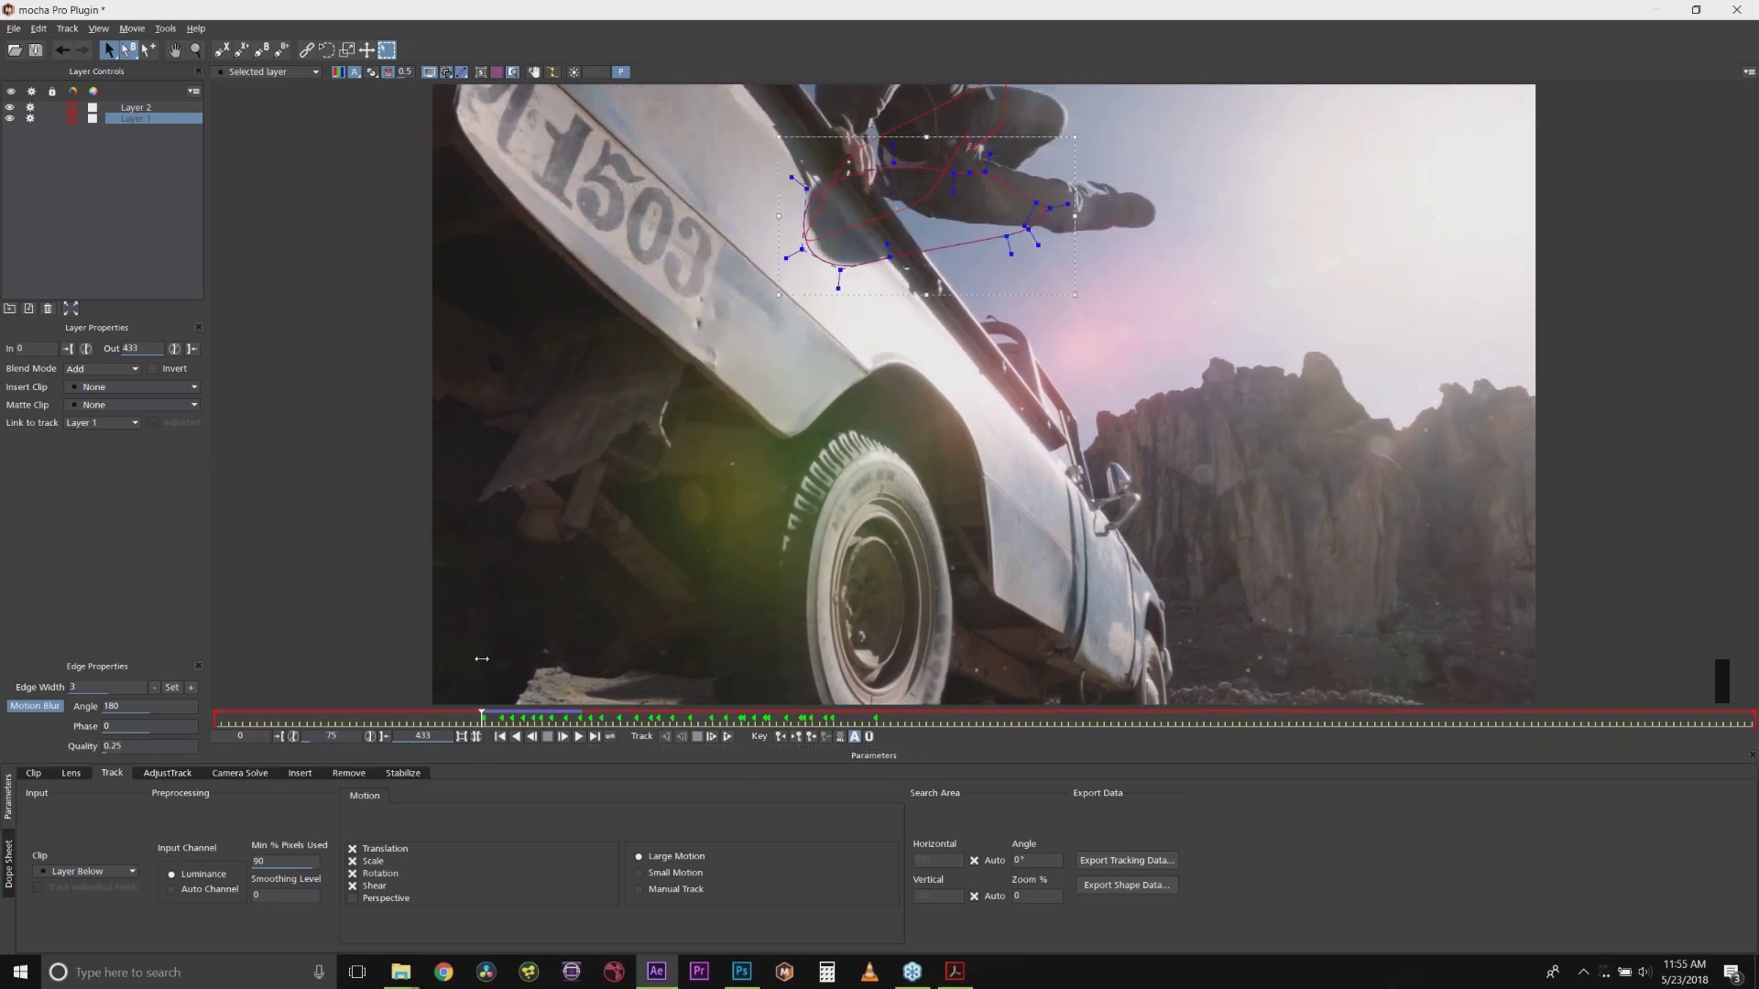
# Step: Hide Layer 1 and Layer 2 and draw an X-spline on a new layer around the man's shadow across the truck panel at frame 85
pyautogui.click(11, 117)
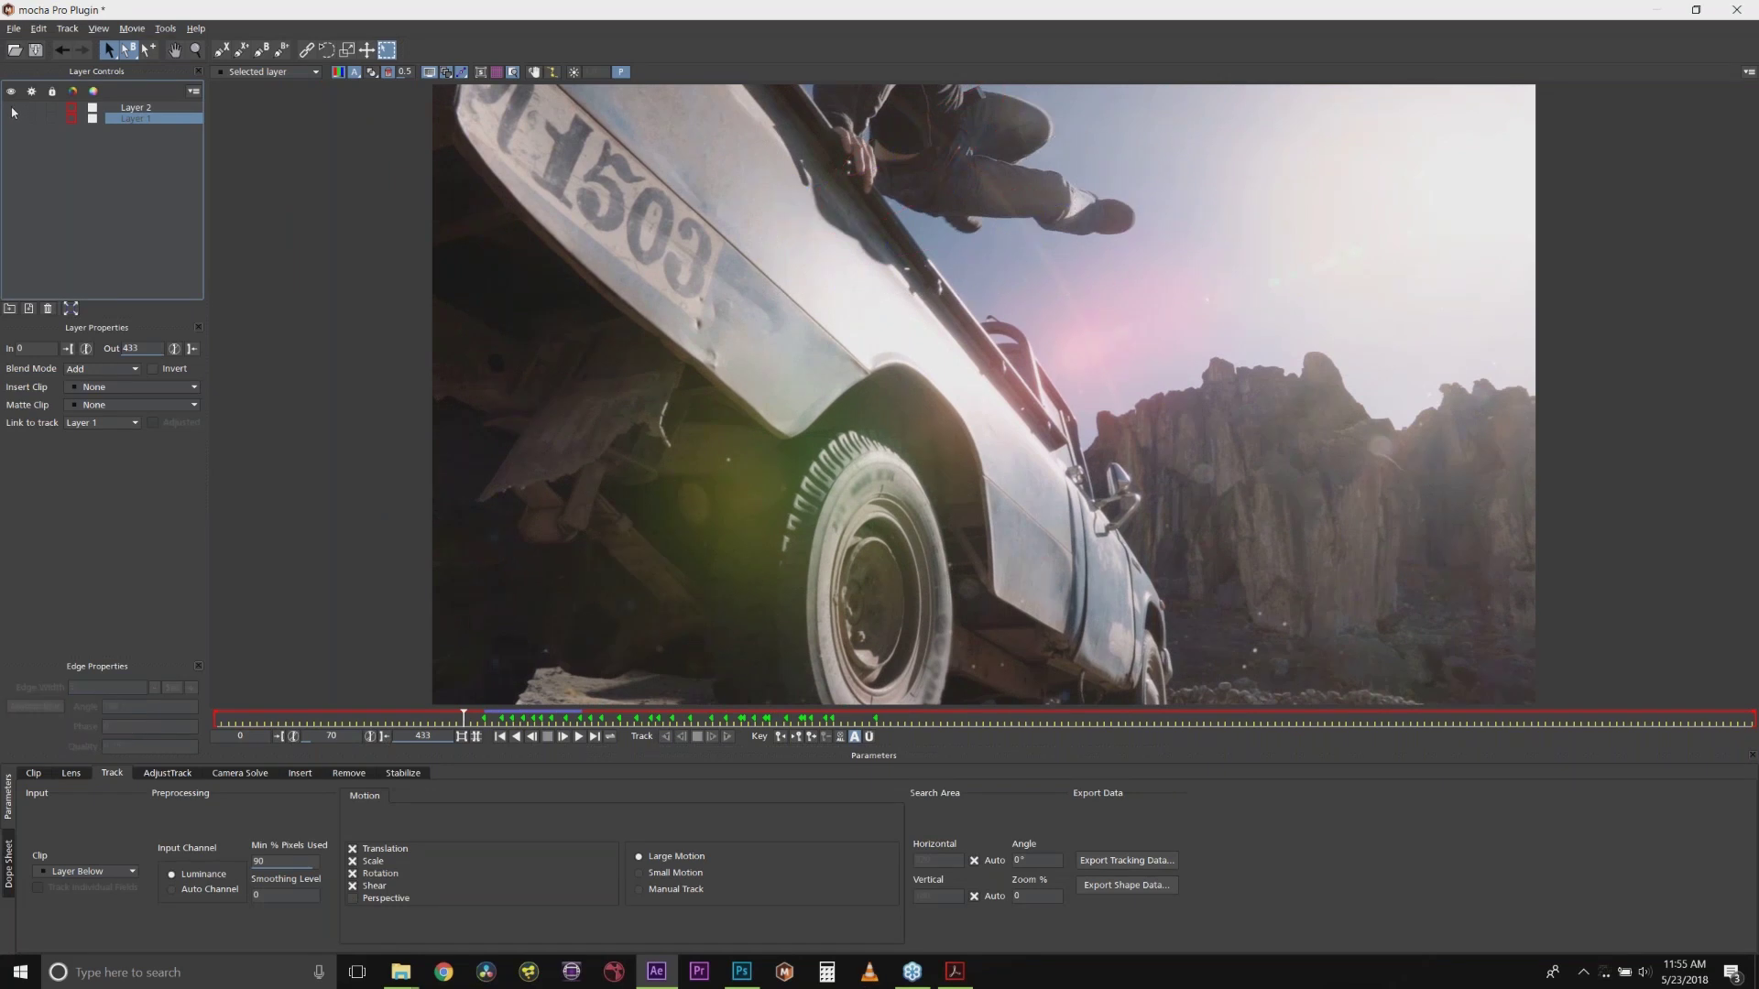
pyautogui.moveTo(464, 716); pyautogui.dragTo(516, 716)
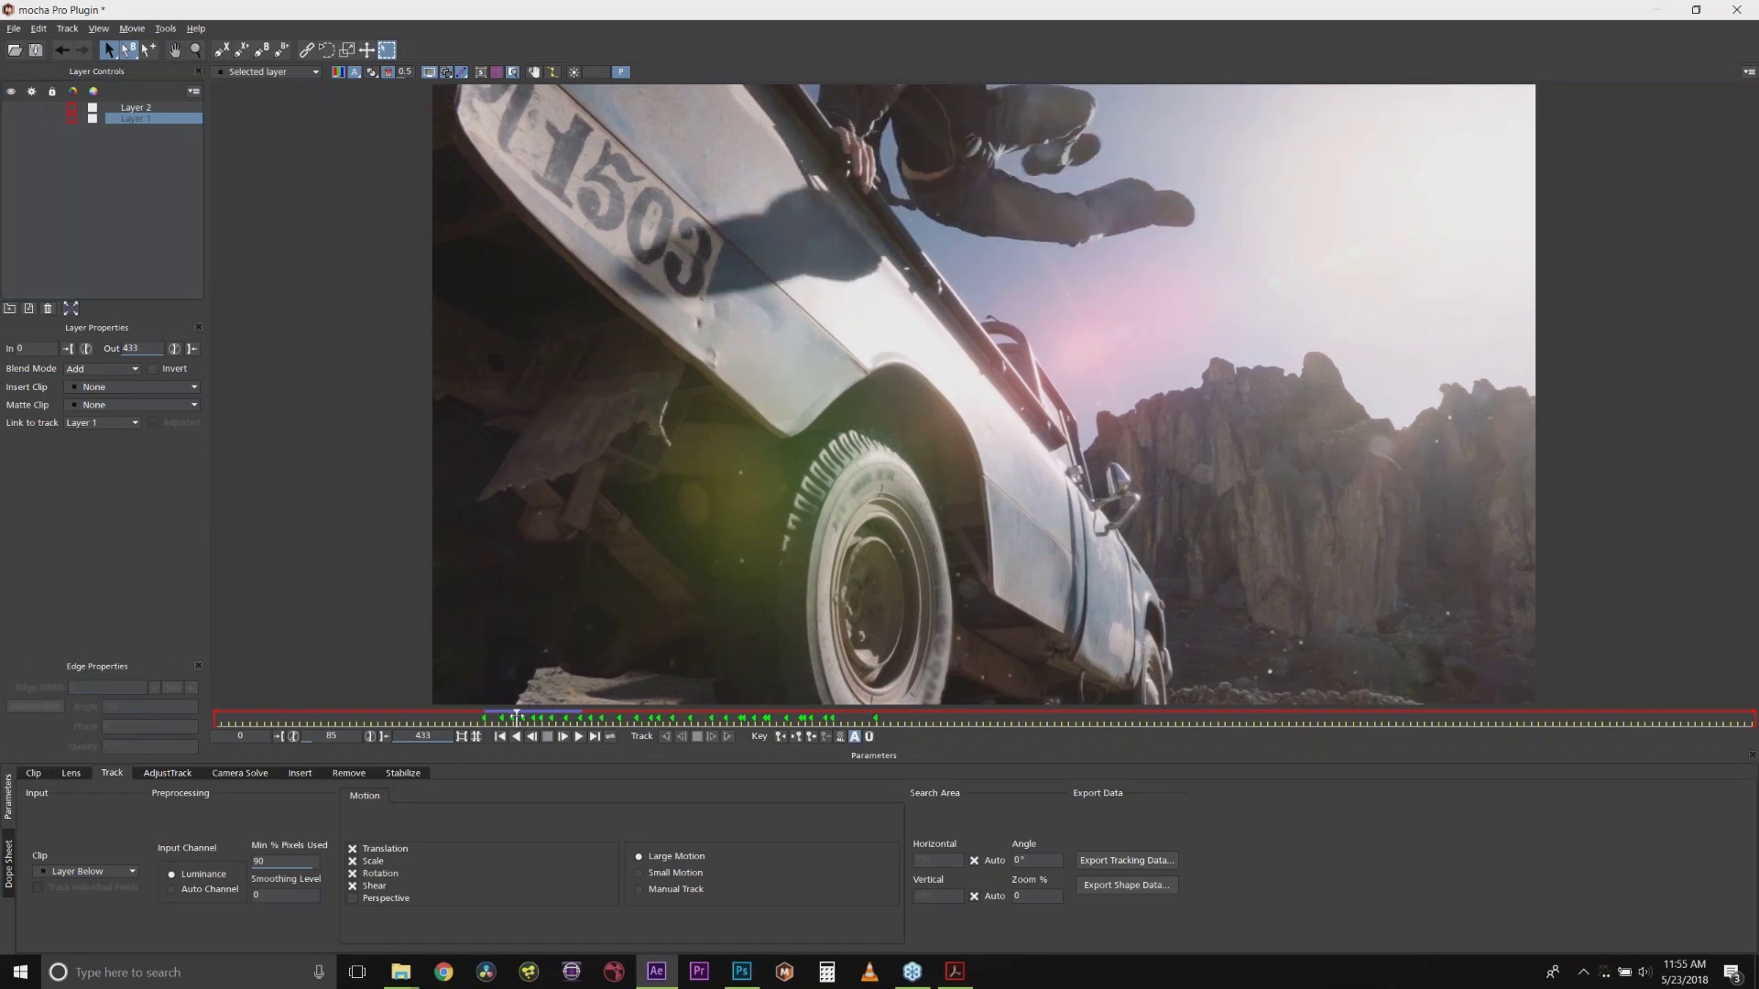
pyautogui.click(224, 49)
pyautogui.click(821, 187)
pyautogui.click(786, 194)
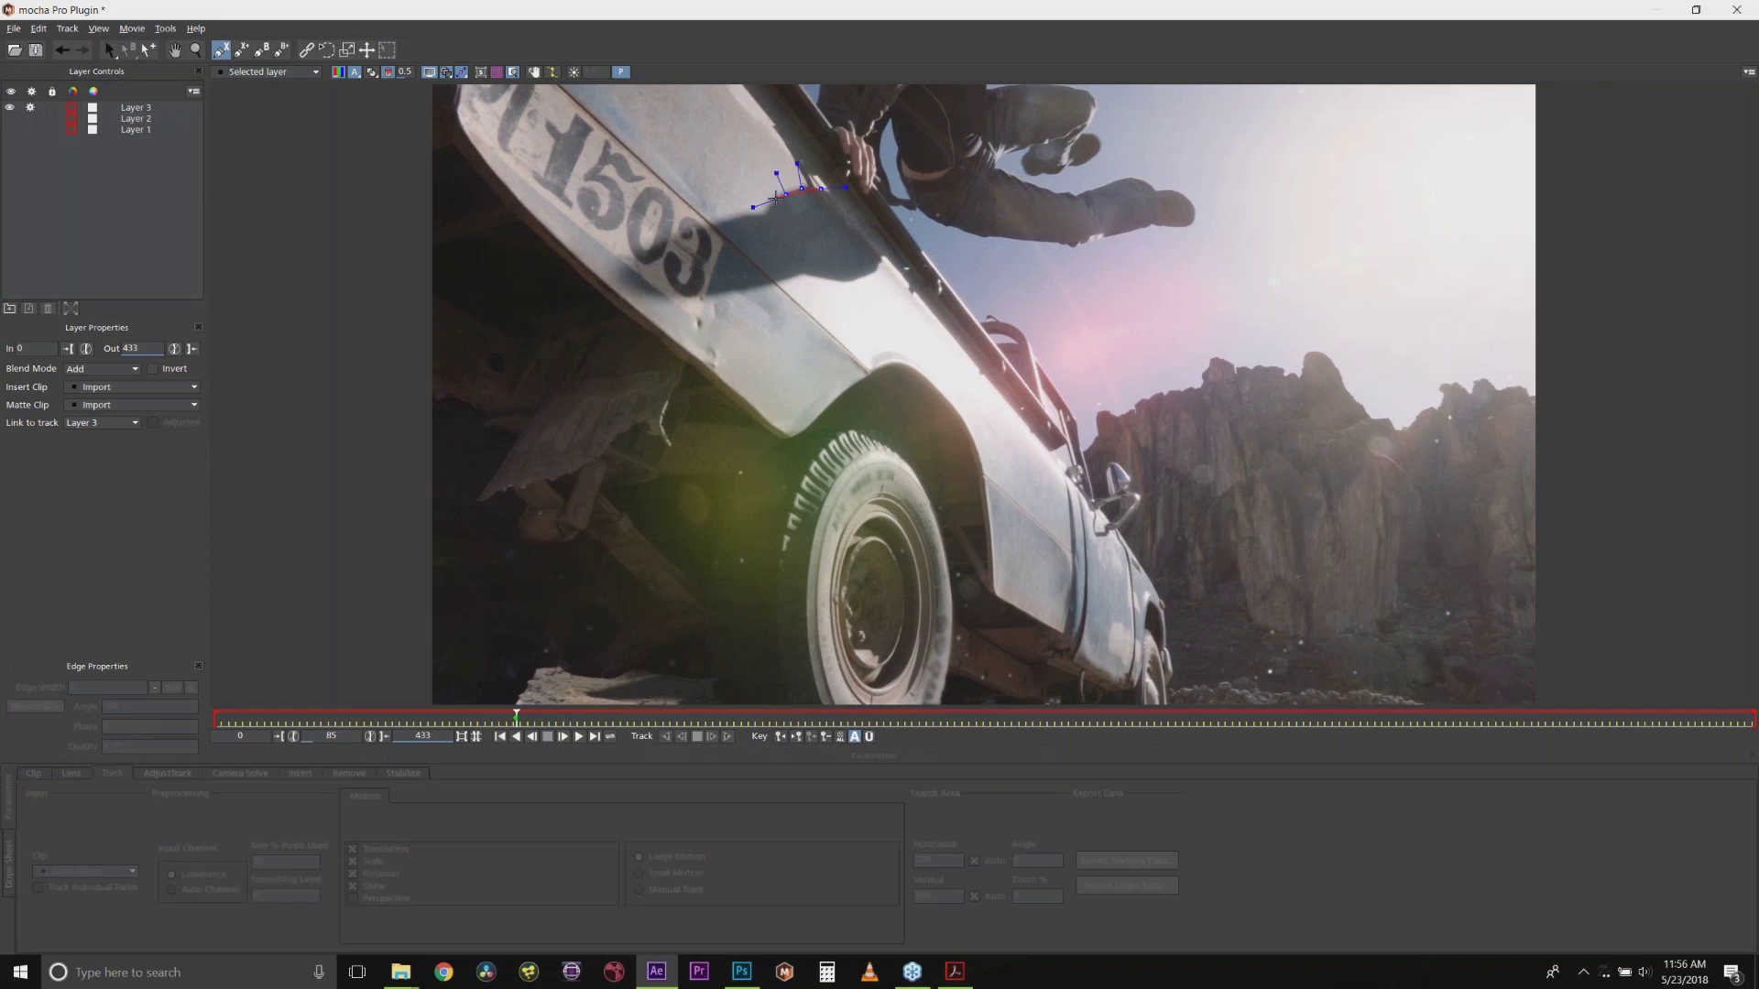
pyautogui.click(760, 210)
pyautogui.click(697, 223)
pyautogui.click(671, 238)
pyautogui.click(632, 263)
pyautogui.click(628, 284)
pyautogui.click(665, 298)
pyautogui.click(746, 291)
pyautogui.click(793, 283)
pyautogui.click(840, 280)
pyautogui.click(868, 274)
pyautogui.click(881, 266)
pyautogui.click(888, 257)
pyautogui.rightClick(885, 238)
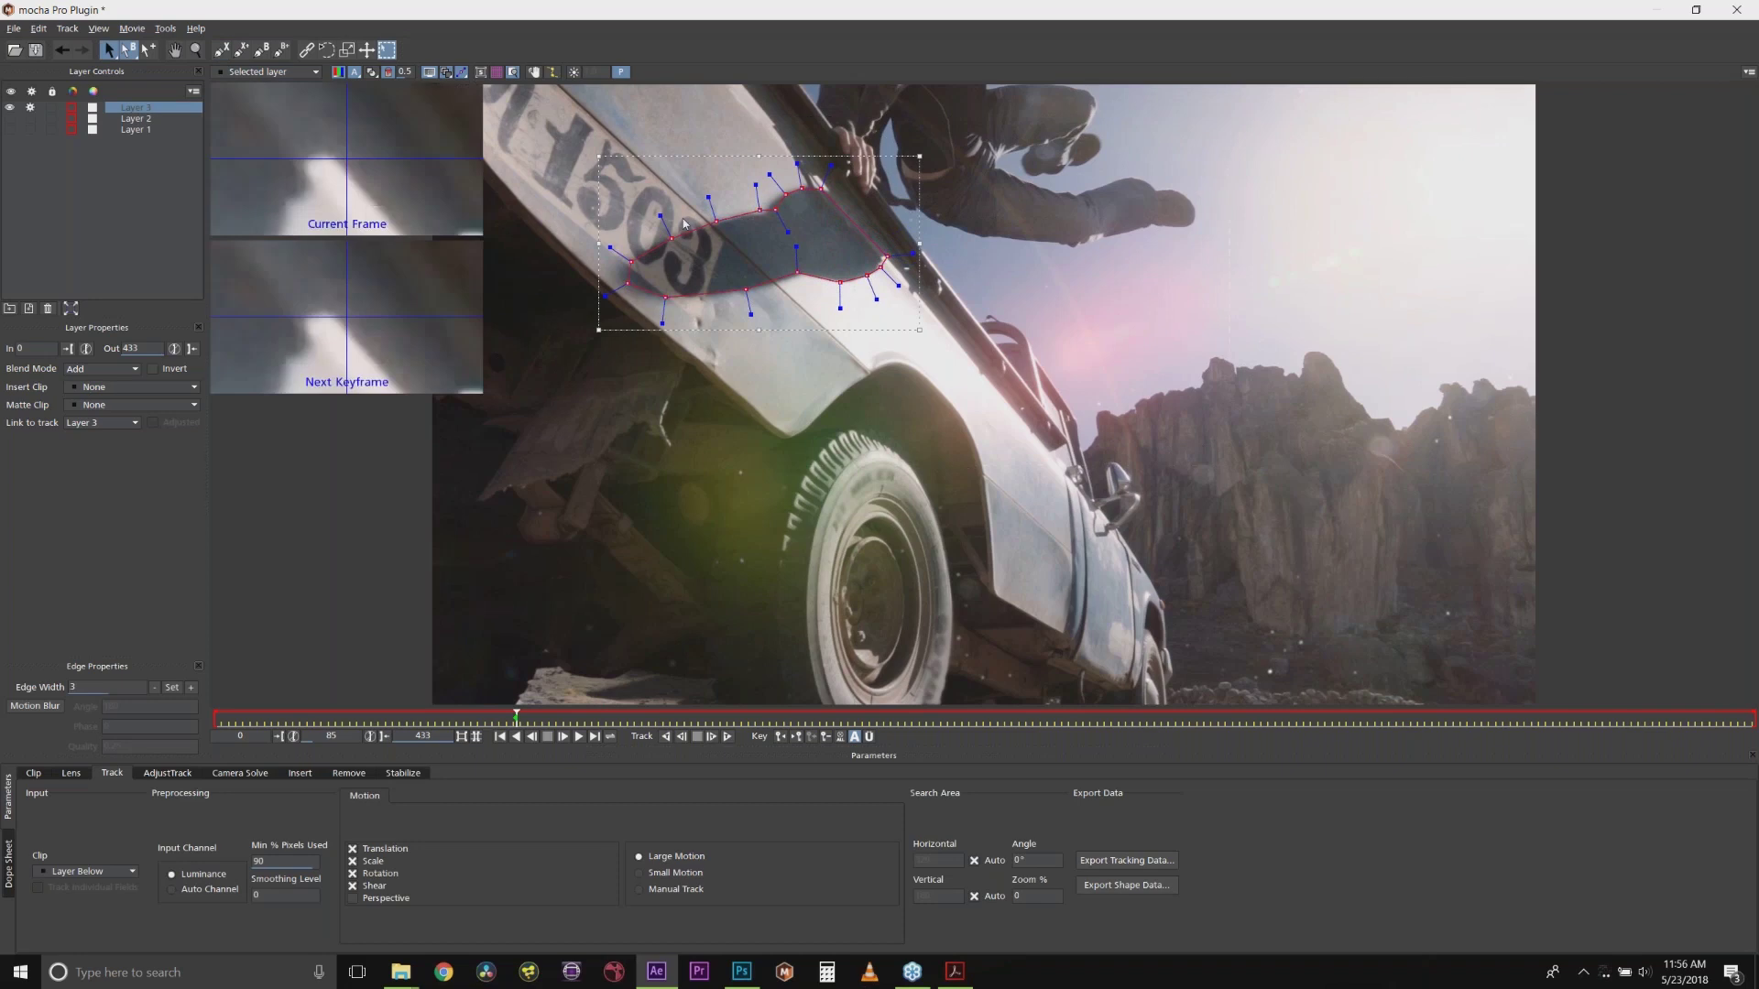
# Step: Go from frame 85 to frame 91 and reposition the whole Layer 3 spline over the man's moved shadow
pyautogui.moveTo(757, 207); pyautogui.dragTo(759, 211)
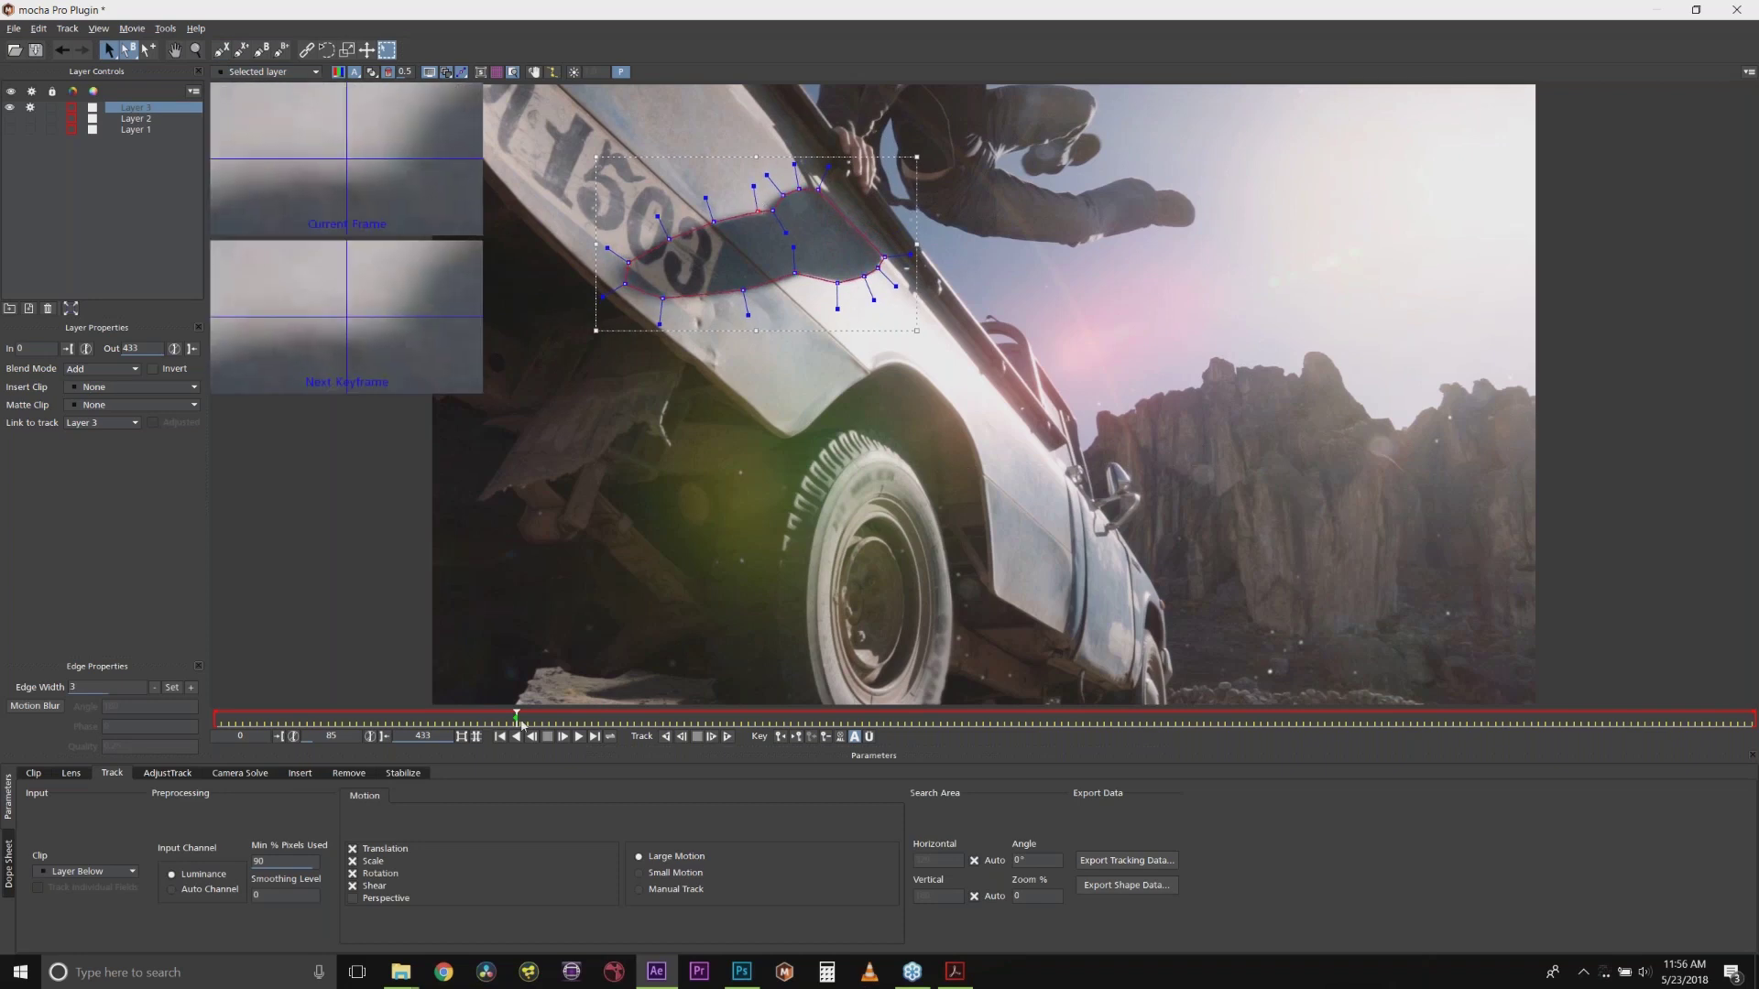
pyautogui.moveTo(516, 715); pyautogui.dragTo(520, 712)
pyautogui.moveTo(536, 713); pyautogui.dragTo(537, 713)
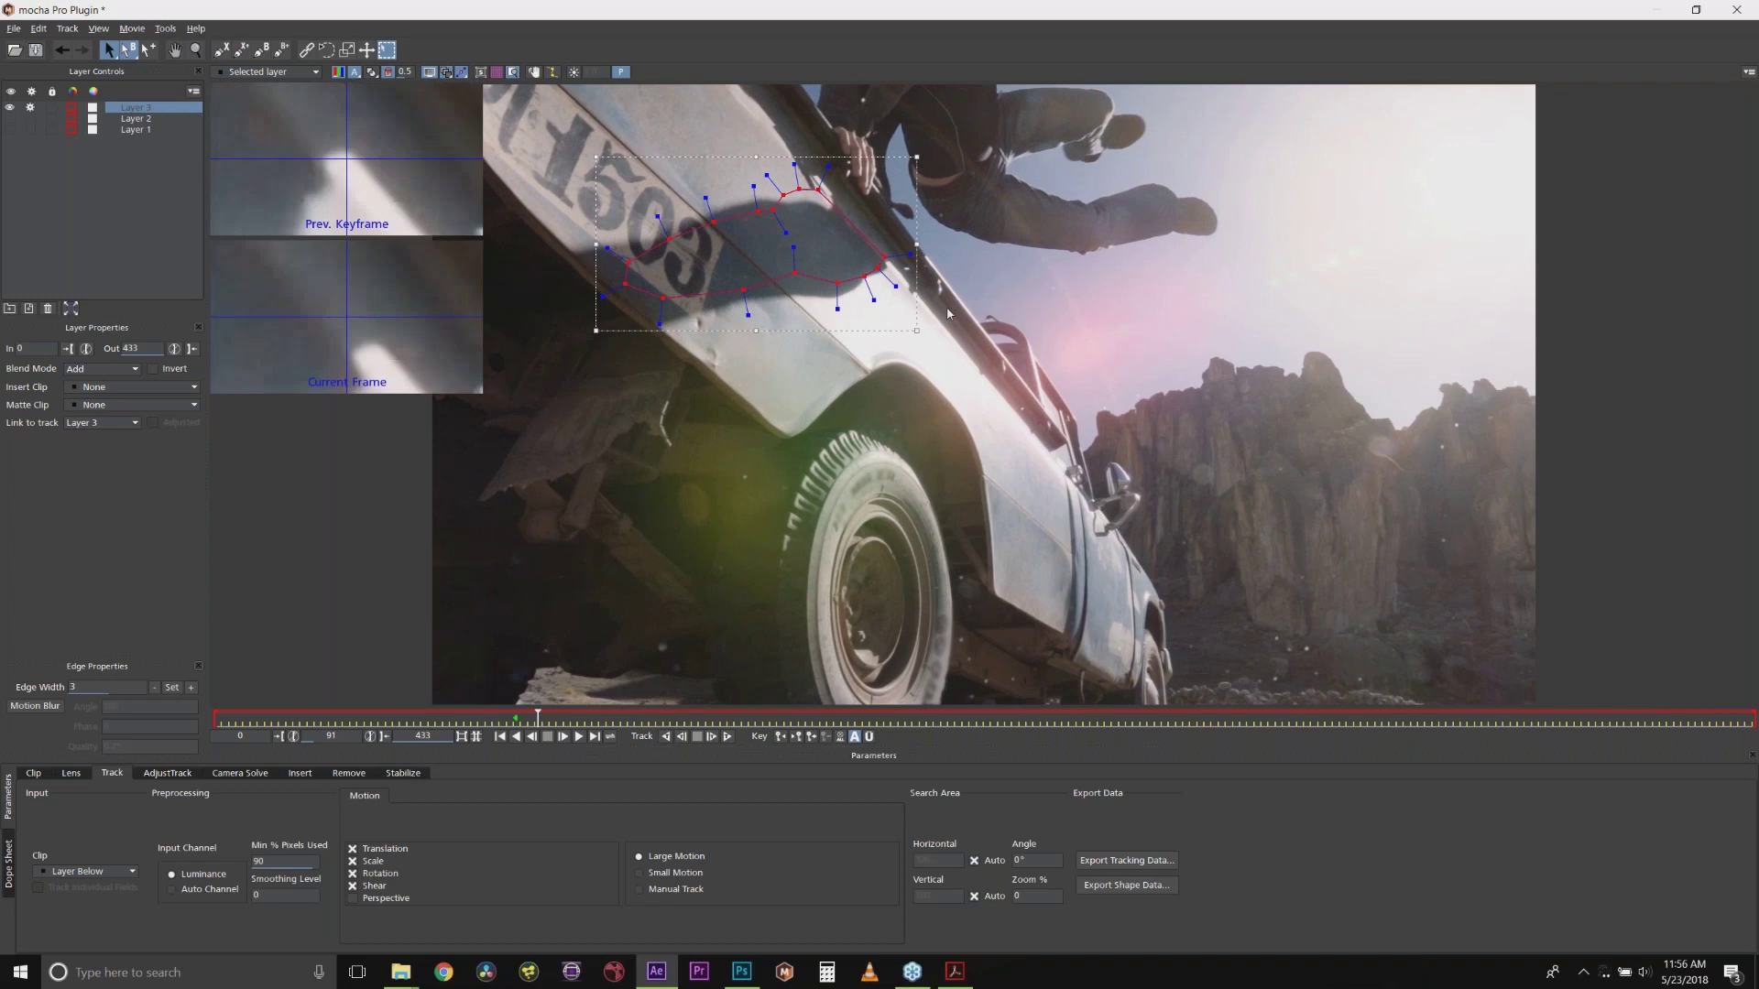
pyautogui.moveTo(867, 270); pyautogui.dragTo(690, 337)
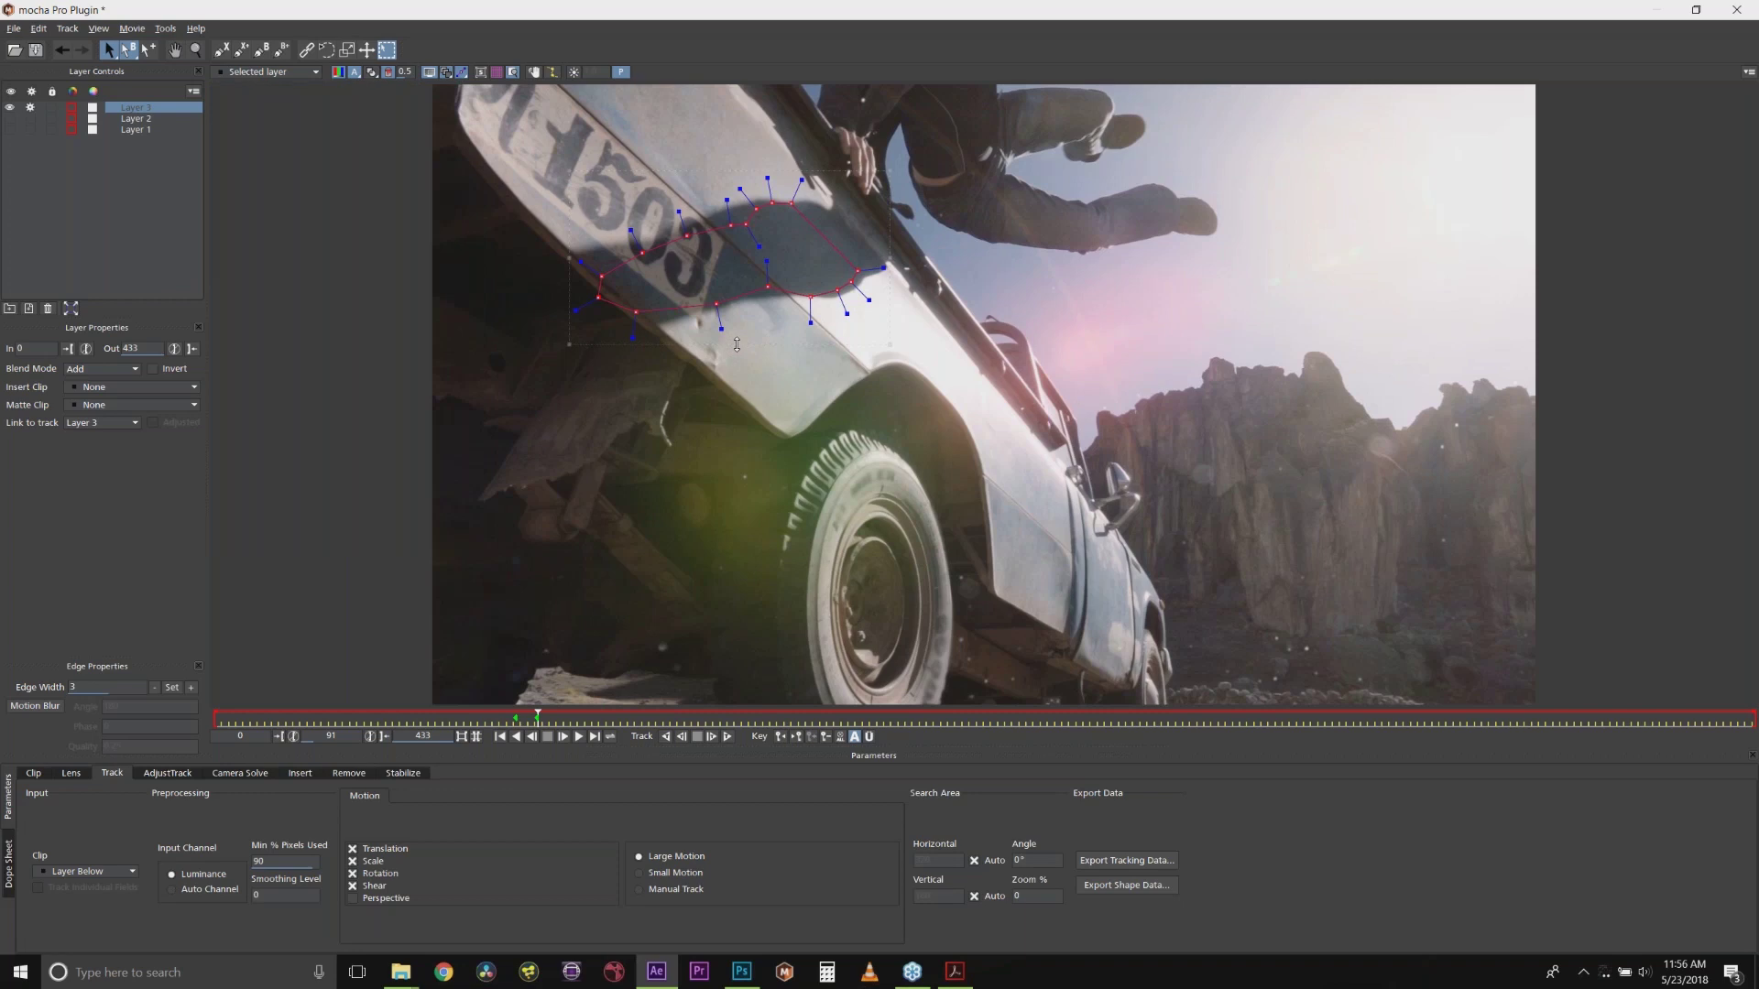
pyautogui.moveTo(736, 344); pyautogui.dragTo(719, 357)
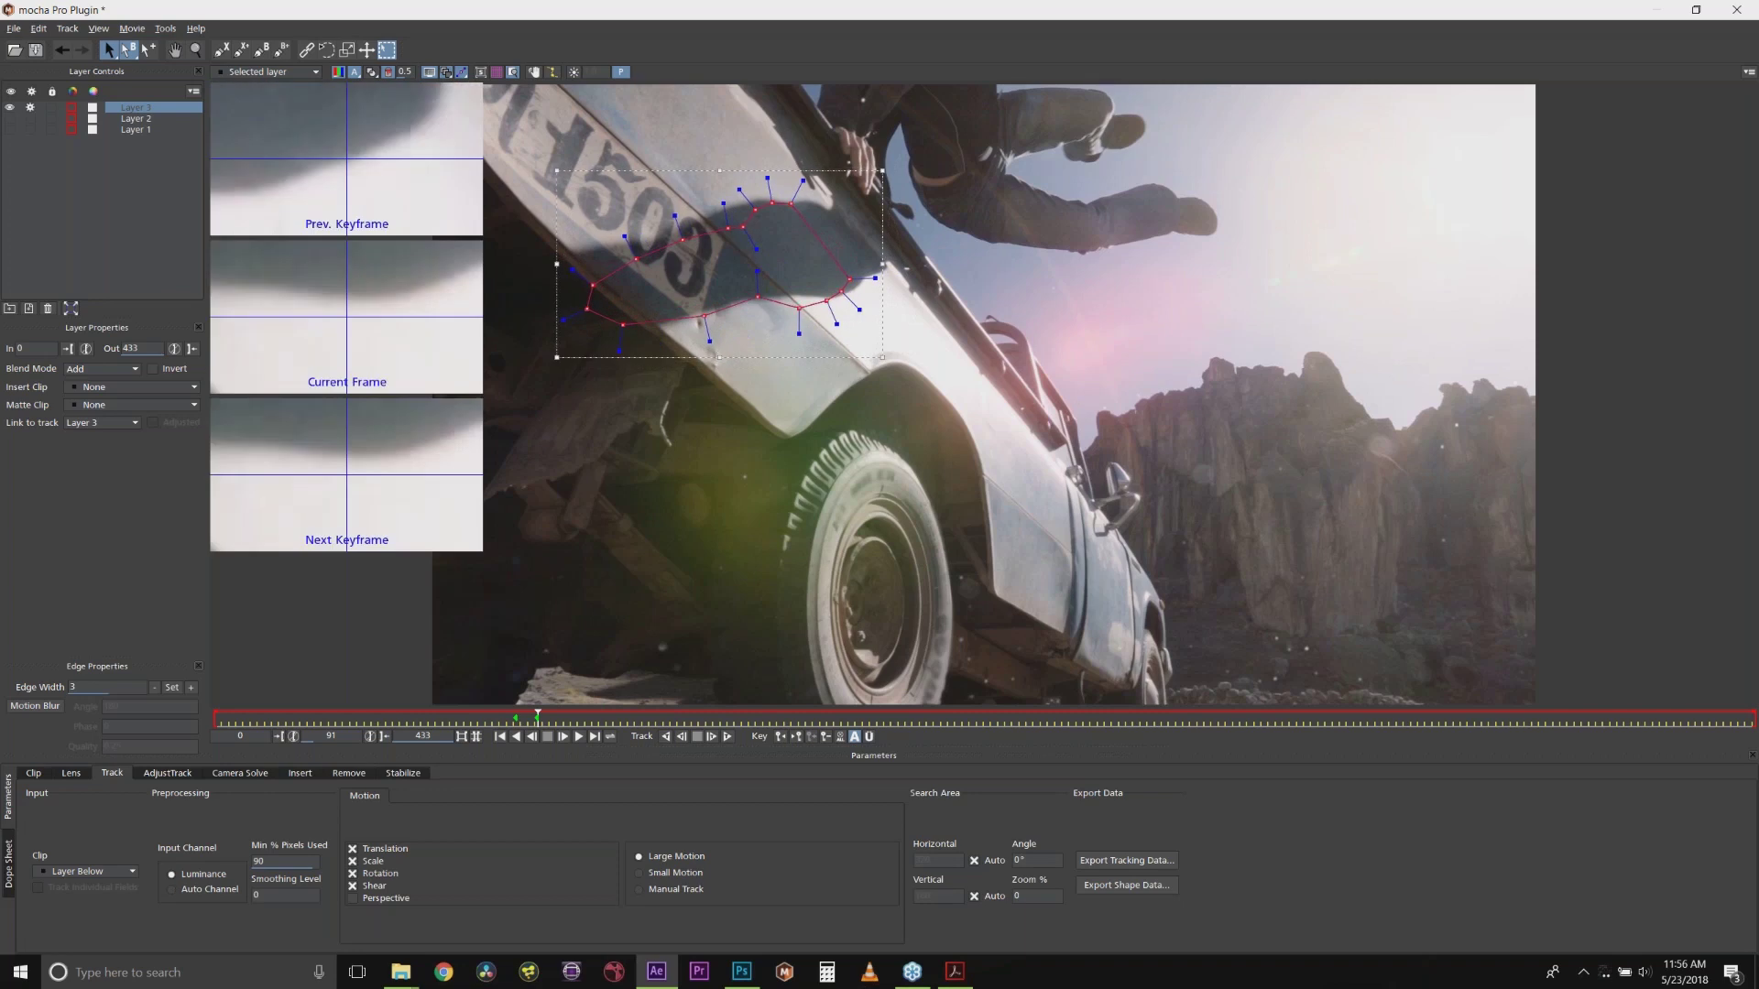
# Step: Refine the Layer 3 spline at frame 91, extending its rear end past the painted numbers and fitting its lower edge to the shadow
pyautogui.moveTo(719, 172); pyautogui.dragTo(667, 174)
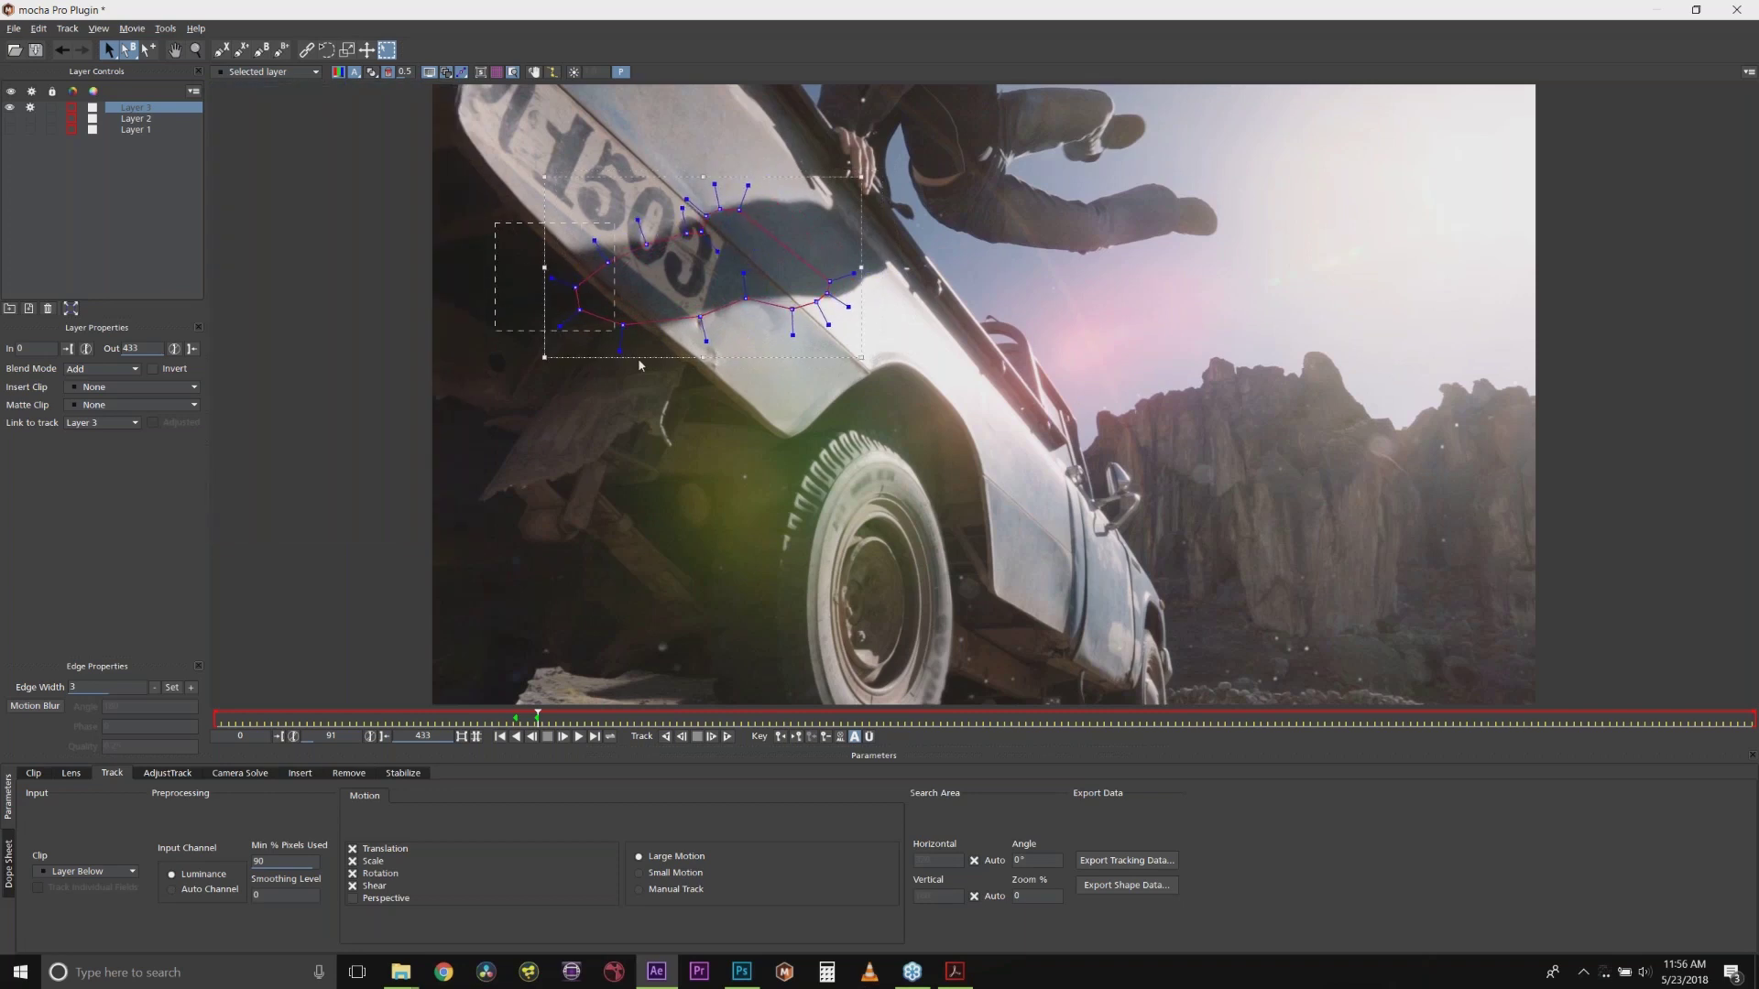
pyautogui.moveTo(639, 365); pyautogui.dragTo(641, 370)
pyautogui.moveTo(568, 321); pyautogui.dragTo(522, 315)
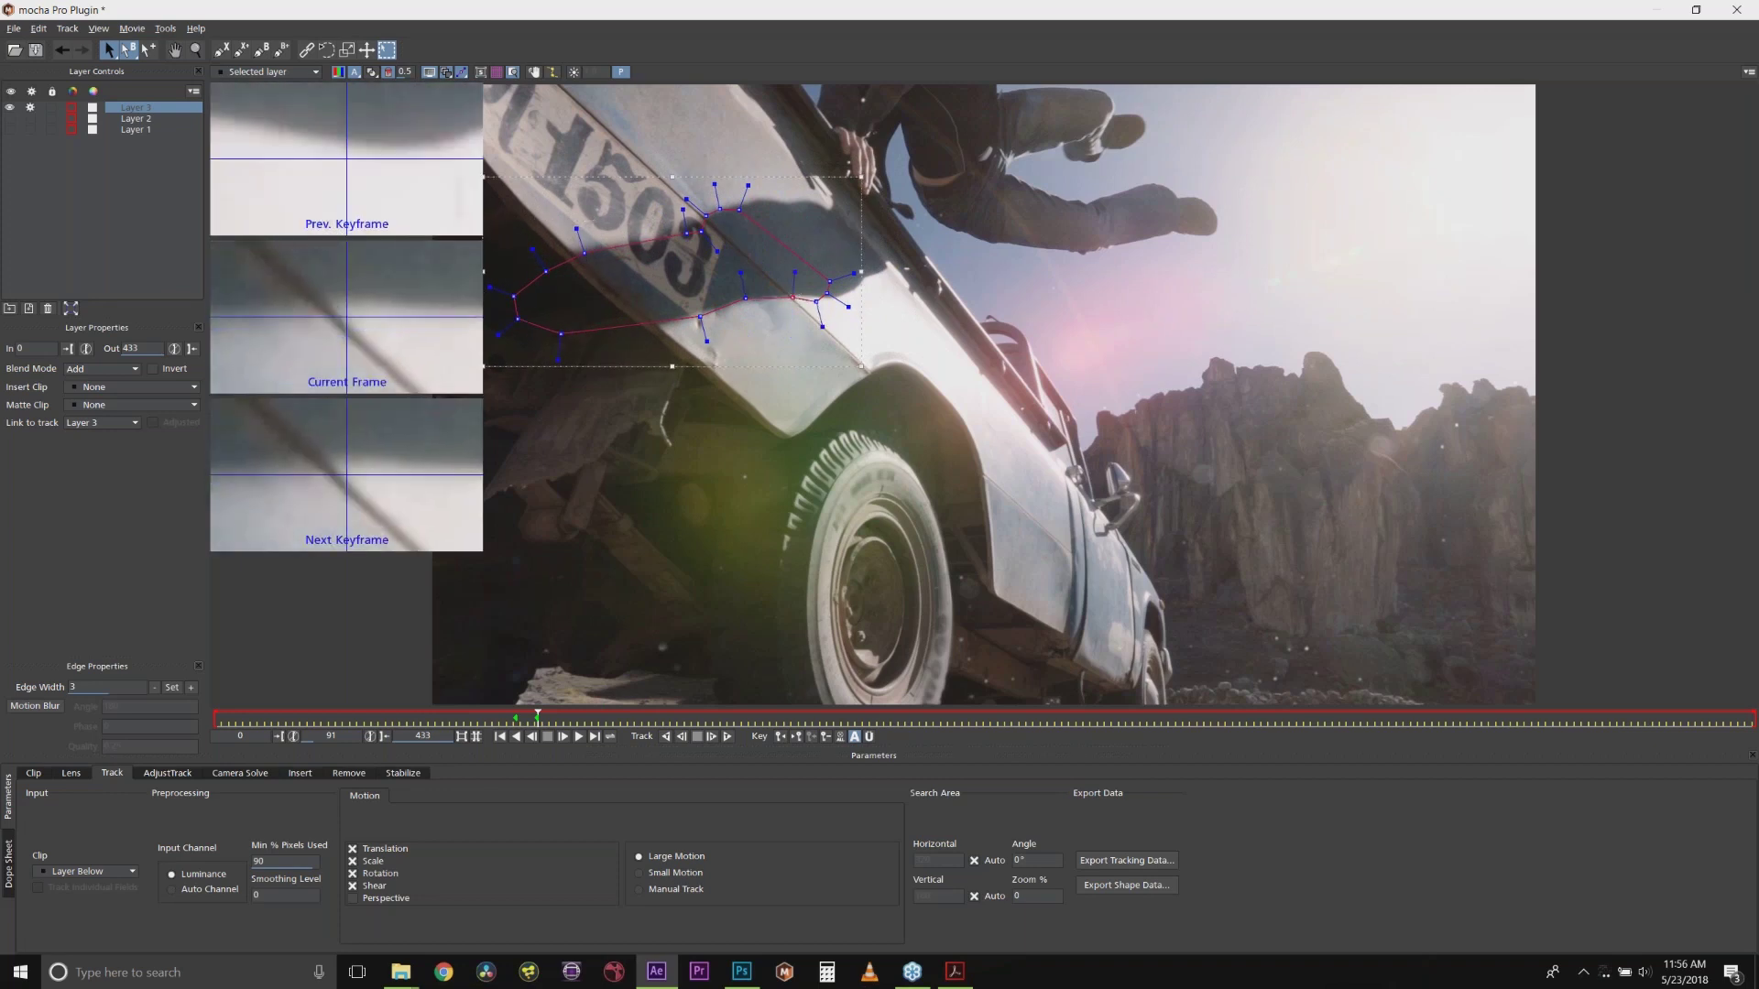
pyautogui.moveTo(814, 303); pyautogui.dragTo(816, 297)
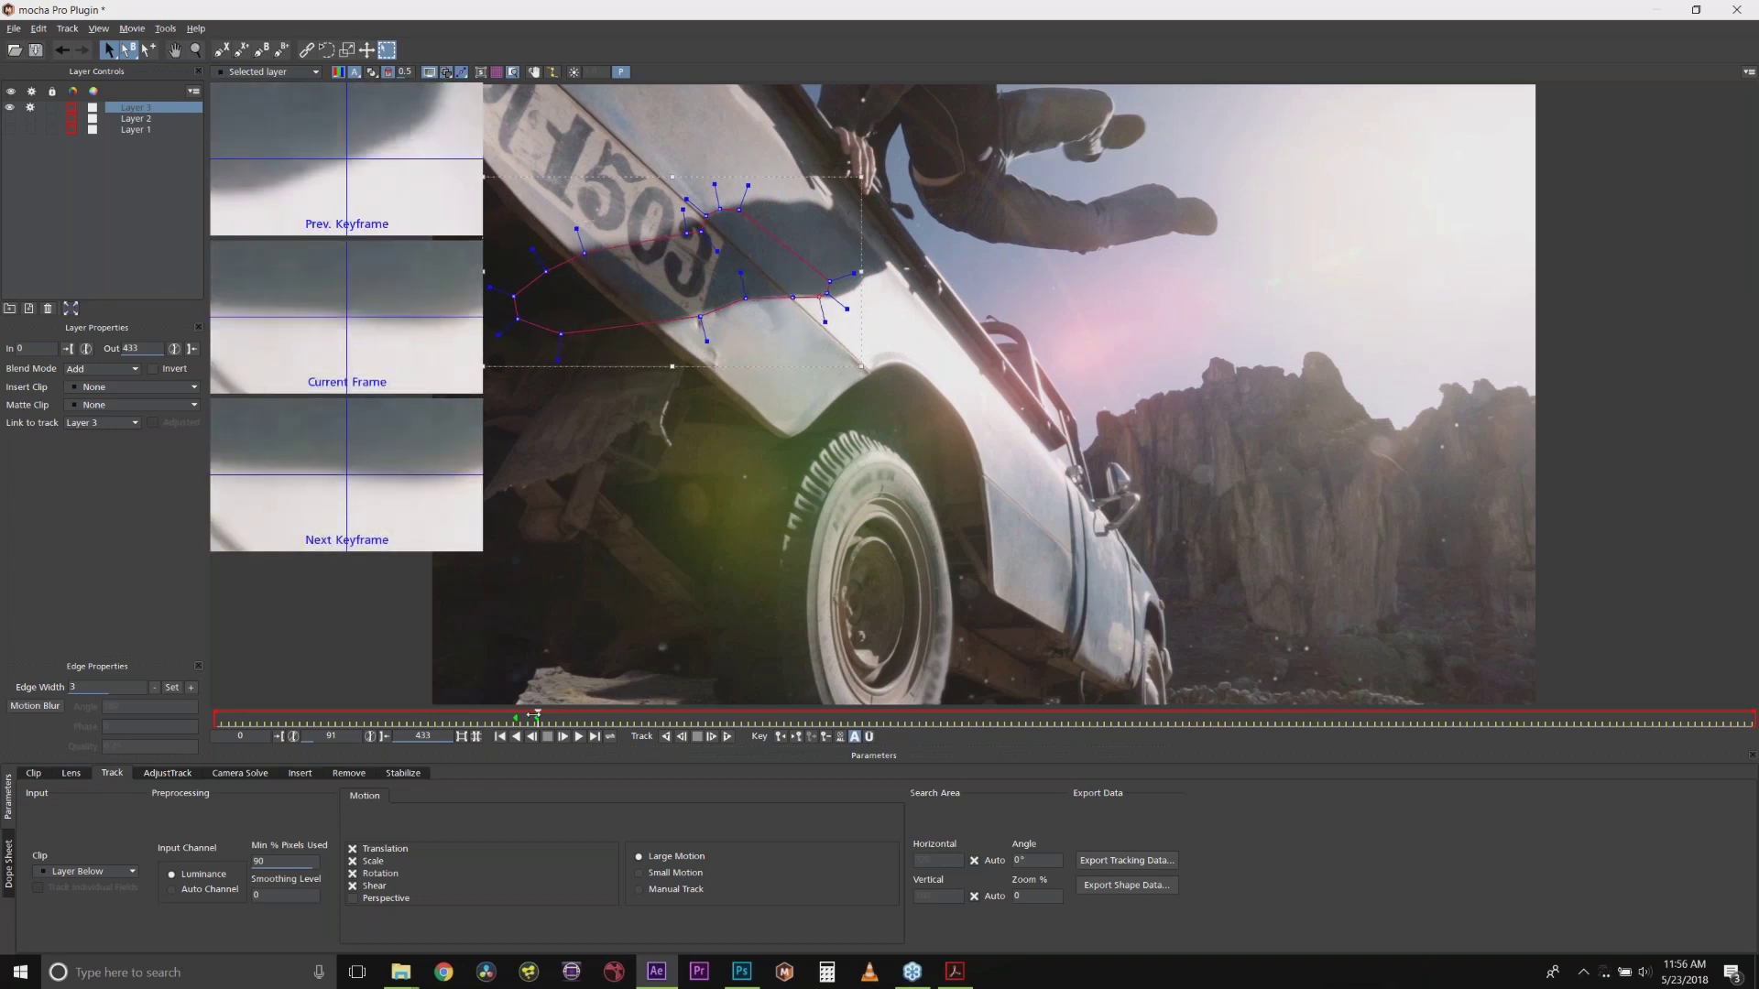
pyautogui.moveTo(534, 715); pyautogui.dragTo(541, 714)
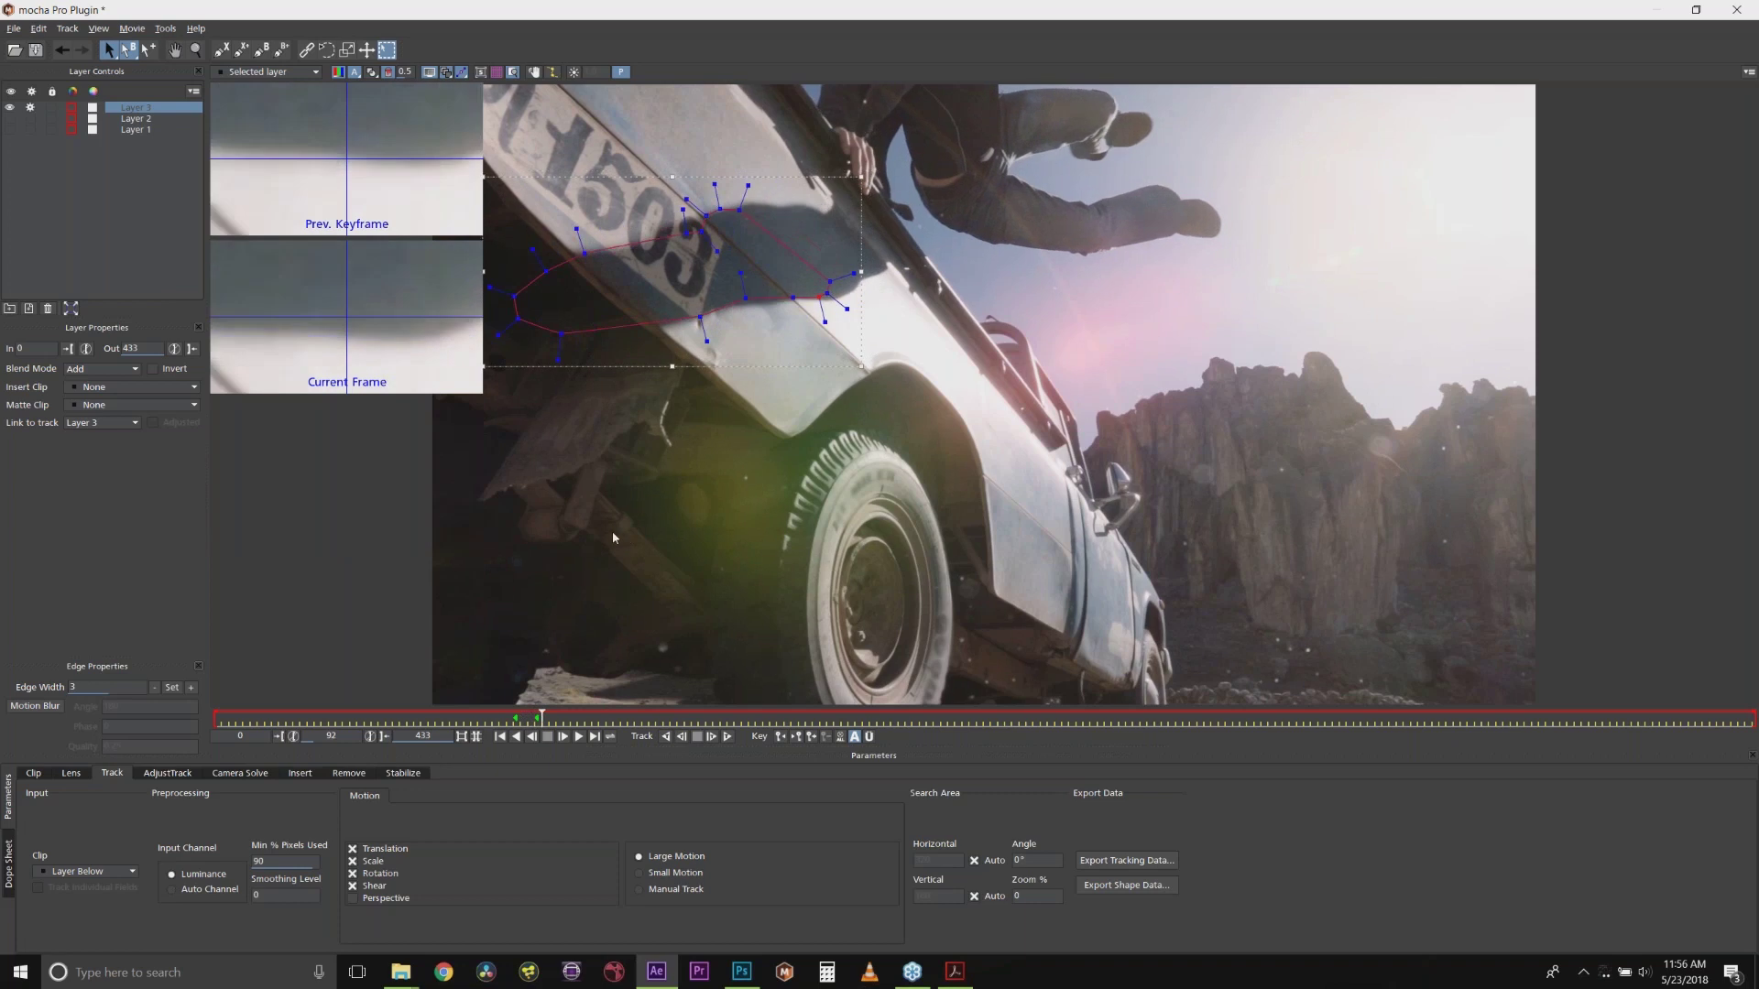
# Step: Delete Layer 3 and make Layer 1 and Layer 2 visible again
pyautogui.click(48, 308)
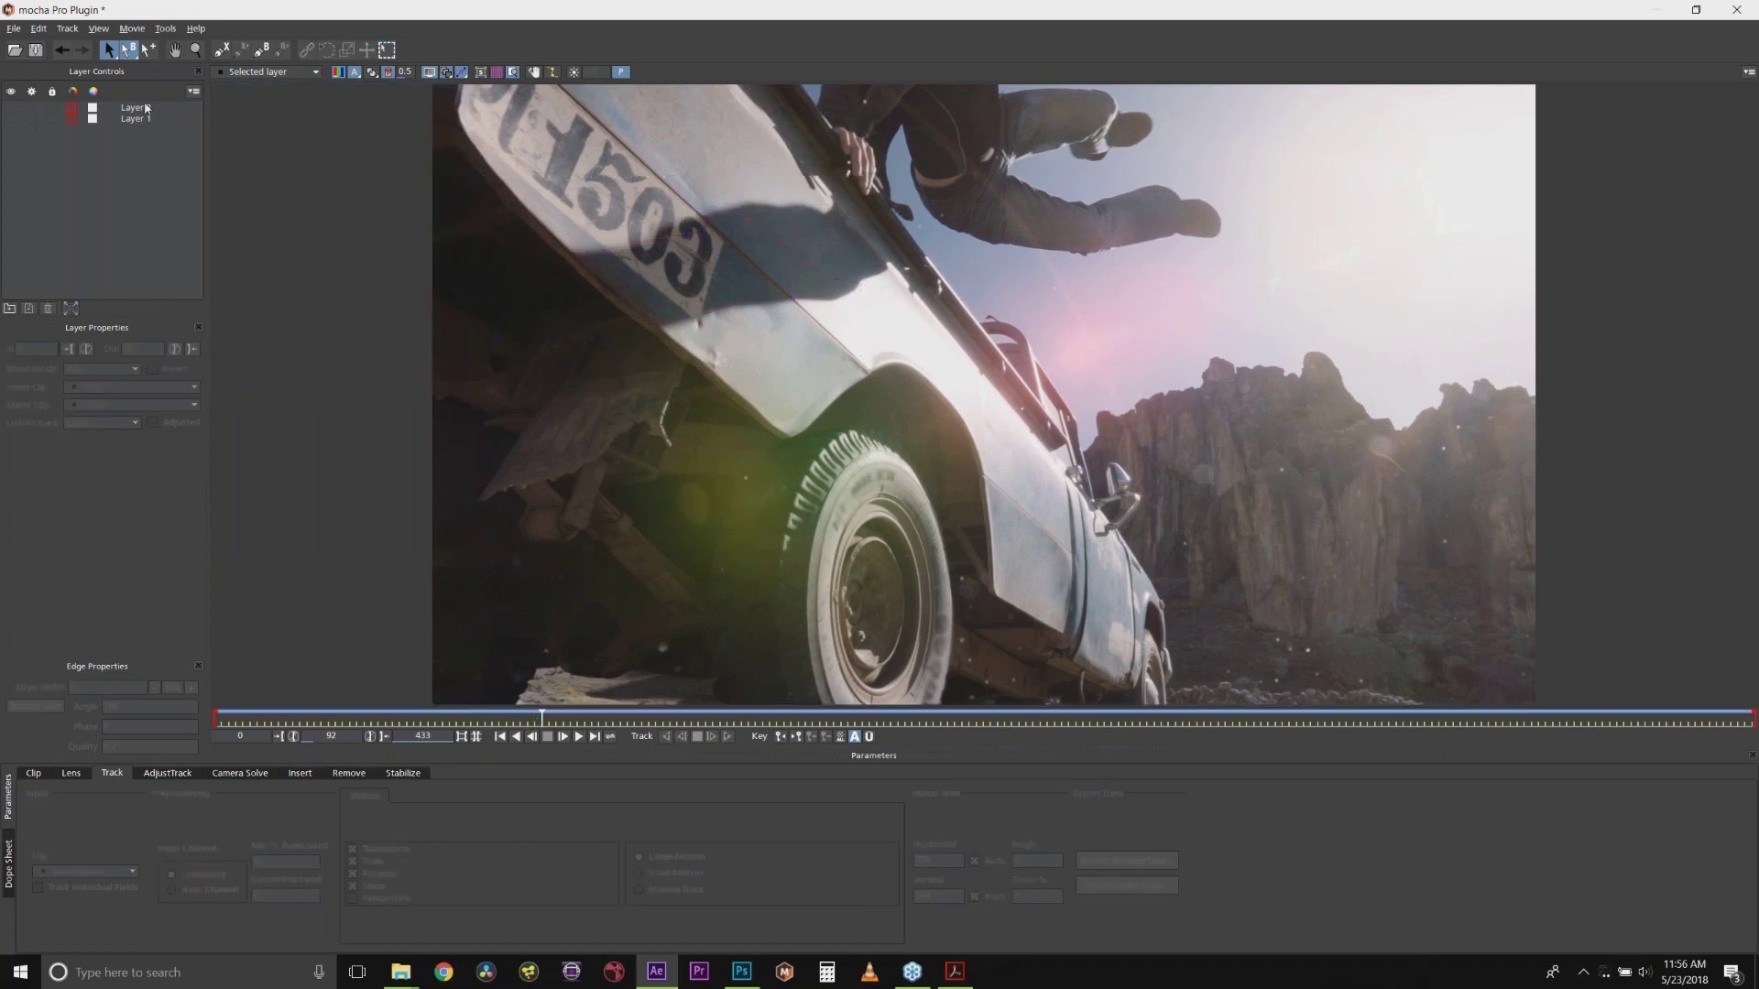
pyautogui.click(132, 120)
pyautogui.click(9, 108)
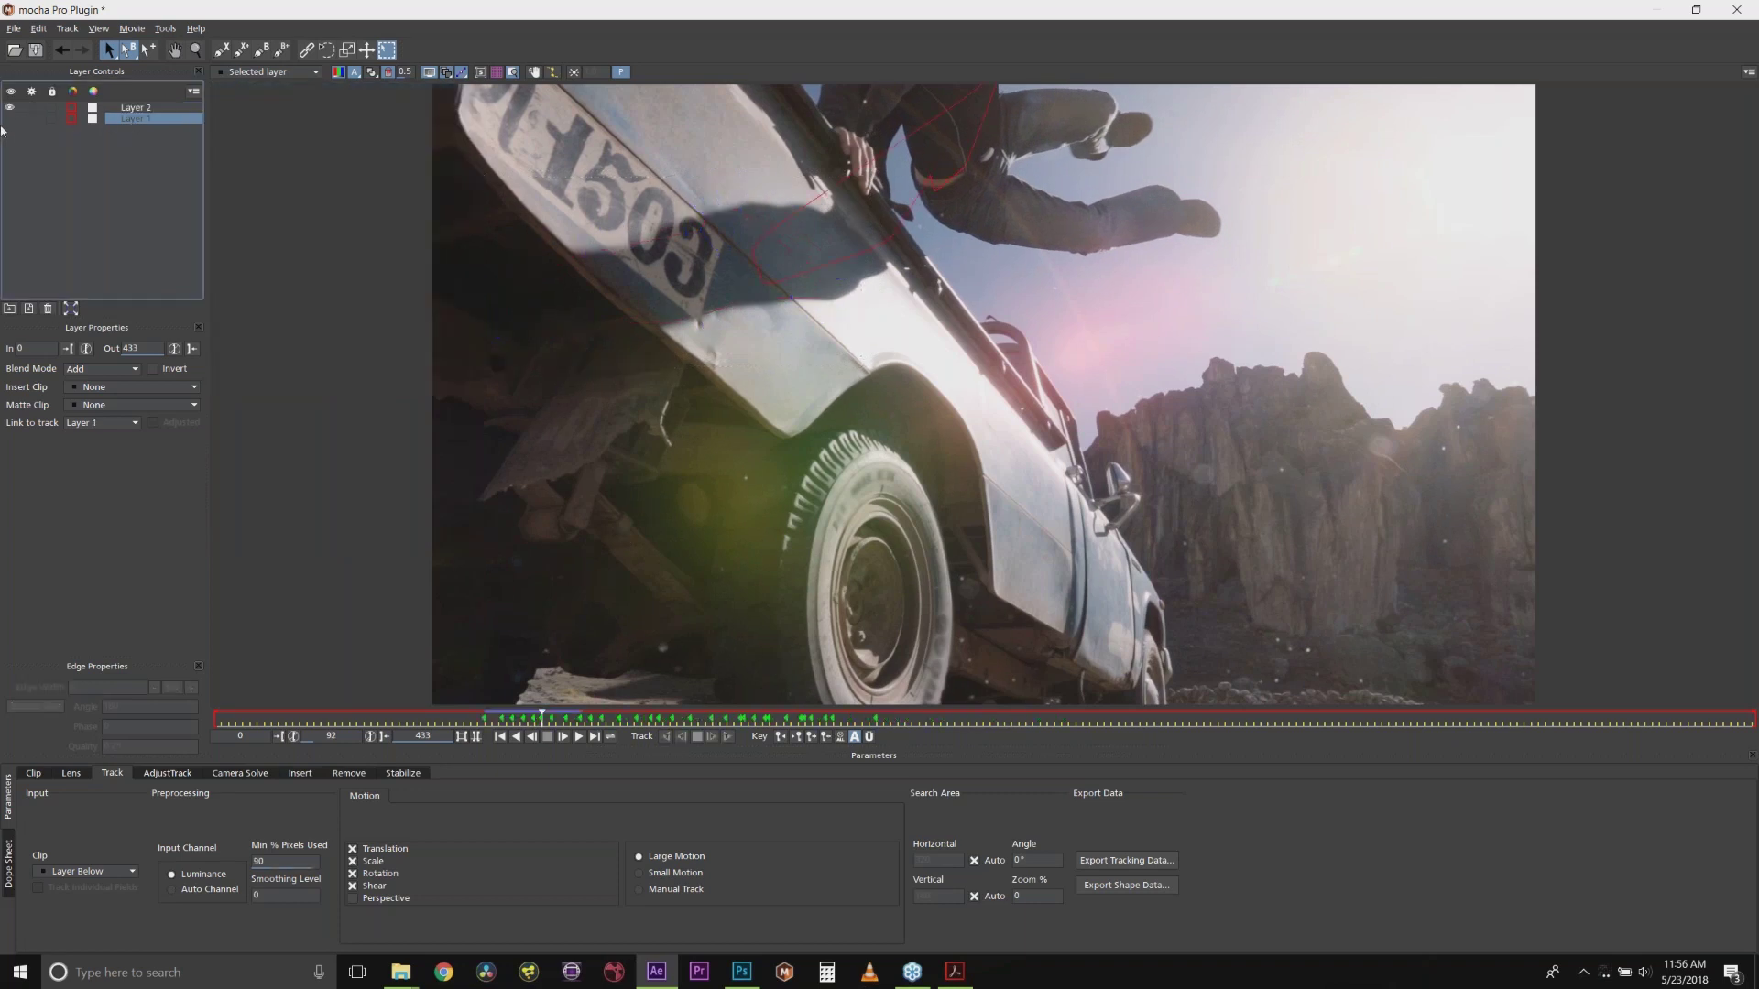
pyautogui.click(9, 118)
# Step: Scrub through the animated shadow shapes of Layer 1 and Layer 2, and close the mocha Pro project
pyautogui.click(353, 718)
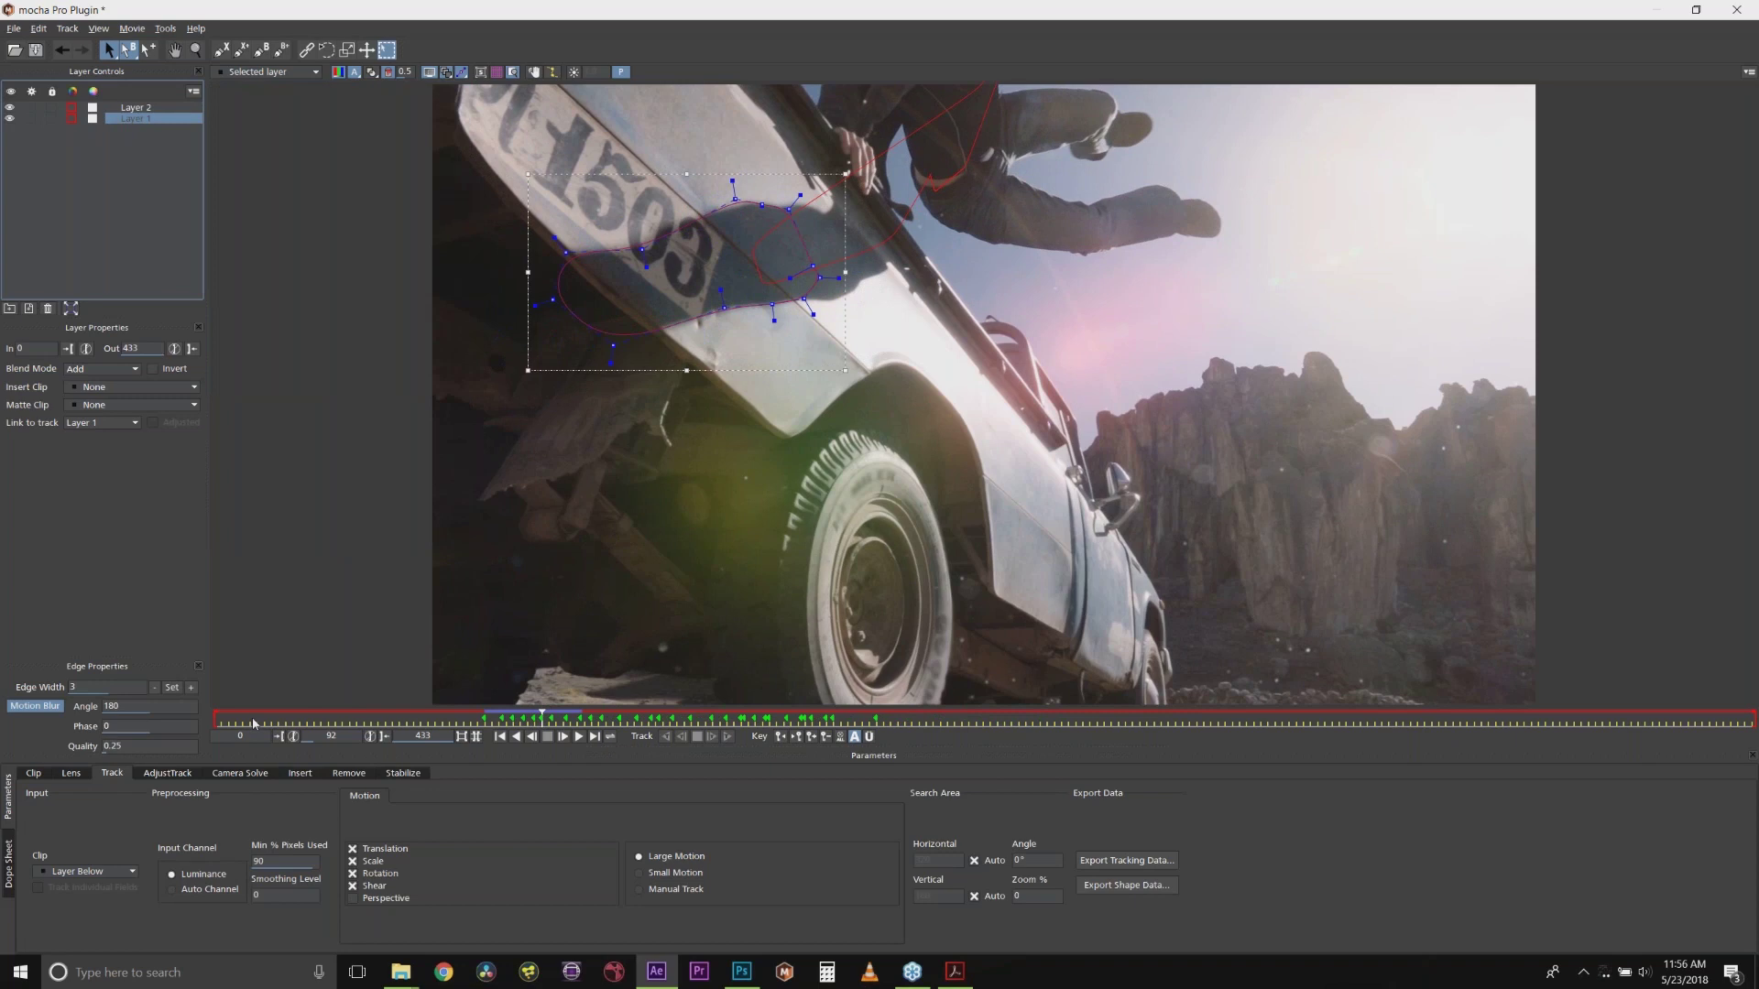
pyautogui.moveTo(402, 711); pyautogui.dragTo(716, 714)
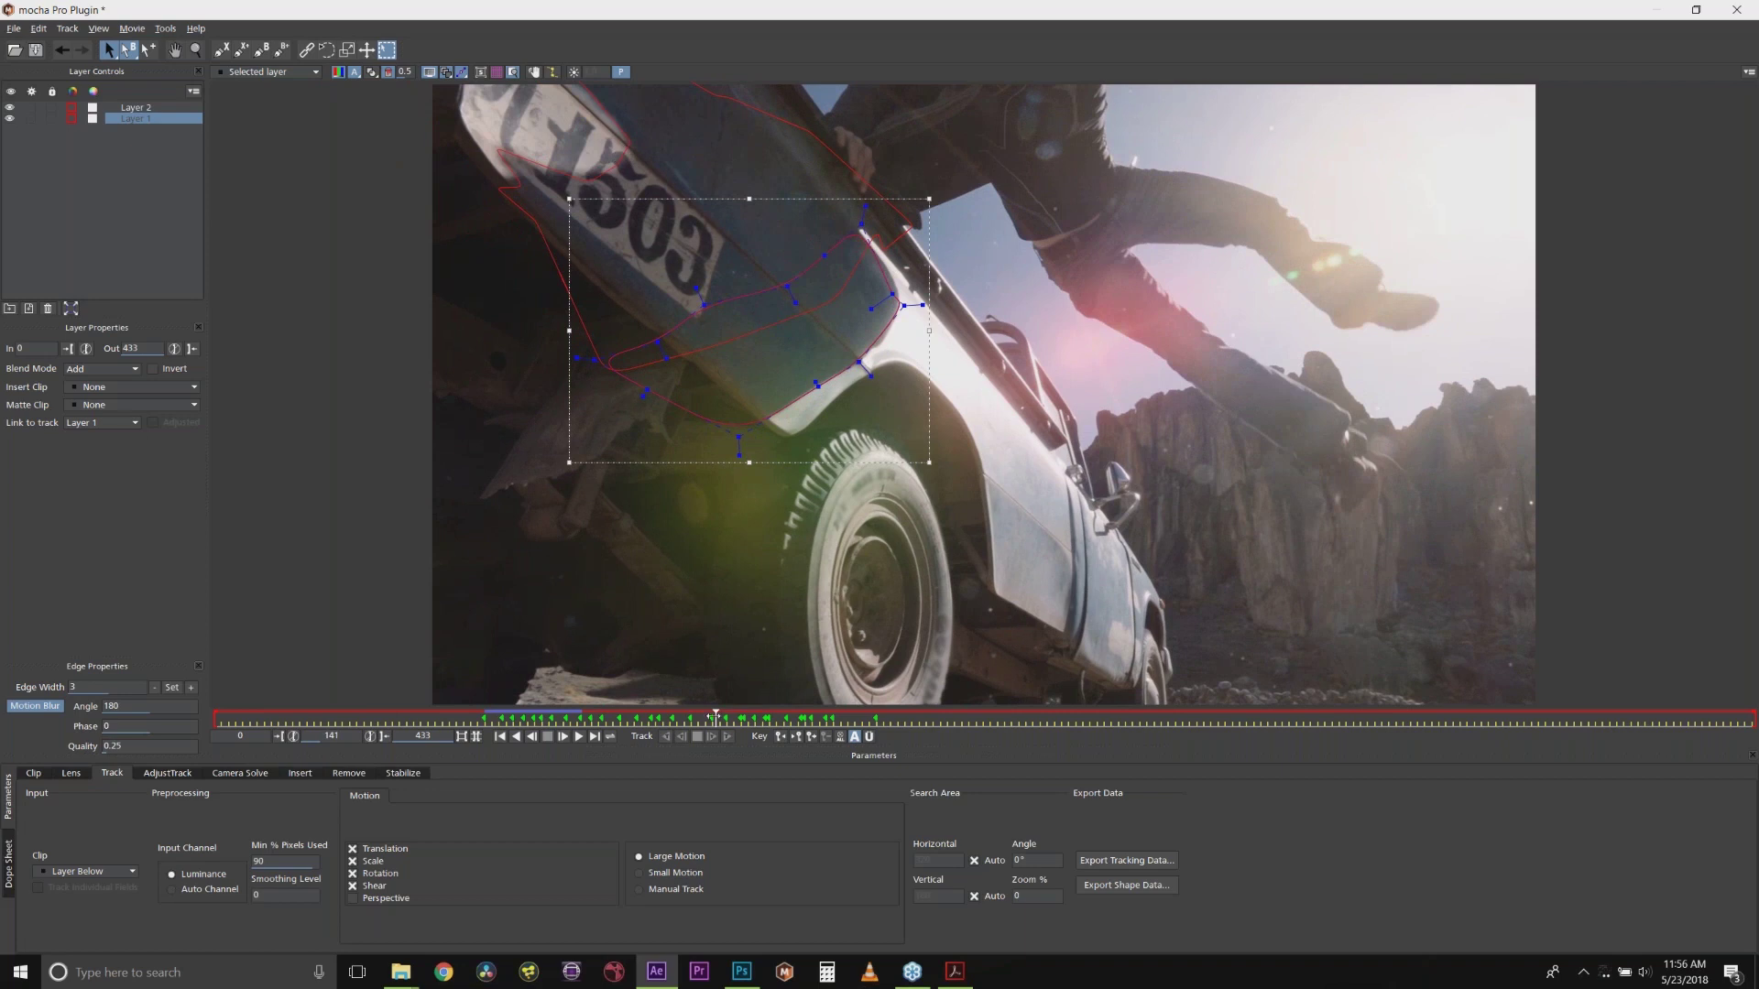
pyautogui.moveTo(684, 717); pyautogui.dragTo(624, 717)
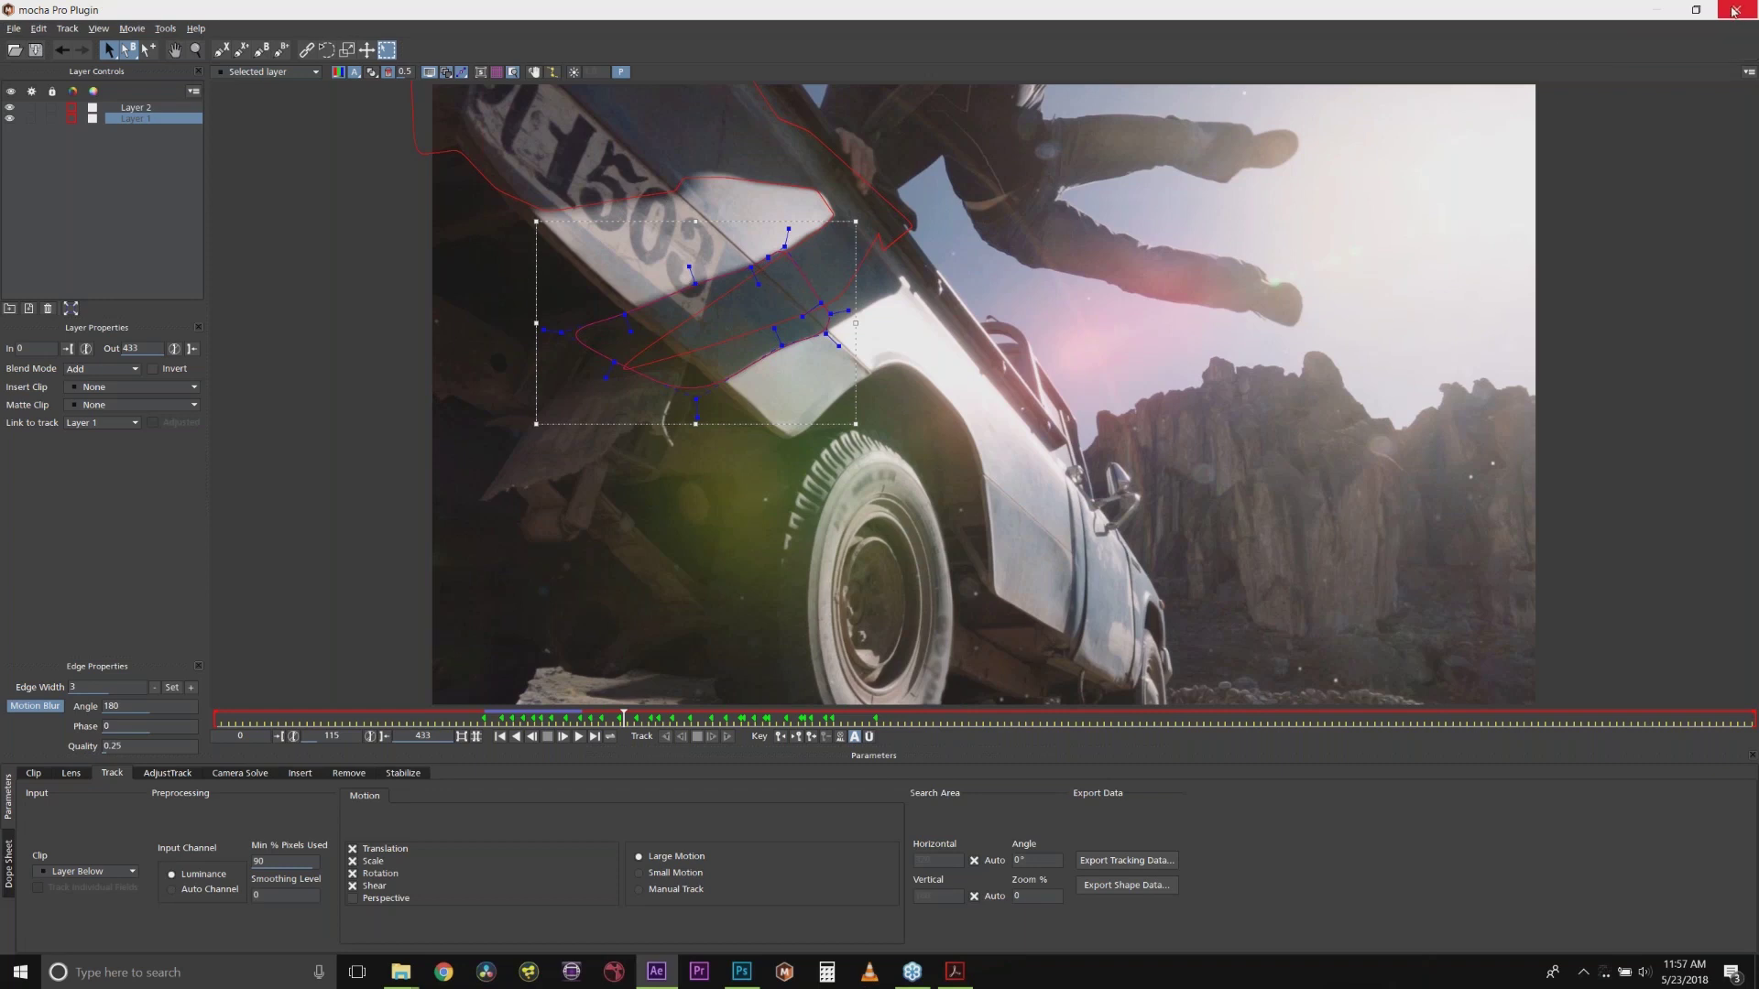
pyautogui.click(1738, 9)
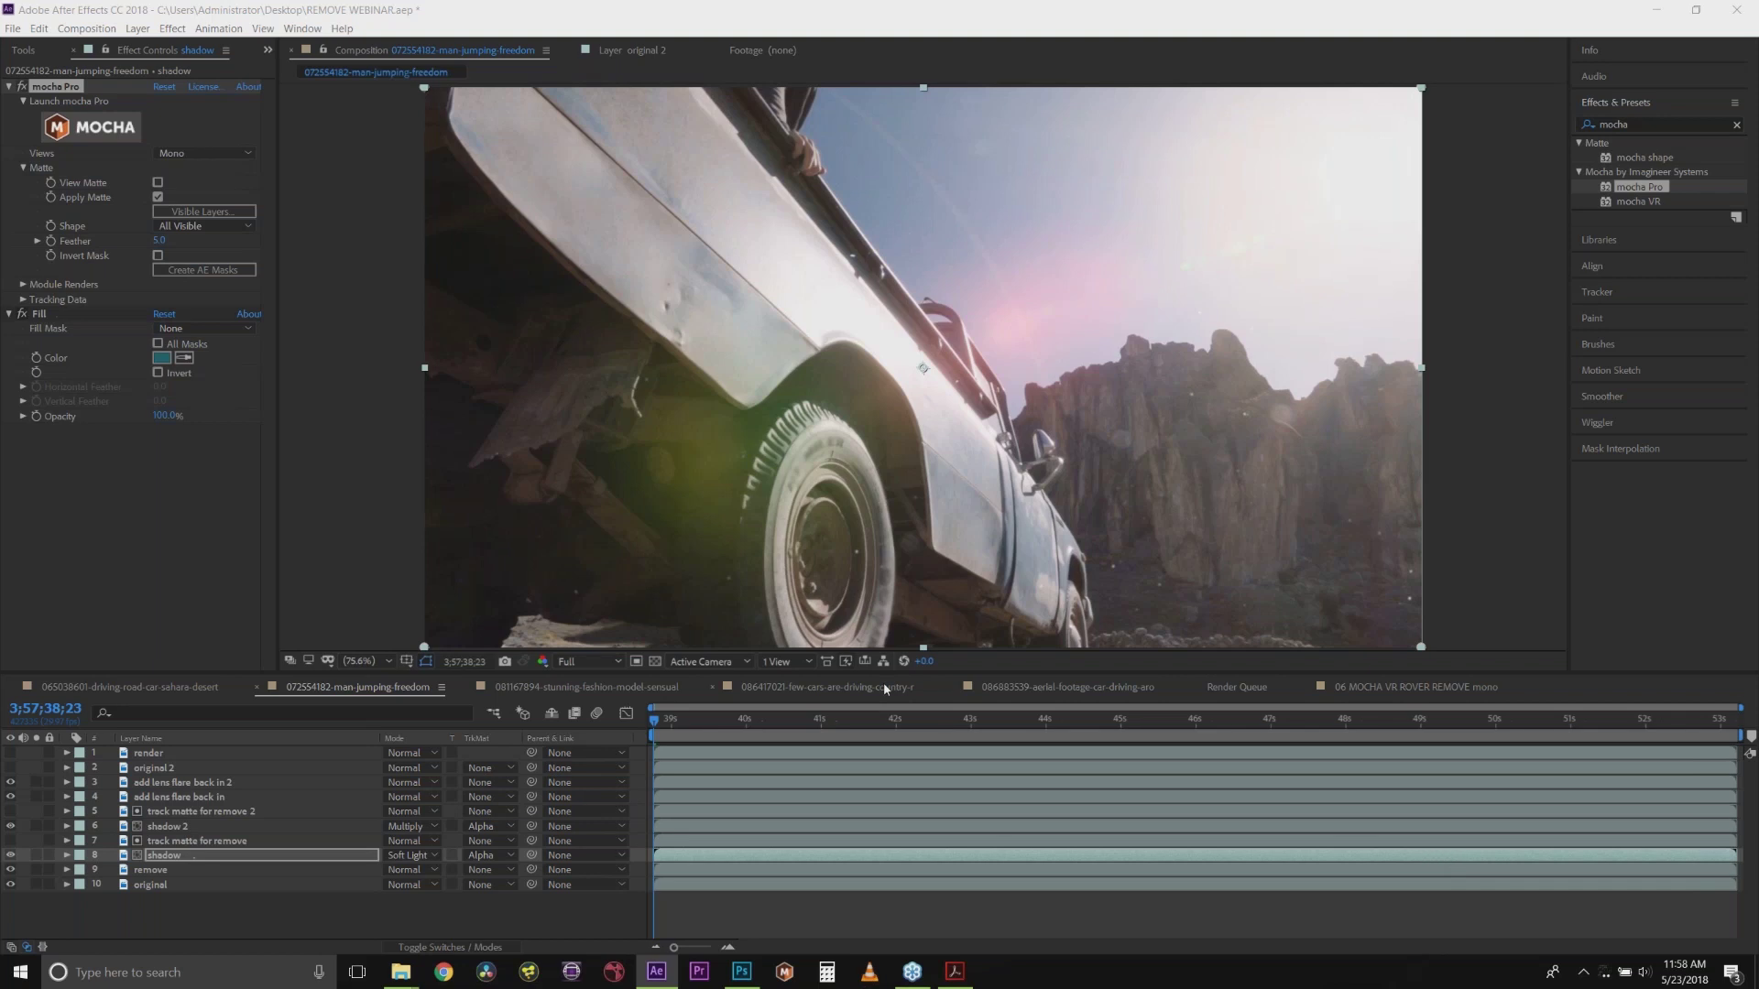
# Step: Compare the effects on the shadow layer with those on the track matte for remove layer
pyautogui.click(169, 829)
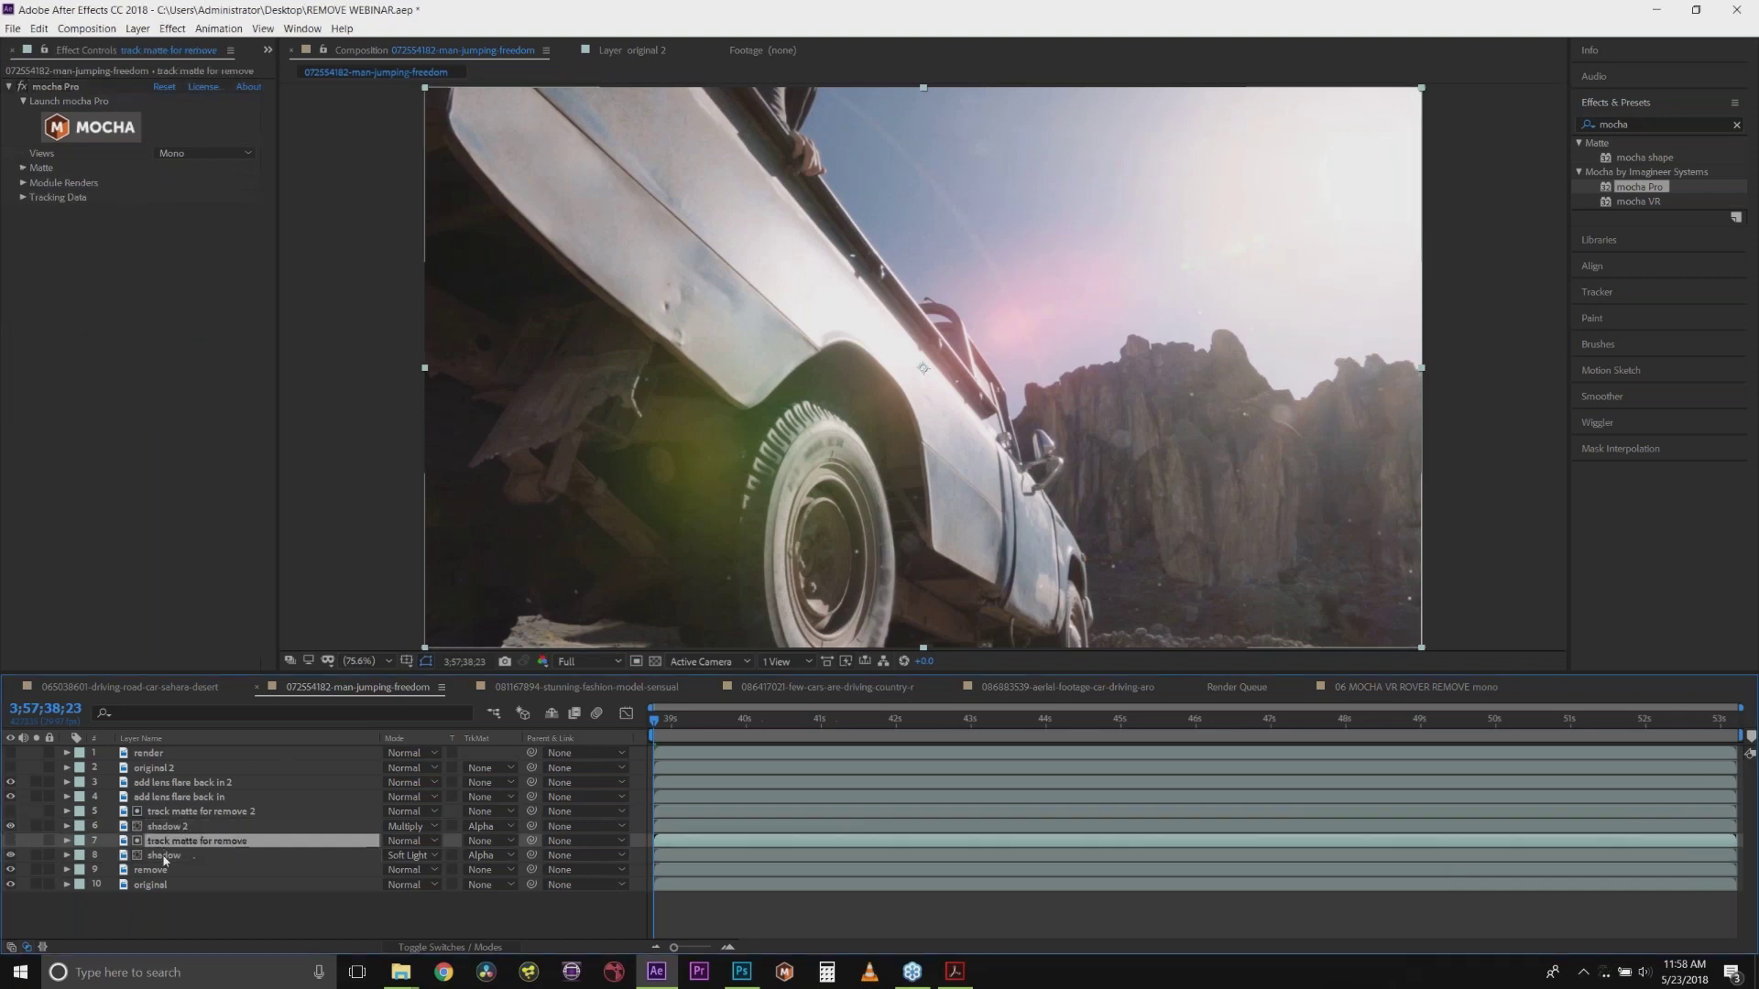
pyautogui.click(167, 852)
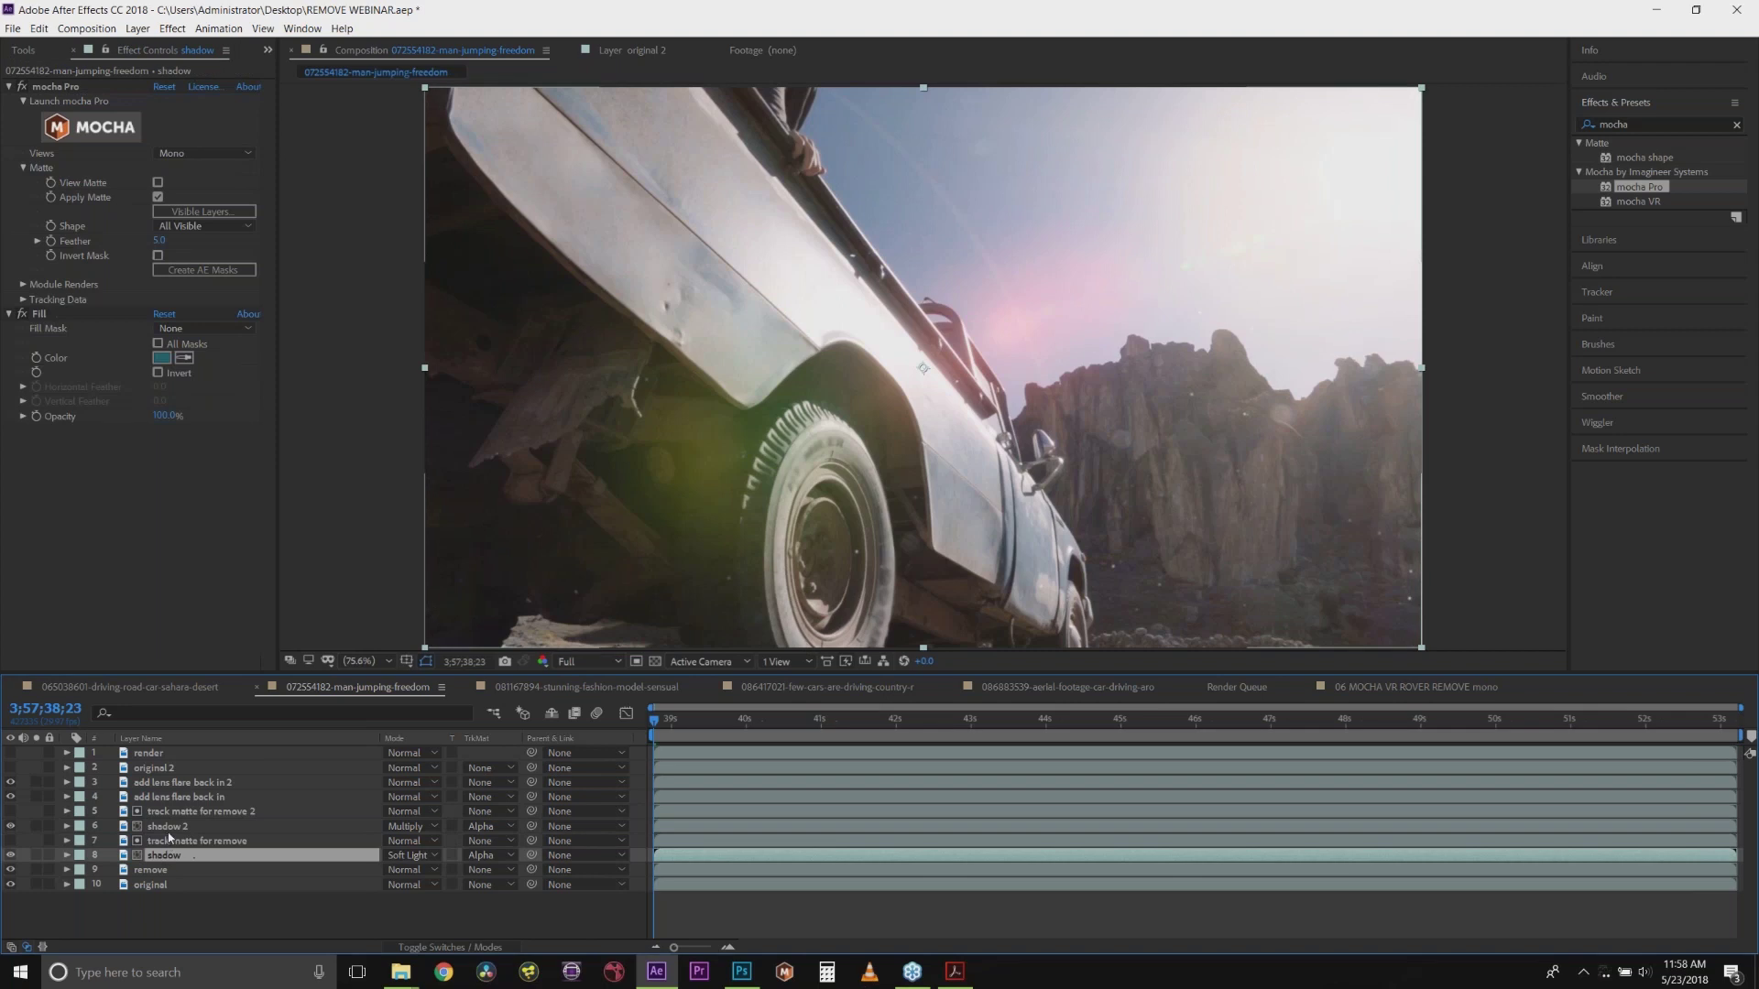
pyautogui.click(164, 843)
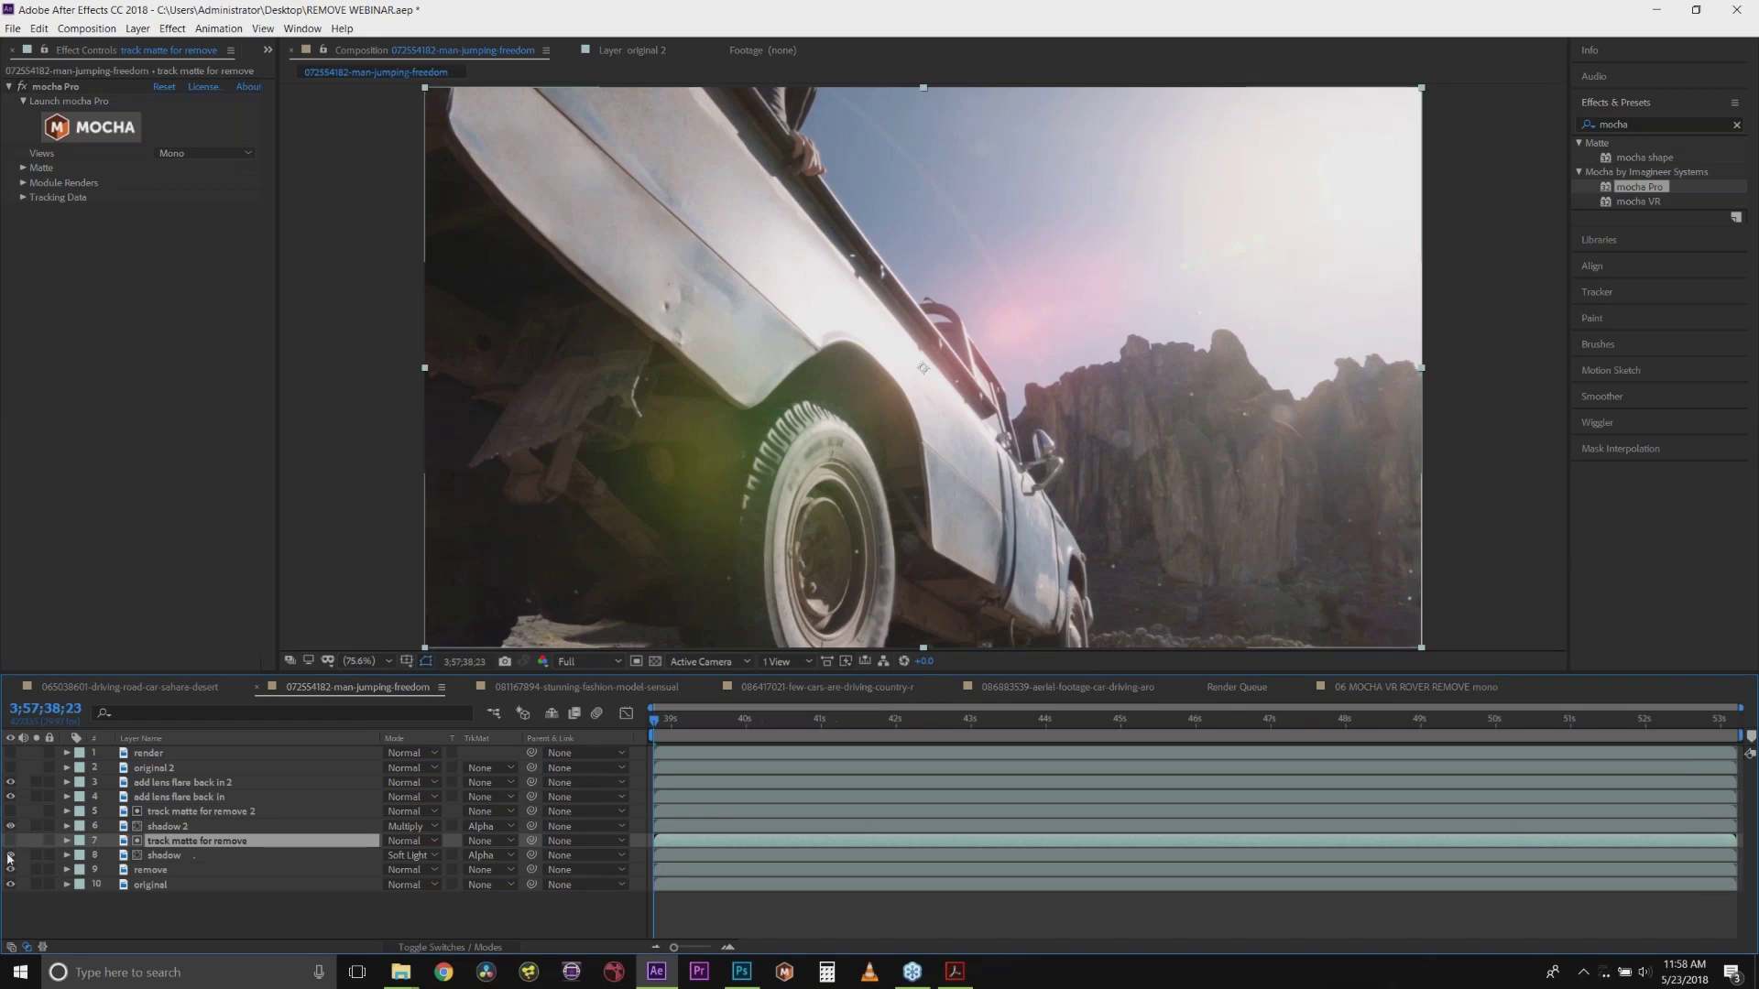
pyautogui.click(156, 856)
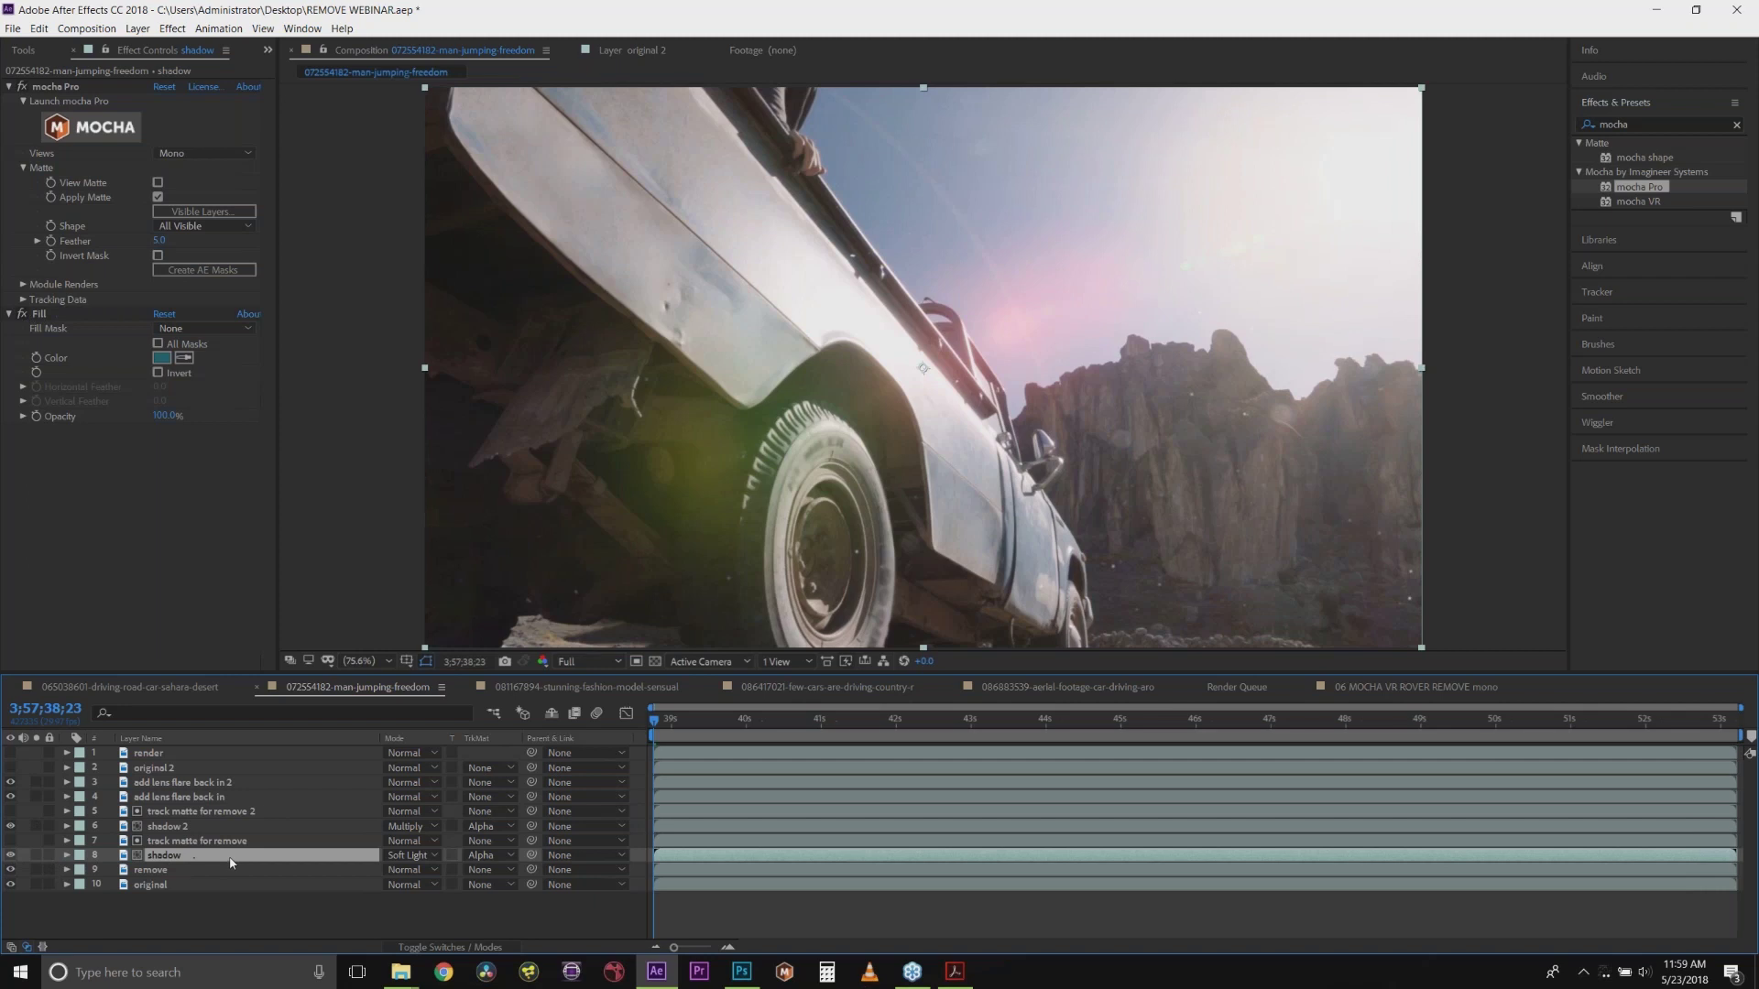
# Step: Hide the shadow 2 and both add lens flare back in layers, keep shadow visible, and check its shapes in mocha Pro
pyautogui.moveTo(10, 855); pyautogui.dragTo(9, 782)
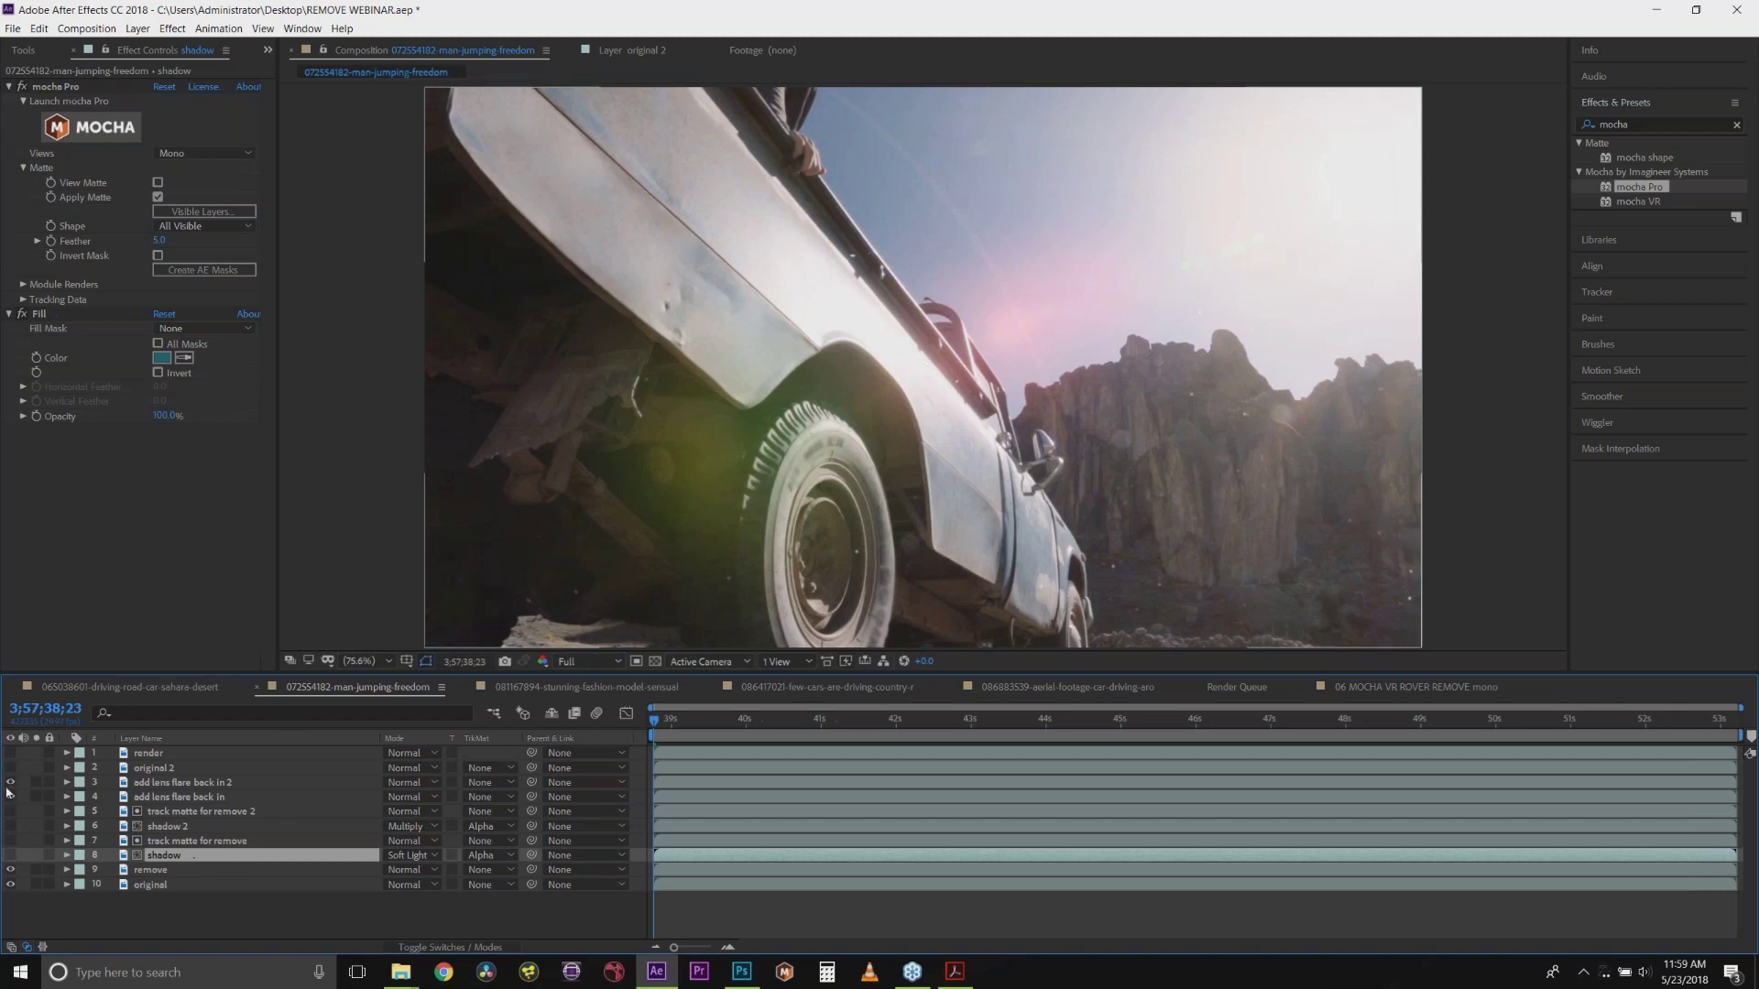
pyautogui.click(154, 871)
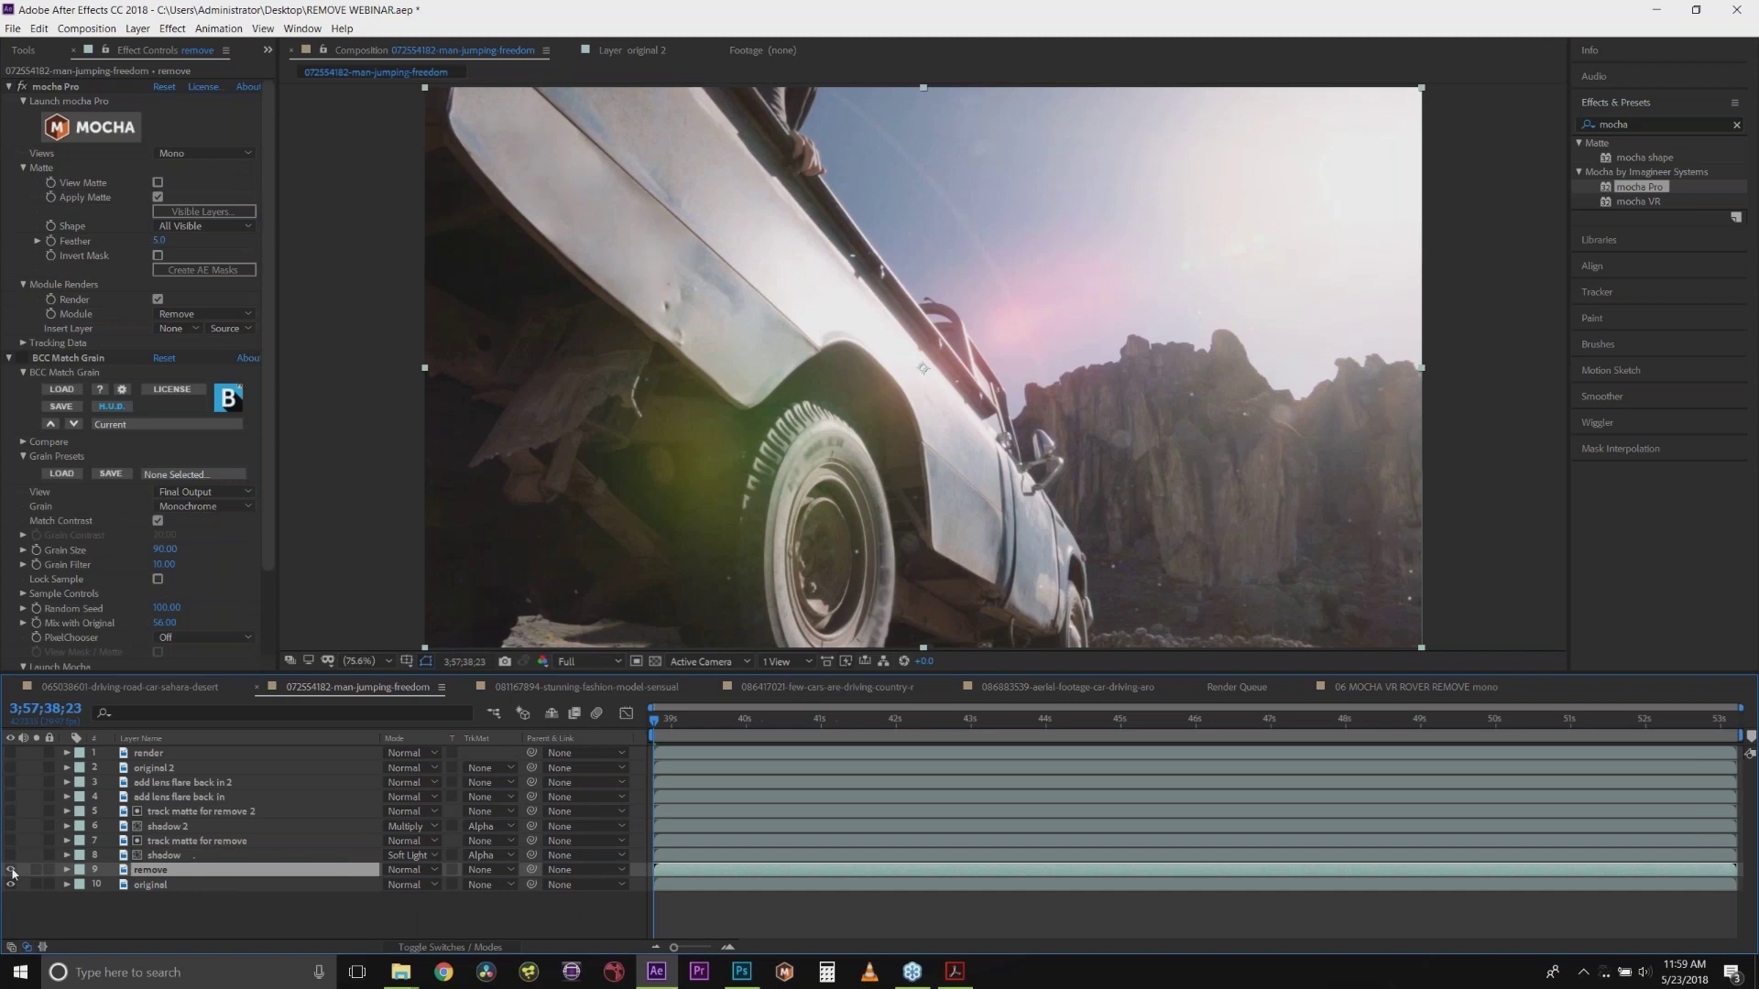
pyautogui.click(148, 858)
pyautogui.click(11, 855)
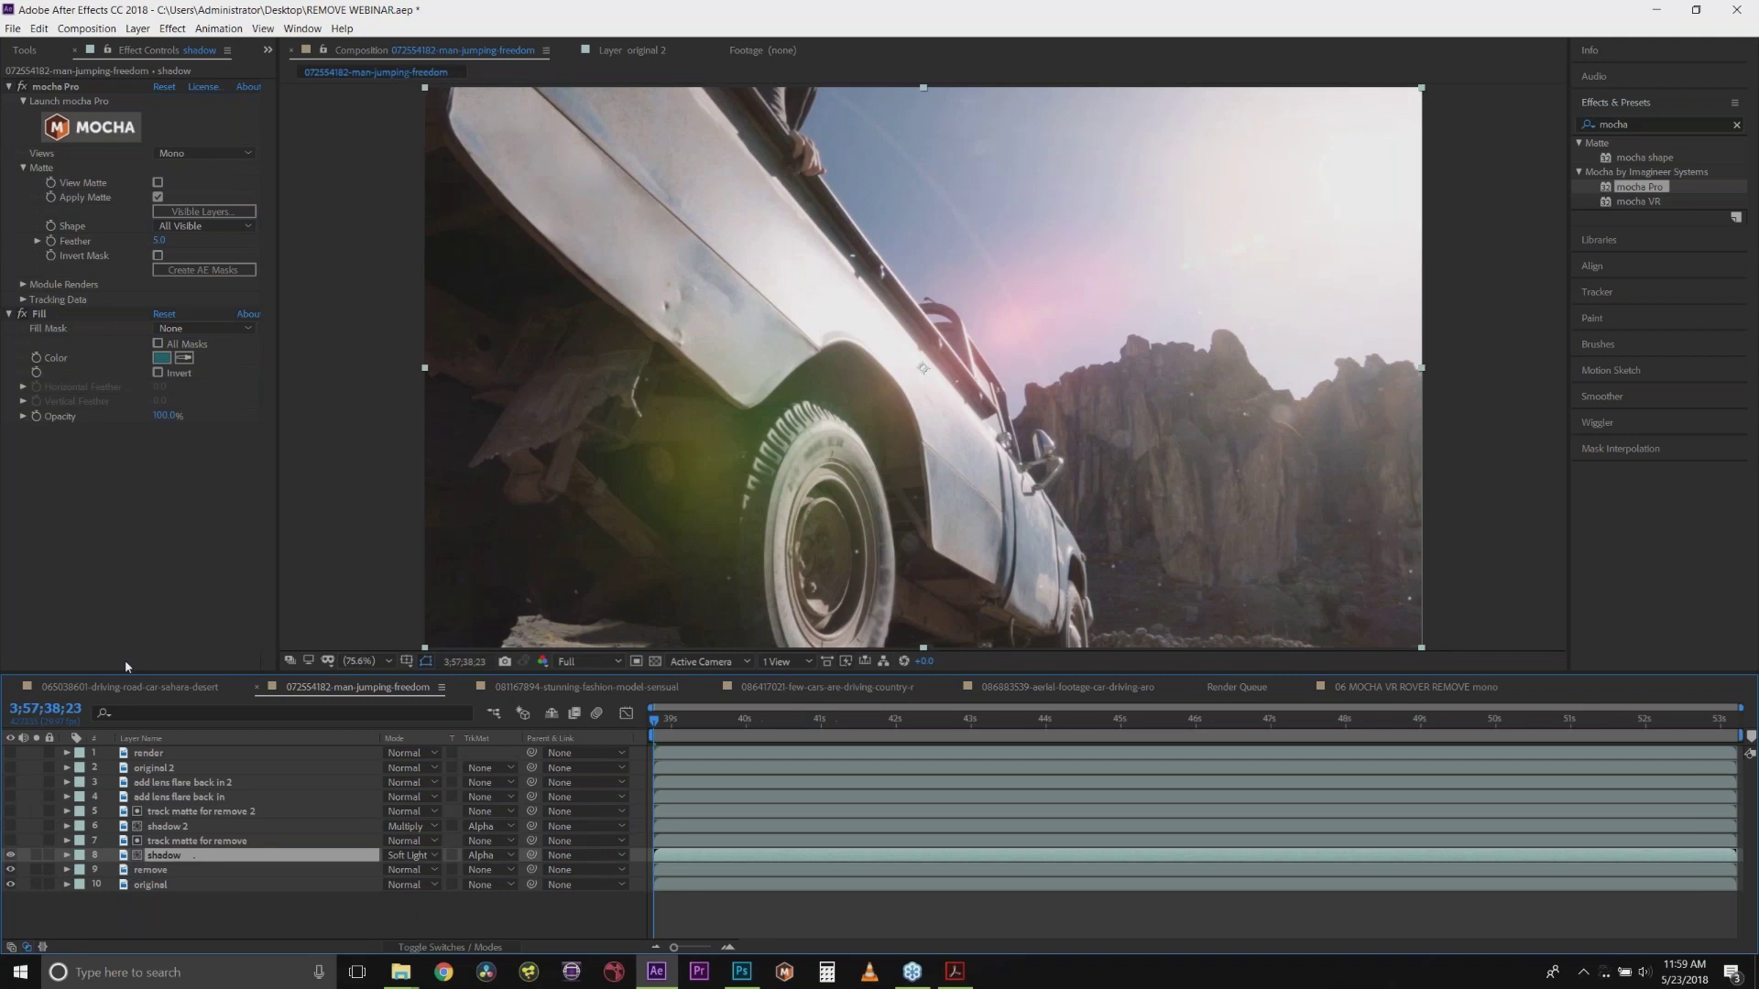
pyautogui.click(100, 130)
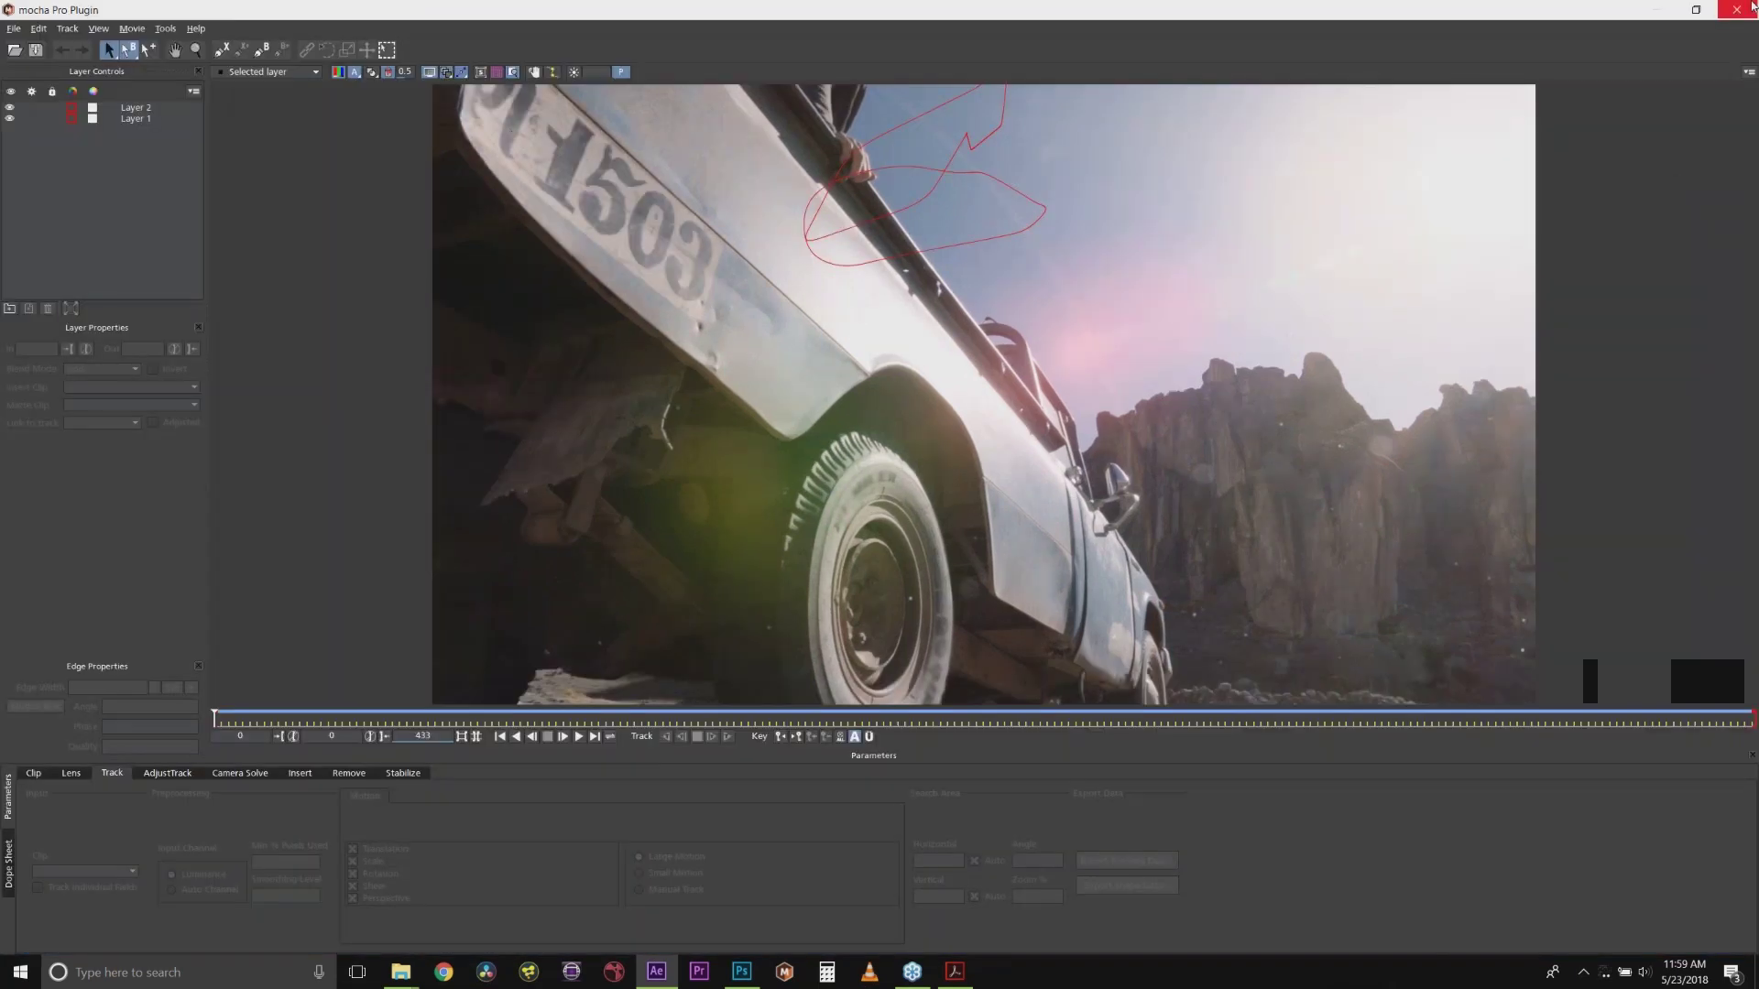
pyautogui.click(1736, 9)
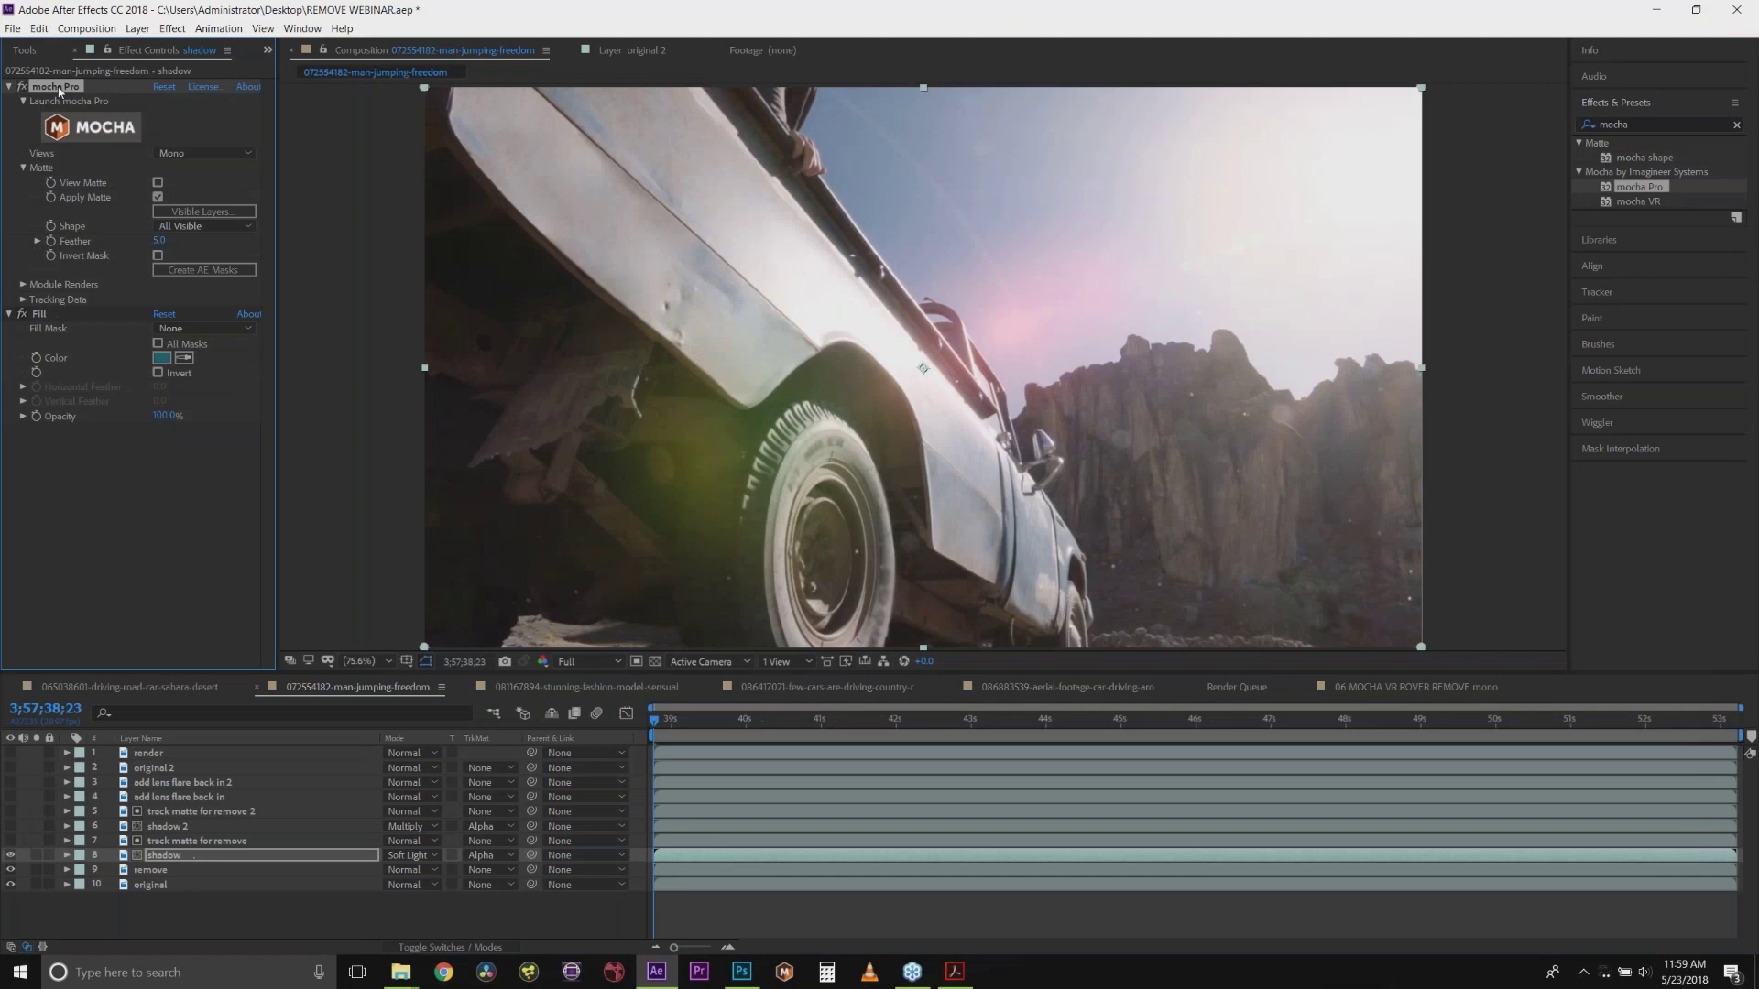
# Step: Create a solid above the remove layer with a colour sampled from the truck panel, and copy the shadow layer's mocha Pro effect onto it
pyautogui.click(155, 867)
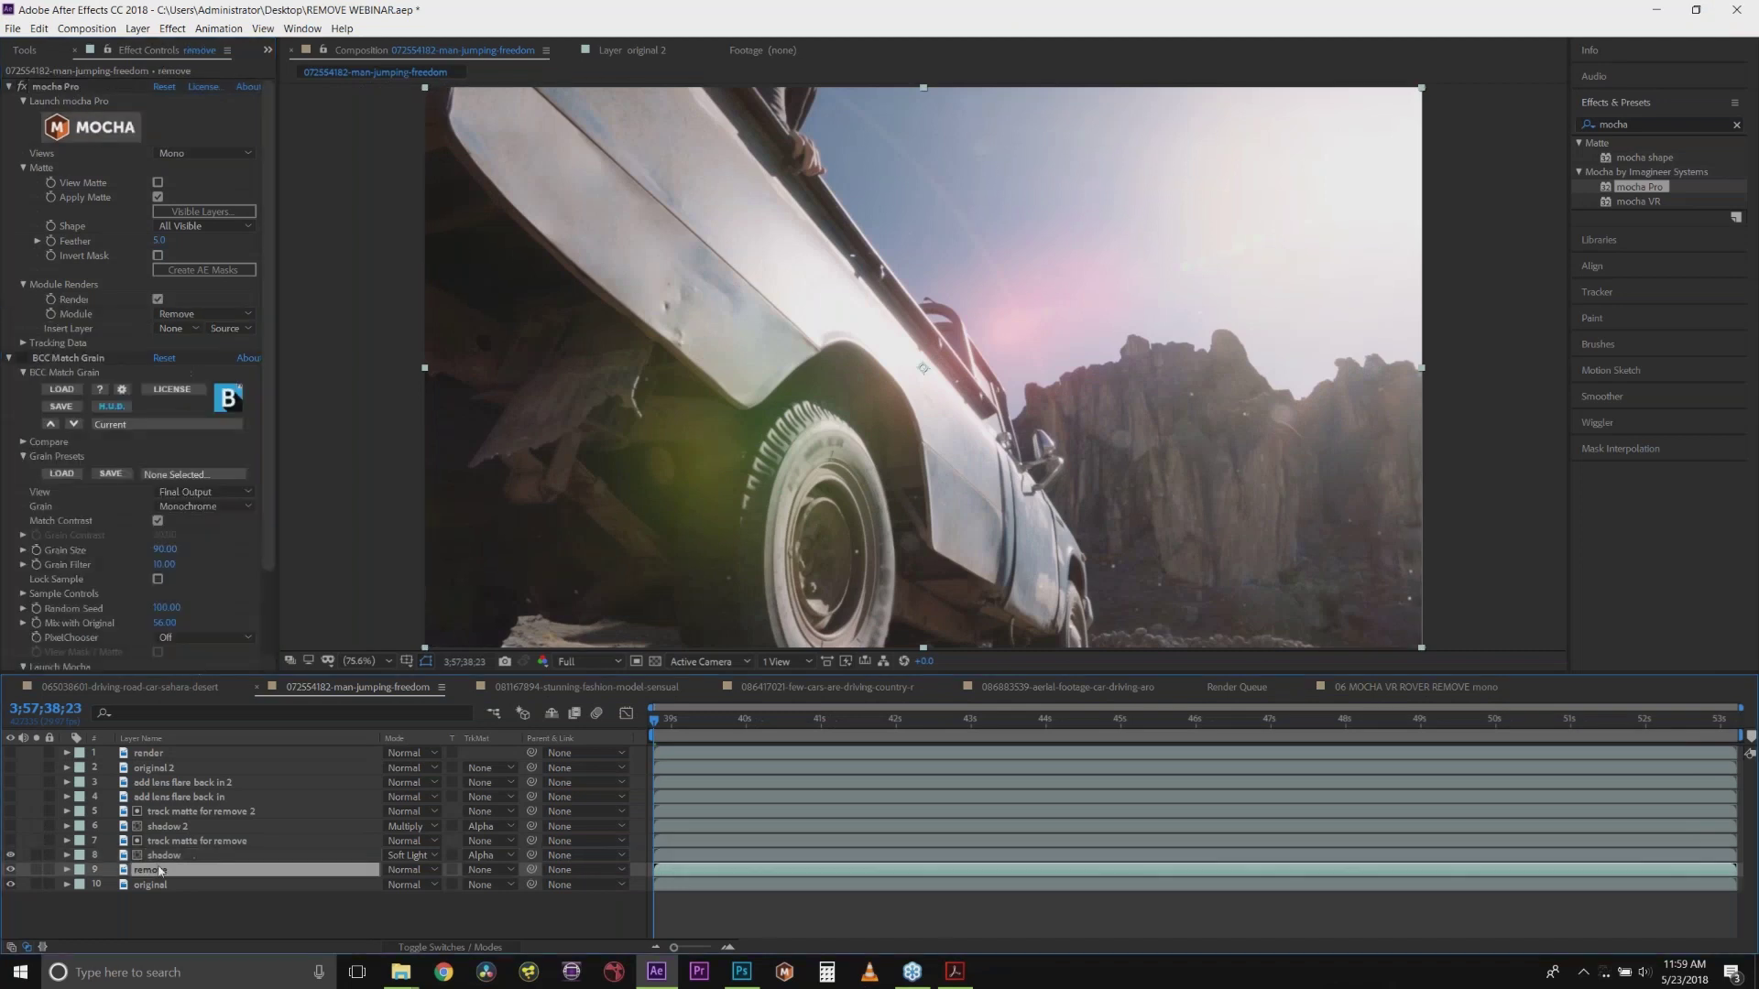
pyautogui.click(133, 29)
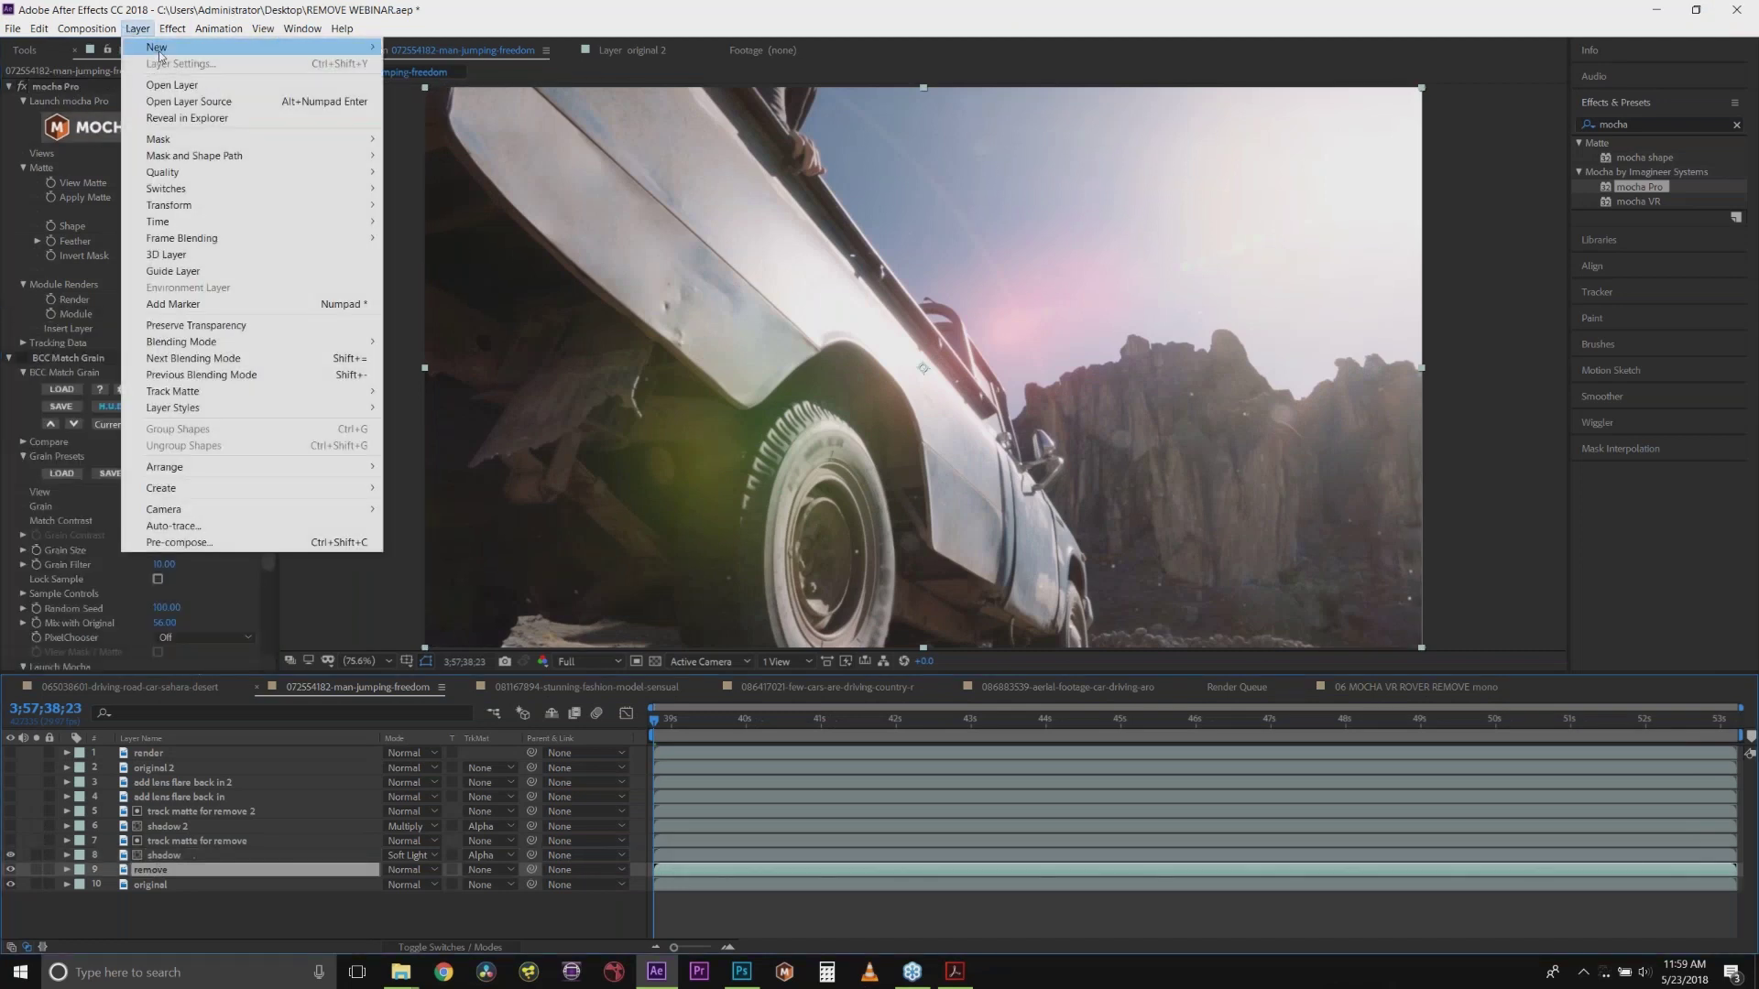
pyautogui.moveTo(161, 47)
pyautogui.click(422, 63)
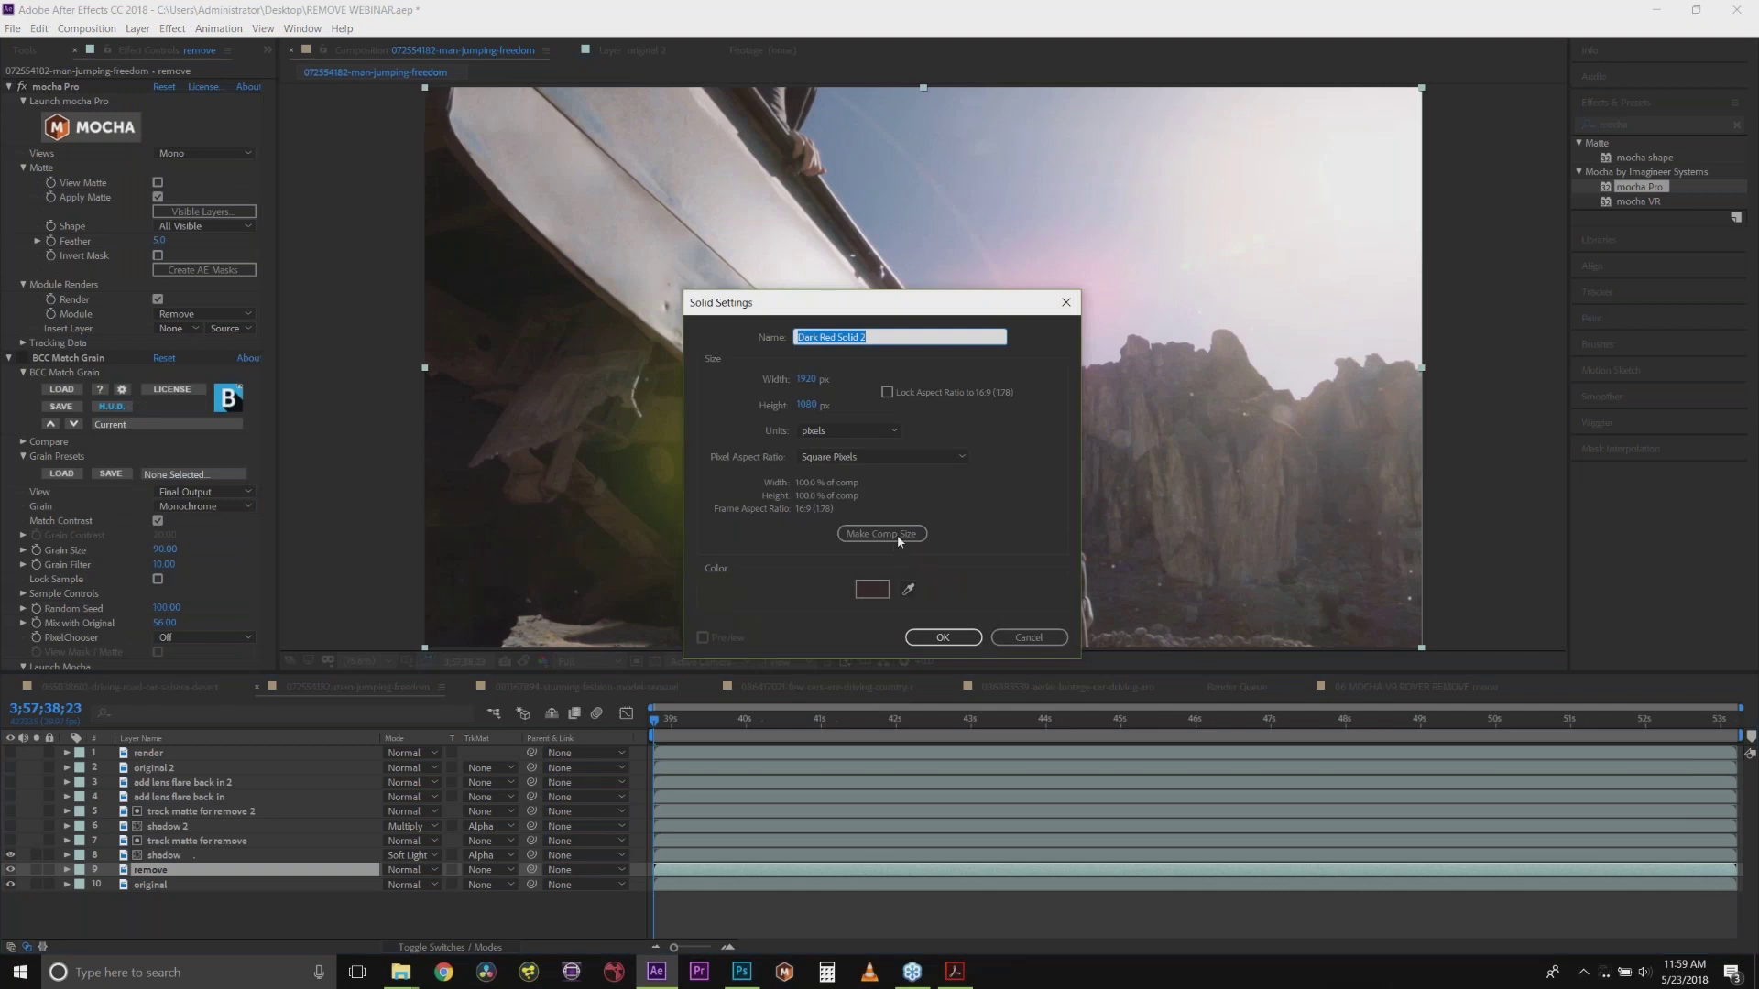
pyautogui.moveTo(950, 294); pyautogui.dragTo(1140, 244)
pyautogui.click(1100, 537)
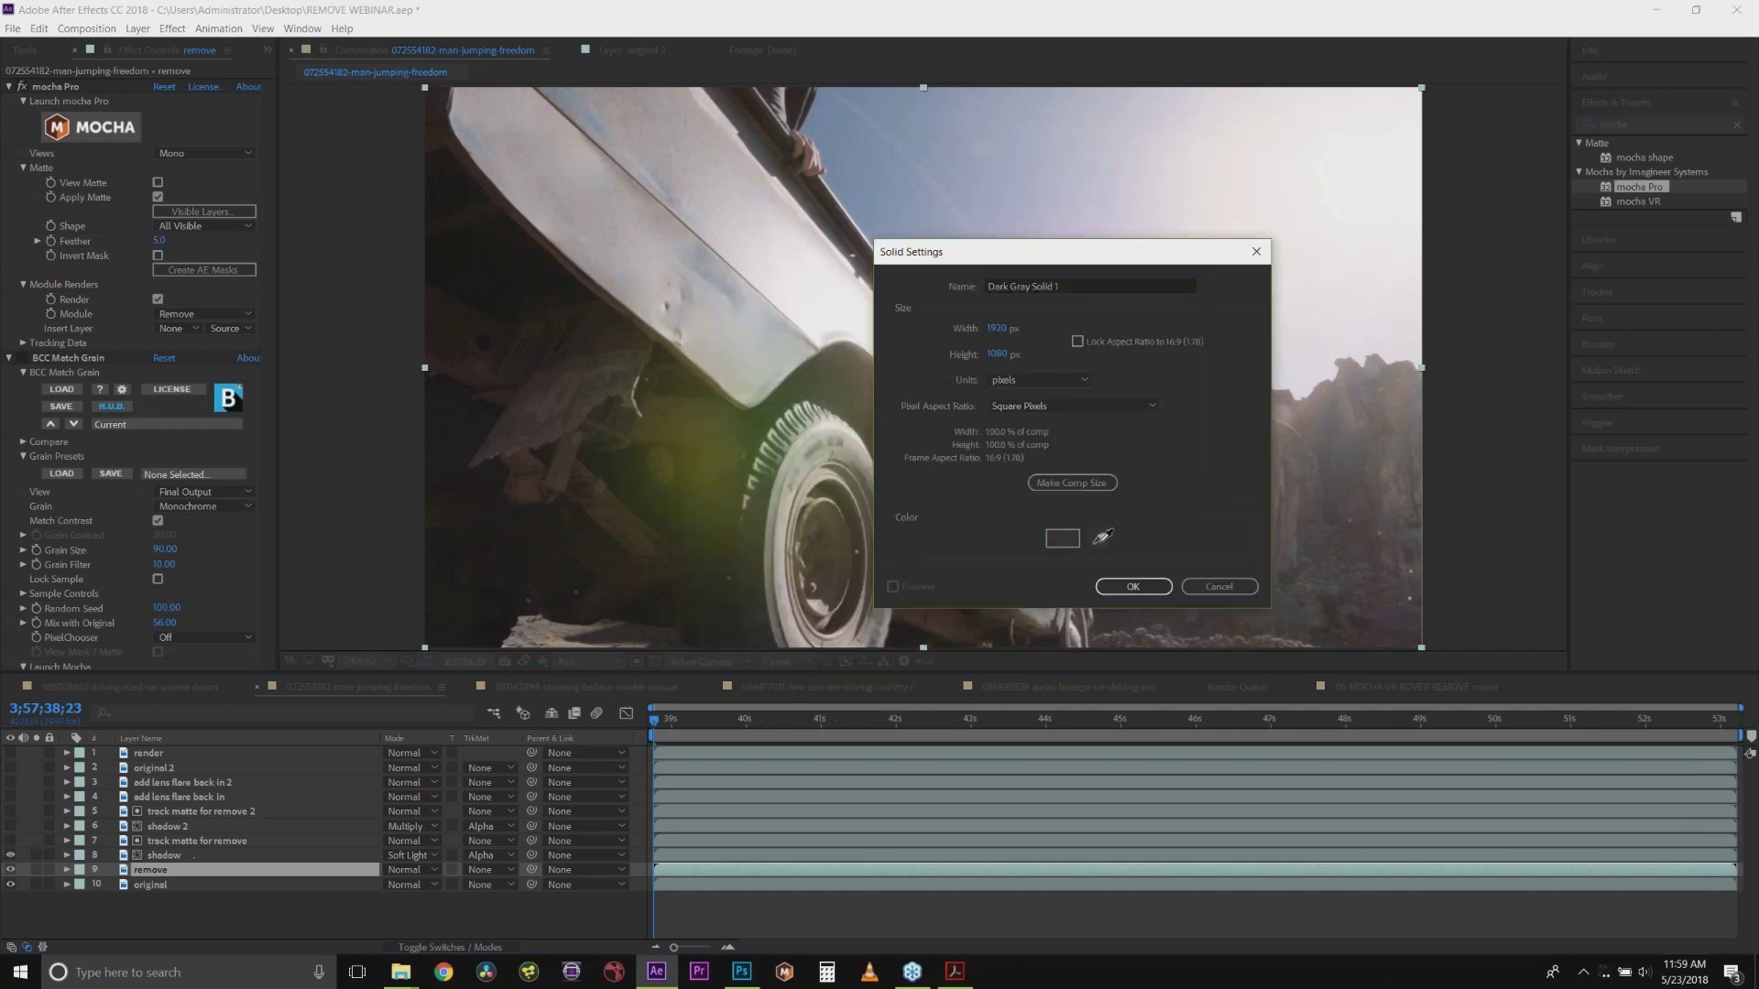
pyautogui.click(772, 174)
pyautogui.click(1140, 588)
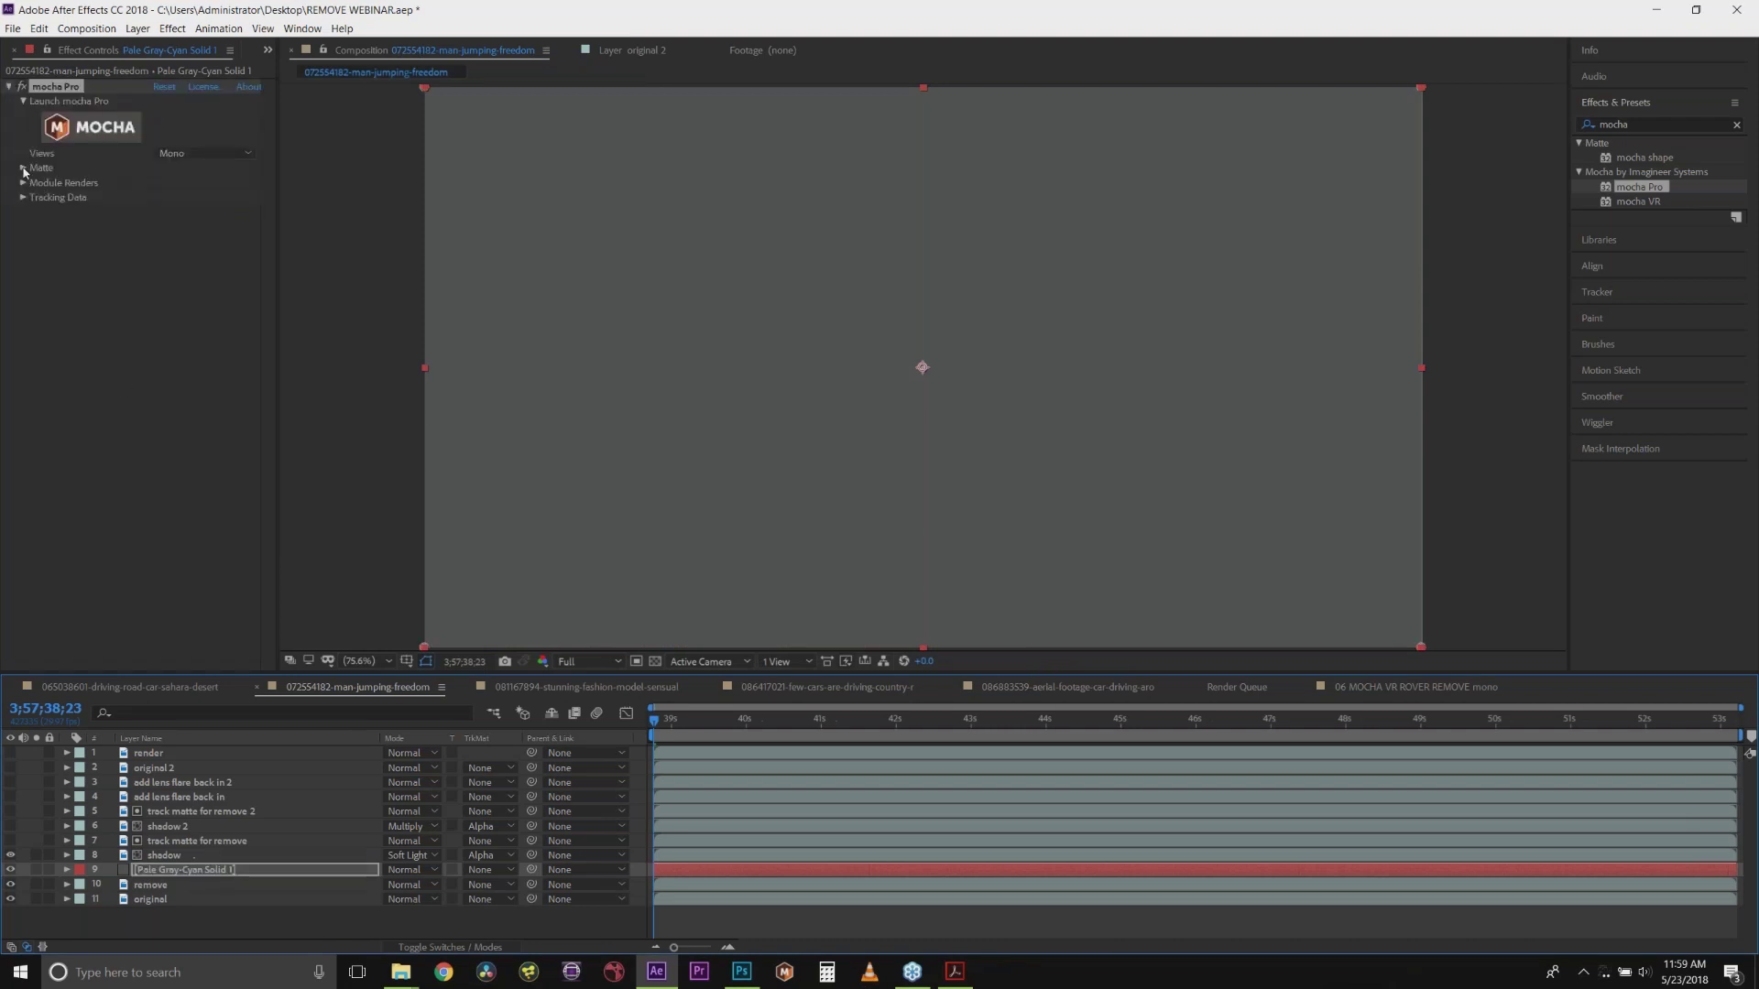
# Step: Apply the mocha Pro matte to the solid and scrub to 3;57;42;11 with the shadow layer hidden
pyautogui.click(23, 168)
pyautogui.click(183, 215)
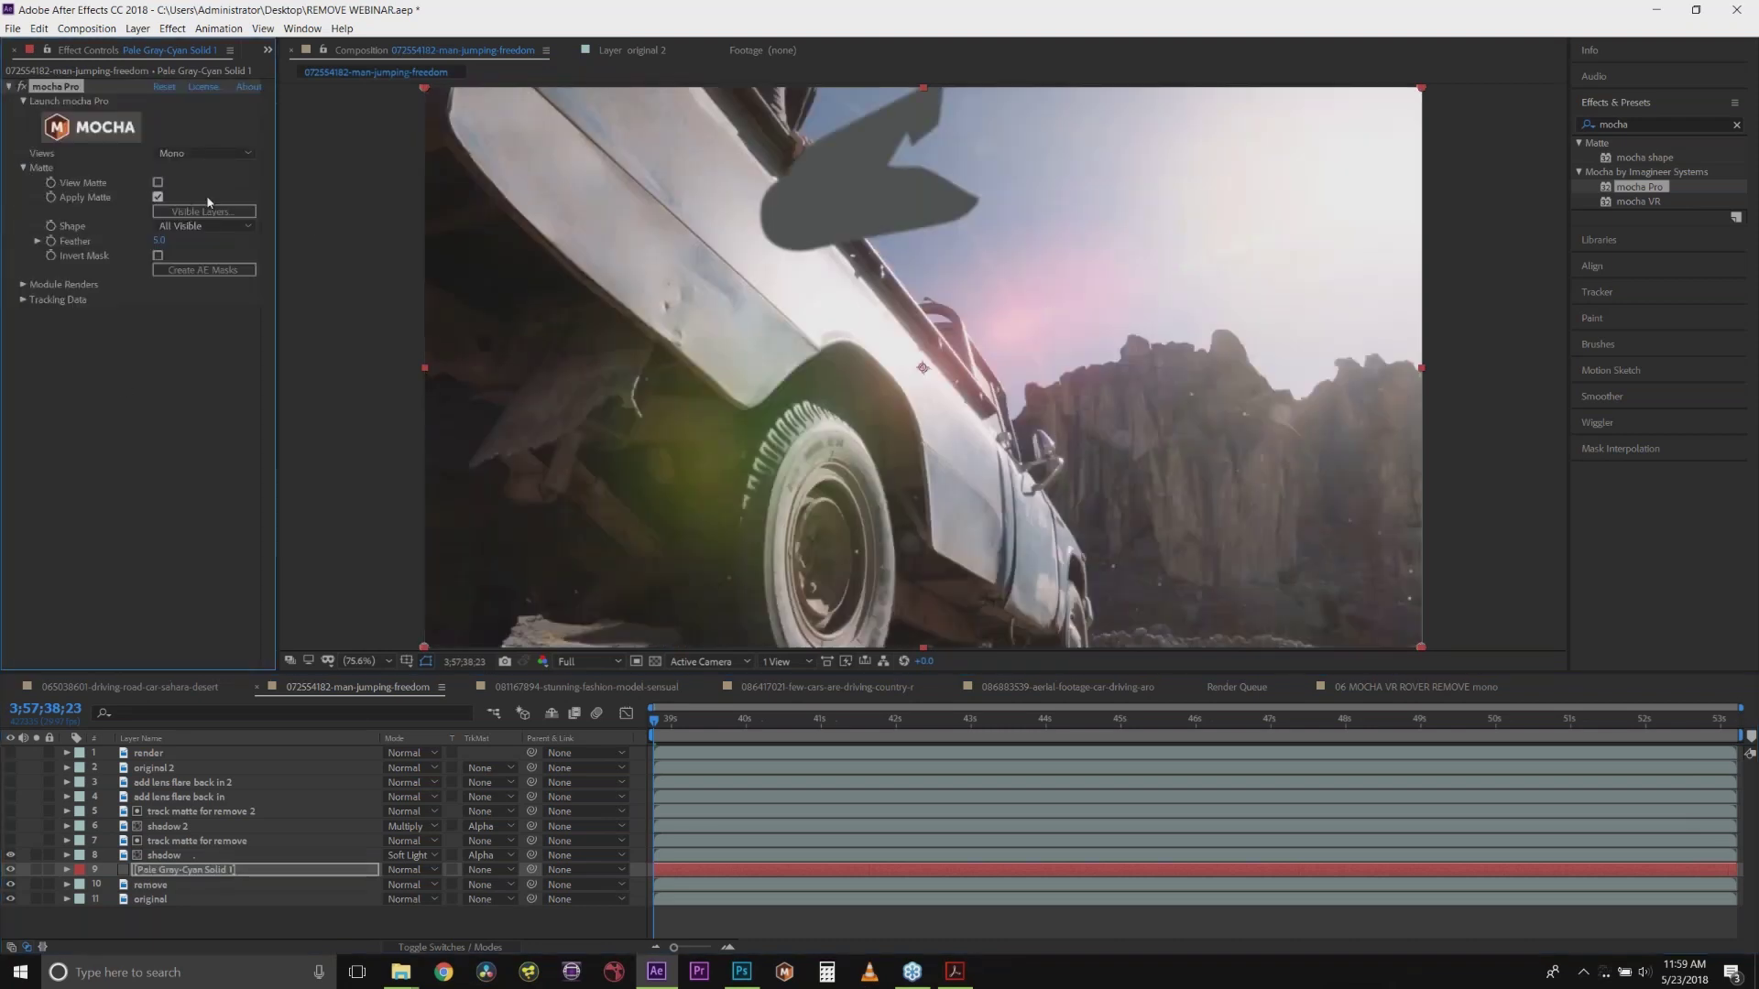
pyautogui.moveTo(675, 723); pyautogui.dragTo(868, 722)
pyautogui.click(962, 720)
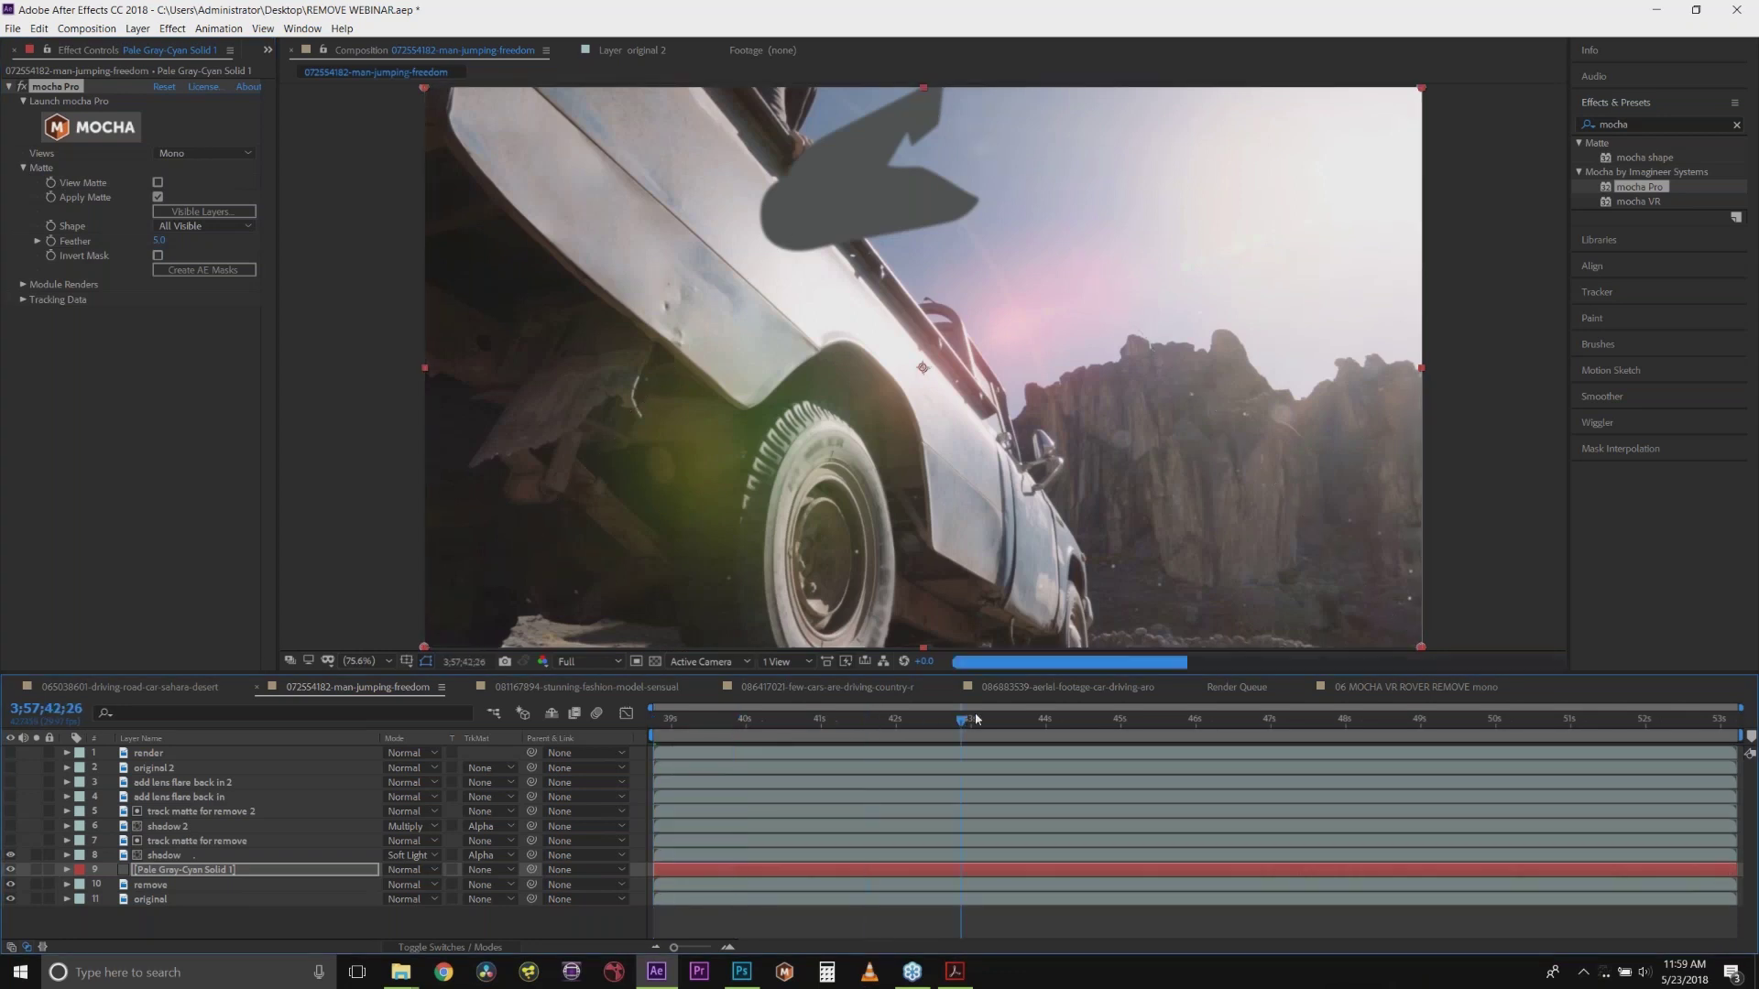
pyautogui.moveTo(962, 720); pyautogui.dragTo(924, 720)
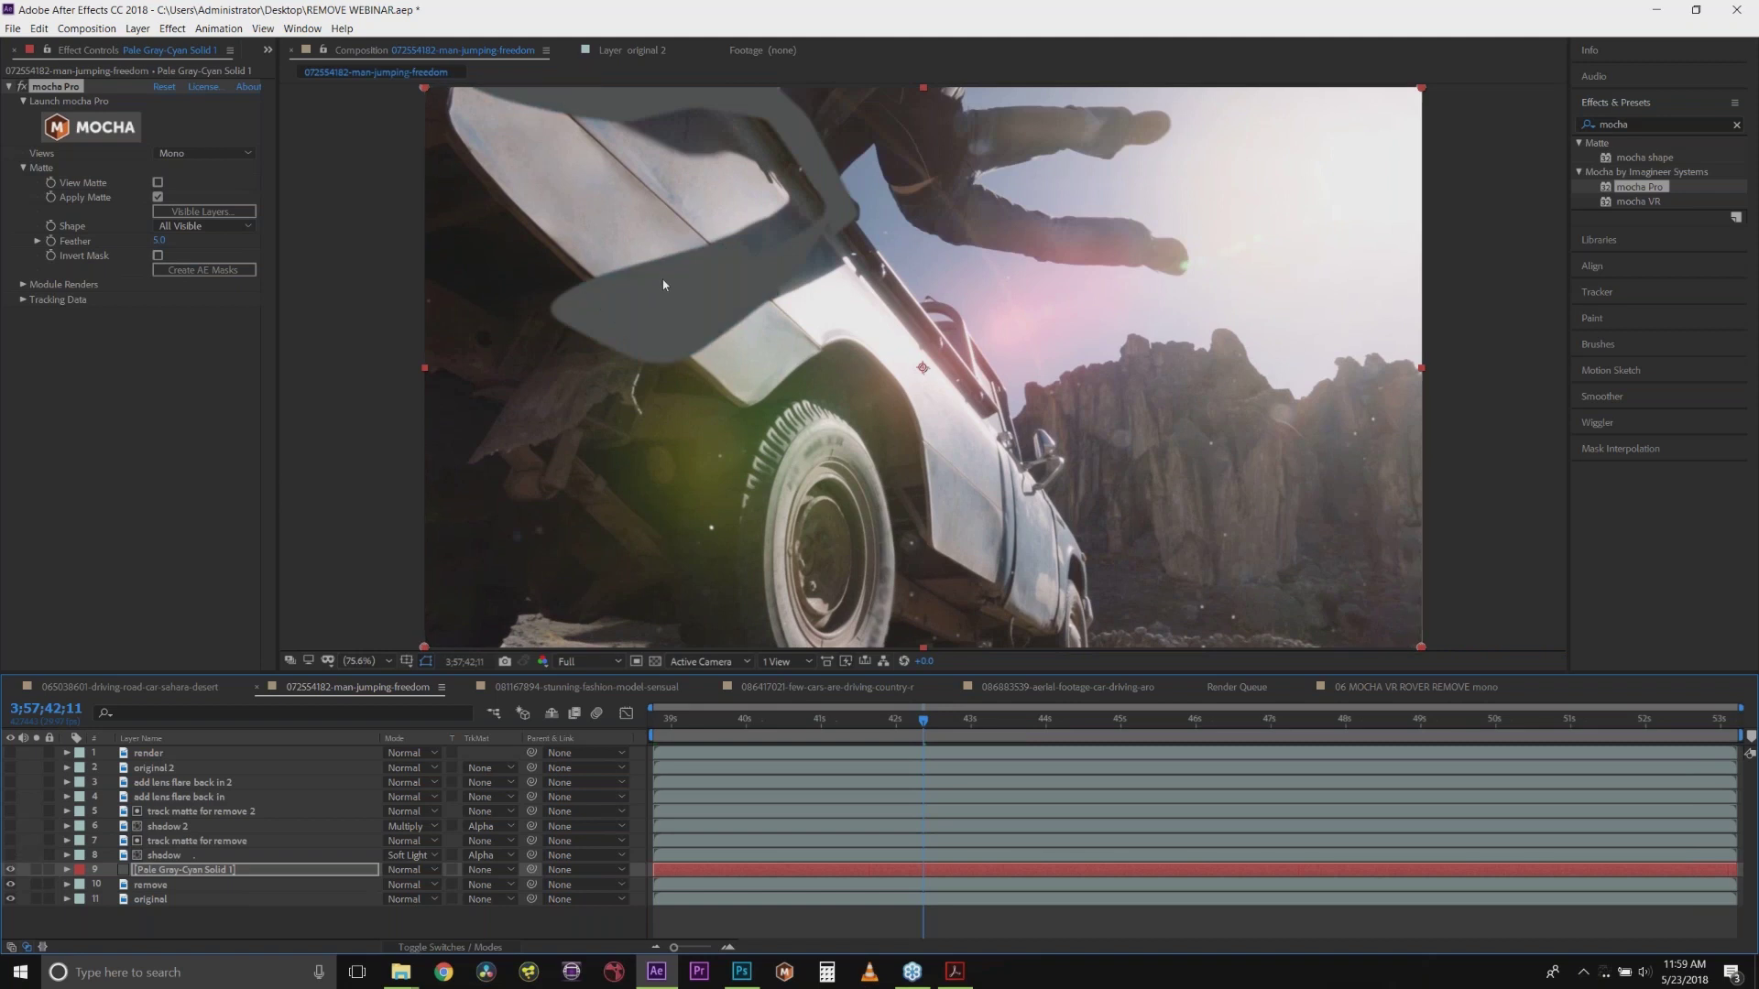
# Step: Inspect the Layer 1 shadow shape in the solid's mocha Pro project and close it without saving
pyautogui.click(92, 128)
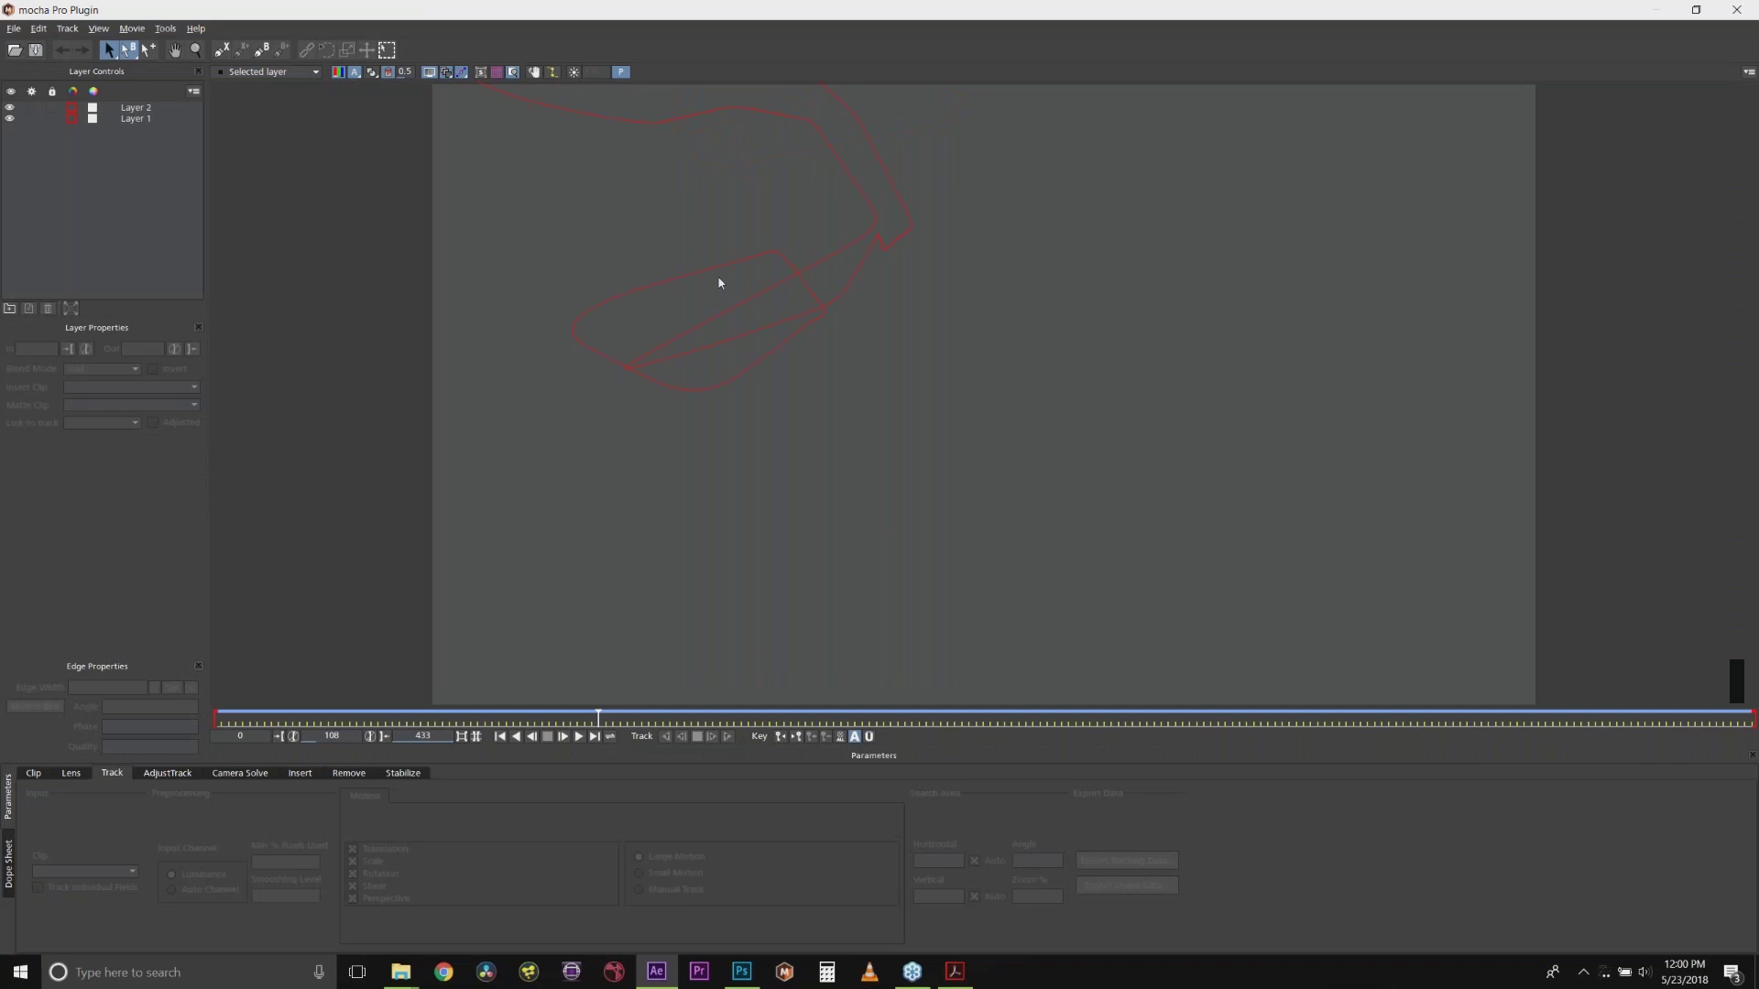
pyautogui.click(718, 276)
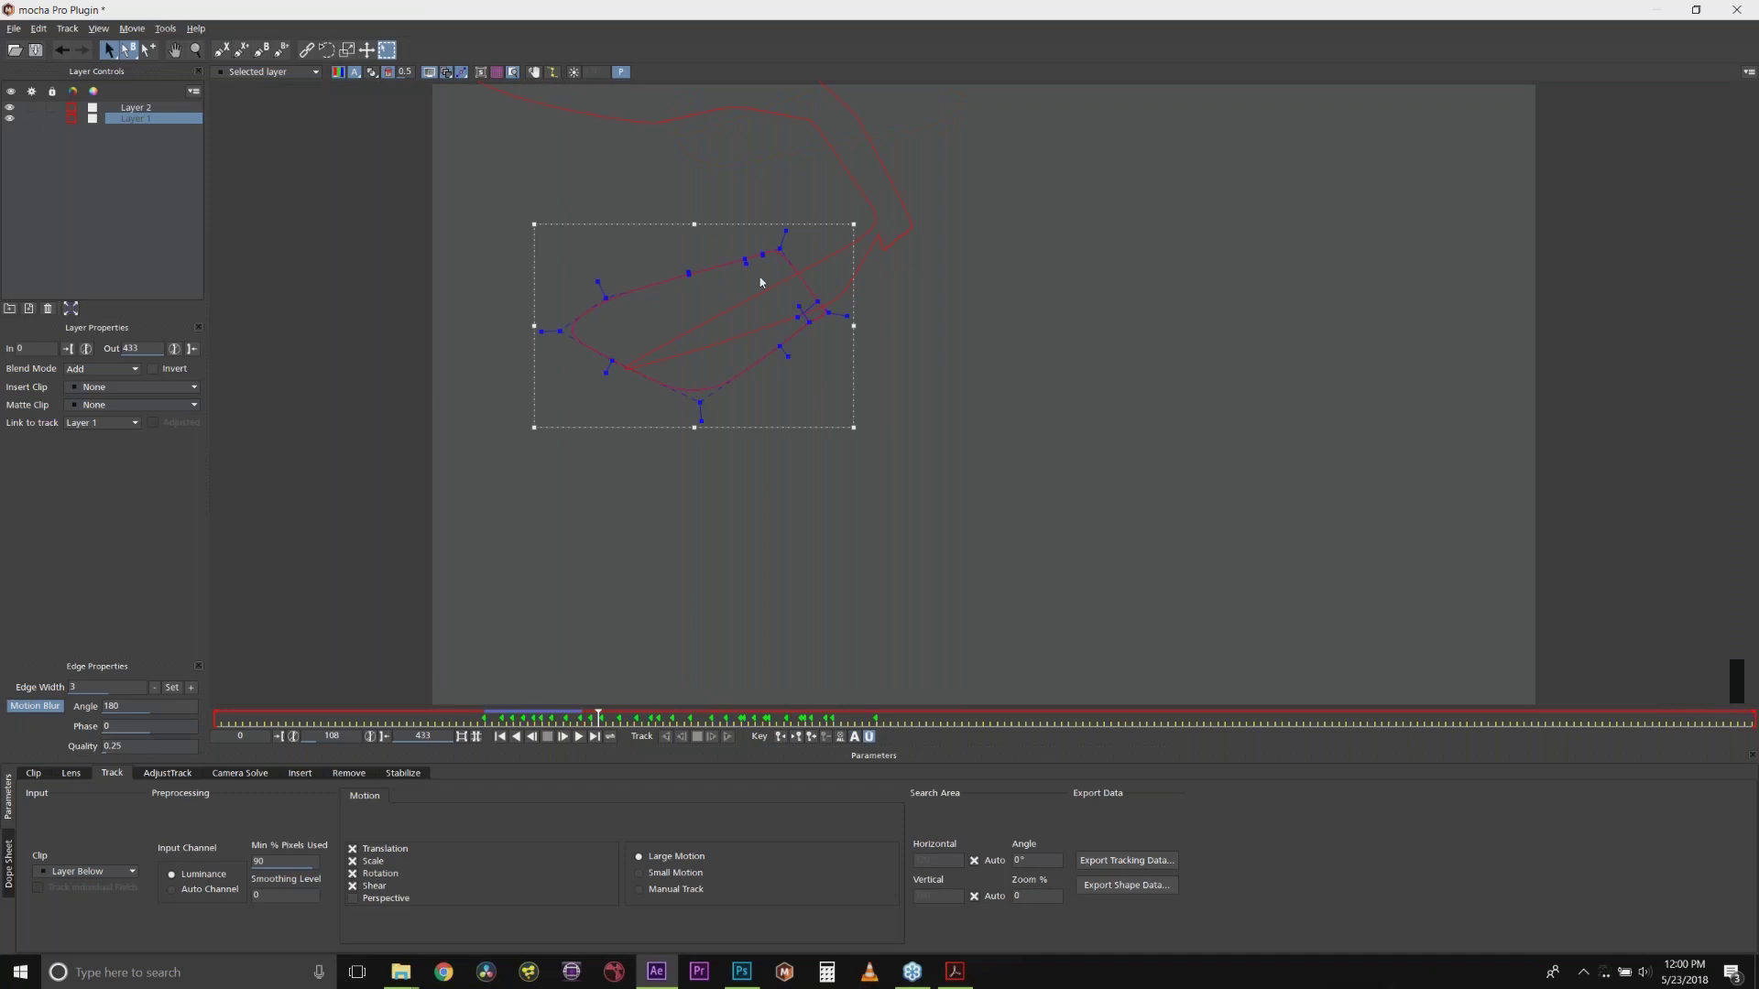
pyautogui.click(1732, 9)
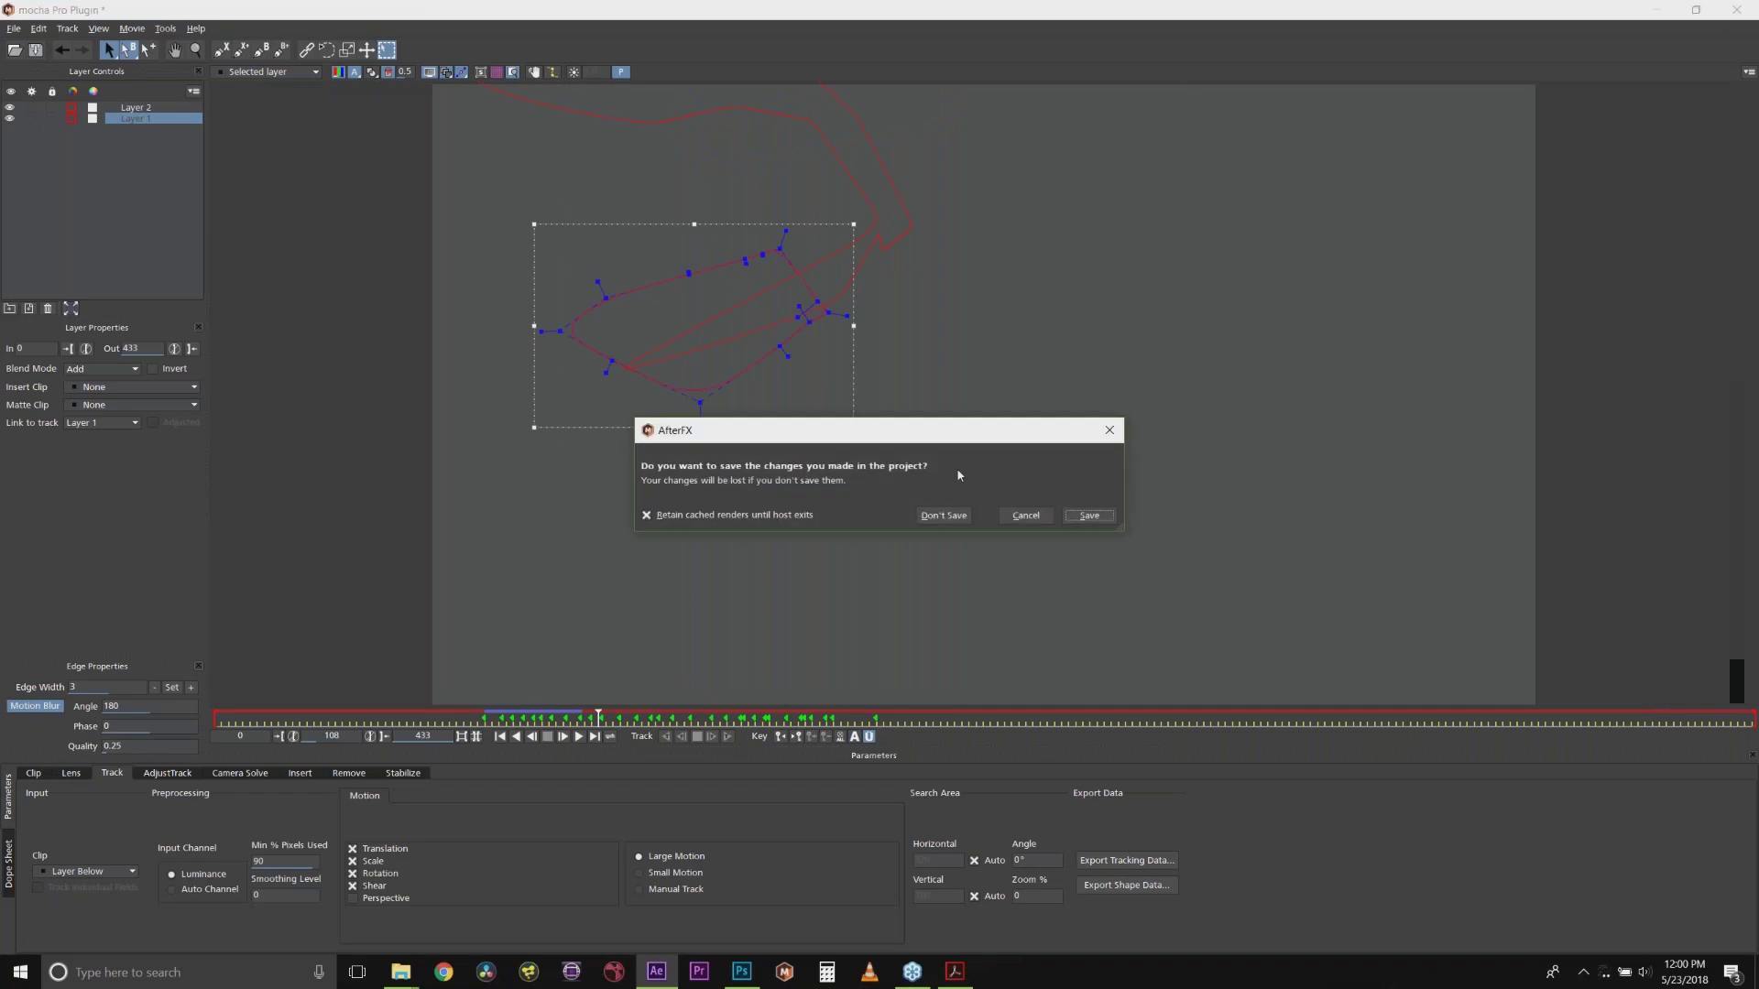
pyautogui.click(942, 516)
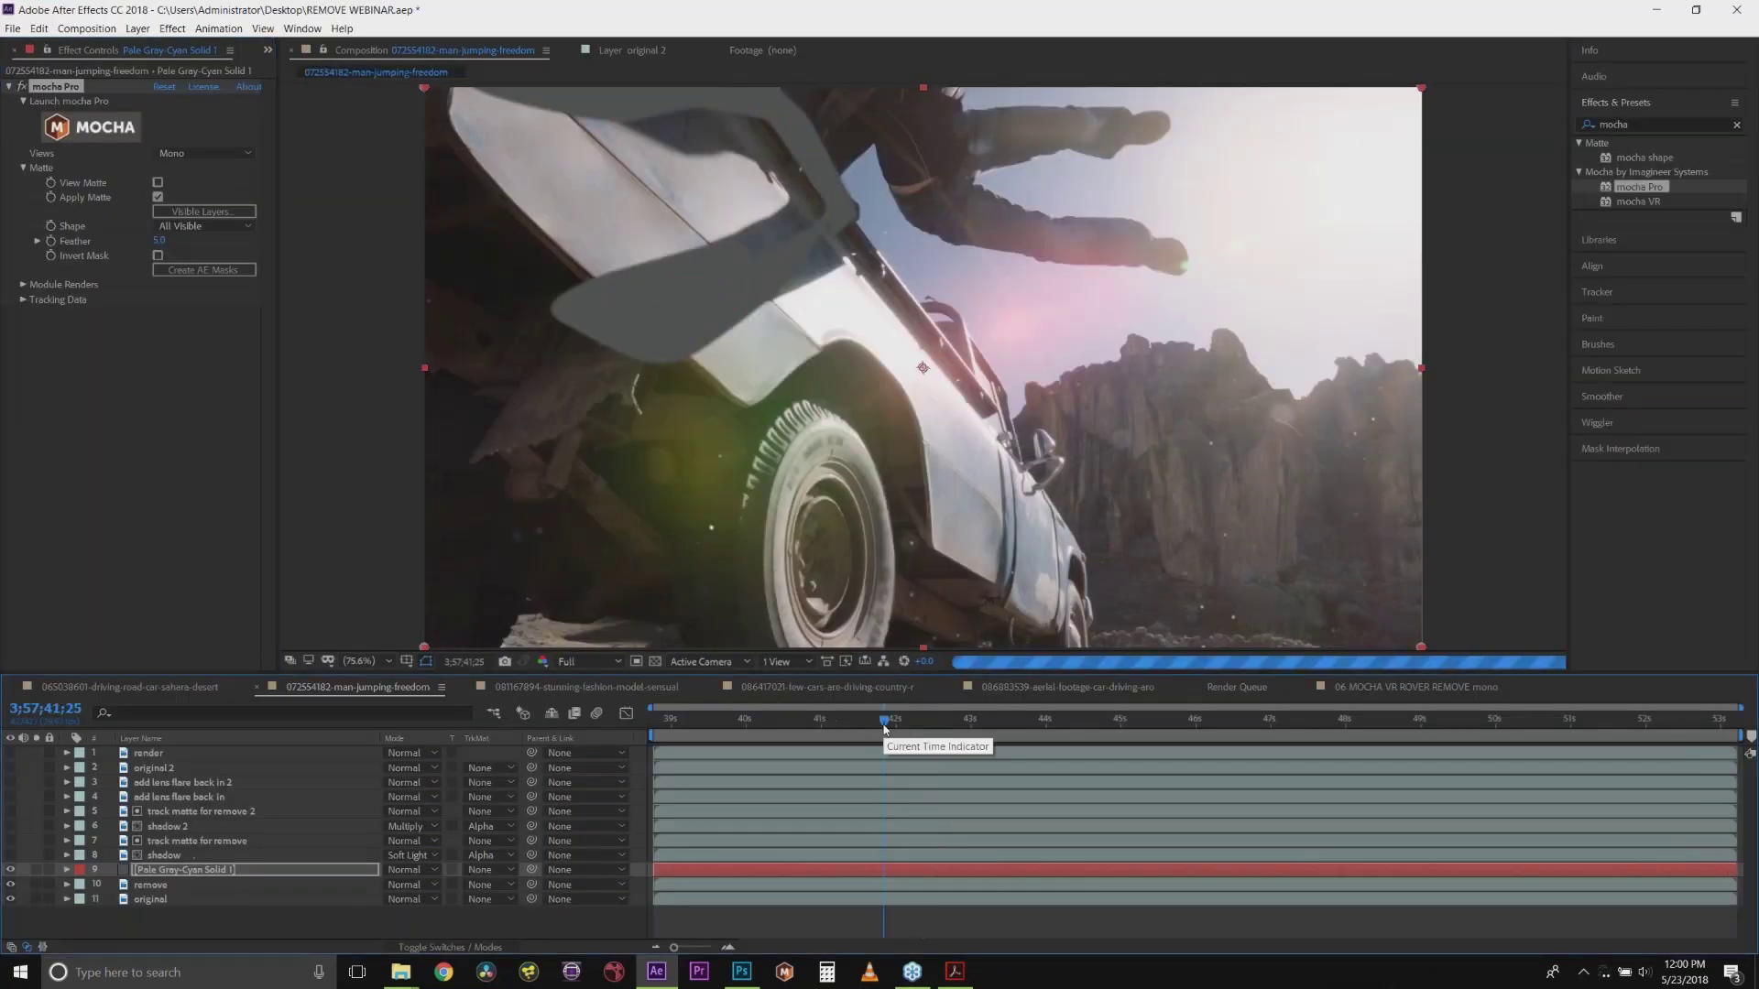
# Step: Compare Soft Light and Multiply blending on Pale Gray-Cyan Solid 1 over the man's shadow, and keep Multiply
pyautogui.moveTo(883, 728); pyautogui.dragTo(844, 725)
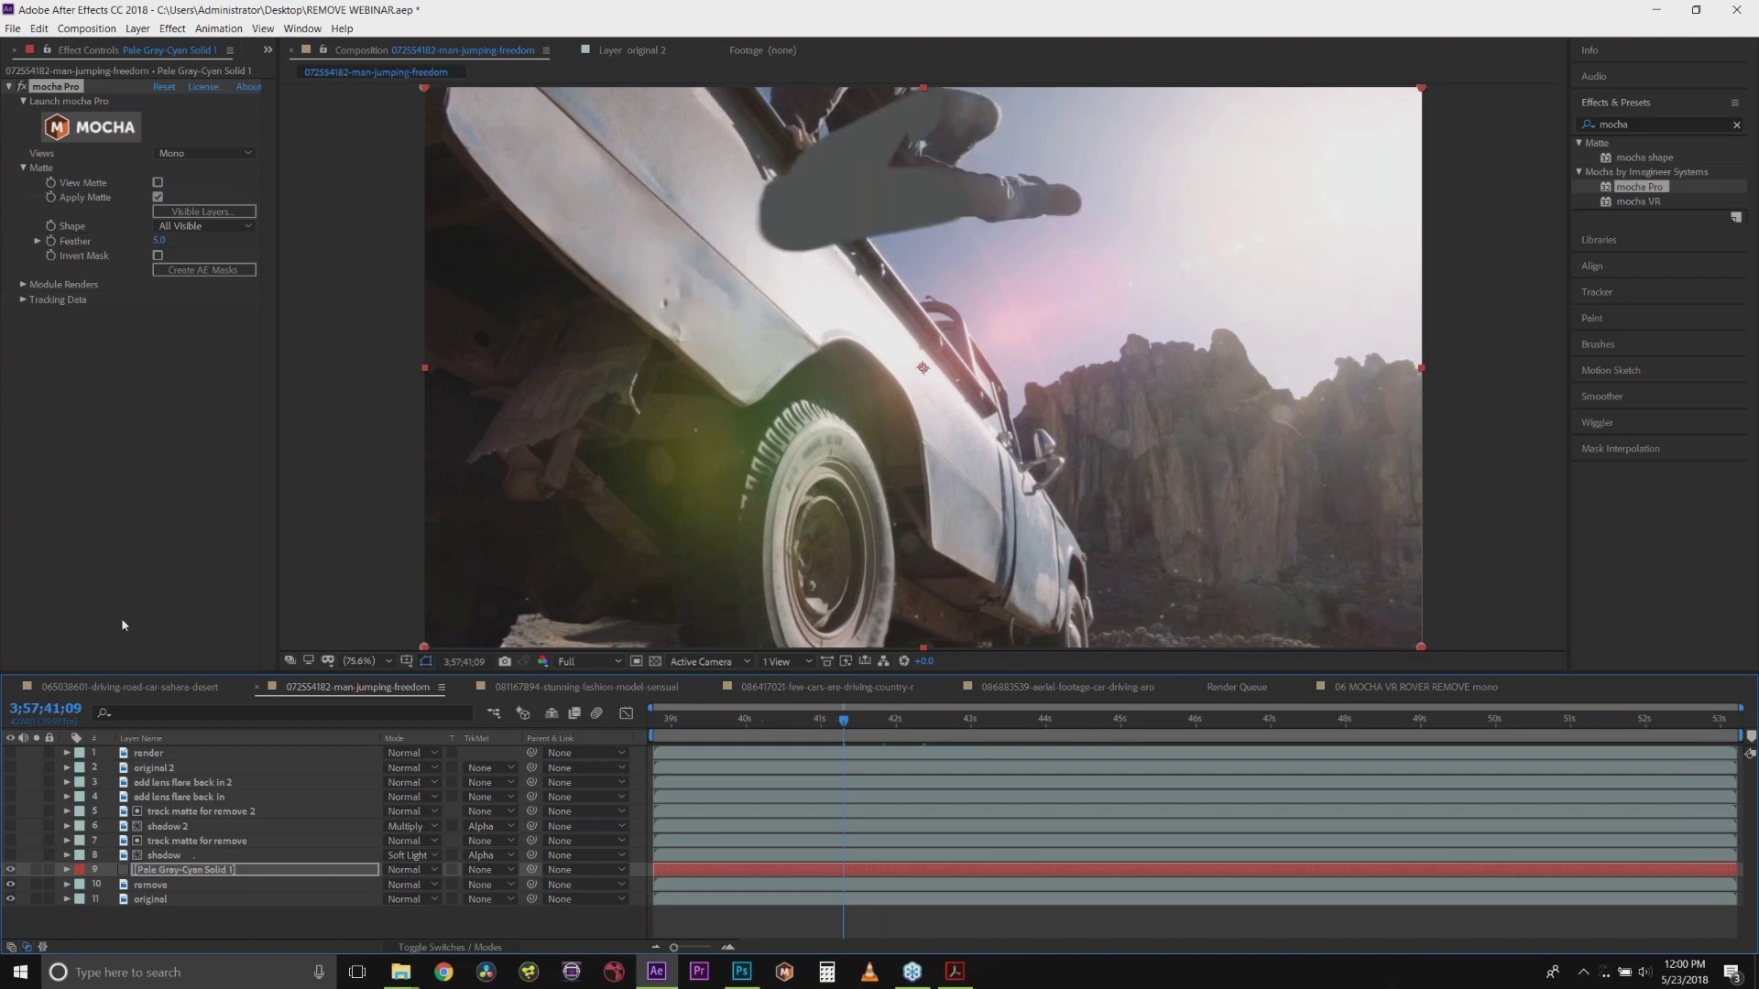
pyautogui.click(408, 870)
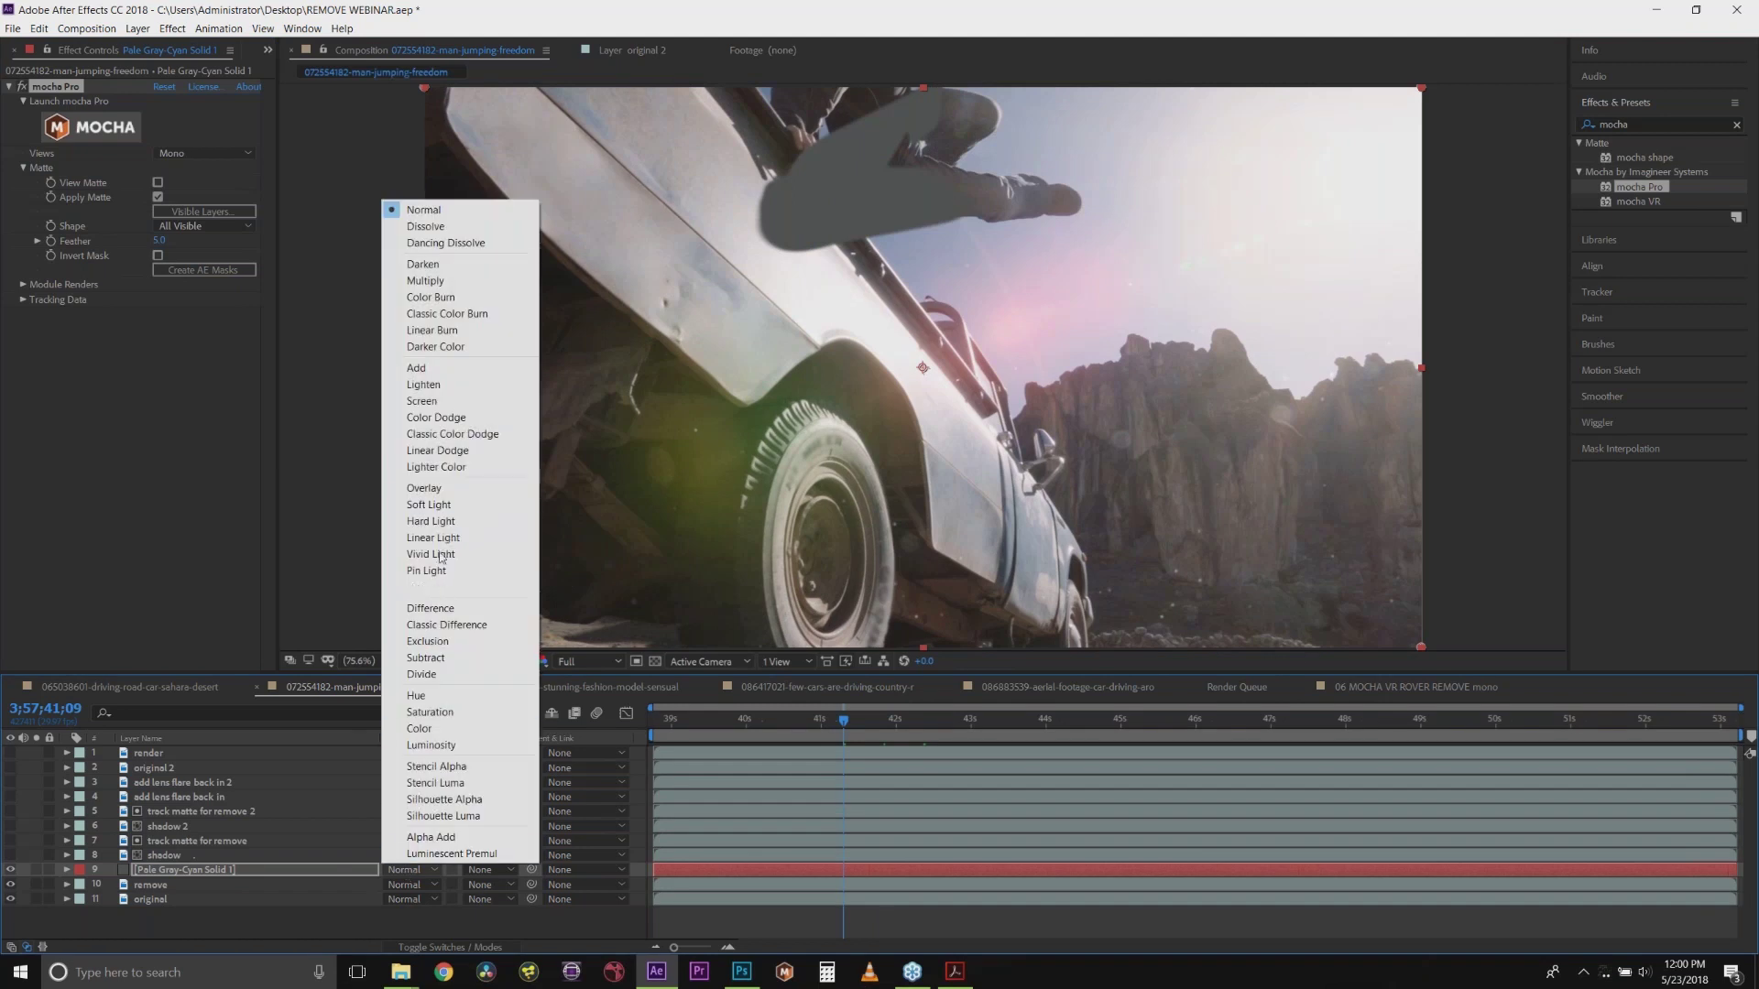
pyautogui.click(445, 506)
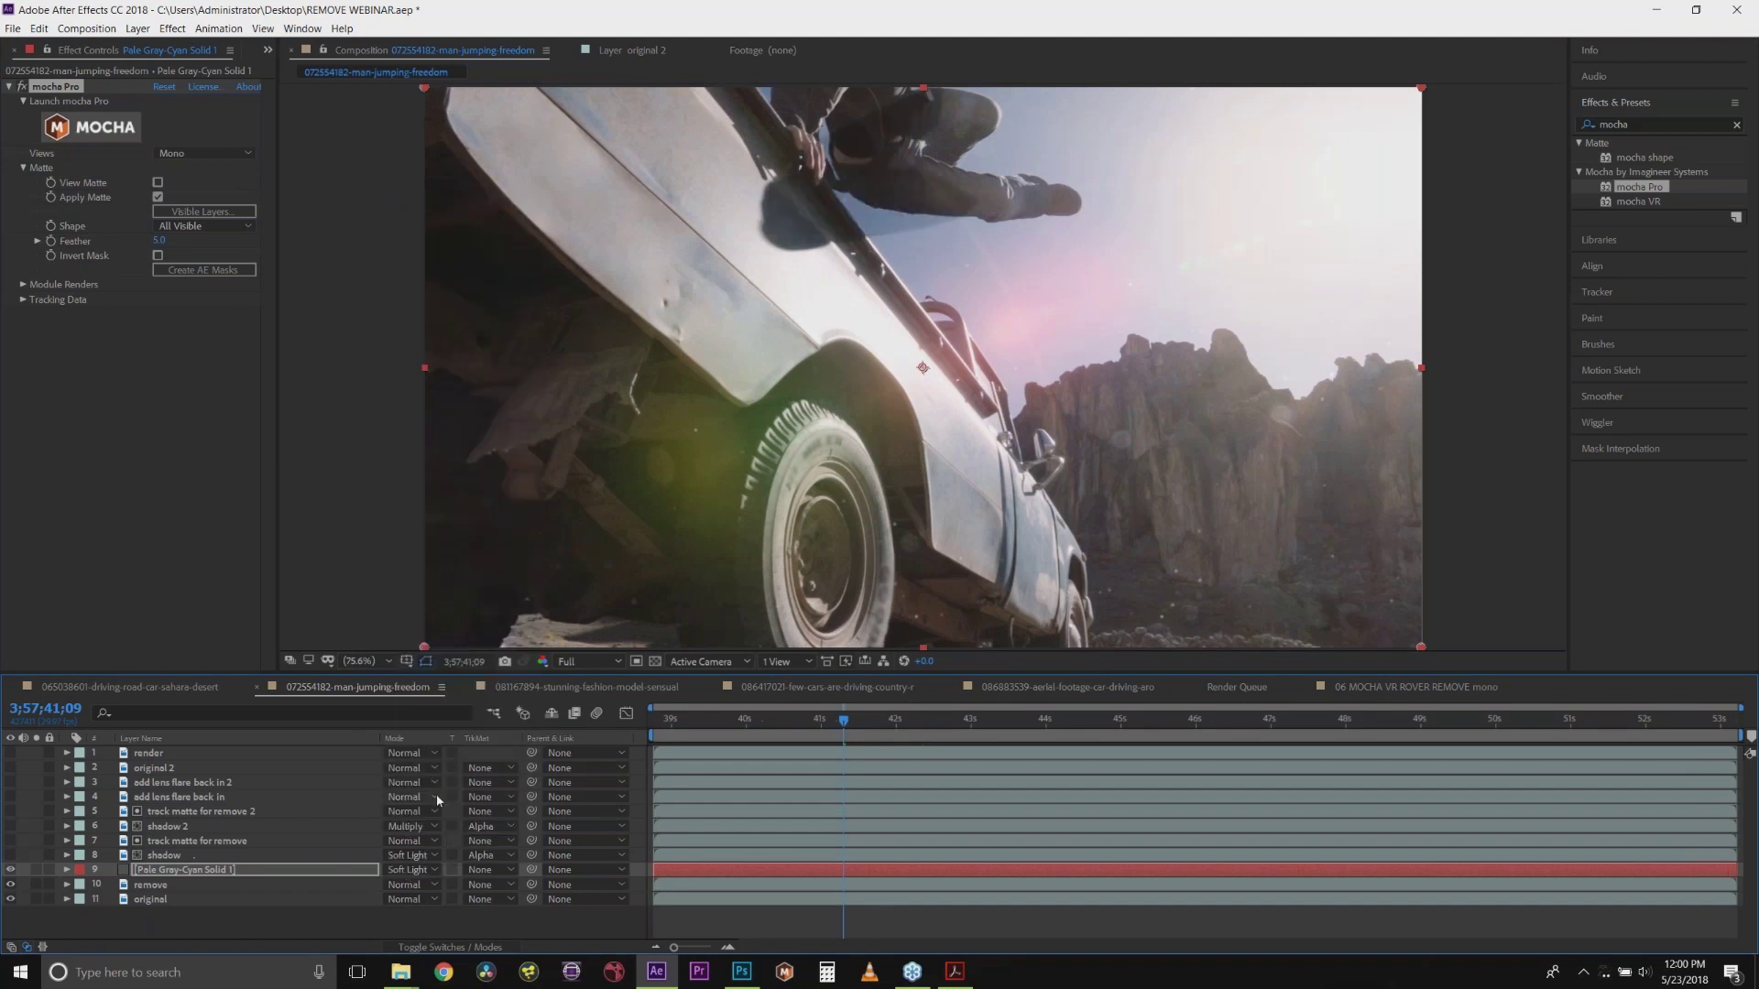
pyautogui.click(410, 875)
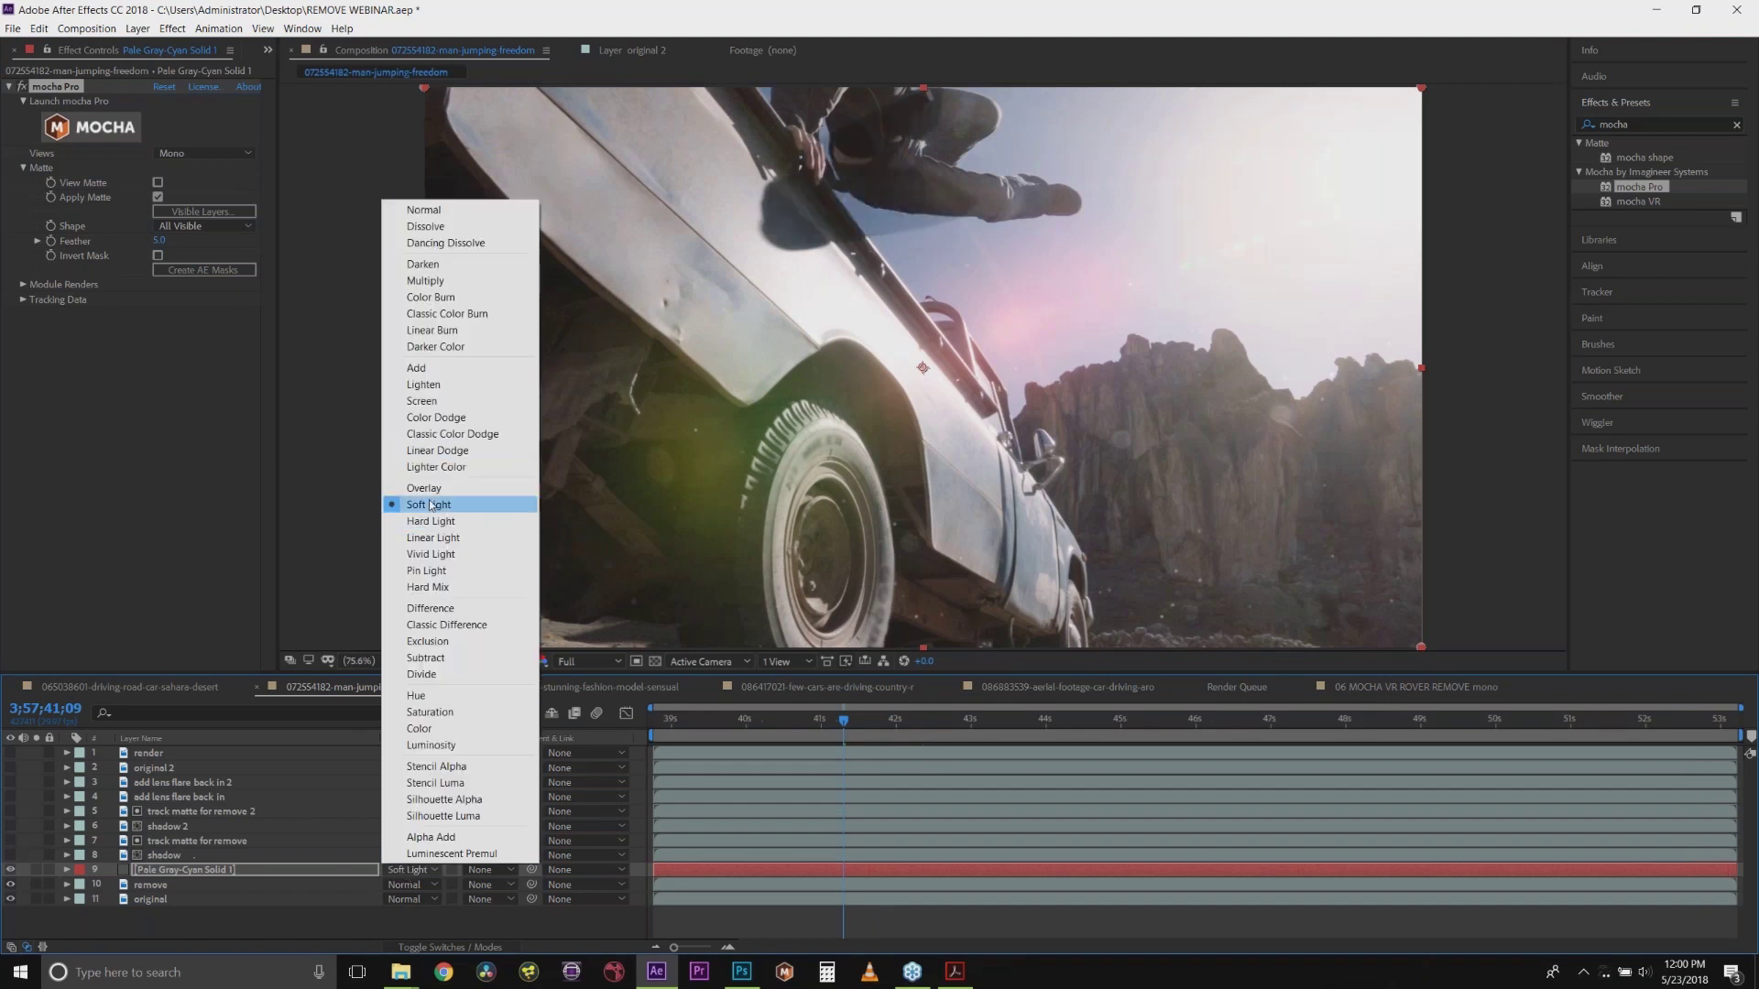
pyautogui.click(421, 281)
pyautogui.click(863, 722)
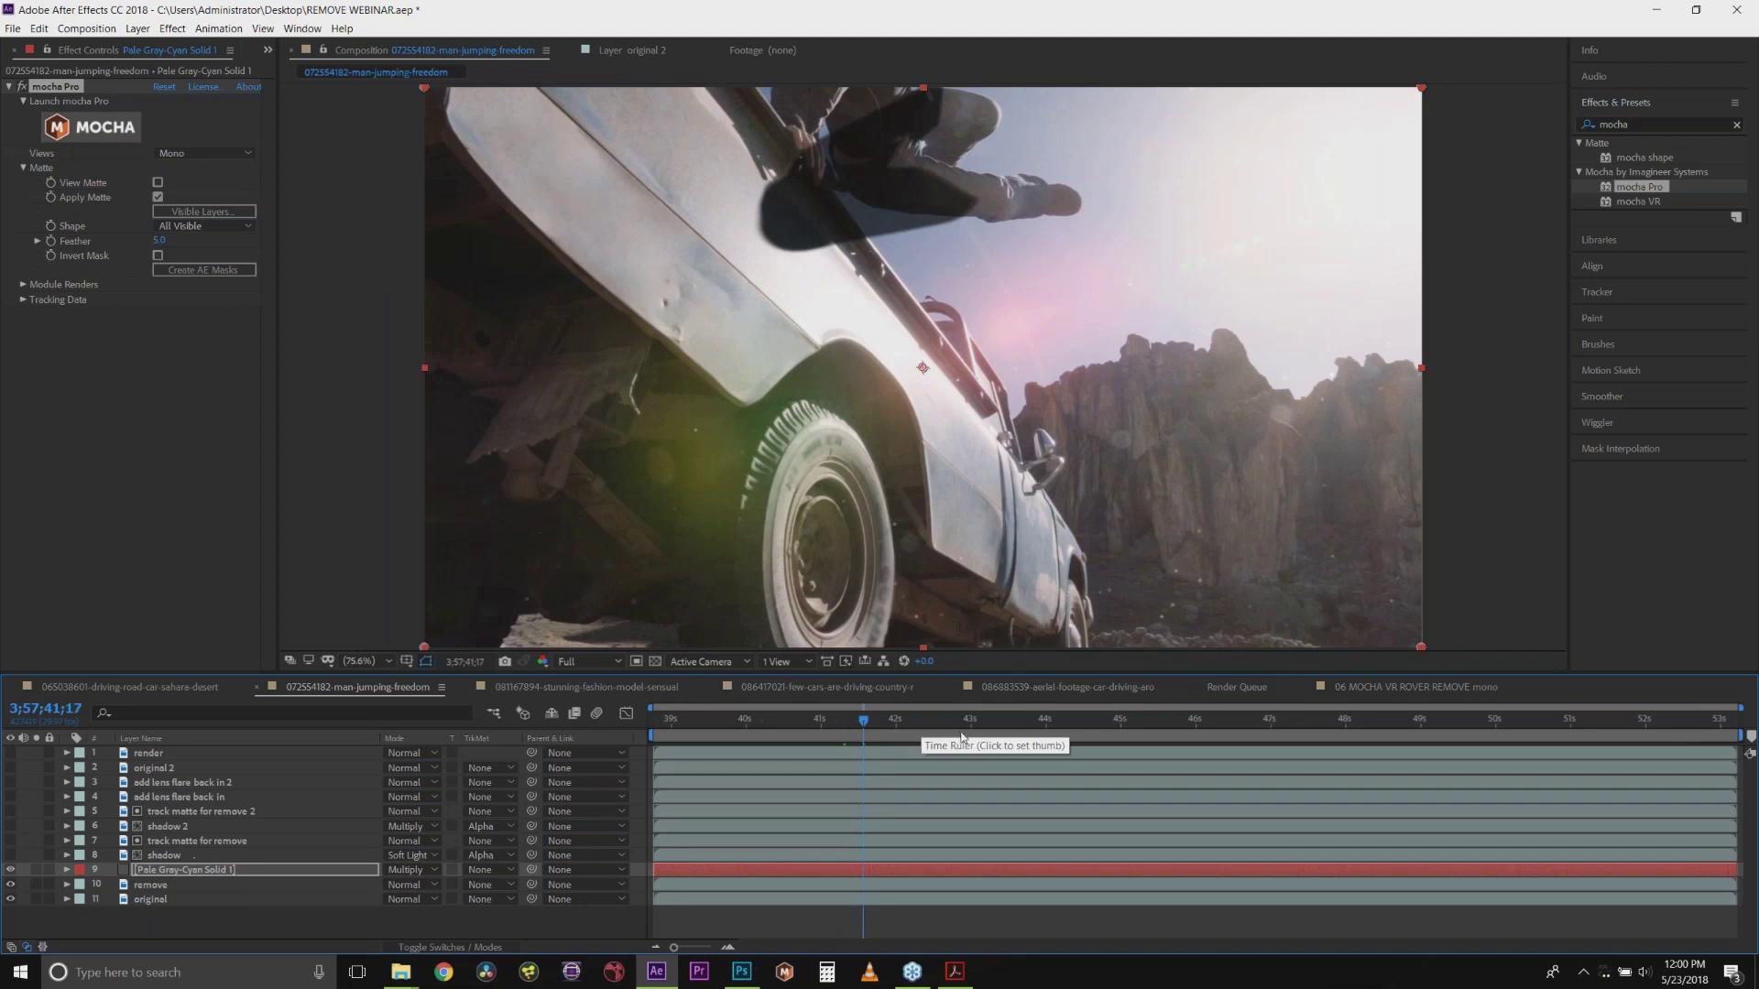
pyautogui.click(412, 871)
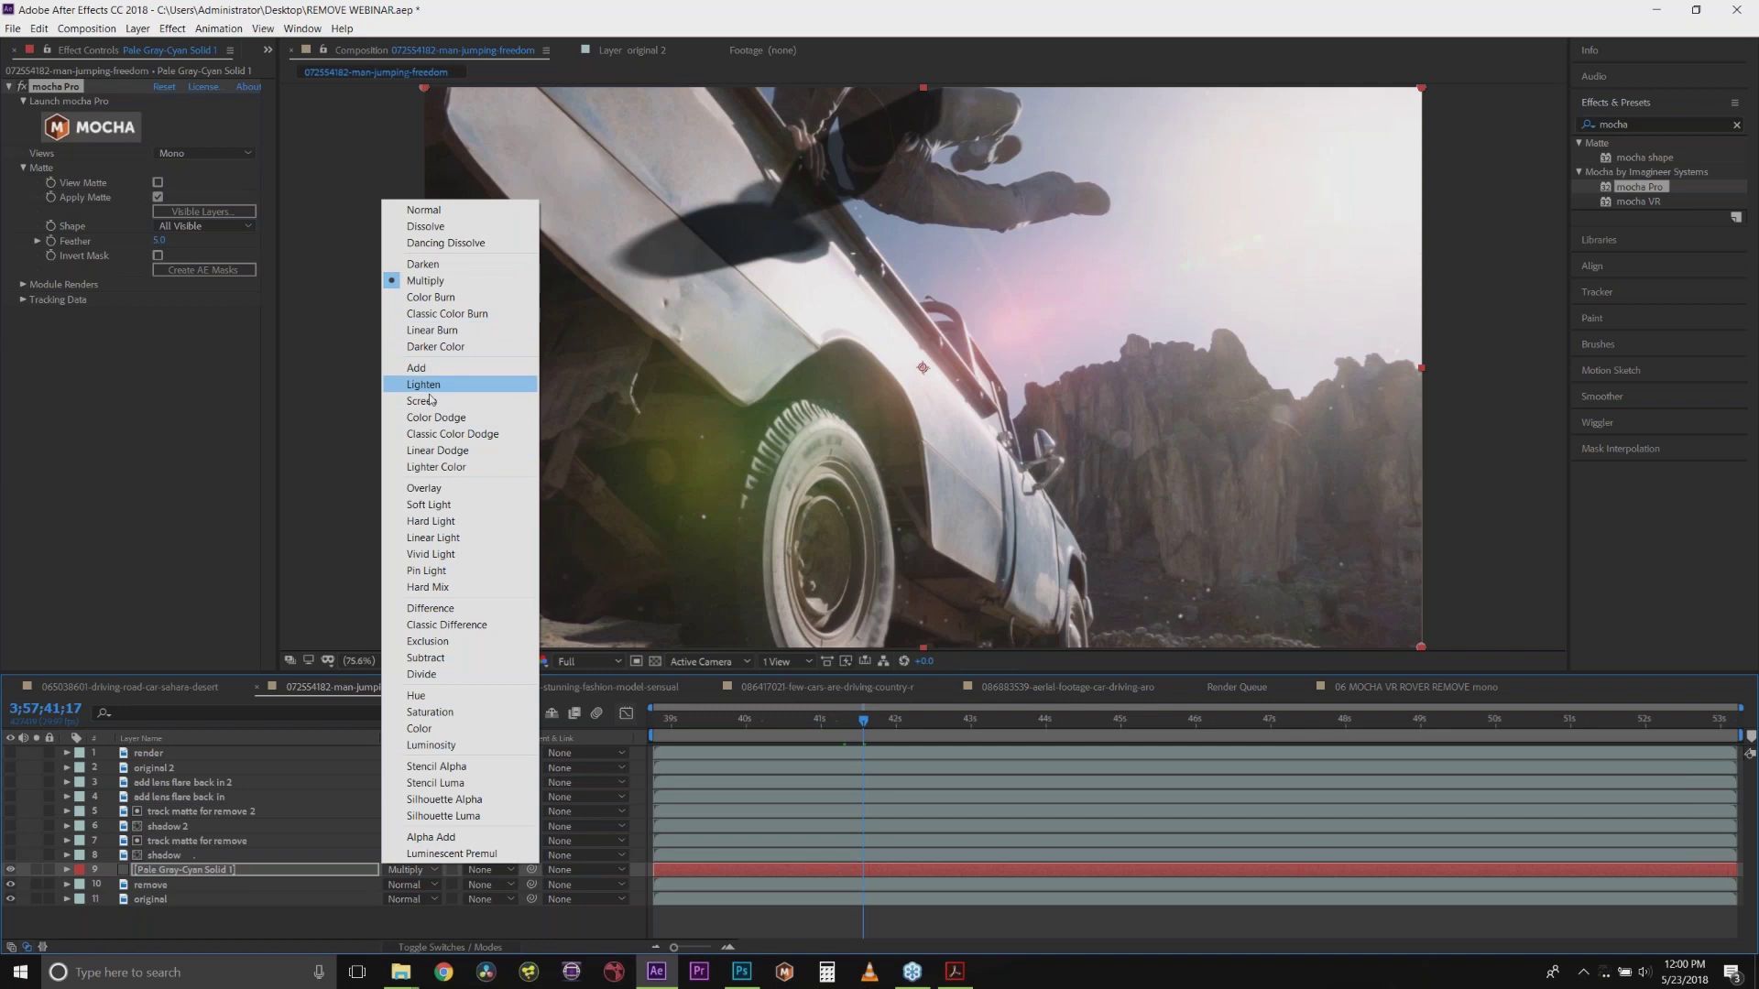
pyautogui.click(468, 504)
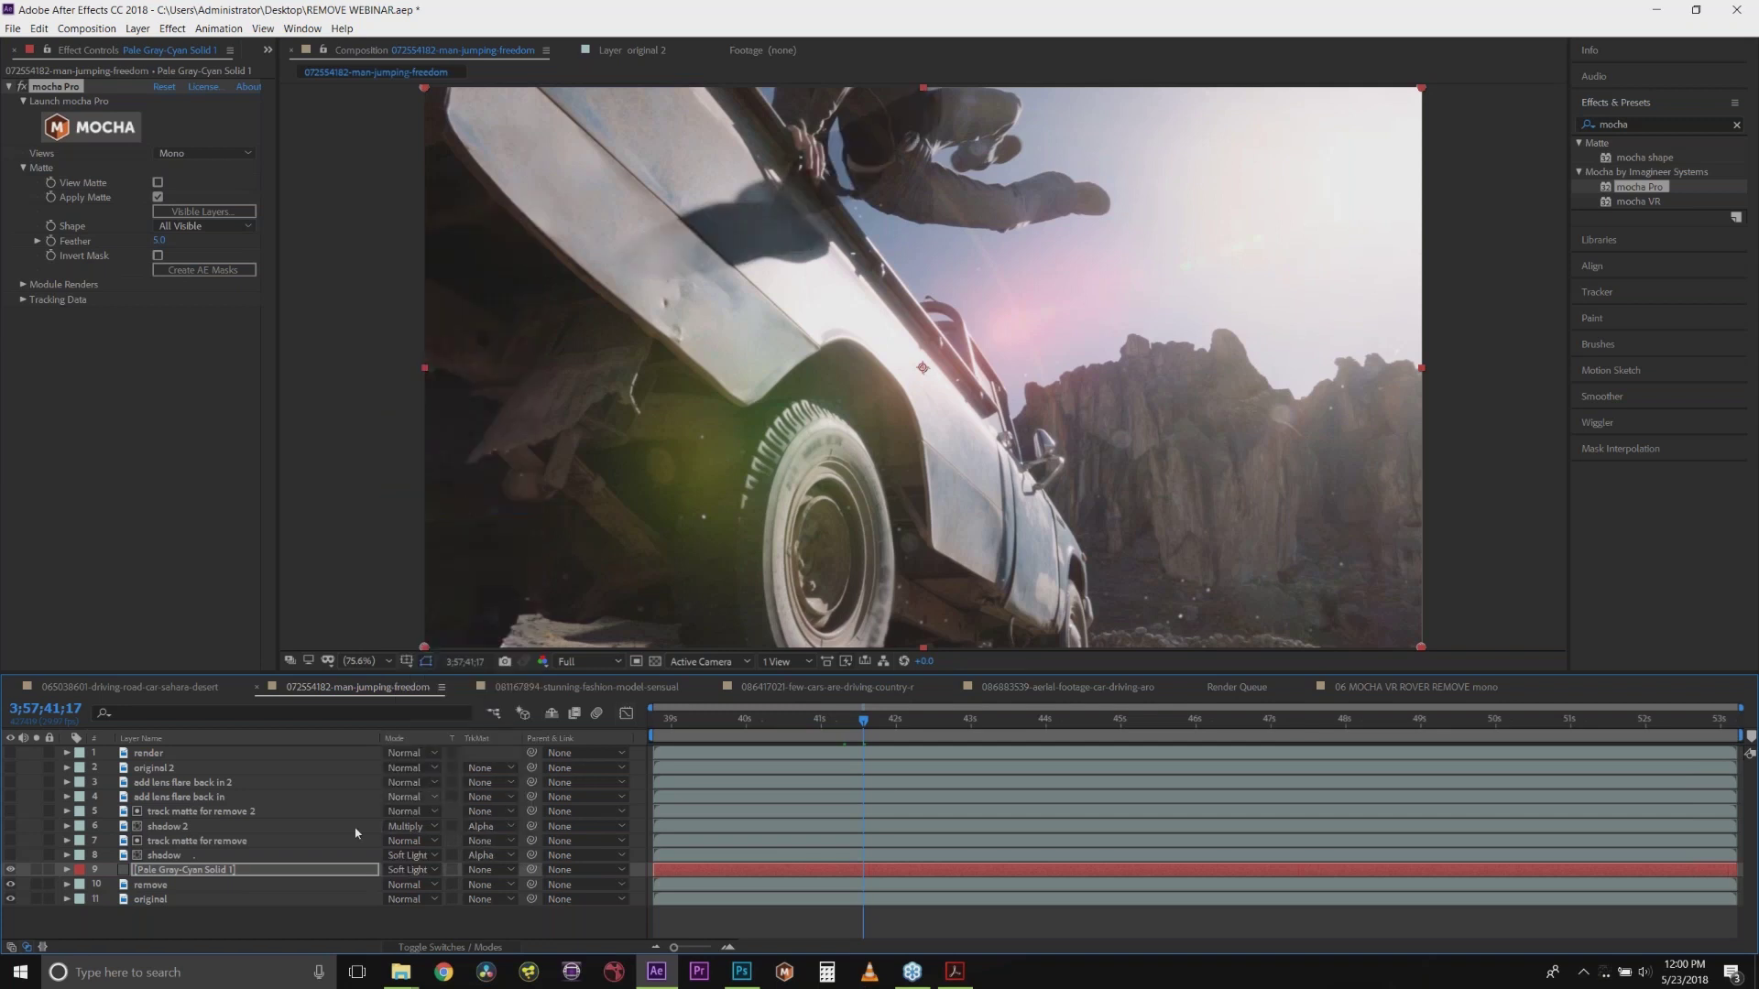
pyautogui.click(409, 871)
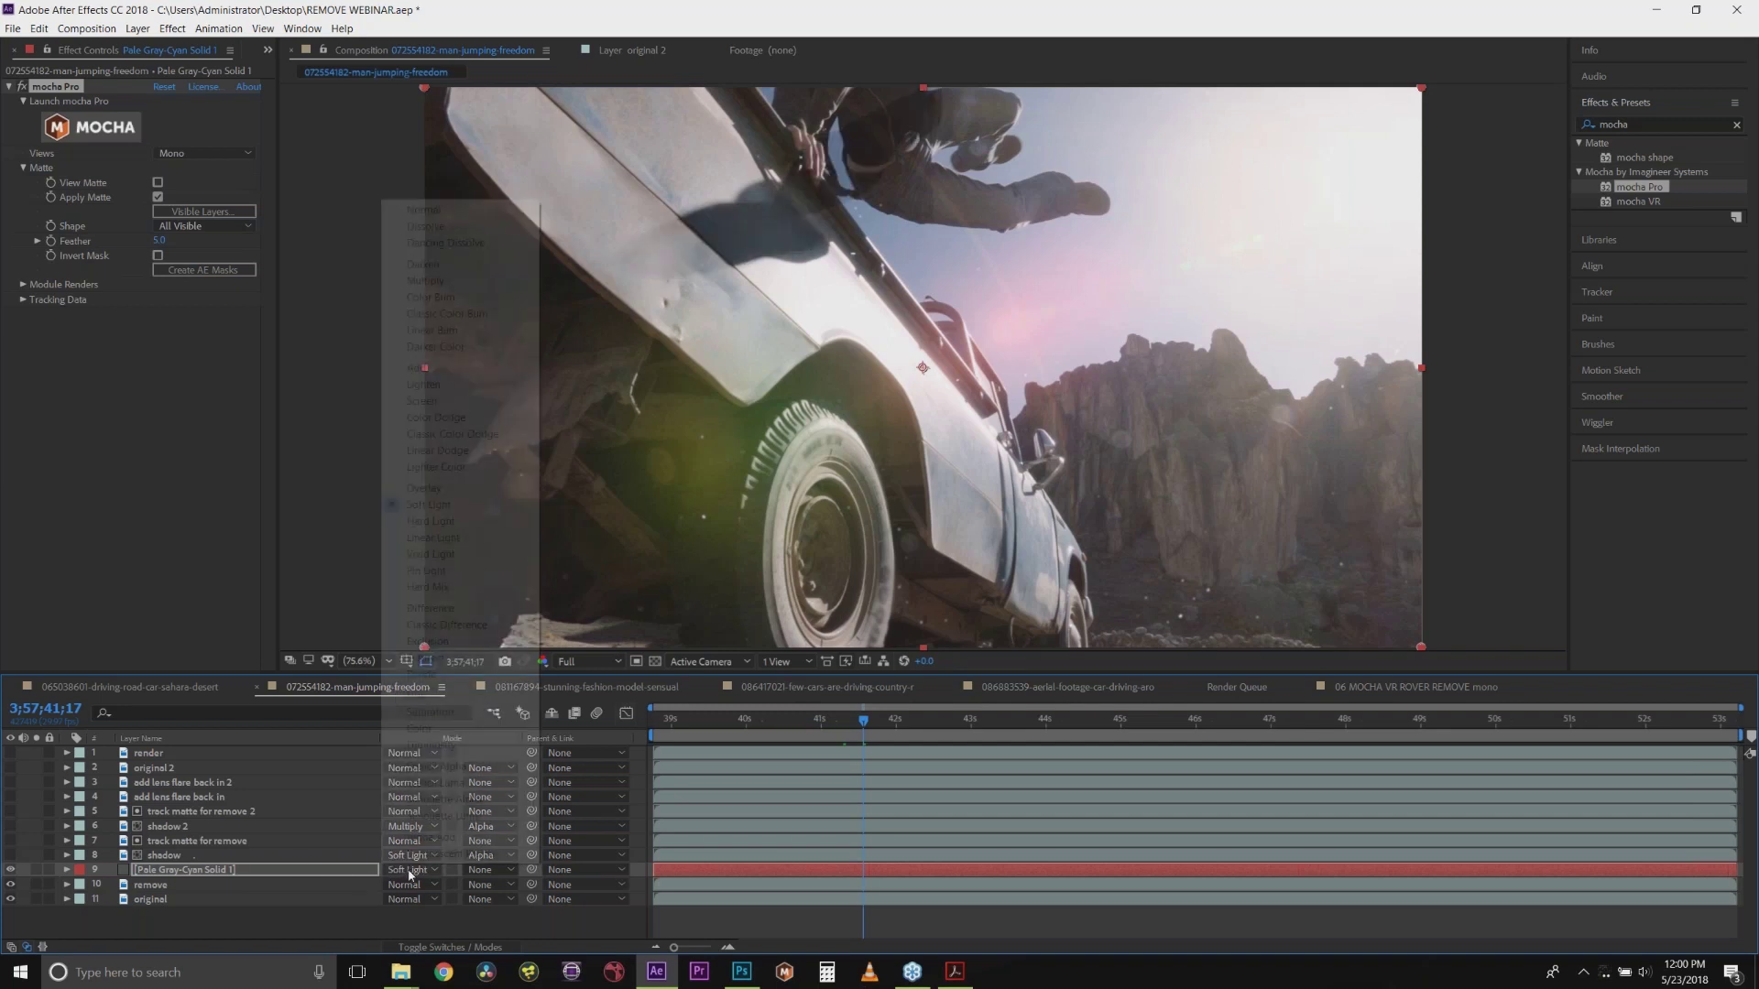
pyautogui.click(430, 280)
# Step: Set the opacity of Pale Gray-Cyan Solid 1 to 50%
pyautogui.click(67, 870)
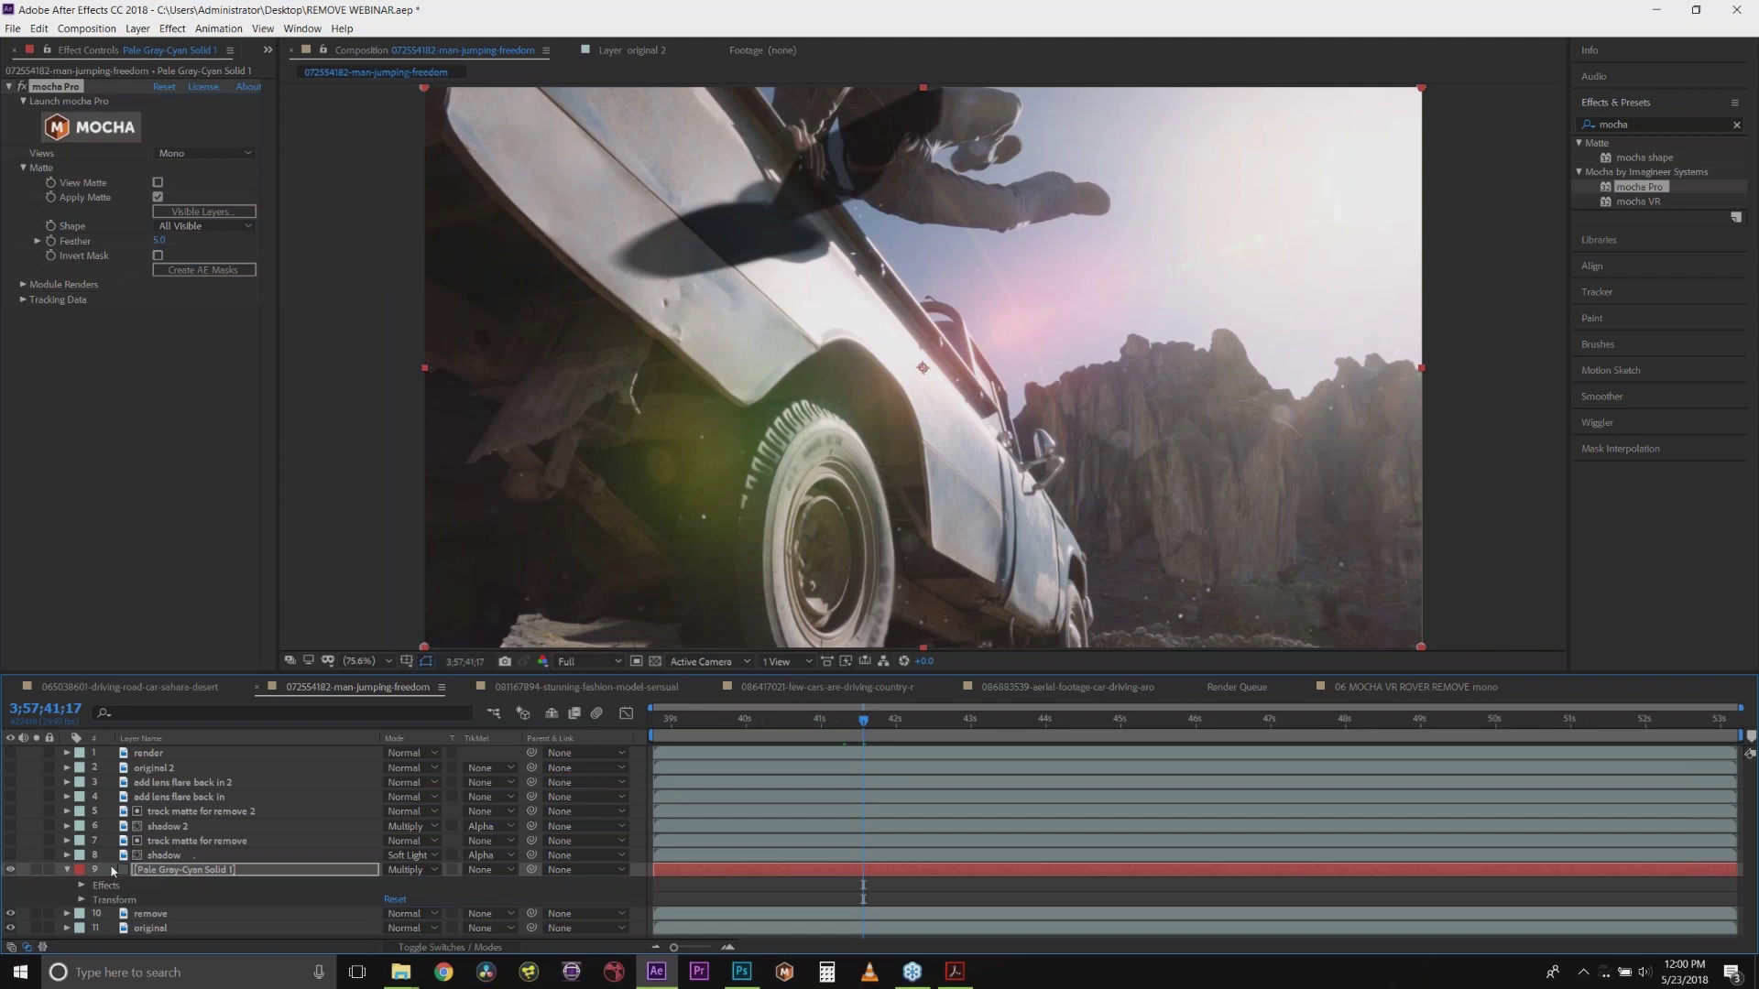
pyautogui.click(81, 901)
pyautogui.scroll(-1, 87, 901)
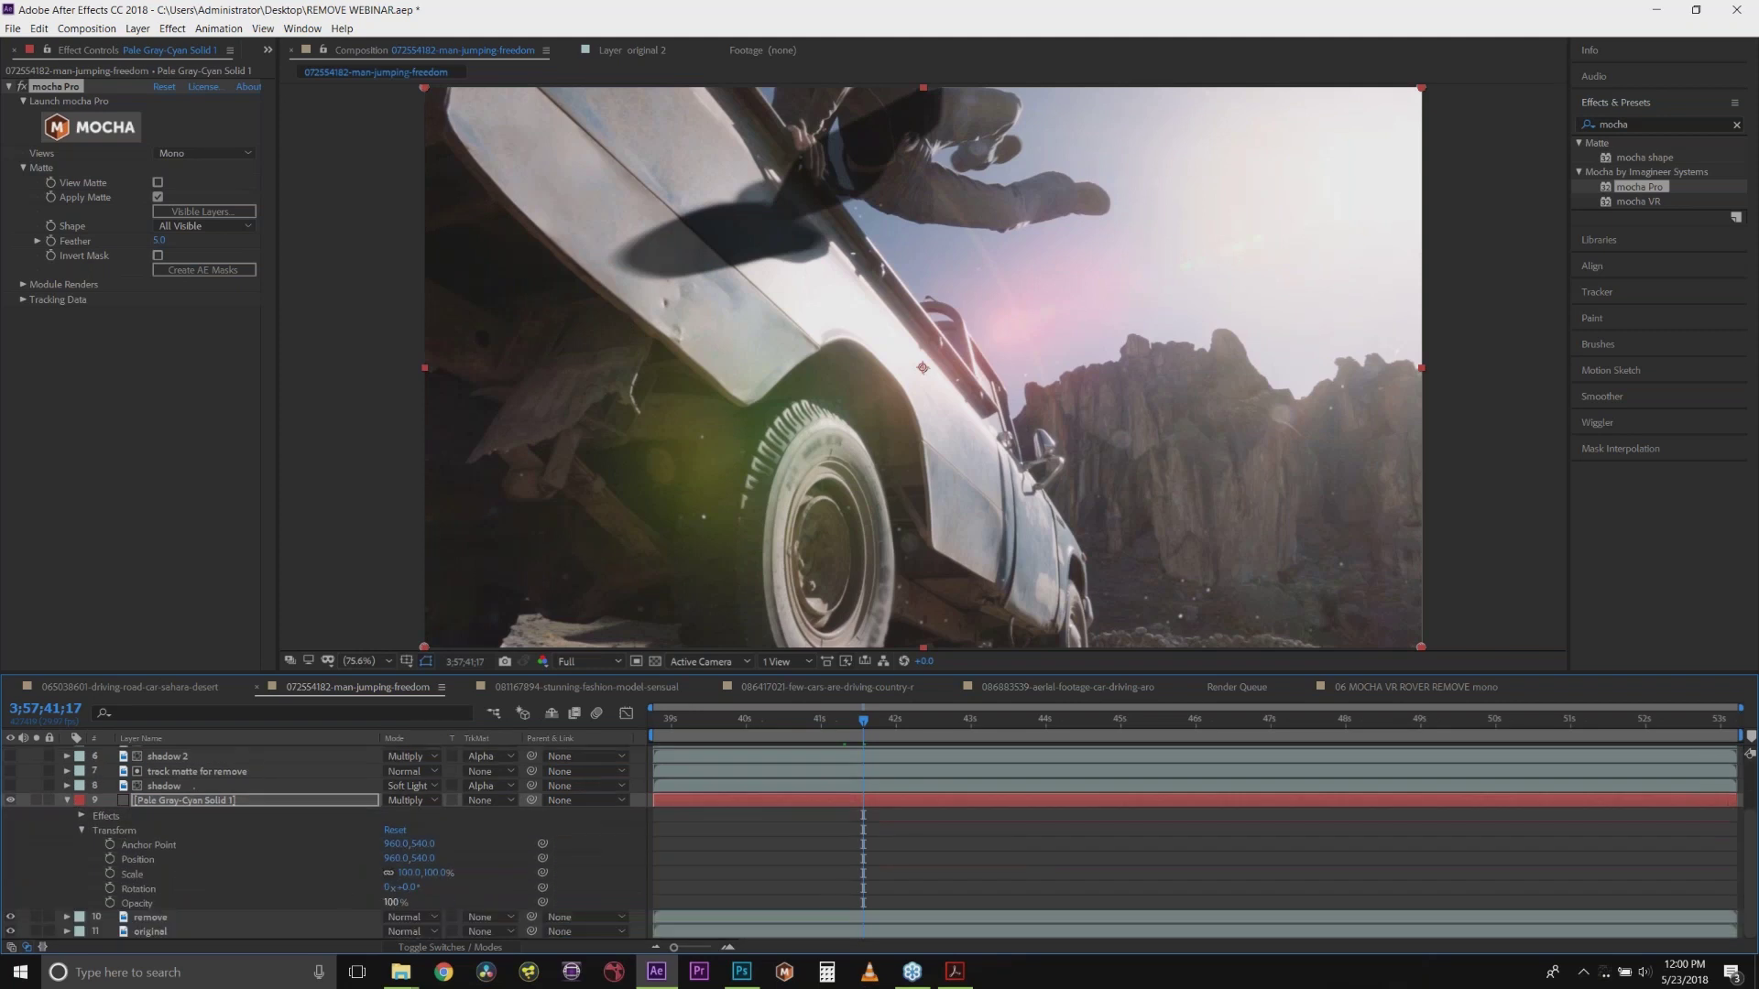
pyautogui.click(396, 902)
pyautogui.write('50')
pyautogui.press('Return')
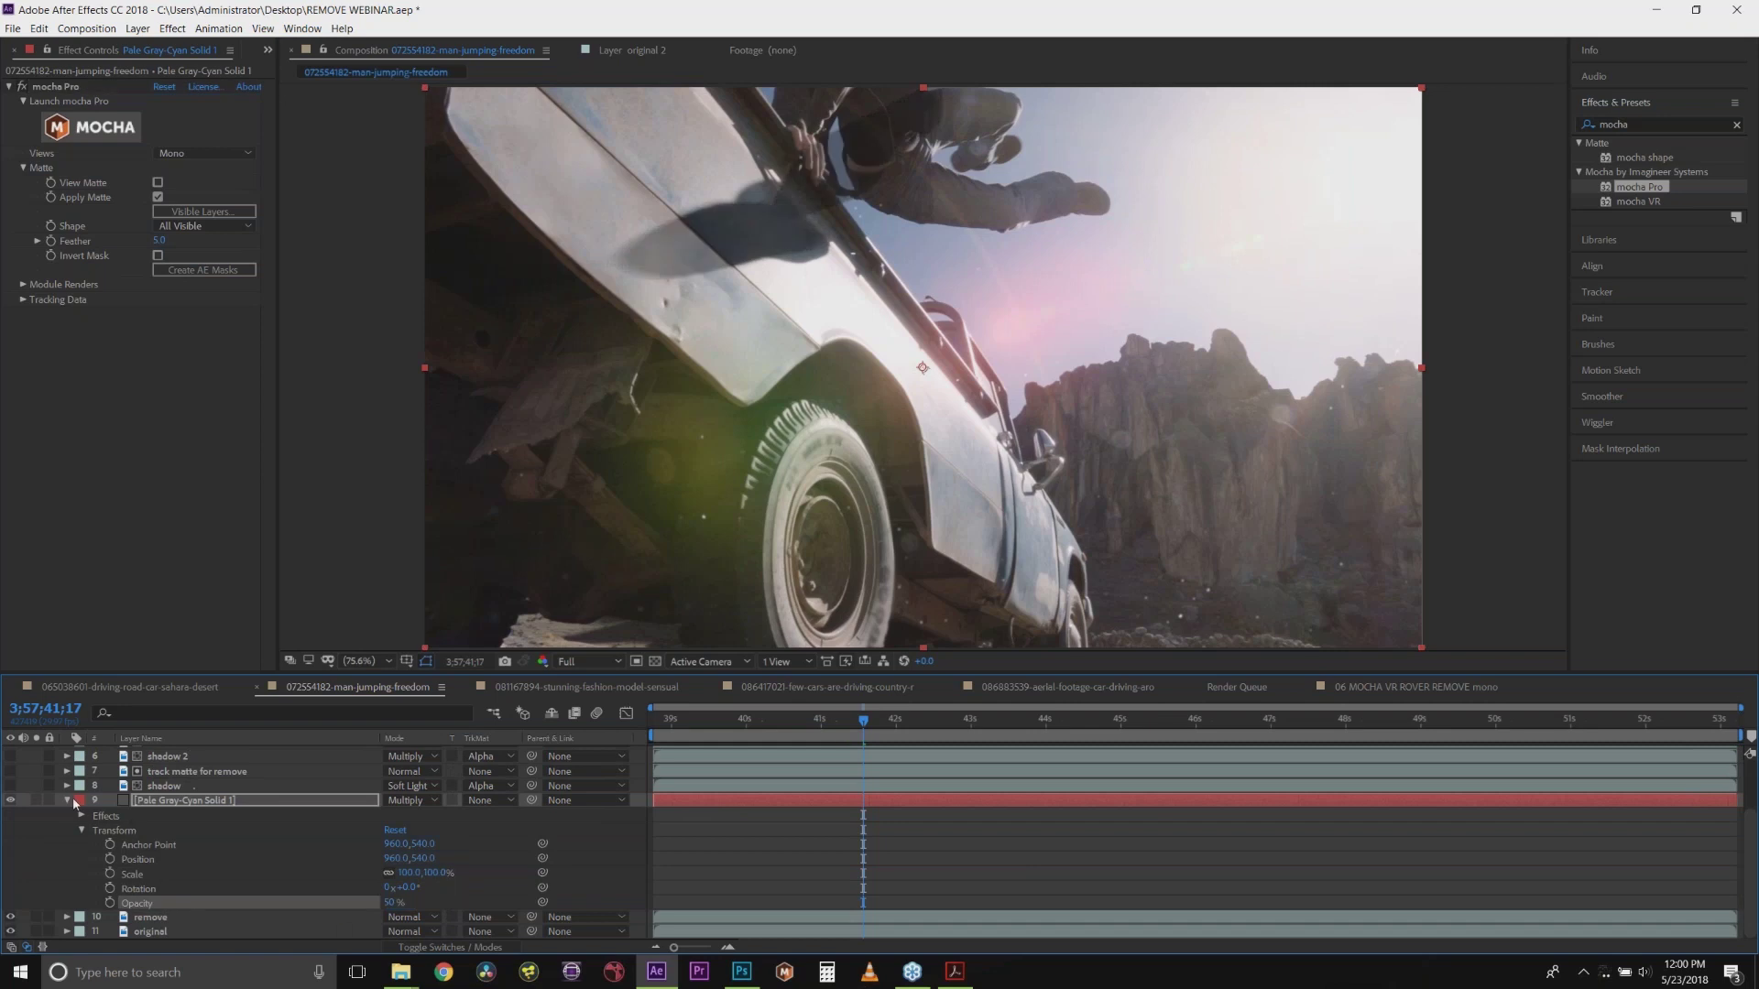
pyautogui.click(74, 802)
# Step: Copy the remove layer's mocha Pro shape to the clipboard as mocha shape data for AE and return to the composition
pyautogui.click(182, 872)
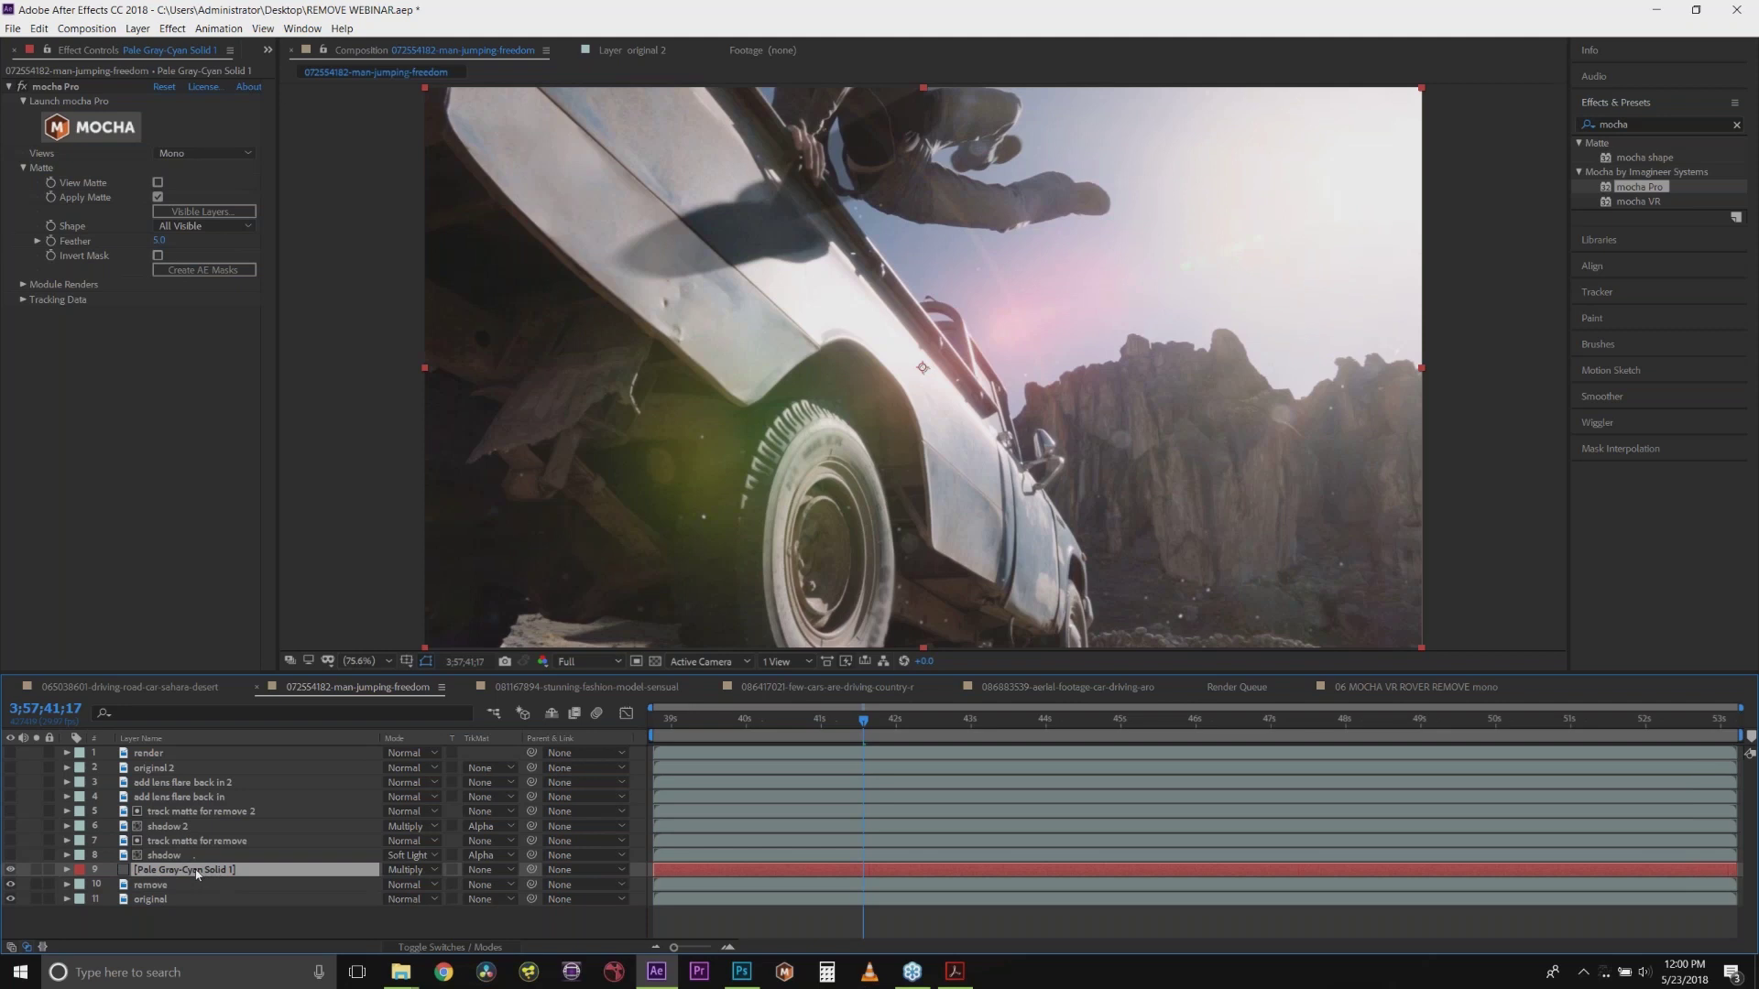
pyautogui.click(152, 886)
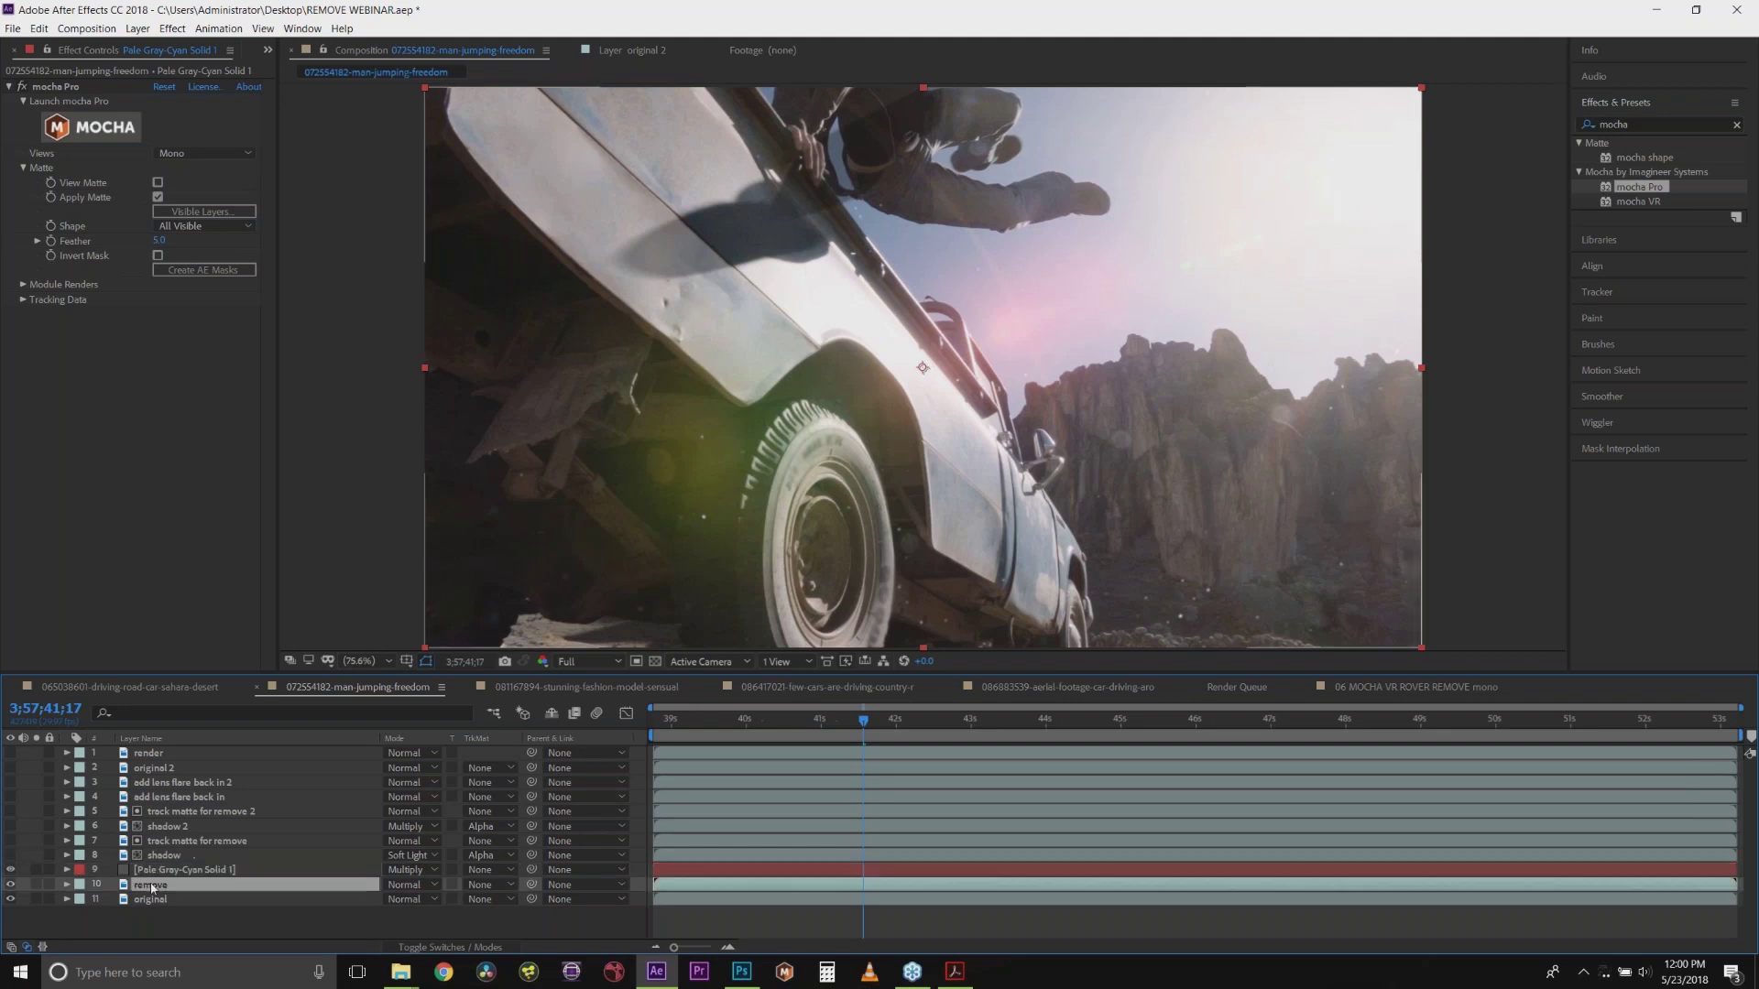
pyautogui.click(92, 126)
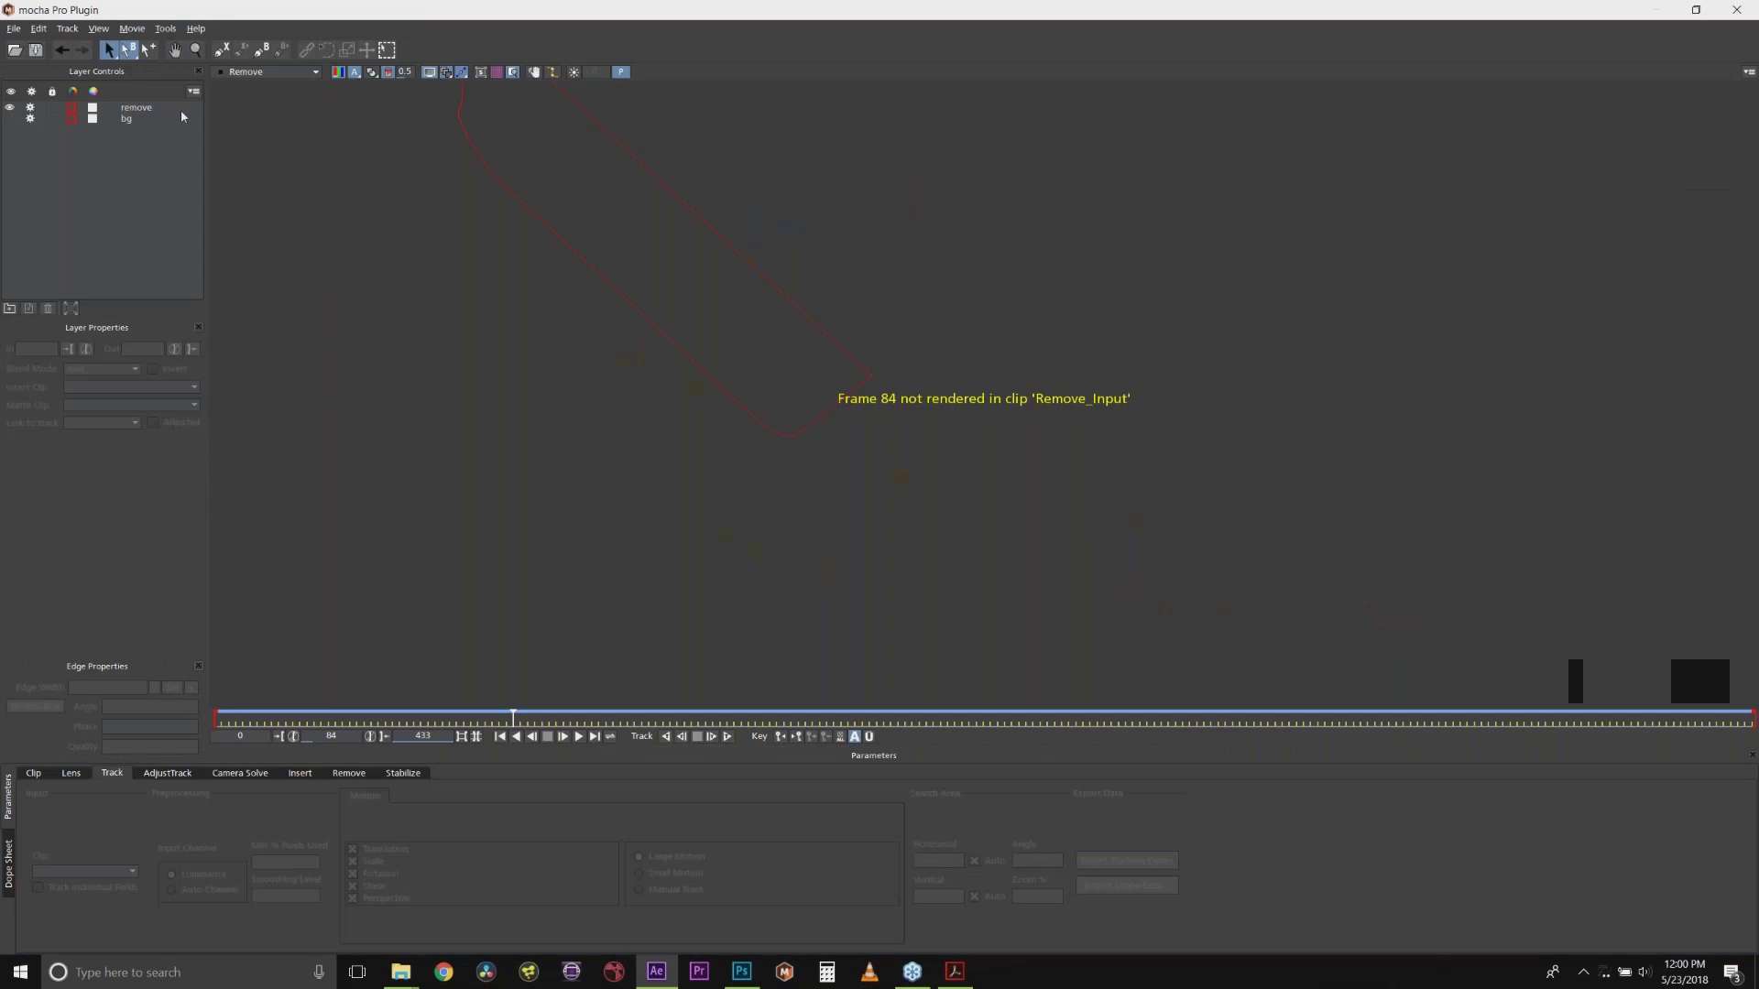
pyautogui.click(142, 110)
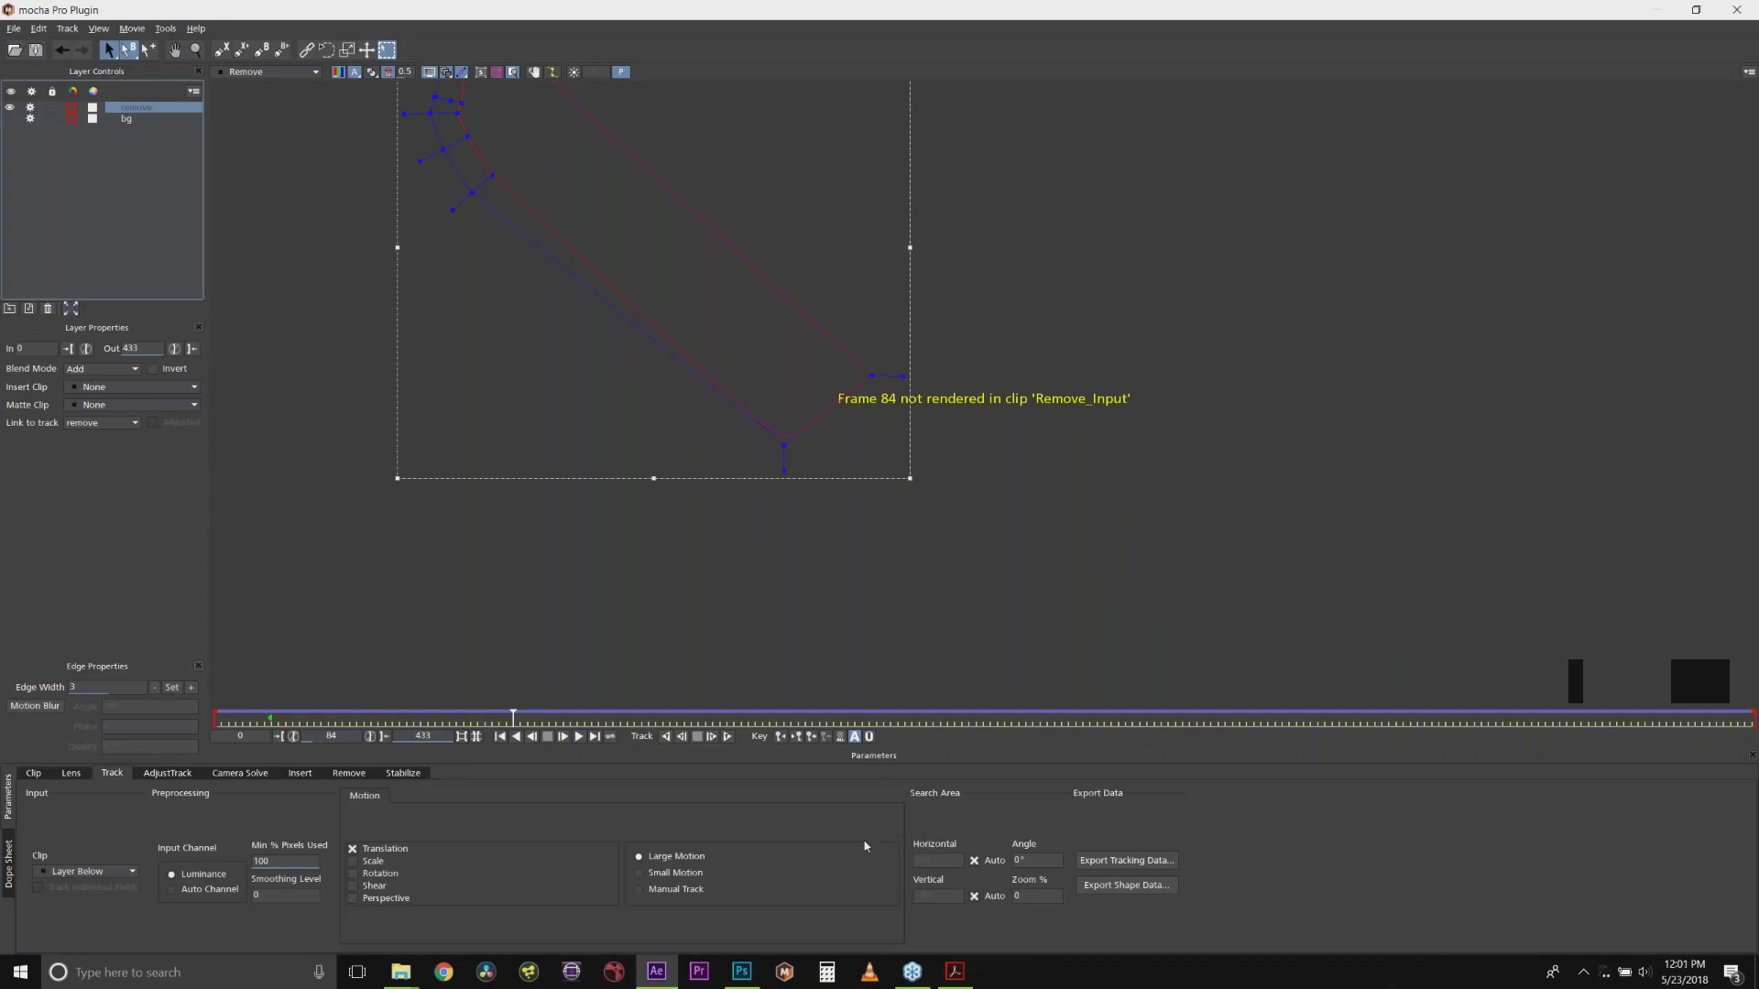
pyautogui.click(1126, 885)
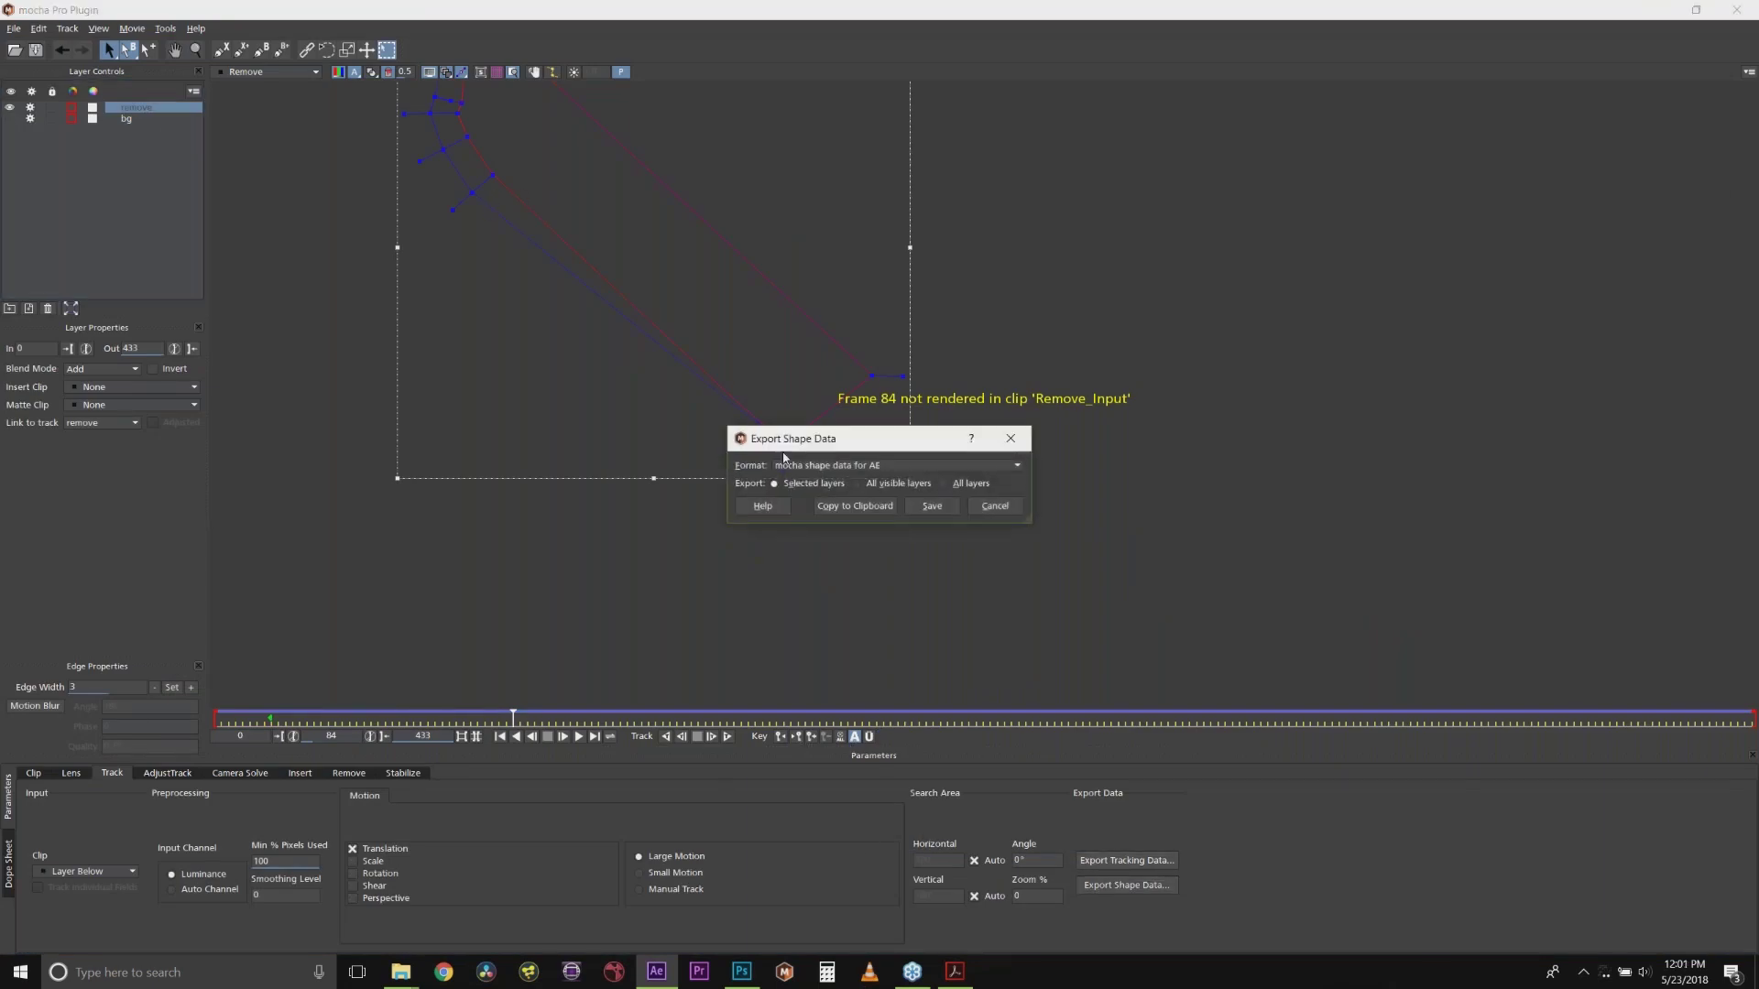
pyautogui.click(854, 506)
pyautogui.click(1734, 9)
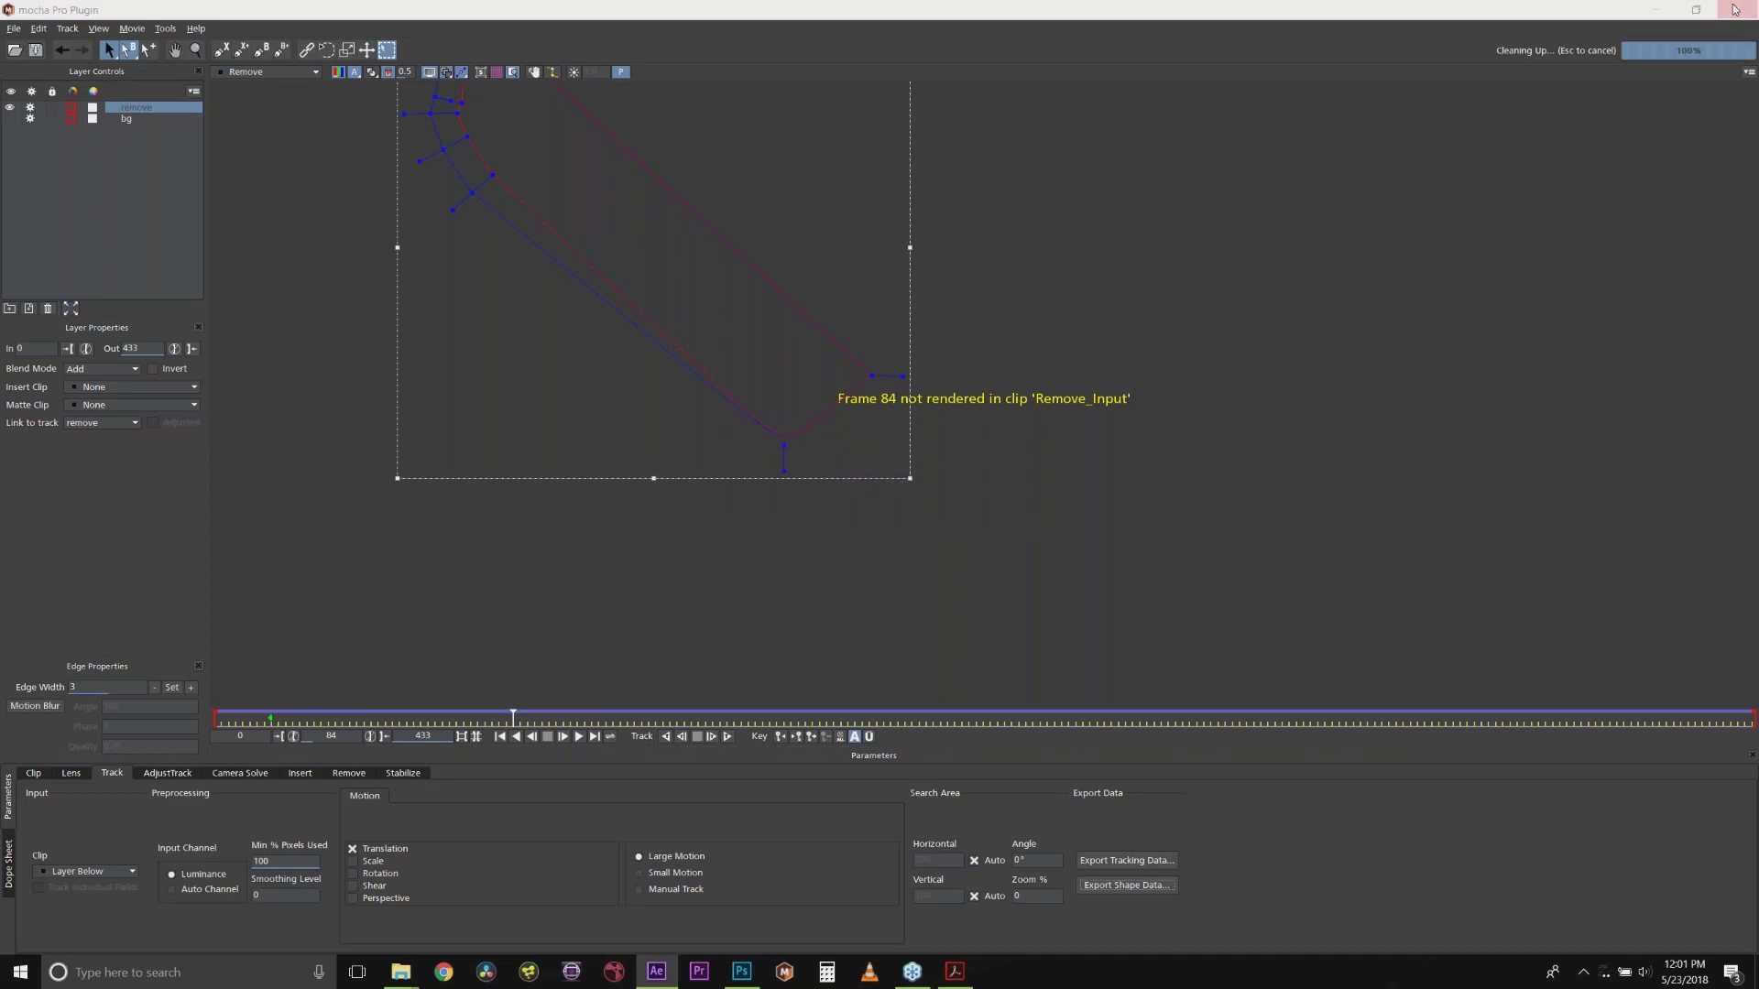
# Step: Create a second solid with the same 1920 x 1080 settings and place it directly above Pale Gray-Cyan Solid 1
pyautogui.click(137, 29)
pyautogui.moveTo(229, 48)
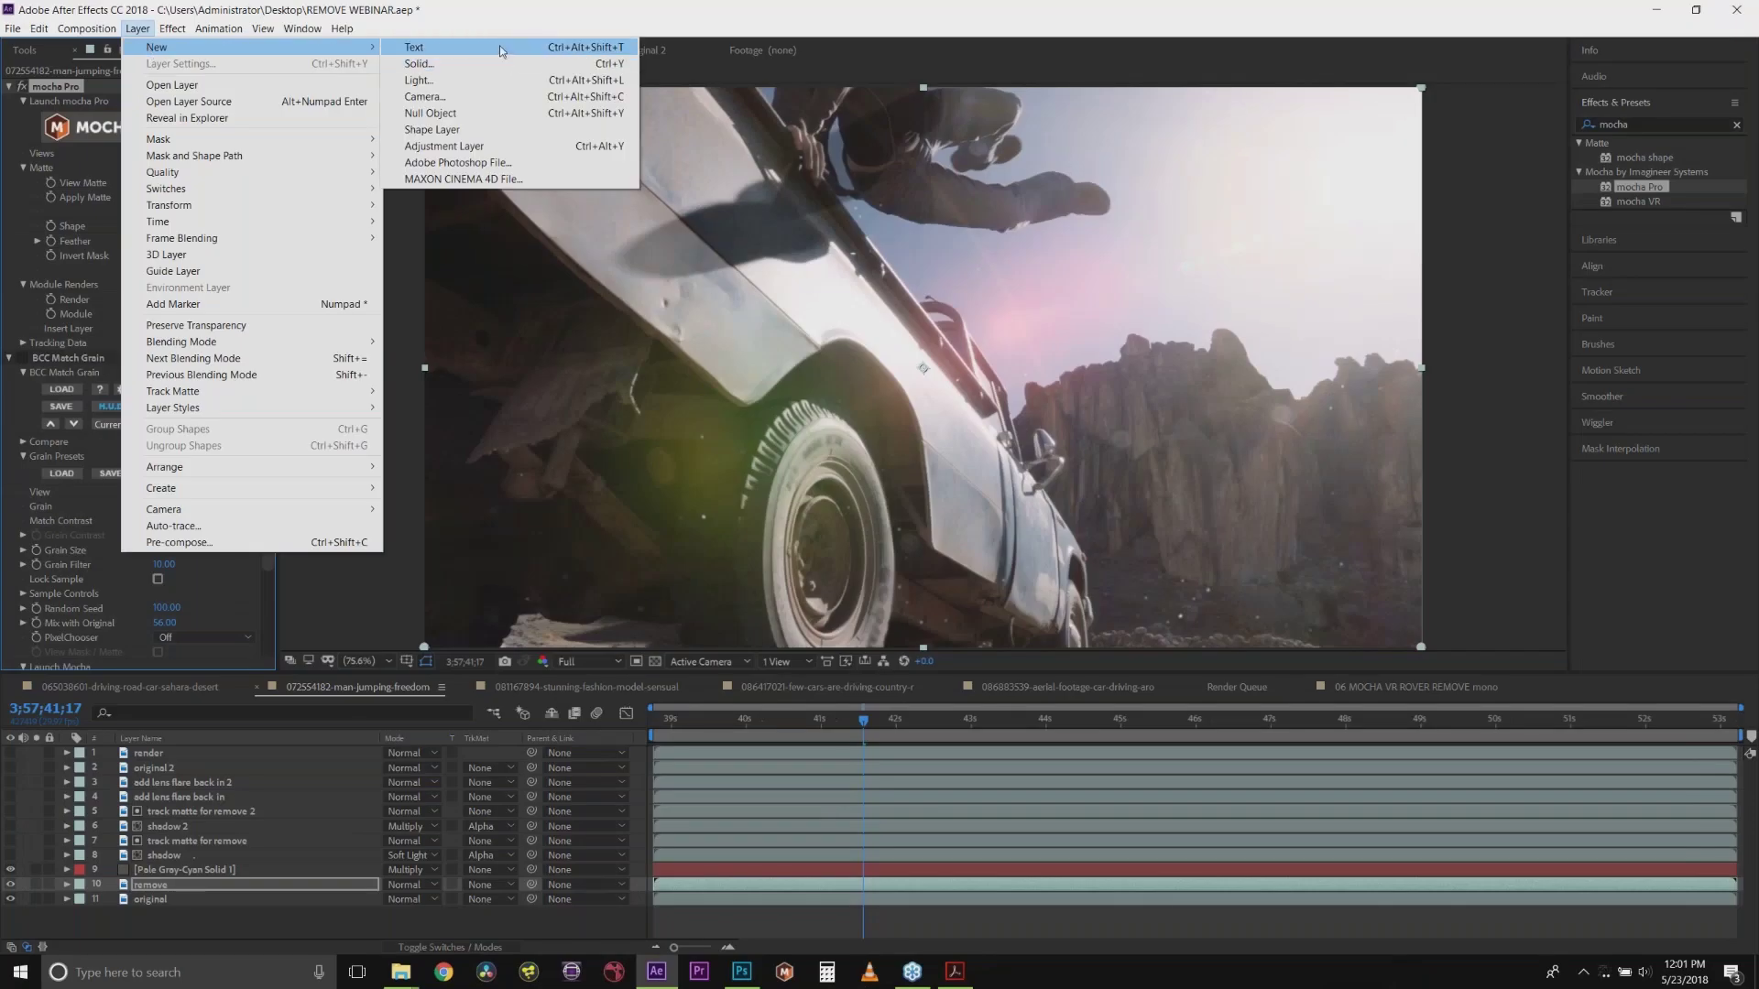
pyautogui.click(493, 63)
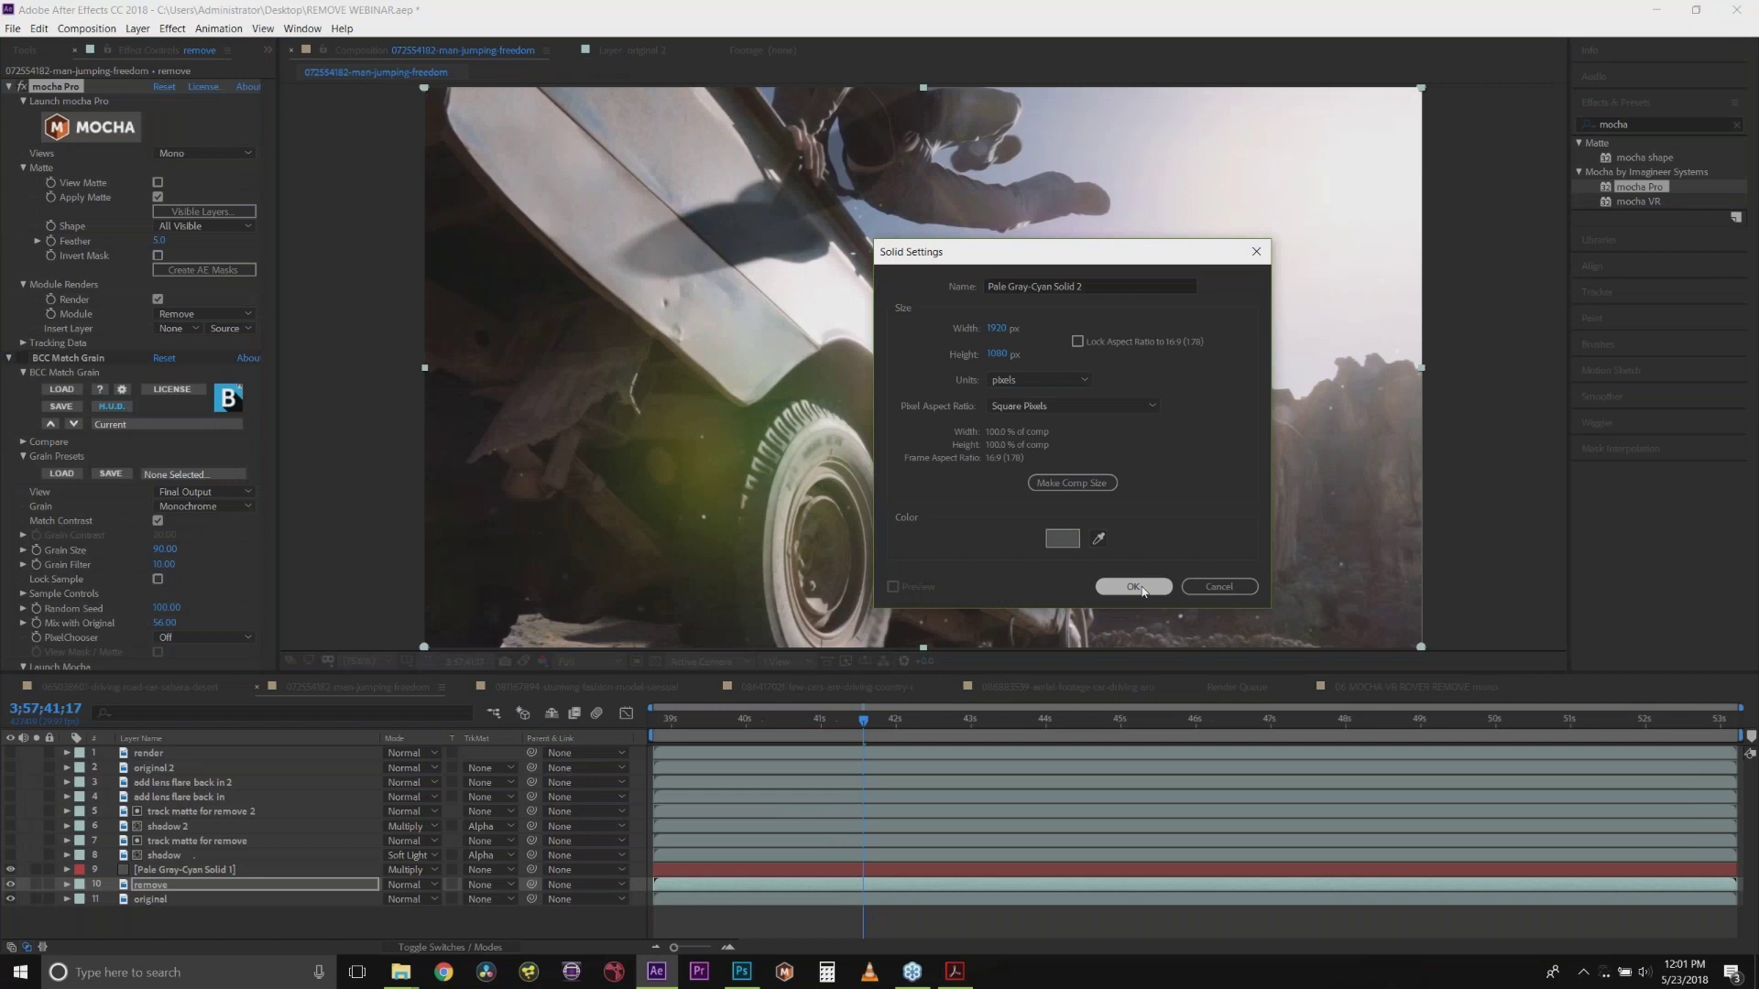
pyautogui.click(1130, 585)
pyautogui.moveTo(163, 887); pyautogui.dragTo(163, 867)
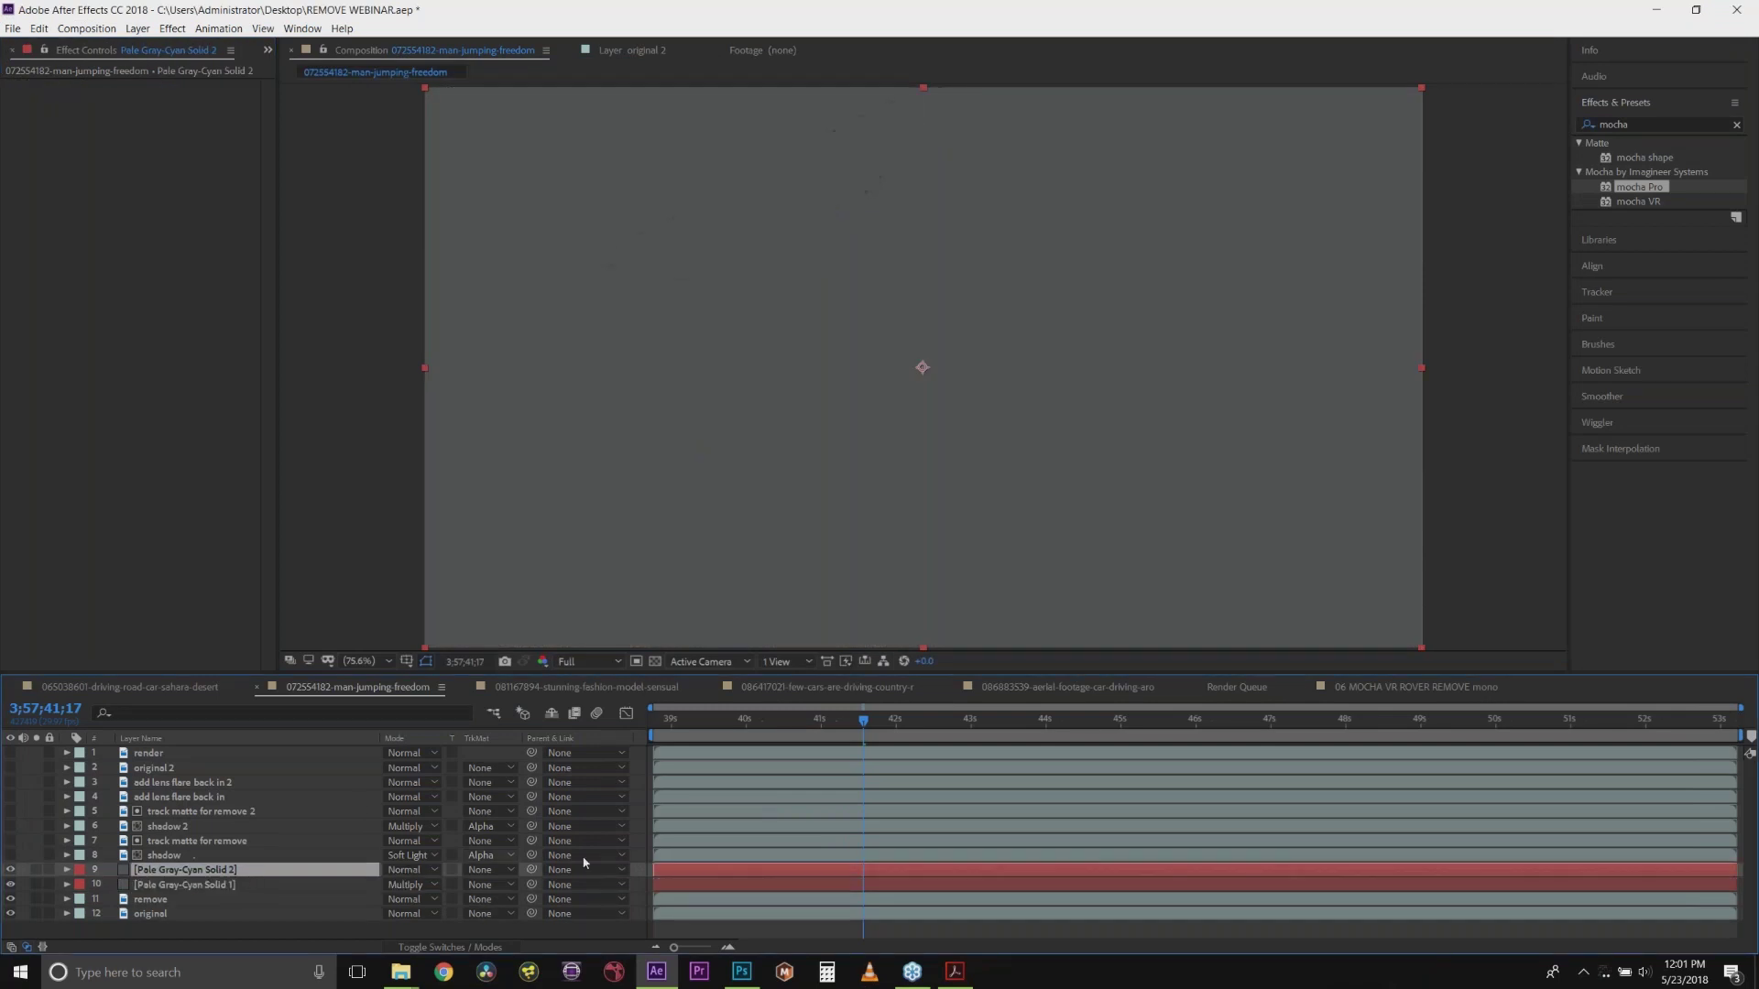
# Step: Paste the copied mocha shape onto Pale Gray-Cyan Solid 2 as a mask at the start of the composition
pyautogui.moveTo(730, 728); pyautogui.dragTo(607, 722)
pyautogui.click(41, 29)
pyautogui.click(92, 509)
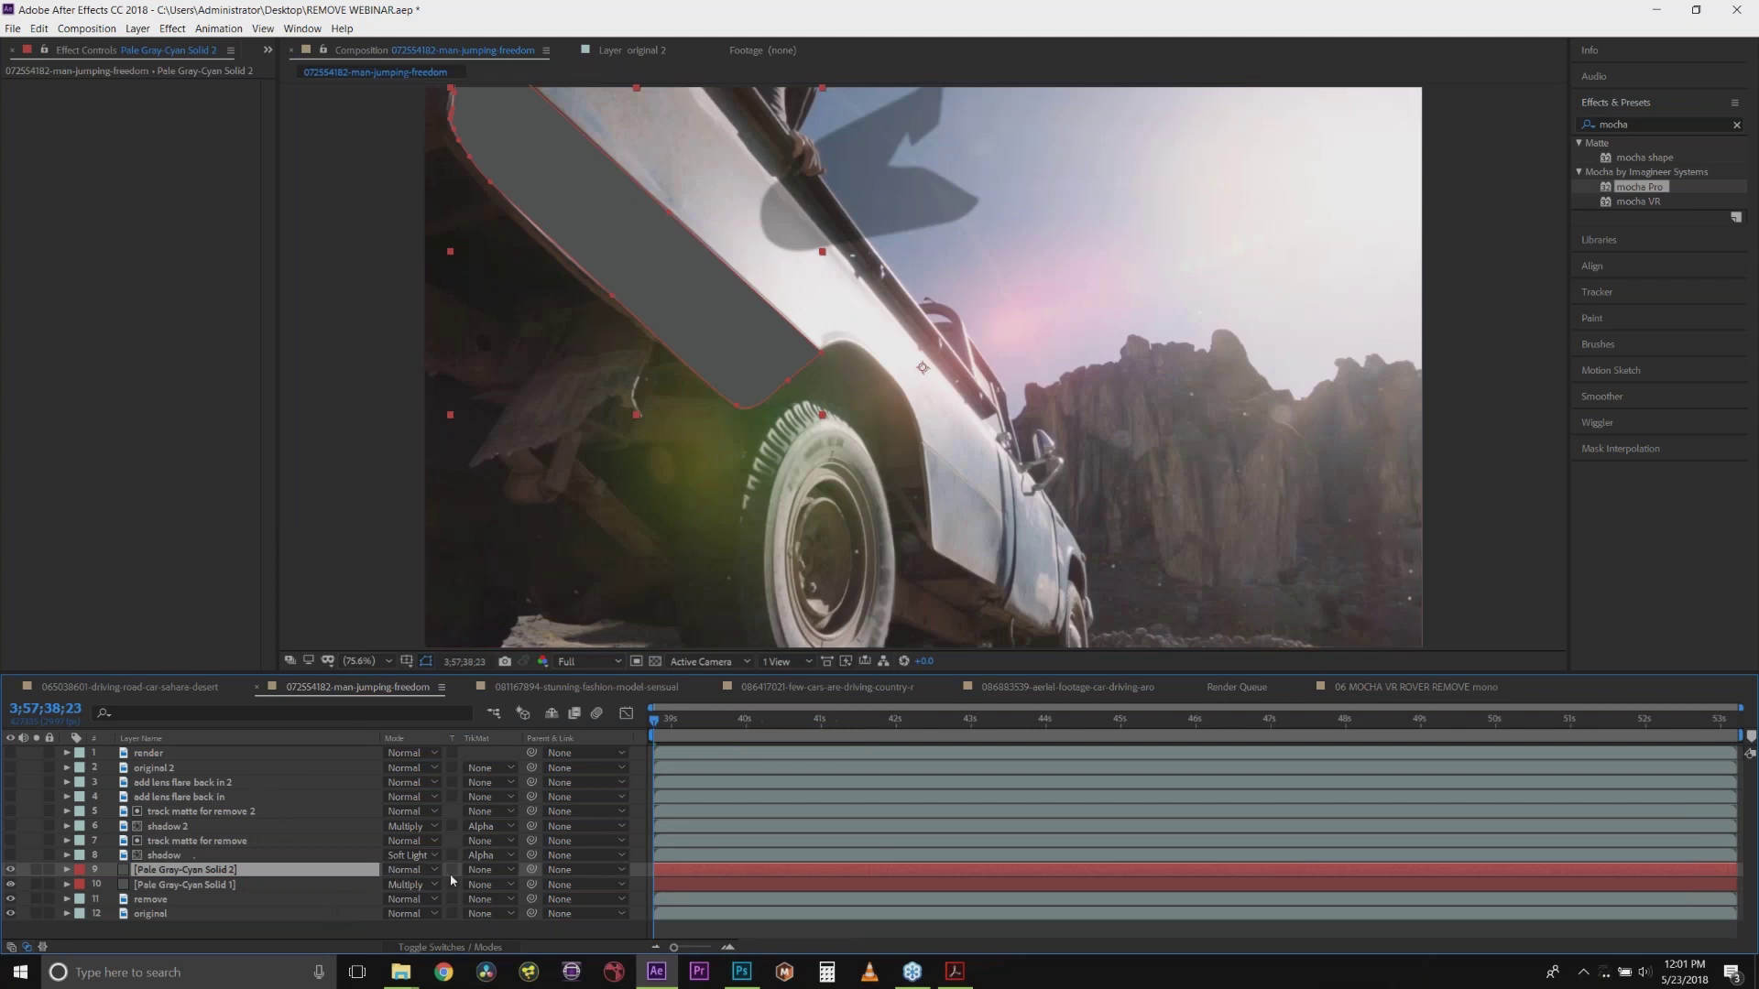
# Step: Give Pale Gray-Cyan Solid 1 an alpha track matte from Pale Gray-Cyan Solid 2, and preview the shadow from 3;57;41;02
pyautogui.click(482, 887)
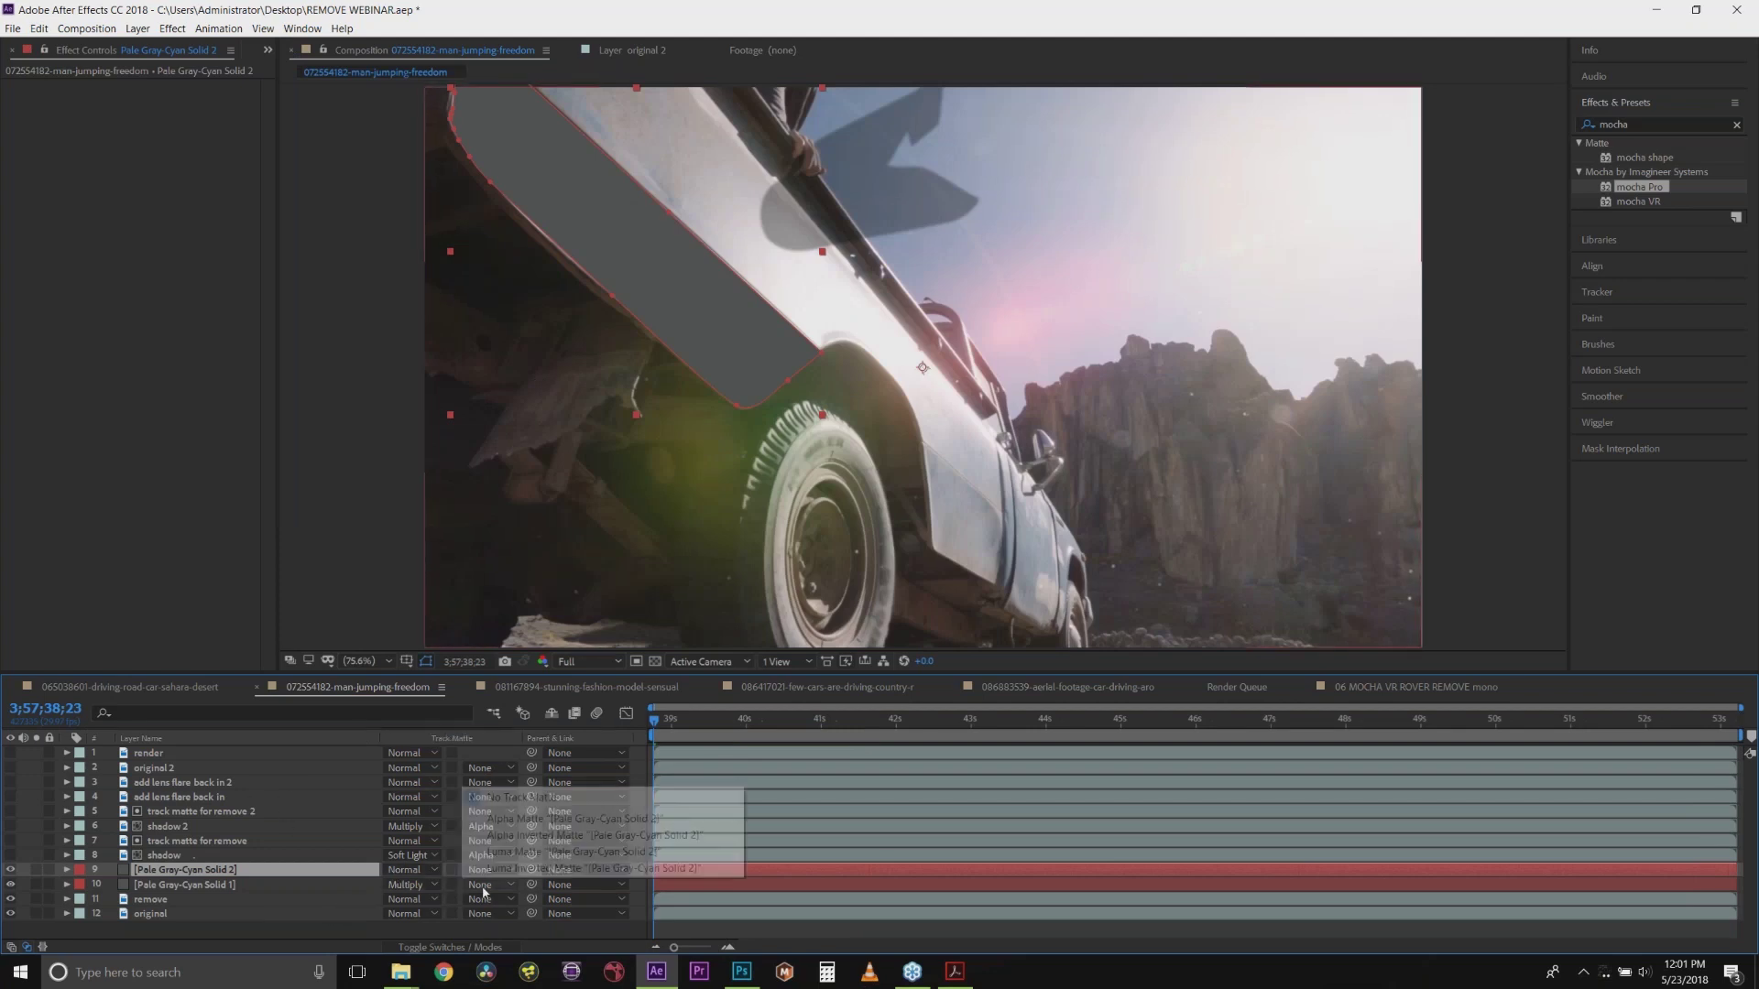
pyautogui.click(568, 819)
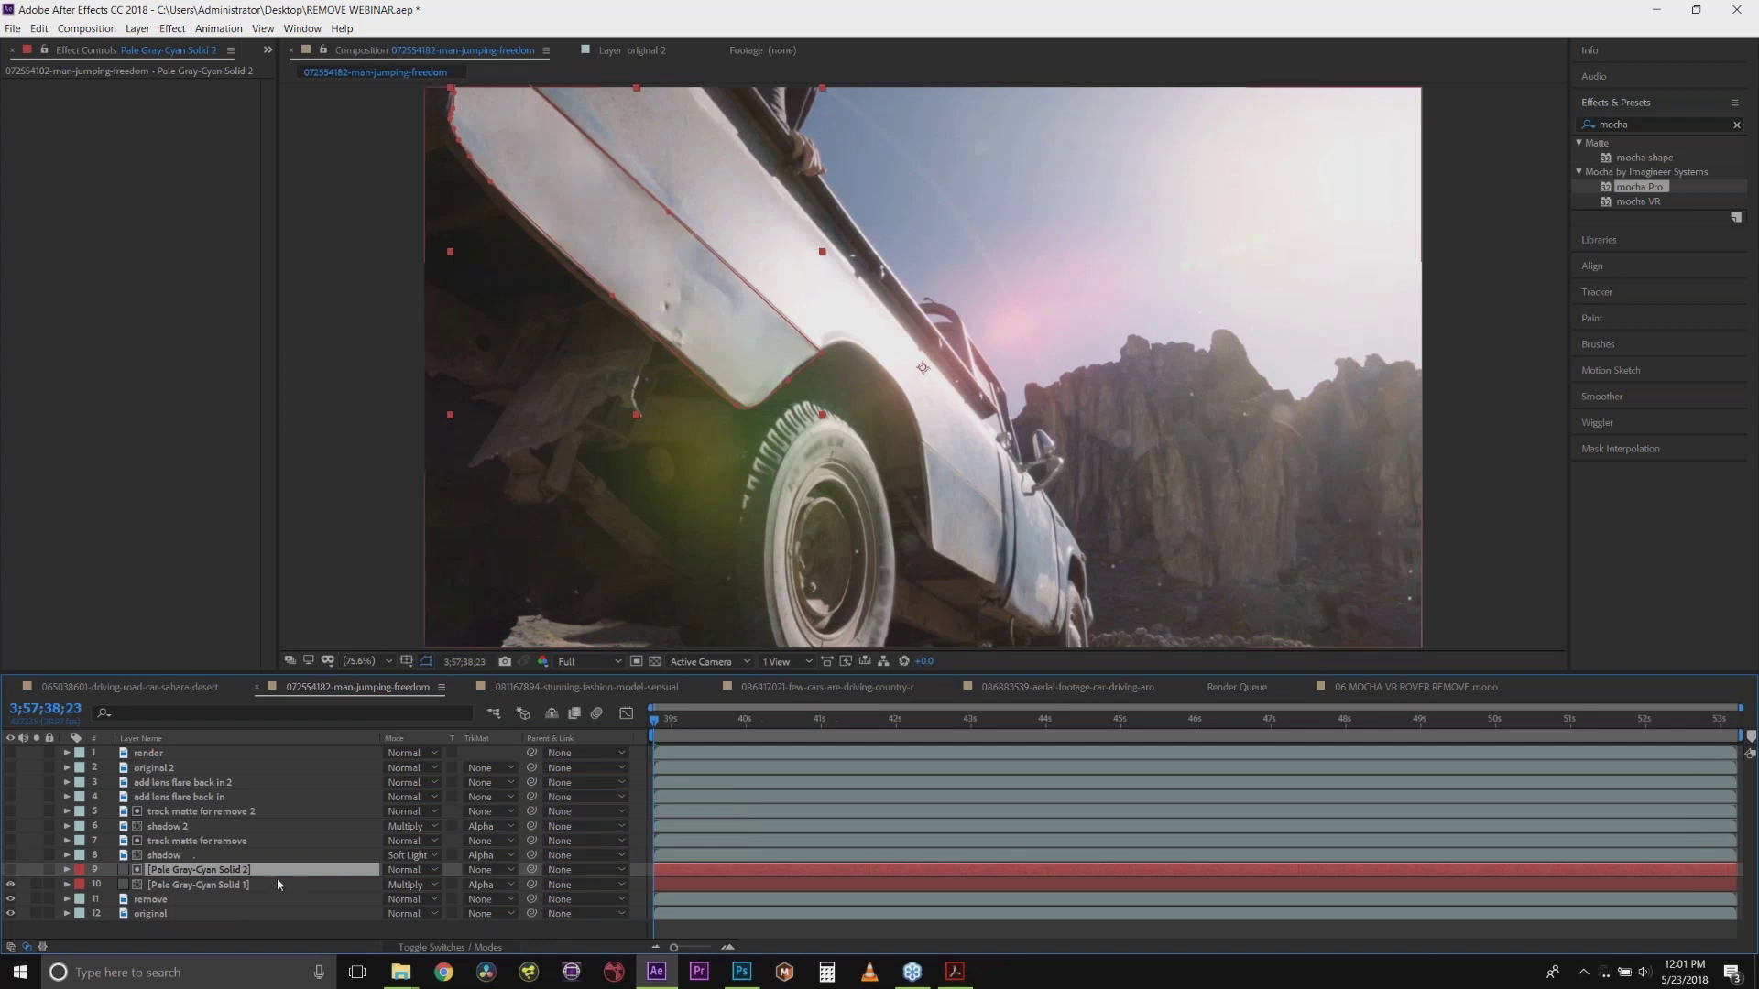
pyautogui.click(826, 724)
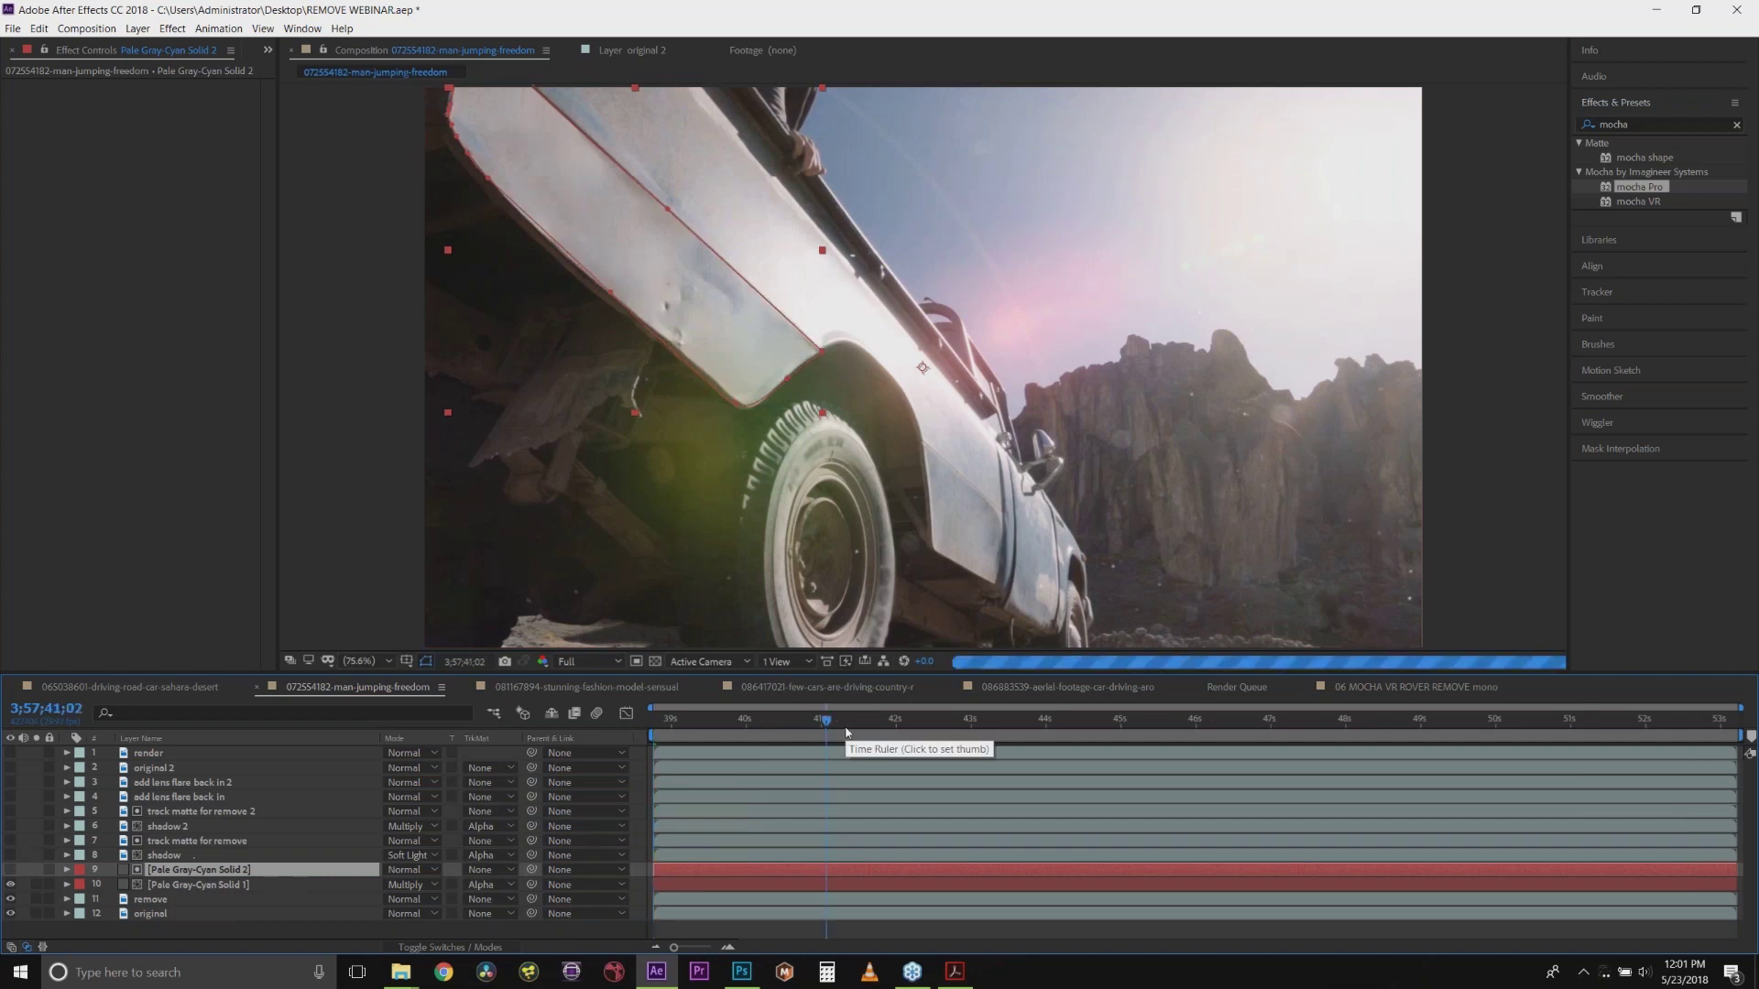
pyautogui.press('space')
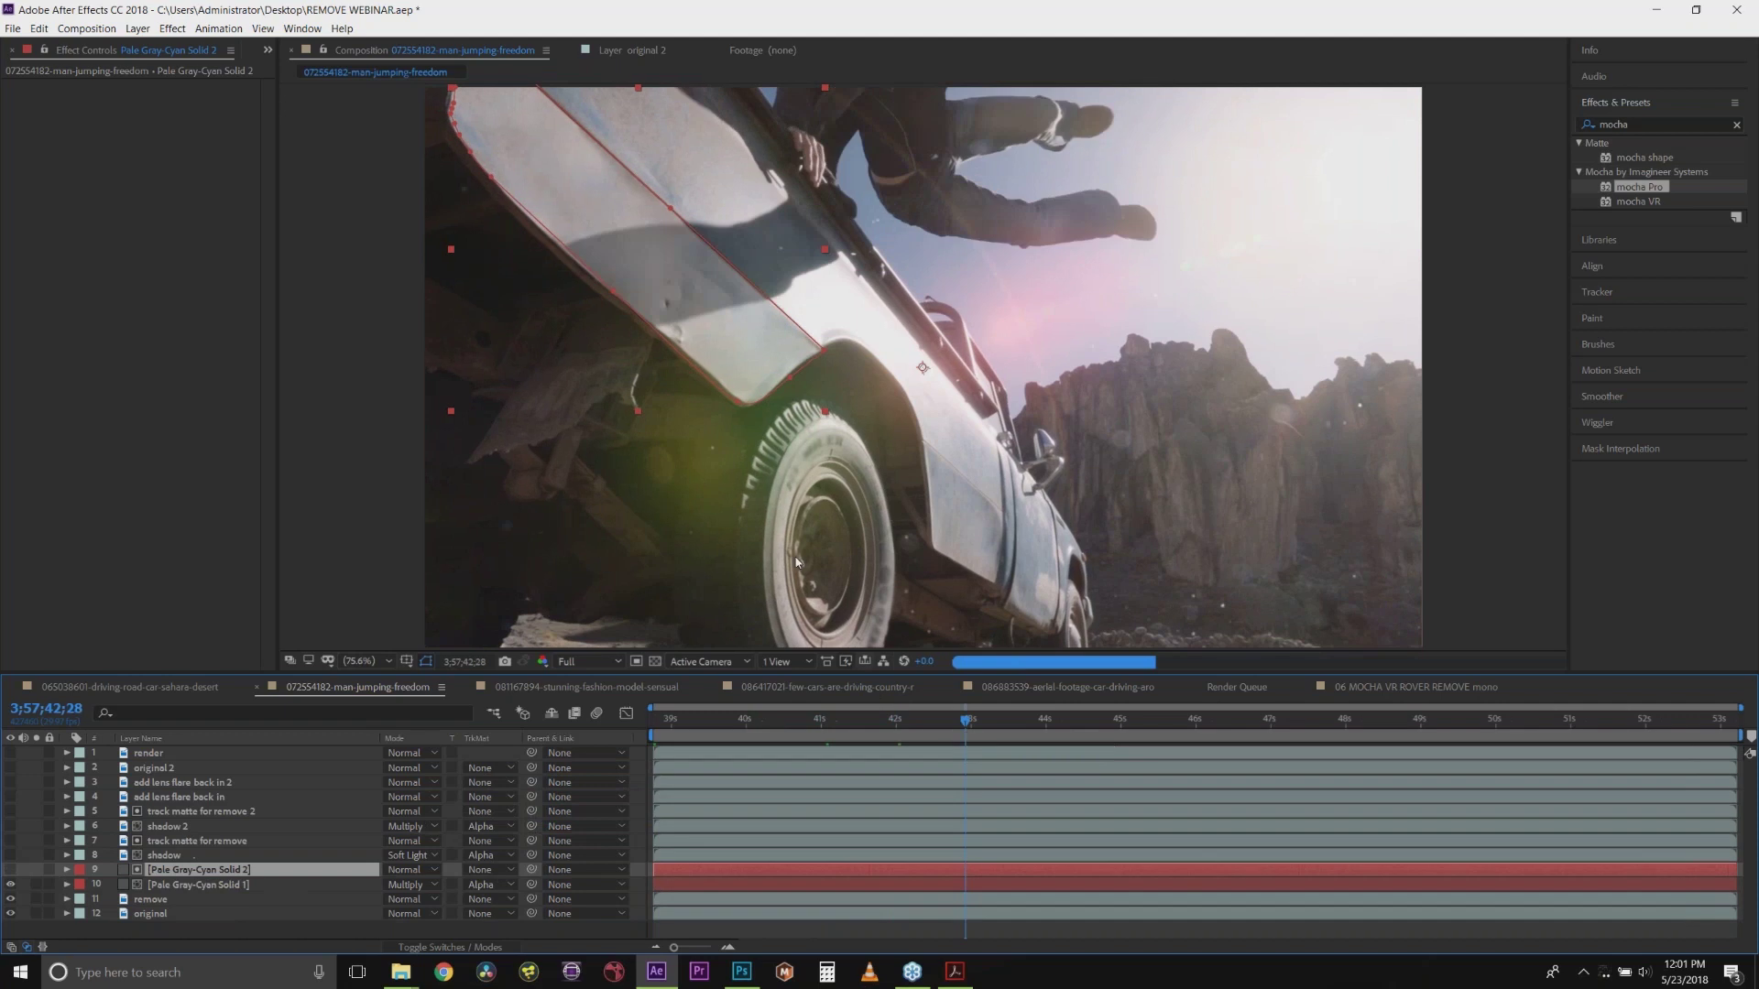
pyautogui.press('space')
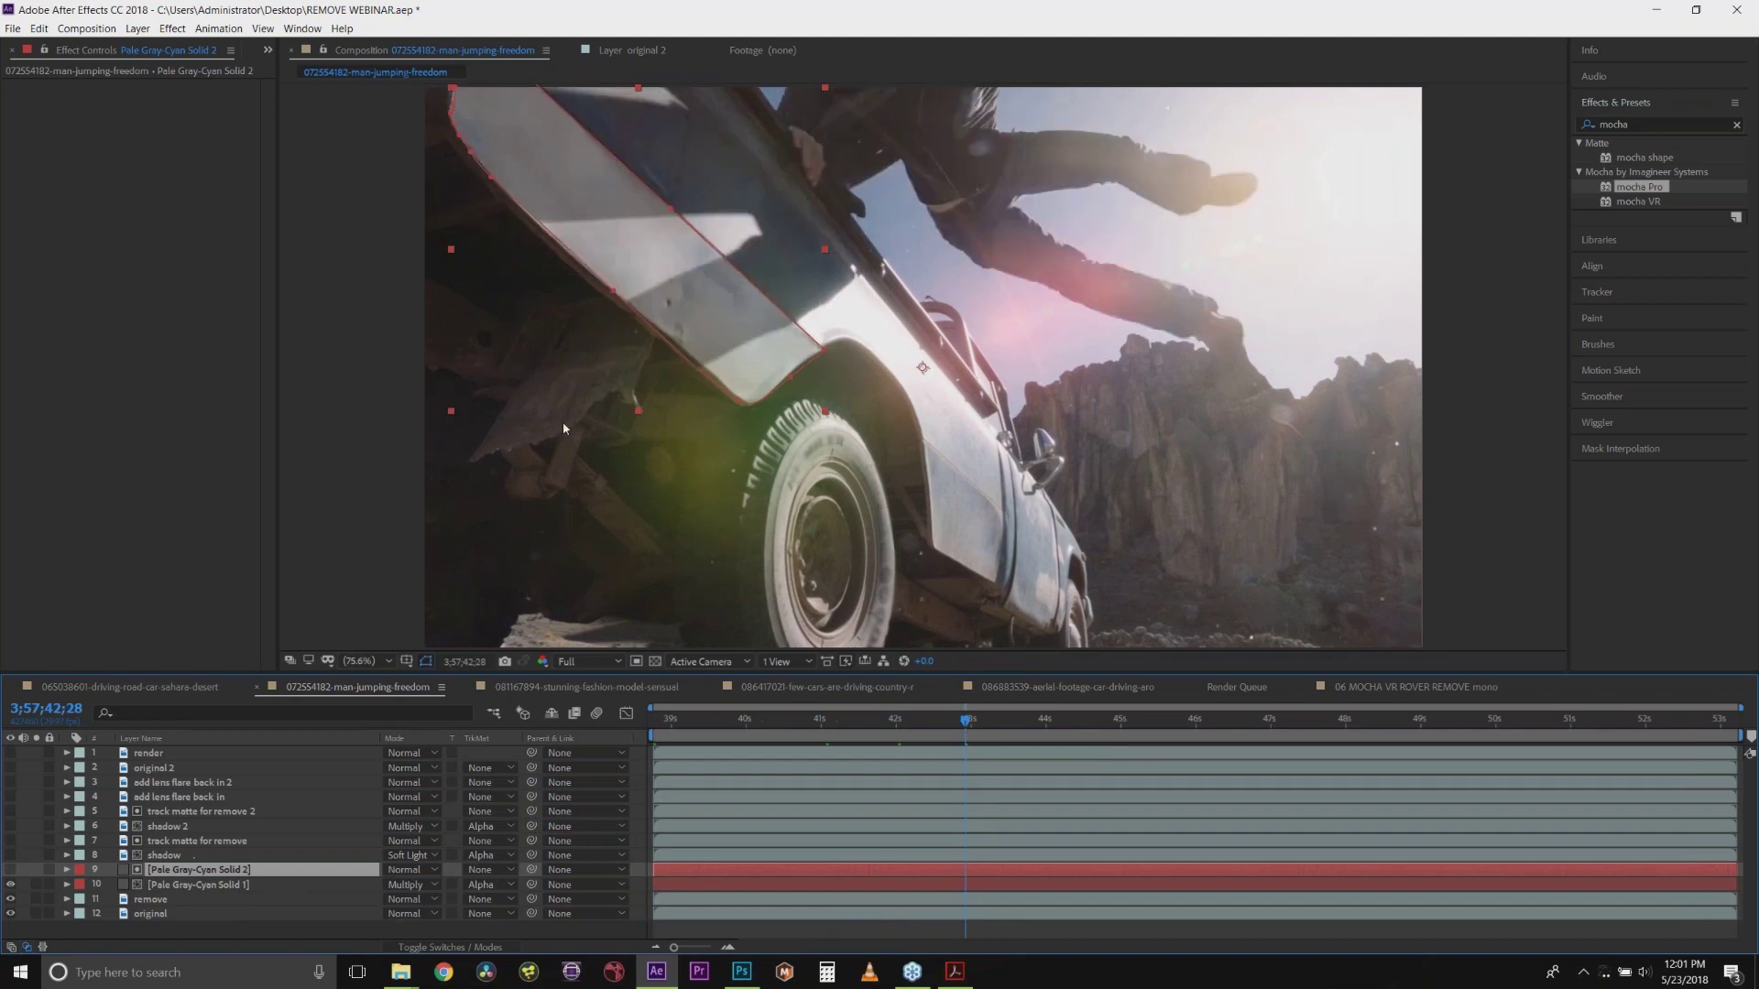
# Step: Raise the opacity of Pale Gray-Cyan Solid 1 to 99%
pyautogui.click(67, 884)
pyautogui.click(82, 914)
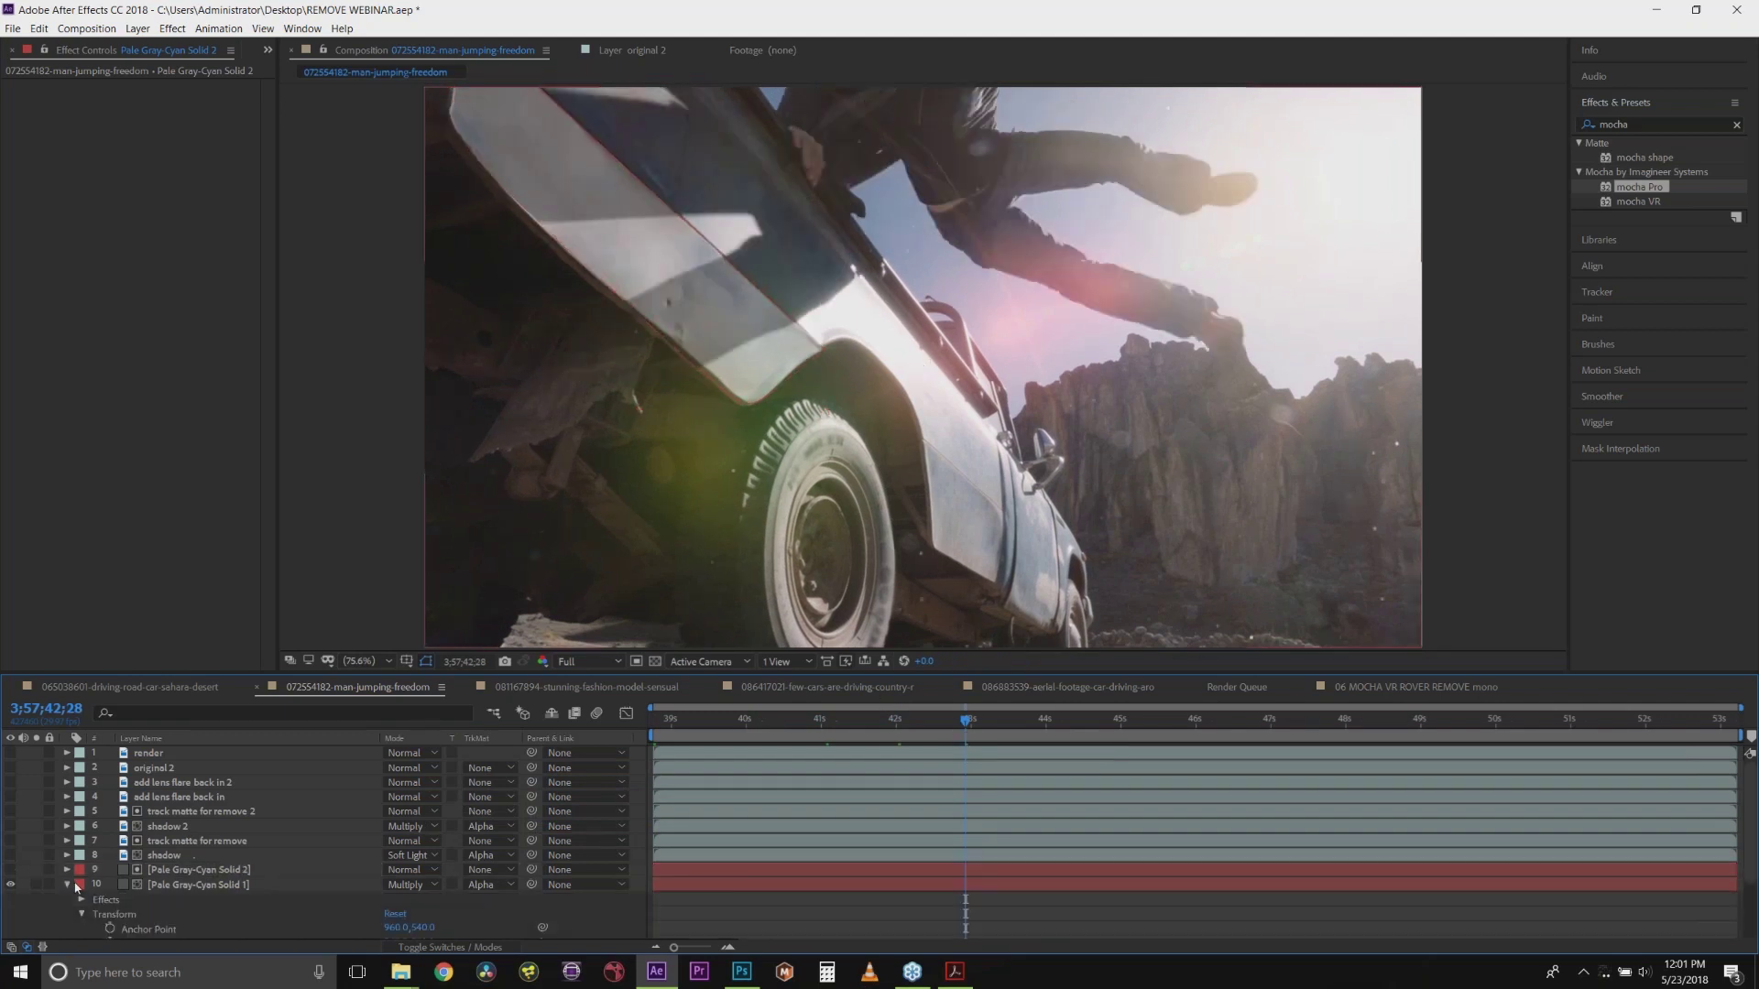
pyautogui.scroll(-2, 178, 900)
pyautogui.scroll(-1, 178, 900)
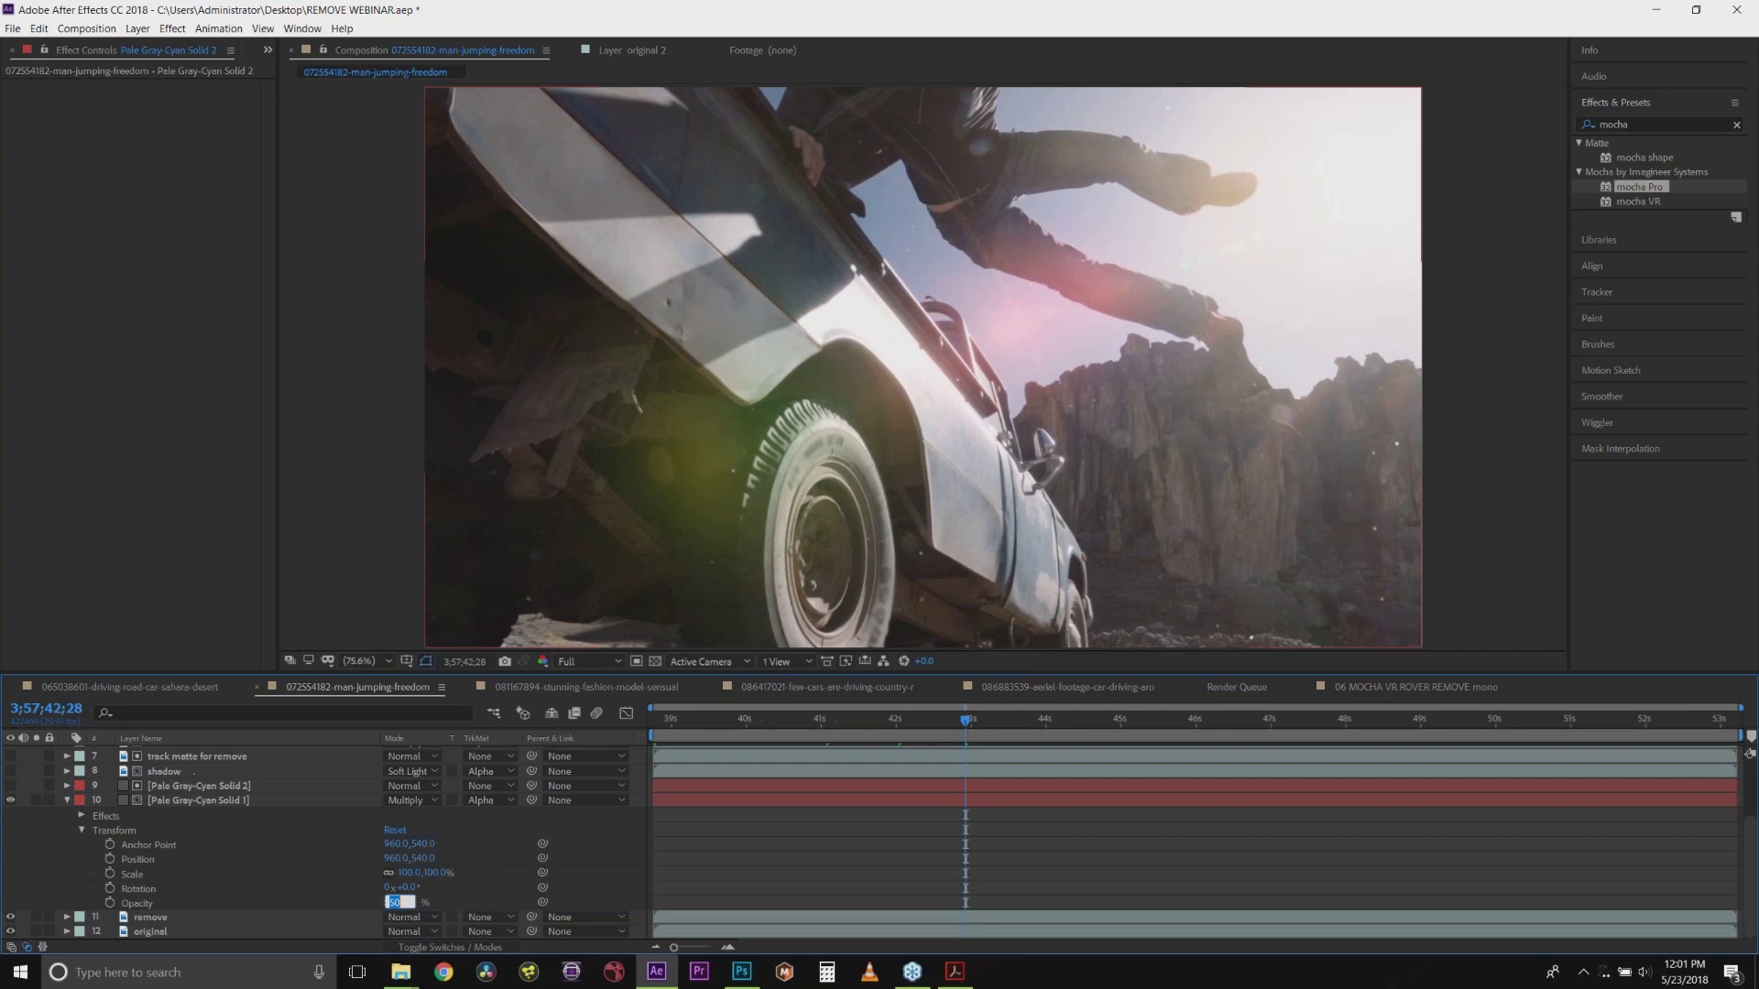
pyautogui.moveTo(390, 904); pyautogui.dragTo(522, 854)
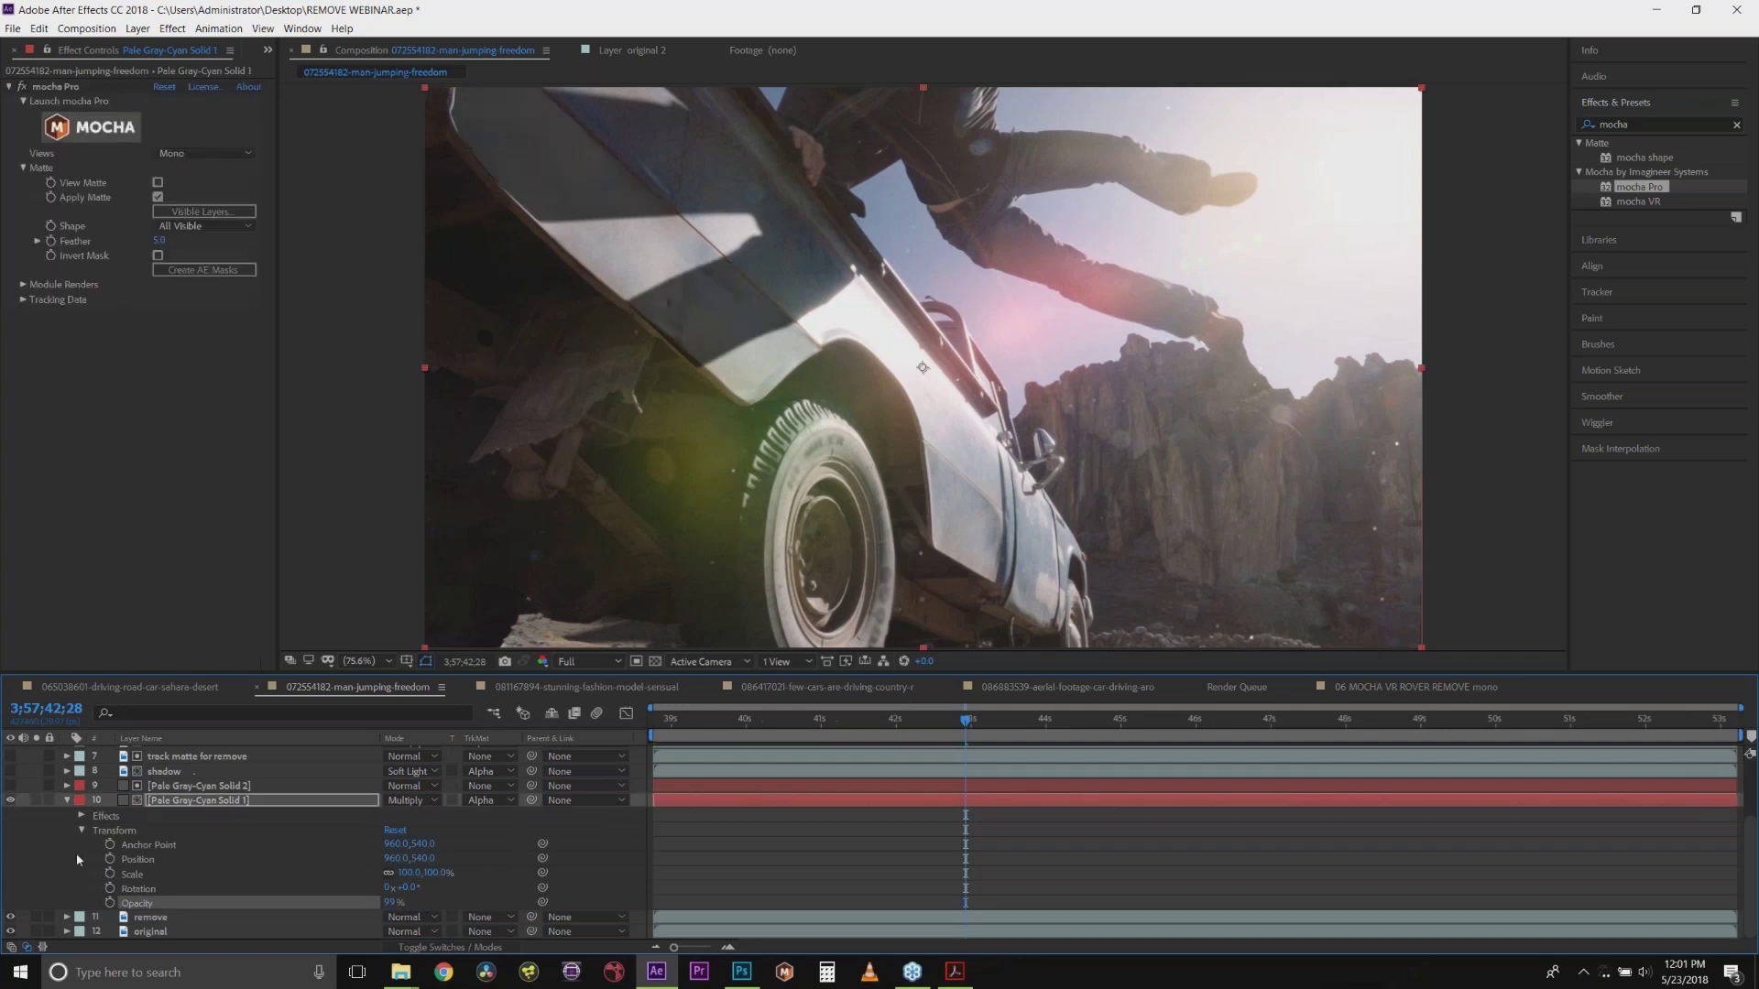
# Step: Recolour Pale Gray-Cyan Solid 1 with a dark tone sampled from the shadow on the truck, and set its opacity to 84%
pyautogui.click(143, 802)
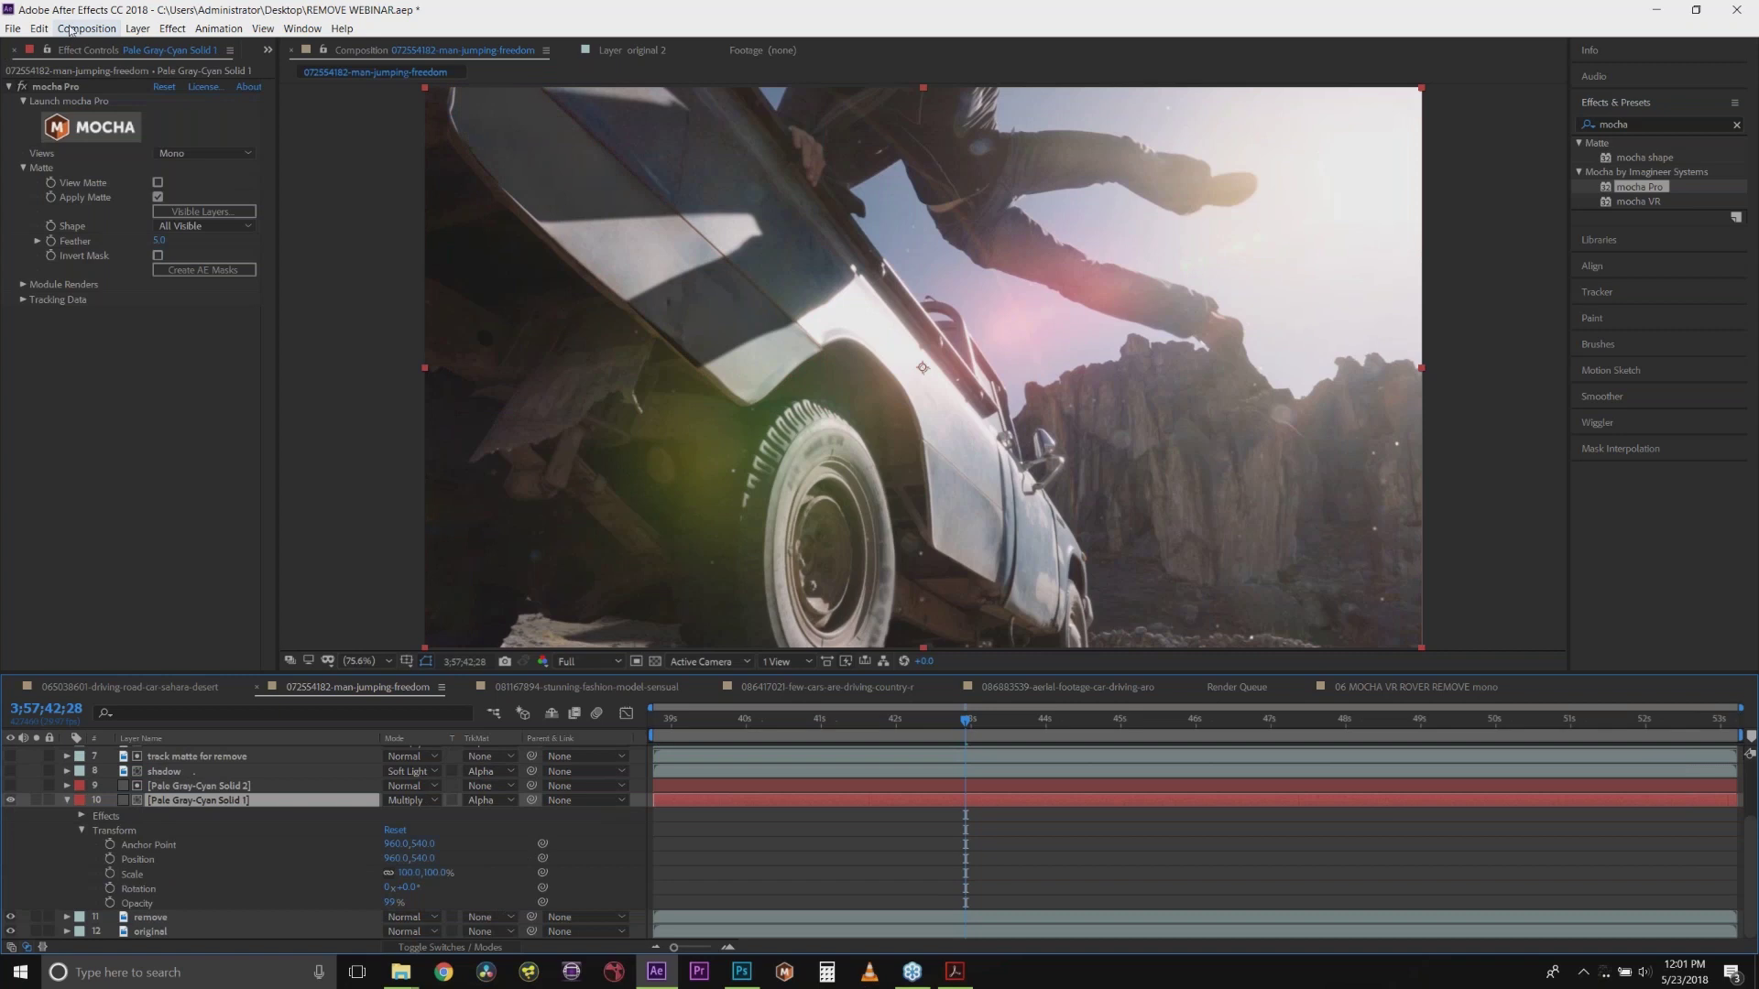
pyautogui.click(137, 29)
pyautogui.click(138, 28)
pyautogui.click(137, 28)
pyautogui.click(179, 64)
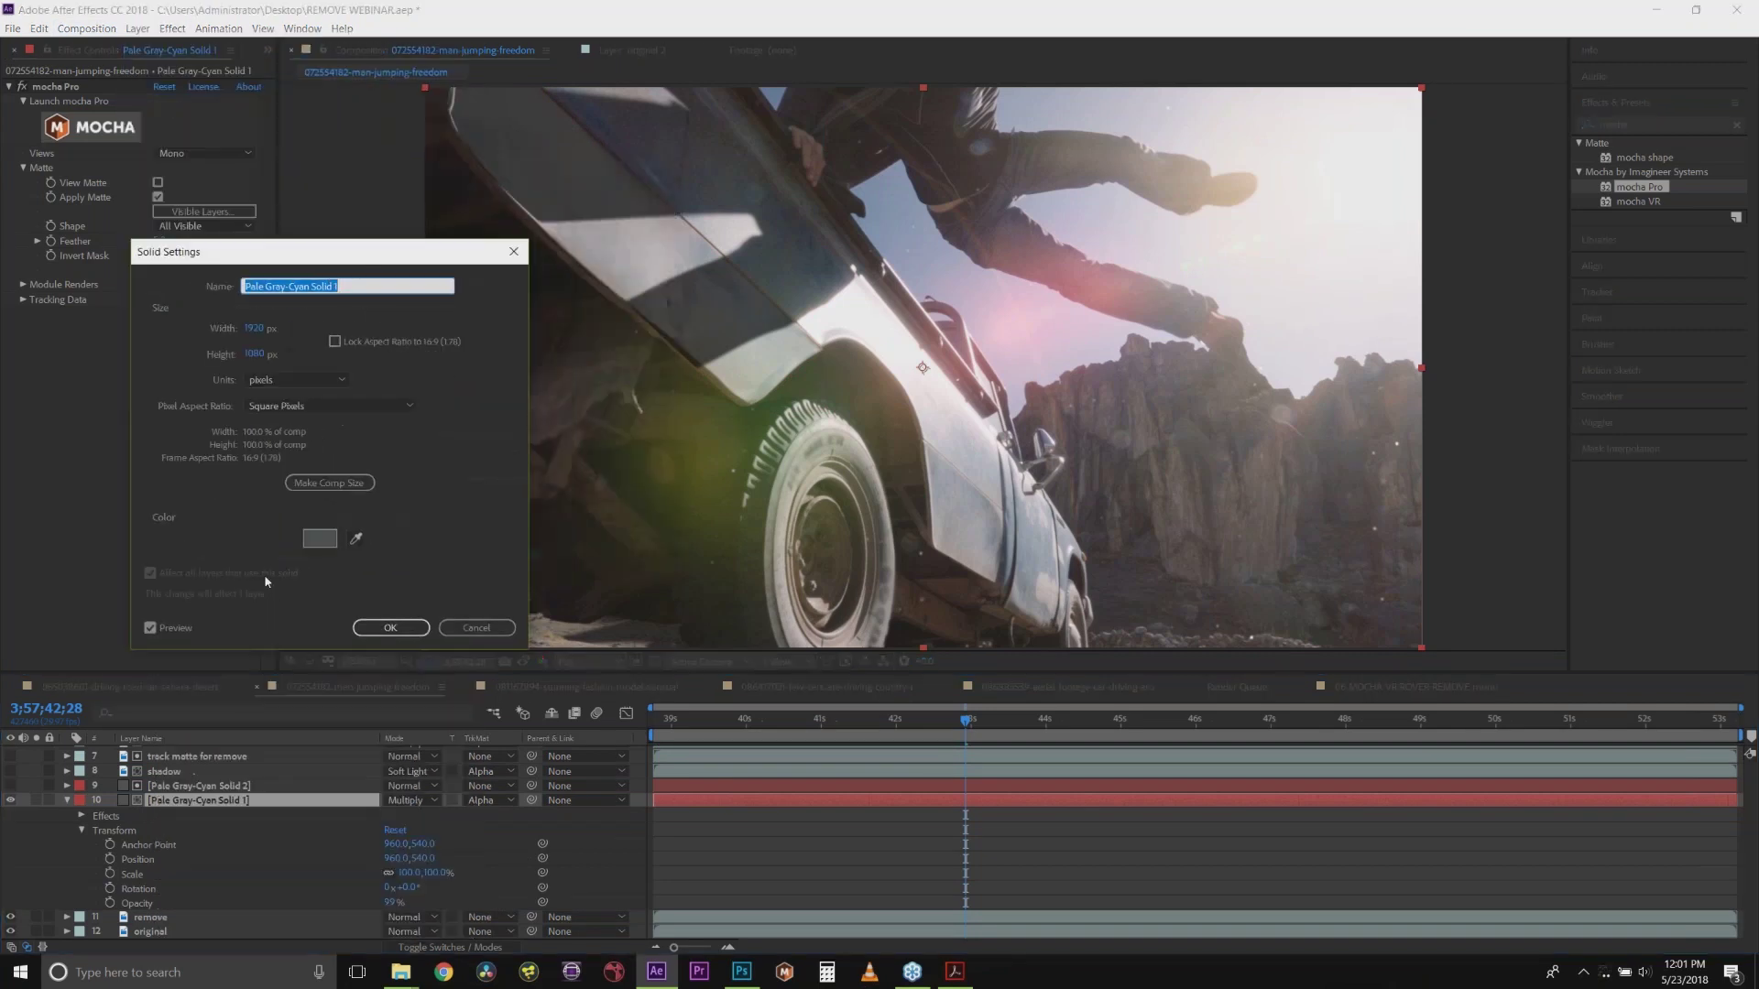
pyautogui.click(356, 539)
pyautogui.click(639, 160)
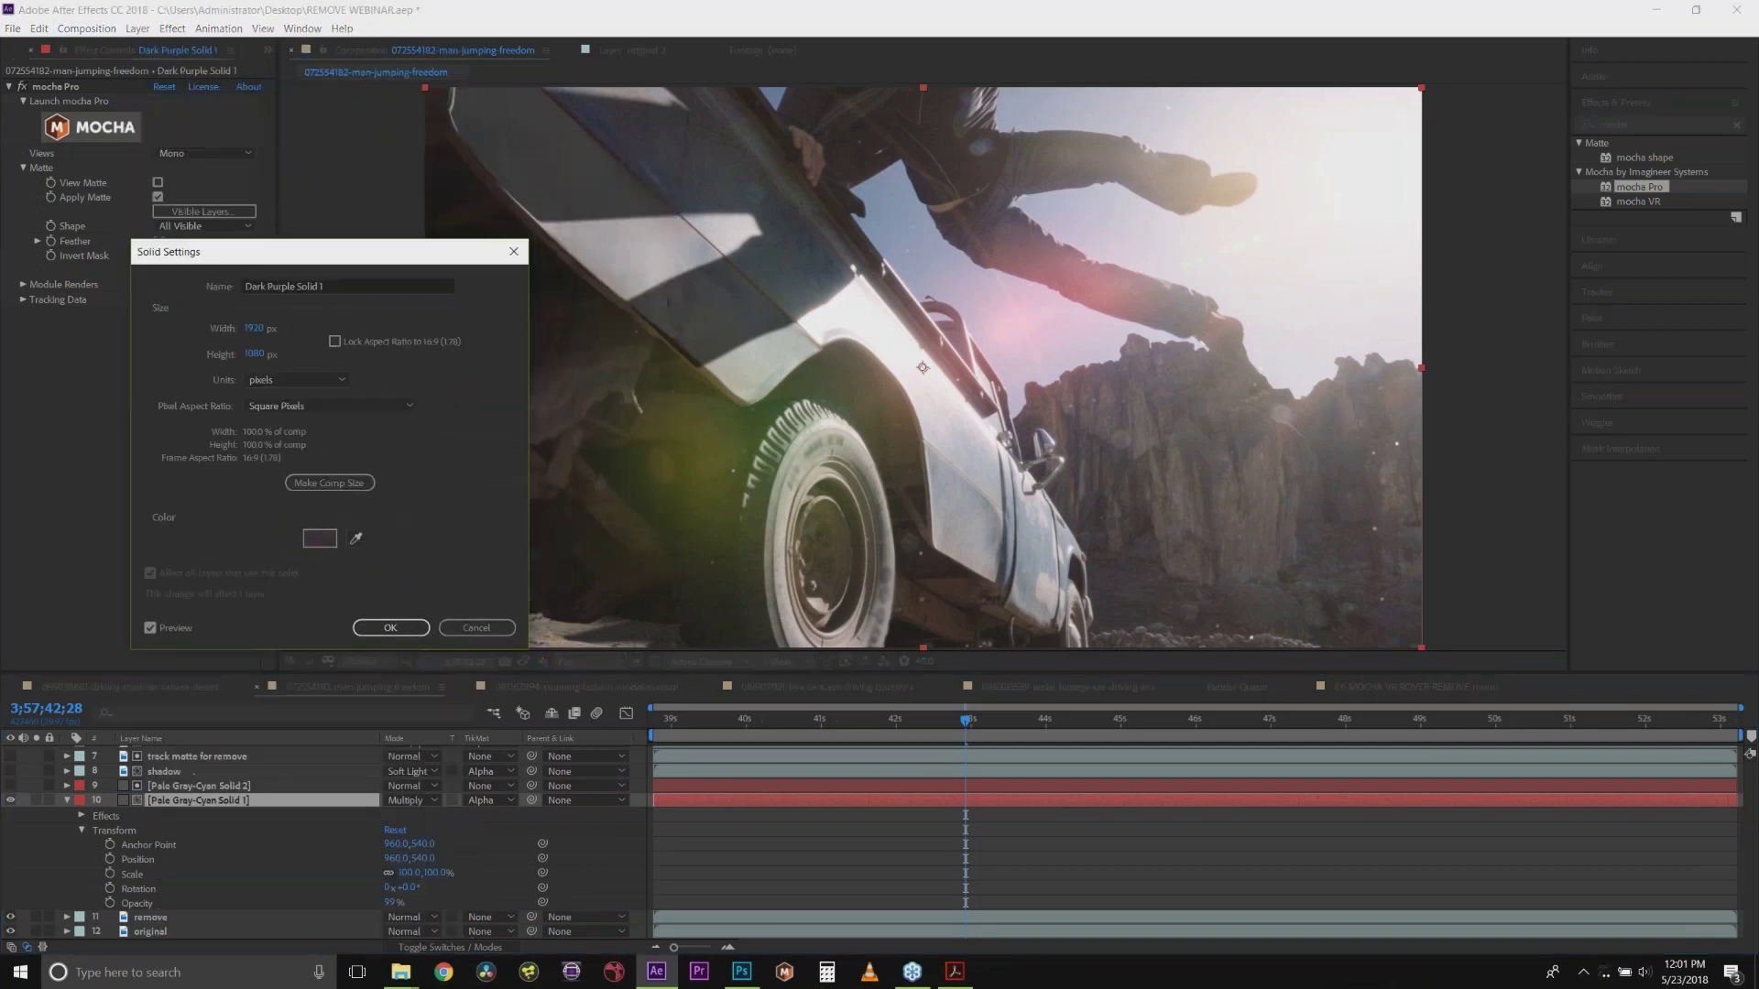
pyautogui.click(390, 628)
pyautogui.moveTo(392, 904); pyautogui.dragTo(376, 904)
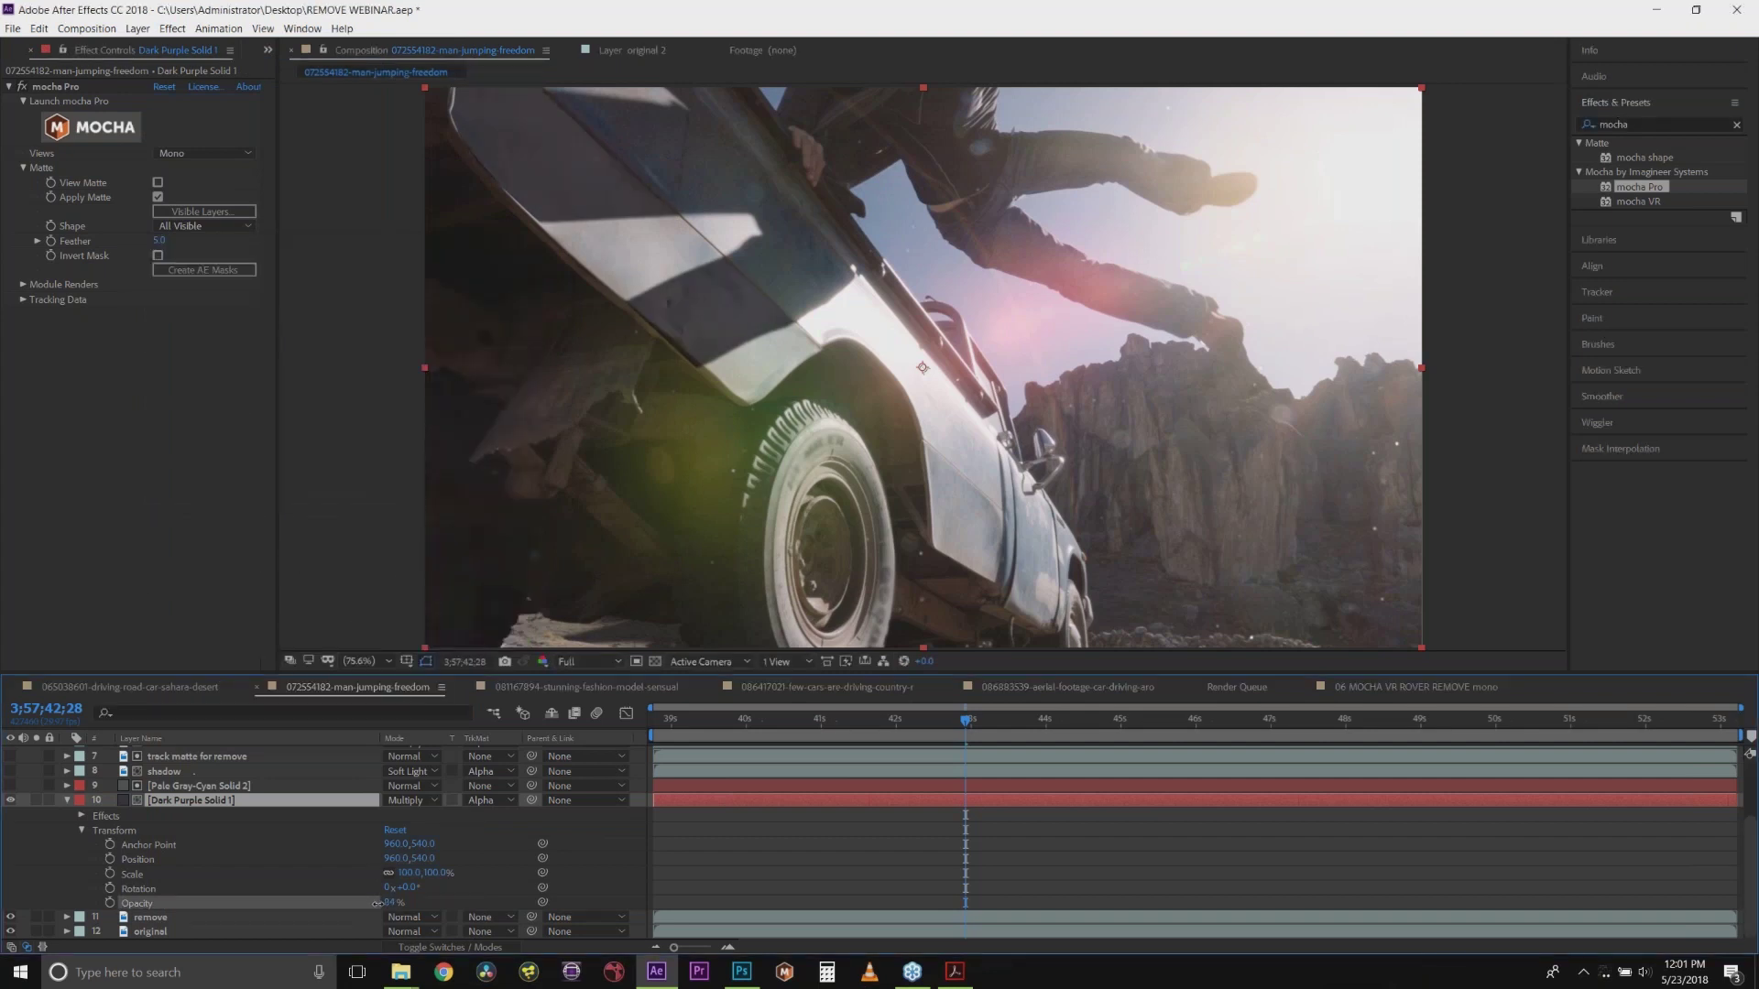
pyautogui.press('Return')
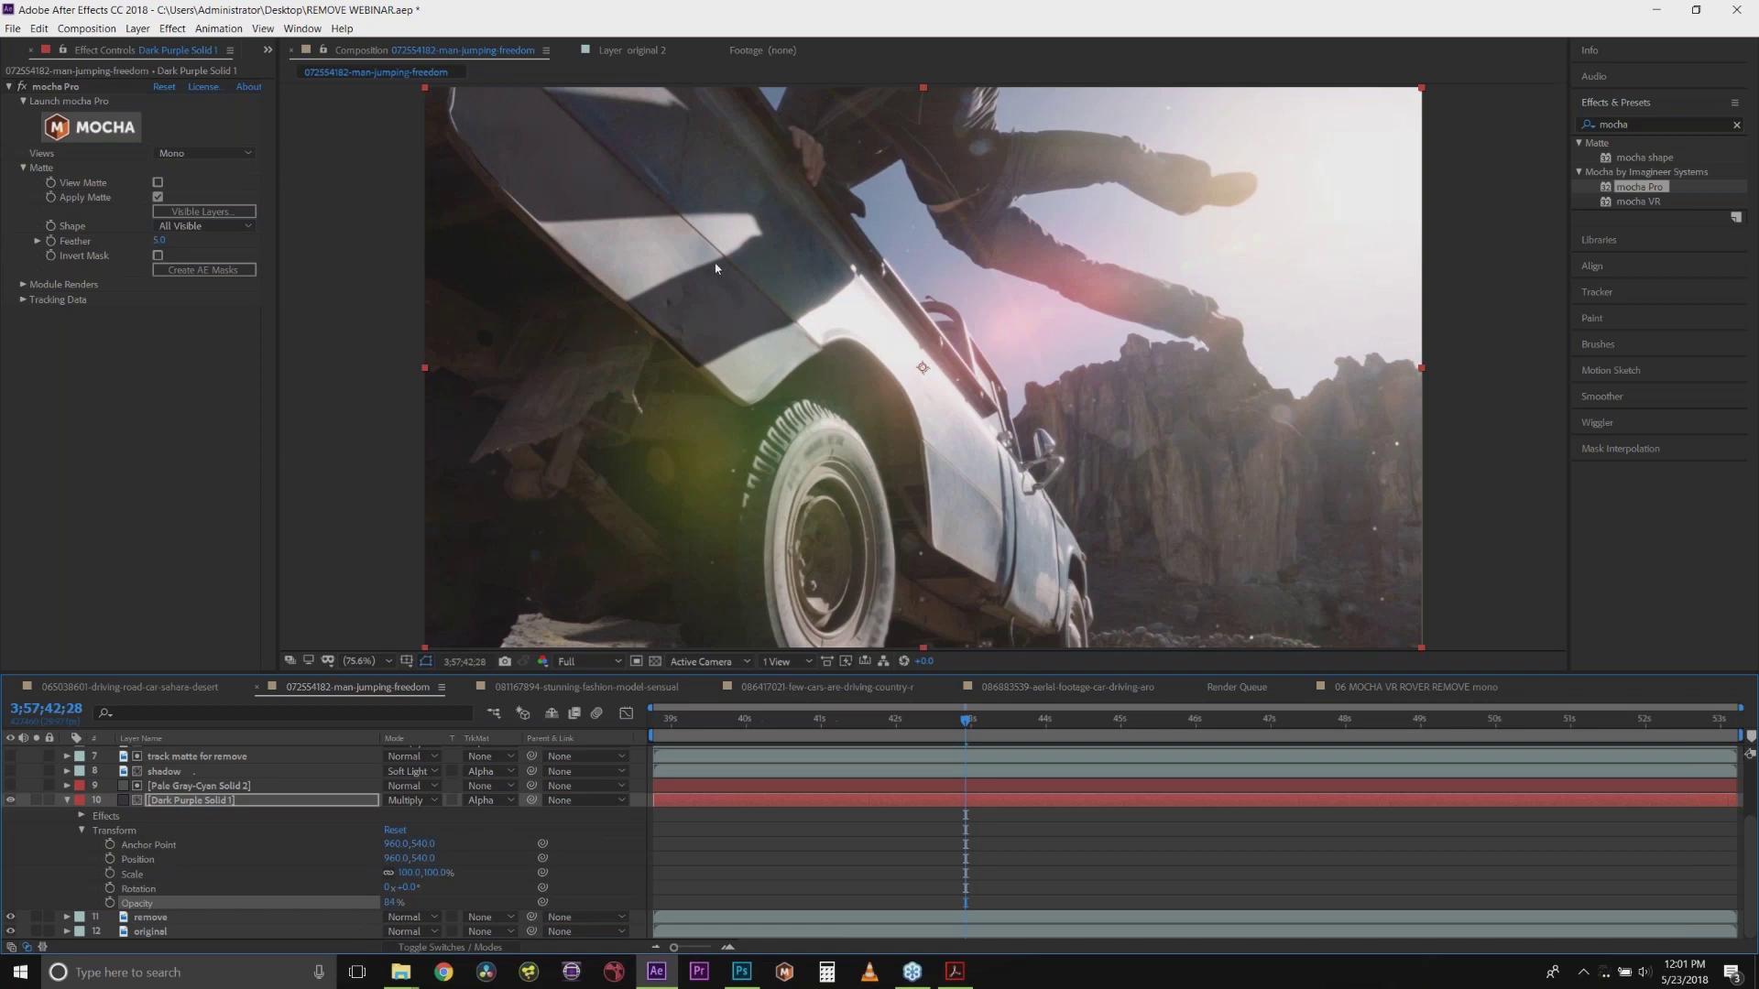
# Step: Find the Gradient Ramp effect and apply it to Dark Purple Solid 1
pyautogui.click(173, 29)
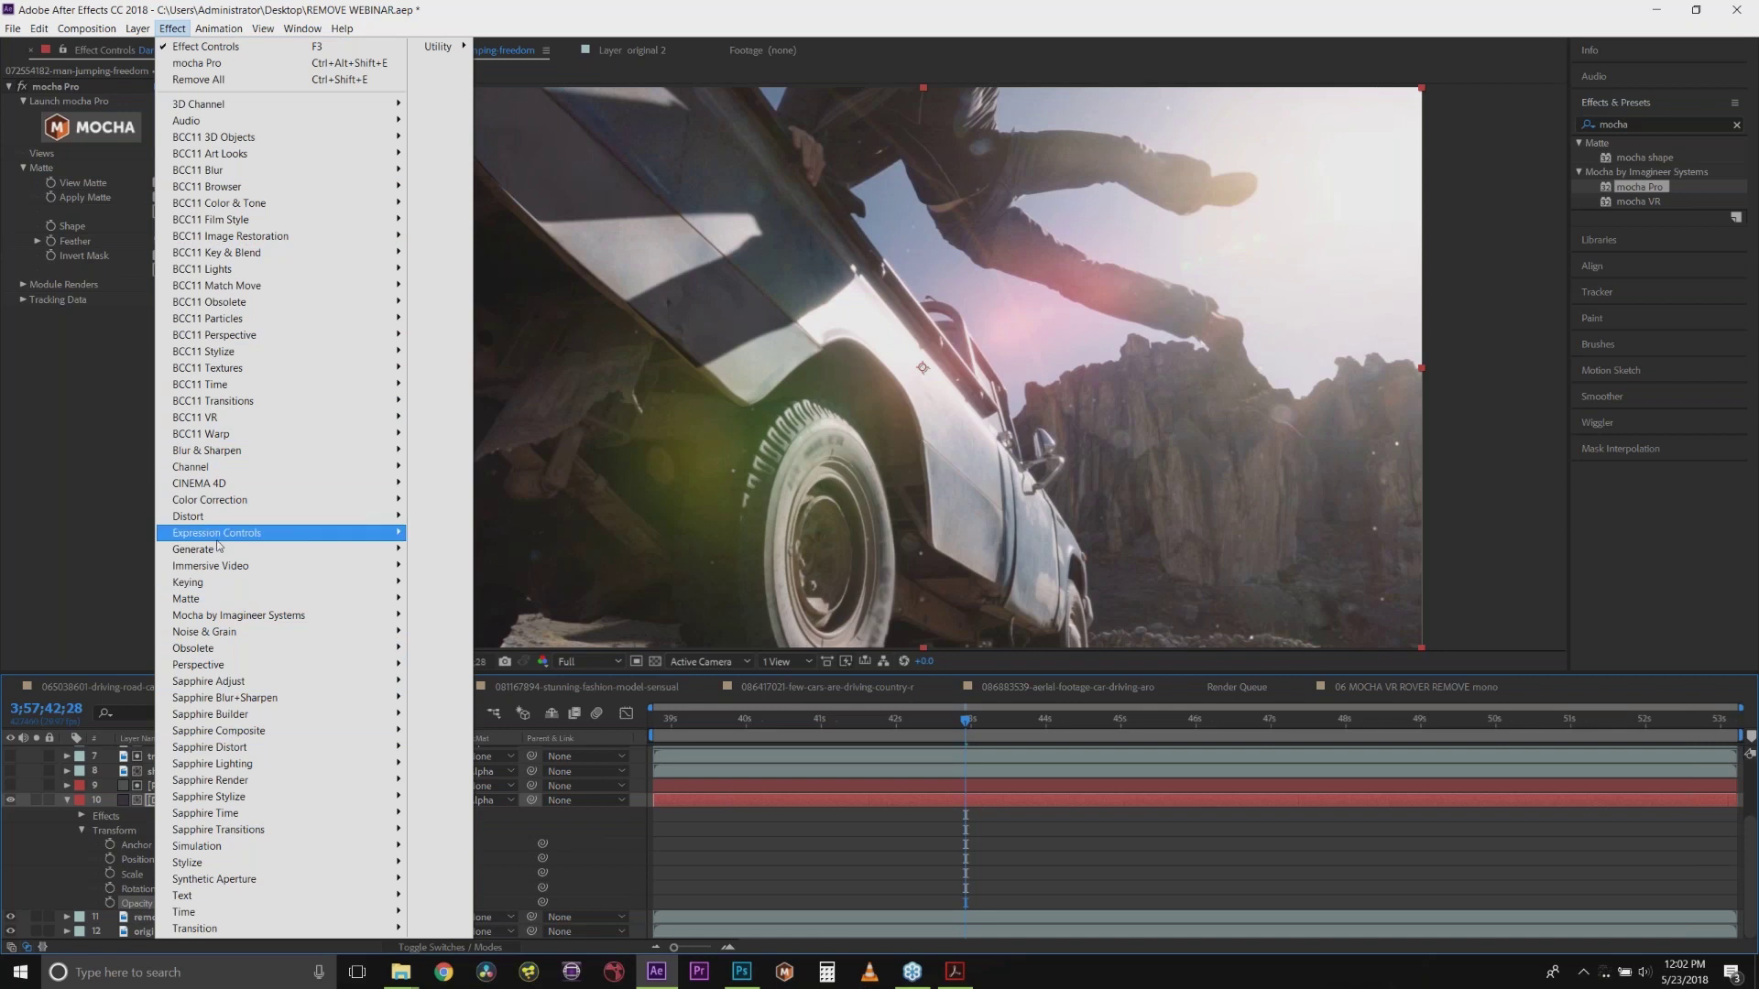
pyautogui.moveTo(218, 555)
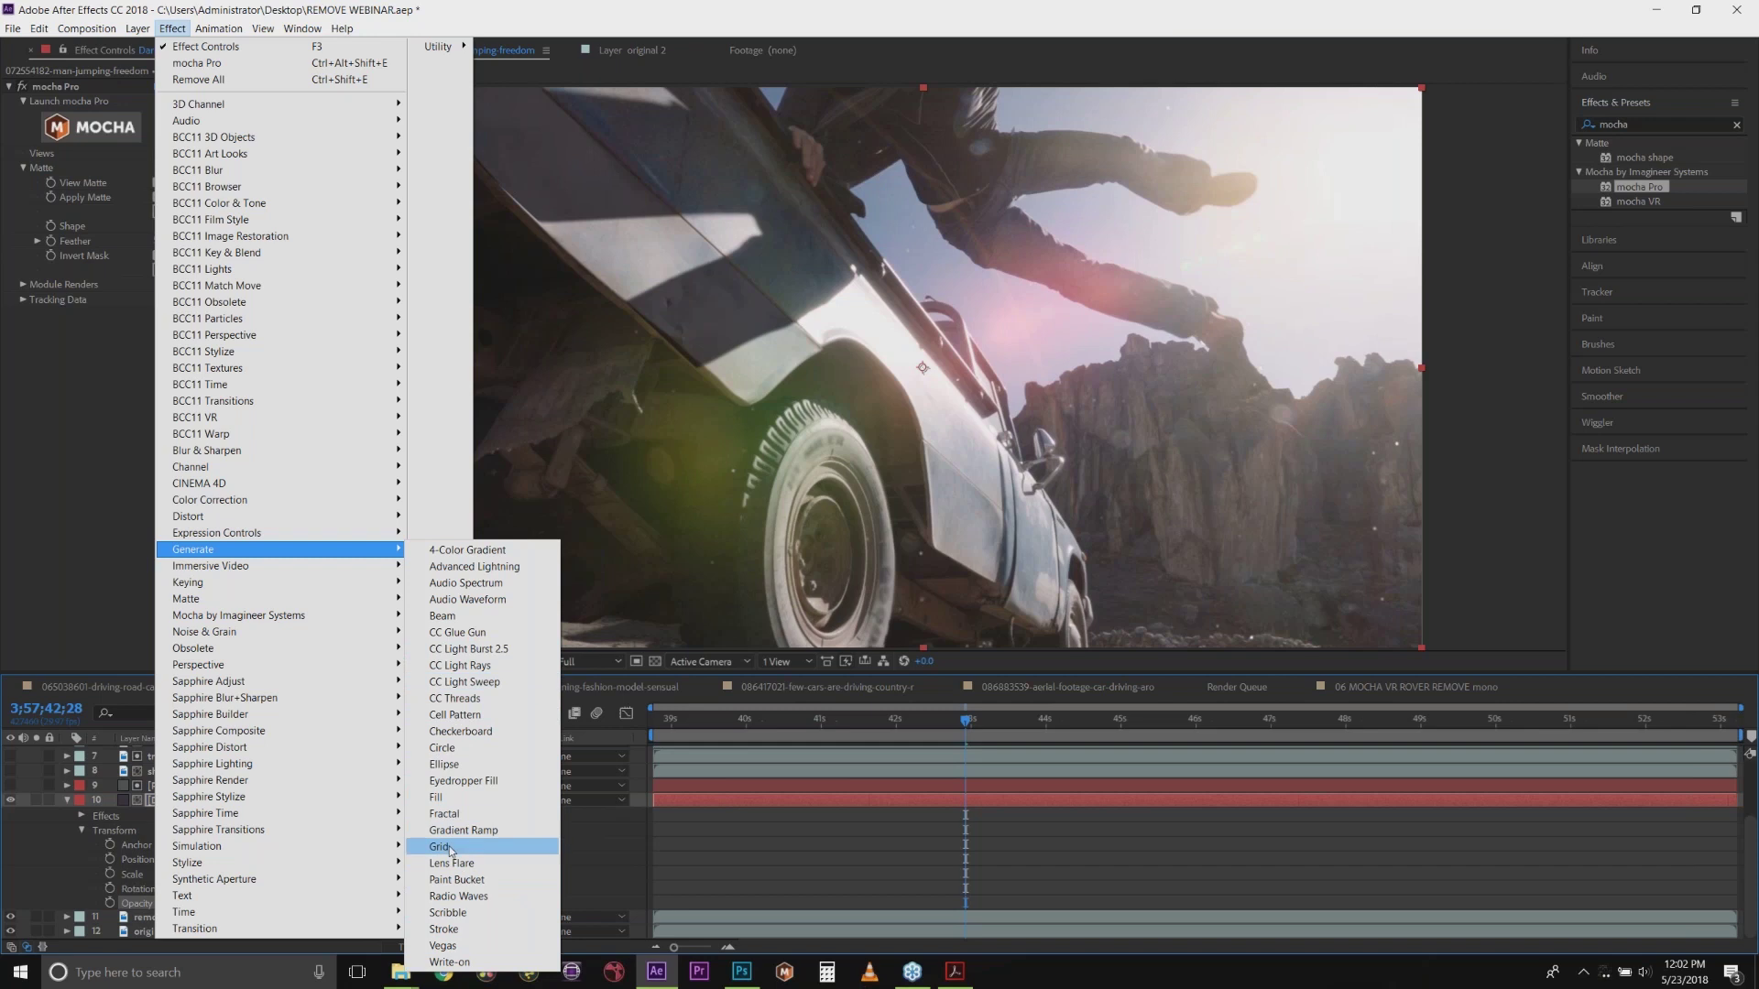
pyautogui.click(1622, 123)
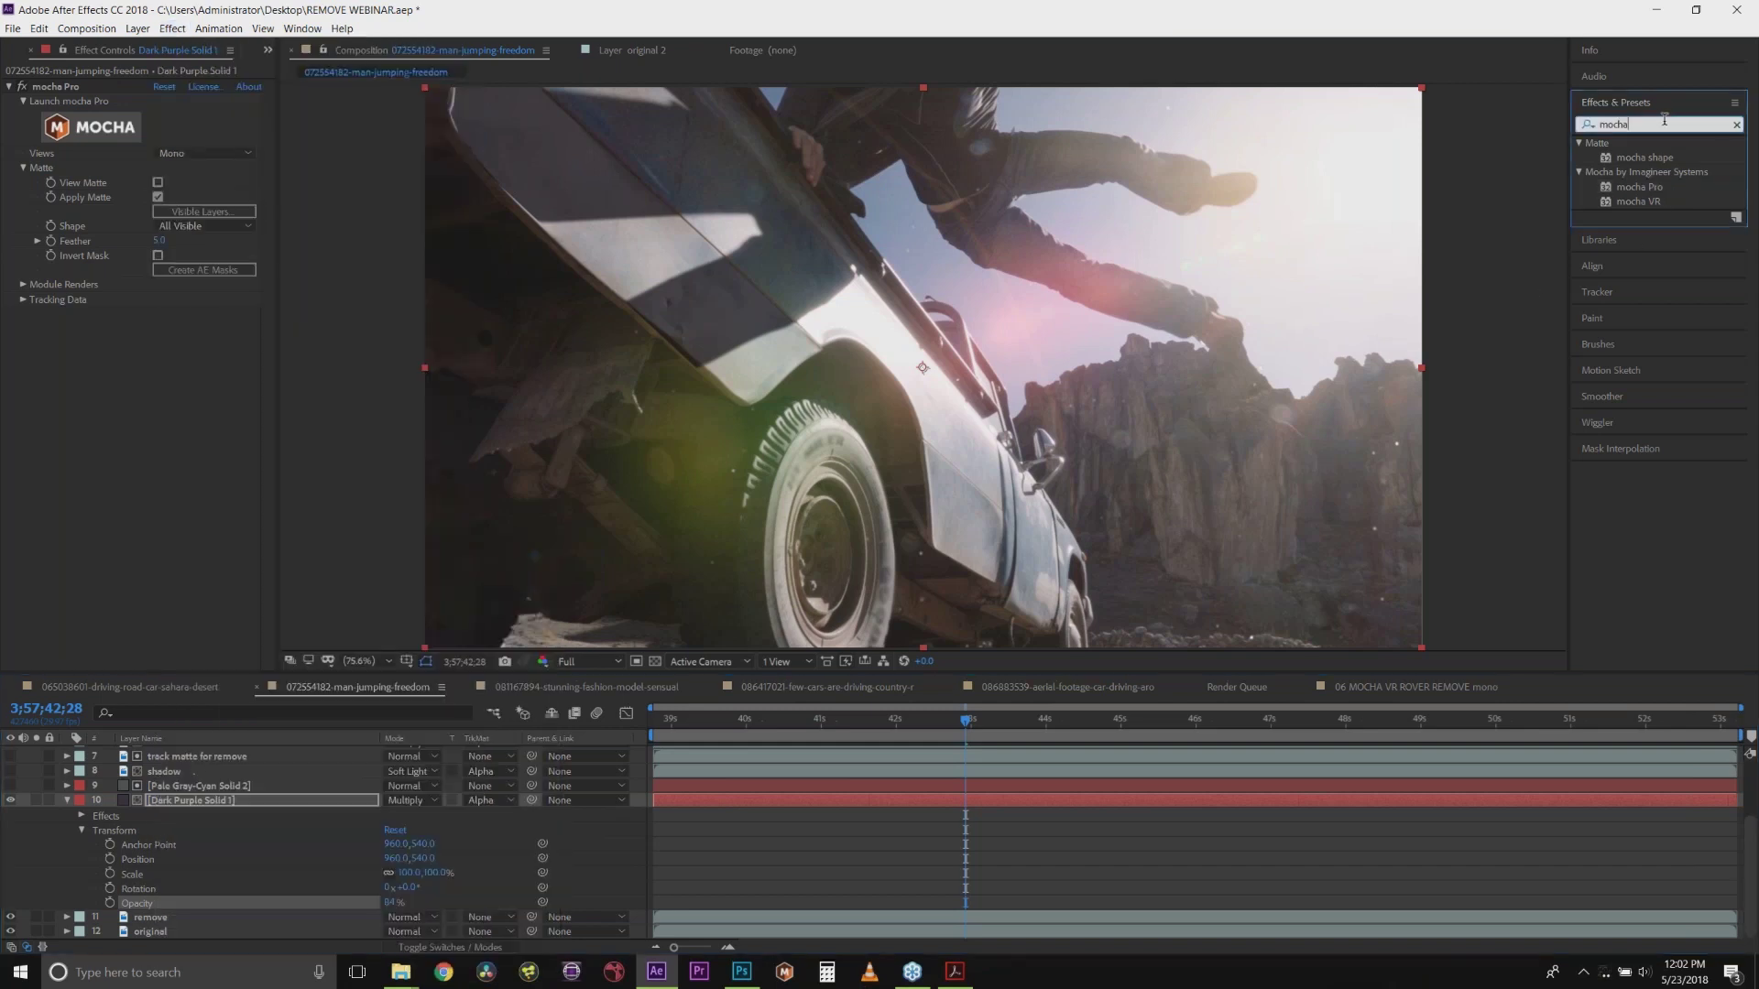
pyautogui.write('ramp')
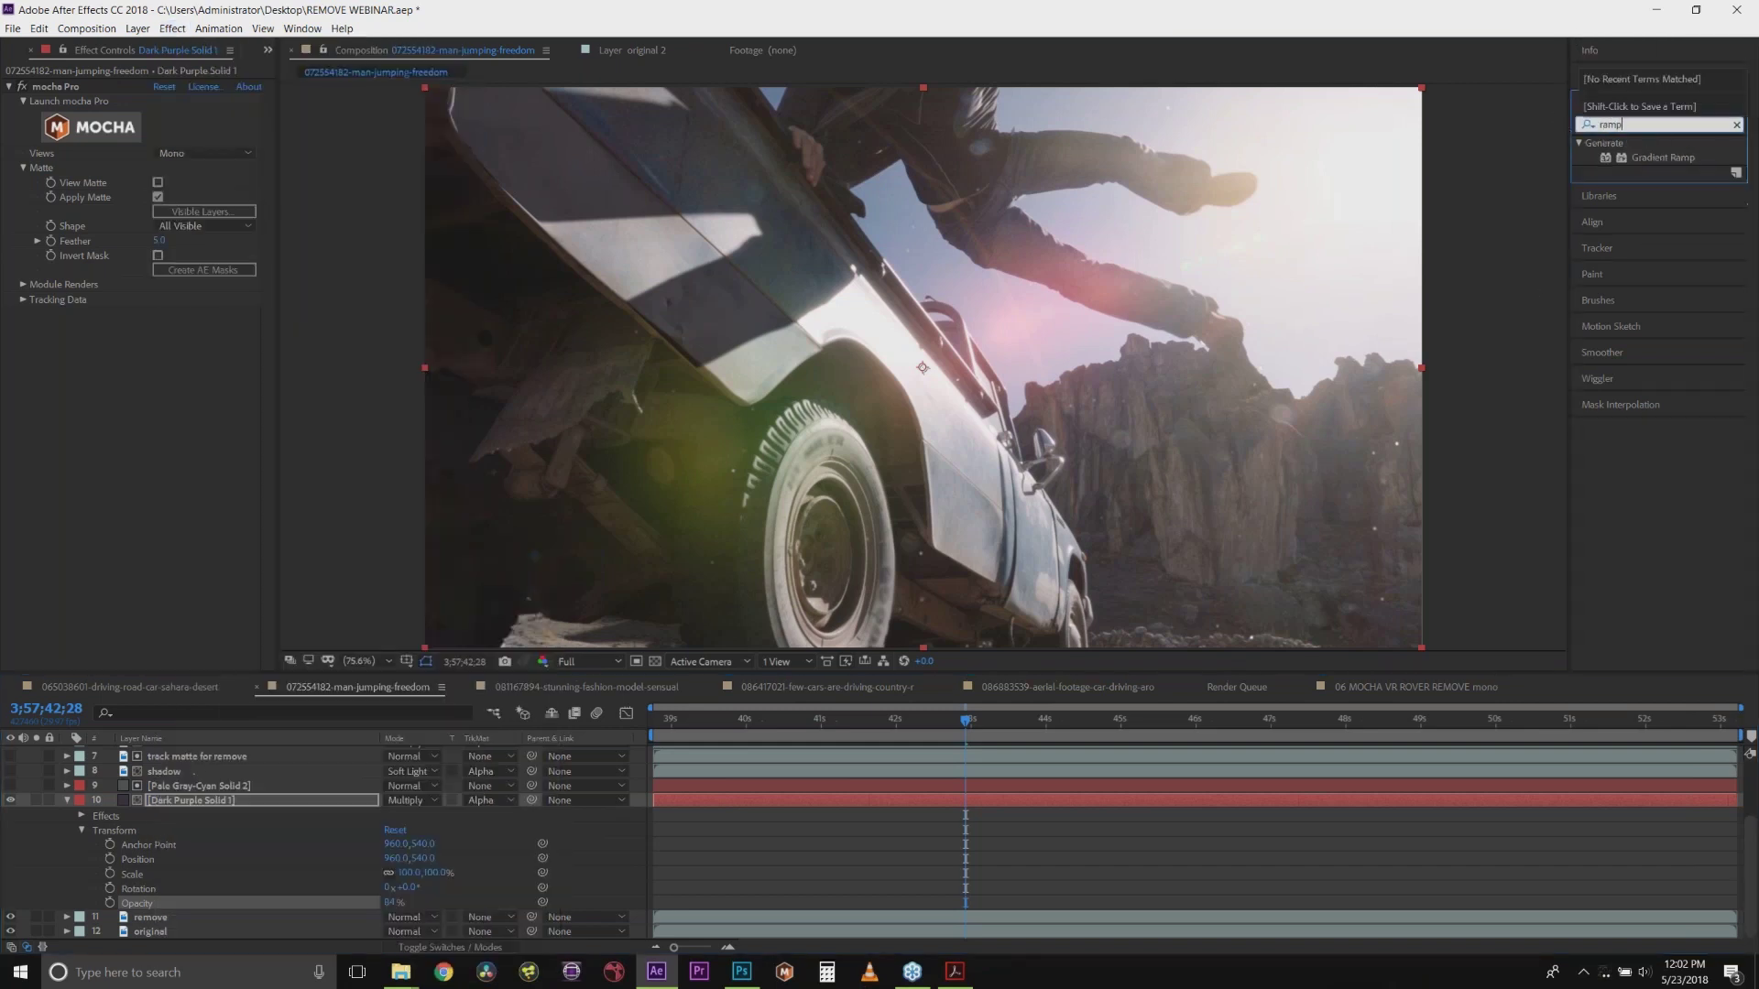
pyautogui.click(1666, 158)
pyautogui.moveTo(1666, 159); pyautogui.dragTo(209, 800)
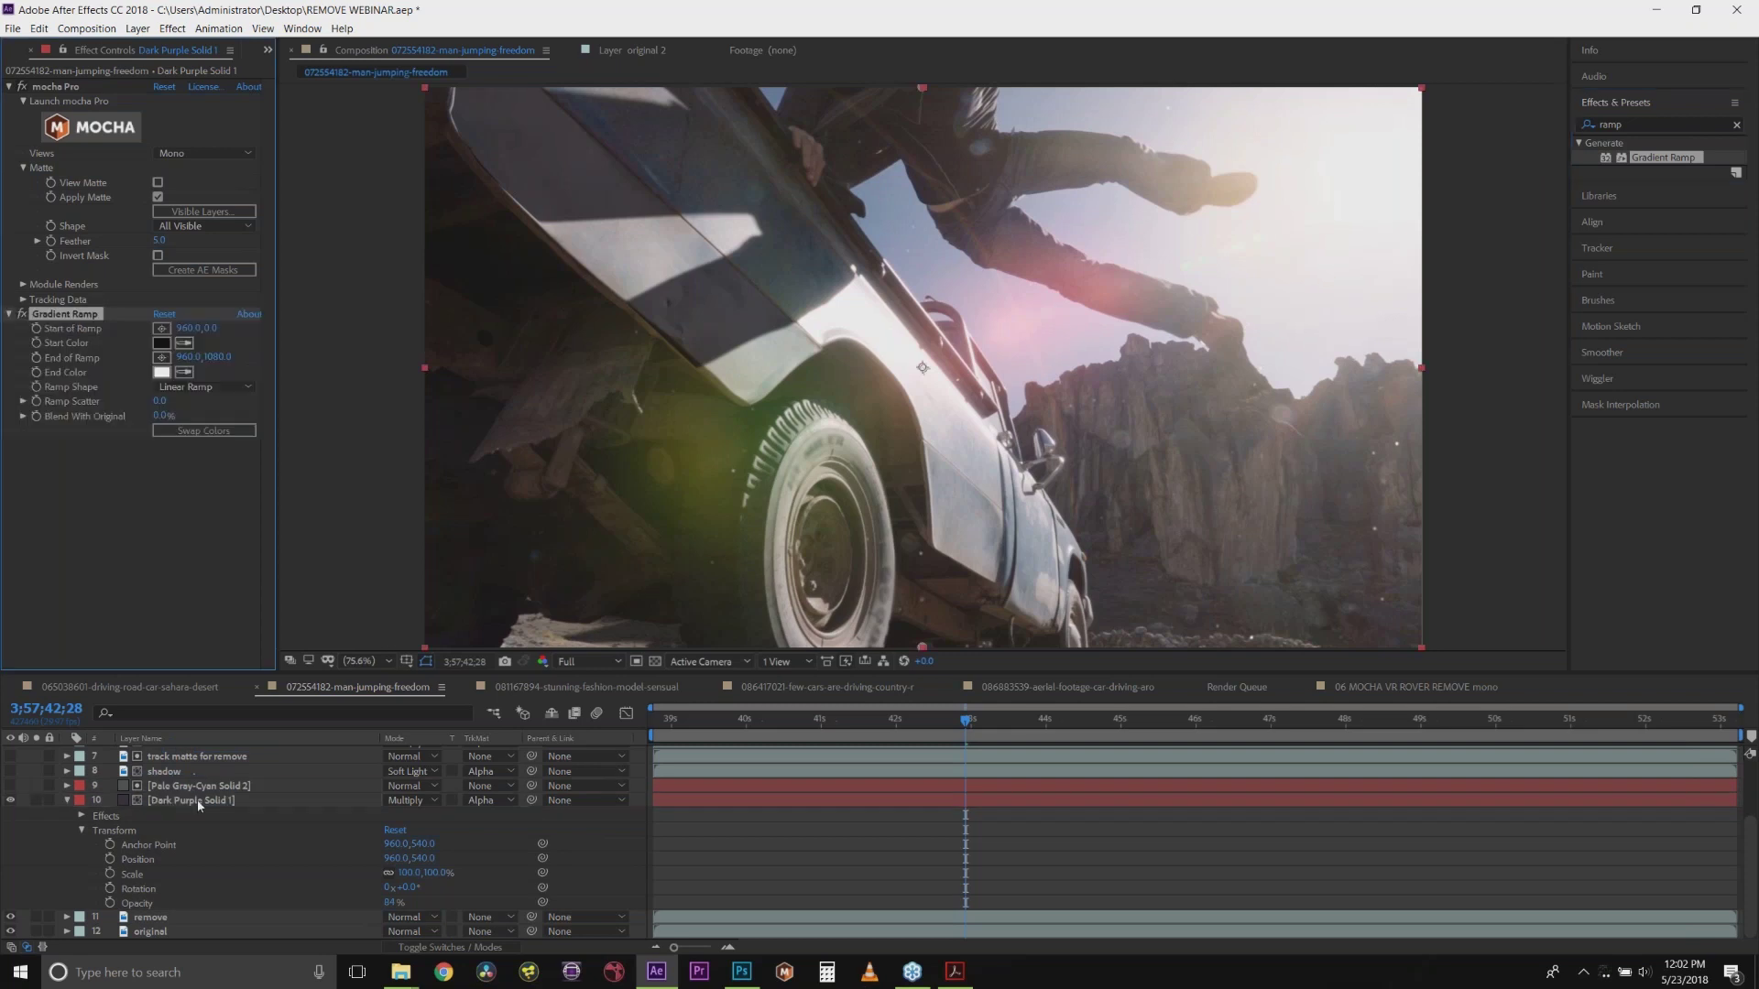
# Step: Place the Gradient Ramp's start on the truck's upper side panel and its end at the panel's lower edge beside the wheel arch
pyautogui.click(161, 328)
pyautogui.click(607, 168)
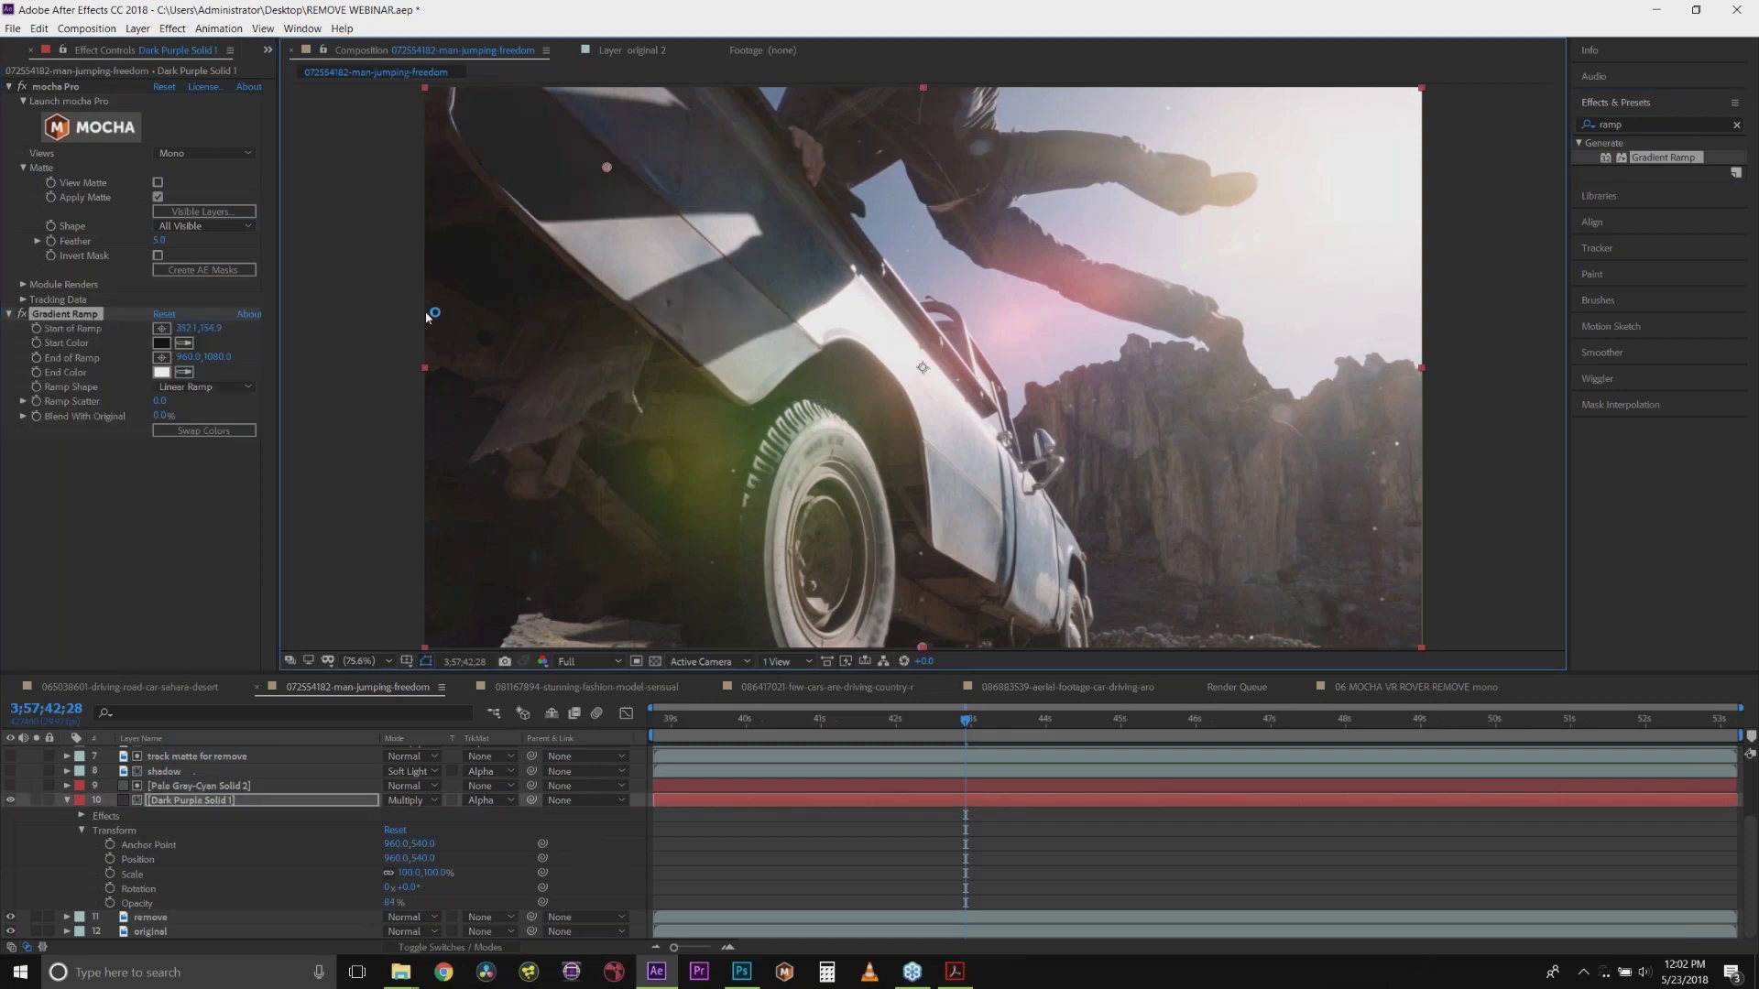
pyautogui.click(162, 358)
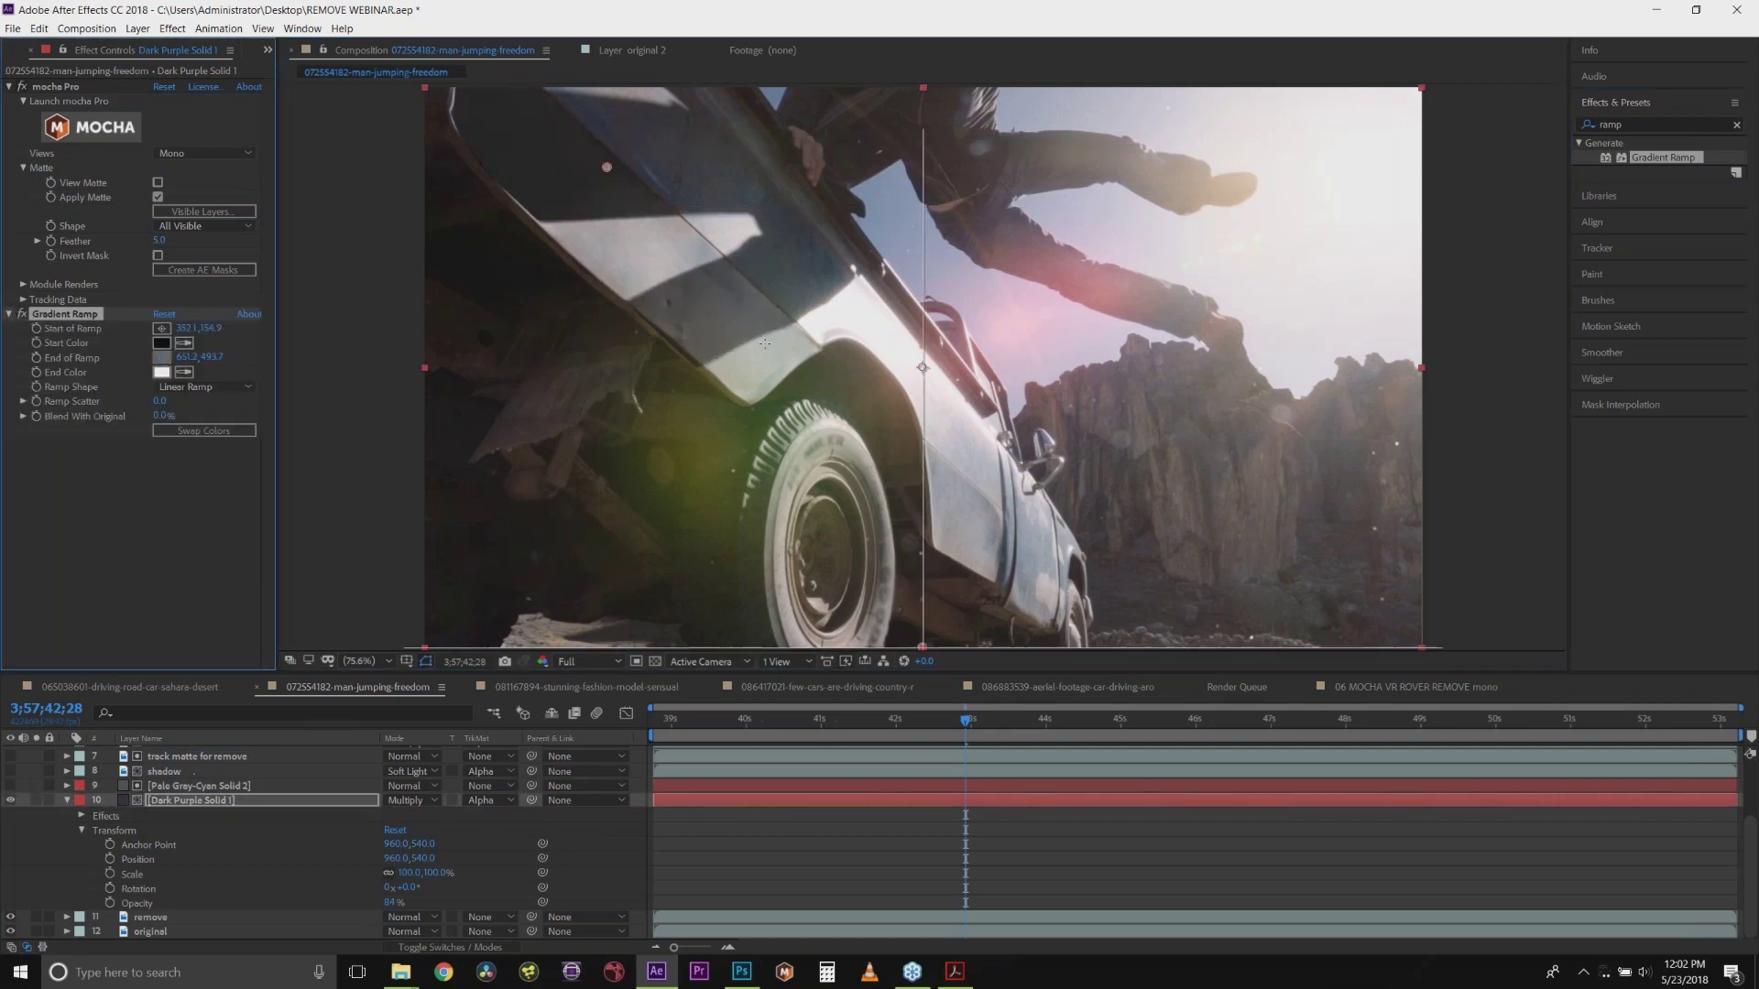
pyautogui.click(754, 392)
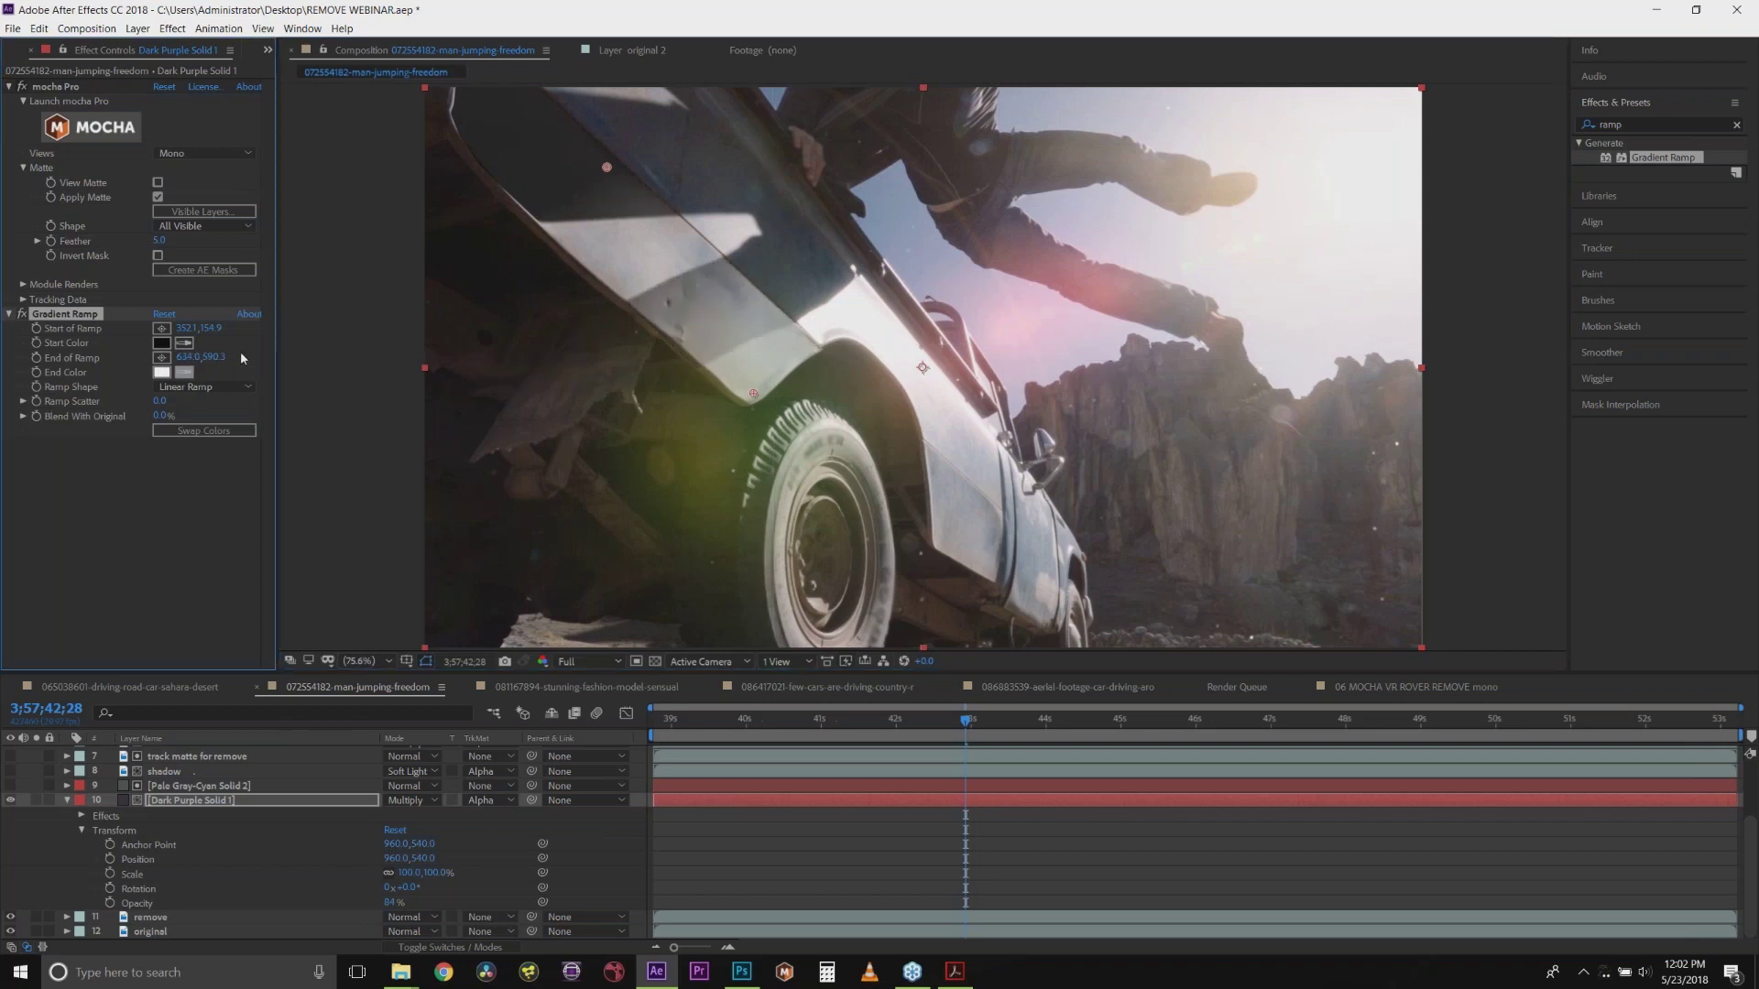
# Step: Sample the ramp's end colour from the shadow above the wheel arch and its start colour from the shaded upper panel
pyautogui.click(185, 374)
pyautogui.click(744, 277)
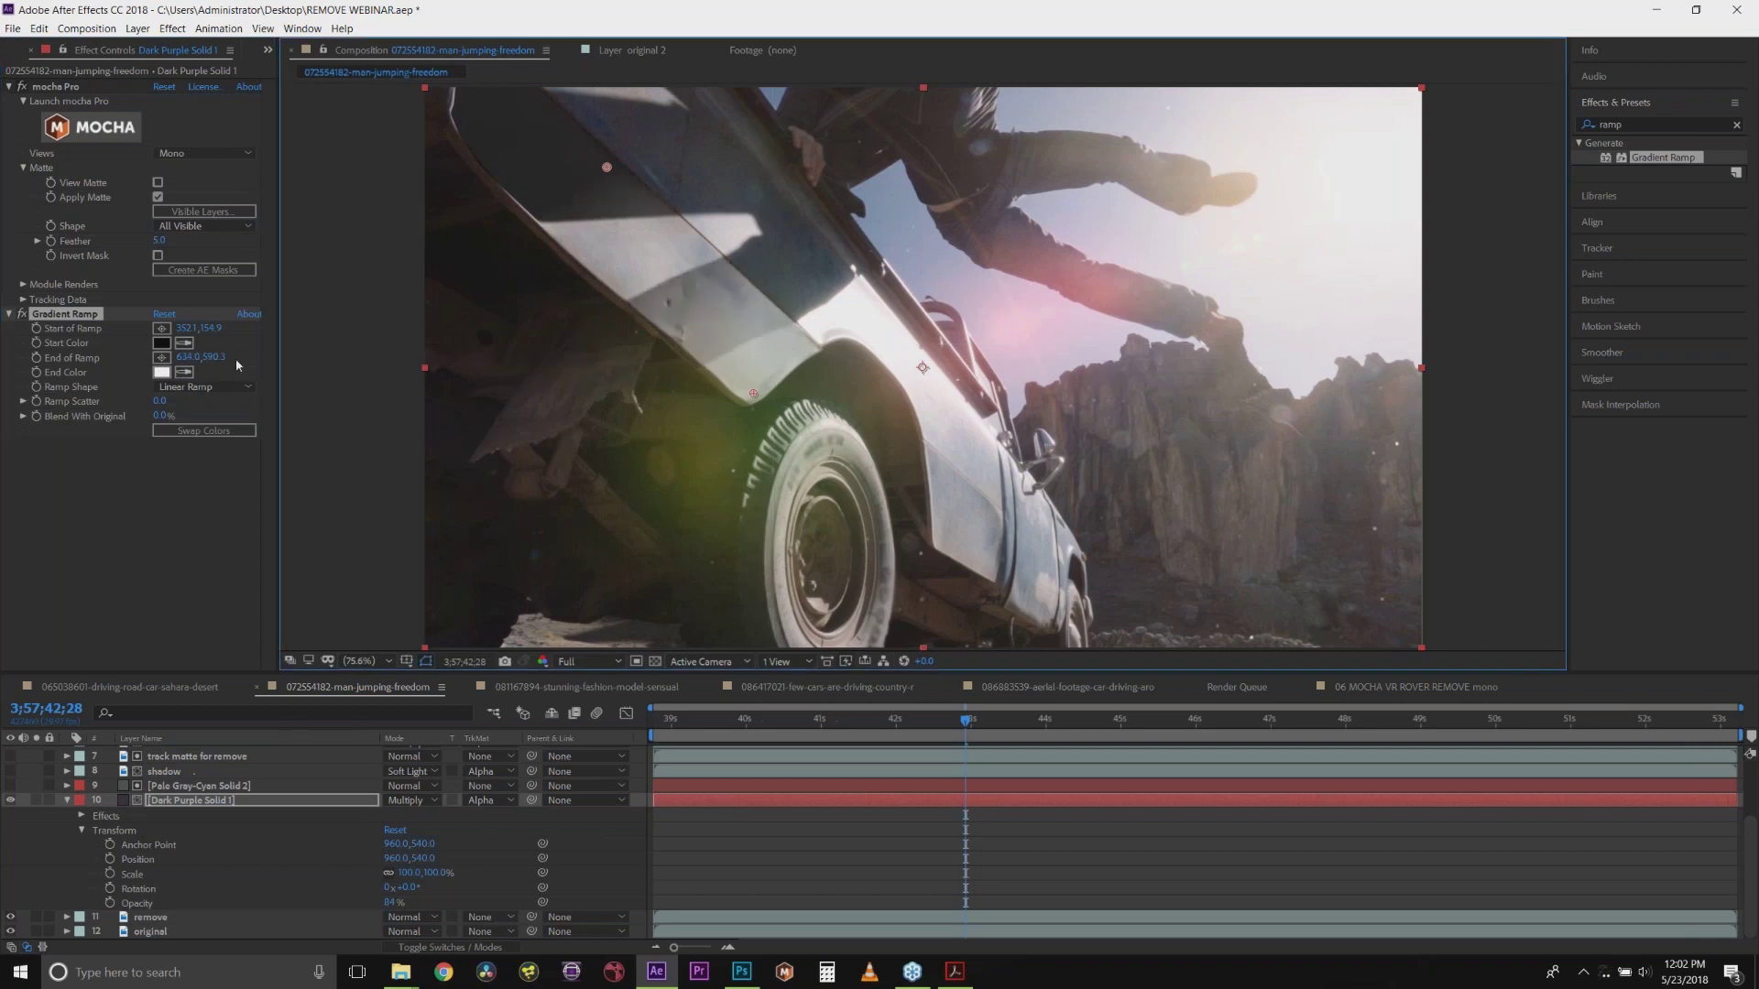
pyautogui.click(184, 372)
pyautogui.click(781, 282)
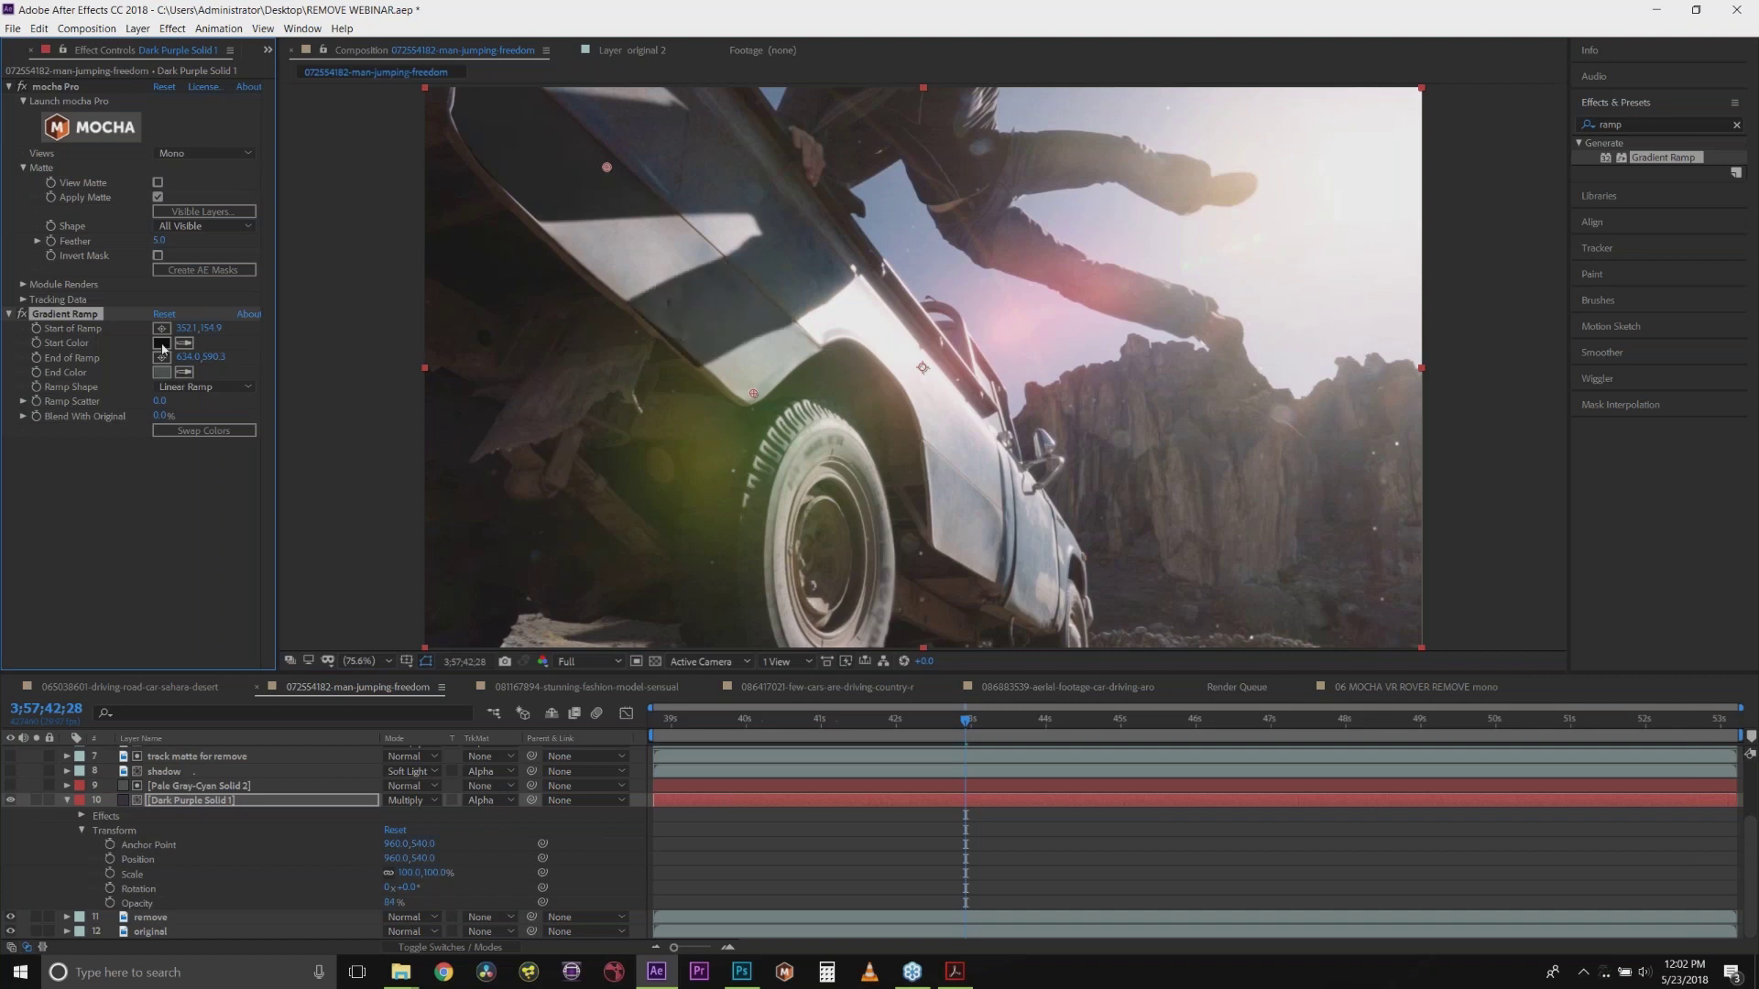
pyautogui.click(184, 343)
pyautogui.click(594, 119)
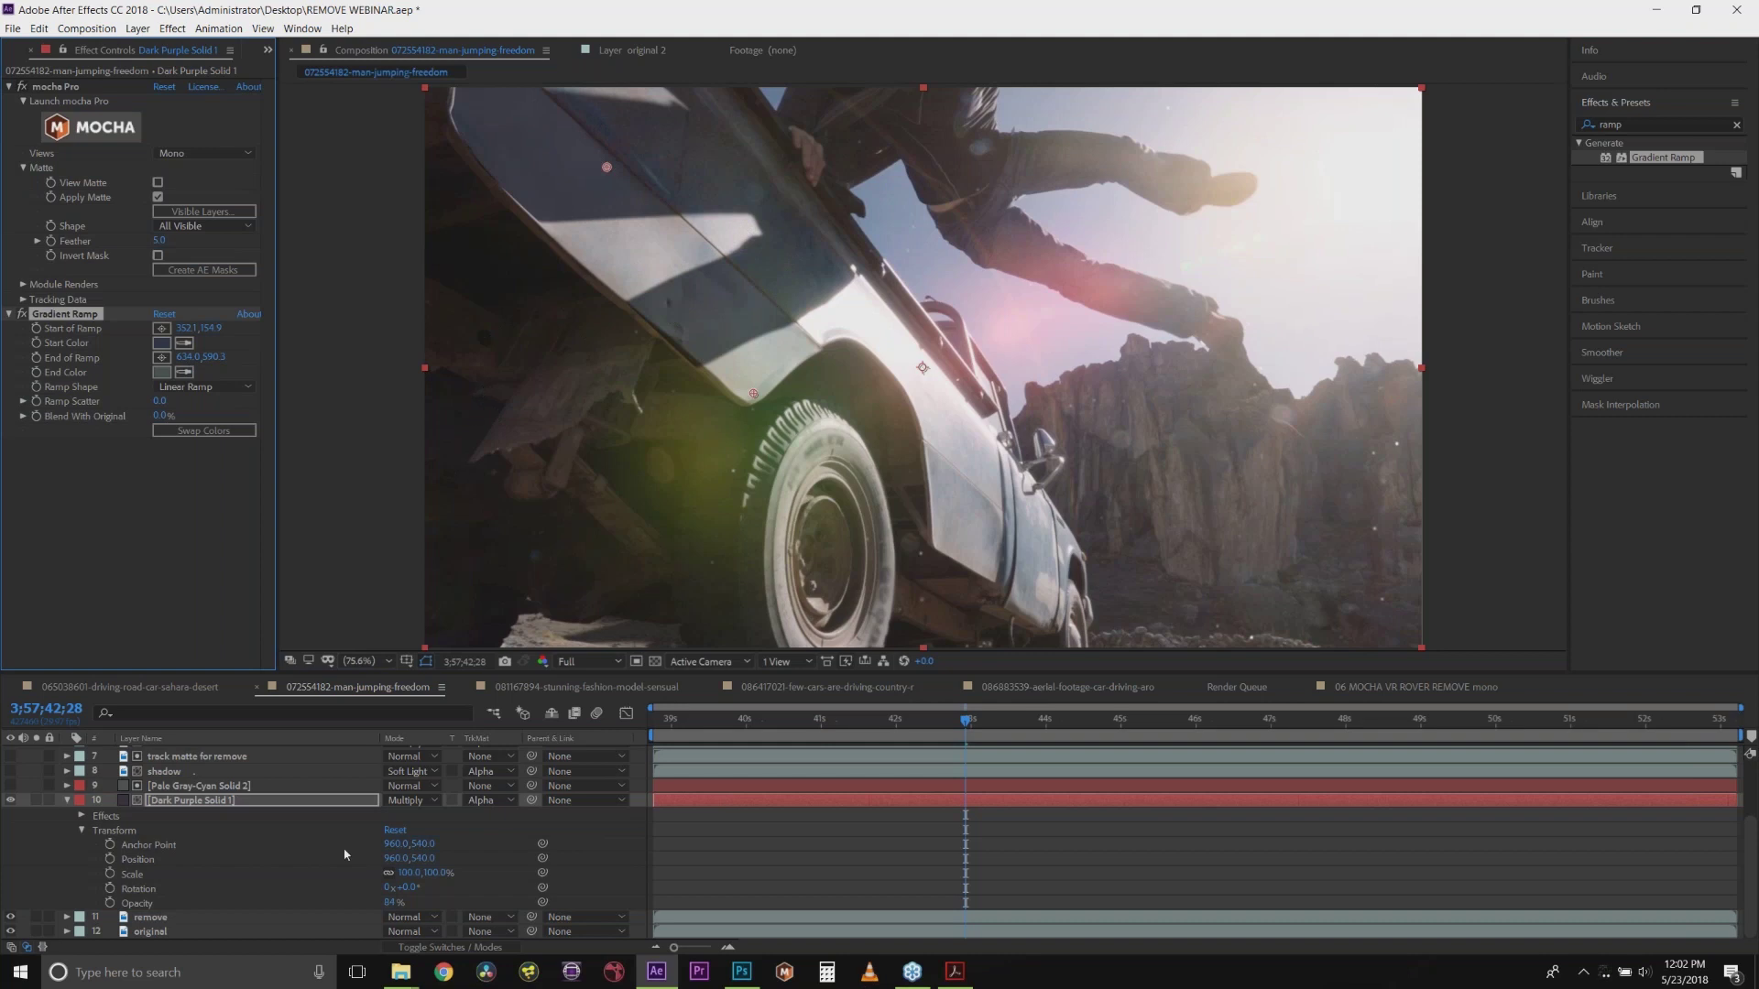
# Step: Set the opacity of Dark Purple Solid 1 to 90%
pyautogui.click(394, 903)
pyautogui.write('90')
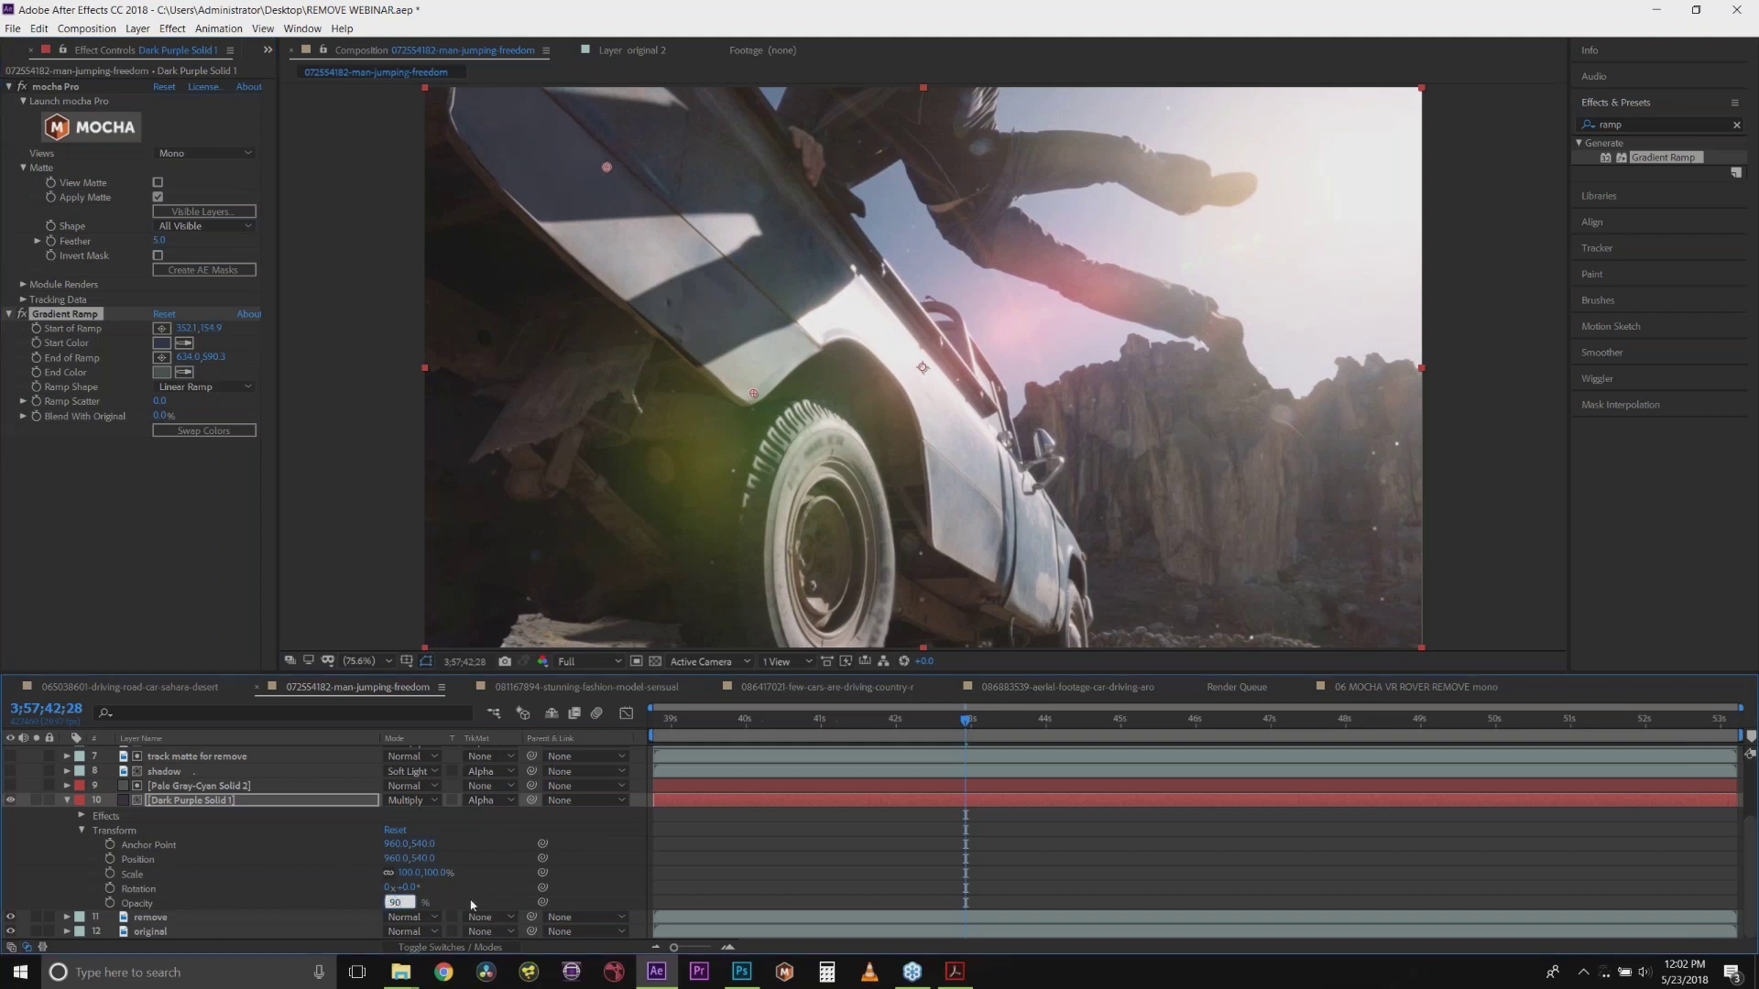
pyautogui.click(472, 905)
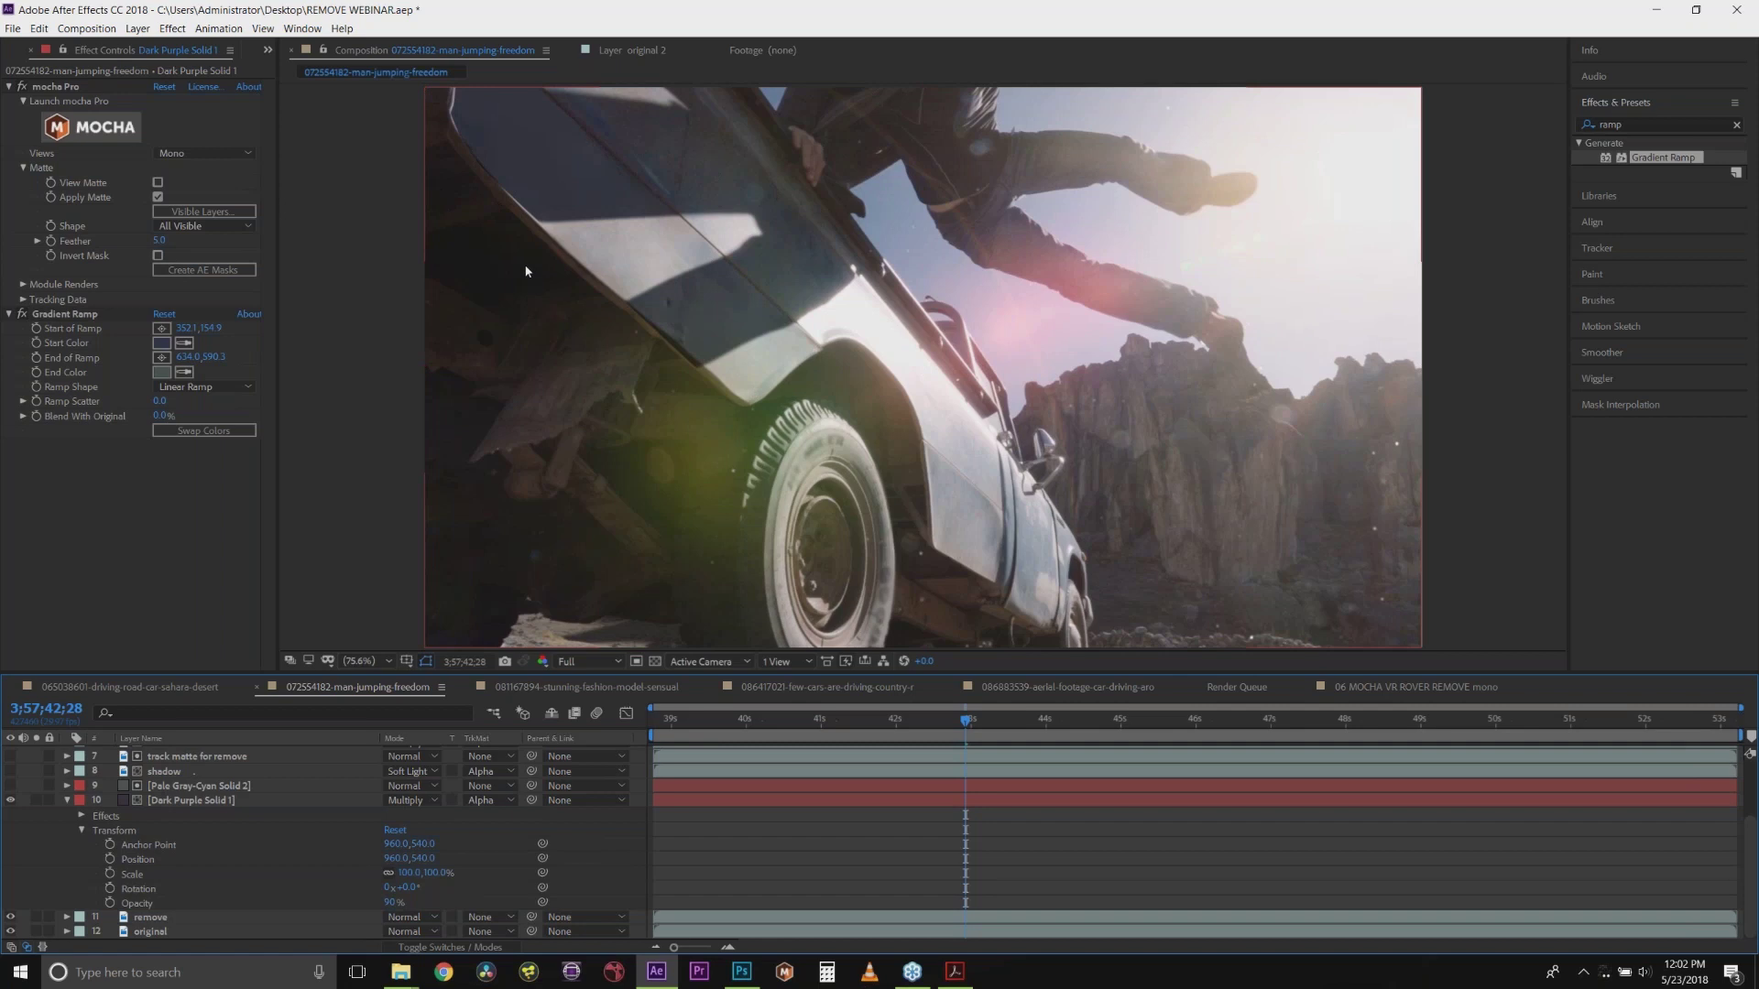
# Step: Open the add lens flare back in layer's mocha project, examine its splines at the first frame, and close it without saving
pyautogui.click(67, 800)
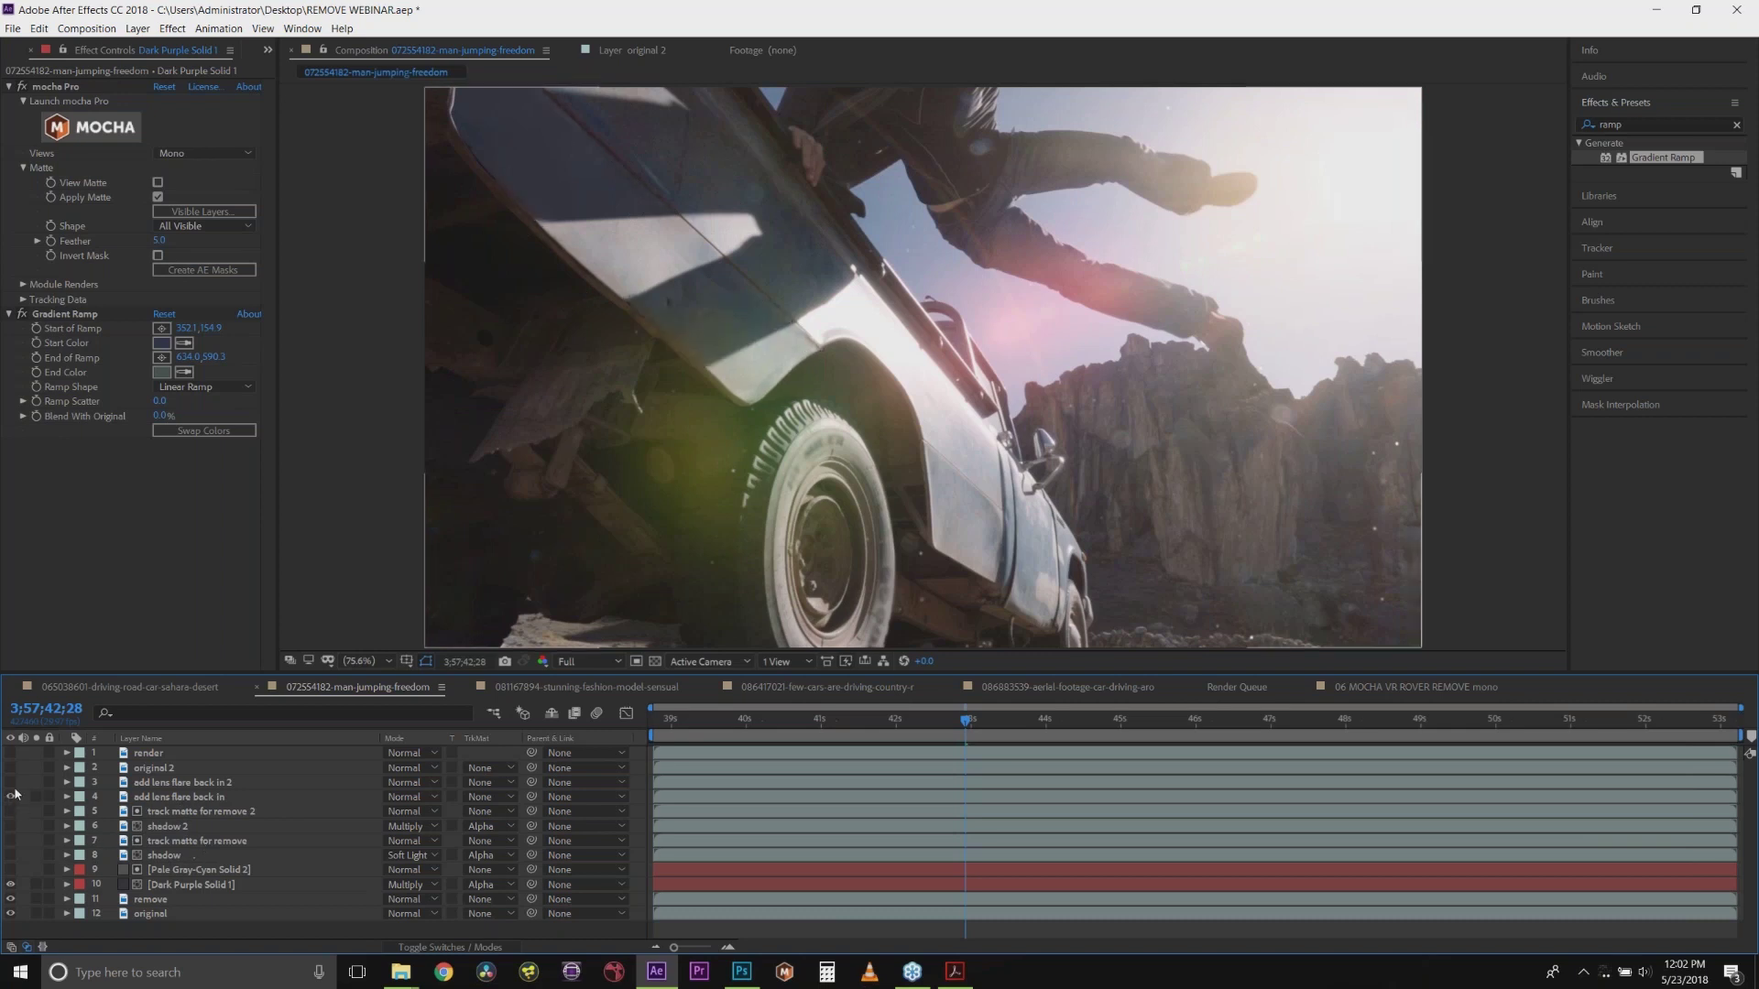
pyautogui.click(163, 799)
pyautogui.click(125, 135)
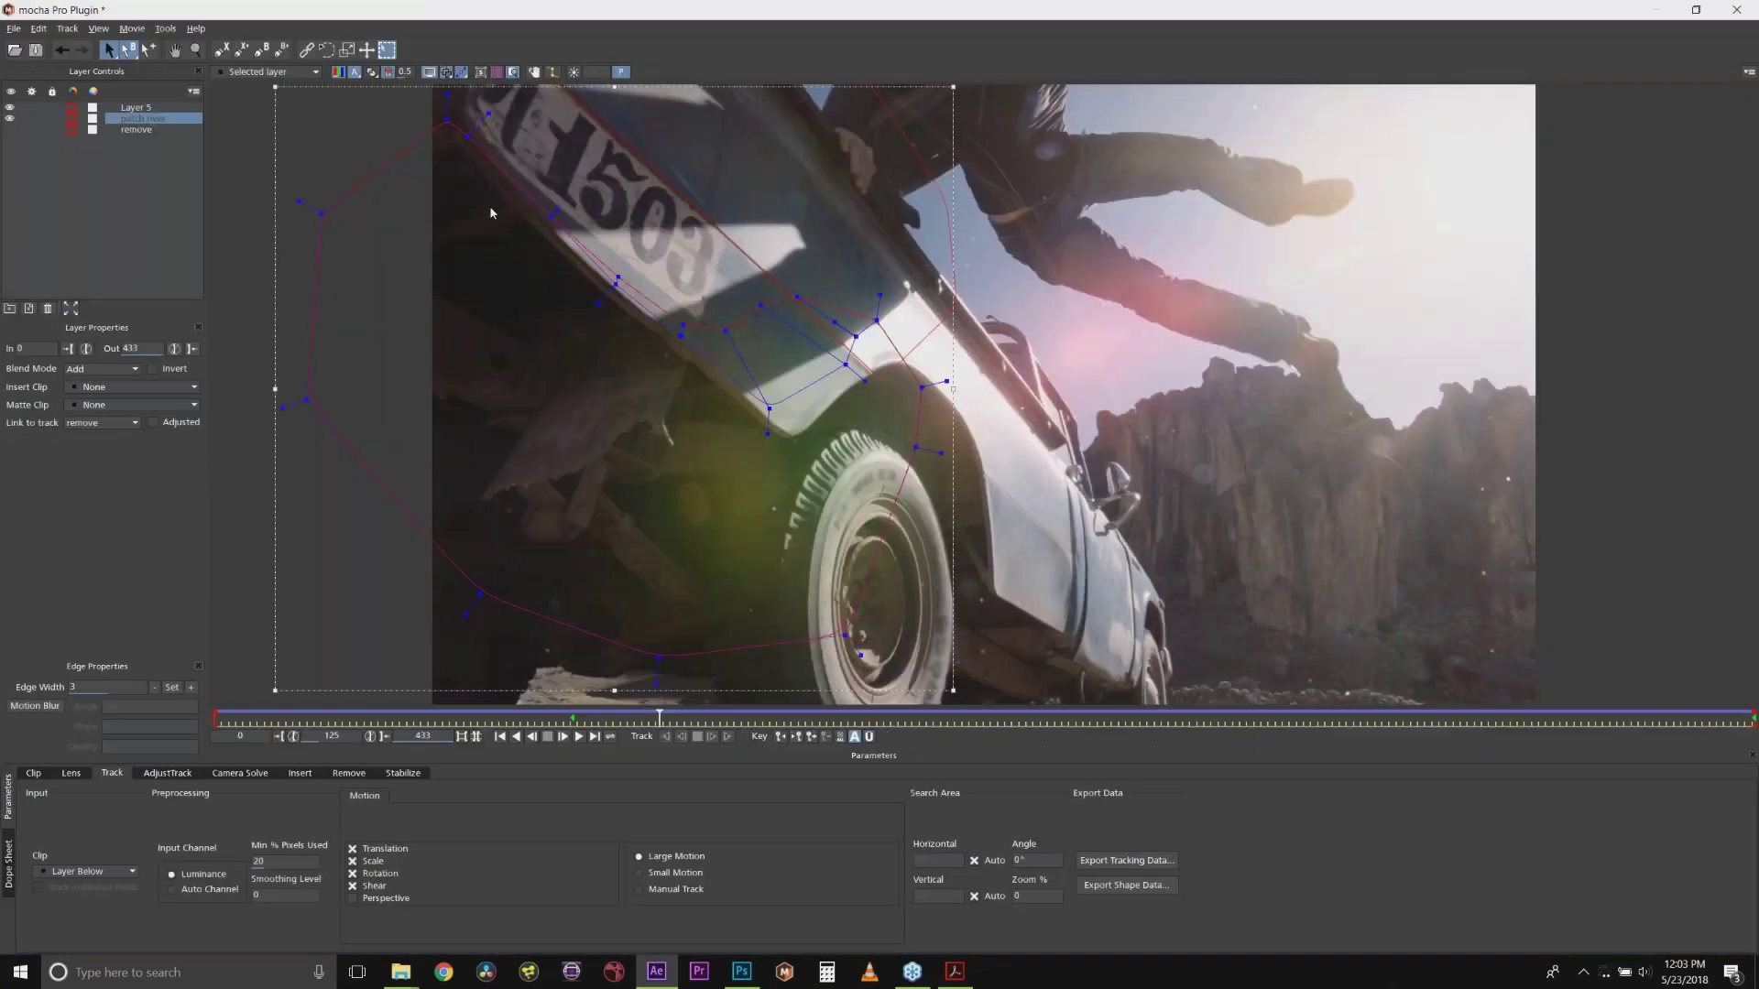
pyautogui.moveTo(621, 714); pyautogui.dragTo(157, 698)
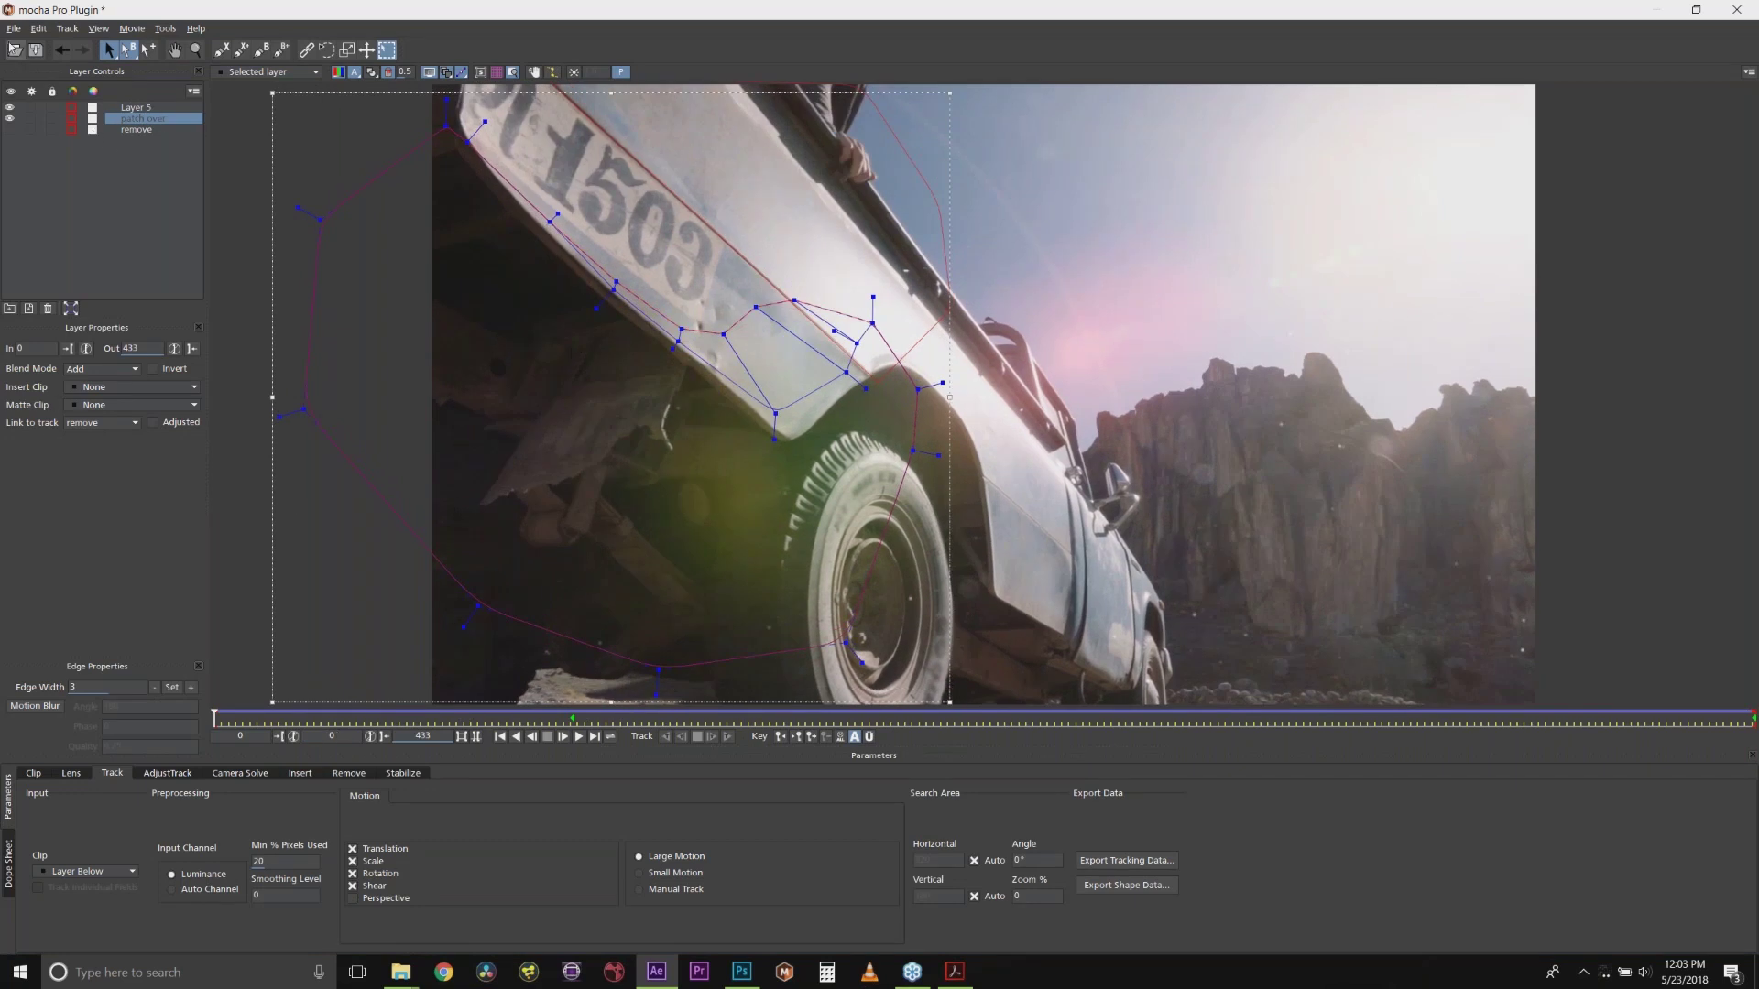
pyautogui.click(1738, 10)
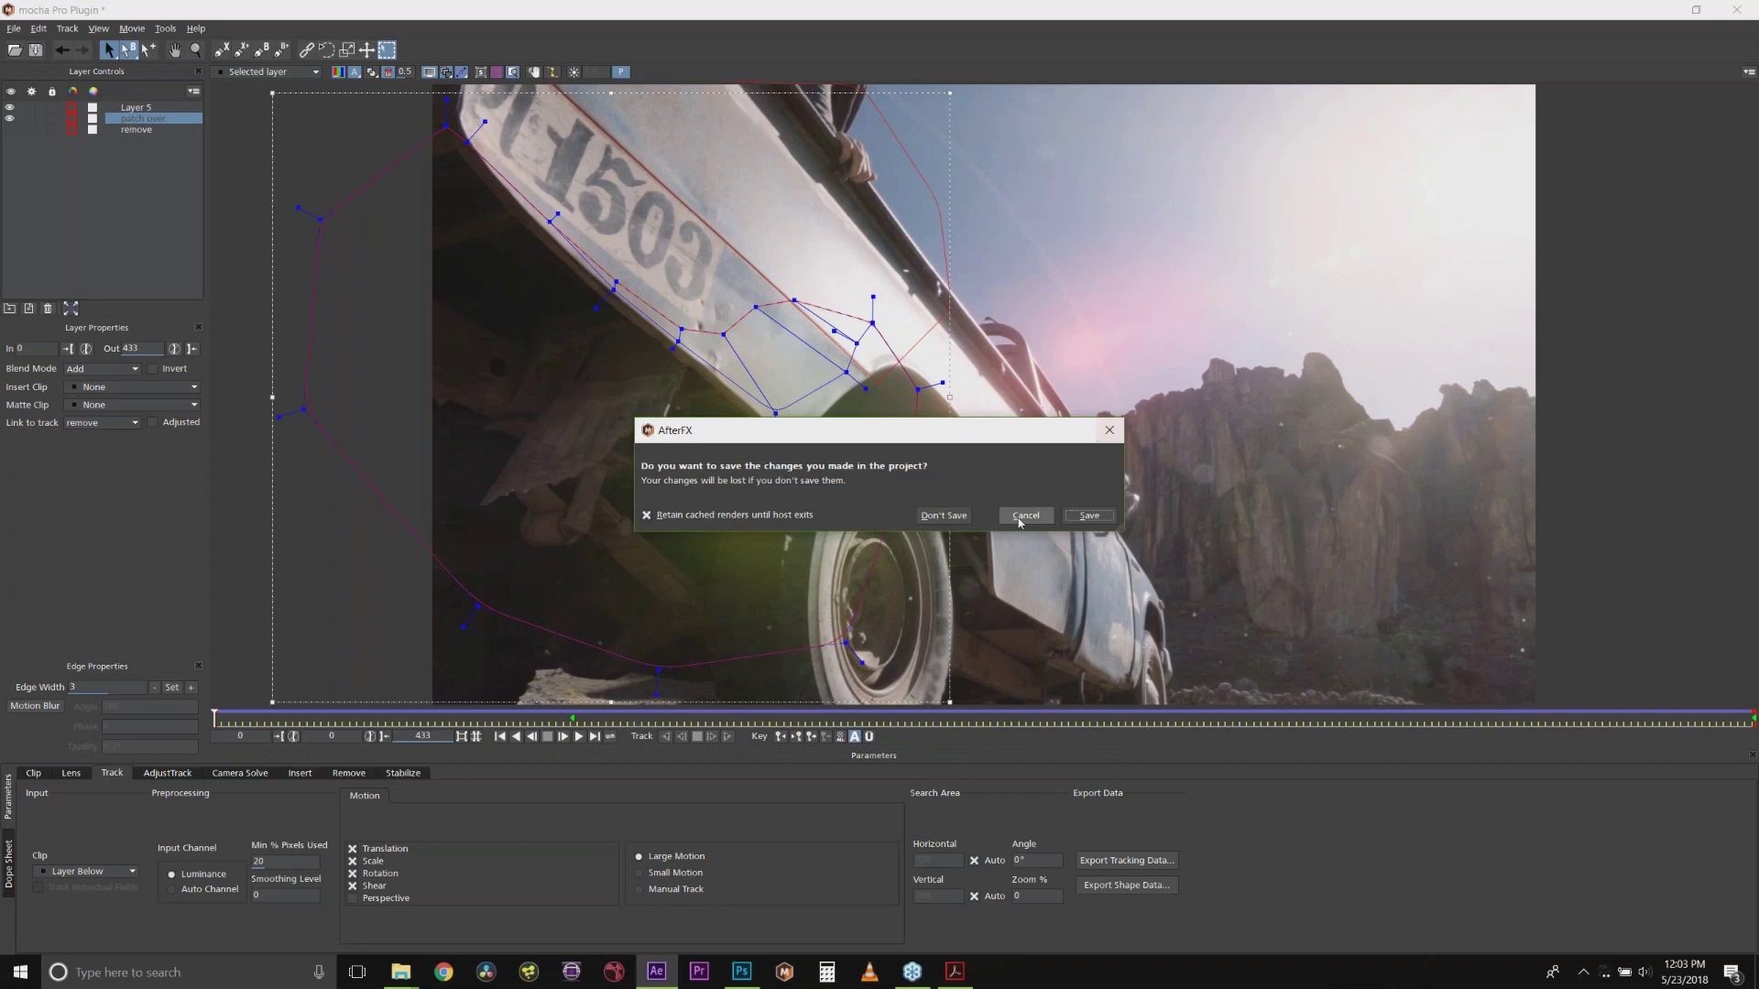
pyautogui.click(951, 516)
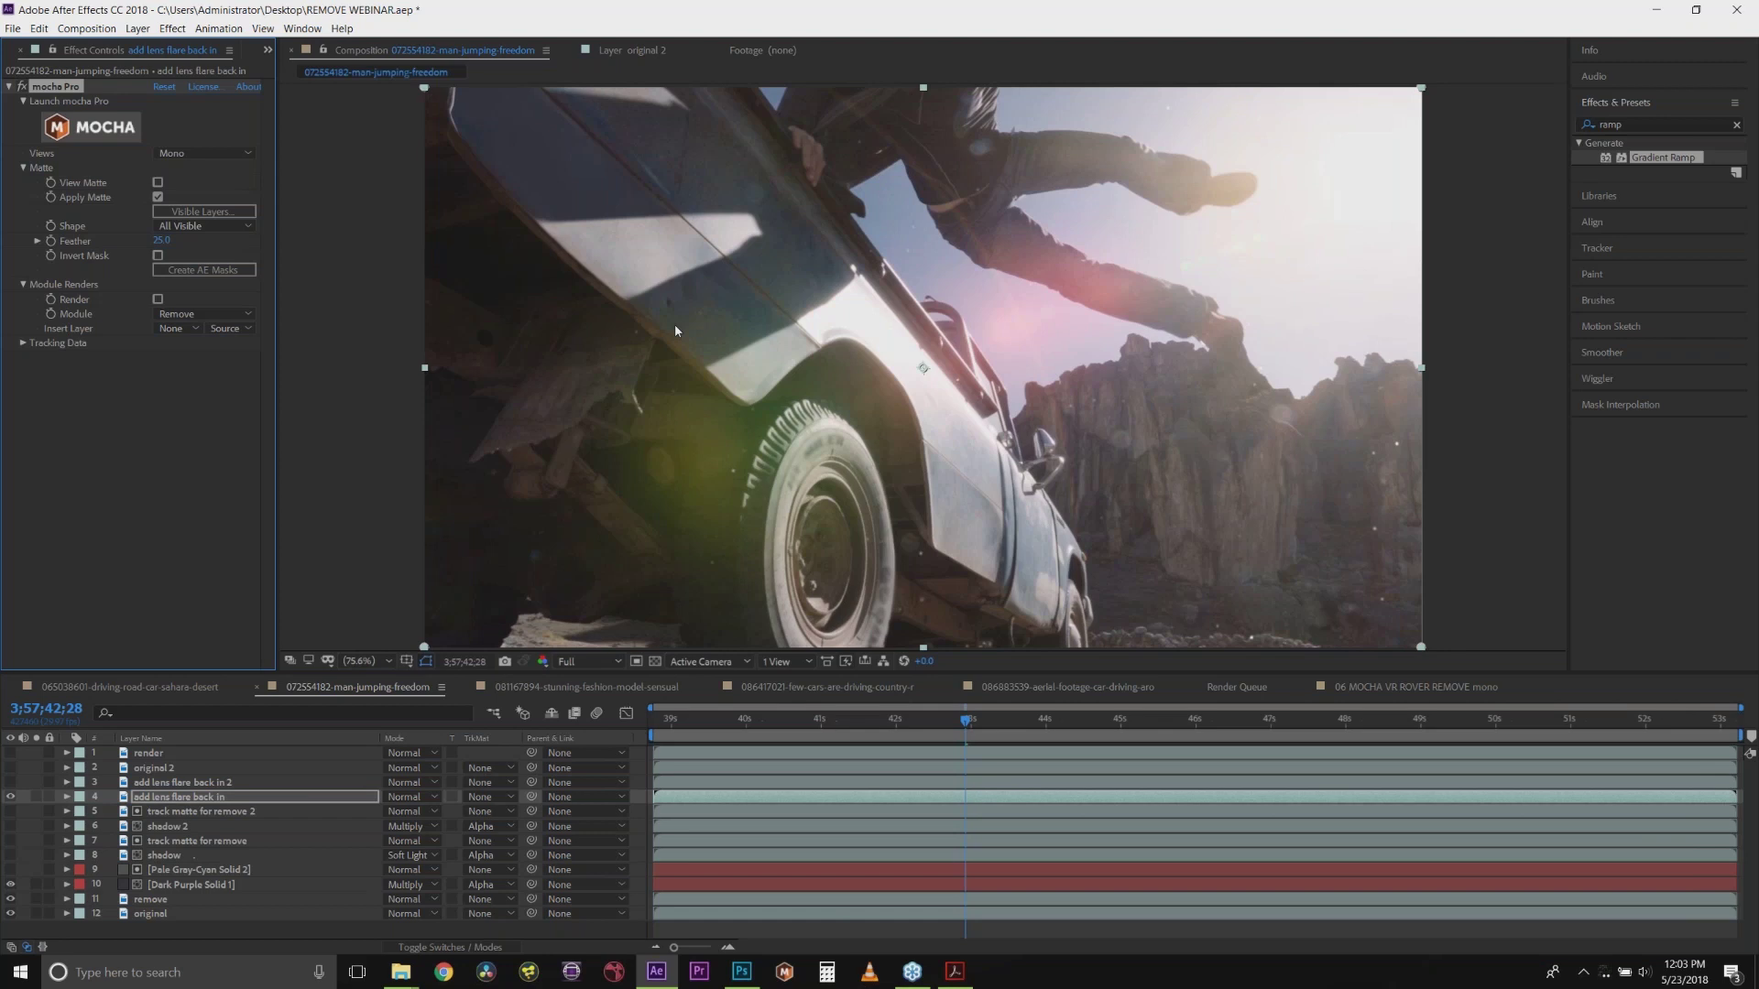
# Step: Reopen that layer's mocha project, inspect the patch over and remove layers' shapes, and exit without saving
pyautogui.click(123, 140)
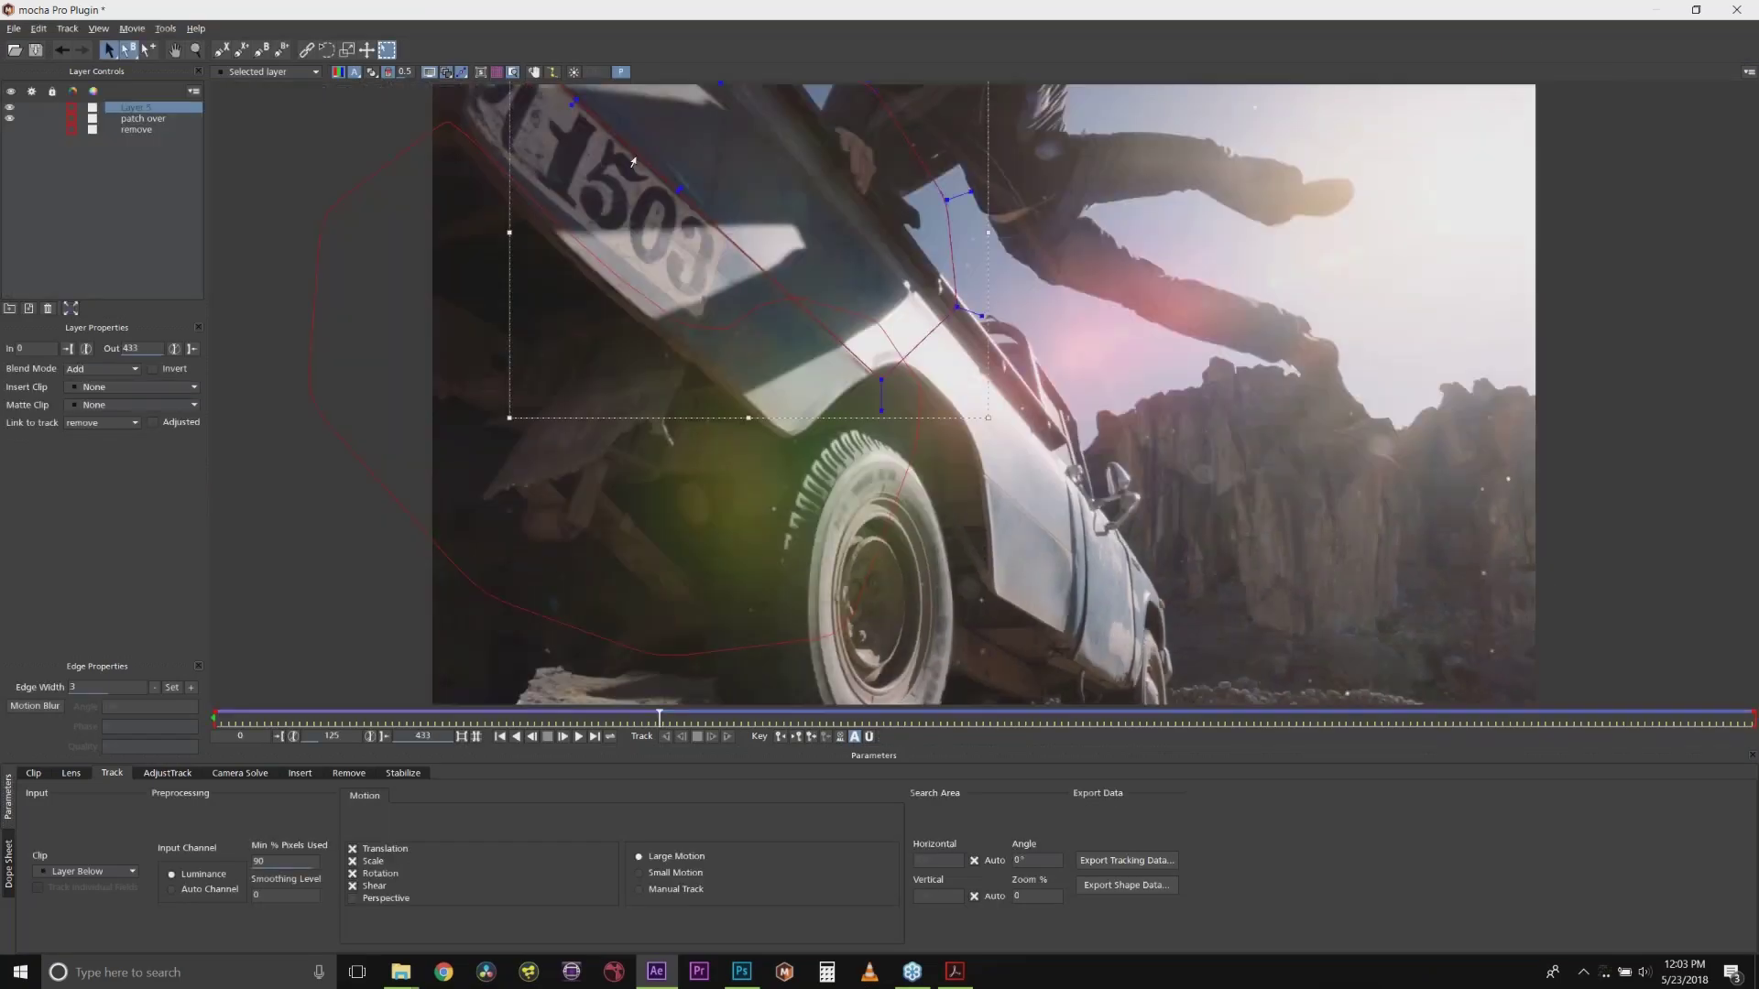
pyautogui.click(436, 158)
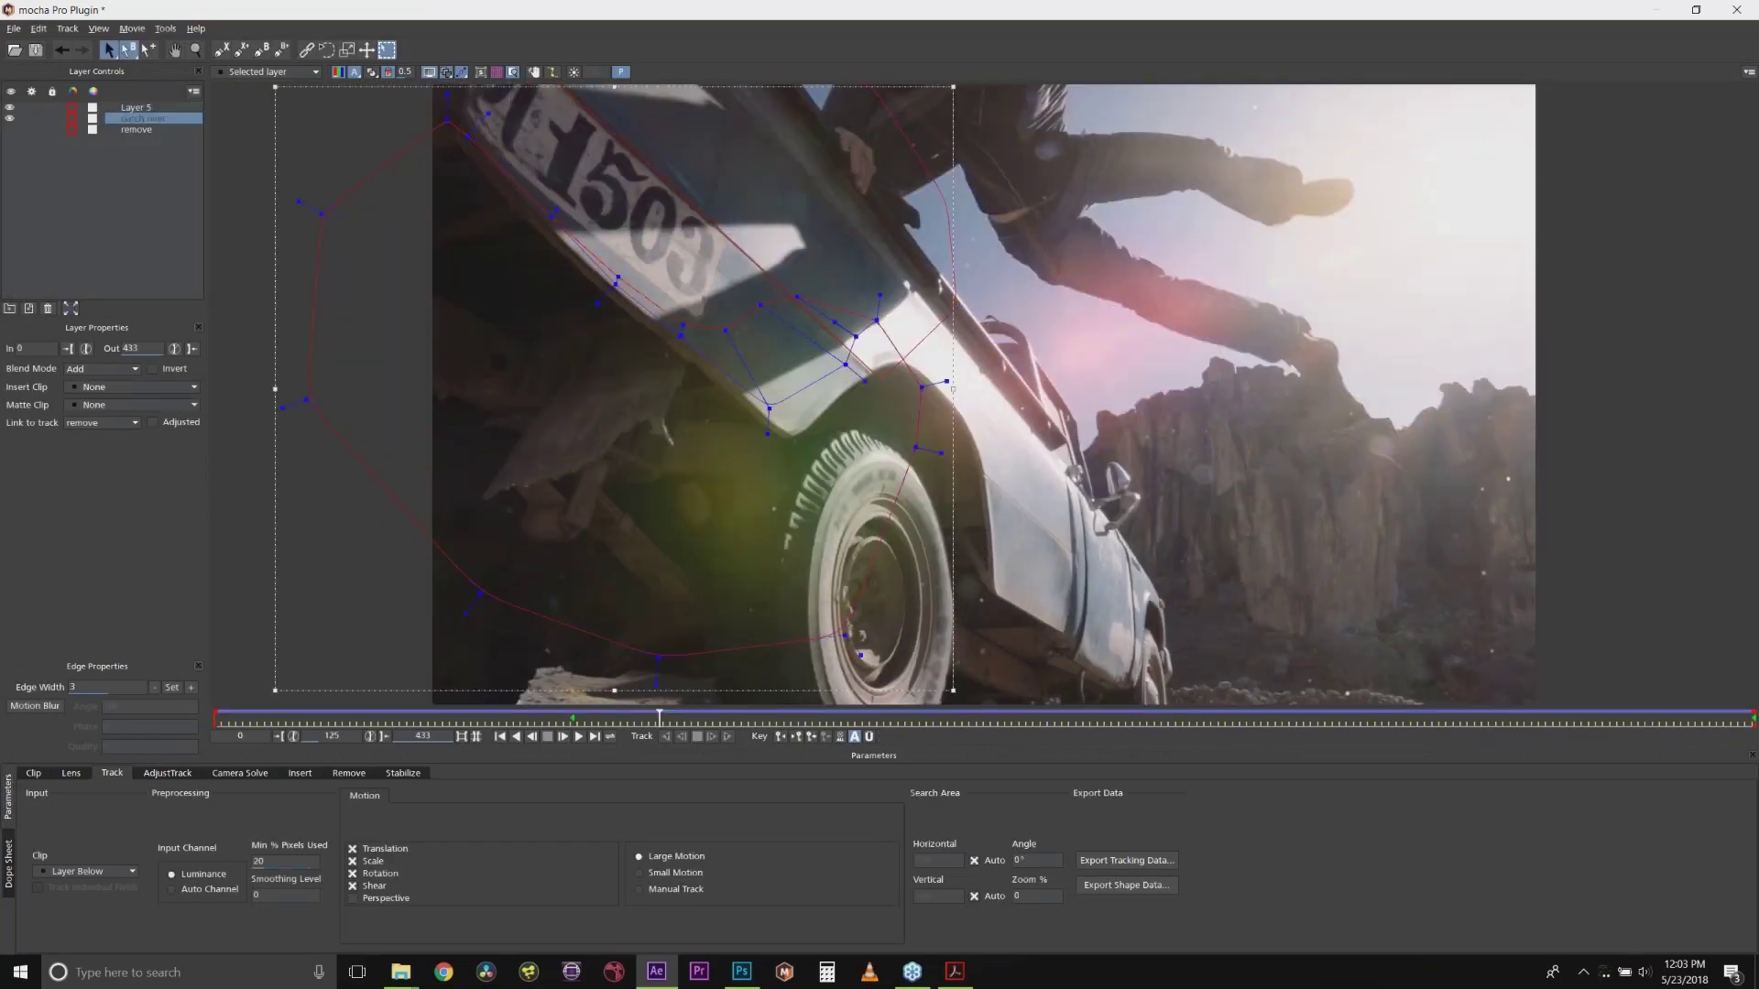
pyautogui.click(661, 176)
pyautogui.click(151, 130)
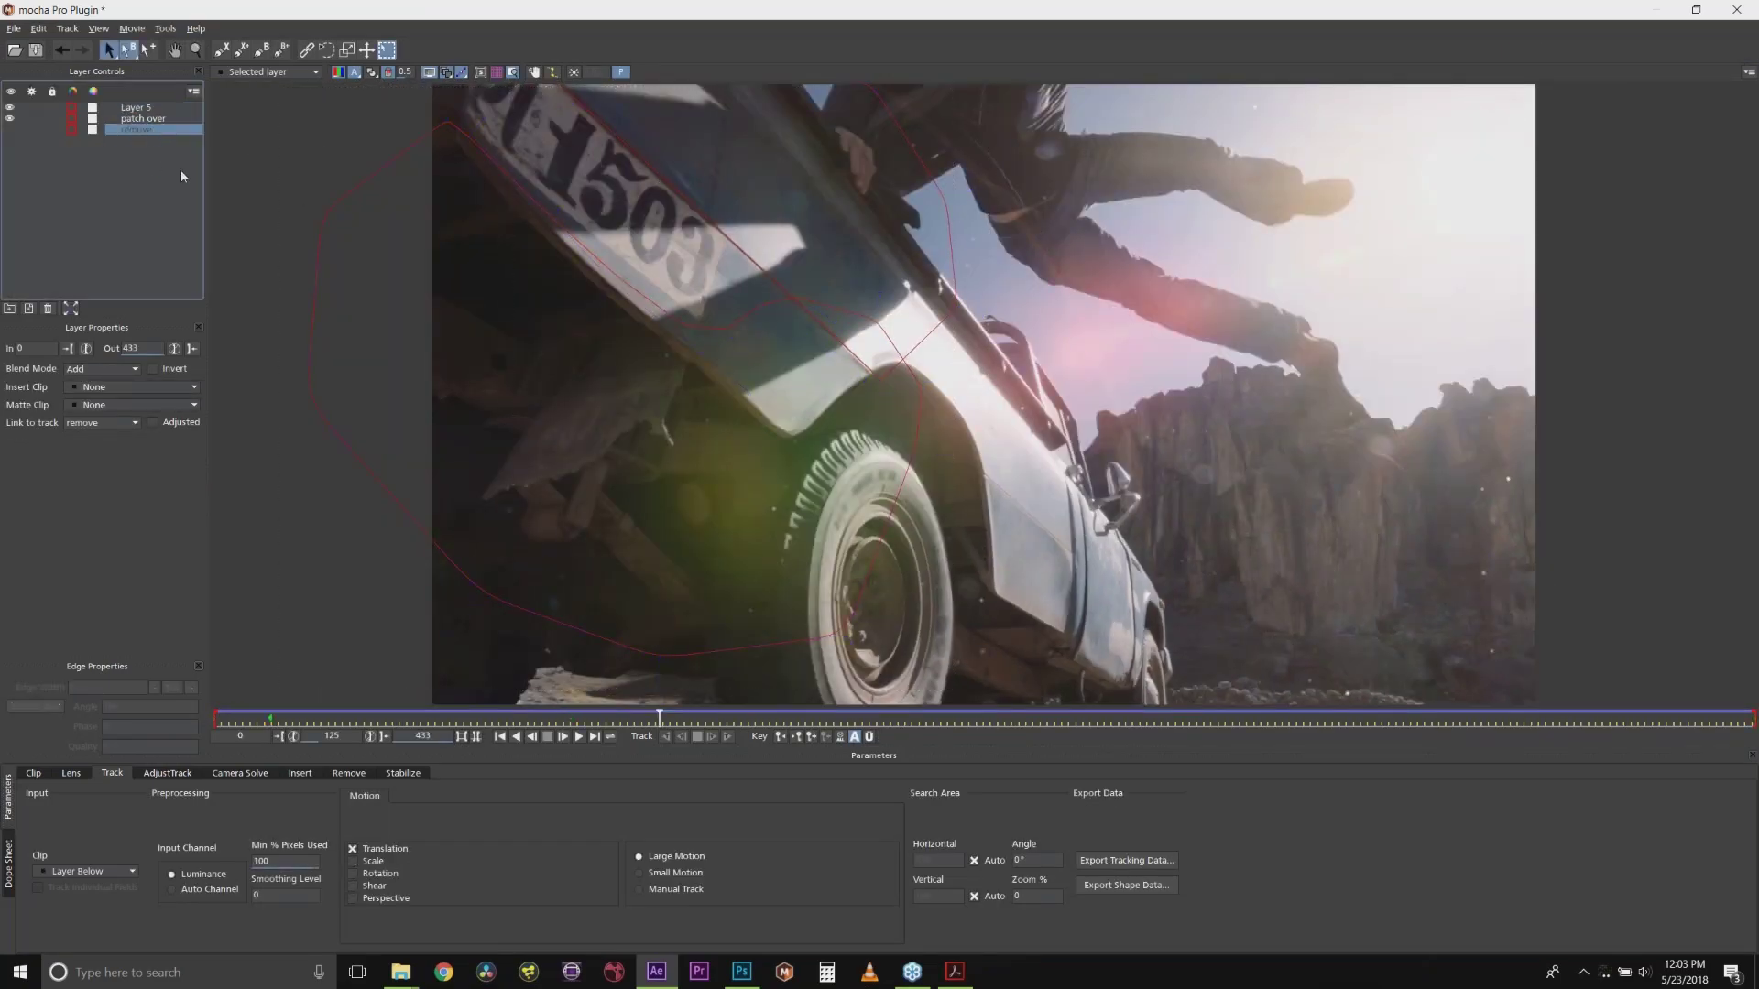
pyautogui.click(153, 122)
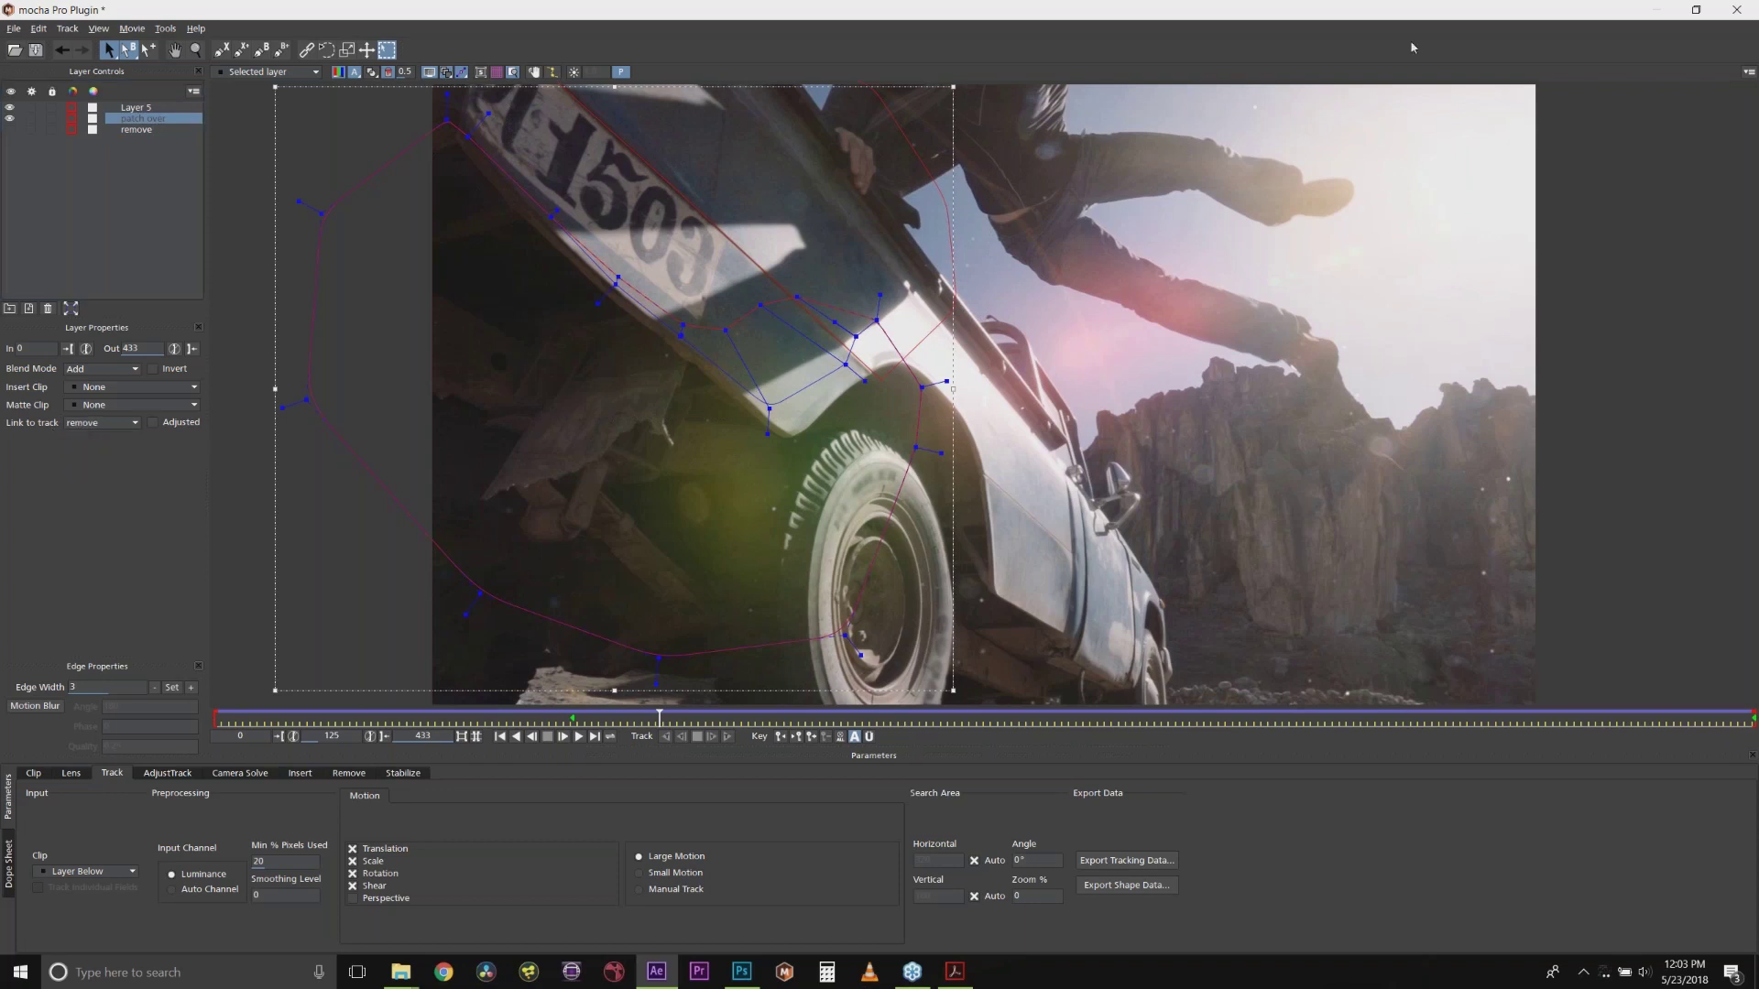
pyautogui.click(1736, 9)
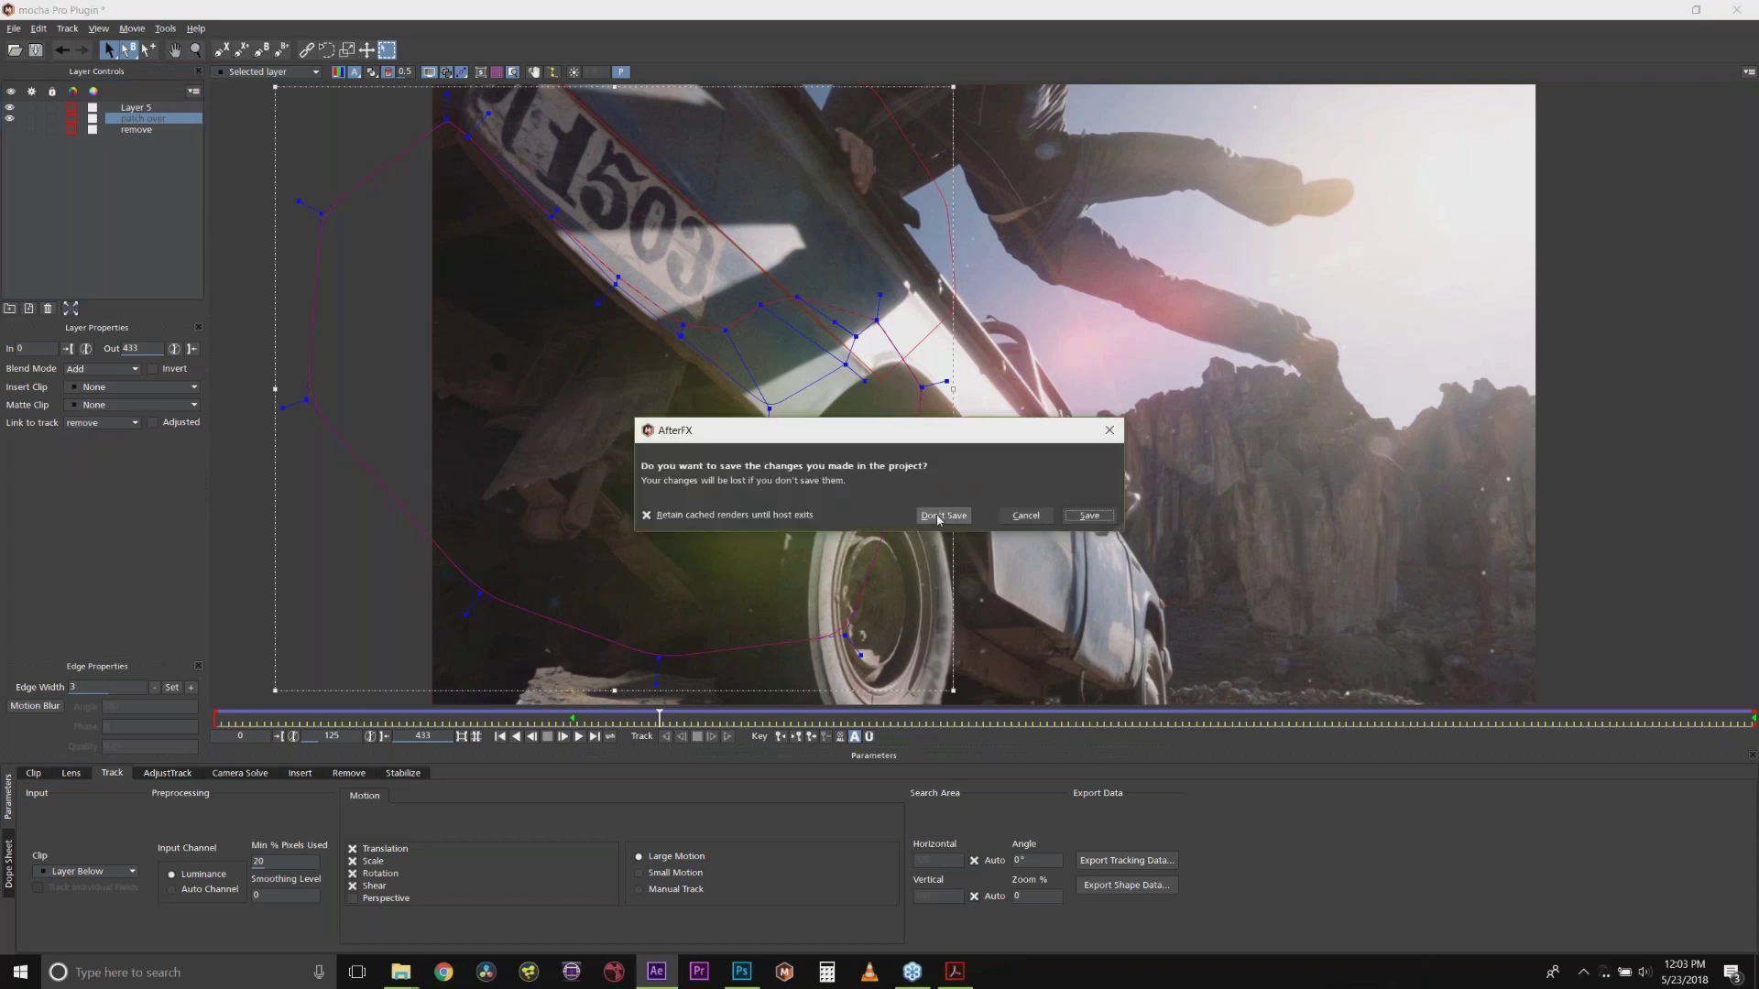
pyautogui.click(936, 516)
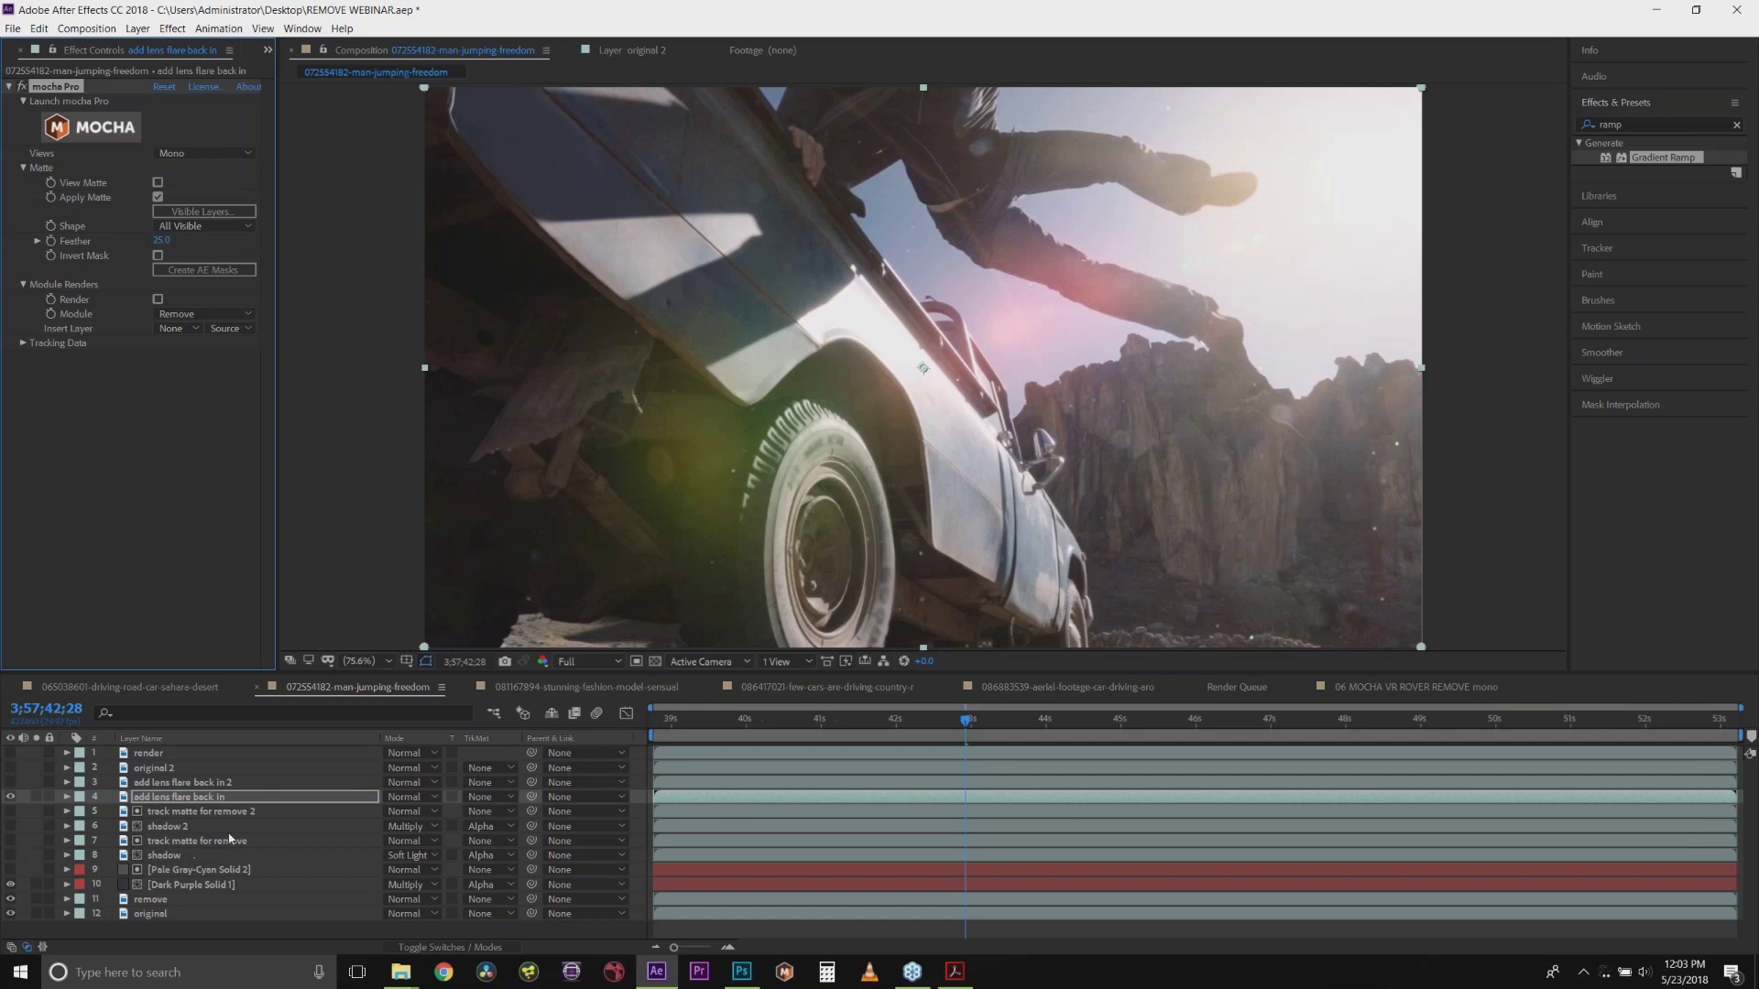
# Step: Make the render and original 2 layers visible and preview the composition from its start
pyautogui.click(11, 769)
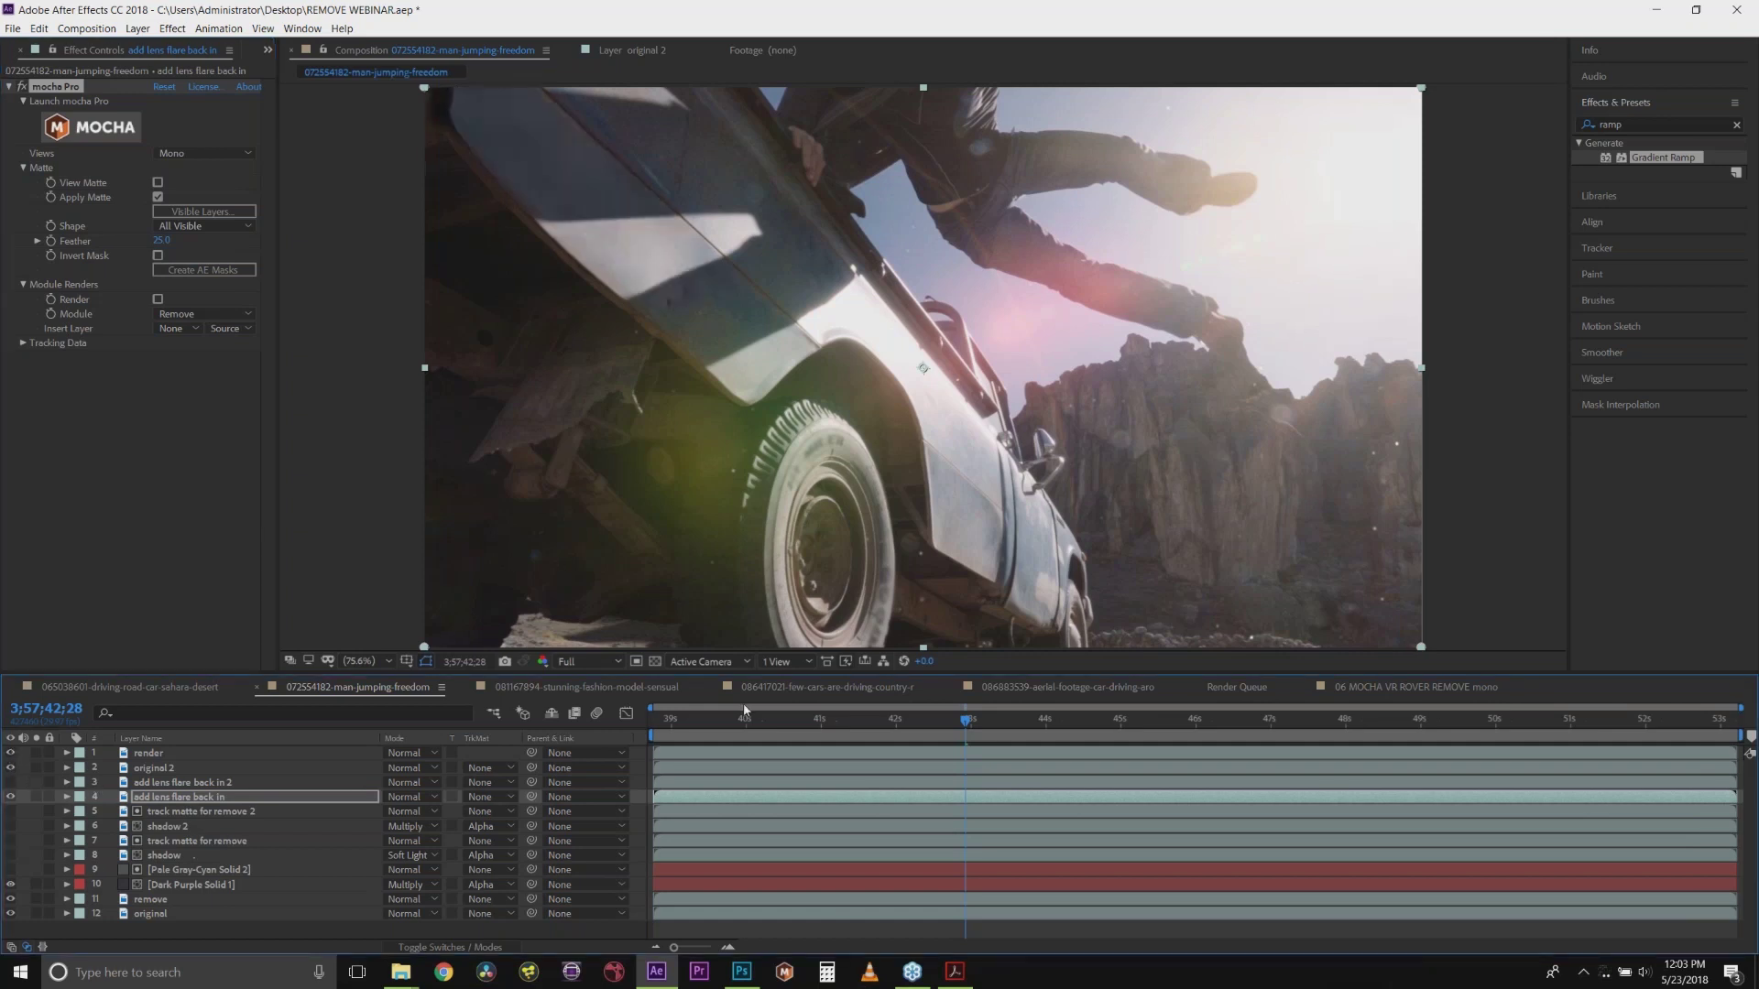
pyautogui.moveTo(738, 720); pyautogui.dragTo(630, 736)
pyautogui.press('space')
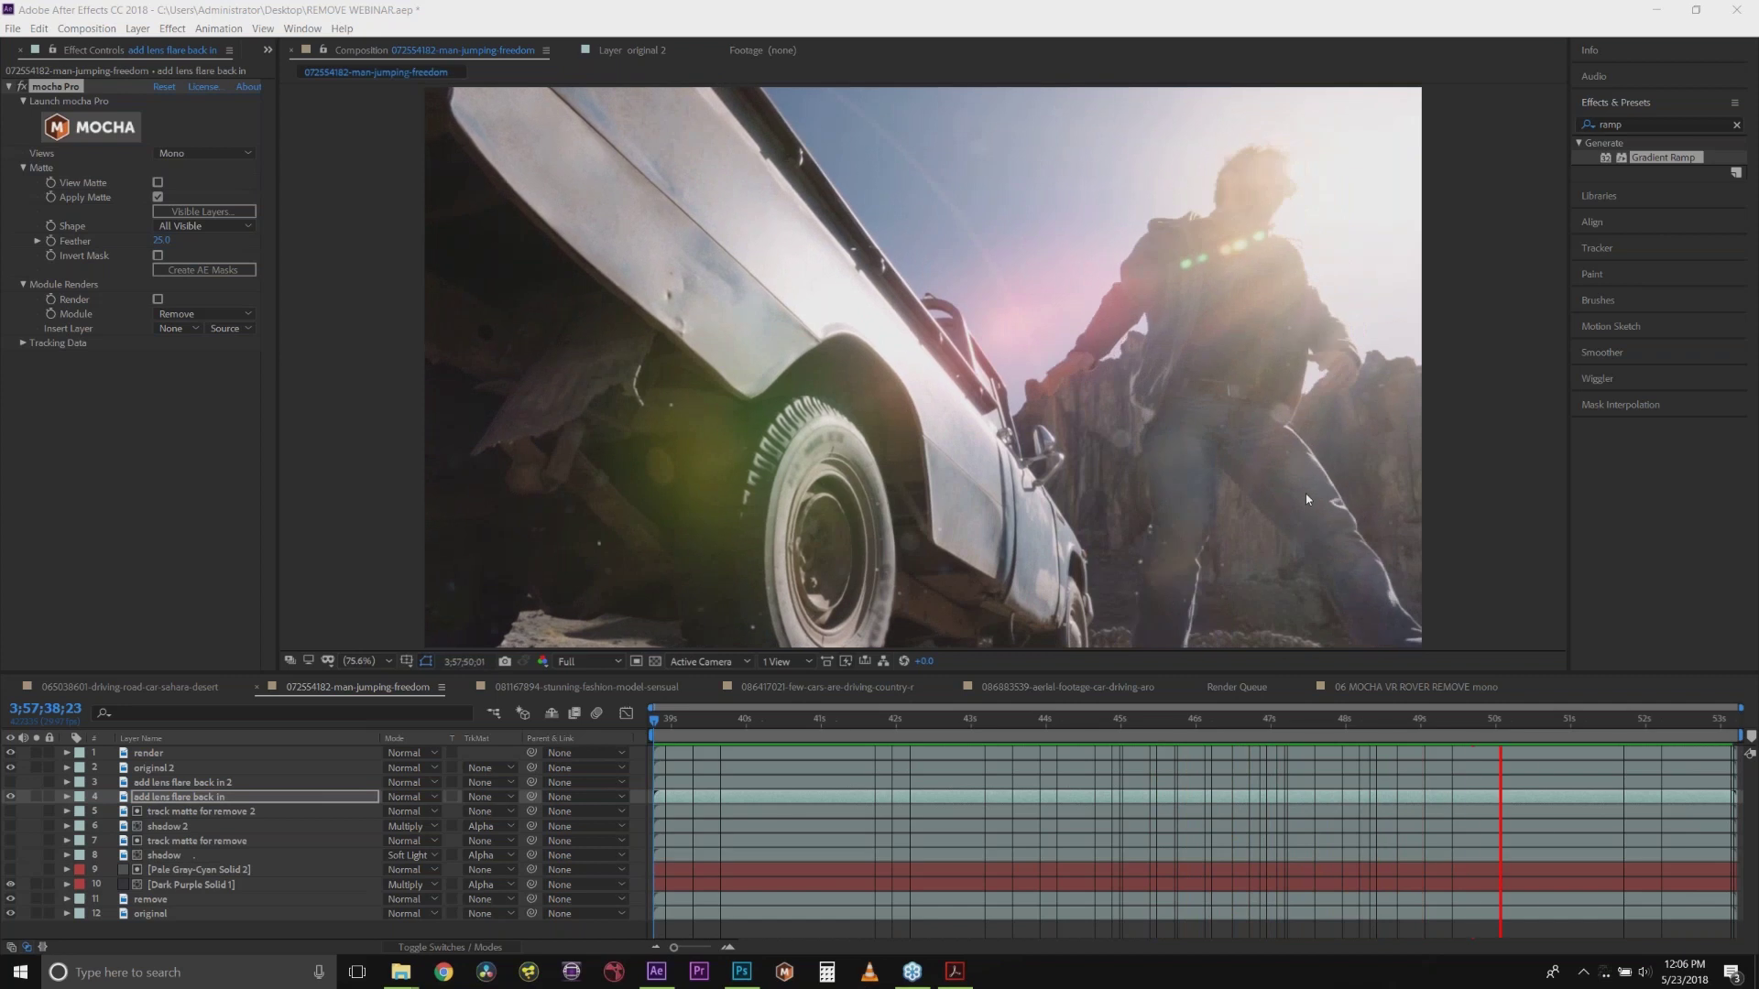
# Step: Switch to Adobe Acrobat to view the webinar PDF's Join Our Community page
pyautogui.click(953, 973)
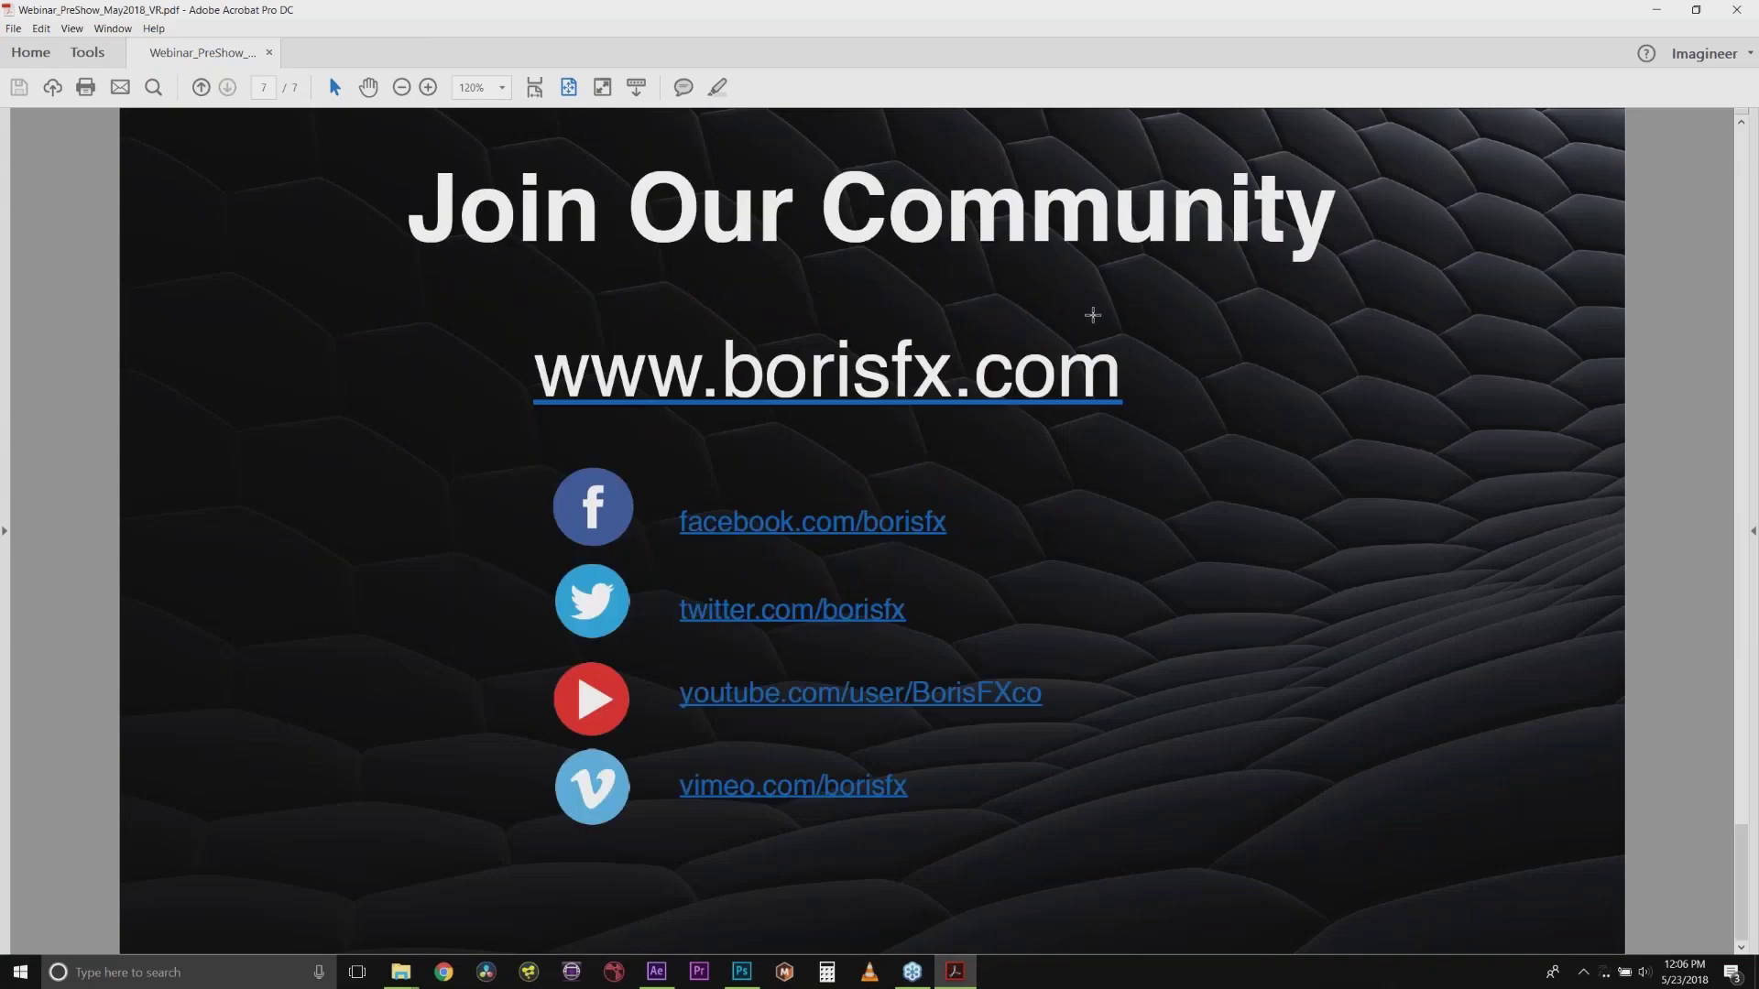